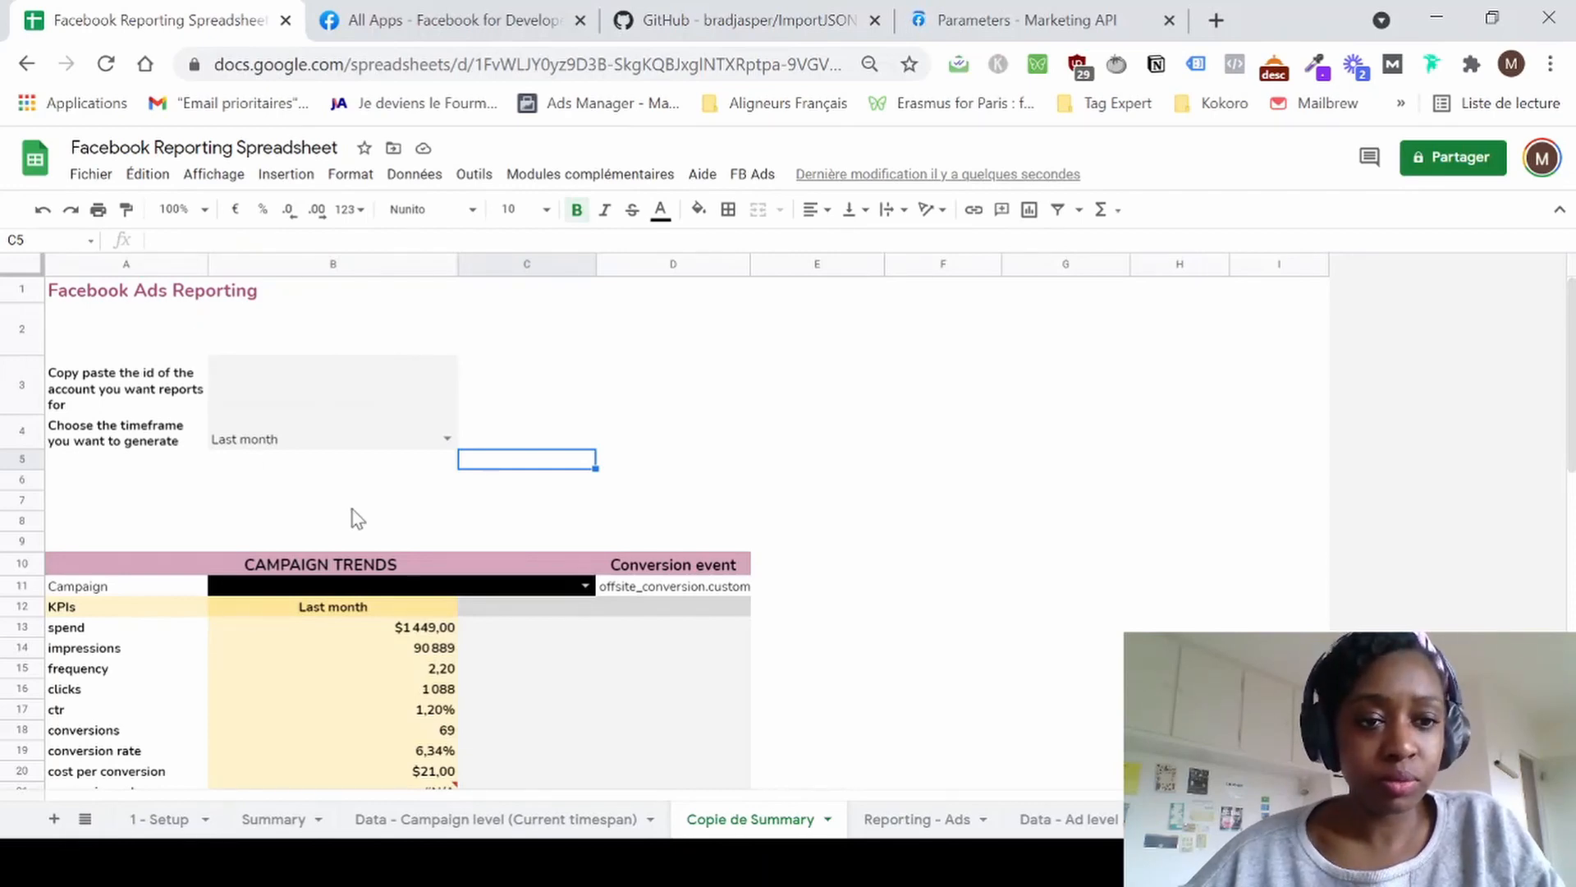
Look over the ads reporting summary sheet, from the campaign trends table to the click breakdown charts.
scroll(464, 504, down, 3)
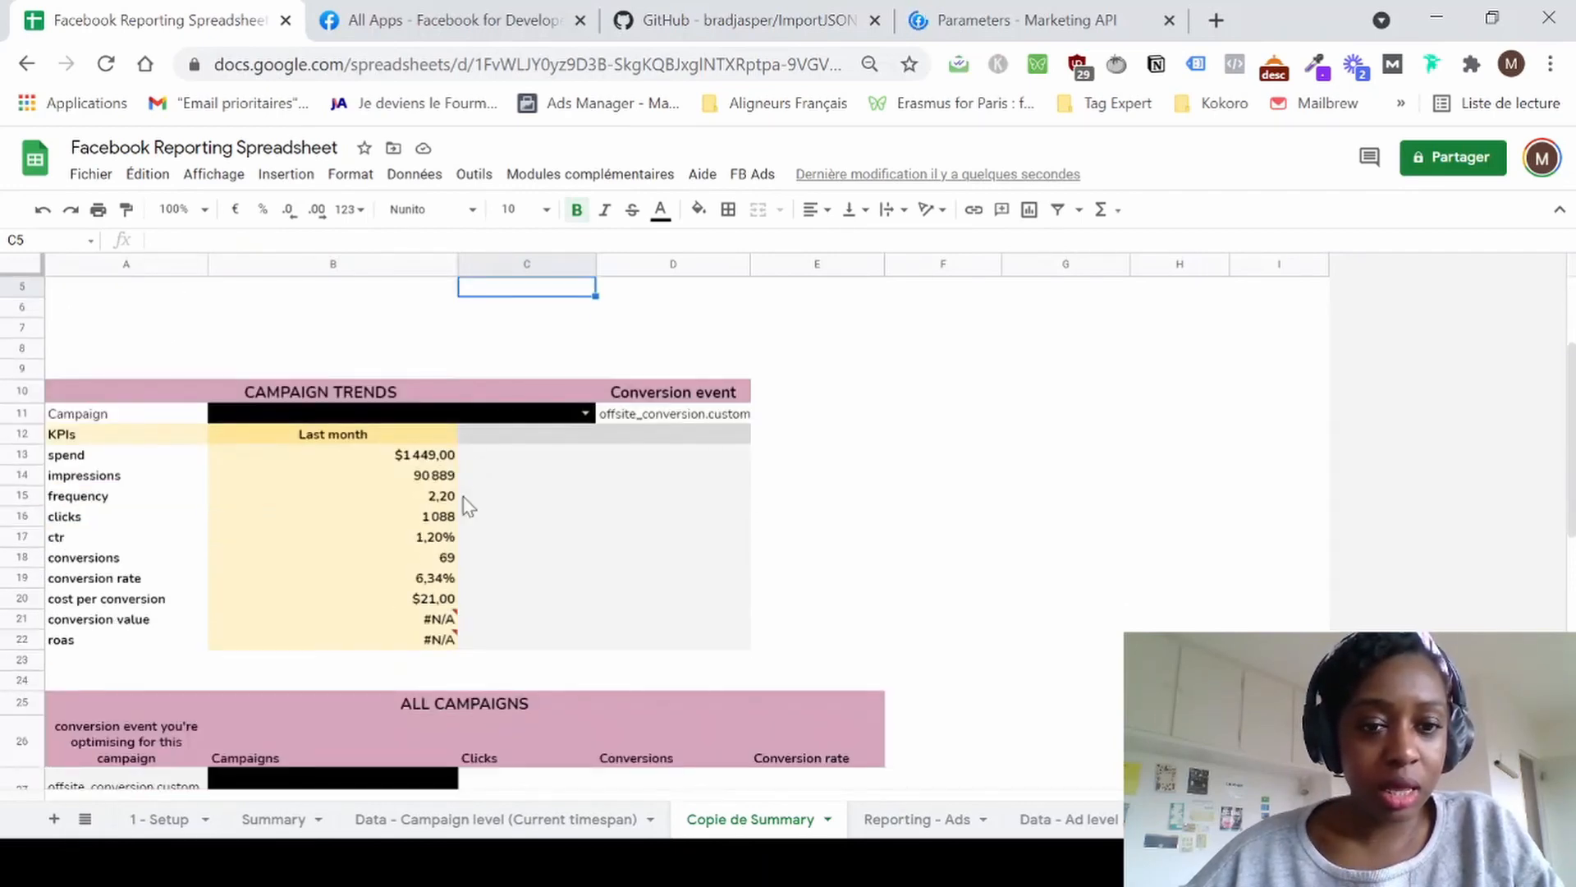
scroll(467, 504, down, 7)
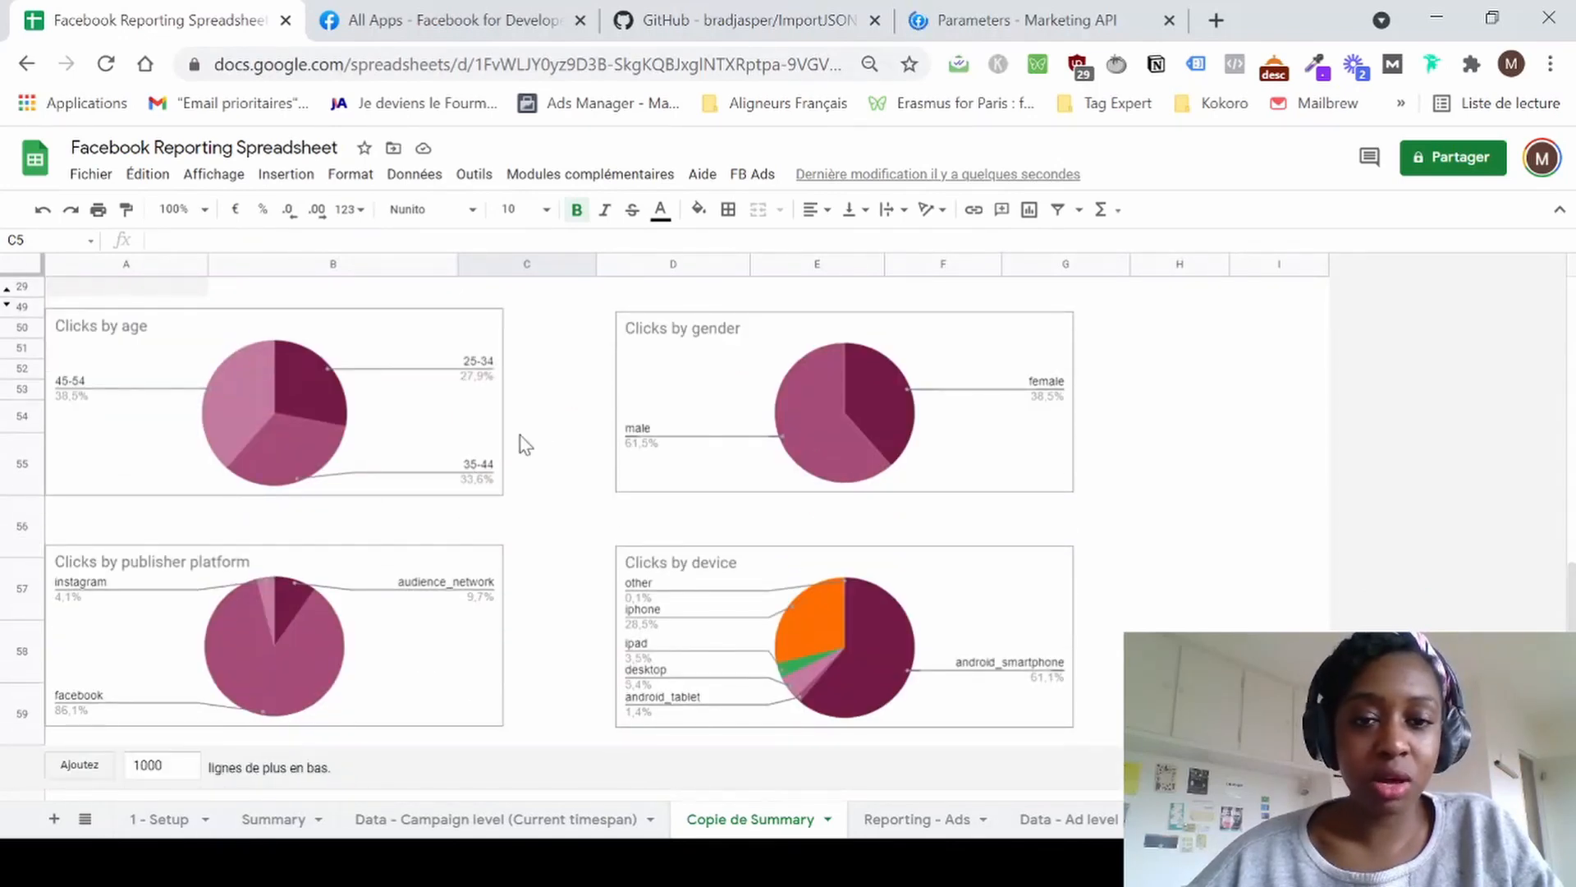
scroll(540, 433, up, 10)
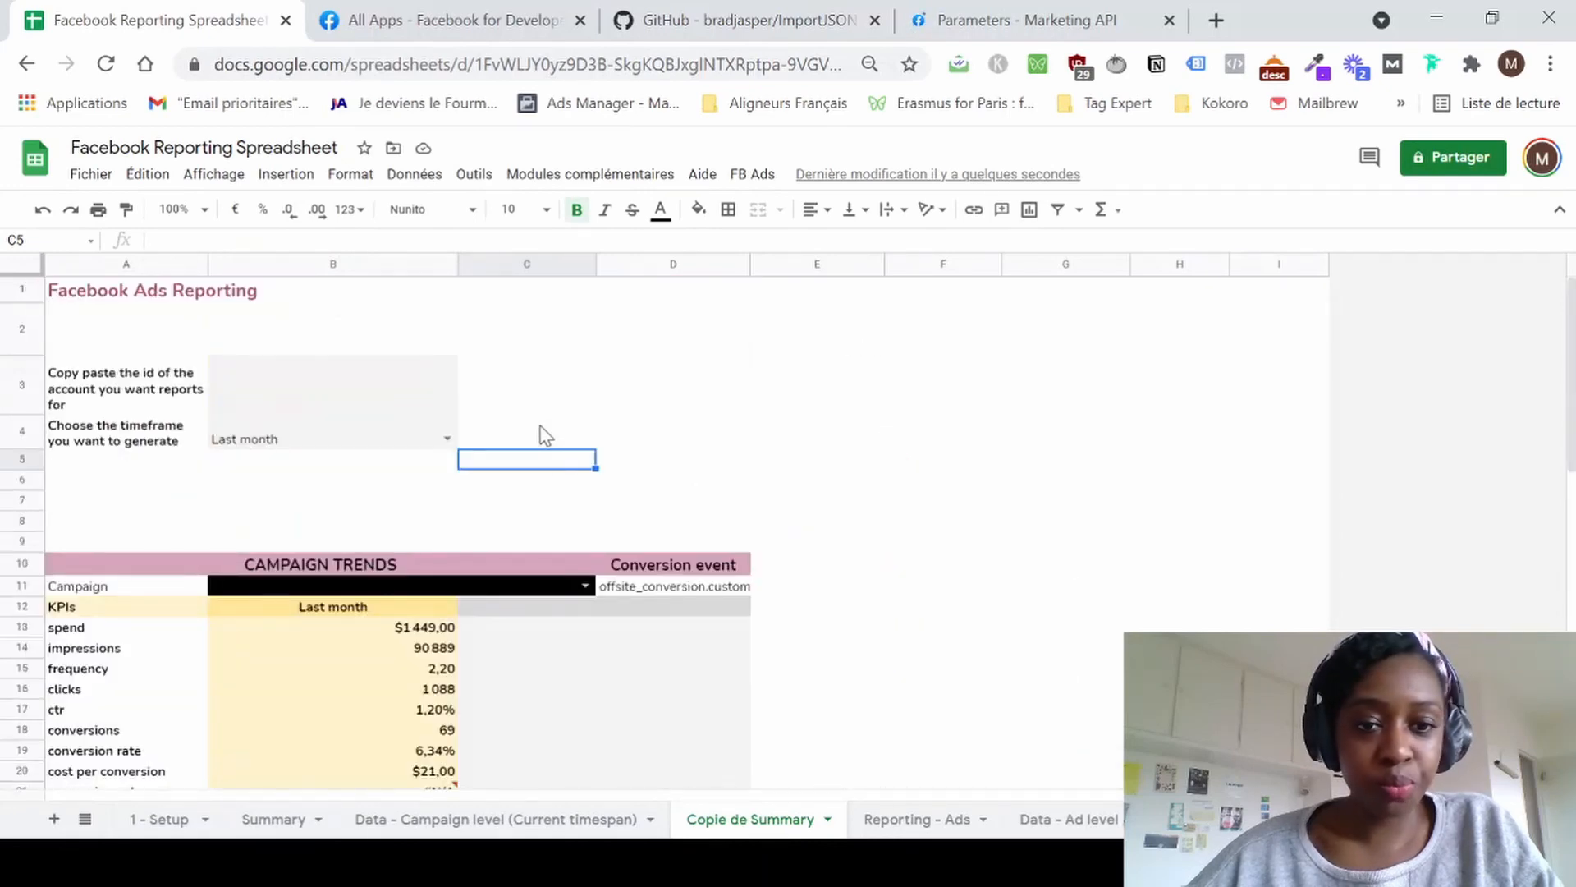
Switch to Facebook for Developers and start creating a new app of type Business.
click(551, 14)
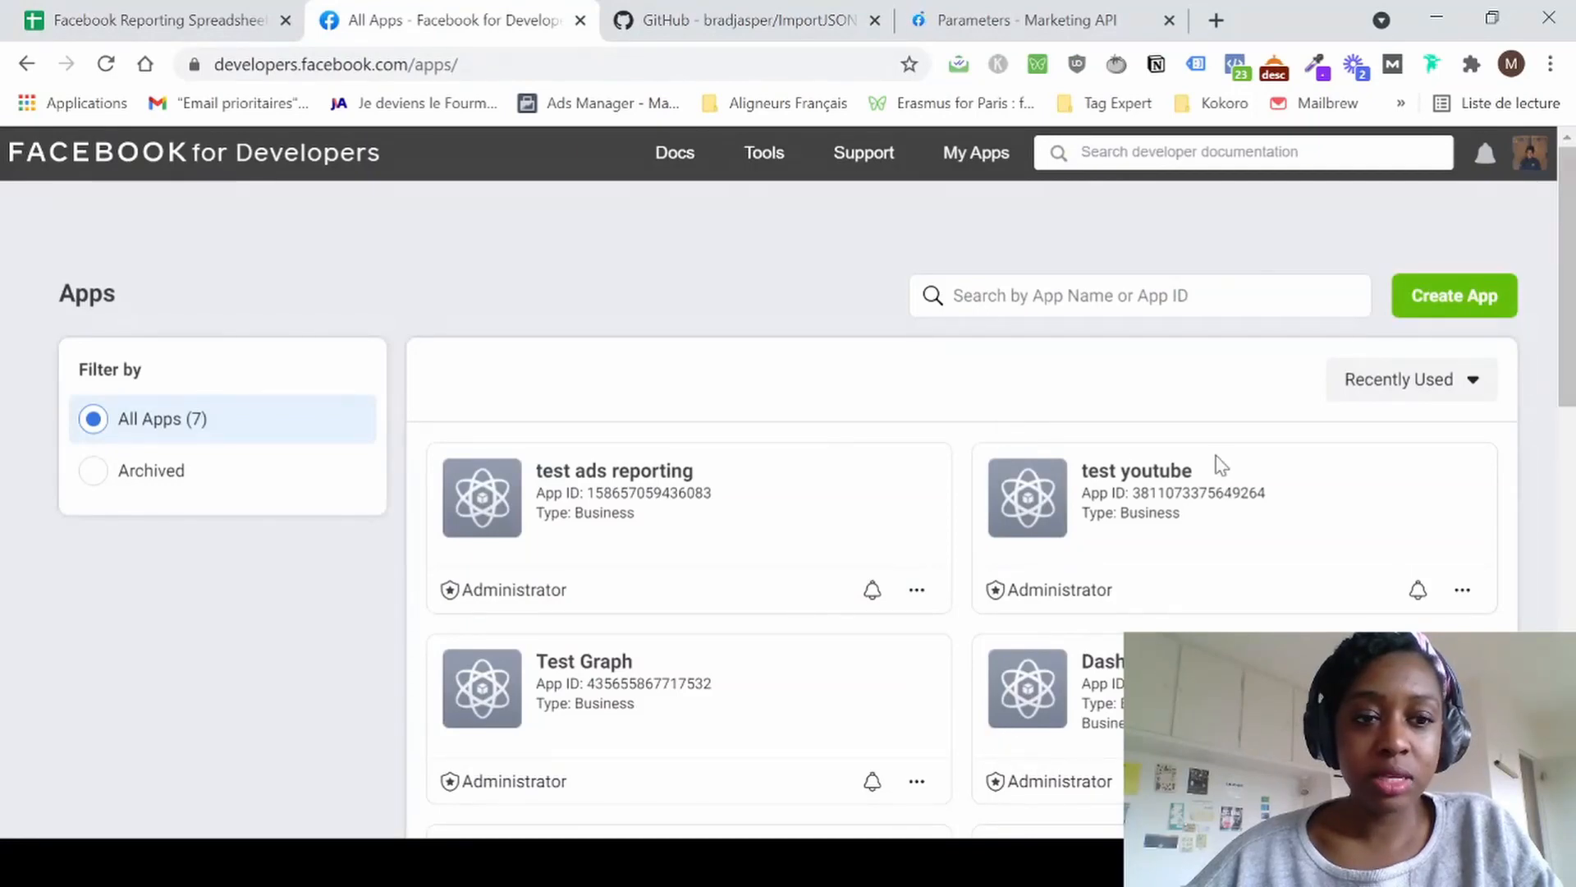
scroll(1217, 461, down, 2)
scroll(1223, 466, up, 2)
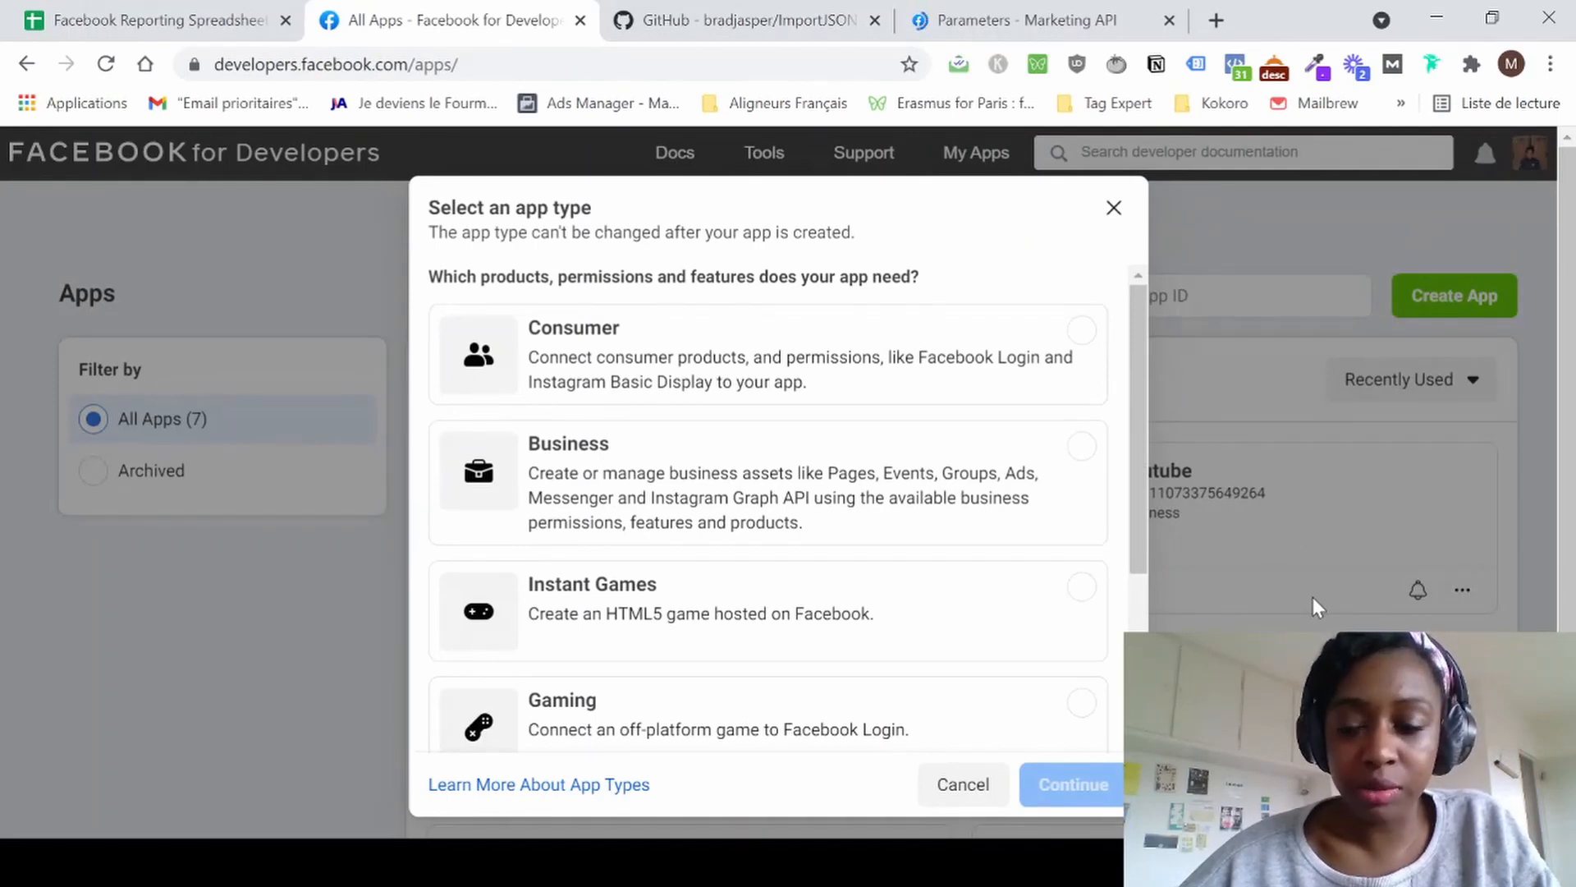
scroll(693, 401, down, 3)
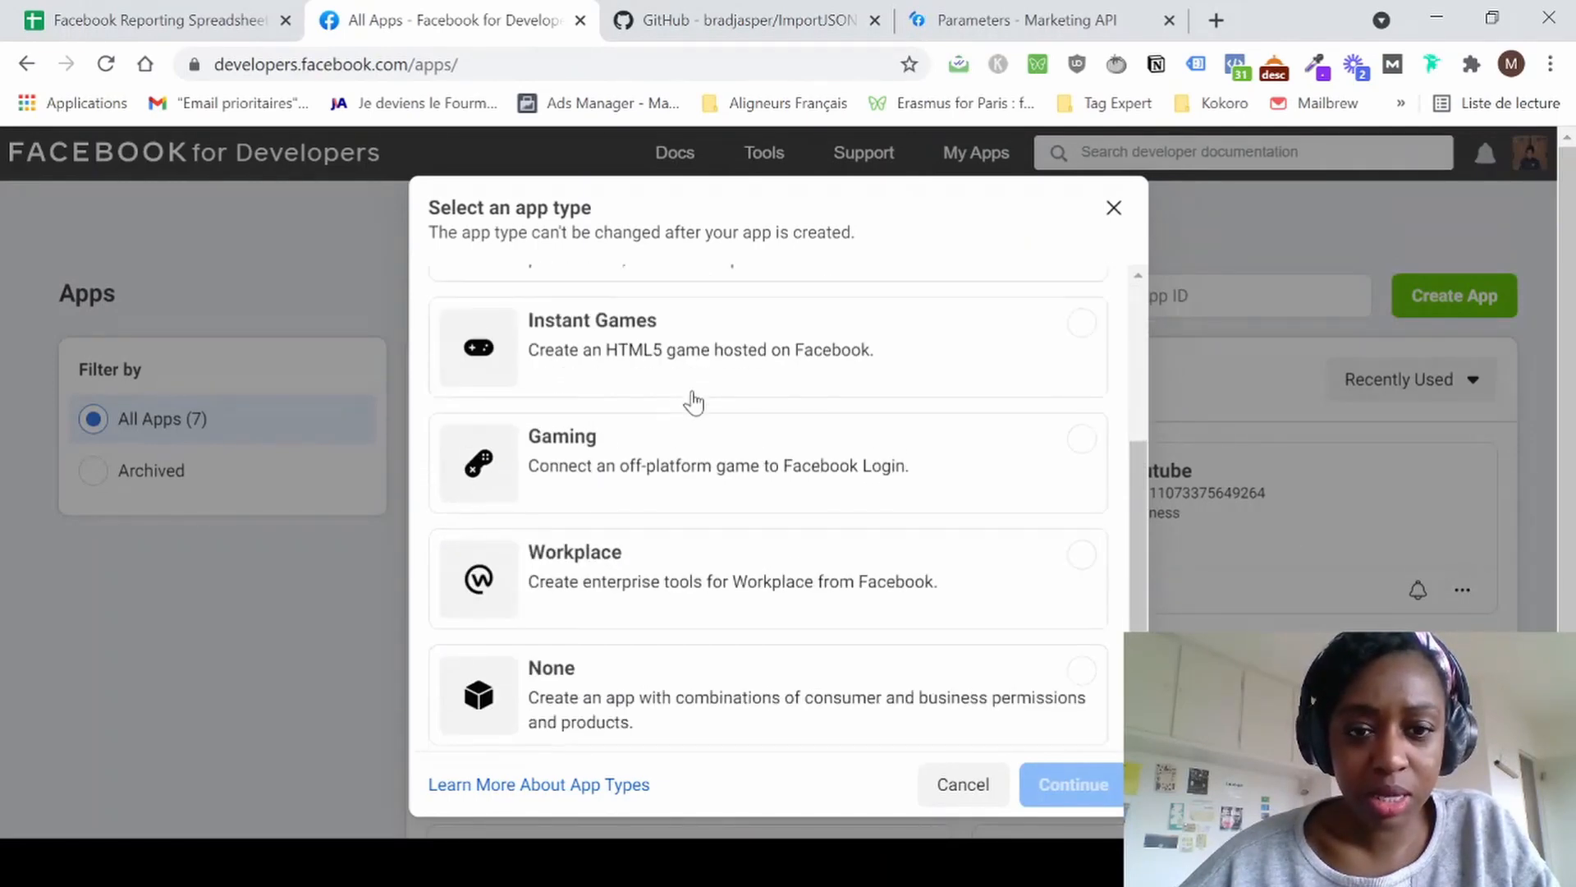
scroll(693, 401, up, 3)
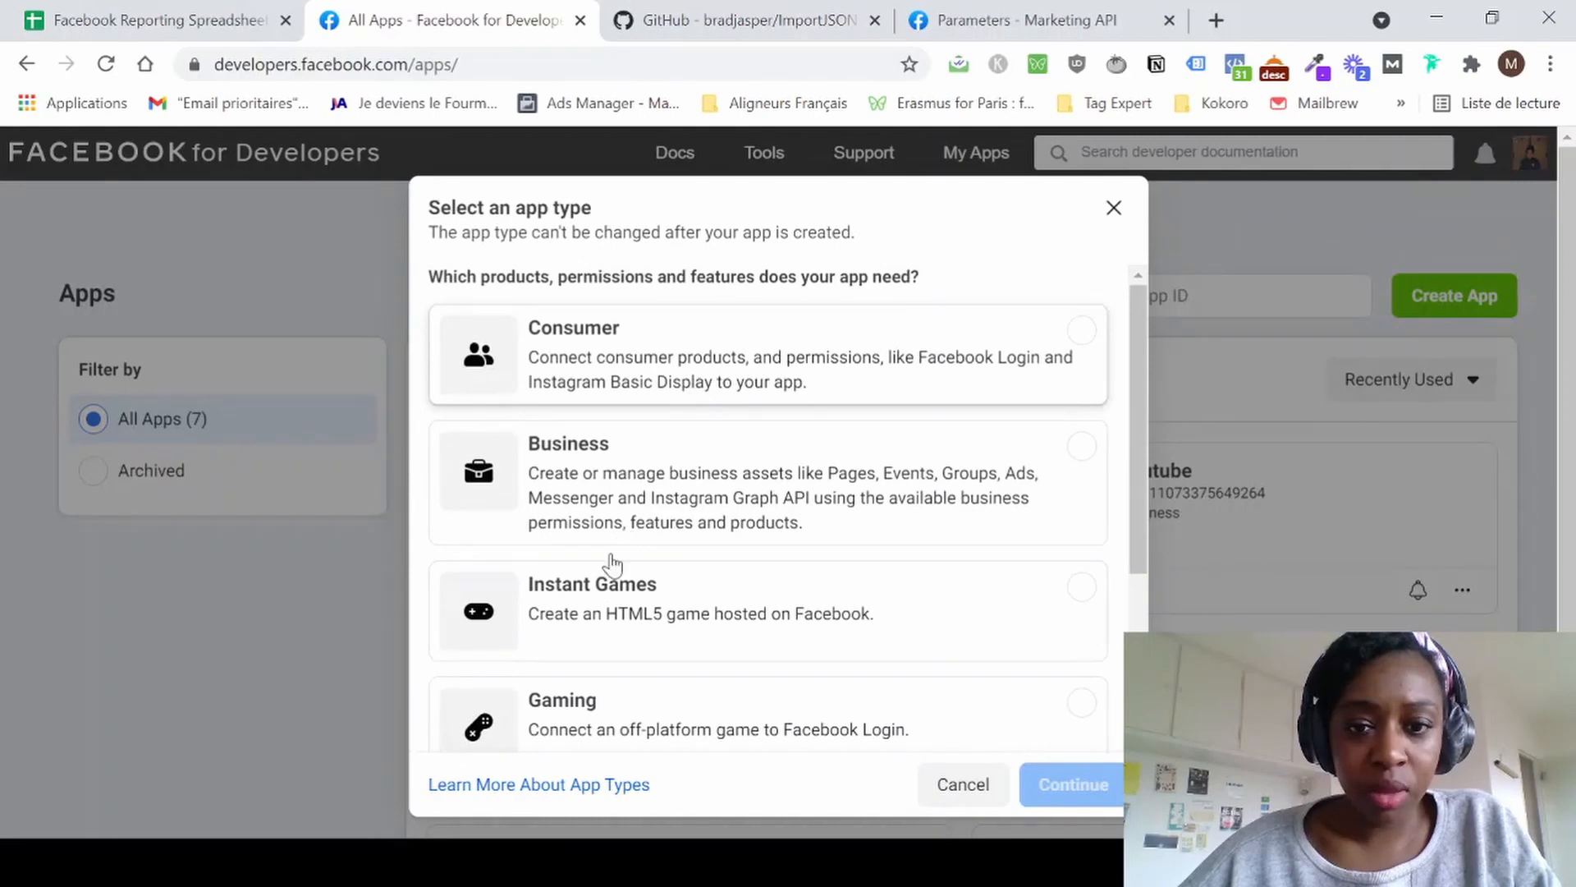
click(617, 511)
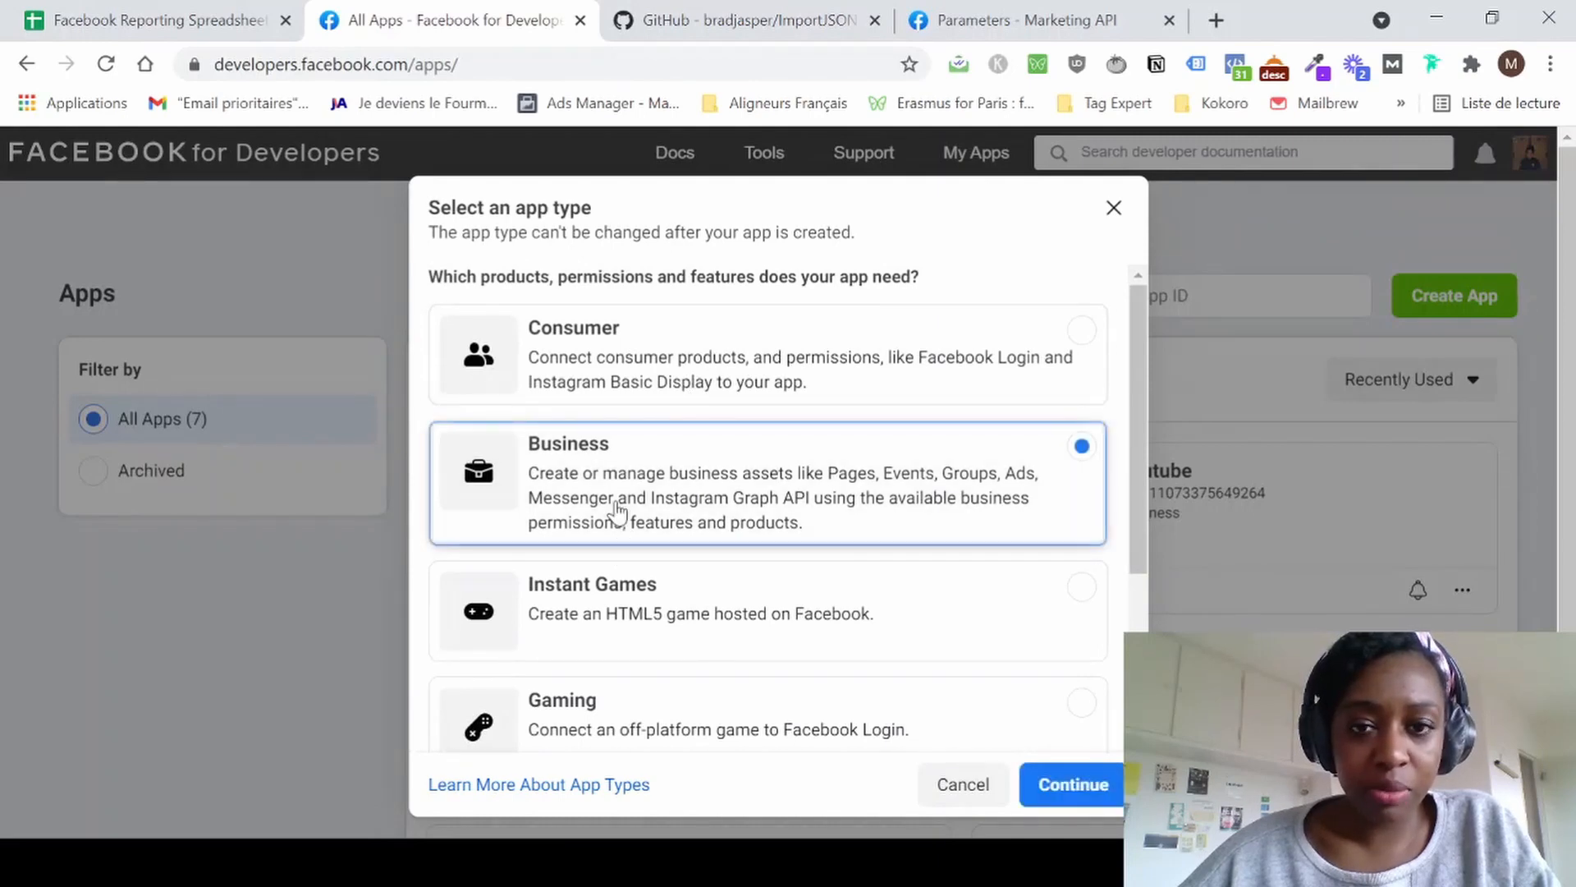
click(1054, 809)
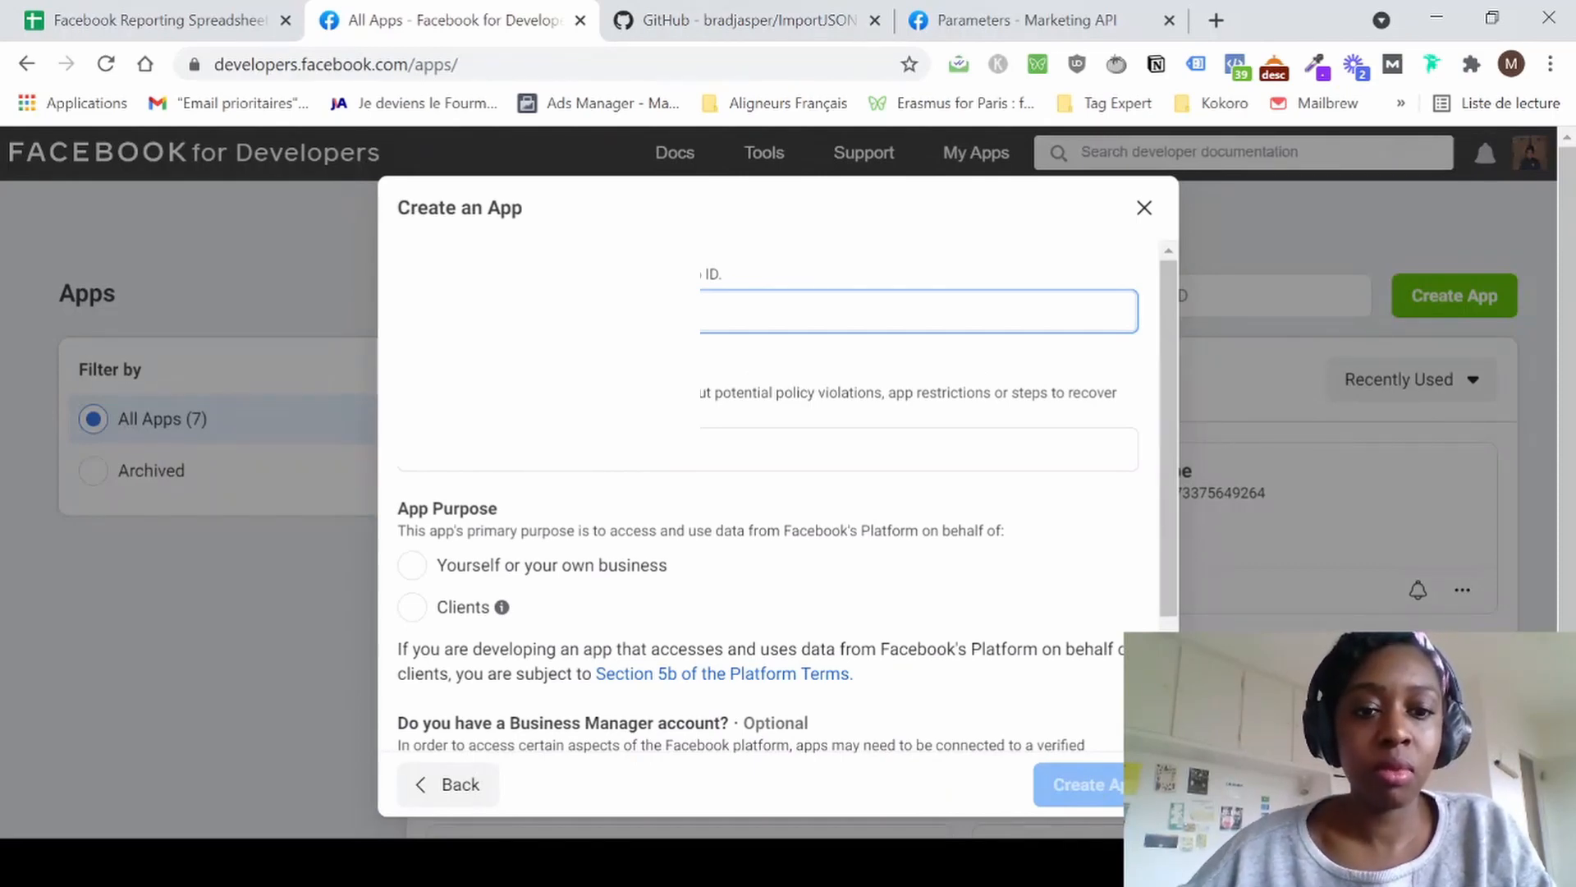
Set the app purpose to Yourself or your own business, then create the Youtube video 2 app and submit the security check.
scroll(567, 476, down, 2)
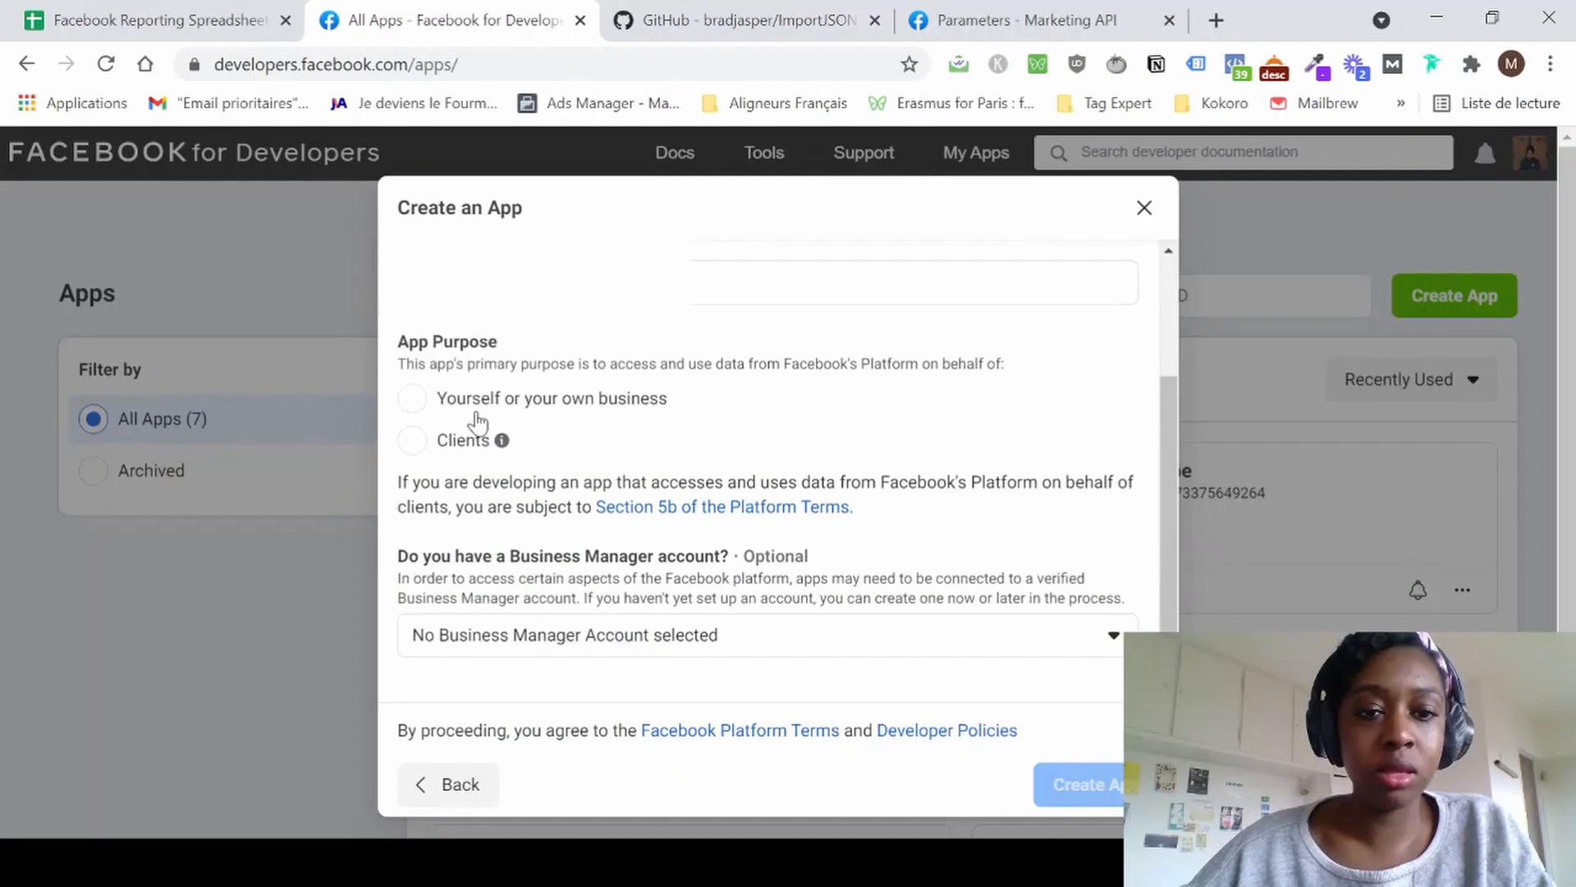
click(478, 409)
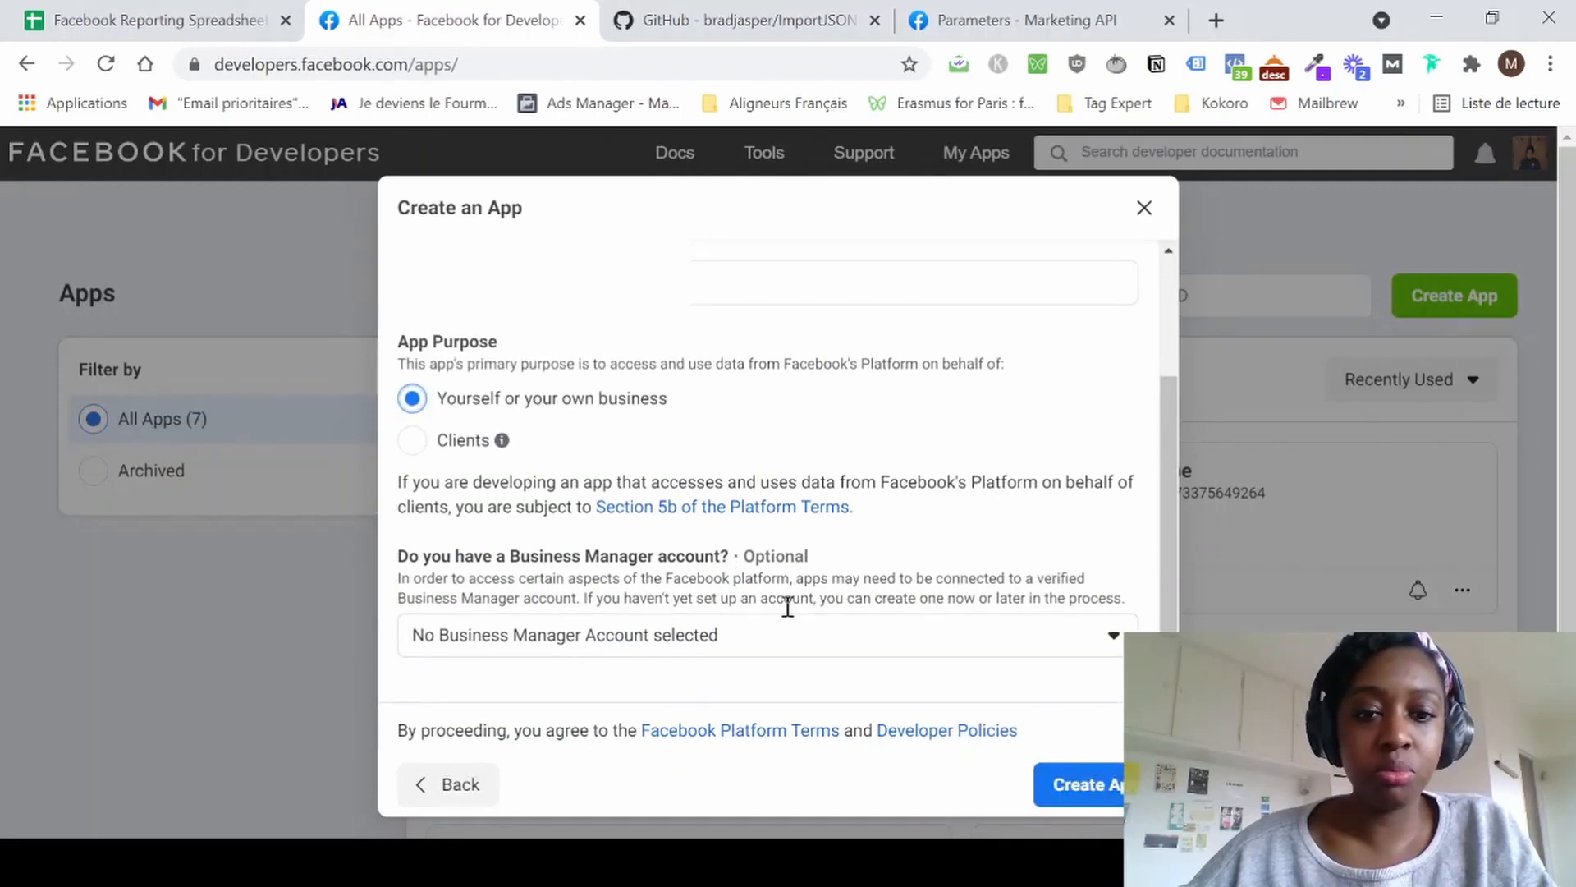
click(1091, 781)
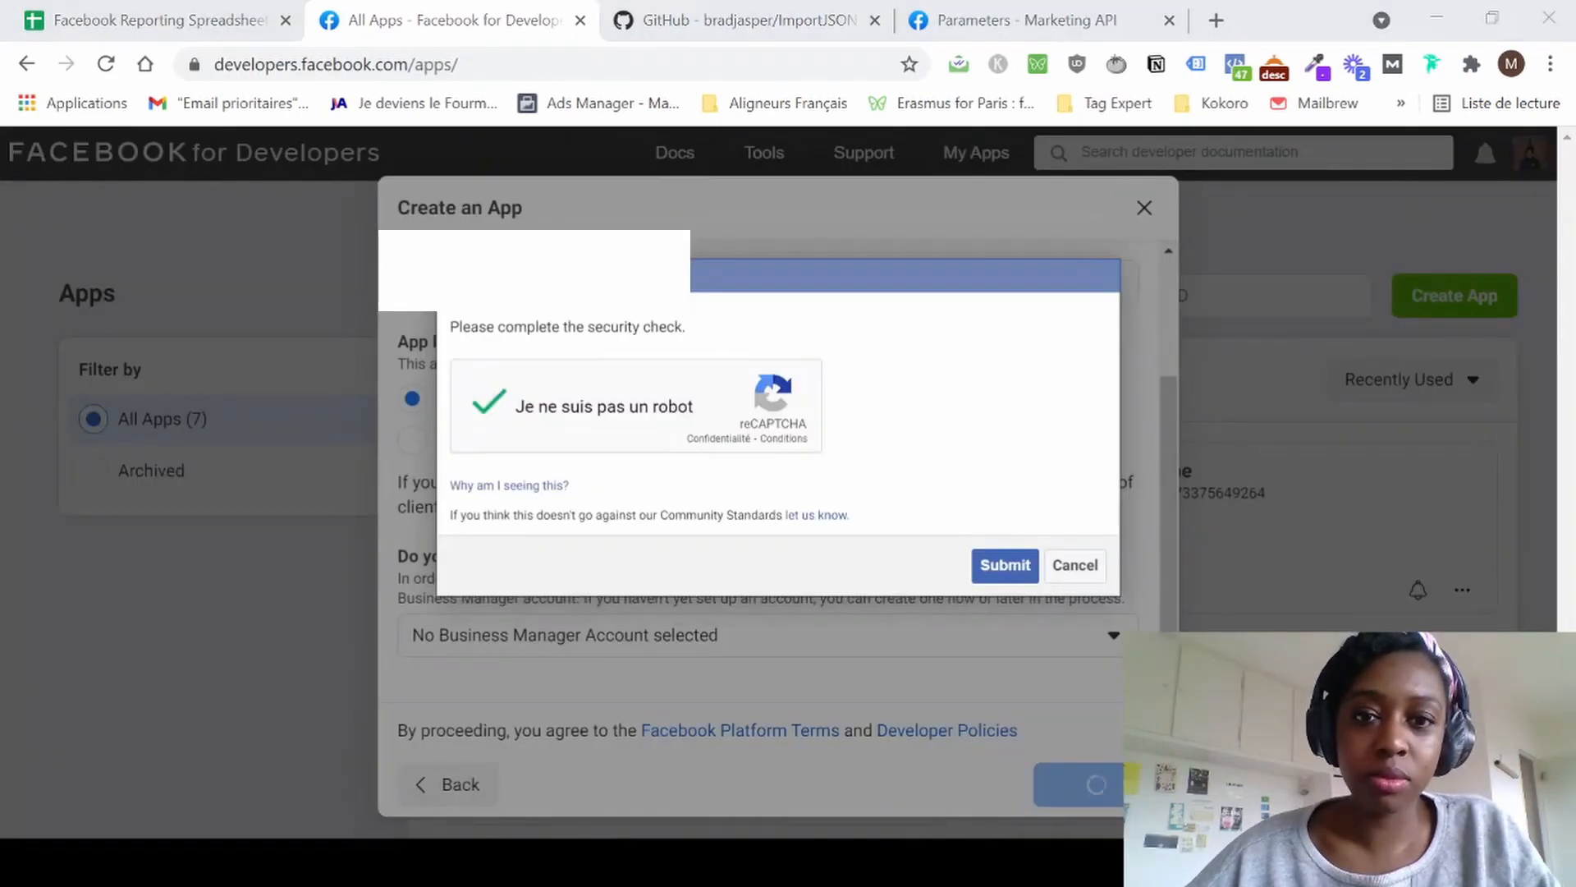
click(1005, 567)
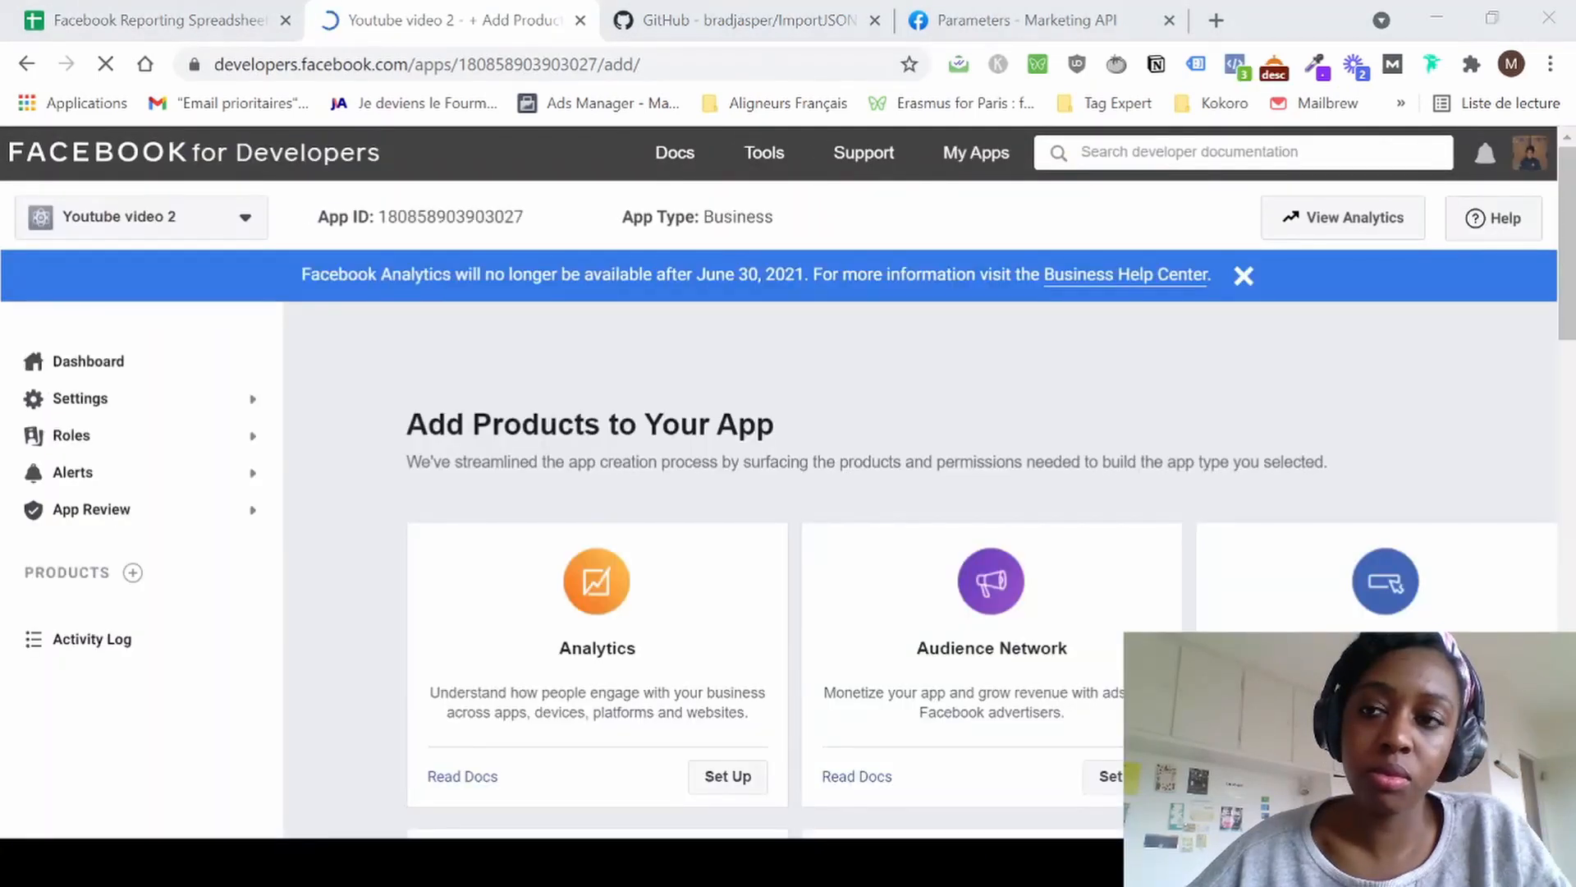
Add the Marketing API product to the Youtube video 2 app.
scroll(964, 451, down, 4)
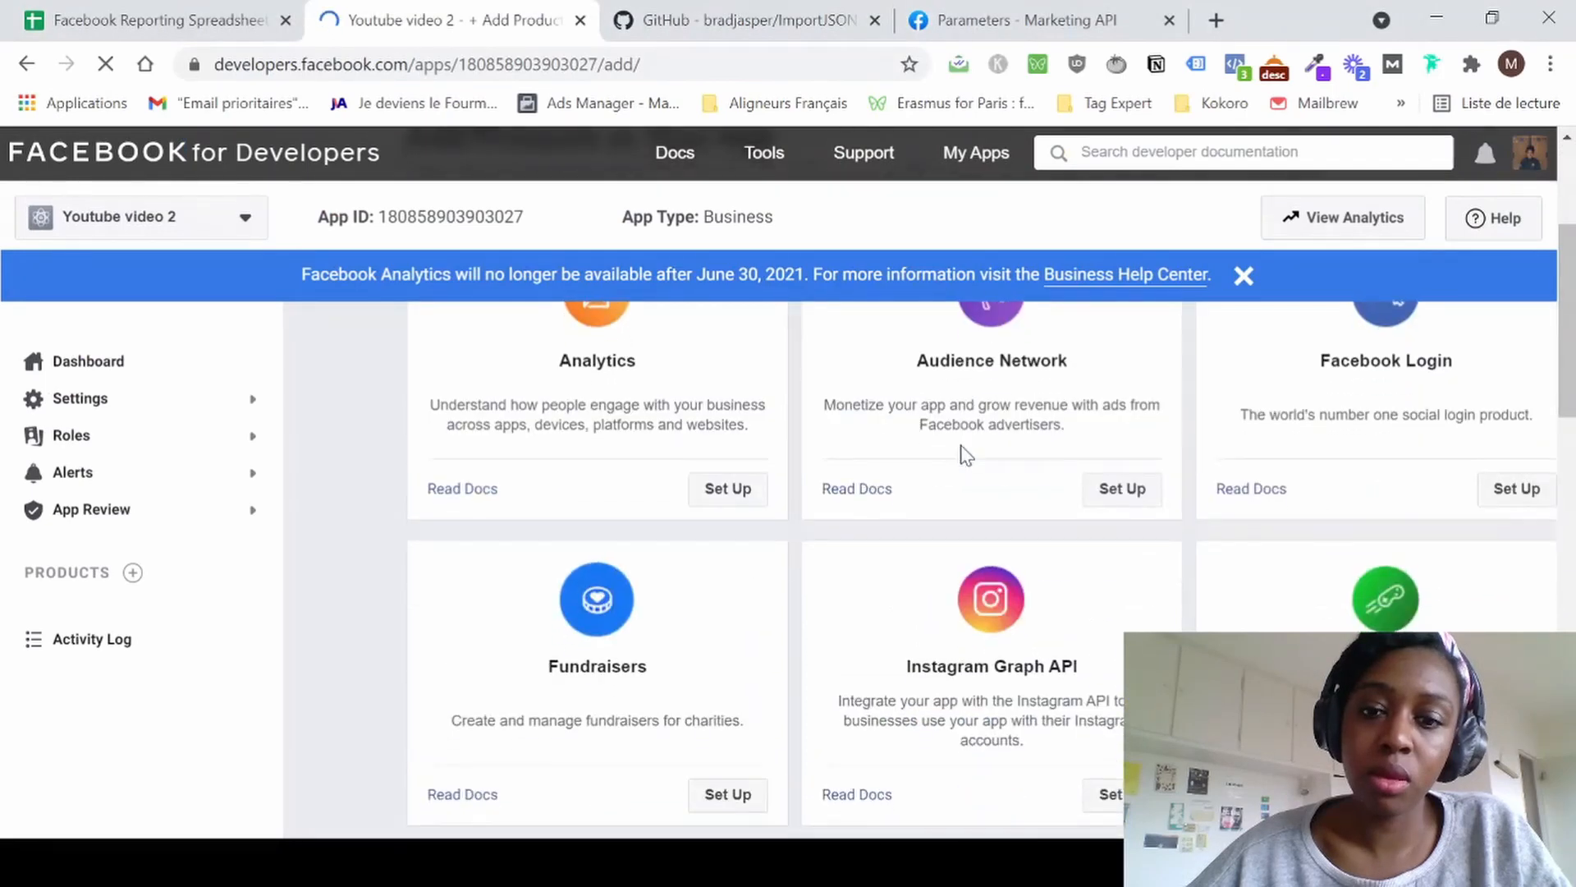
scroll(965, 454, down, 7)
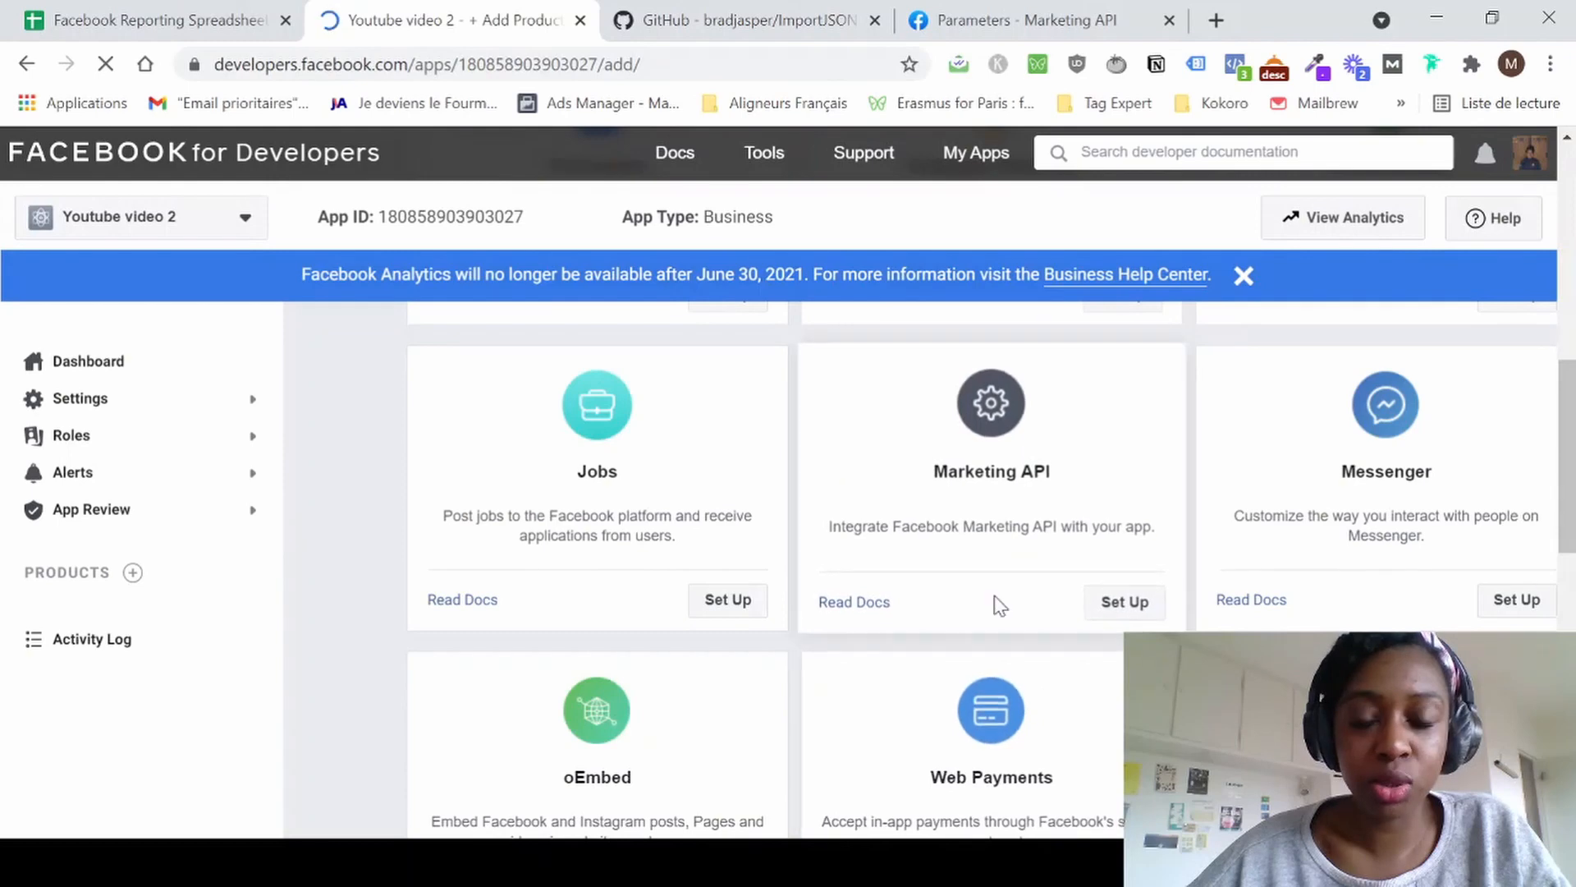
click(1123, 607)
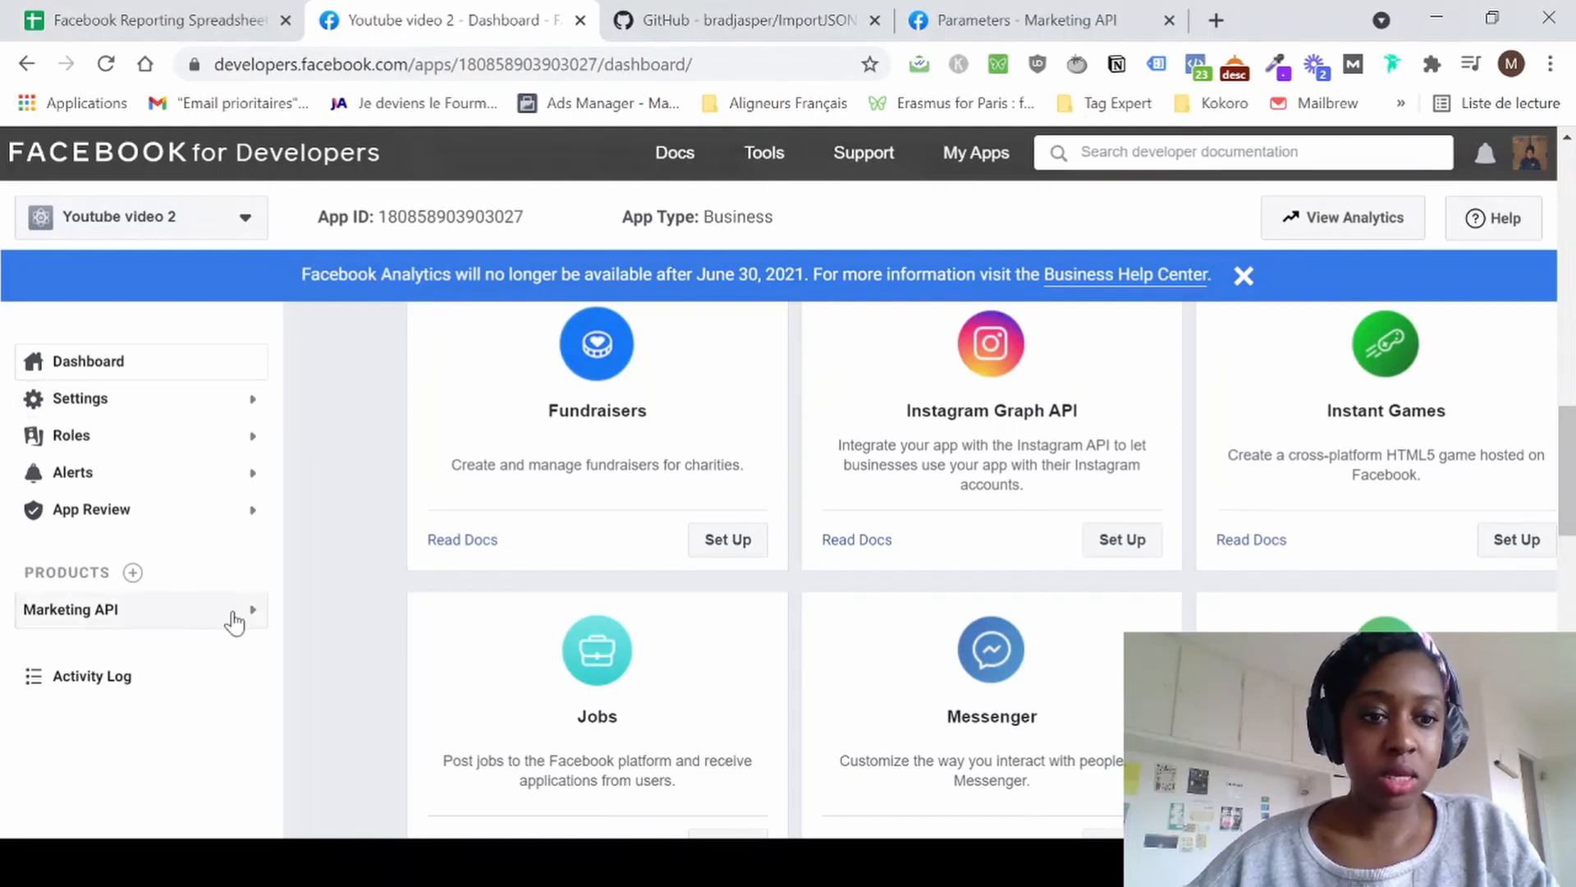
In the Marketing API tools, generate an access token with the ads_management, ads_read and read_insights permissions.
click(252, 622)
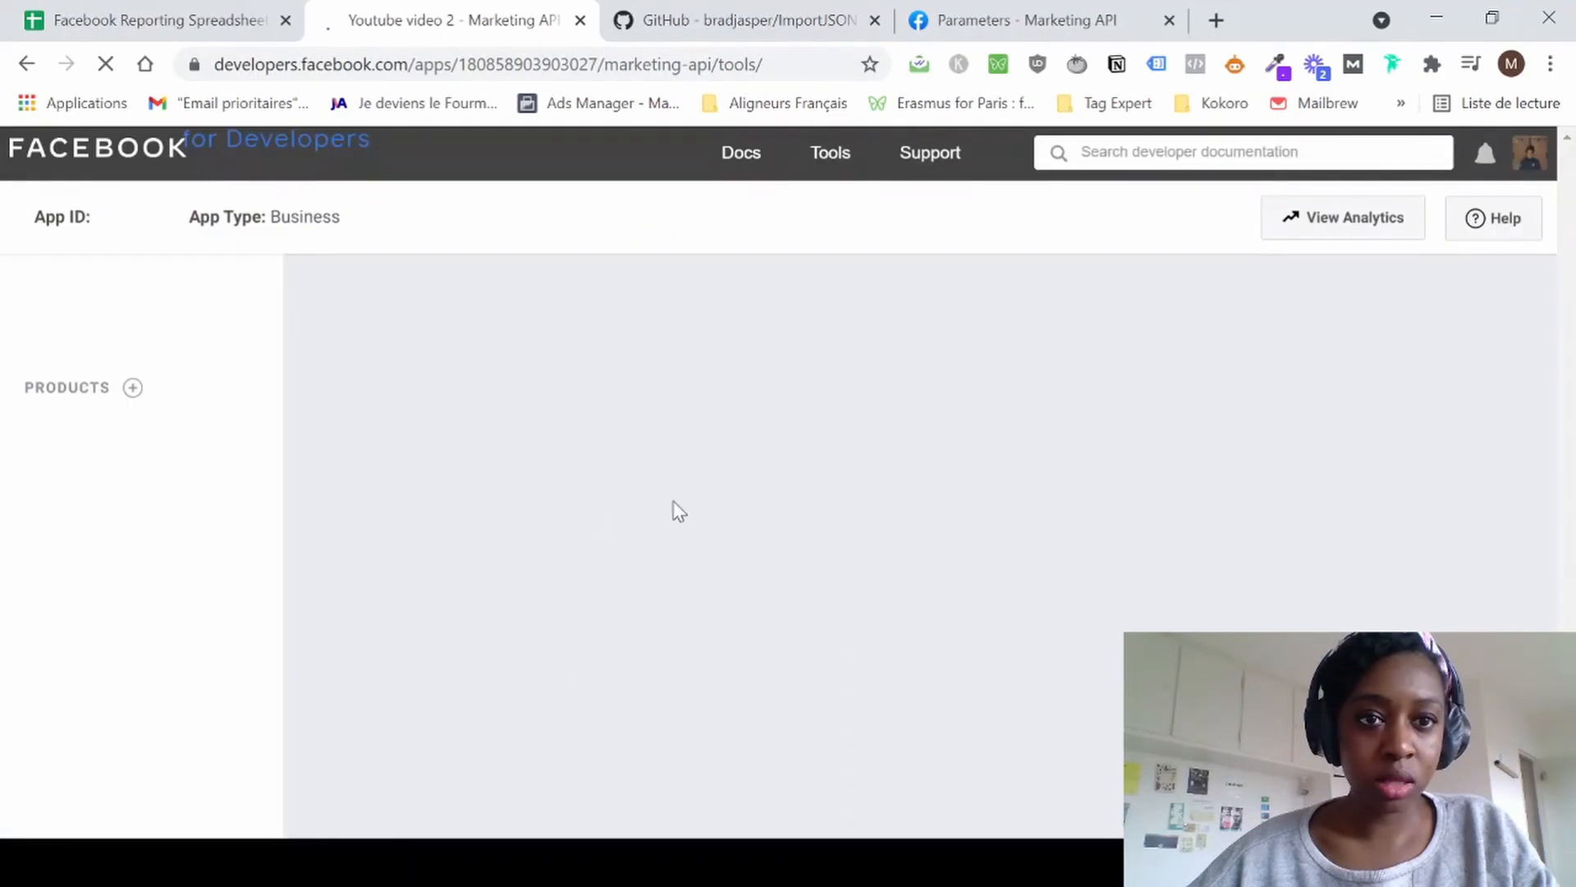
click(1055, 858)
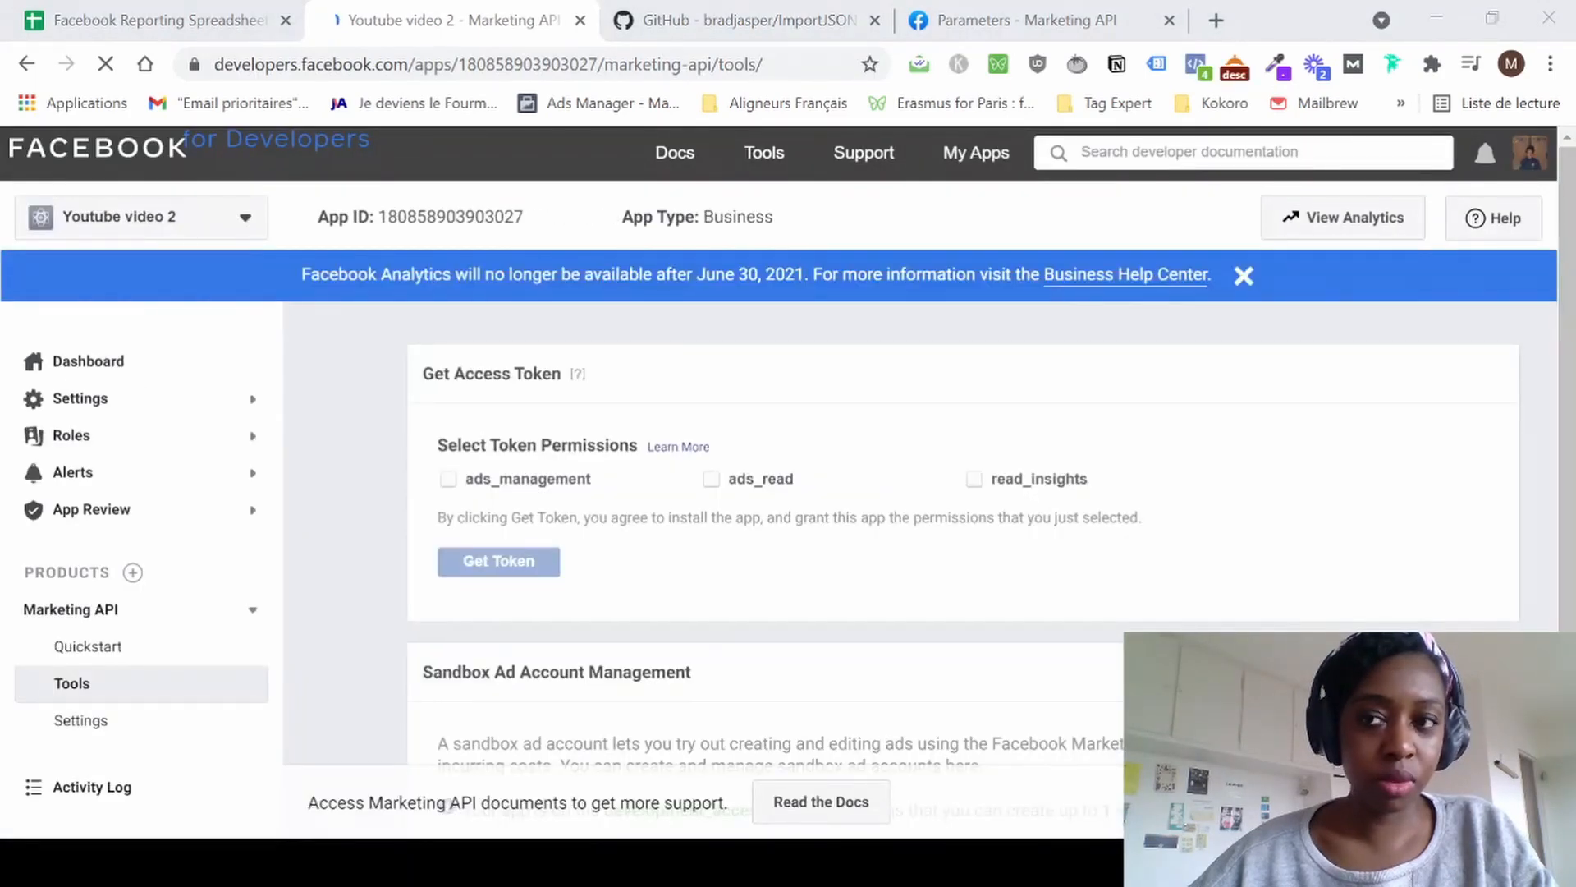
click(628, 287)
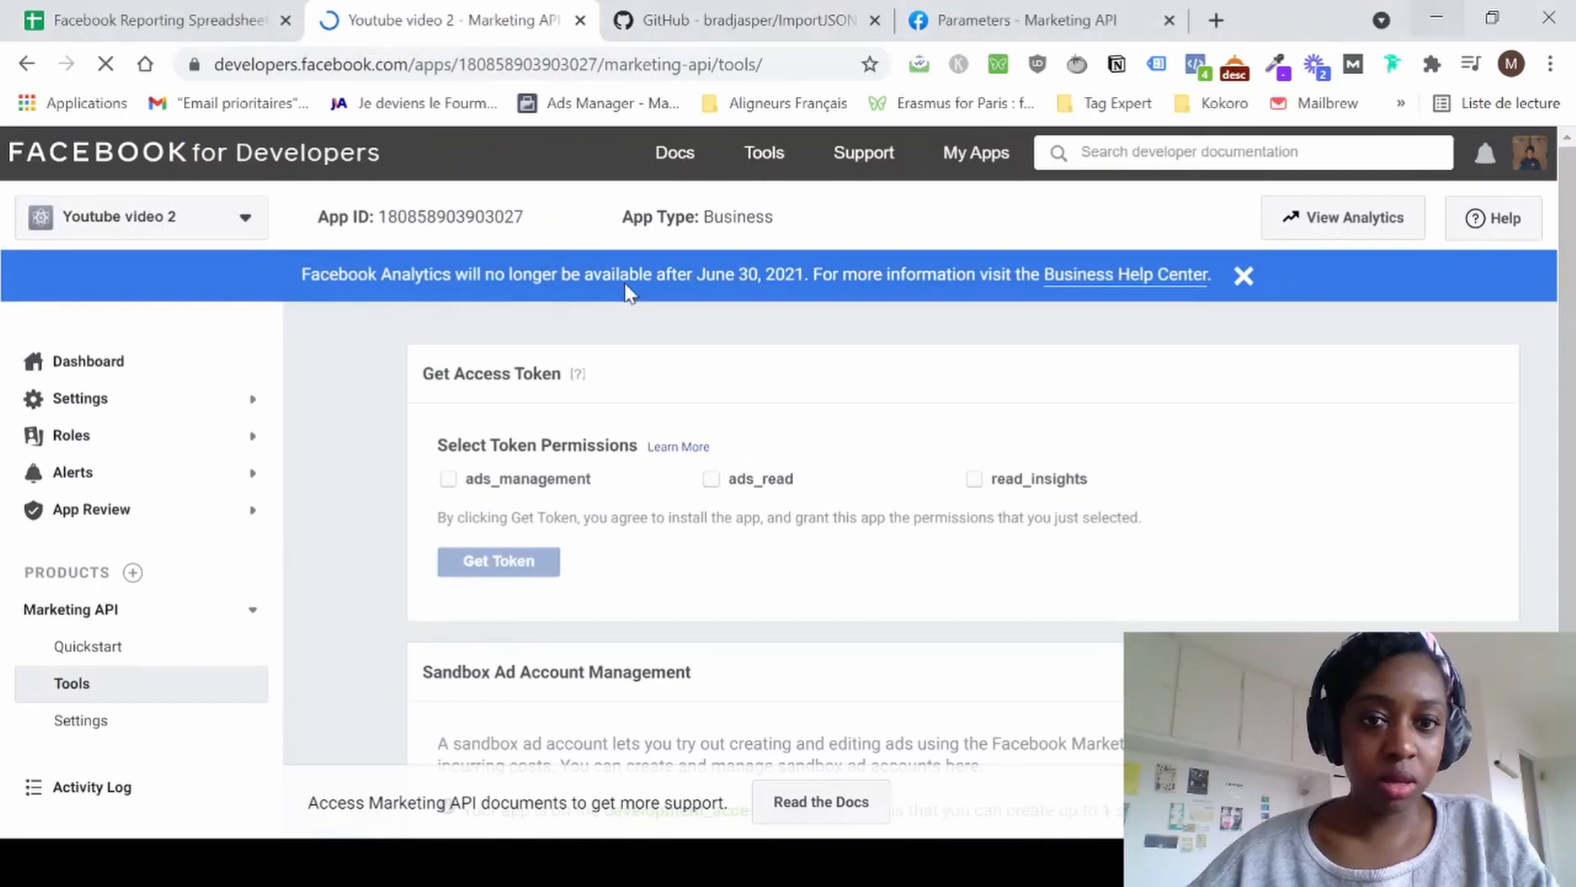
click(448, 480)
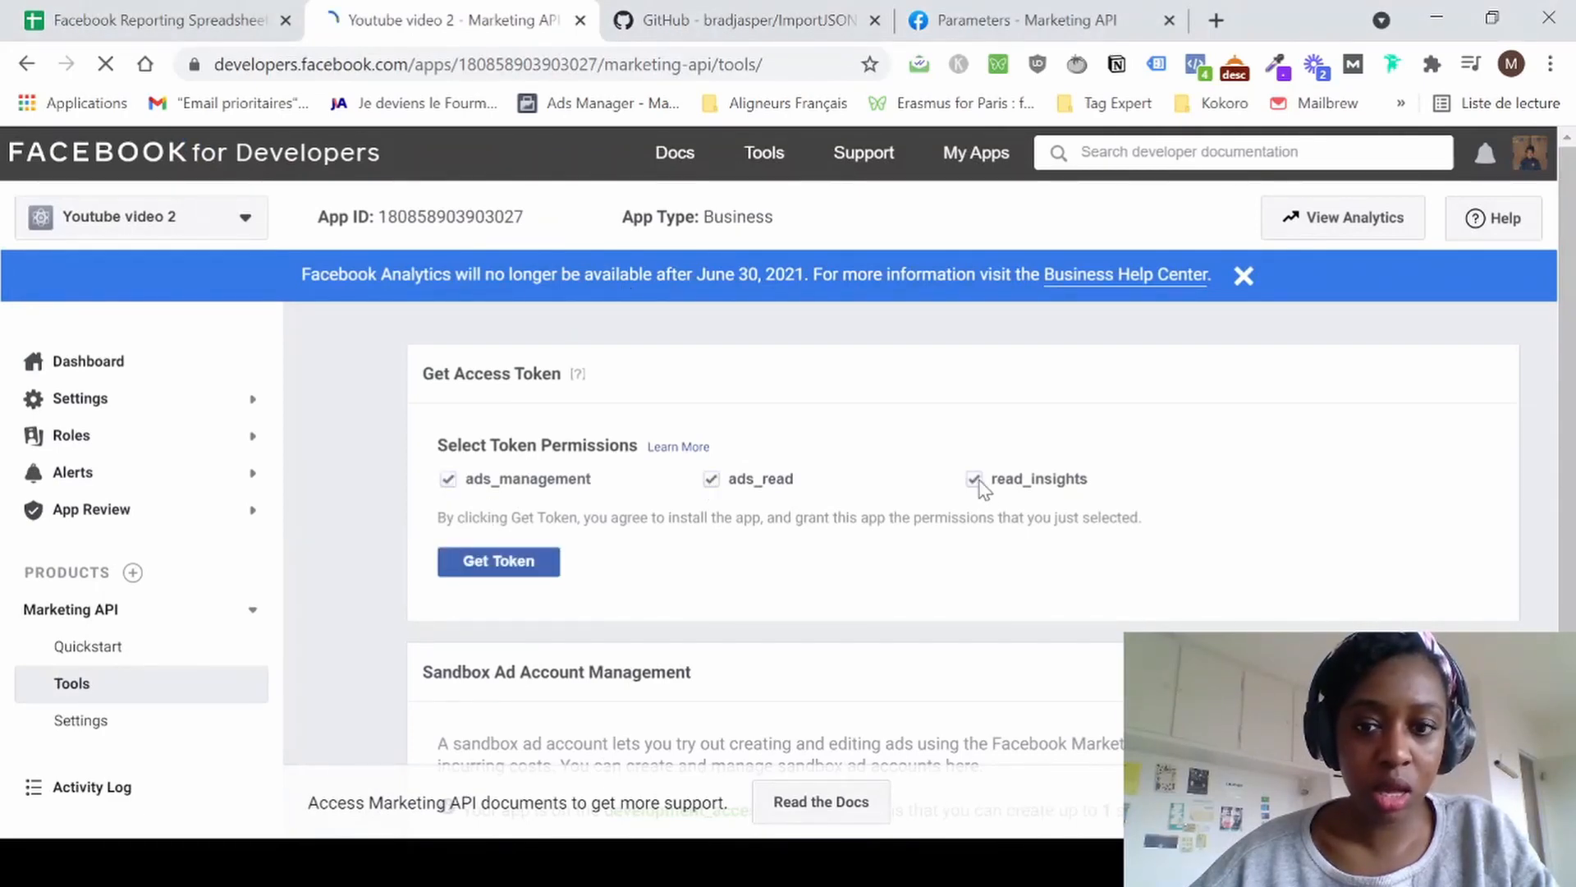
click(516, 568)
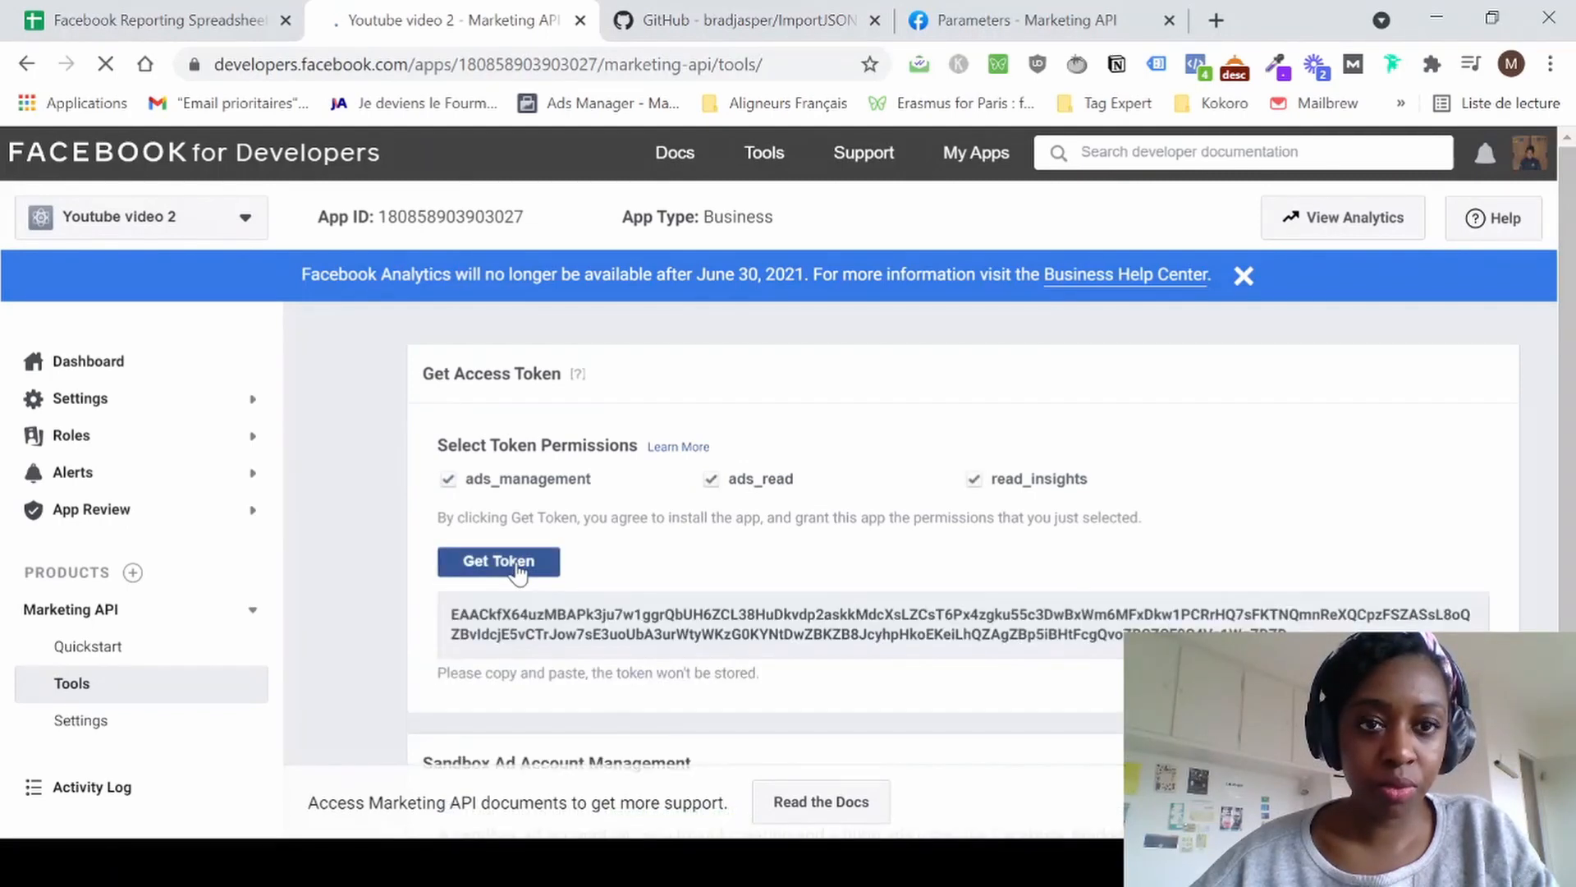
Select the whole generated access token and copy it.
click(533, 648)
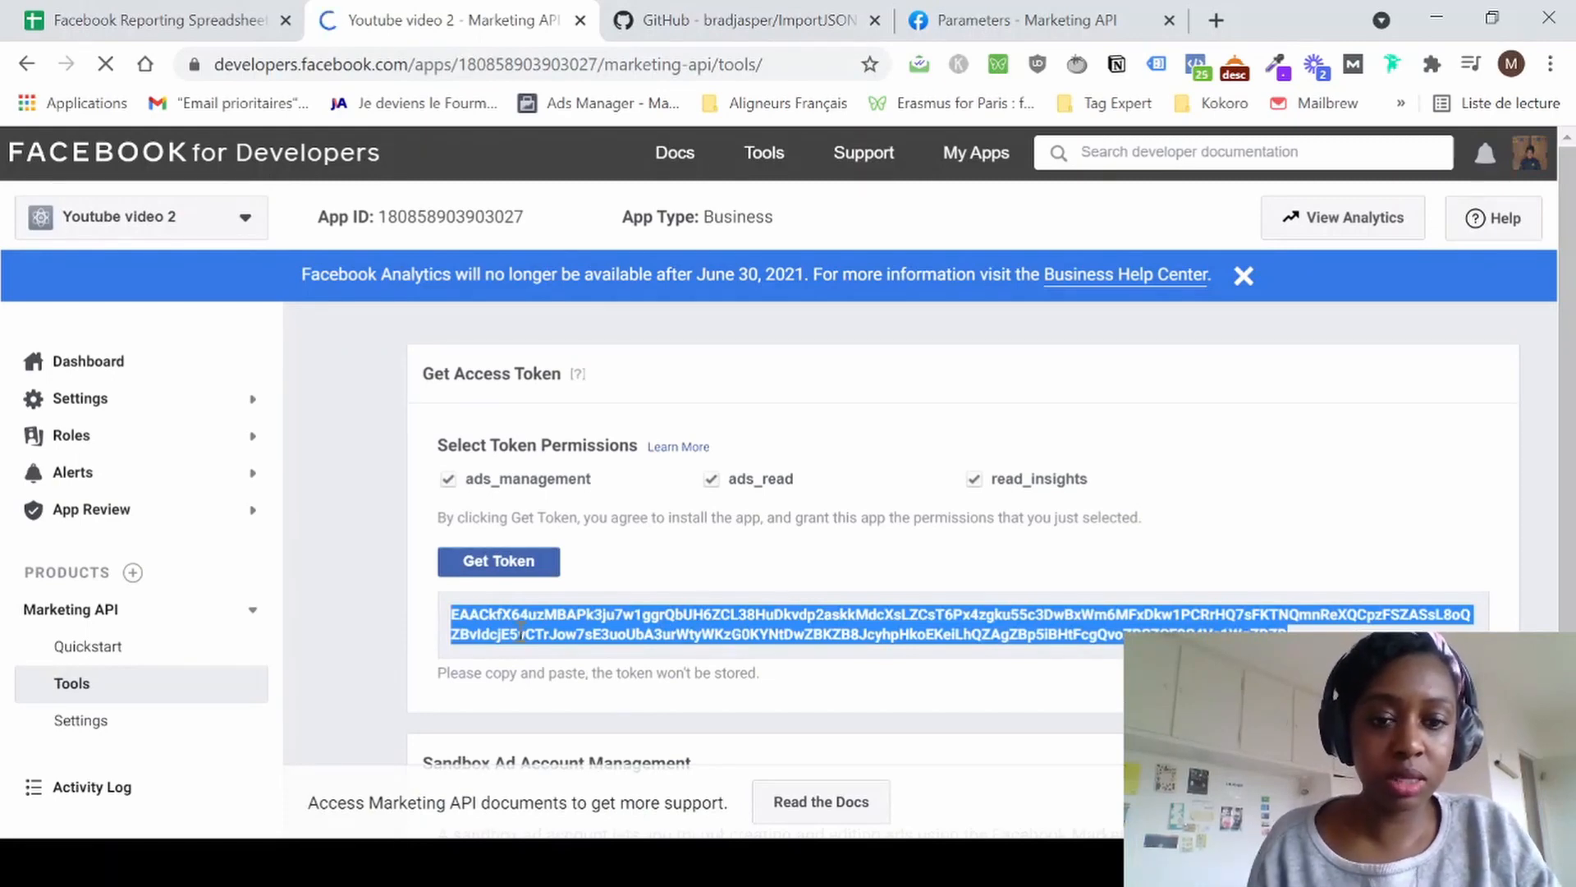
click(520, 633)
double_click(520, 633)
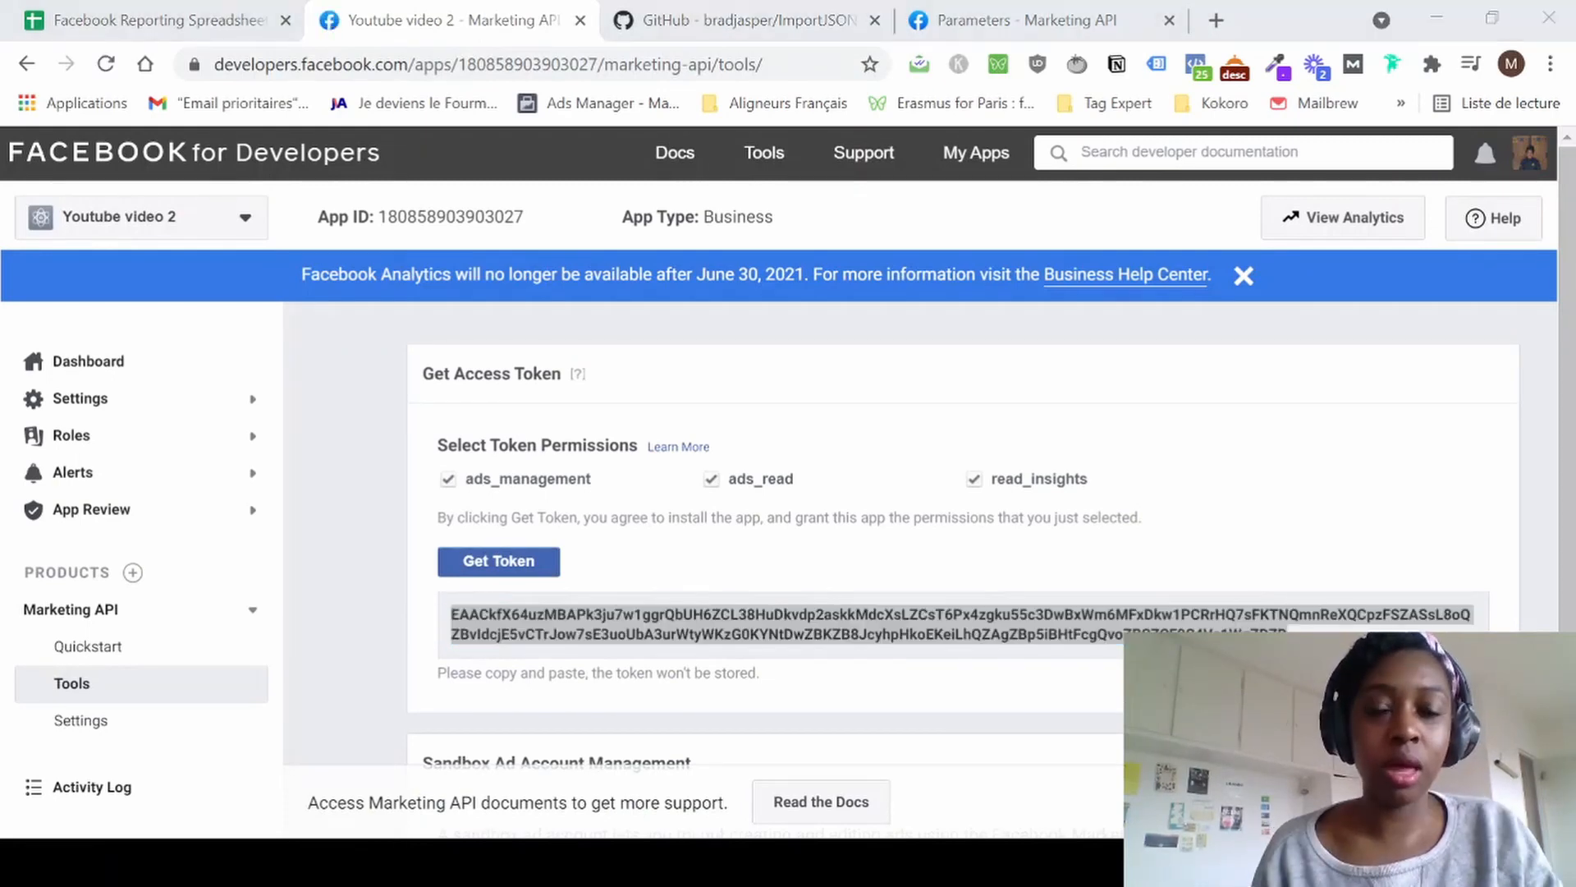
Return to the Facebook Reporting Spreadsheet and label cell A2 of the Tutorial sheet "Access token".
click(207, 26)
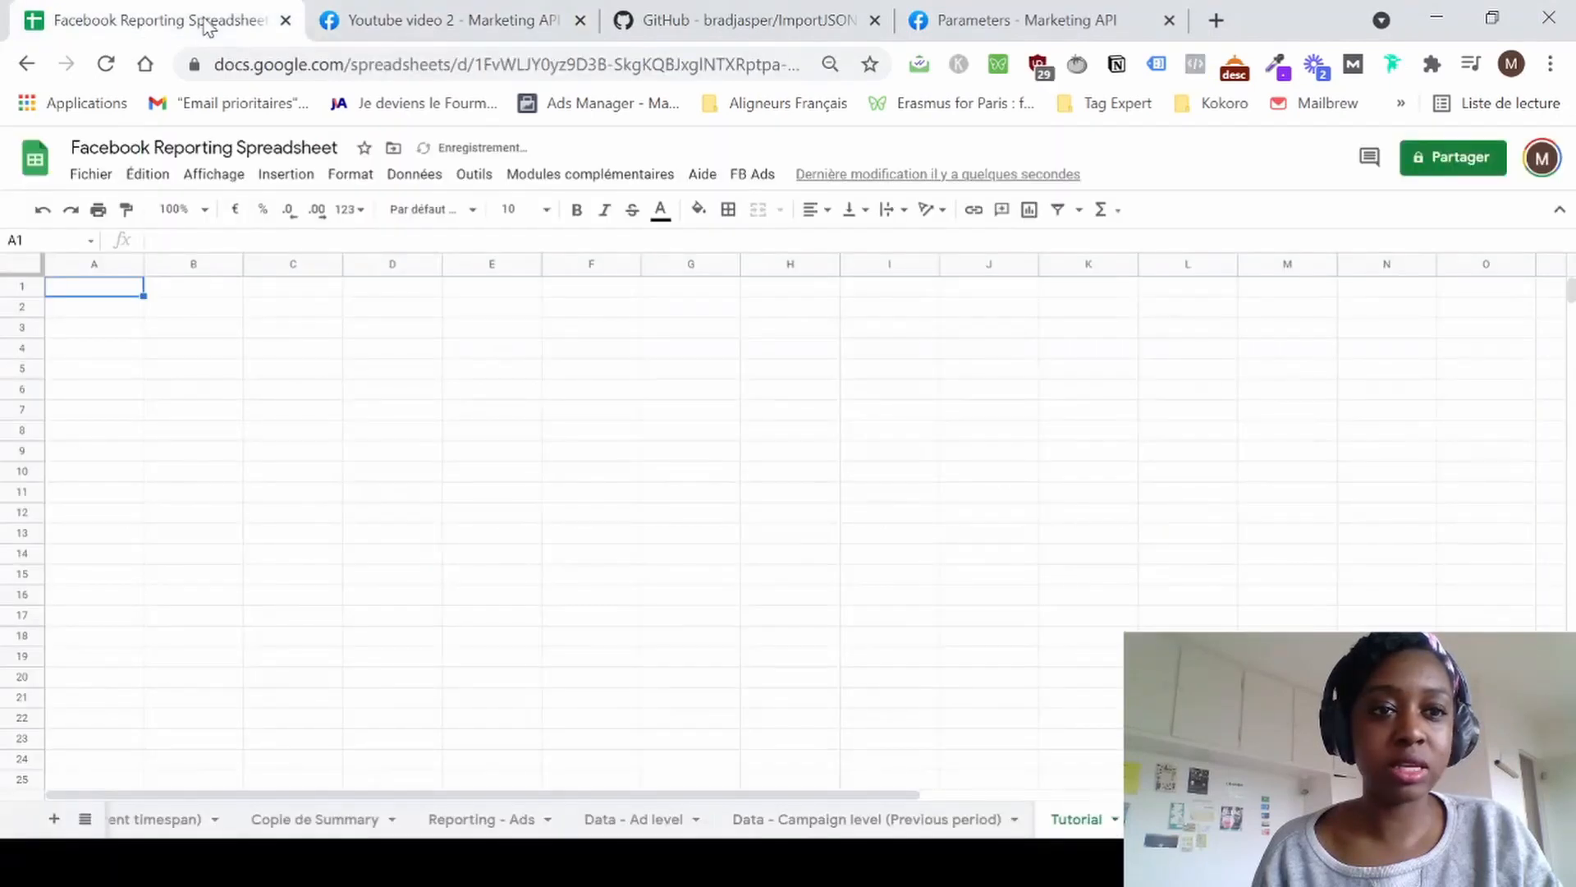
click(93, 333)
click(93, 318)
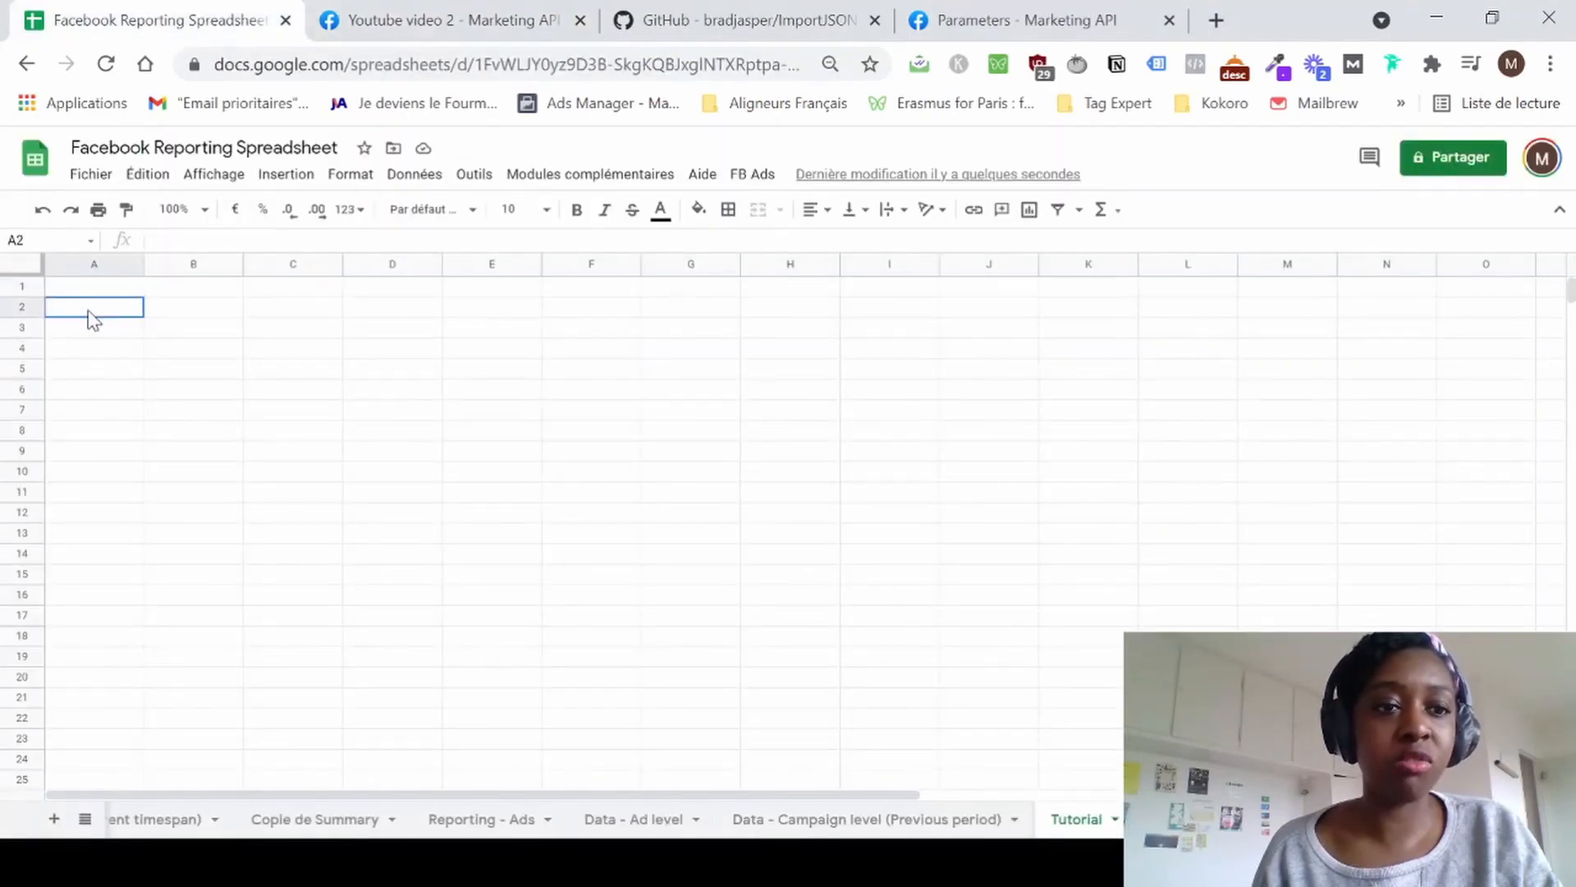
text(A)
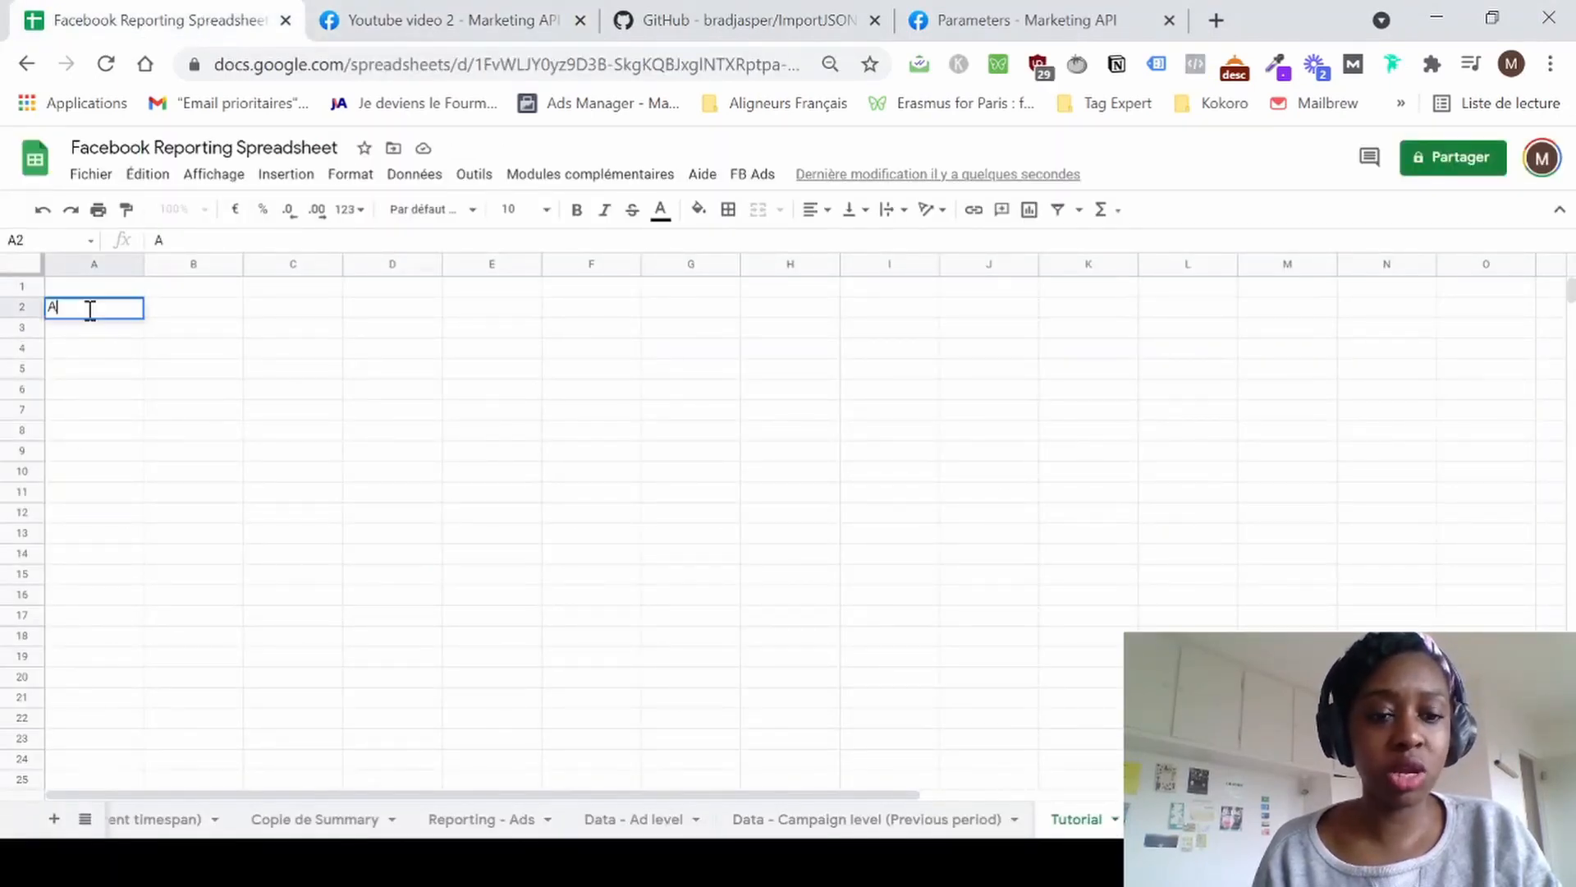
text(ccess token)
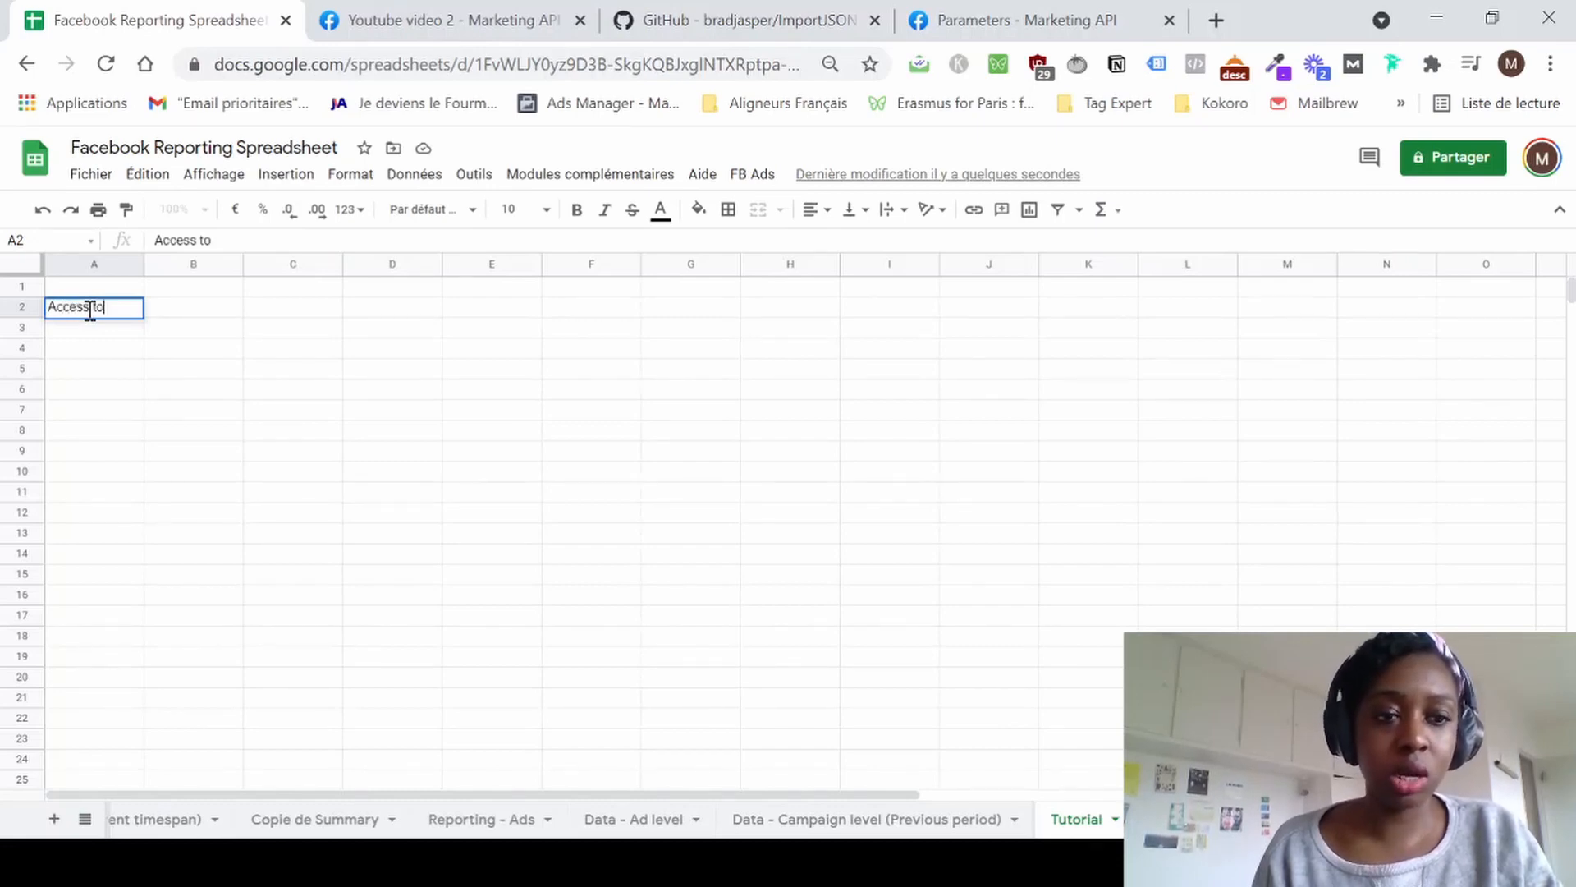
Paste the access token into cell B2 and set its text wrapping to clip the overflow.
click(175, 312)
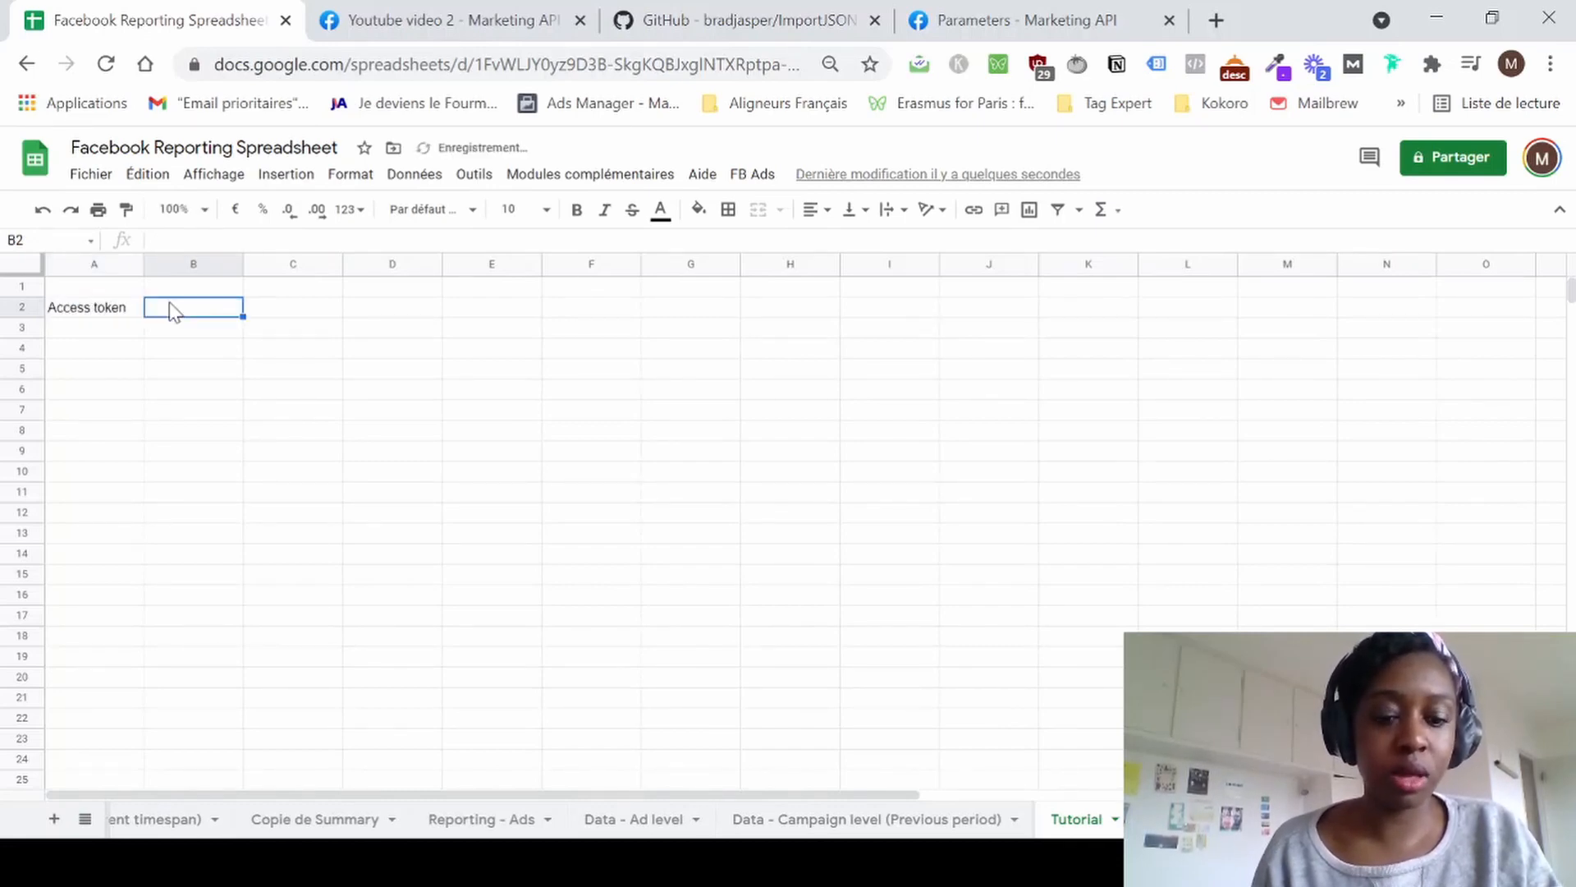
key(ctrl+v)
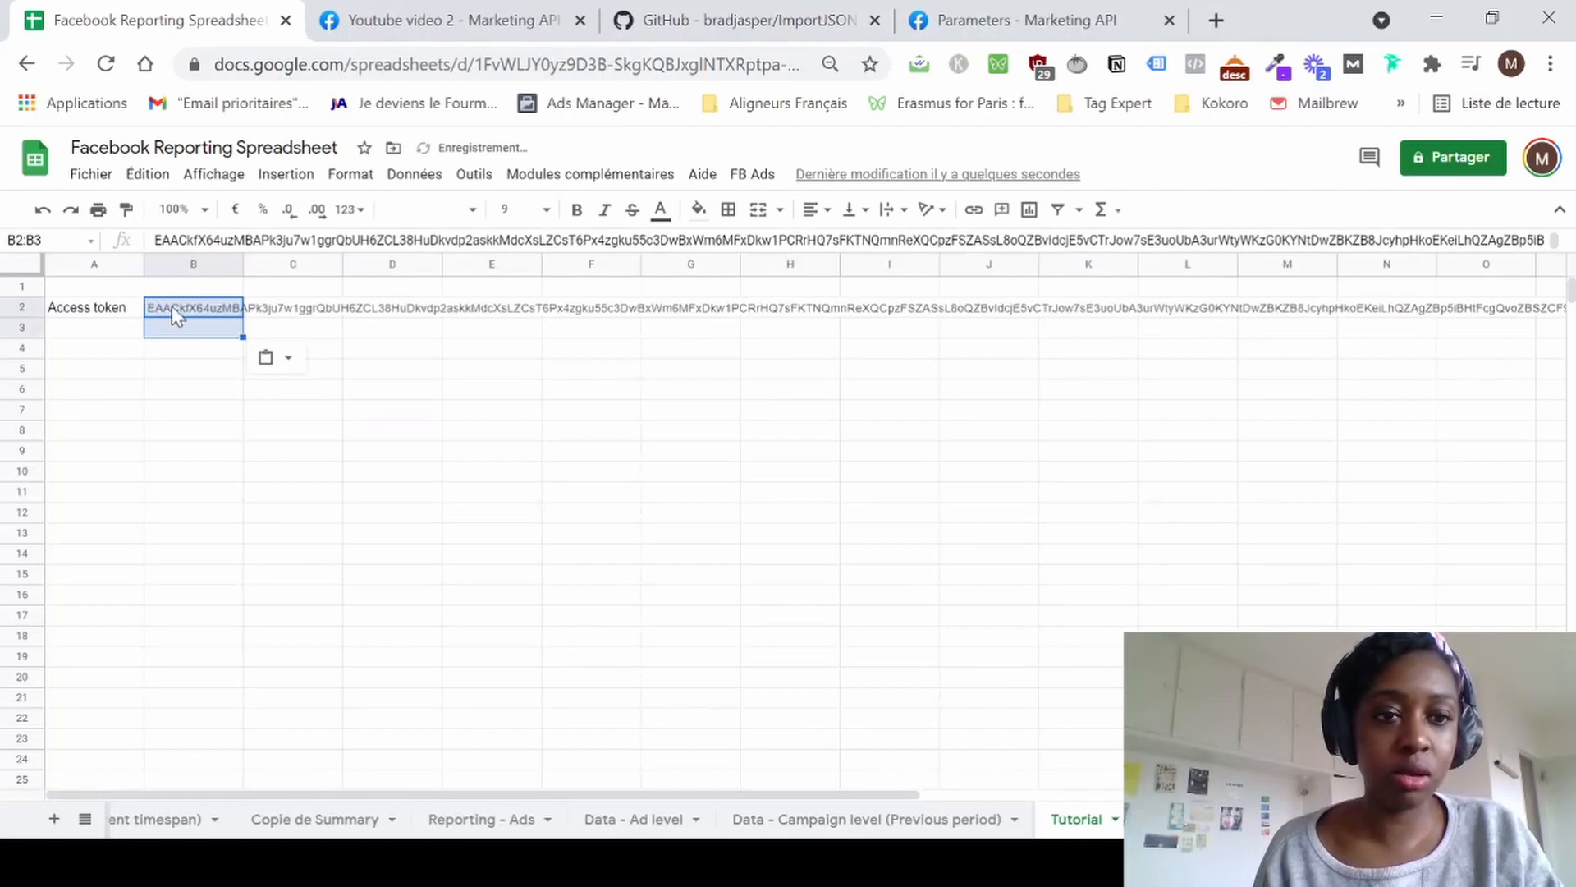
click(171, 307)
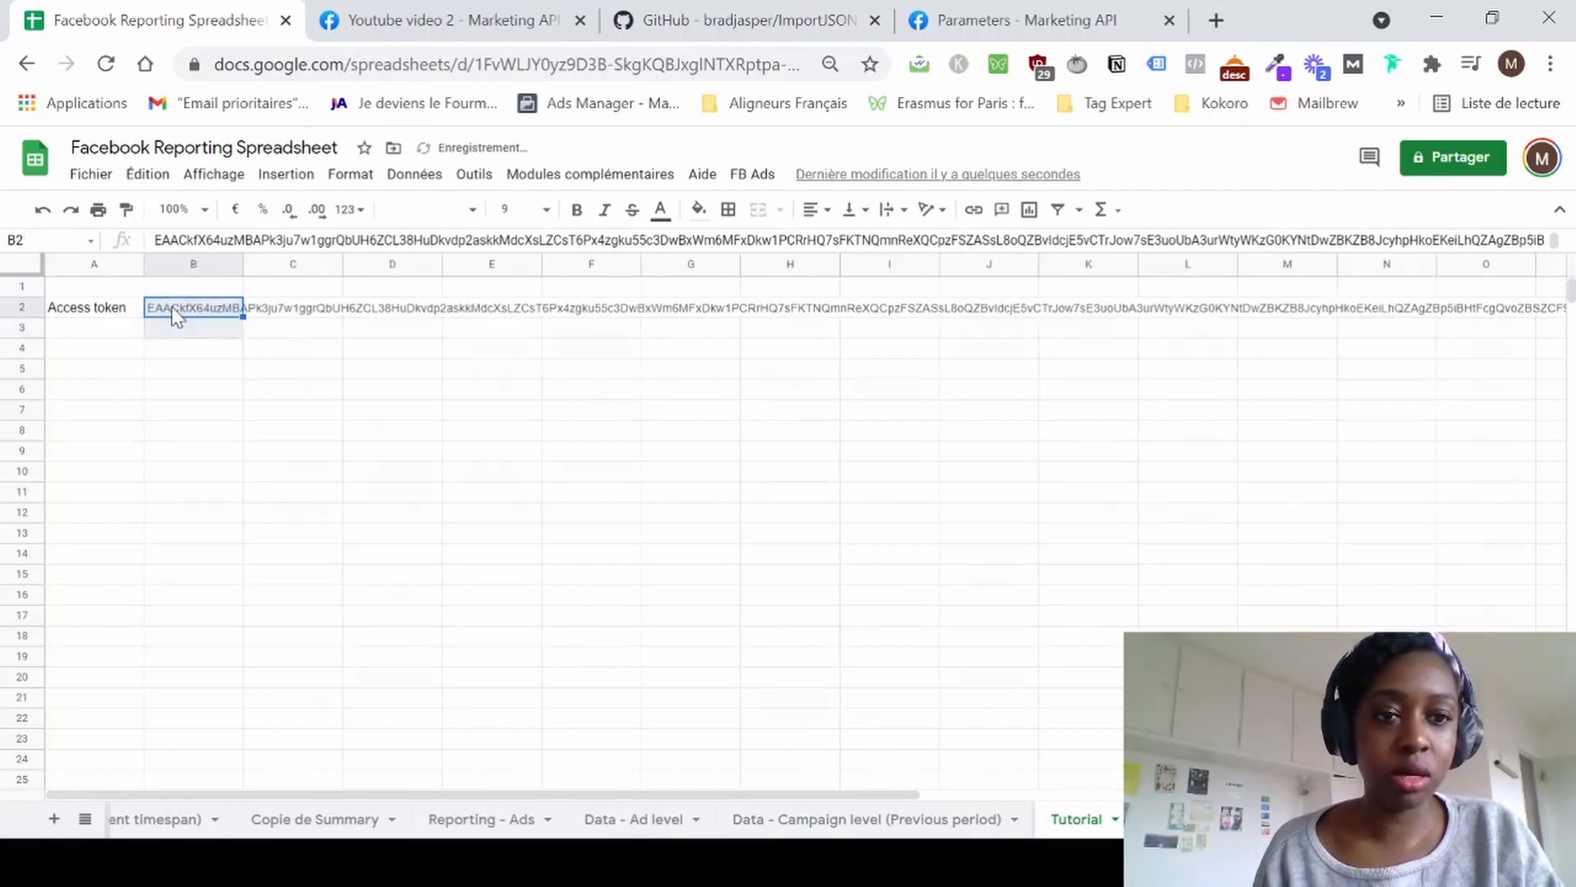
click(893, 208)
click(944, 246)
Try an unfinished =import formula in cell A4 to browse the available import functions.
click(94, 348)
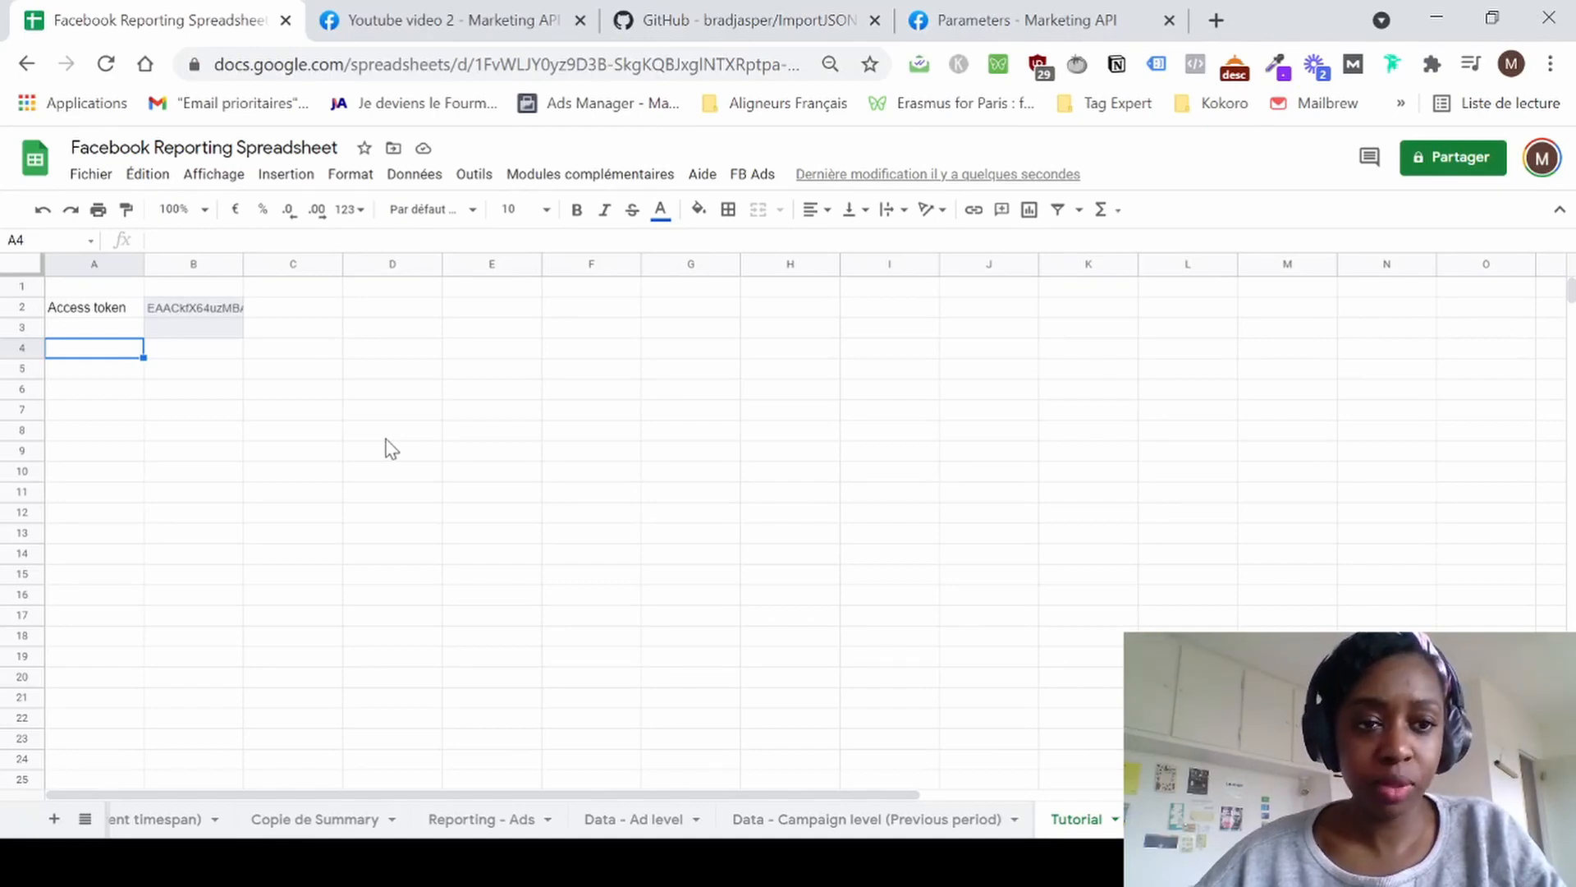
text(=im)
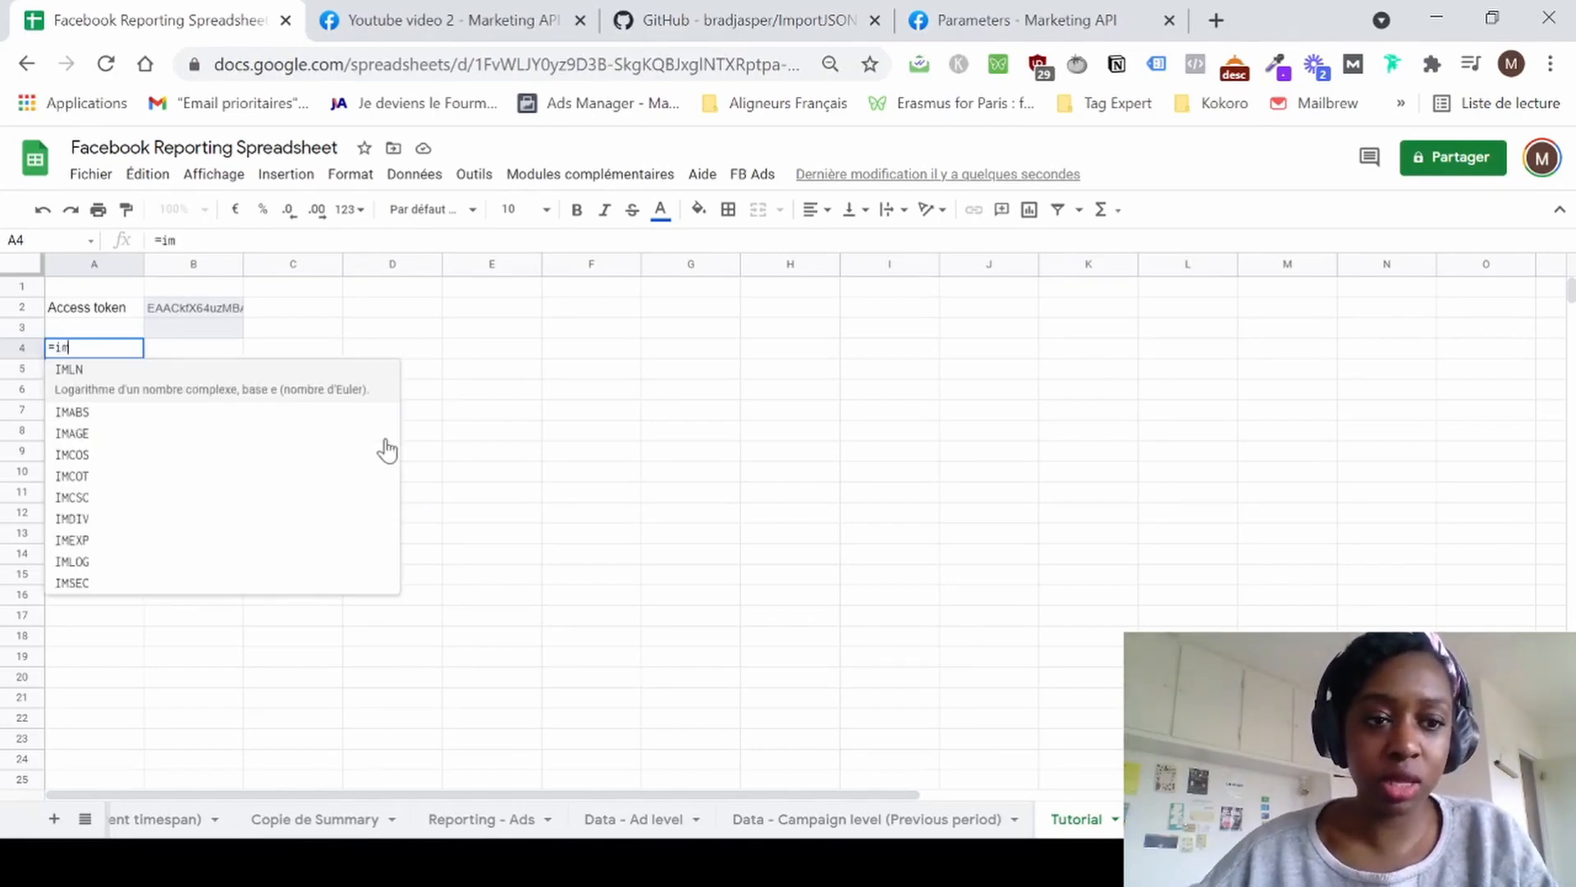
text(portht)
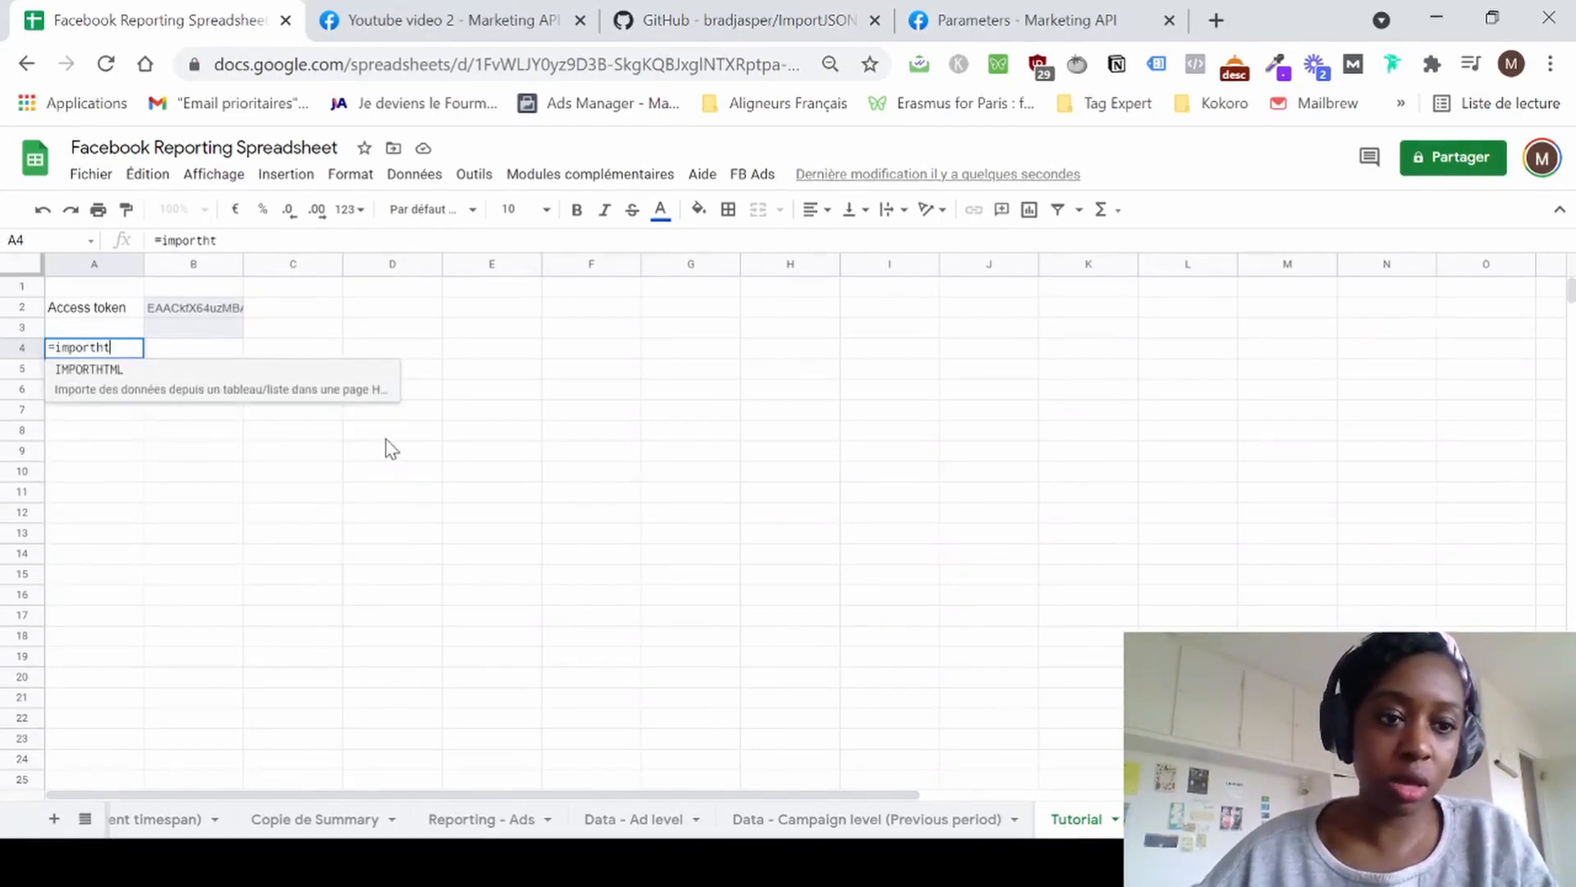
key(BackSpace)
key(BackSpace)
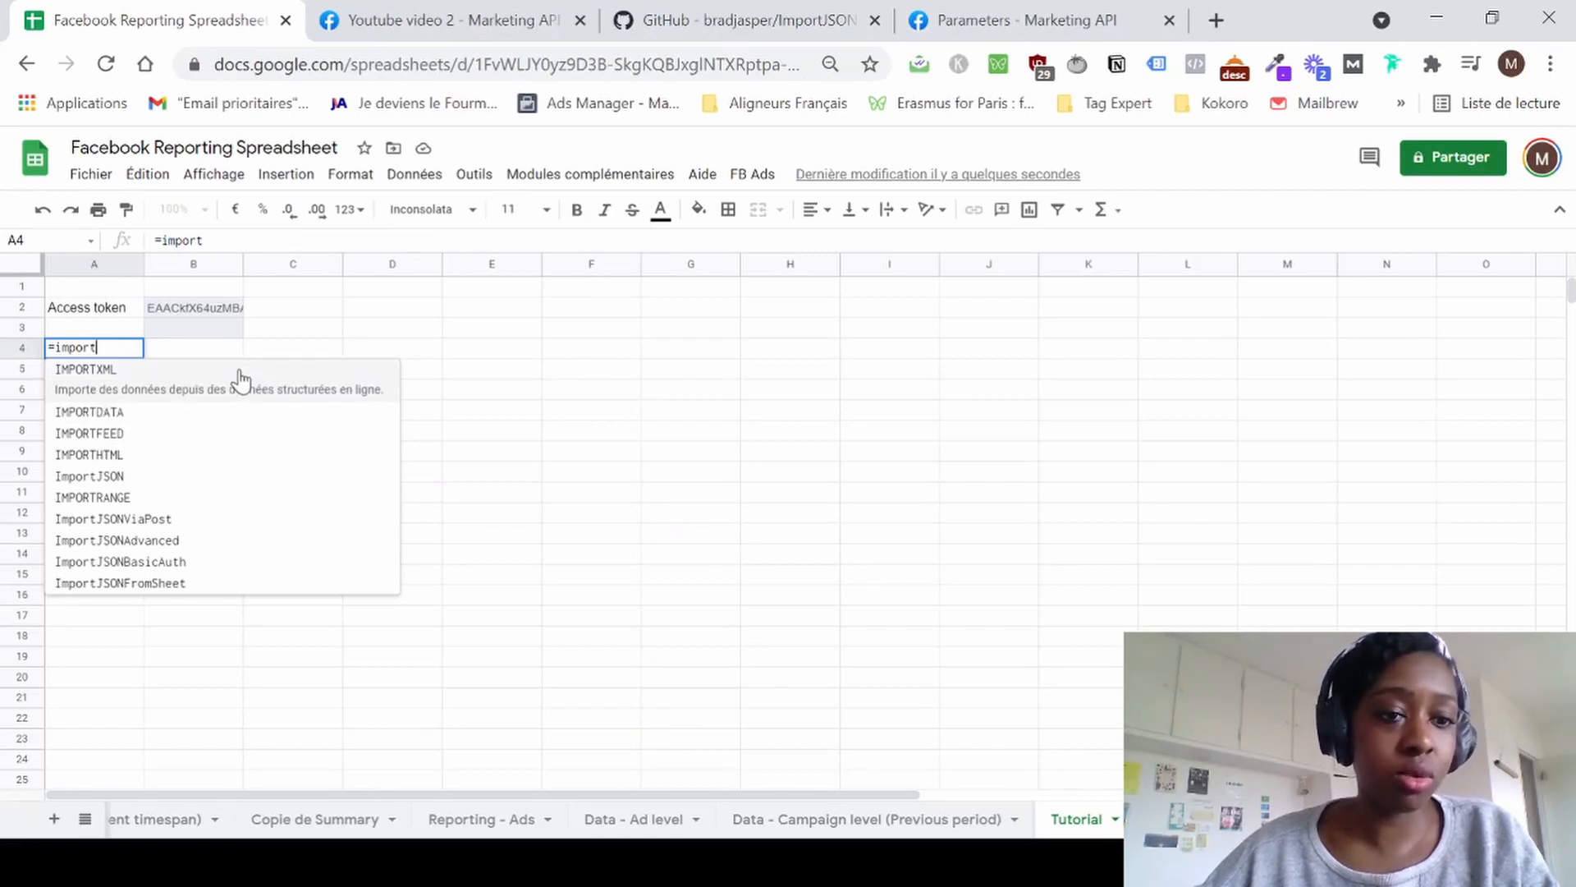
click(137, 346)
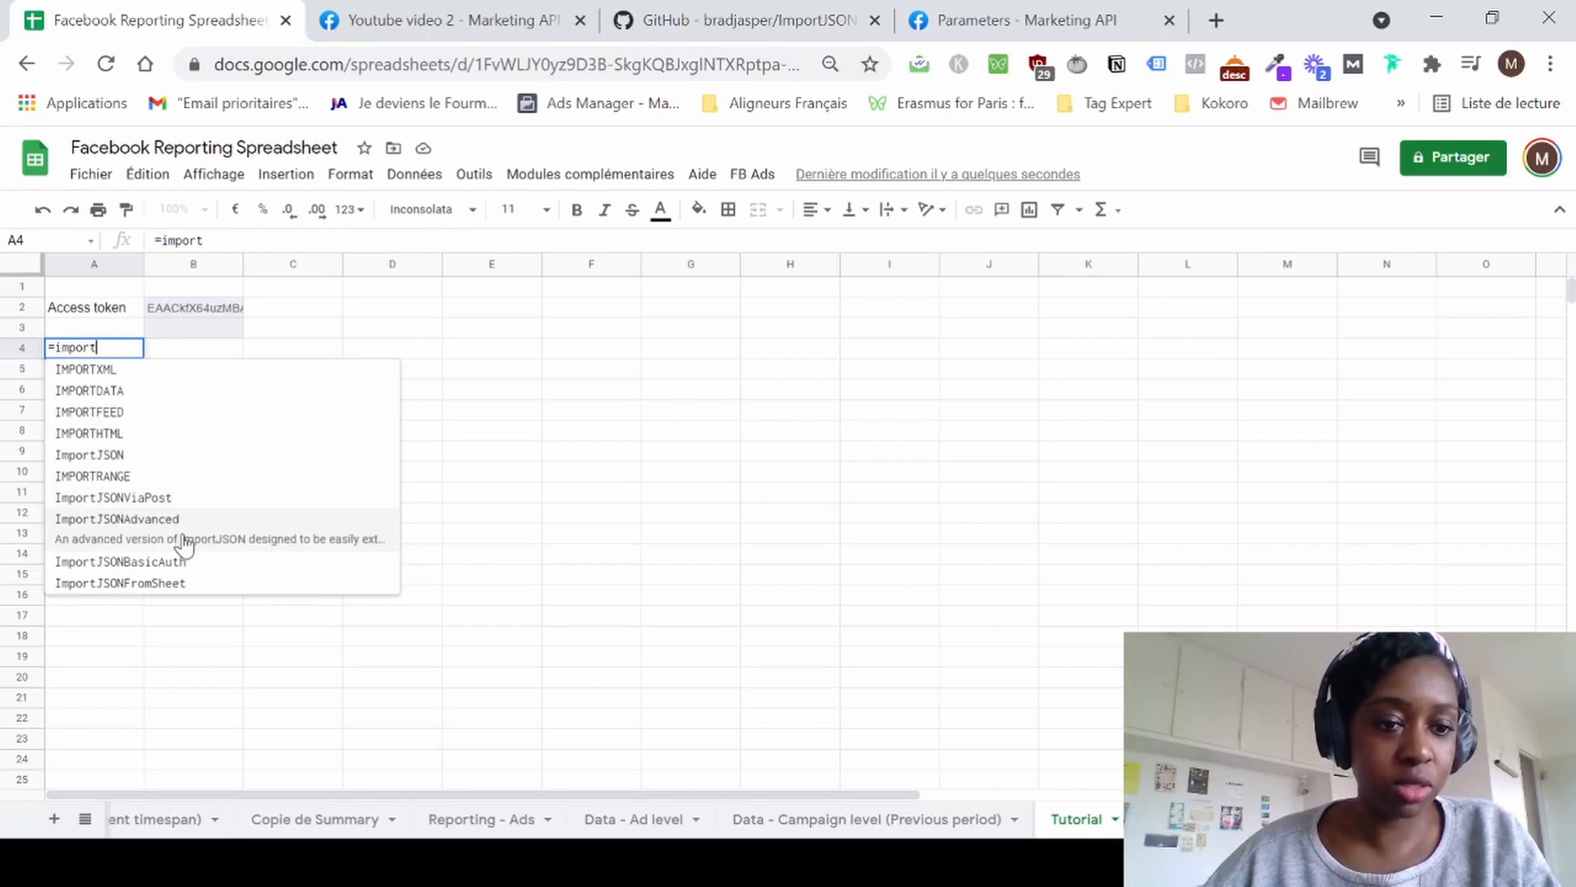
click(484, 418)
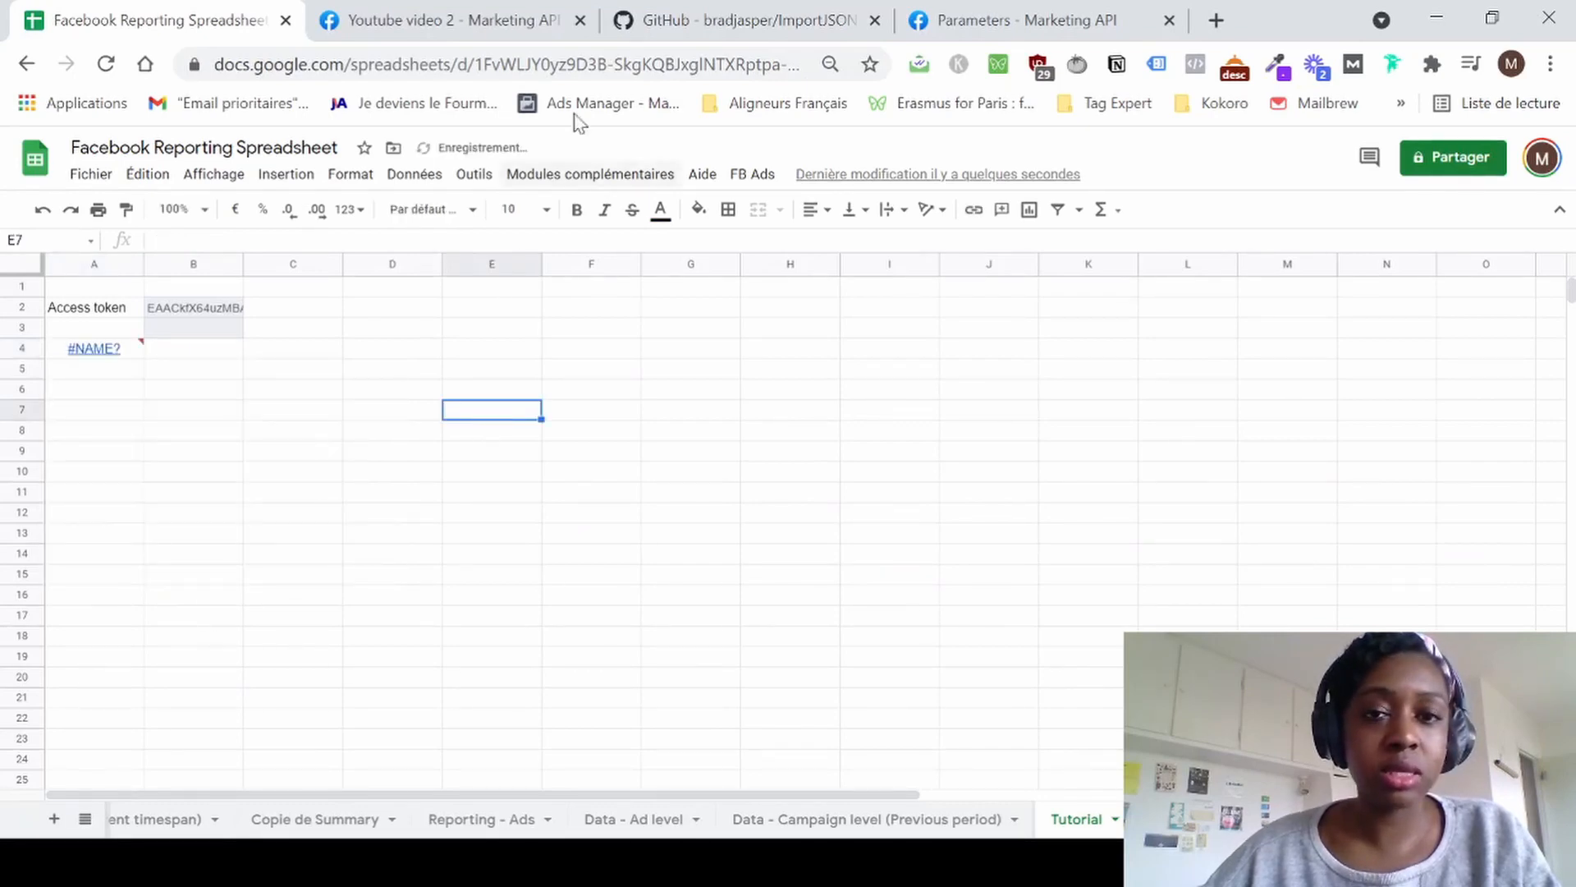
Switch to the bradjasper/ImportJSON repository on GitHub and open the ImportJSON.gs file.
click(681, 21)
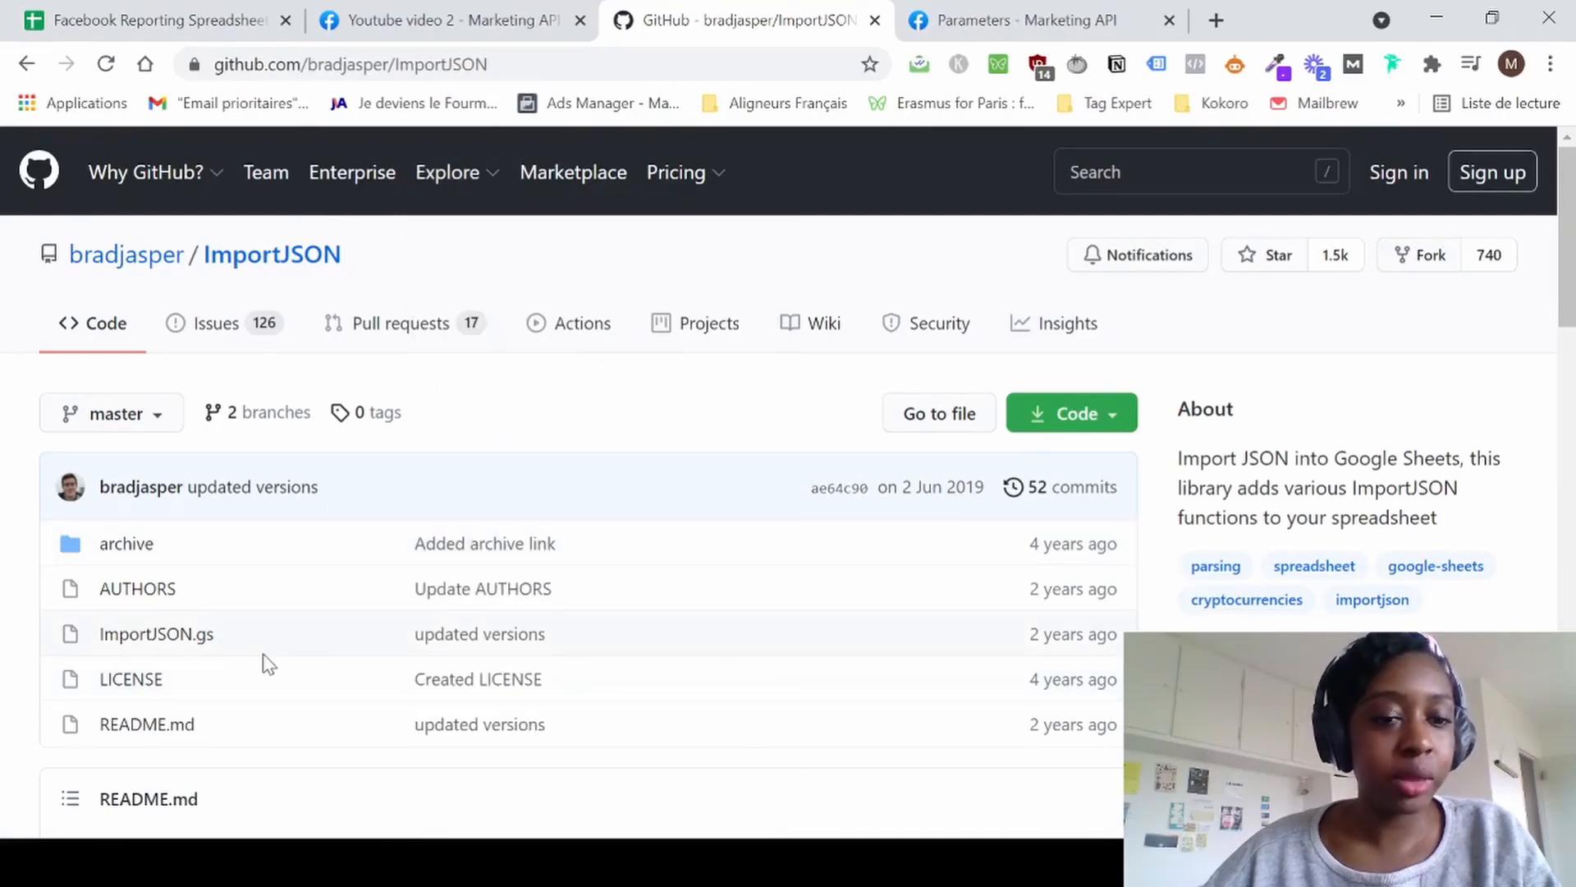
scroll(264, 662, down, 5)
scroll(263, 661, up, 3)
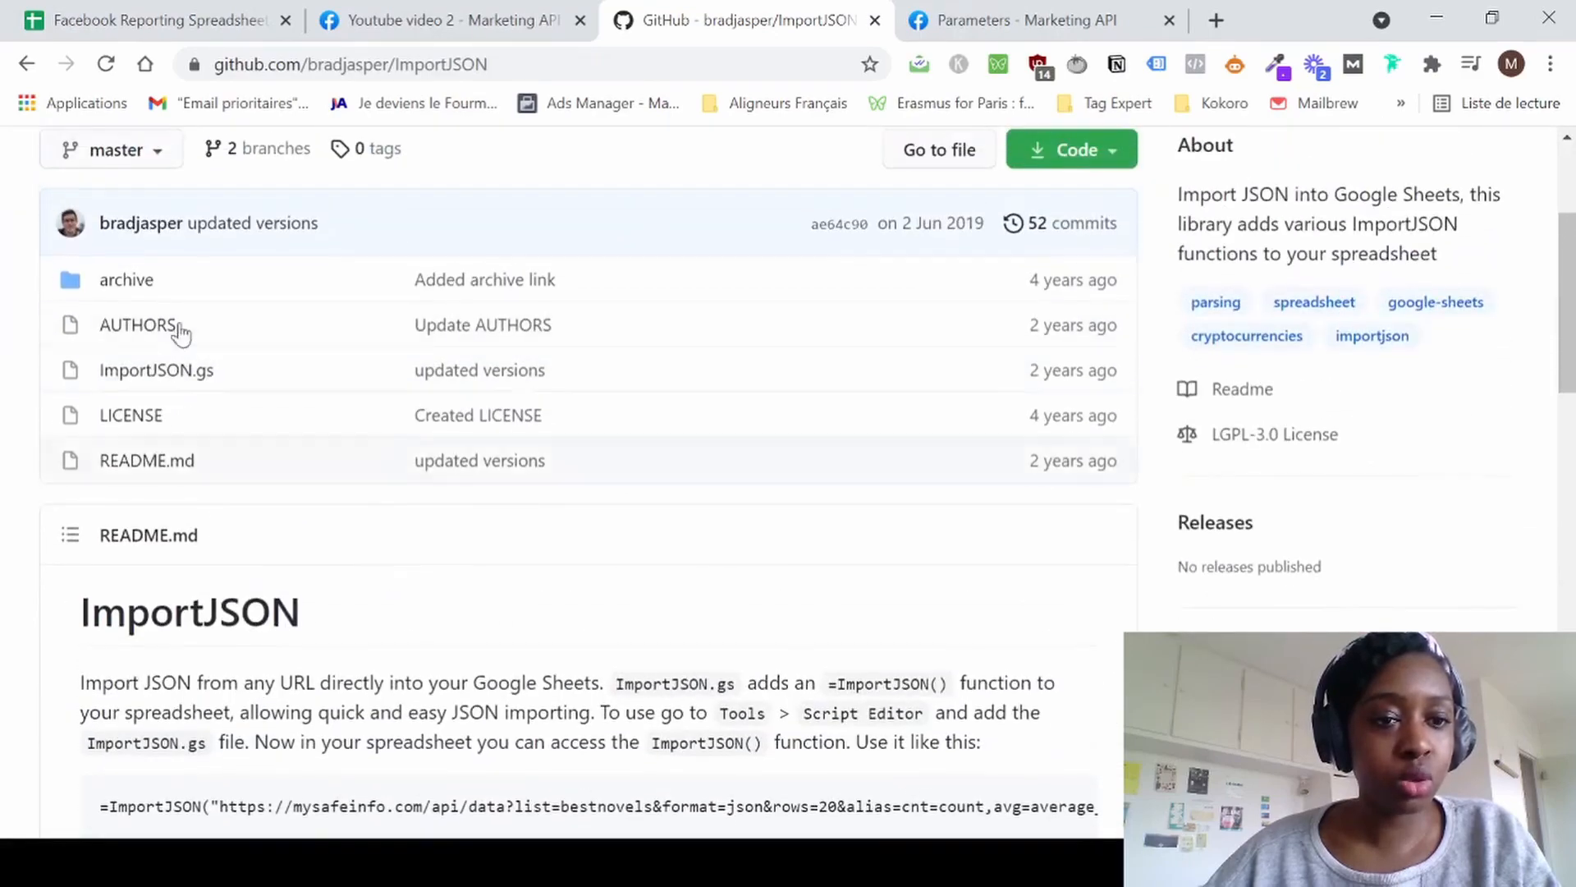
click(182, 373)
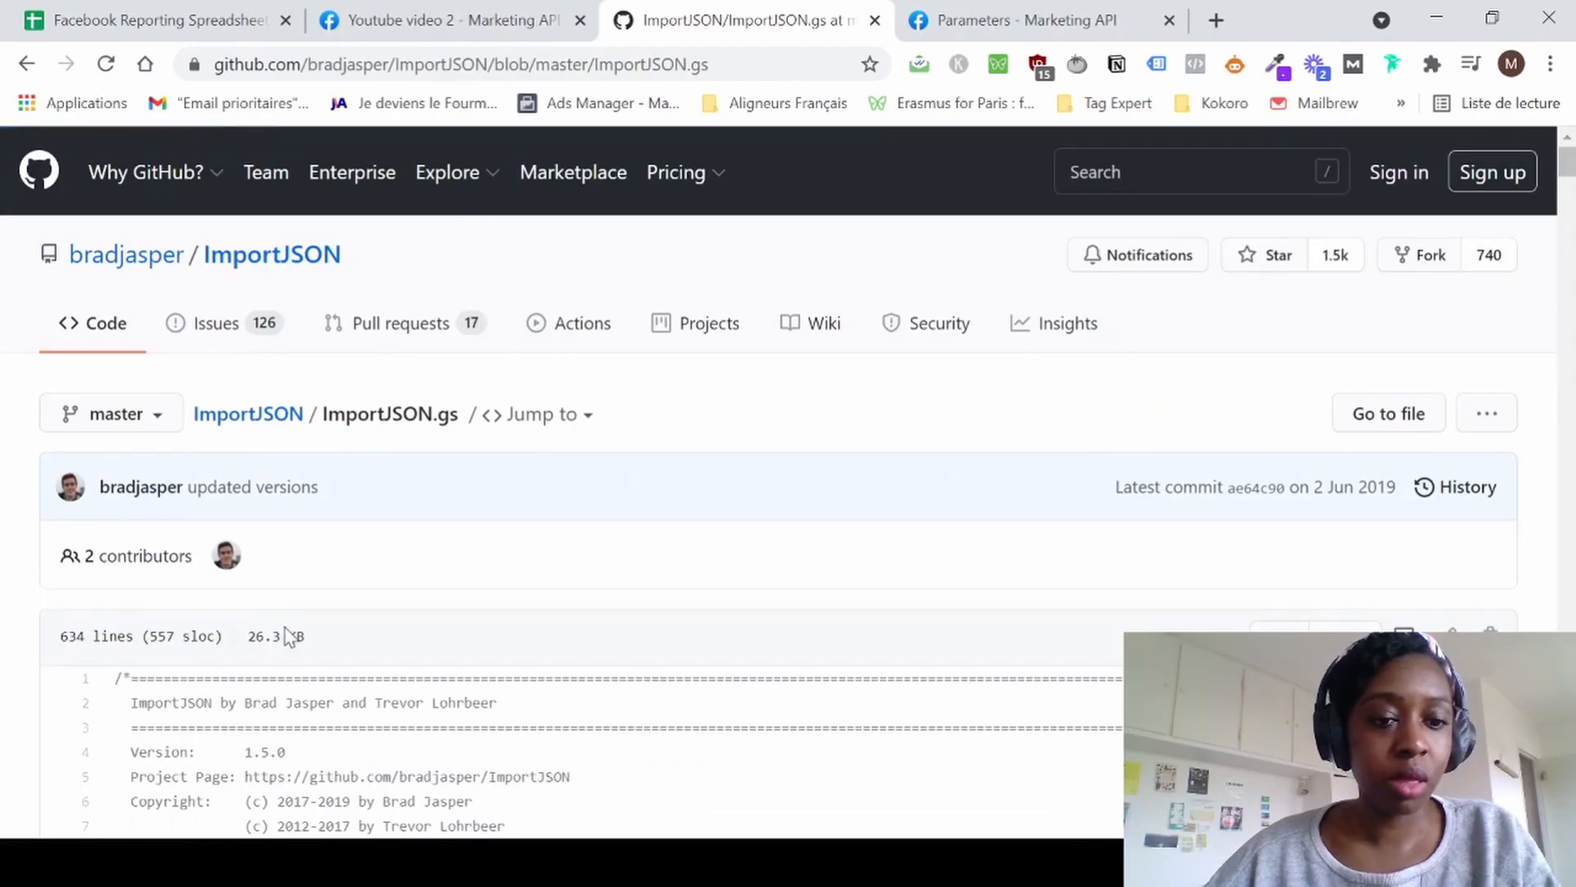
Select the entire ImportJSON.gs source code, from its opening comment through line 634.
scroll(281, 637, down, 3)
drag(165, 469, 316, 813)
scroll(316, 813, down, 20)
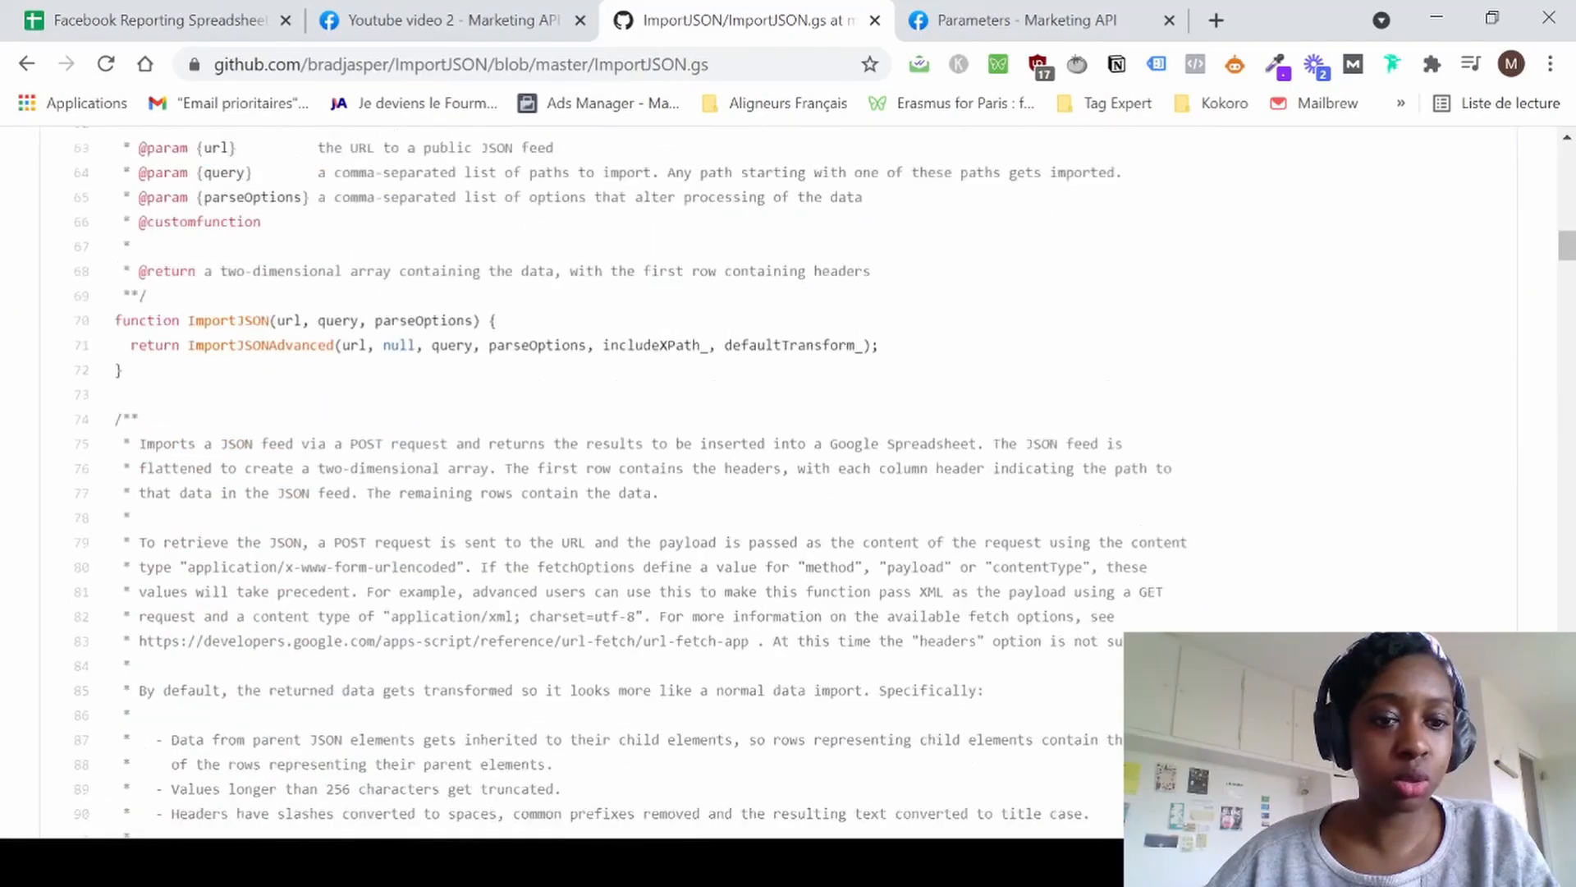
scroll(575, 485, down, 20)
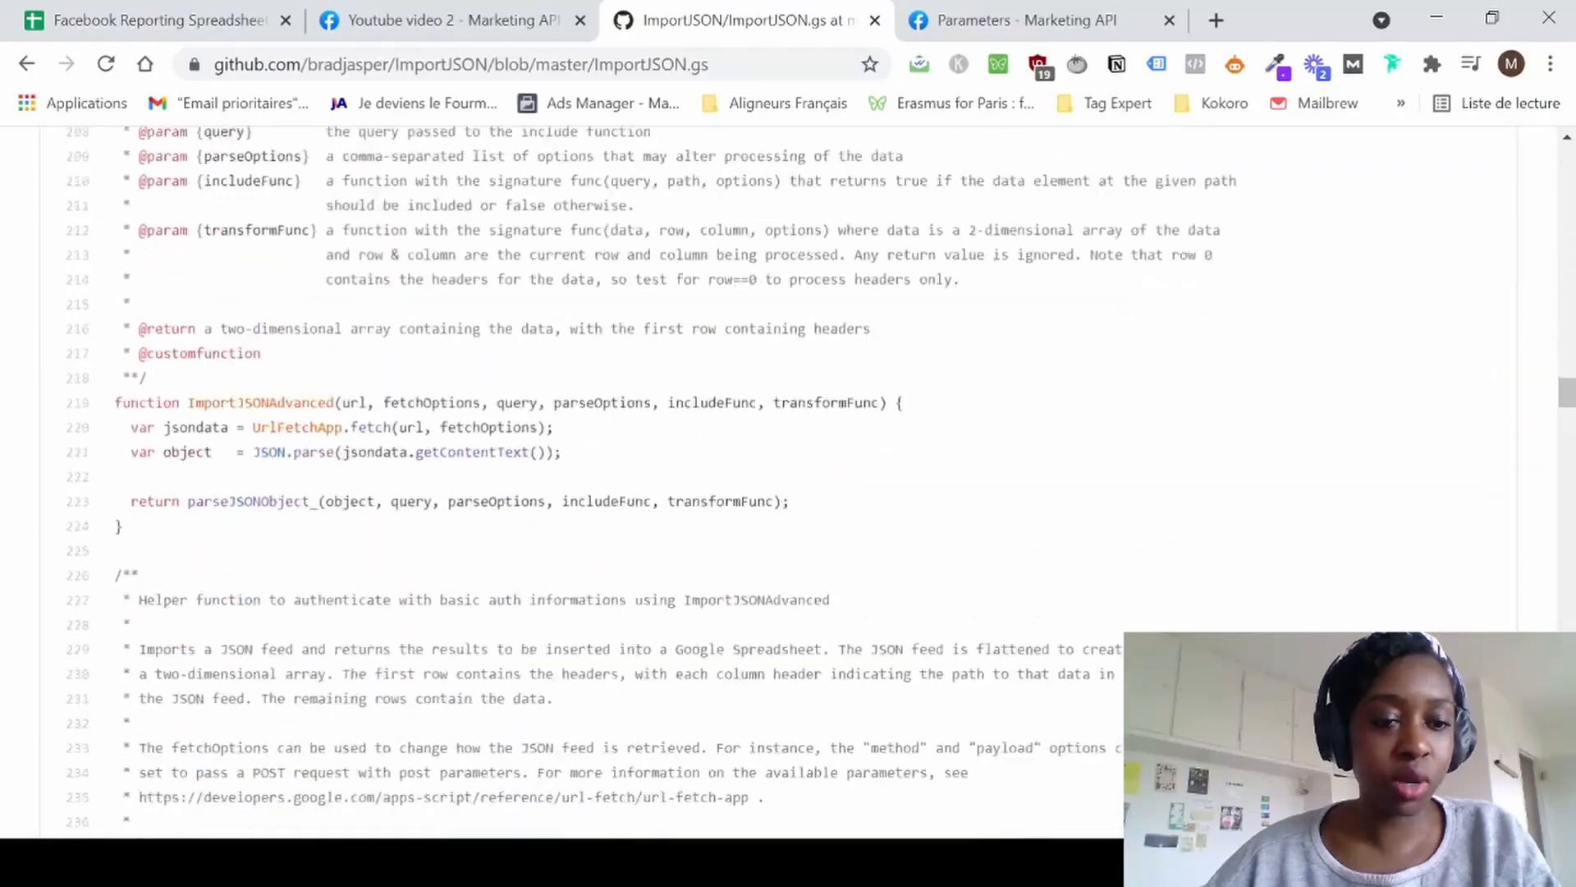
drag(313, 842, 368, 605)
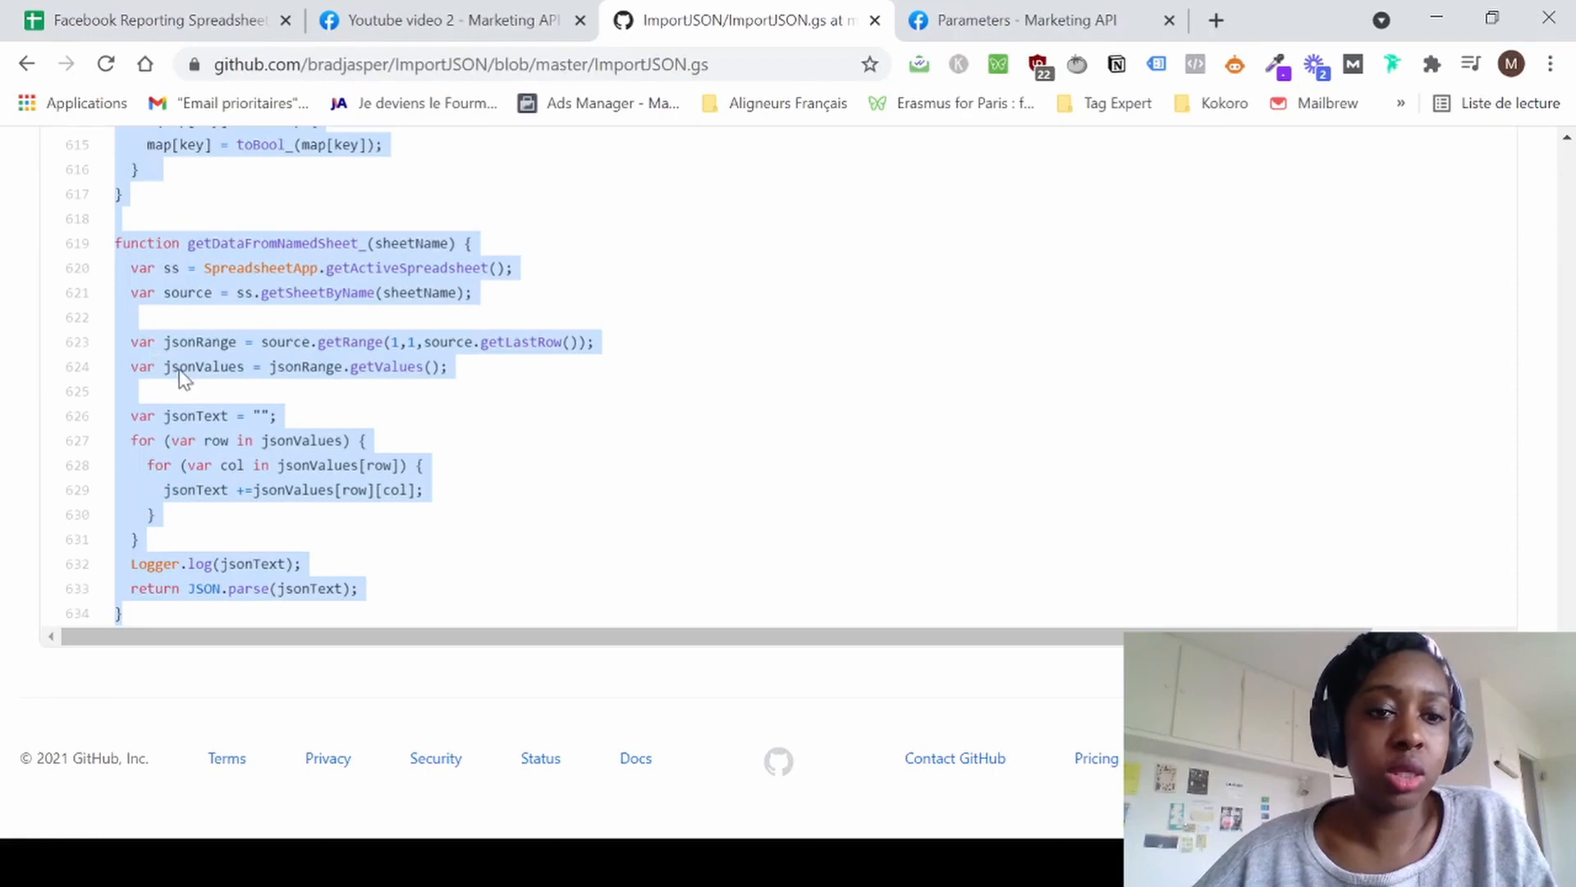
Return to the Facebook Reporting Spreadsheet and open its script editor.
click(191, 15)
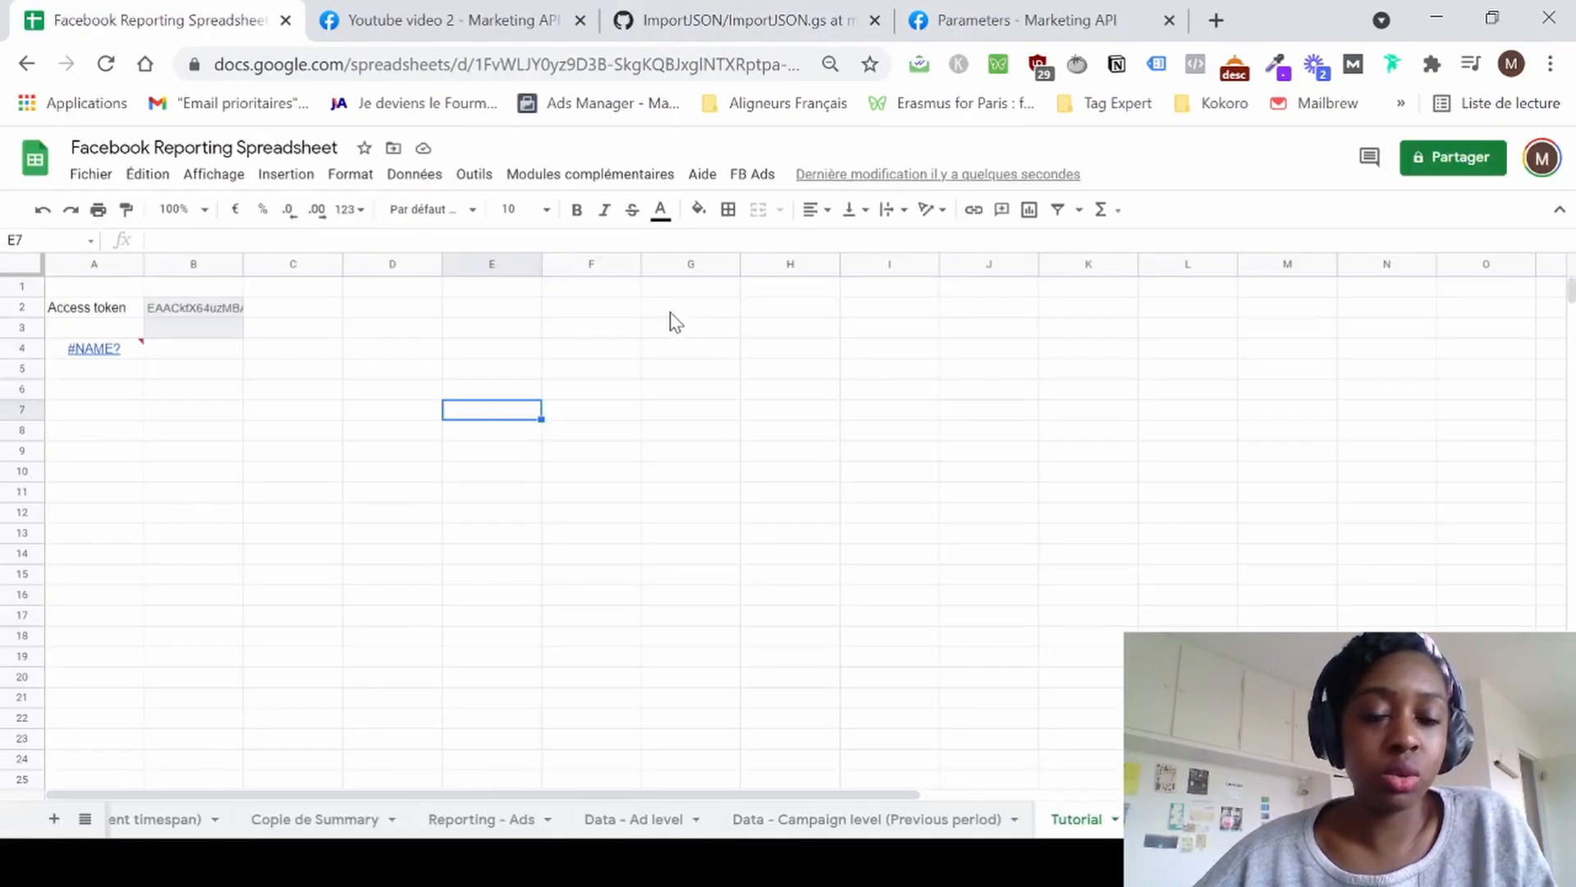
click(478, 179)
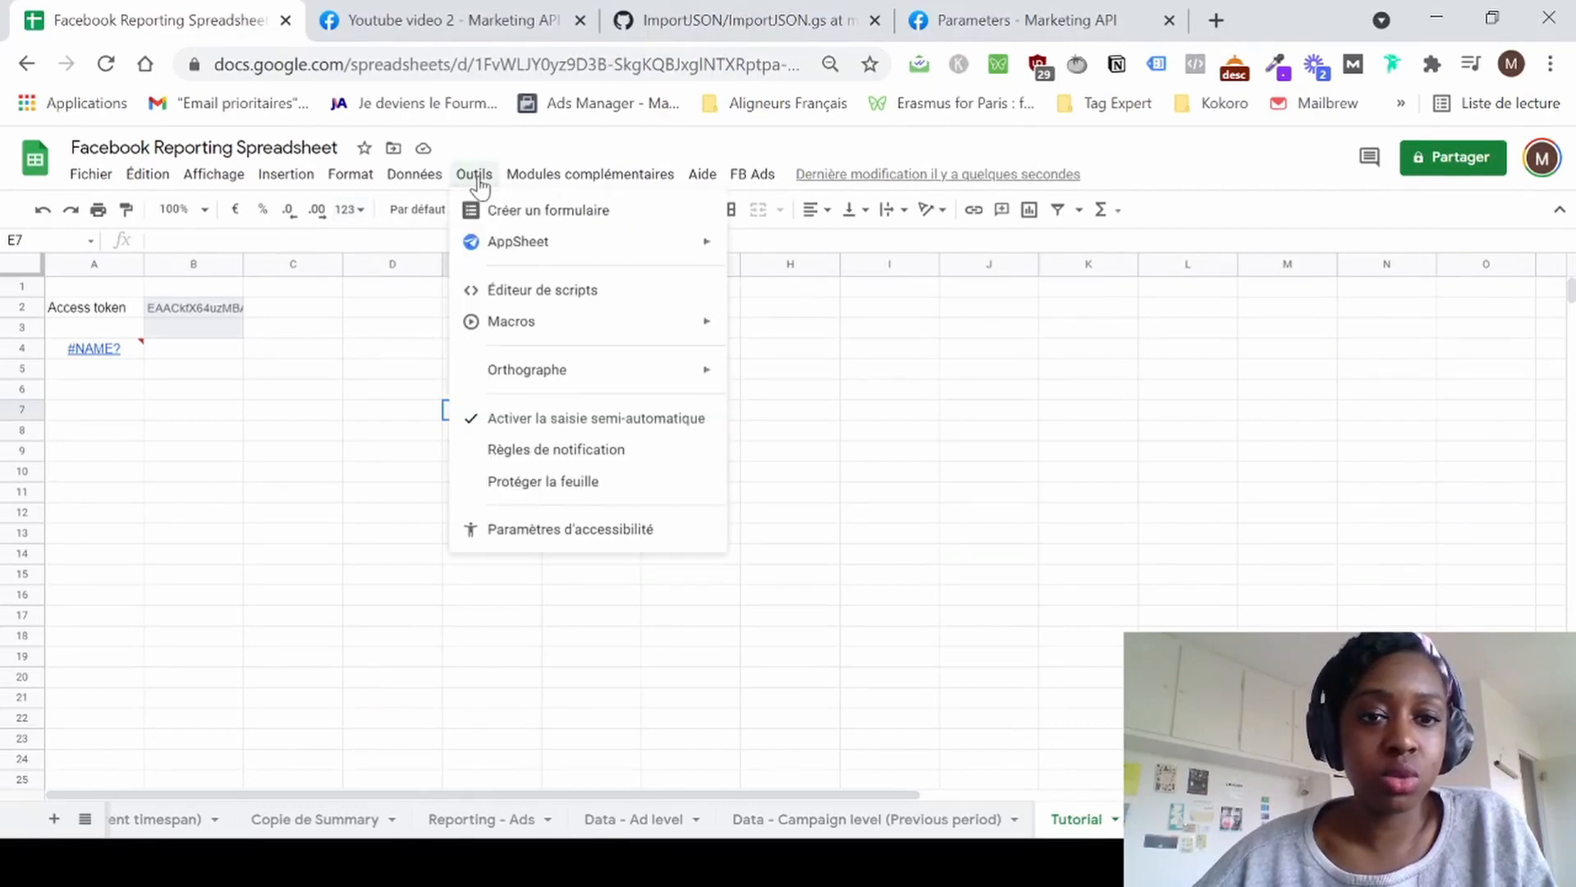
click(511, 300)
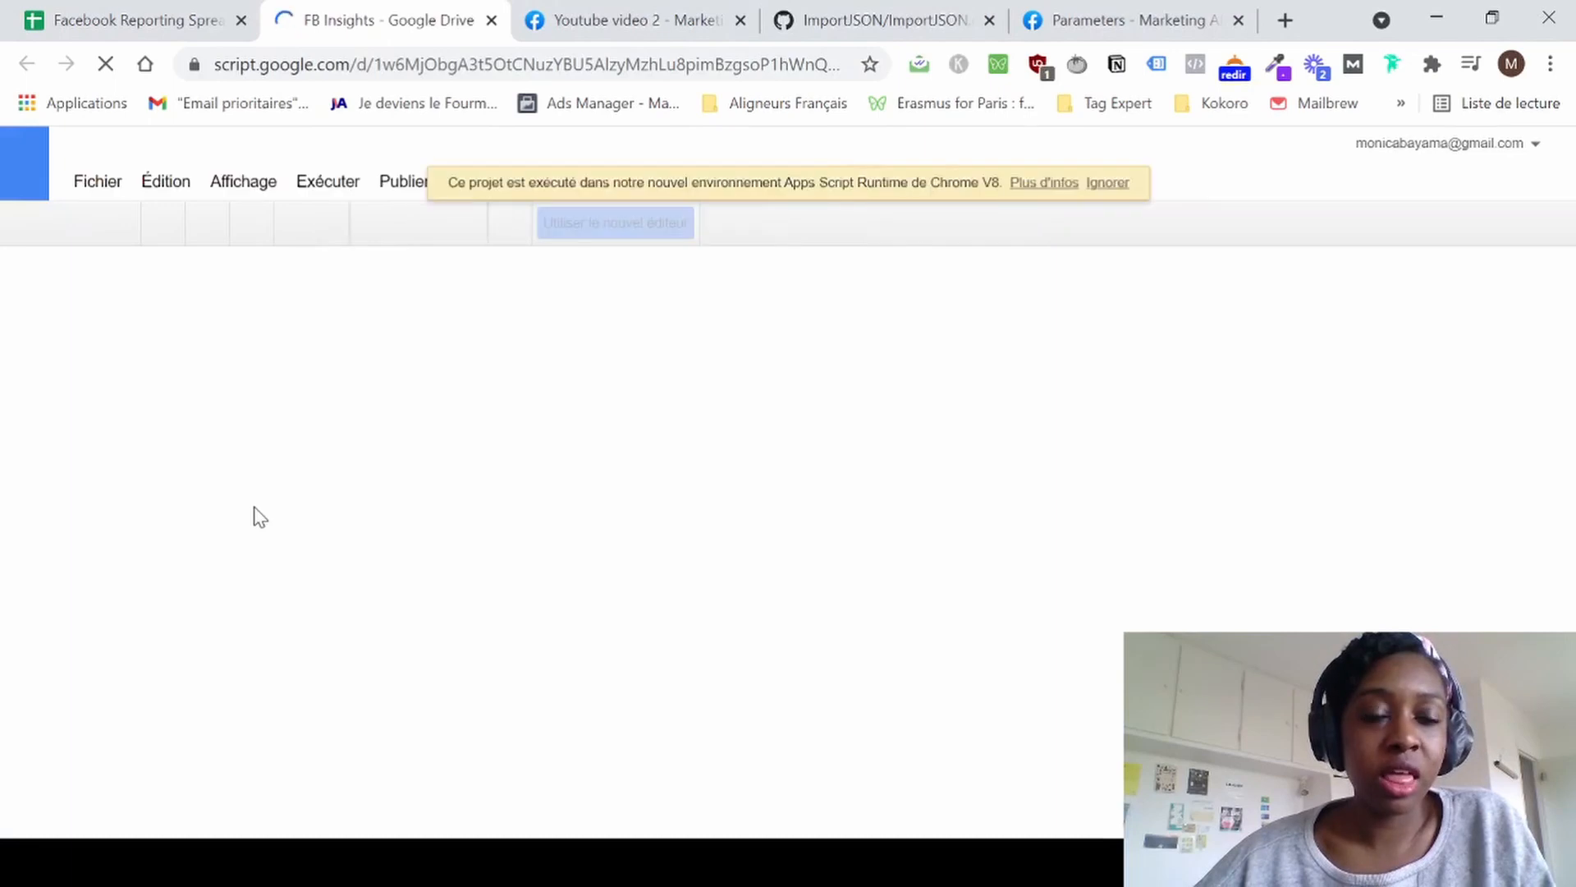
Look up the option for creating a new script file in the FB Insights project without creating one.
click(116, 190)
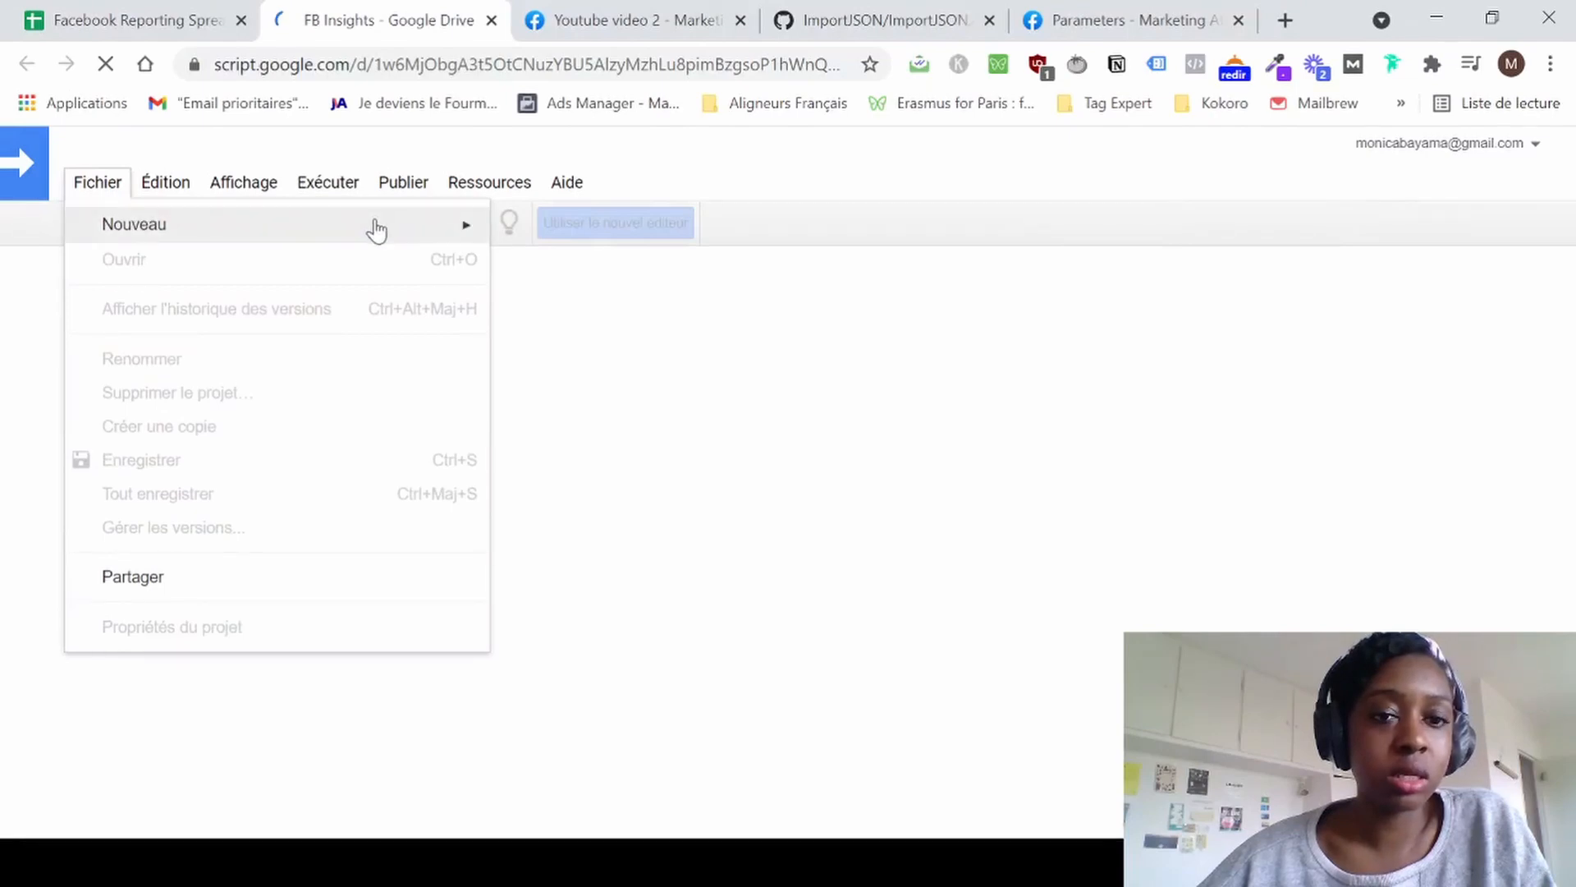
mouse_move(460, 237)
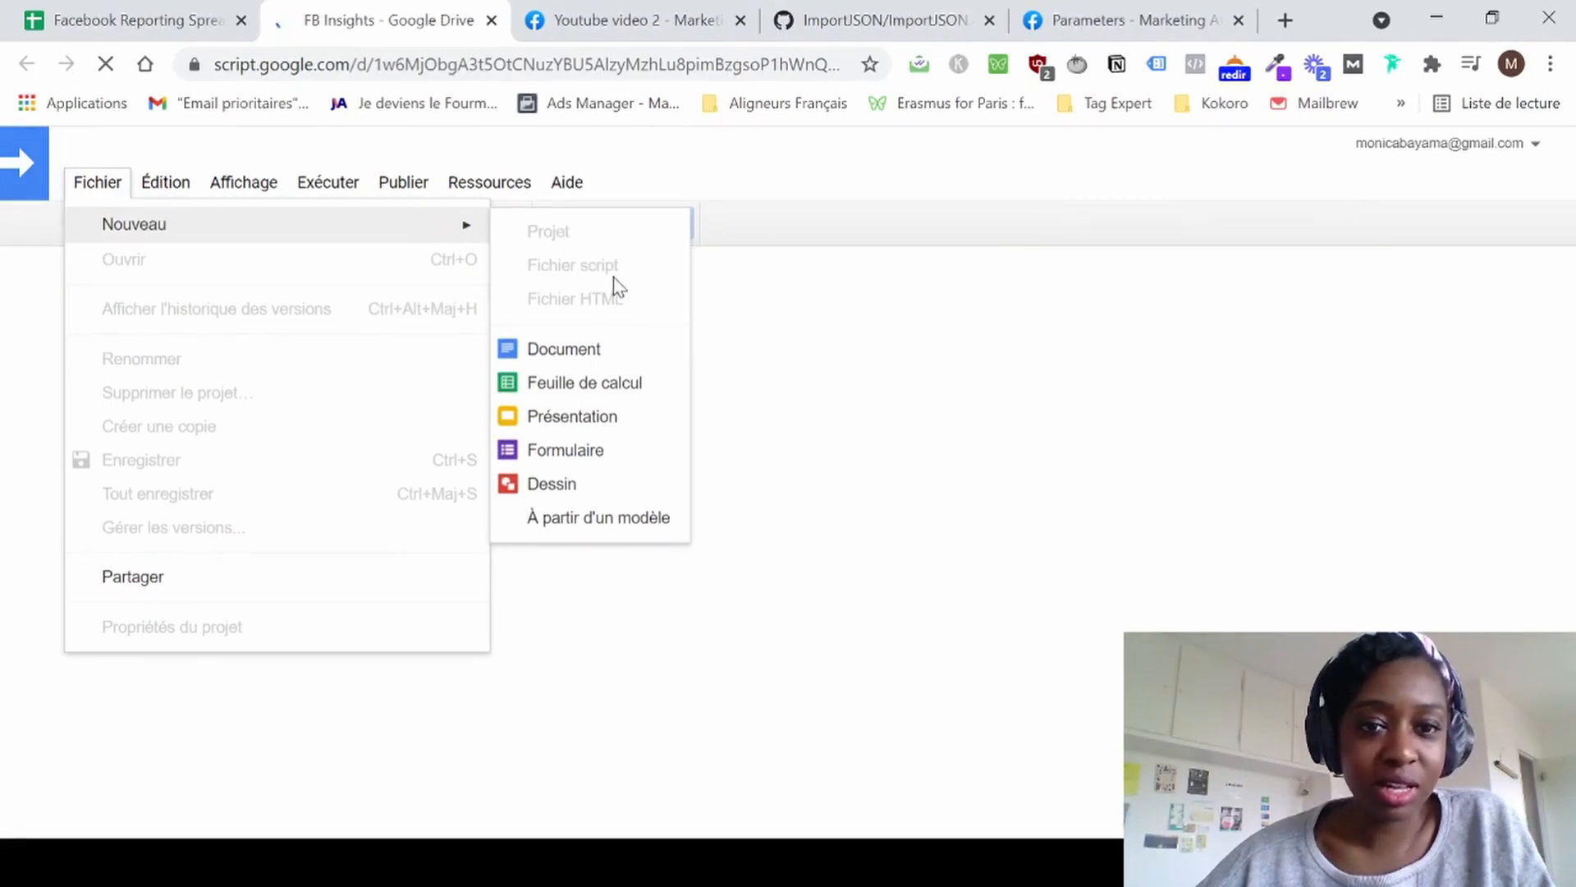
click(811, 340)
click(98, 182)
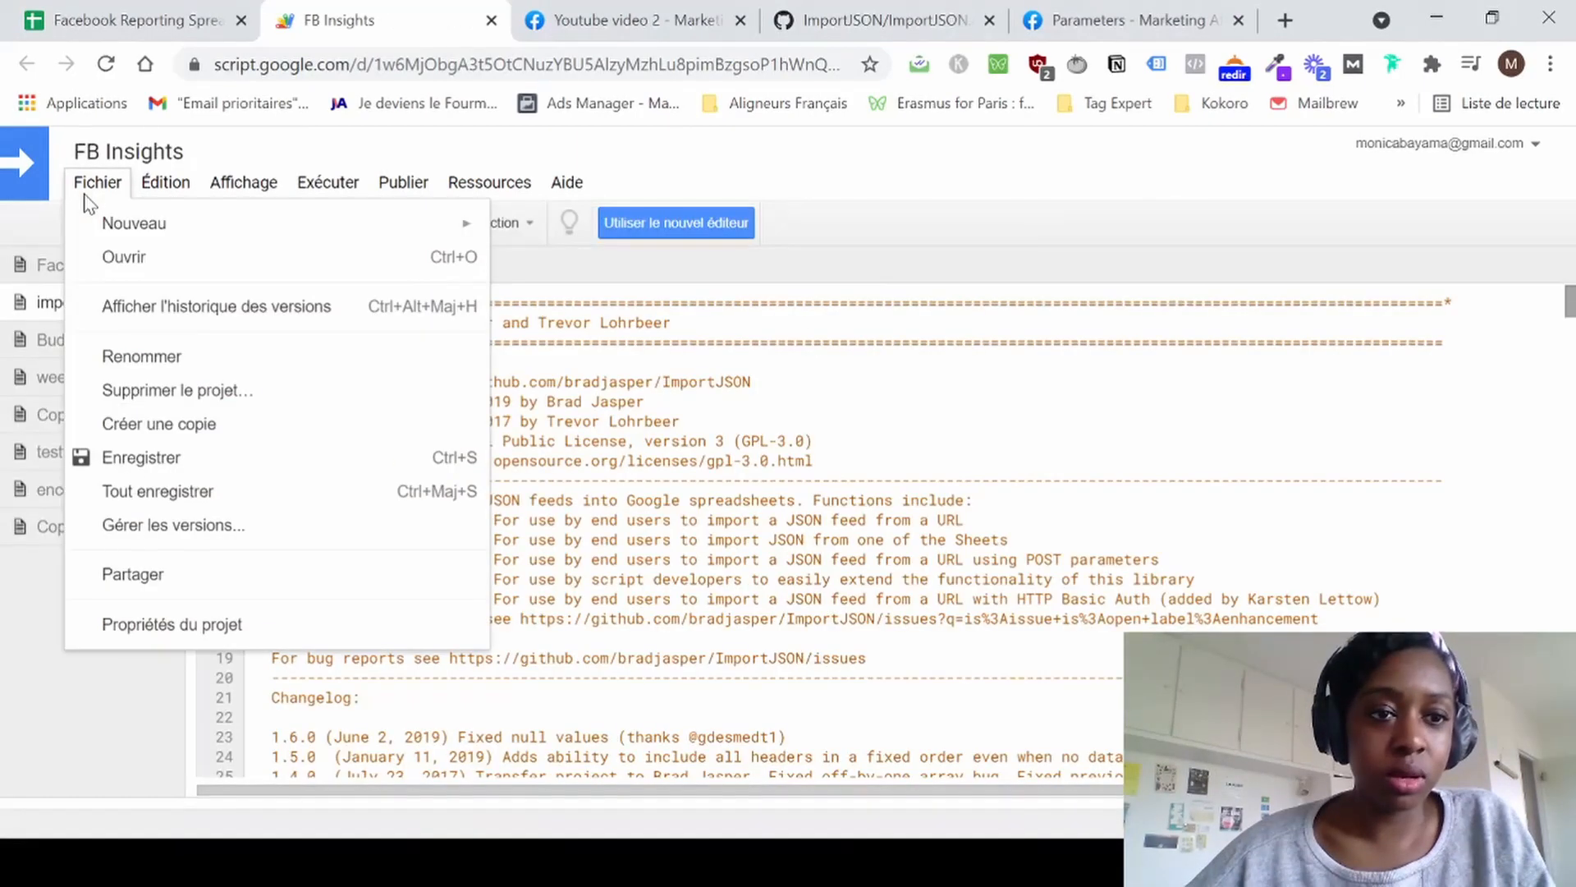
mouse_move(271, 224)
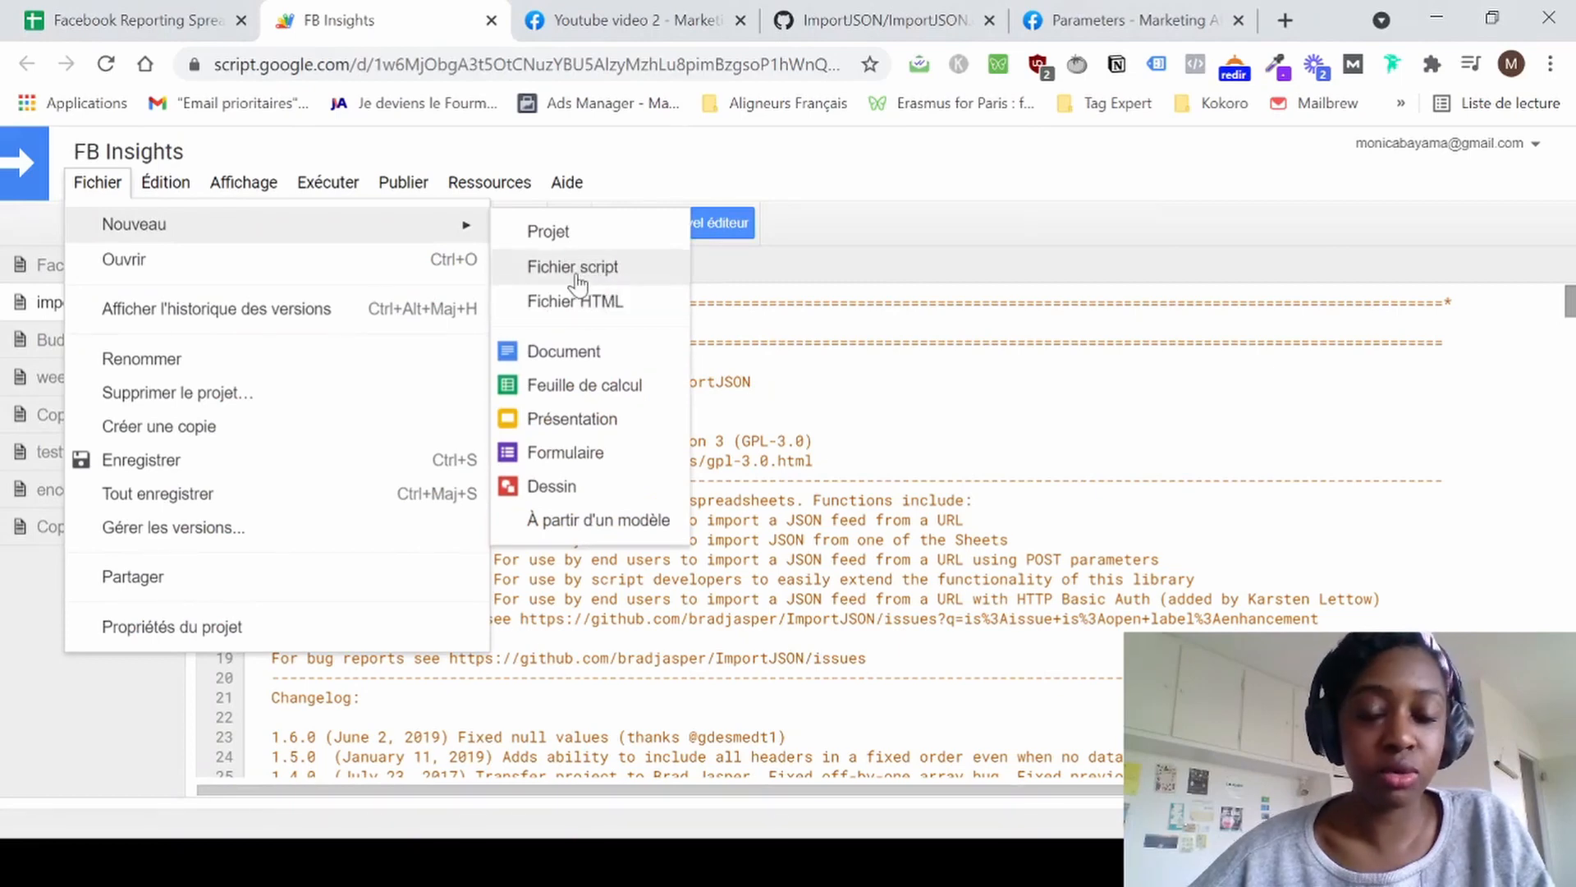
click(867, 361)
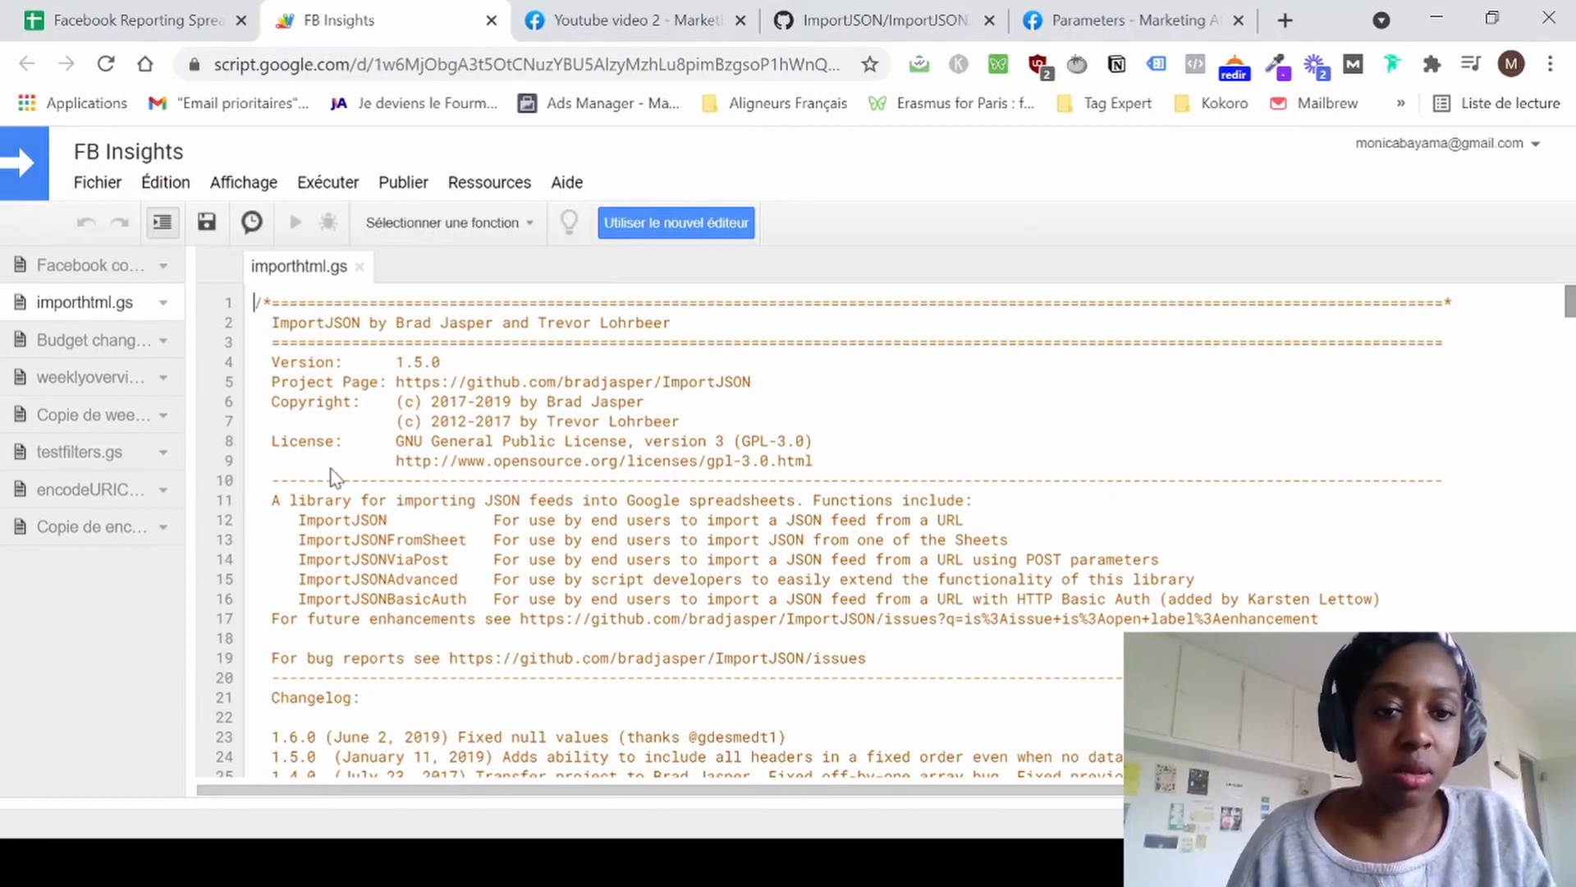
click(925, 419)
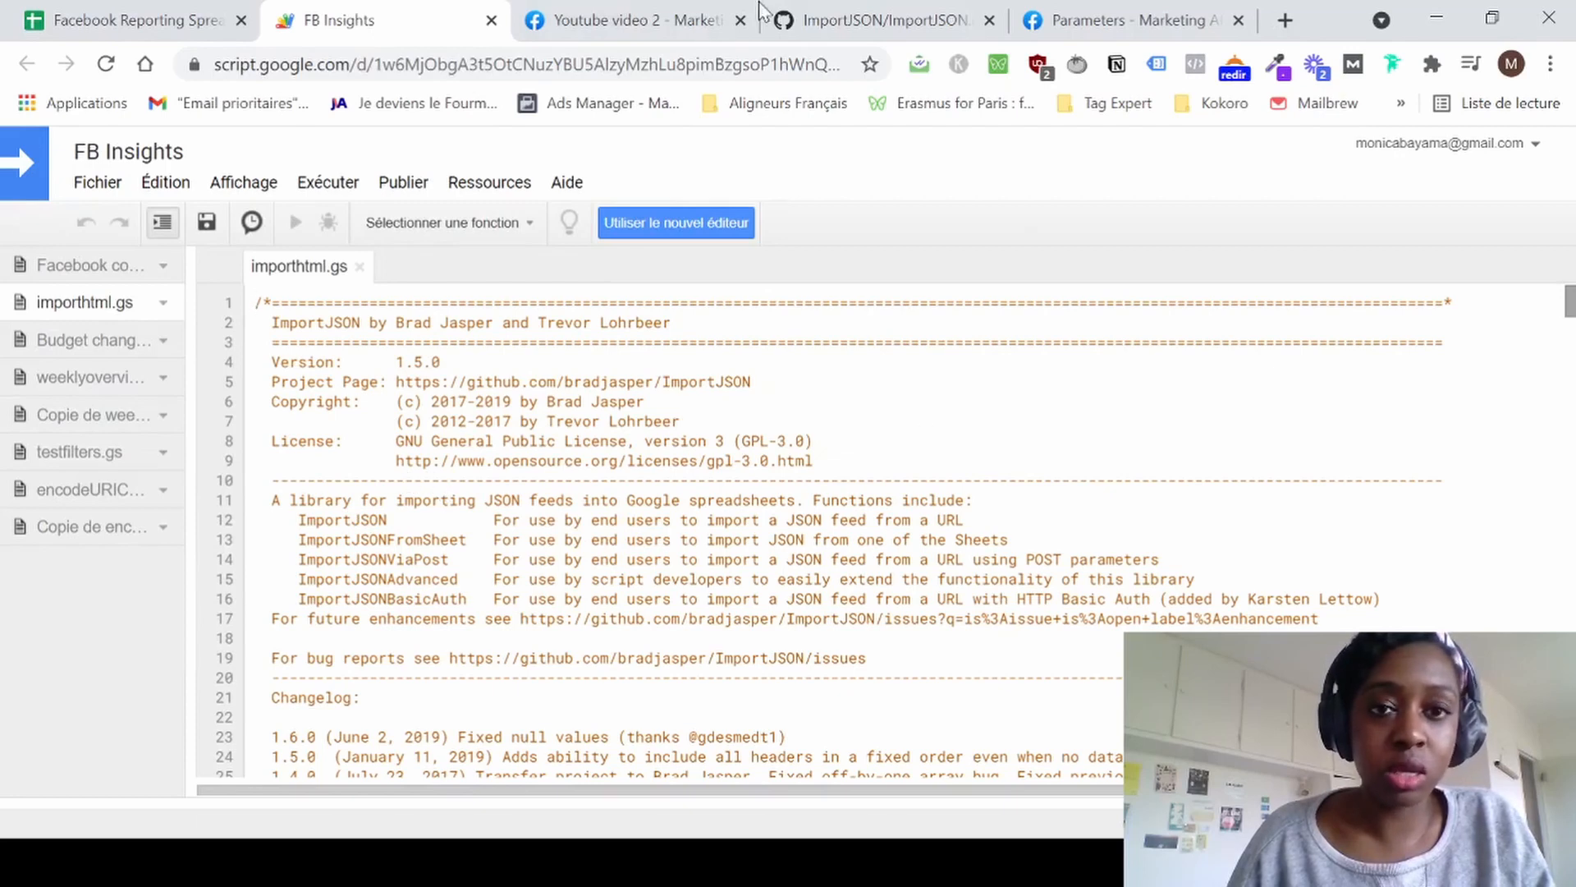
Check the selected ImportJSON code on GitHub against the existing importhtml.gs script in the FB Insights project.
click(846, 24)
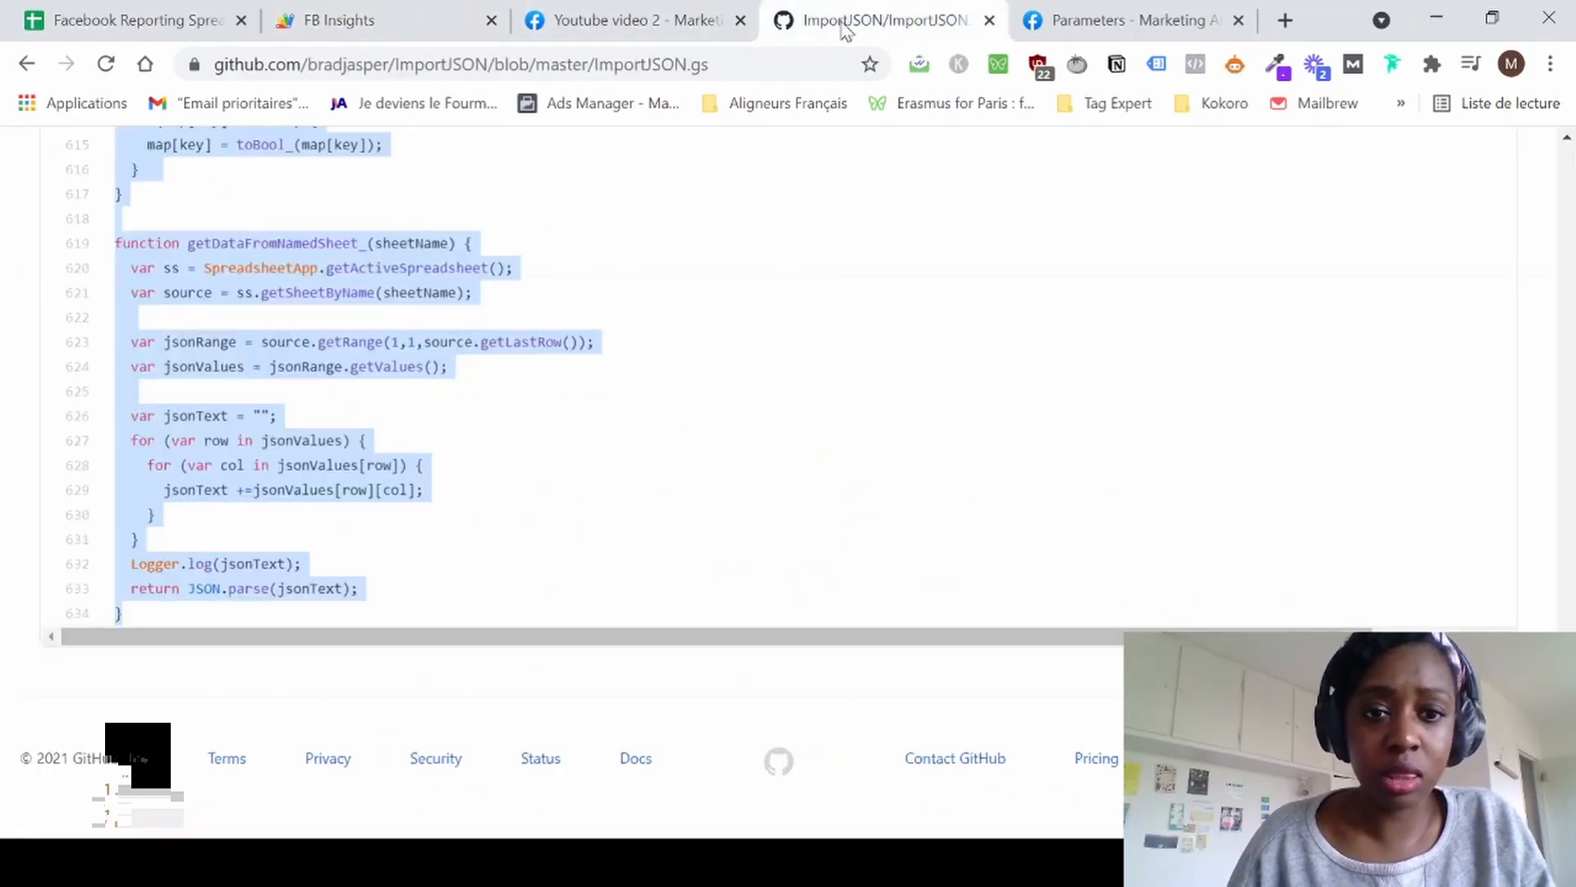
click(415, 18)
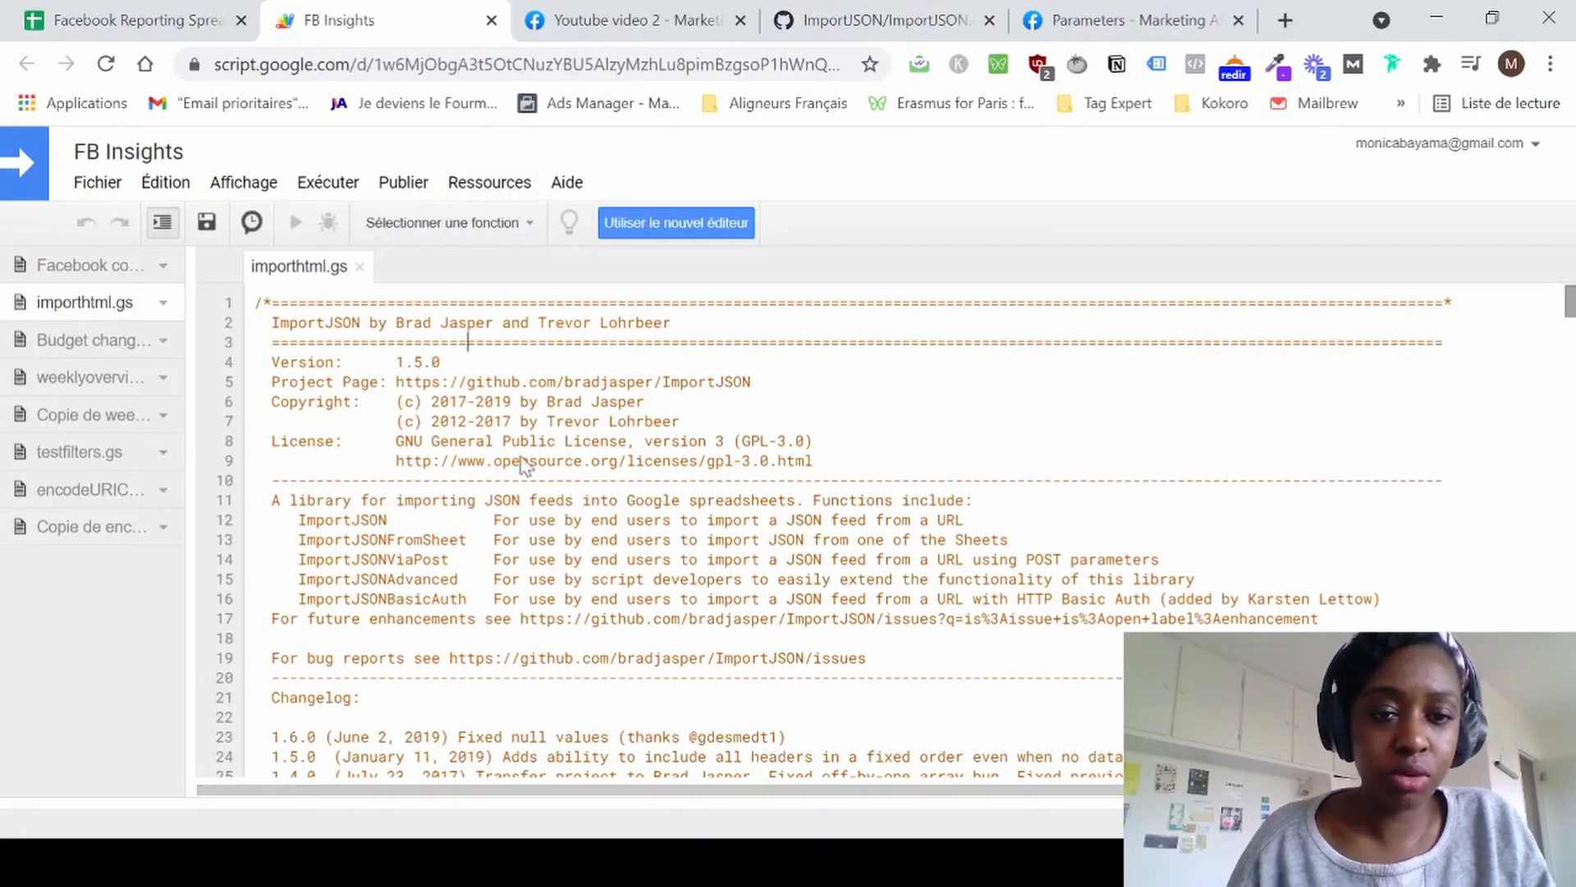
scroll(387, 463, down, 1)
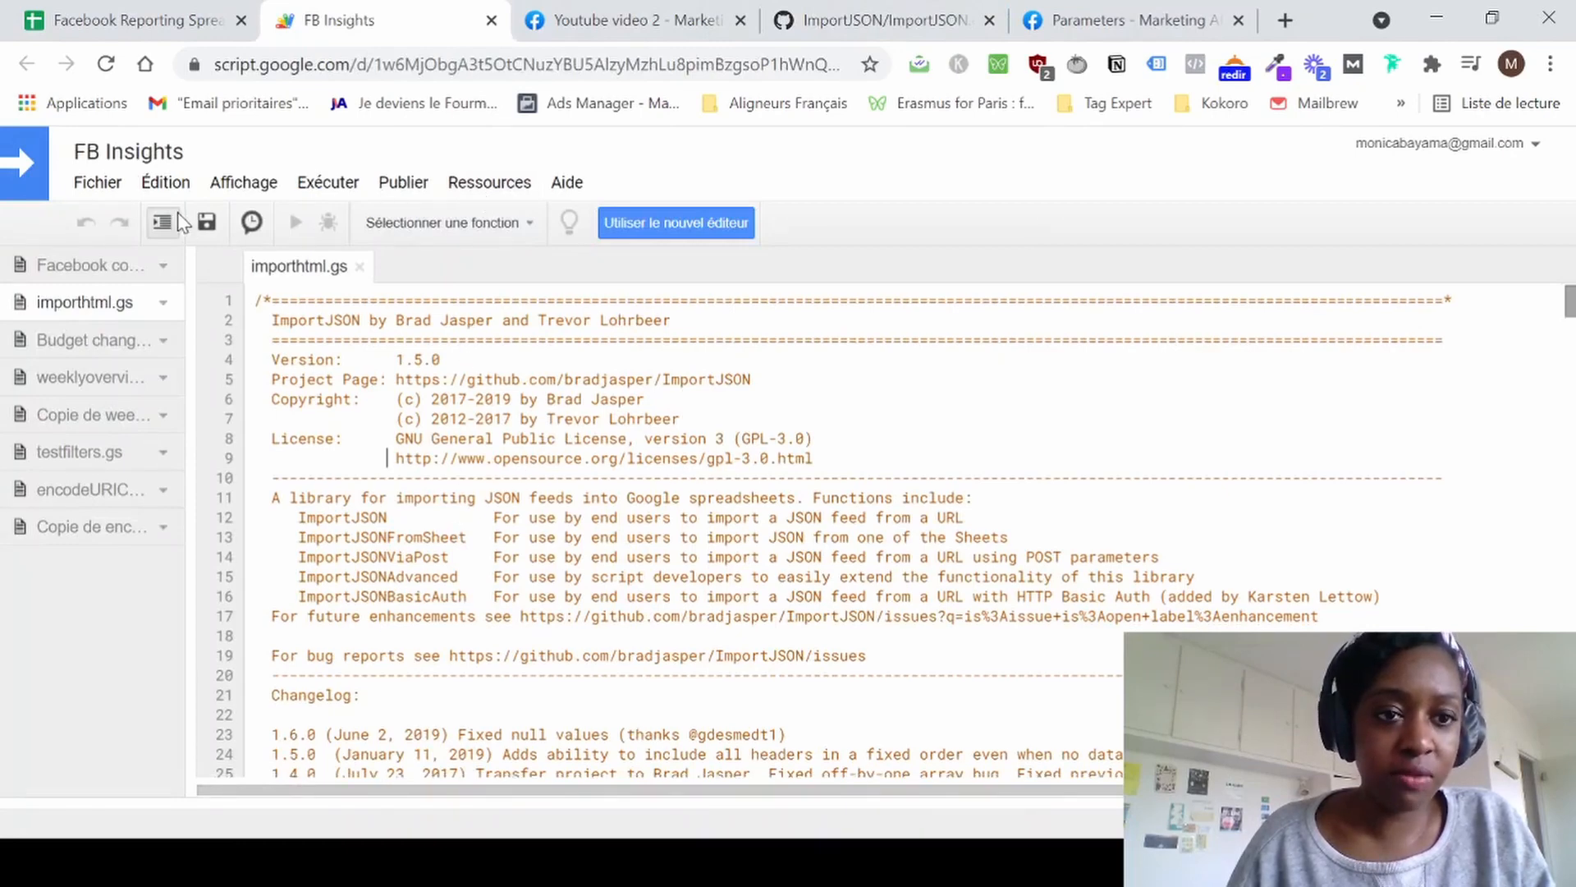
Back in the Facebook Reporting Spreadsheet, try the formula =importjson in cell A4 and clear the cell.
click(190, 28)
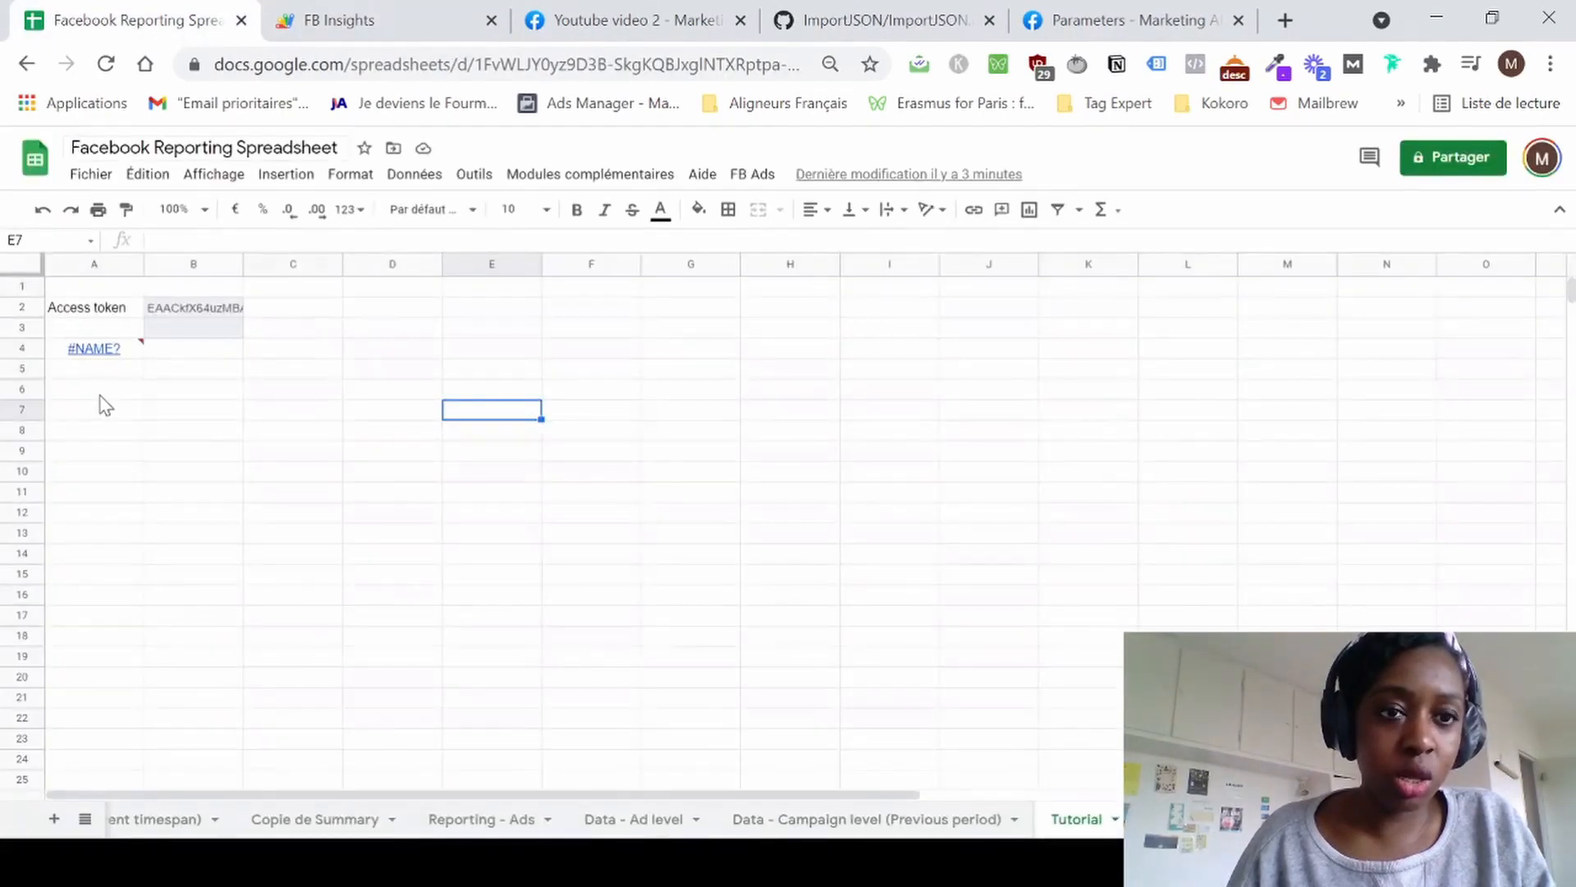
click(106, 390)
click(118, 351)
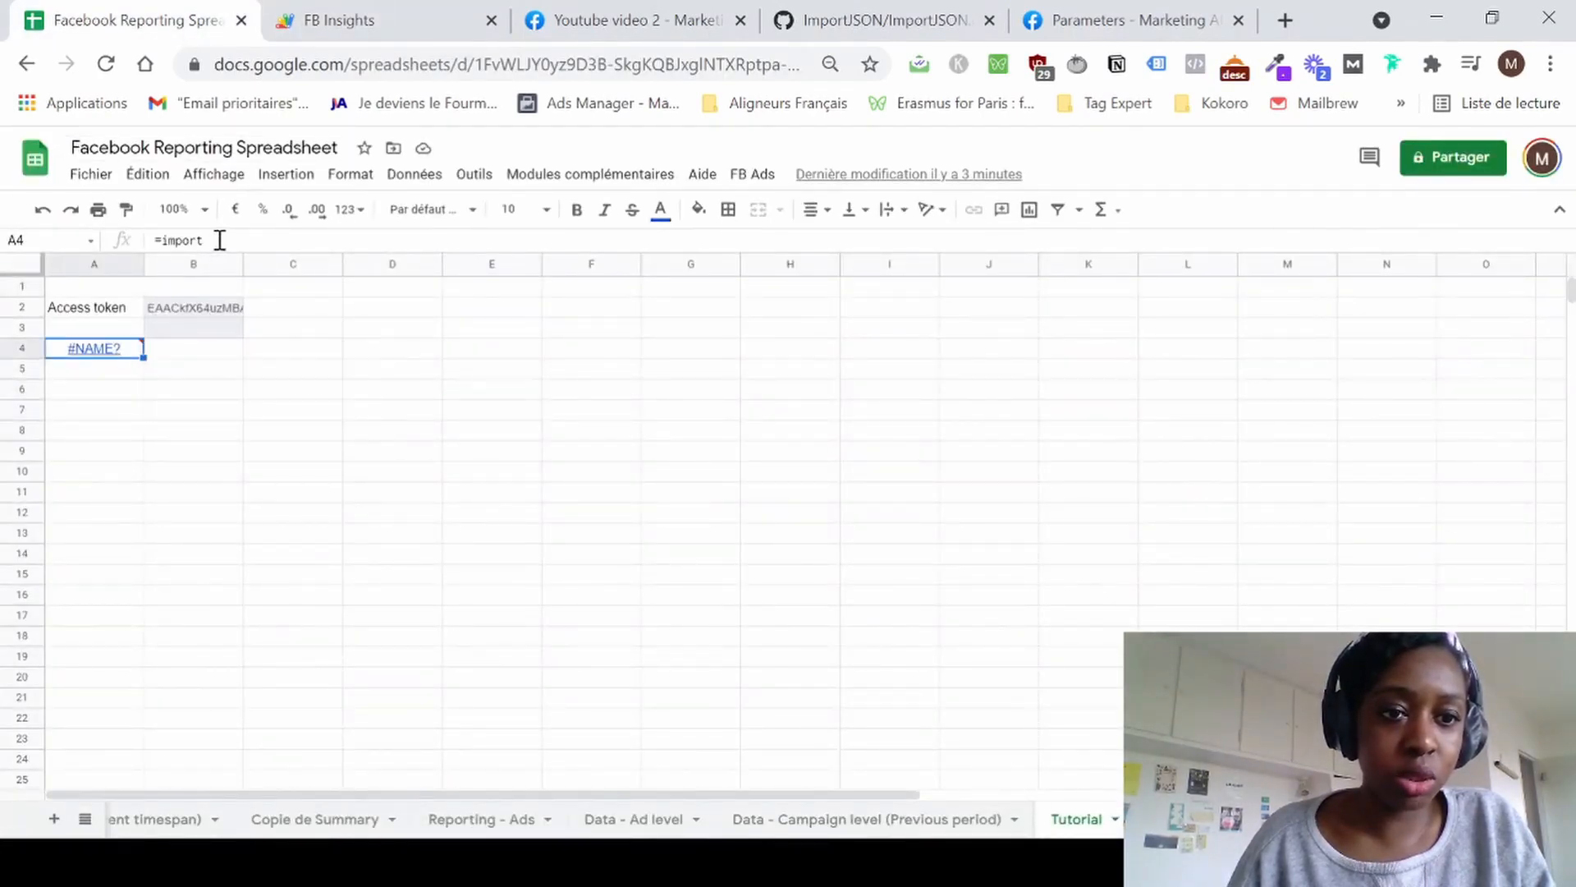
text(=importjson)
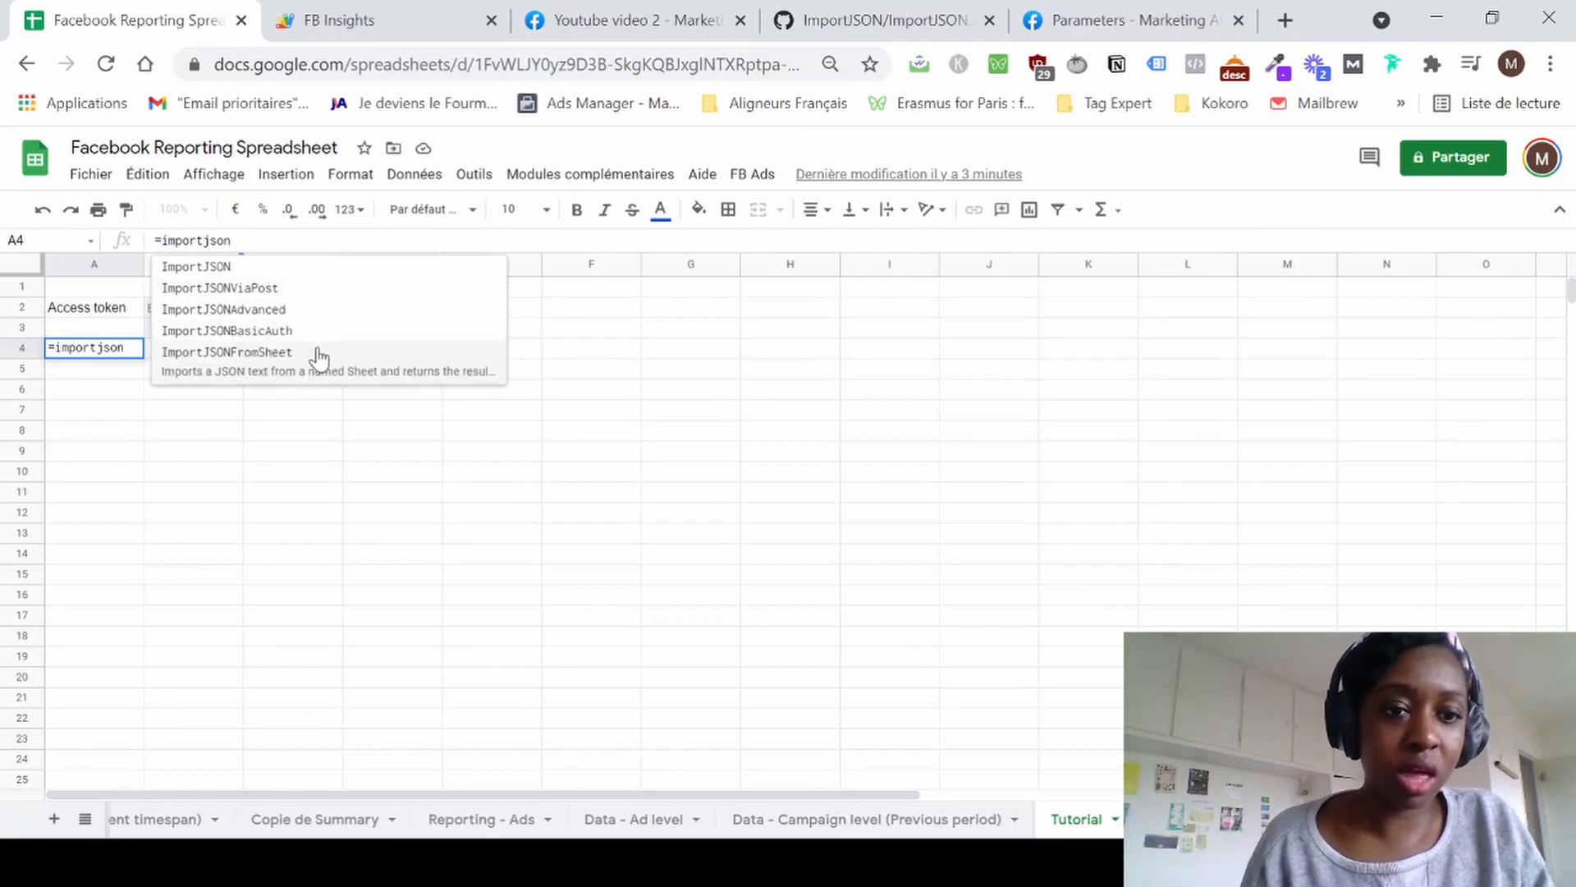
click(261, 520)
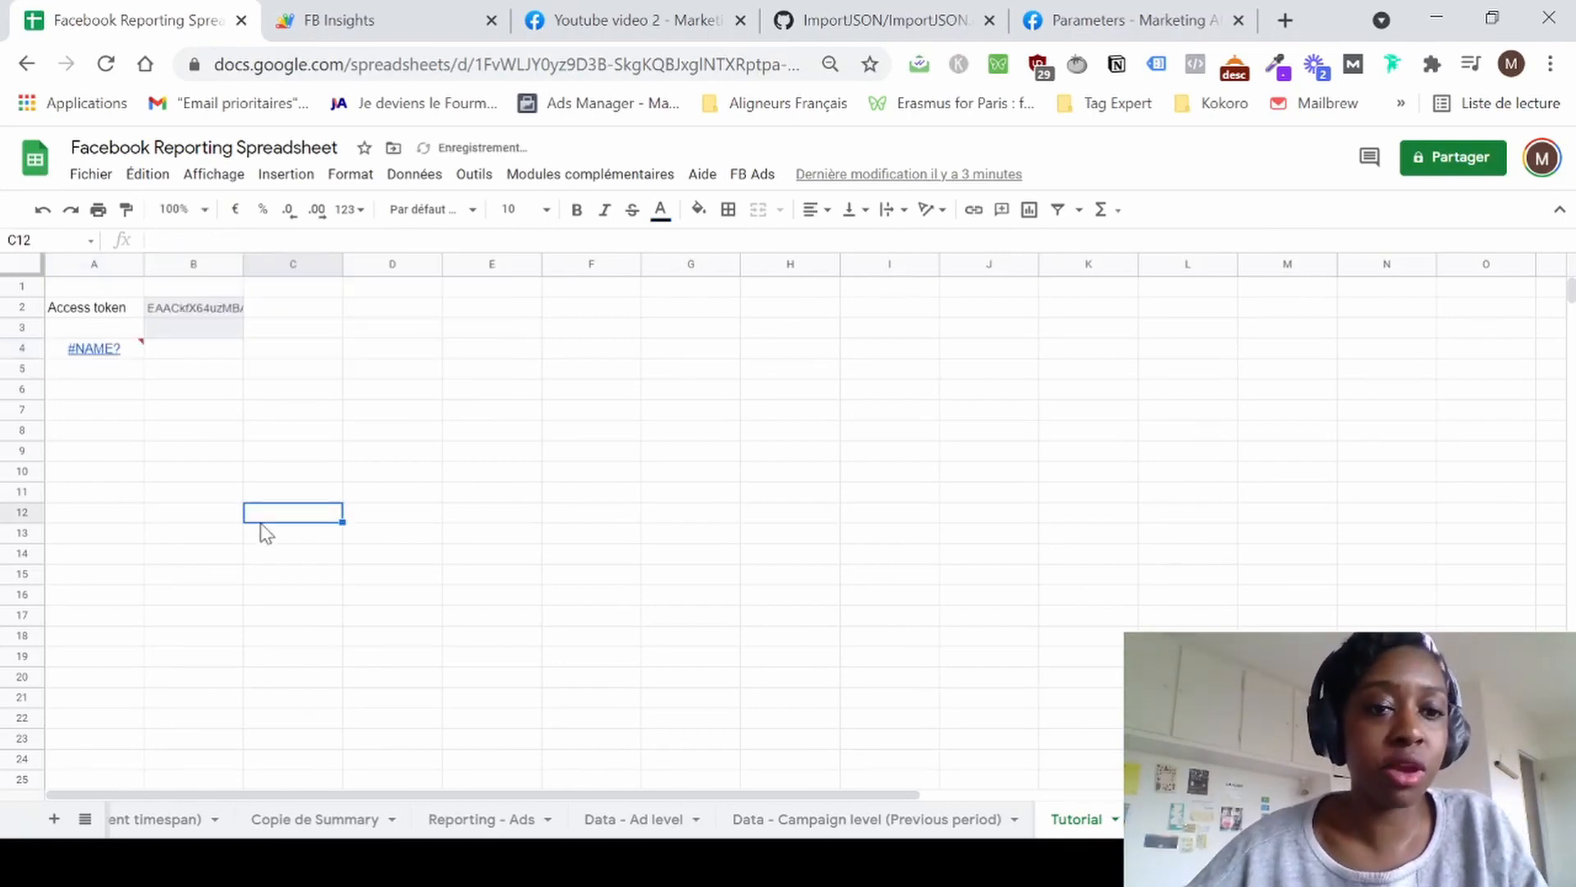
click(82, 351)
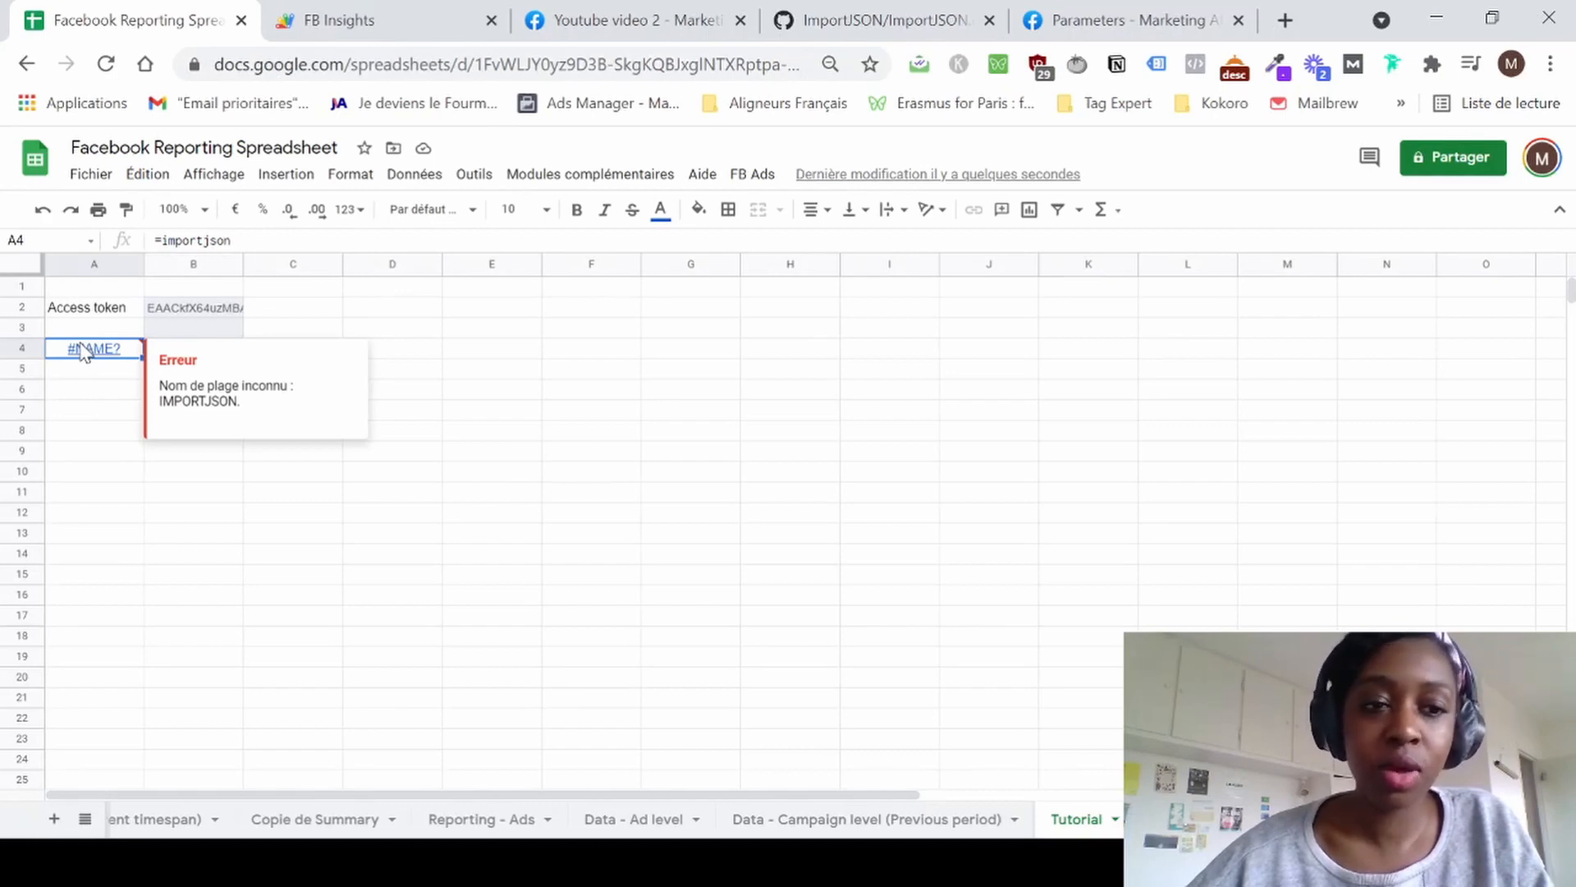
key(Delete)
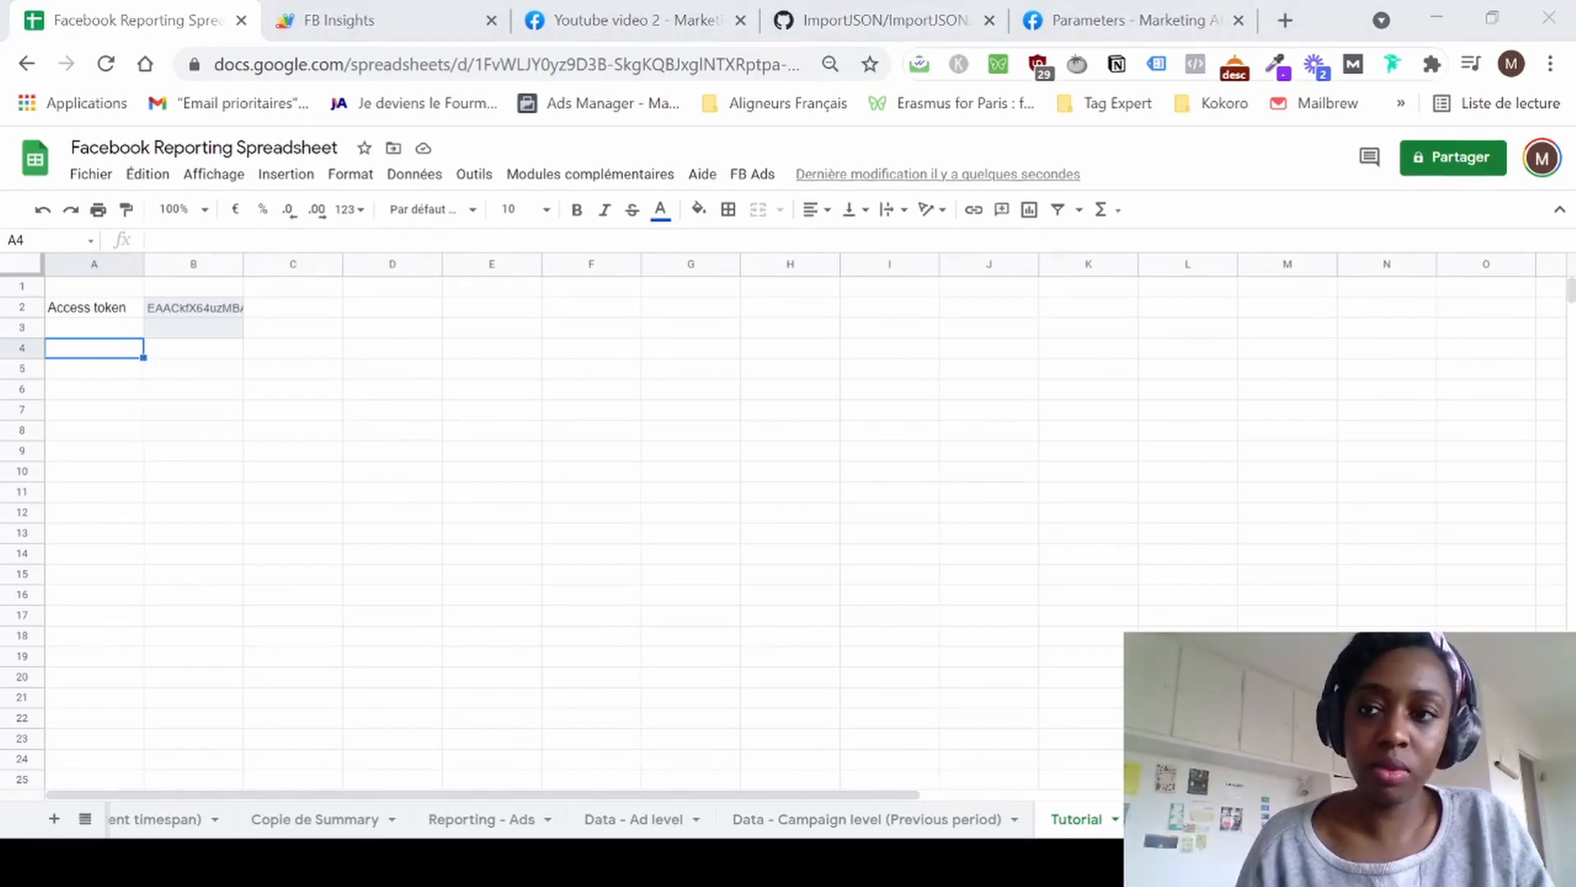
click(82, 387)
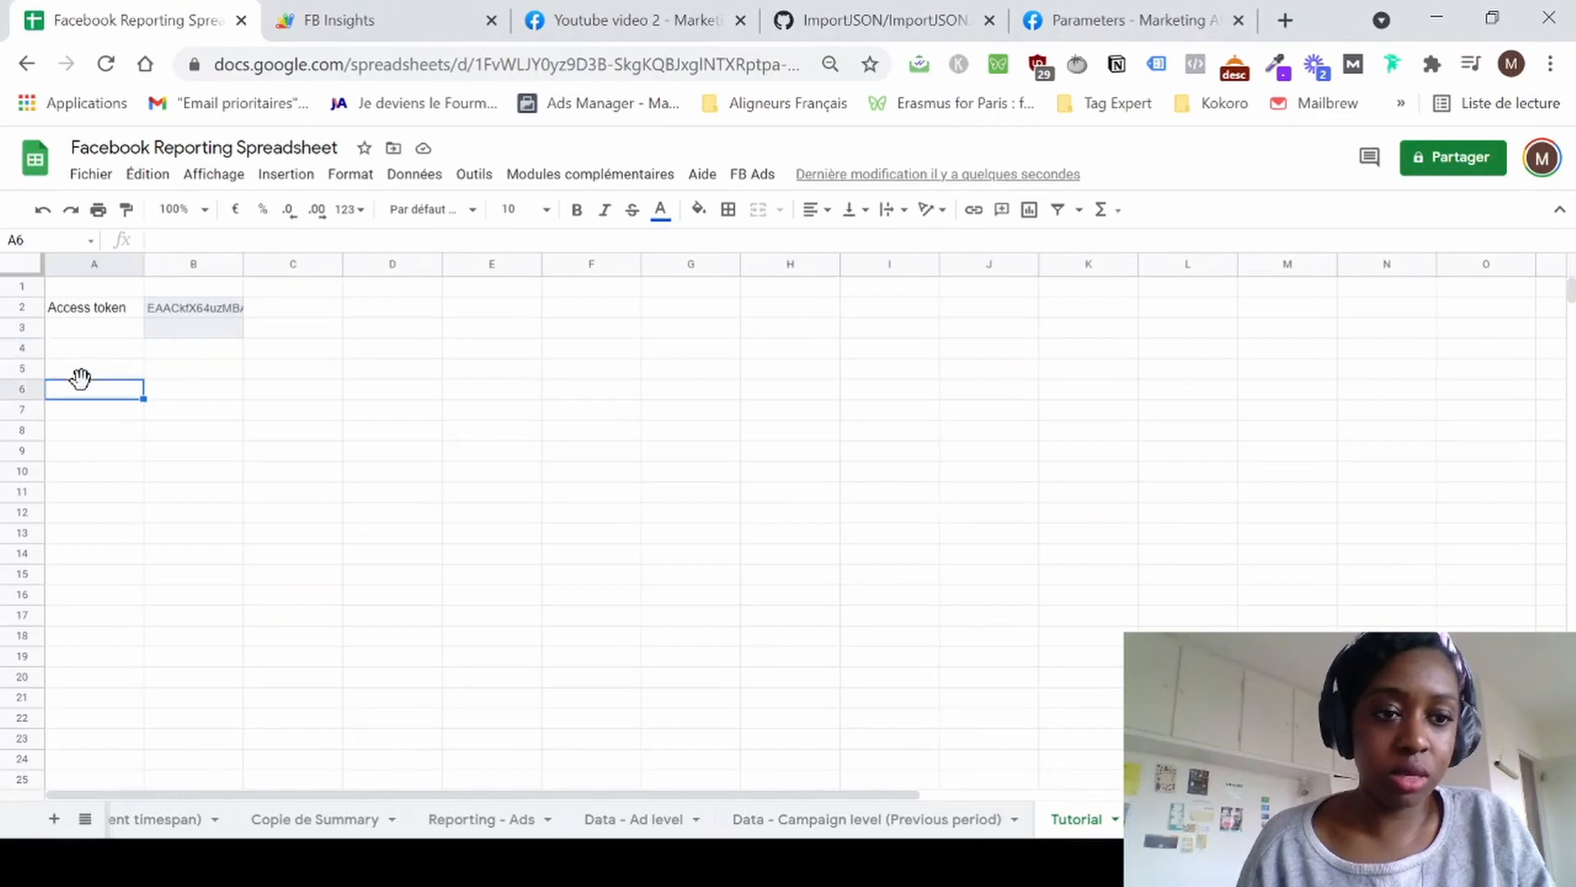
key(Up)
key(Return)
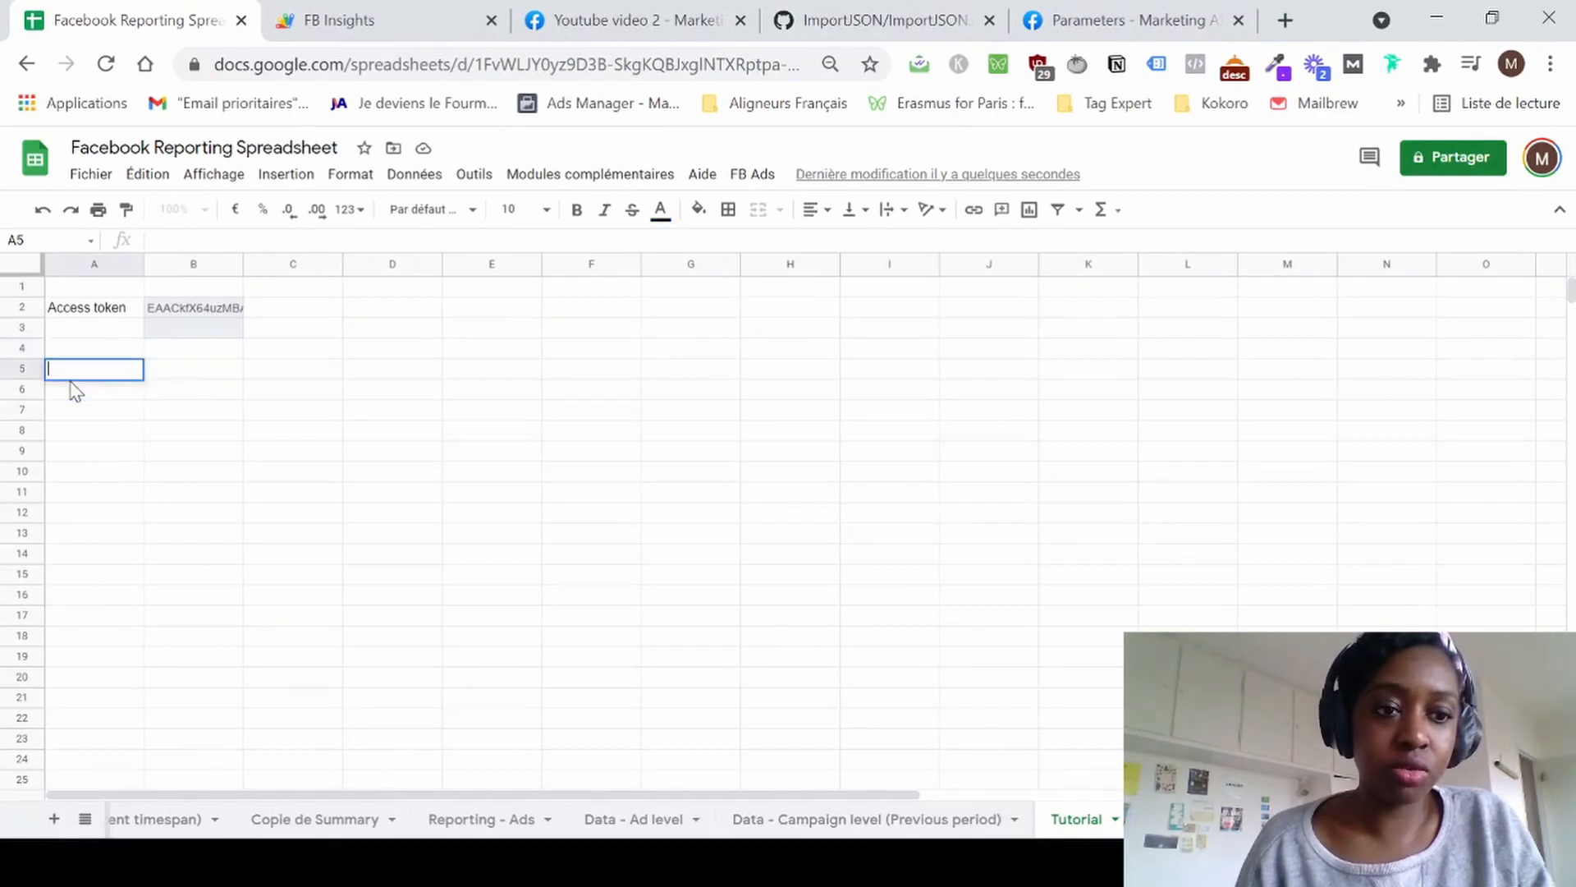
text(=im)
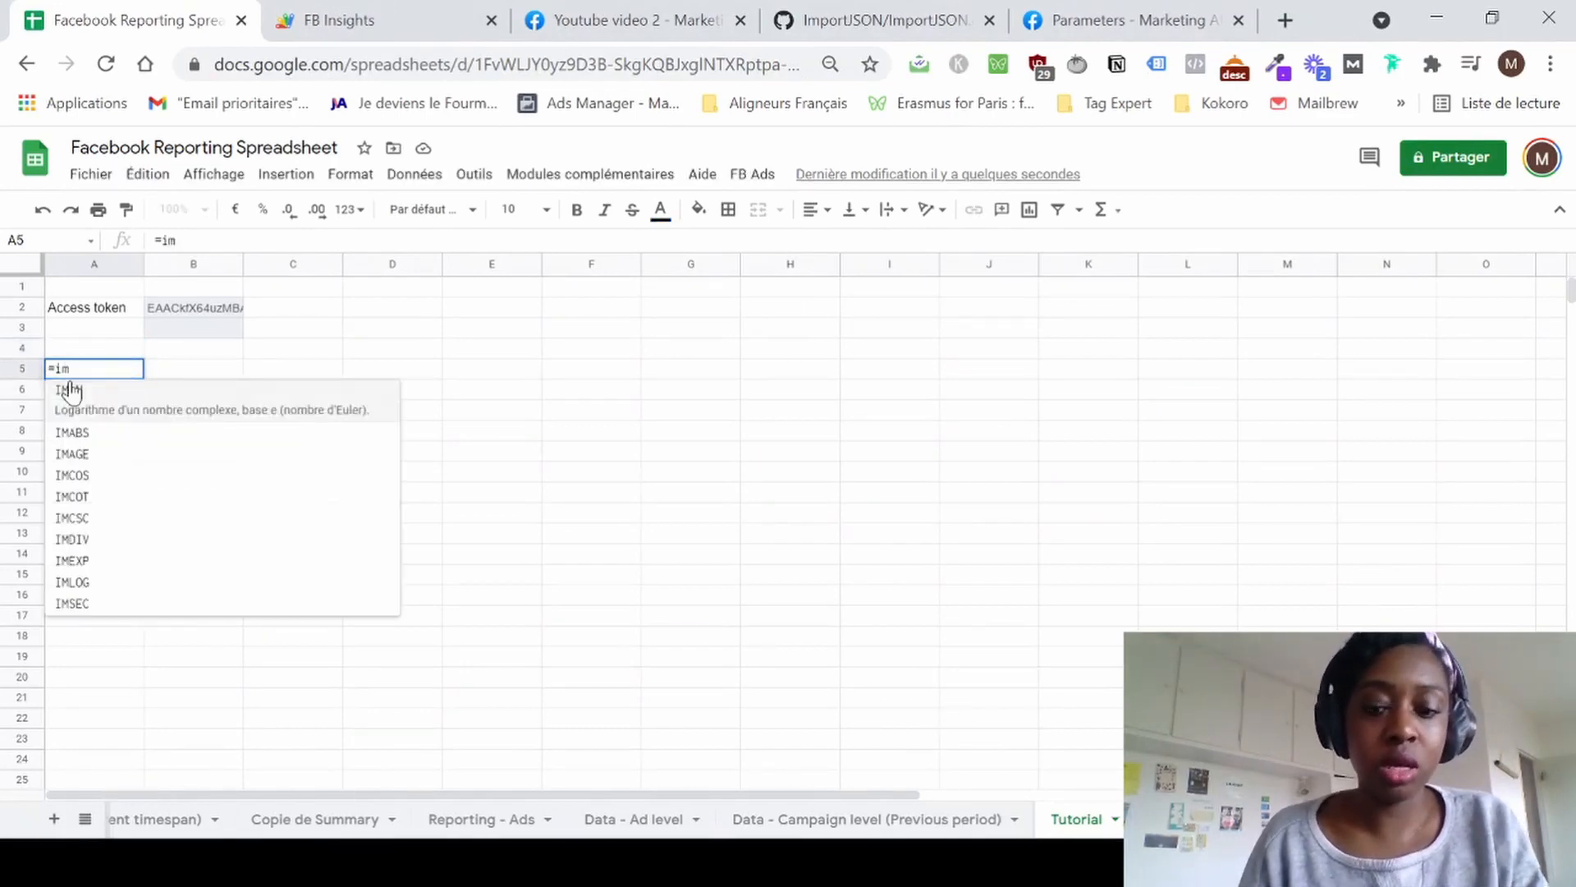
text(ports)
key(BackSpace)
text(j)
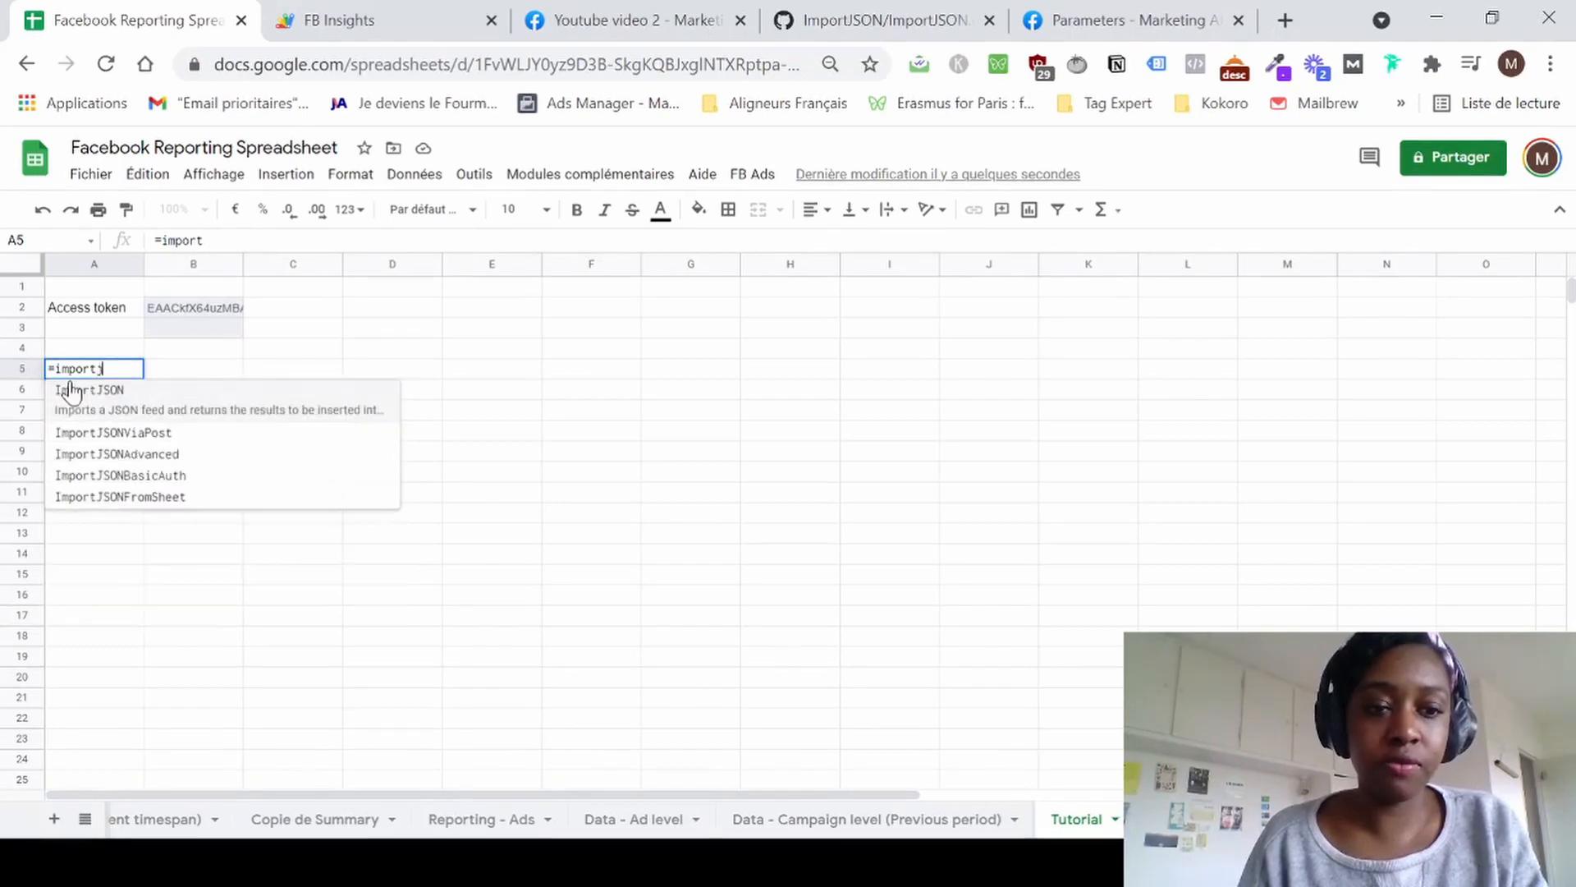
text(son)
click(91, 392)
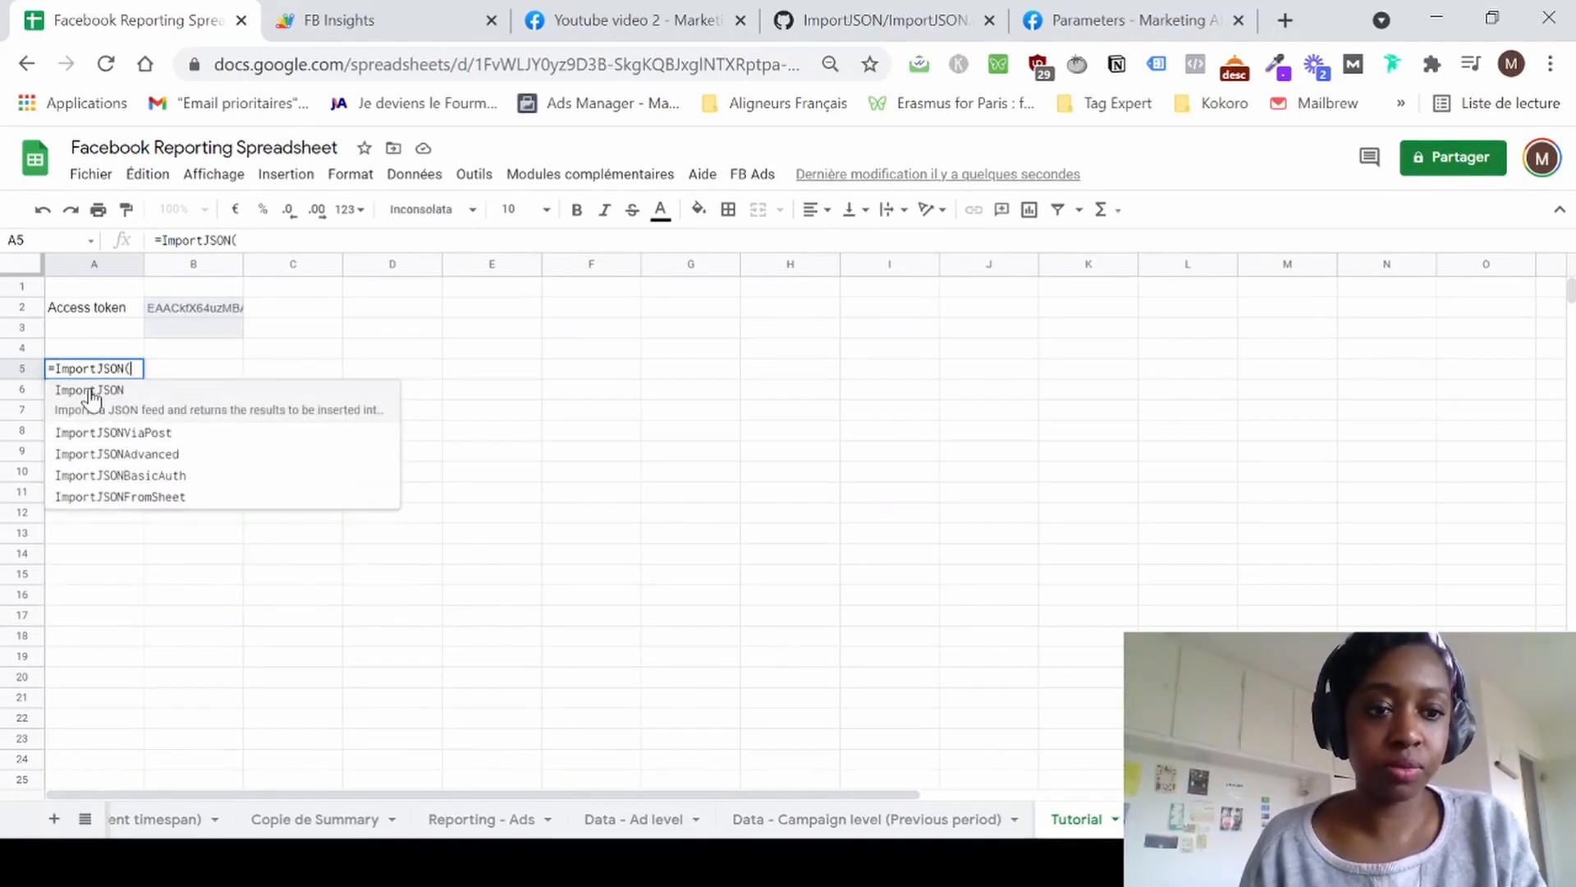
text(")
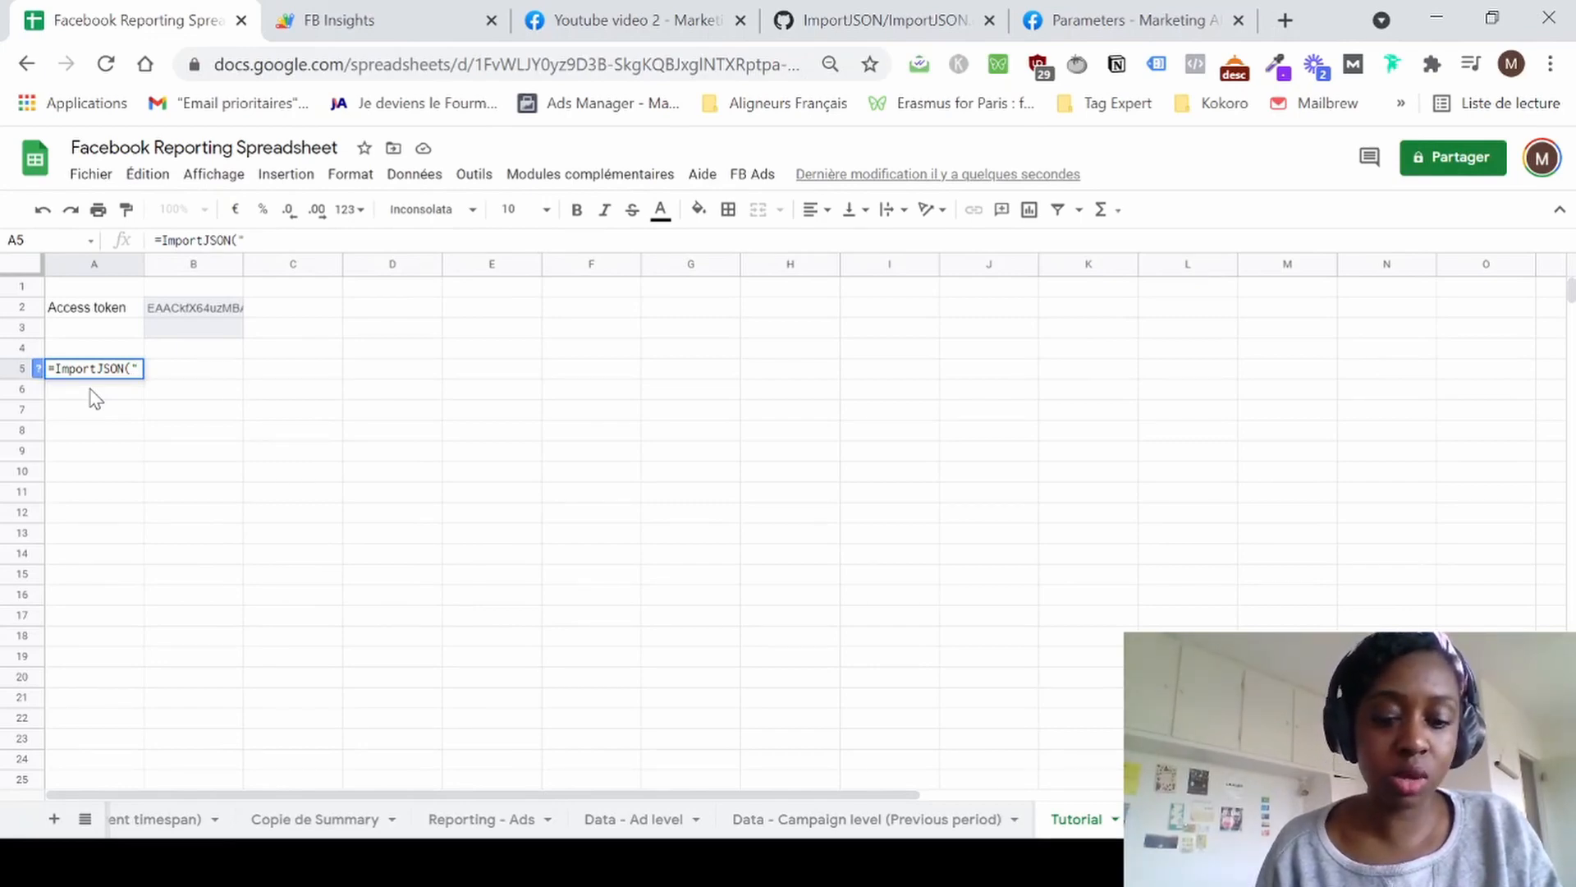
text(https://graph.facebook.com/v10.0/me/adaccounts?access_token=)
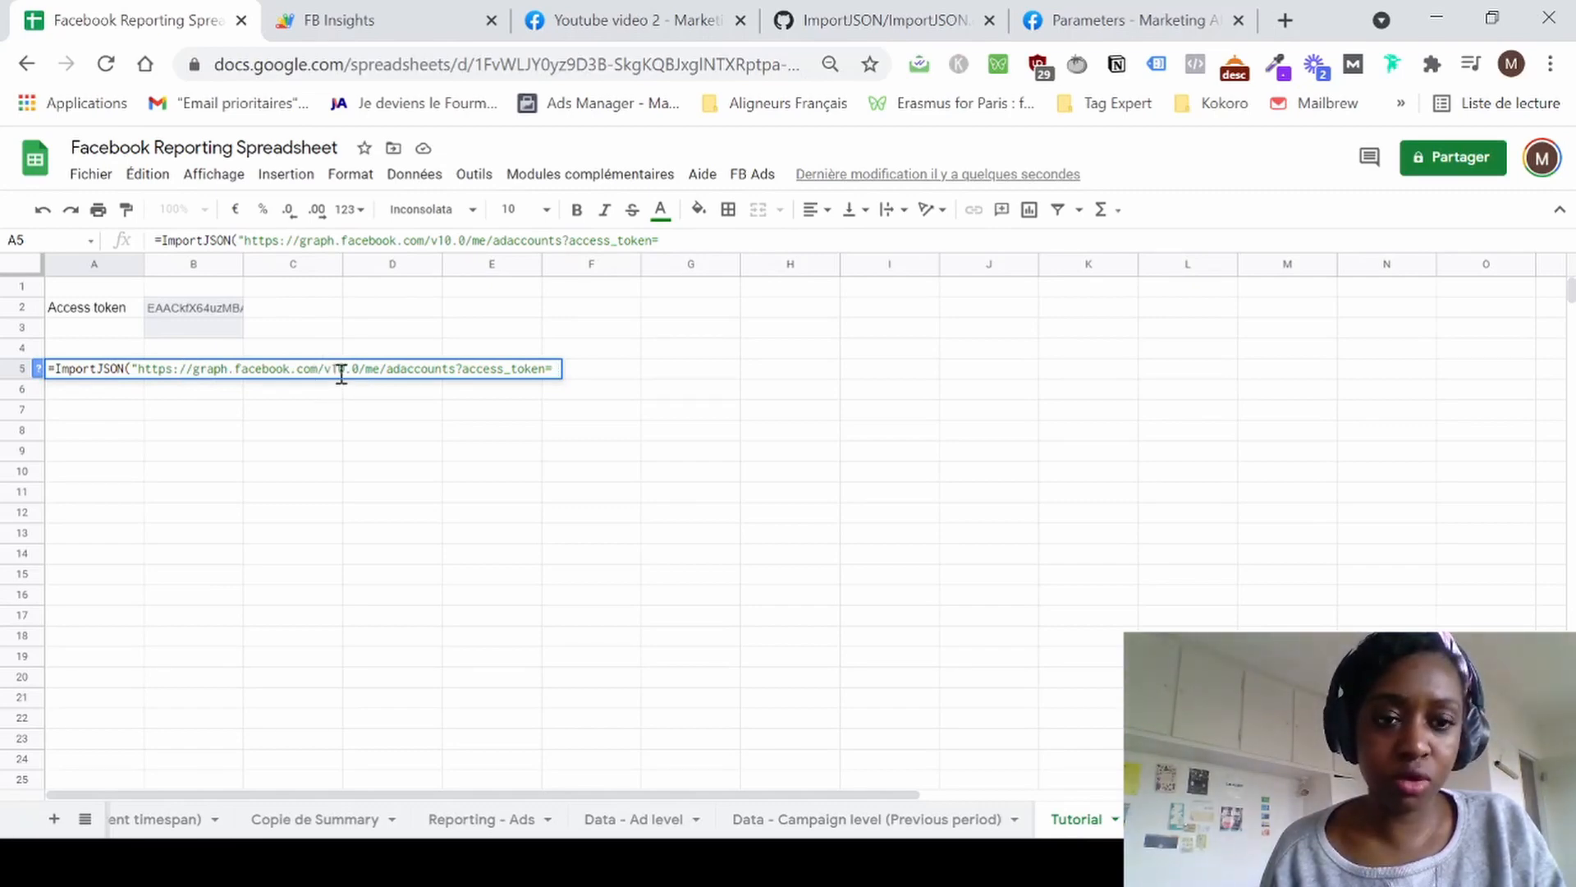
Wrap the URL in CONCATENATE, append the access token by referencing cell B2, and run the A5 formula.
drag(369, 371, 453, 372)
click(403, 371)
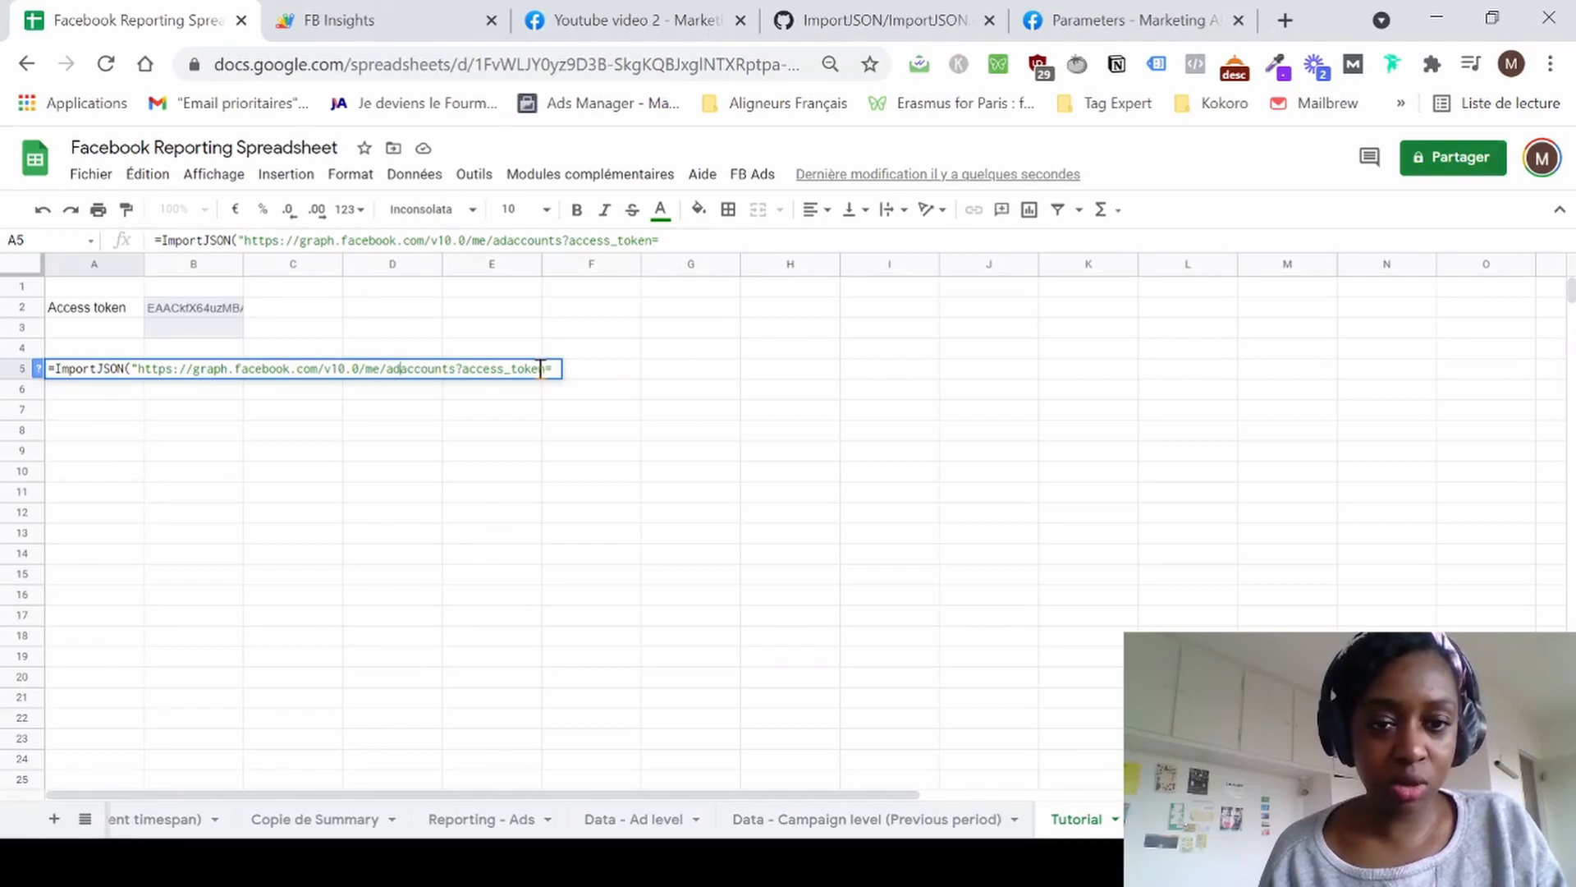
click(132, 368)
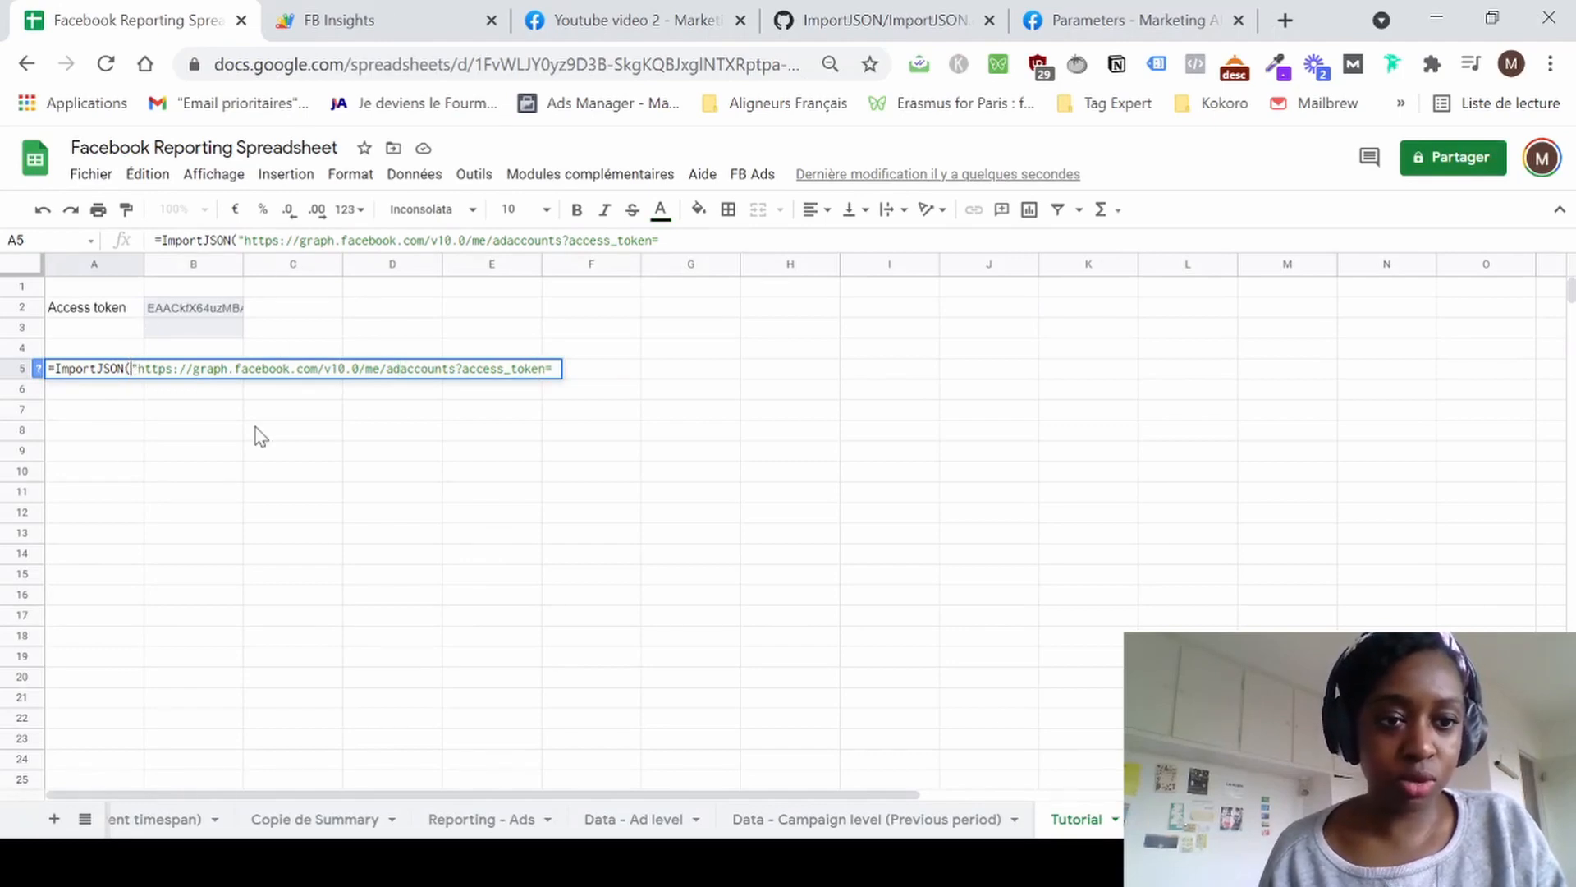
text(Conca)
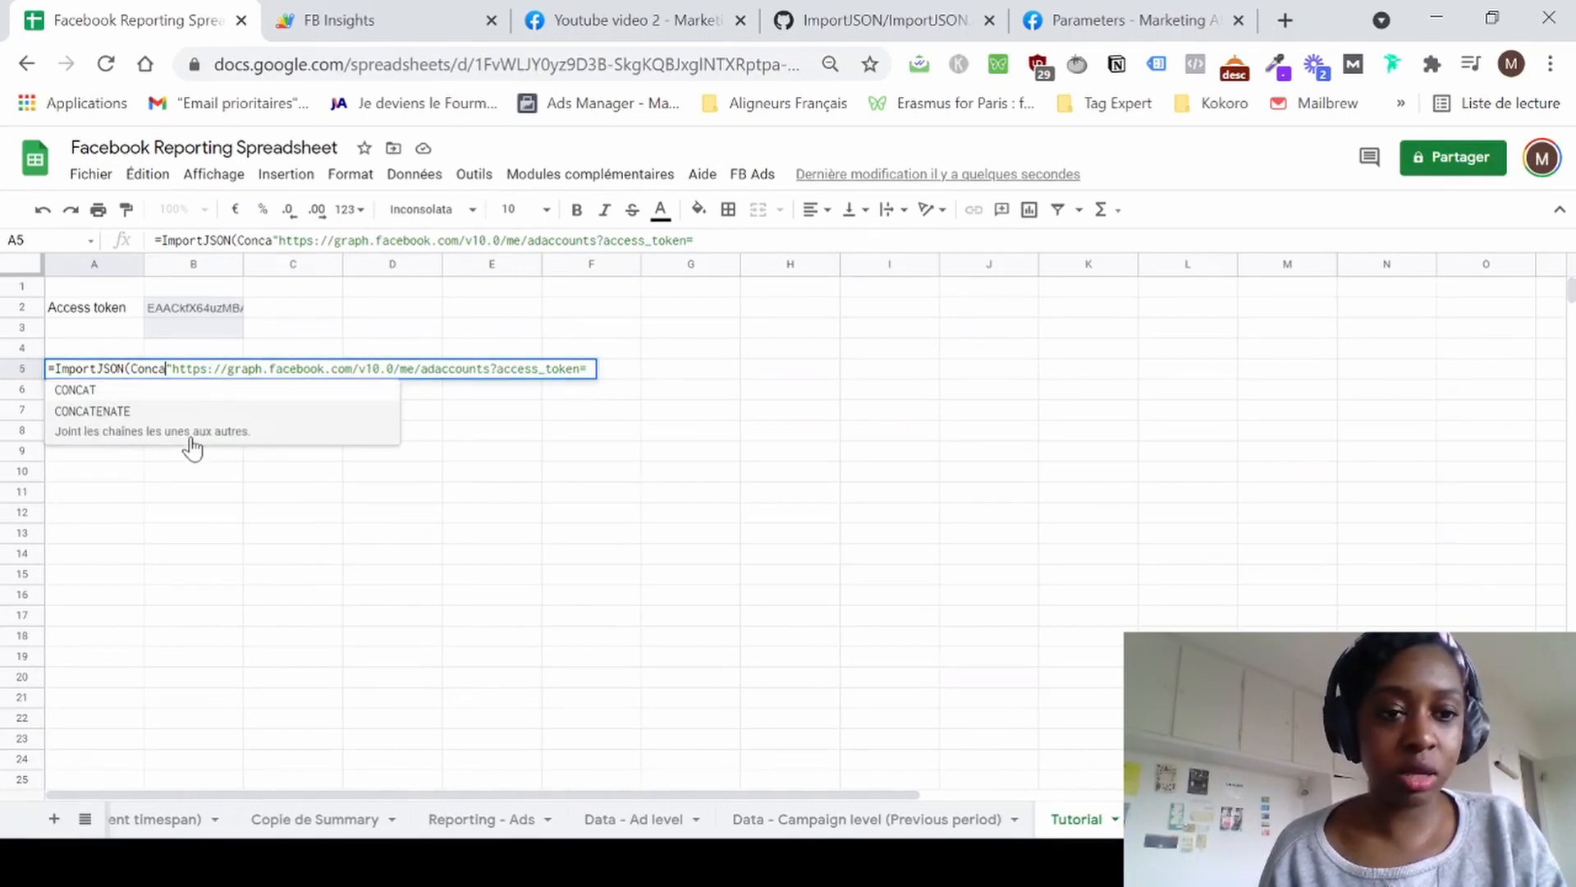
click(129, 437)
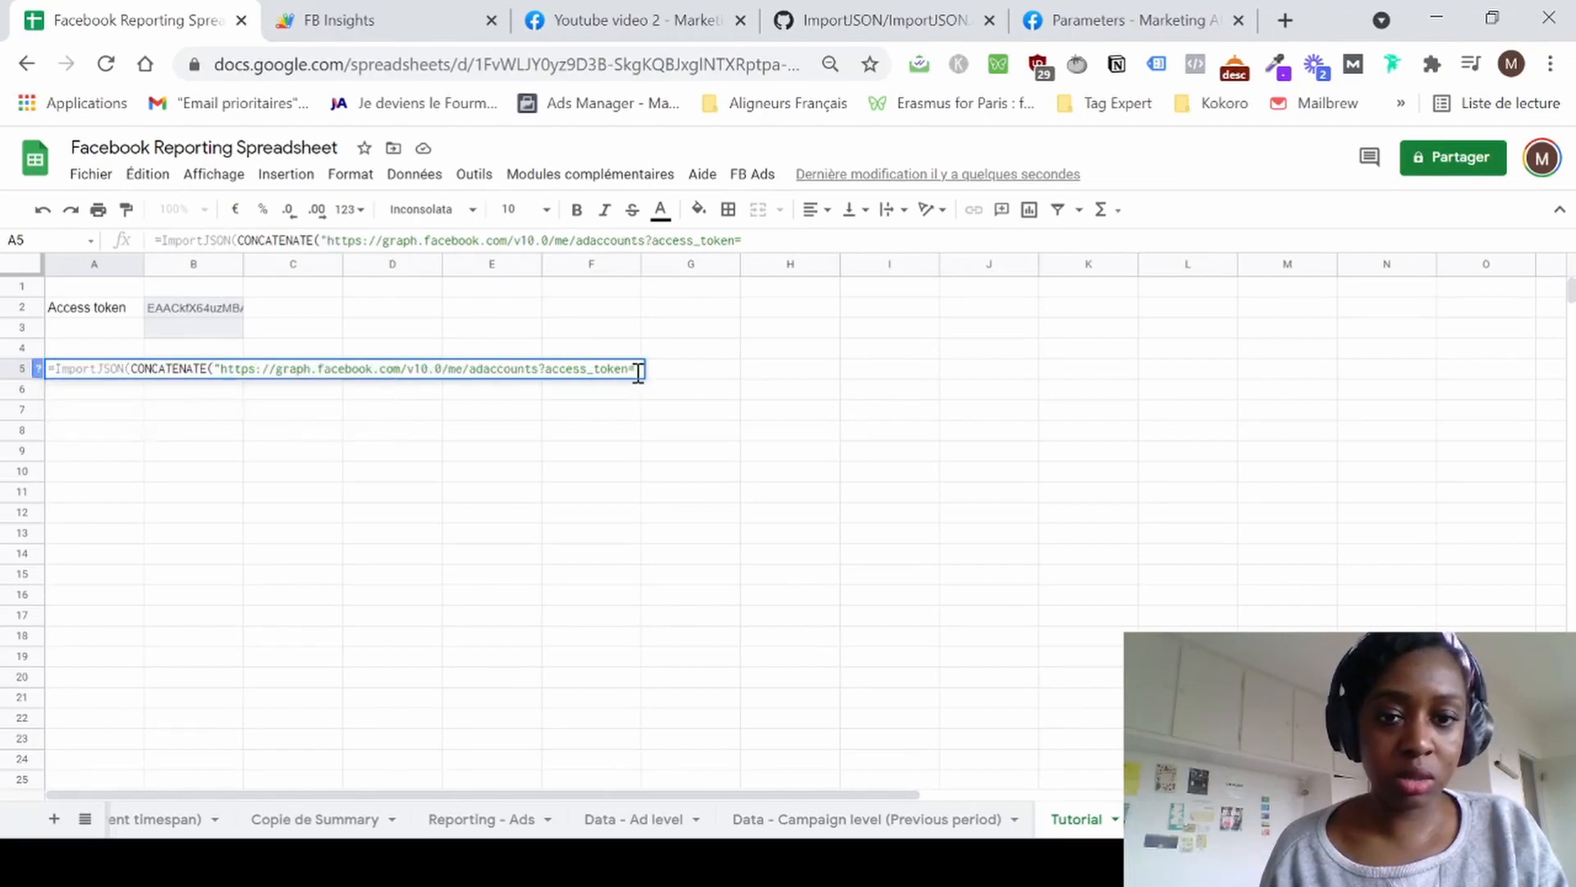
text(";)
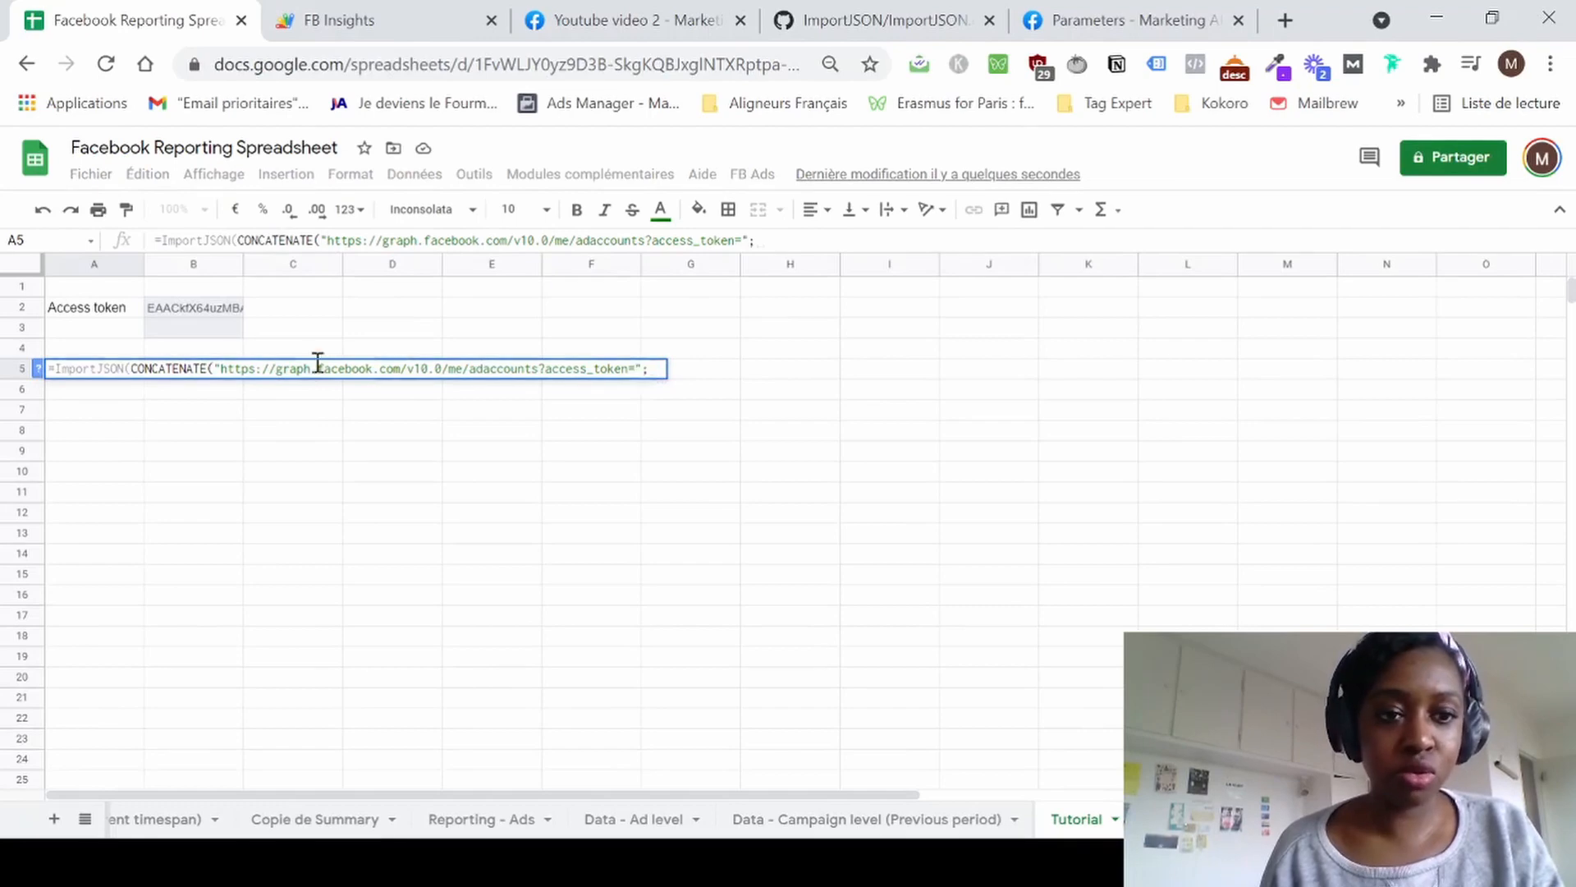
click(212, 312)
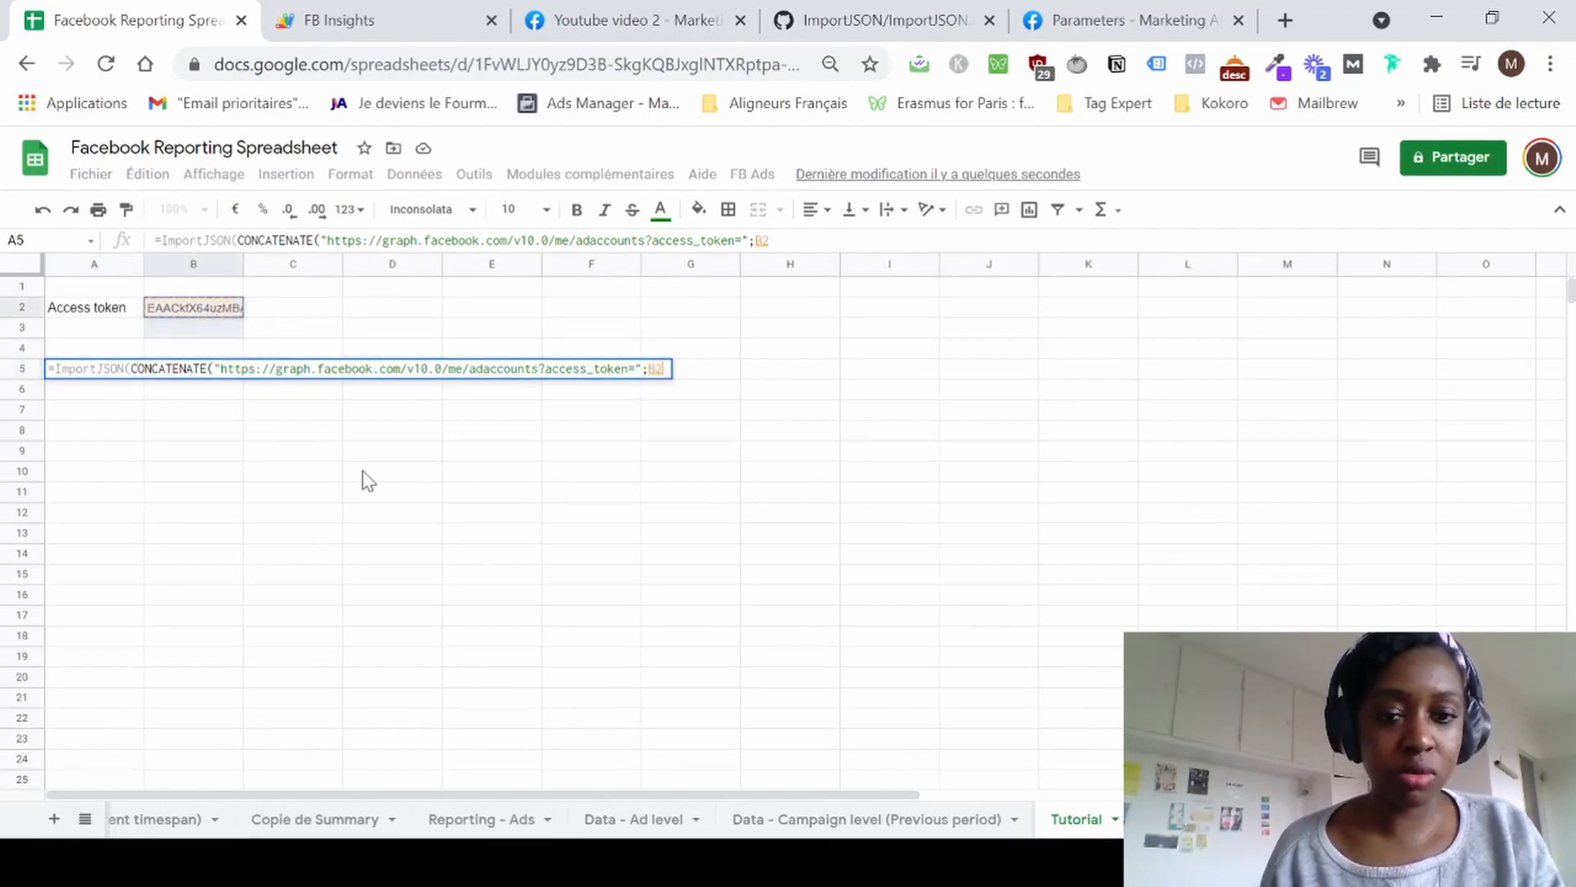
text())
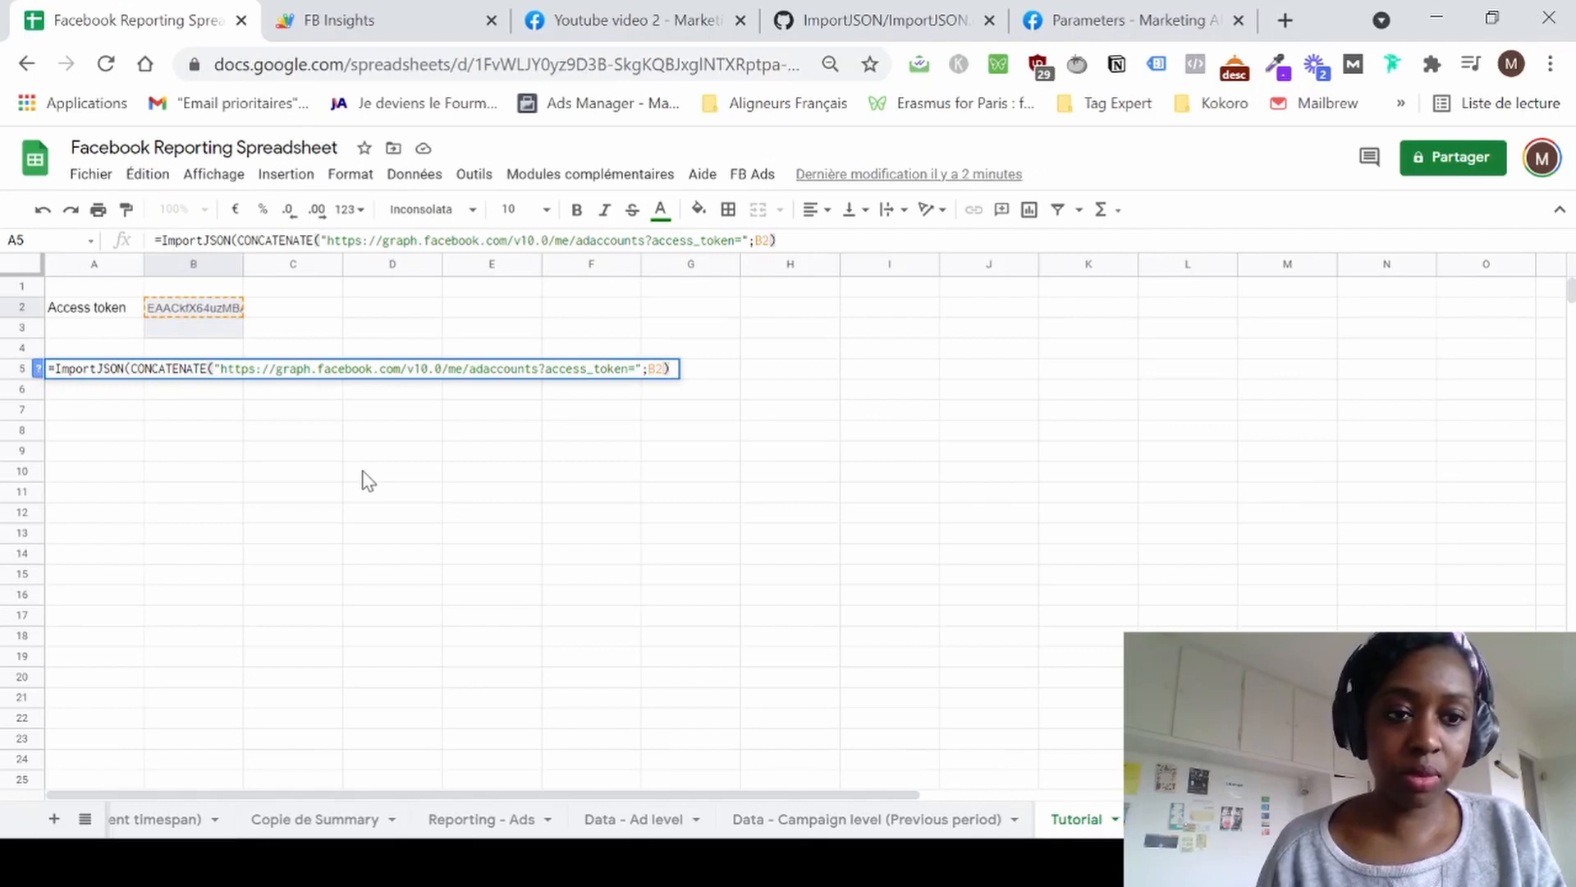
key(Return)
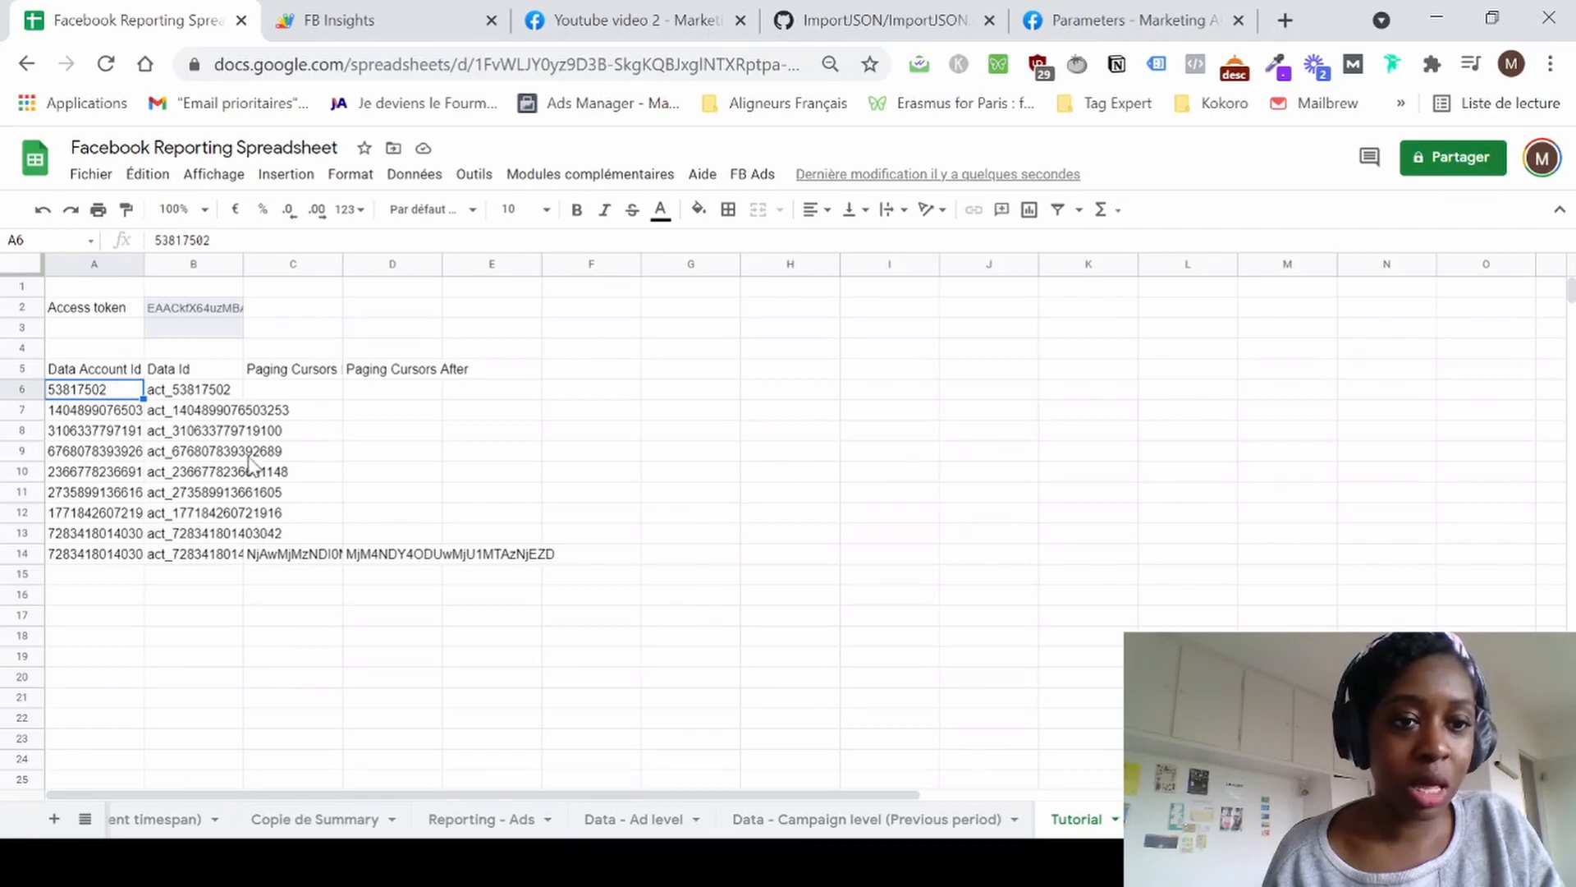
Add "/data" as the query argument after the CONCATENATE part of the ImportJSON formula in A5.
click(112, 374)
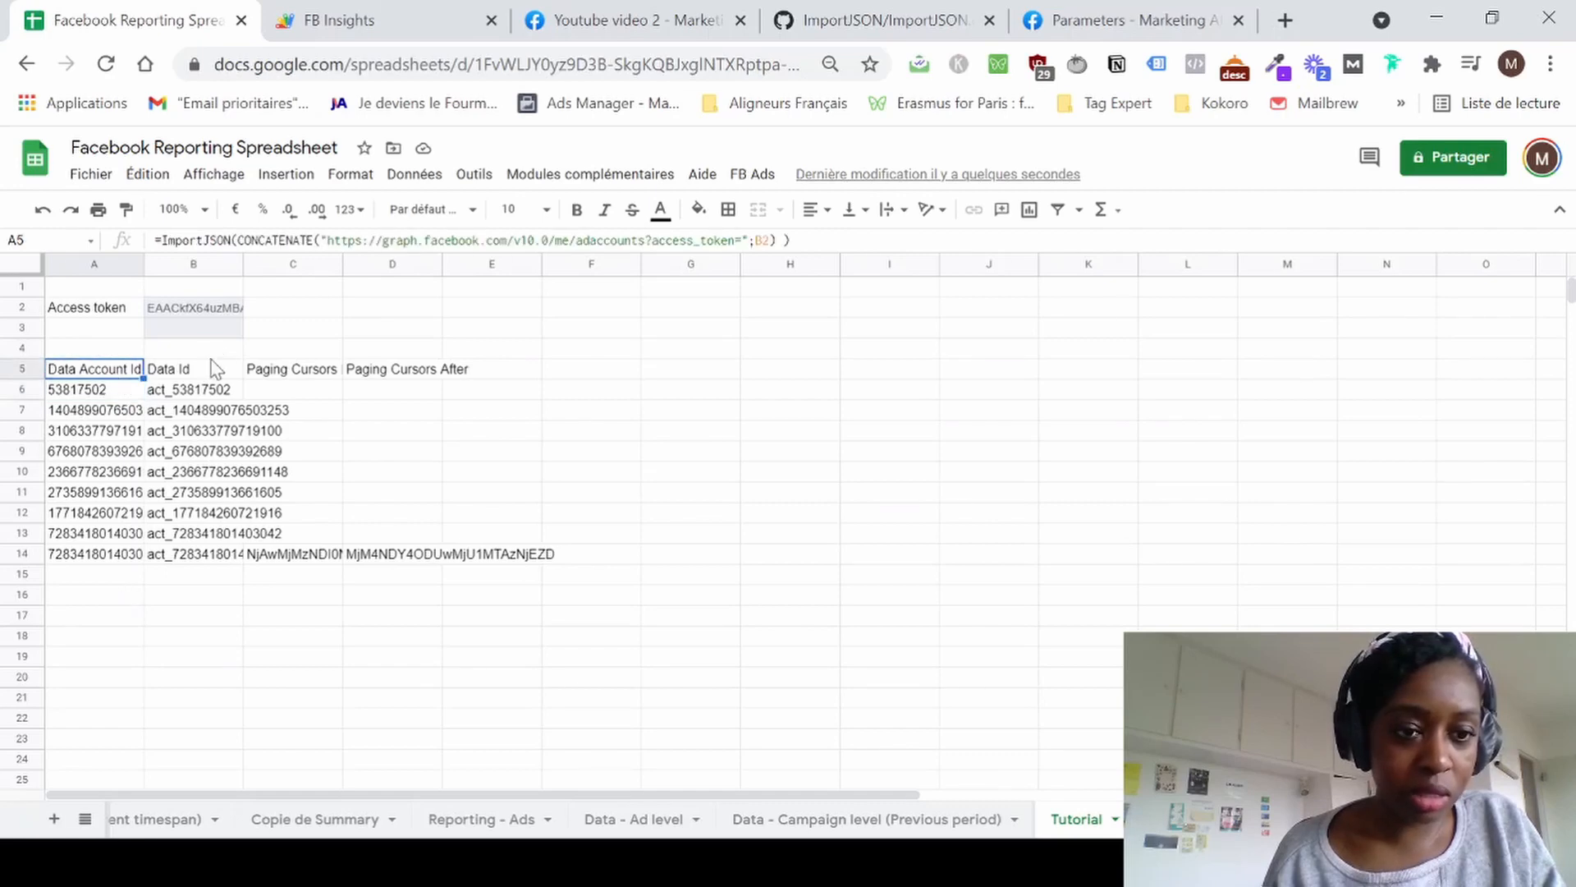
click(201, 395)
drag(200, 396, 185, 563)
click(188, 557)
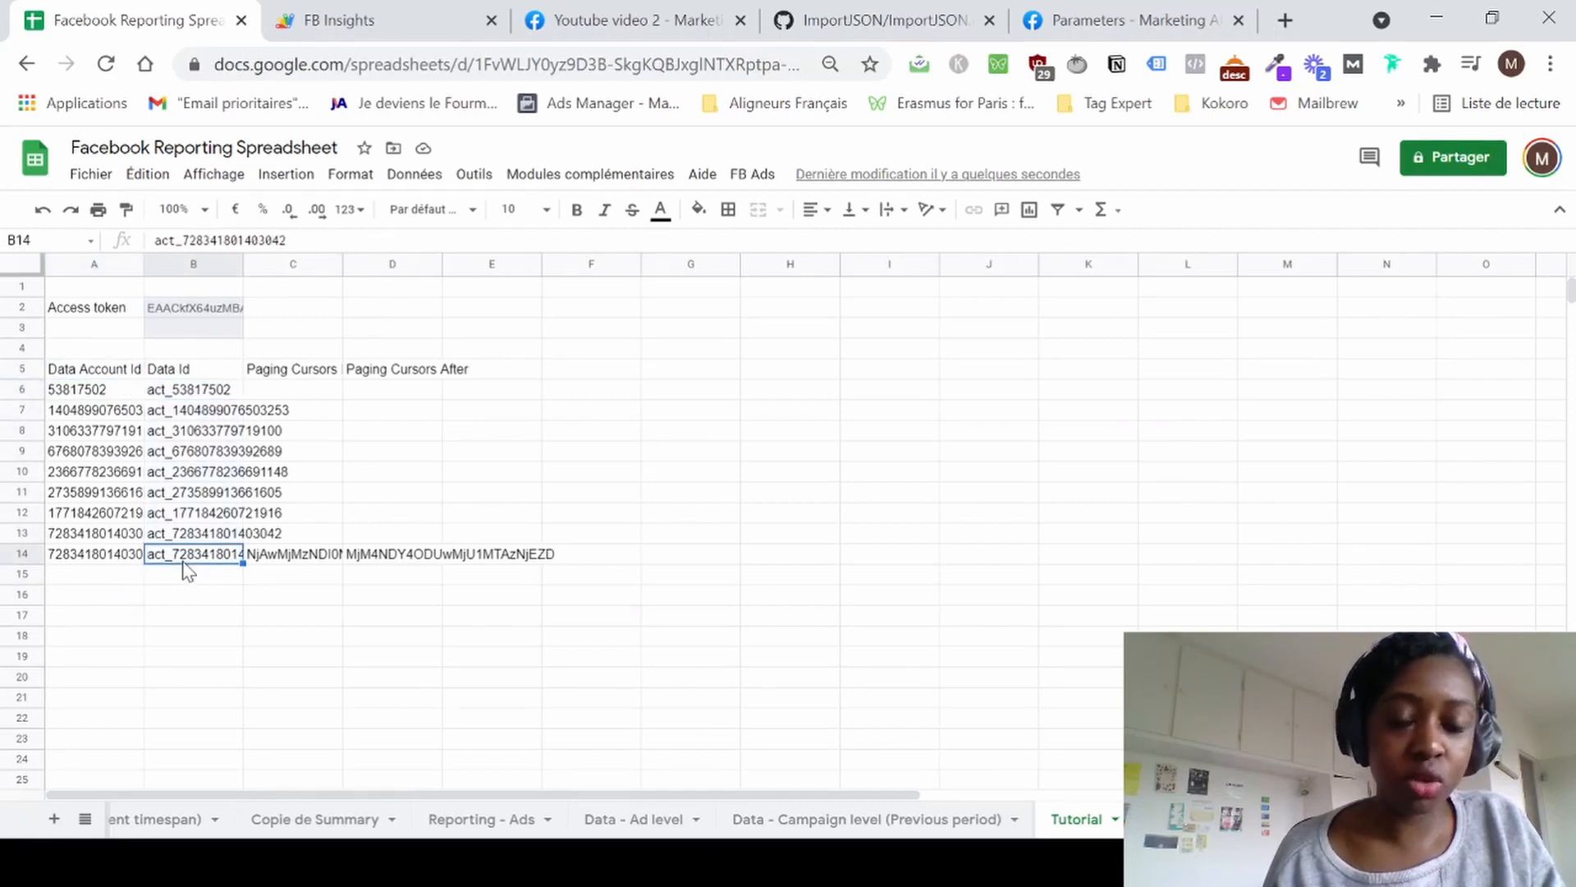
click(72, 370)
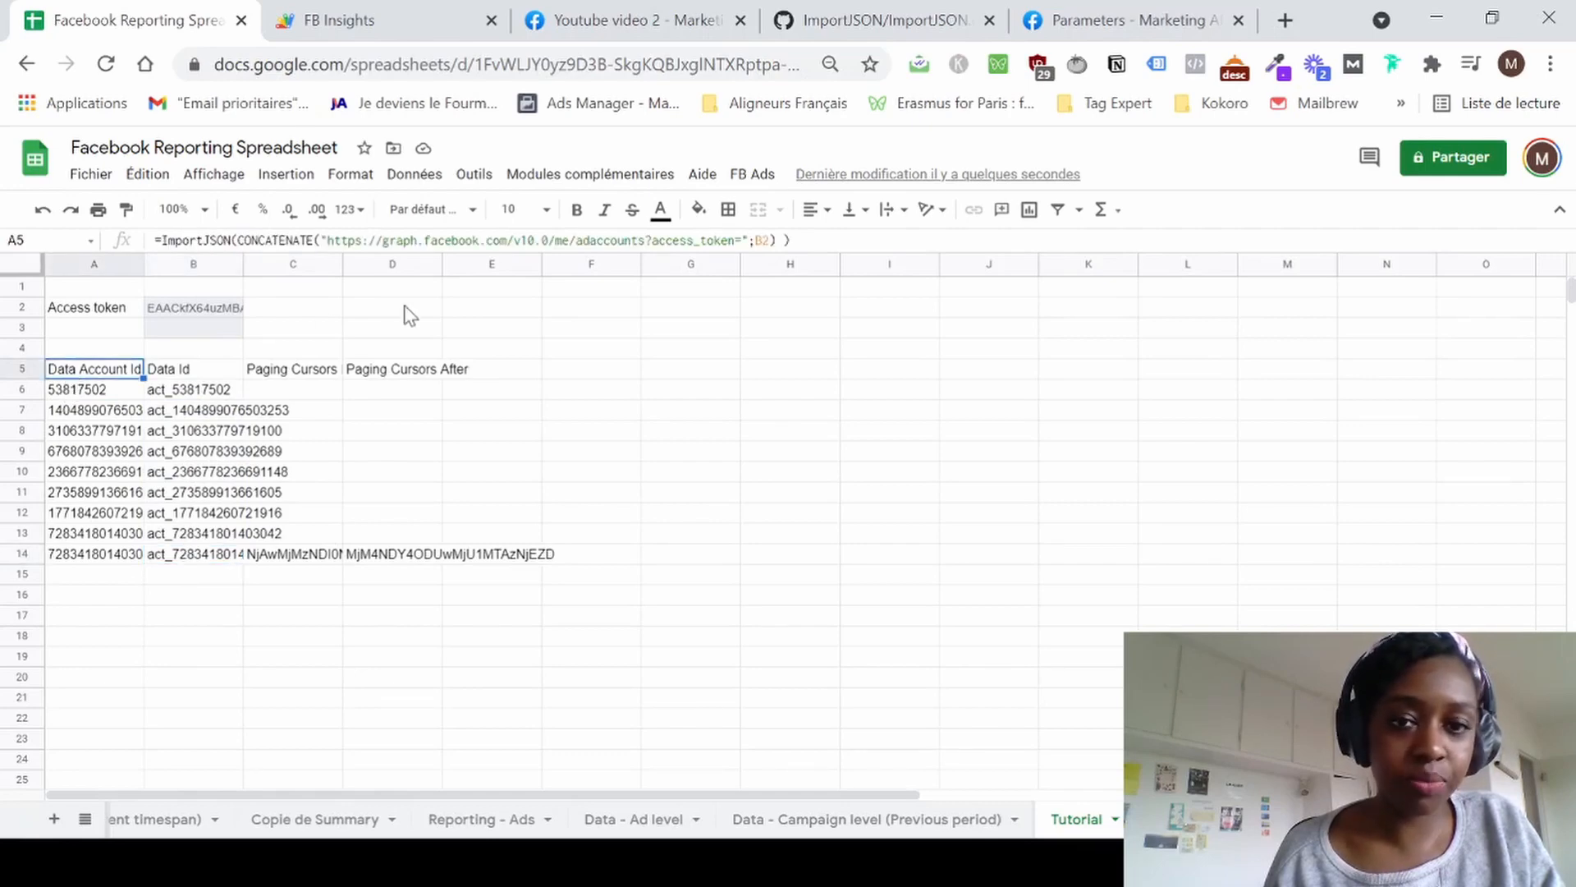
click(770, 244)
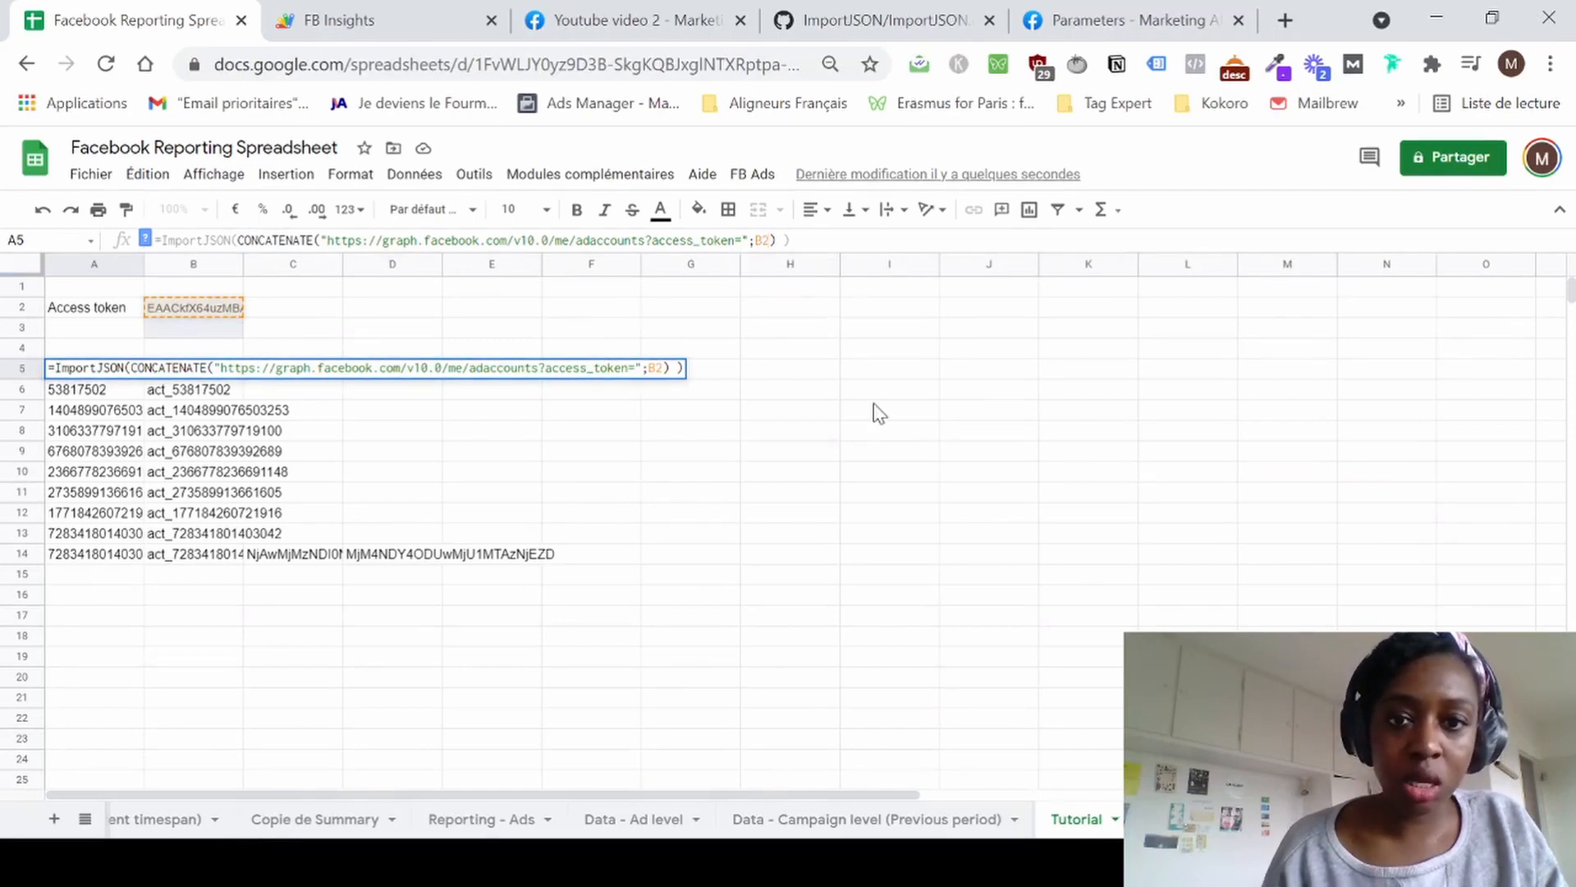
text(;)
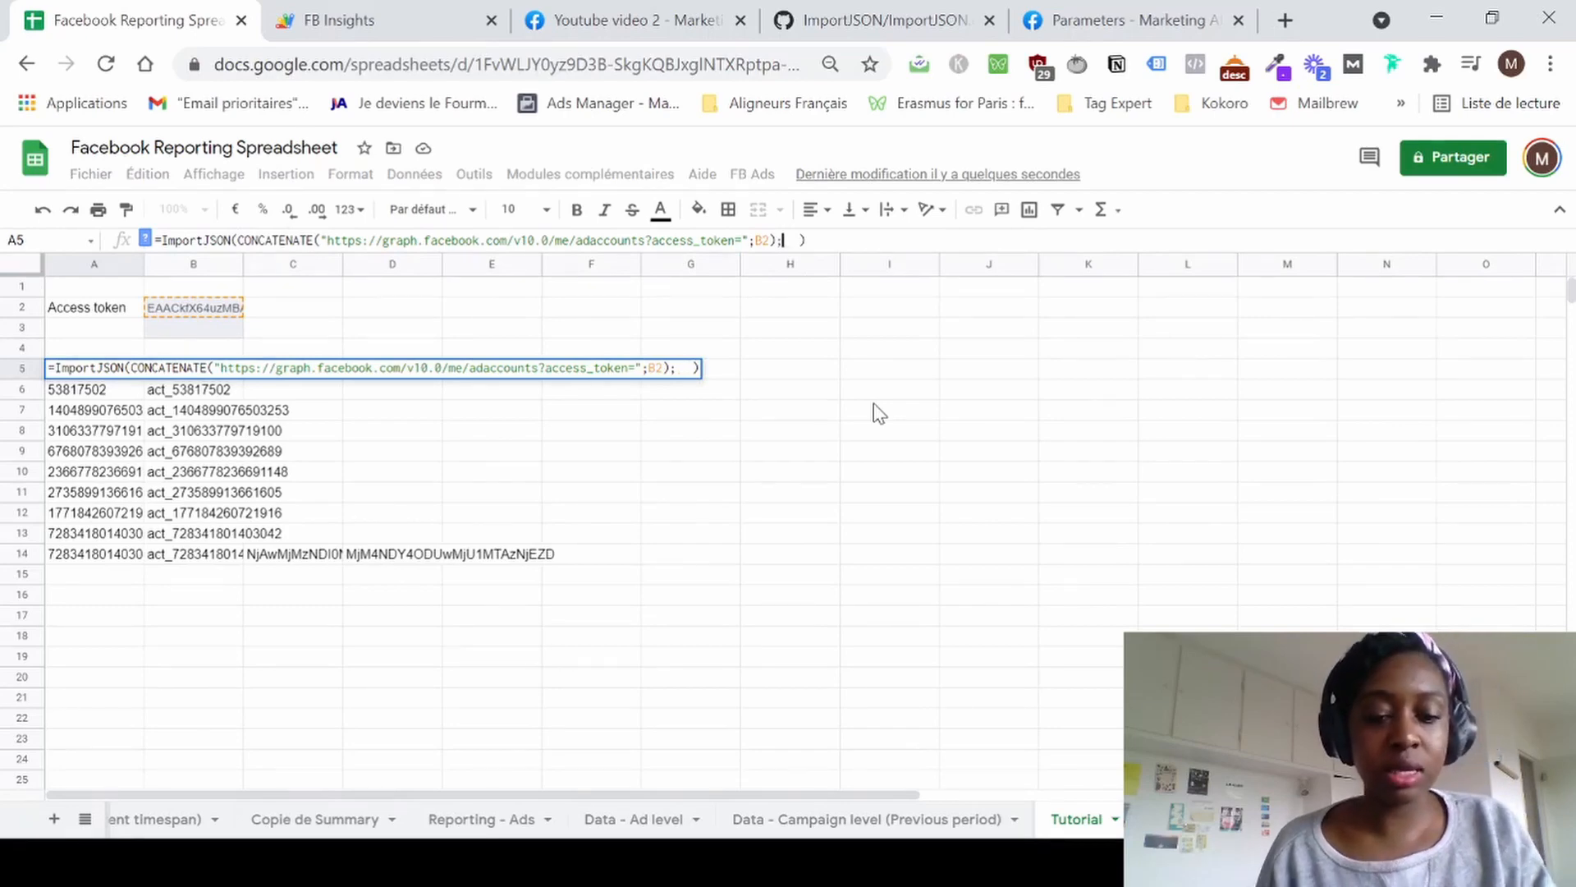
text("/data)
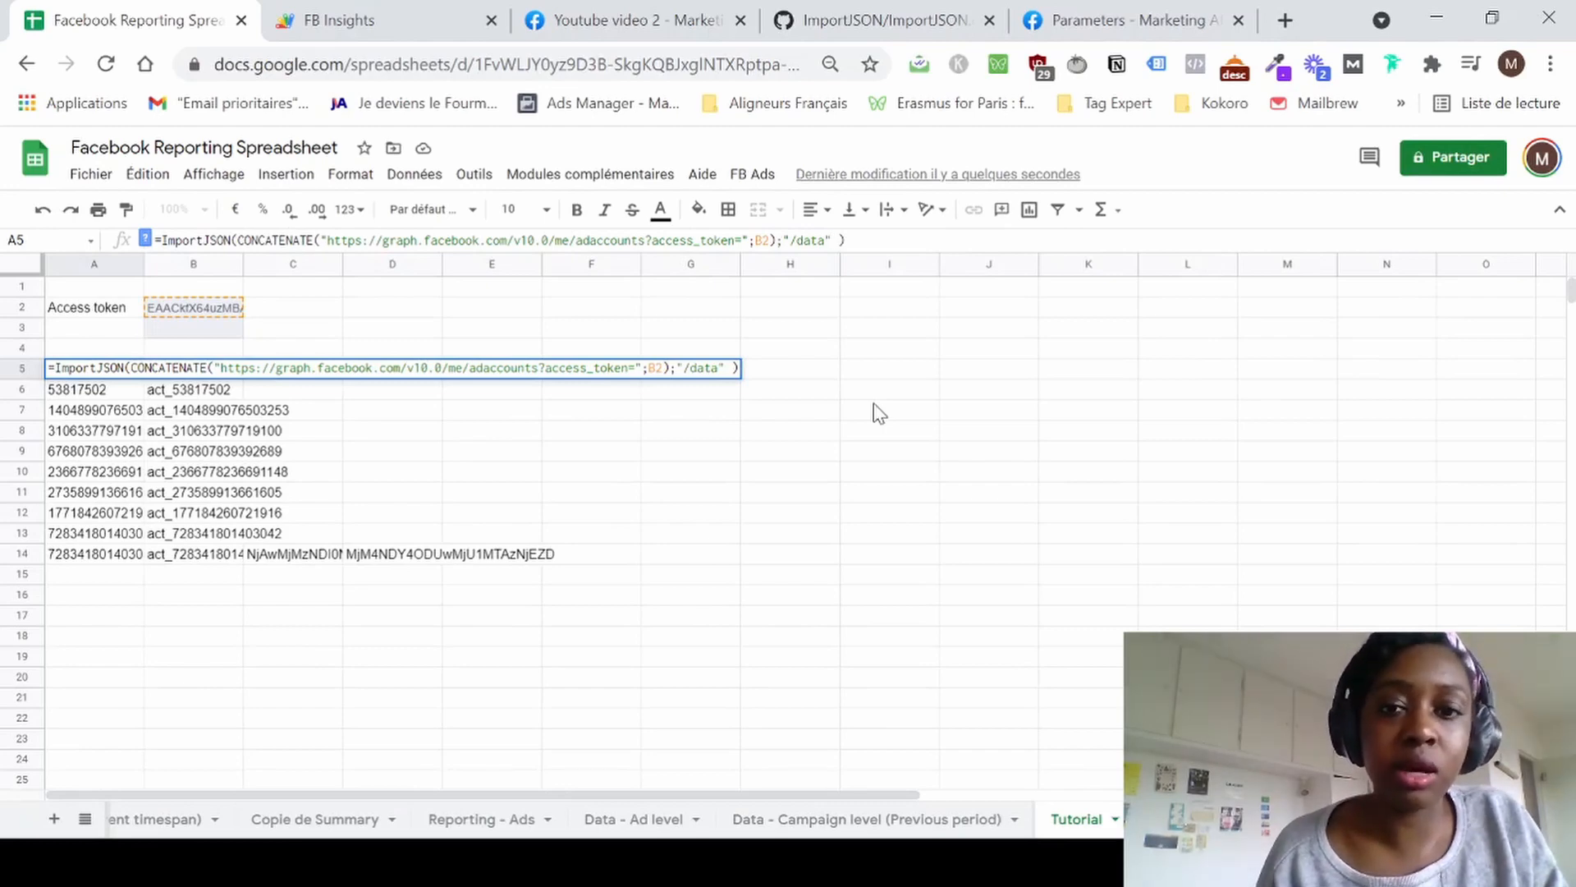
key(Return)
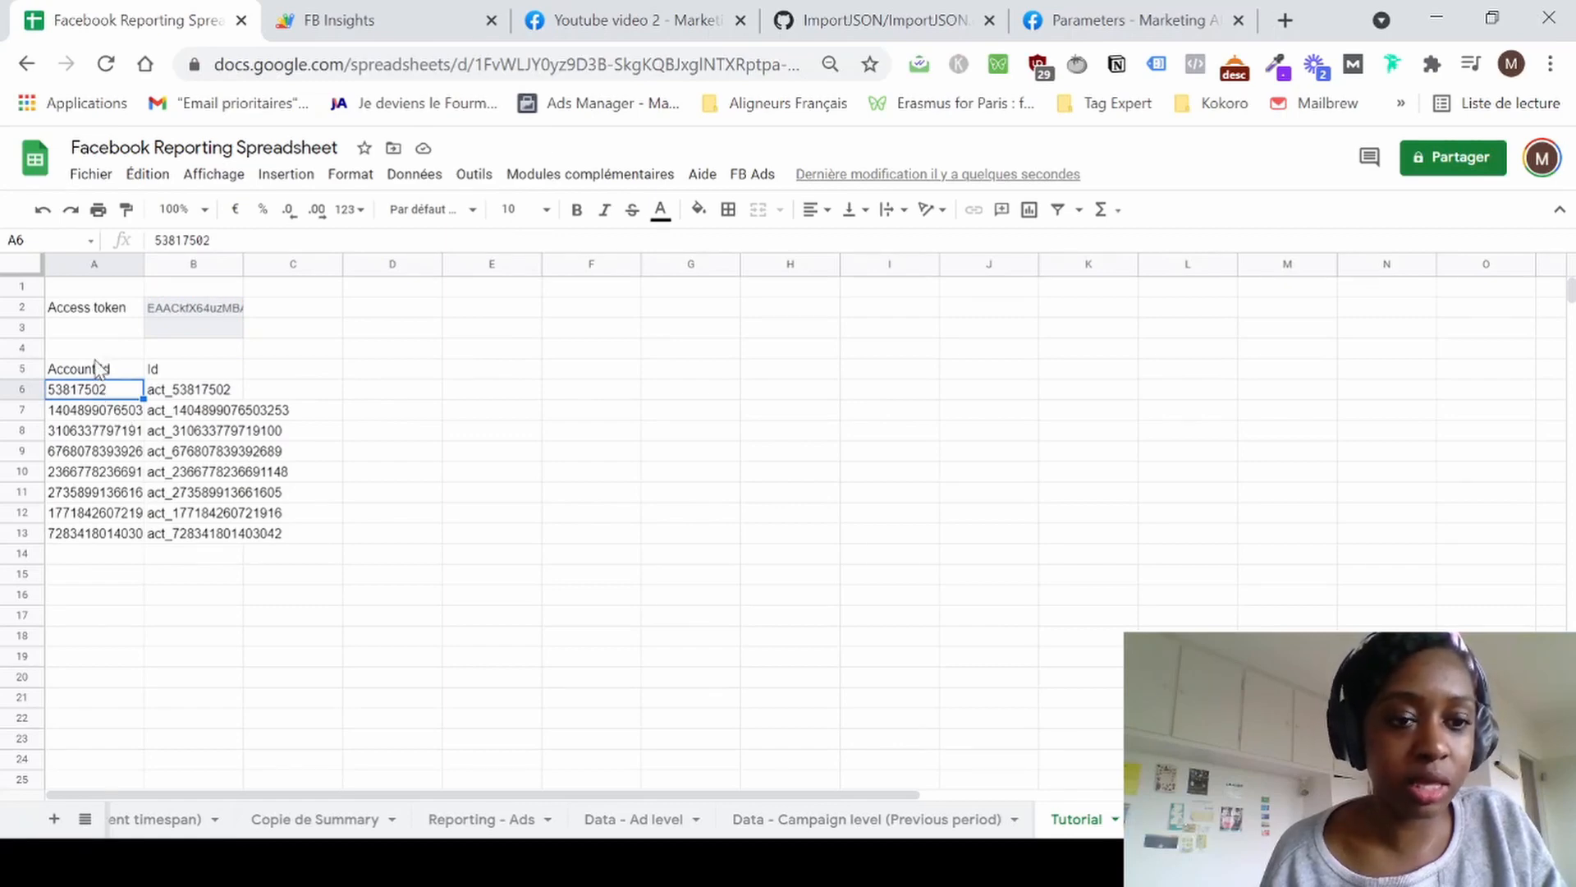
Examine the imported Account Id and Id columns below the access token.
drag(97, 367, 97, 441)
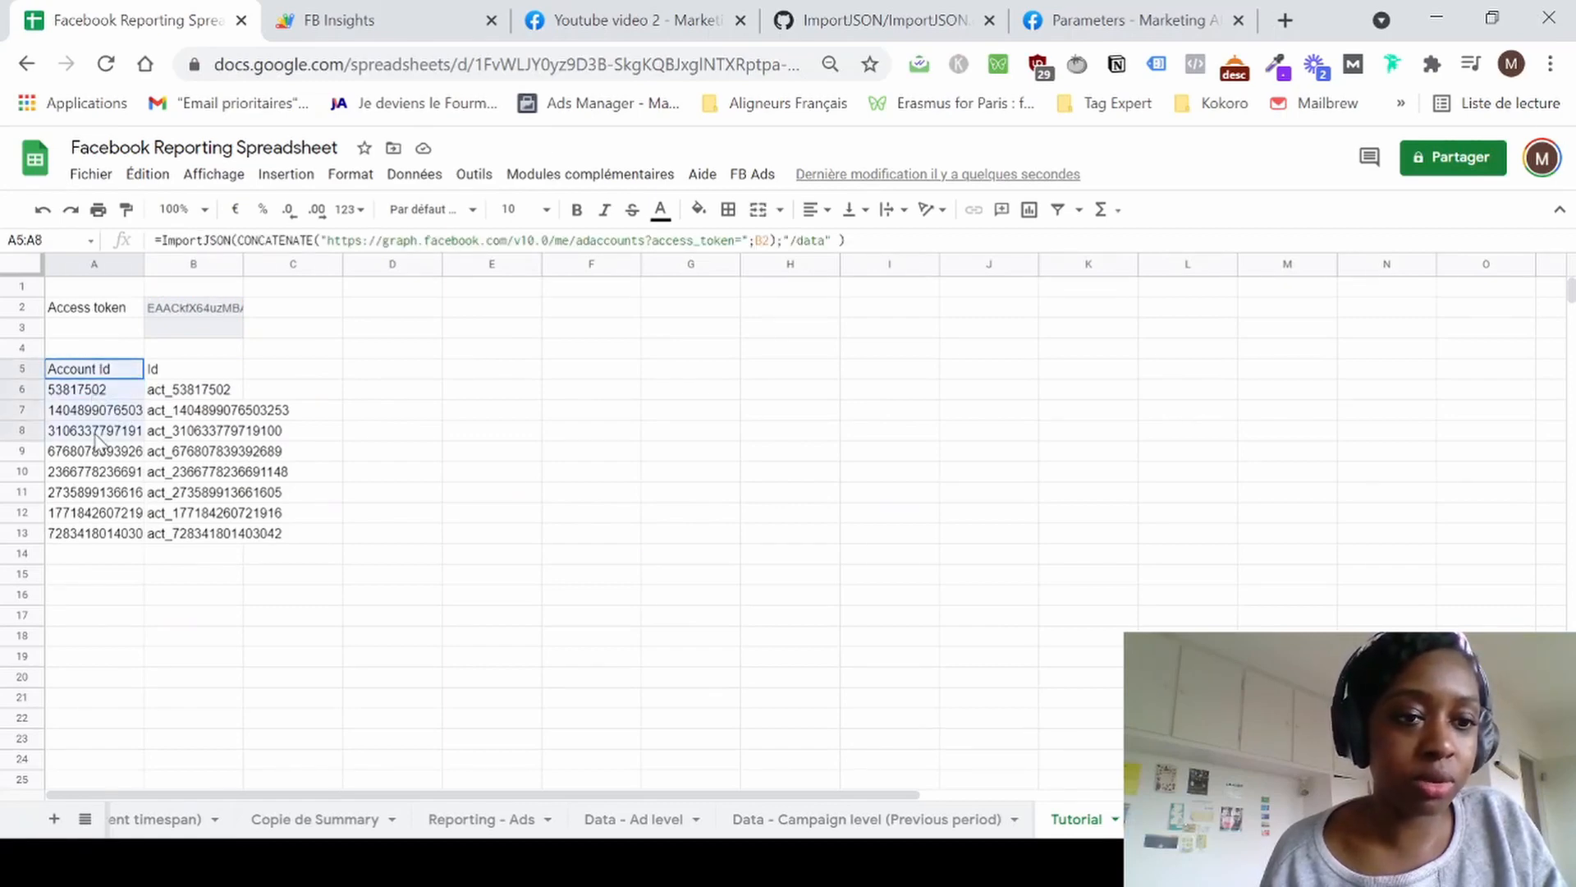
click(184, 380)
drag(184, 408, 100, 360)
click(94, 473)
click(92, 515)
click(106, 373)
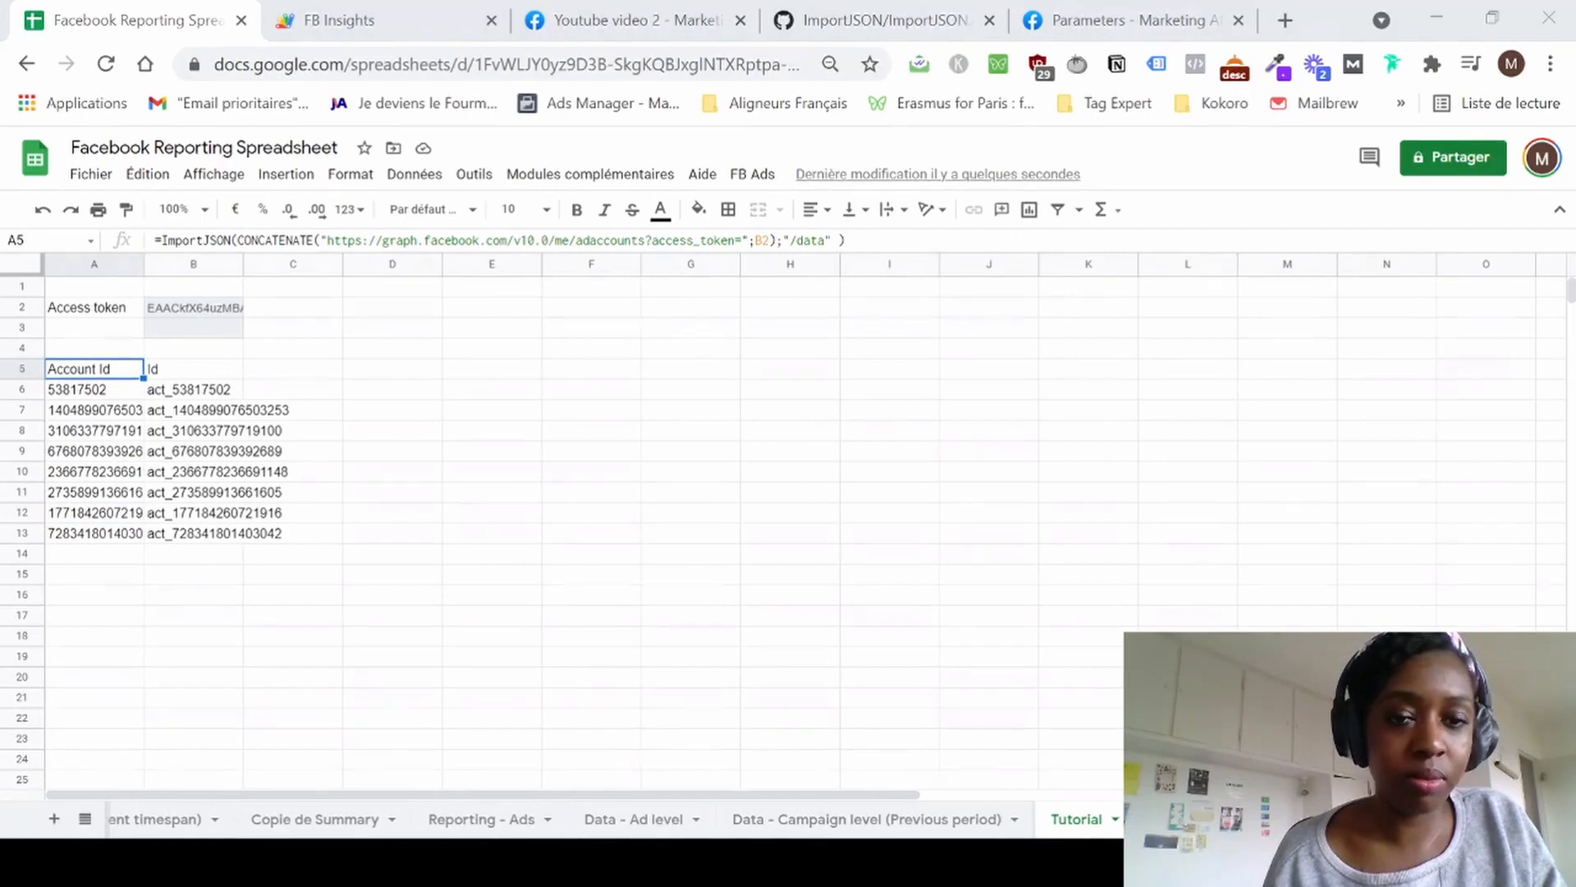
click(1478, 820)
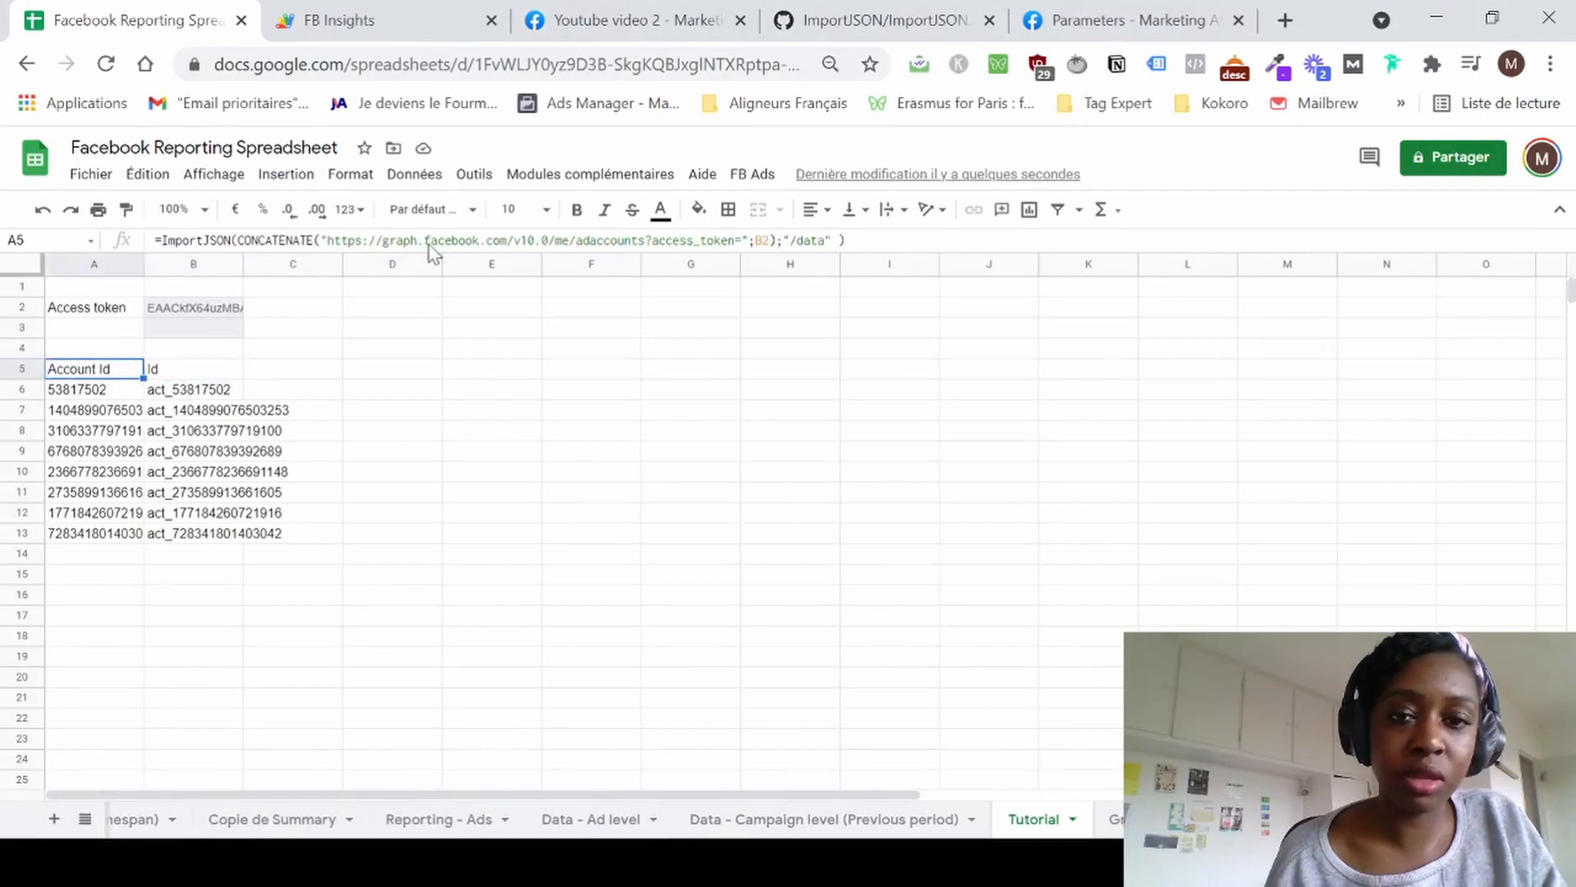
Extend the query argument of the A5 formula to "/data/id" so only the ad account IDs are imported.
click(828, 239)
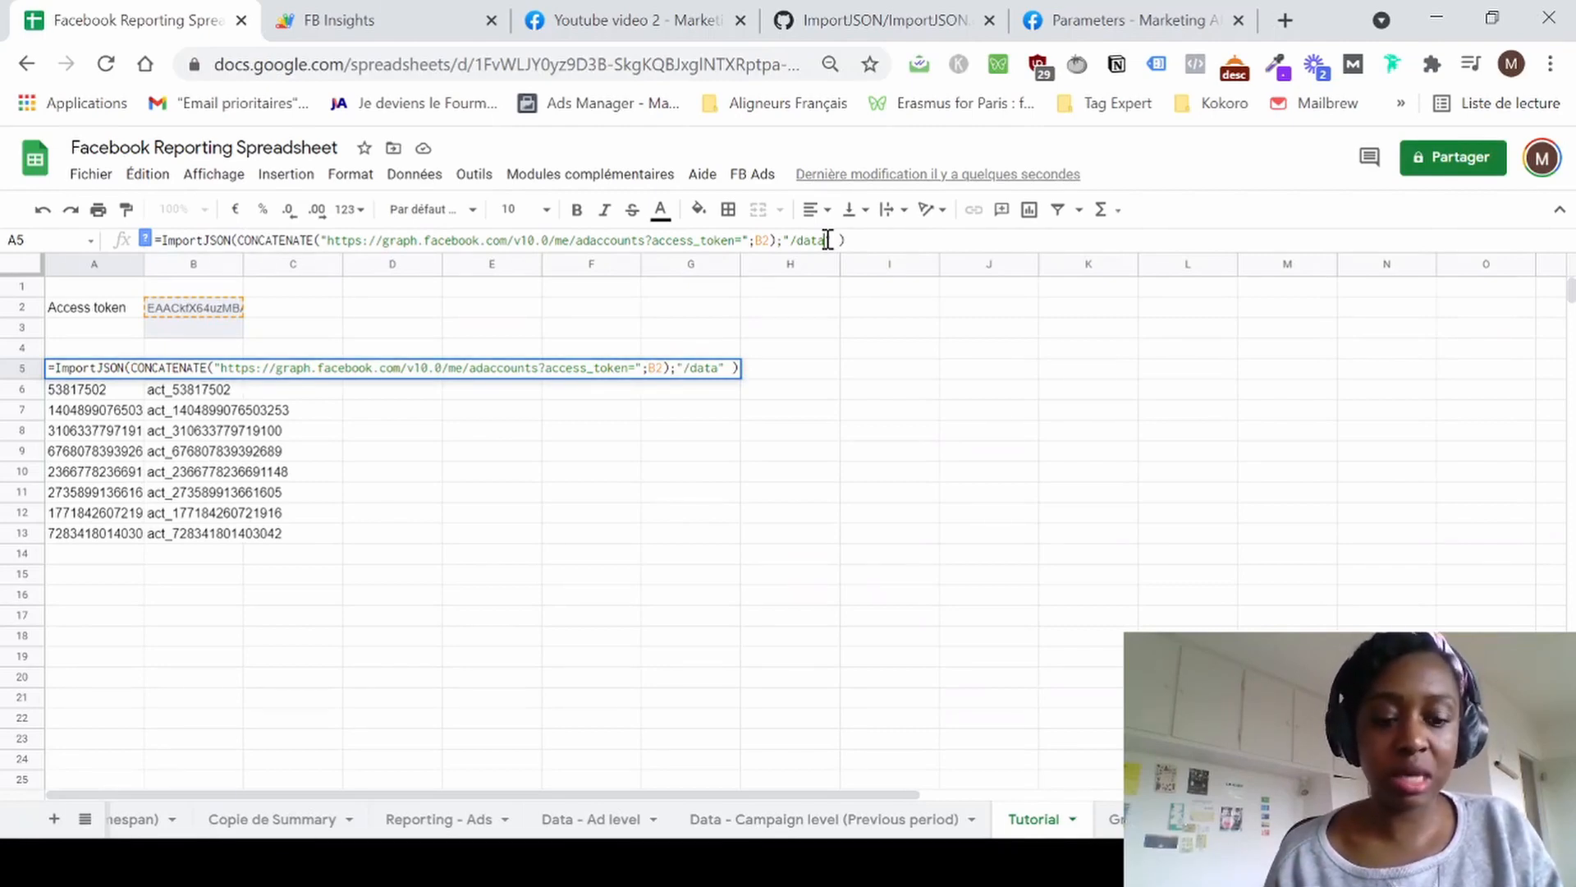
text(/id)
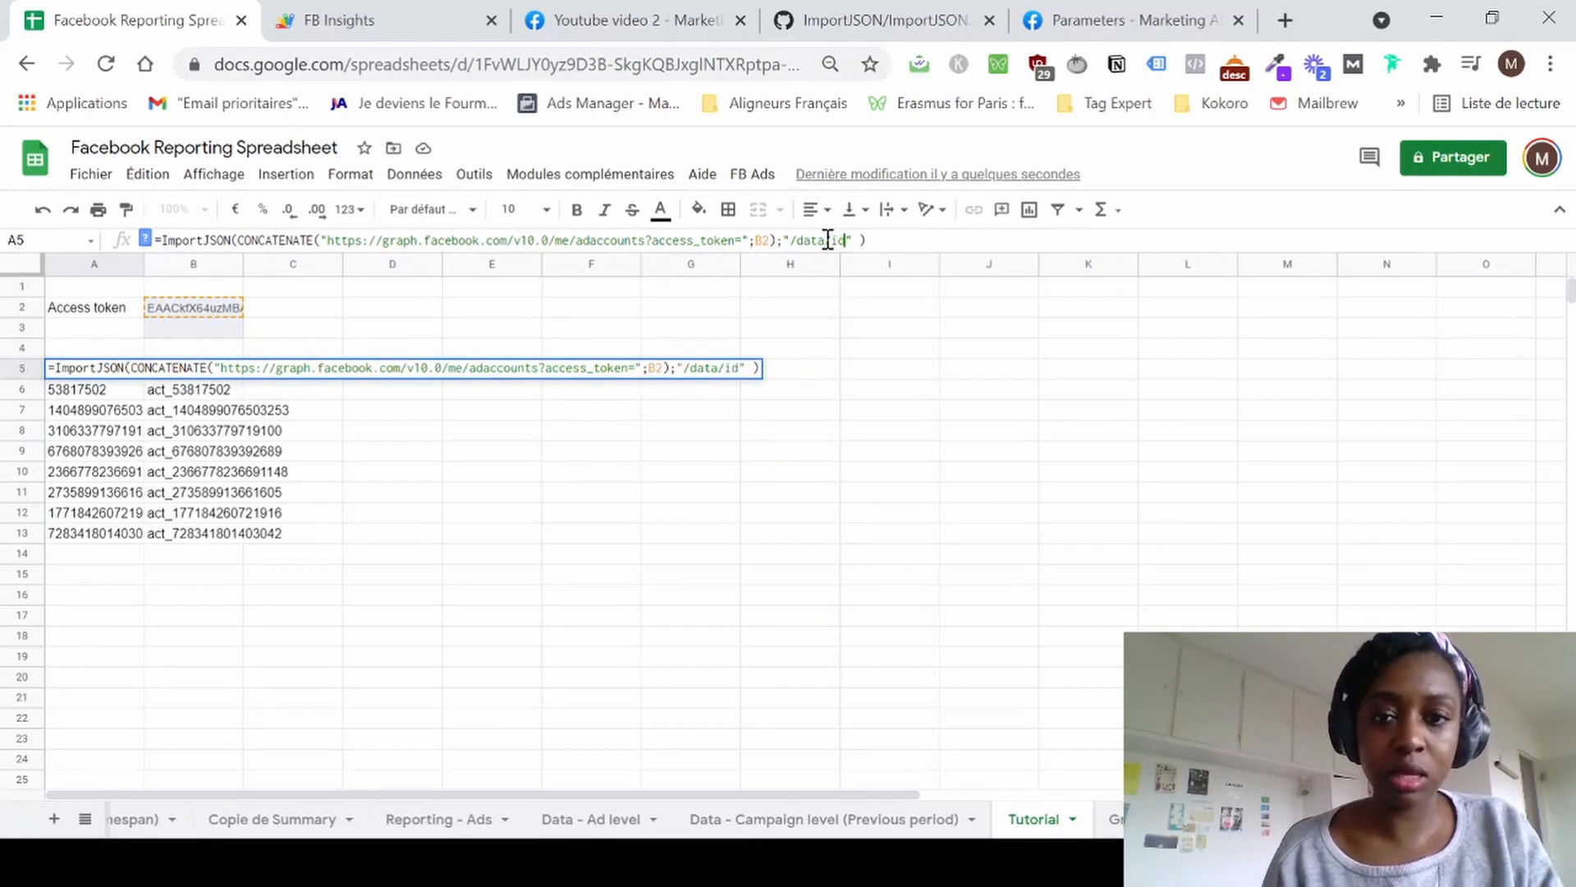
key(Return)
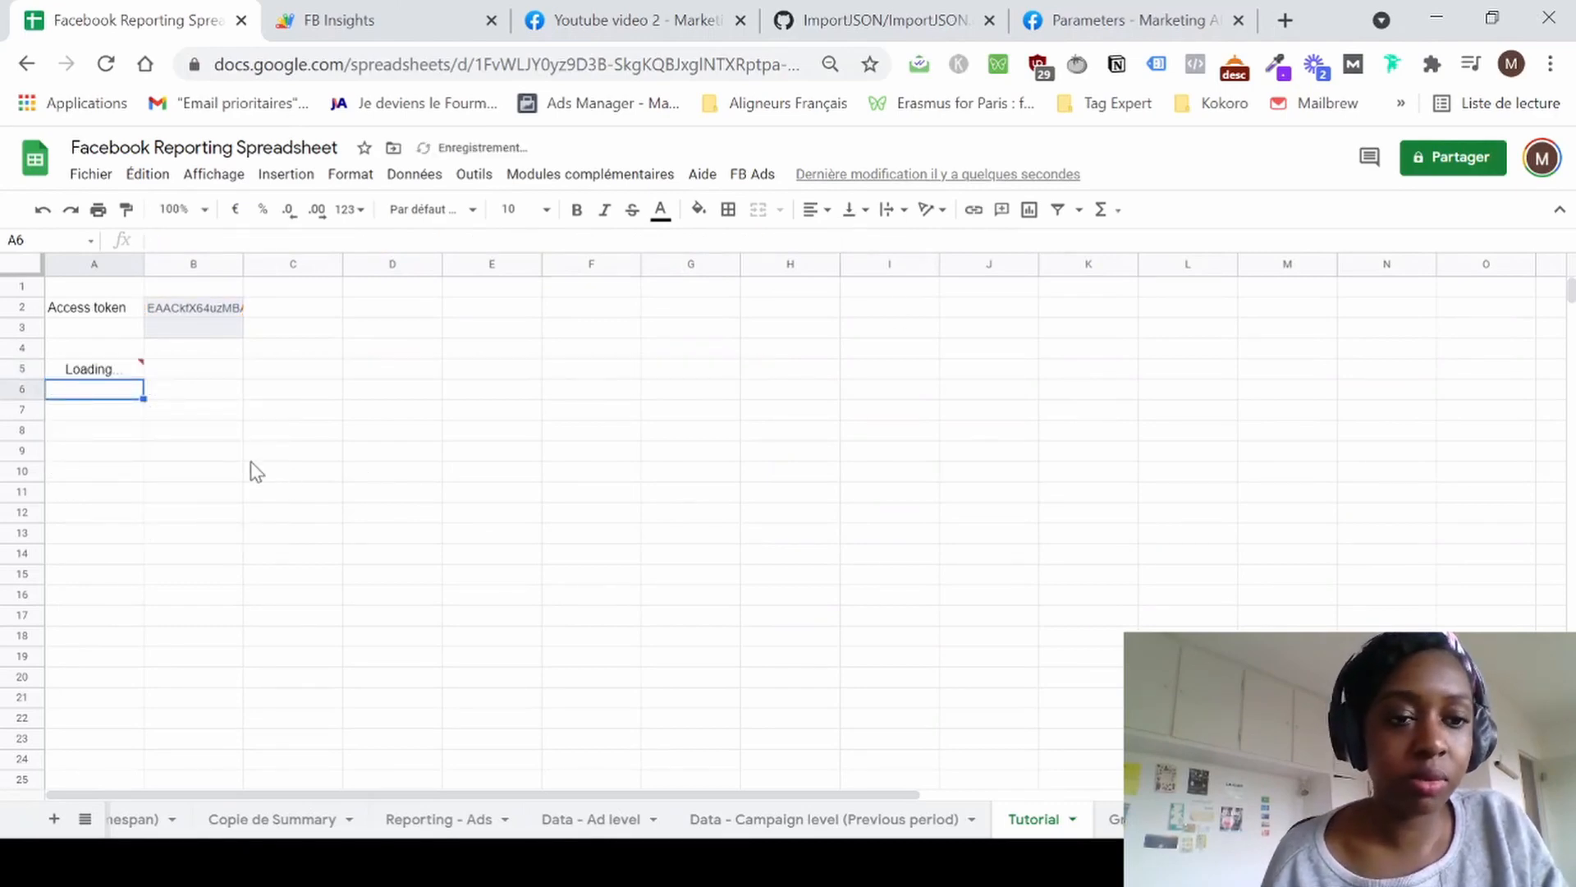
Add the "noHeaders" option as the last argument of the ImportJSON formula in A5.
click(90, 374)
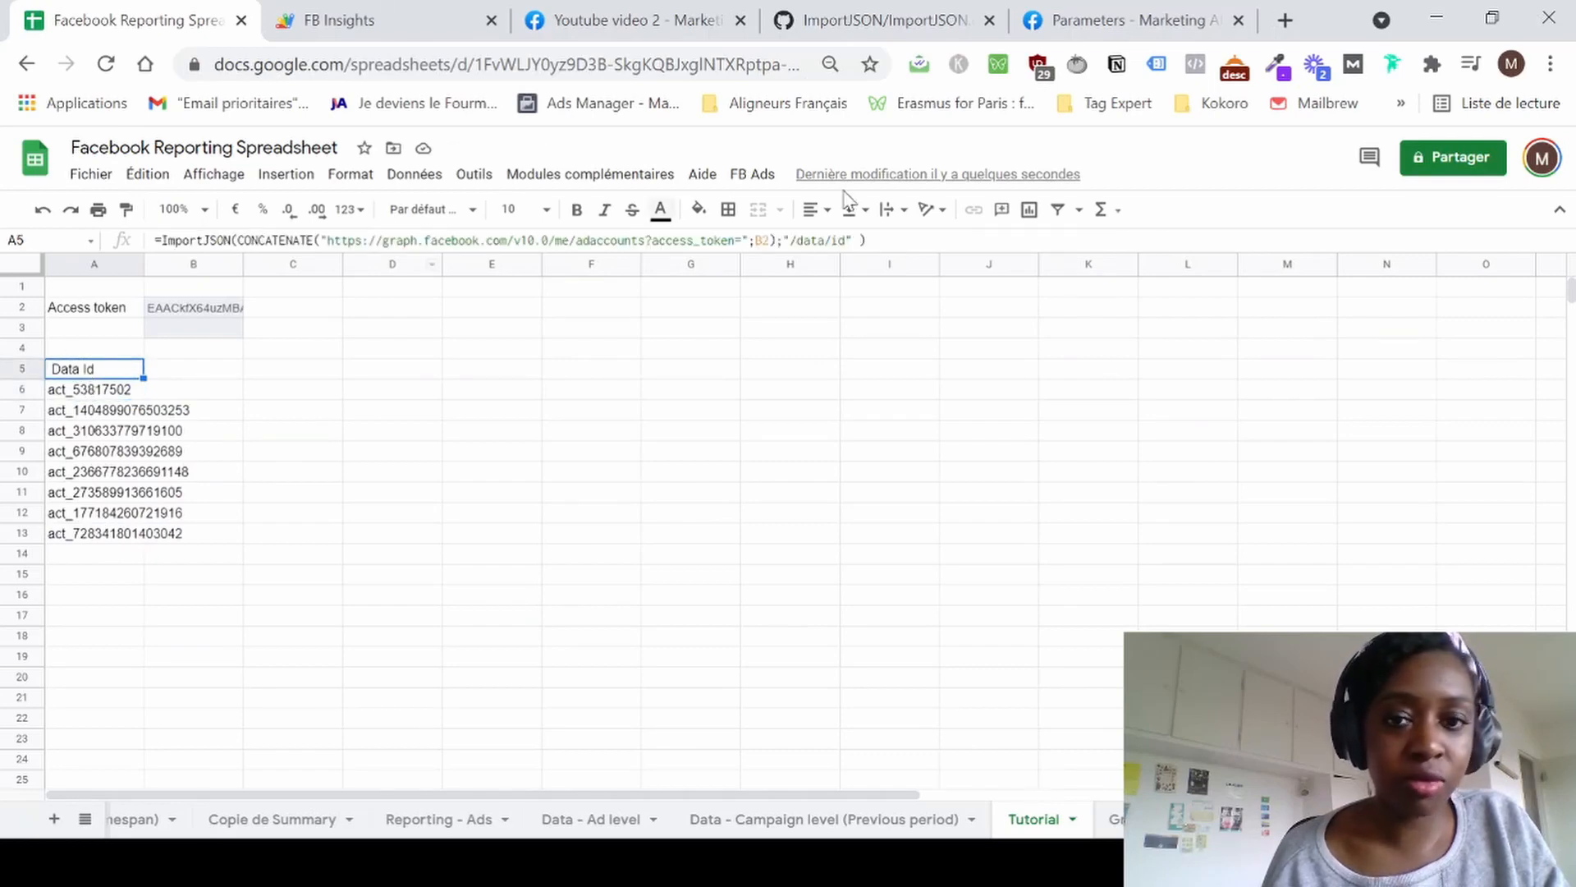
click(854, 240)
text(;)
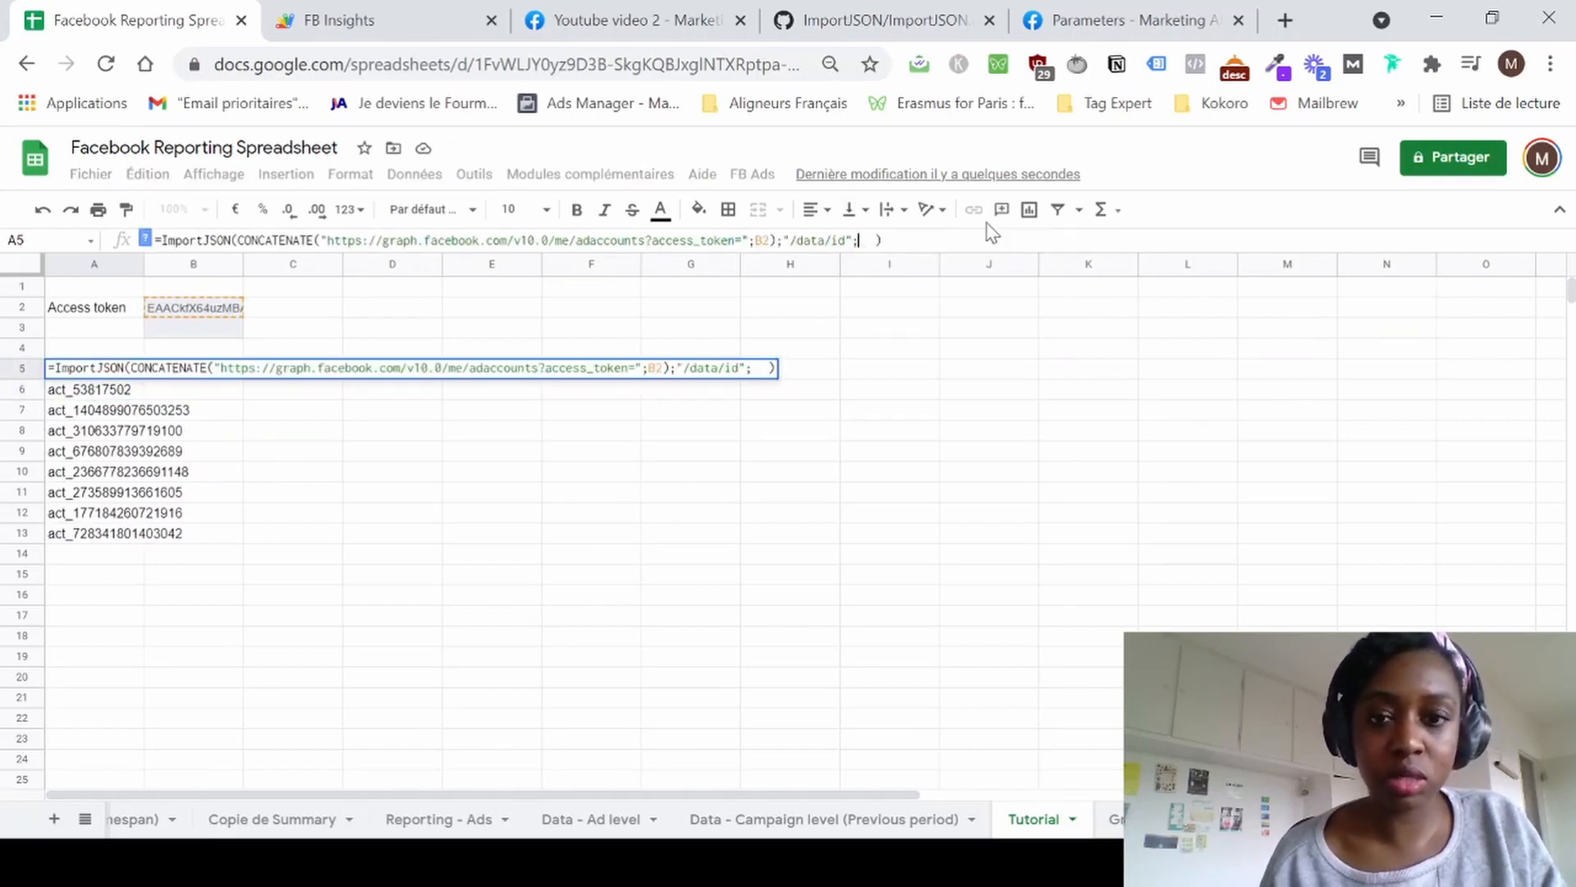
text("no)
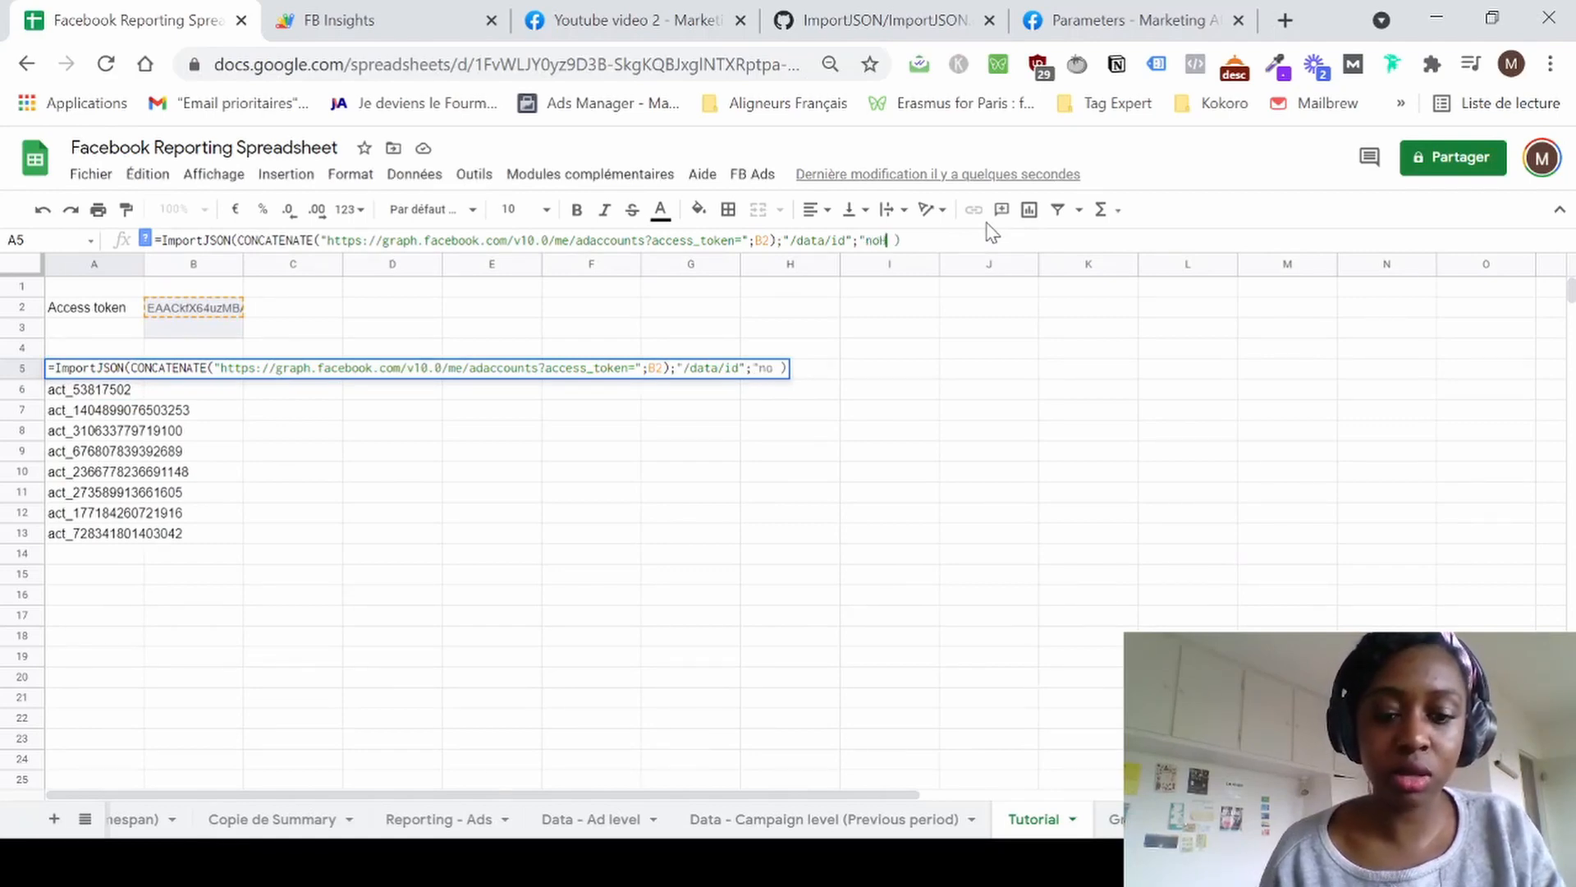
text(Headers)
key(Return)
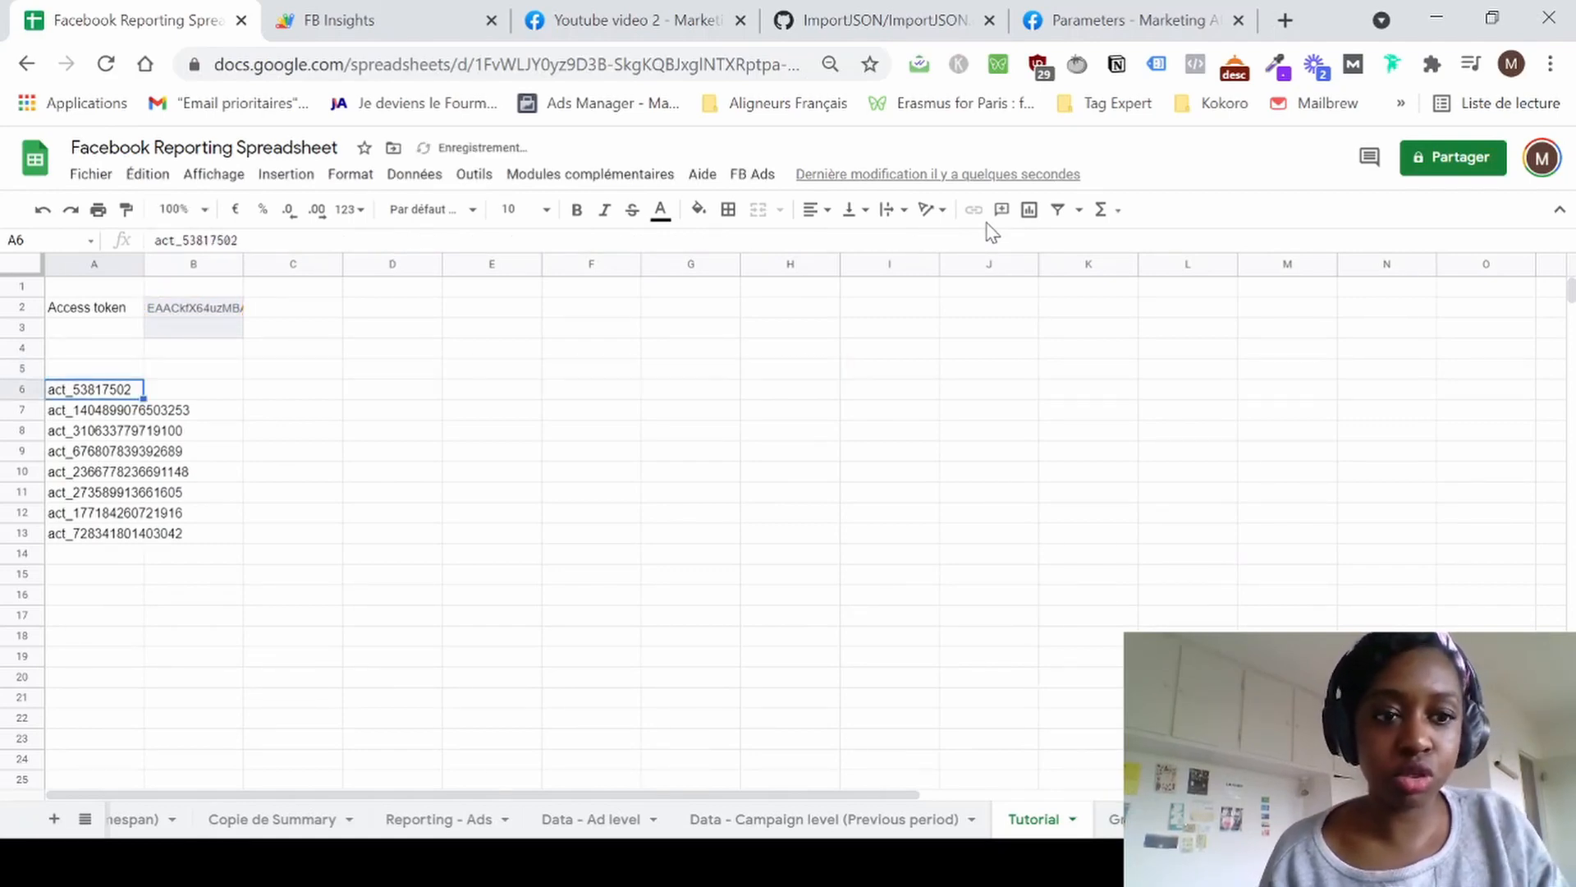
Select cell A5 and review its ImportJSON formula with the "/data/id" query and "noHeaders" option.
mouse_move(110, 373)
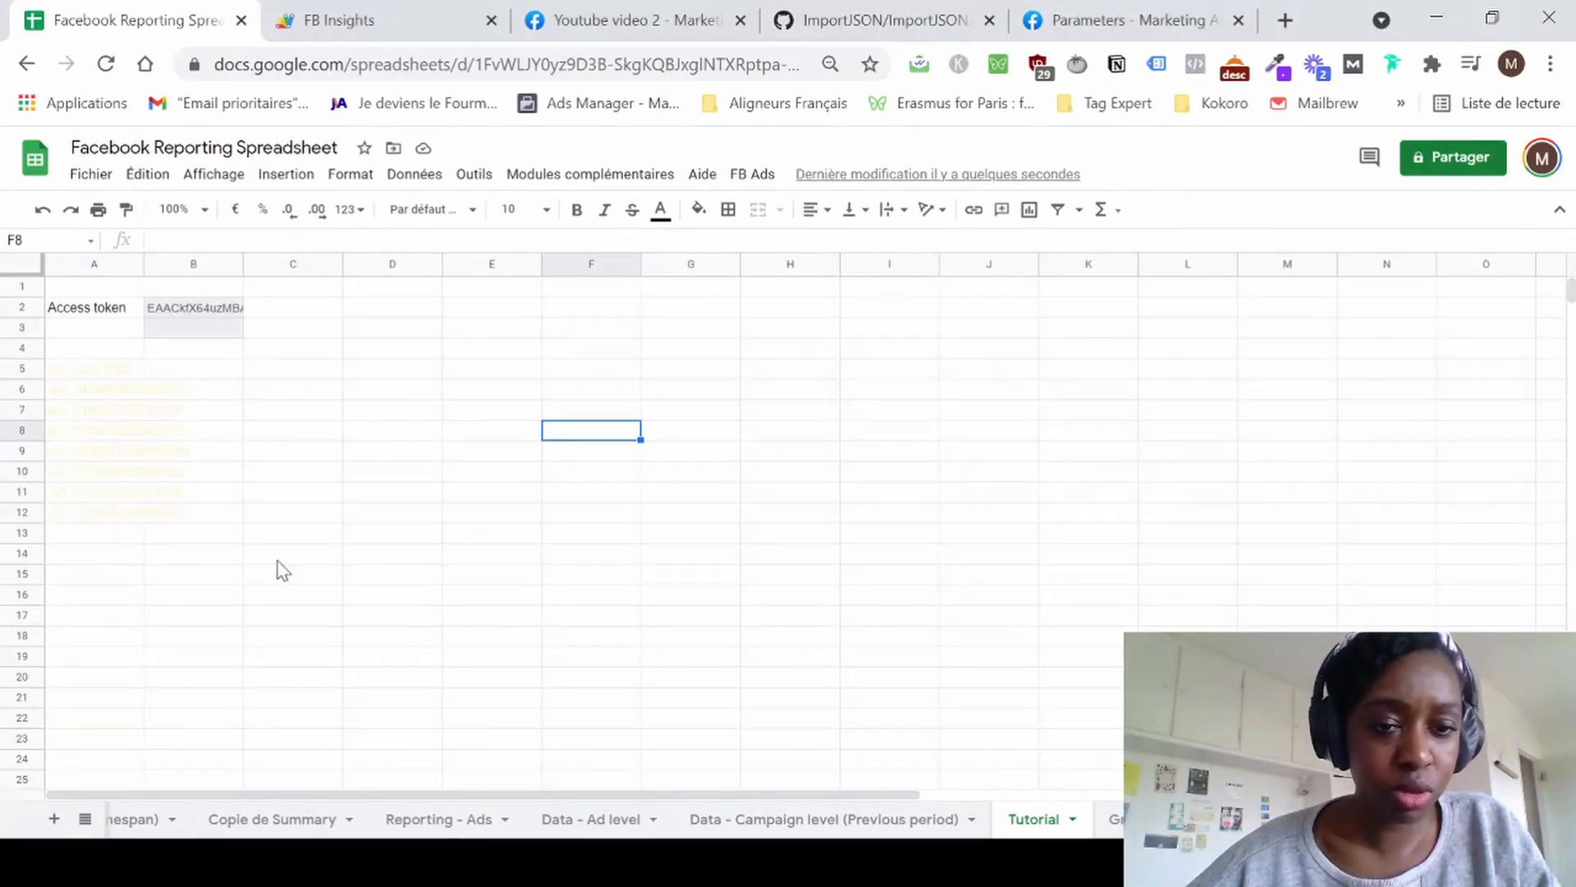
click(319, 403)
click(324, 373)
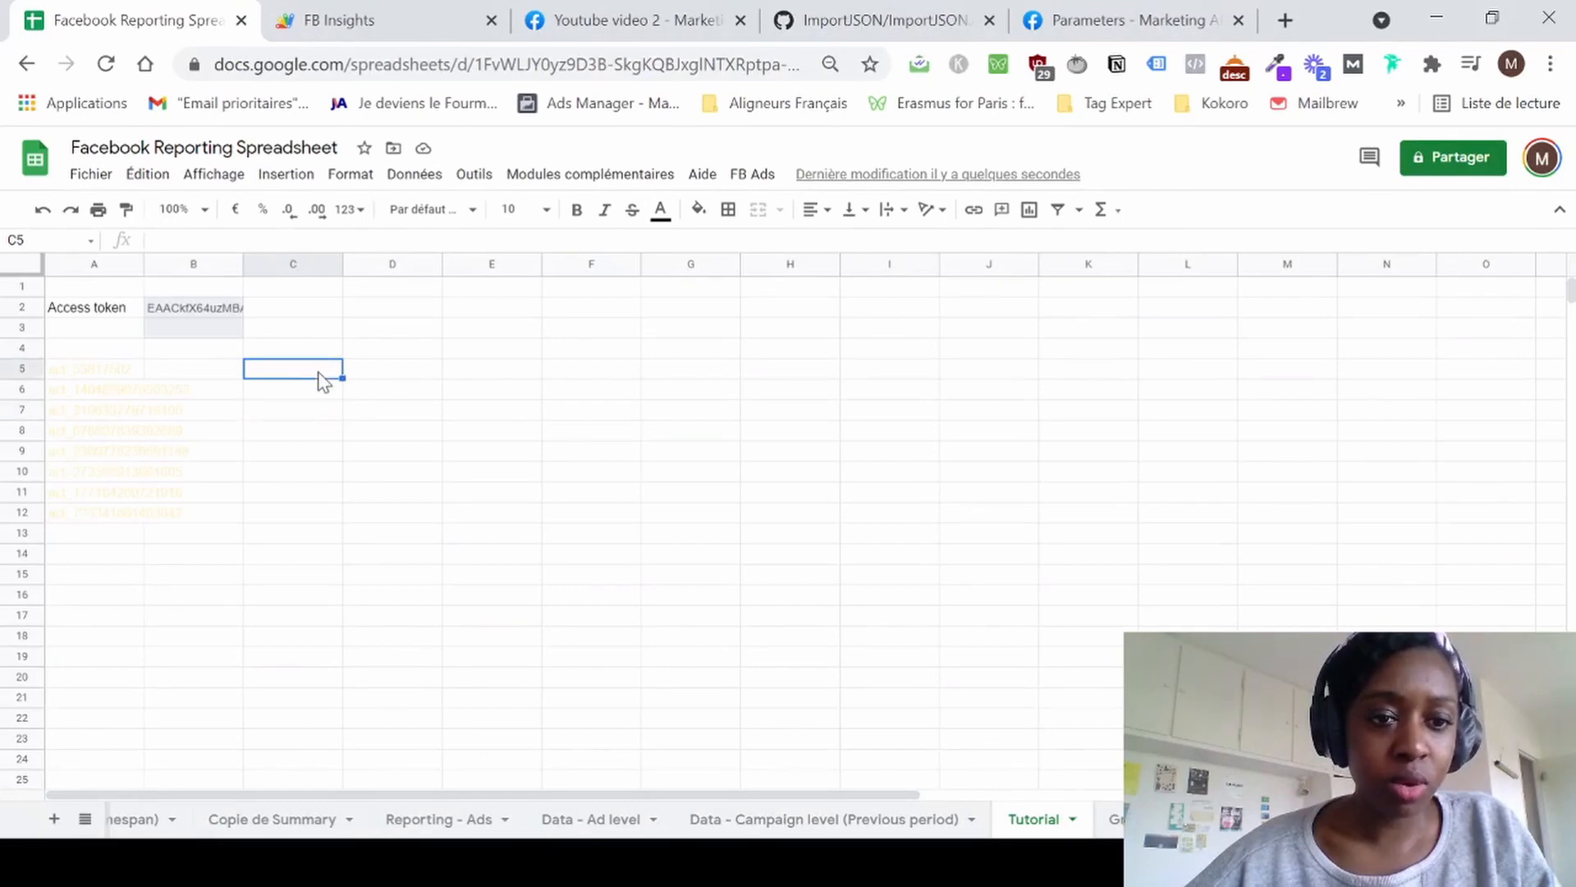
click(123, 374)
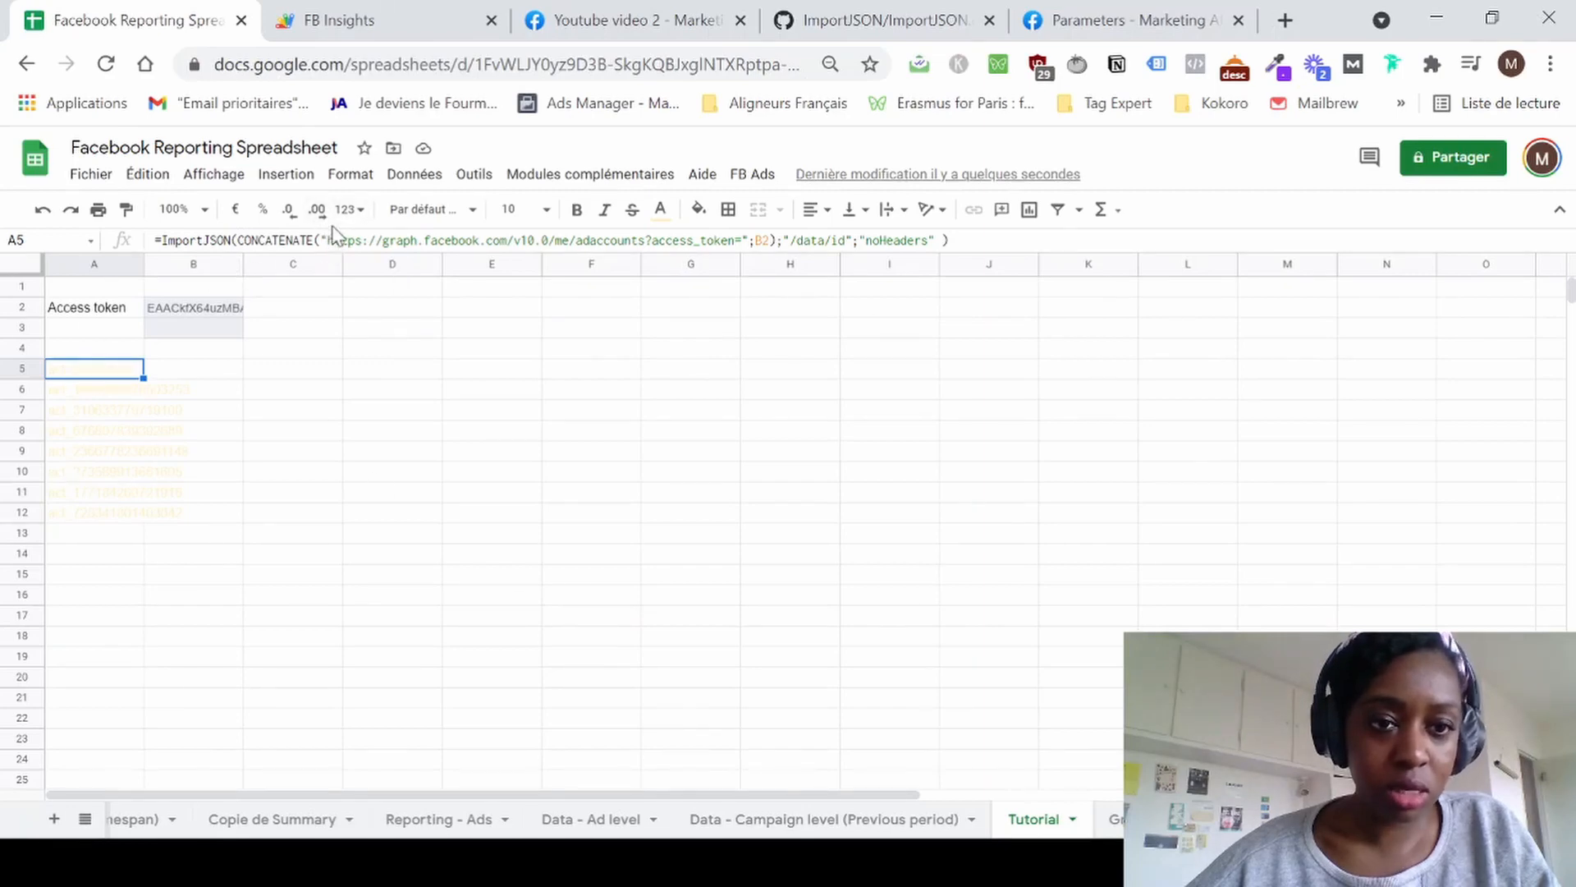
drag(353, 242, 551, 240)
key(ctrl+c)
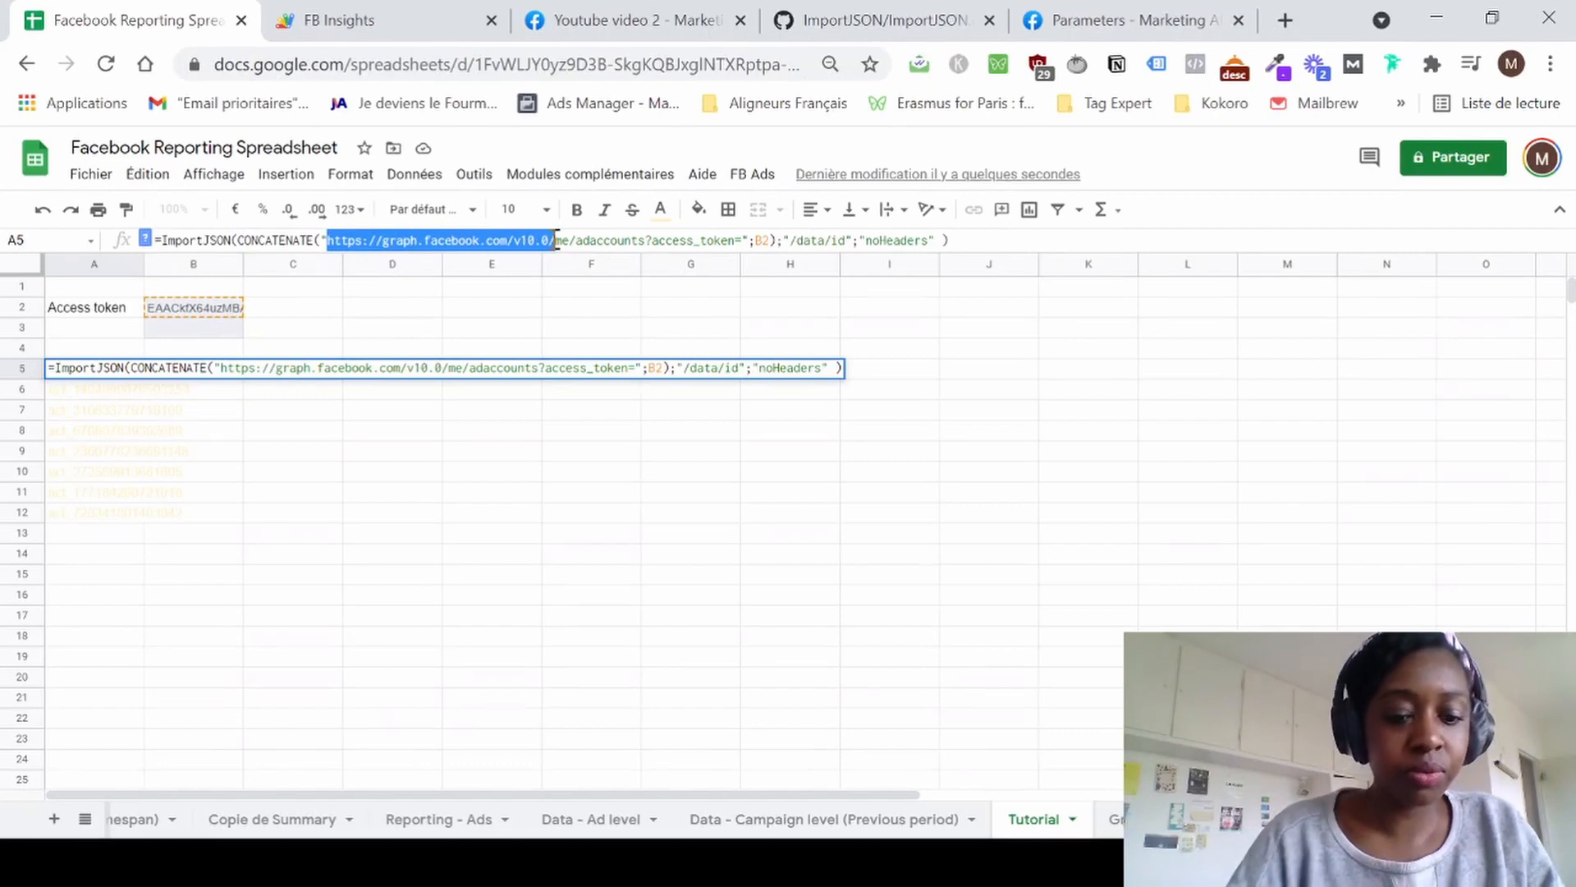
key(Escape)
click(503, 345)
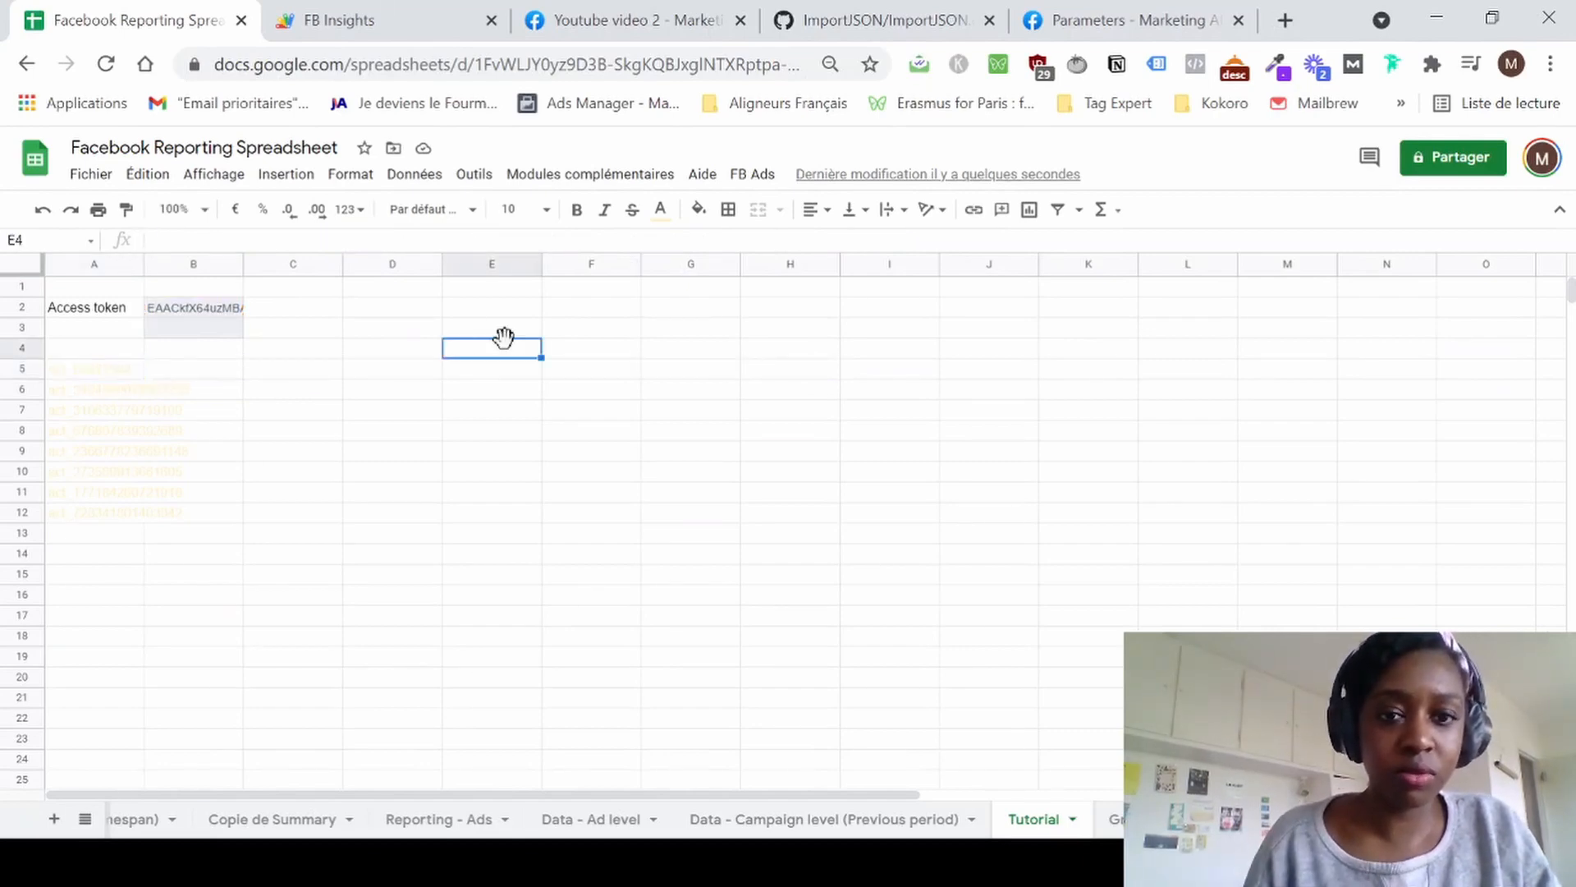
double_click(496, 346)
key(ctrl+v)
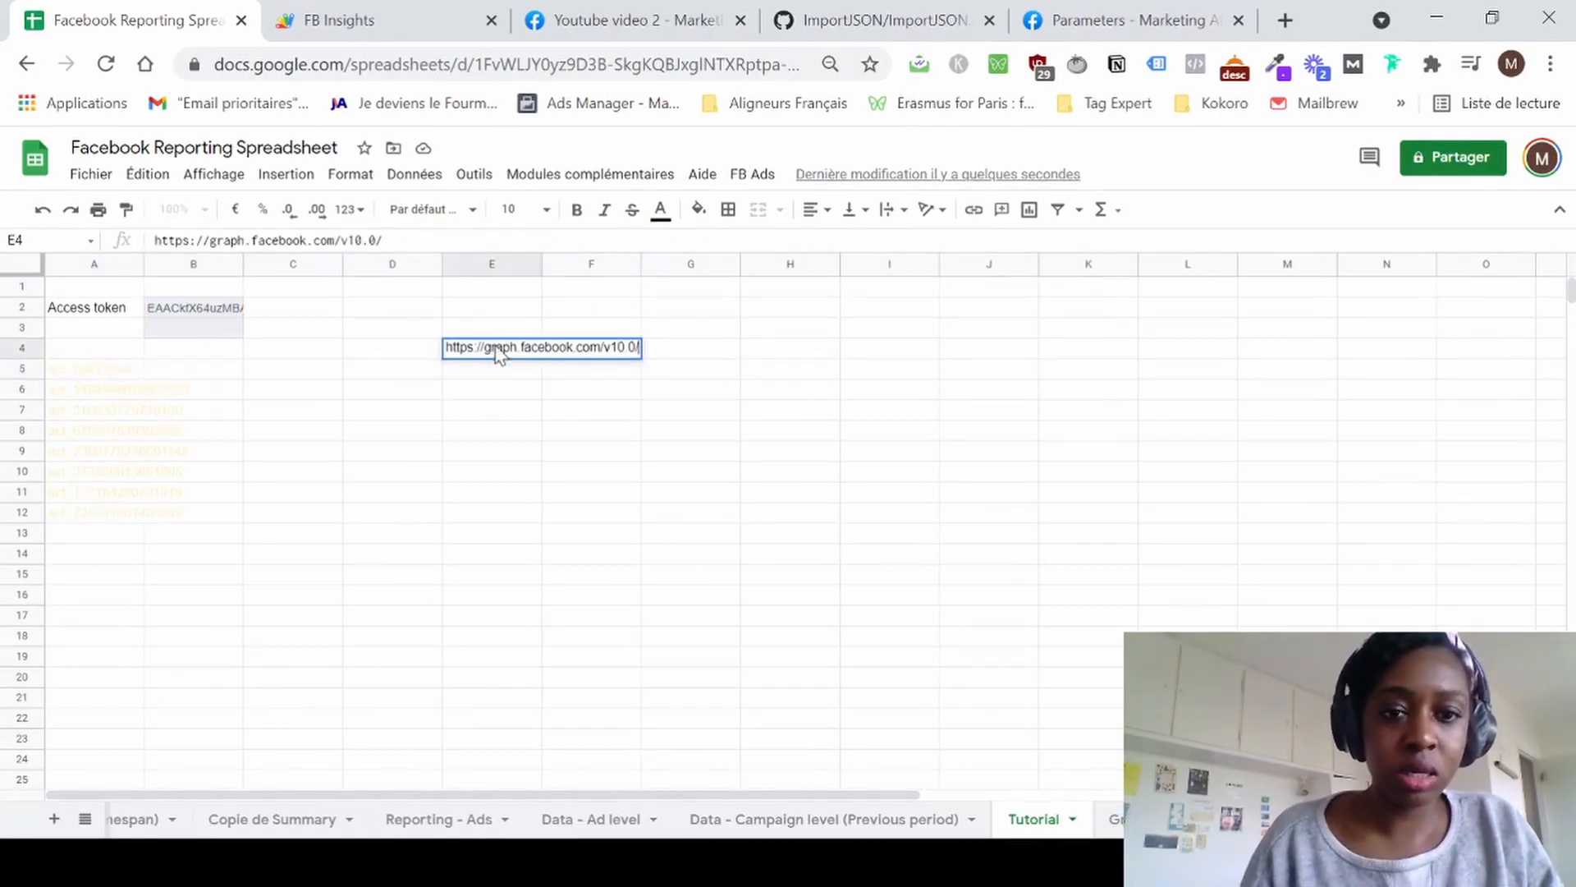
key(Return)
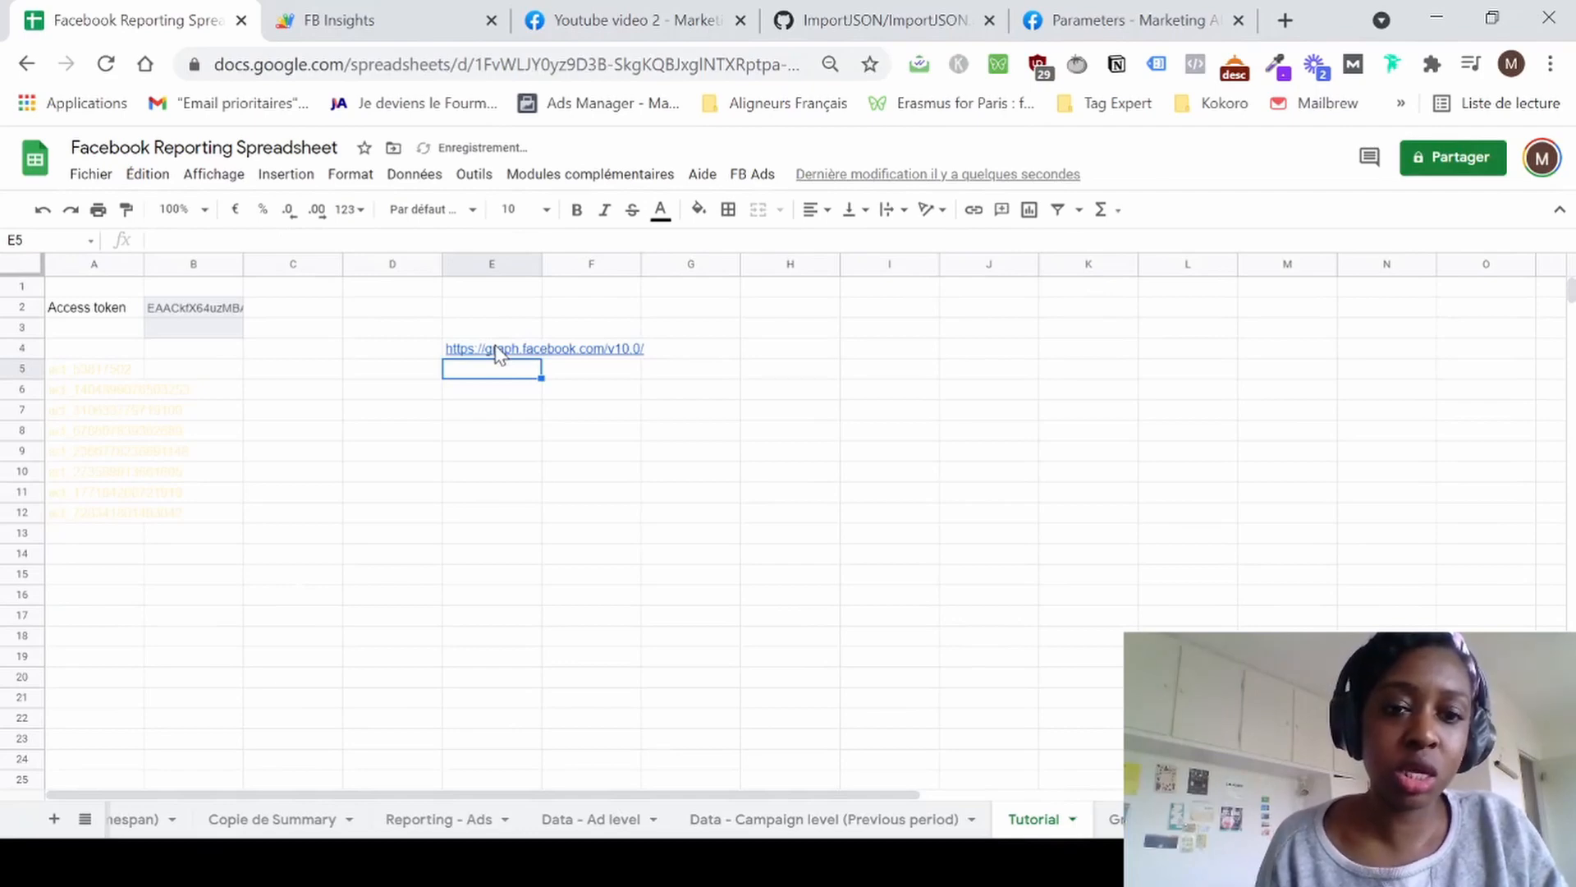
Turn E4 into a CONCATENATE formula joining the quoted base URL with the ad account ID in A5.
click(497, 353)
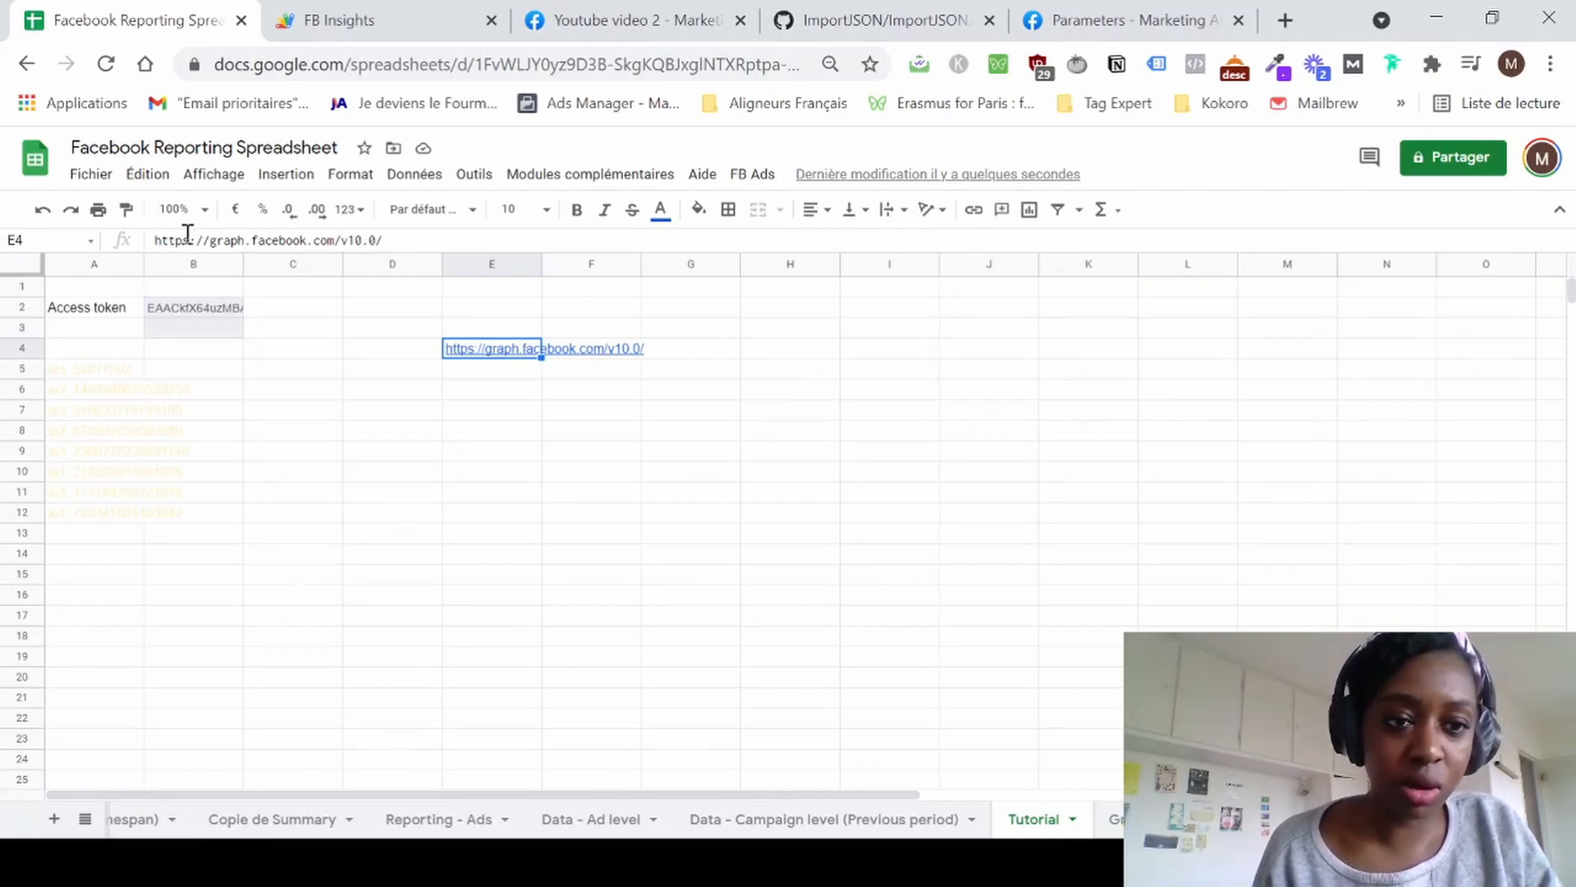
click(156, 239)
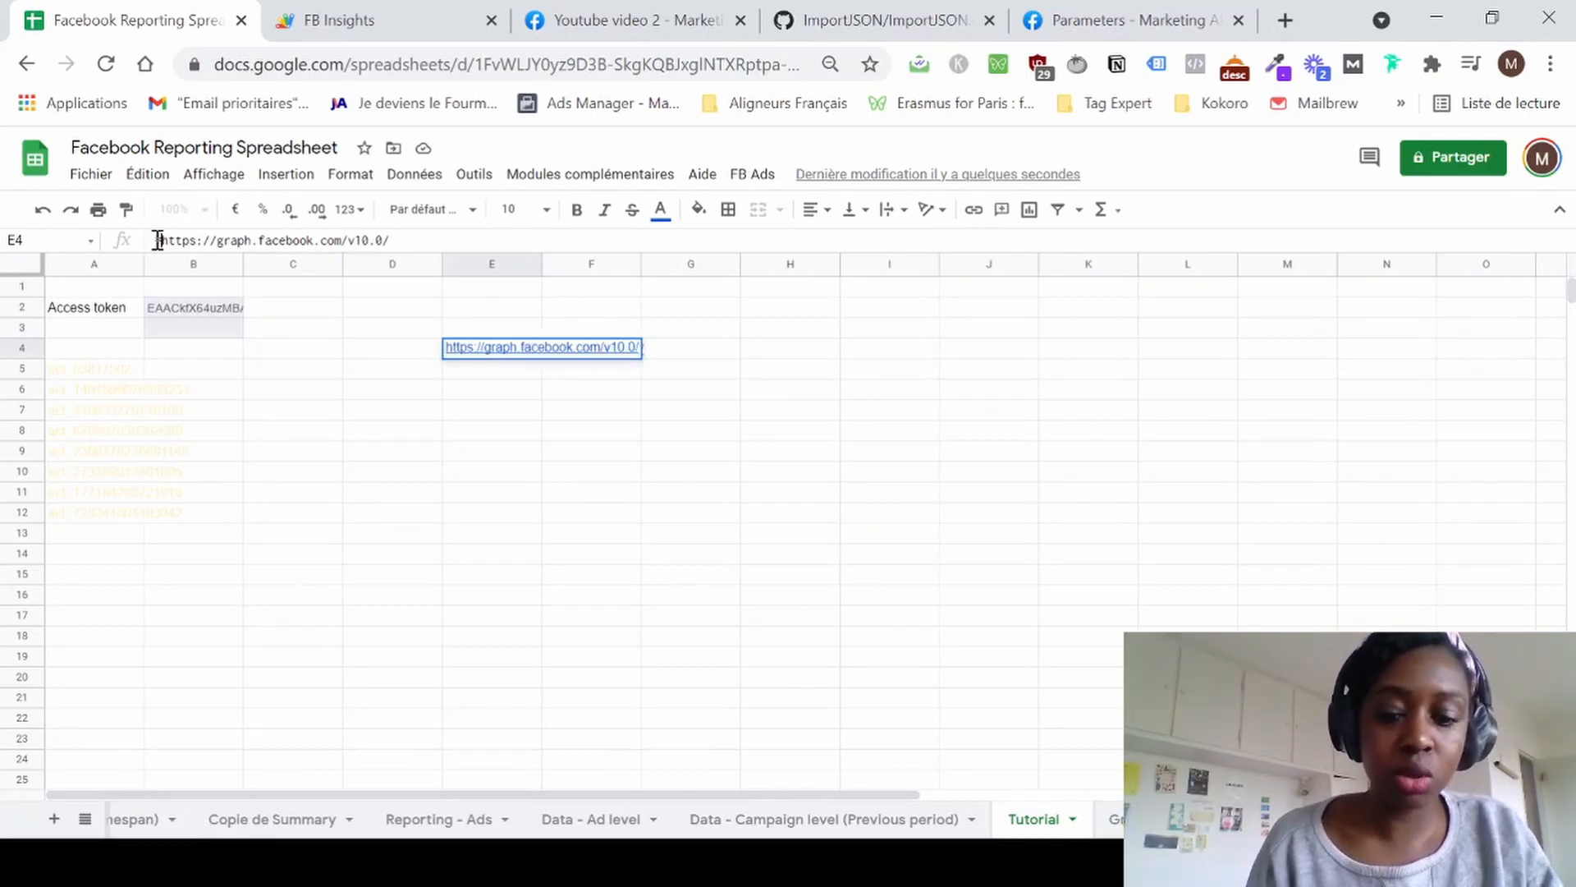
text(=concate)
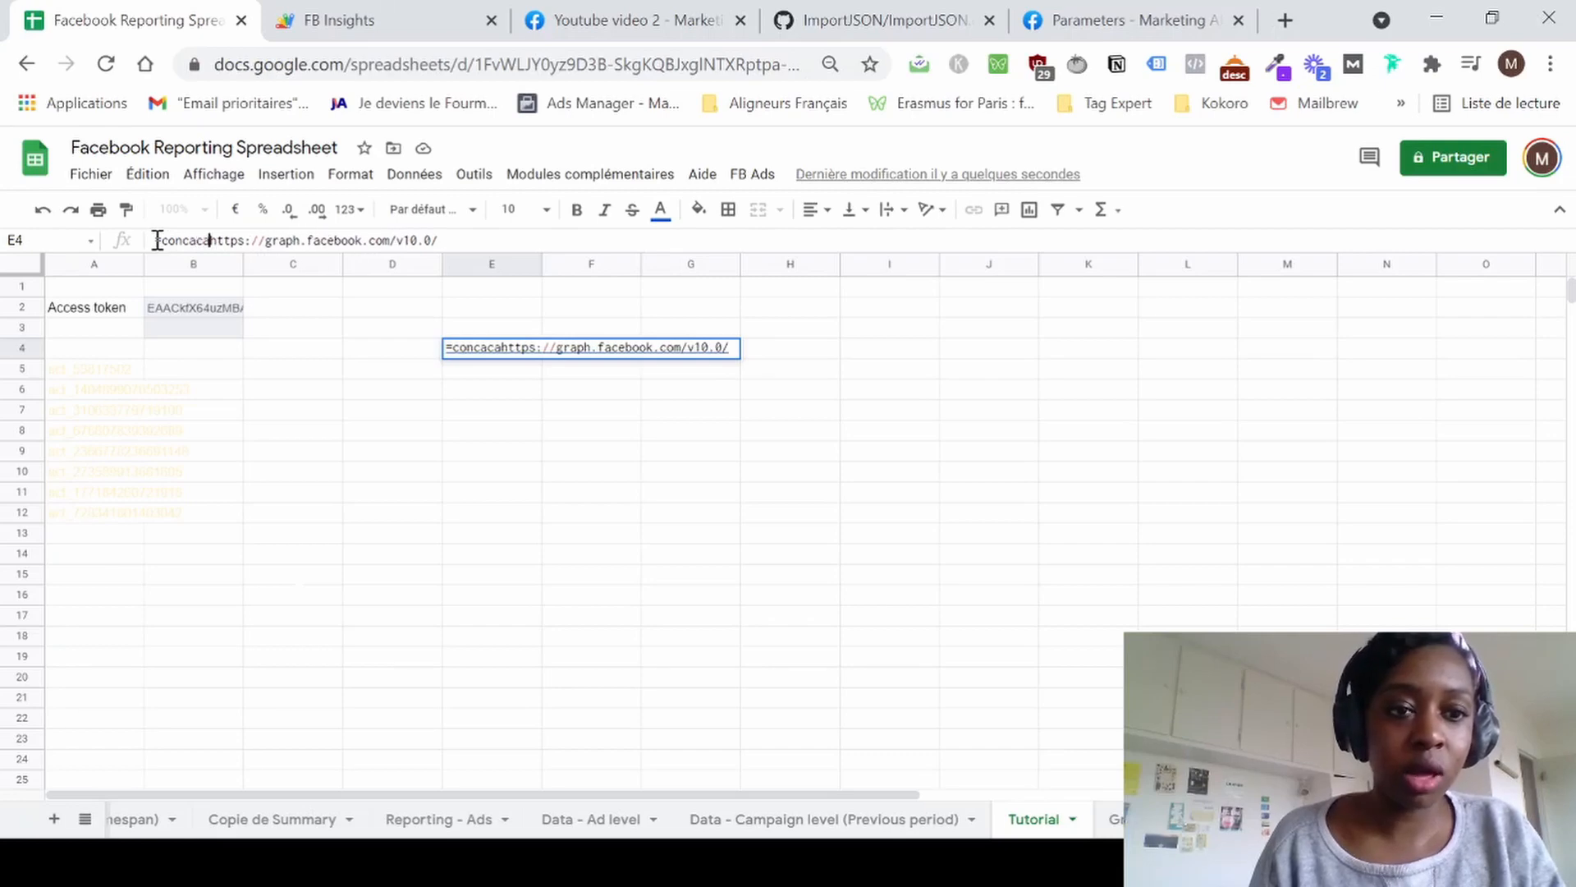
text(nate()
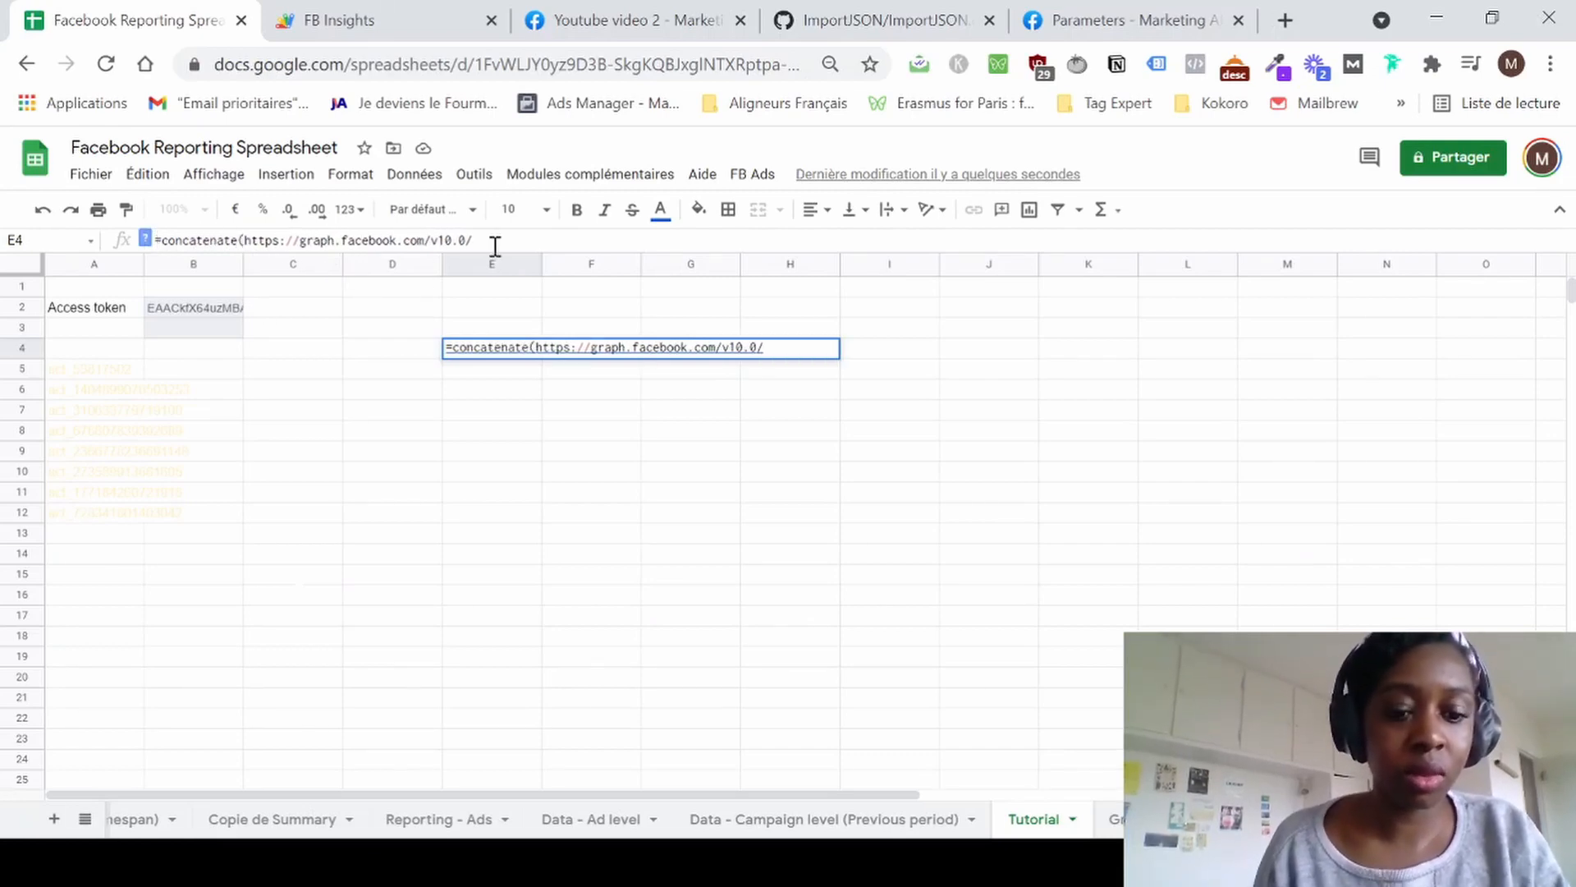
text(3)
text(")
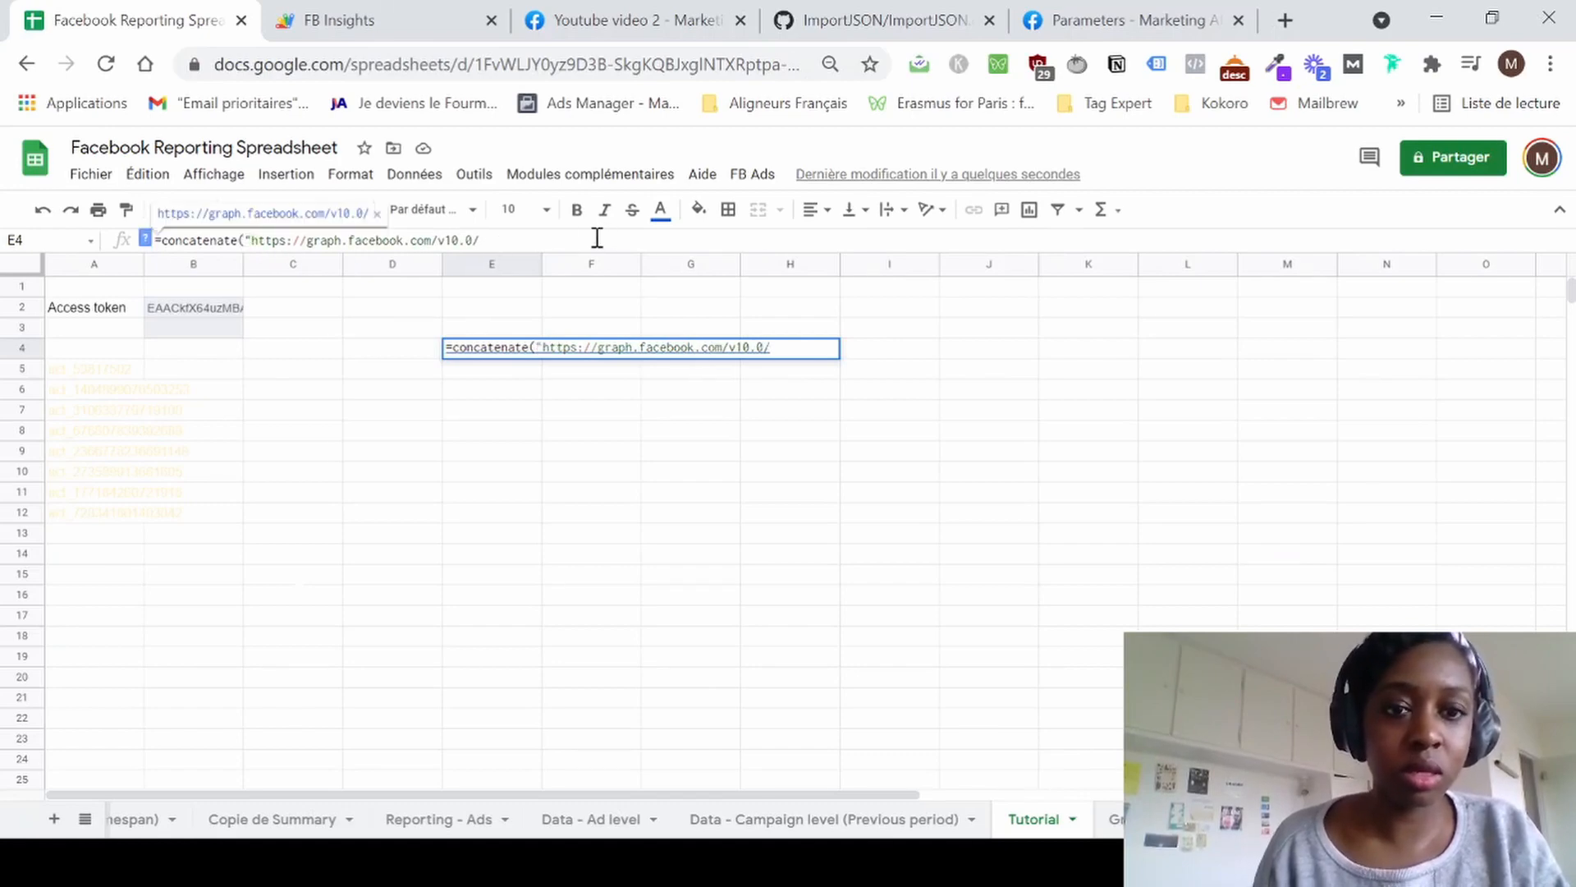
text(;)
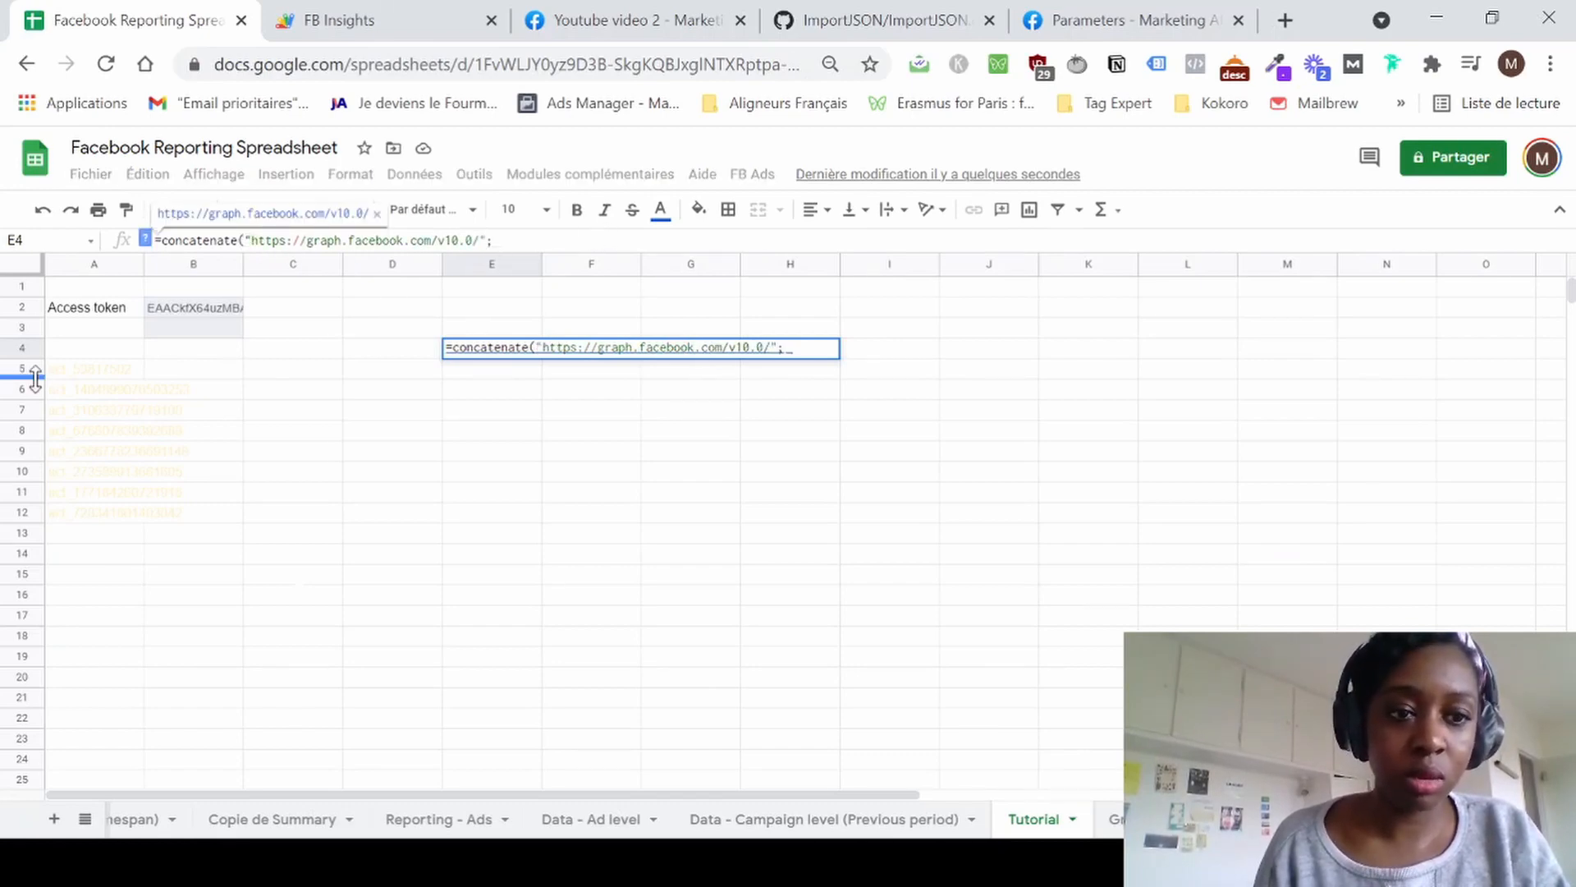
click(70, 380)
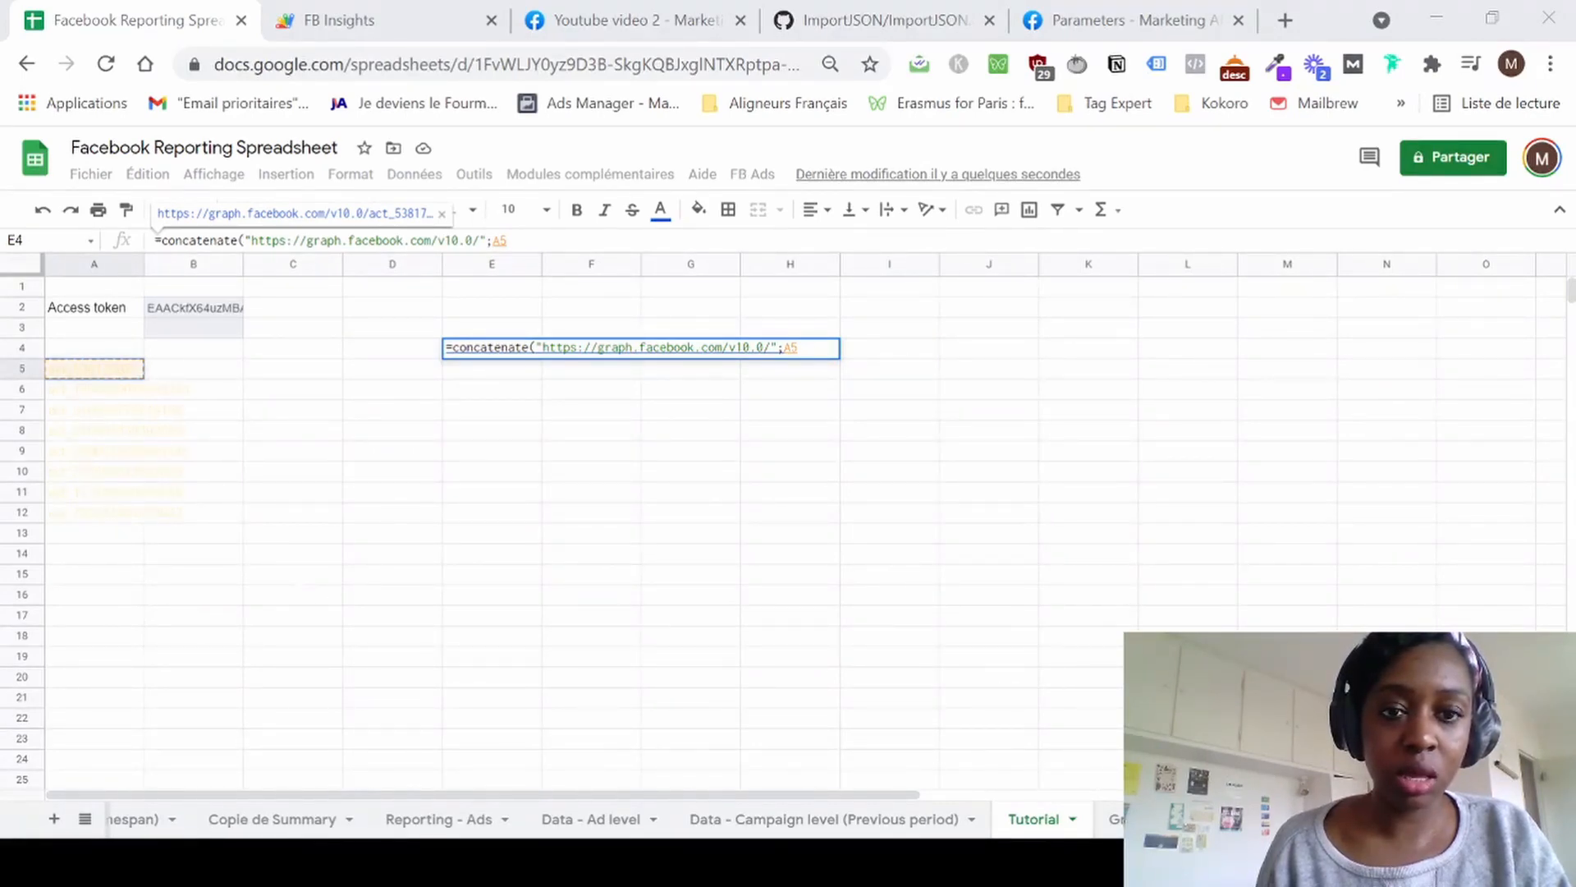
click(797, 348)
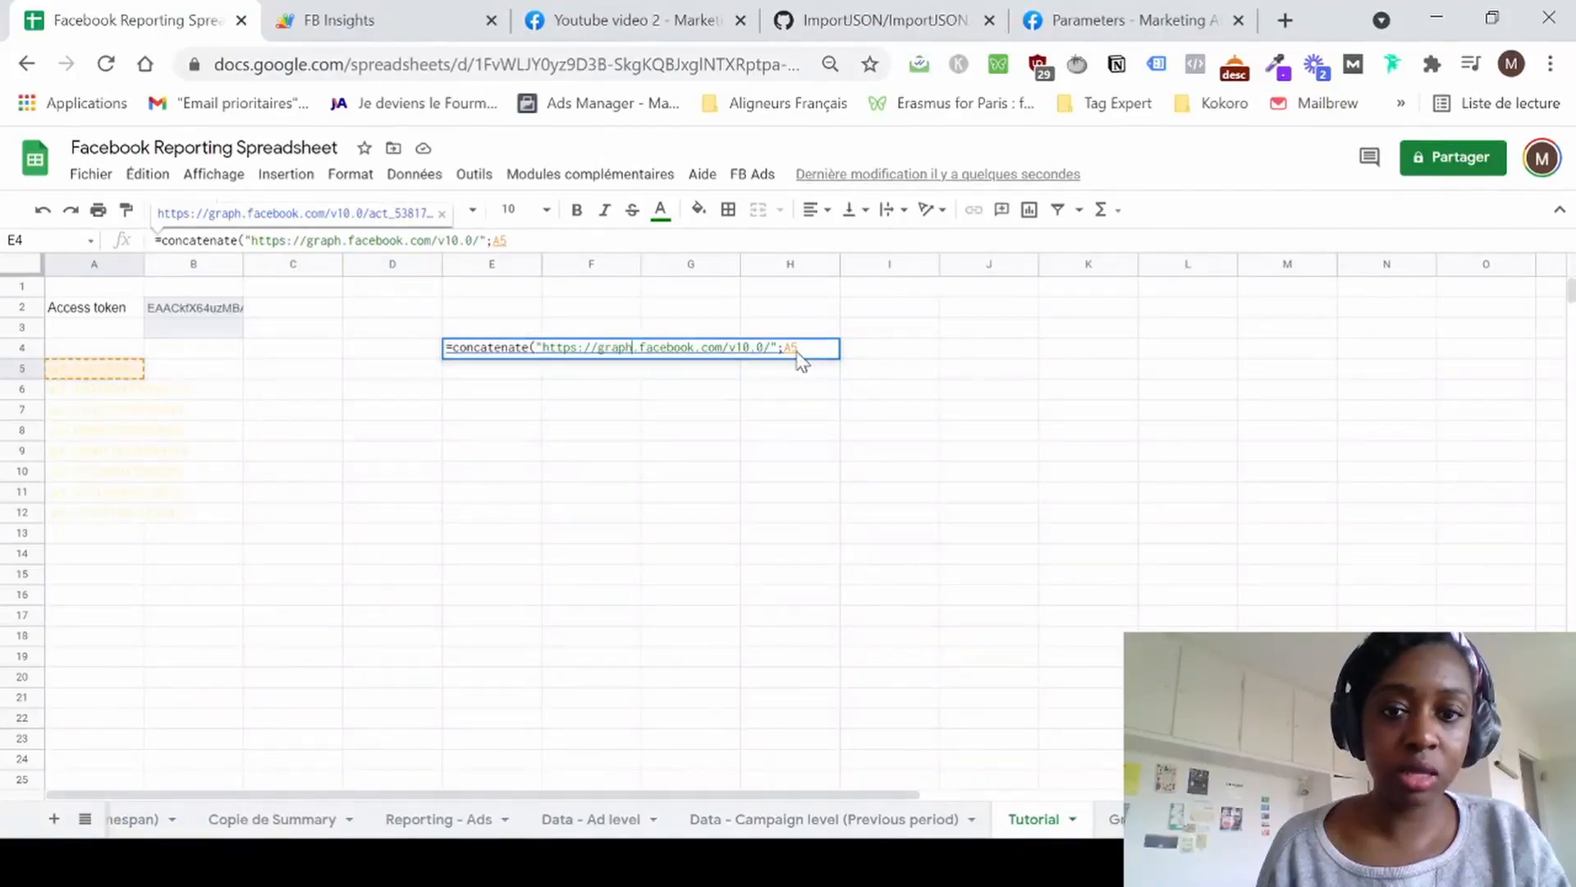
click(799, 353)
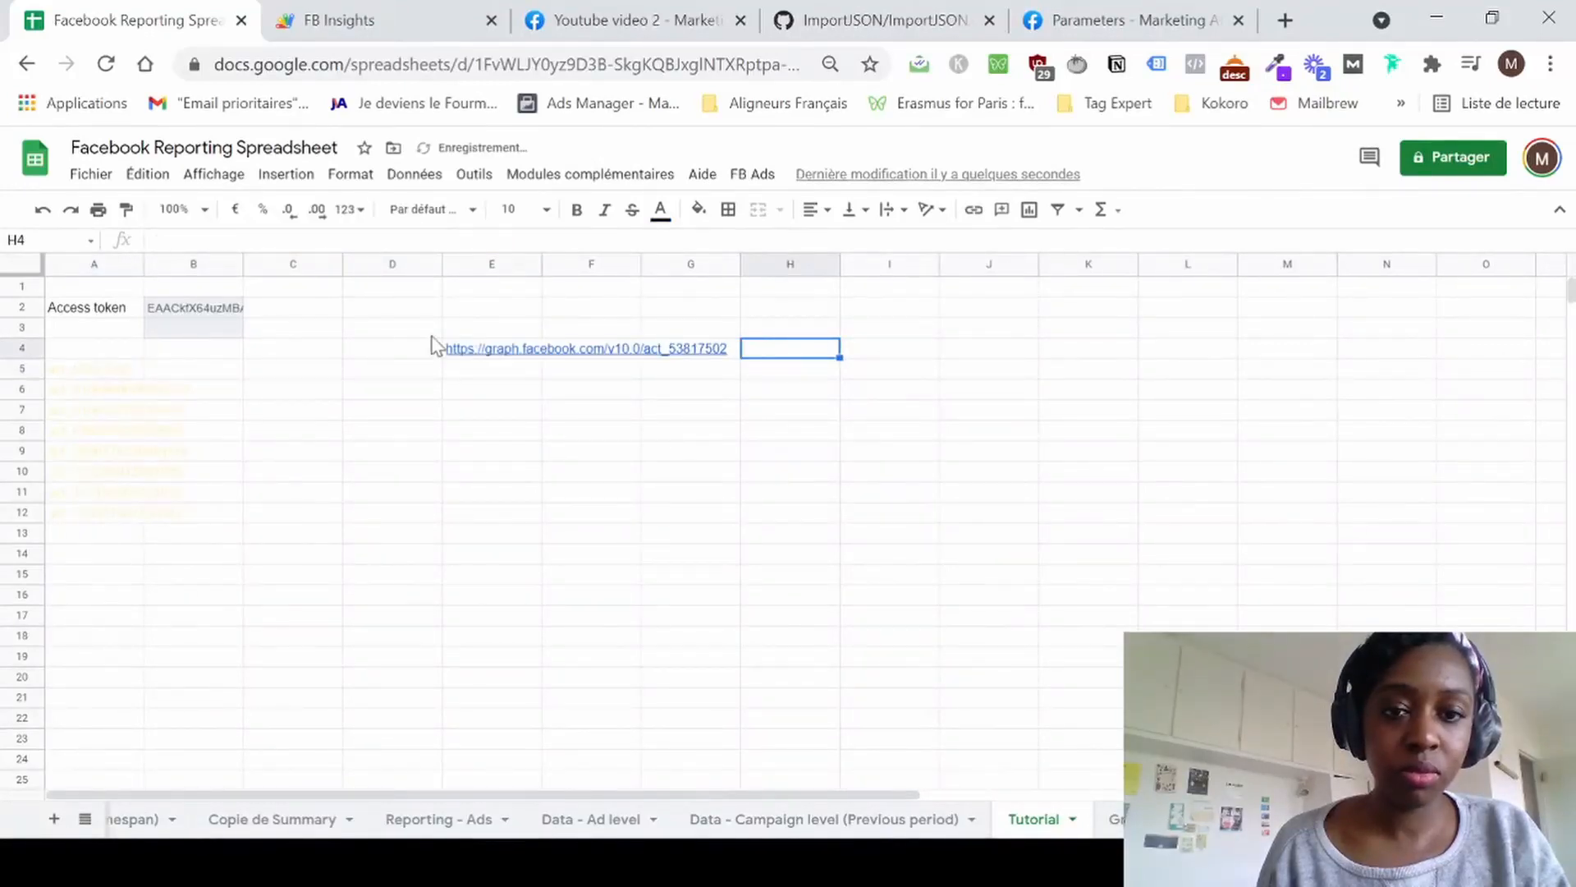
Append the text "?fields=name" after A5 in the E4 CONCATENATE formula.
click(510, 352)
click(511, 239)
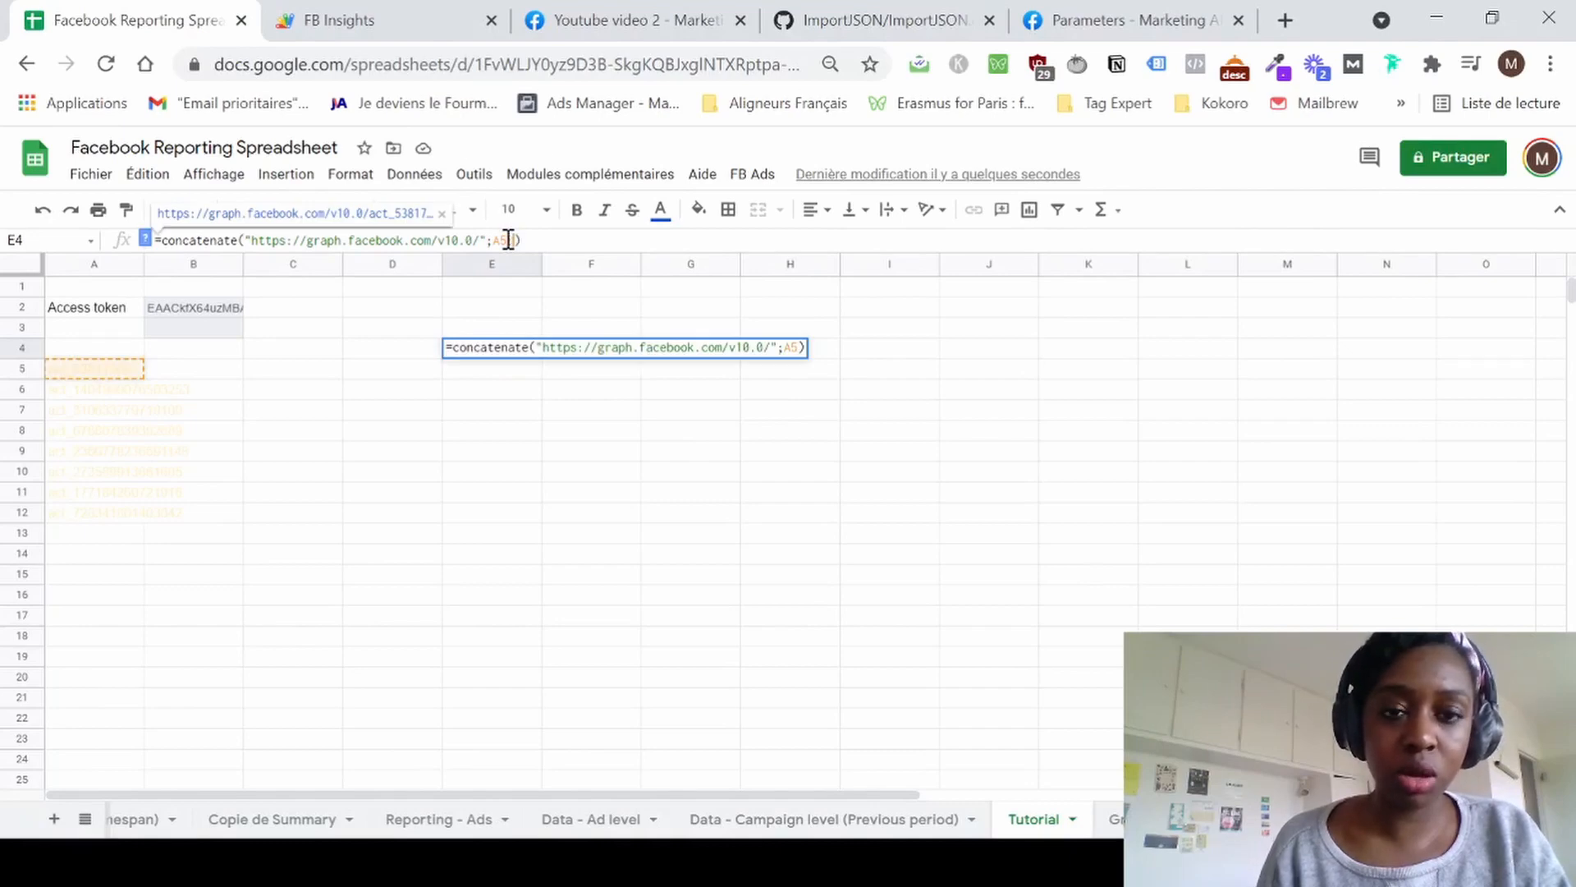
text(;"?")
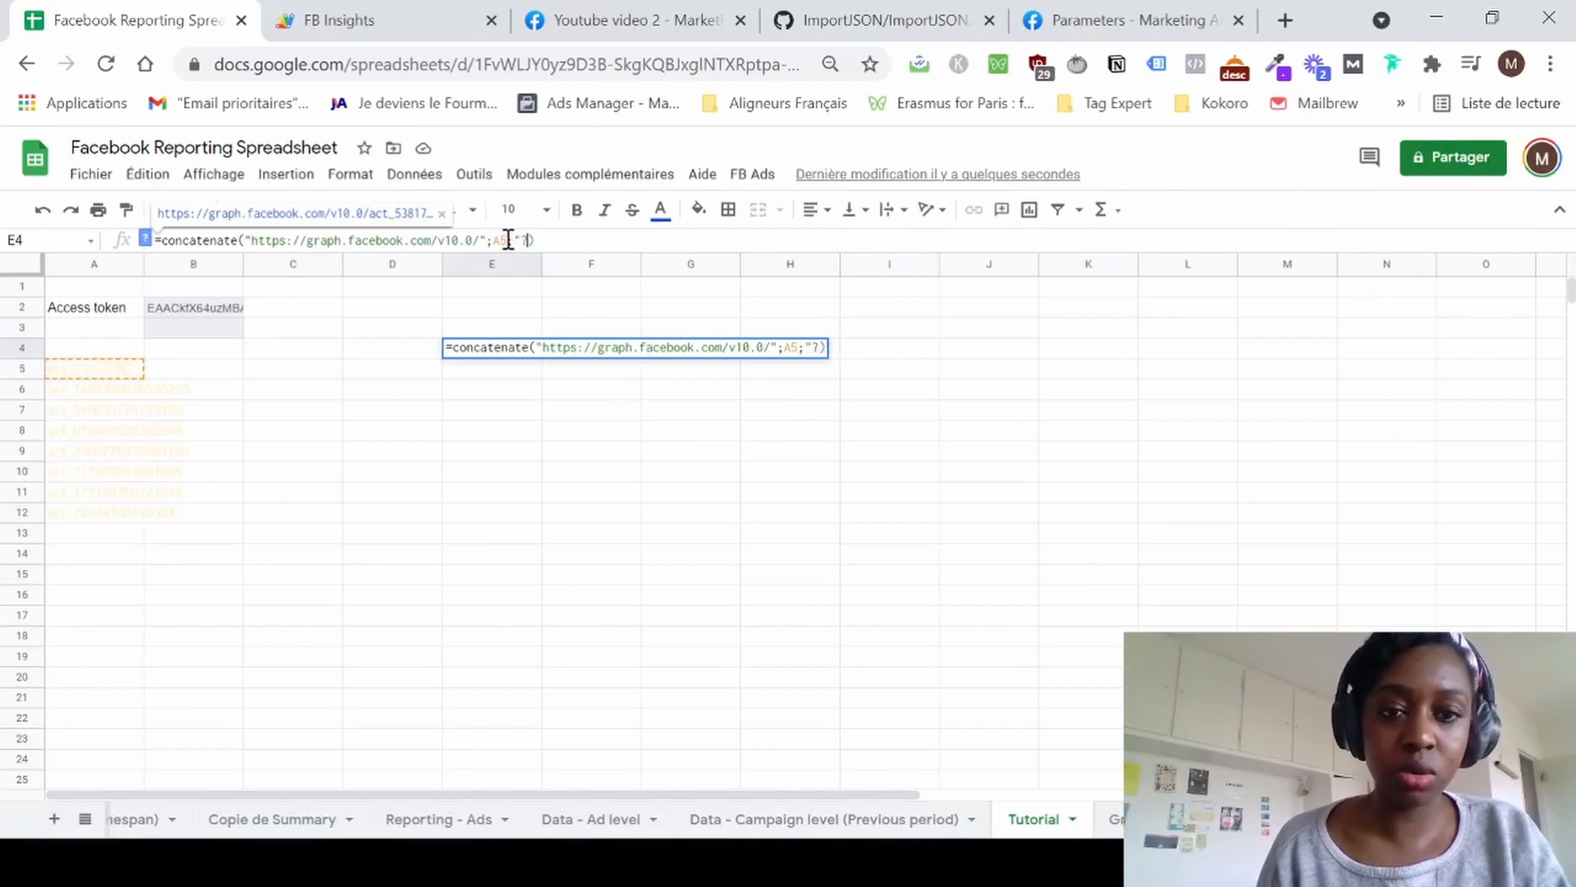
text(fields)
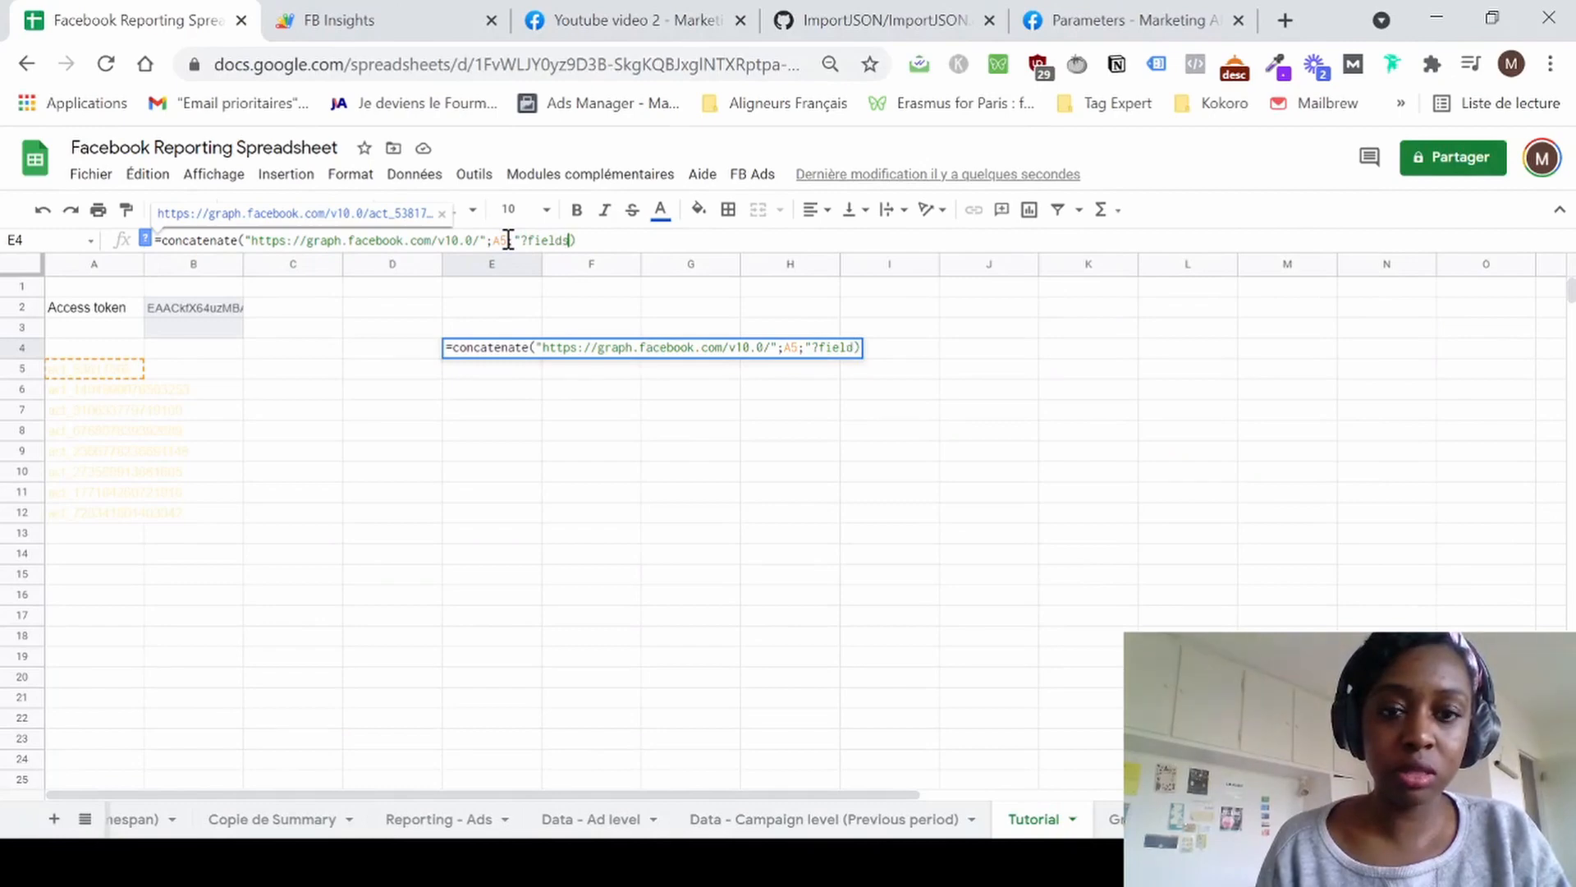
text(=name)
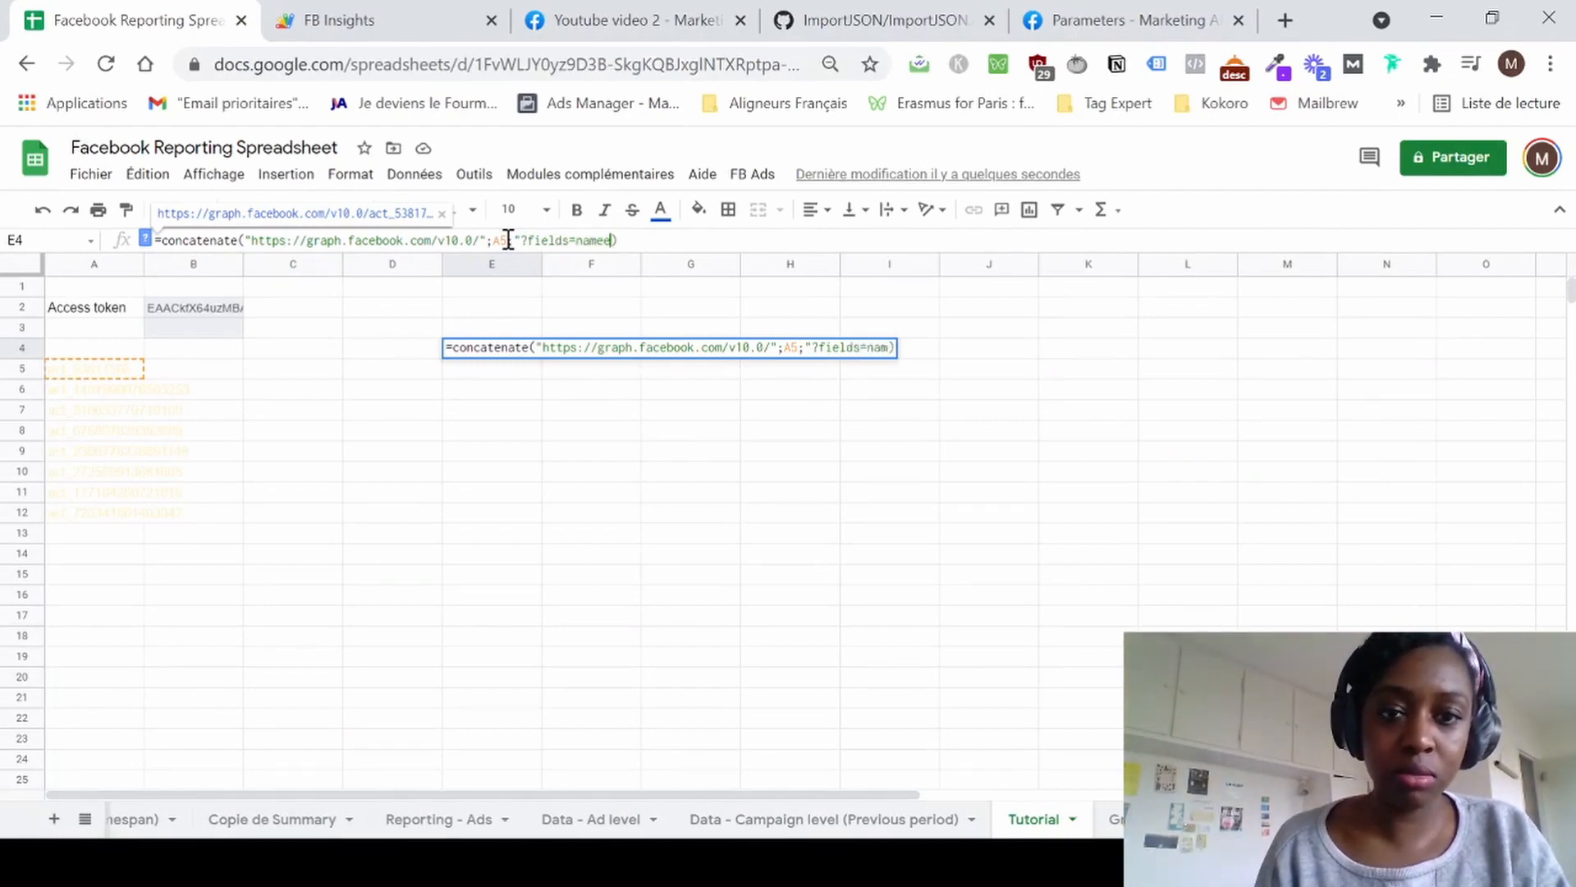
key(BackSpace)
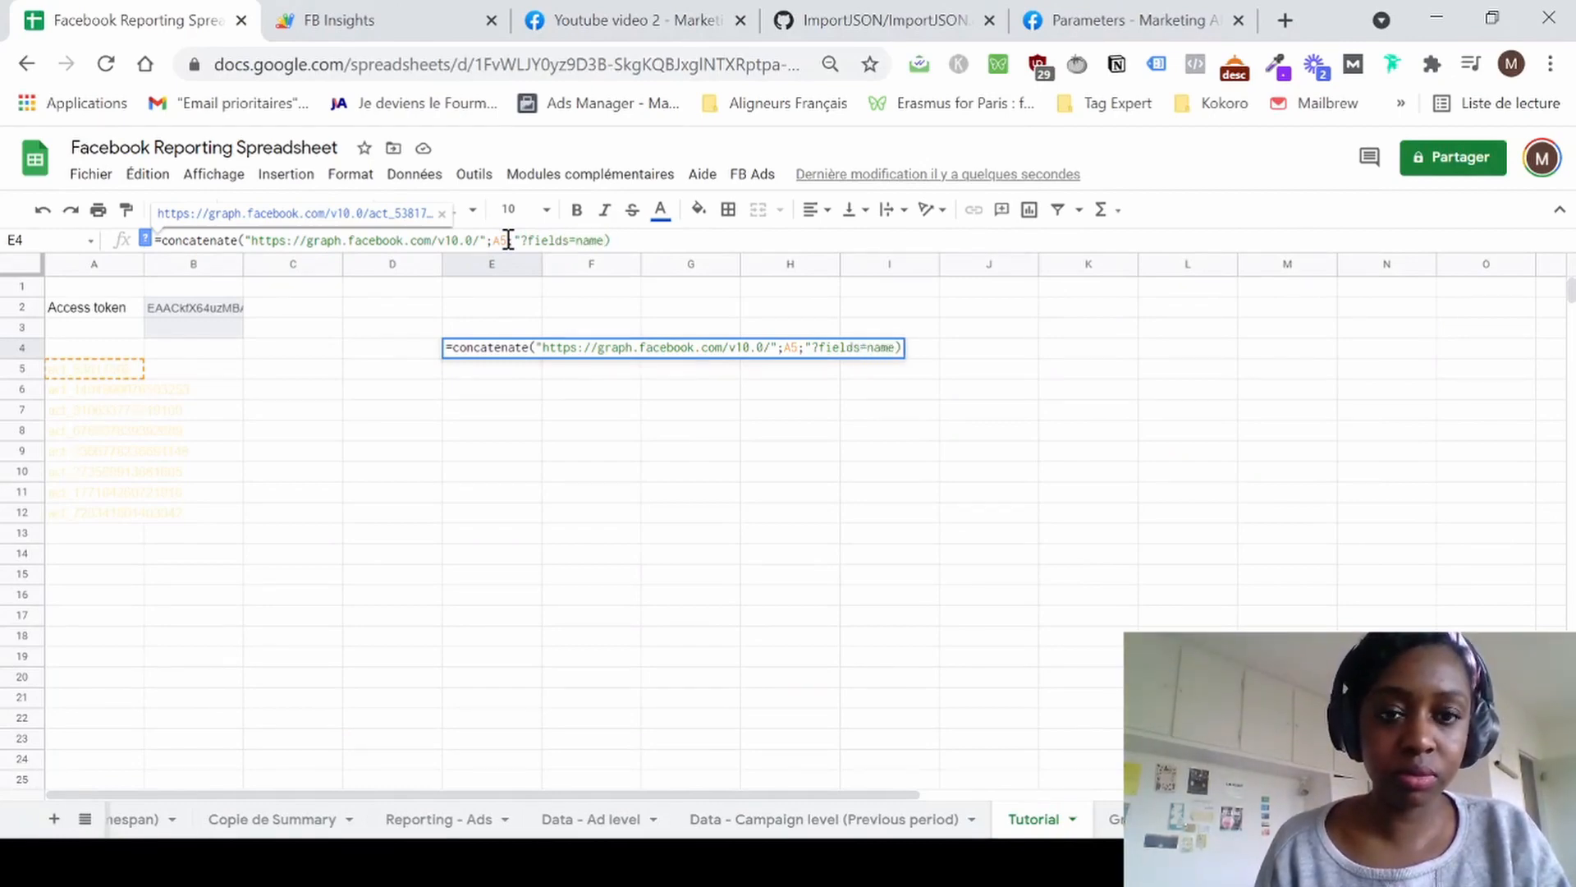
key(Return)
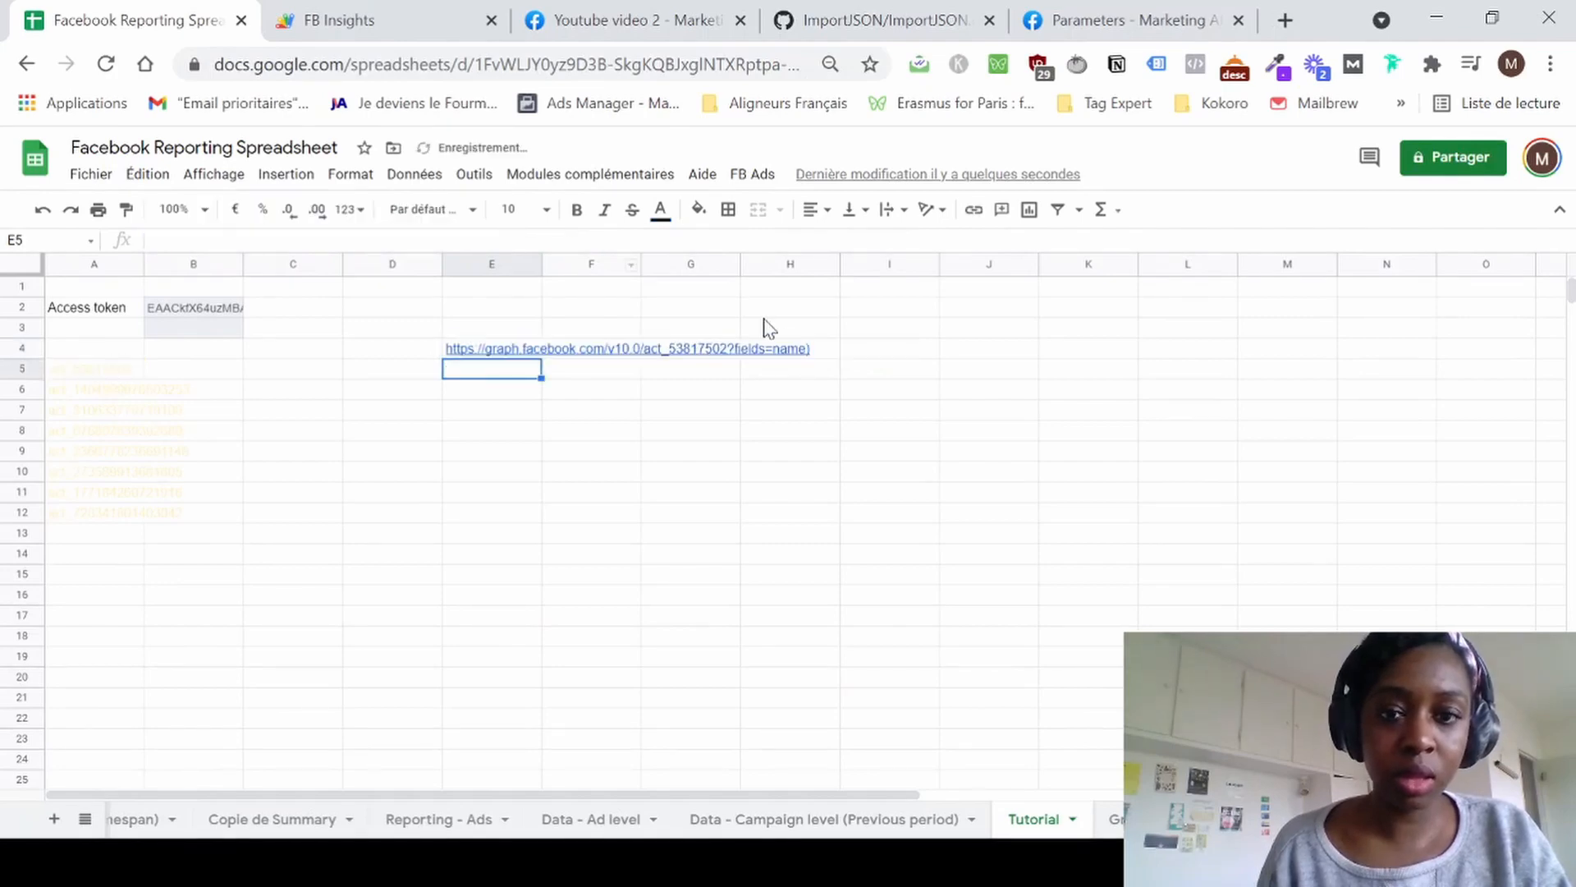
Remove the stray parenthesis after "name" in E4 and add the access_token=";B2 part copied from the A5 formula.
click(114, 371)
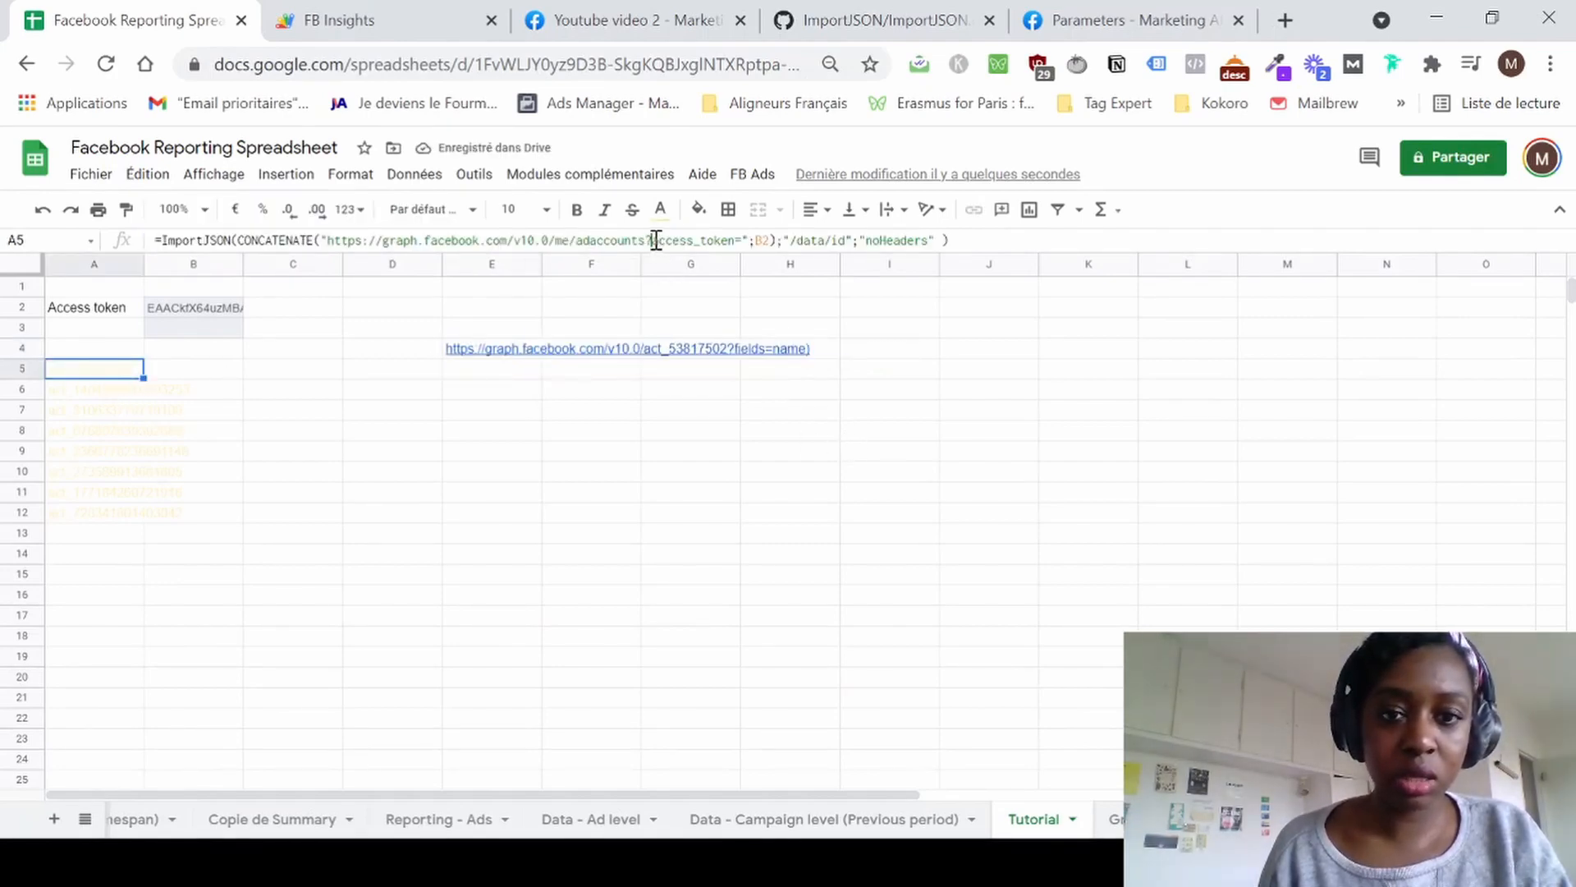
drag(654, 240, 764, 240)
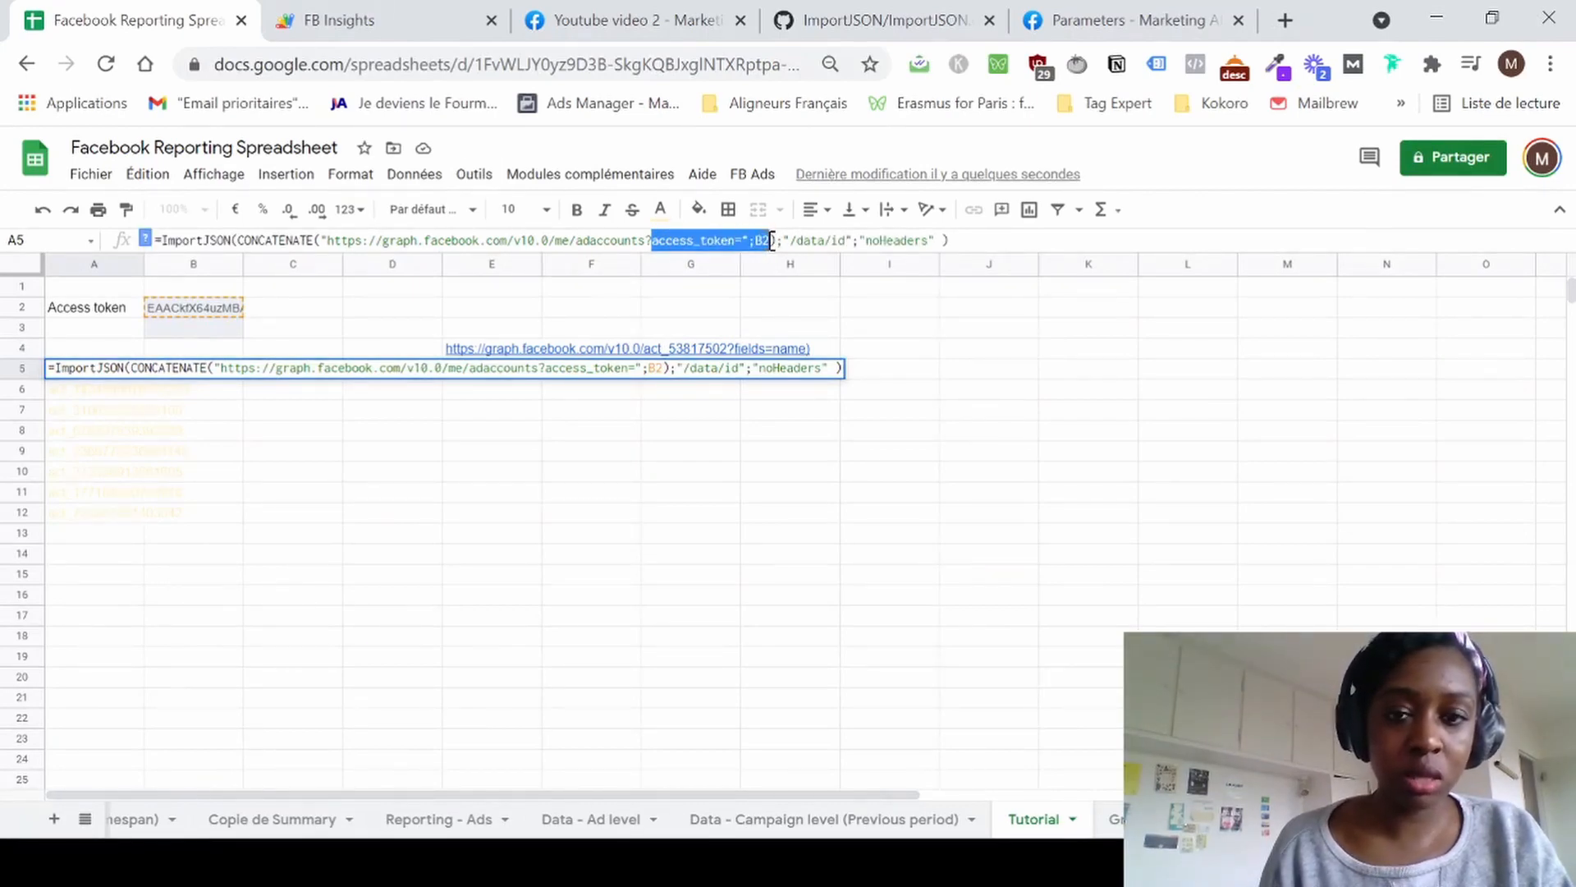
key(Escape)
click(538, 349)
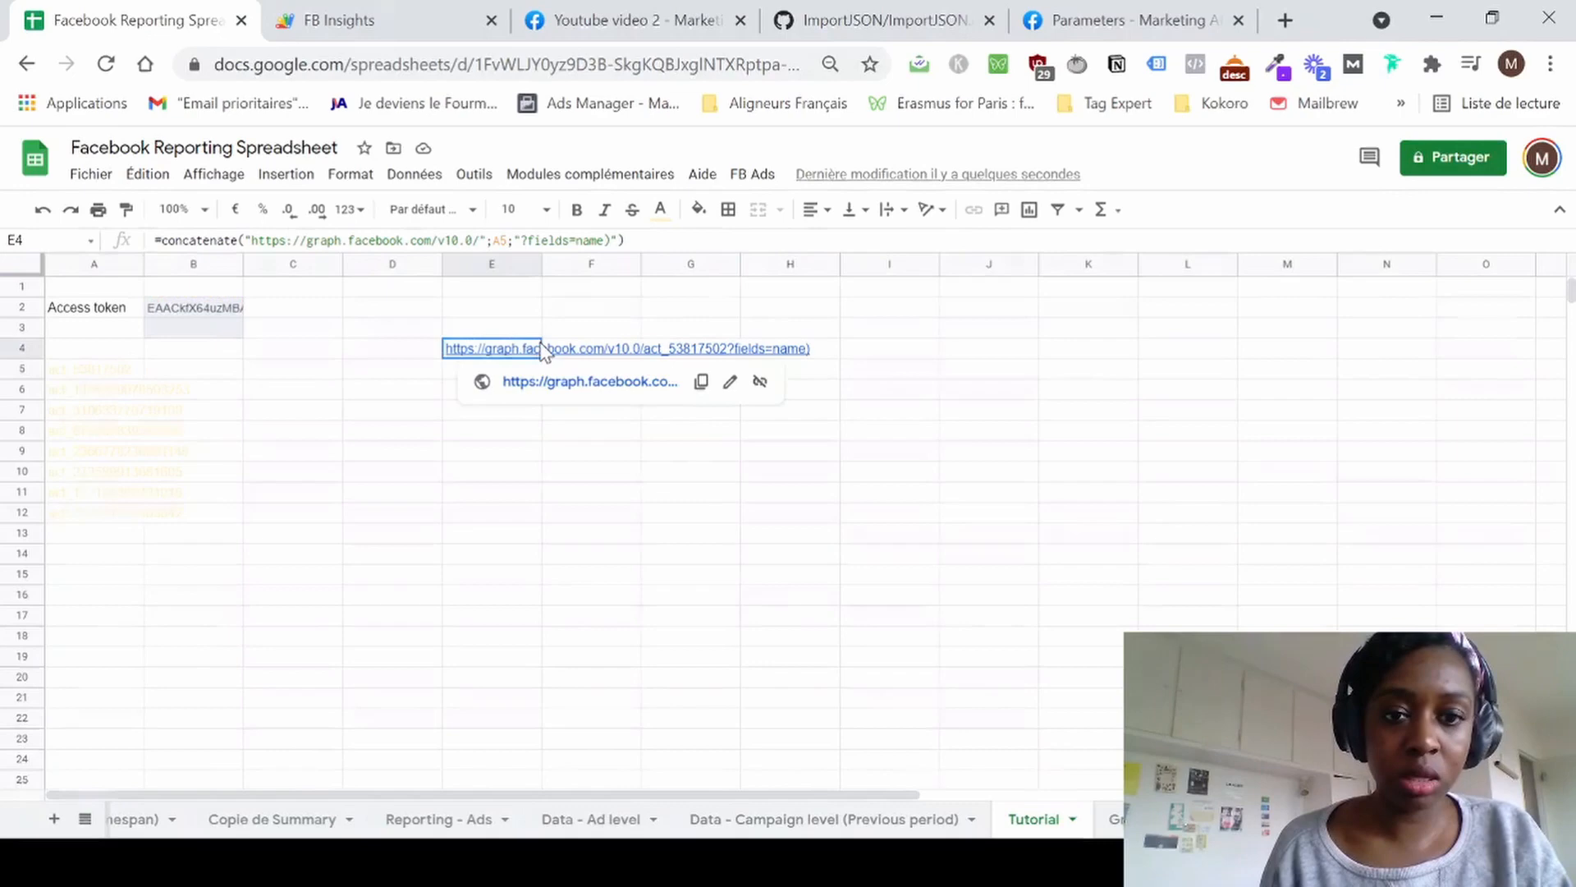
click(614, 238)
key(BackSpace)
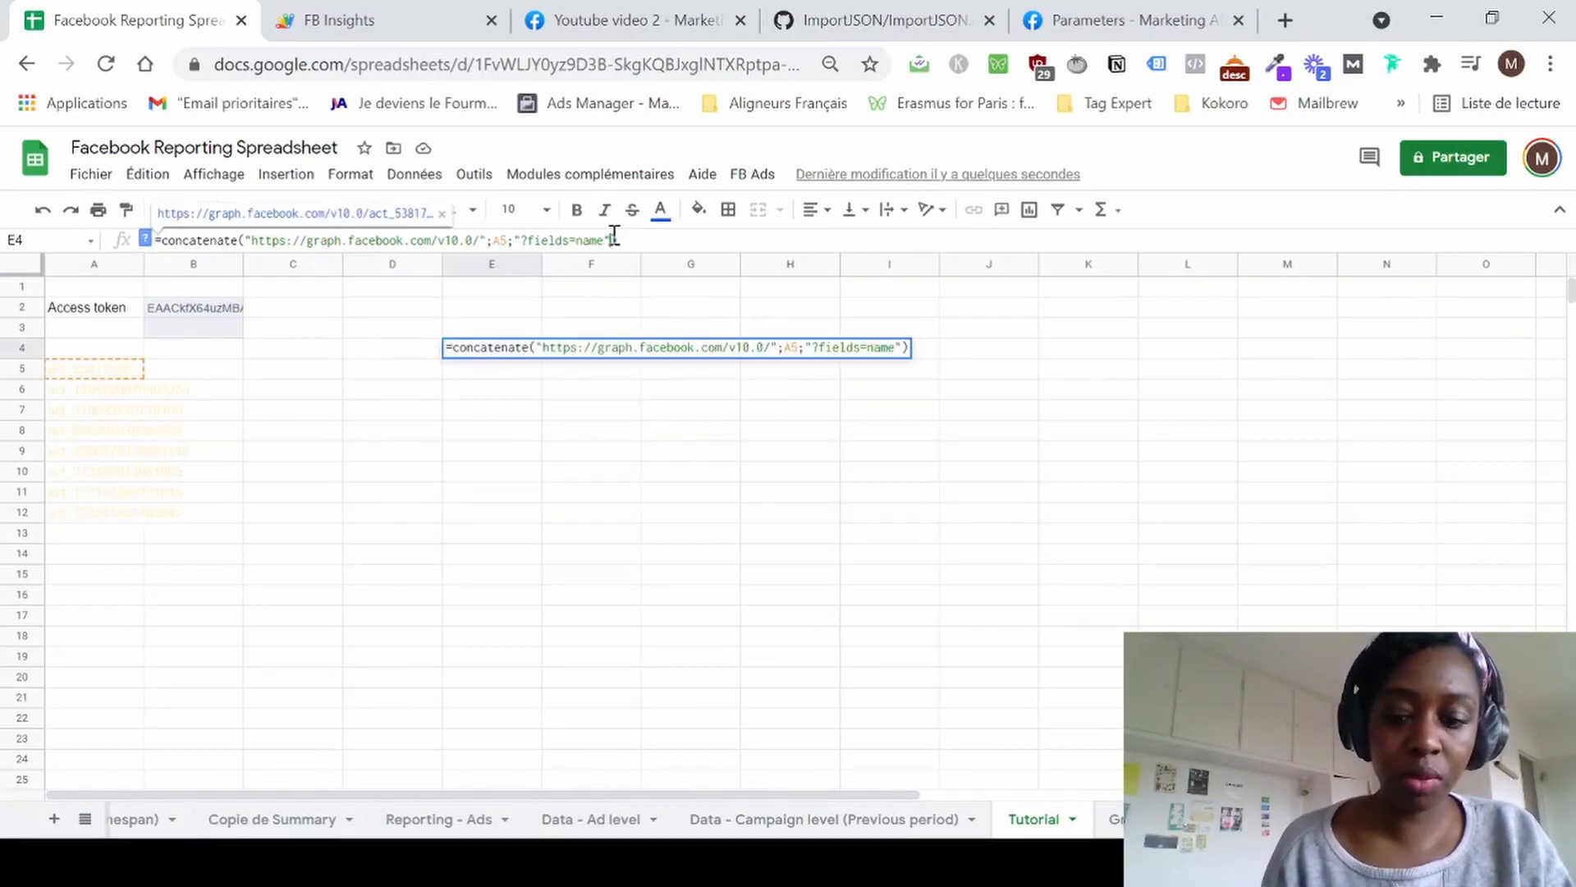
text(;access_token=";B2)
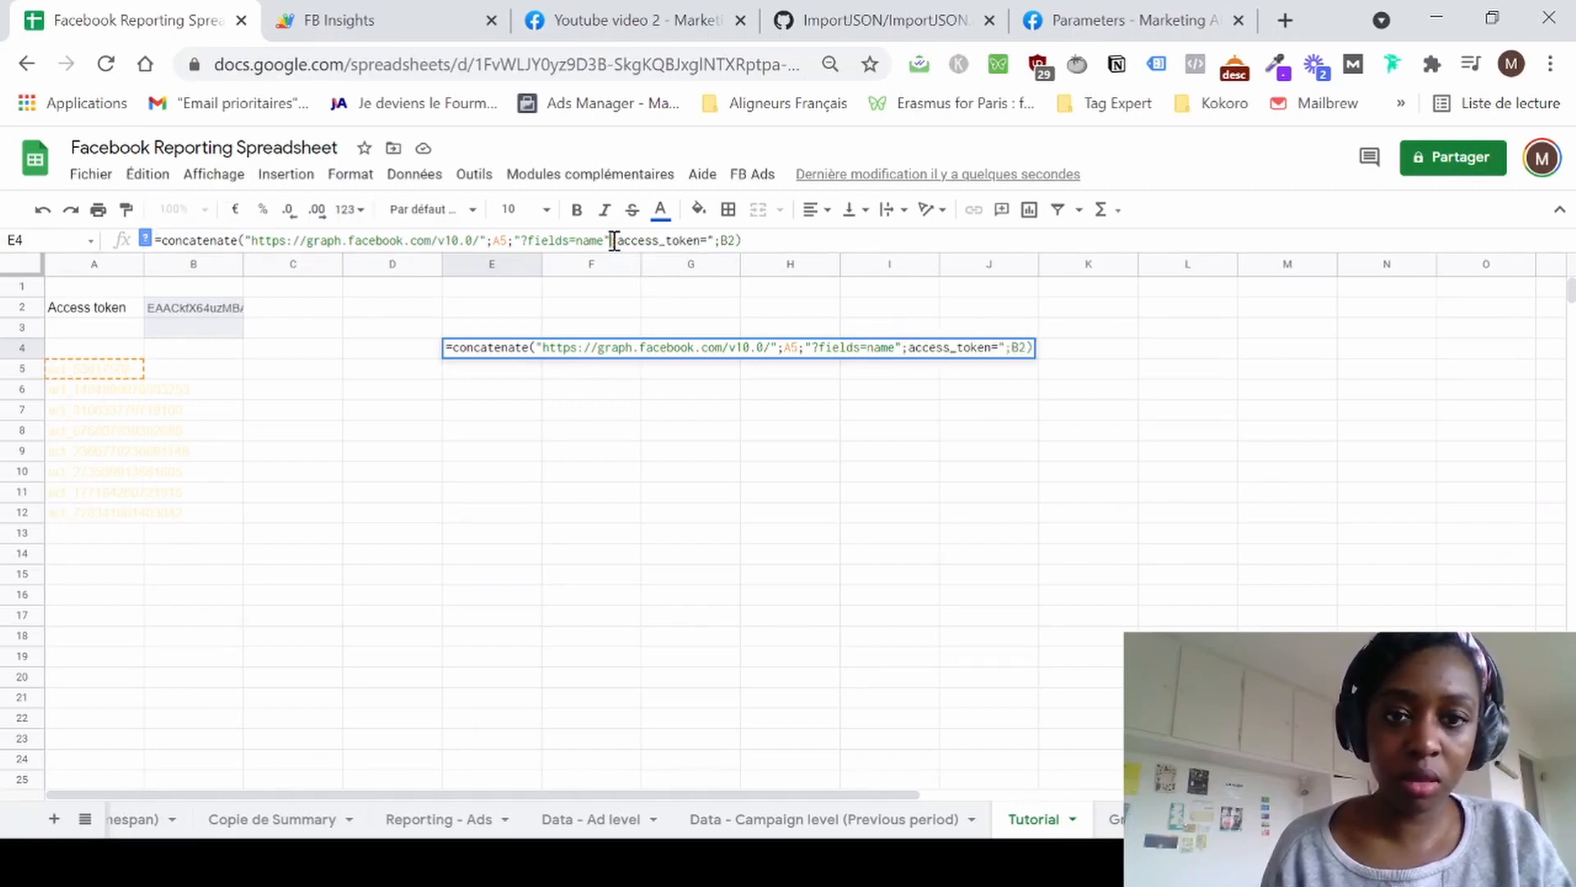
Join the two parameters in E4 into one string with an ampersand, giving "?fields=name&access_token=" followed by B2.
click(616, 240)
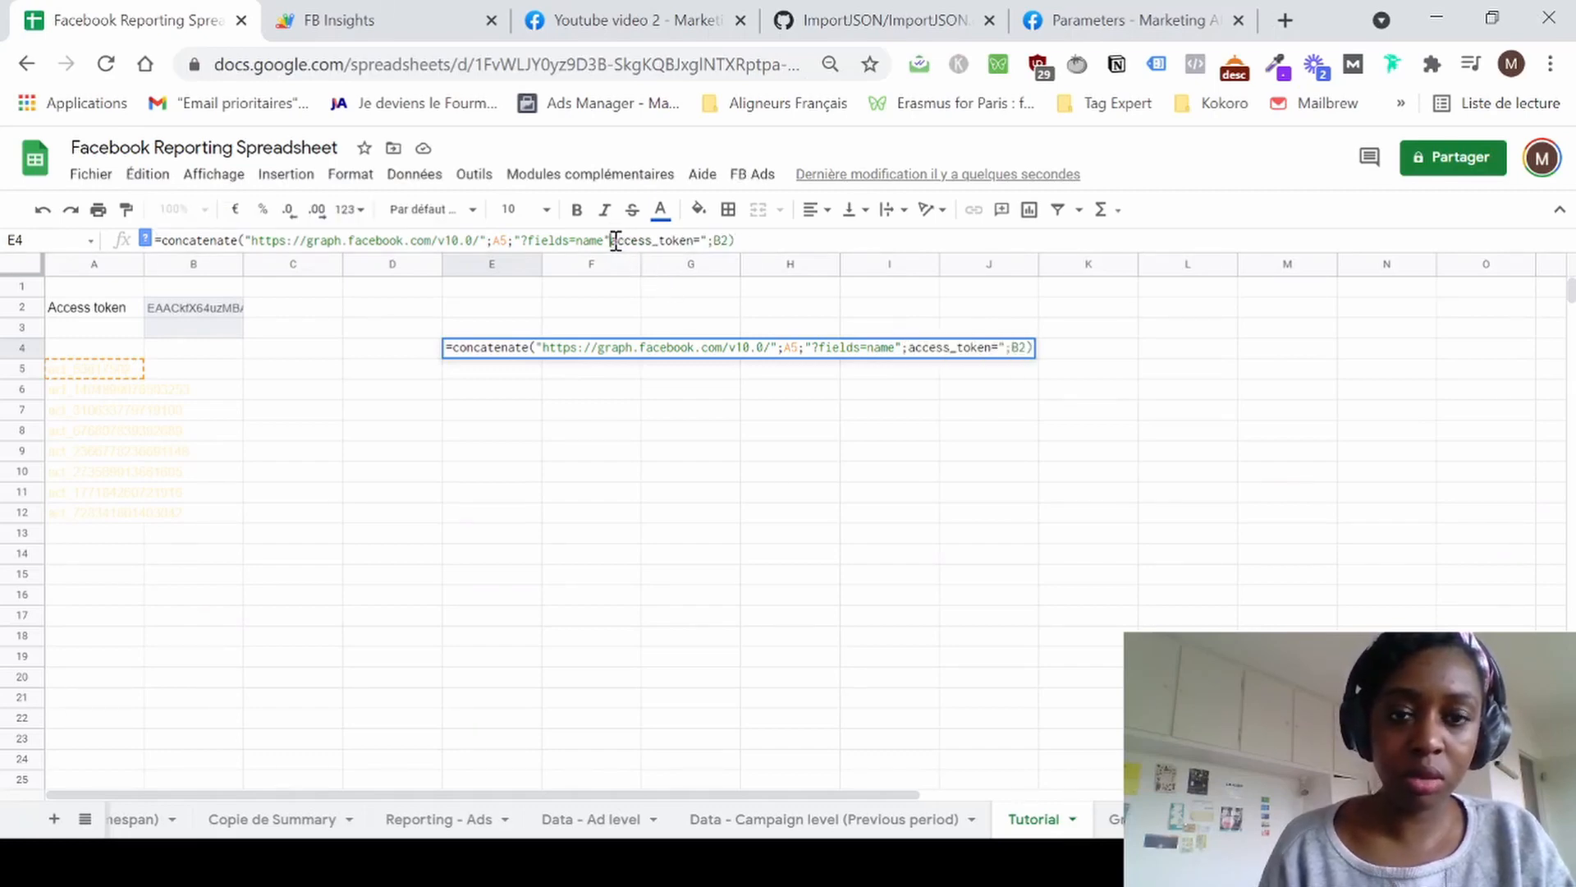
key(BackSpace)
key(BackSpace)
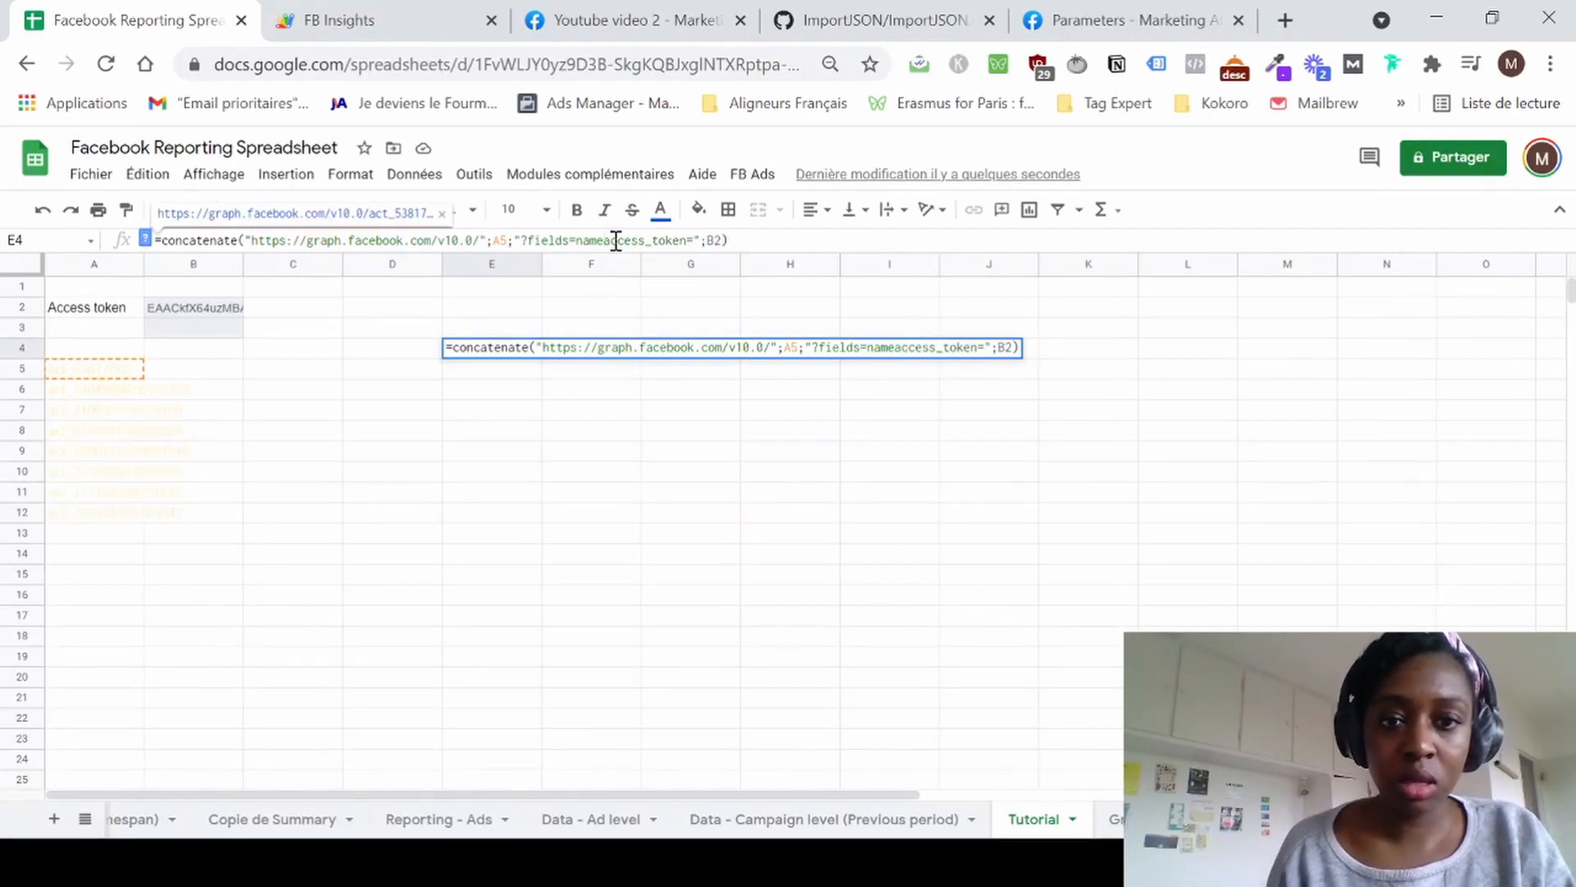
text(?)
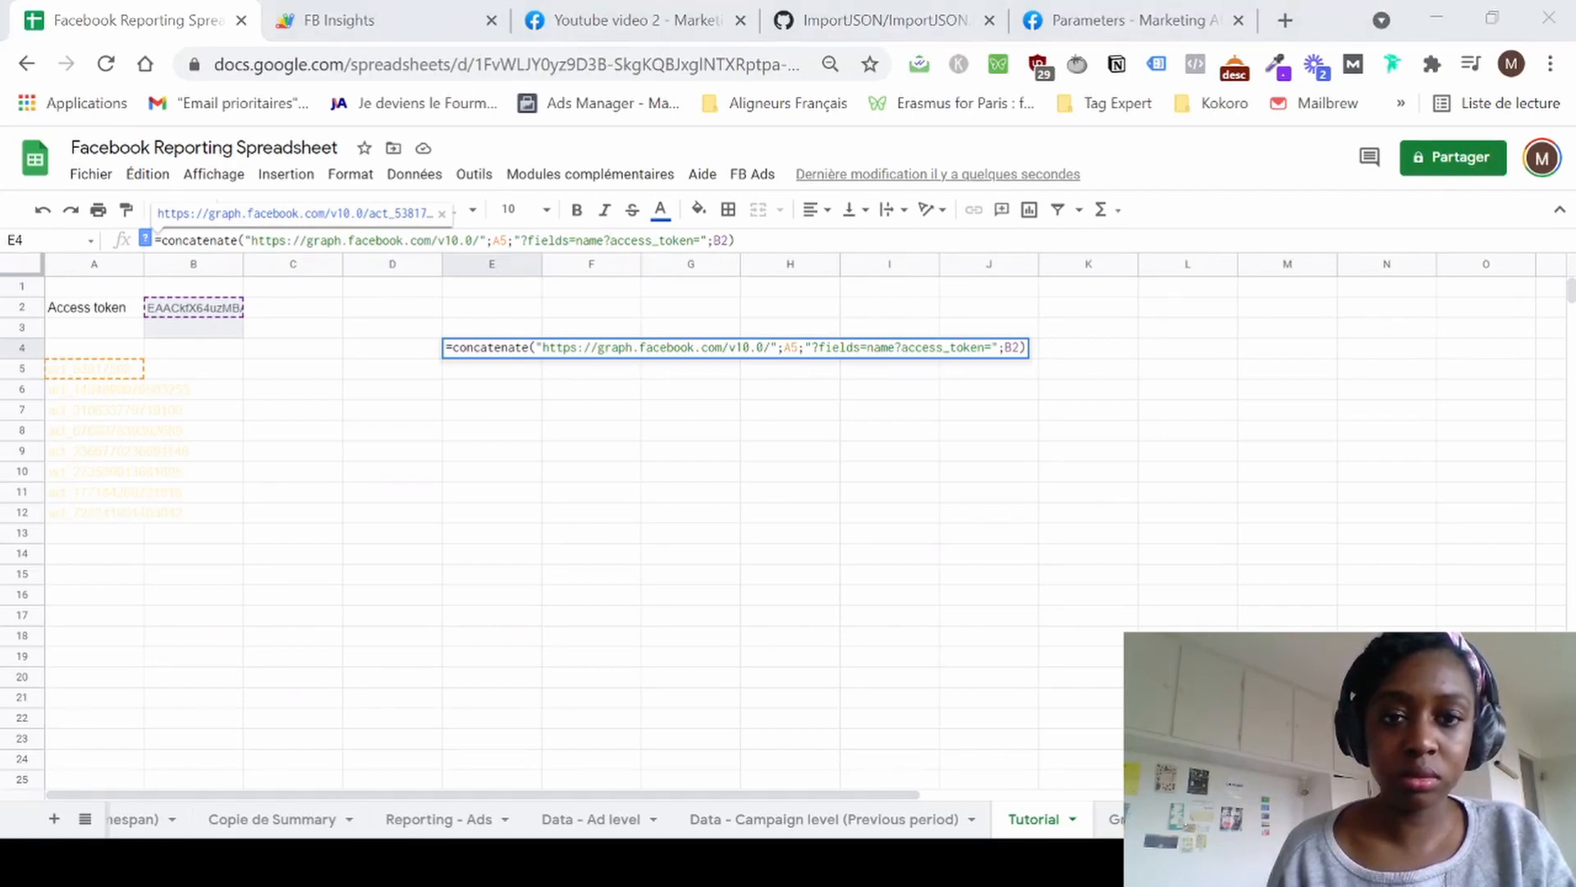
click(614, 238)
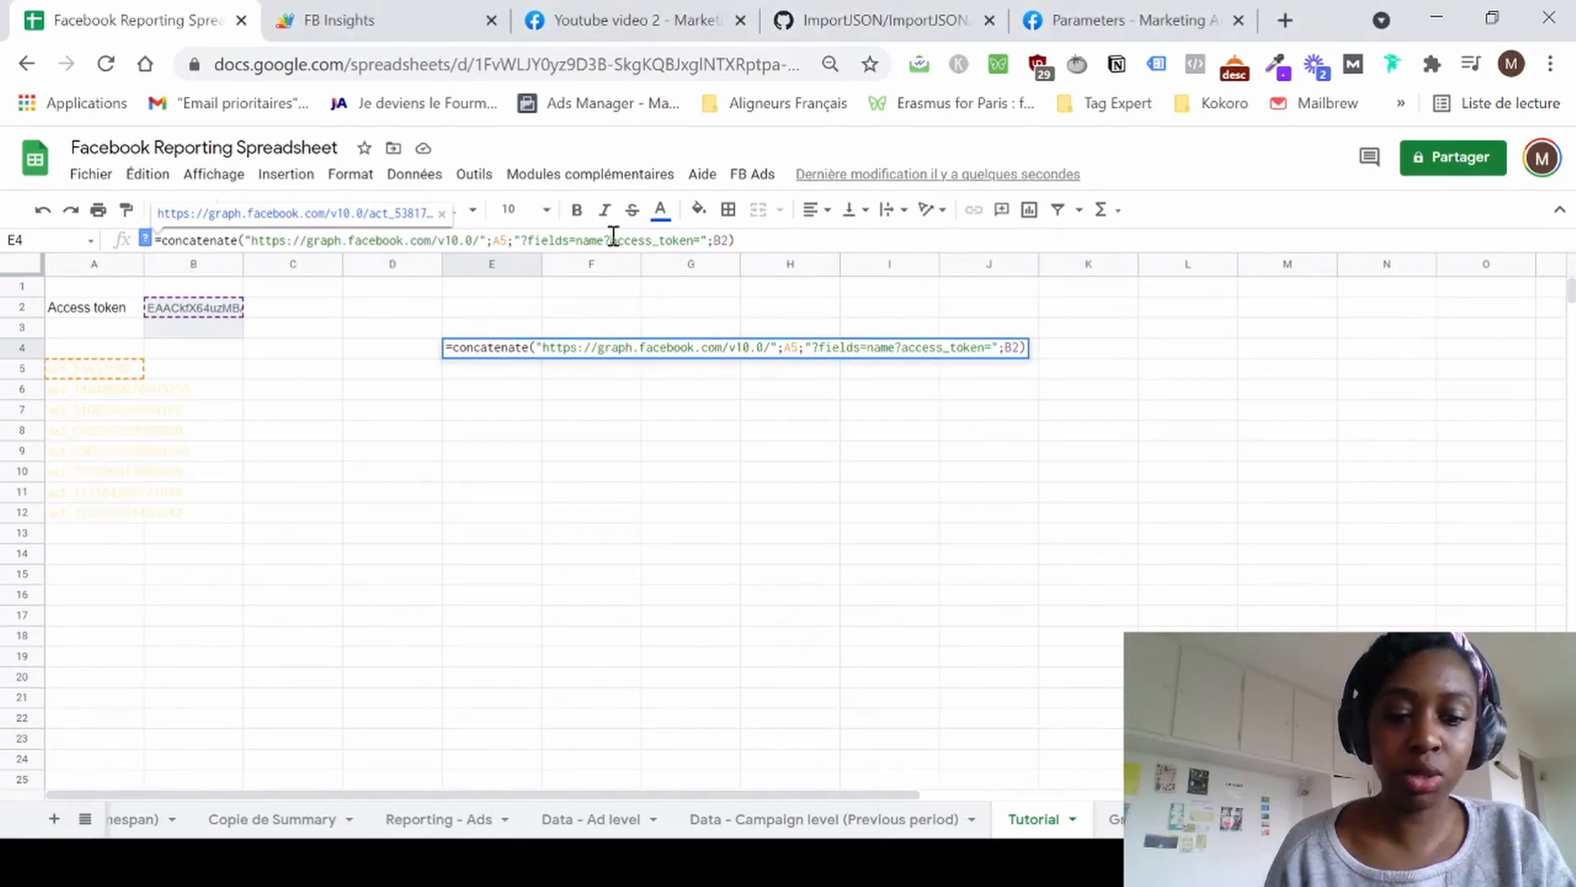
key(BackSpace)
text(&)
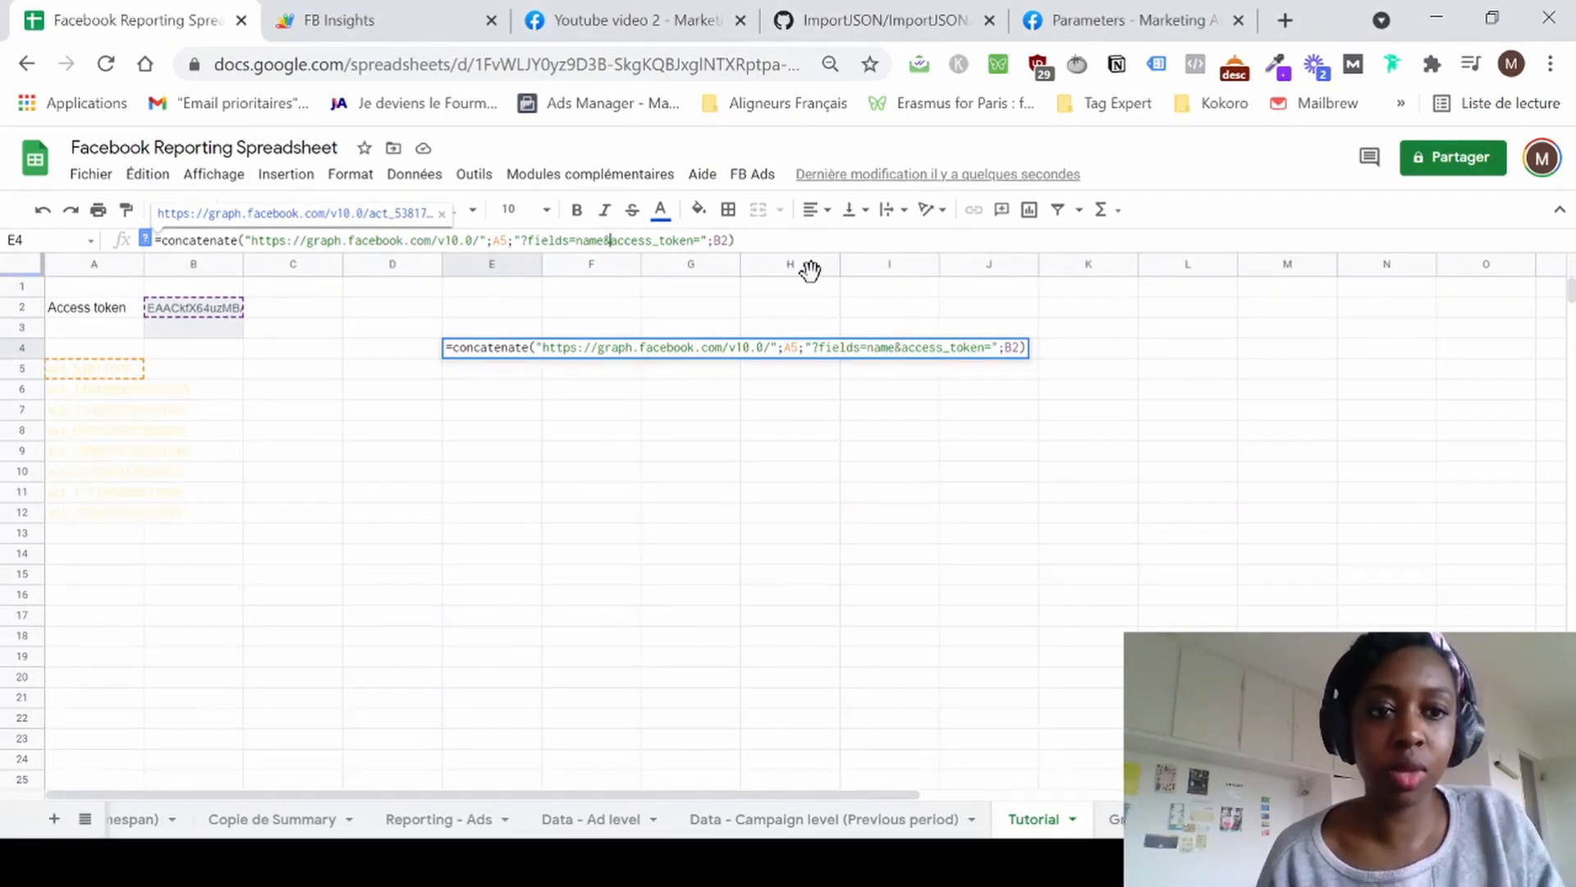
key(Return)
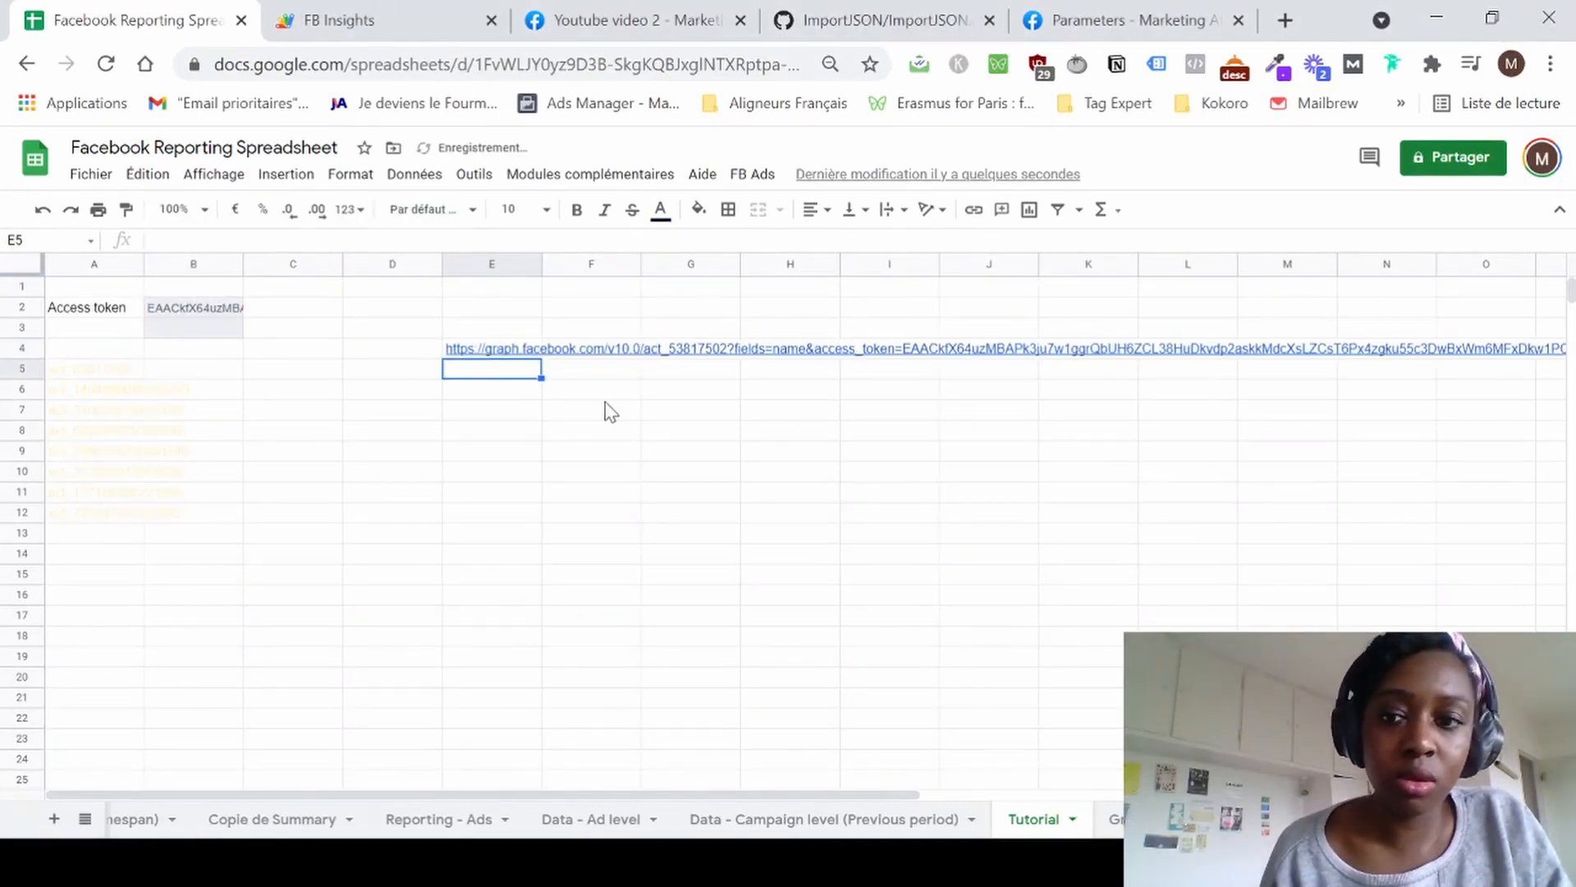
Set the text wrapping of cell E4 to clip so the long URL stays inside the cell.
click(516, 348)
click(893, 210)
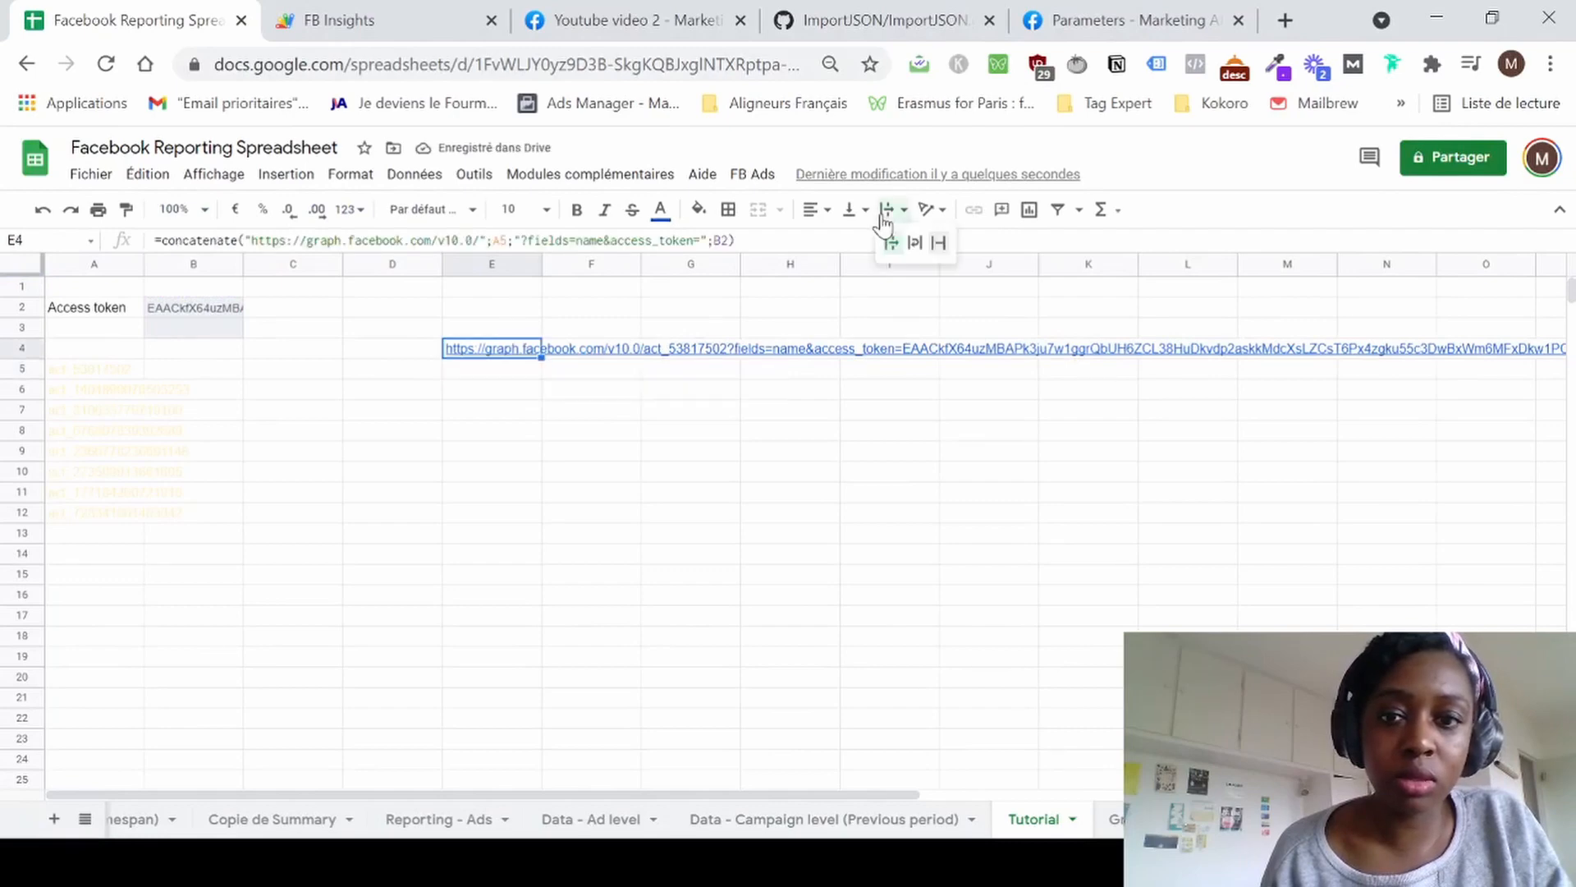
click(941, 244)
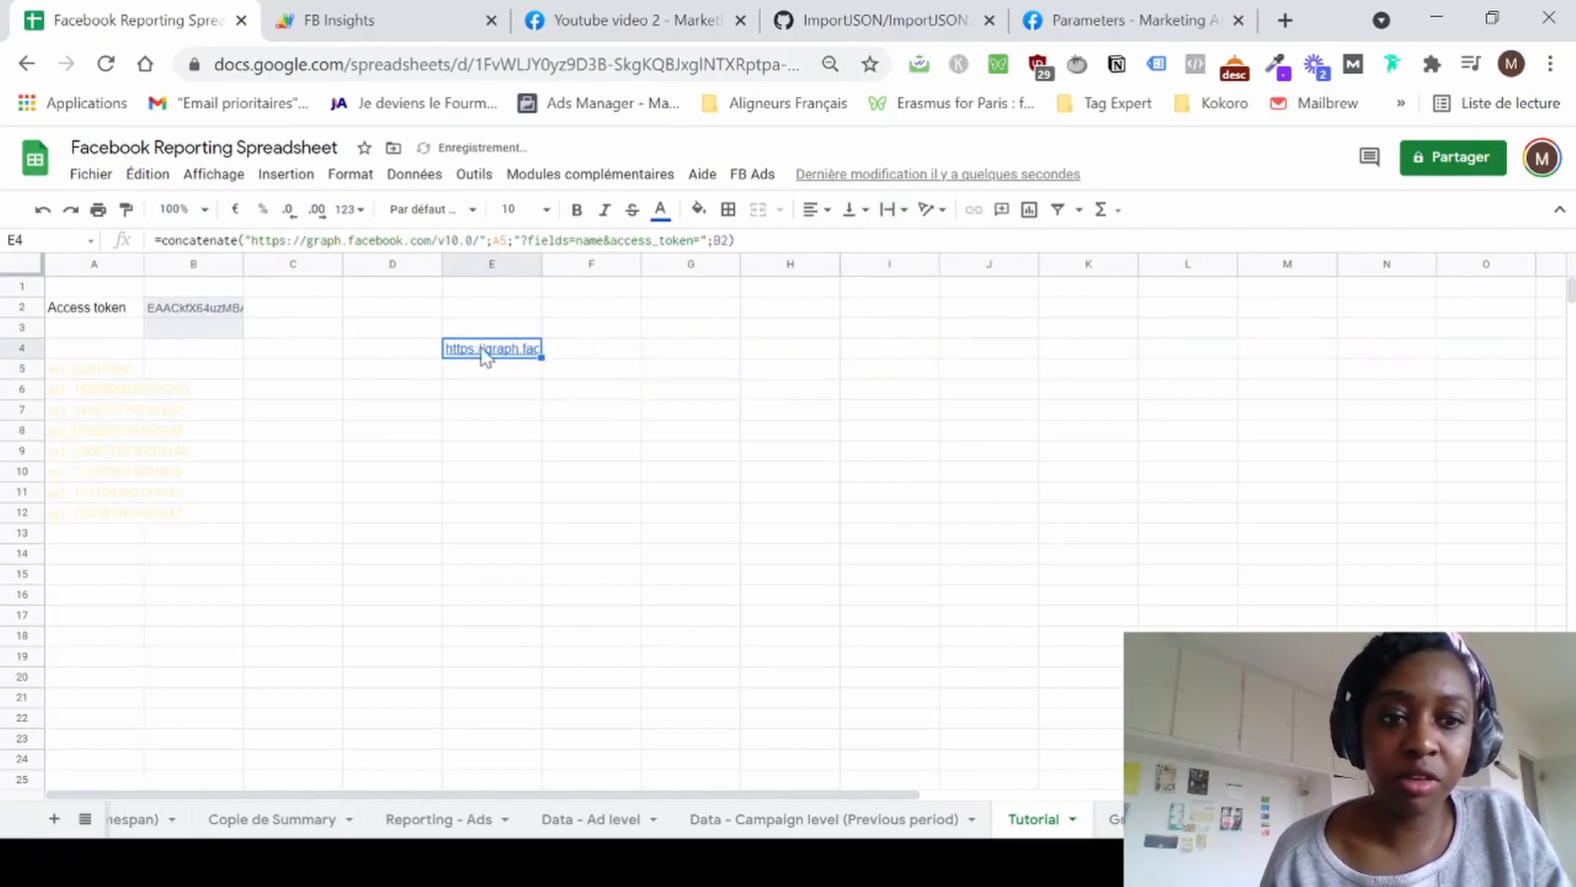
Enter an ImportJSON formula in B5 that imports the ad account data from the URL in E4.
click(206, 375)
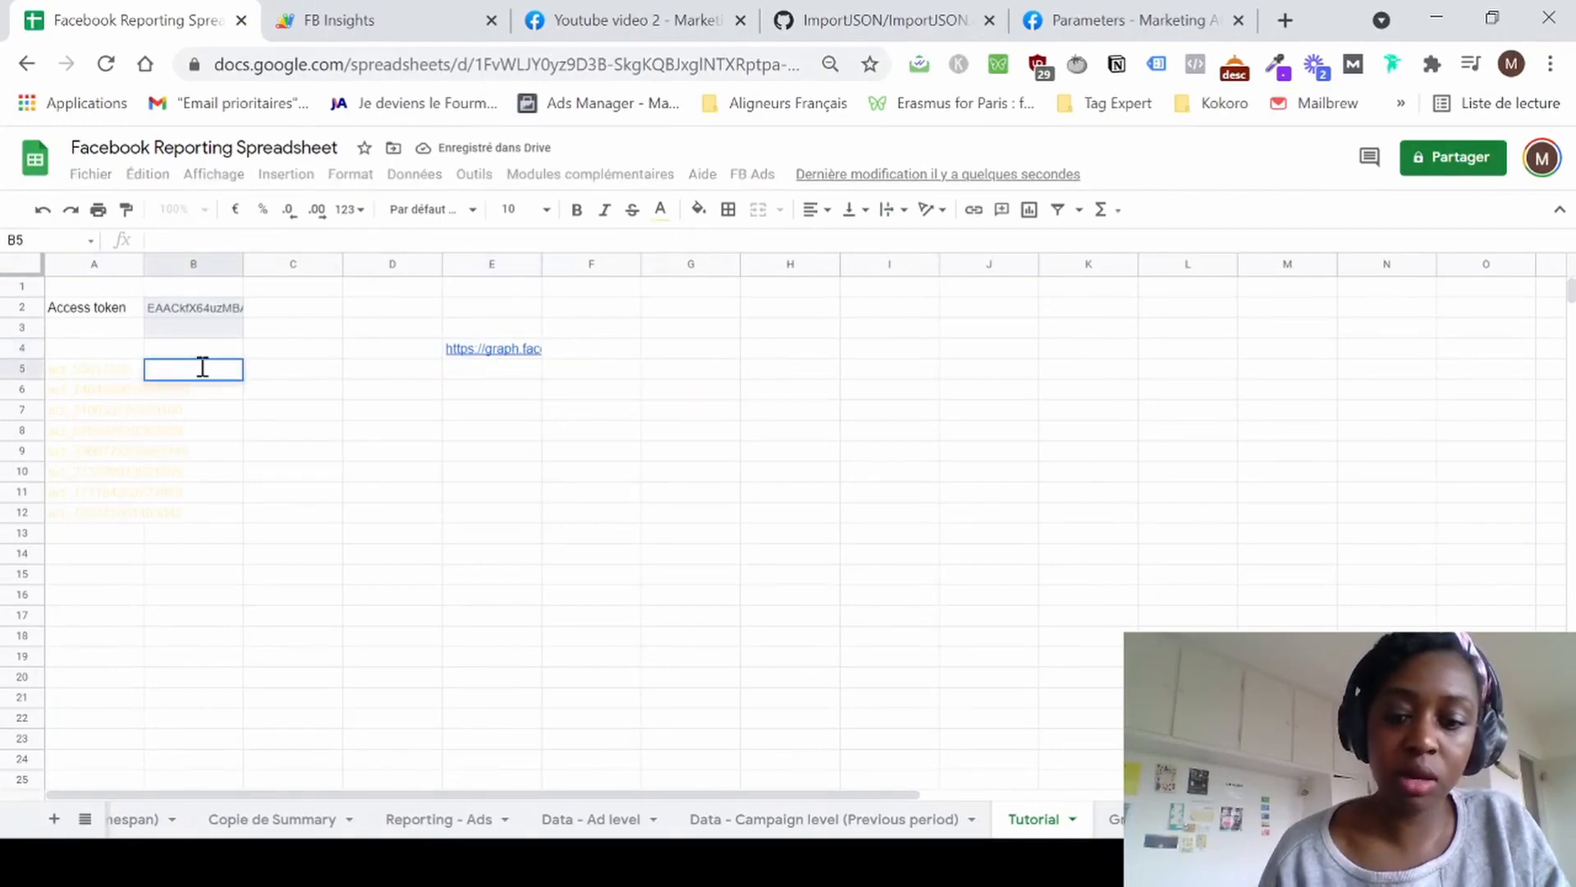
text(=importjso)
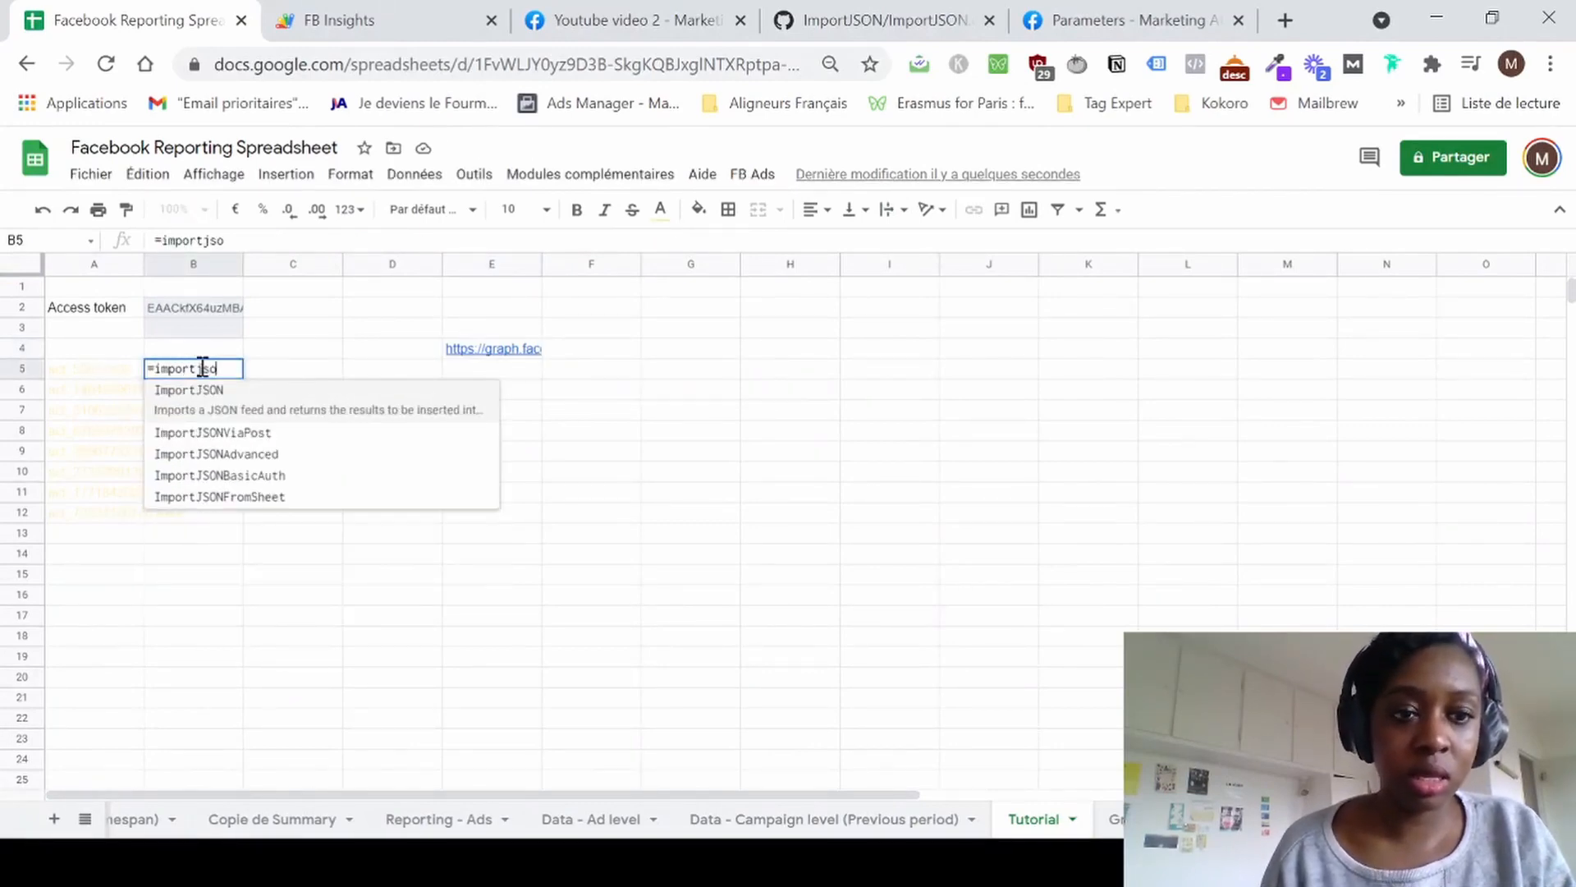
click(206, 411)
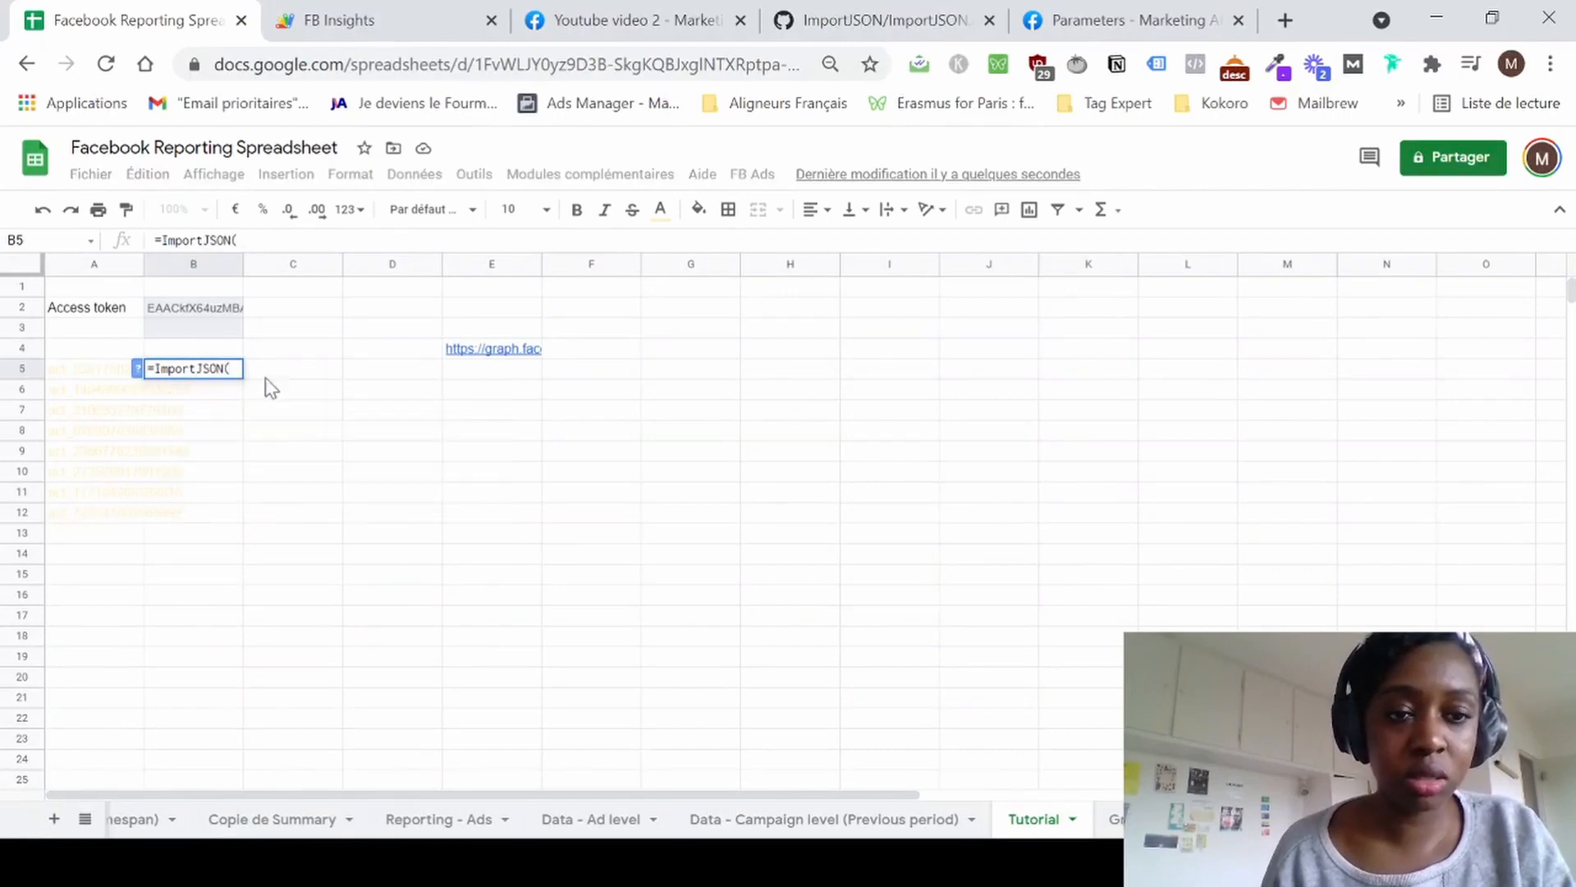
click(515, 355)
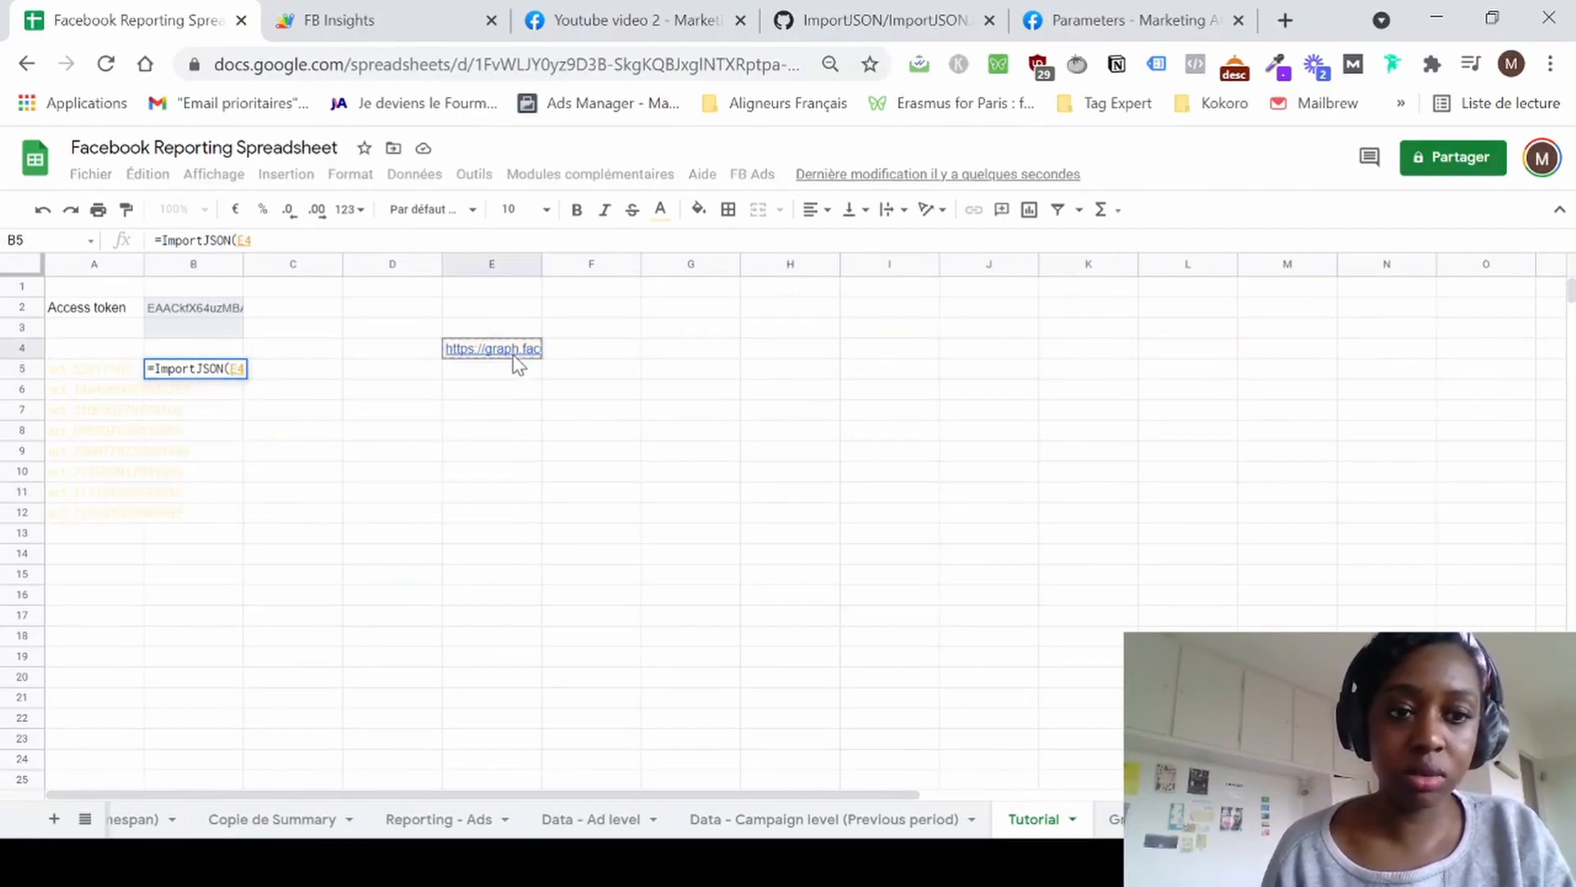
key(Return)
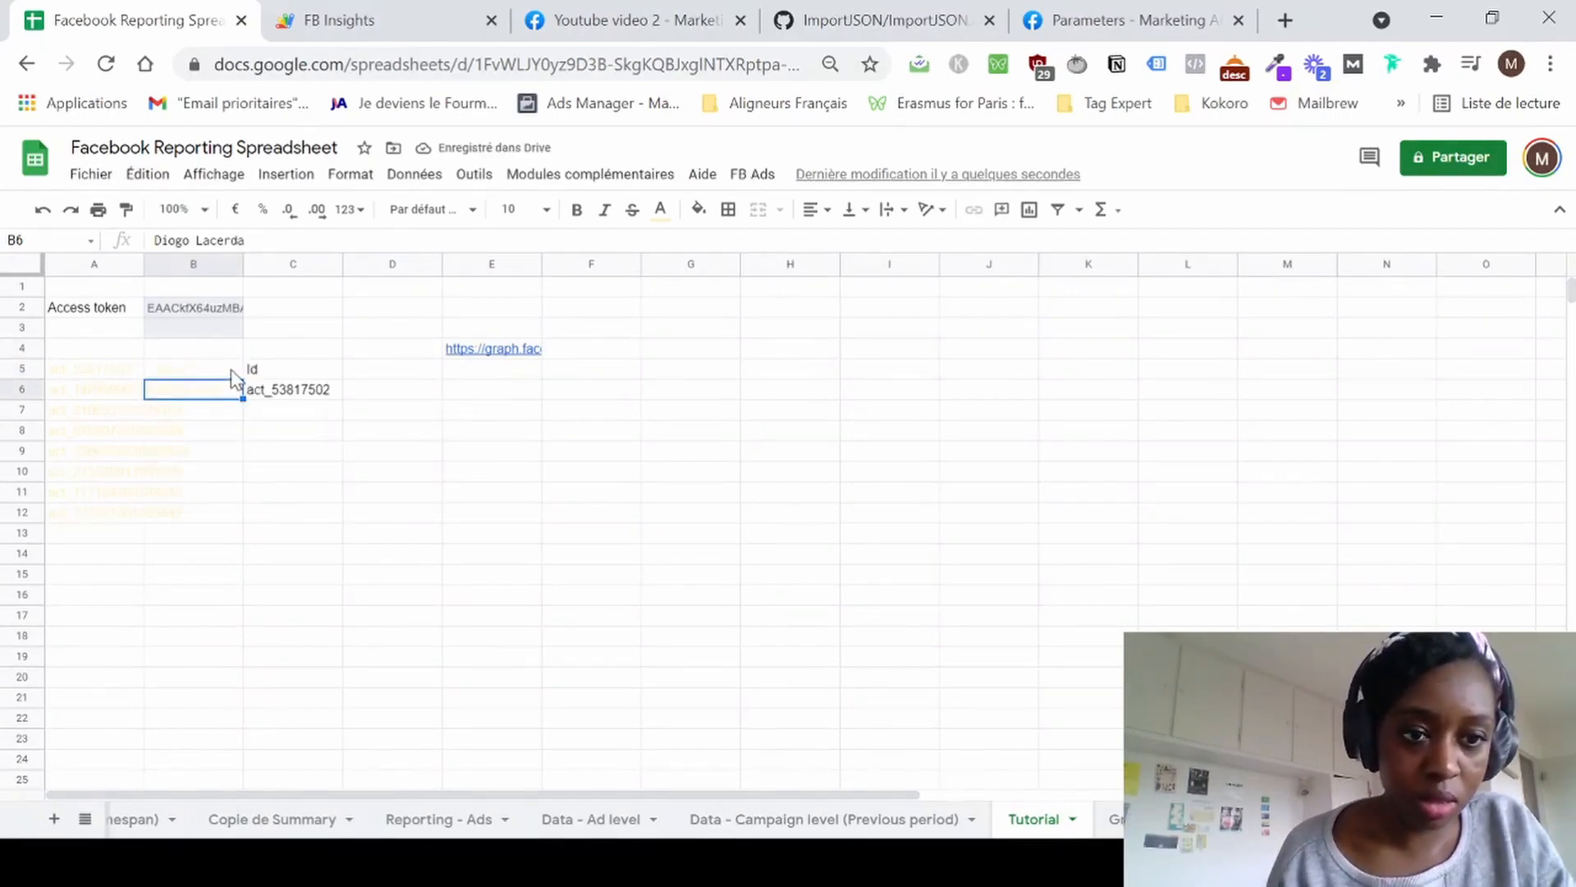
Set the text colour of C5:C6 to the same pale yellow as the account IDs.
drag(199, 369, 272, 396)
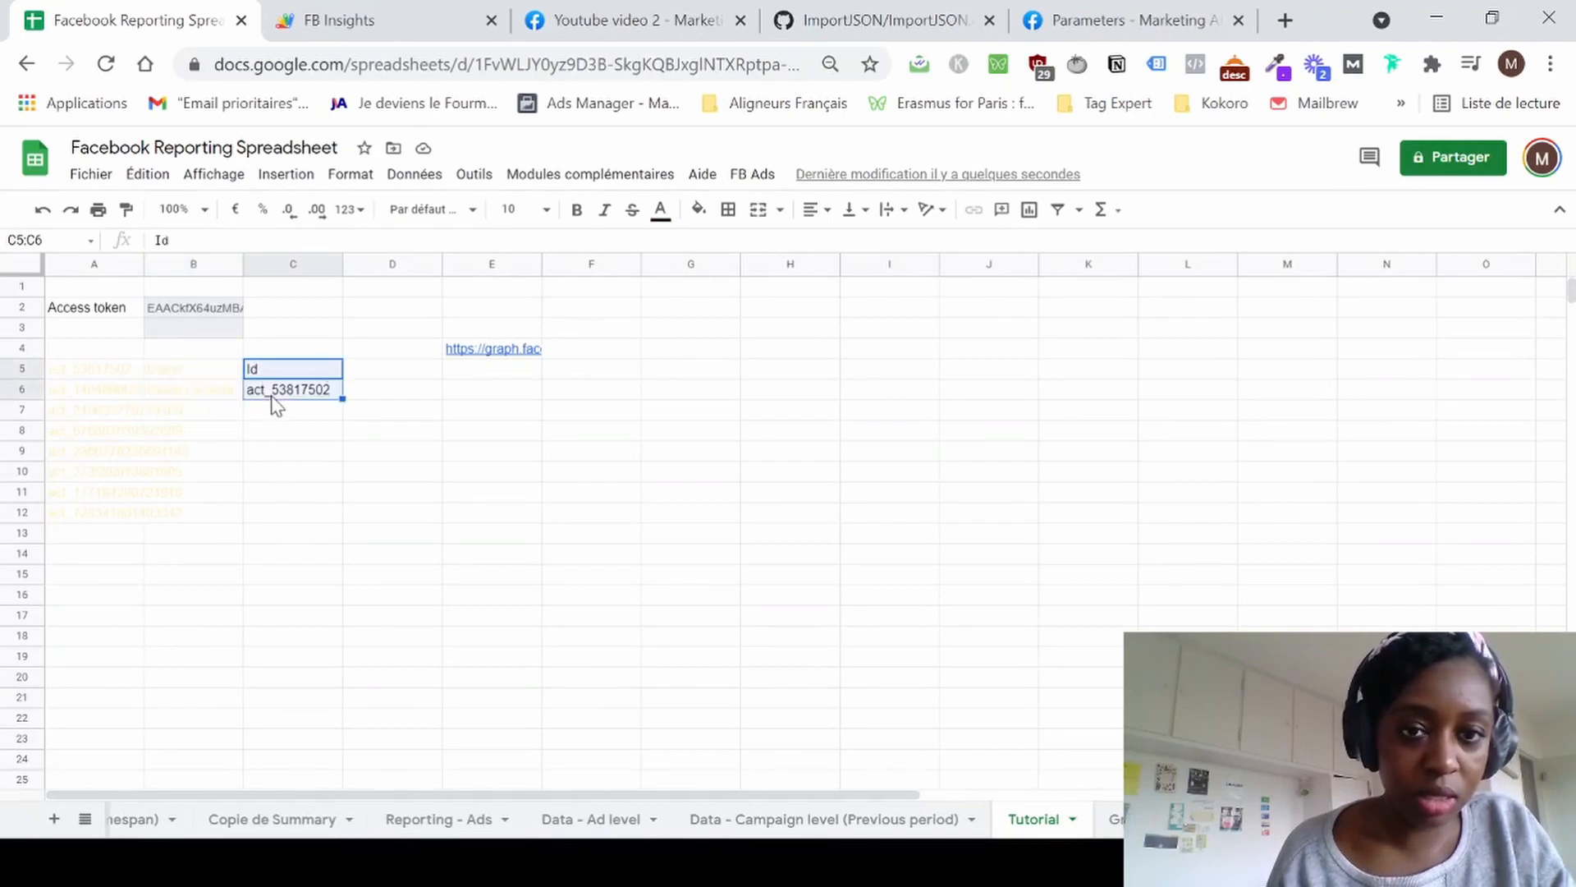
click(662, 211)
click(736, 346)
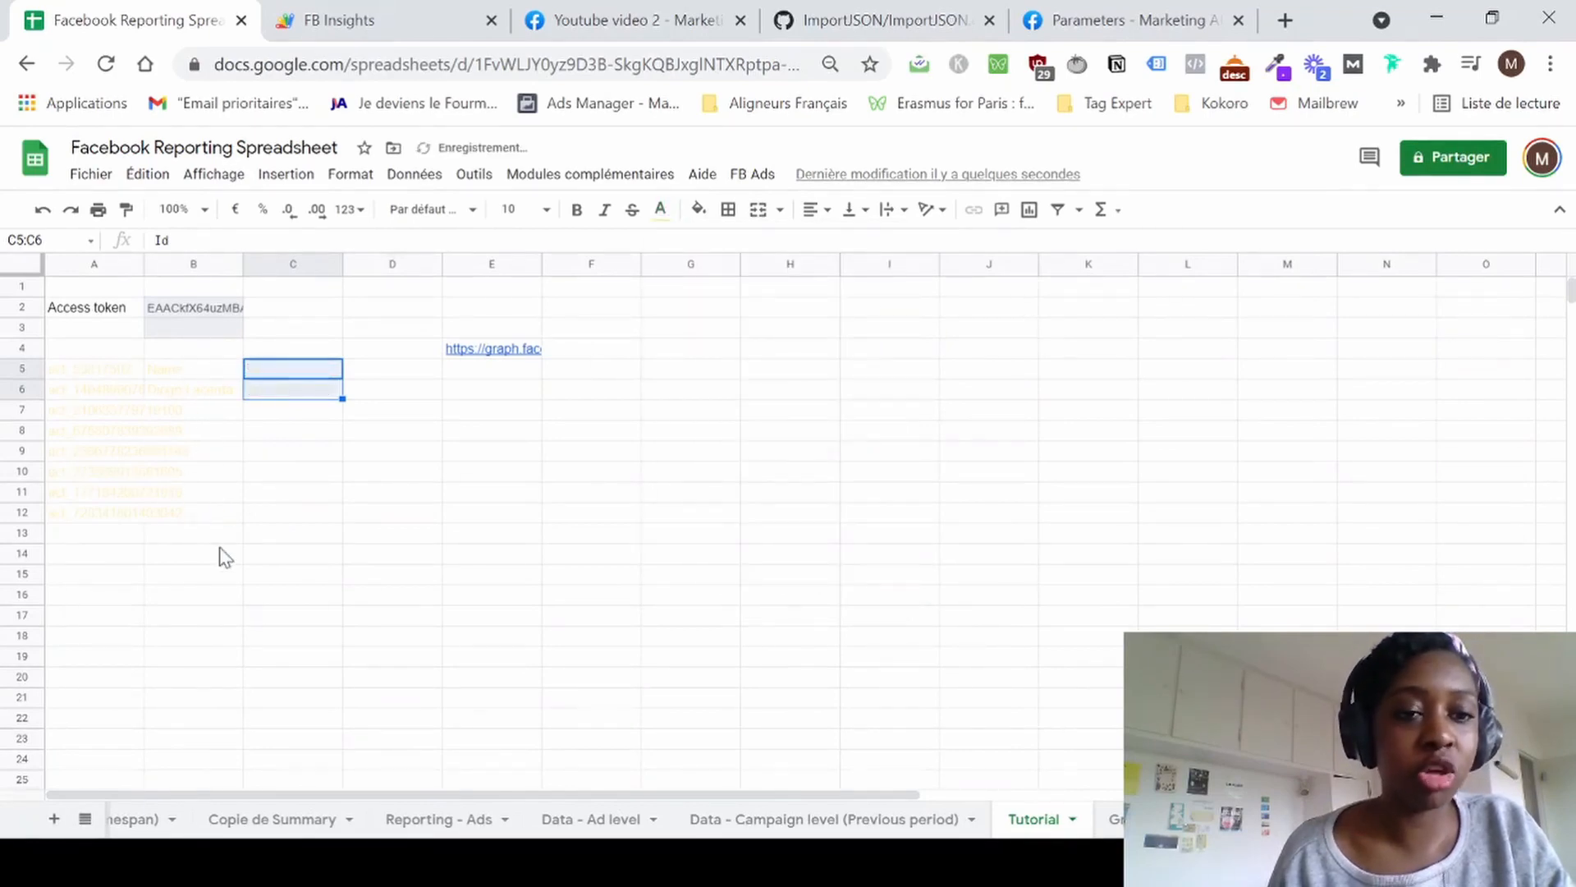
Fill the URL formula from E4 down through E12 so each ad account gets its own request URL.
click(206, 384)
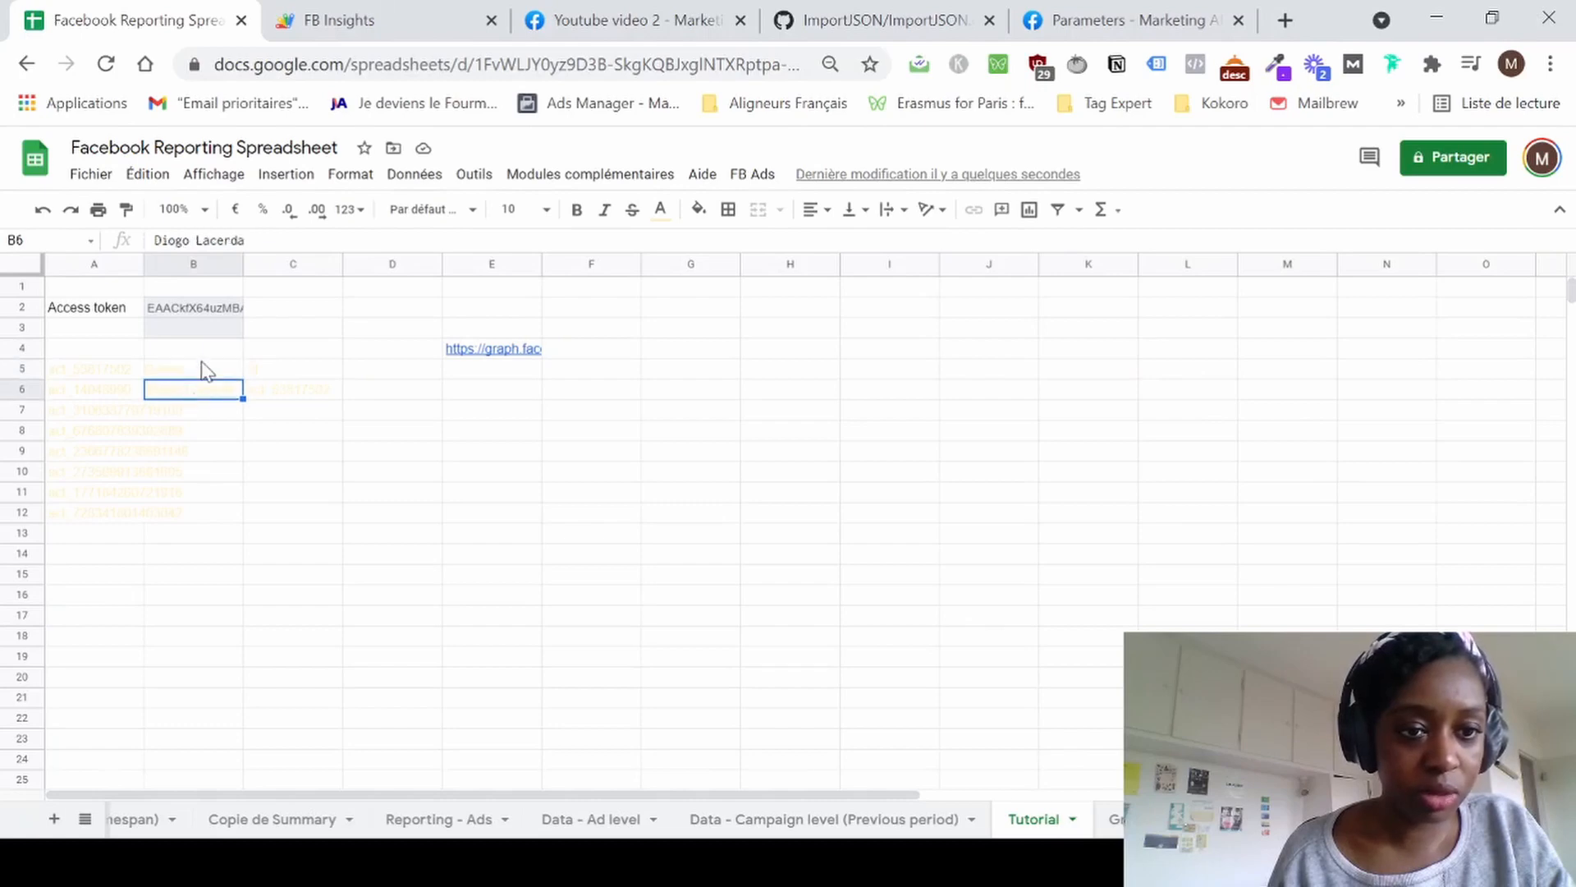
click(204, 368)
click(480, 361)
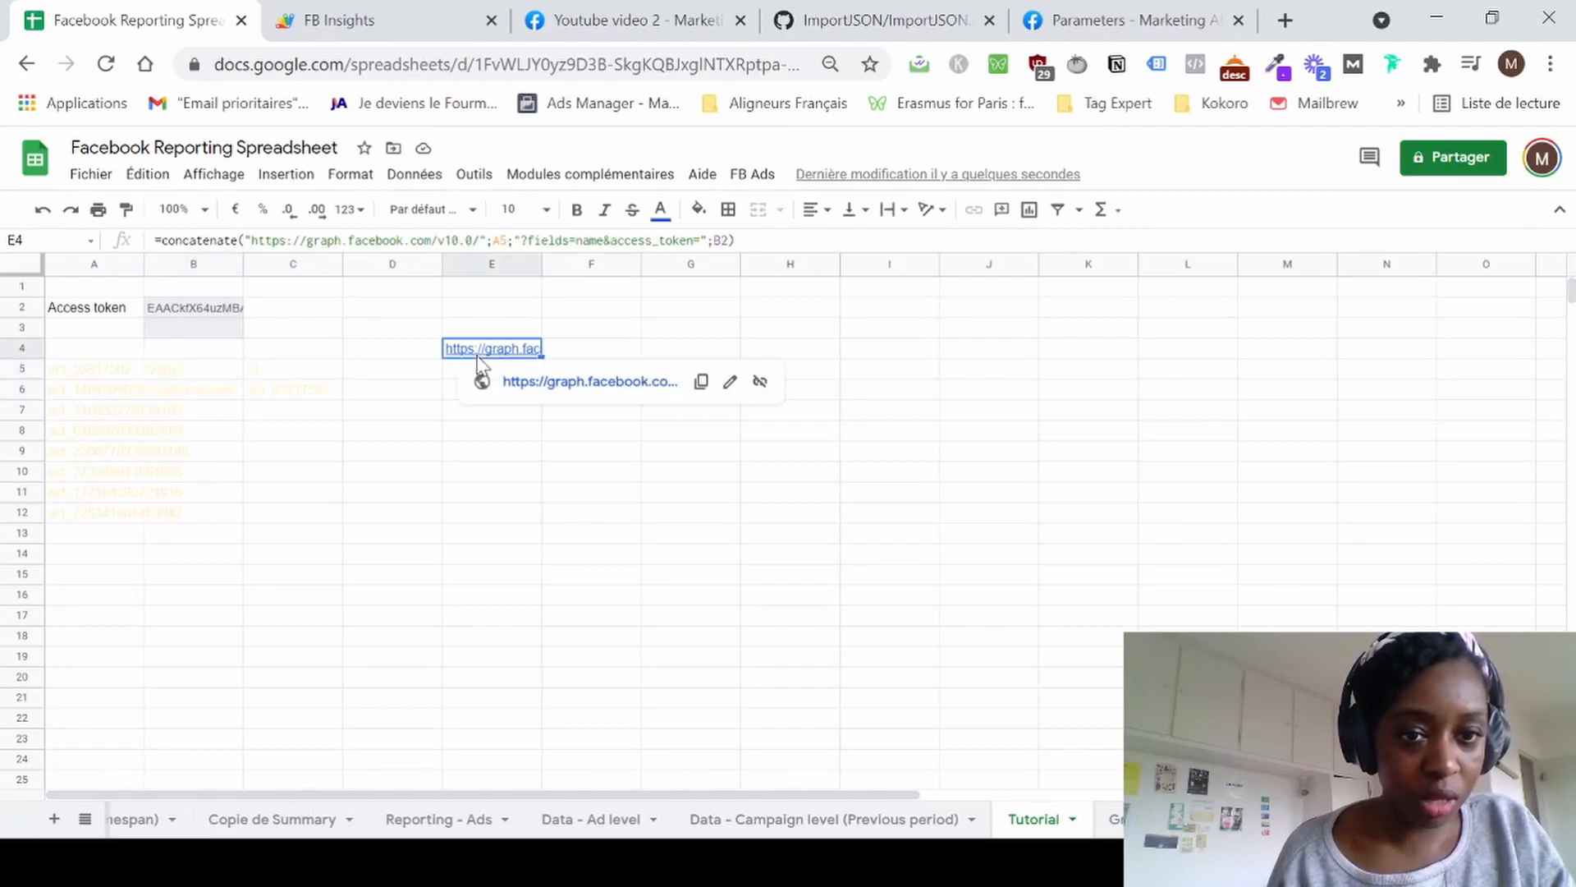
click(435, 351)
click(525, 355)
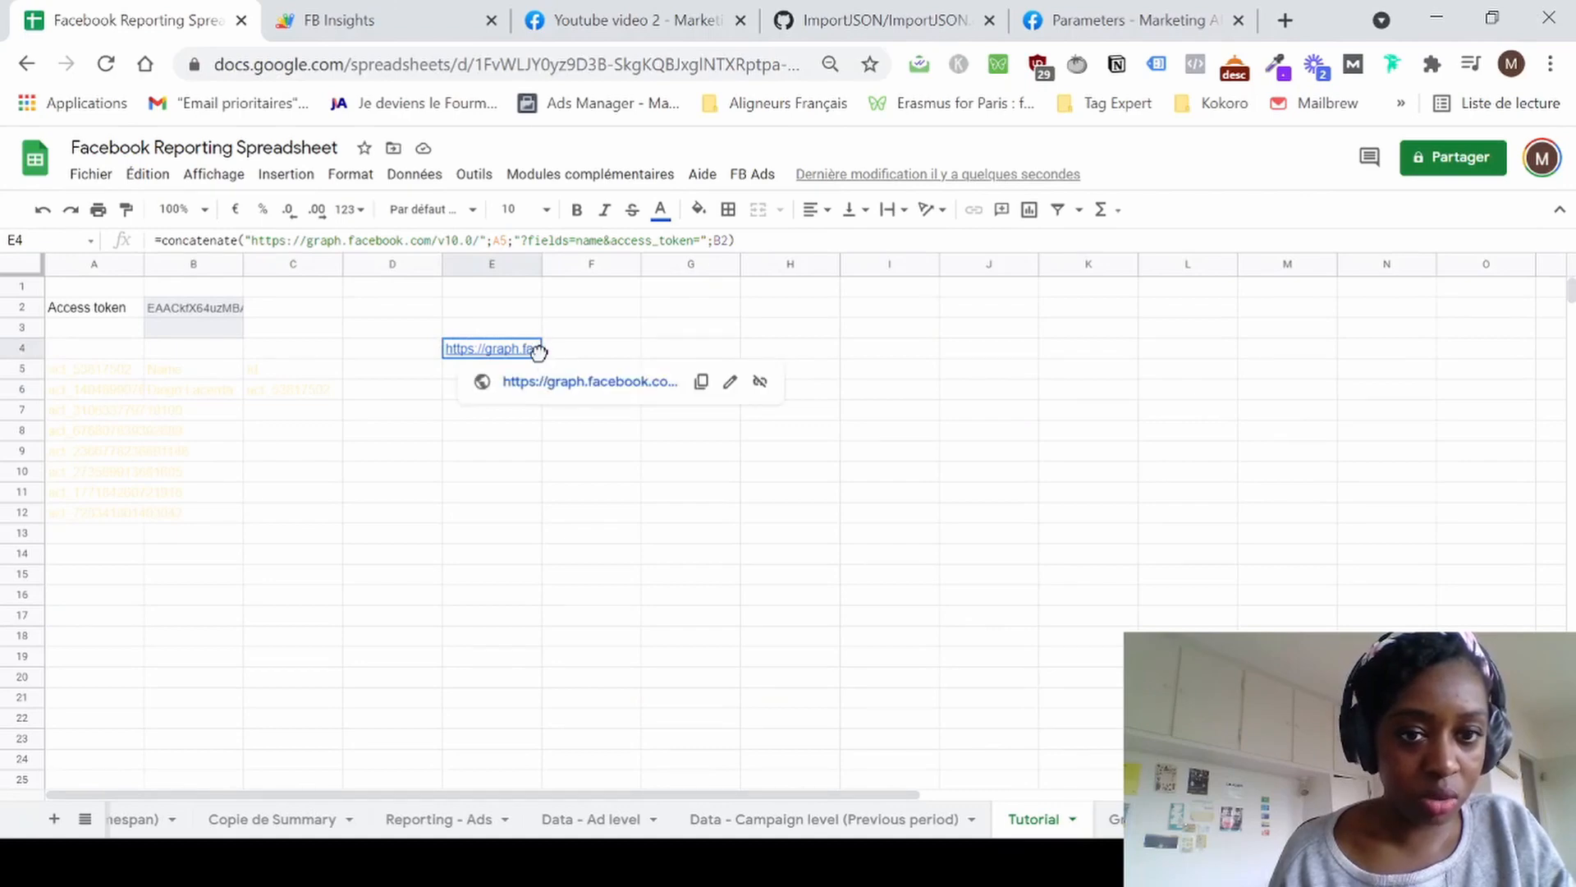
drag(543, 357, 491, 524)
Fill the formula =ImportJSON(E5;"/name";"noHeaders") from B6 down through B12 to import the account names.
click(177, 391)
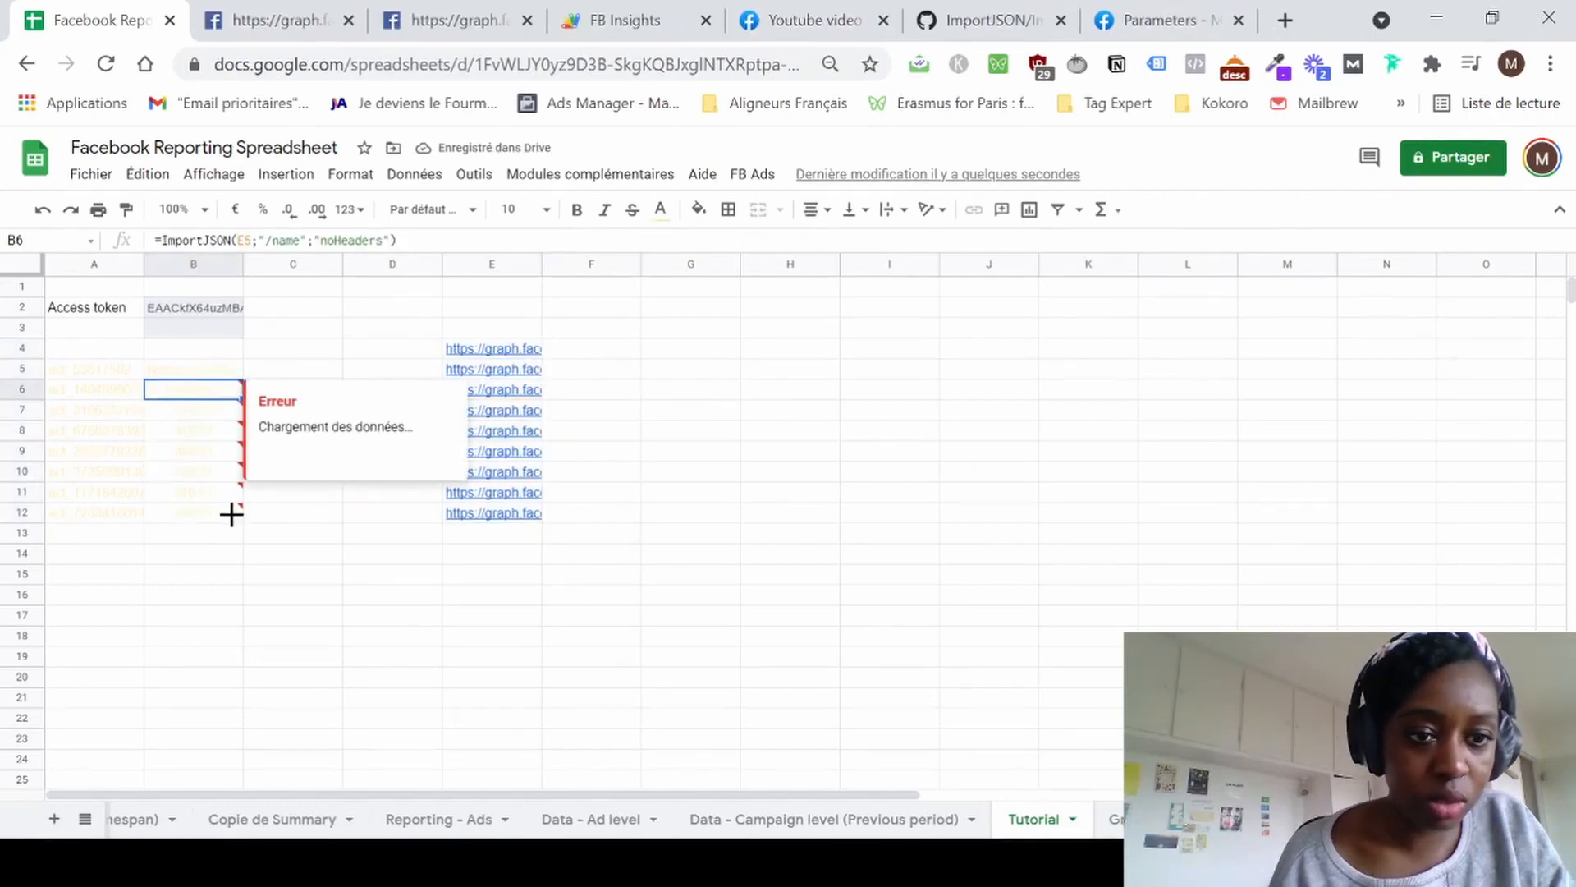
drag(232, 515, 236, 523)
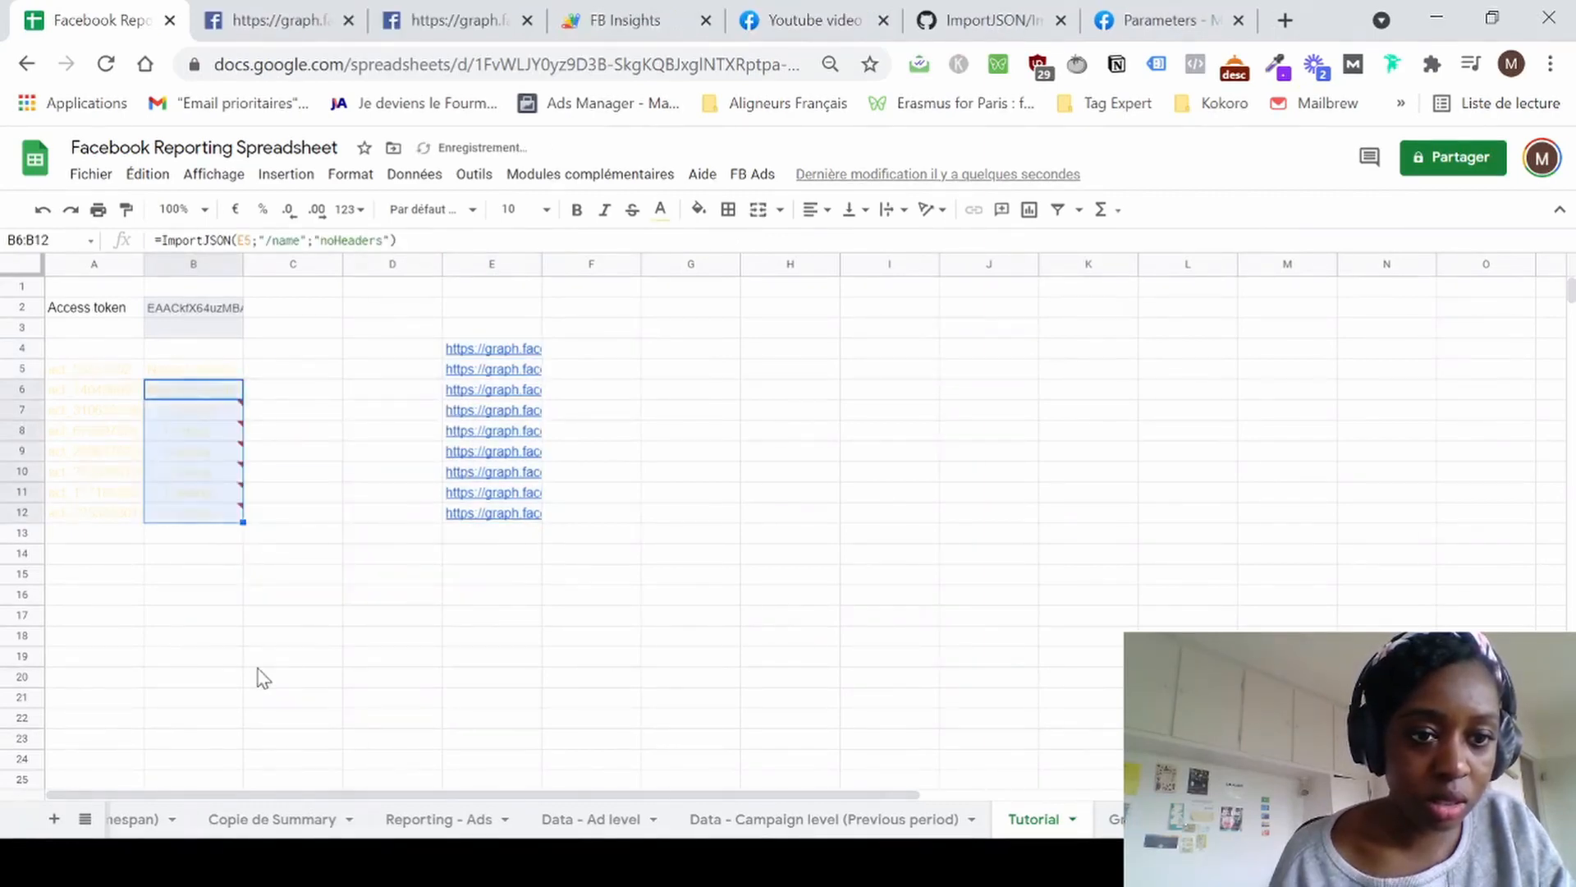
click(336, 415)
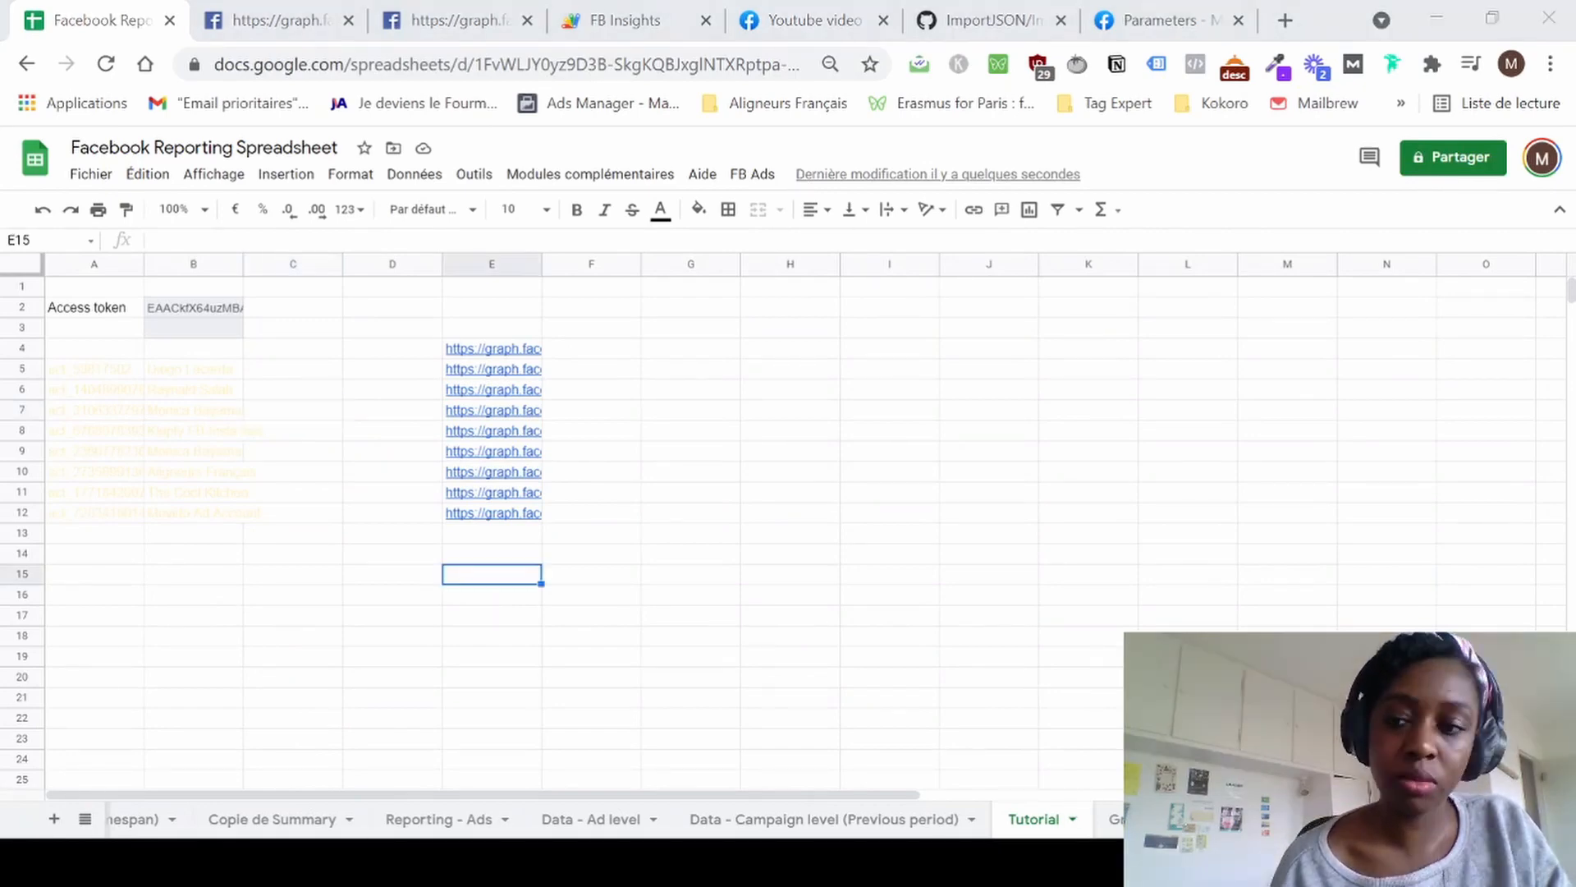
Move the URL column from column E to column C, directly beside the account names.
click(1433, 17)
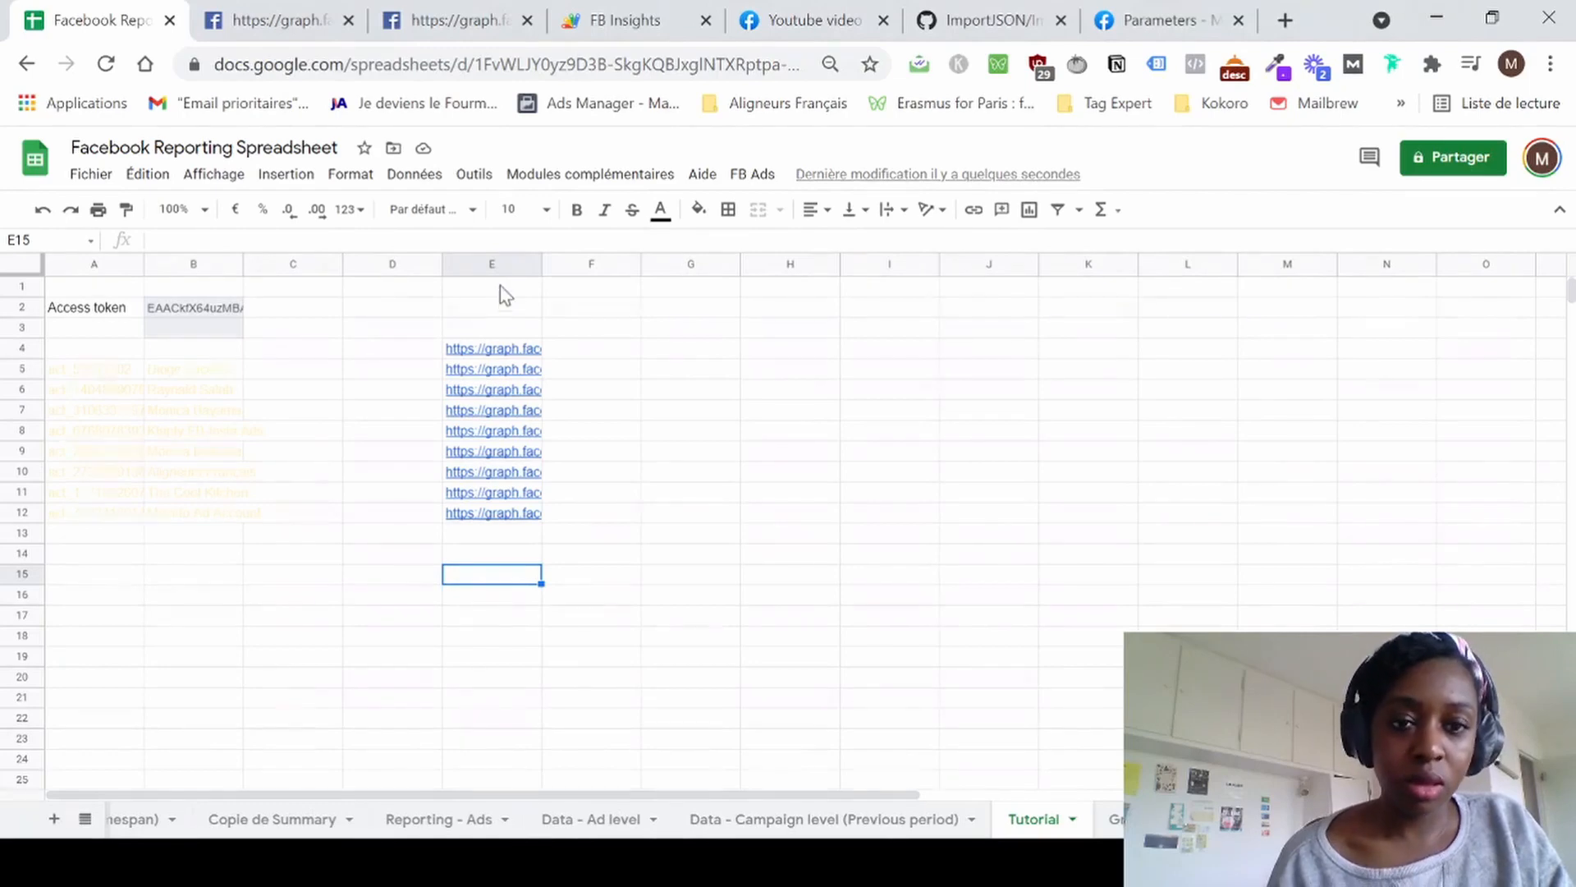
drag(492, 252, 306, 259)
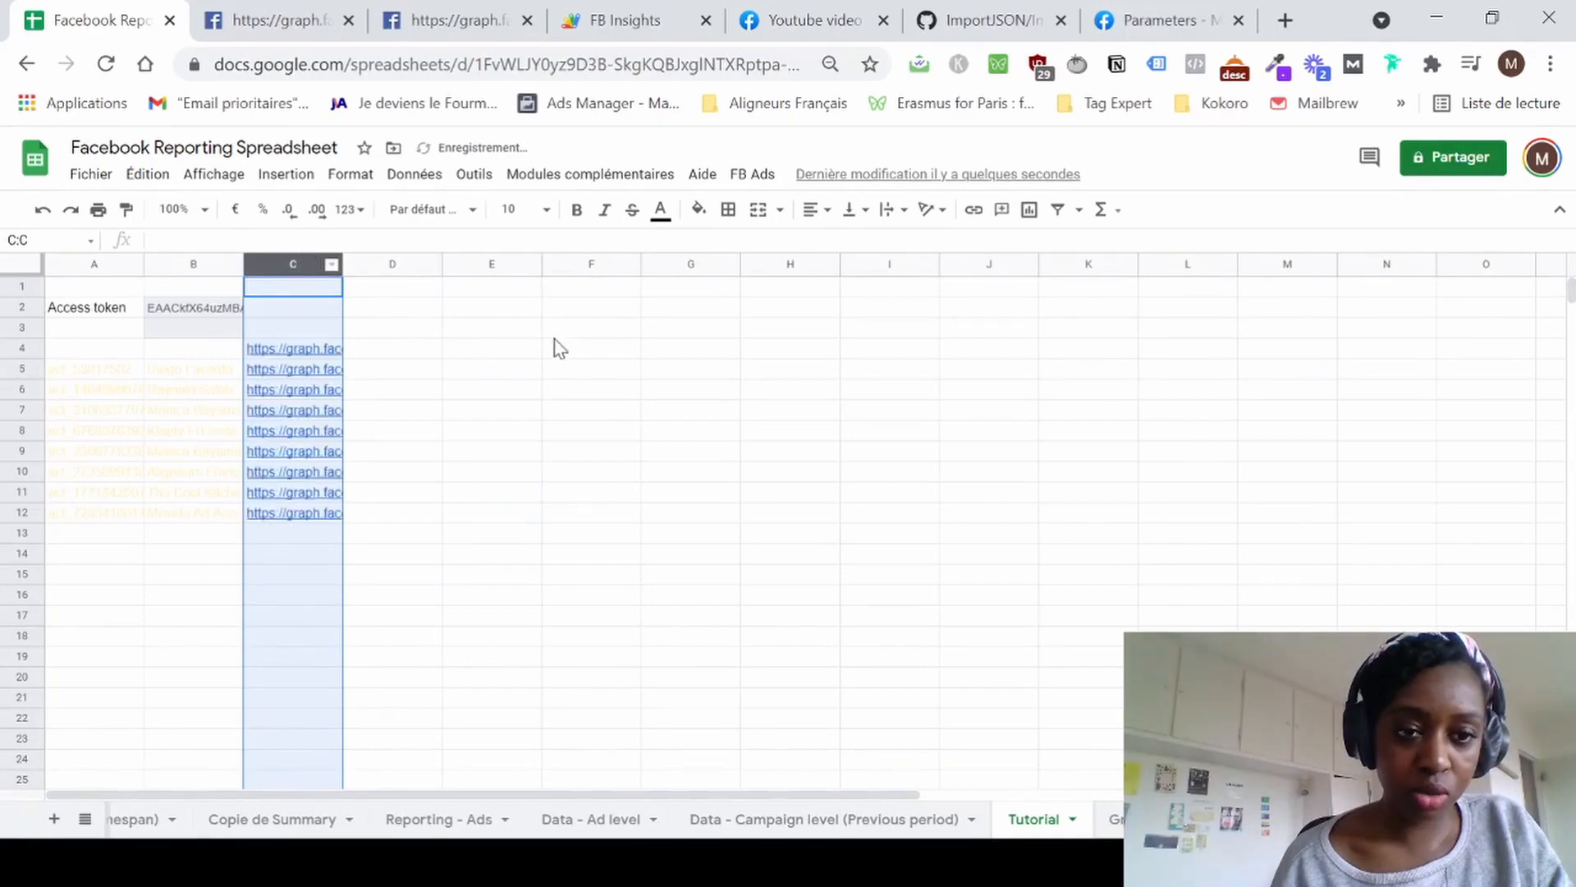
Enter the report headers "Campaign name" in F3 and "Spend" in G3.
click(605, 331)
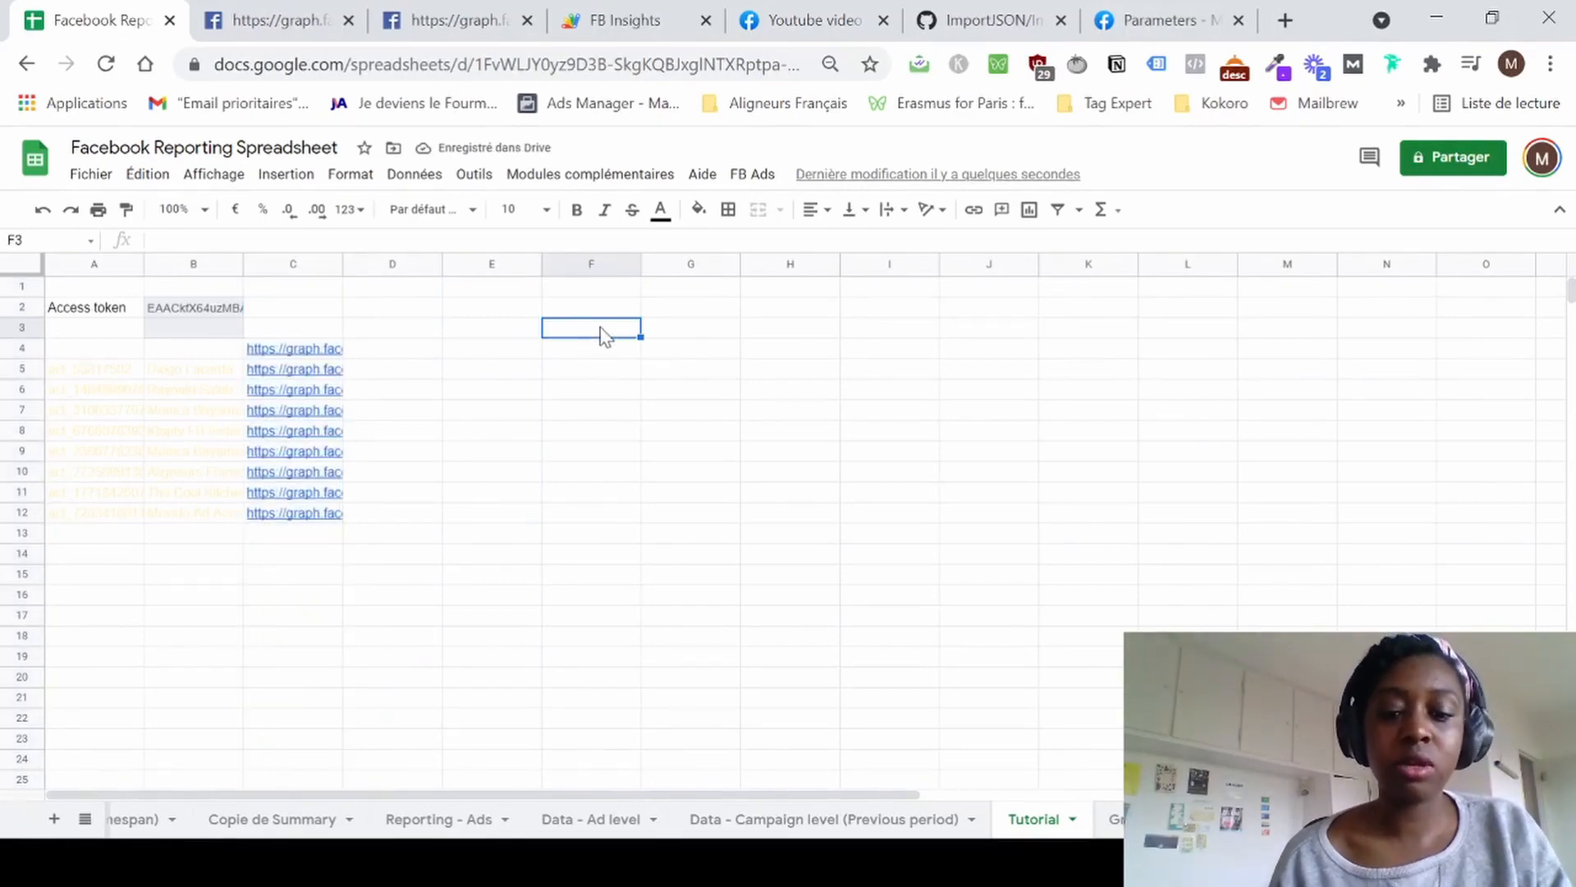
text(C)
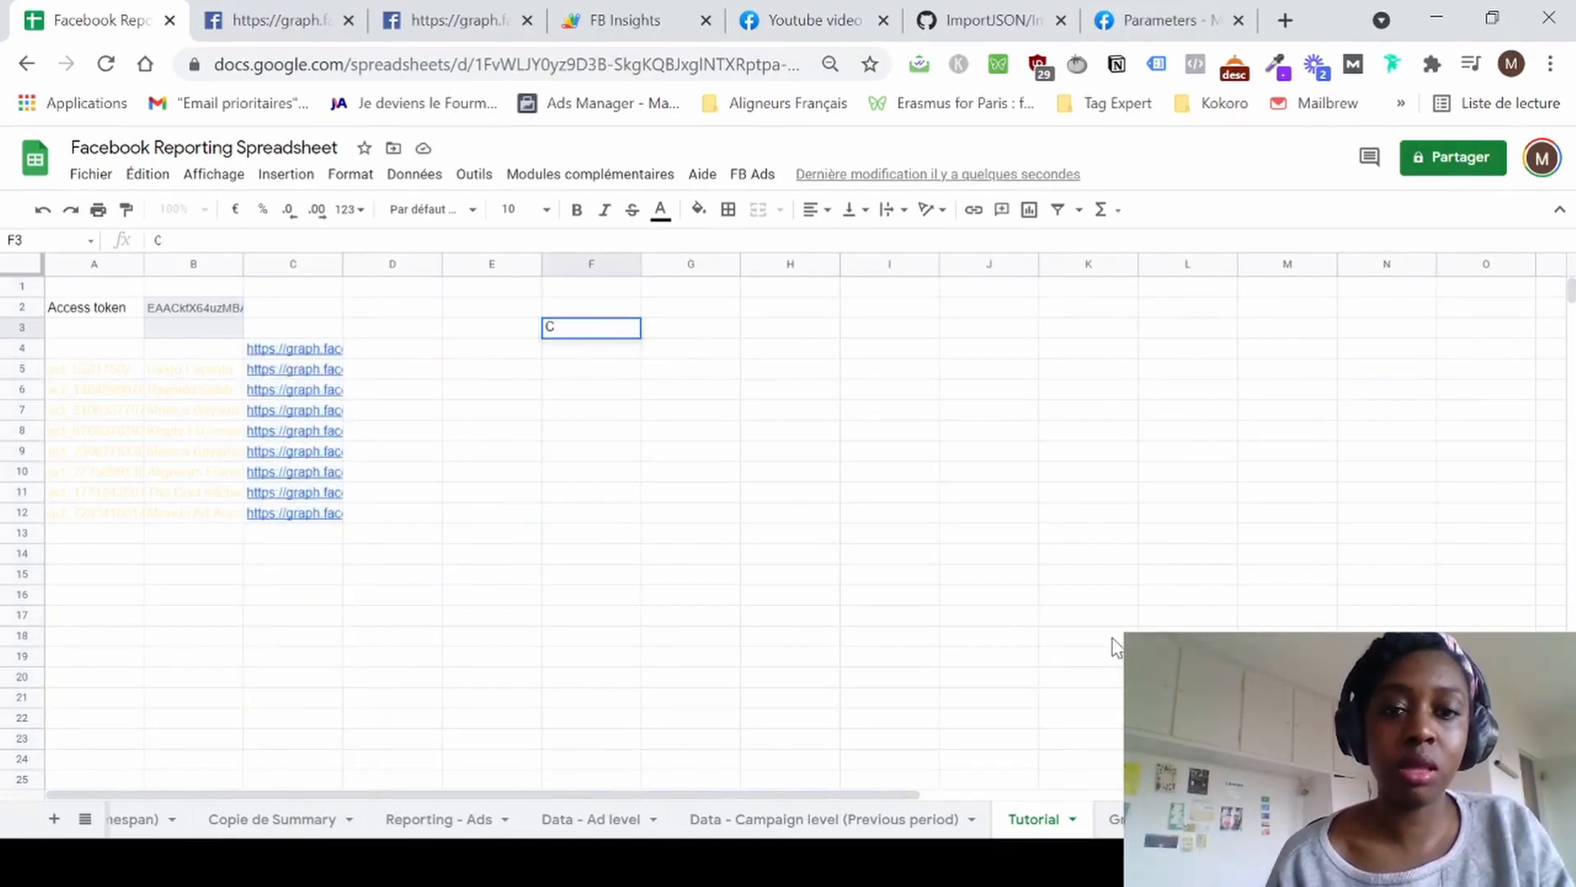
text(AMPampaign name)
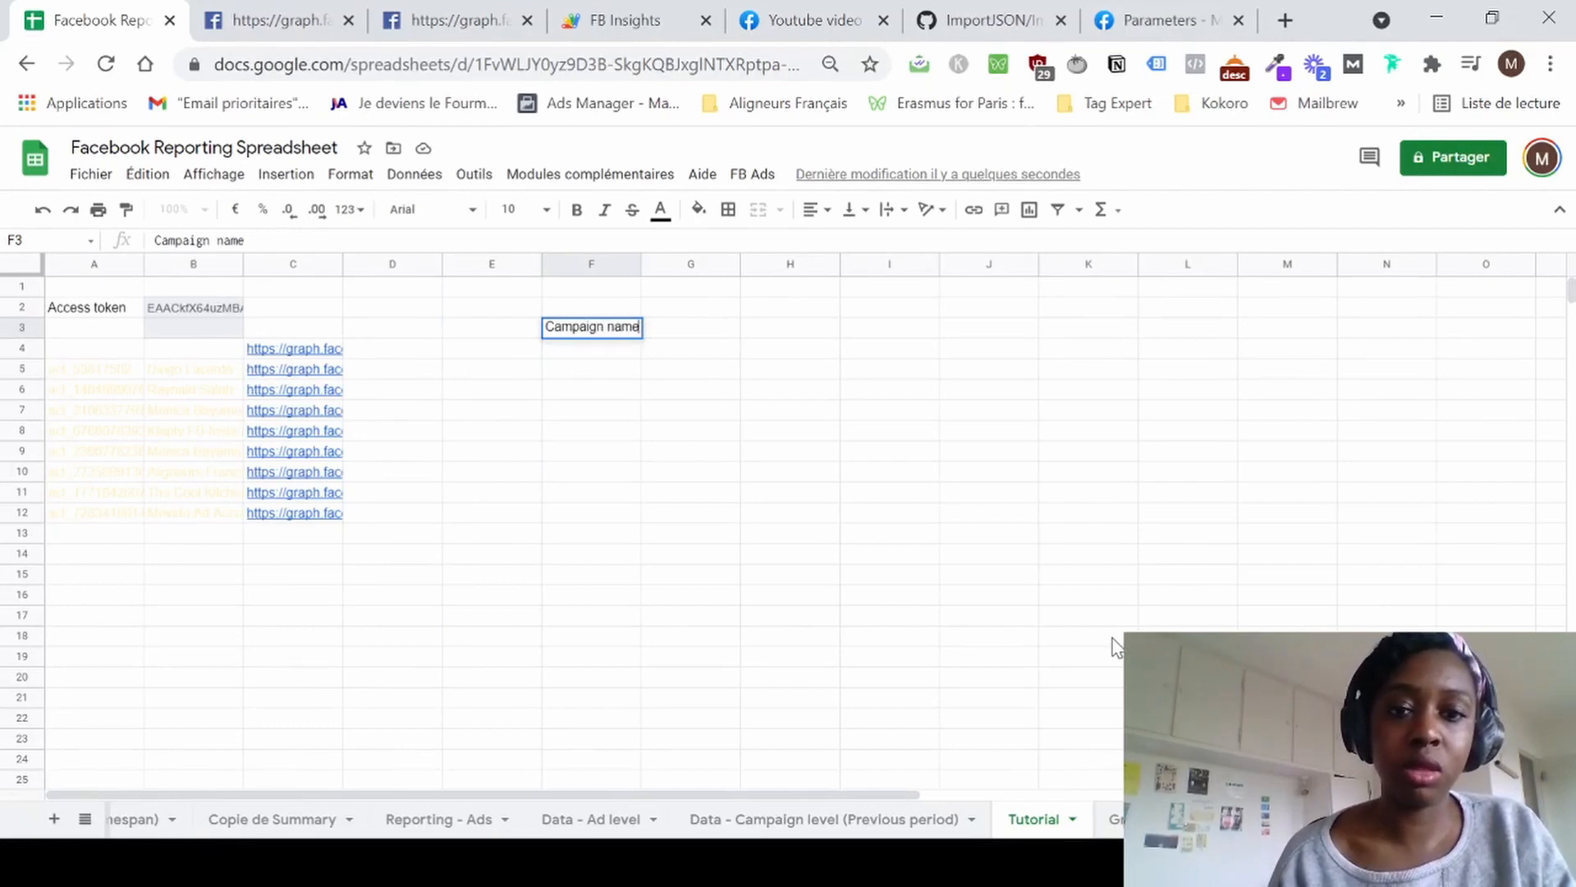
key(Return)
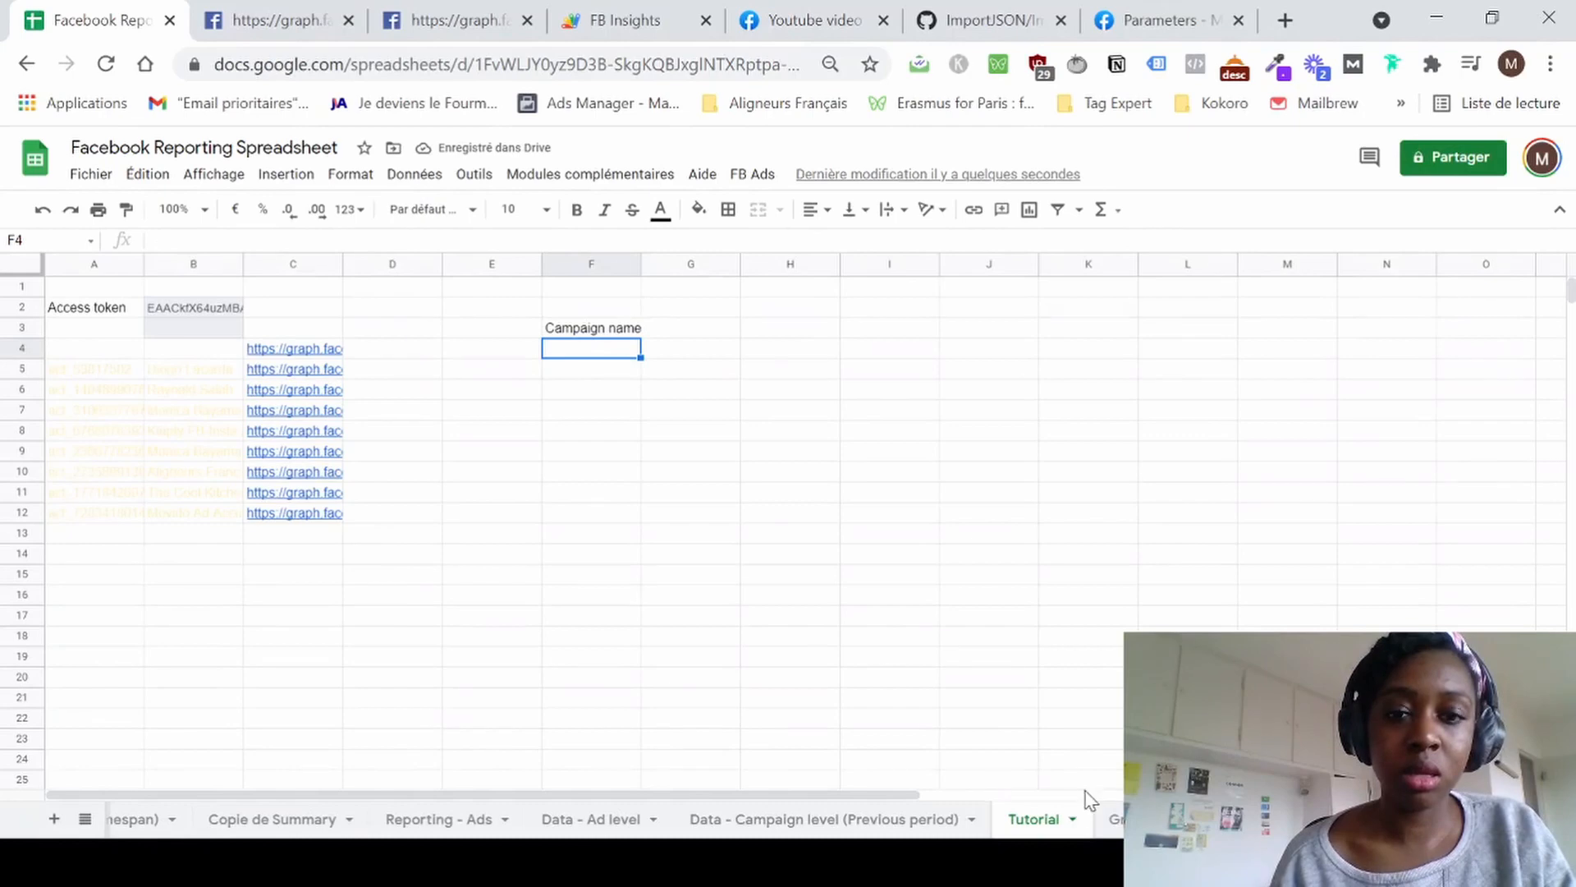
click(1096, 862)
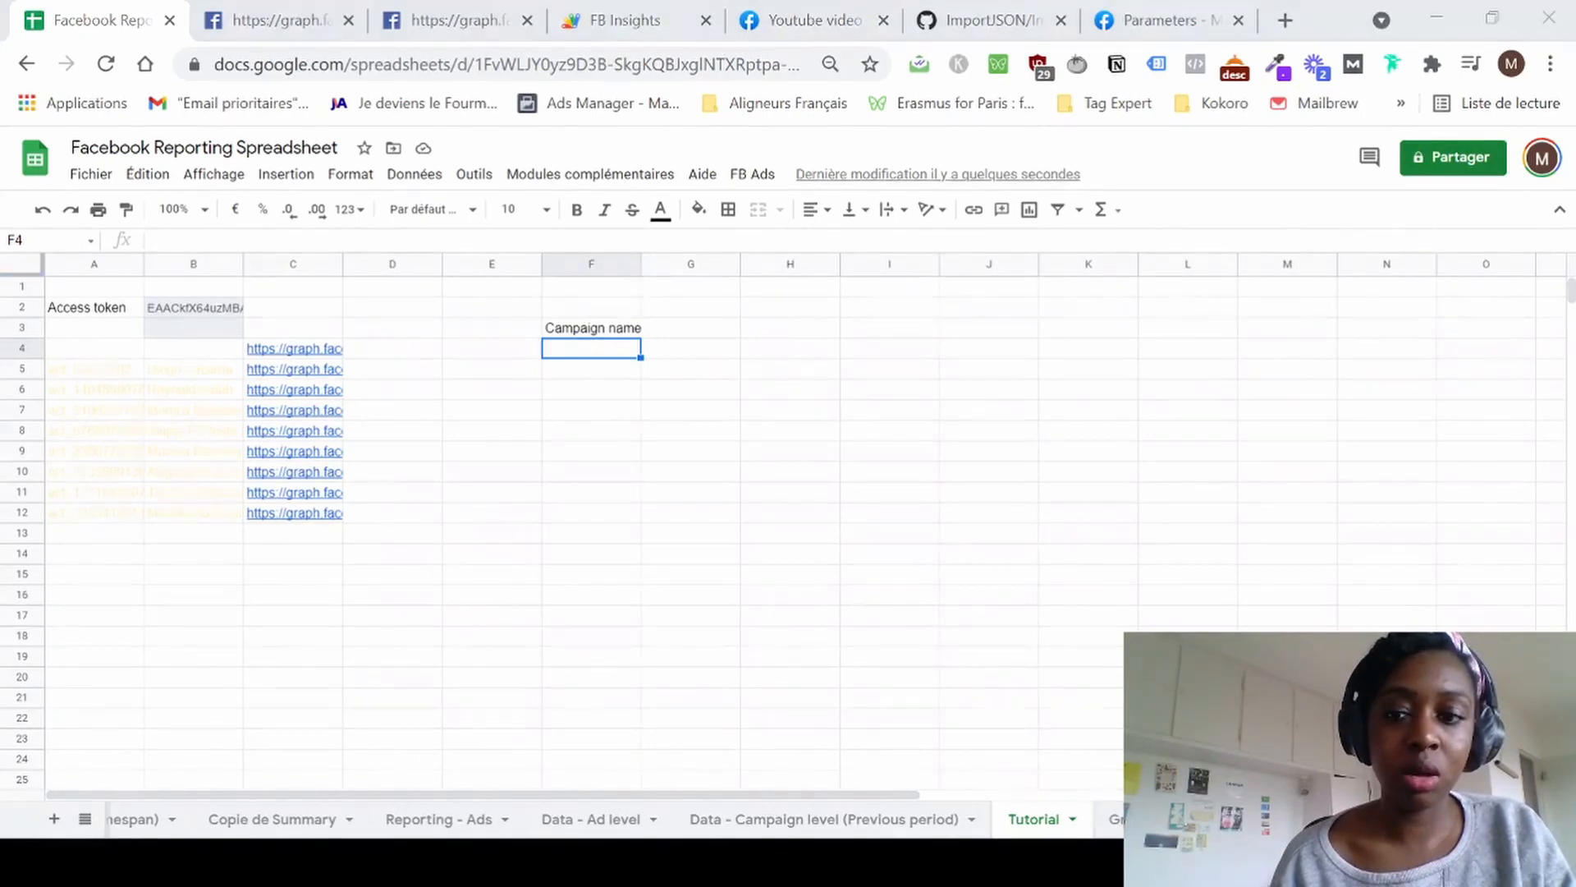
click(686, 327)
click(688, 328)
text(ss)
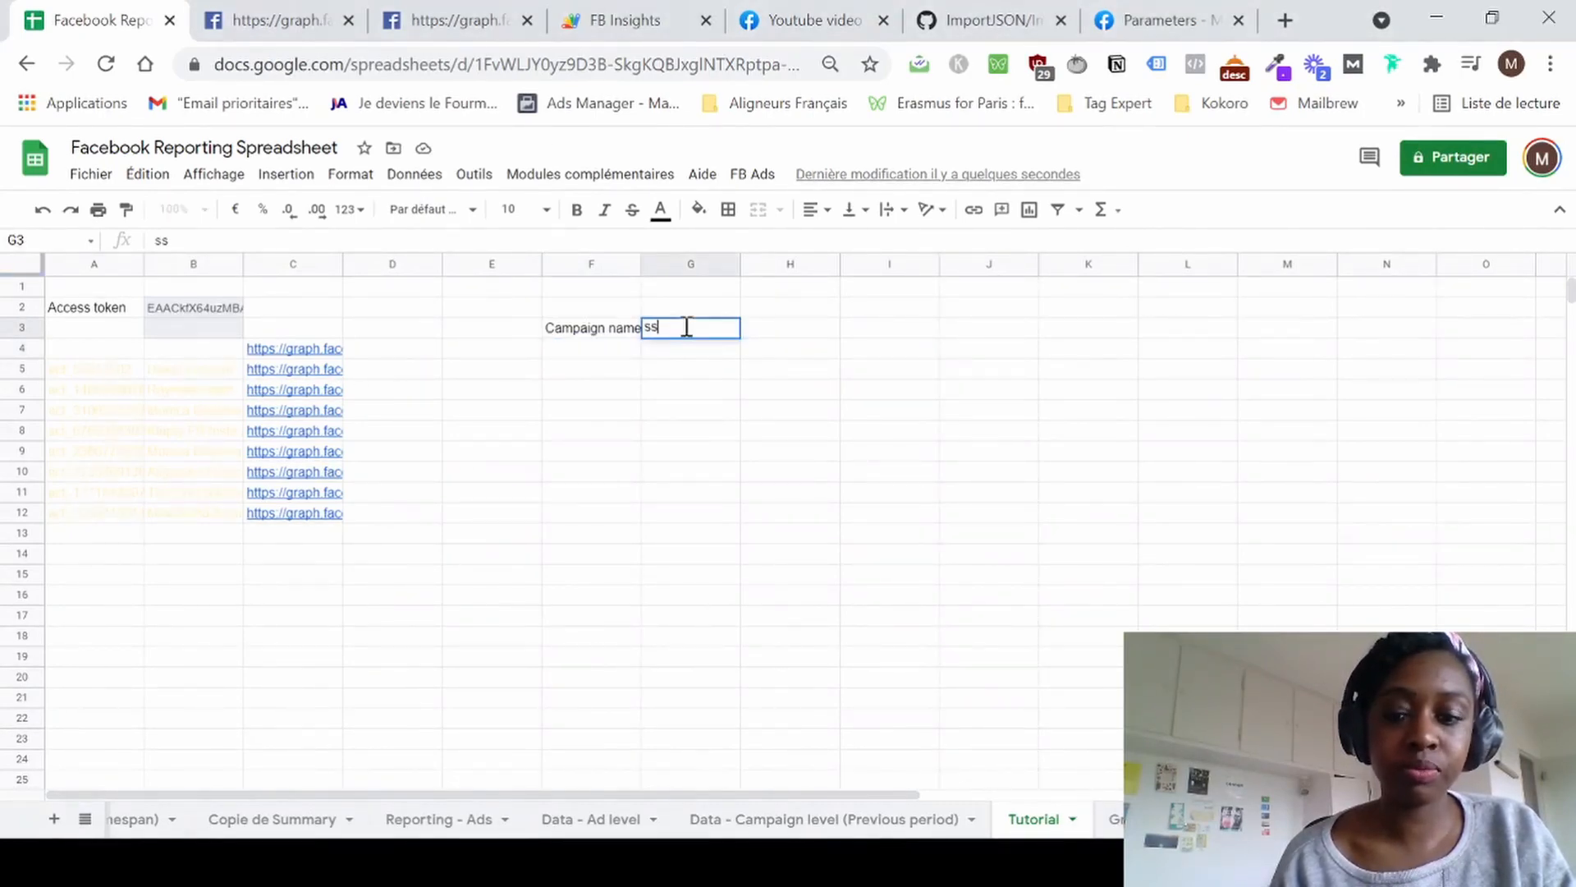
text(end)
key(Return)
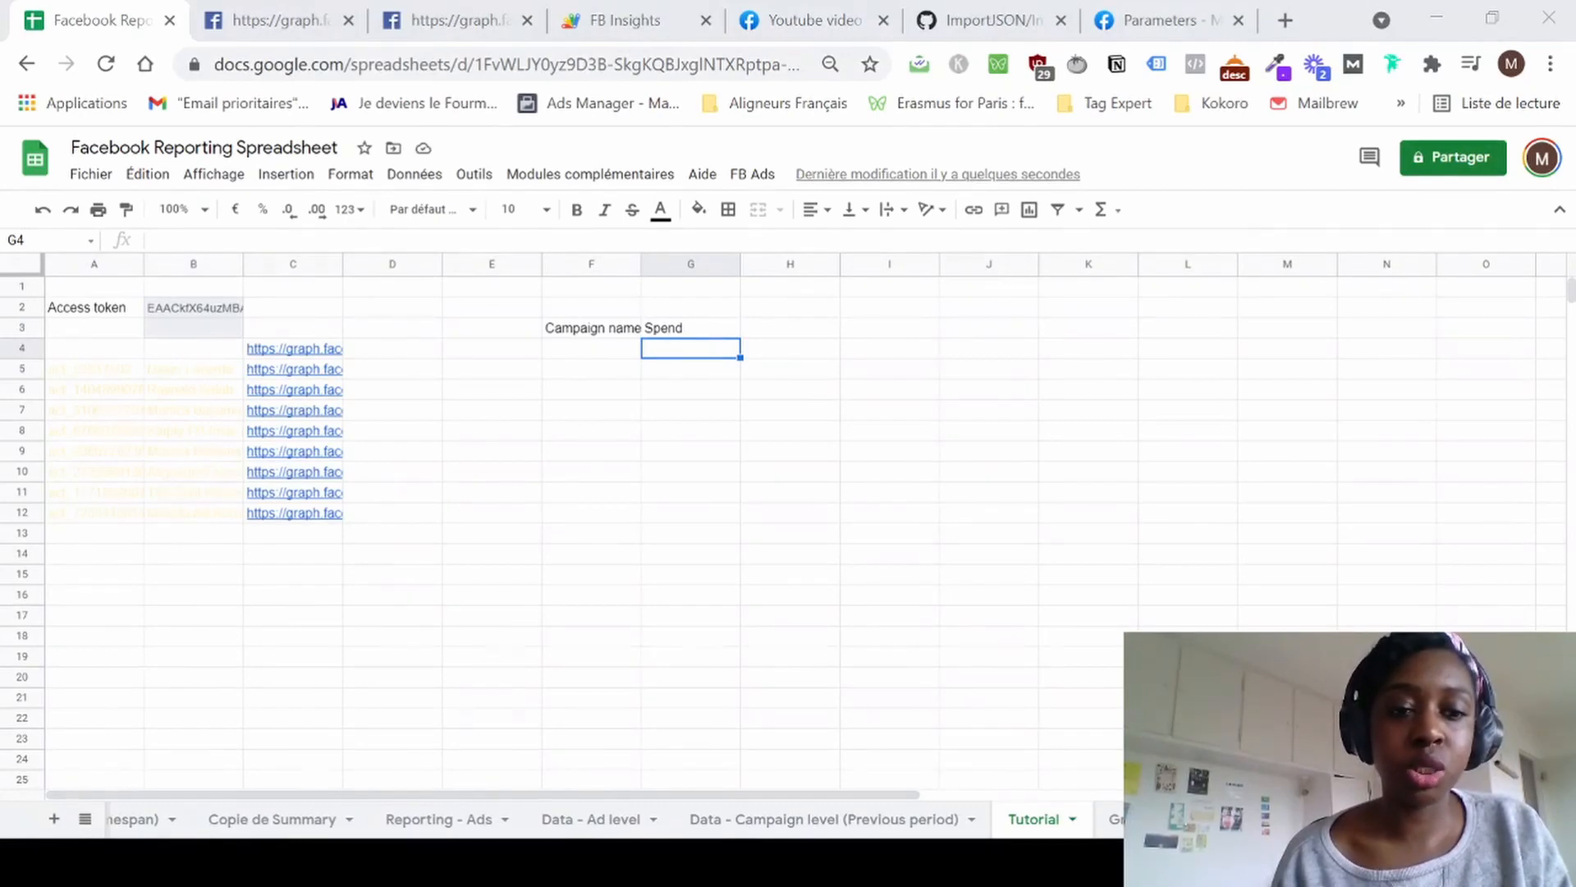
Enter the report headers "Impressions" in H3 and "Frequency" in I3.
click(764, 312)
click(765, 329)
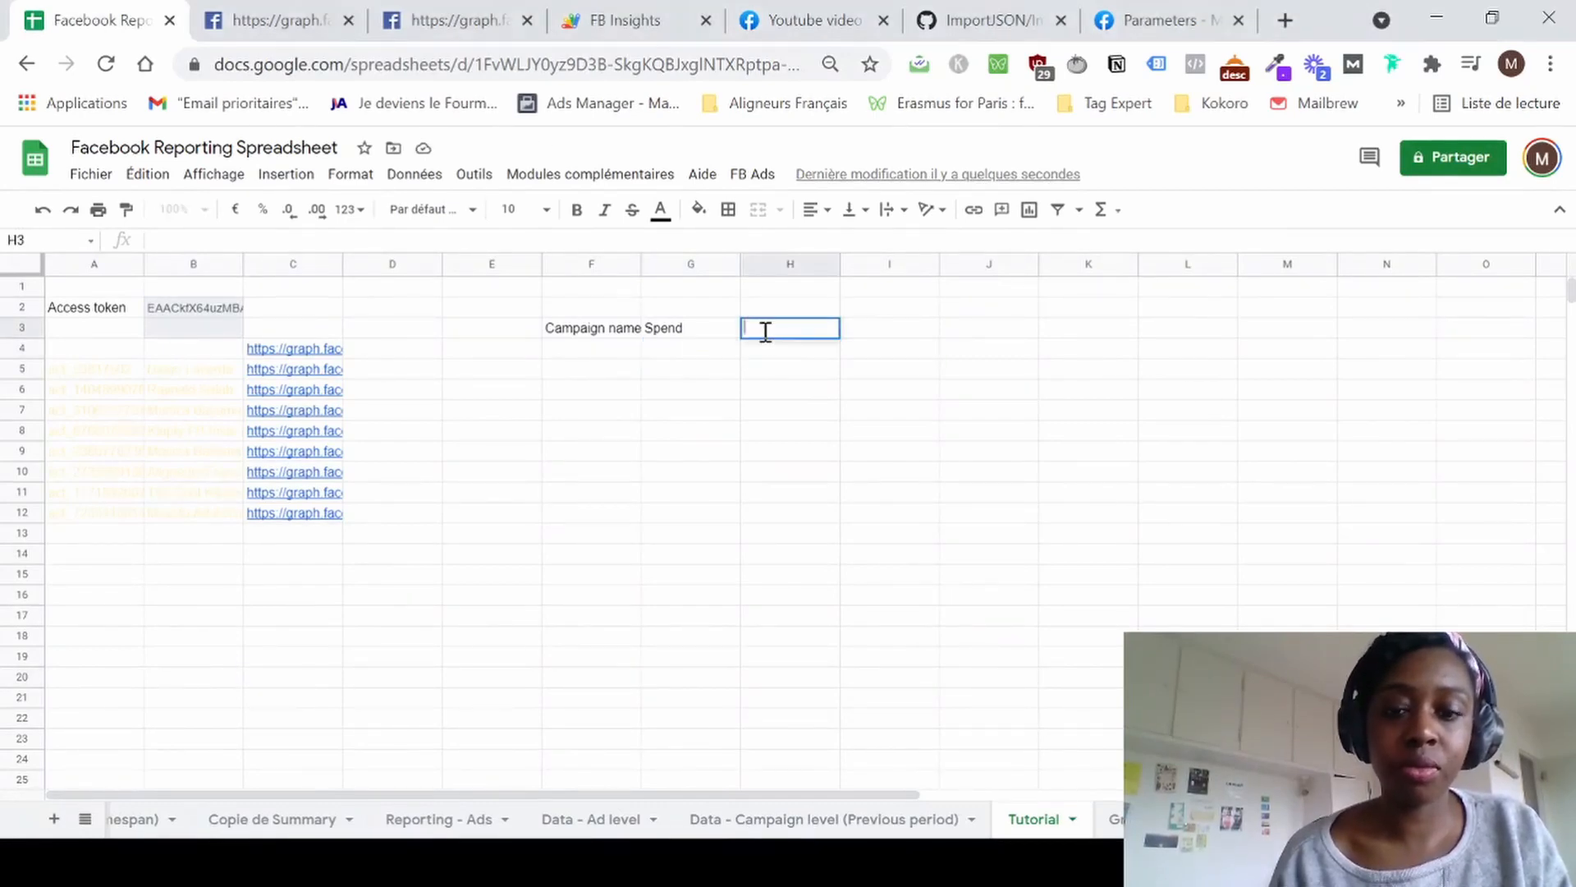
text(Impress)
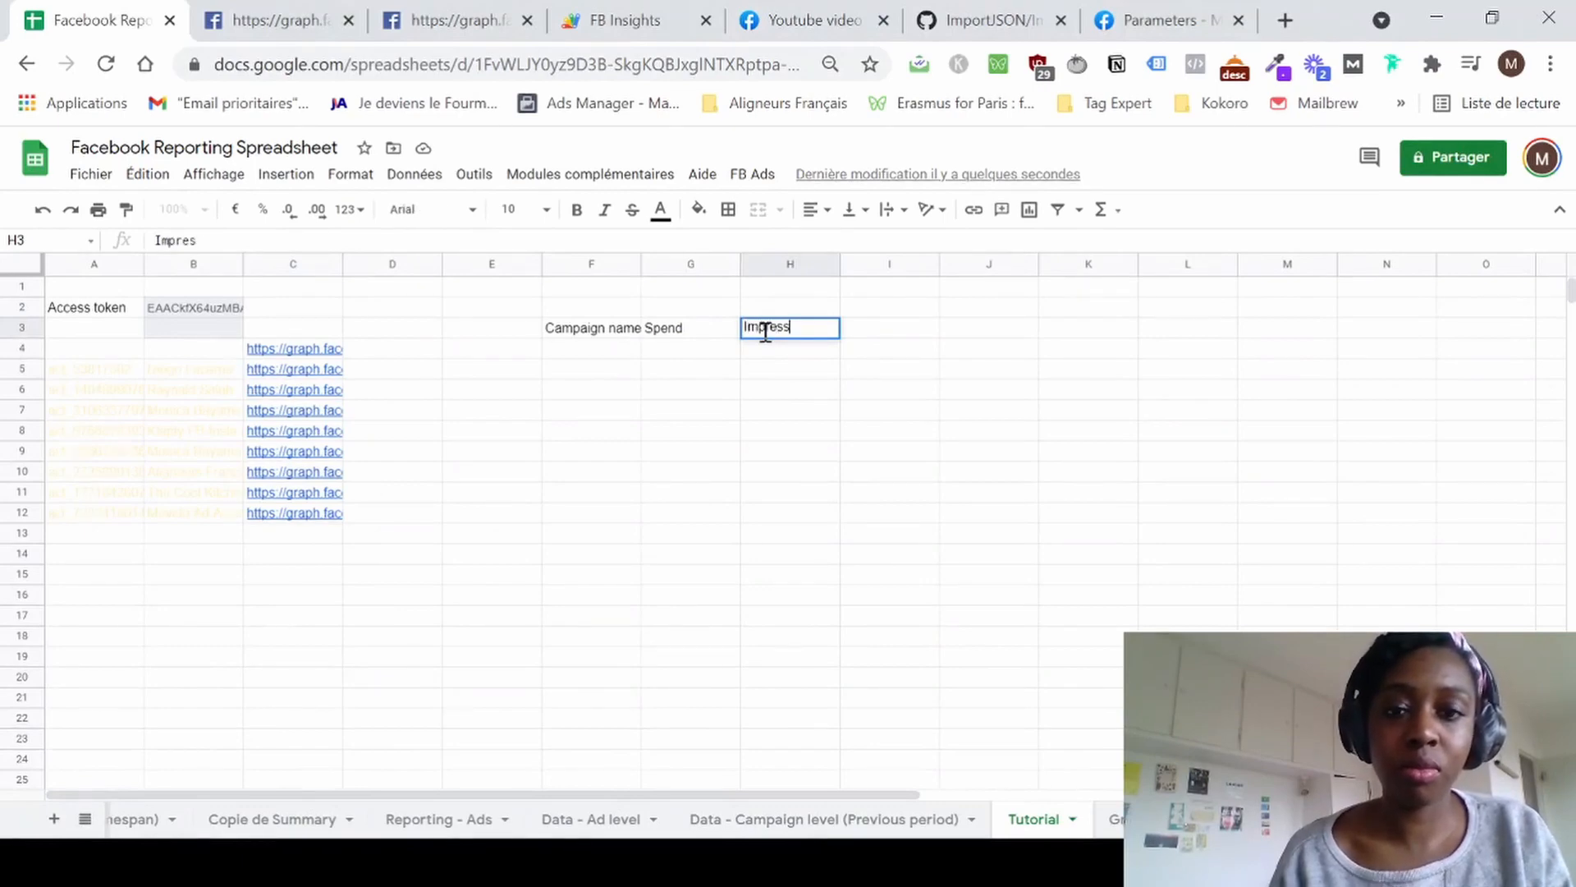
text(ions)
click(857, 344)
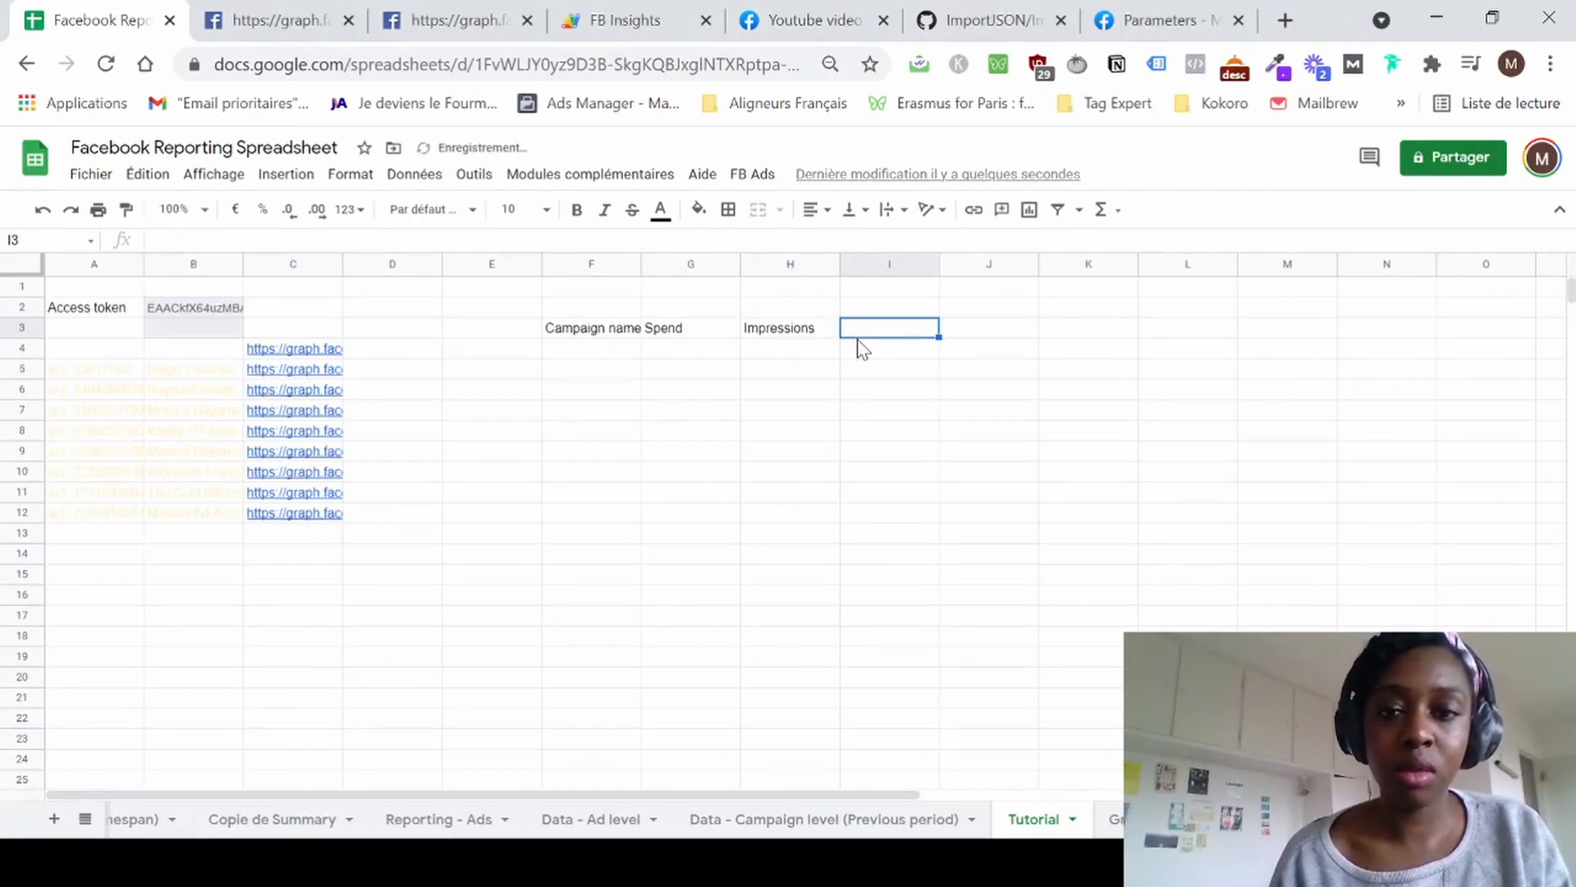
text(Frequency)
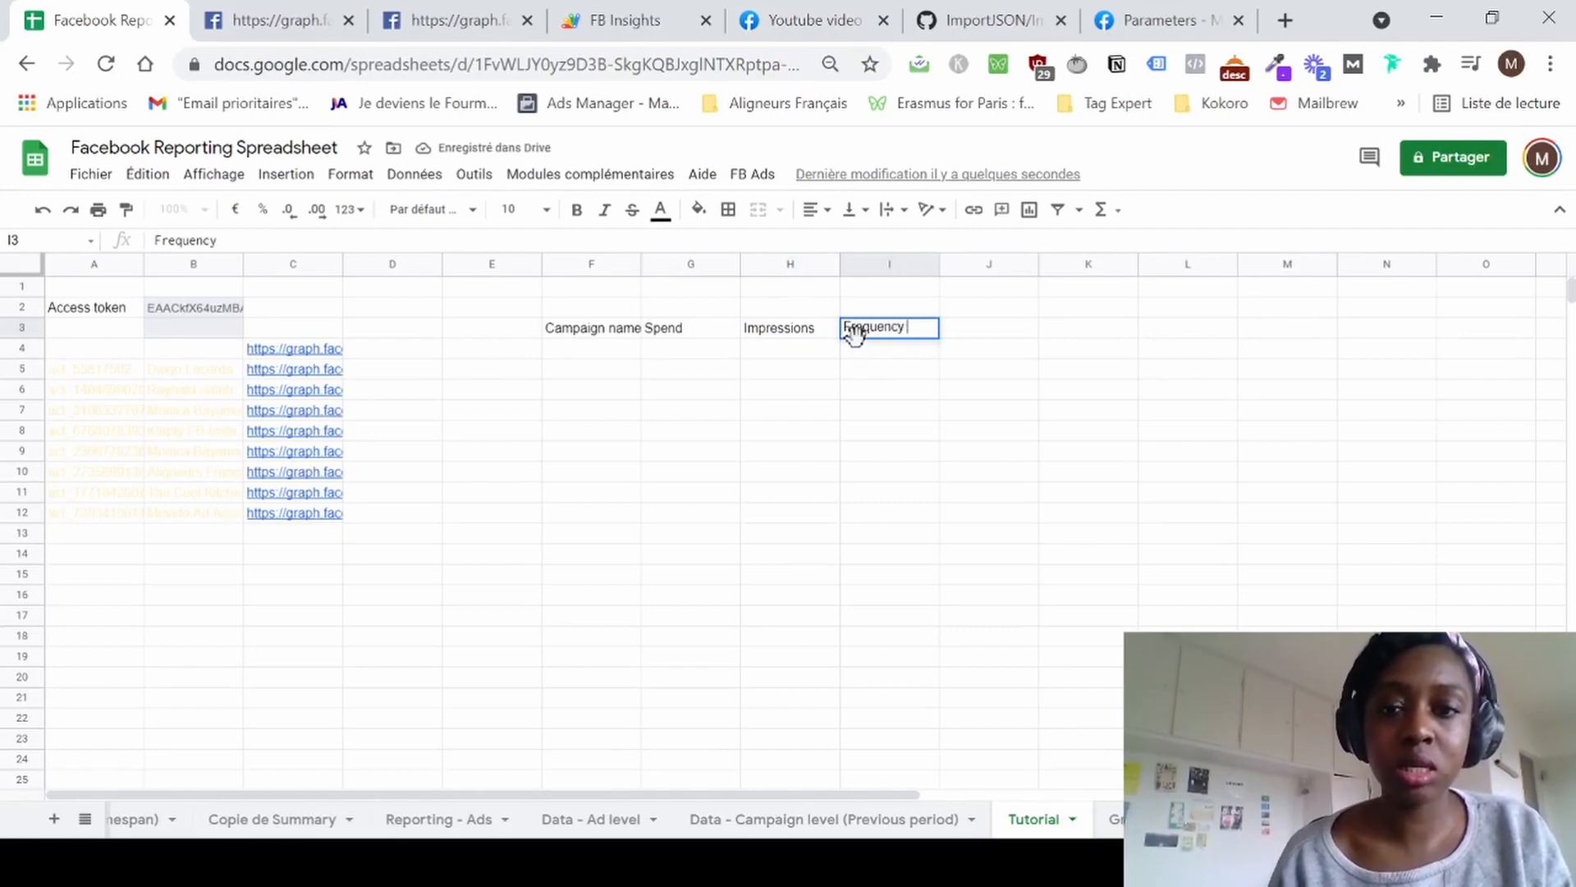
key(Return)
Enter the report headers "Clicks" in J3 and "CTR" in K3, and try to widen the Campaign name column.
click(973, 328)
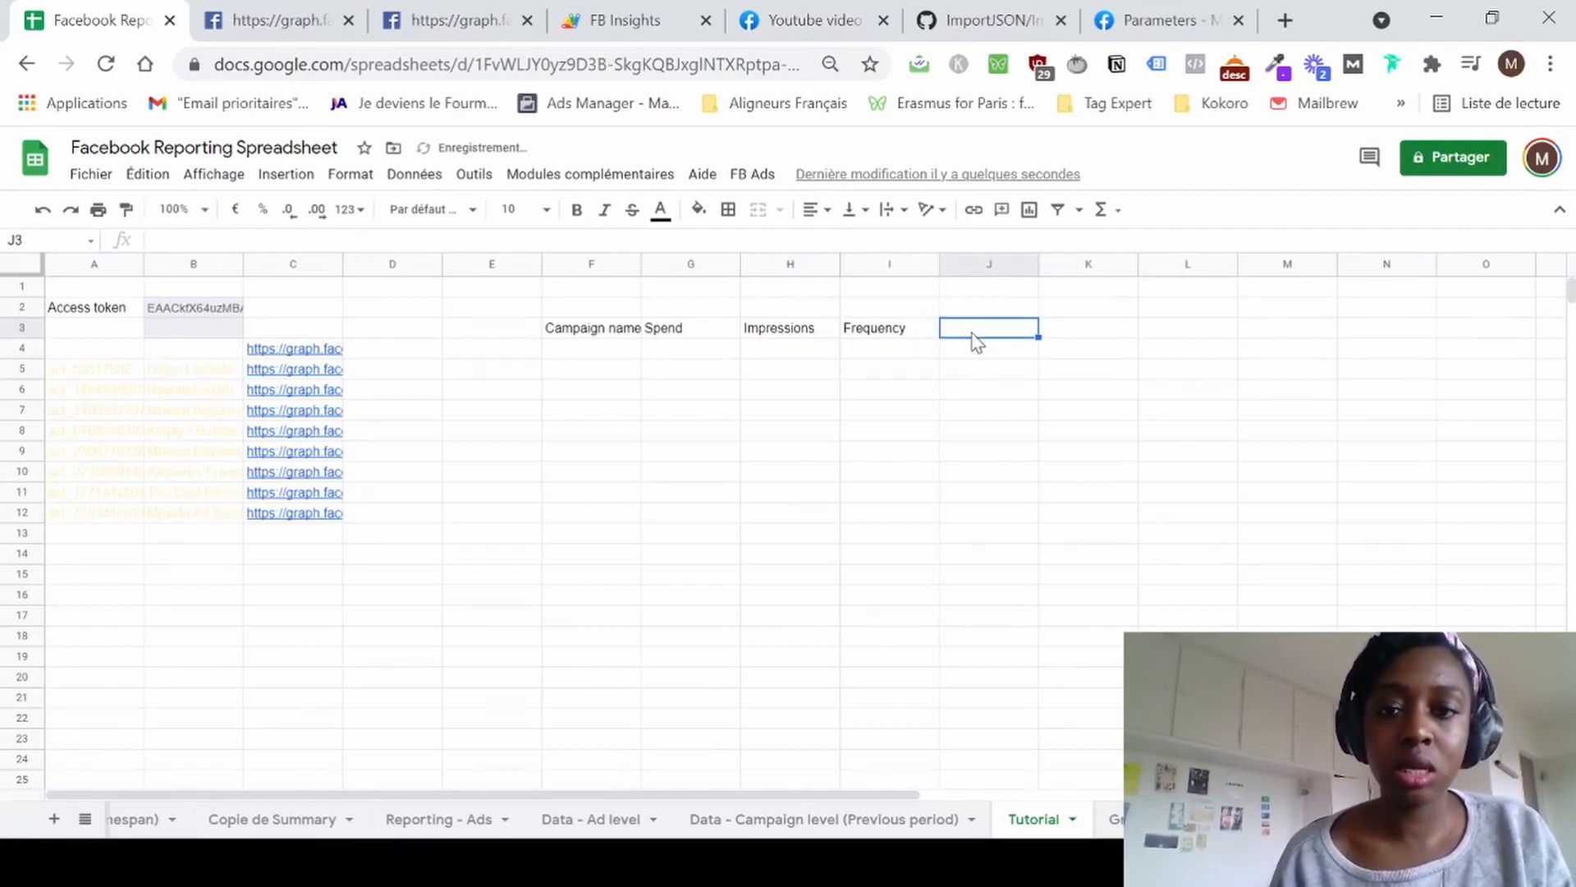
text(Clci)
text(icks)
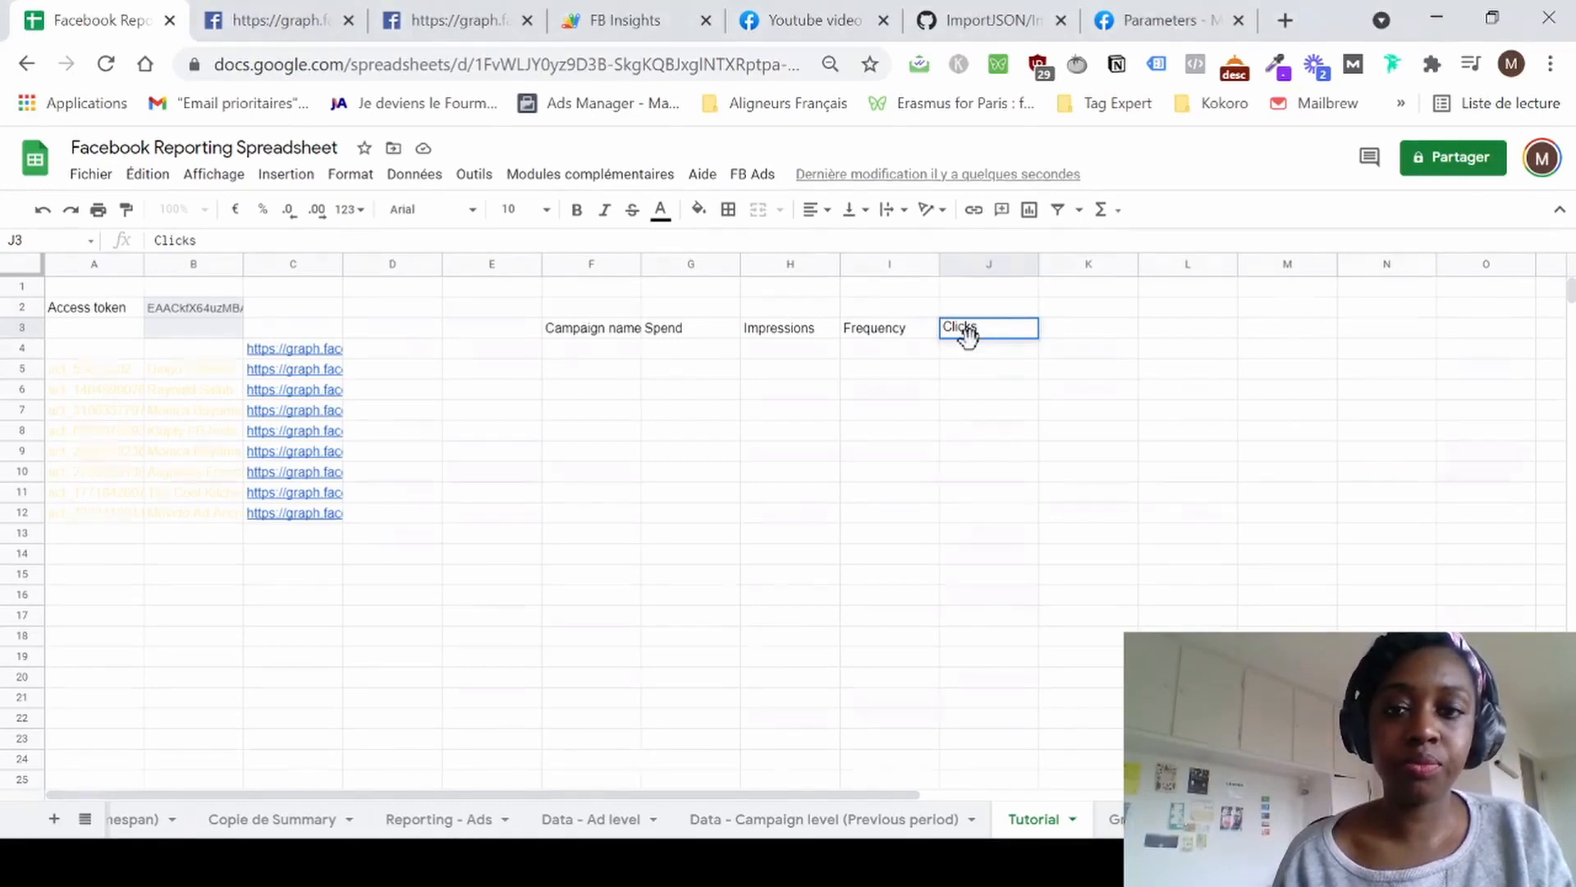
key(Return)
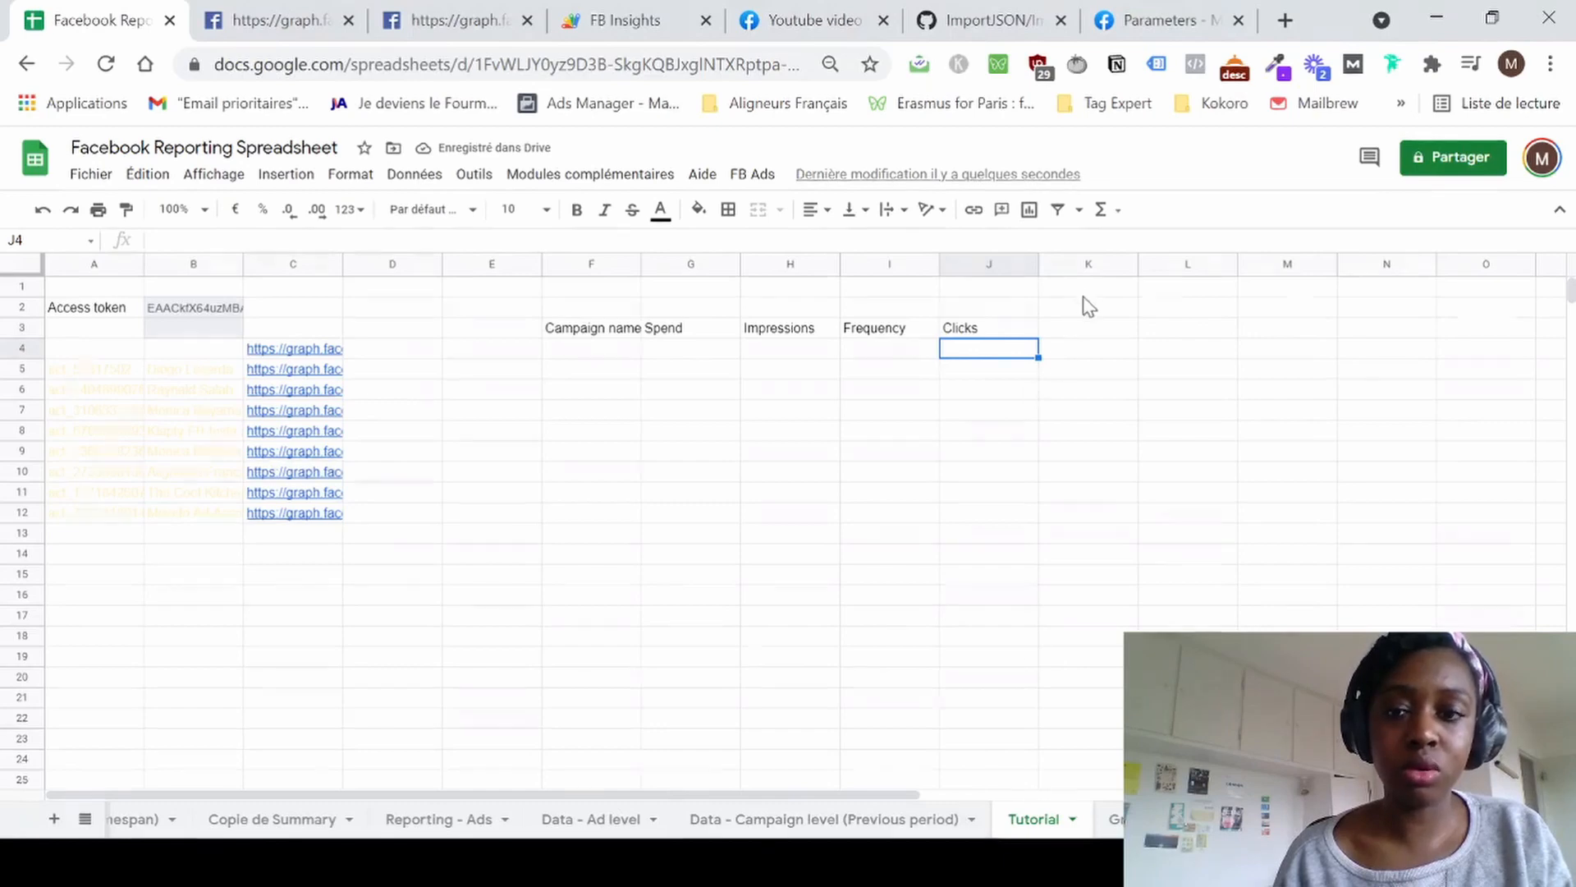
click(1076, 329)
text(CTR)
key(Return)
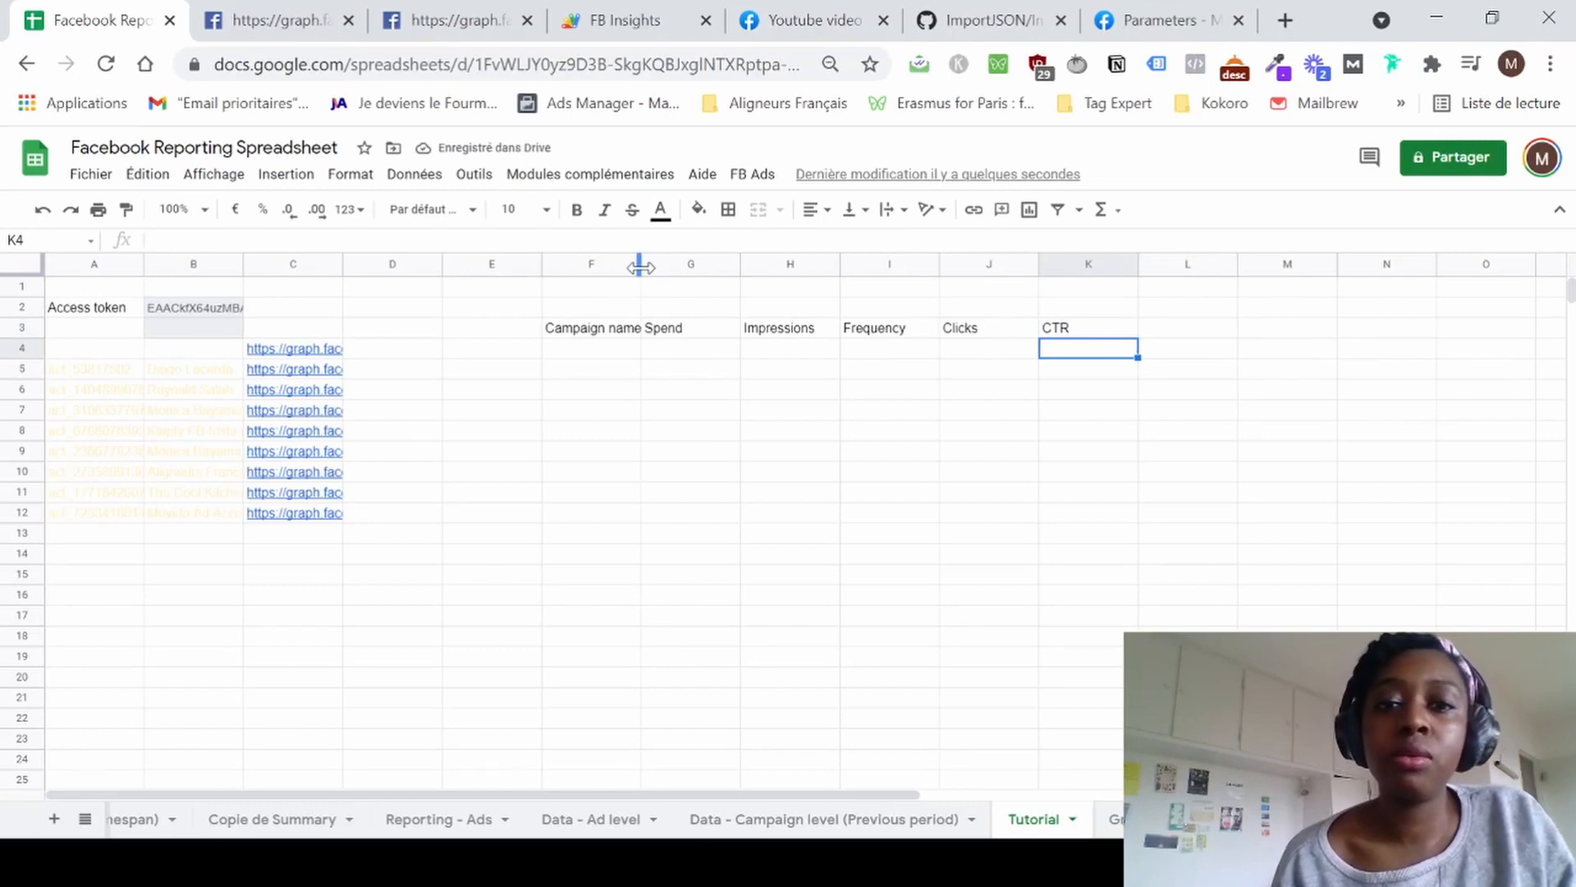
drag(637, 264, 683, 259)
click(623, 331)
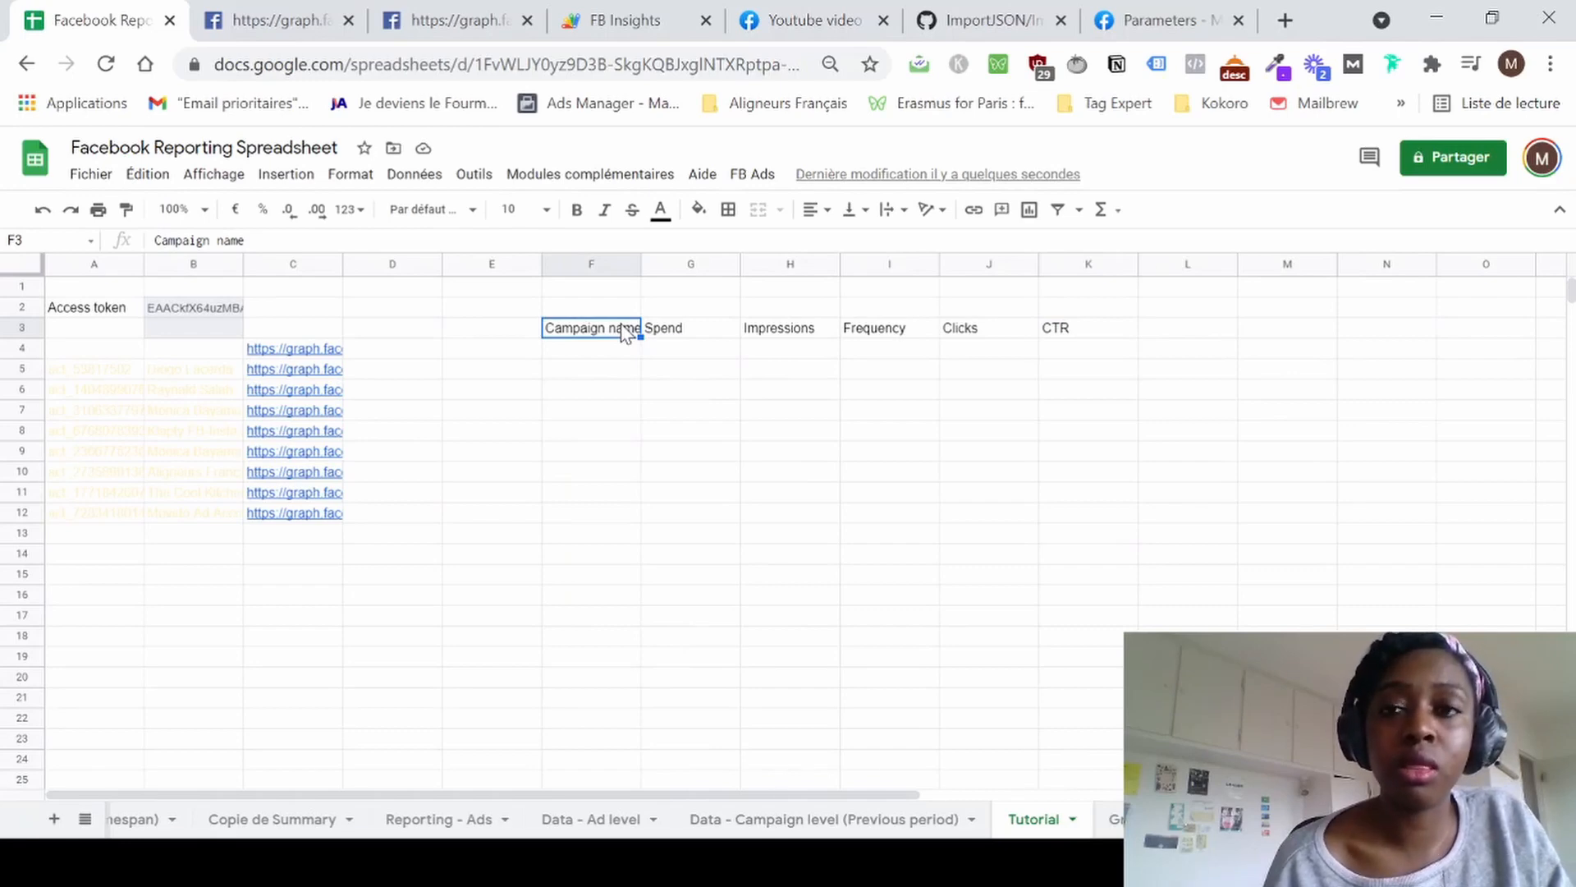
Browse the Marketing API Insights parameters reference for the fields matching the report's column headers.
click(1172, 12)
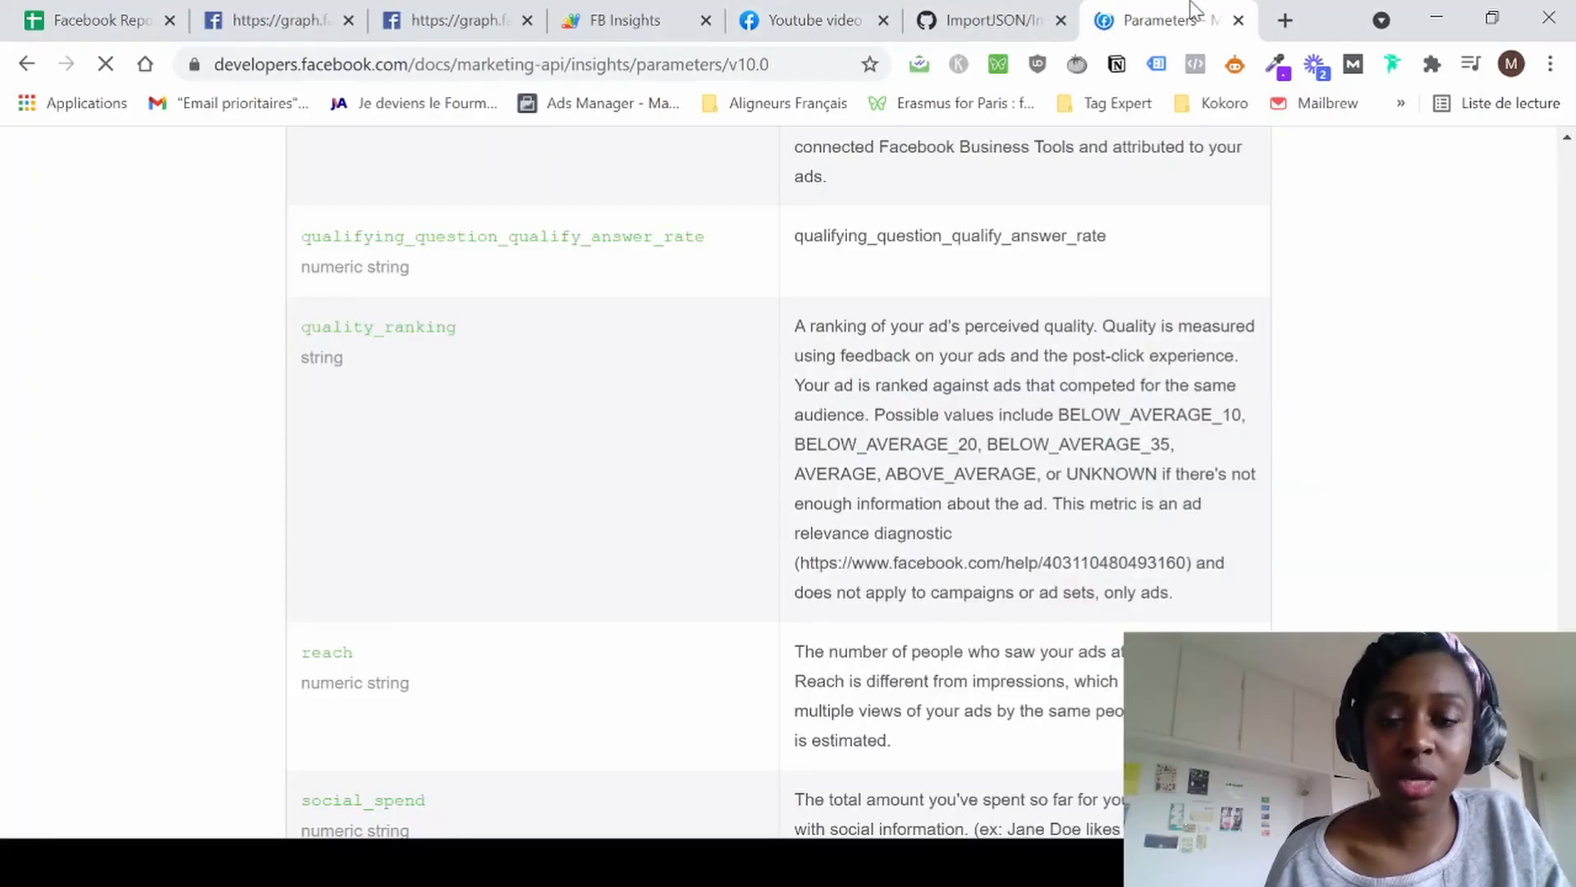
scroll(807, 368, up, 8)
scroll(326, 419, up, 20)
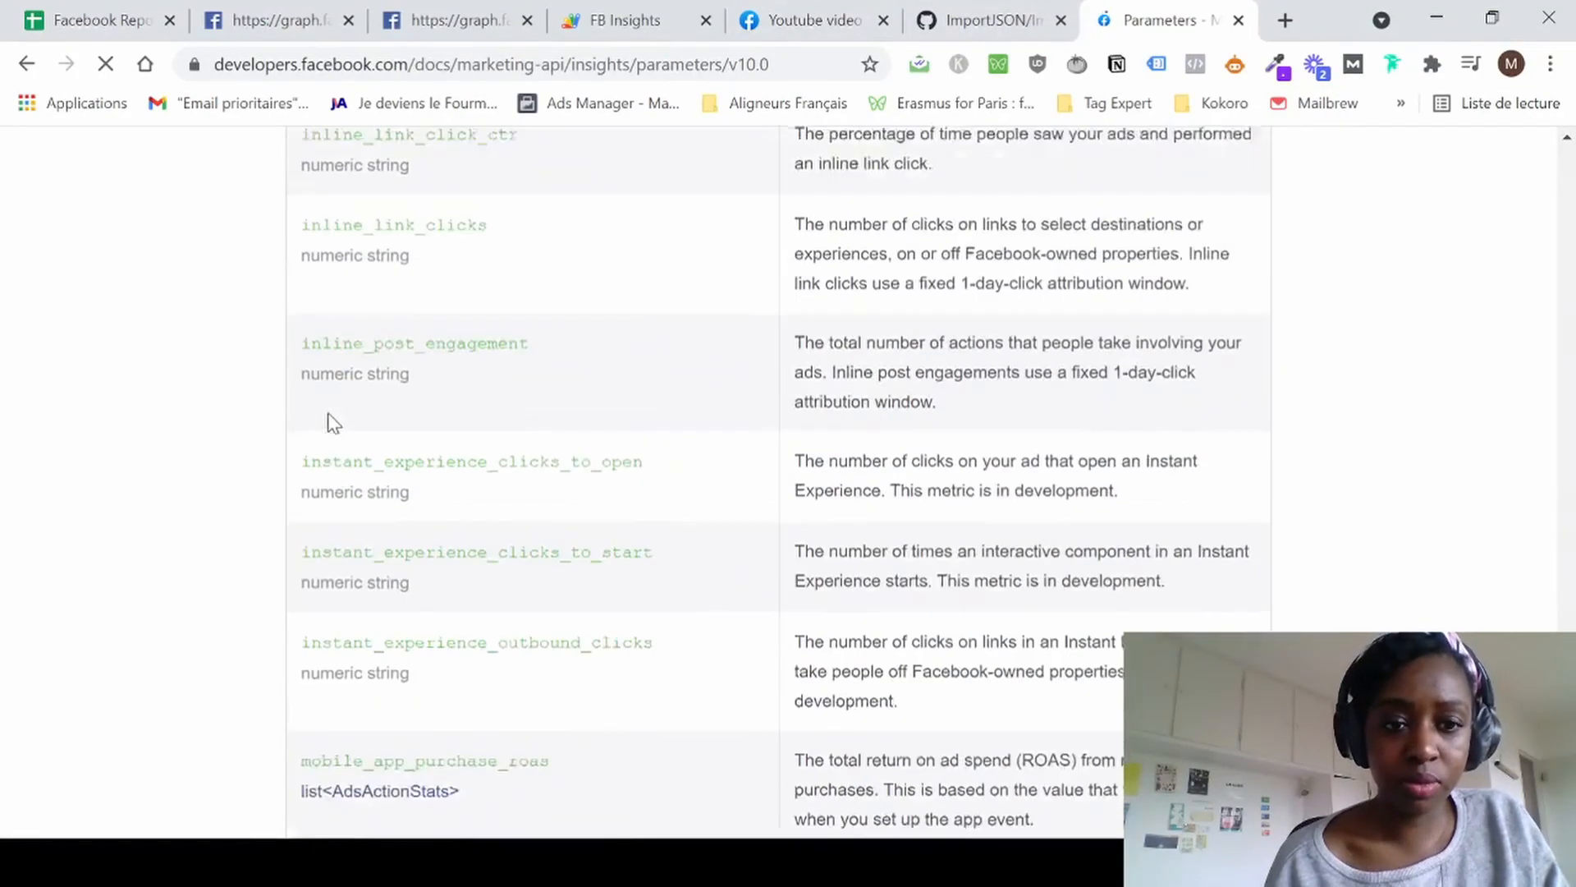
scroll(367, 611, up, 10)
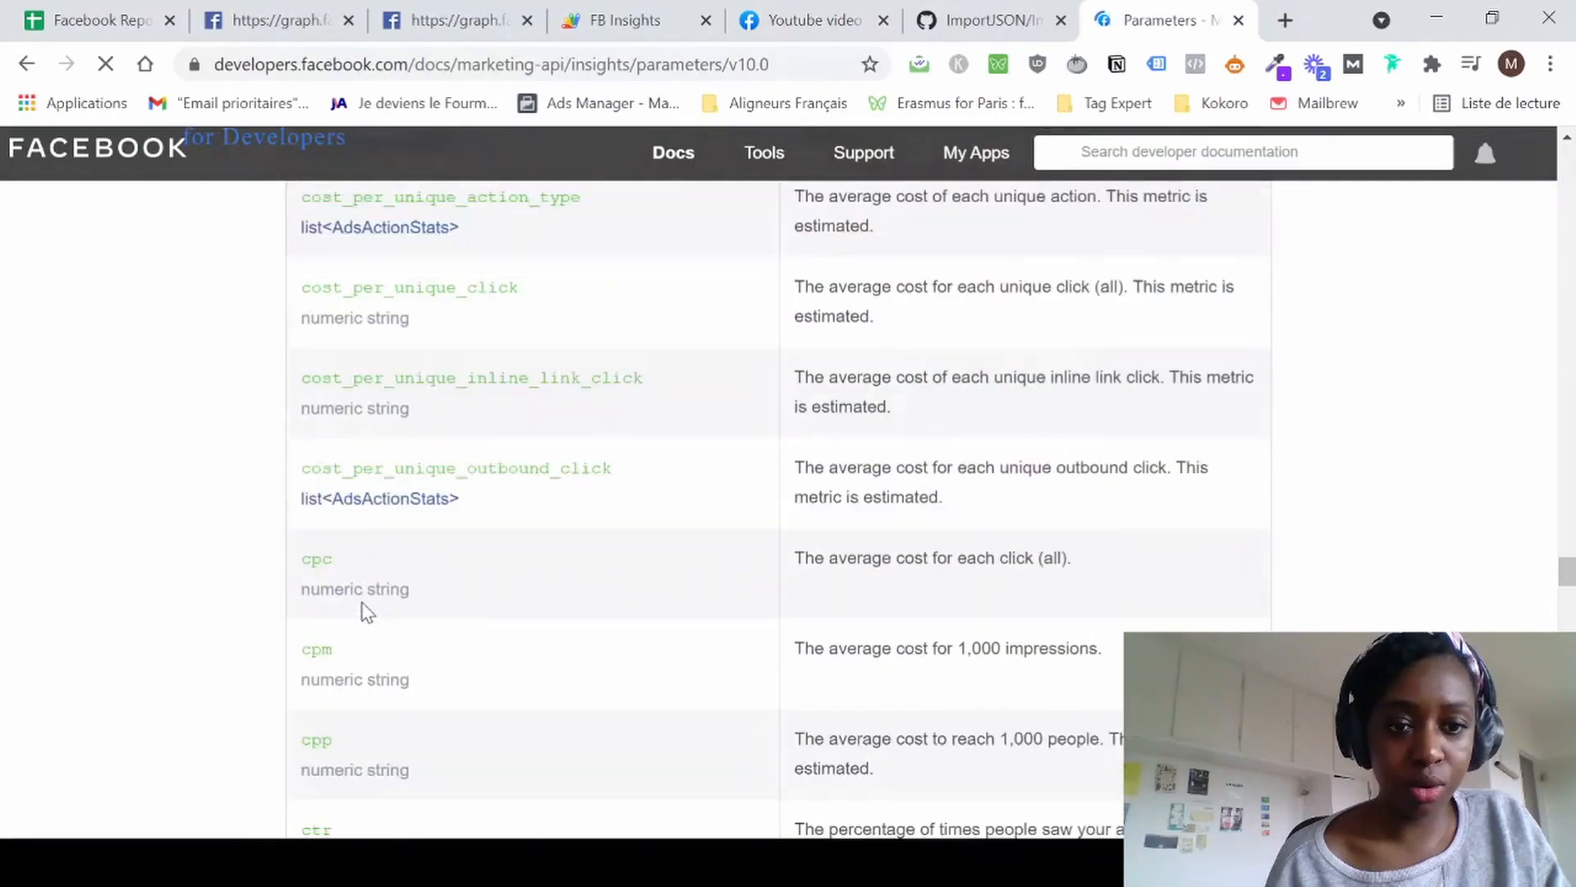
scroll(496, 408, up, 1)
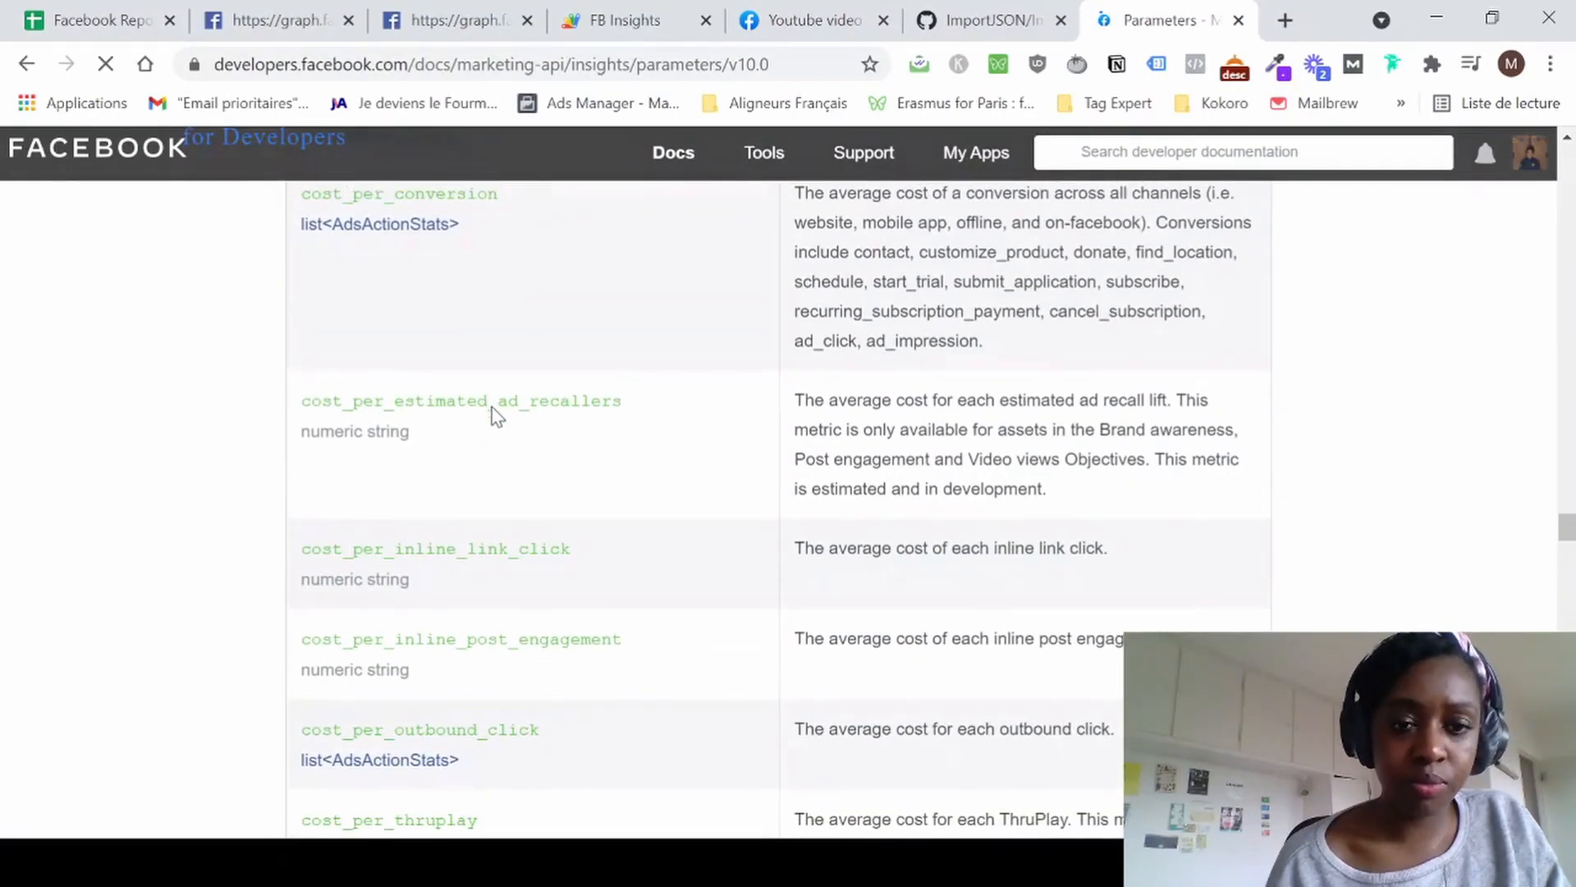
scroll(500, 412, up, 5)
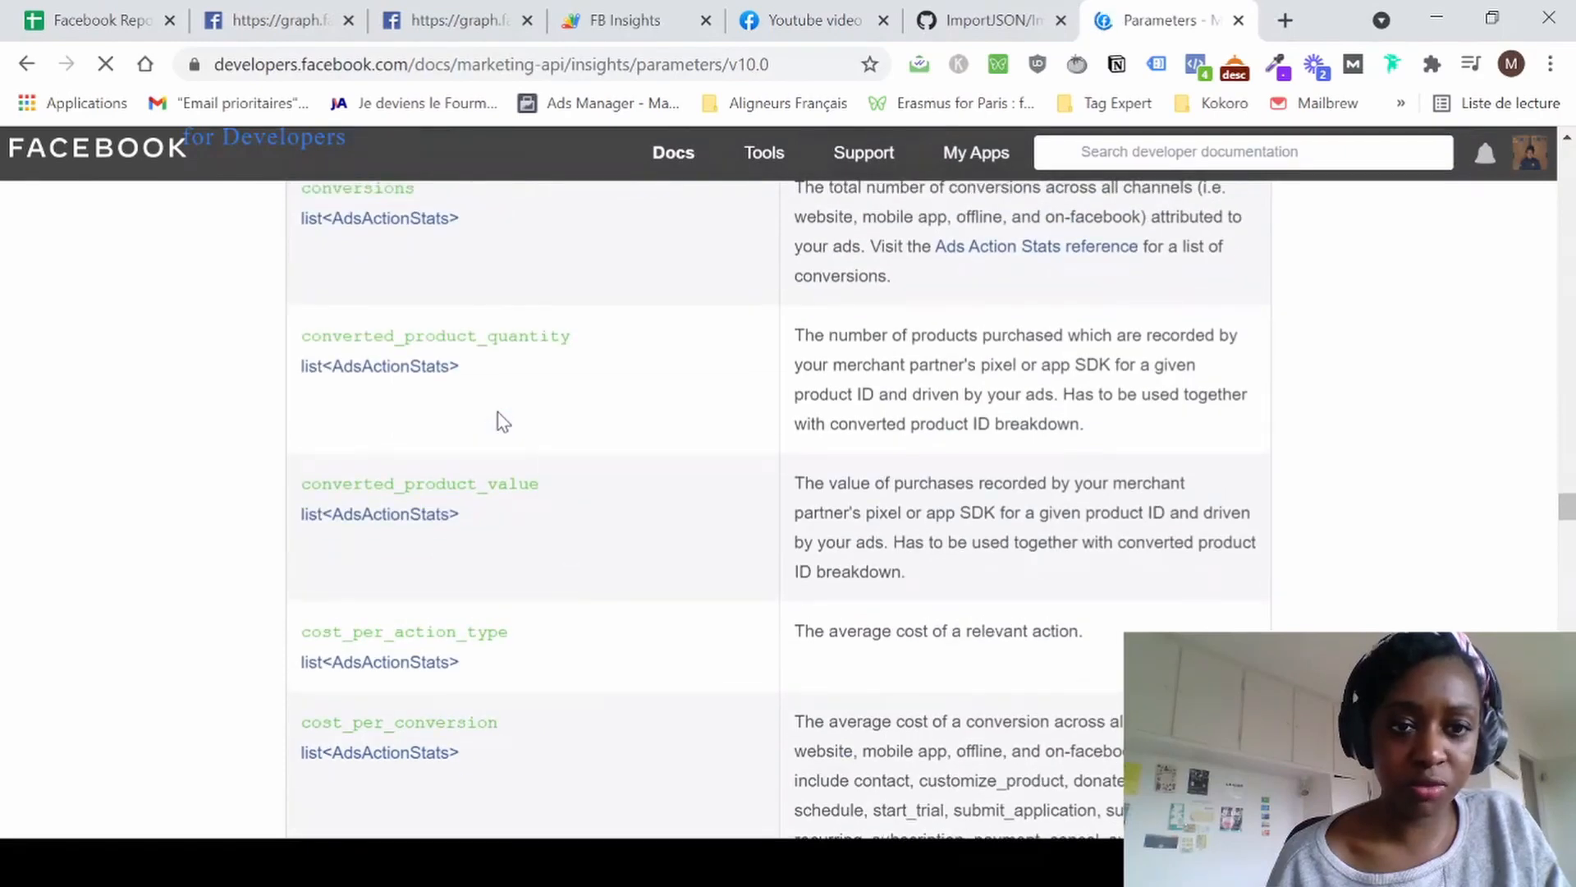
scroll(504, 422, up, 3)
Search the parameters reference for "campaign" and locate the campaign_name field.
key(ctrl+f)
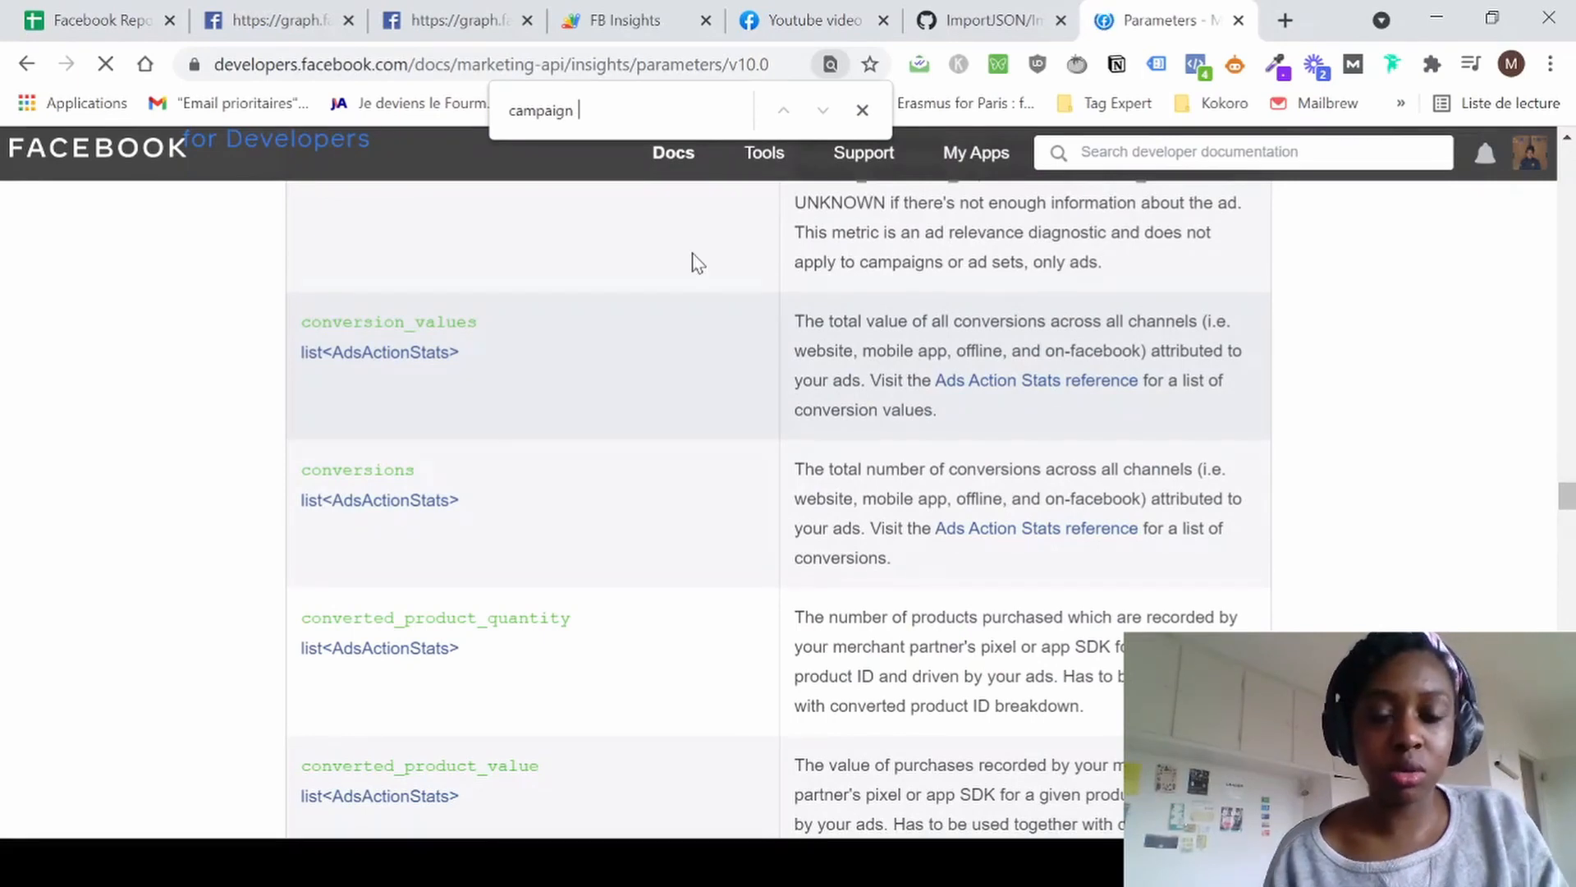
scroll(682, 271, up, 2)
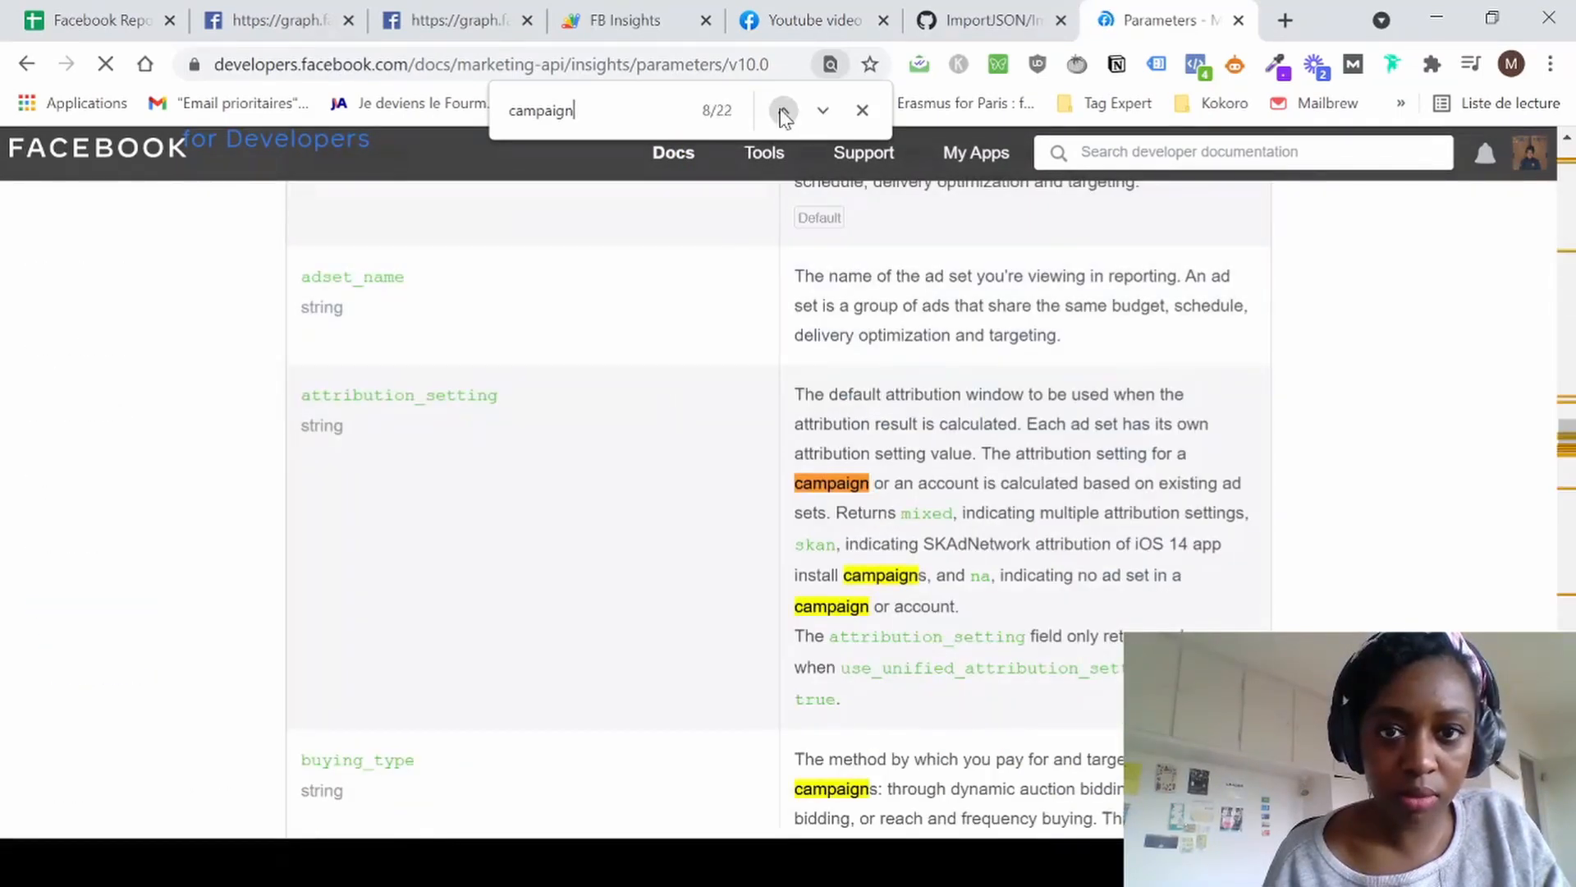
click(784, 112)
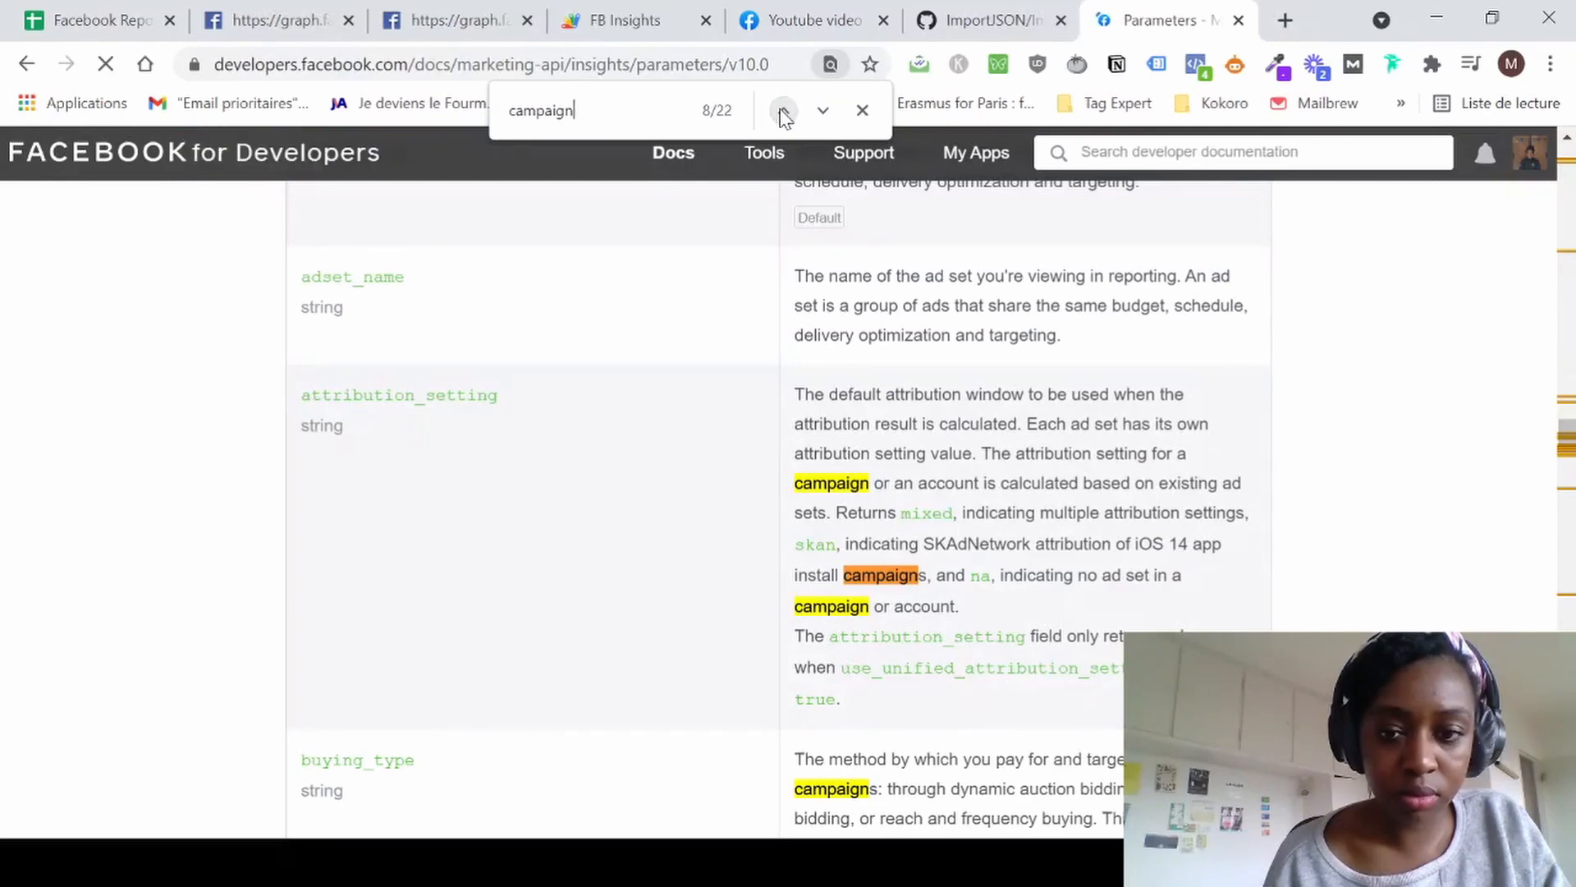
scroll(771, 438, up, 5)
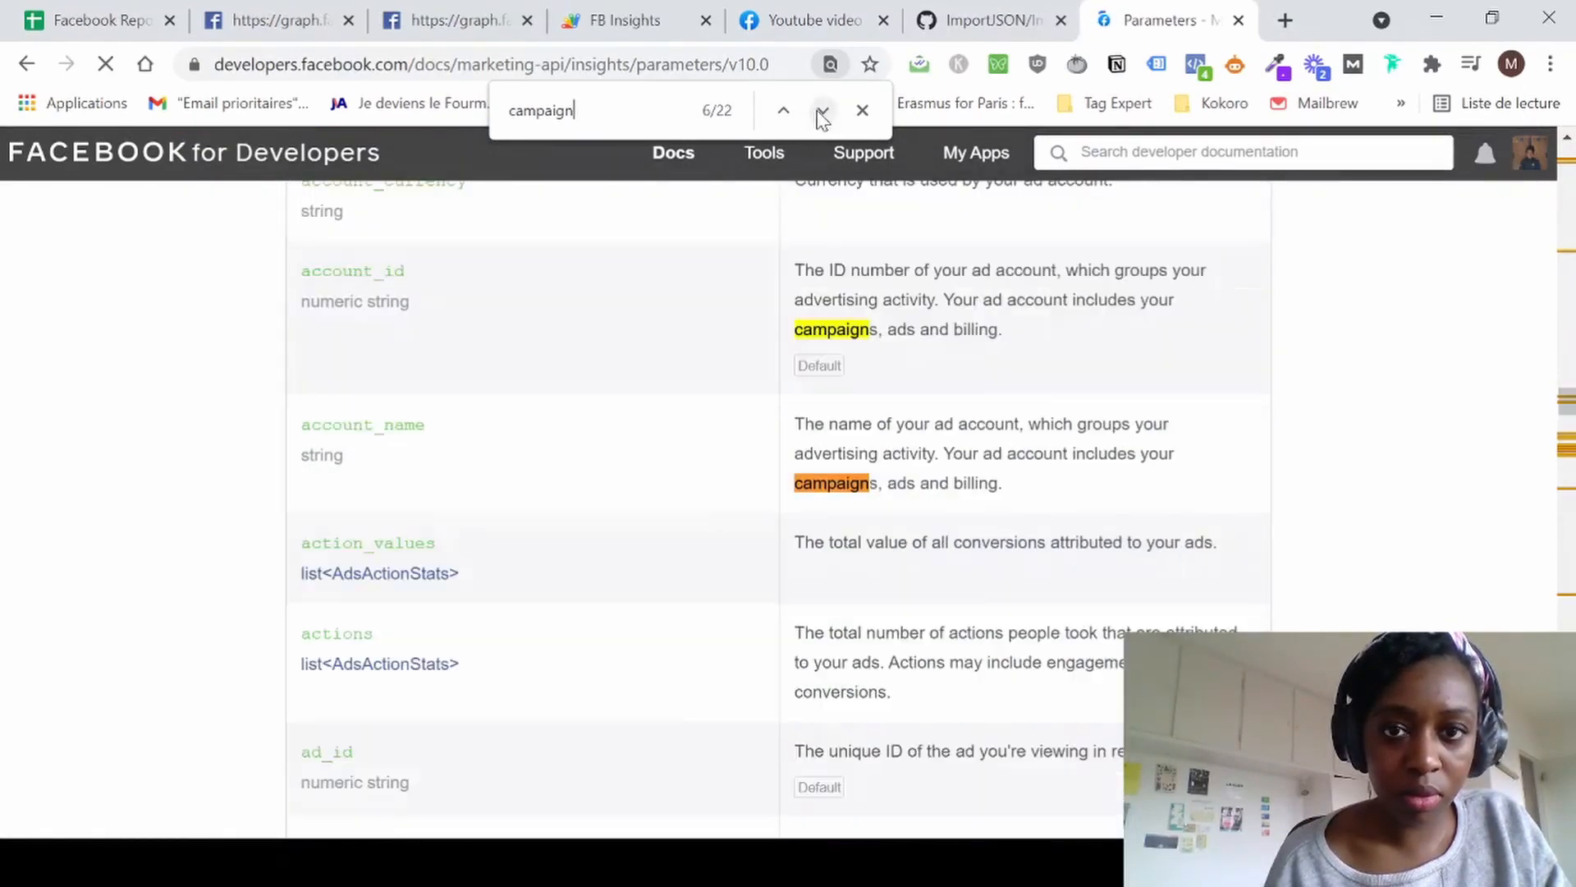
double_click(370, 703)
scroll(370, 710, down, 2)
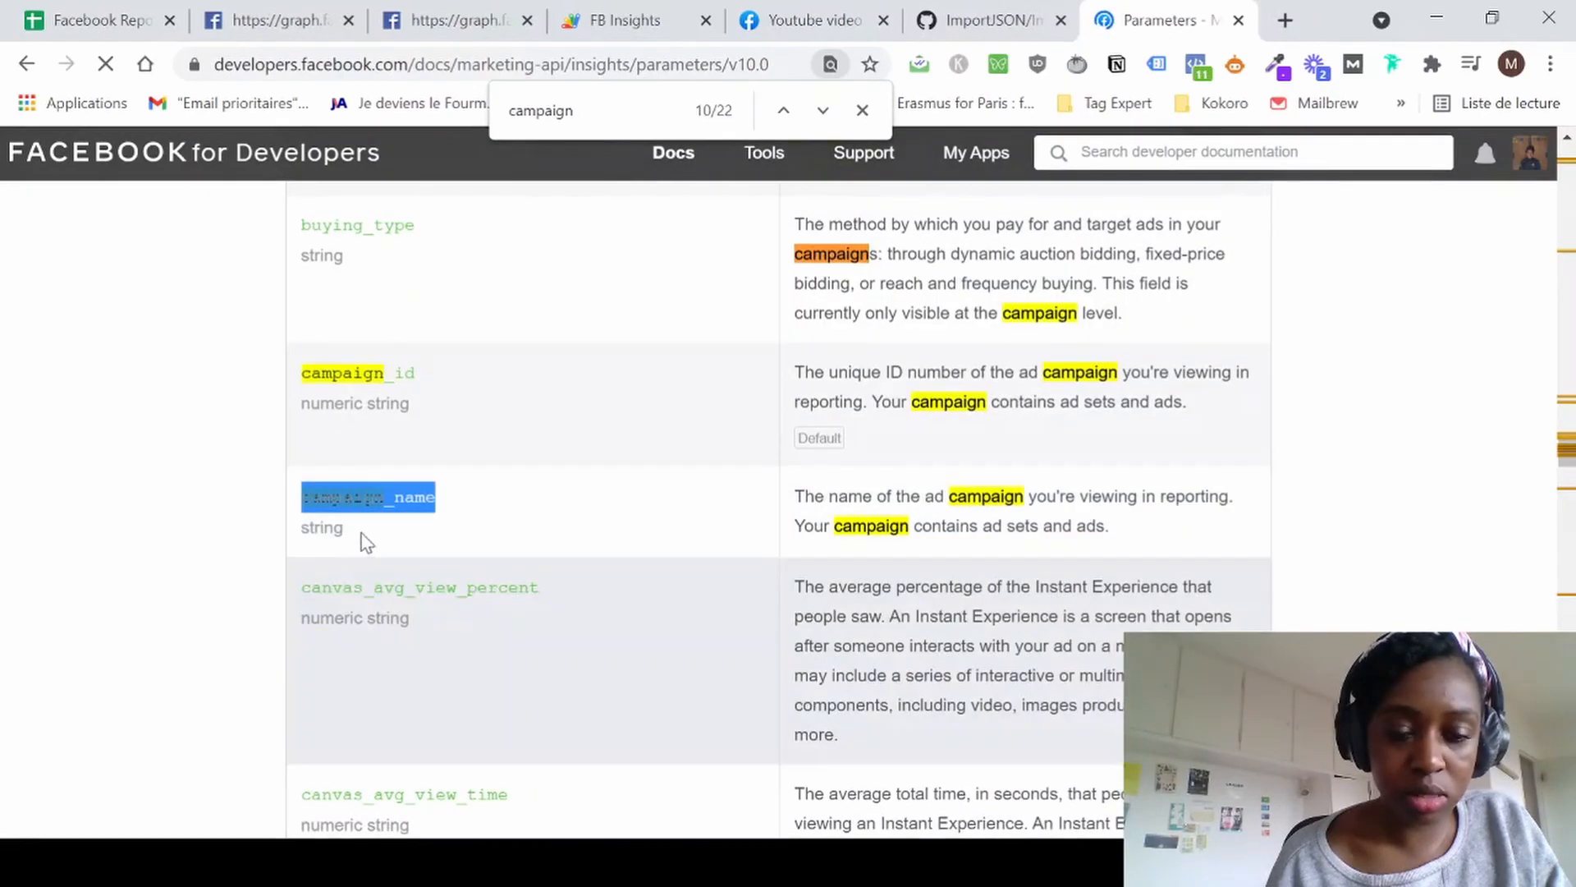
Search the parameters reference for "clicks" and "ctr" to check the exact names of these metric fields.
double_click(571, 113)
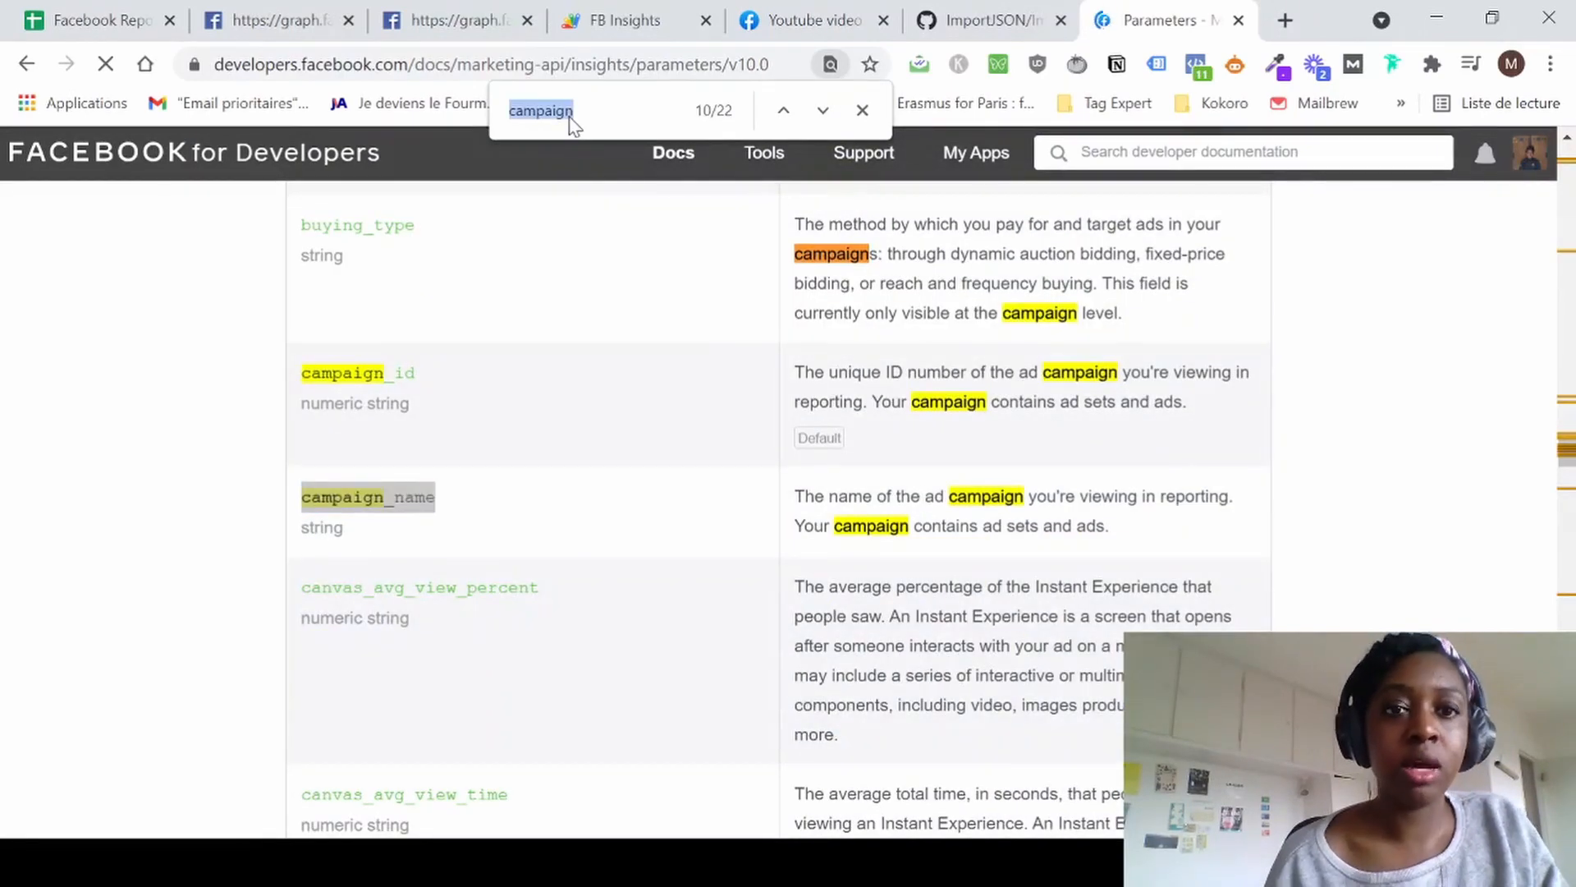
text(clicks)
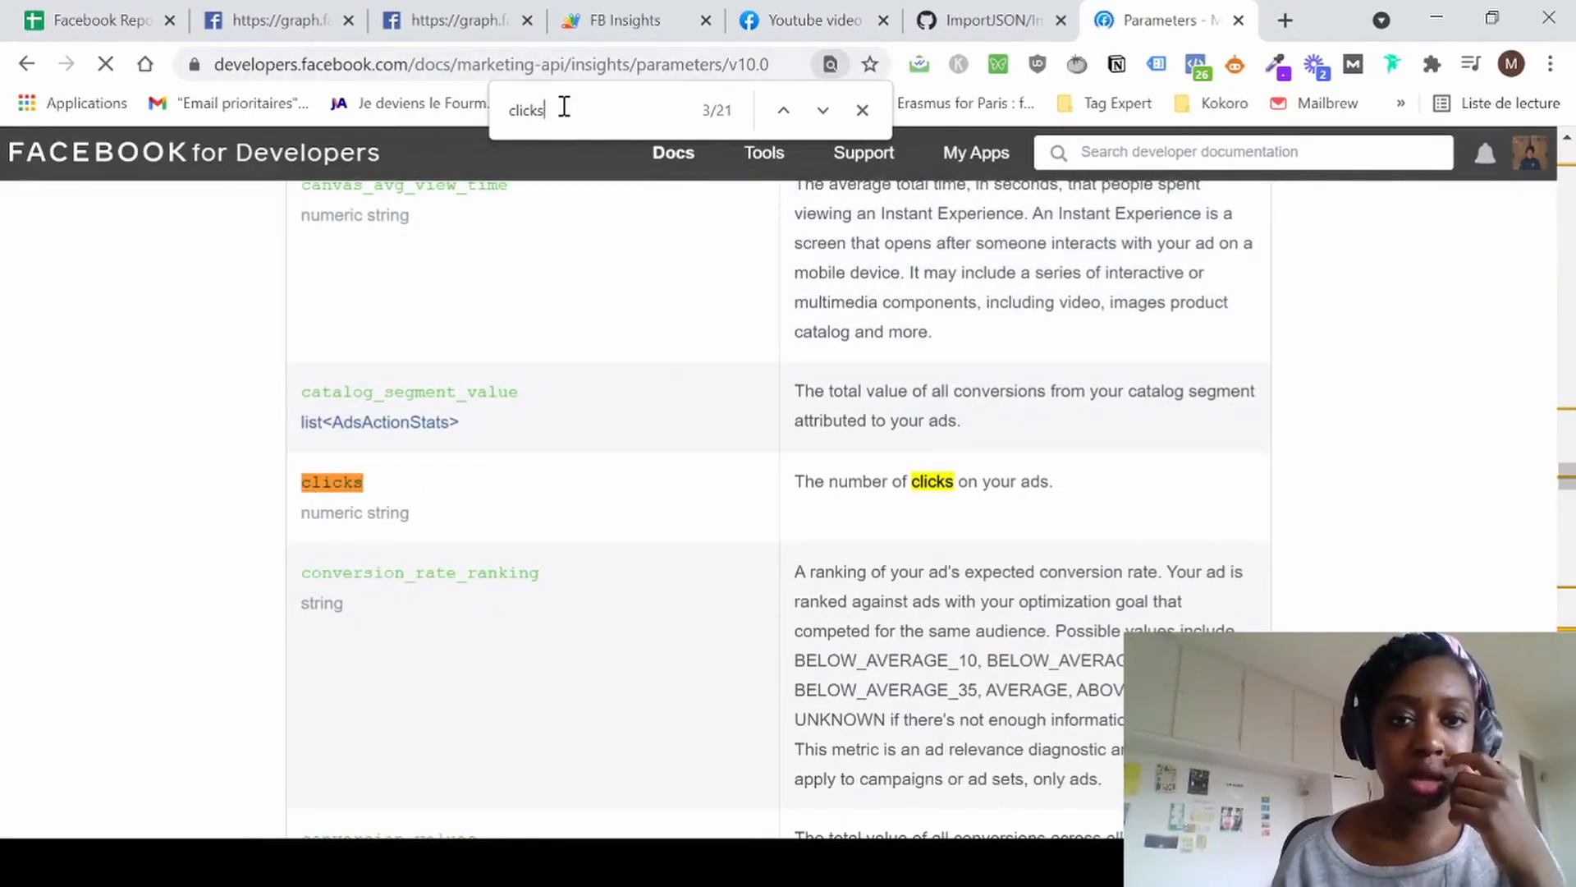
double_click(564, 109)
text(ctr)
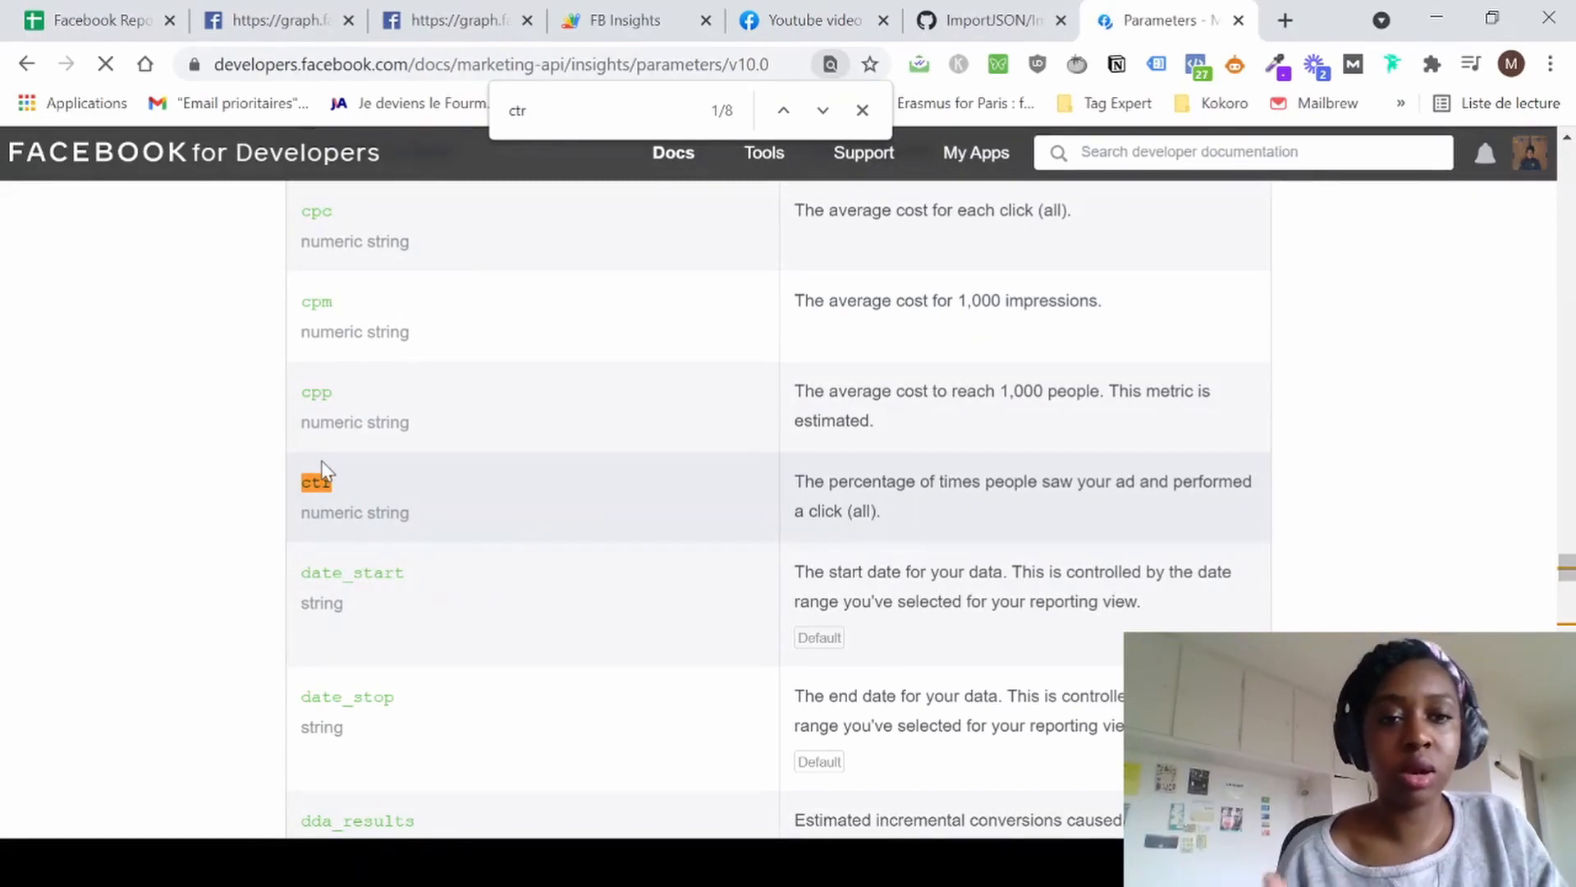
scroll(371, 316, up, 4)
scroll(371, 316, down, 11)
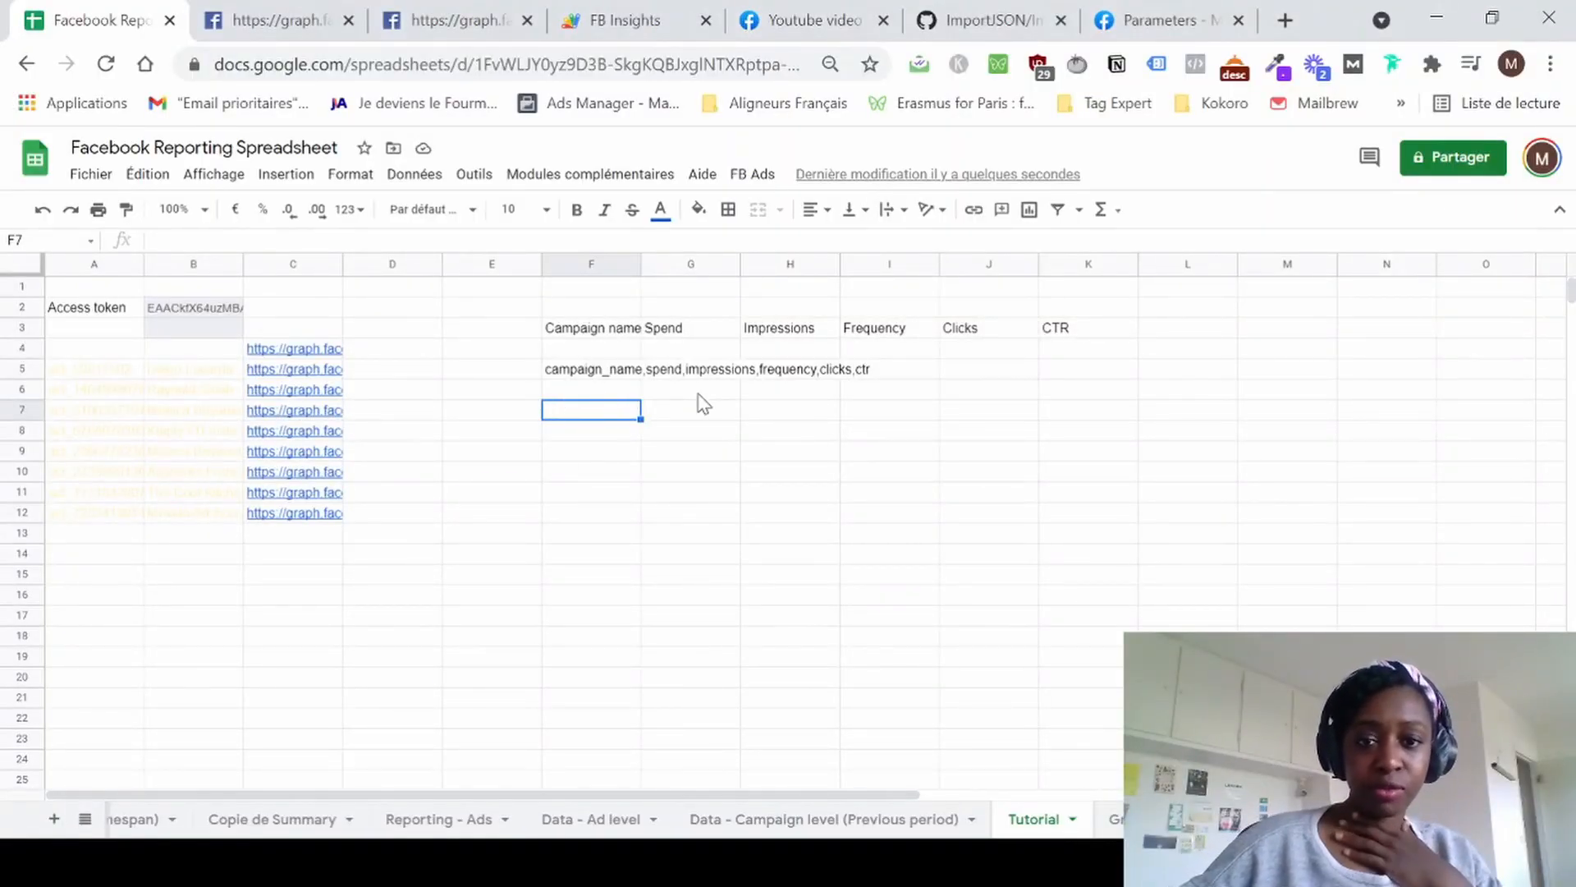
Examine the base URL and account ID reference in the concatenate formula in C4, leaving it unchanged.
click(280, 347)
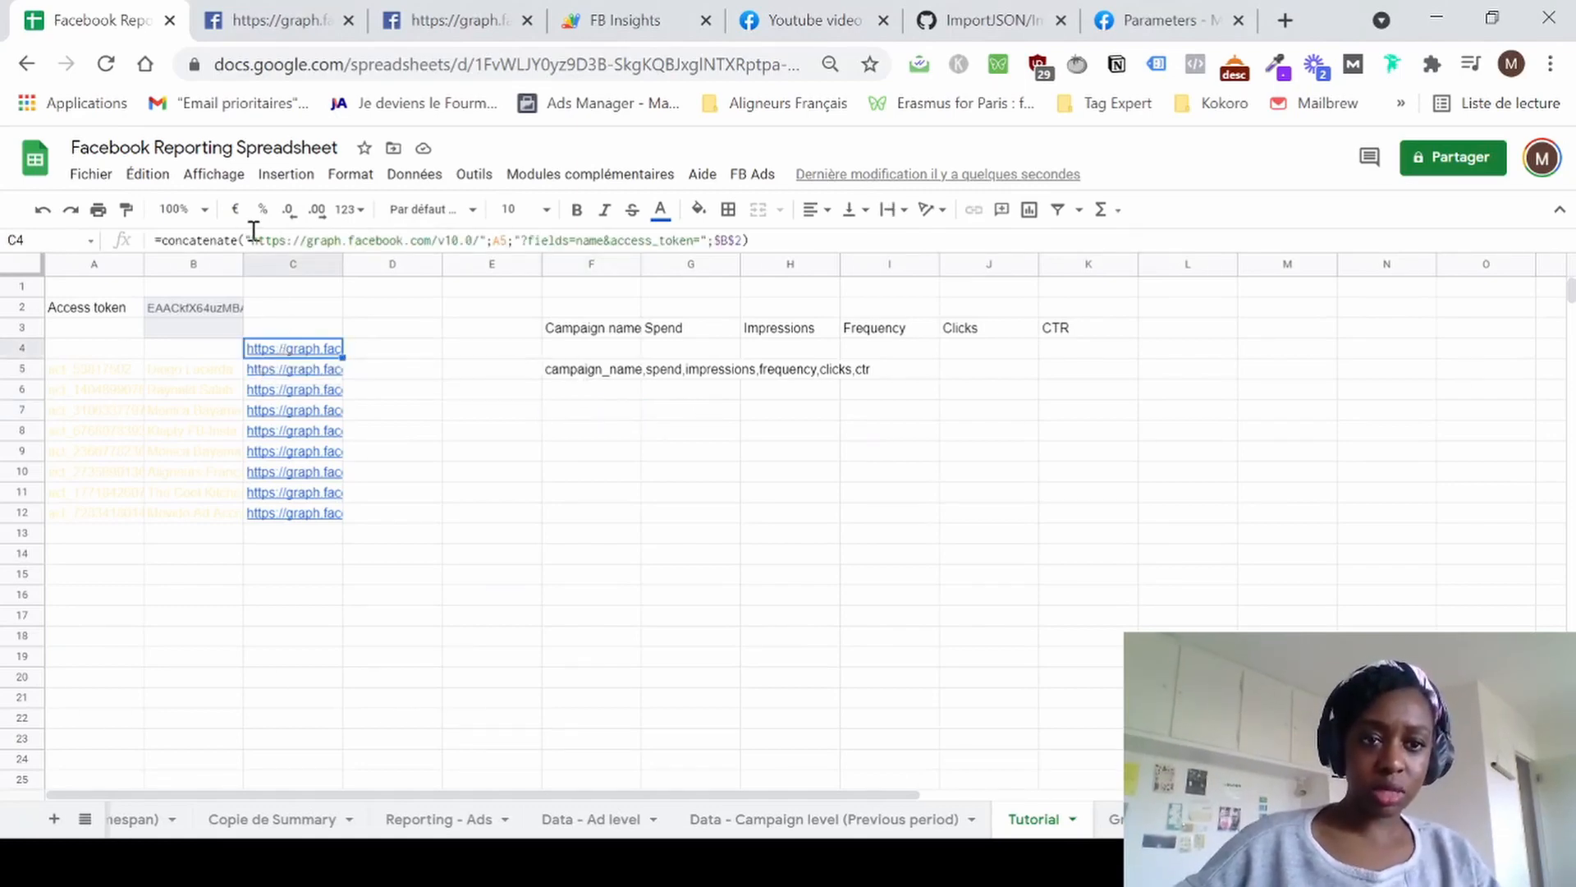
drag(252, 239, 515, 253)
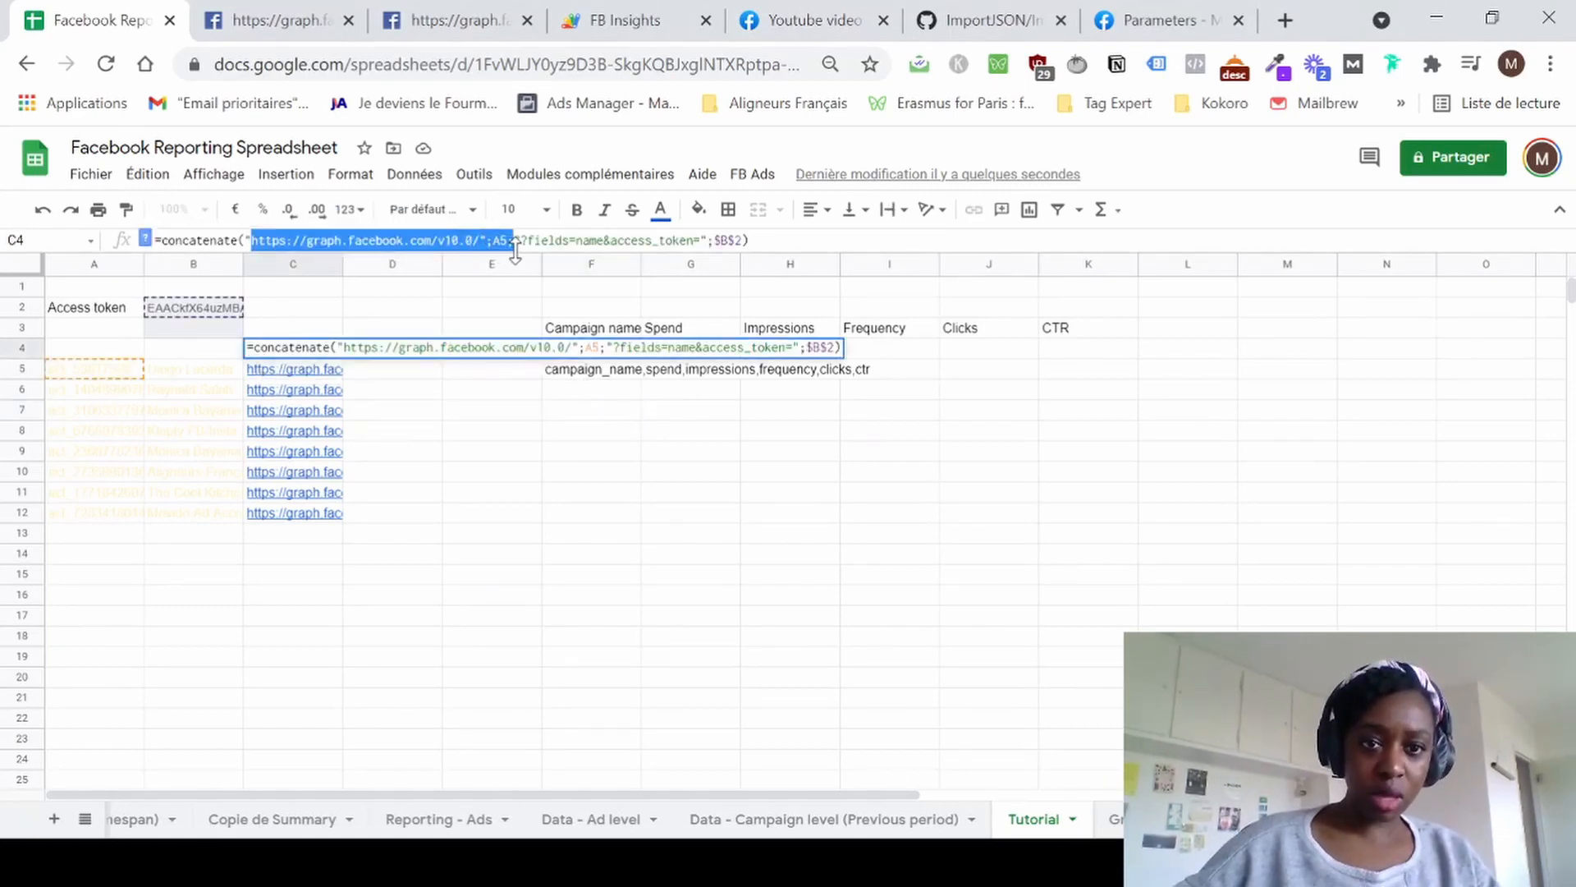
click(504, 239)
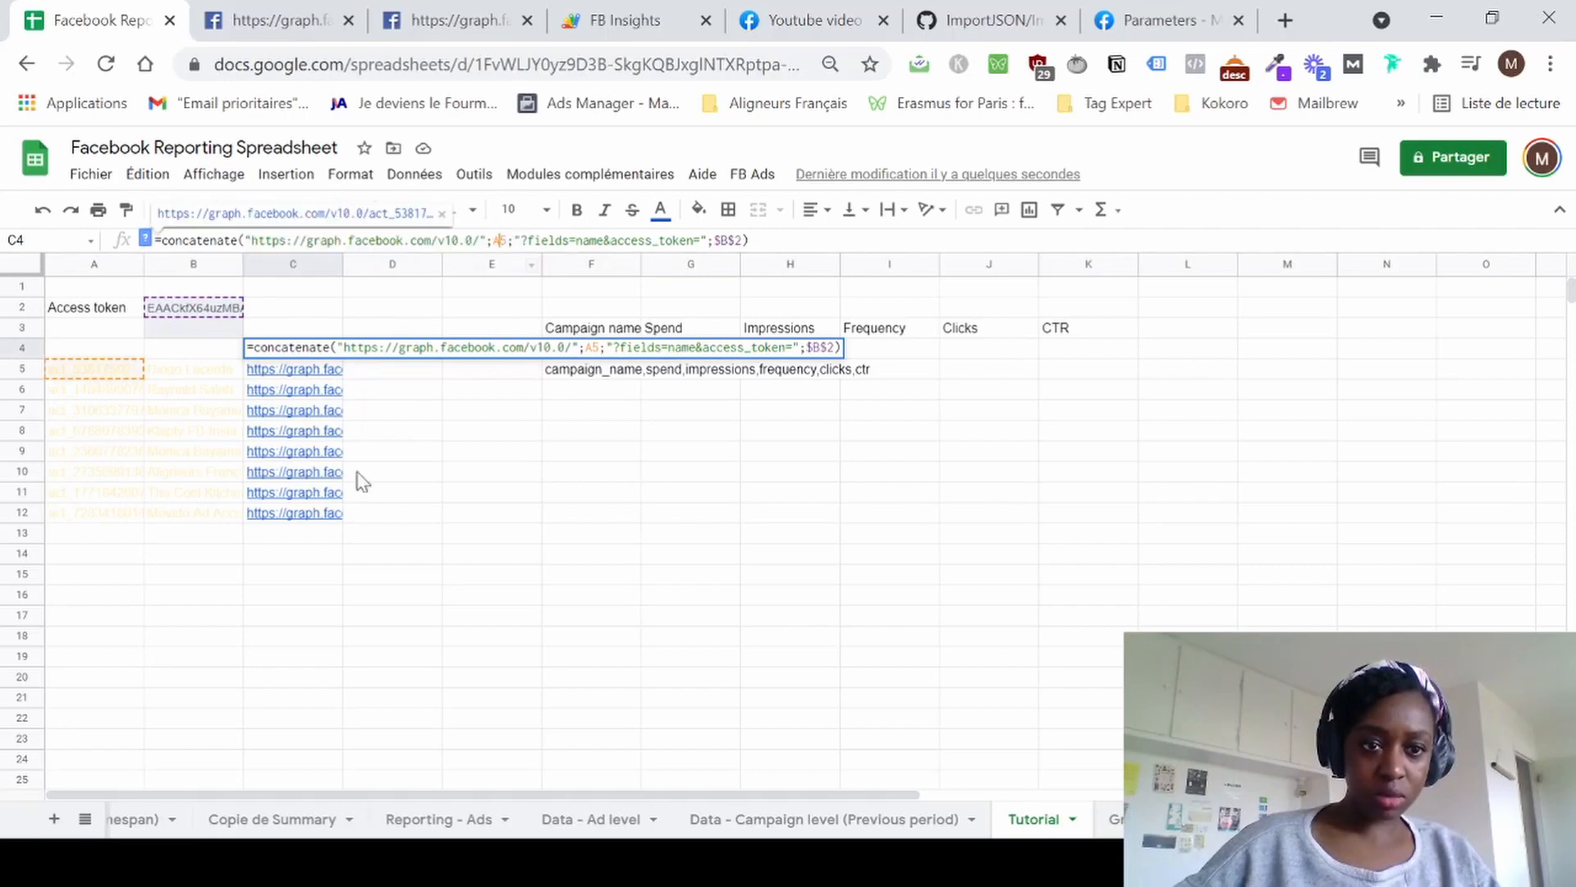
click(359, 578)
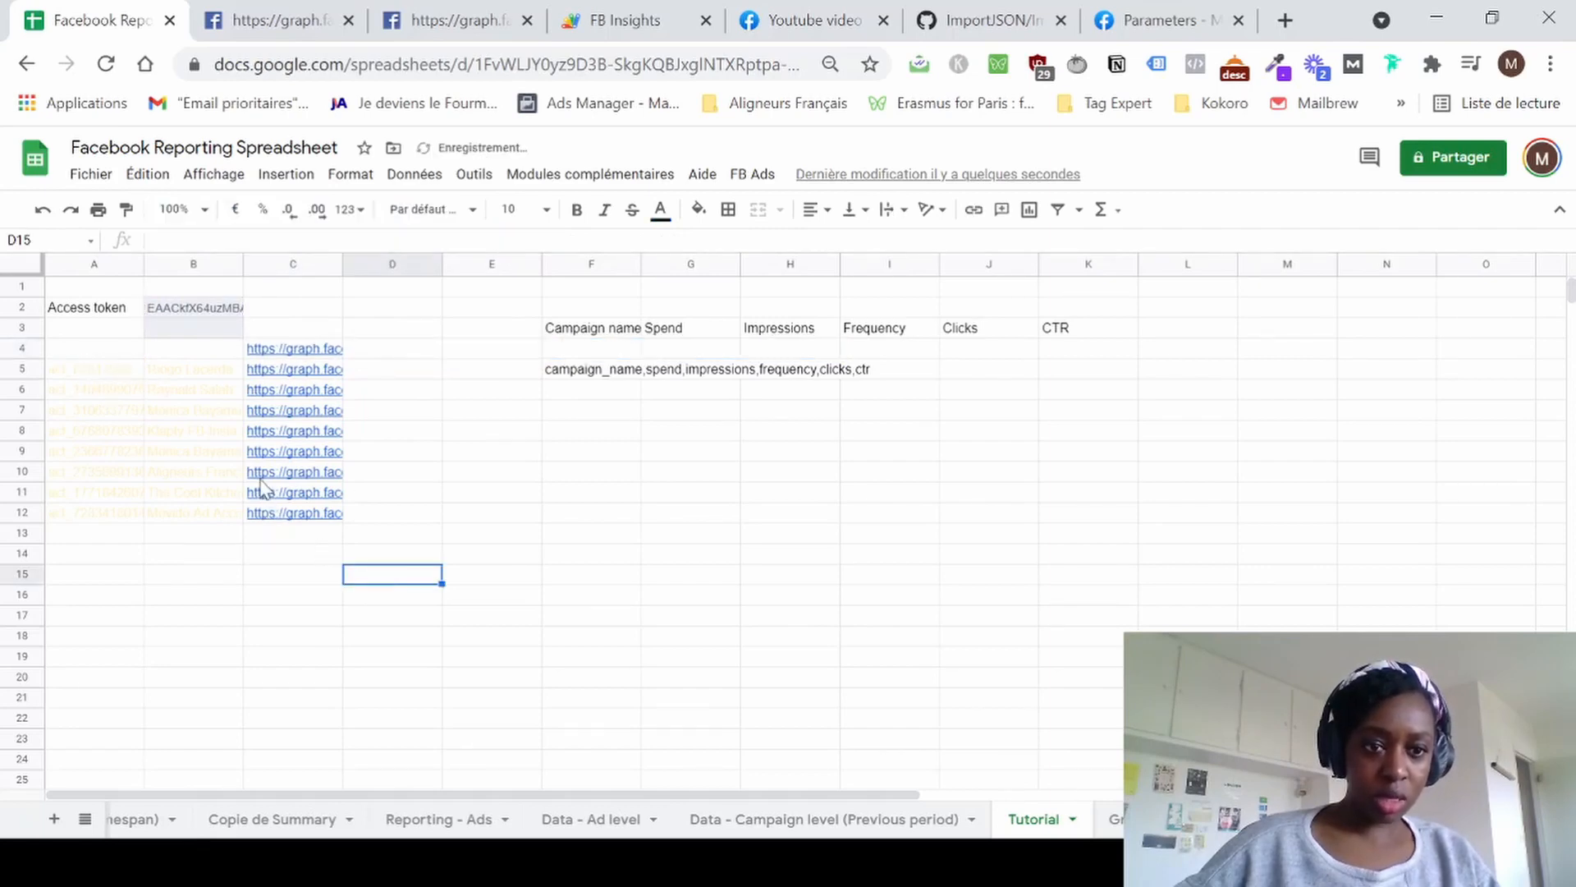
Copy the base URL and account ID reference A7 from the formula in C6.
click(279, 393)
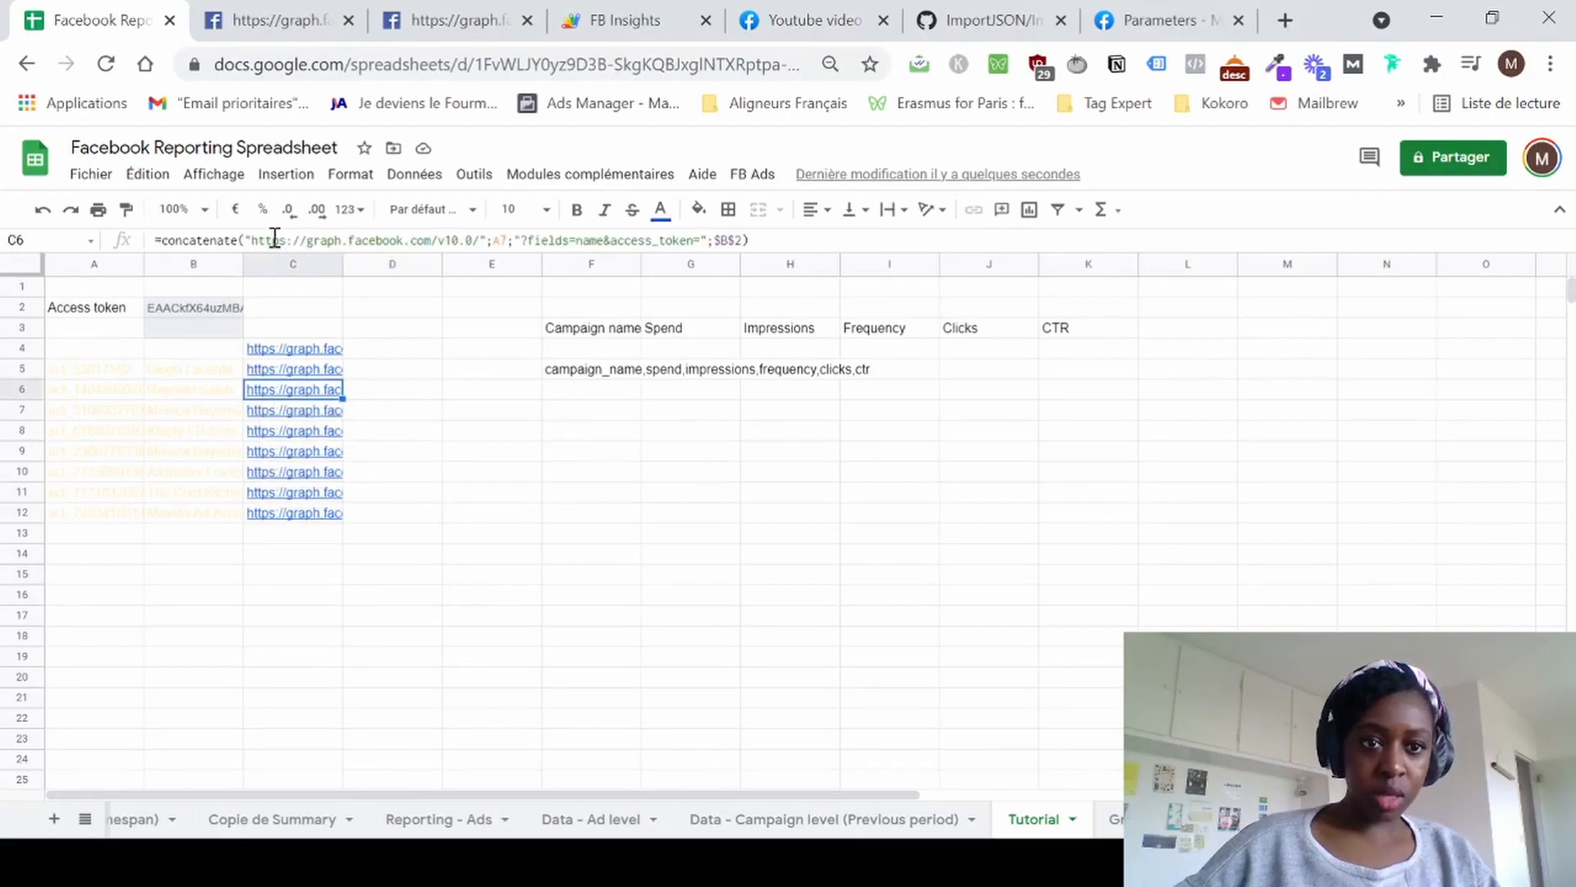
drag(254, 240, 526, 243)
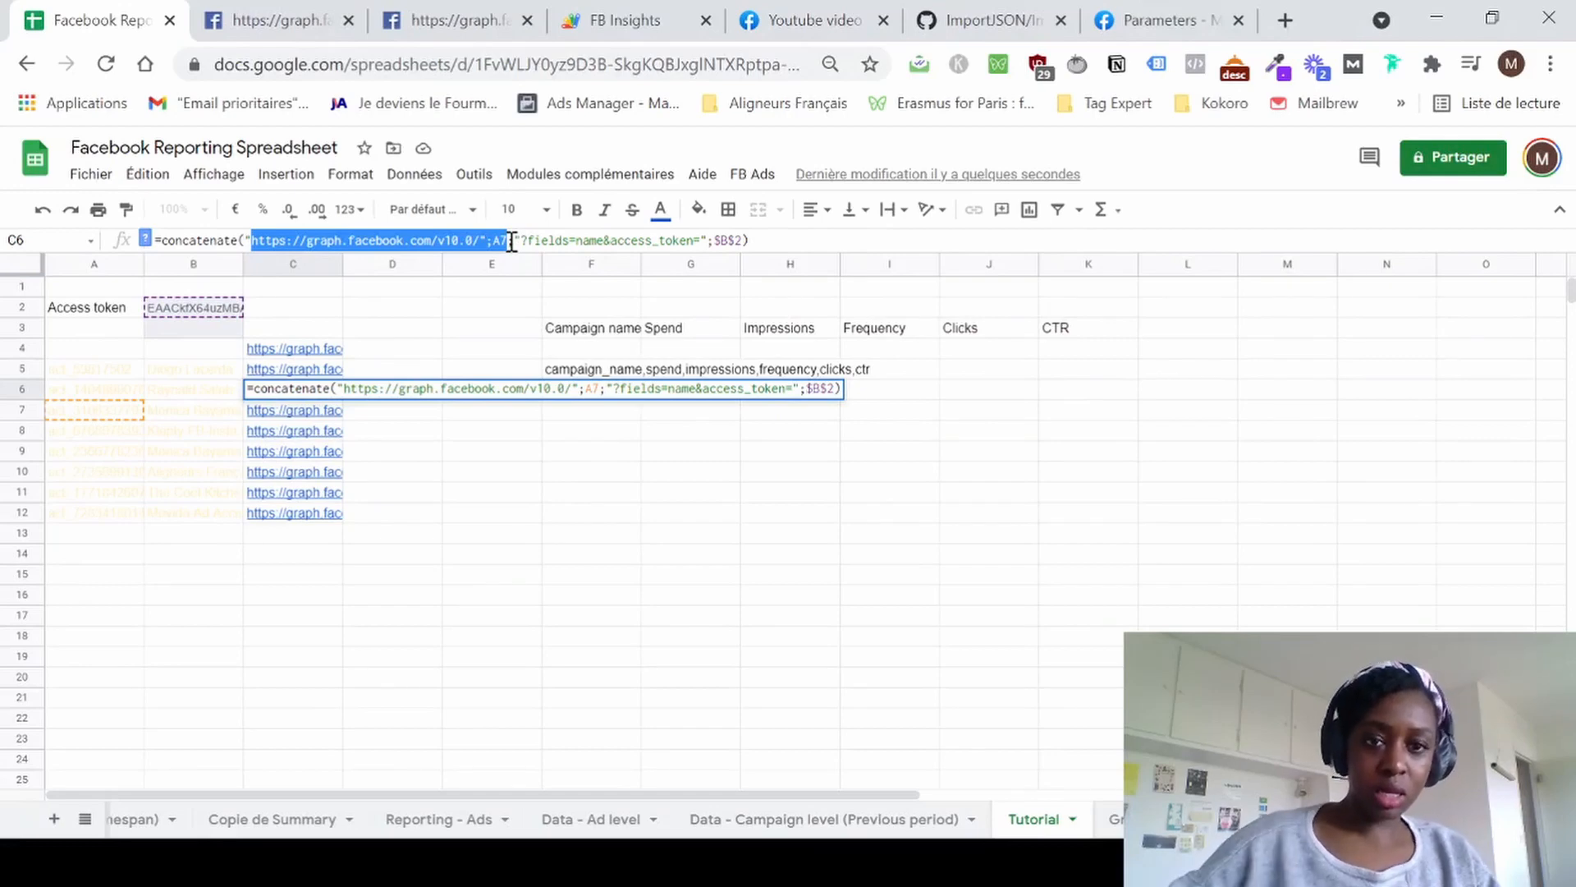
click(595, 496)
click(596, 427)
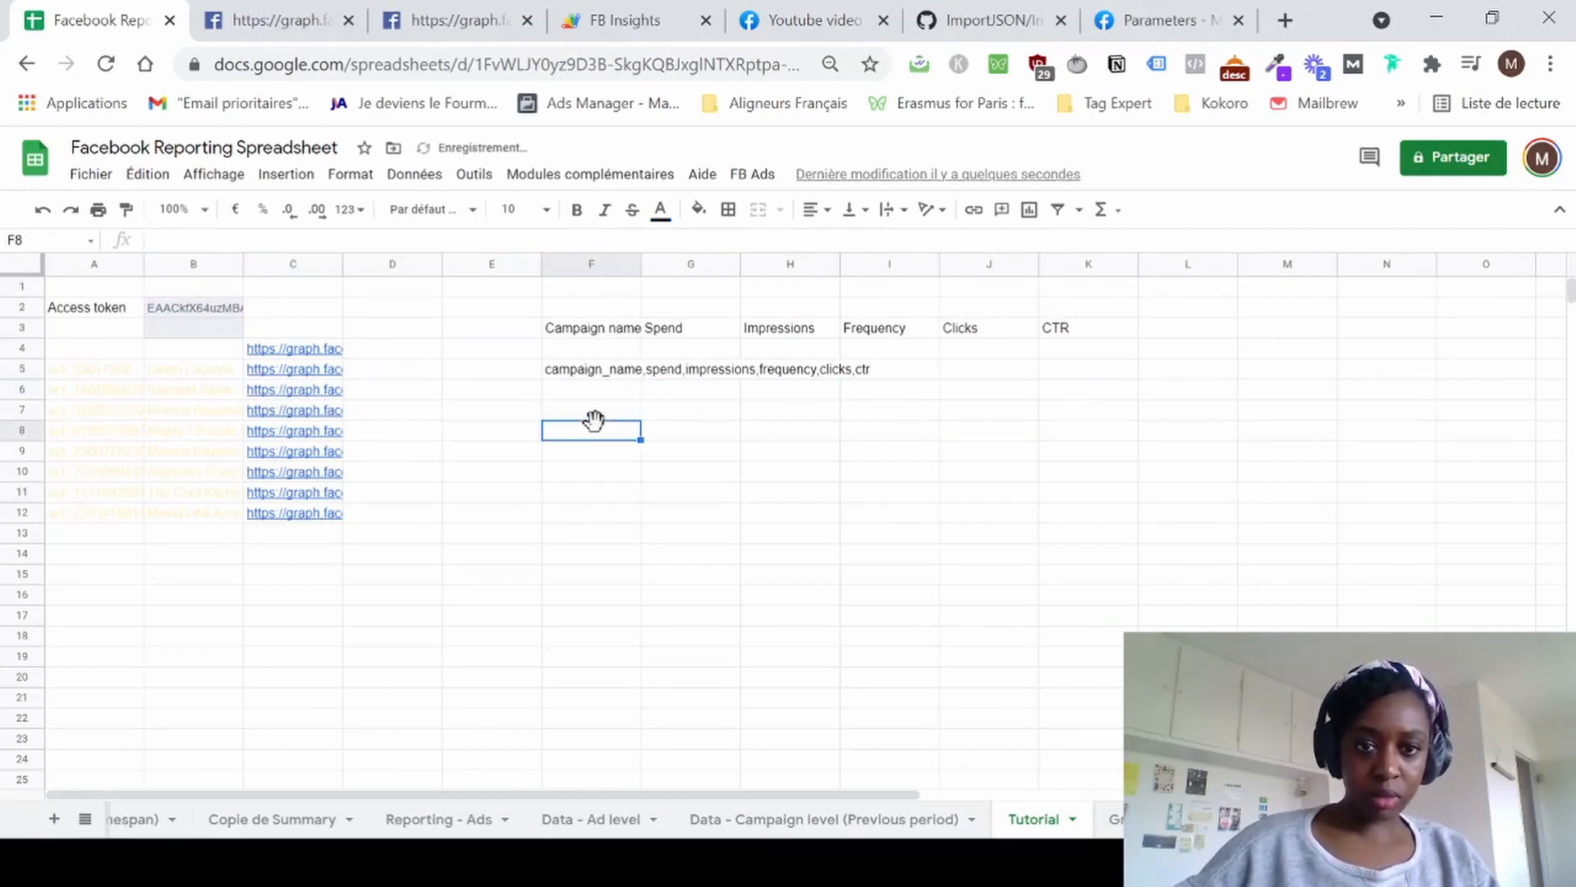
double_click(590, 411)
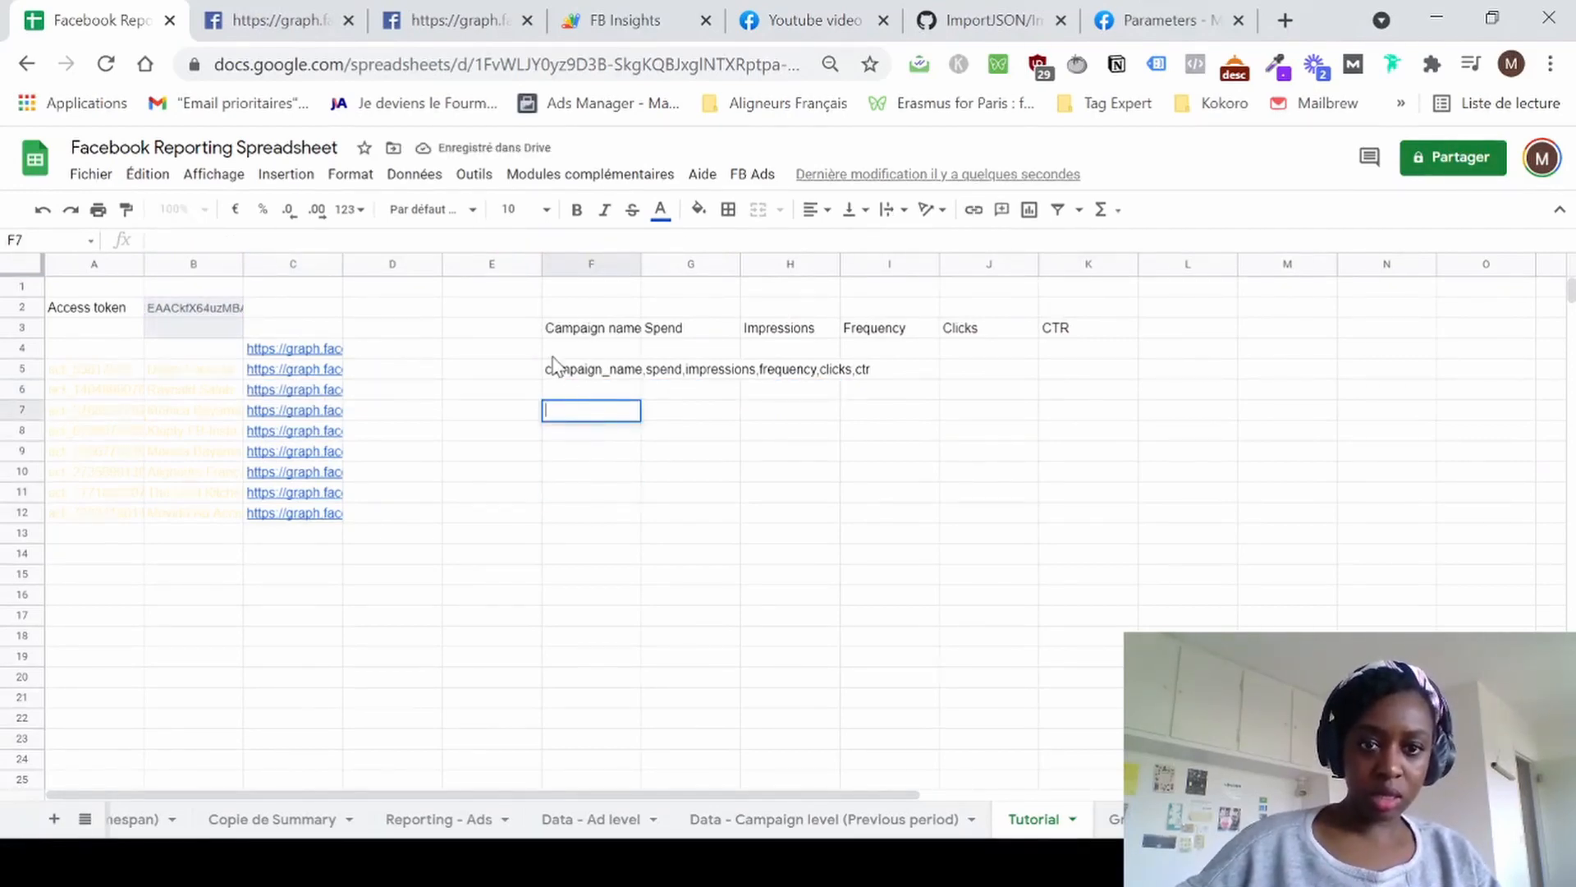
text(=conc)
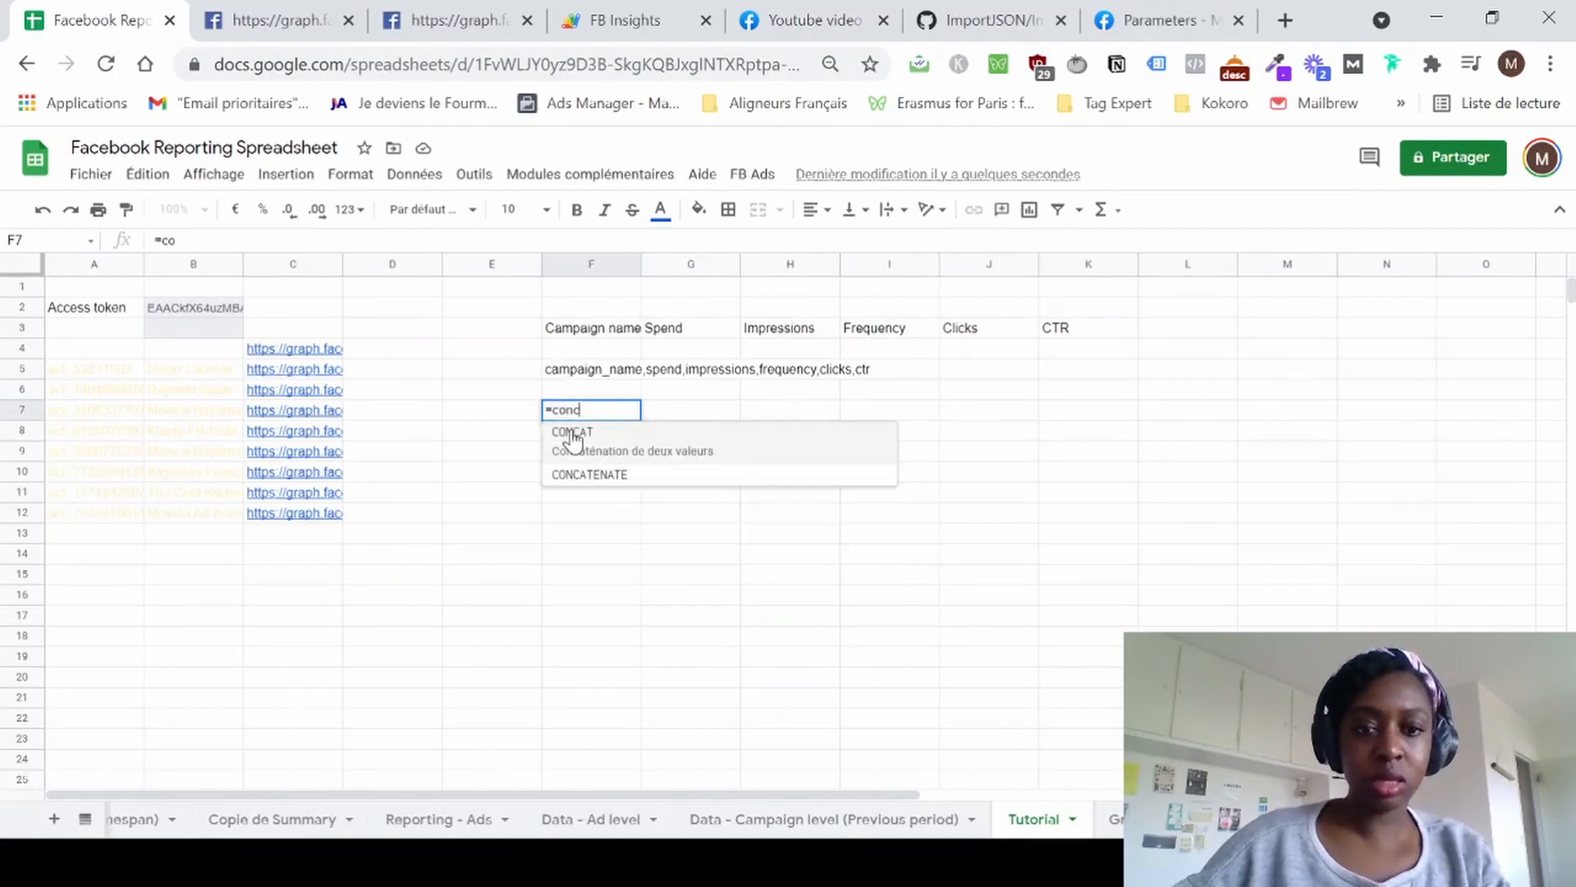
click(577, 483)
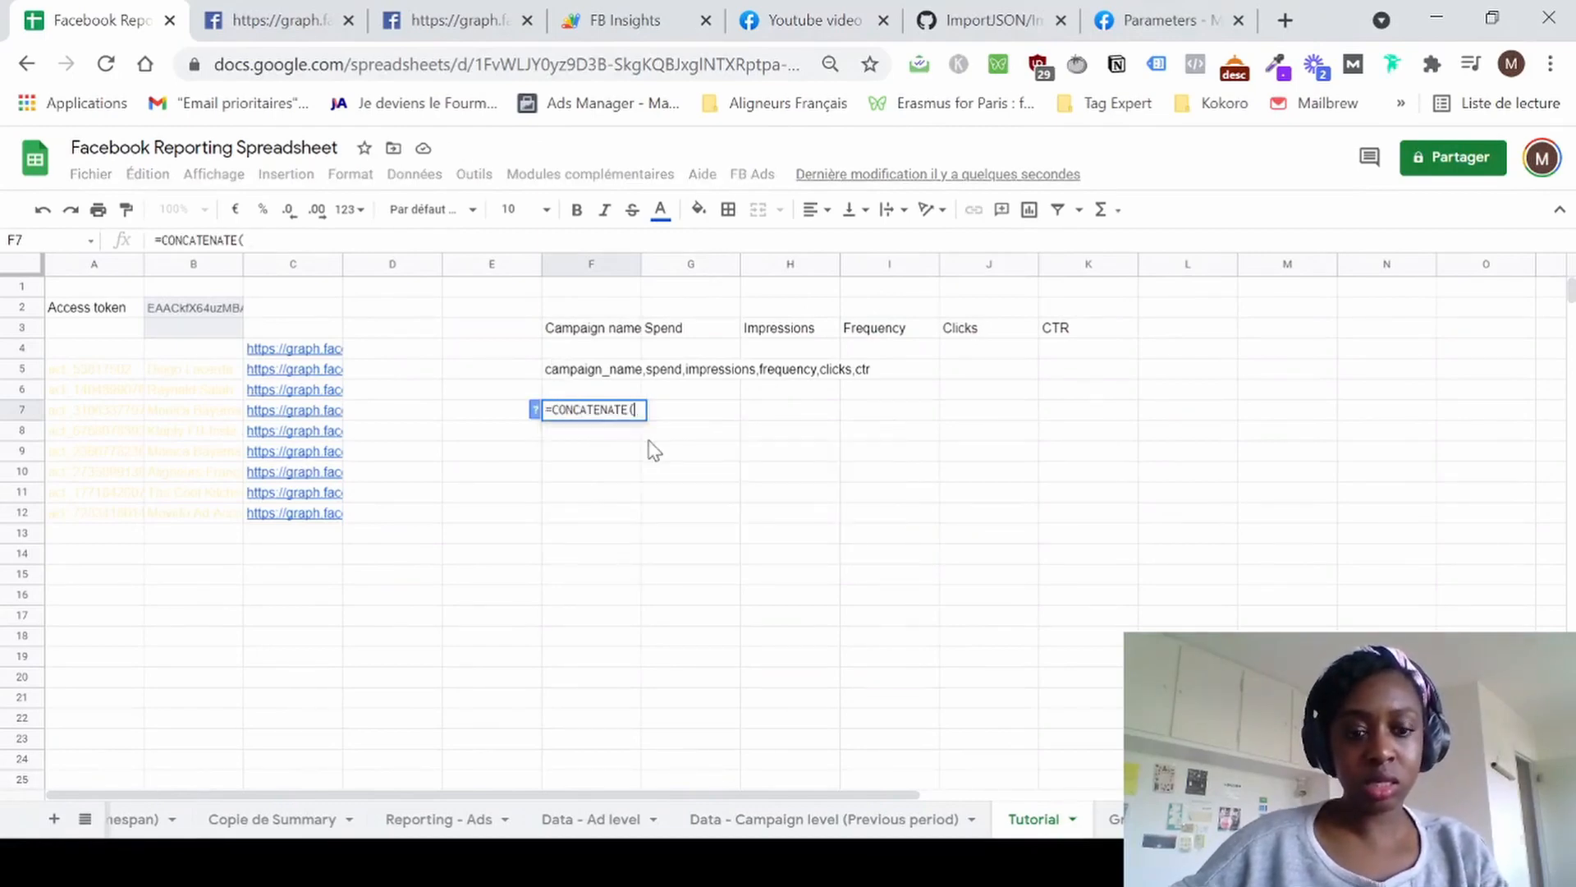
text("https://graph.facebook.com/v10.0/")
text(;A7)
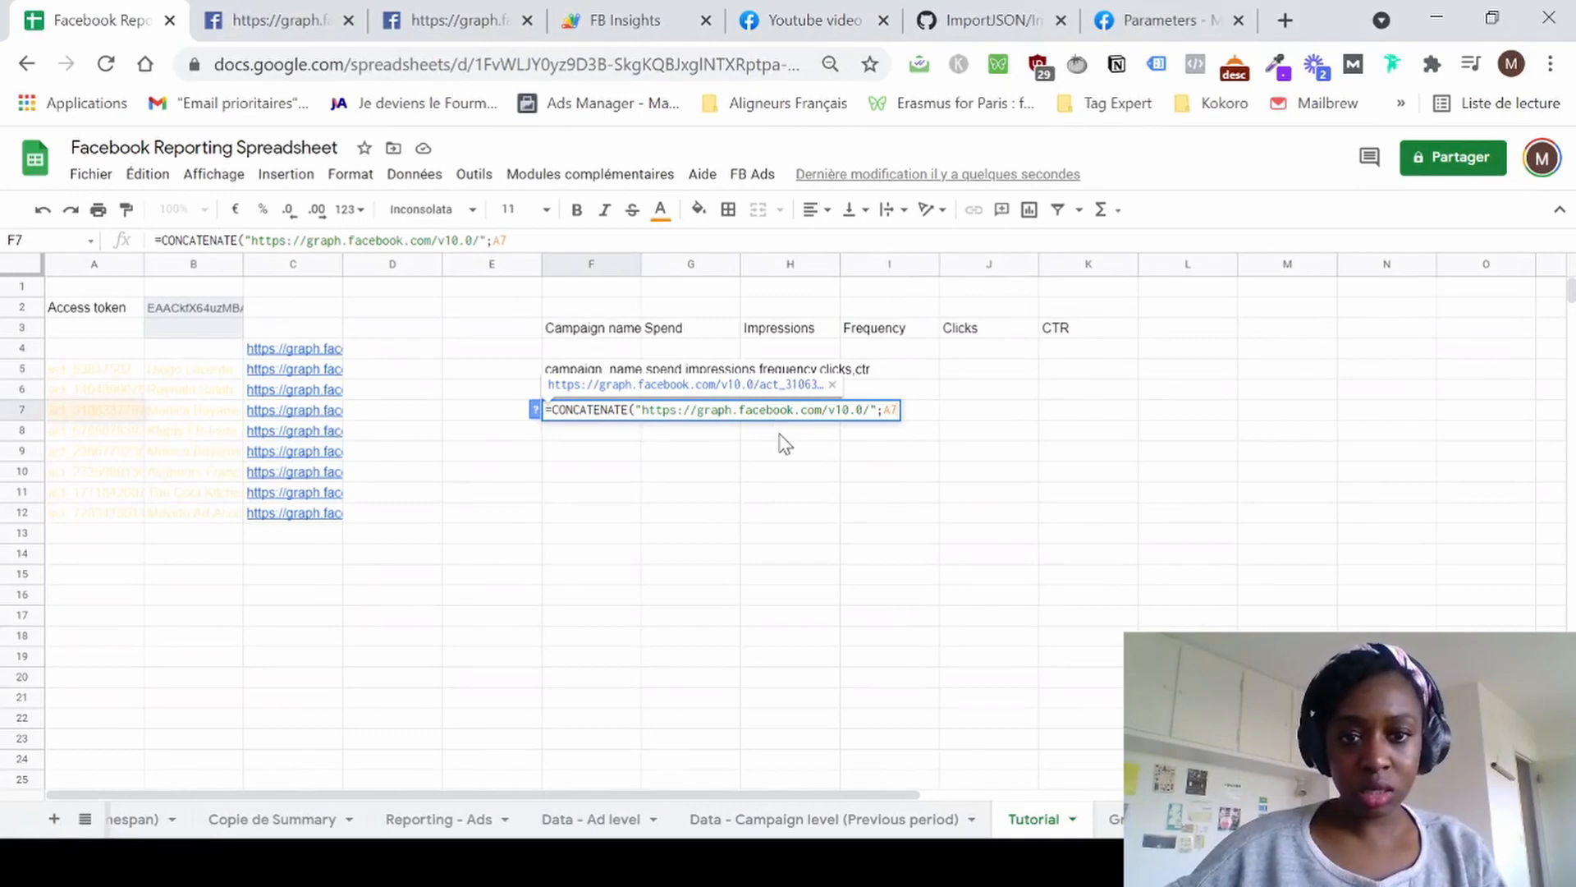
text())
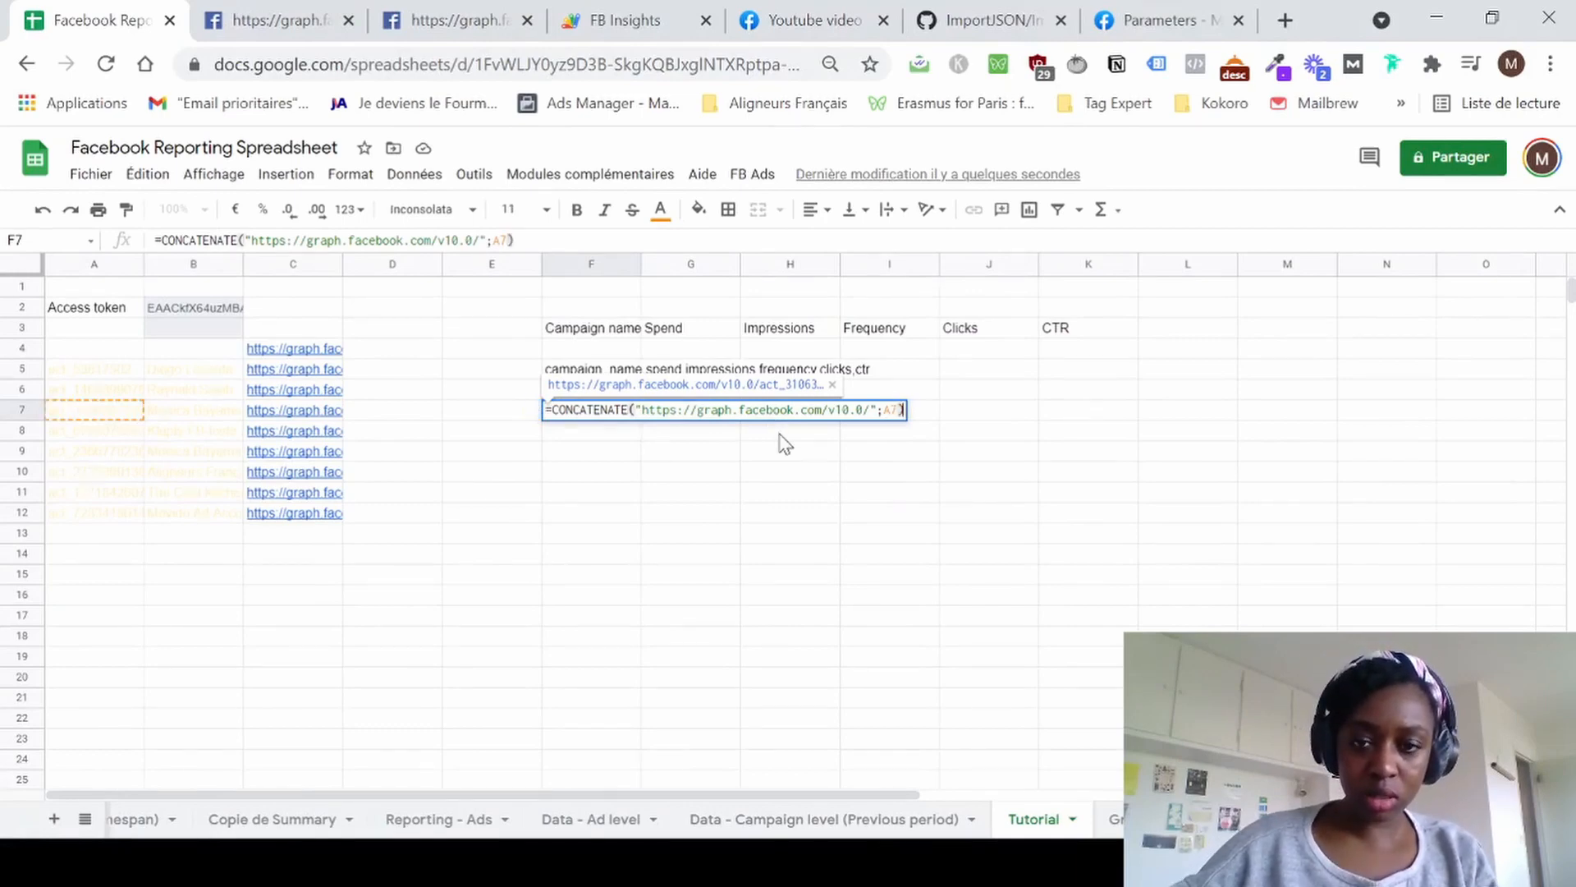
key(Return)
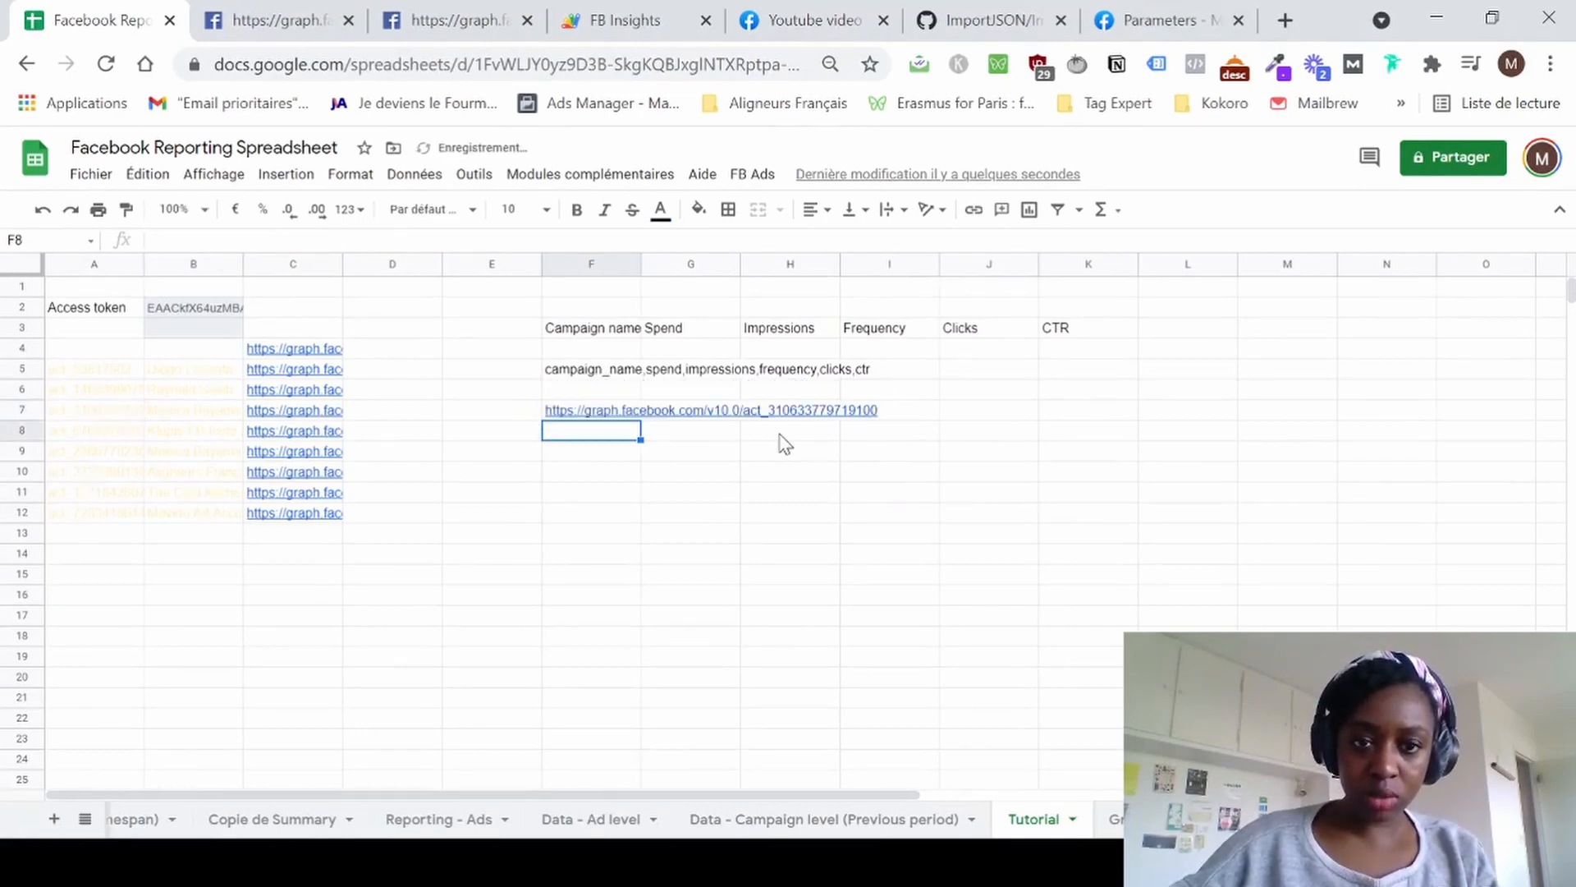
Set the text wrapping of F7 to clip so the long URL stays within its cell.
click(632, 413)
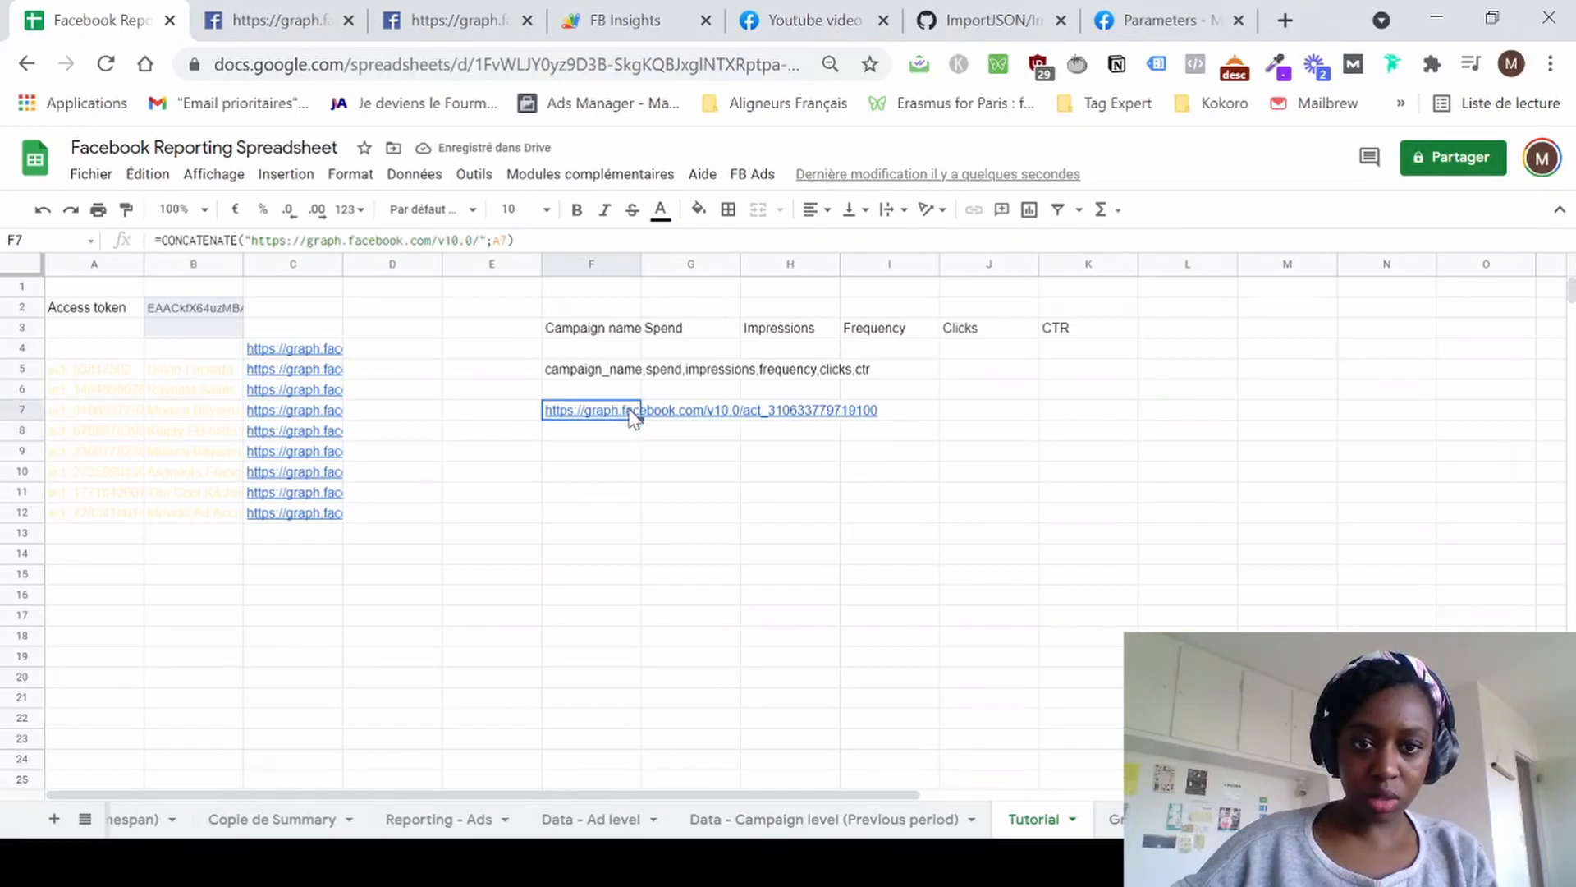
click(891, 211)
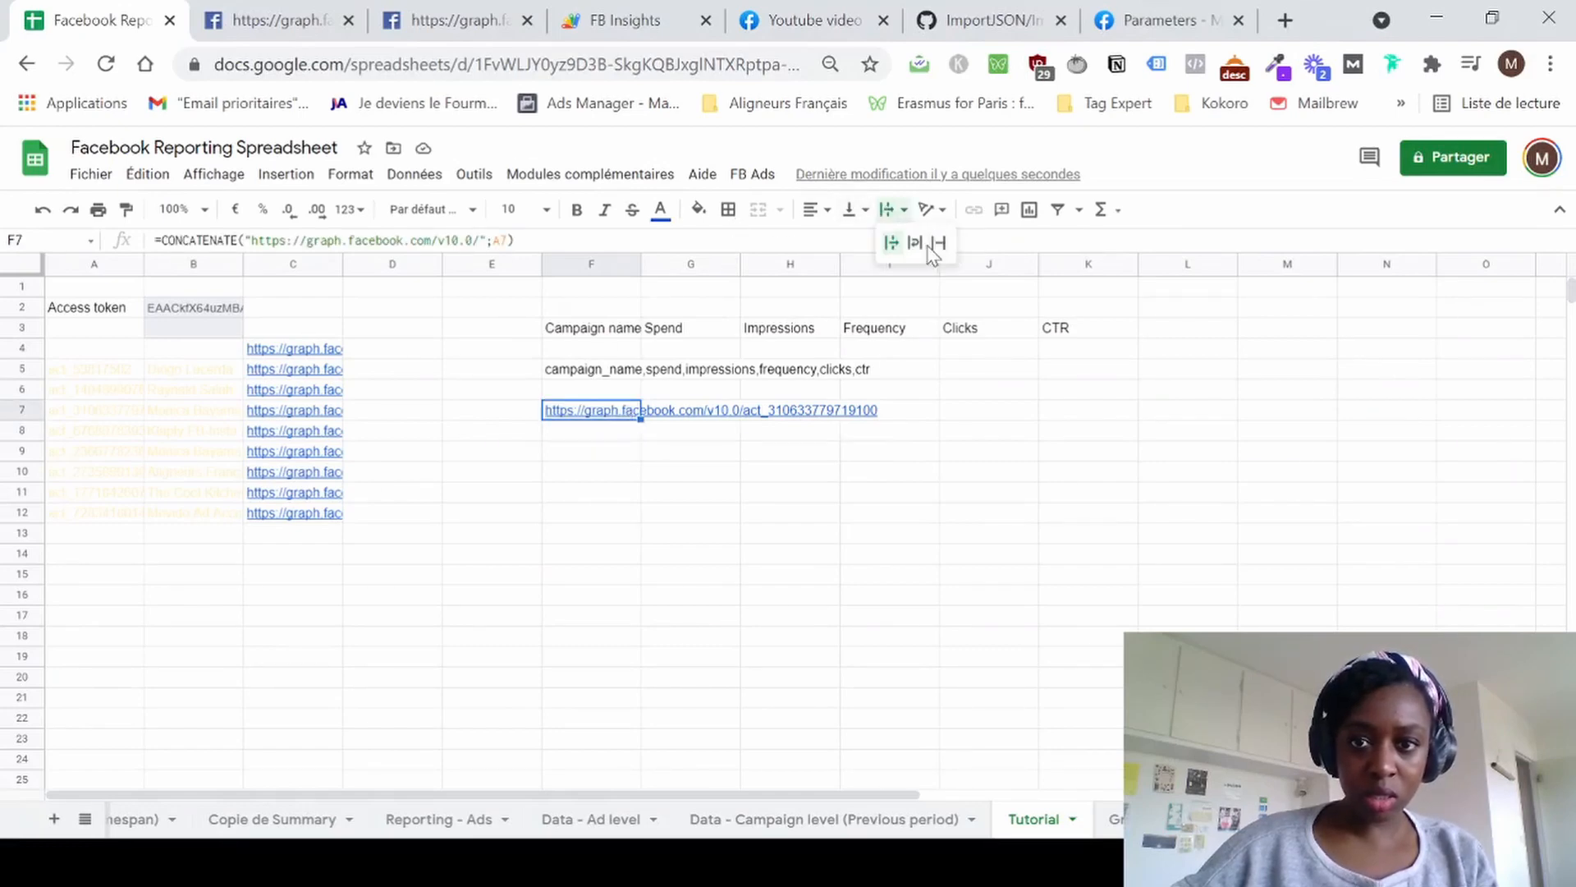
click(938, 242)
key(Return)
click(558, 476)
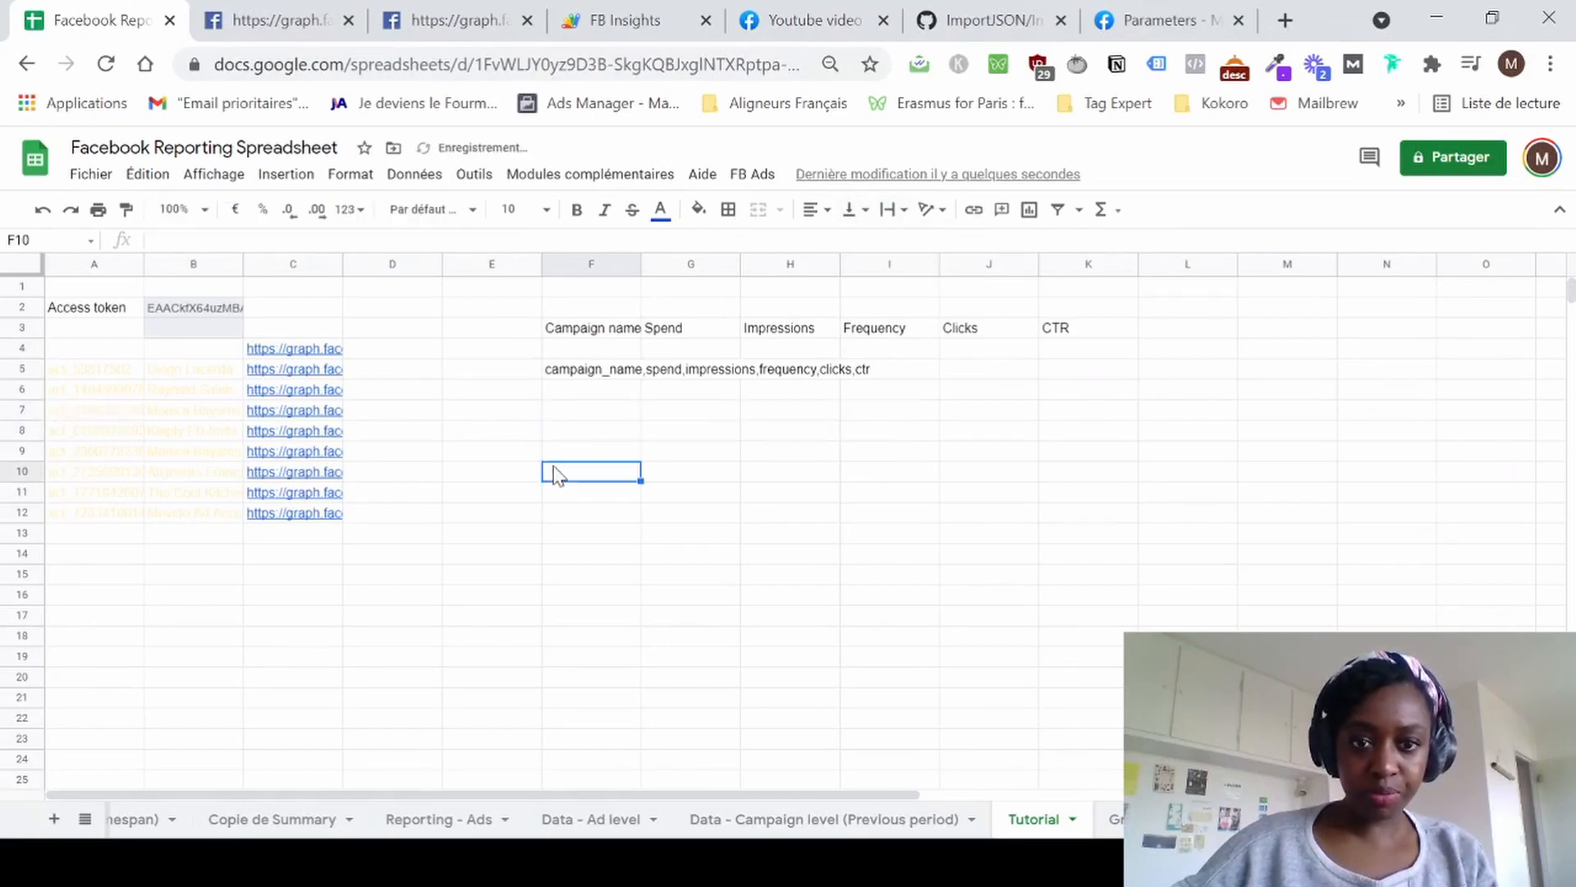
click(583, 421)
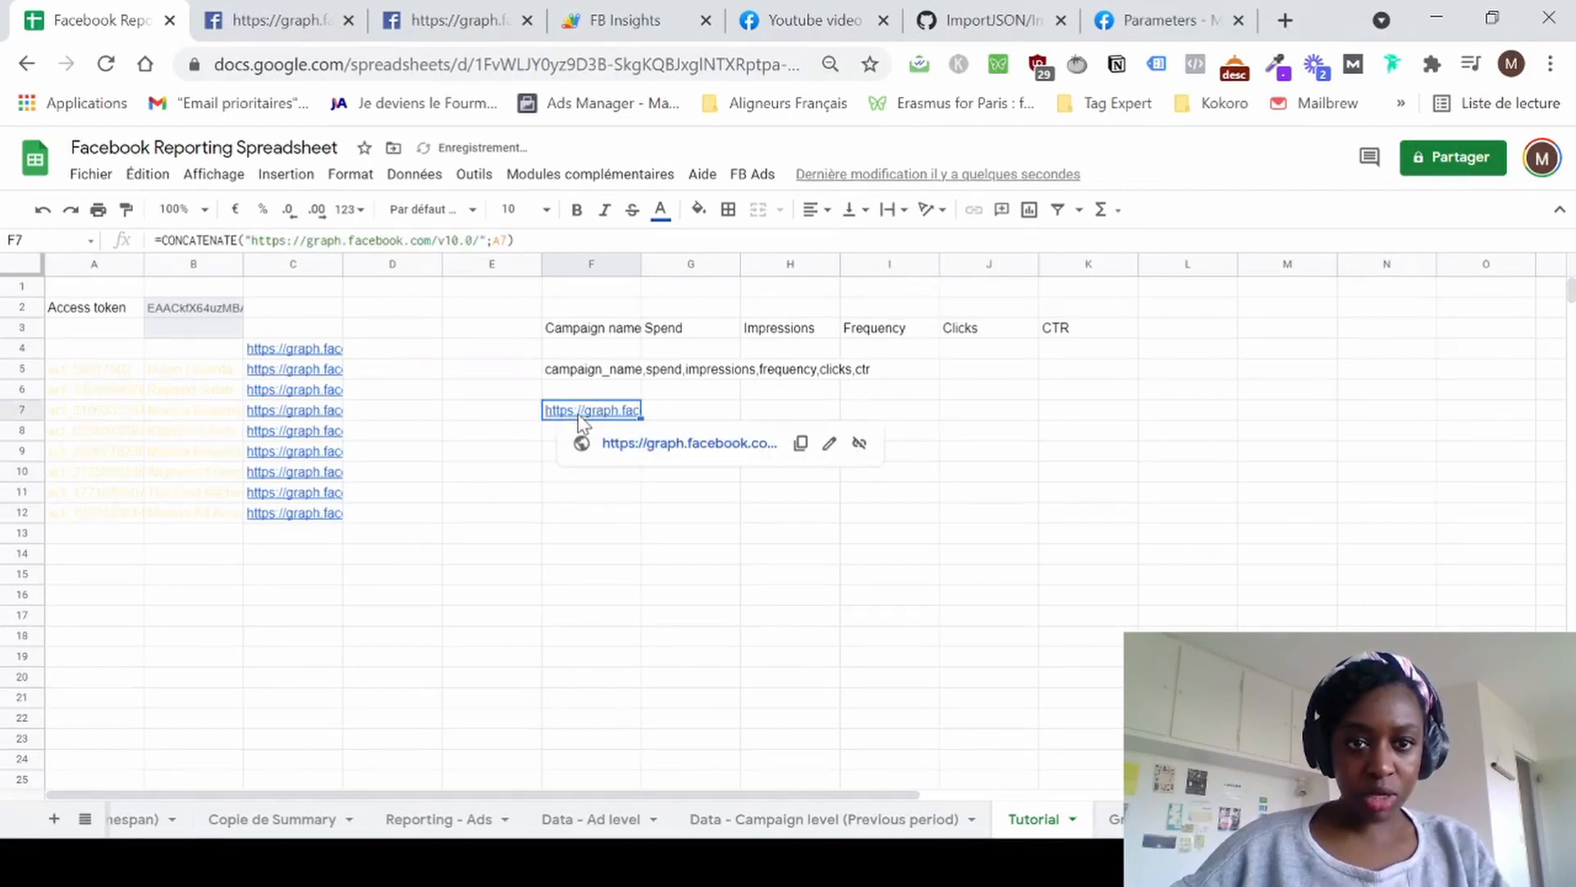
Extend the CONCATENATE formula in F7 with the string "/insights?&level=campaign" after the A7 reference.
click(256, 352)
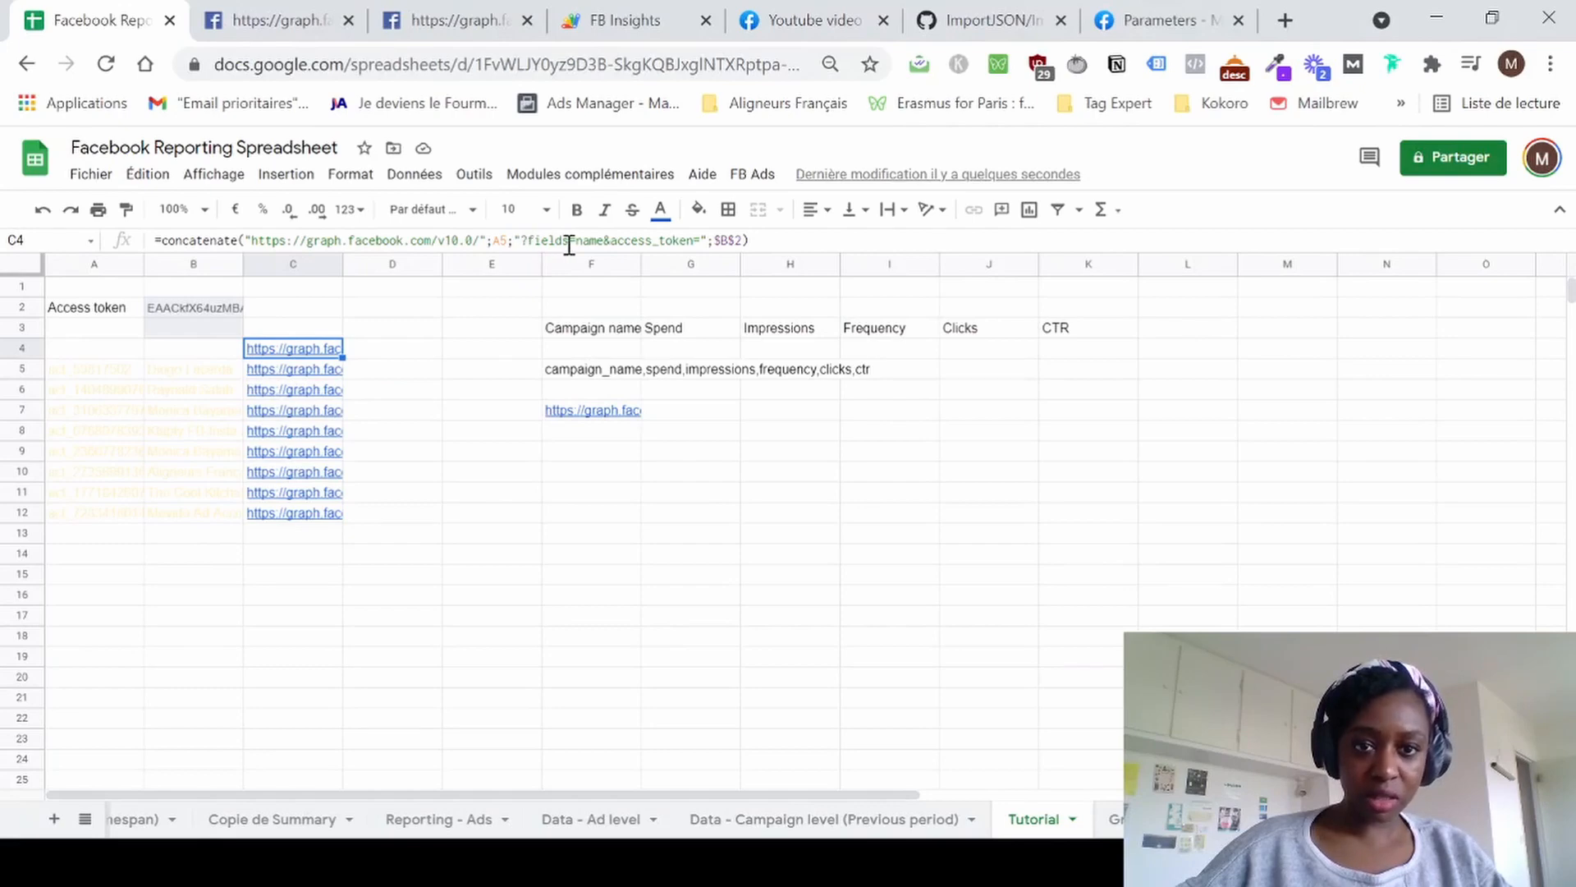
click(616, 417)
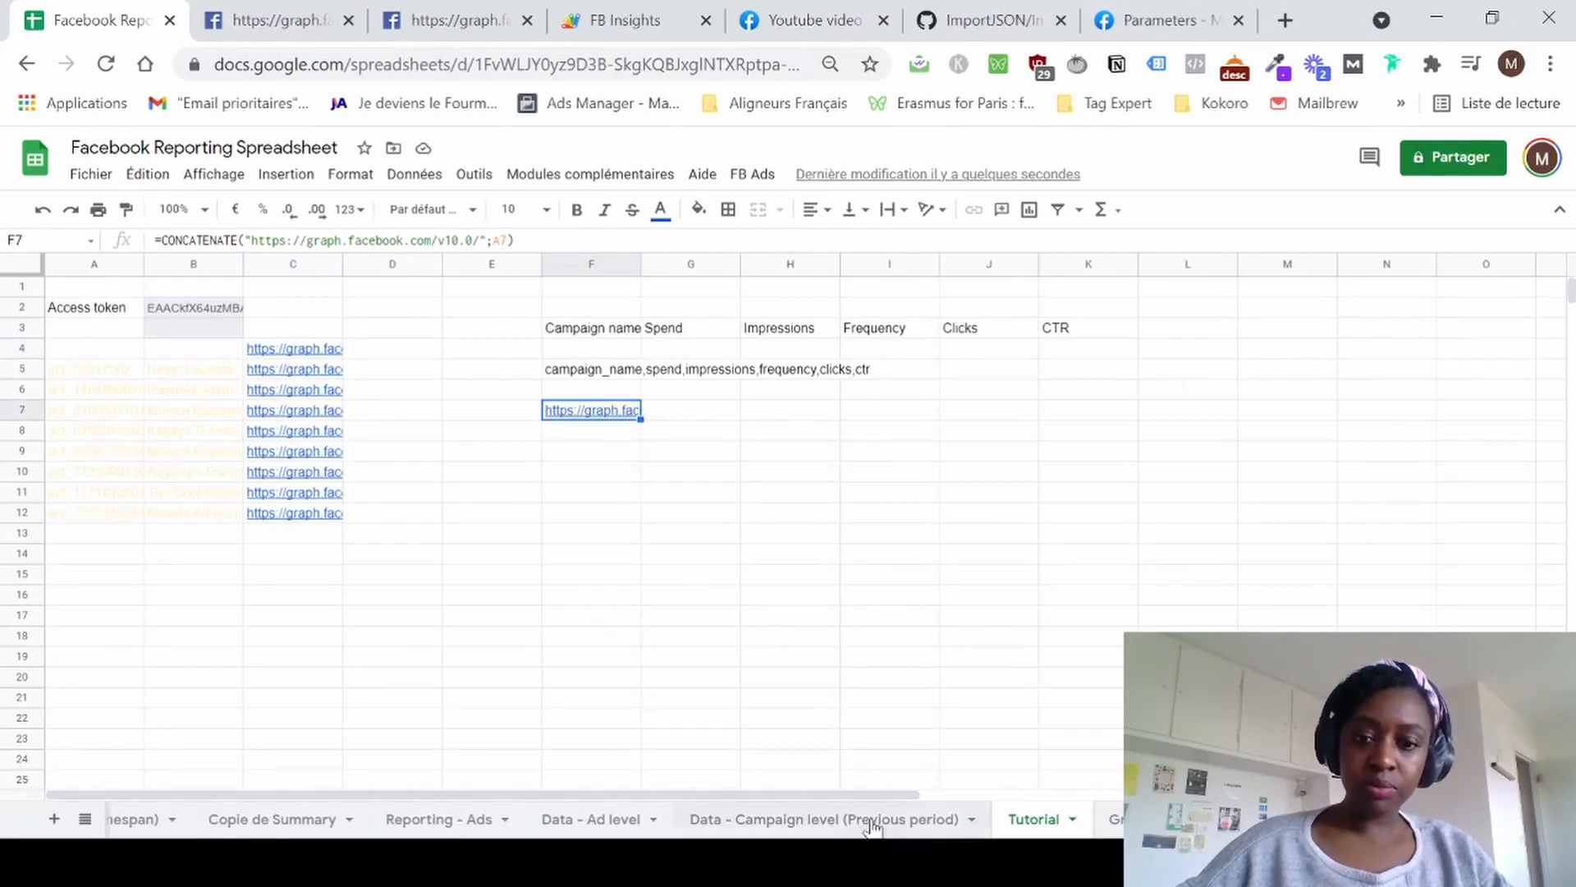
key(alt+Tab)
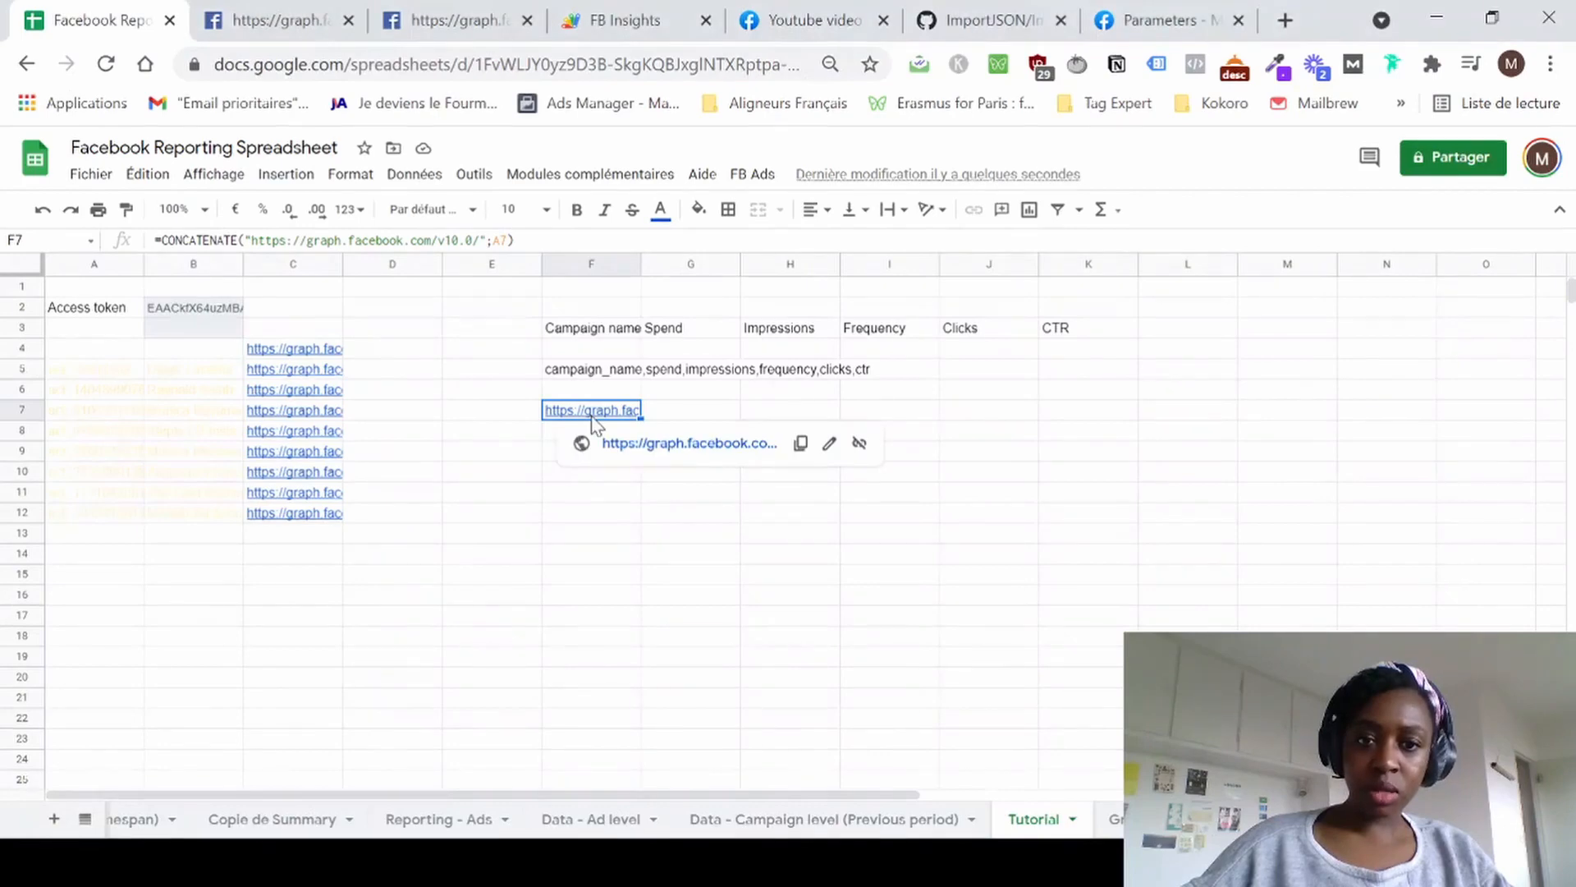
click(508, 240)
text(;")
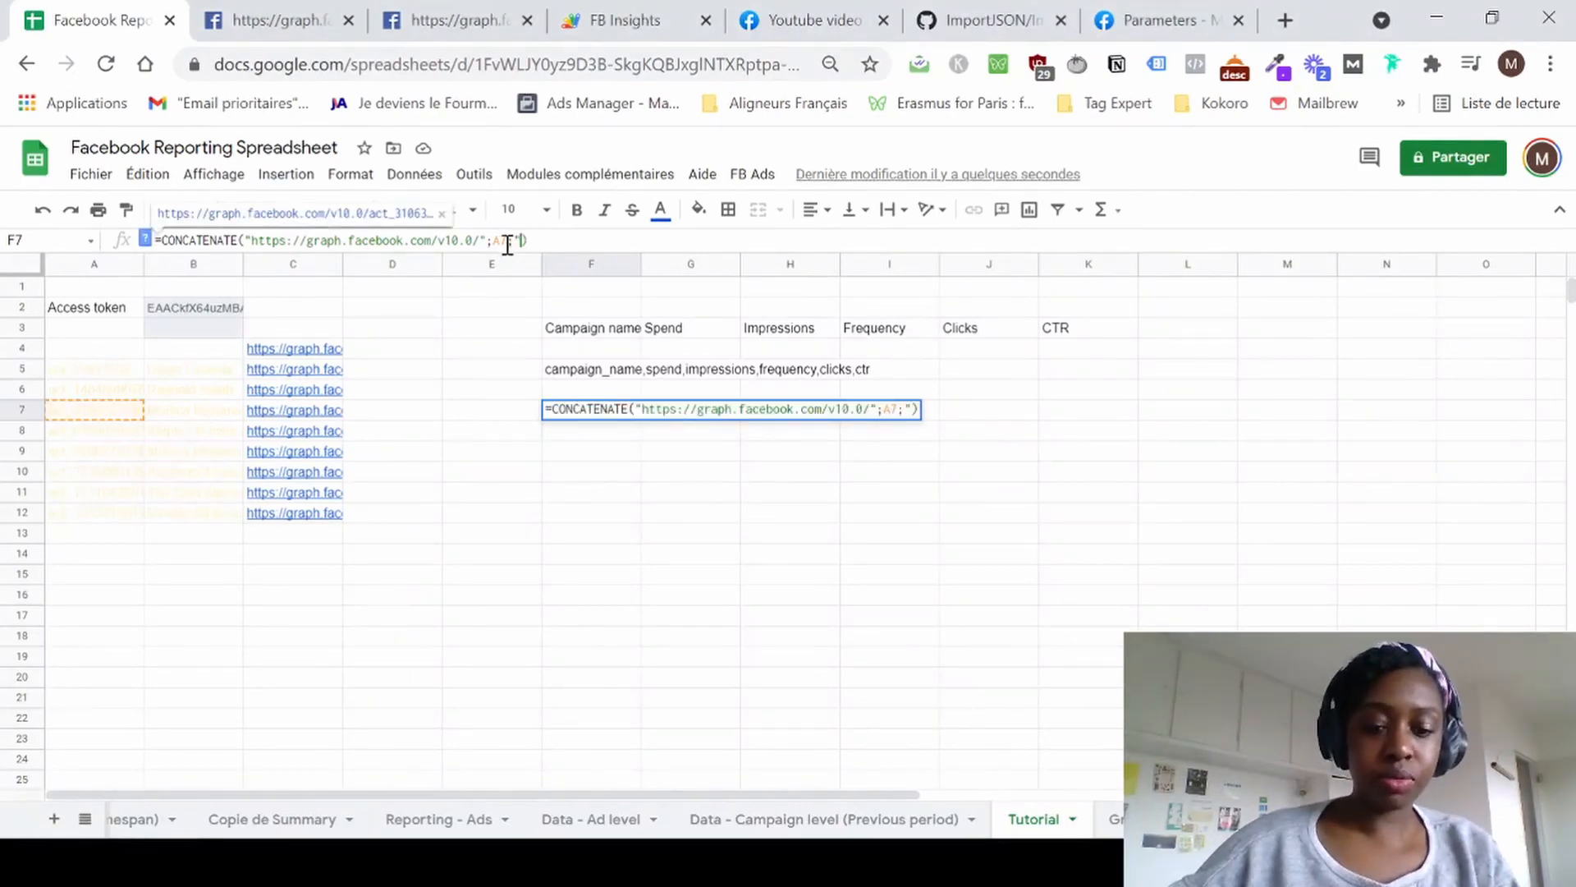
text(/insights?&level=campaign)
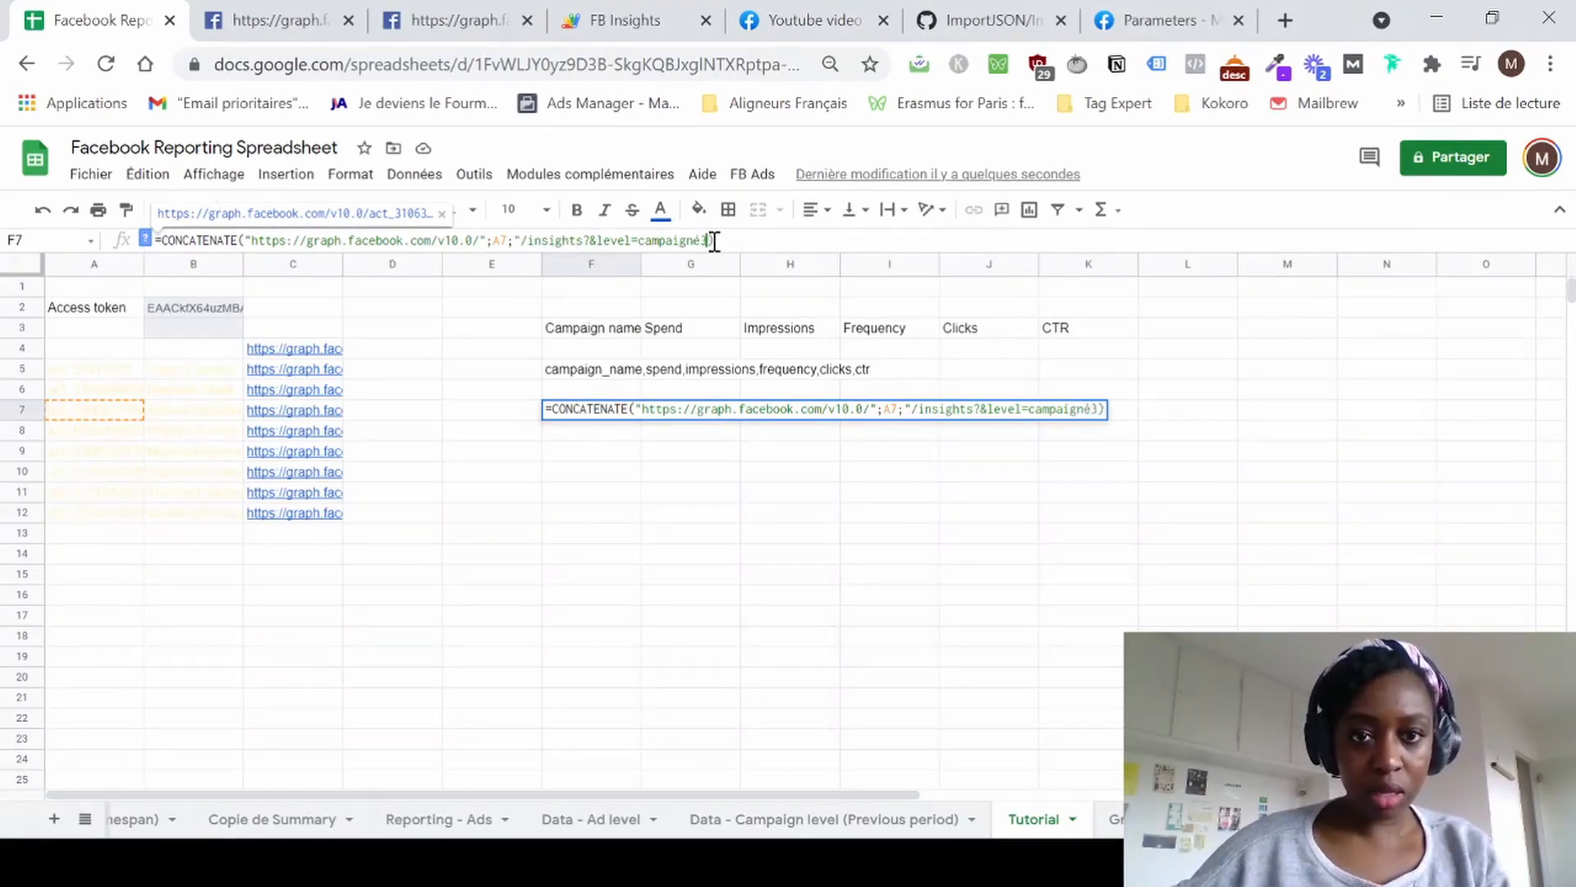
key(BackSpace)
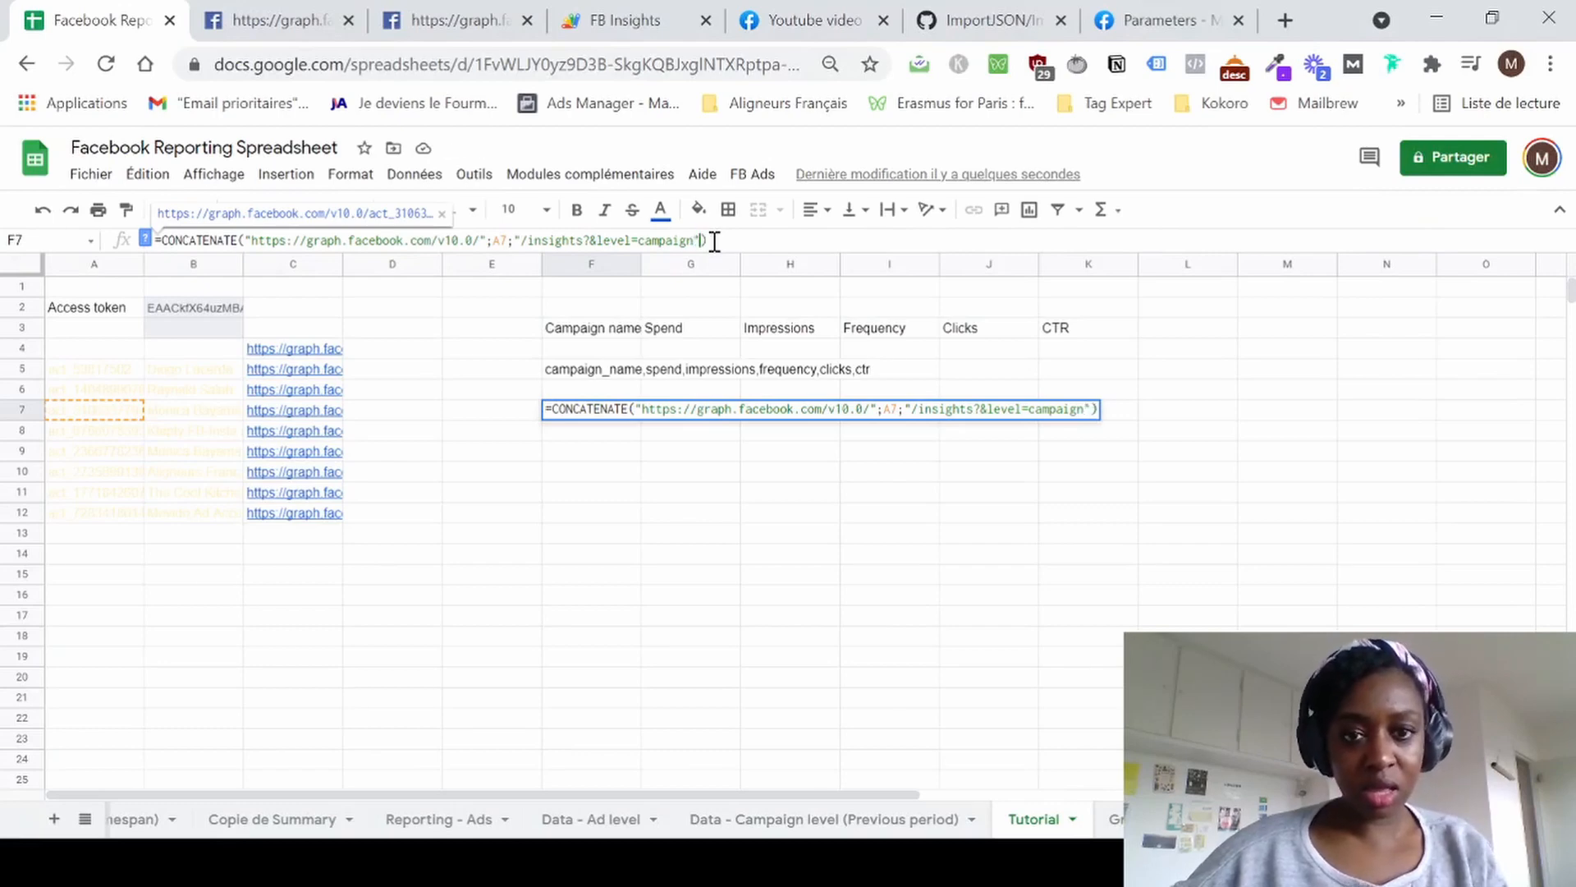
key(Return)
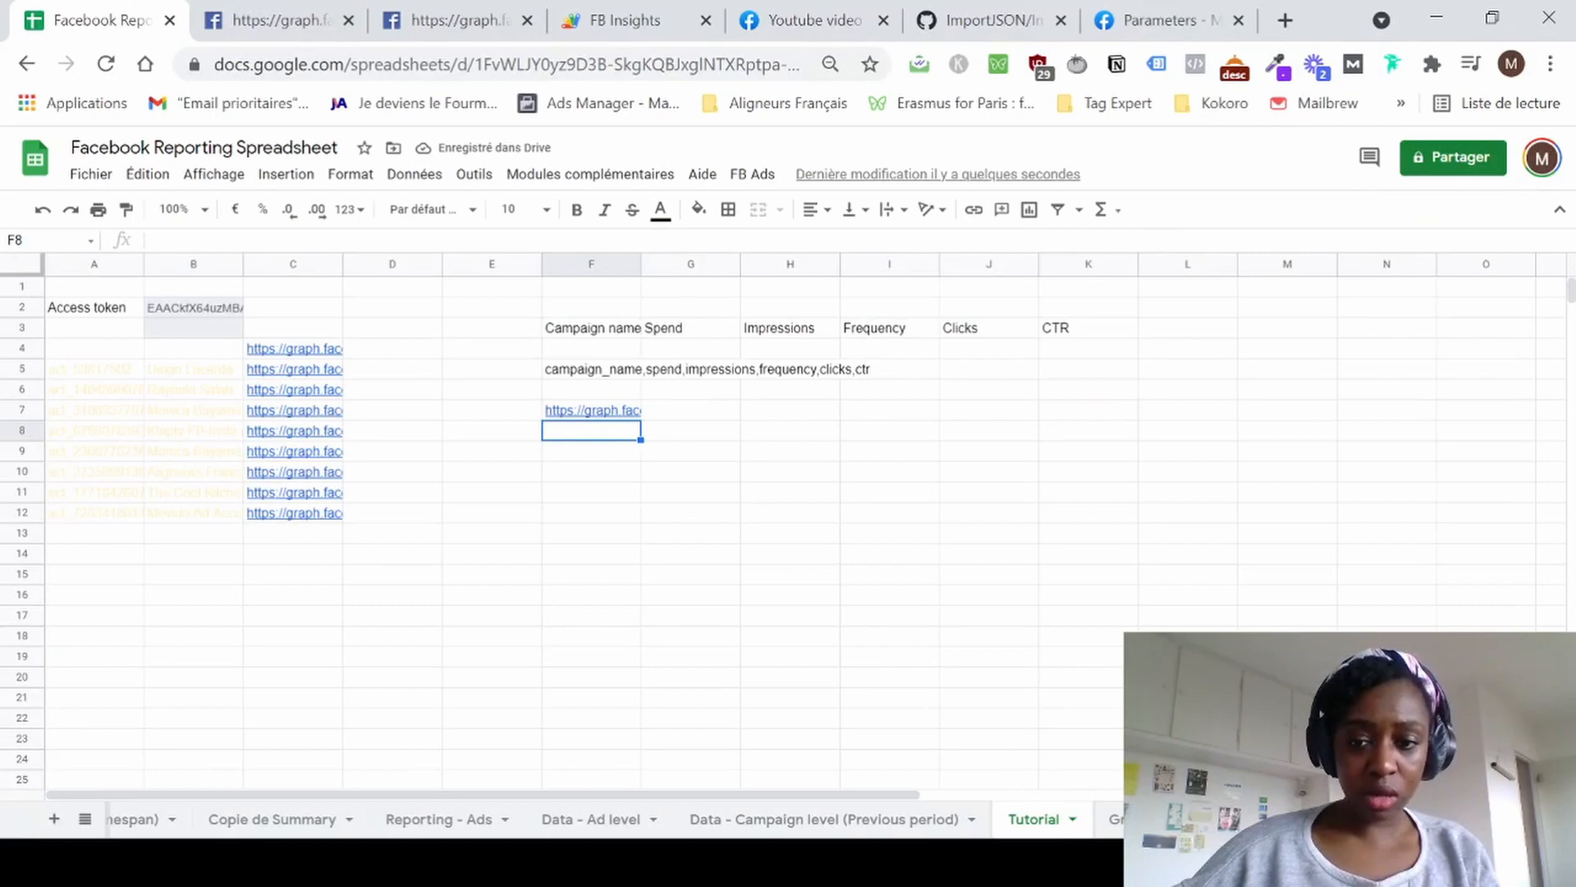
Append &fields= after level=campaign inside the URL string of the F7 formula.
click(292, 353)
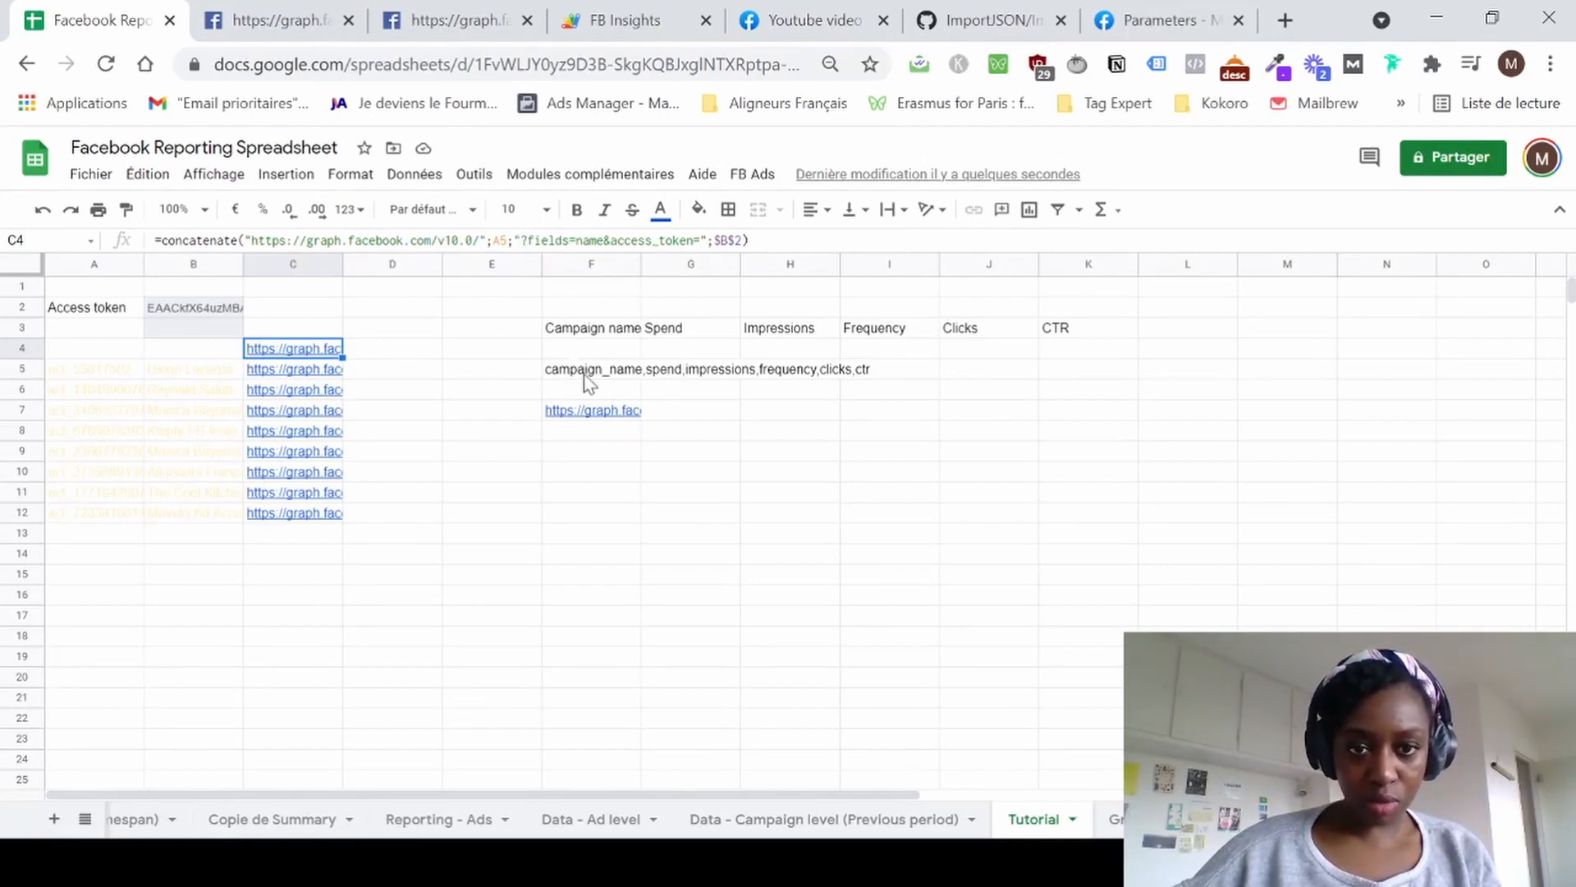
key(alt+Tab)
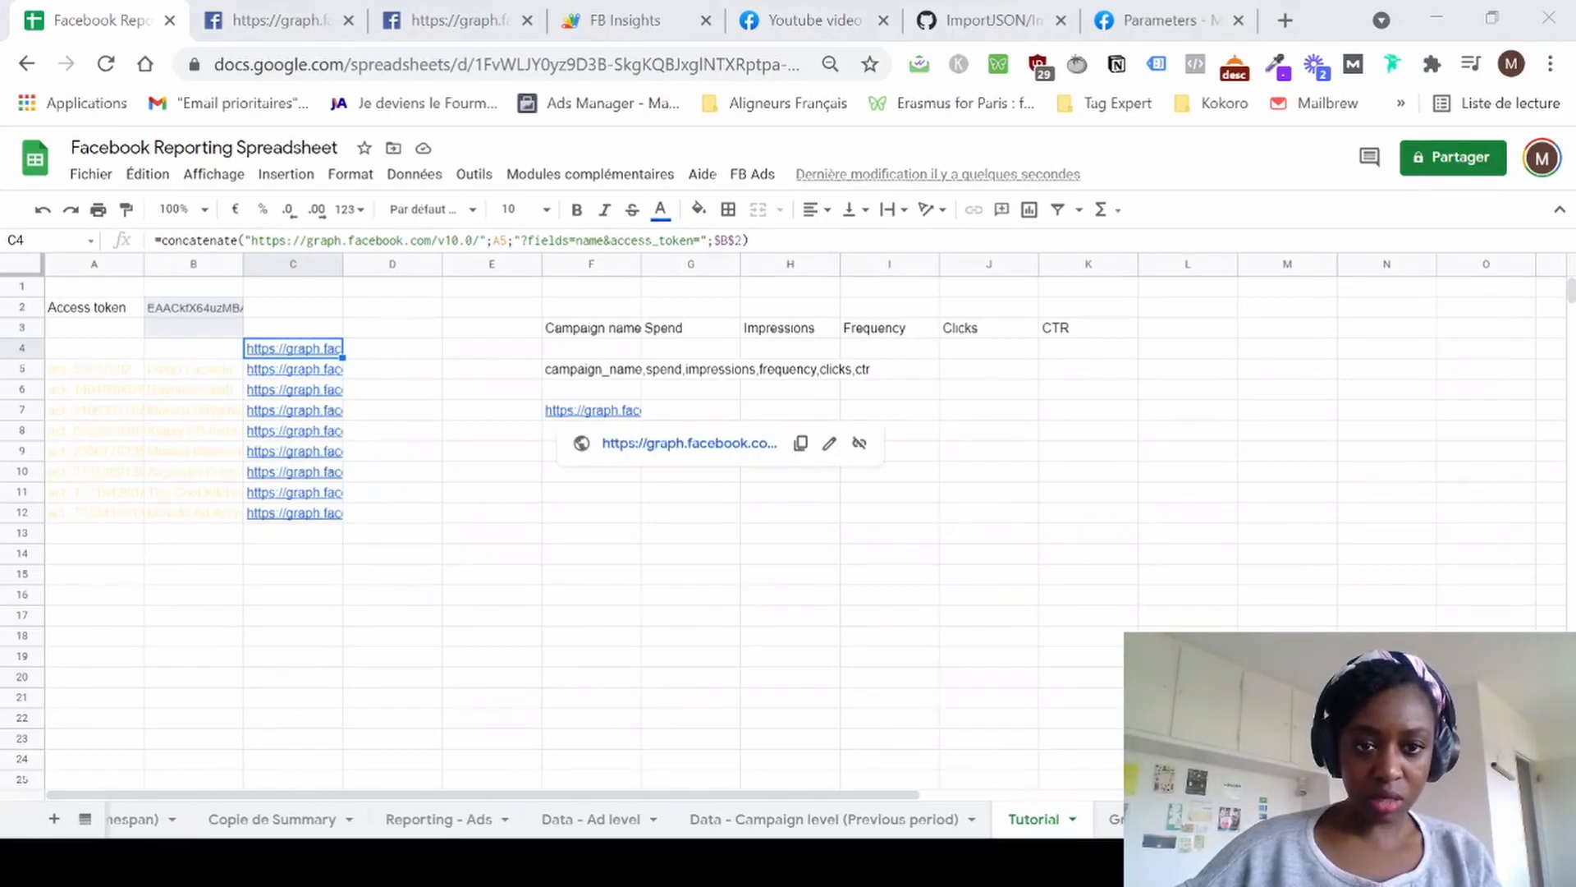
click(592, 411)
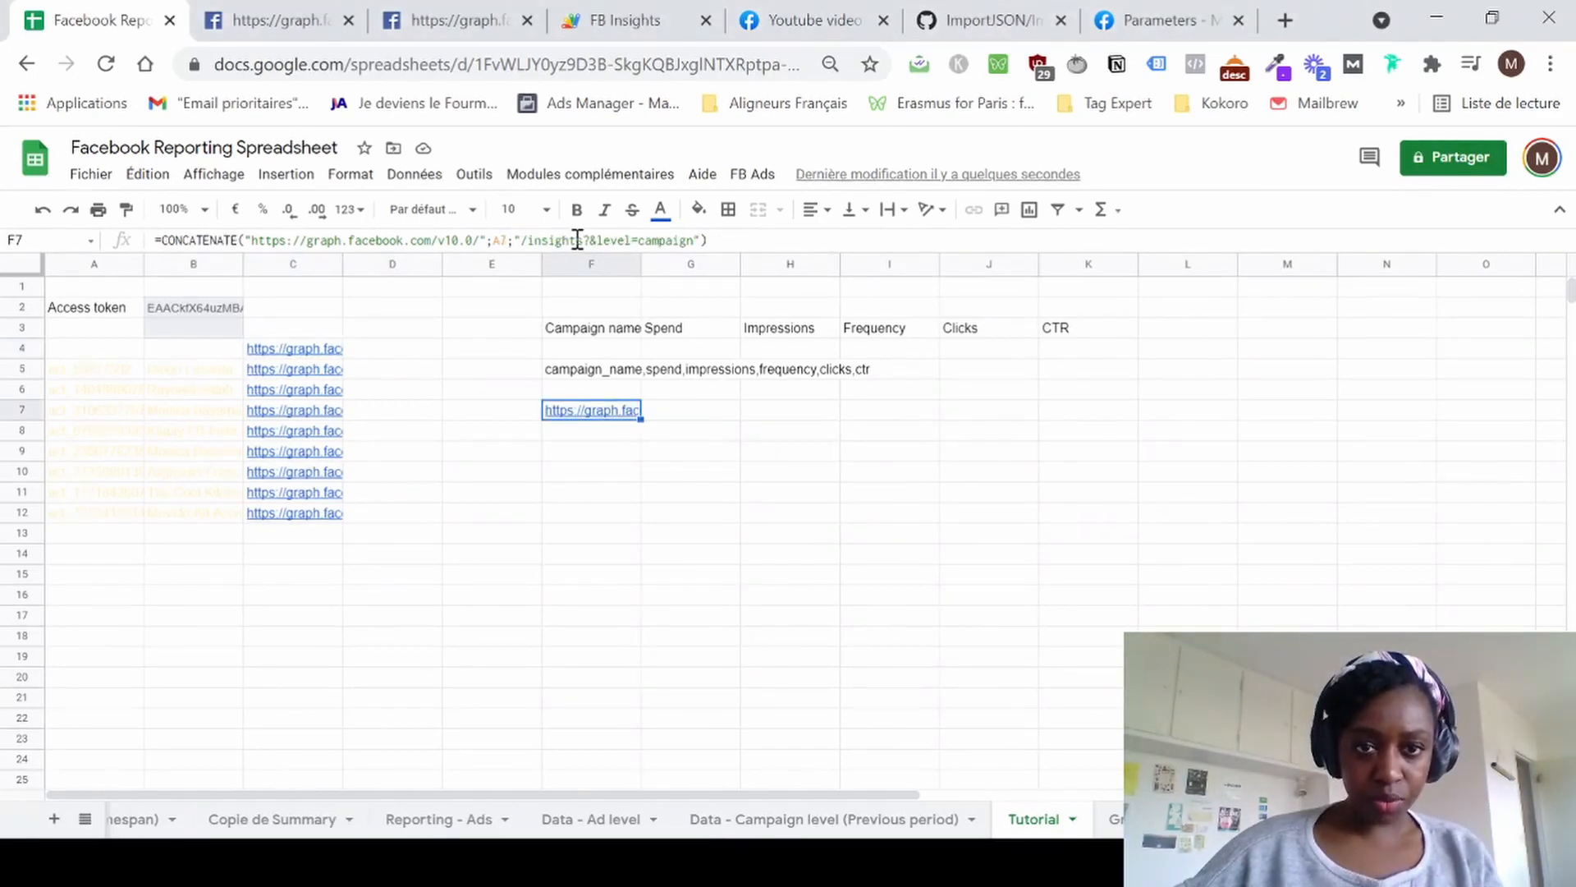
click(699, 238)
text(&)
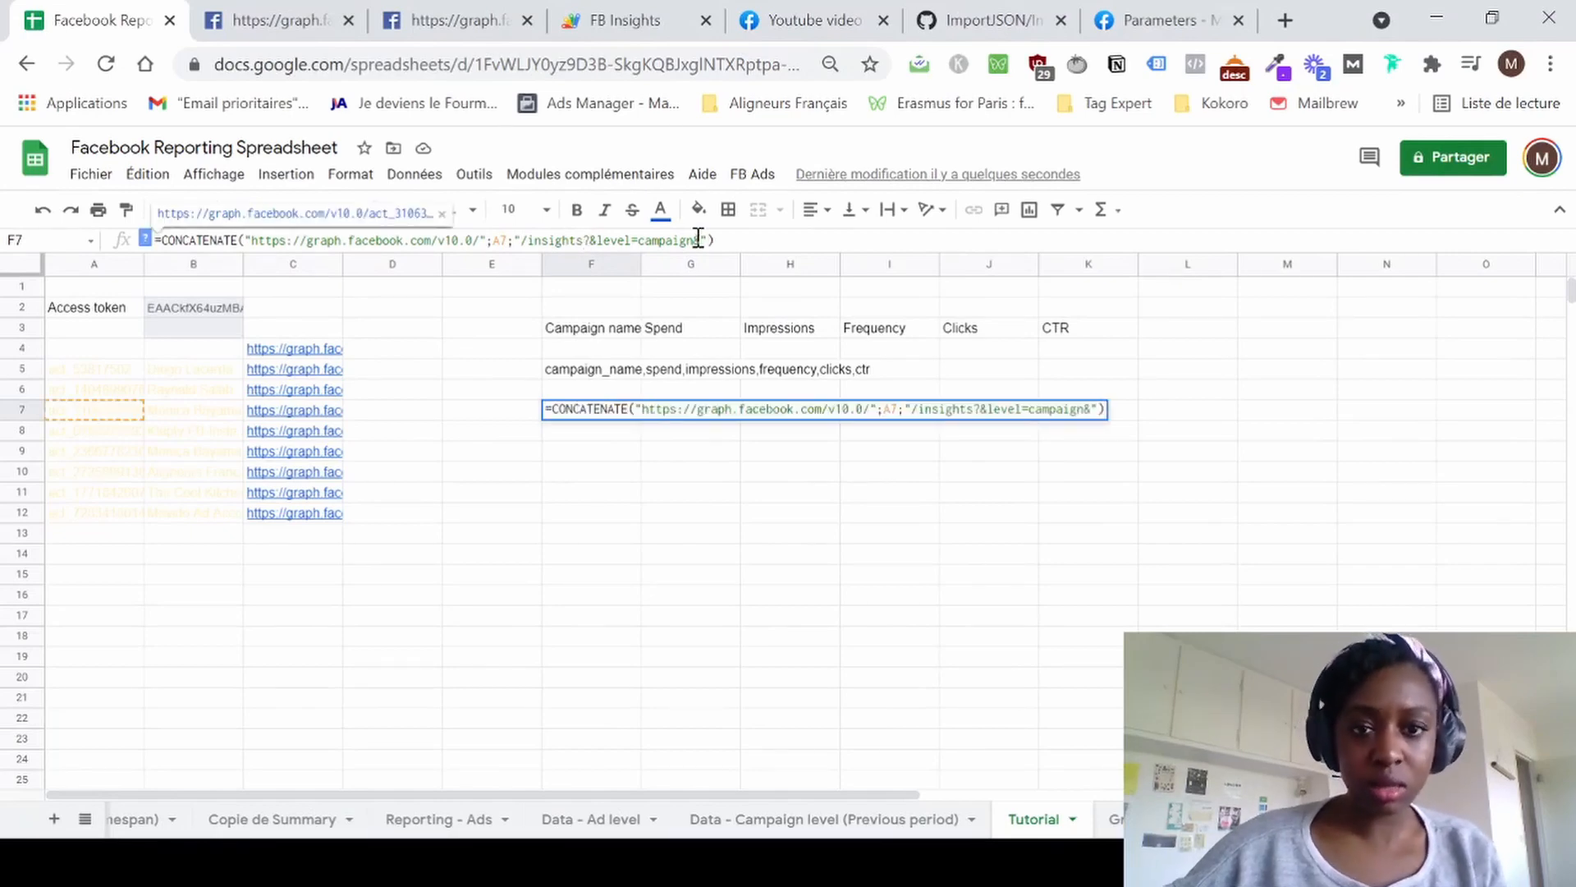
text(fields=)
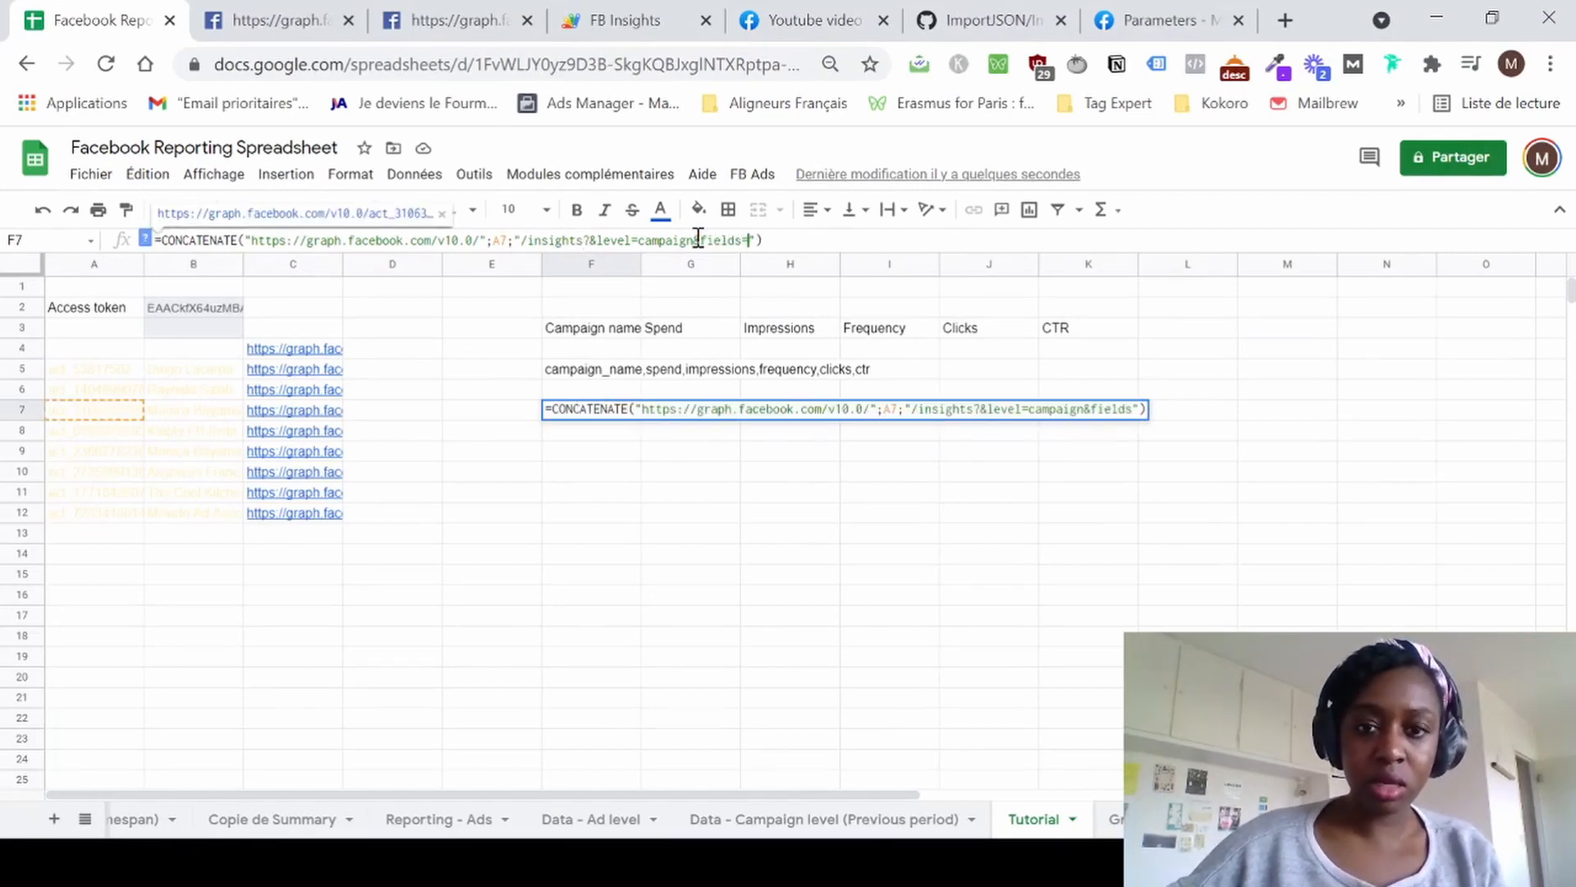
key(Return)
Copy the field list campaign_name,spend,impressions,frequency,clicks,ctr from F5 and insert it after fields= in the F7 formula.
click(596, 373)
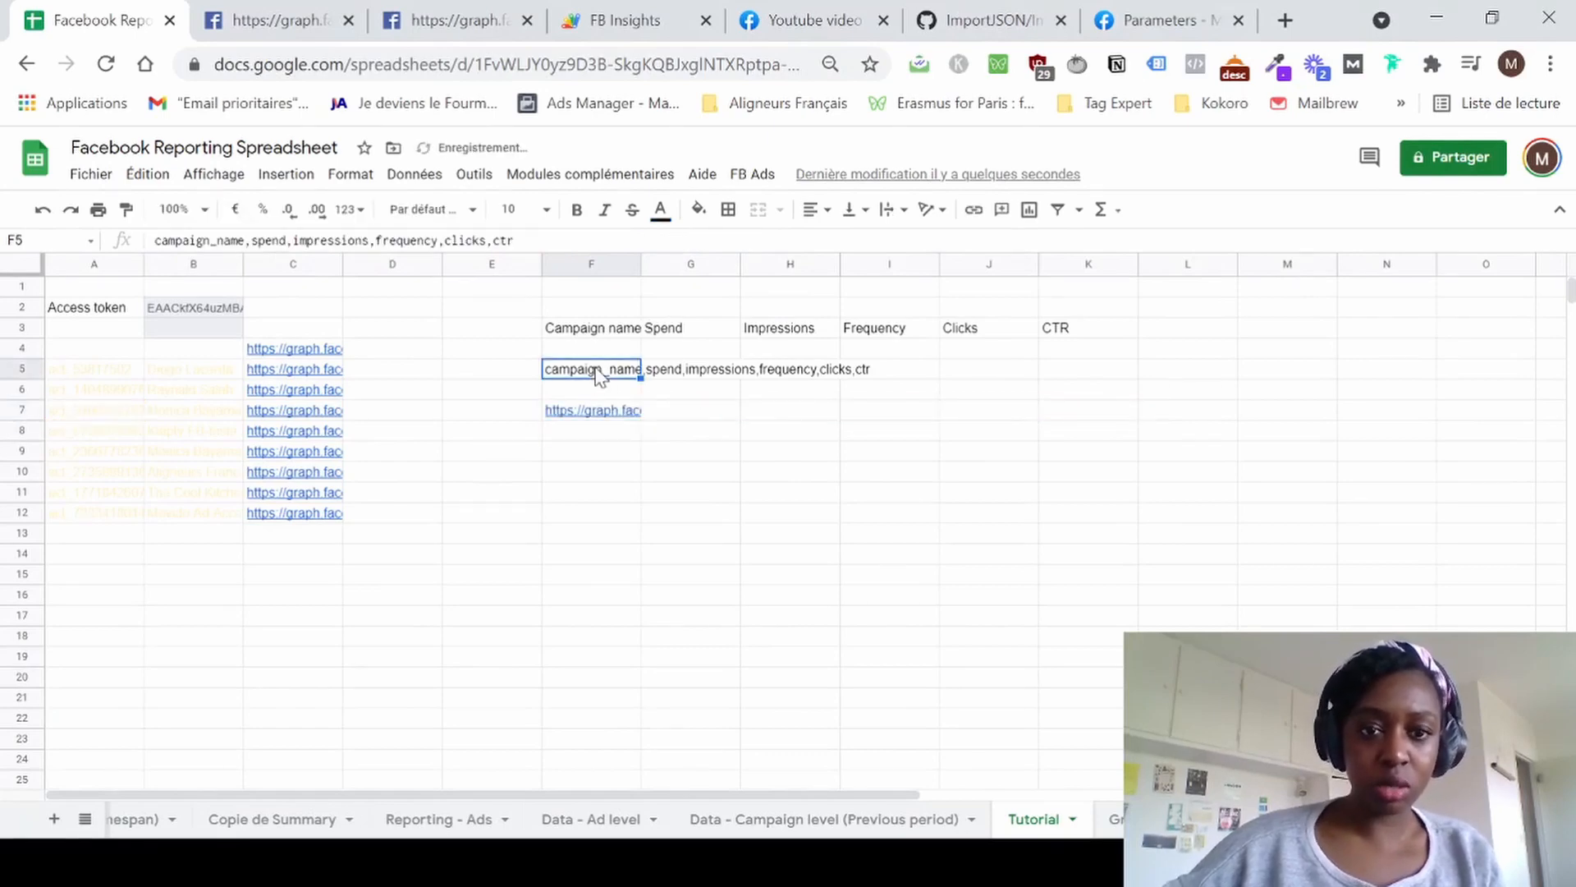
key(ctrl+c)
click(594, 411)
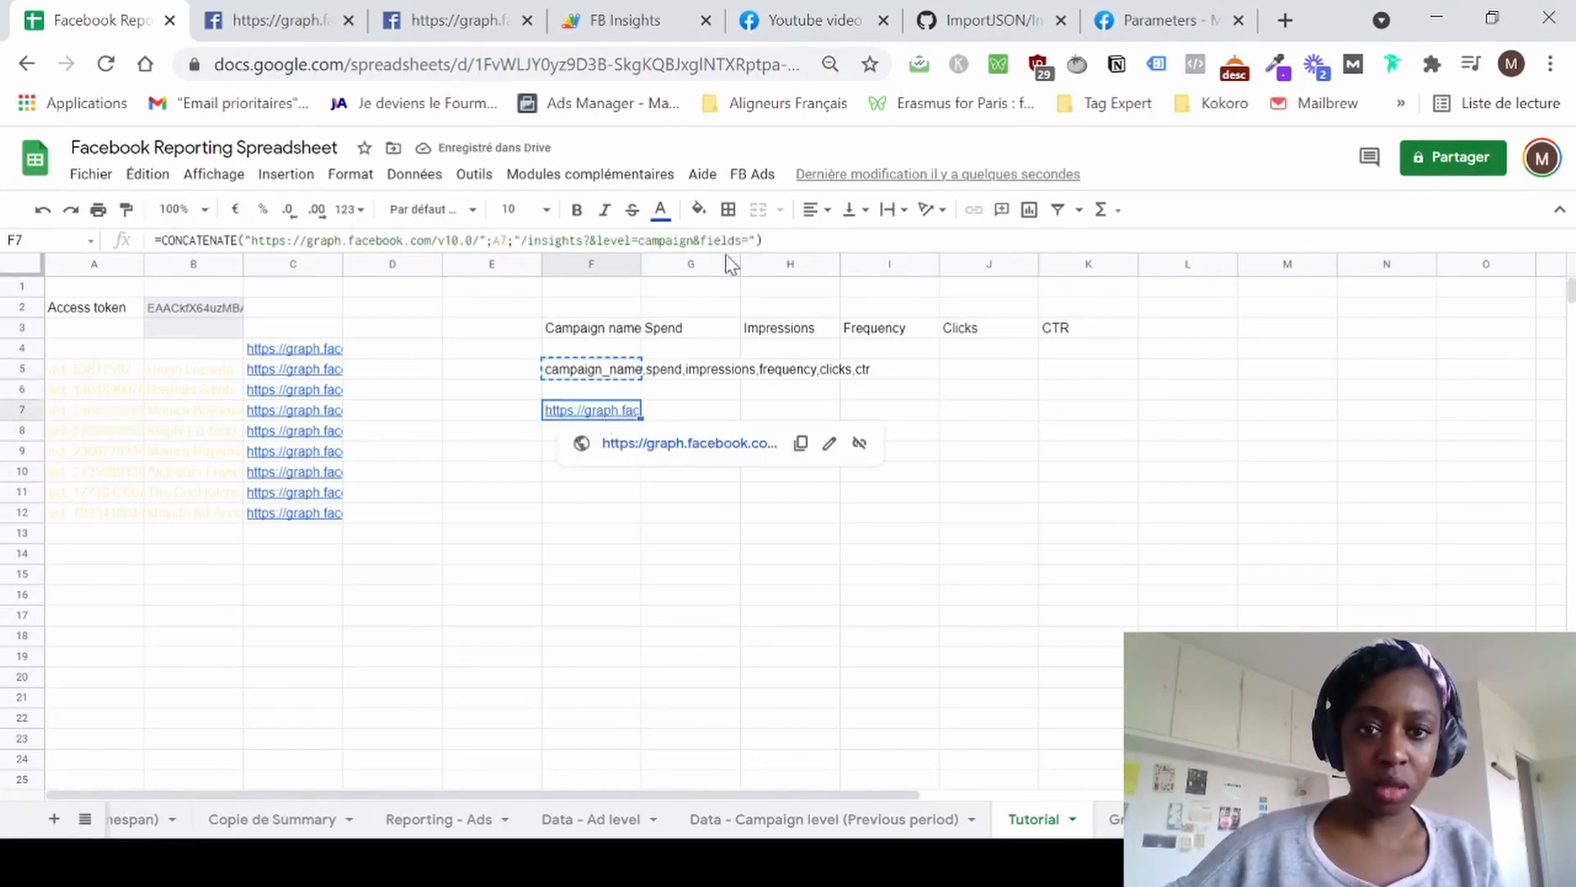
click(750, 240)
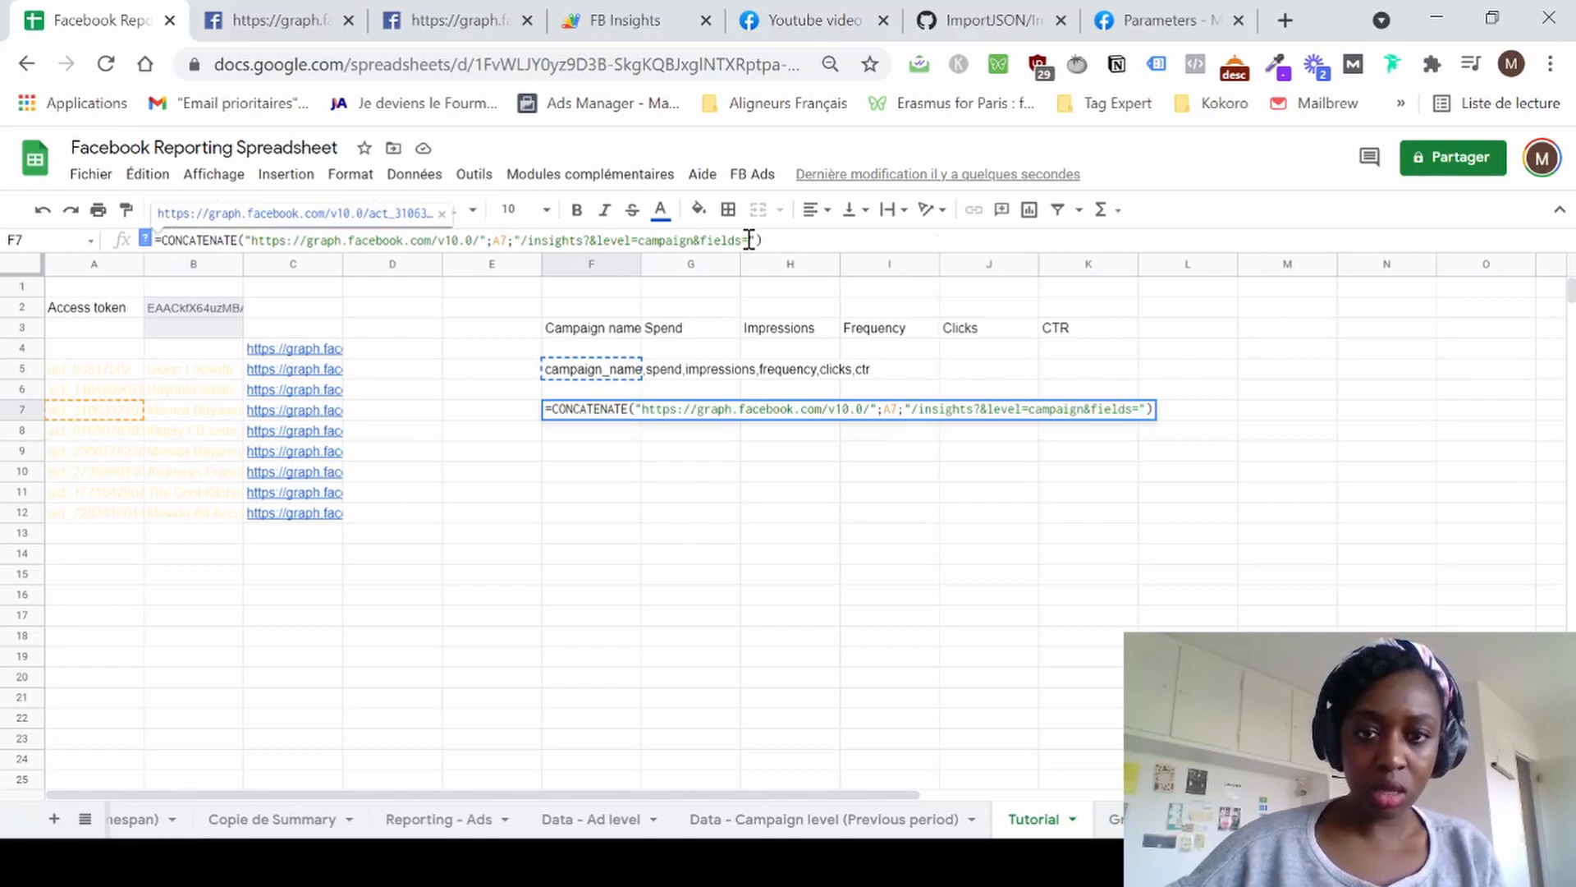
key(ctrl+v)
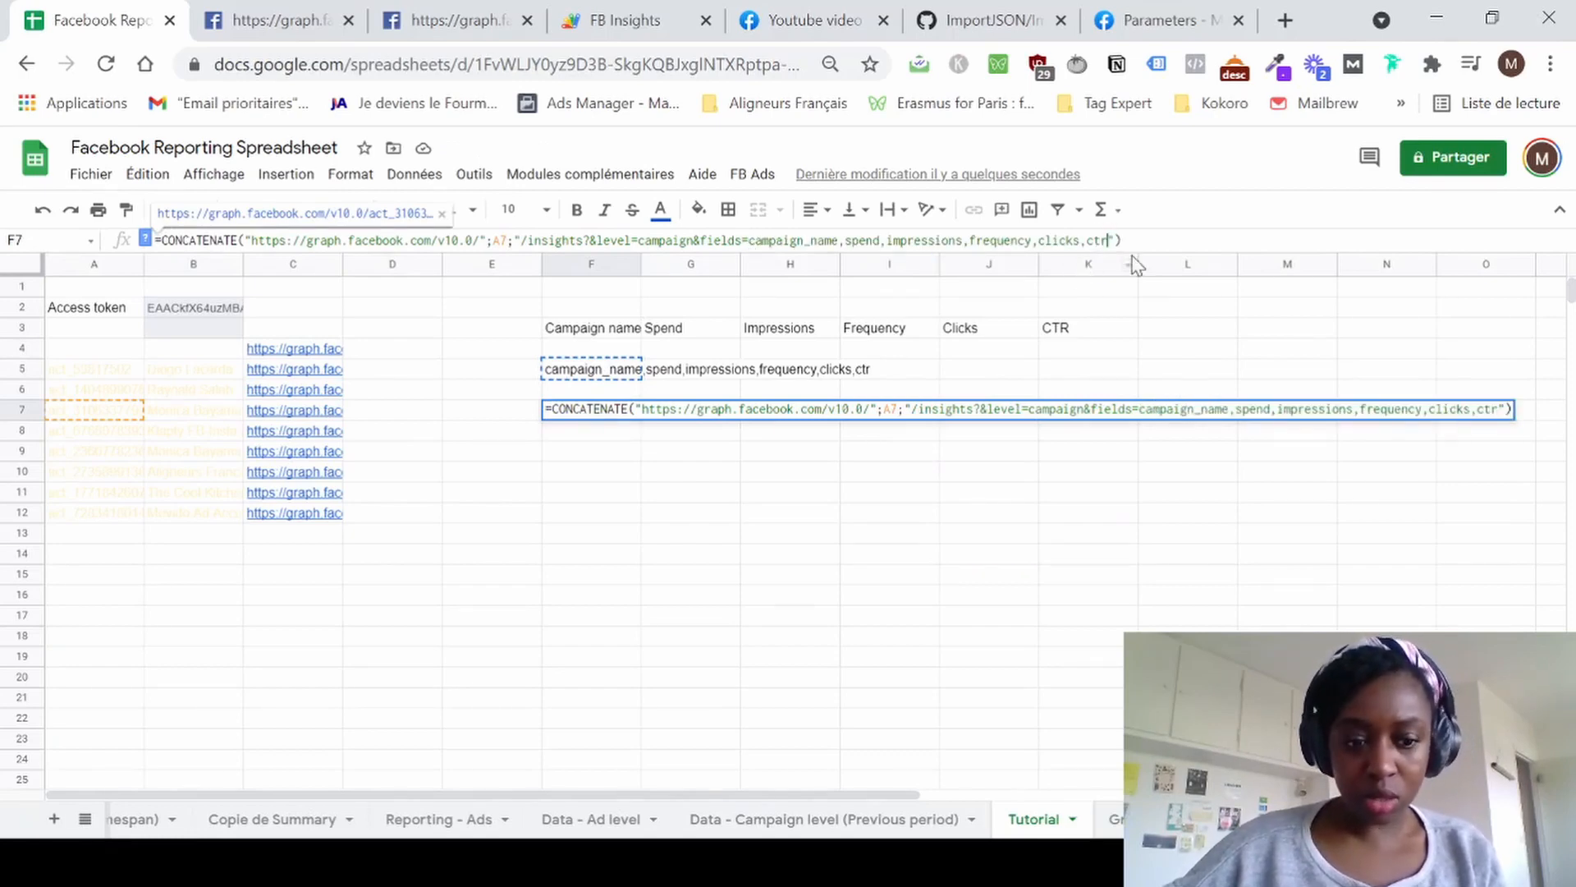
Complete the F7 formula by adding &access_token= to the string and B2 as the final argument.
text(&acces)
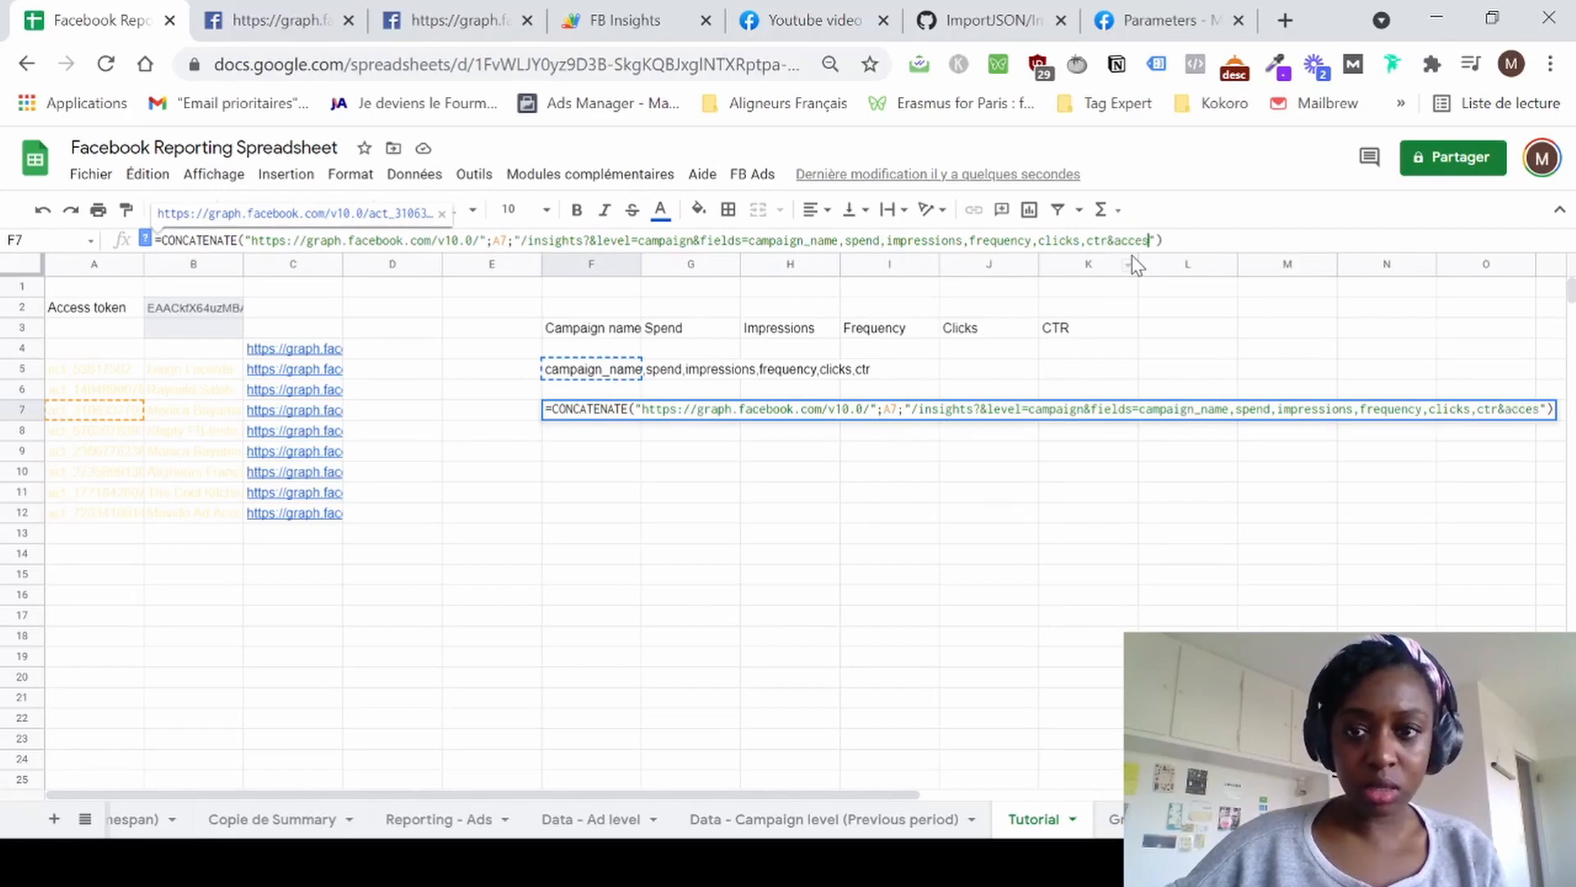
text(s_token)
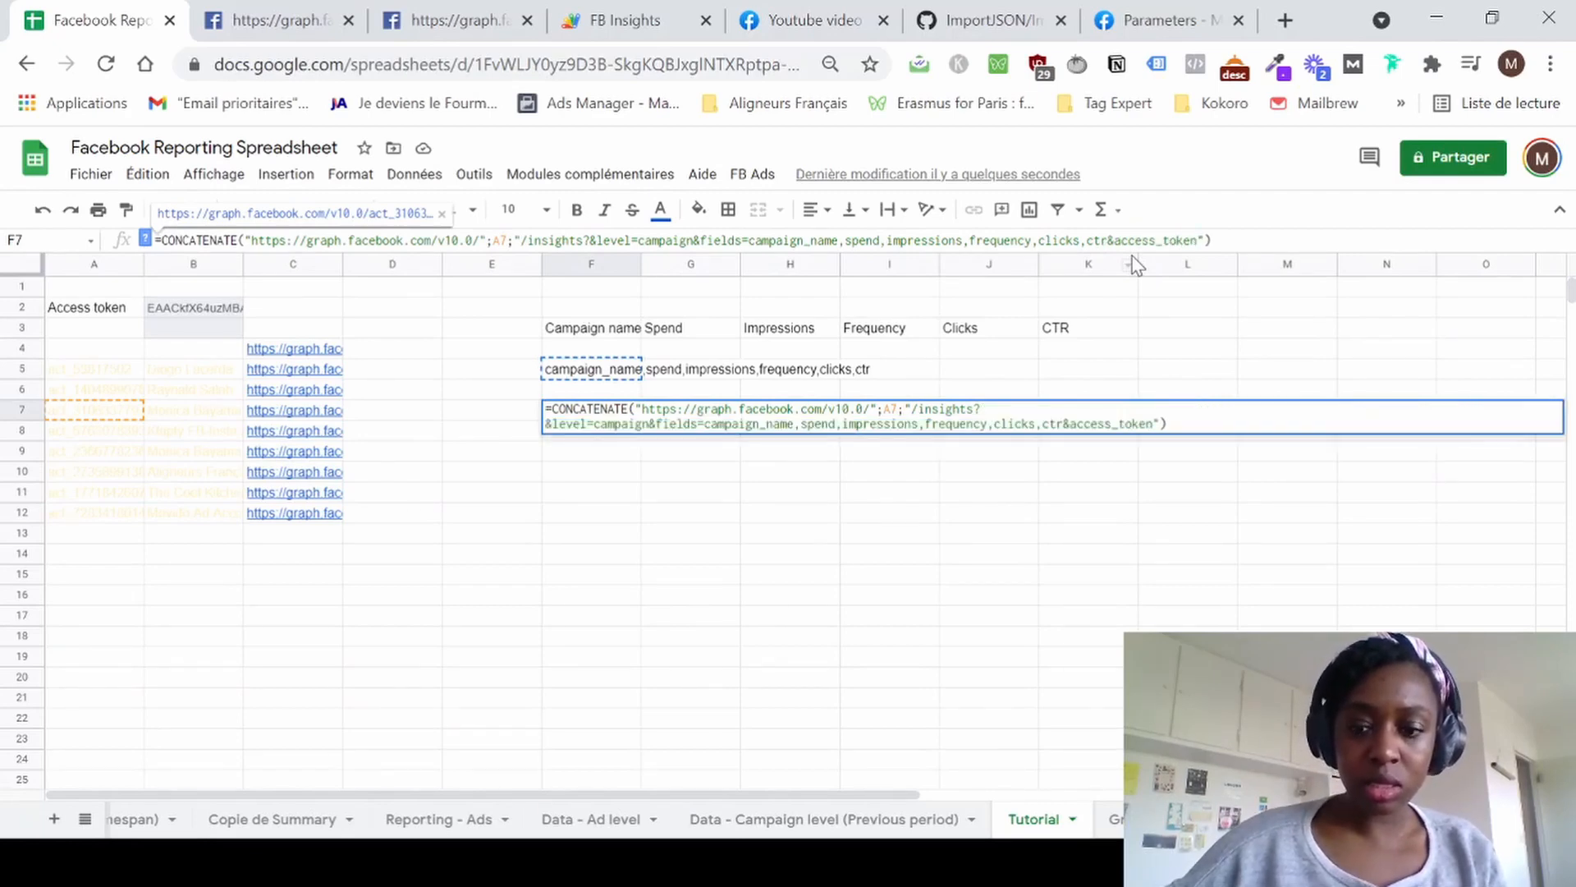
text(=)
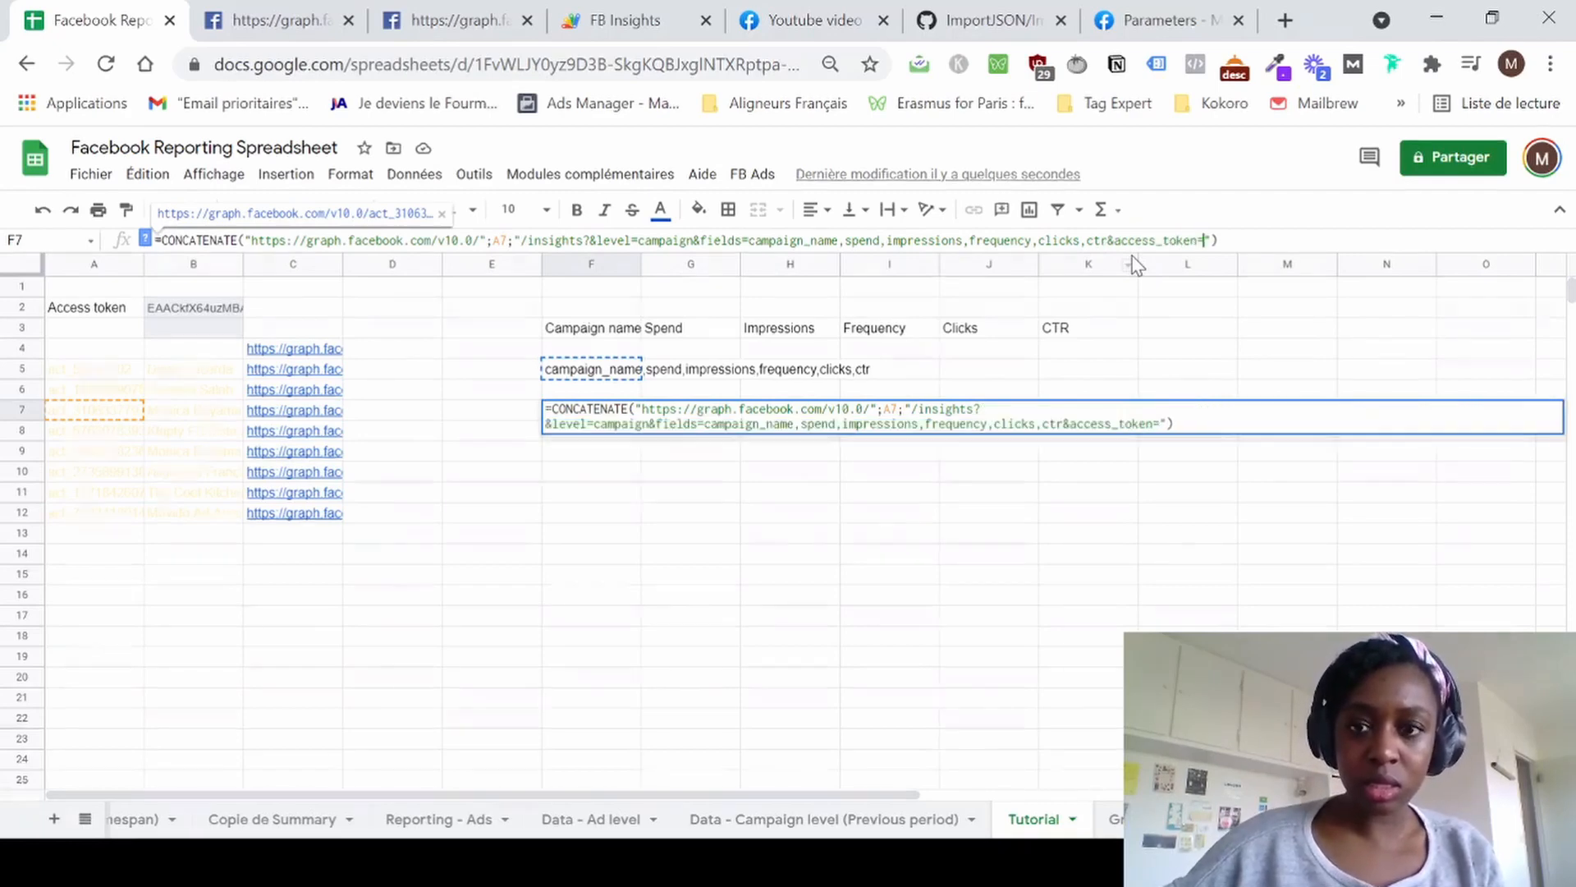
click(220, 311)
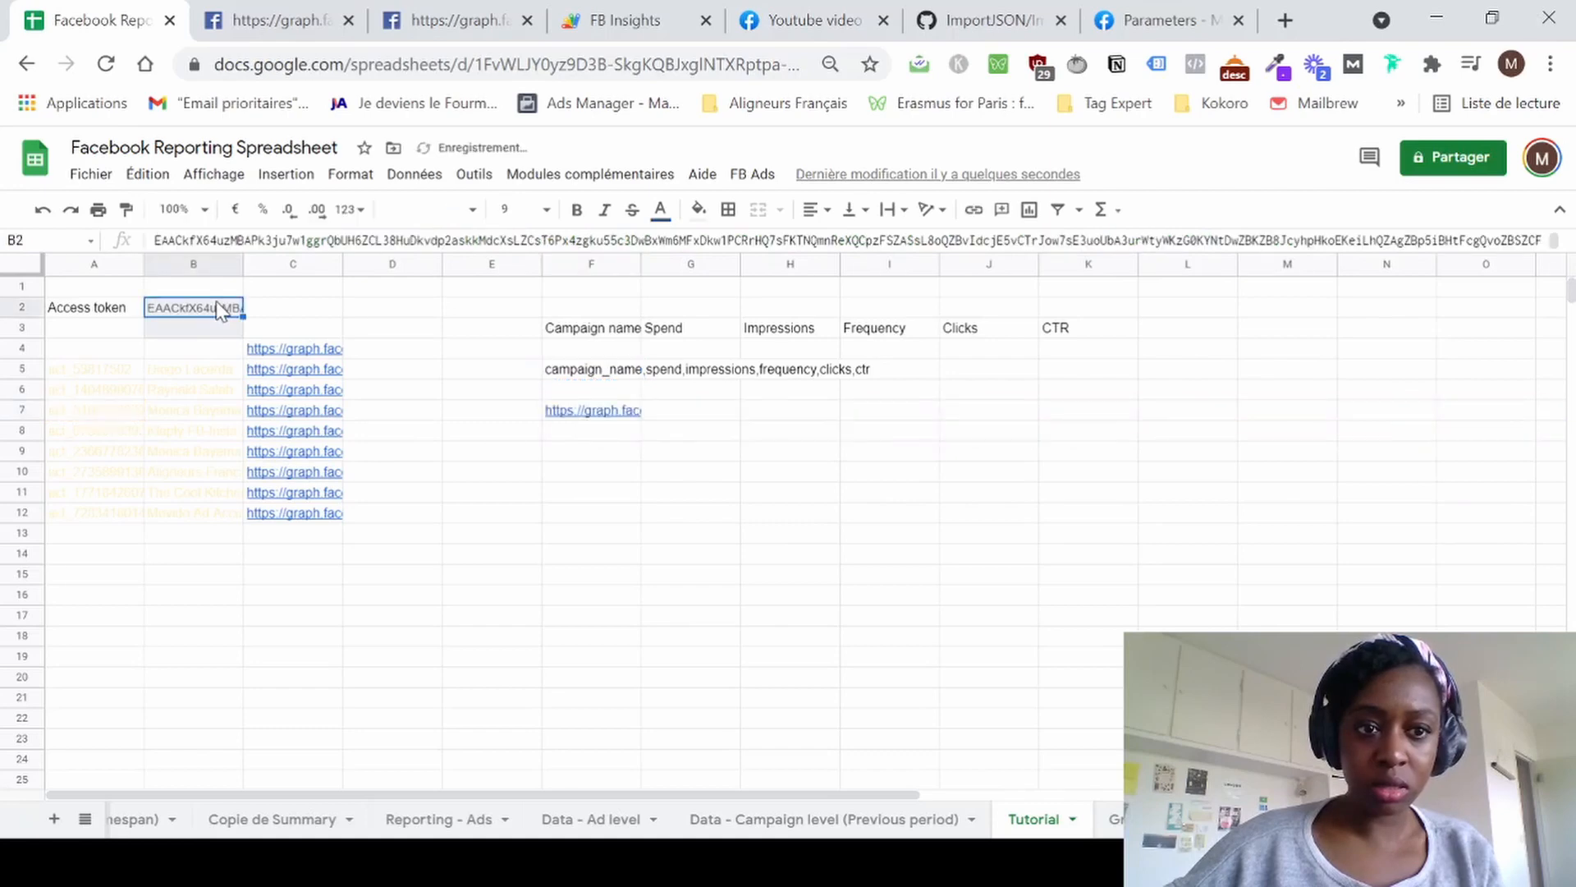
click(593, 414)
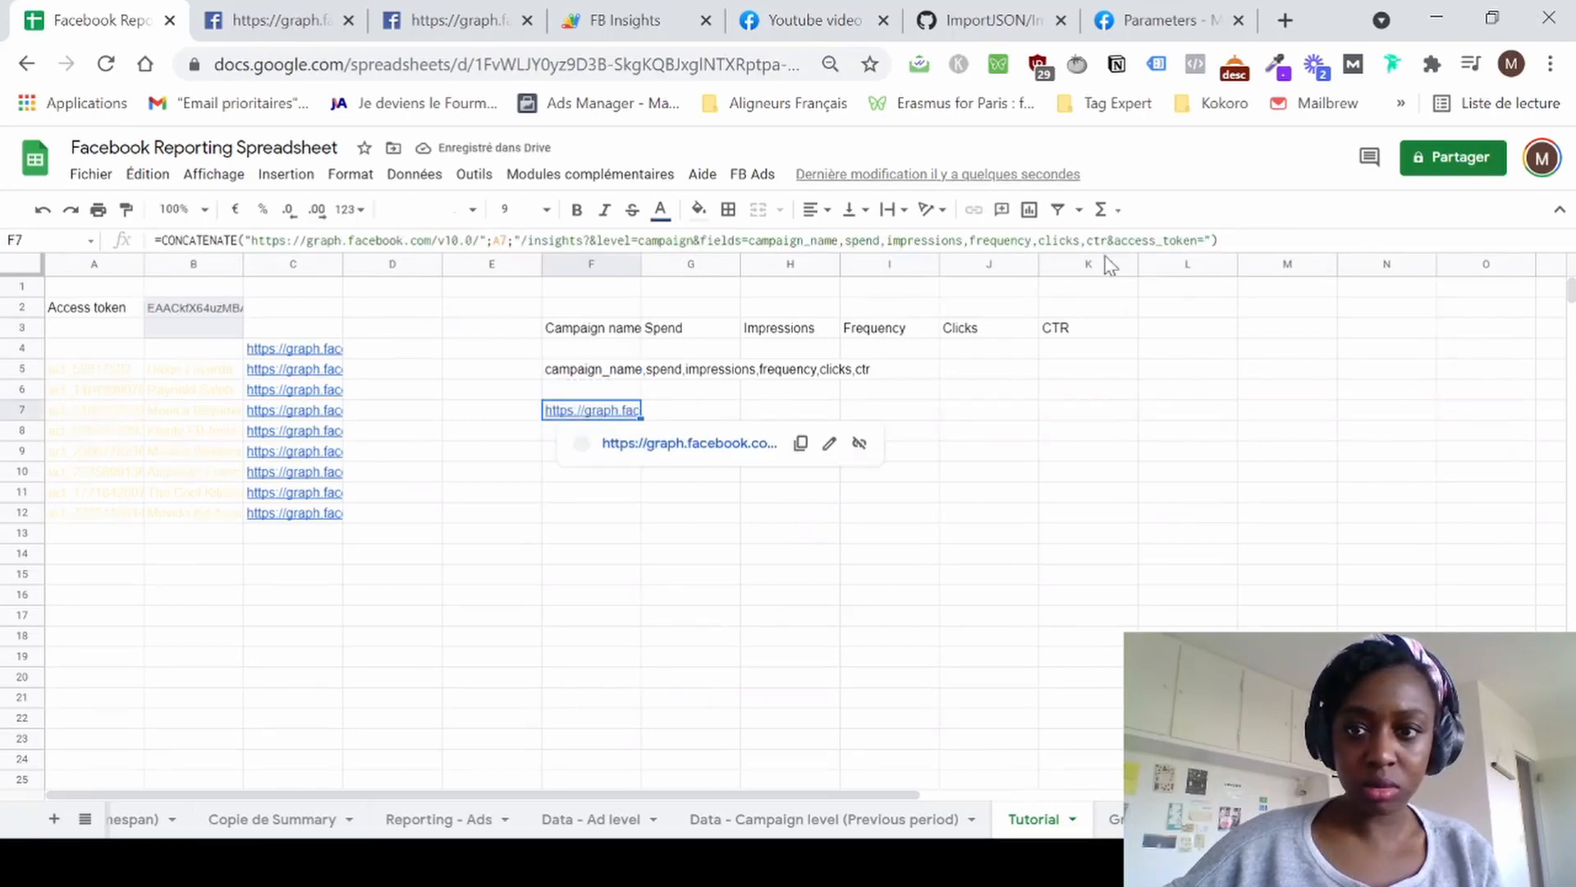
click(1215, 239)
text(;)
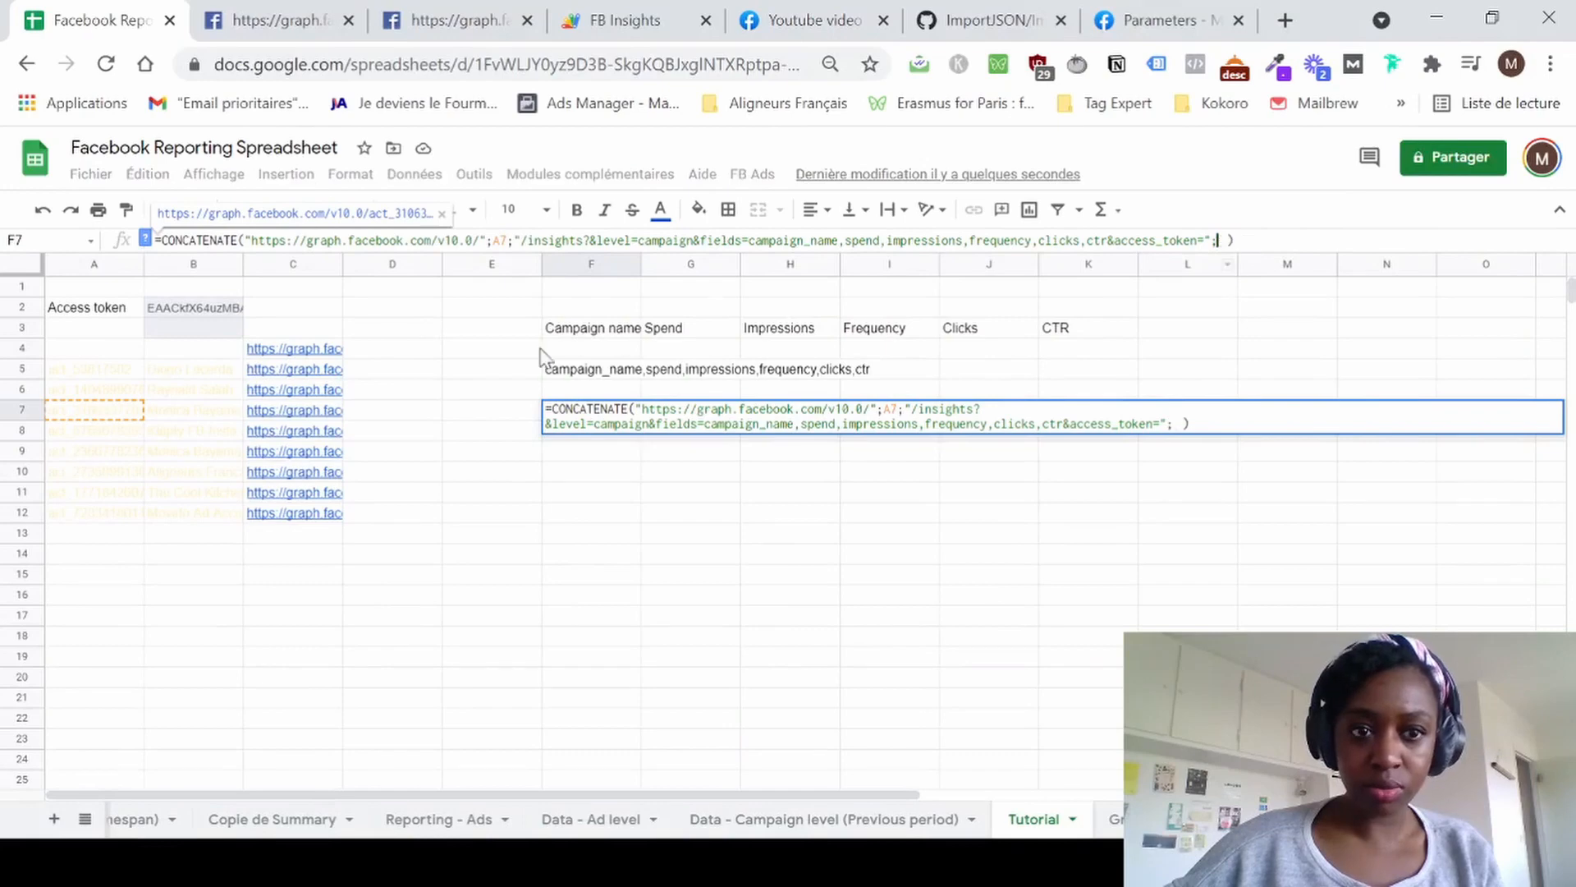
click(189, 305)
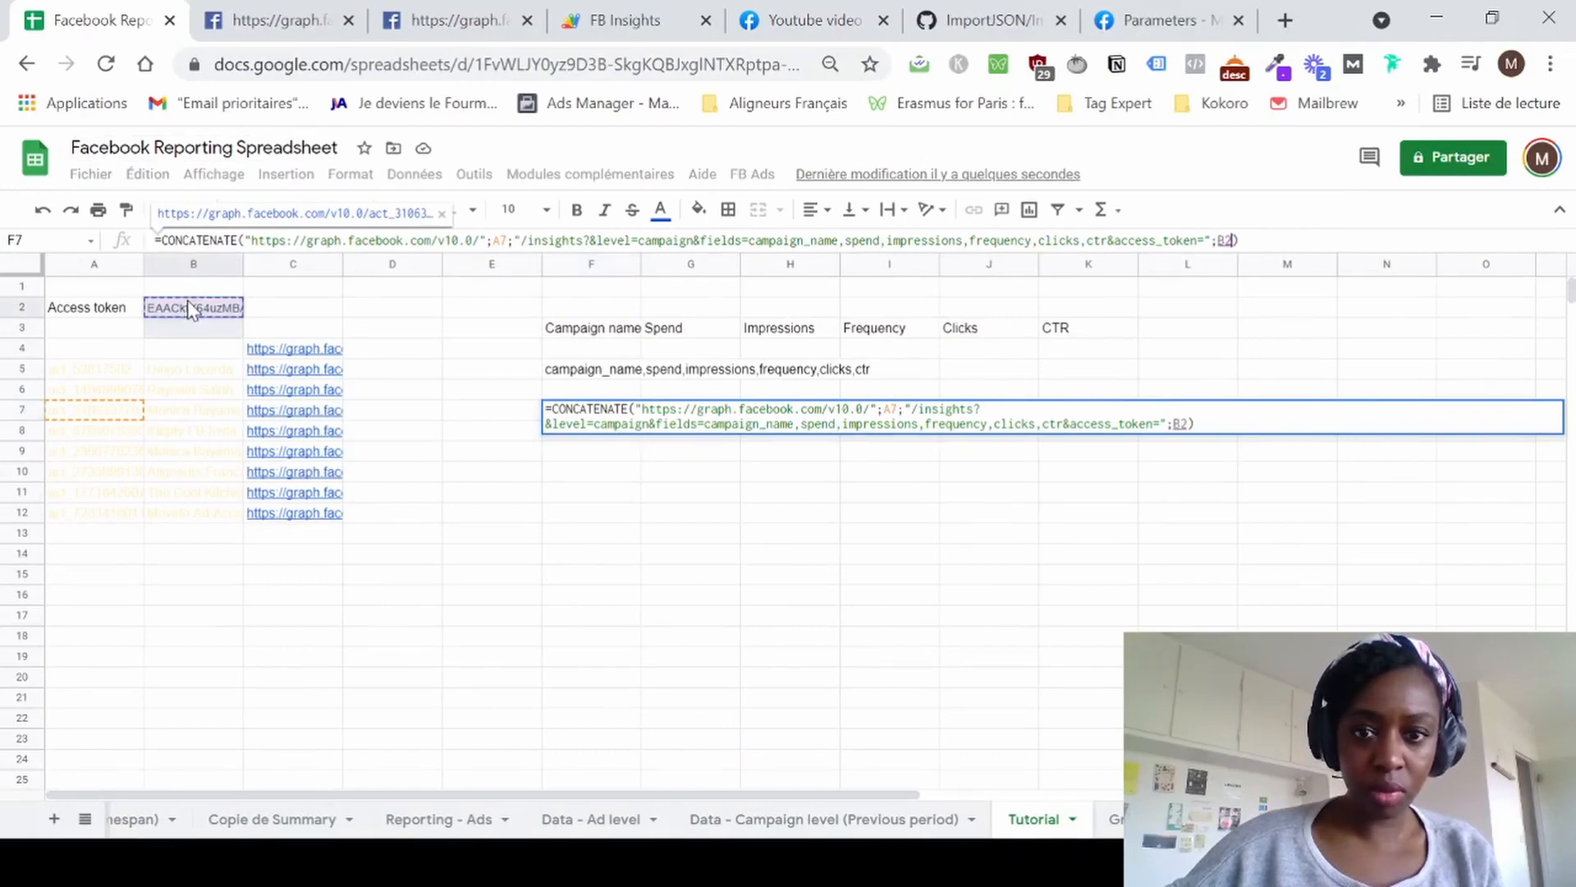
key(Return)
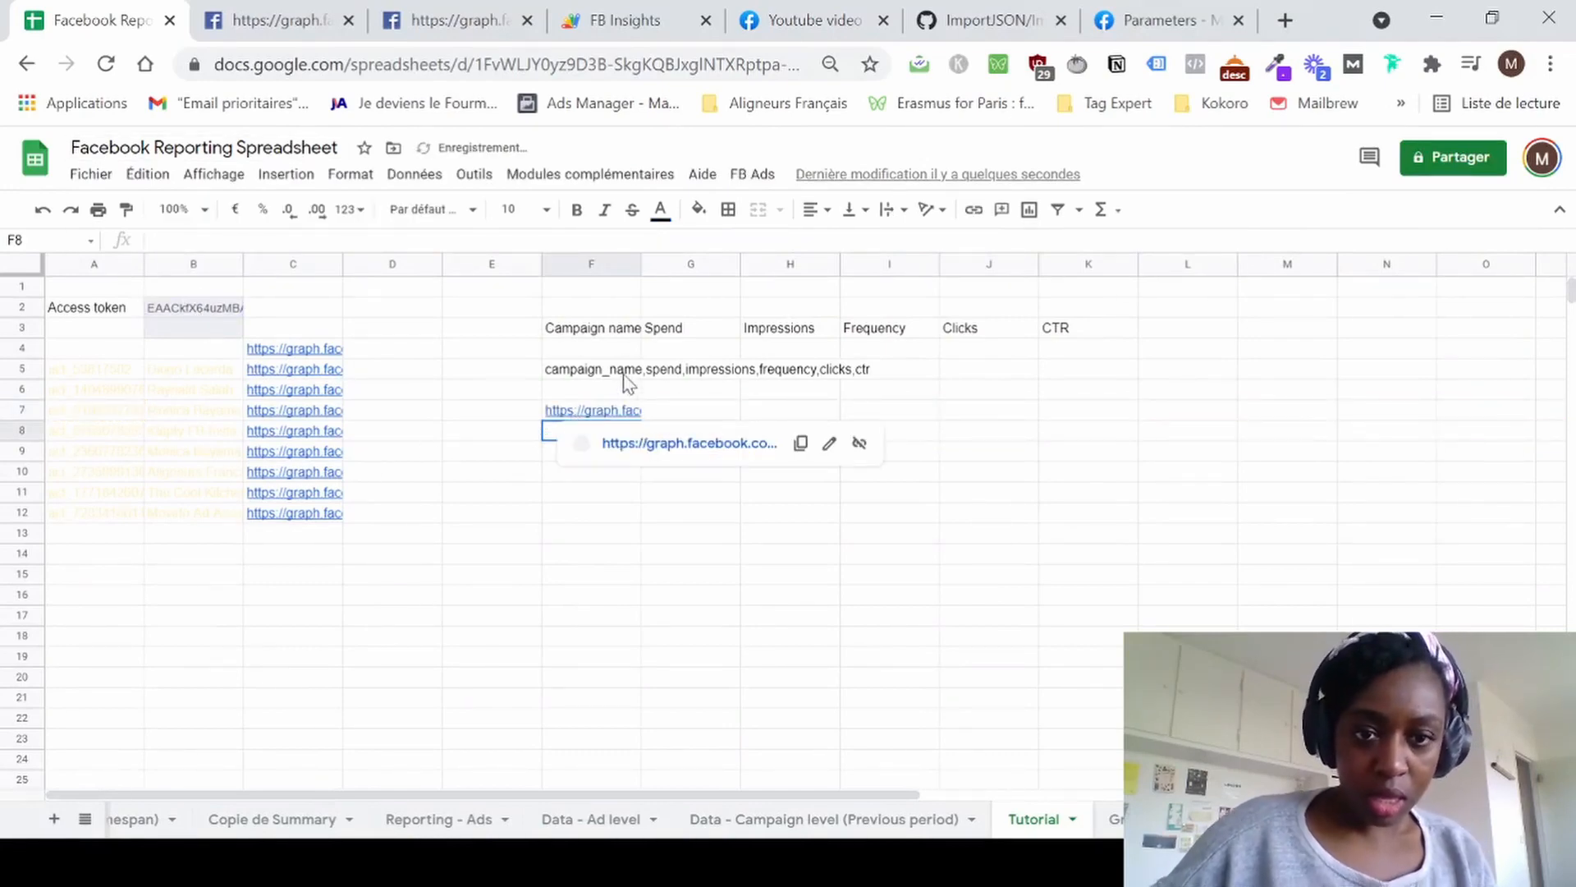
Clear the field list from F5 and move the request URL formula from F7 to E3.
drag(608, 369, 879, 373)
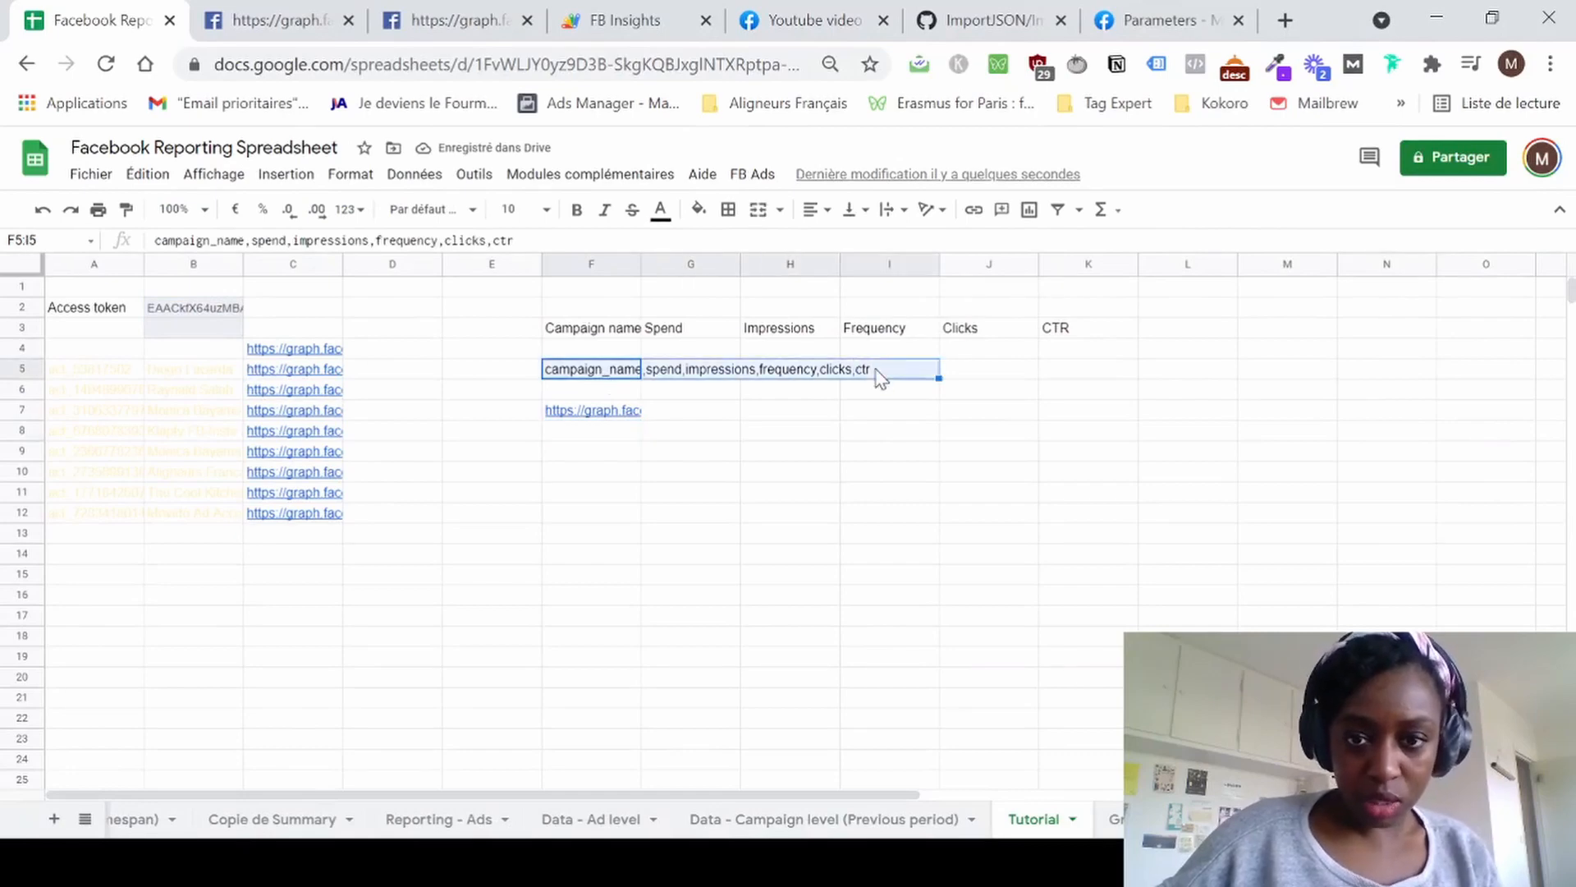
key(Delete)
click(605, 419)
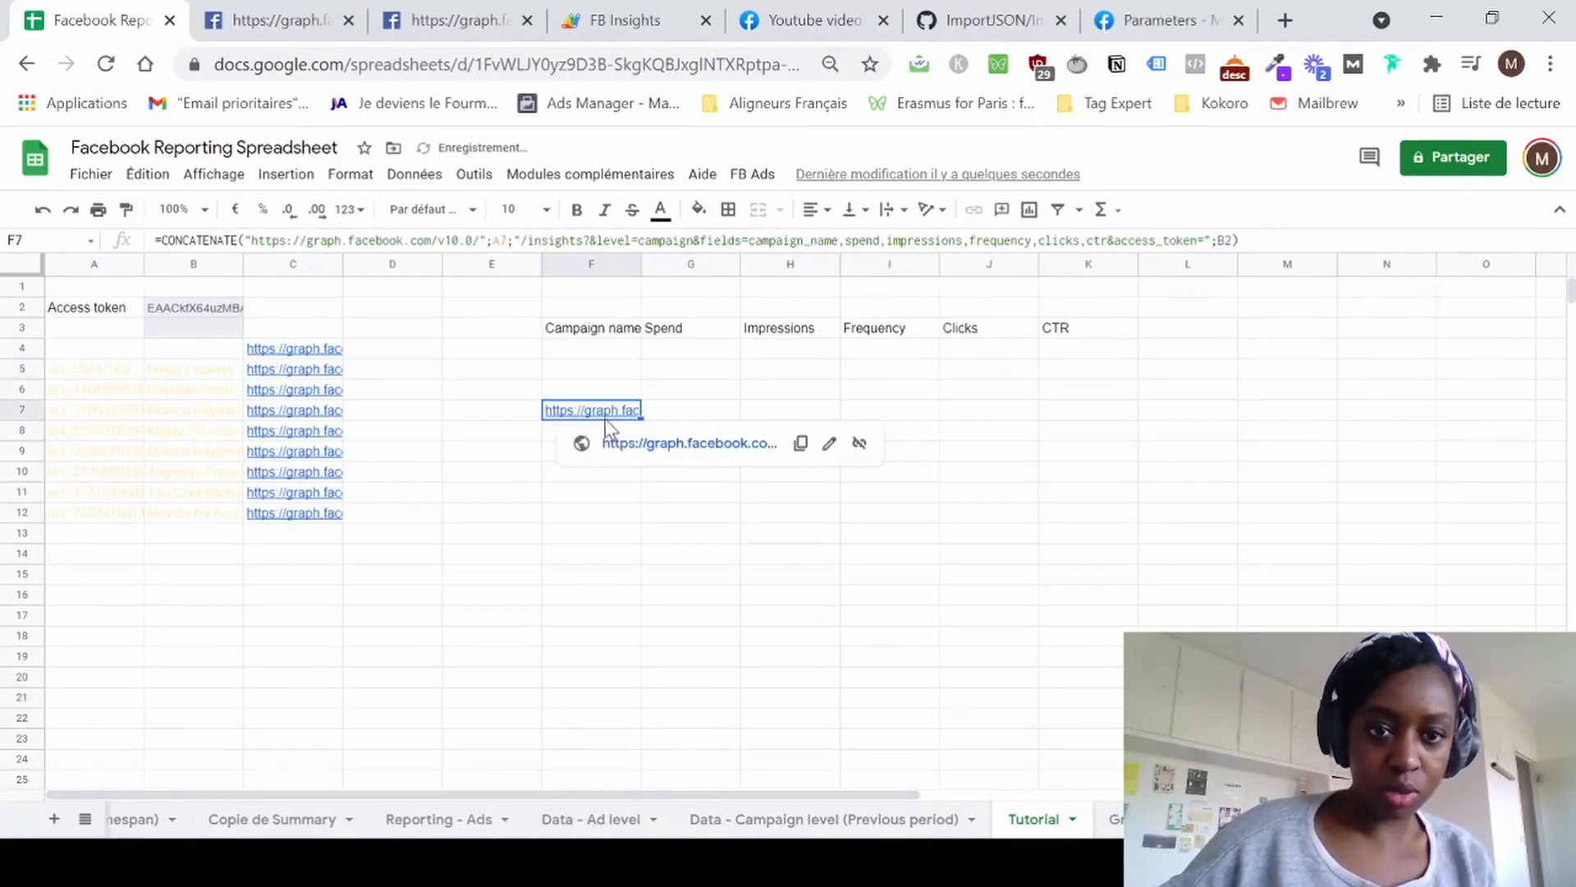
click(507, 329)
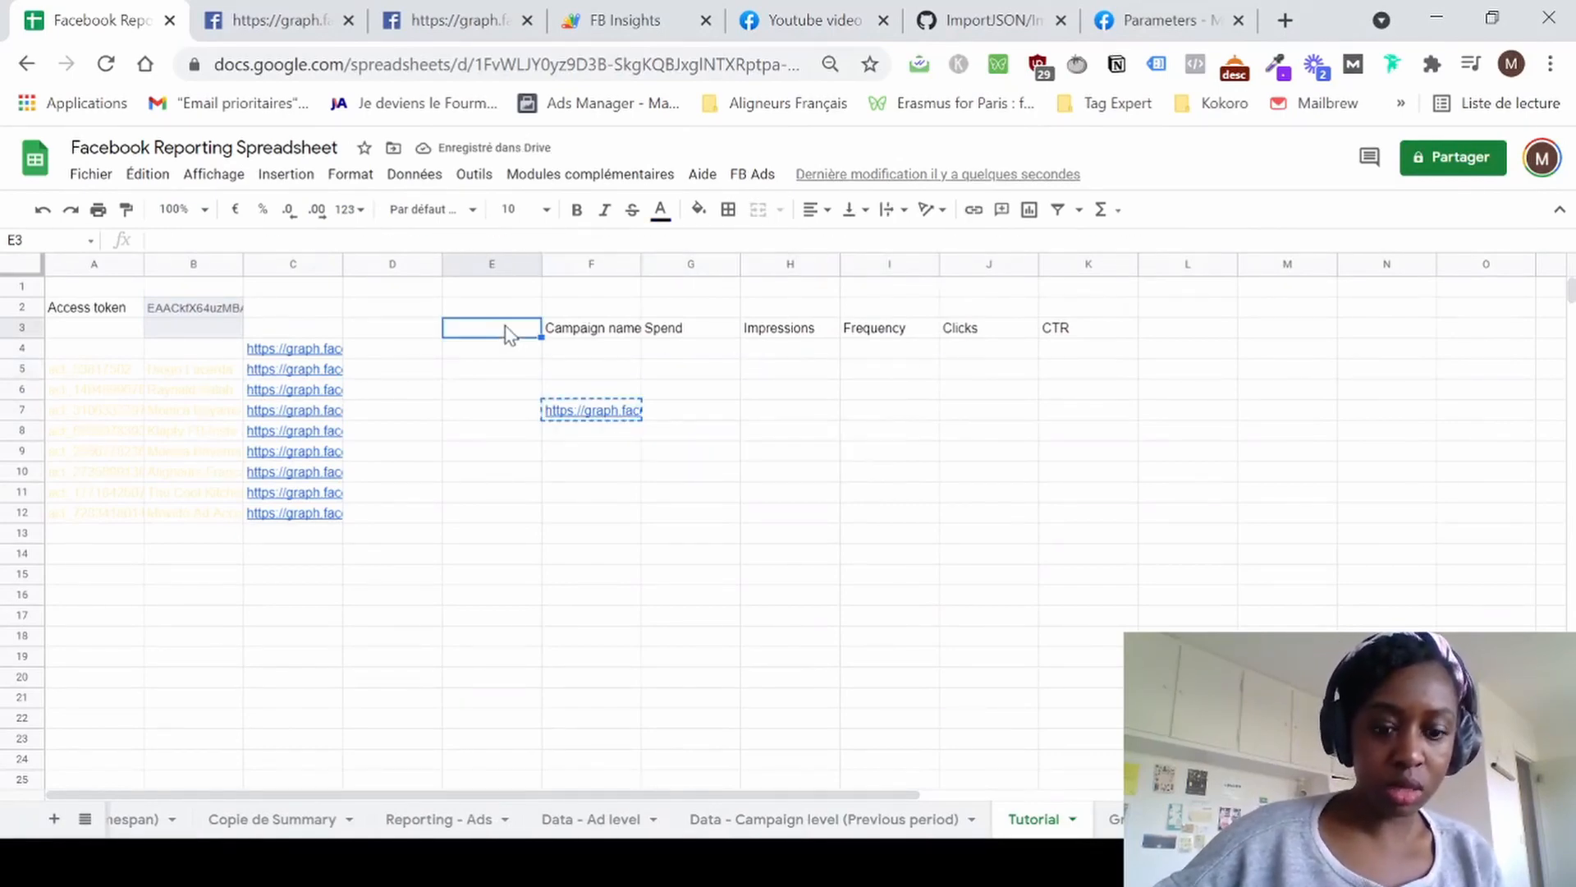
text(=CONCATENATE("https://graph.facebook.com/v10.0/";A7;"/insights?&level=campaign&fields=campaign_name,spend,impressions,frequency,clicks,ctr&access_token=";B2))
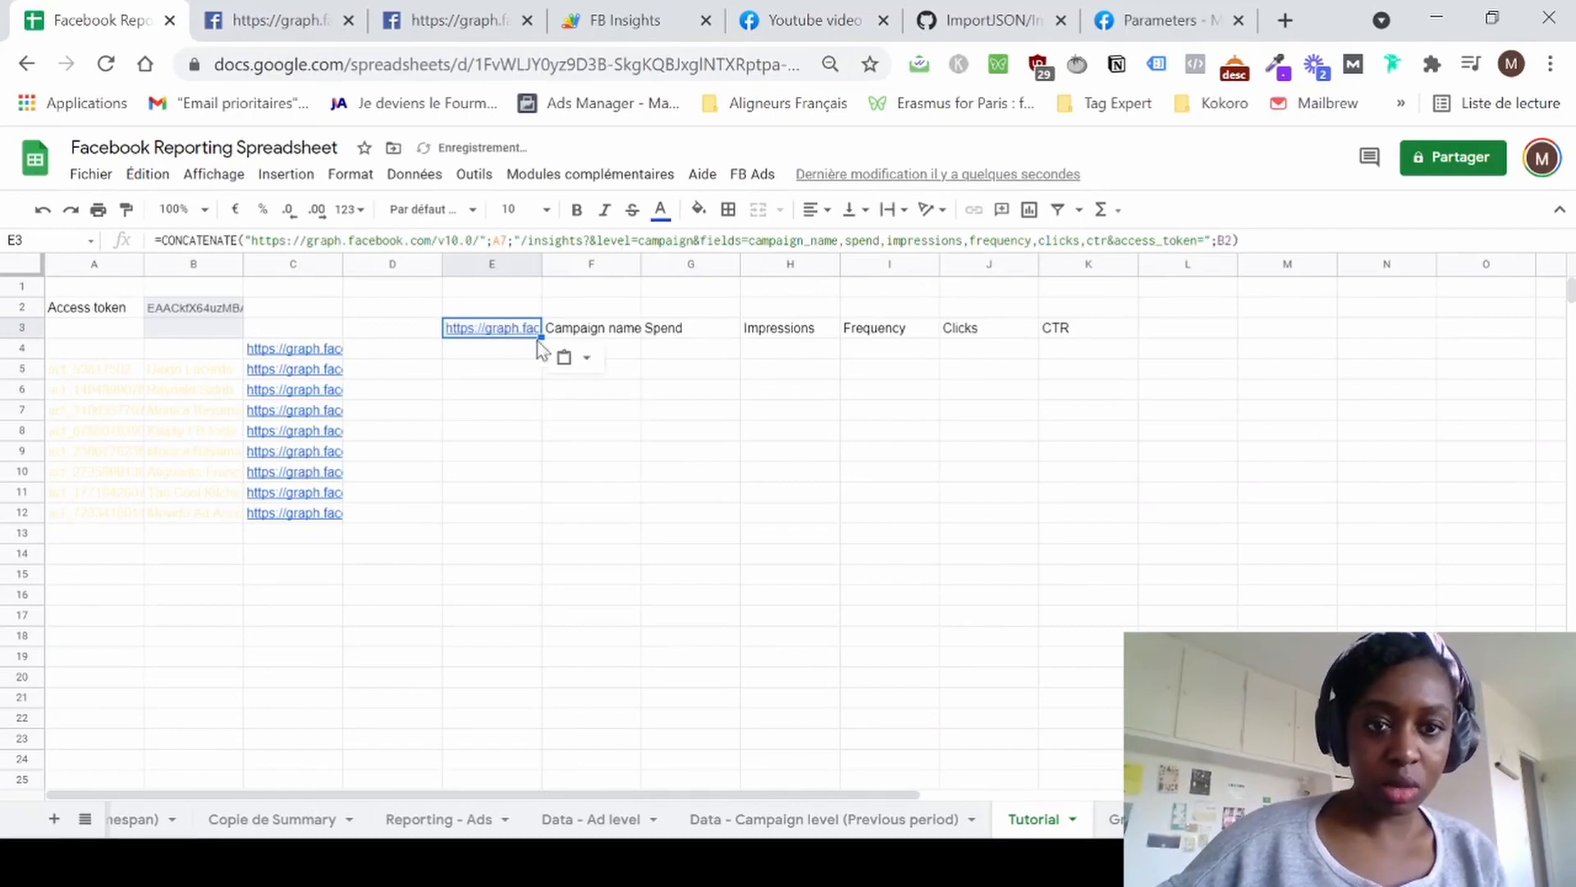
Enter an ImportJSON formula in F4 that takes the URL in E3, the path "/data" and the option "noHeaders".
click(637, 360)
text(=)
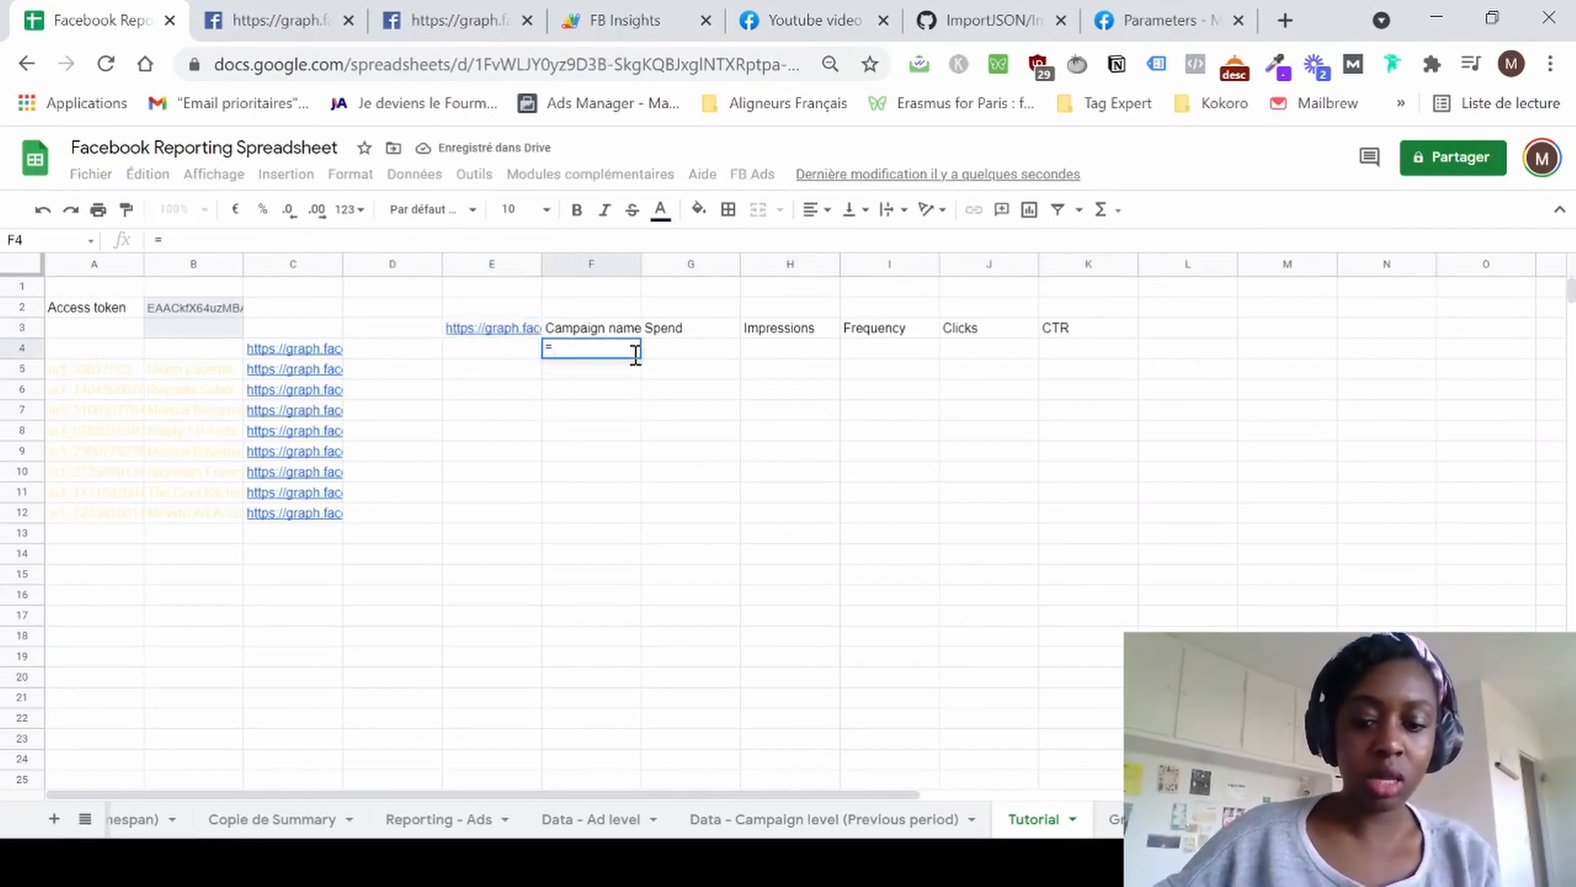
text(import)
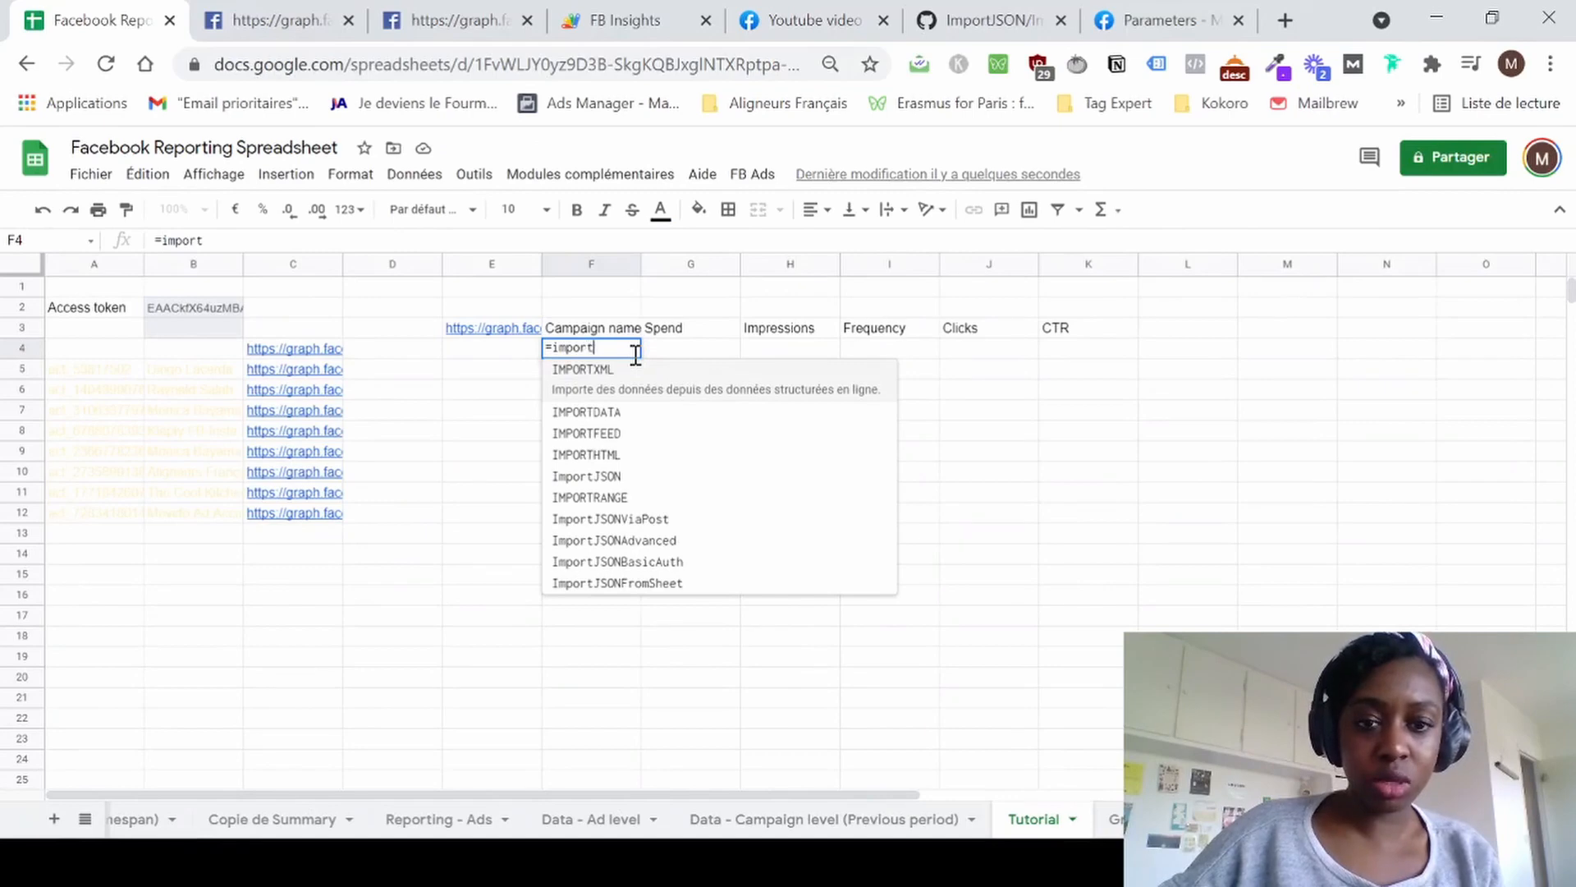
click(620, 486)
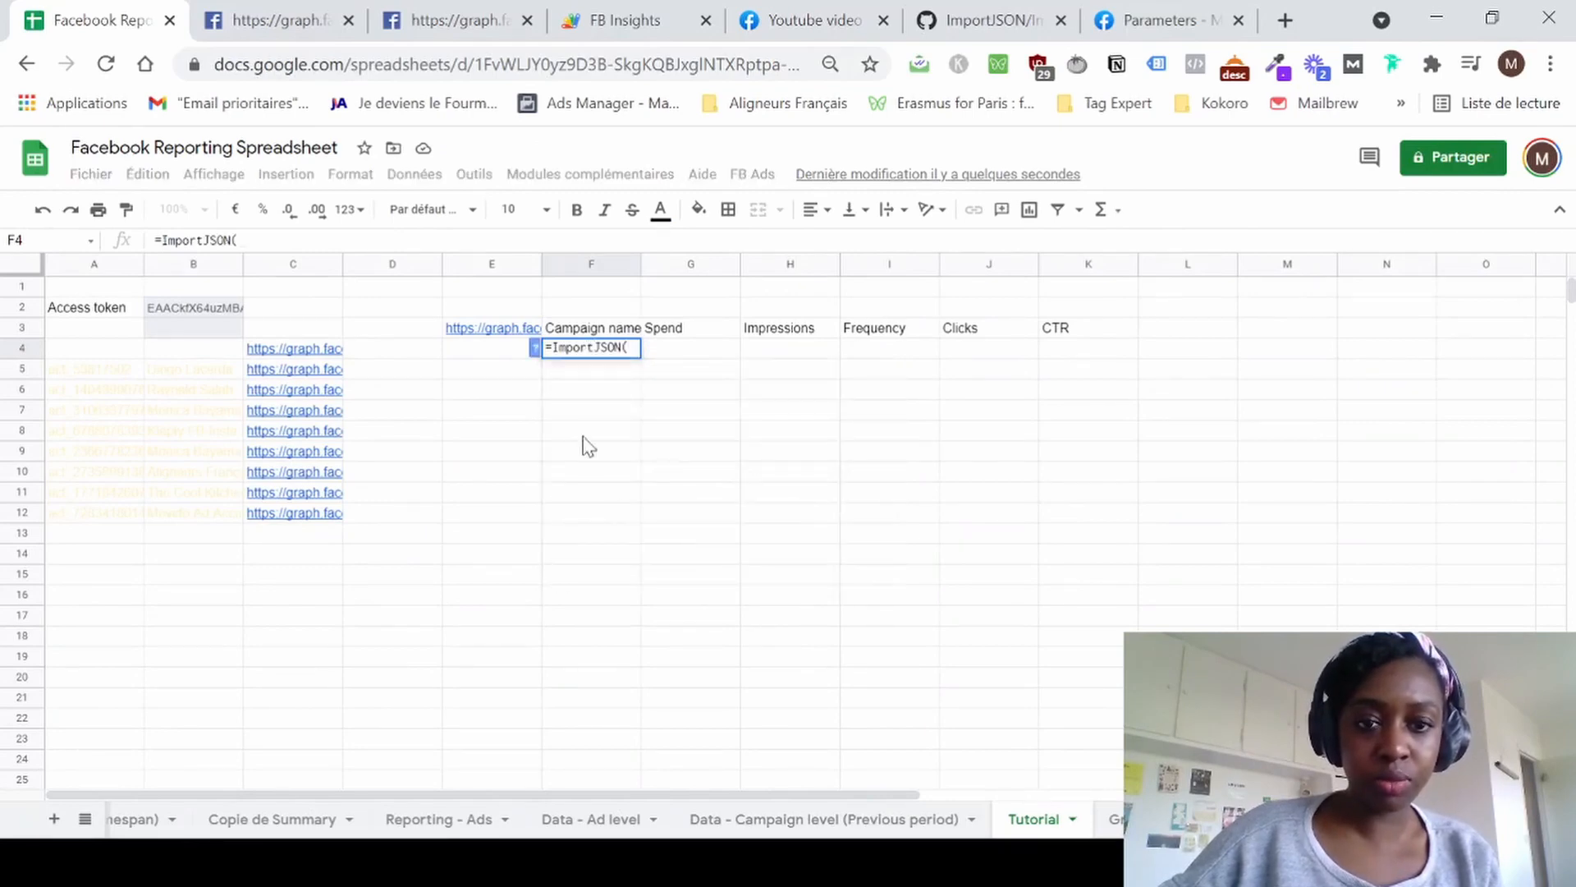
click(514, 333)
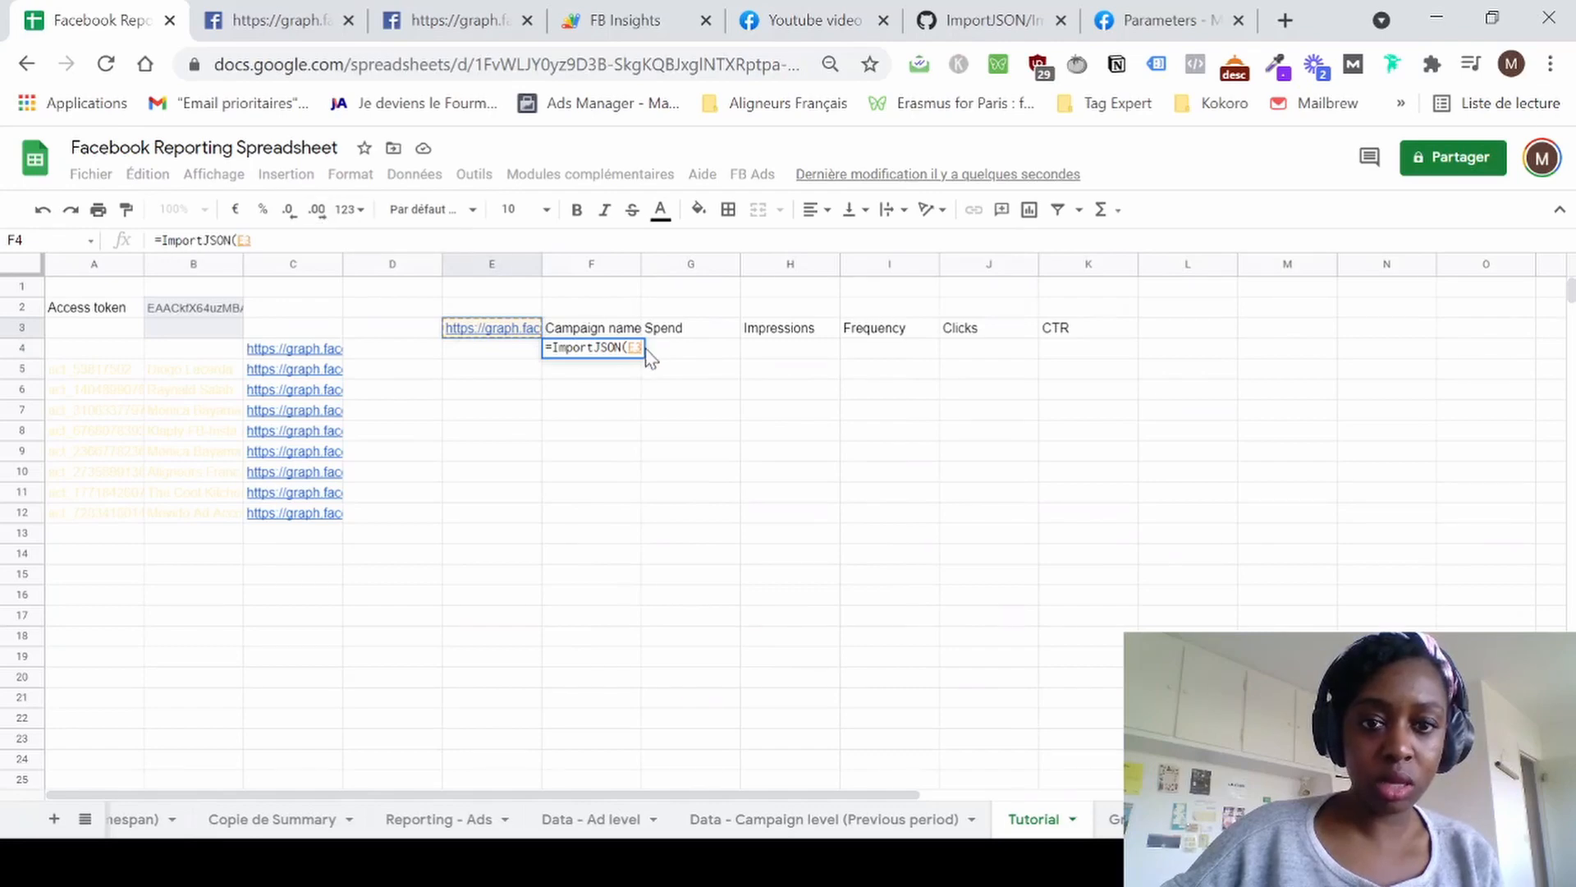
text(;"/)
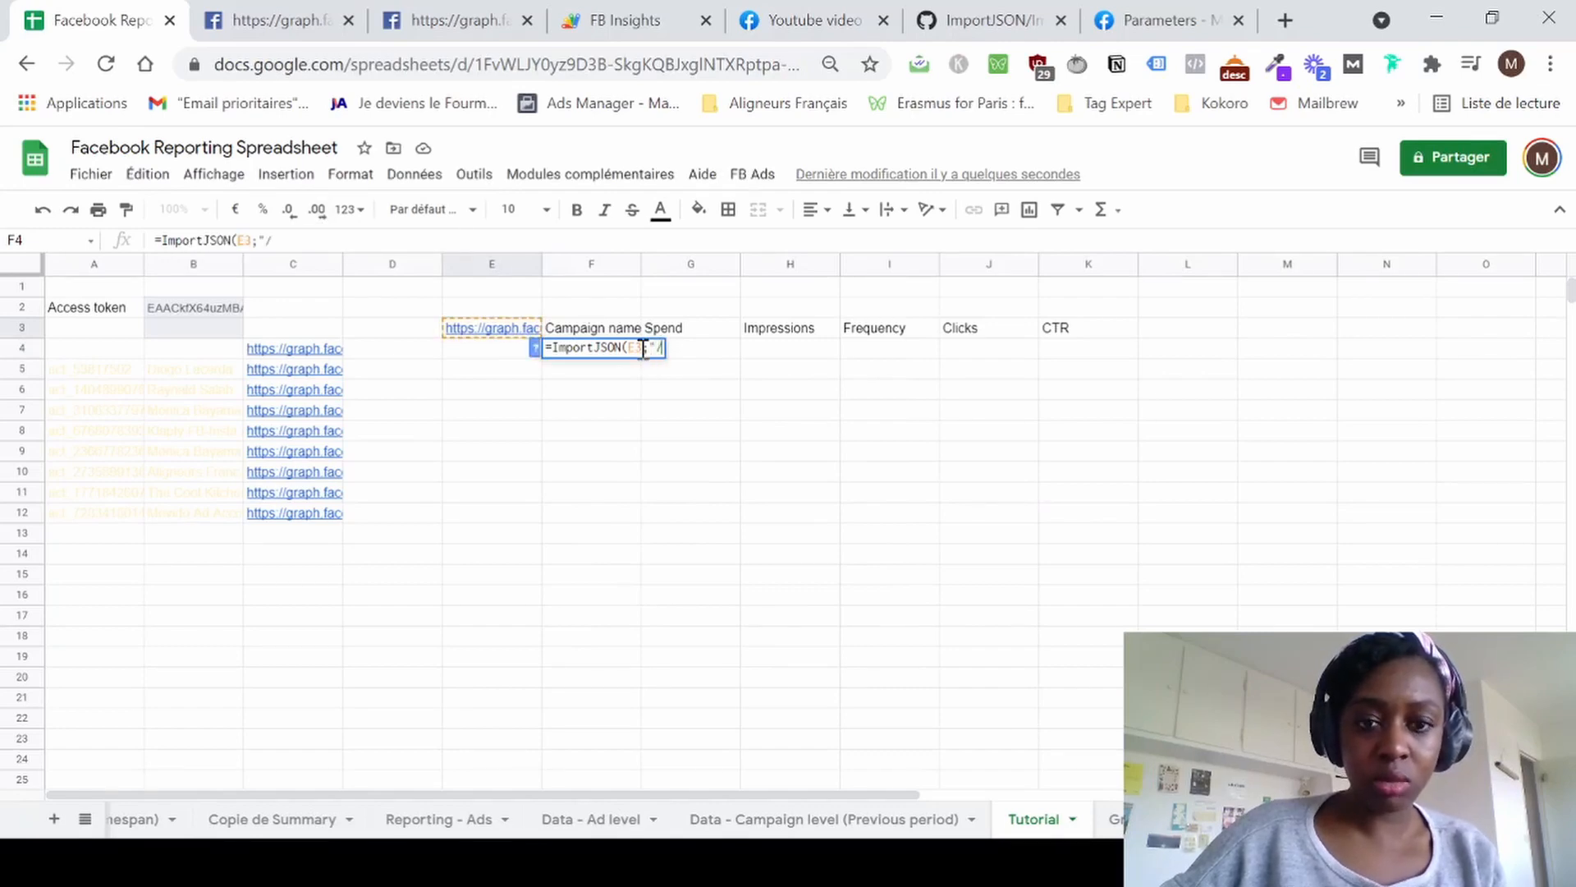
text(data";)
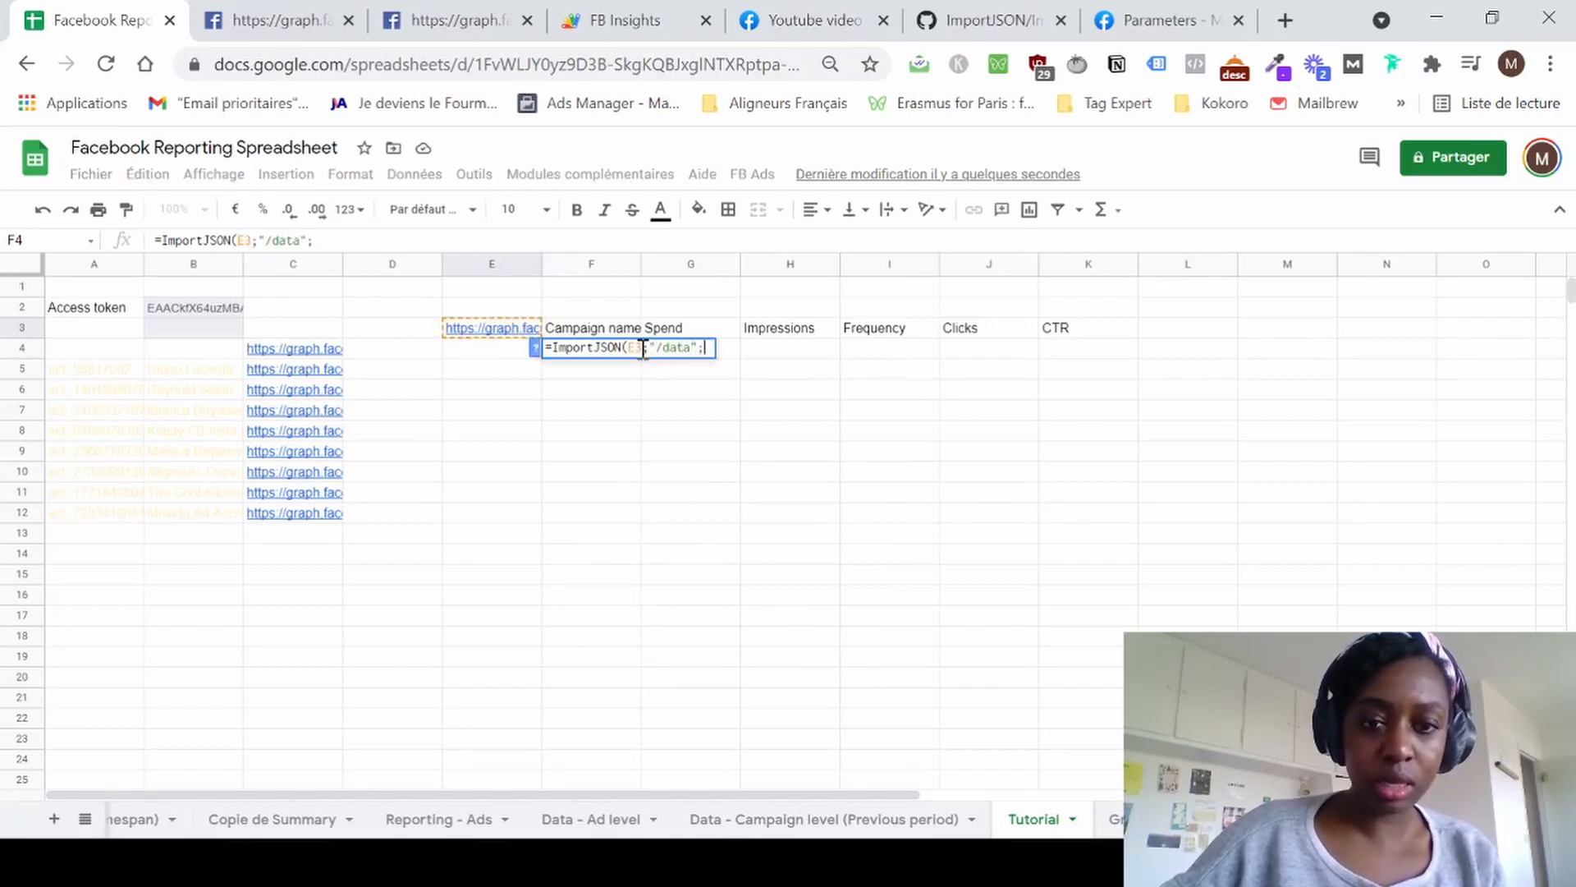
text("no)
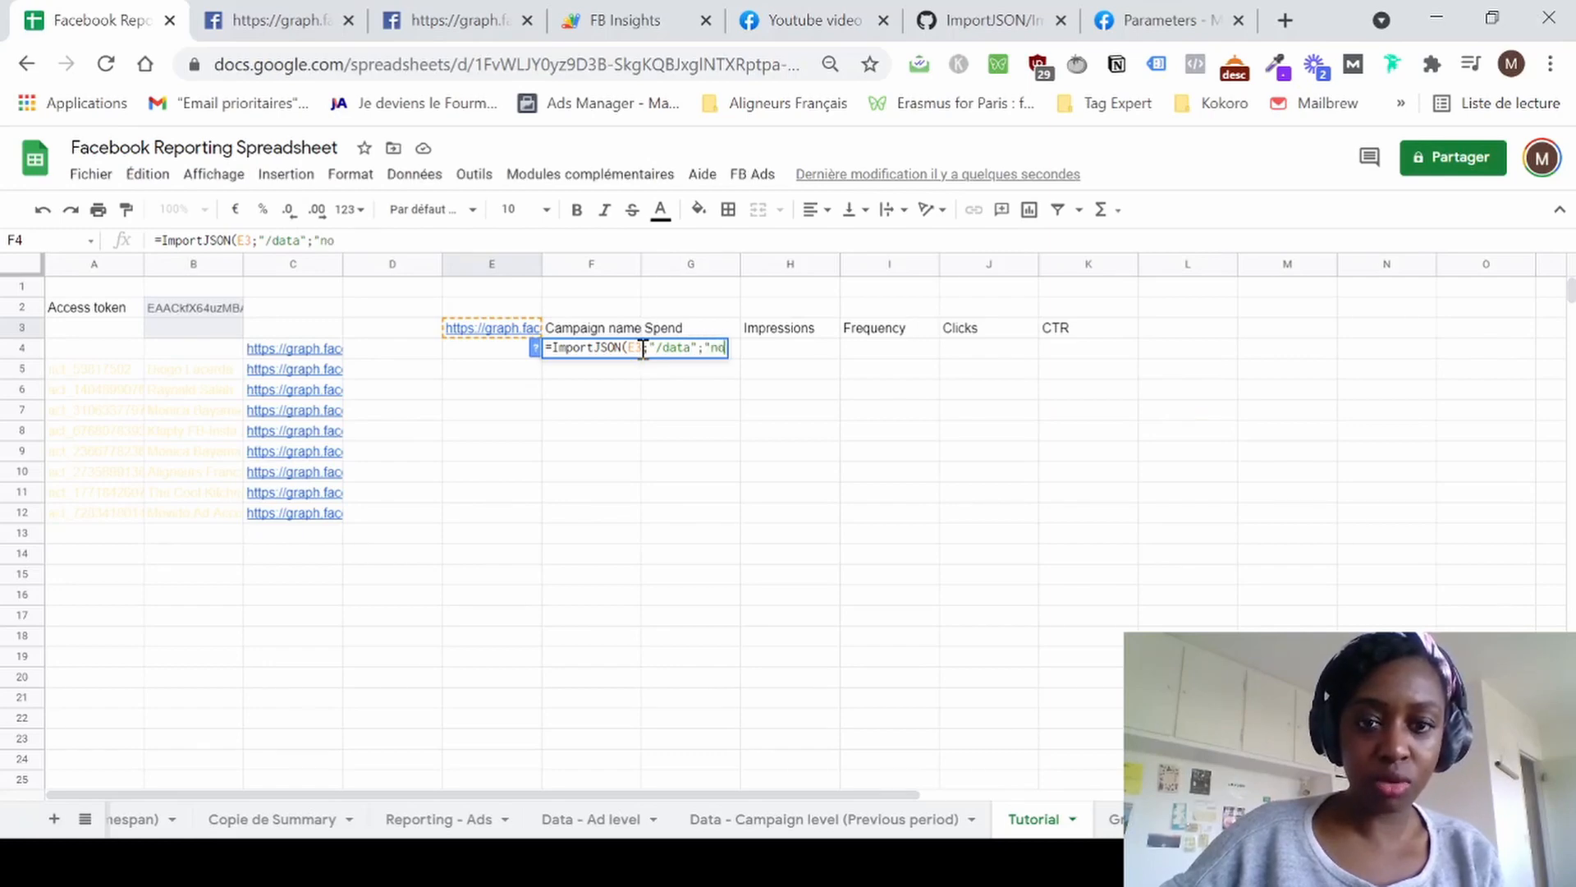
text(Hed)
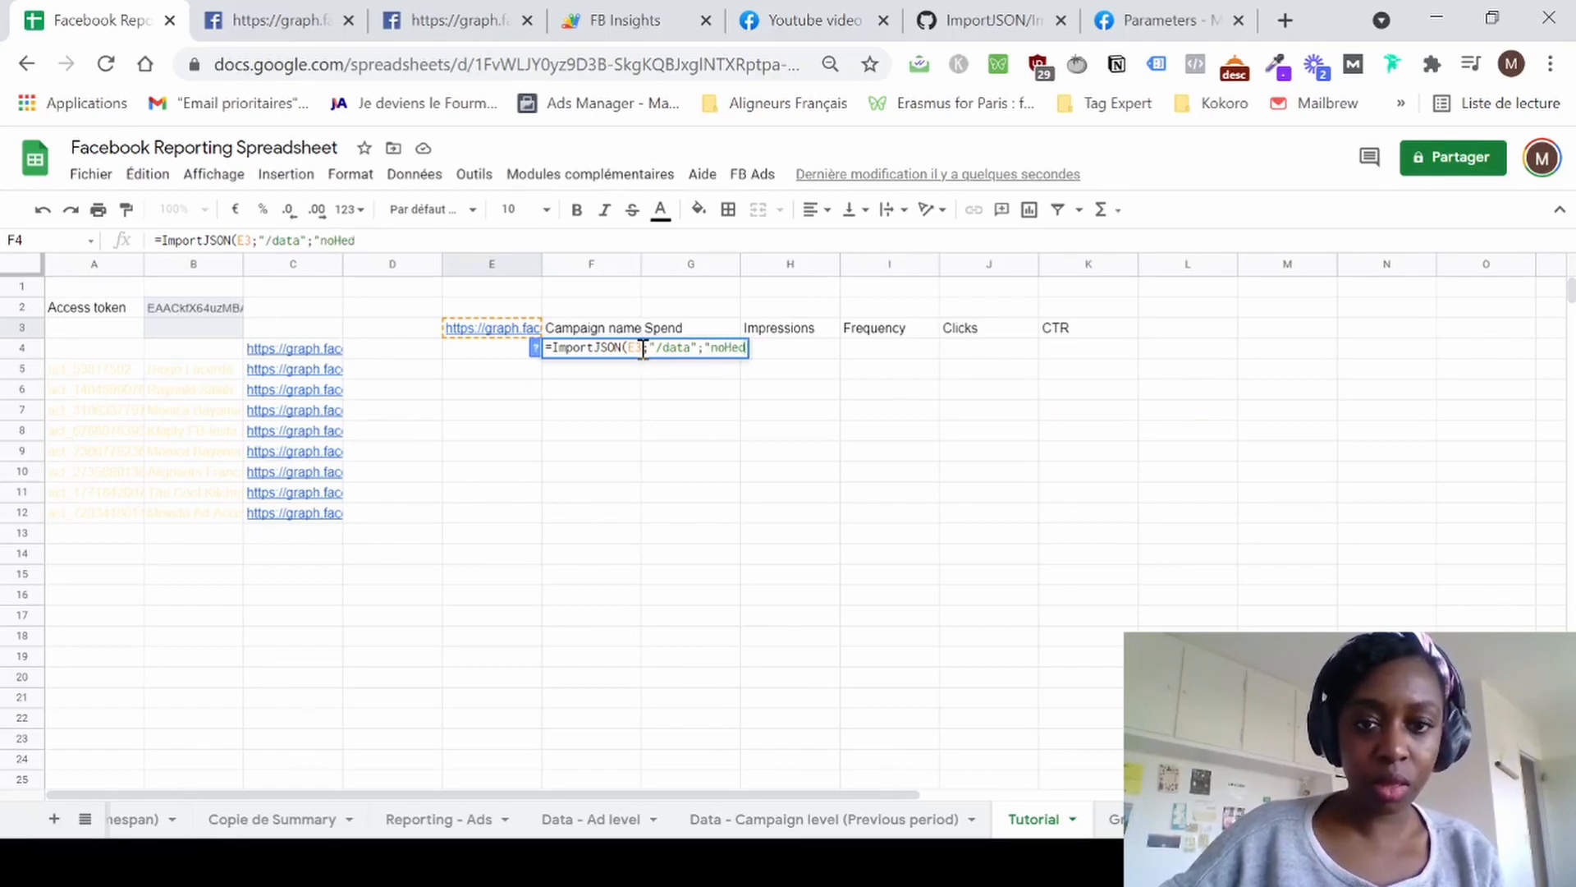
key(BackSpace)
text(aders)
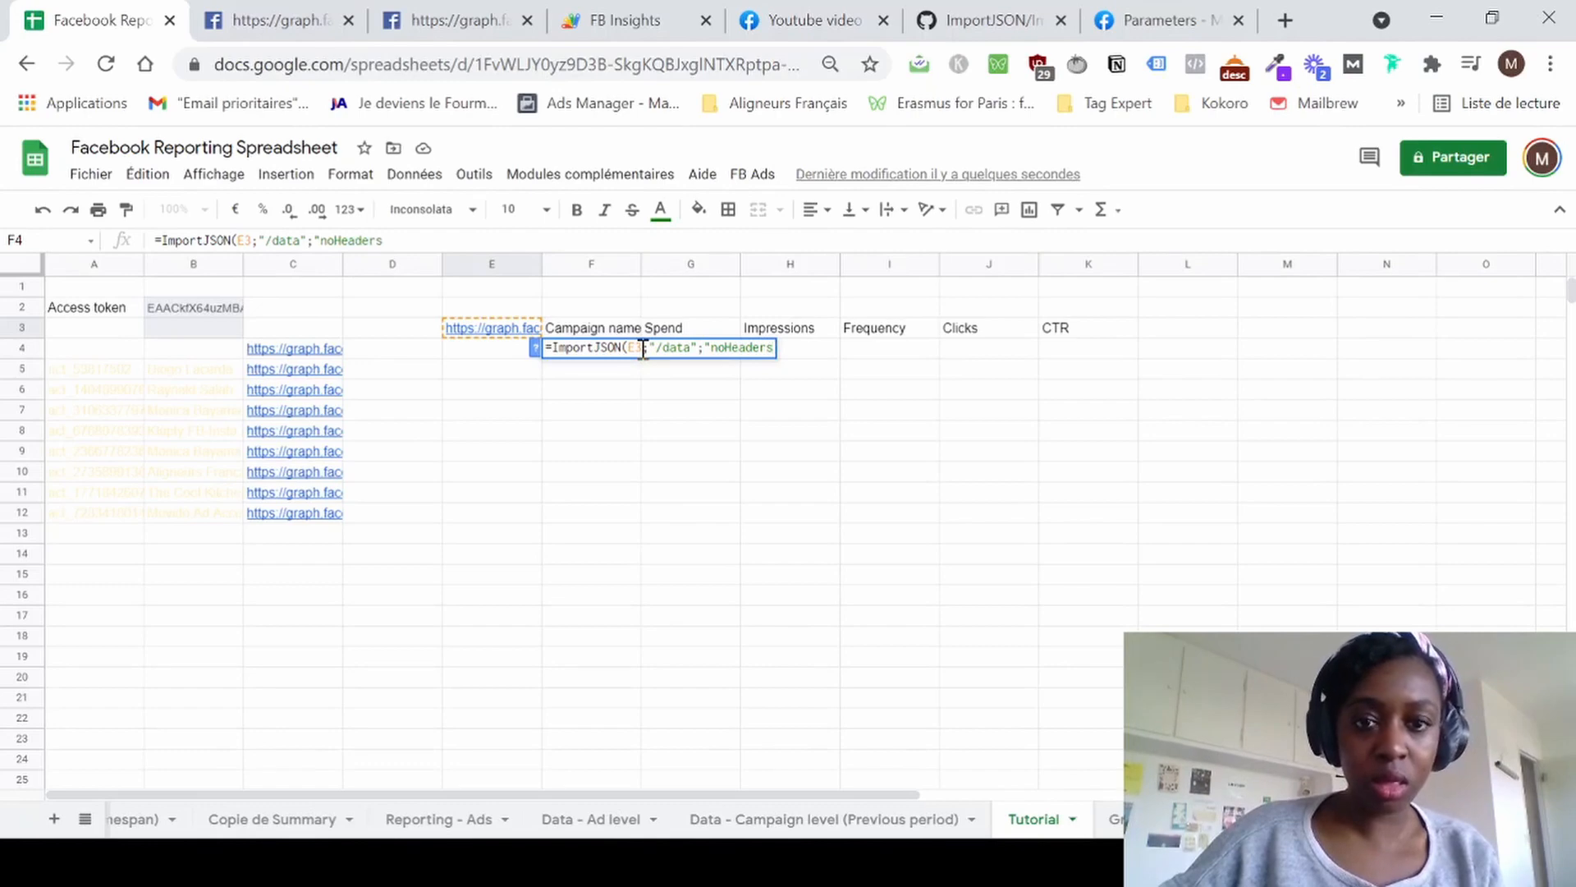
text(")
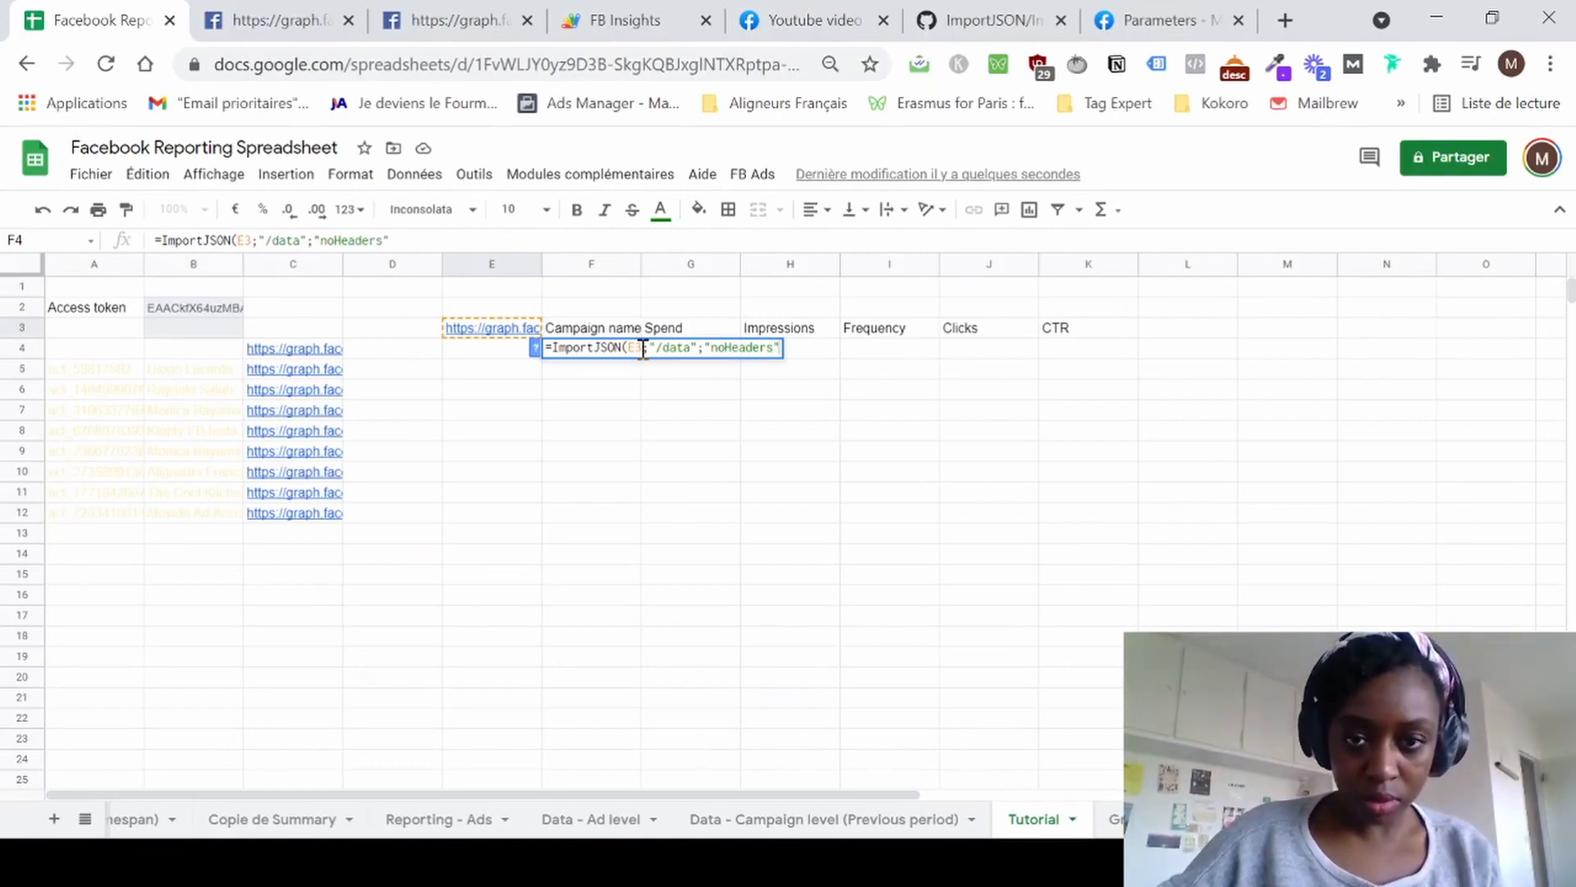
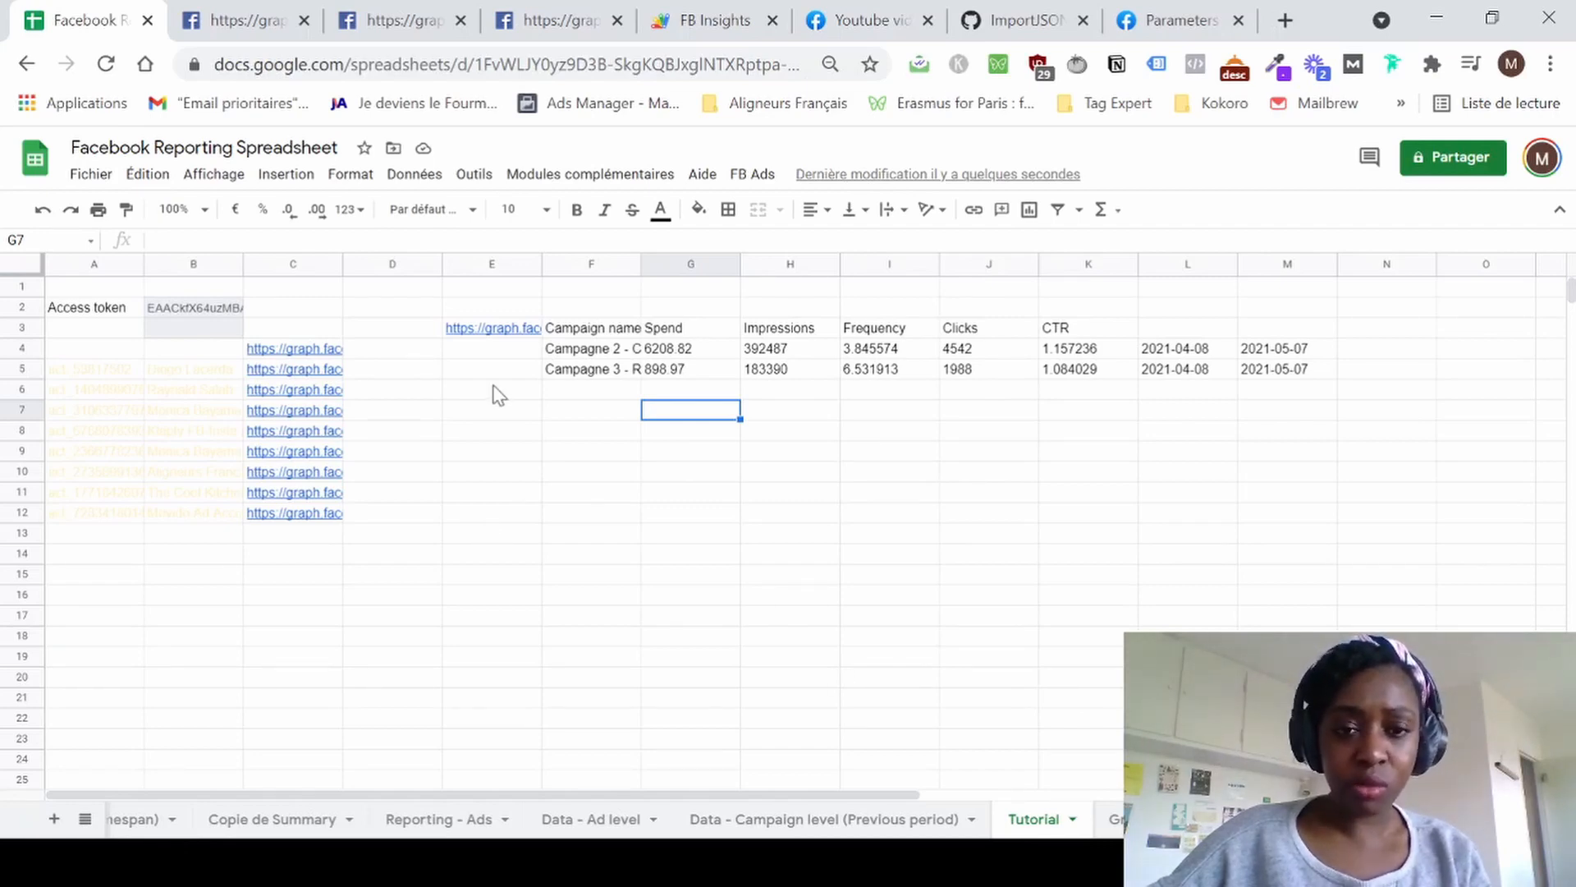
Review the request URL formula in E3 and consult the Insights parameters reference for available fields.
click(562, 331)
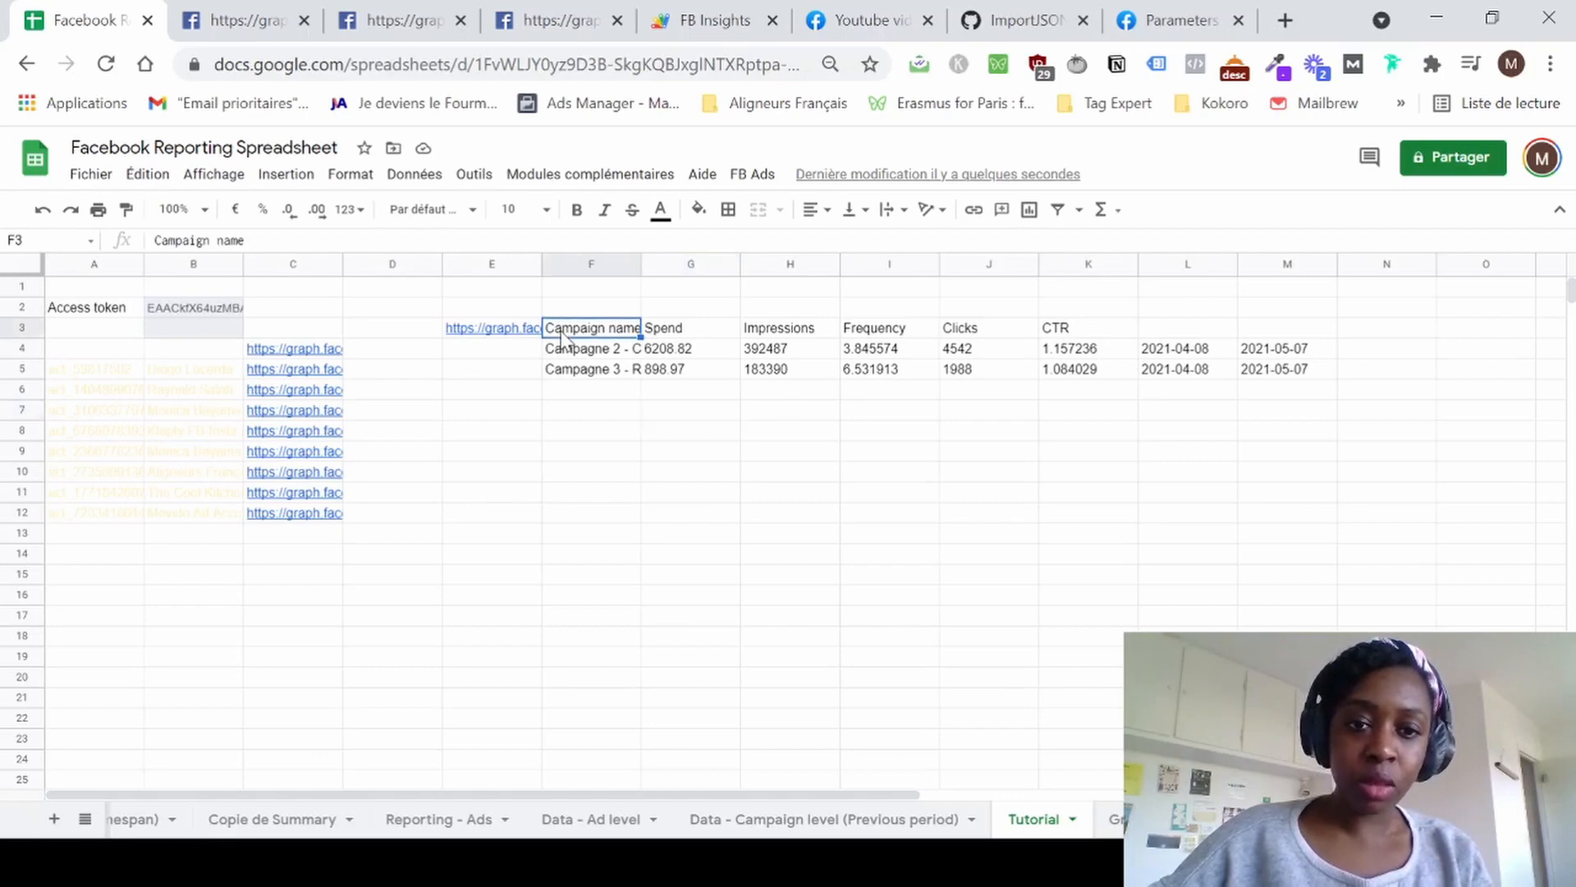
click(496, 333)
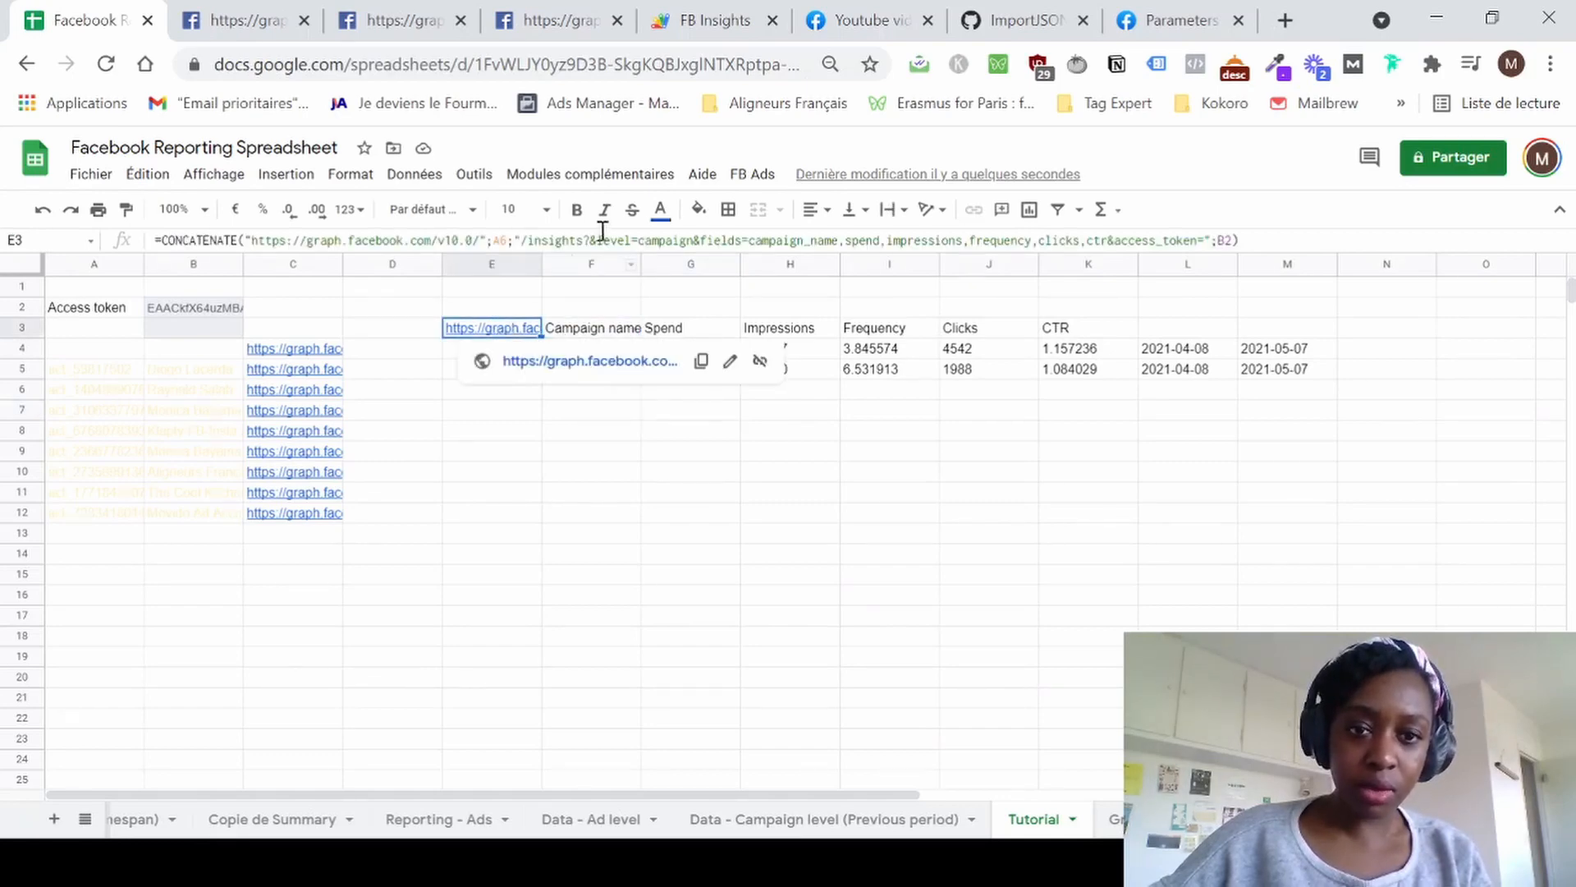
click(654, 240)
click(690, 471)
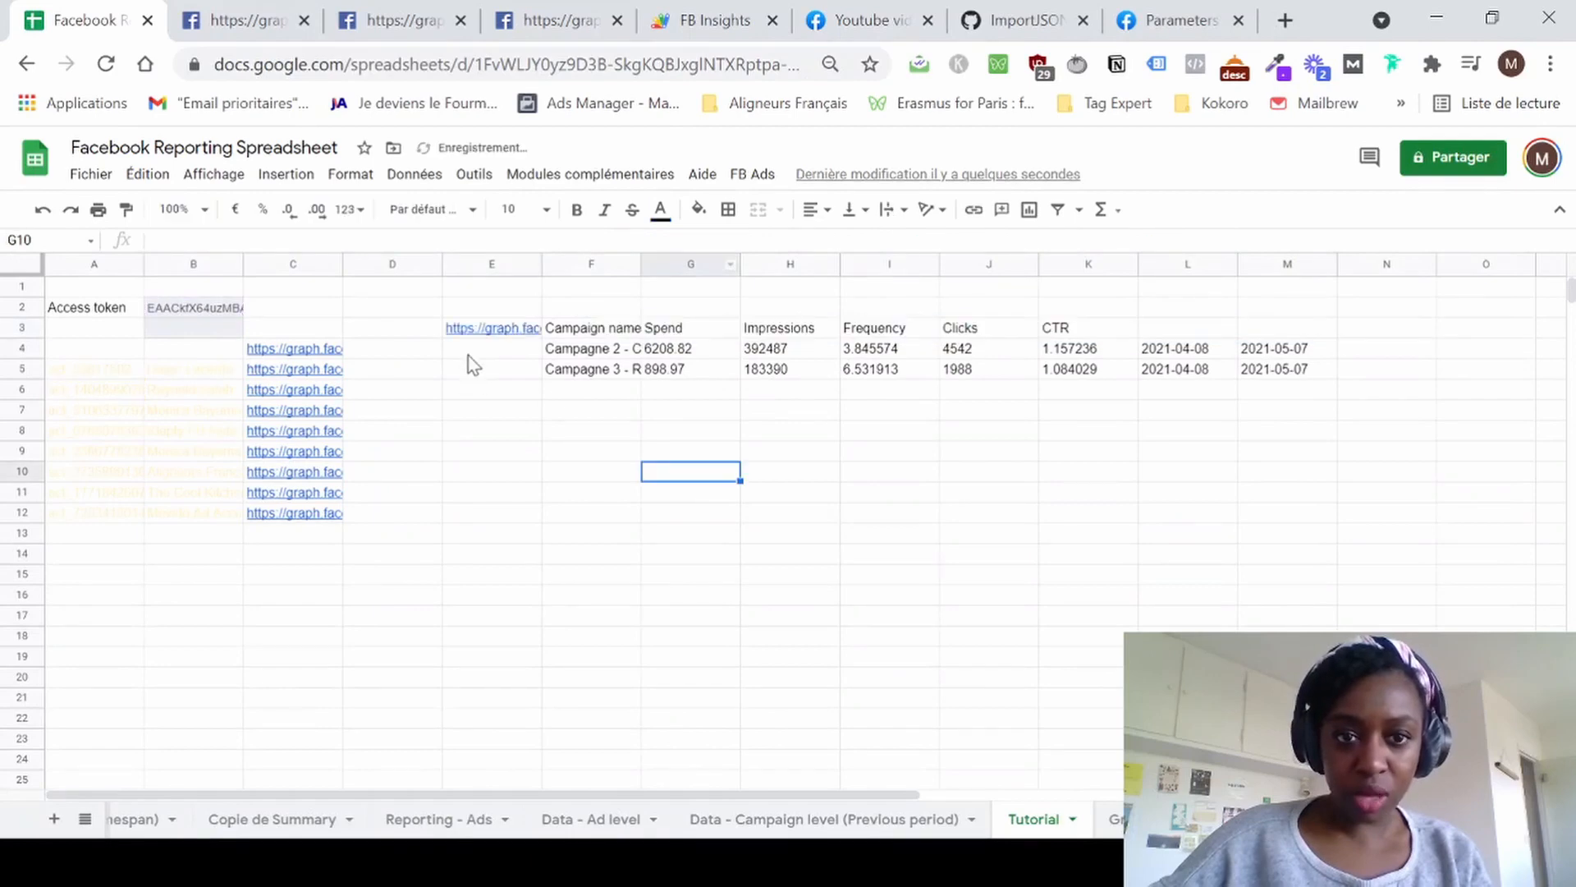
click(474, 335)
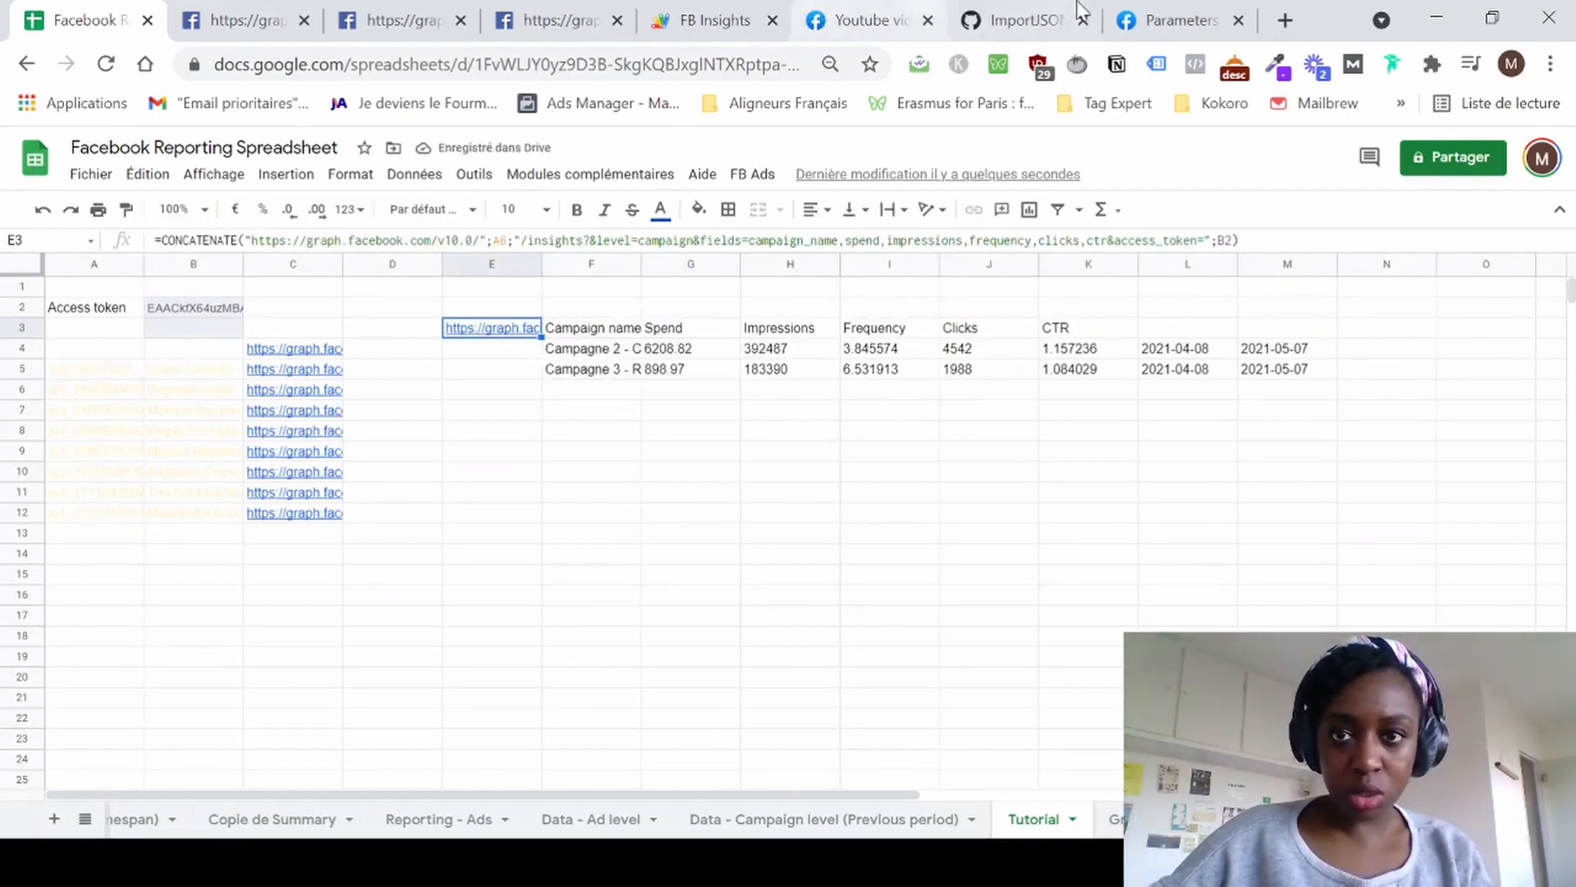
click(1141, 11)
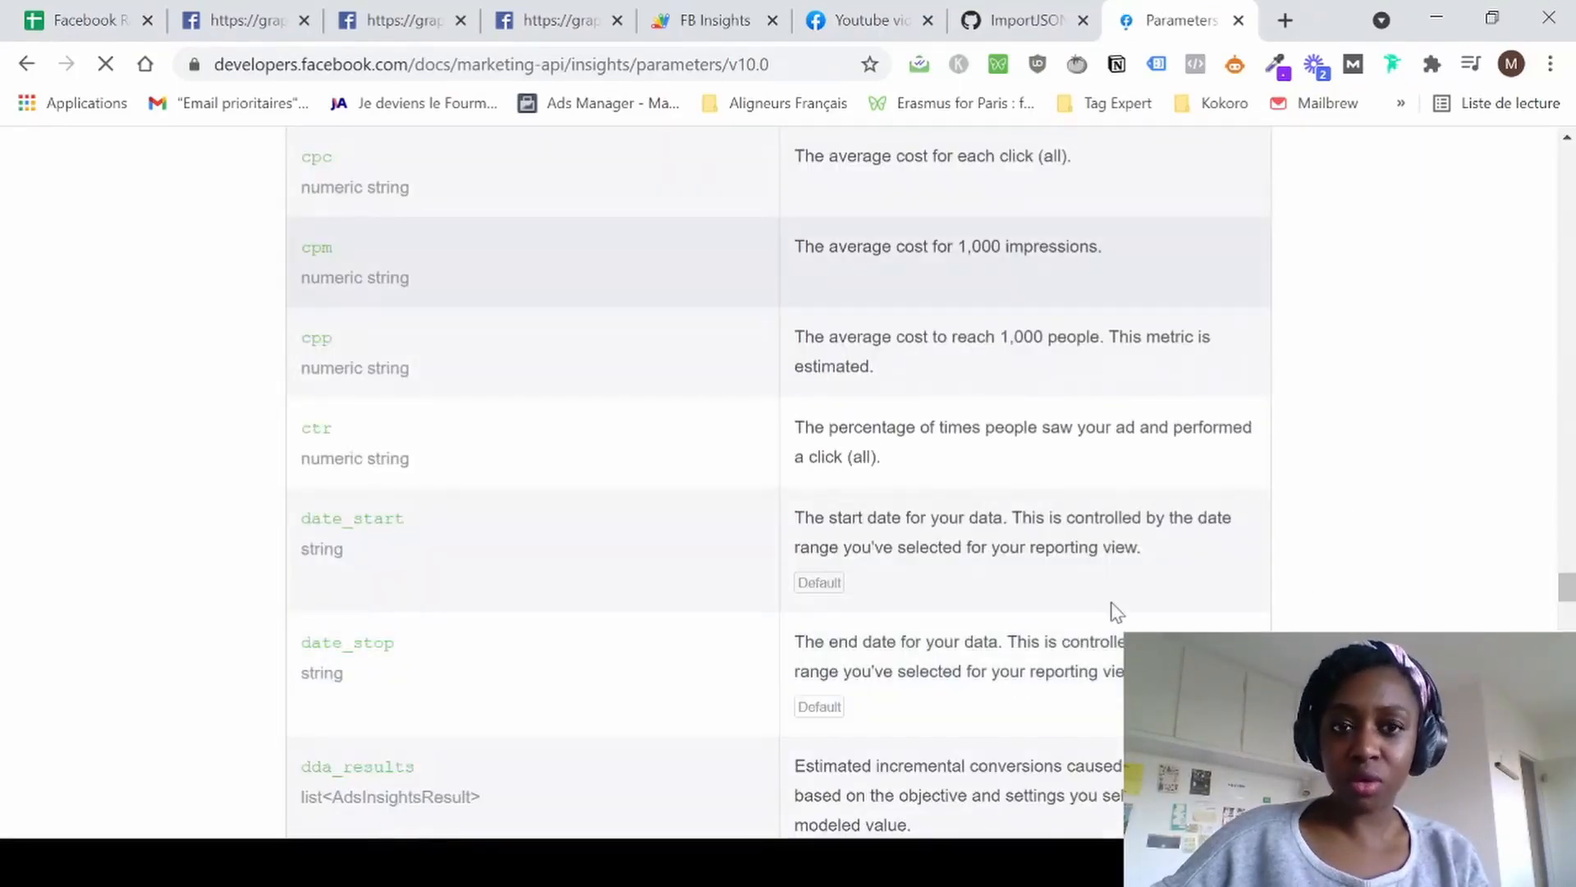
click(82, 18)
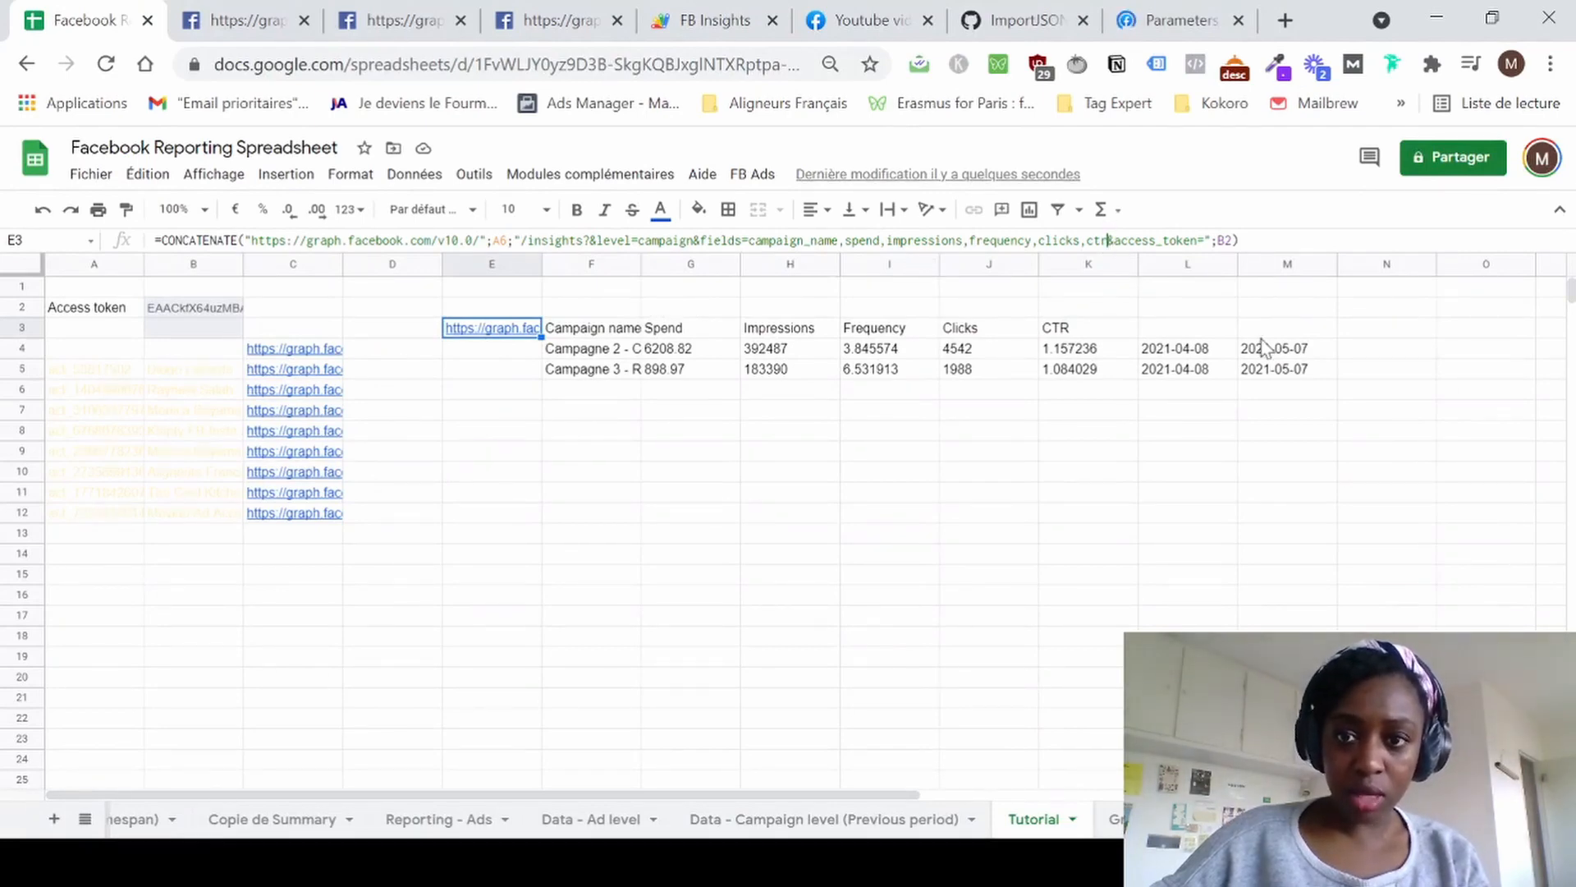
Add the fields actions and actions_value after ctr in the E3 request URL formula.
click(1108, 239)
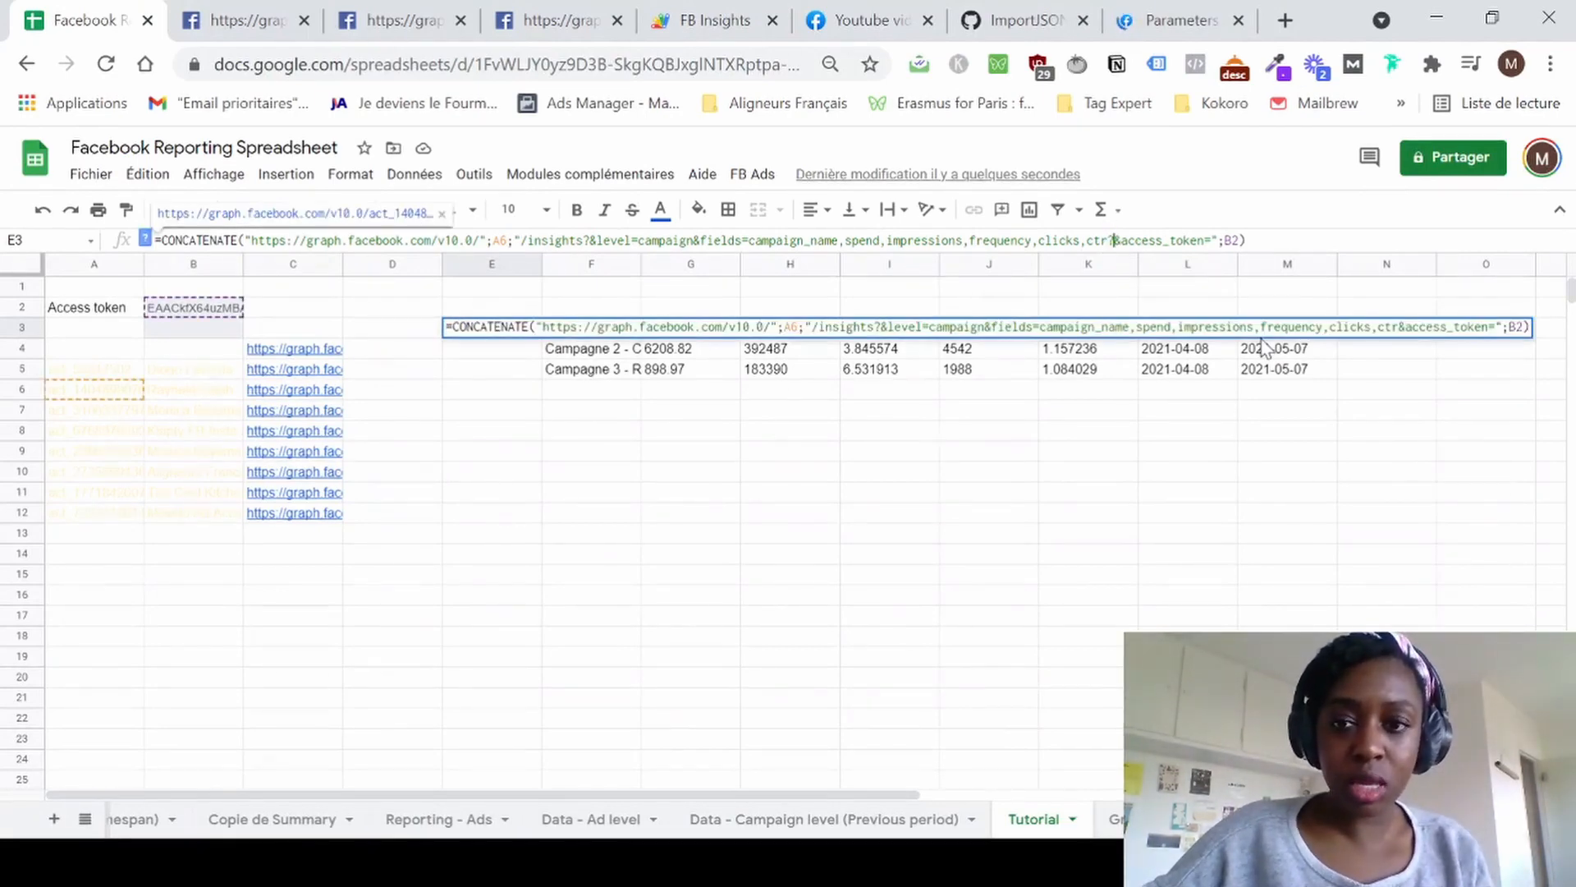
text(,a)
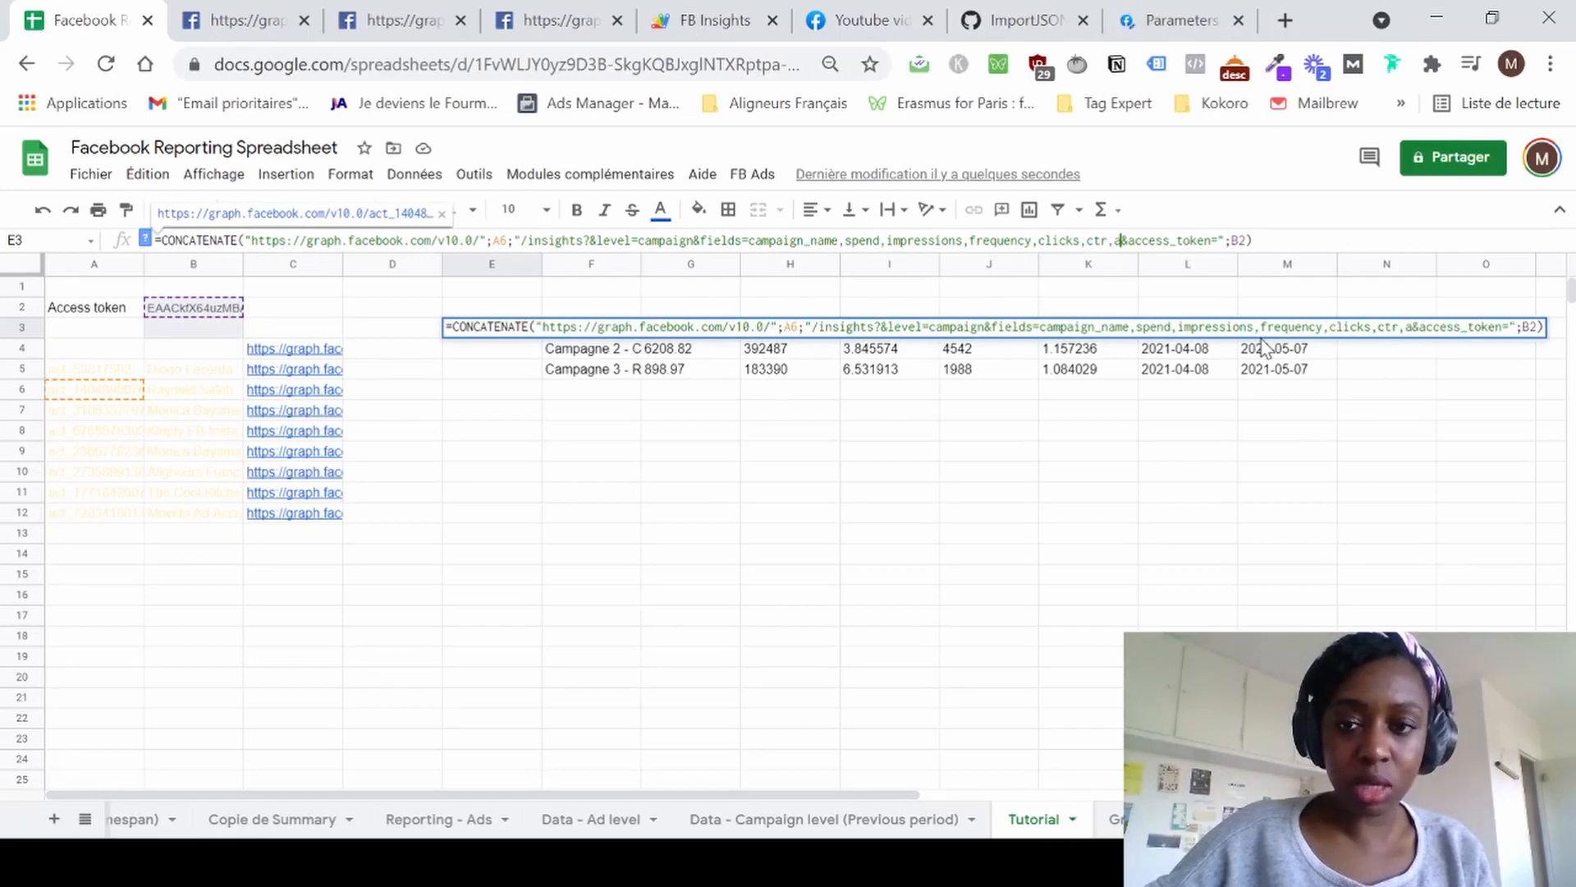
text(ctions)
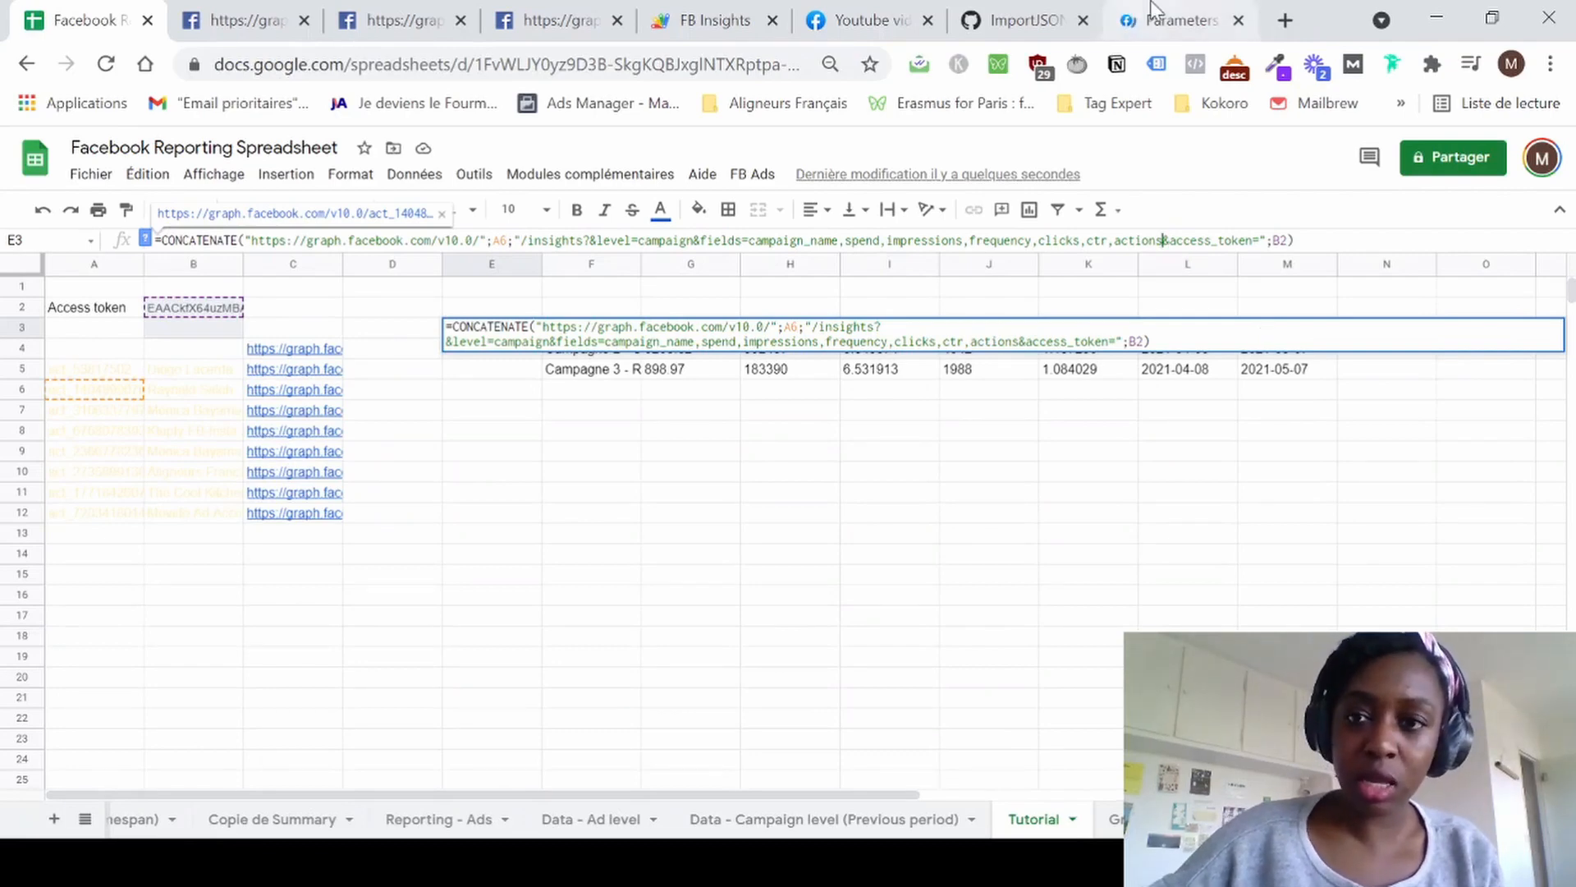
text(,act)
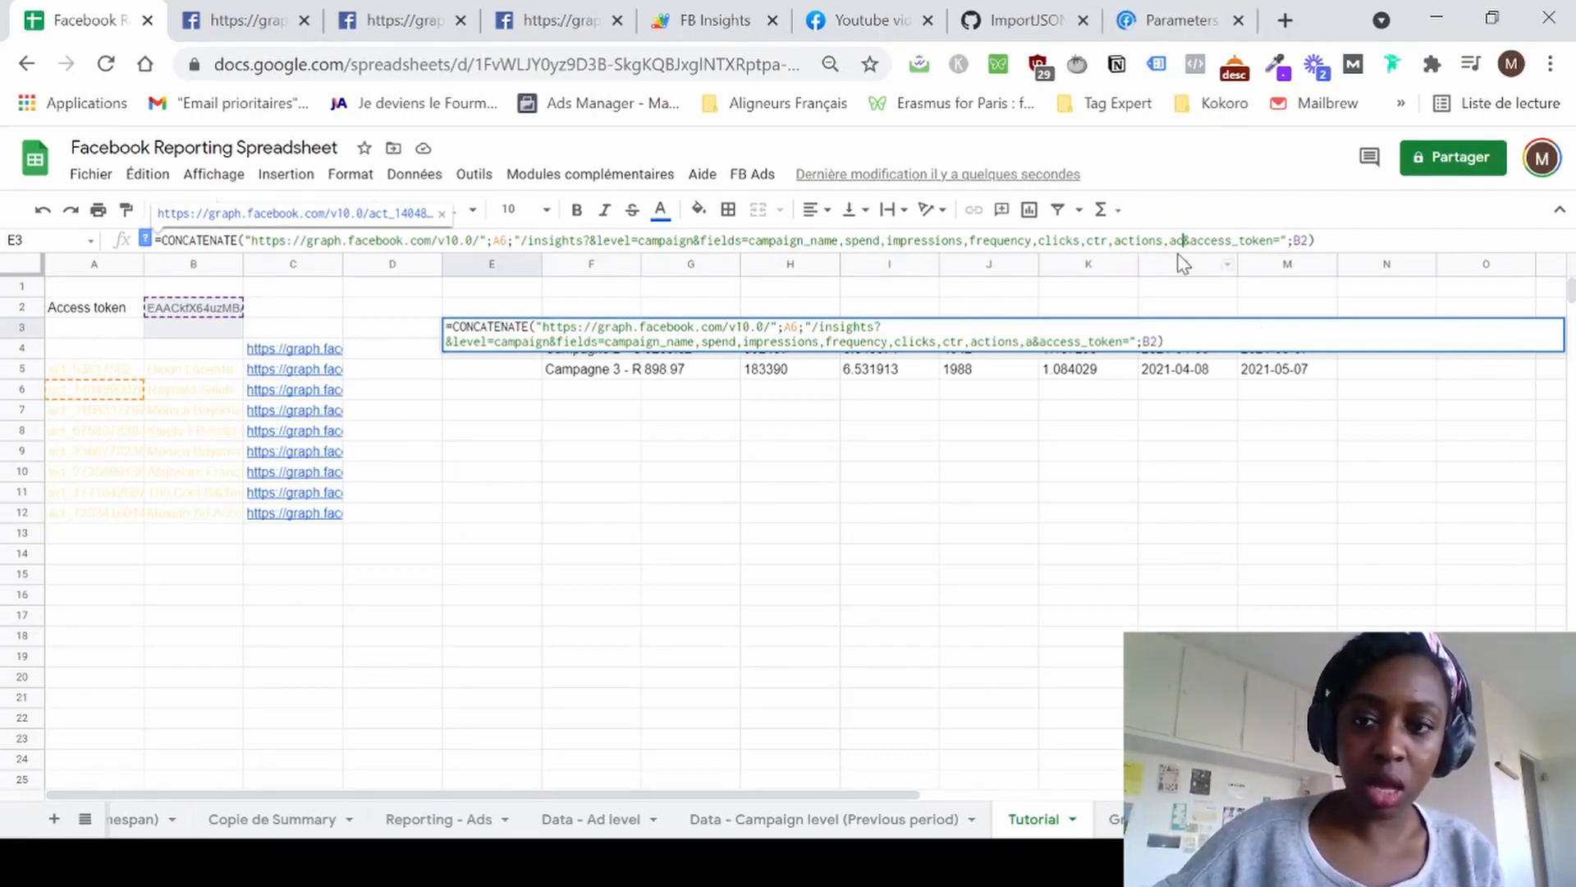
text(ions)
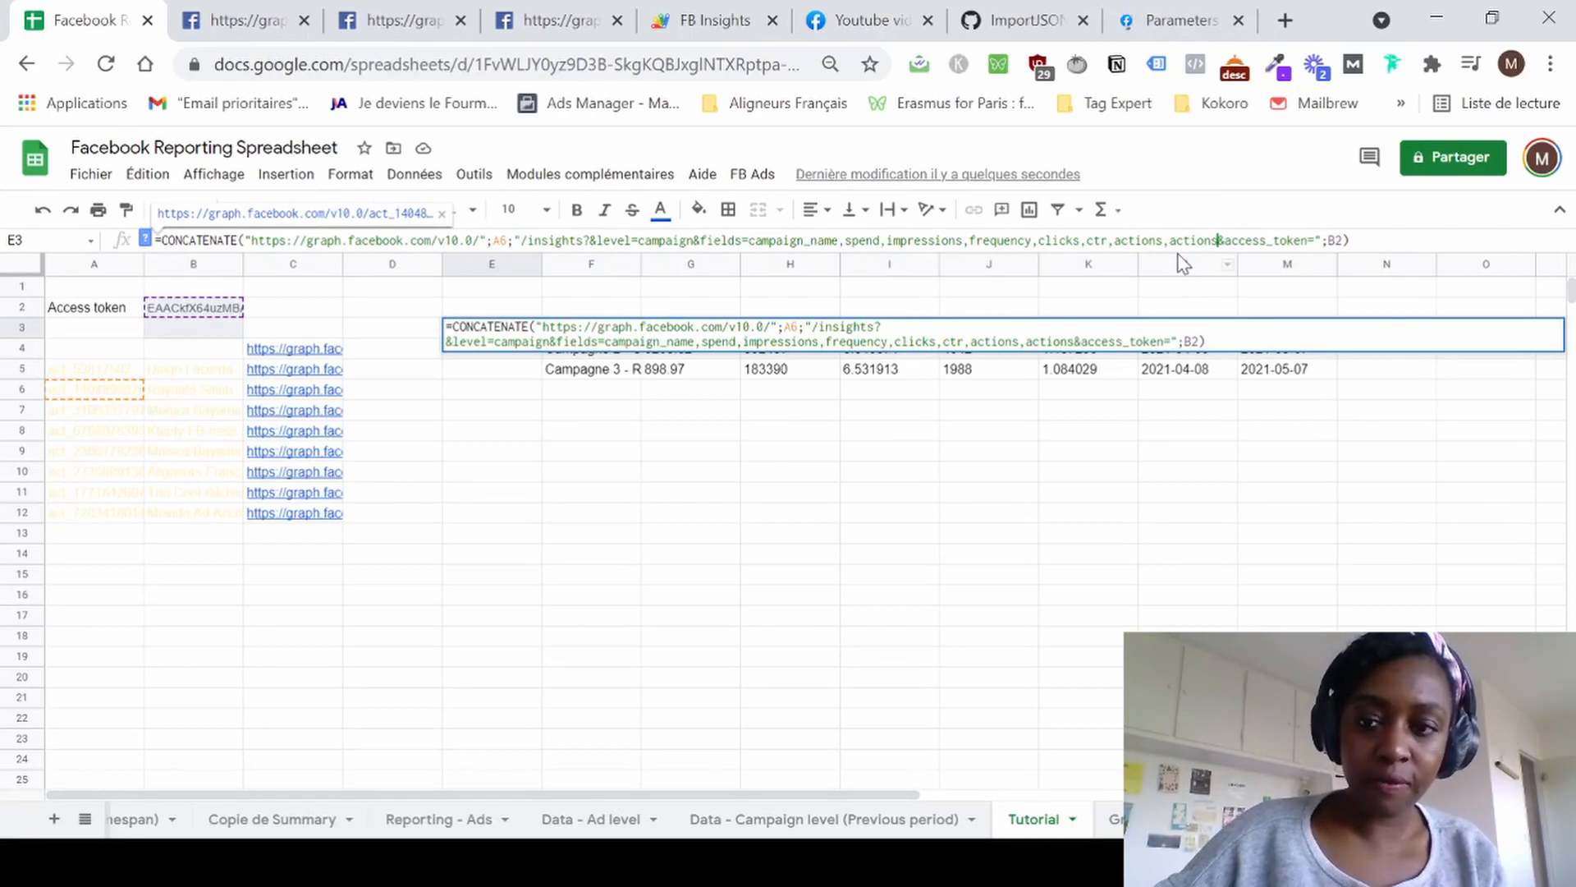
text(_val)
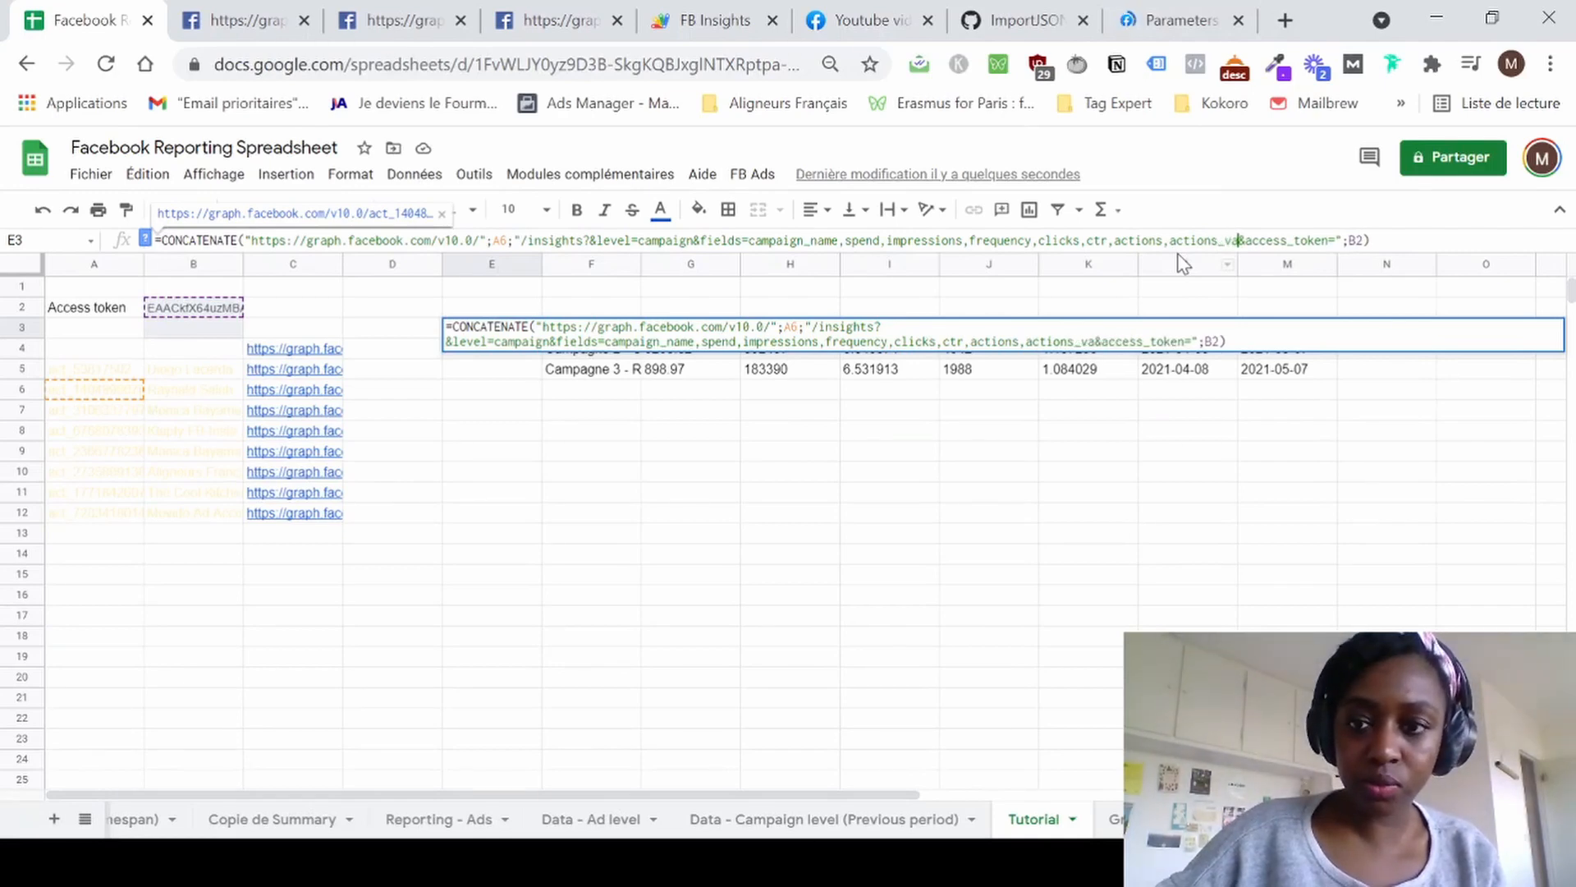
text(ue)
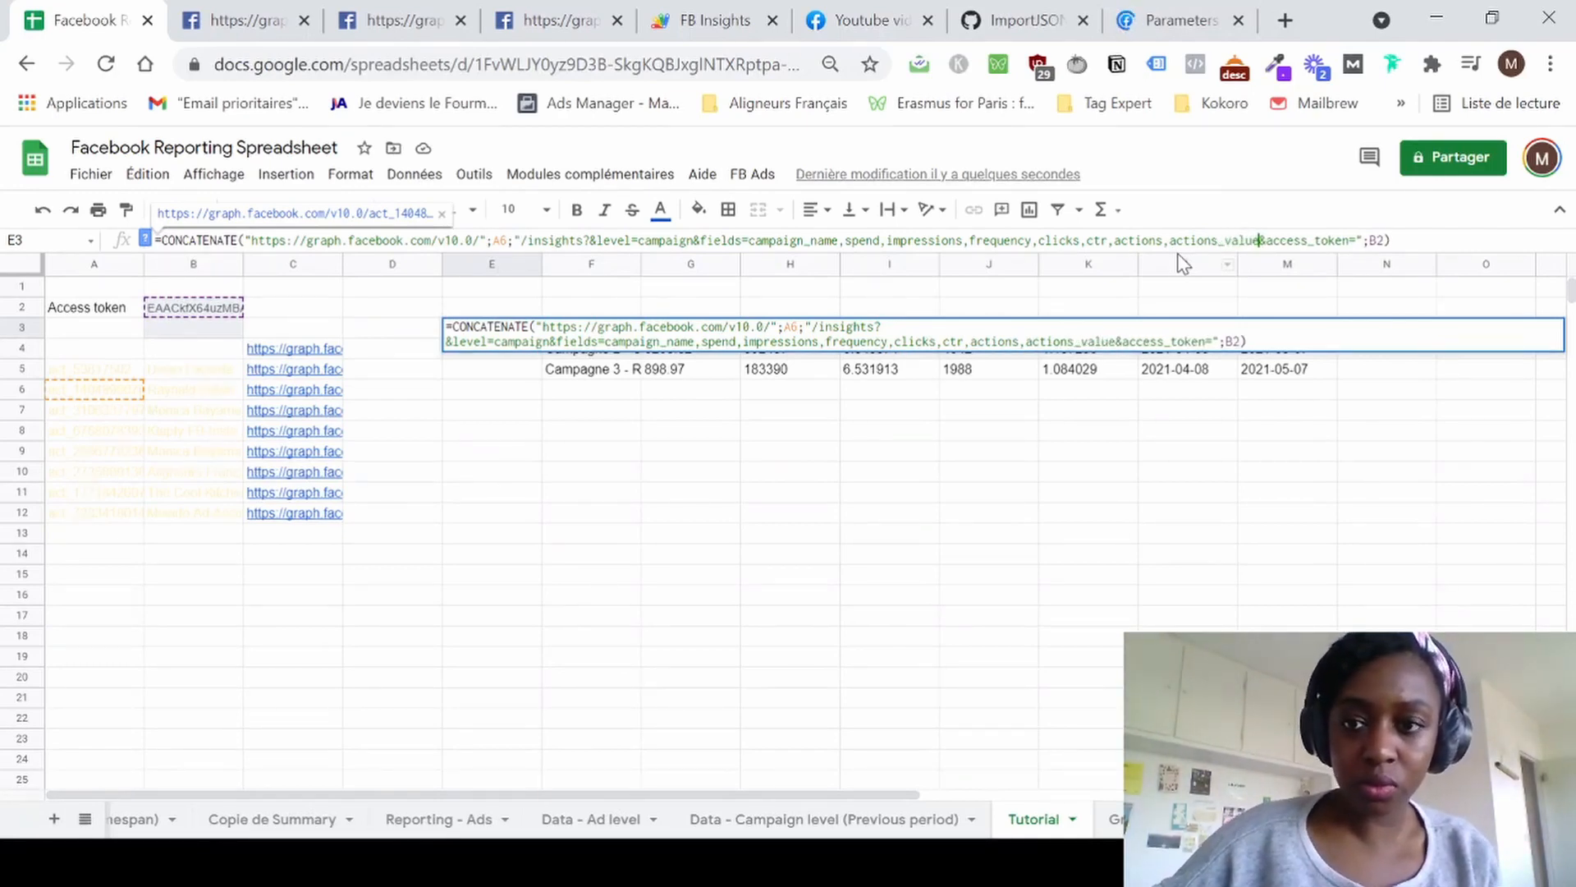
key(Return)
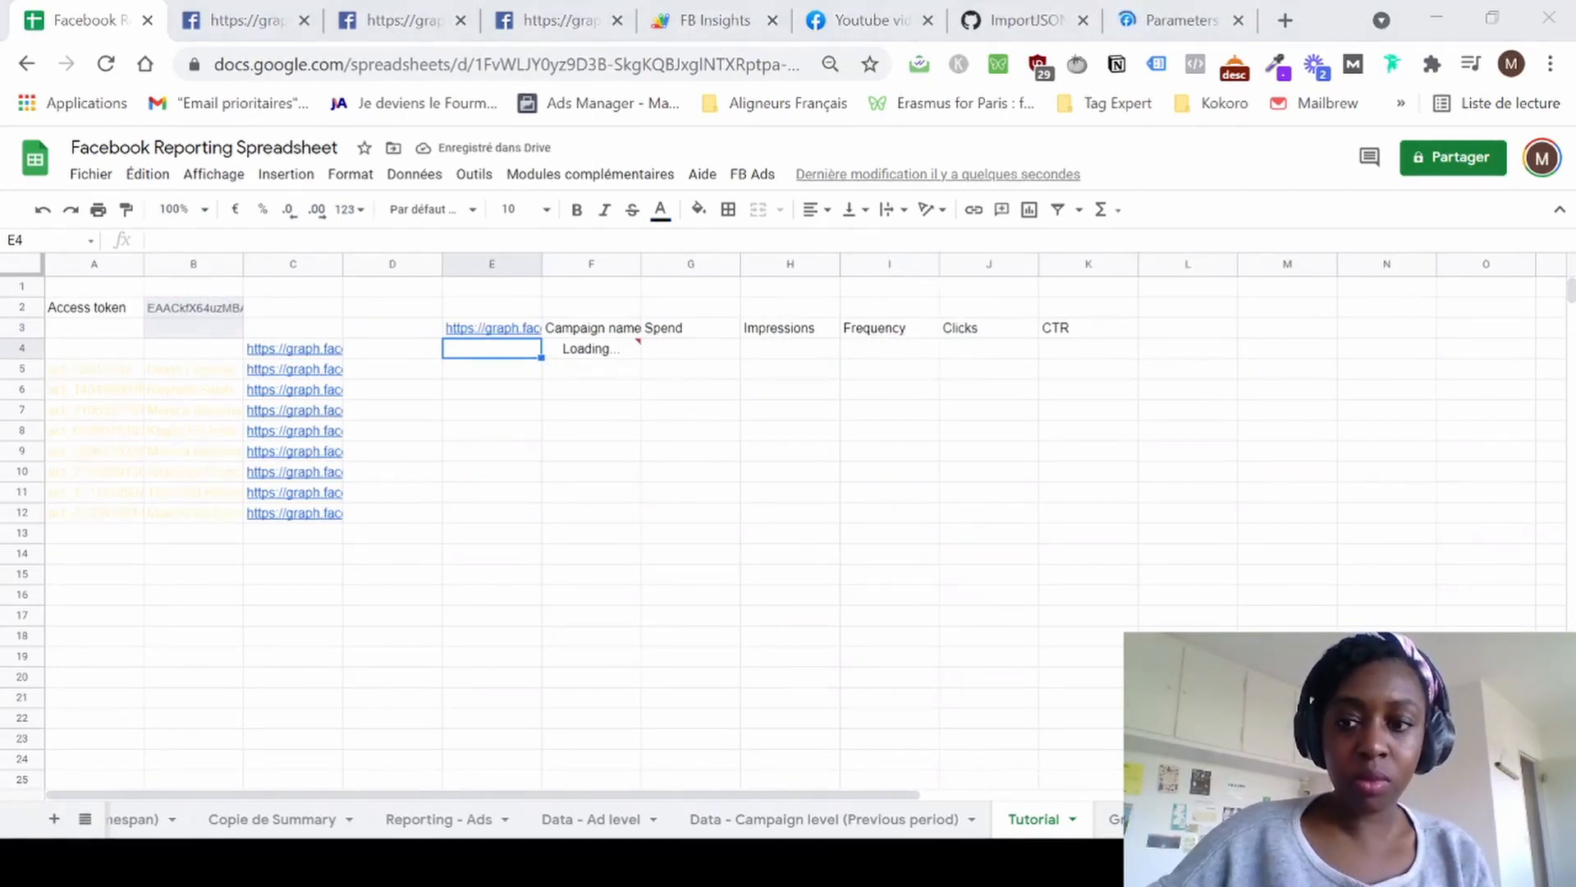
Look over the imported campaign rows and clear the addition formula from F32.
scroll(919, 739, down, 3)
click(920, 739)
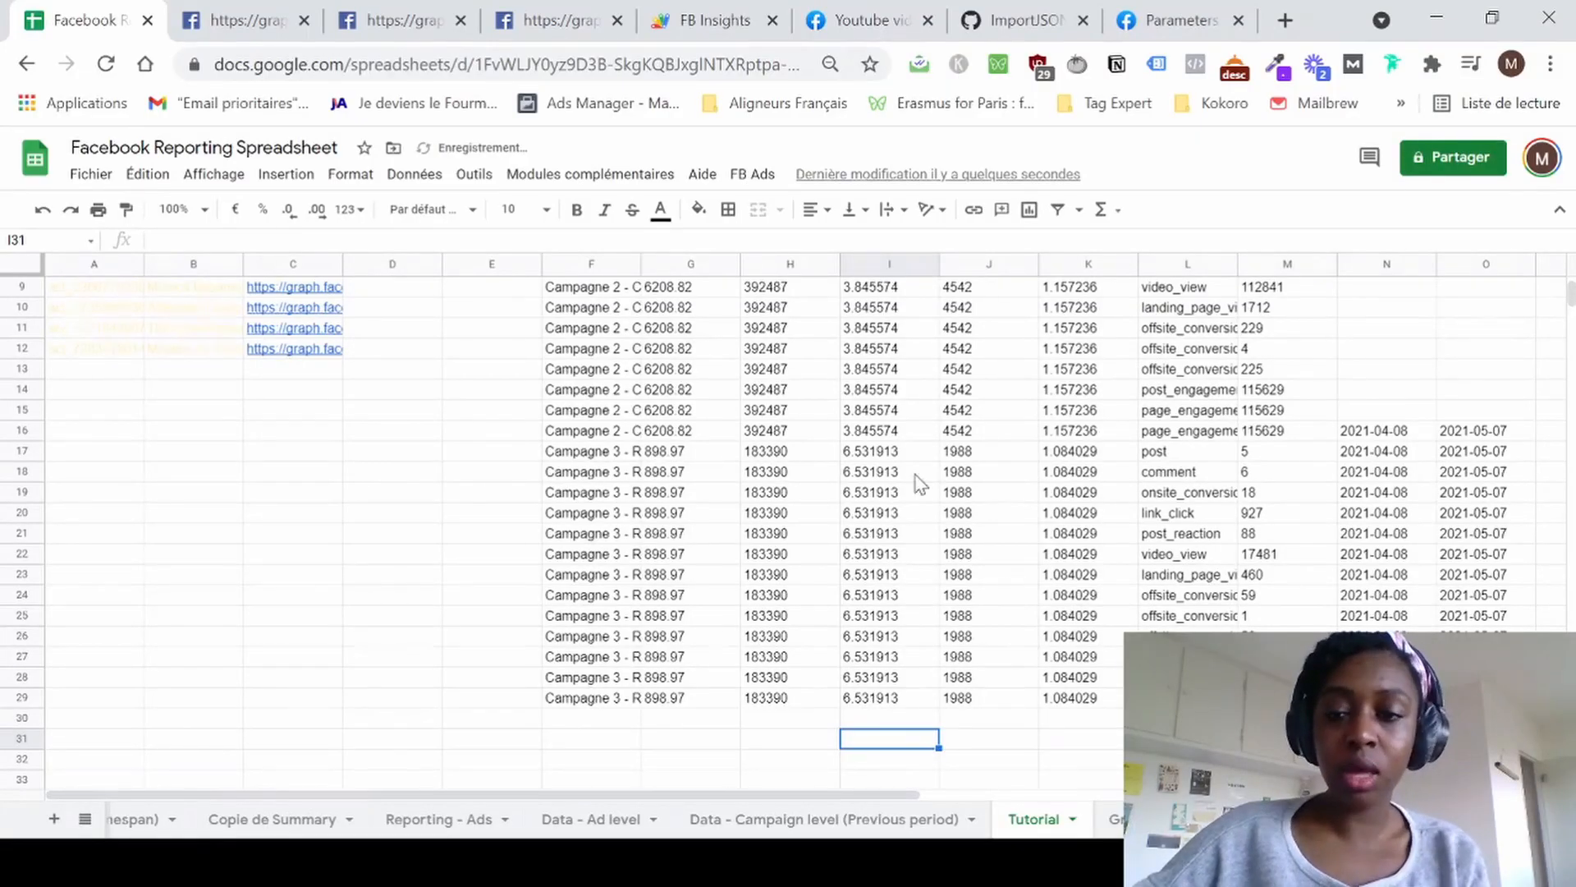
scroll(920, 485, up, 3)
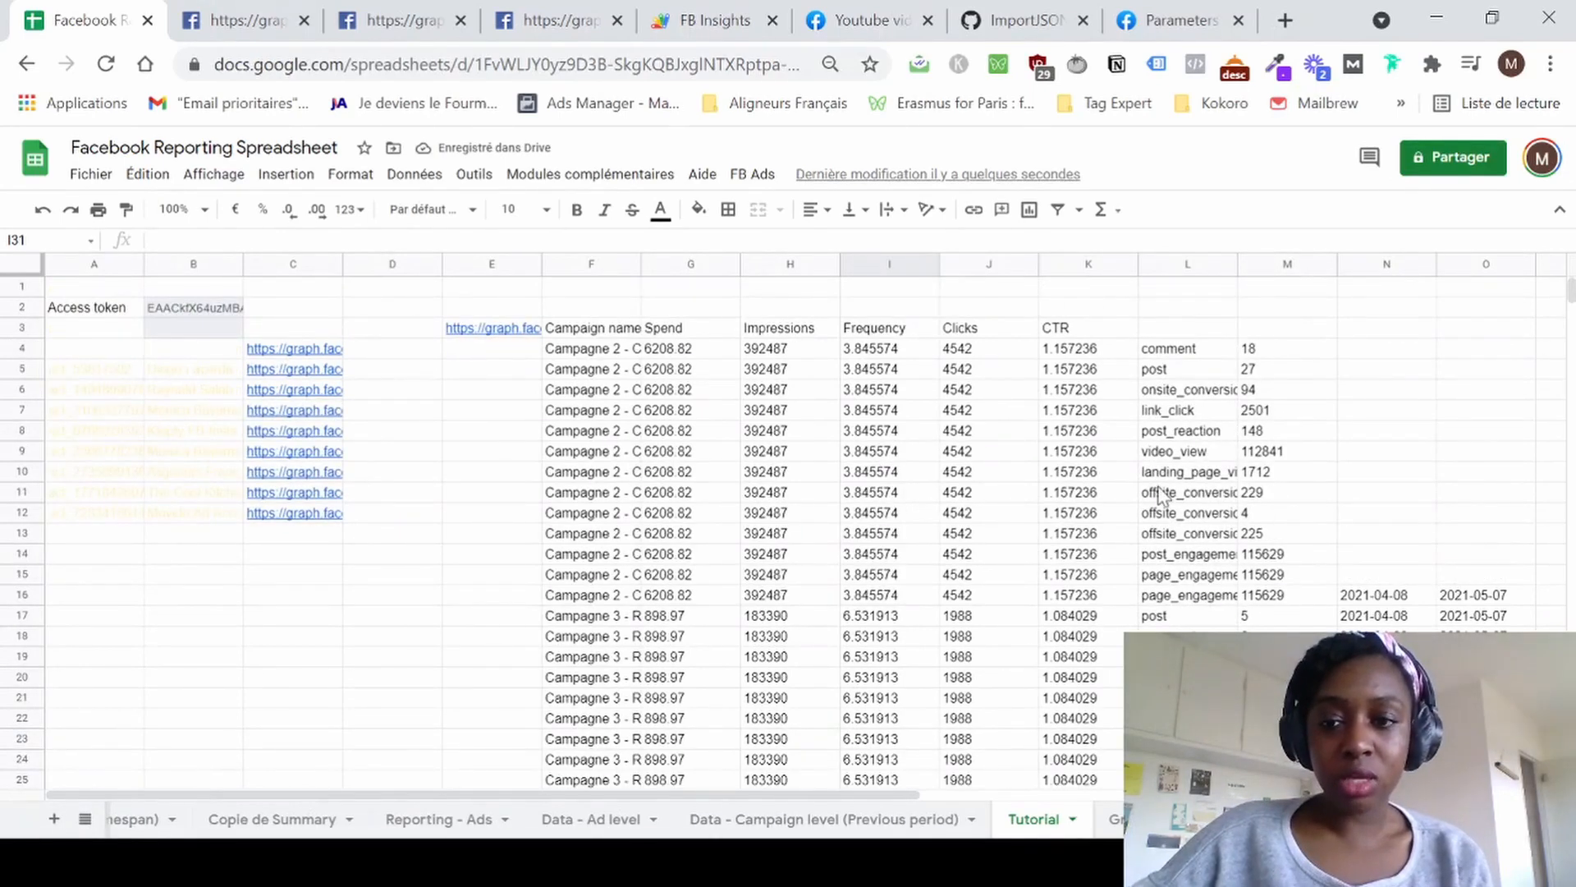
scroll(1162, 495, down, 5)
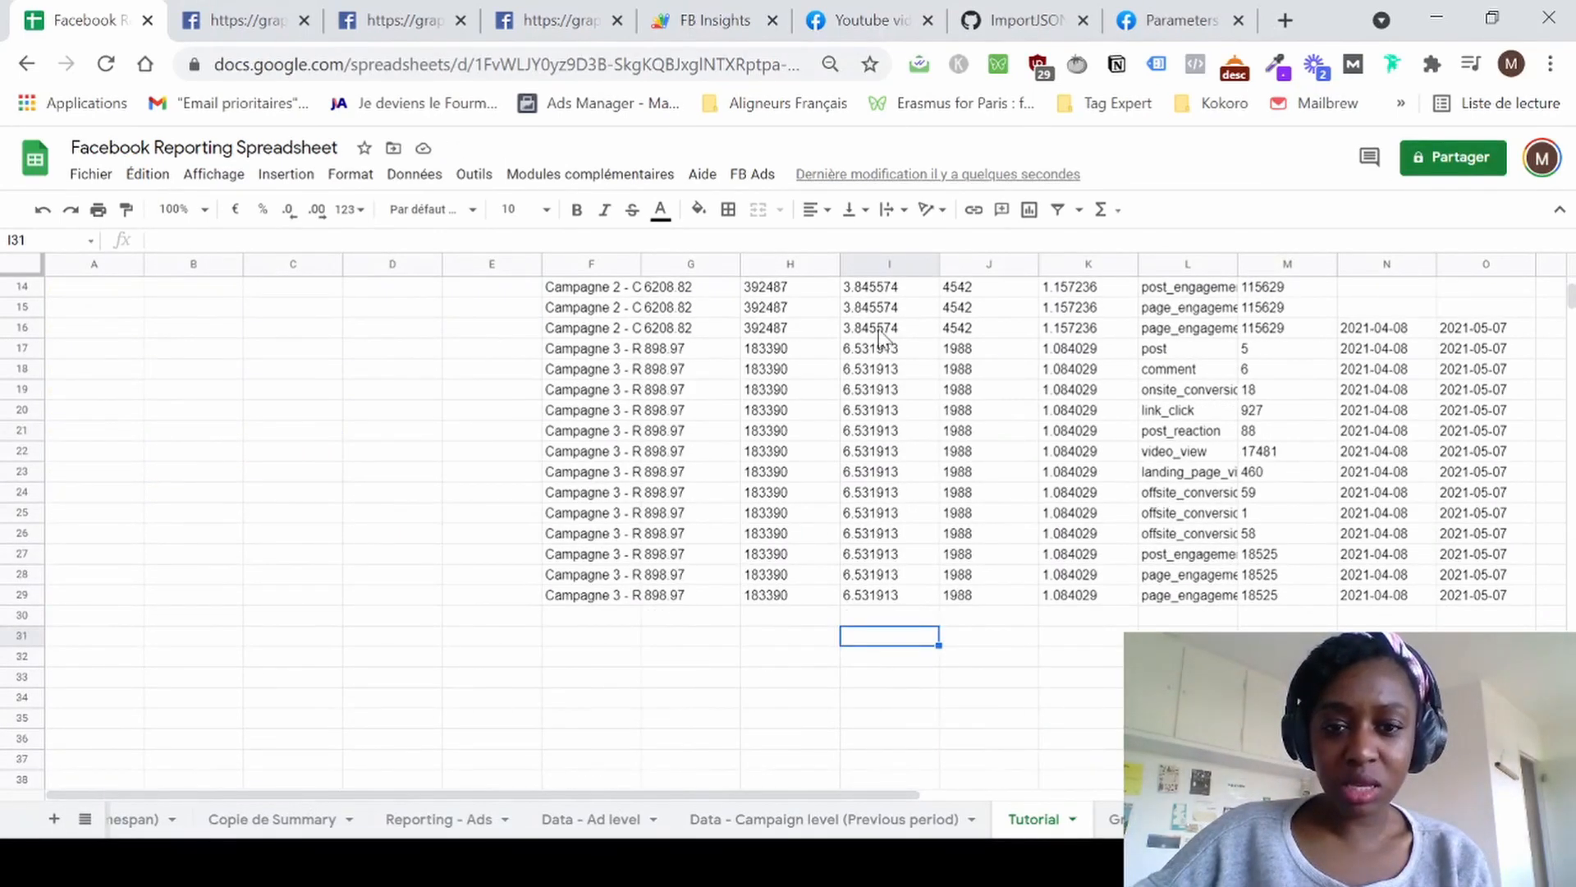
scroll(856, 310, up, 5)
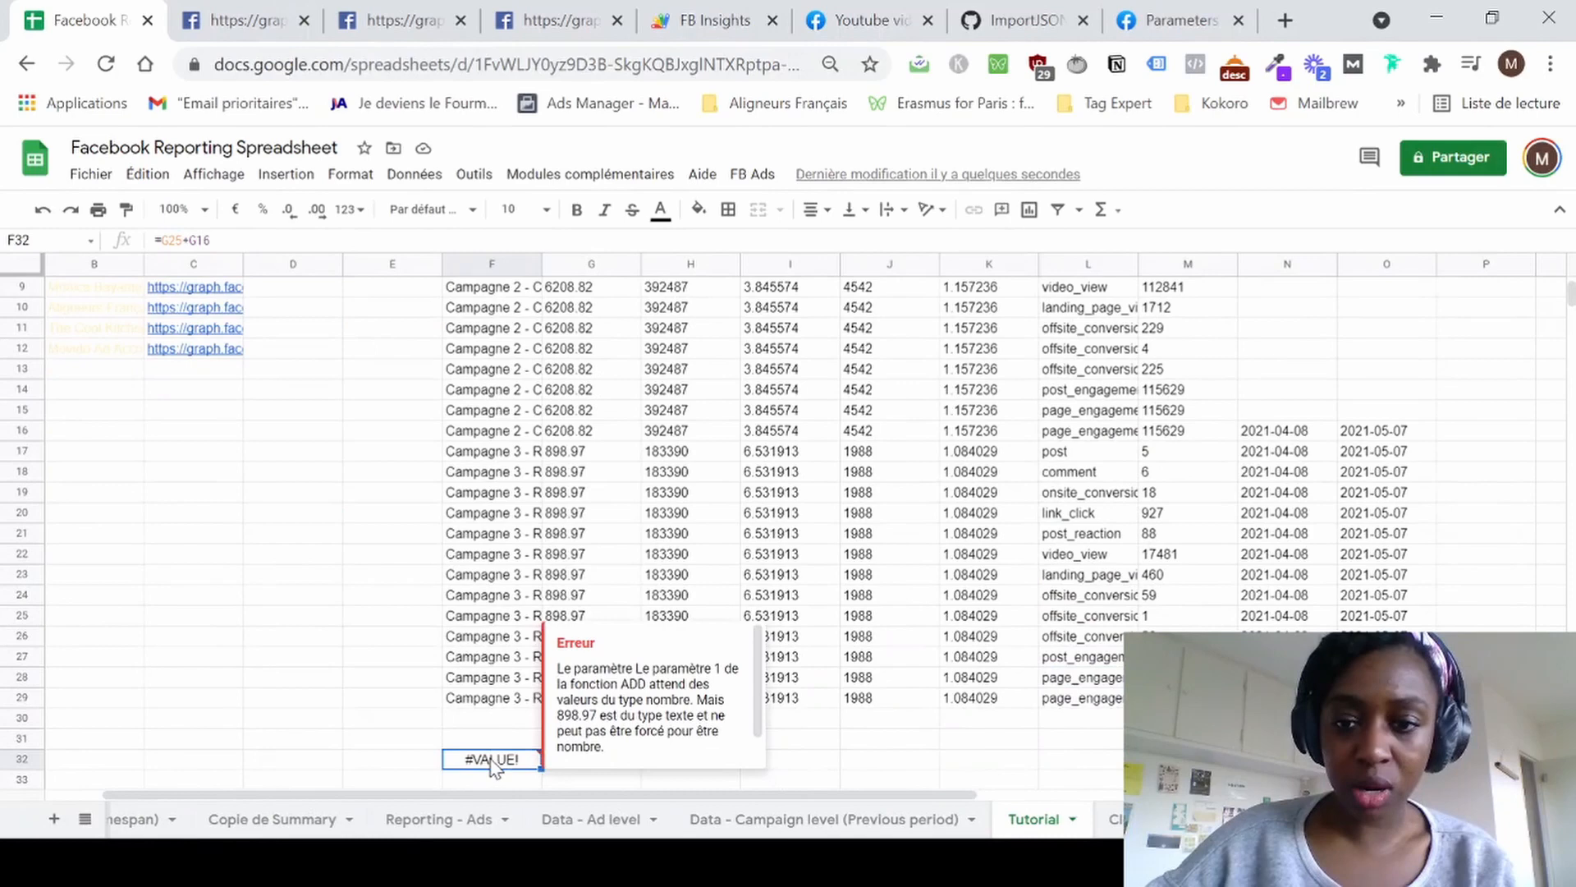
key(Delete)
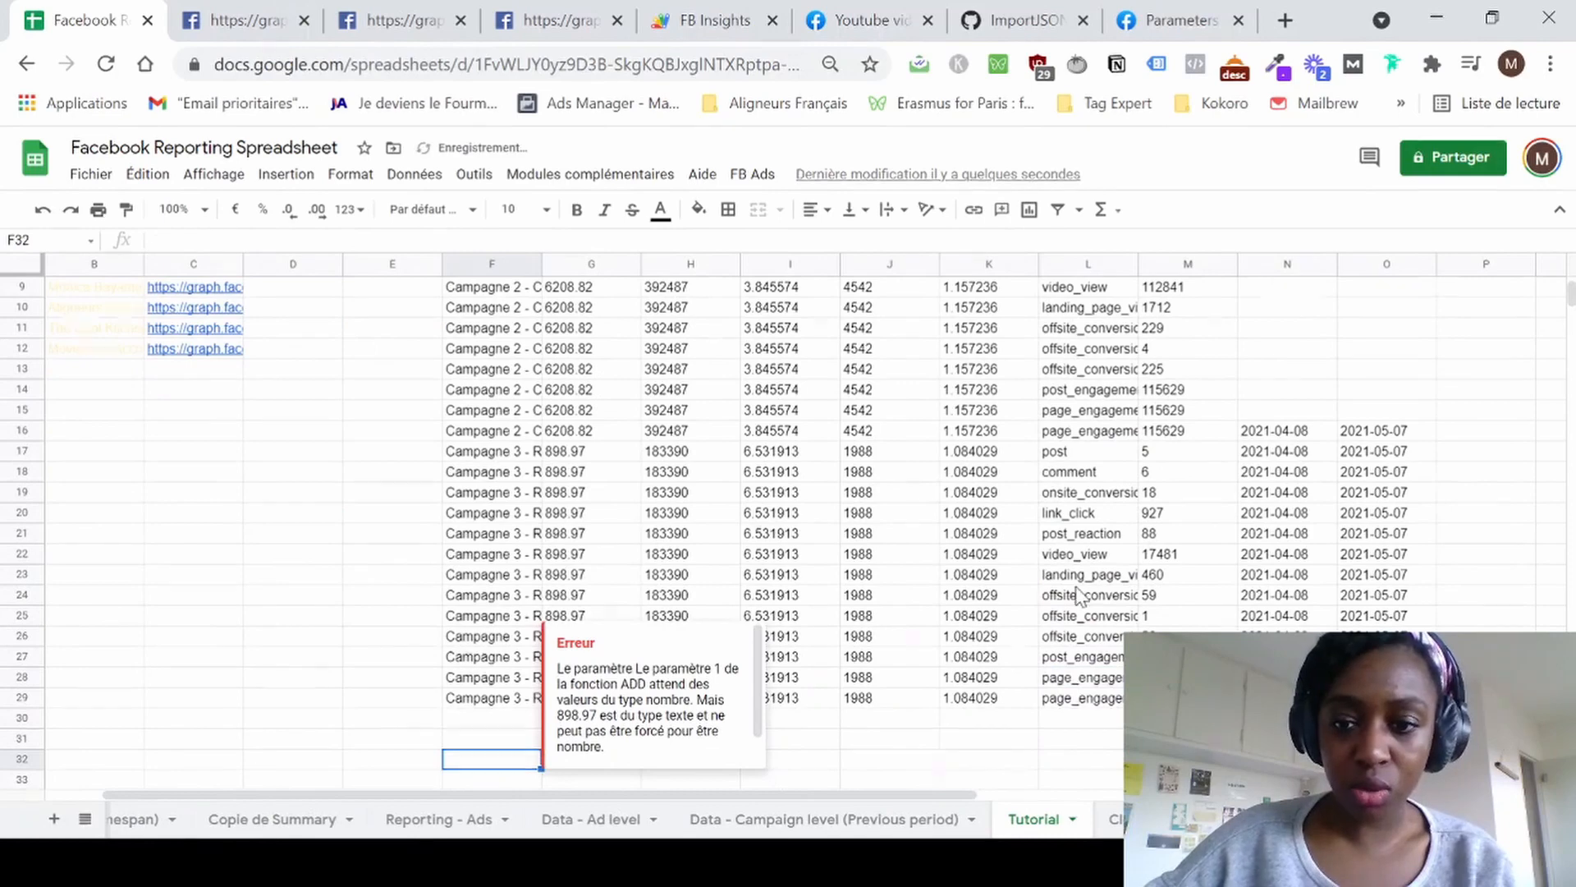
Examine the action types imported in column L for both campaigns.
click(1077, 582)
click(1079, 616)
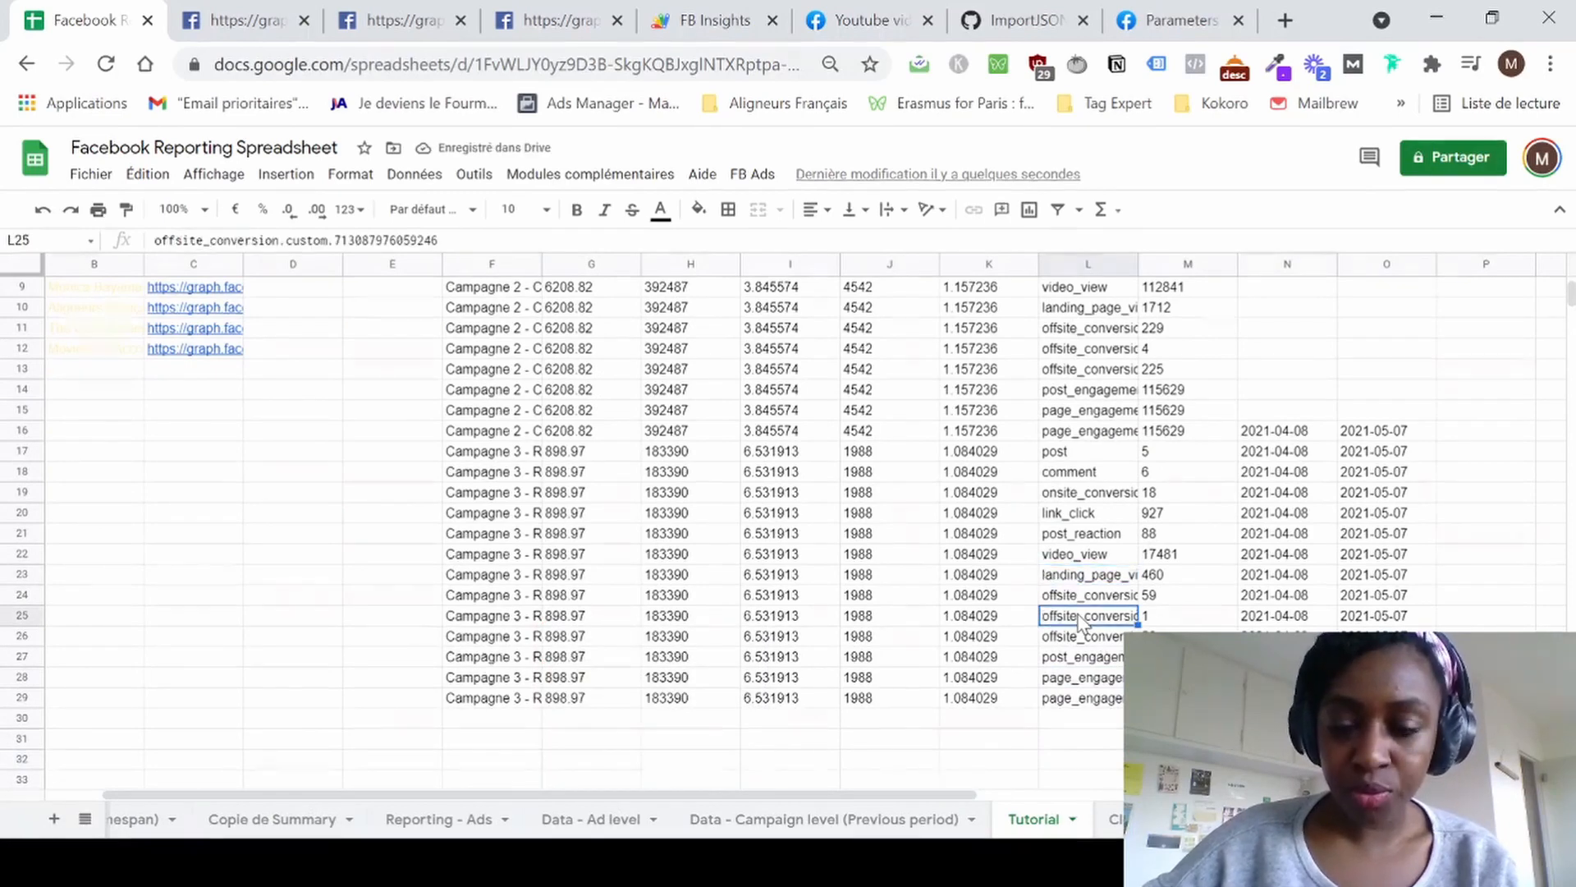
click(1060, 539)
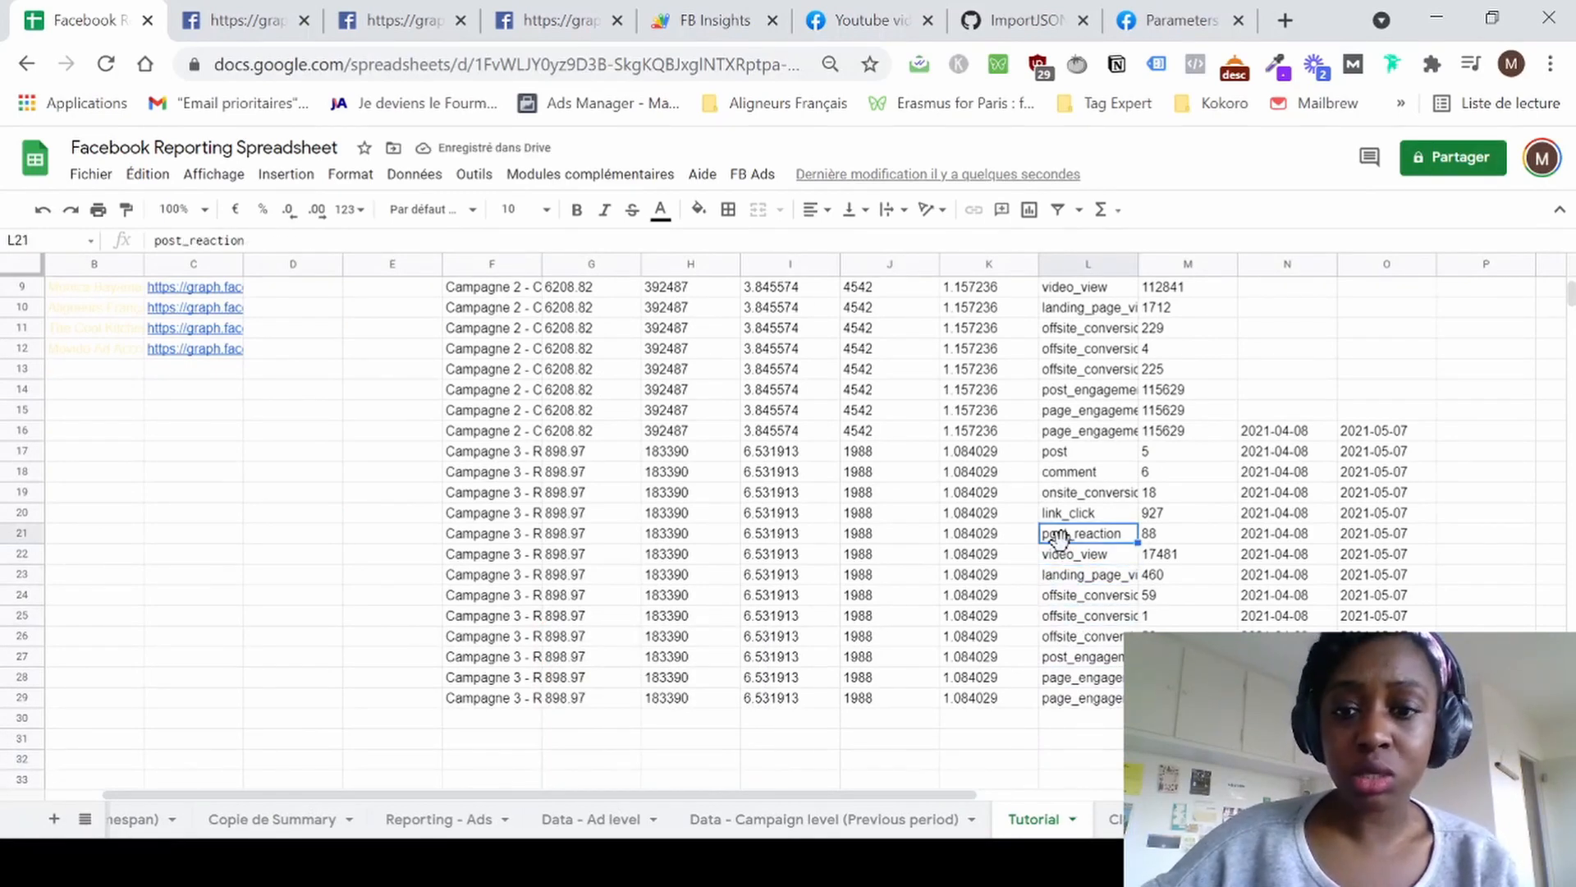
key(Up)
key(Down)
double_click(1060, 540)
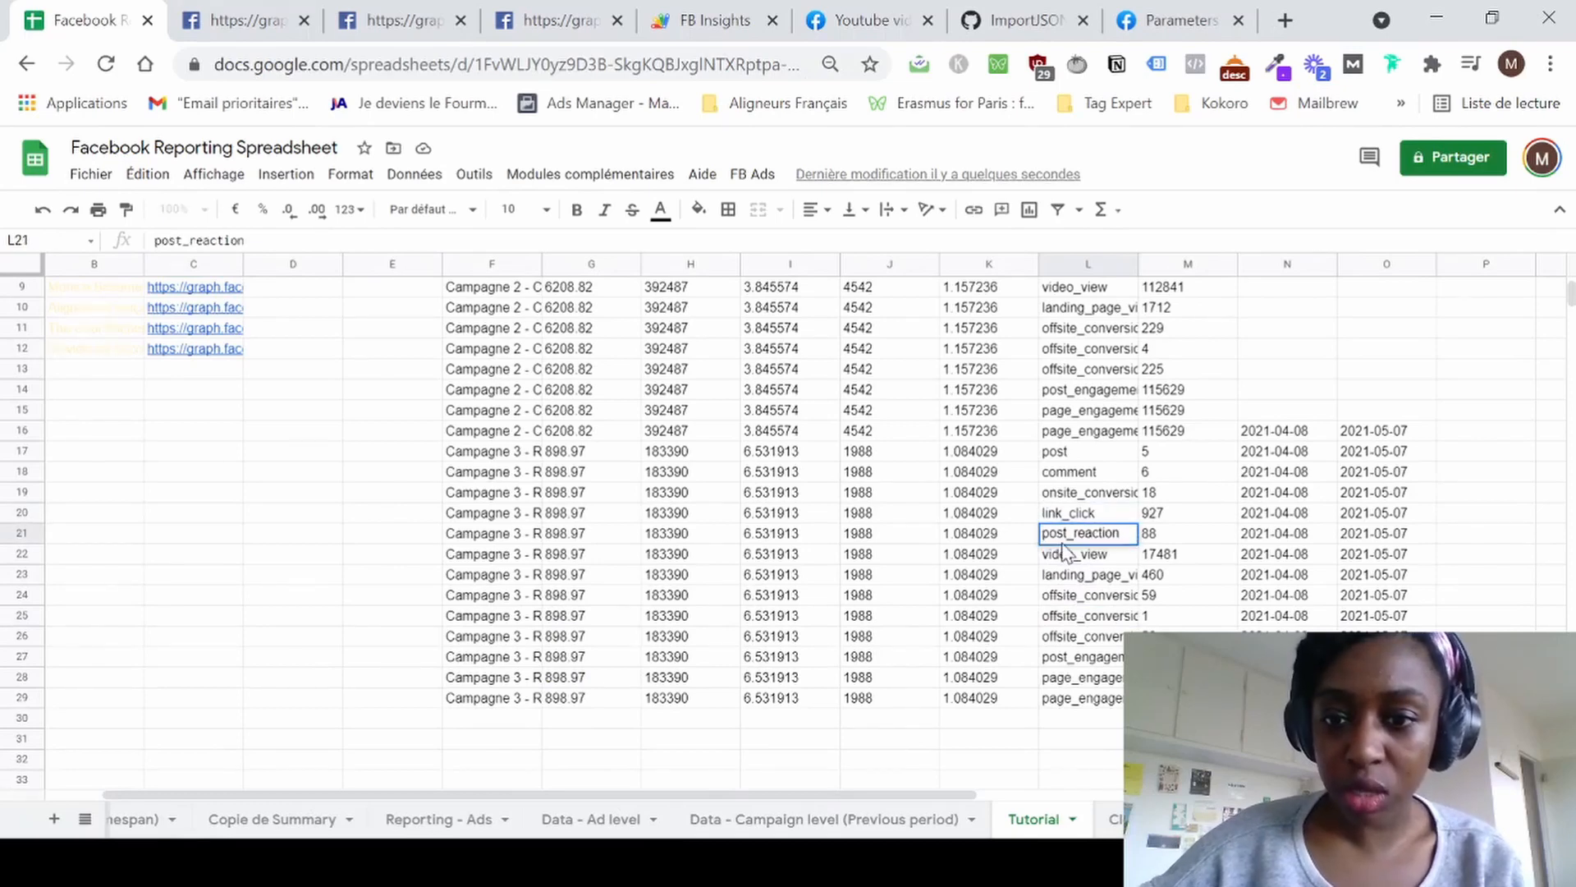
click(1058, 726)
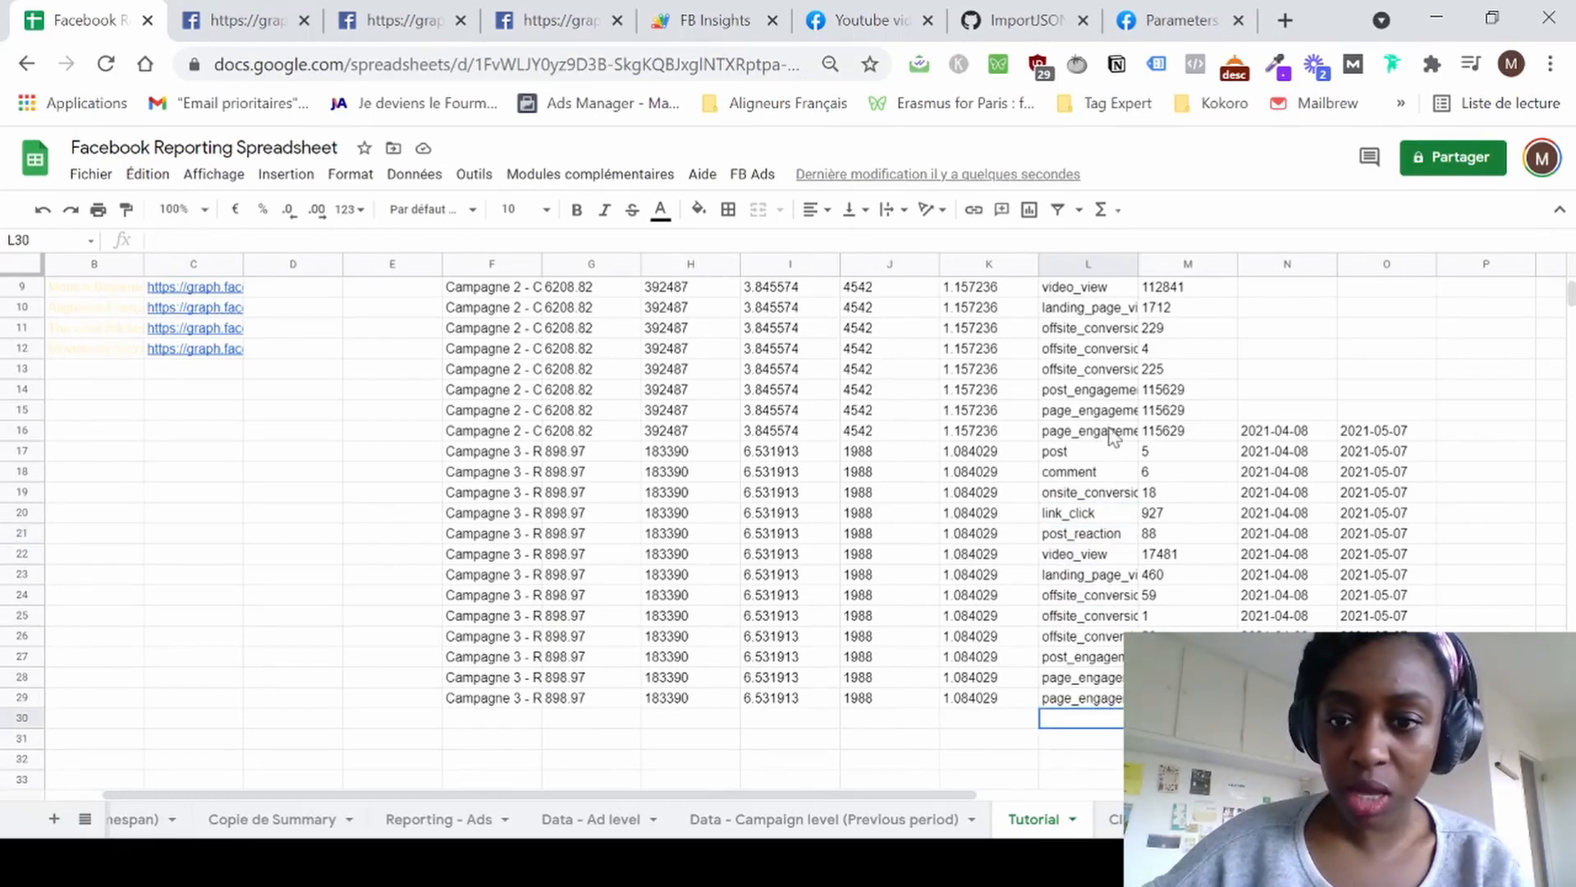
click(1106, 417)
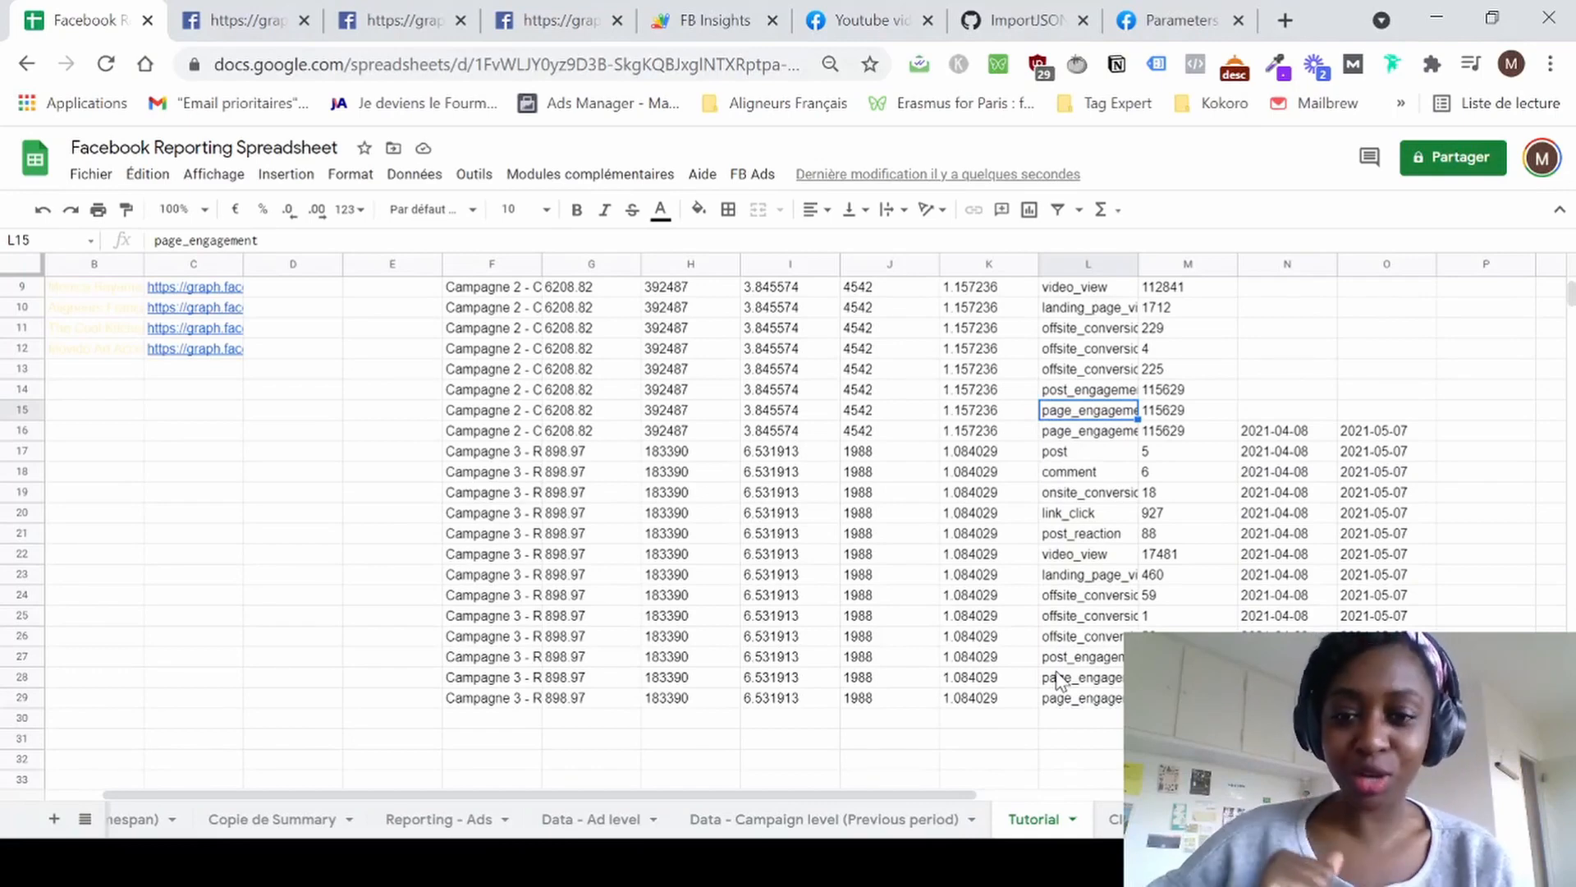
Make the first row of each campaign's metrics bold, F4:K4 for Campagne 2 and F17:K17 for Campagne 3.
scroll(1059, 679, up, 3)
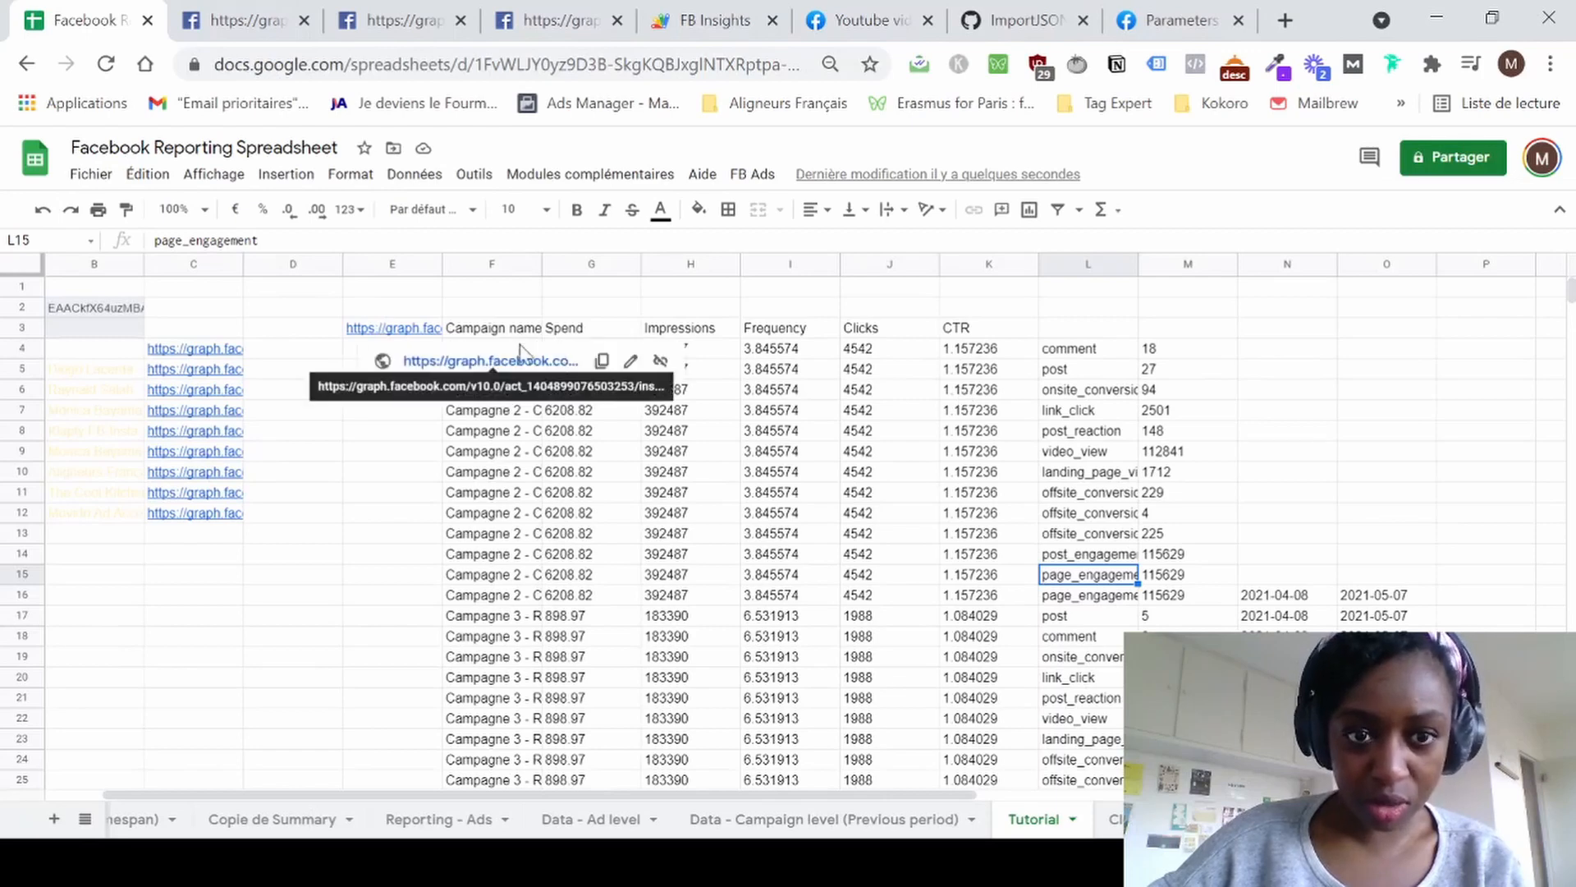
drag(479, 351, 953, 345)
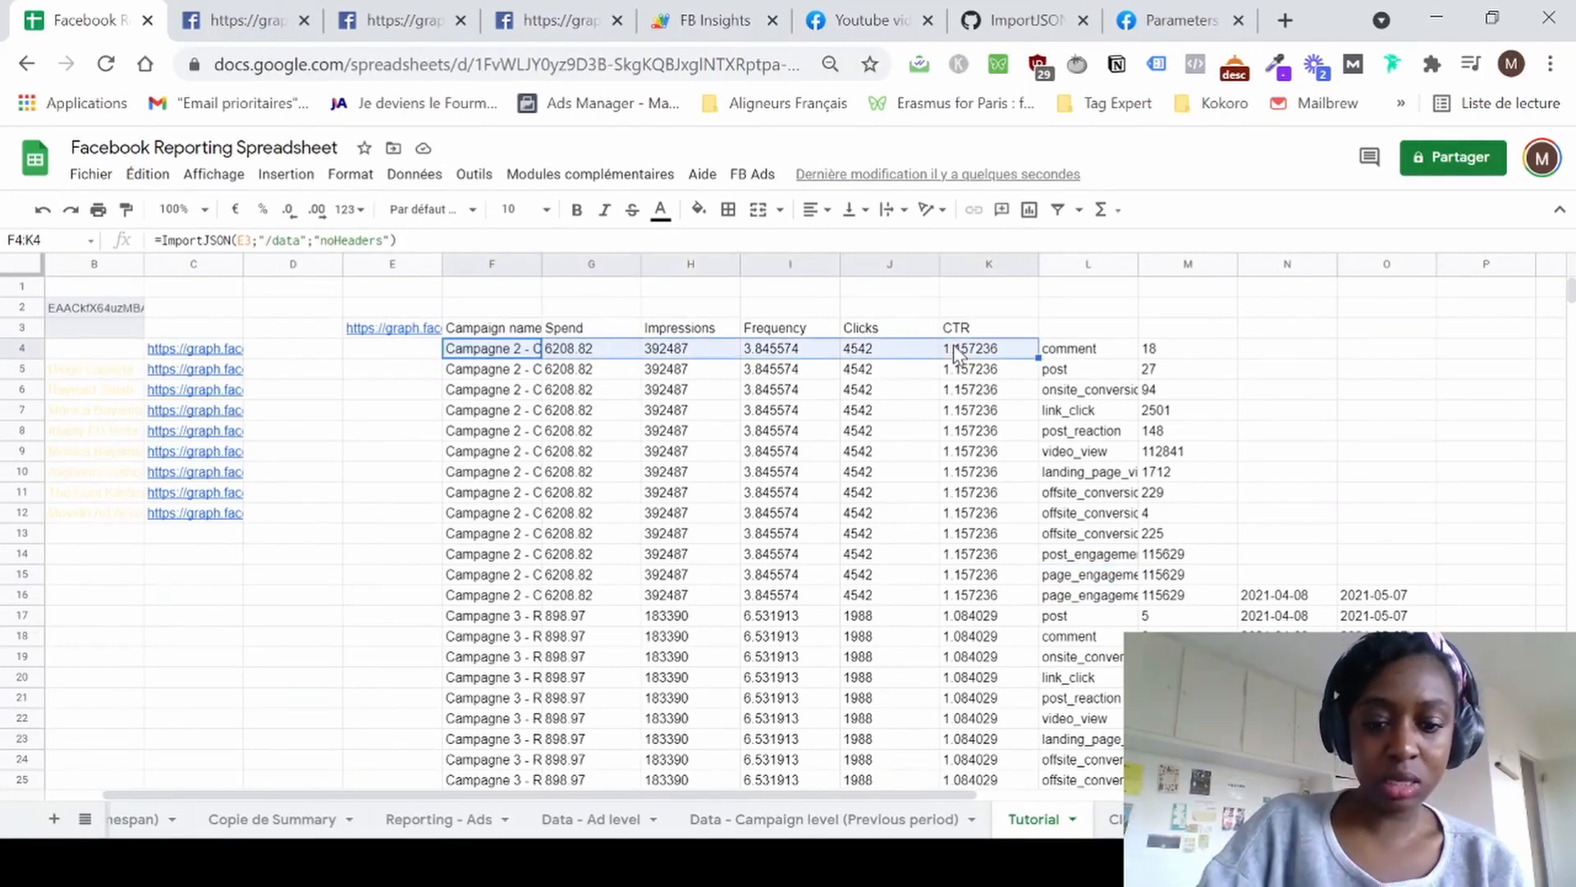
key(ctrl+b)
scroll(1088, 584, down, 2)
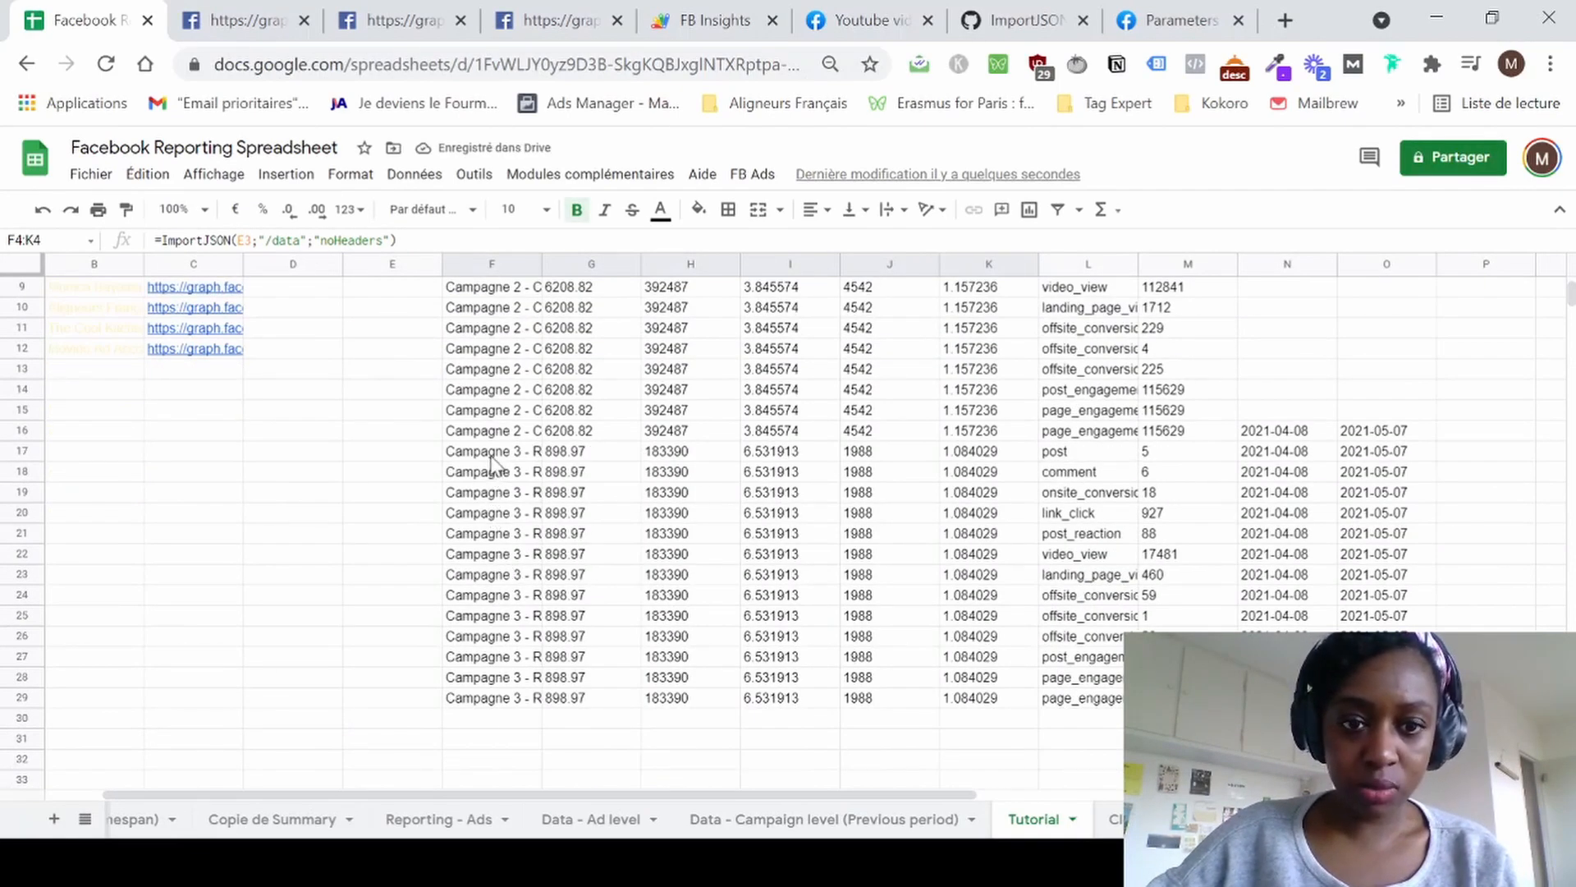
drag(493, 456, 991, 460)
key(ctrl+b)
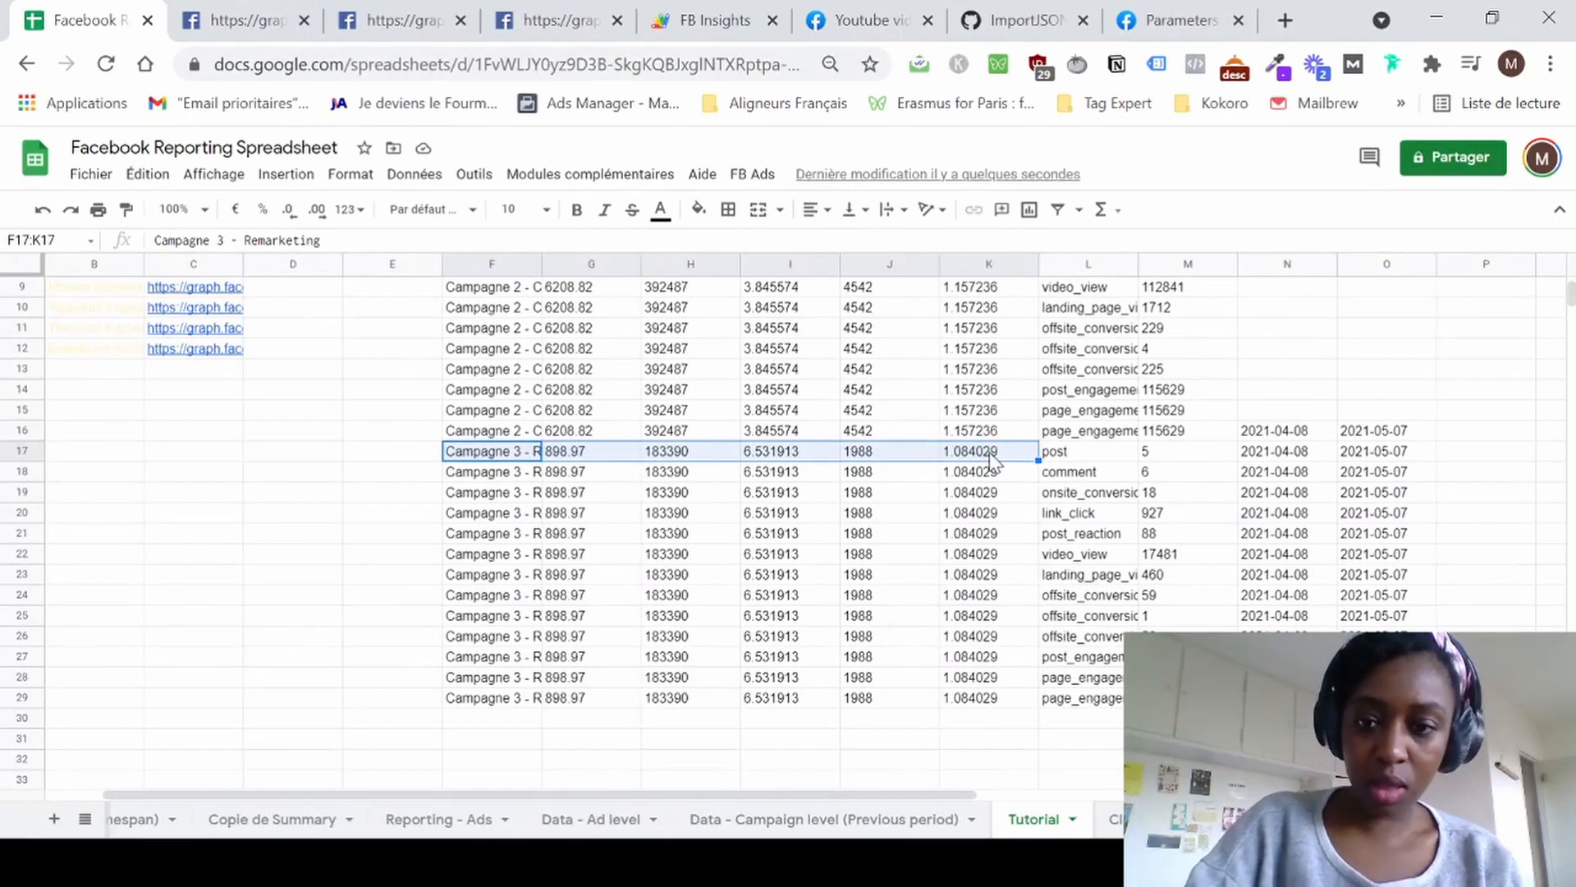
Examine the full names of the custom offsite conversion action types in L11 to L13.
scroll(1055, 447, up, 1)
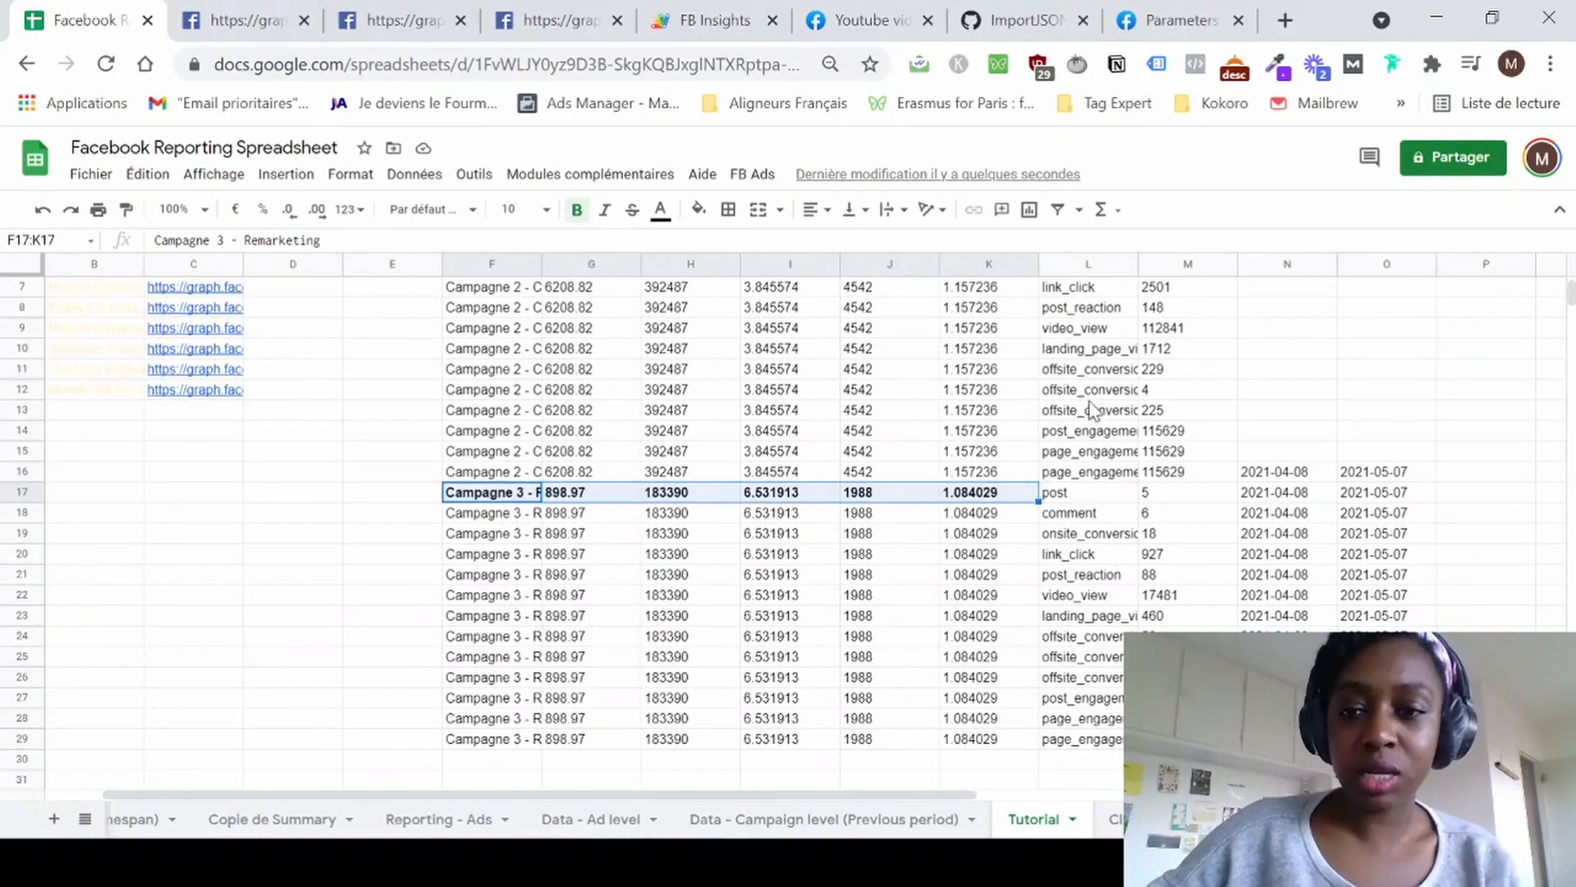
drag(1085, 370, 1084, 386)
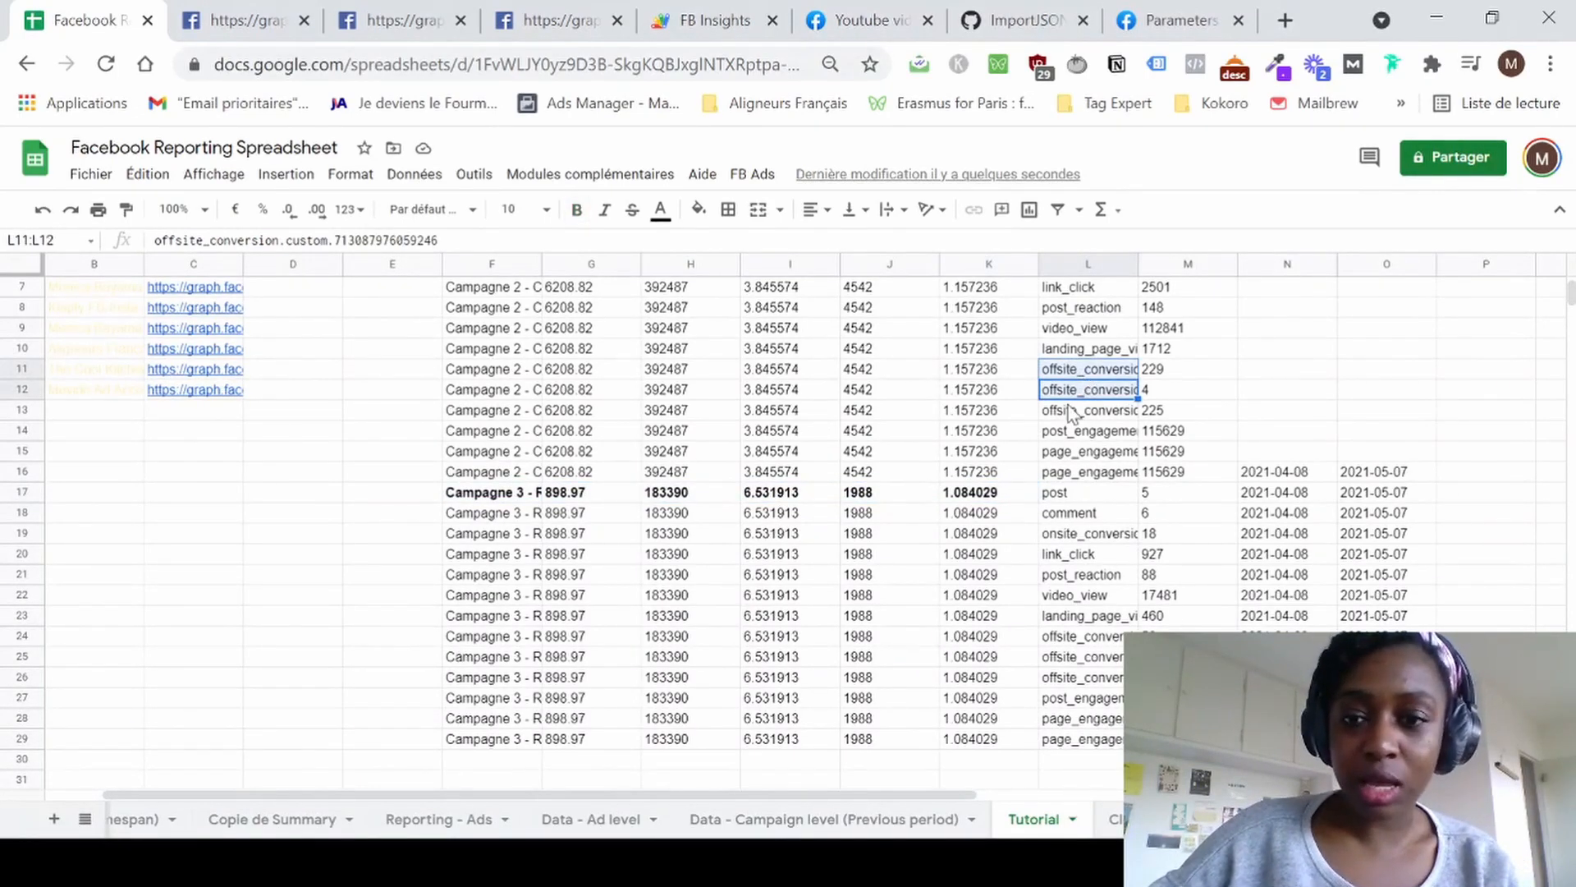
click(1070, 411)
click(1074, 395)
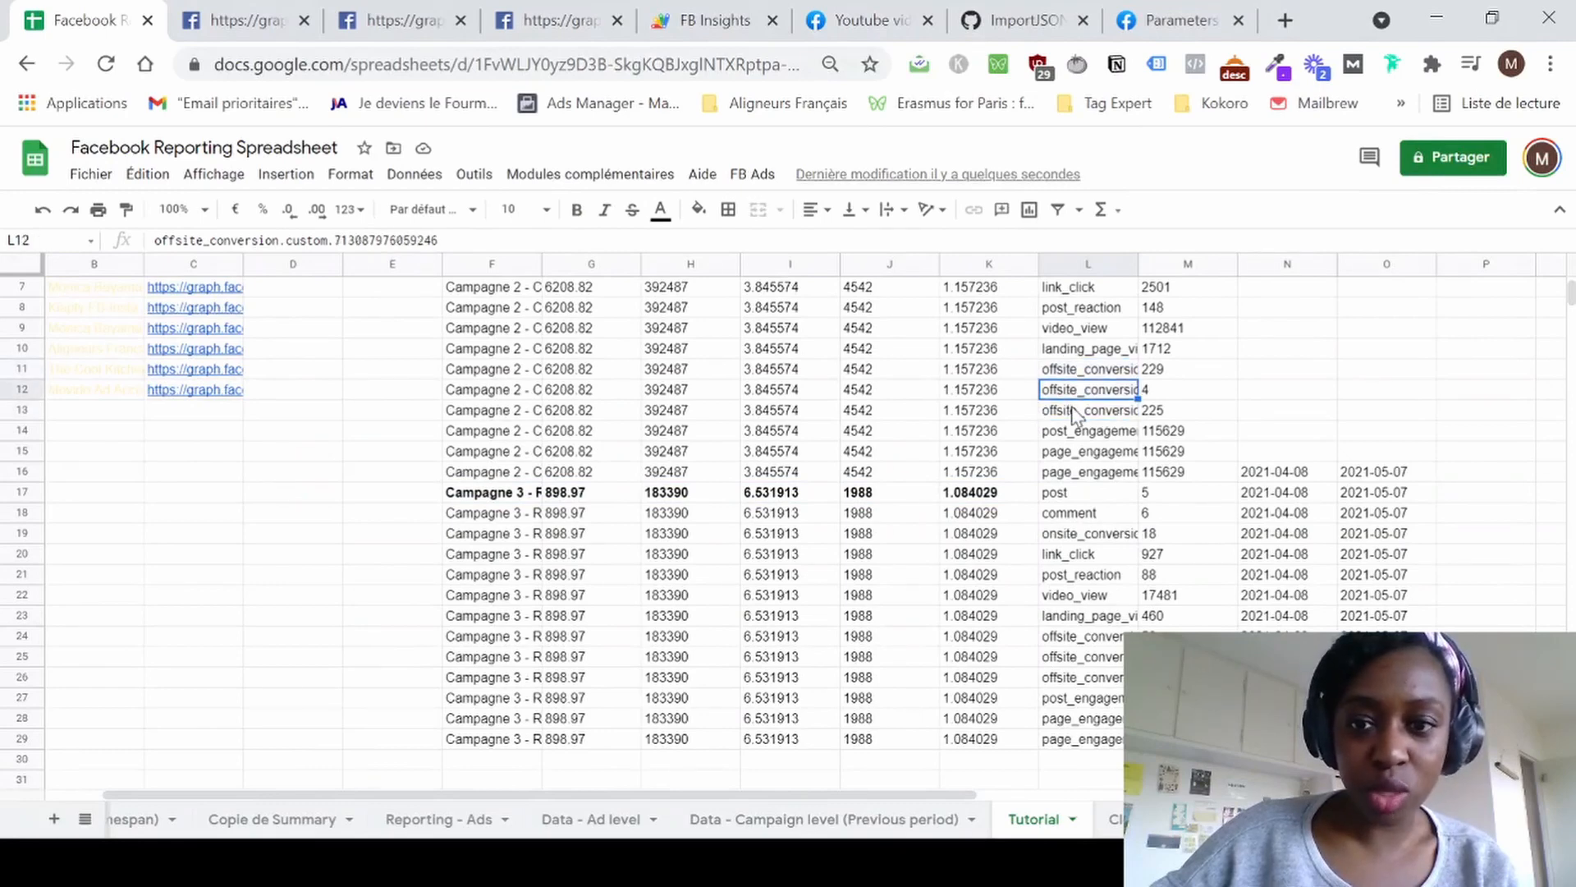
click(1074, 412)
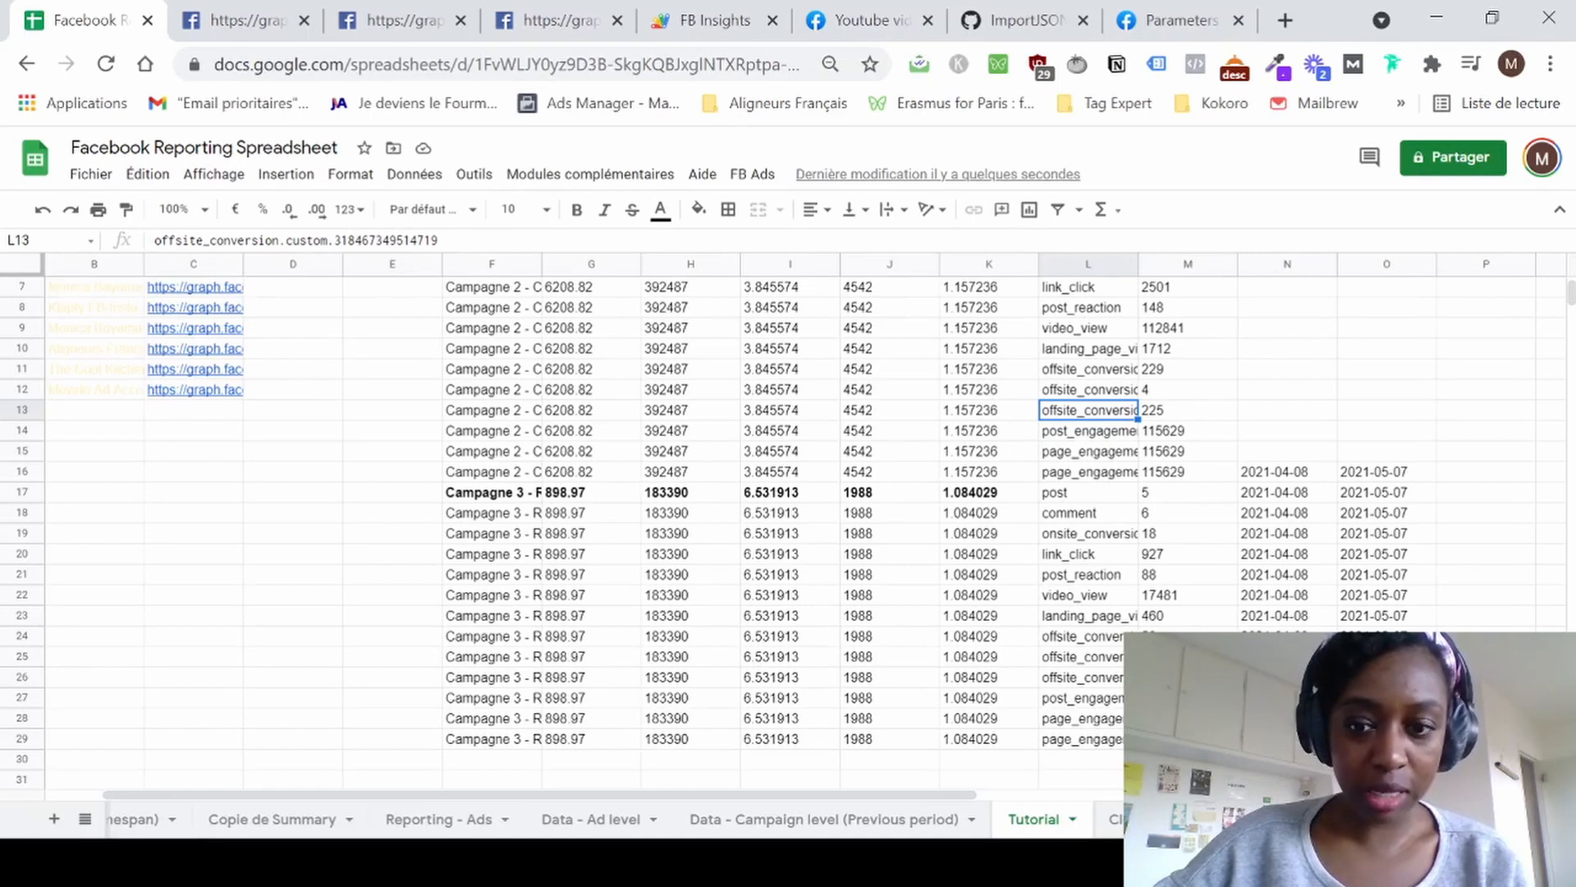
Switch to the Custom Conversions page in Facebook Events Manager and copy the ID of Free Conversion.
key(alt+Tab)
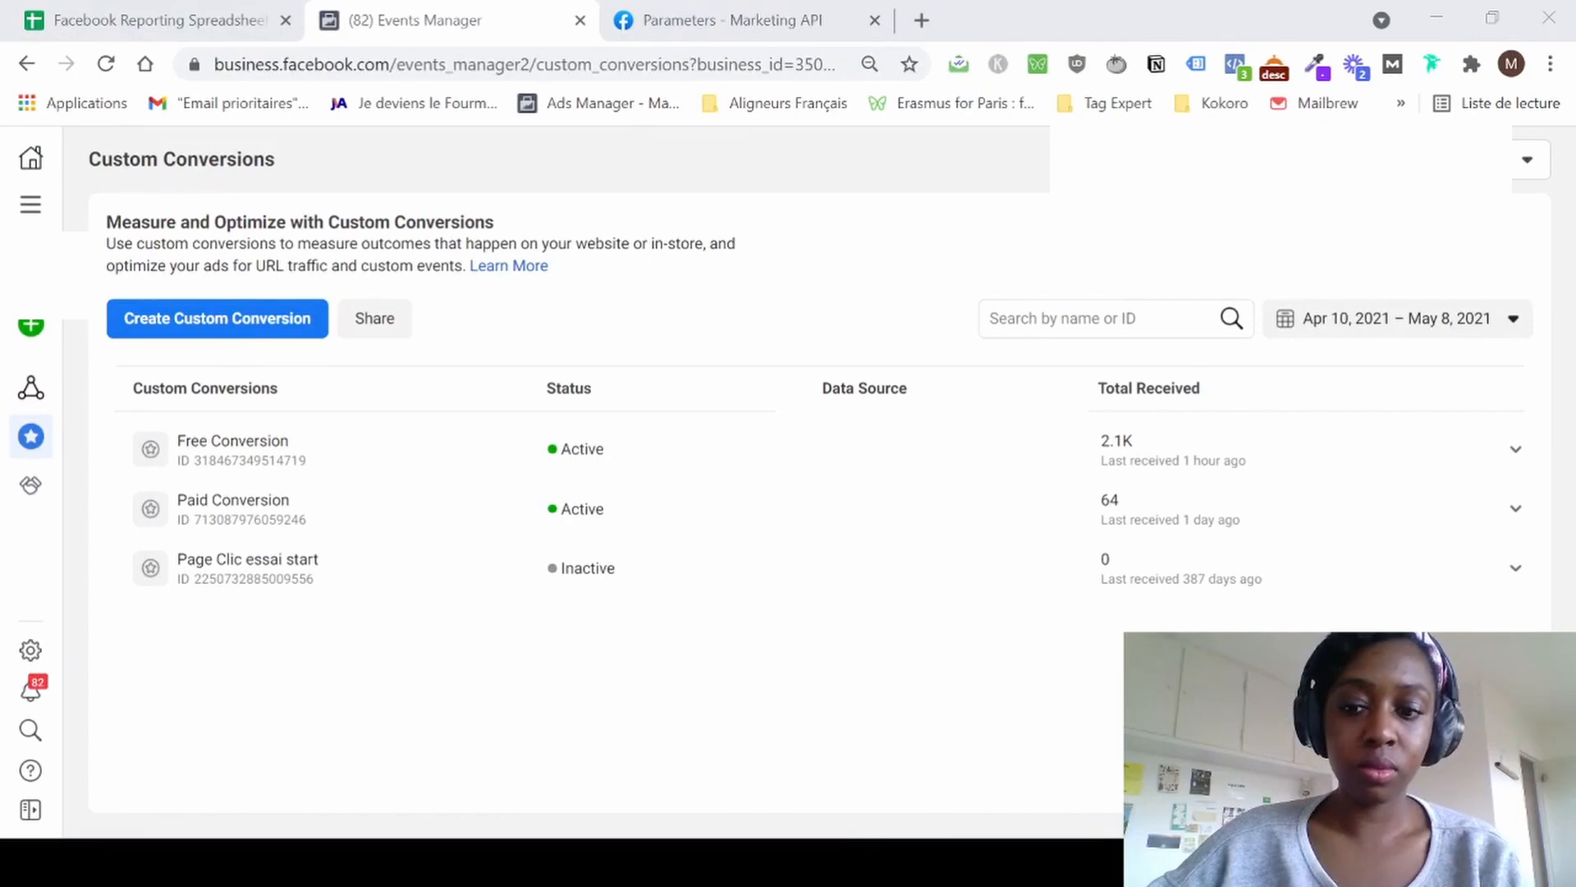
click(31, 205)
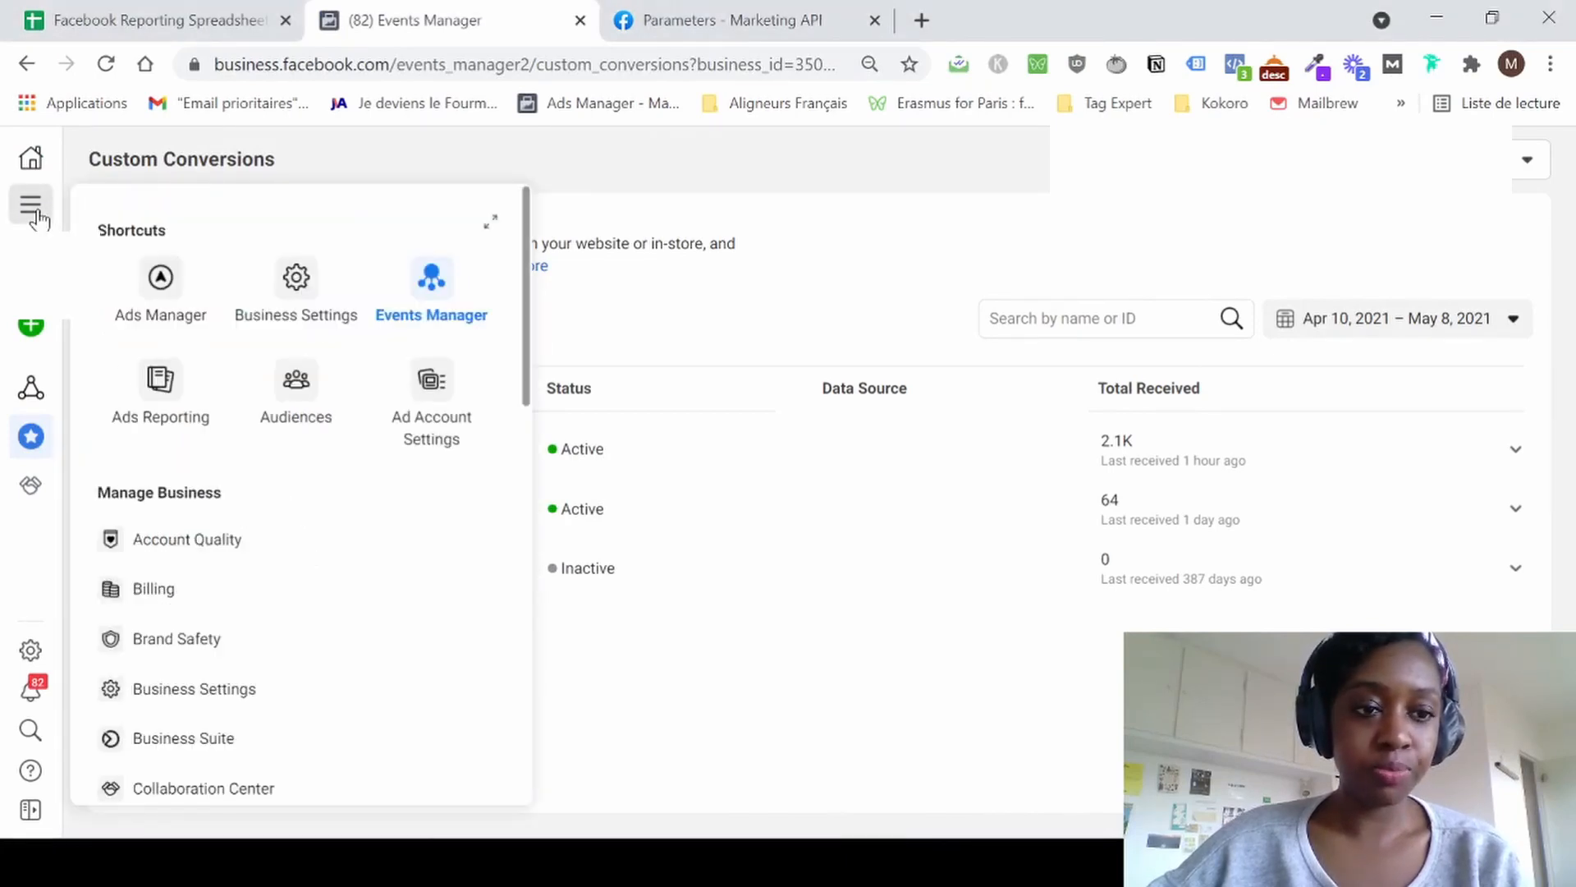
click(37, 216)
click(37, 216)
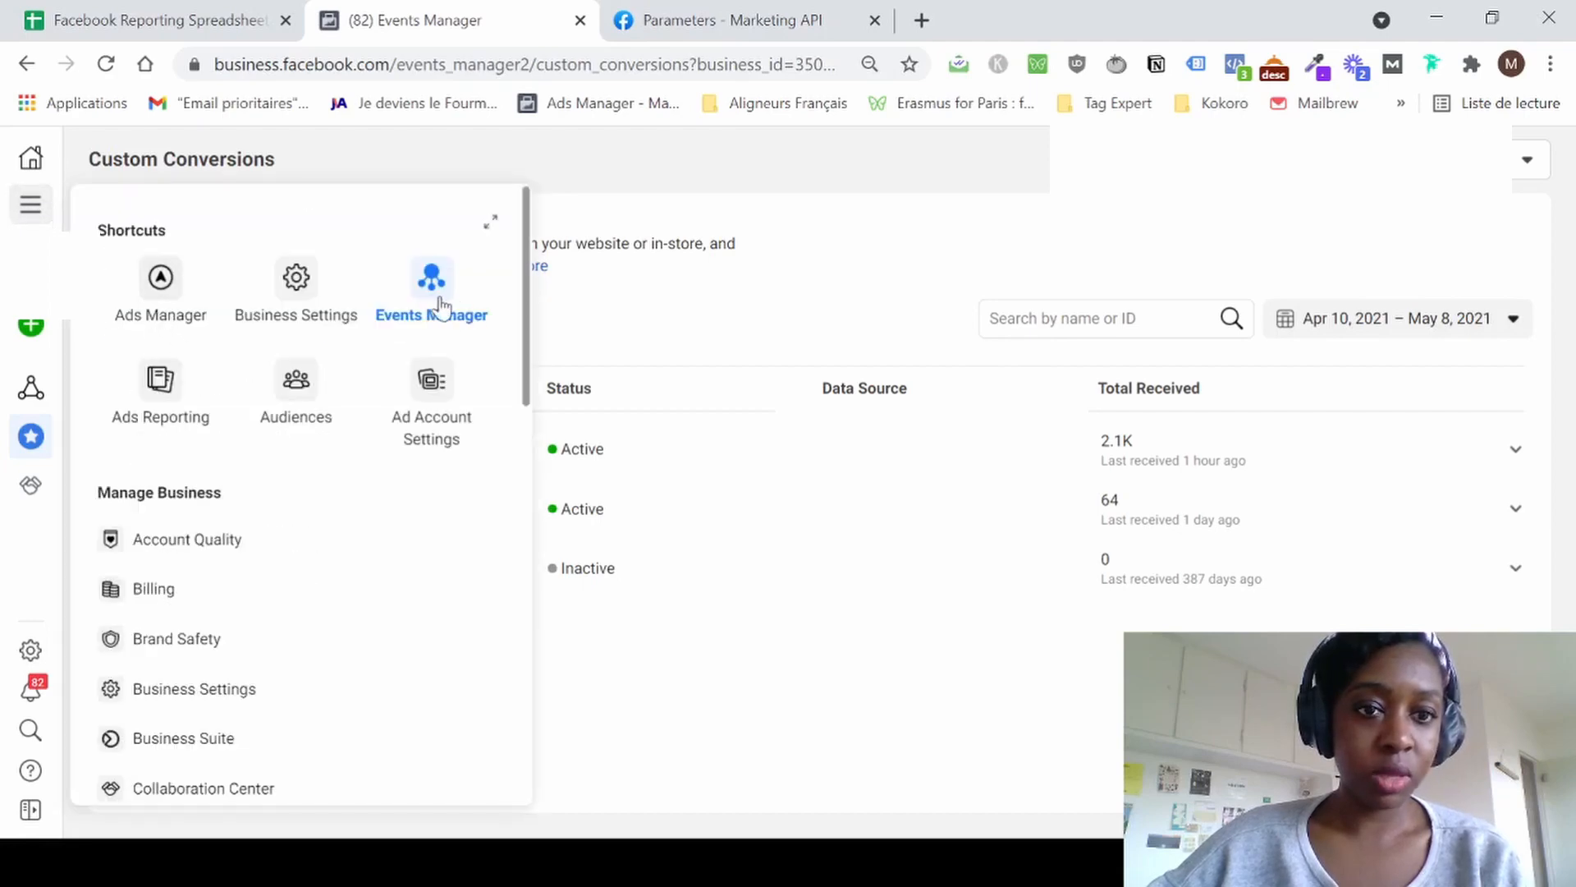
click(33, 437)
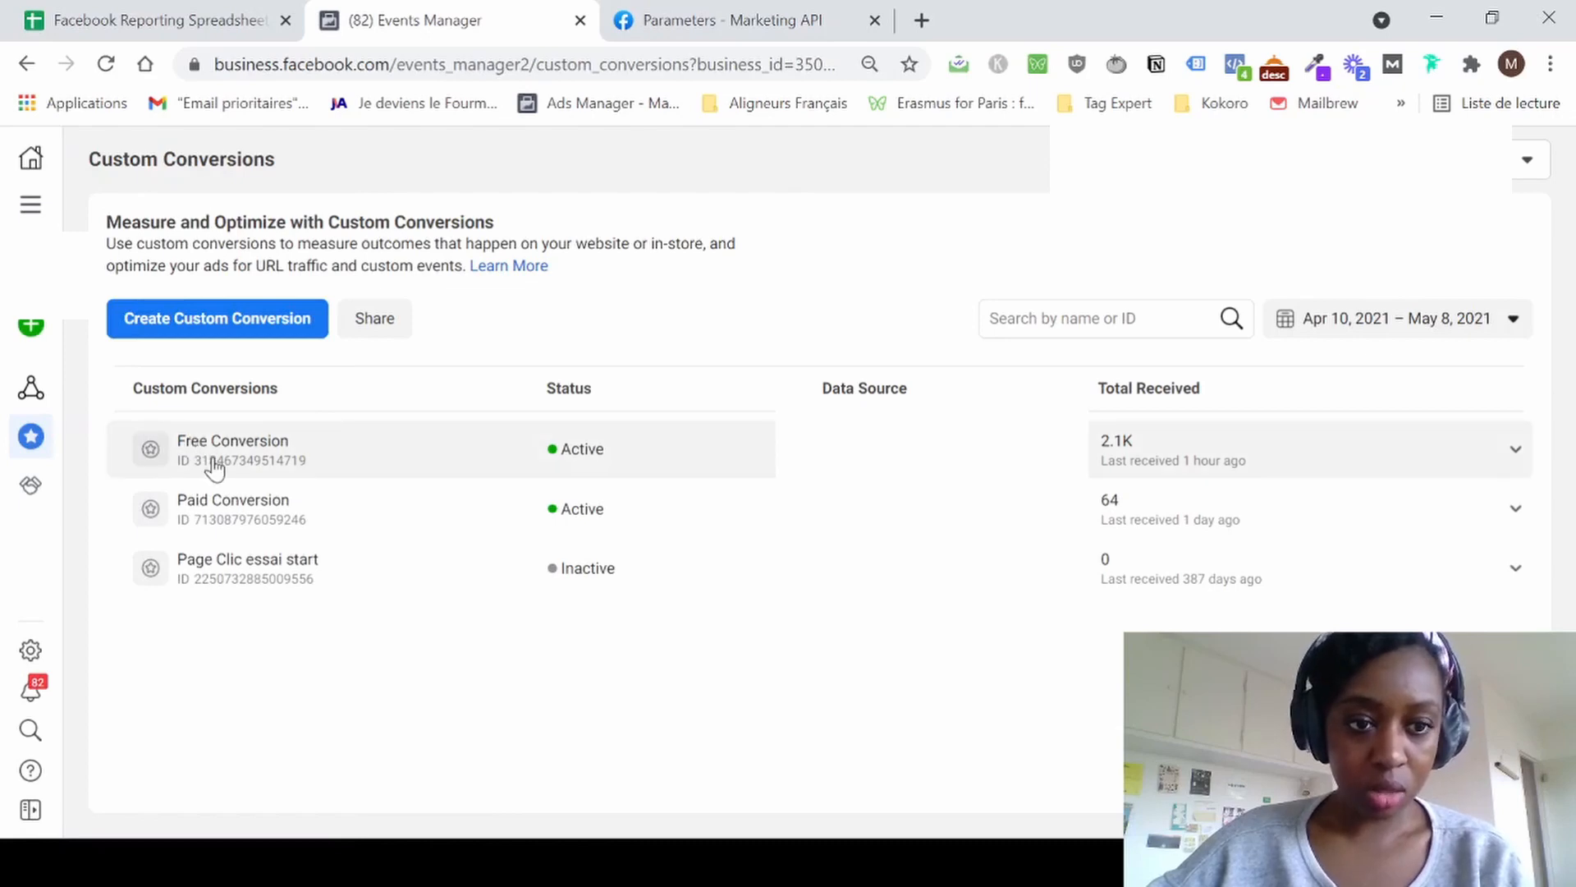
drag(194, 461, 315, 470)
key(ctrl+c)
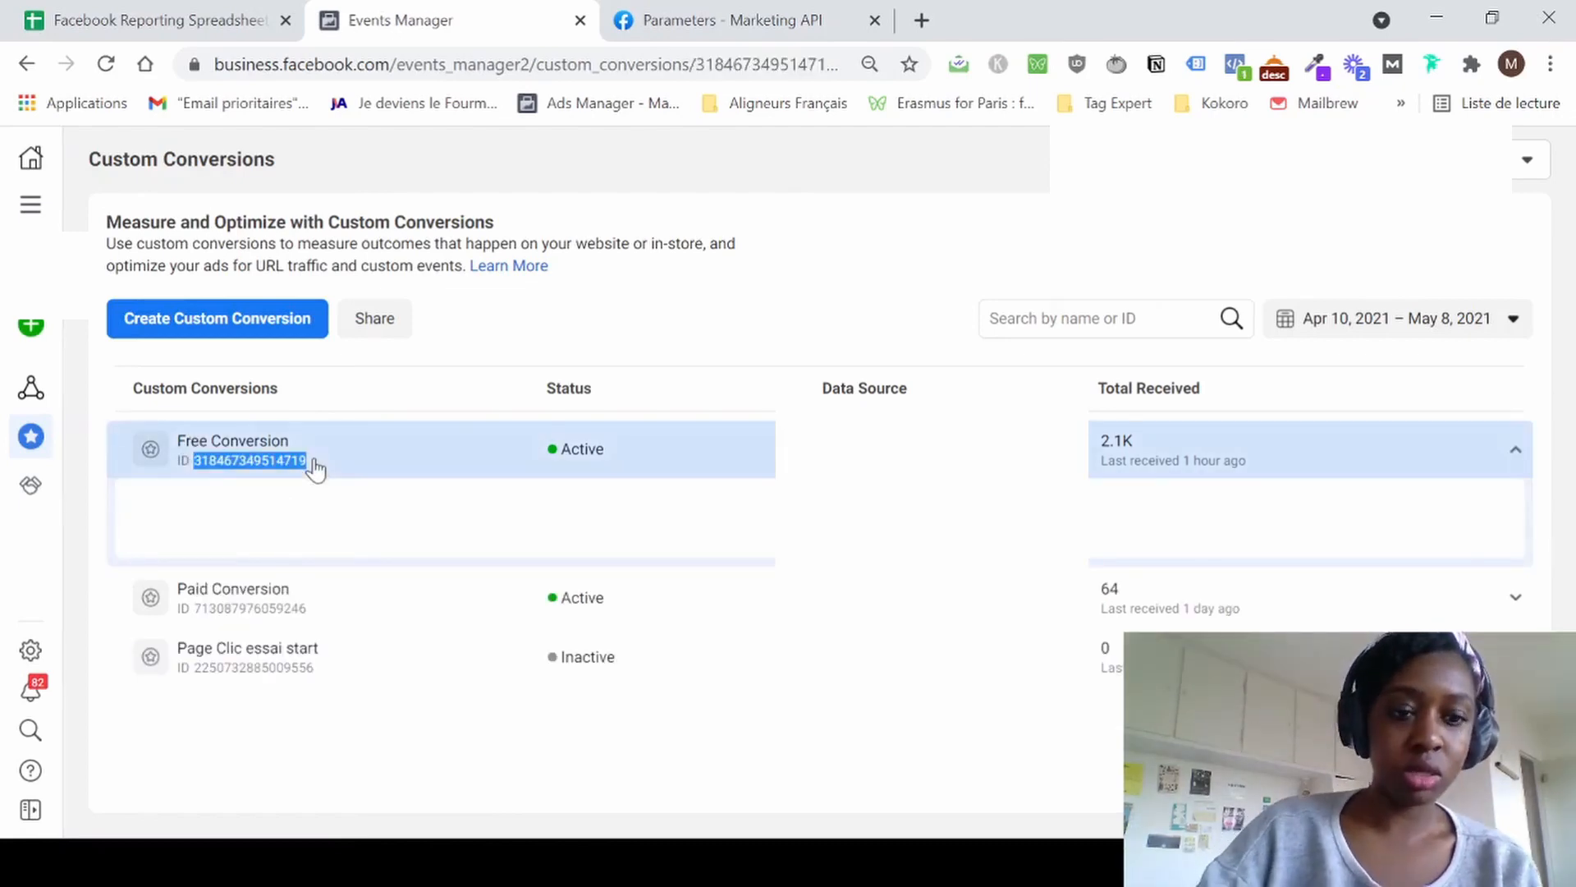
Search the Tutorial sheet for the copied conversion ID and make the matching action and value in L13:M13 bold.
click(202, 11)
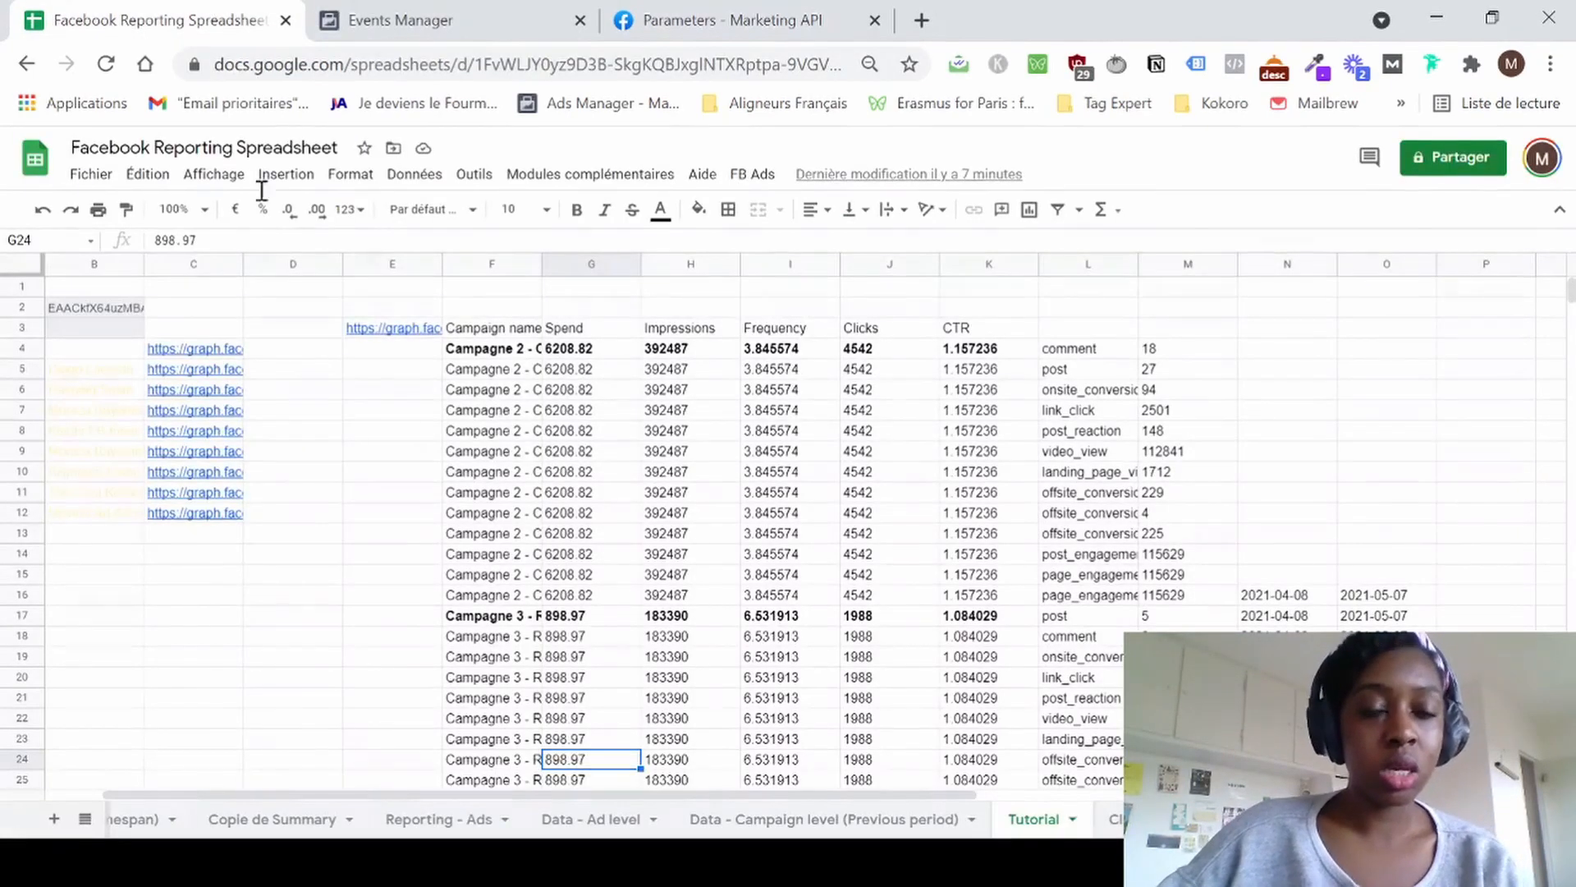
click(732, 541)
key(ctrl+f)
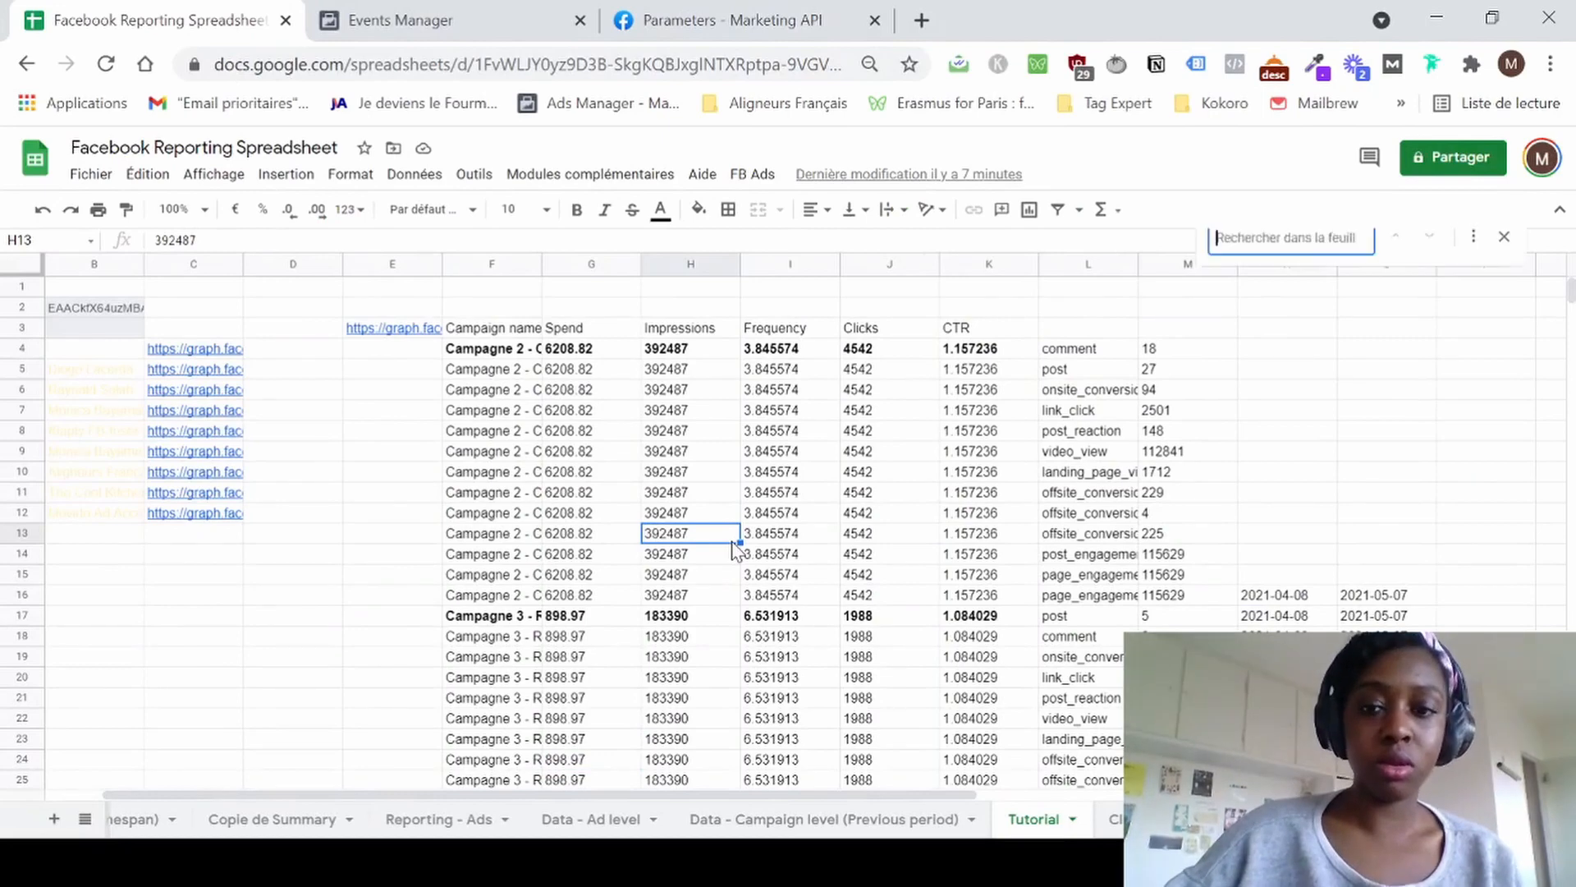
key(ctrl+v)
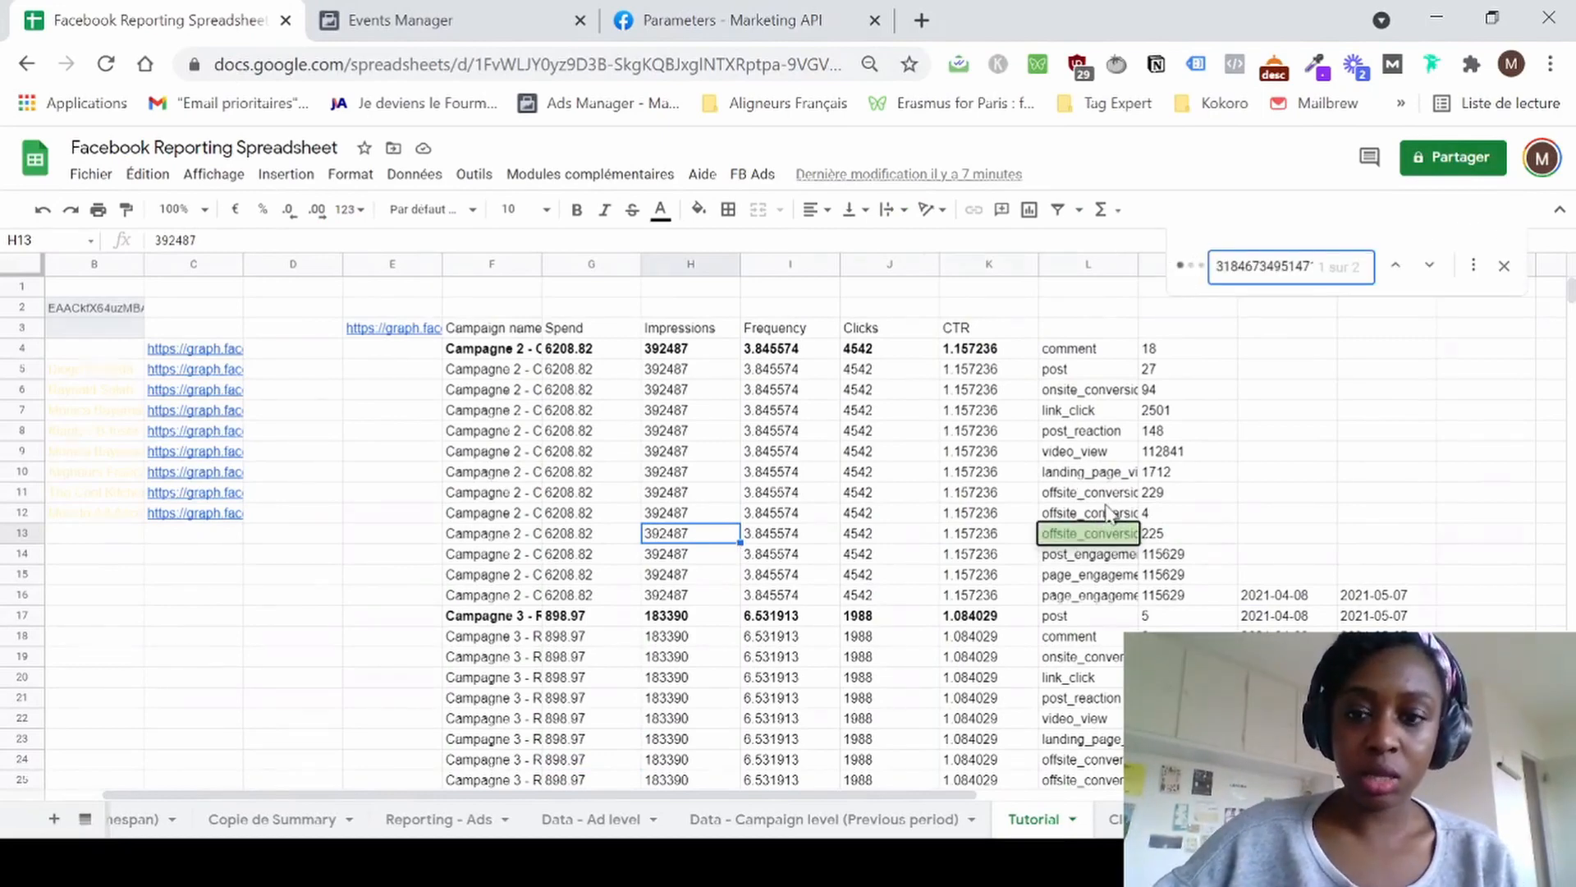
click(1102, 539)
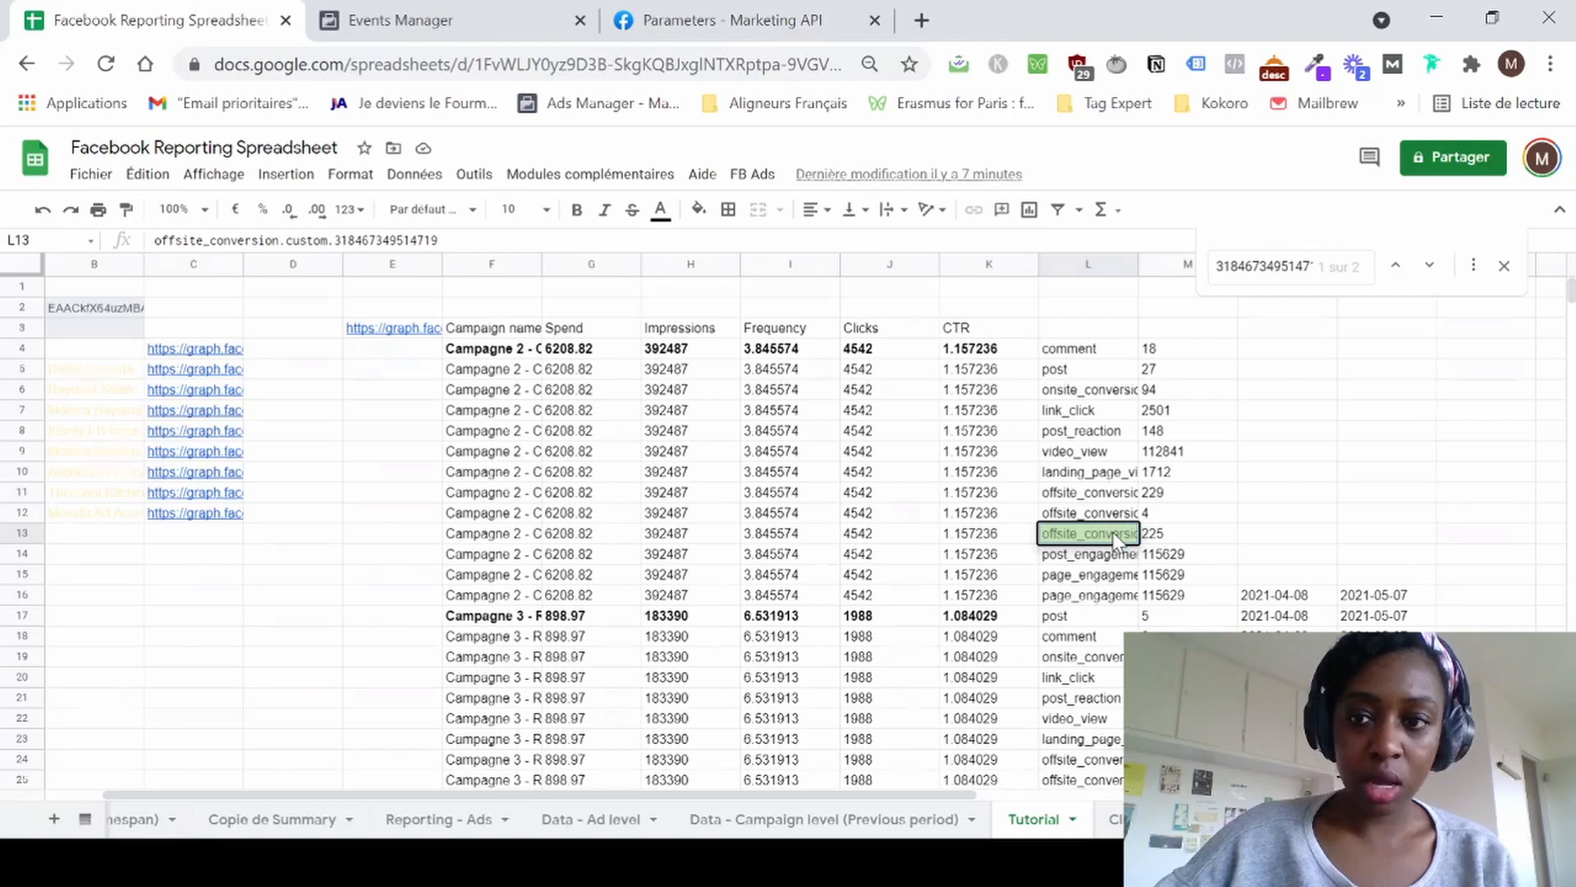
shift+click(1161, 542)
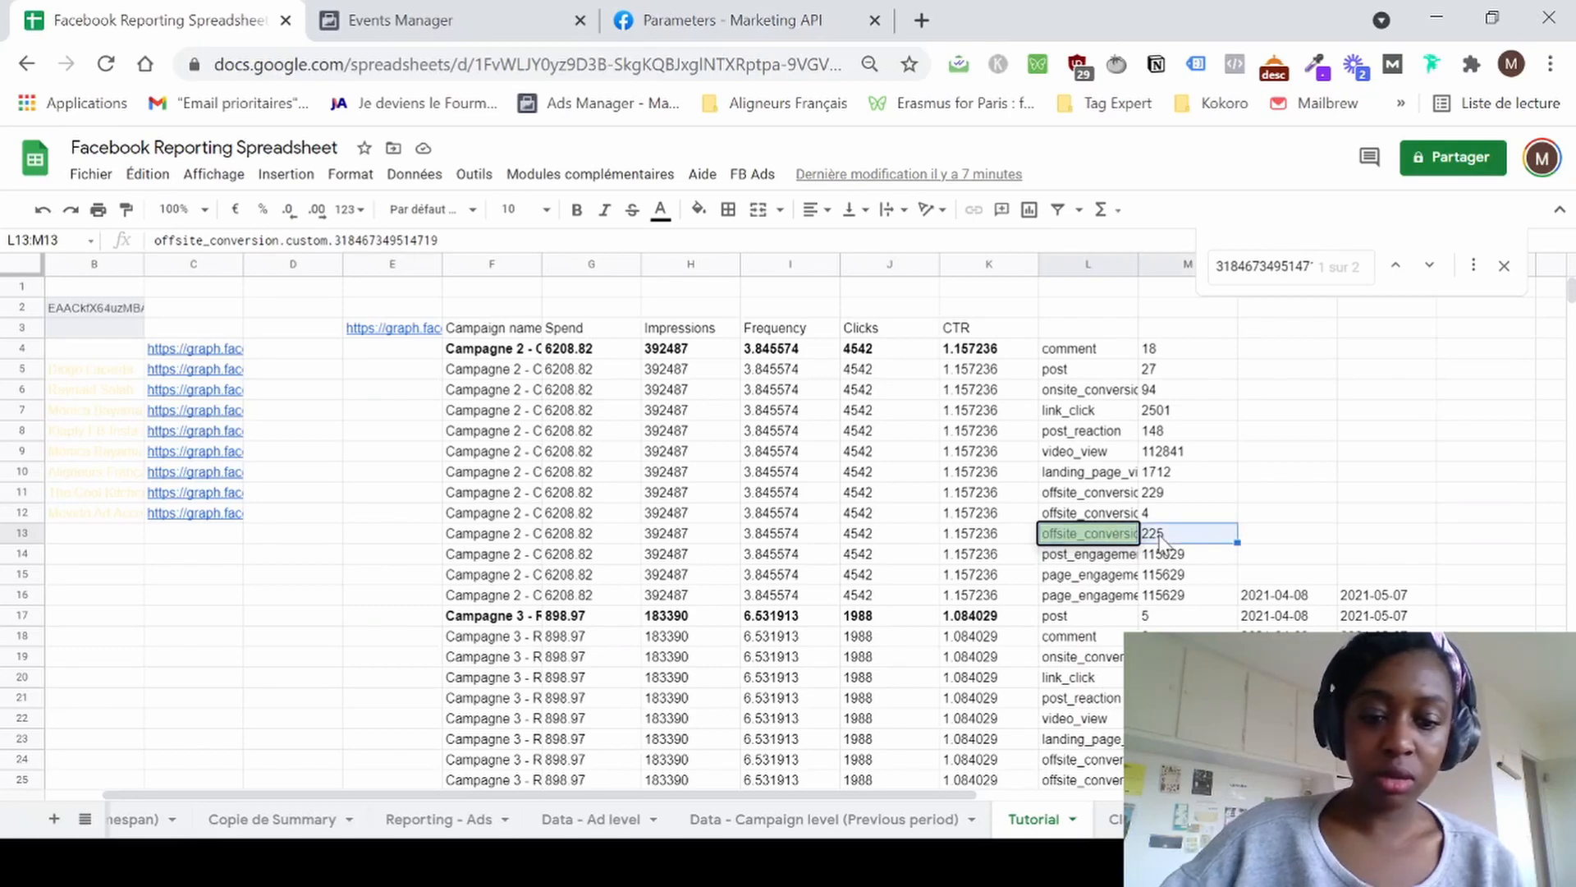
key(ctrl+b)
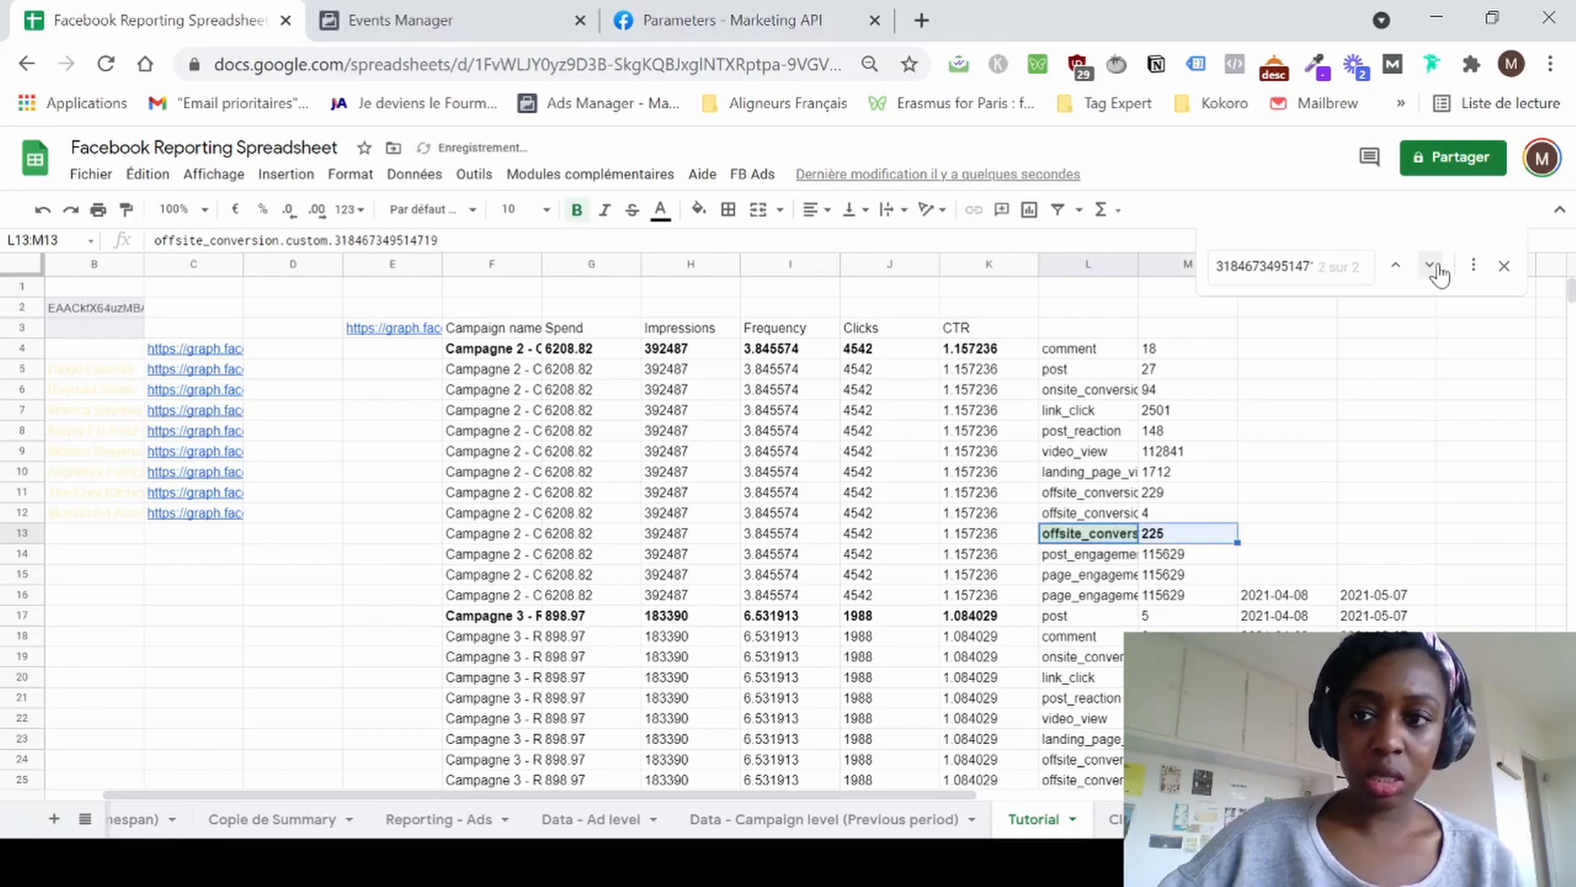
Go to the other match of the conversion ID, make L26:M26 bold, and close the search.
click(1431, 268)
click(1433, 269)
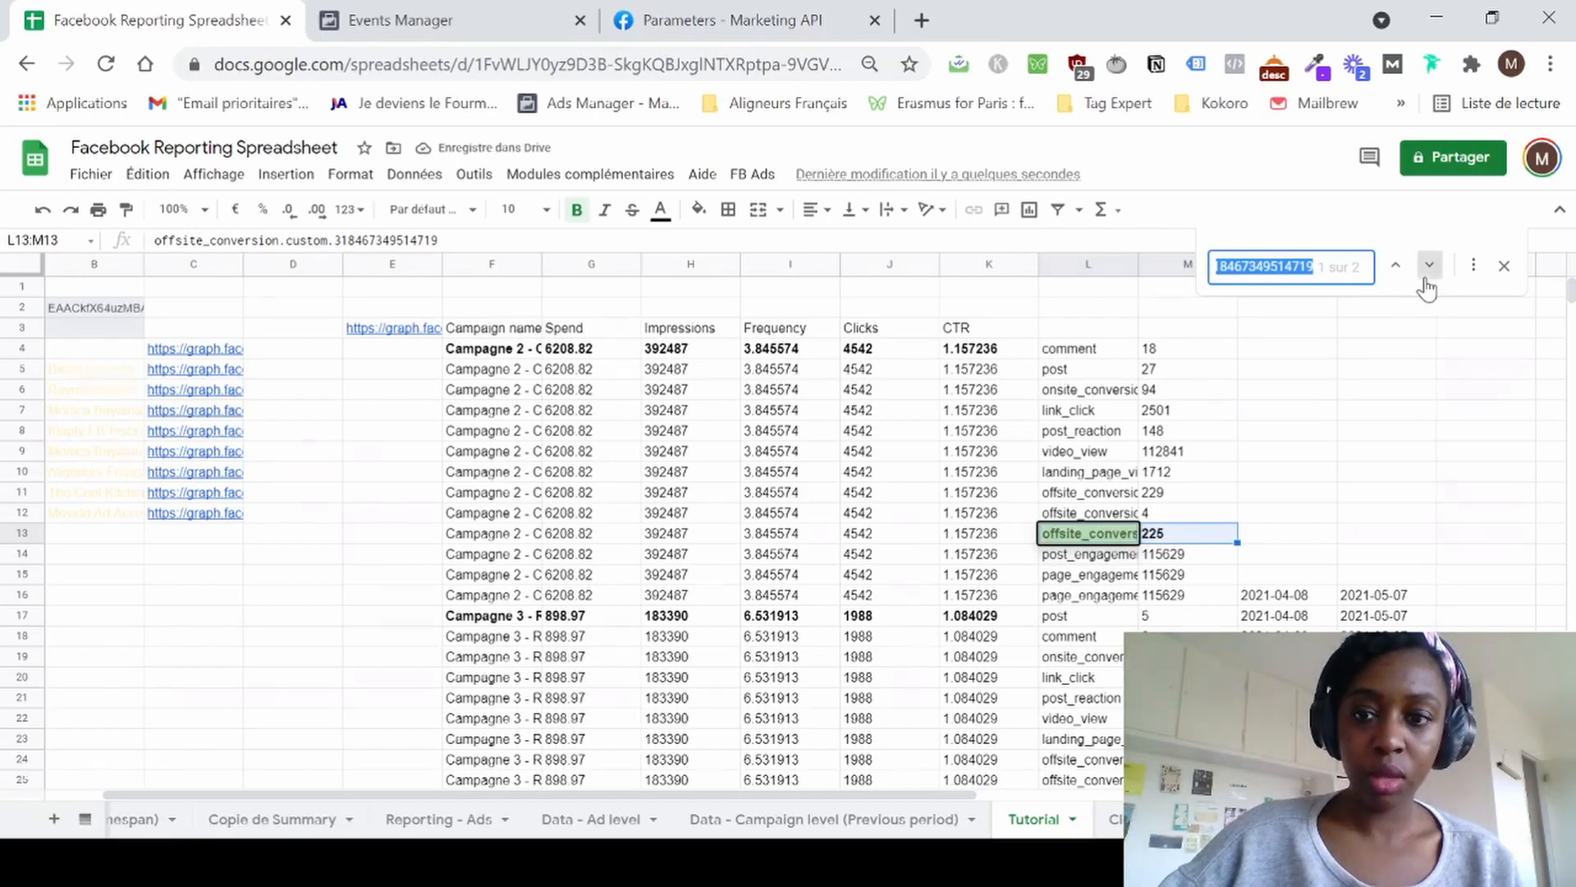
click(1112, 762)
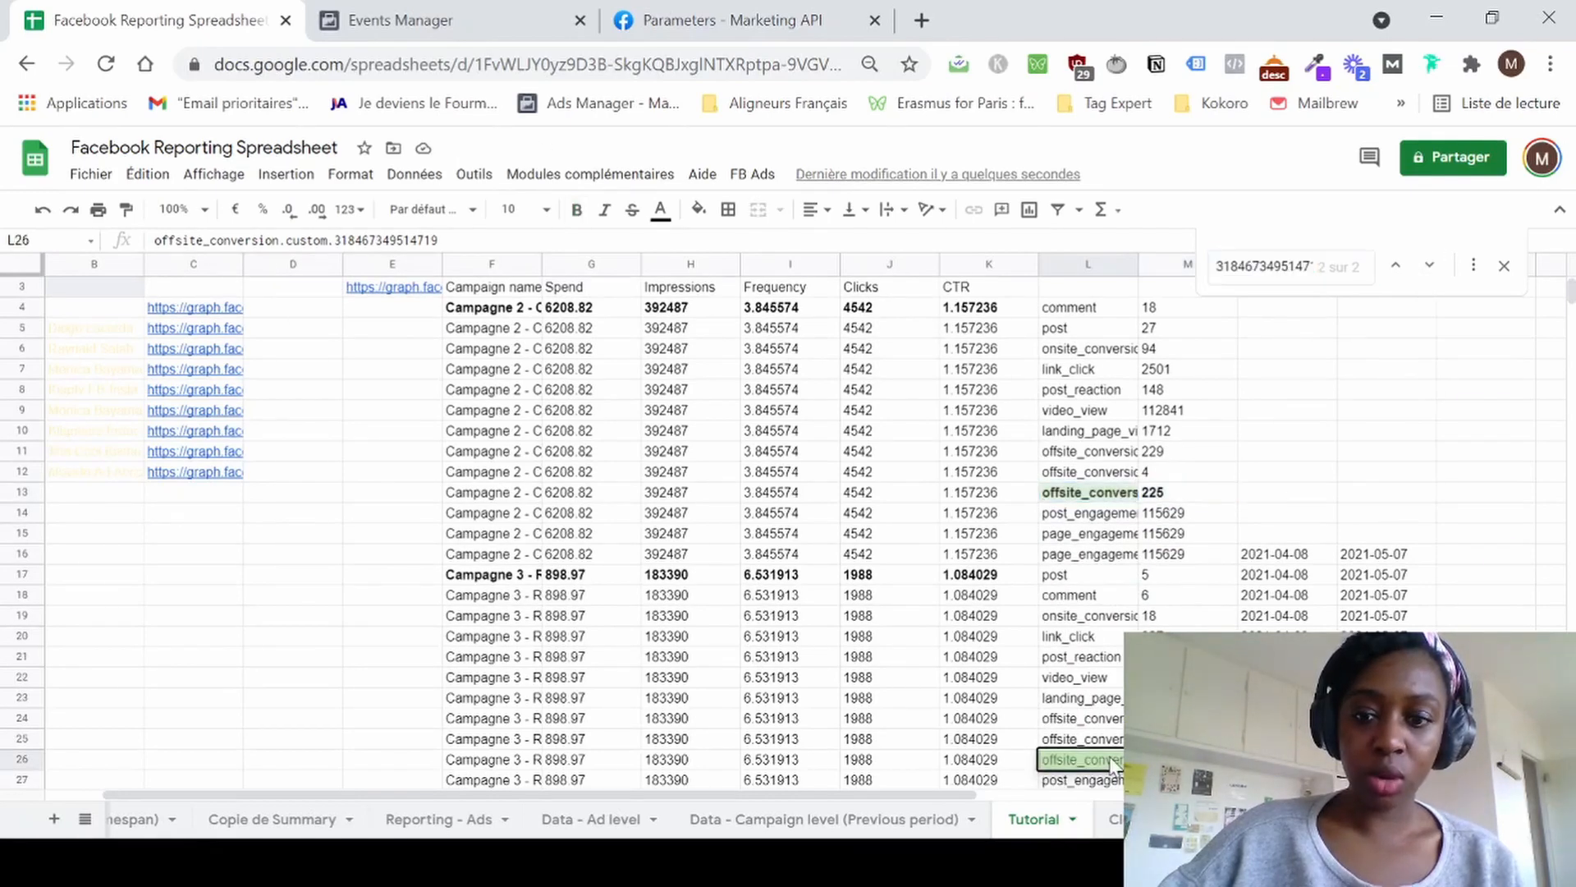
key(shift+Right)
key(ctrl+b)
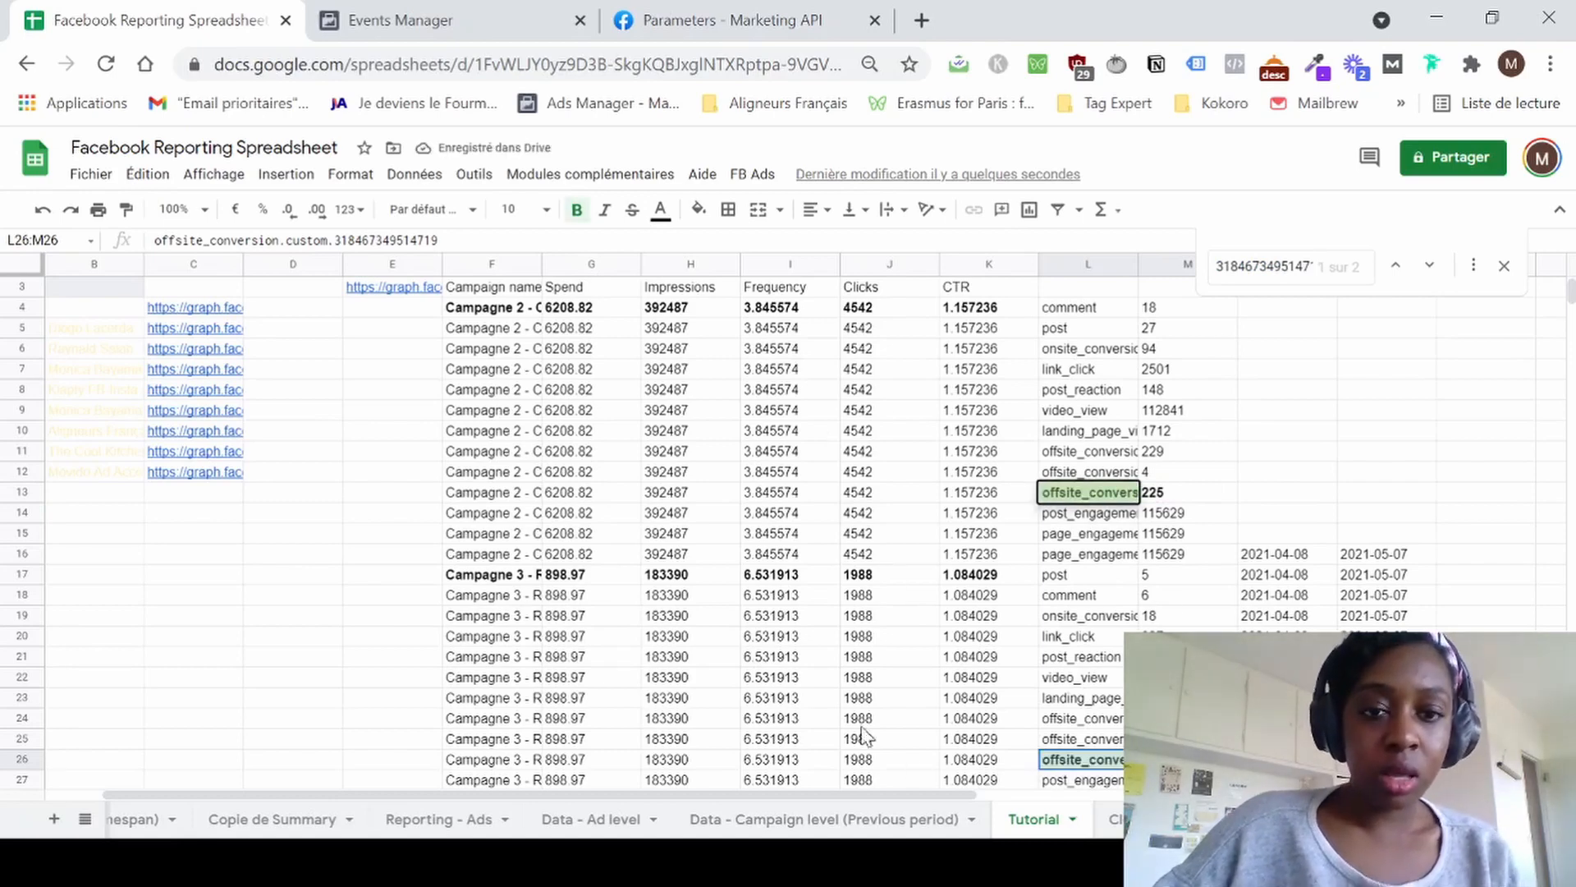
click(789, 645)
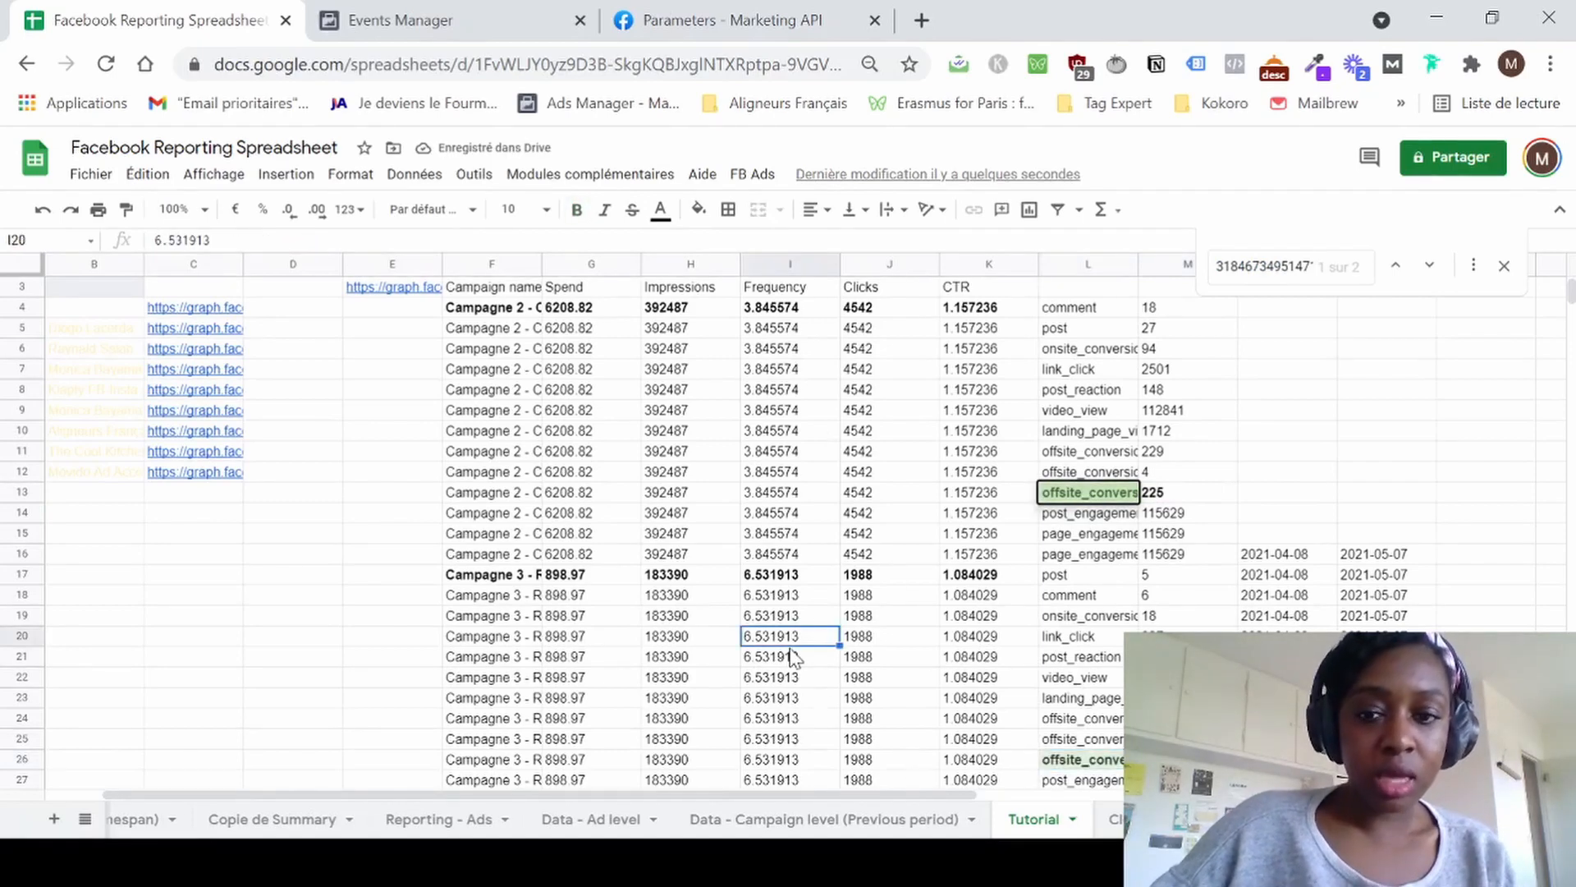
click(1505, 267)
scroll(922, 460, up, 1)
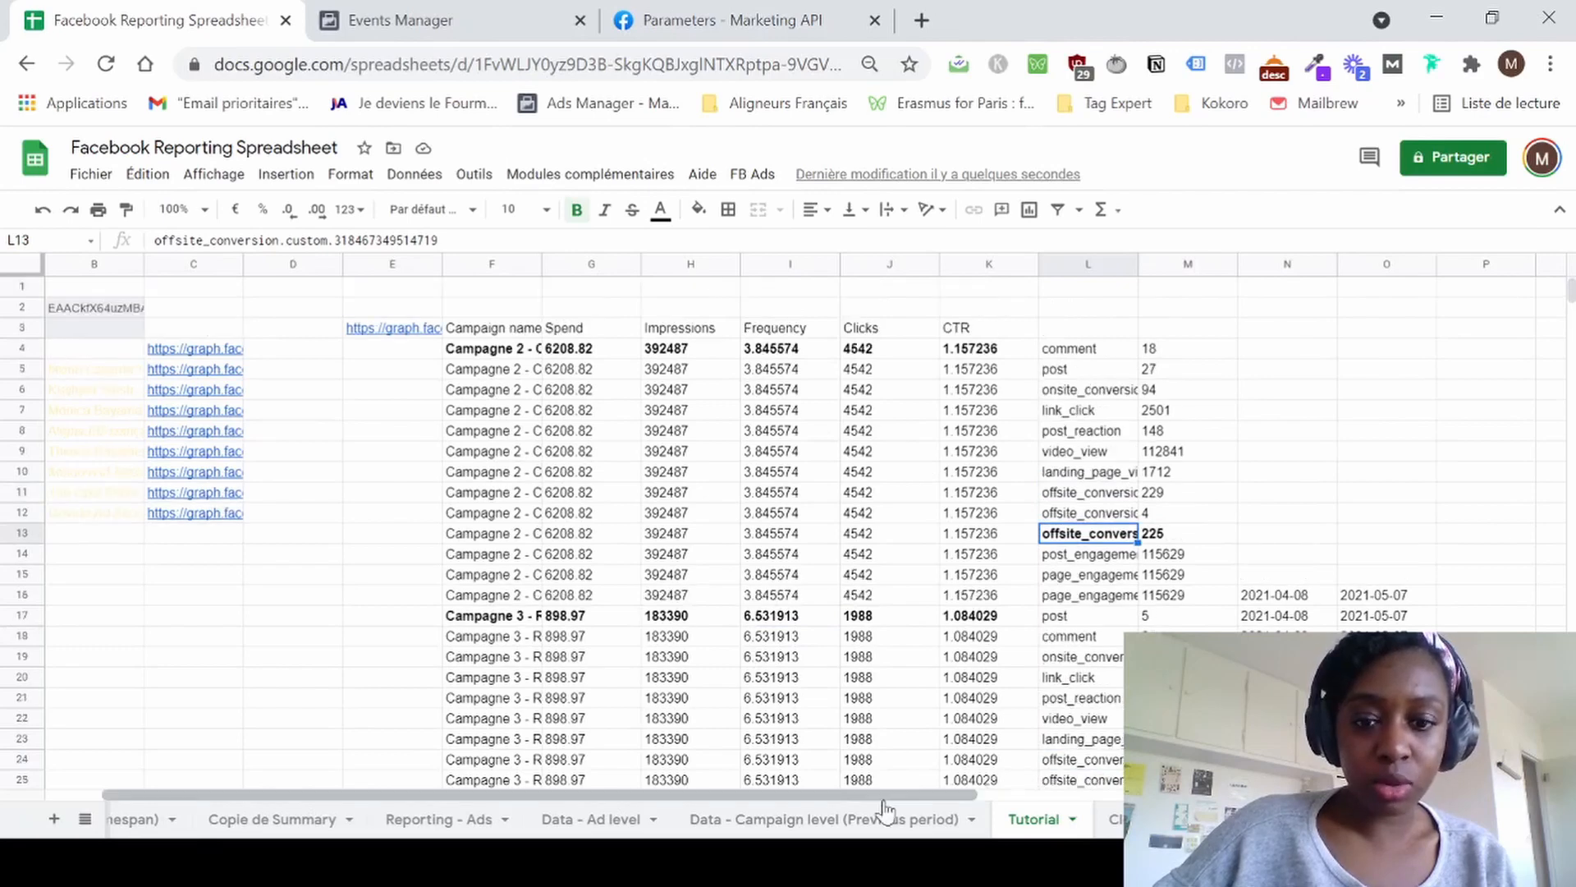
Copy the headers Campaign name to CTR from F3:K3 into row 1 of the empty sheet after Tutorial and widen column A.
click(1145, 821)
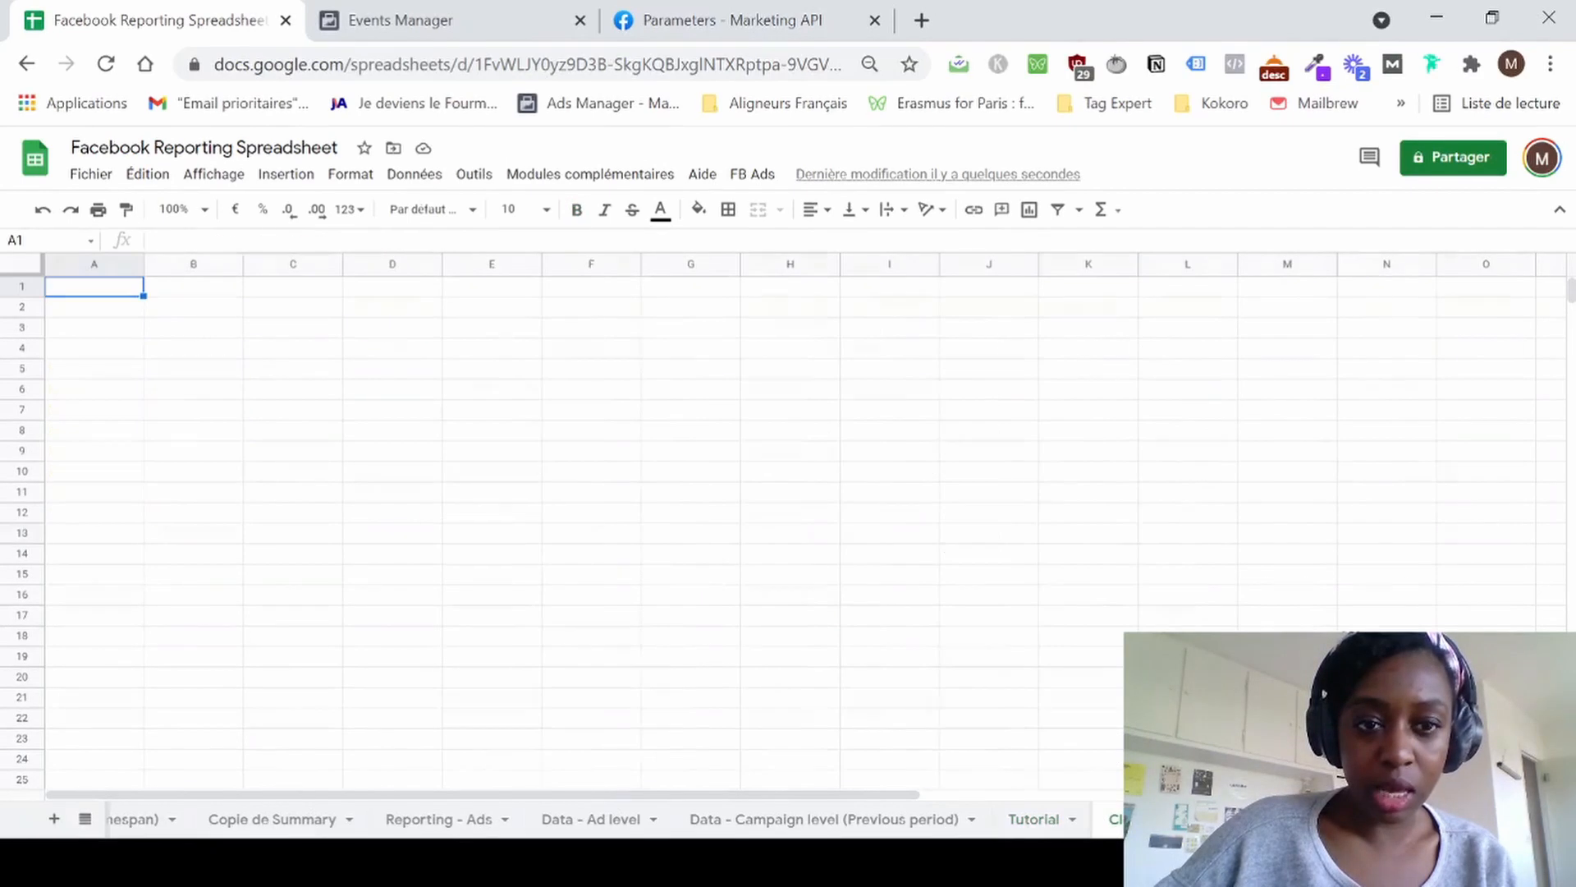
click(1034, 819)
drag(484, 330, 957, 337)
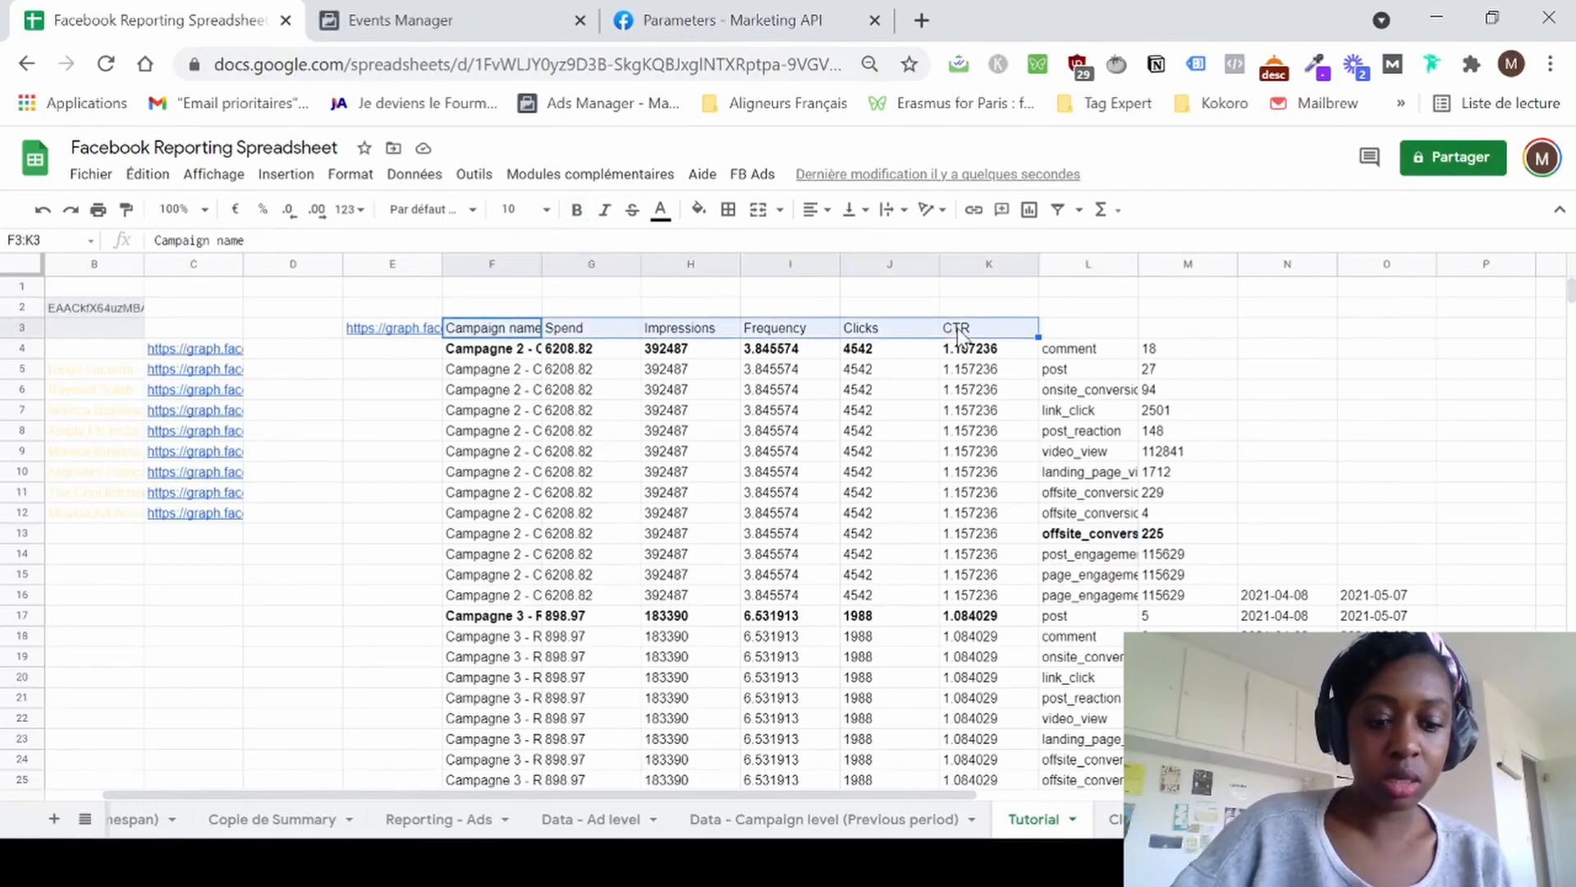
key(ctrl+c)
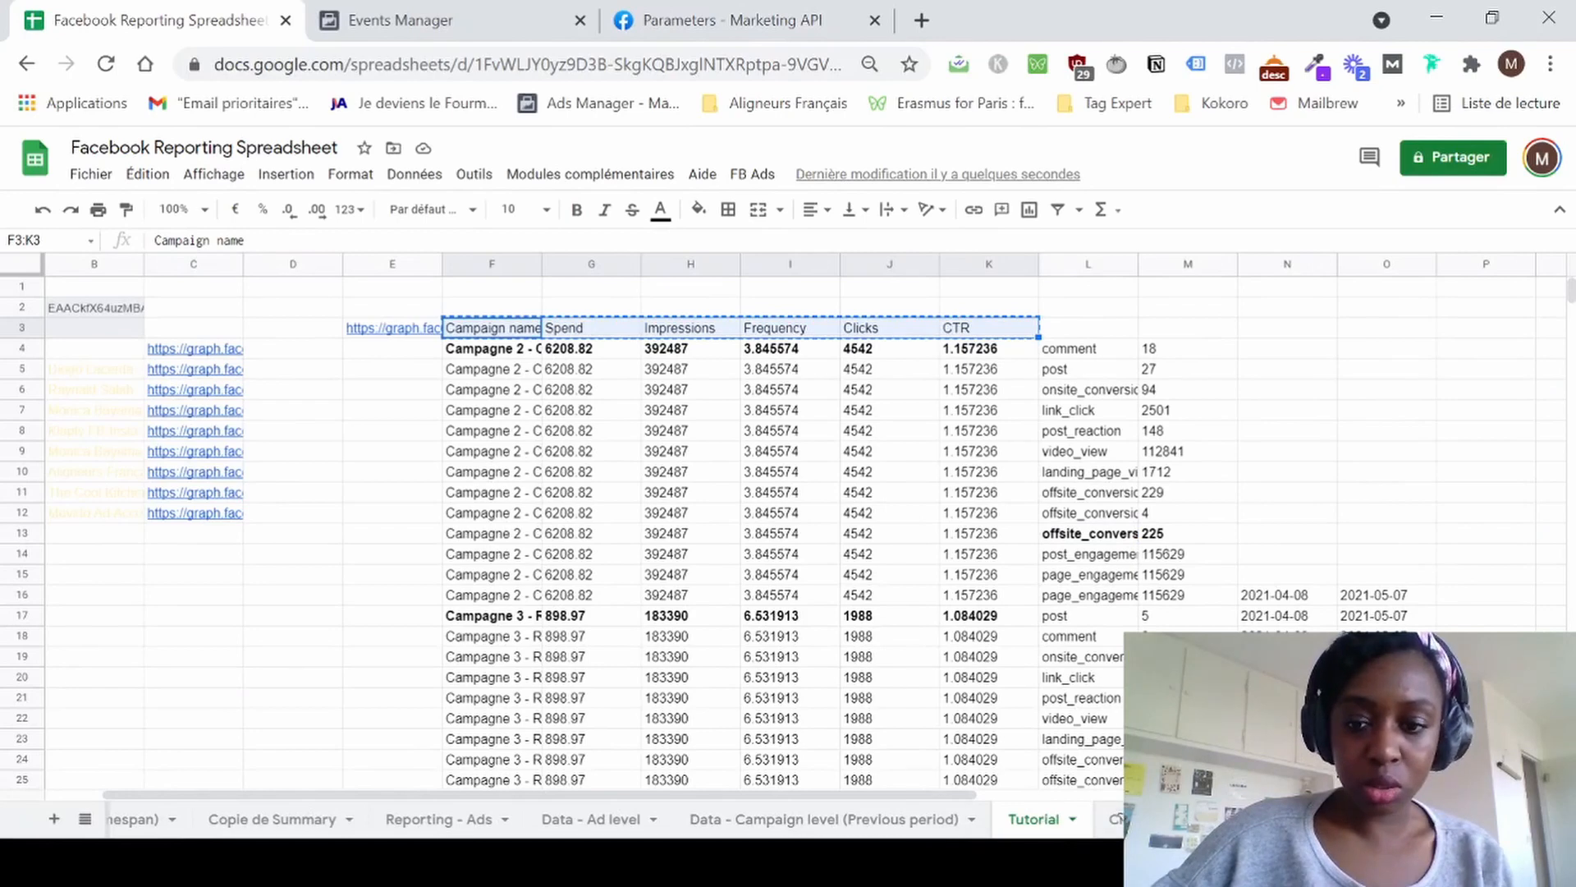
click(1116, 819)
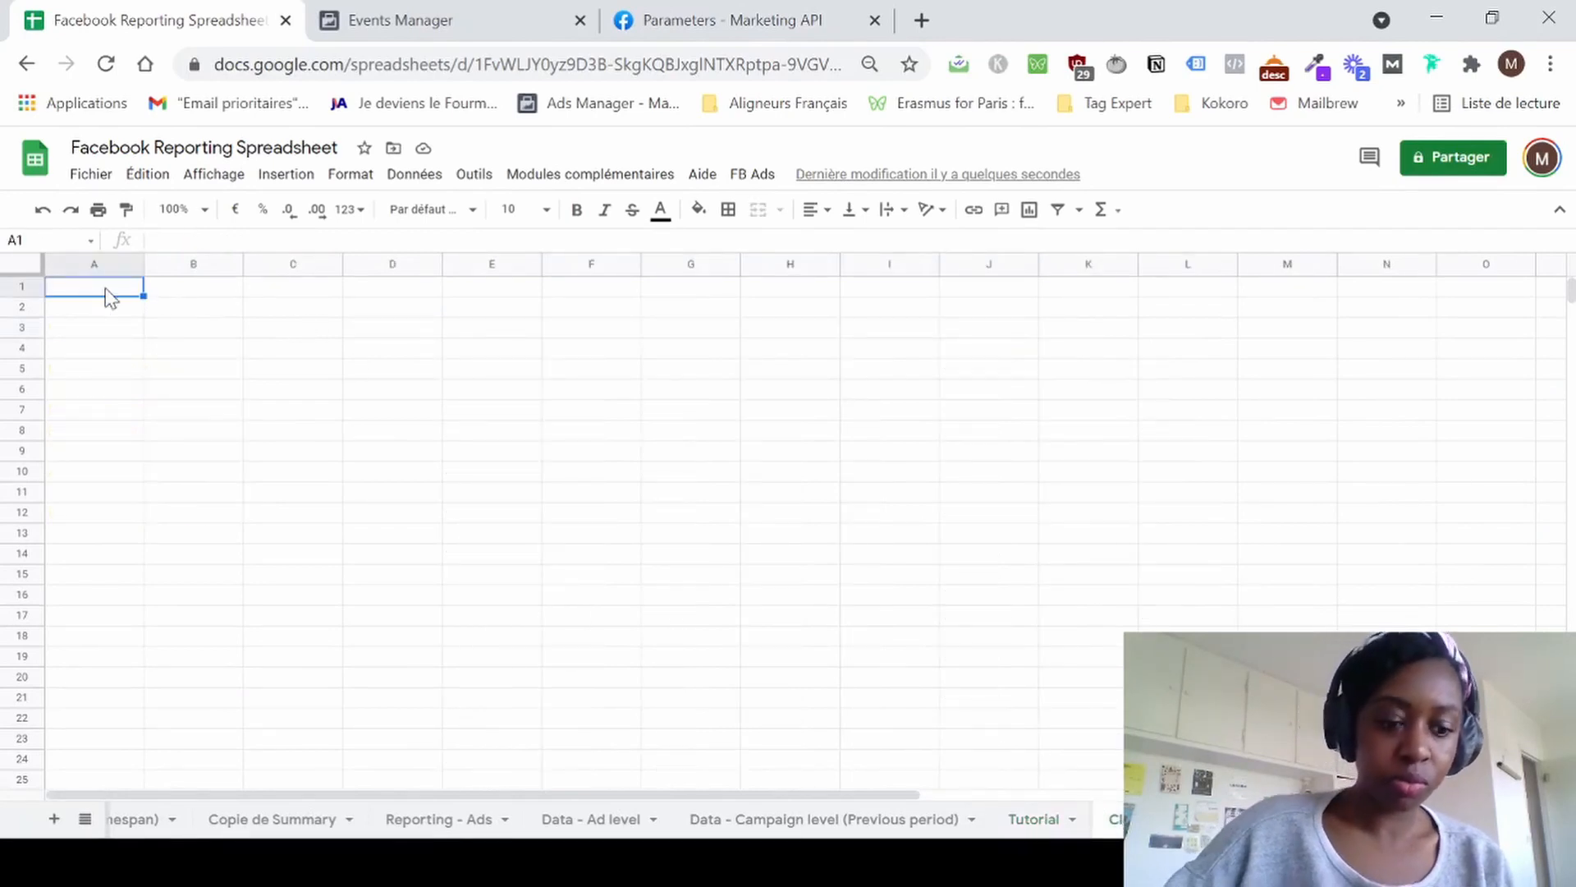
key(ctrl+v)
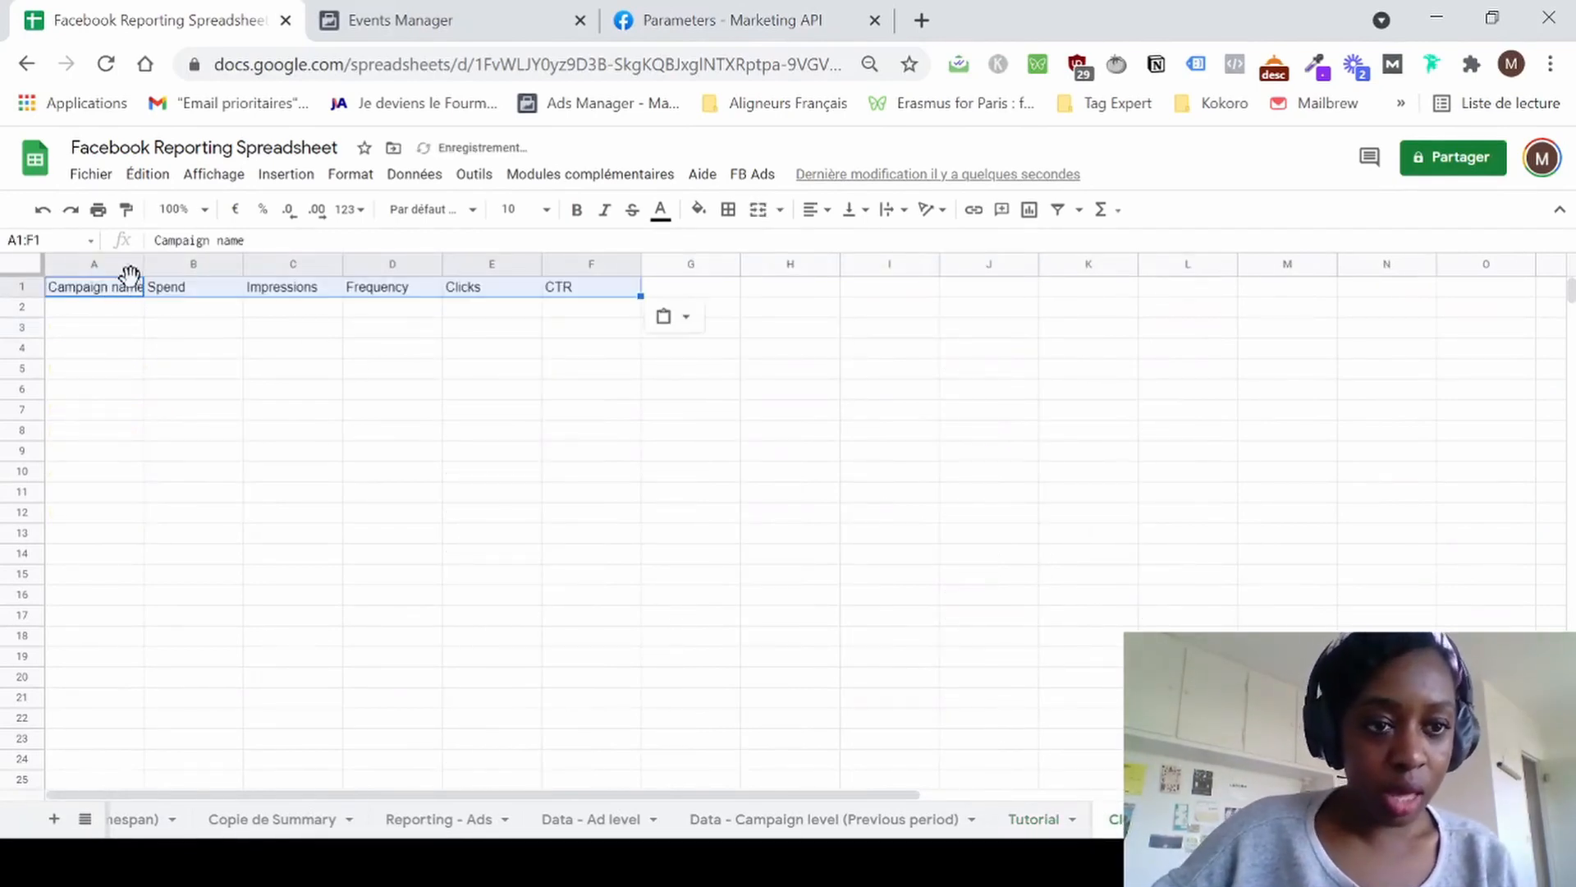
drag(141, 255, 172, 257)
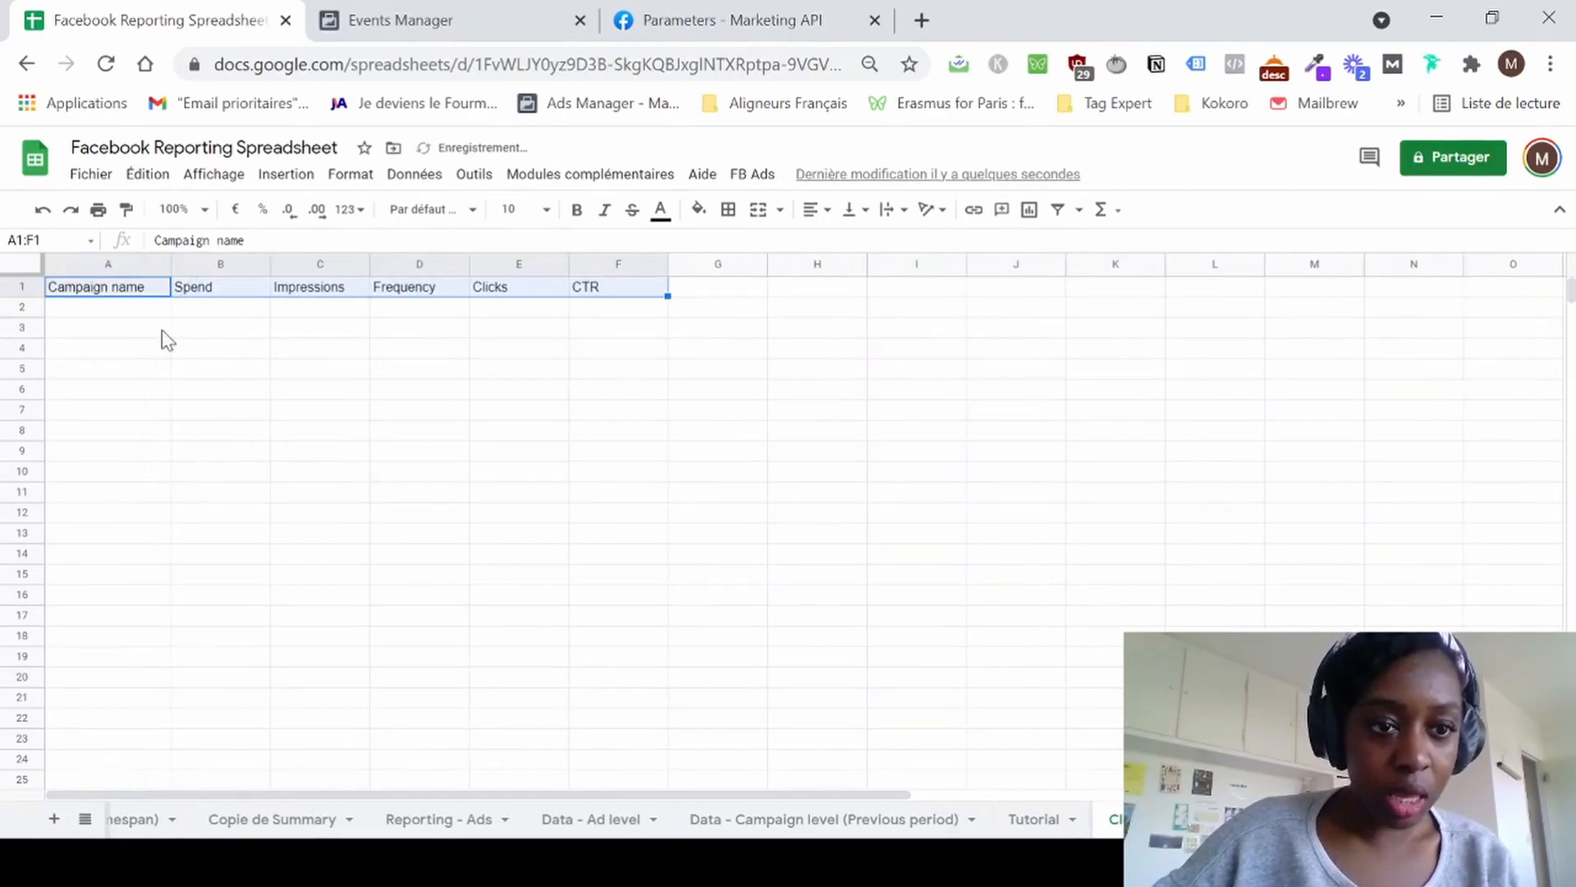
click(151, 325)
click(150, 312)
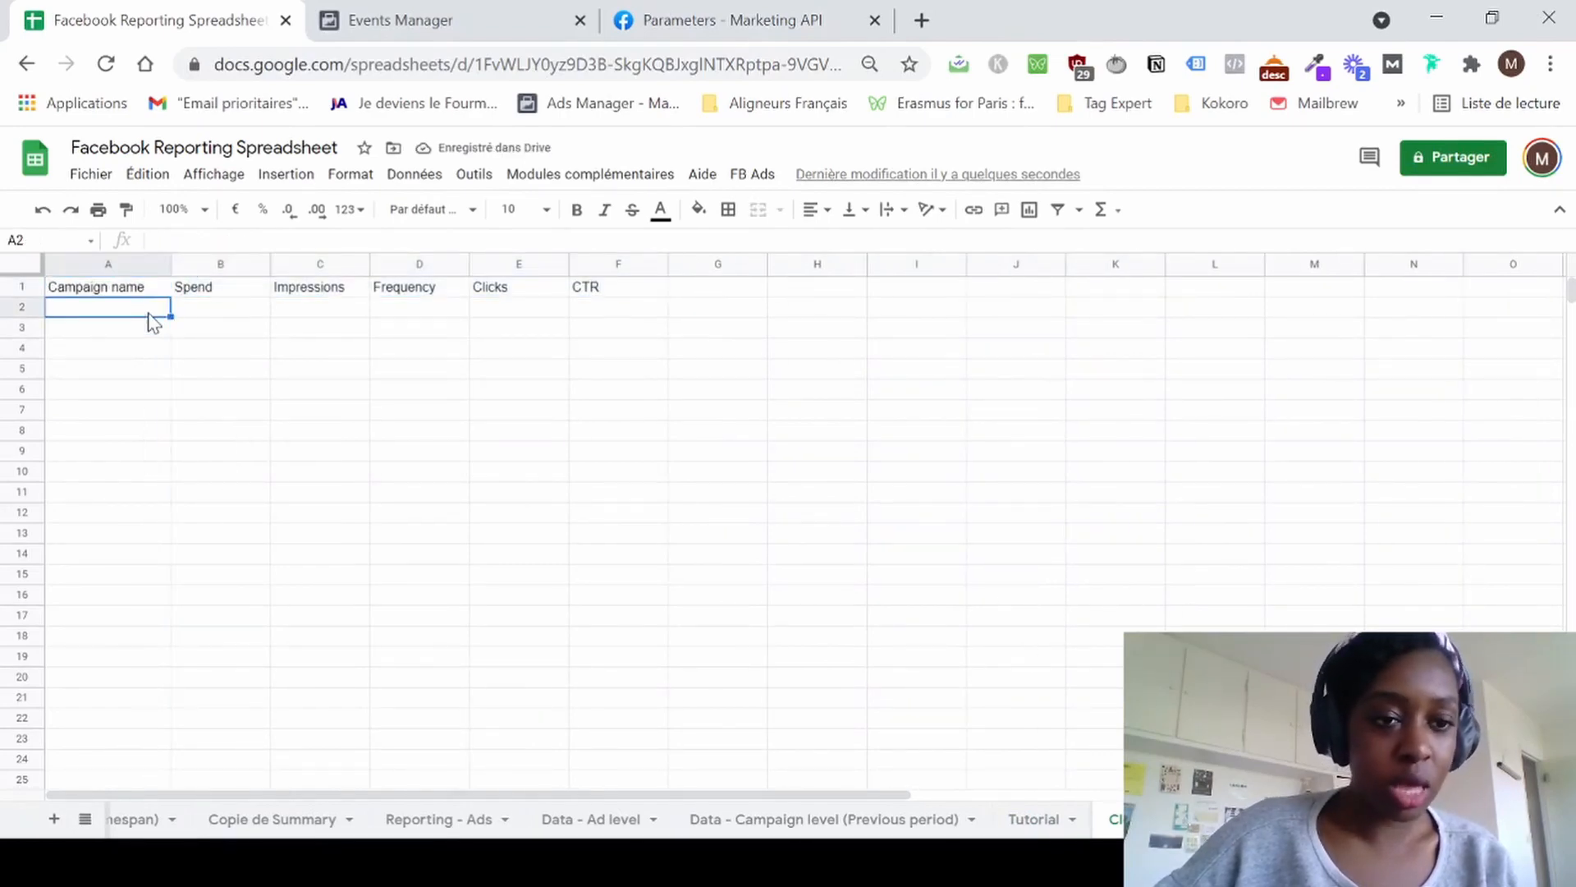
Clear the pasted headers from A1:F2 and return to the Tutorial sheet.
click(945, 862)
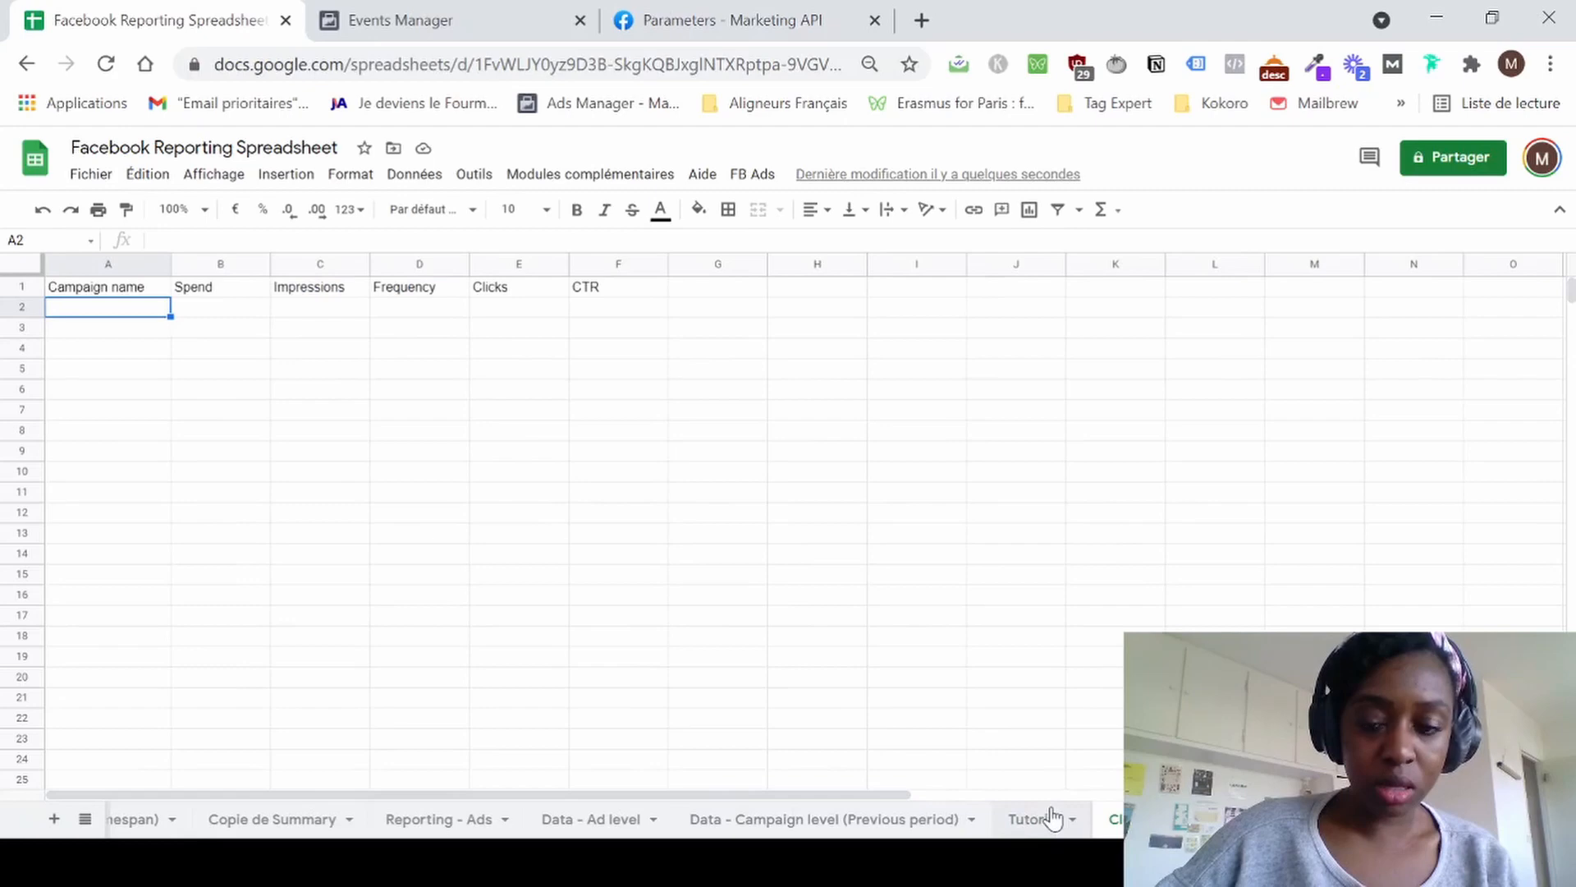
drag(126, 294, 607, 311)
key(Delete)
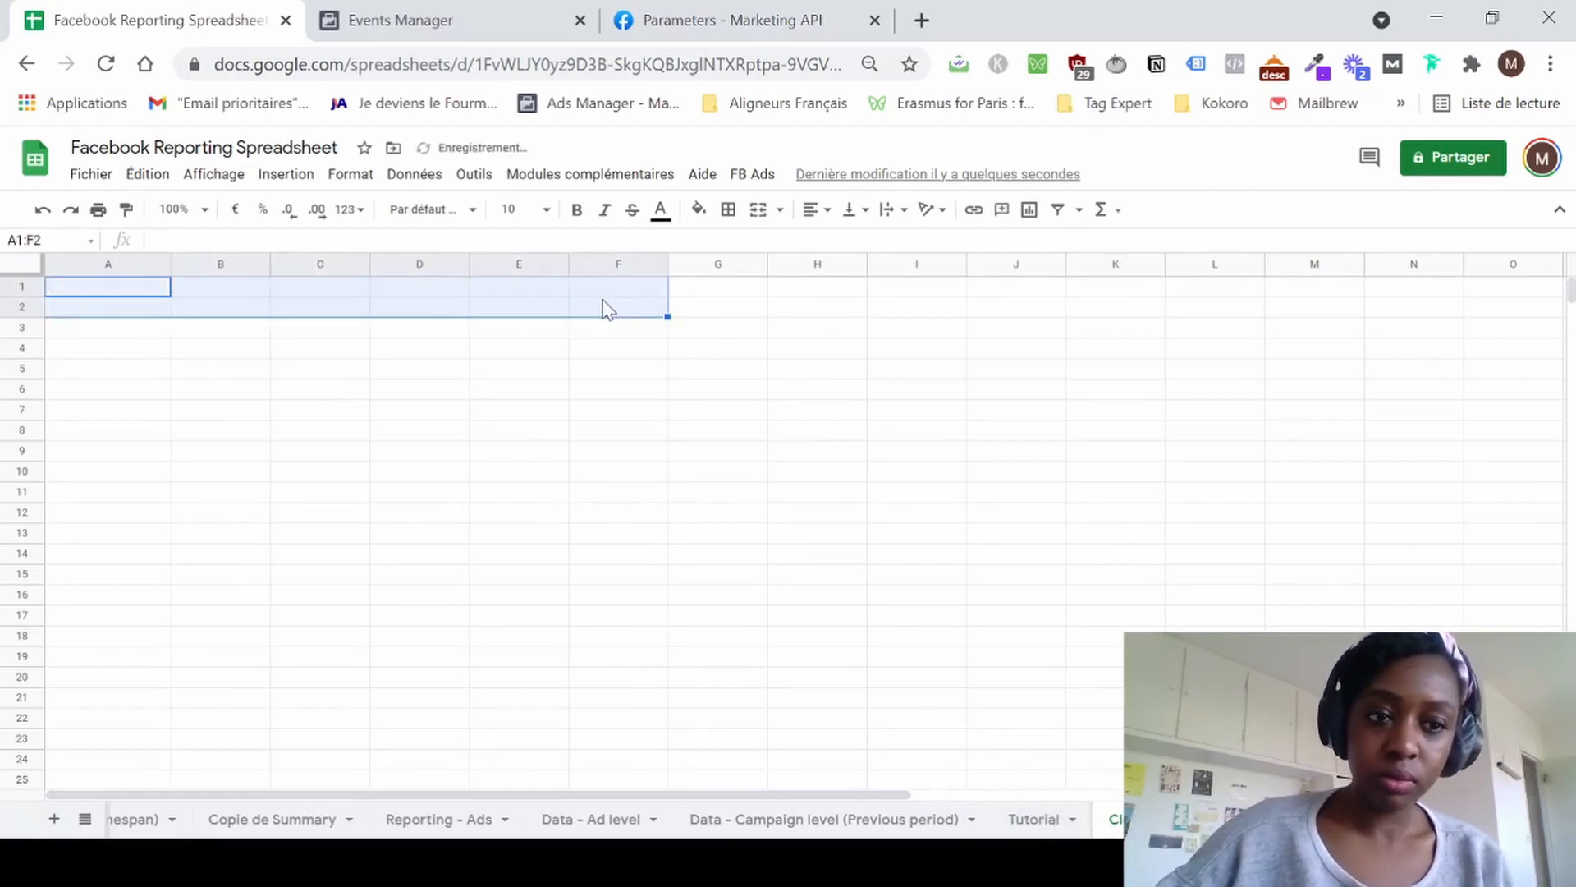
click(1023, 827)
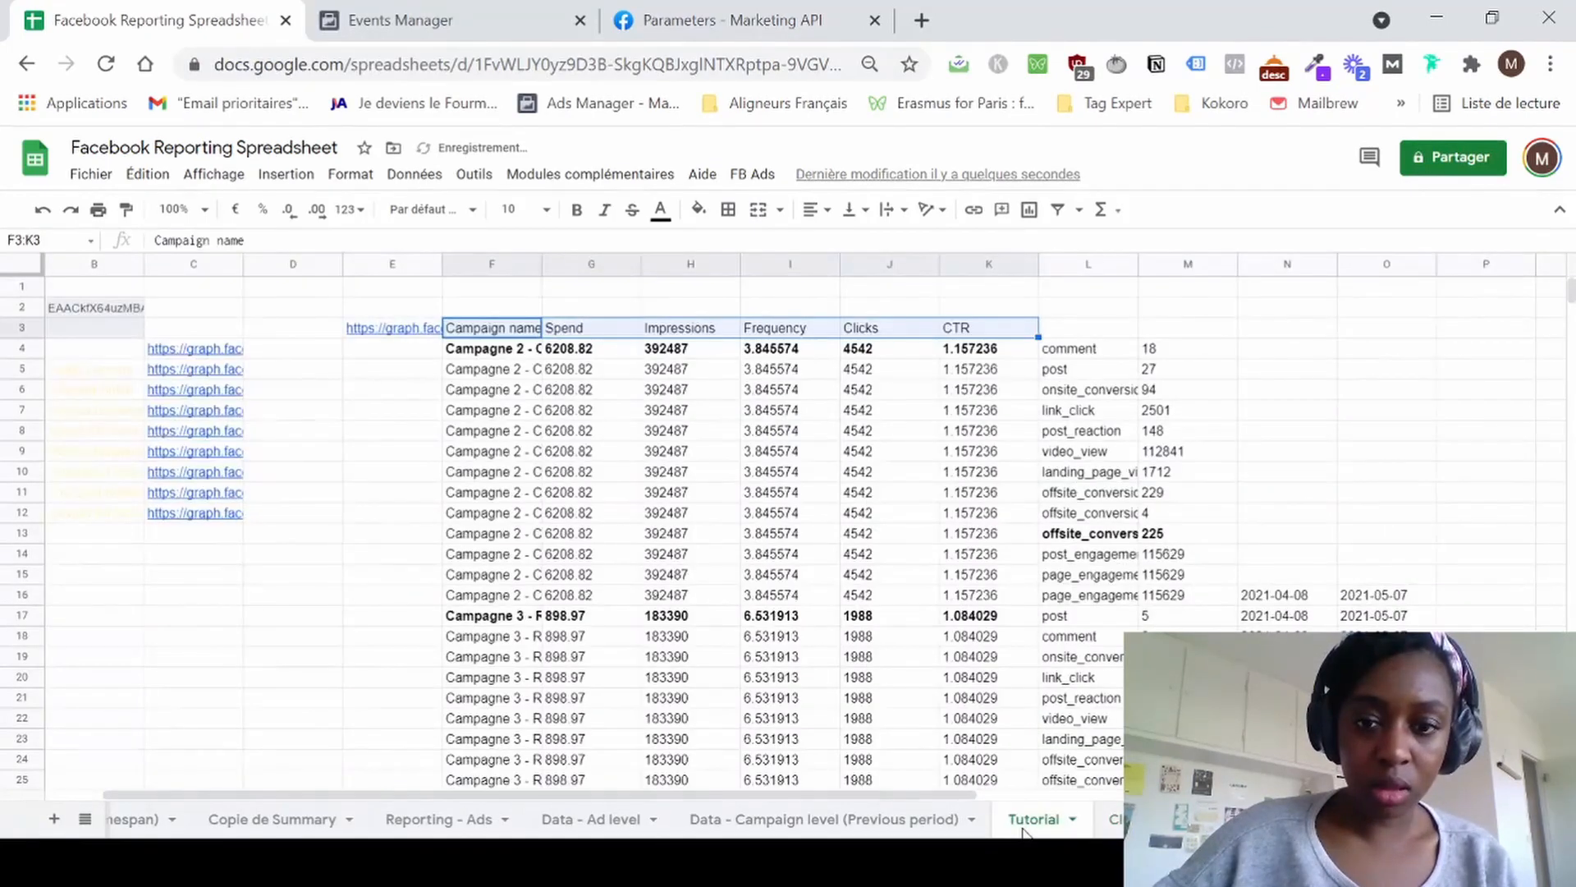
click(547, 560)
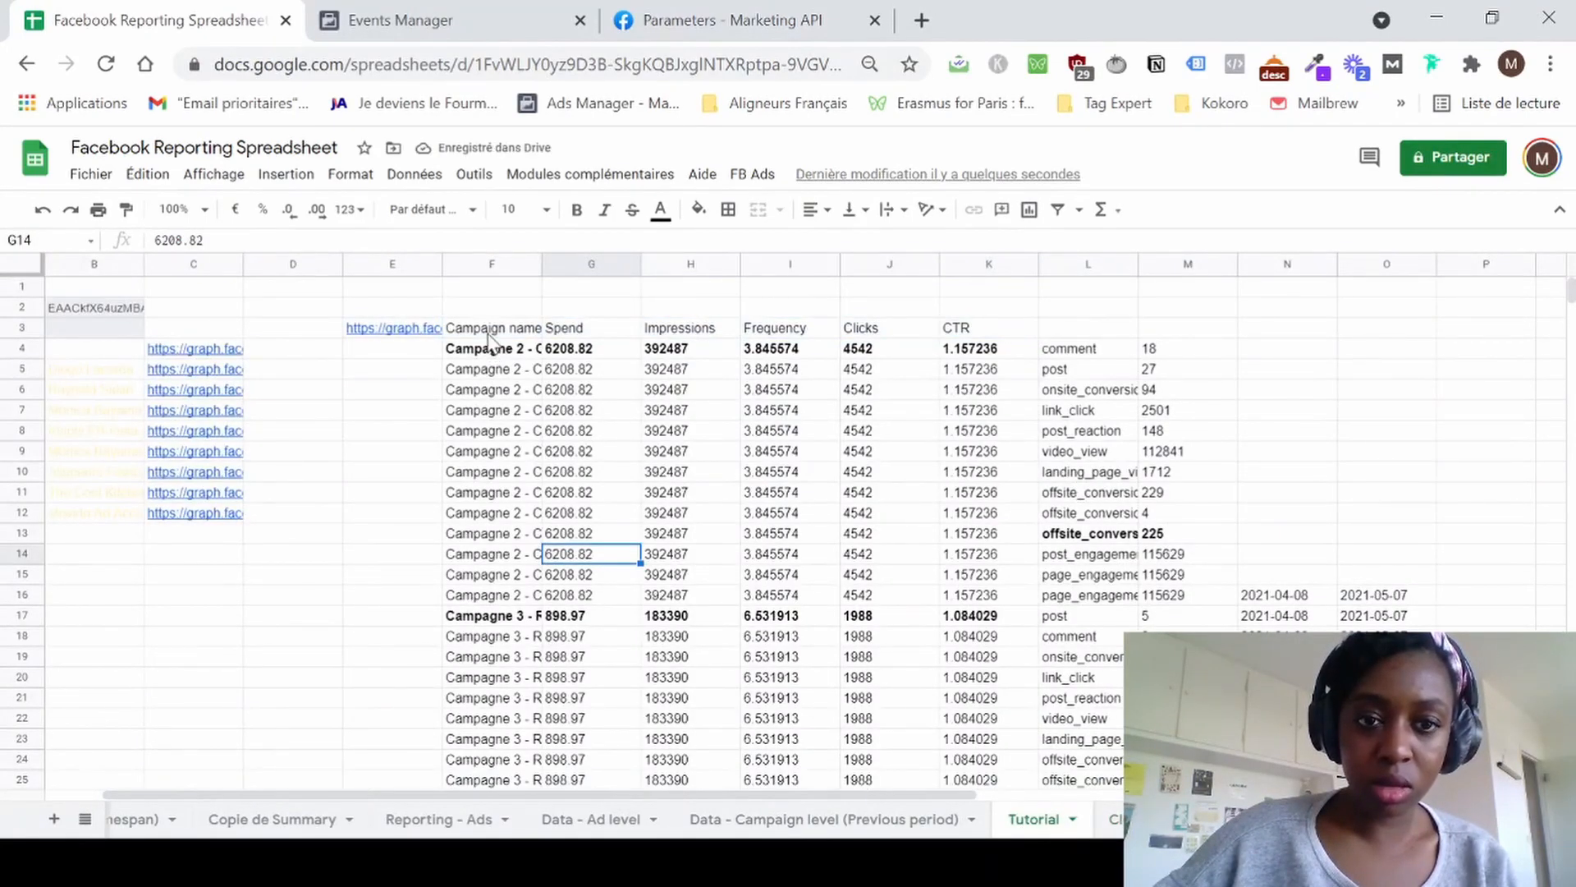
Copy the headers Campaign name to CTR from F3:K3 of the Tutorial sheet into A1:F1 of the Clean data sheet.
click(492, 330)
drag(739, 336, 985, 335)
key(ctrl+c)
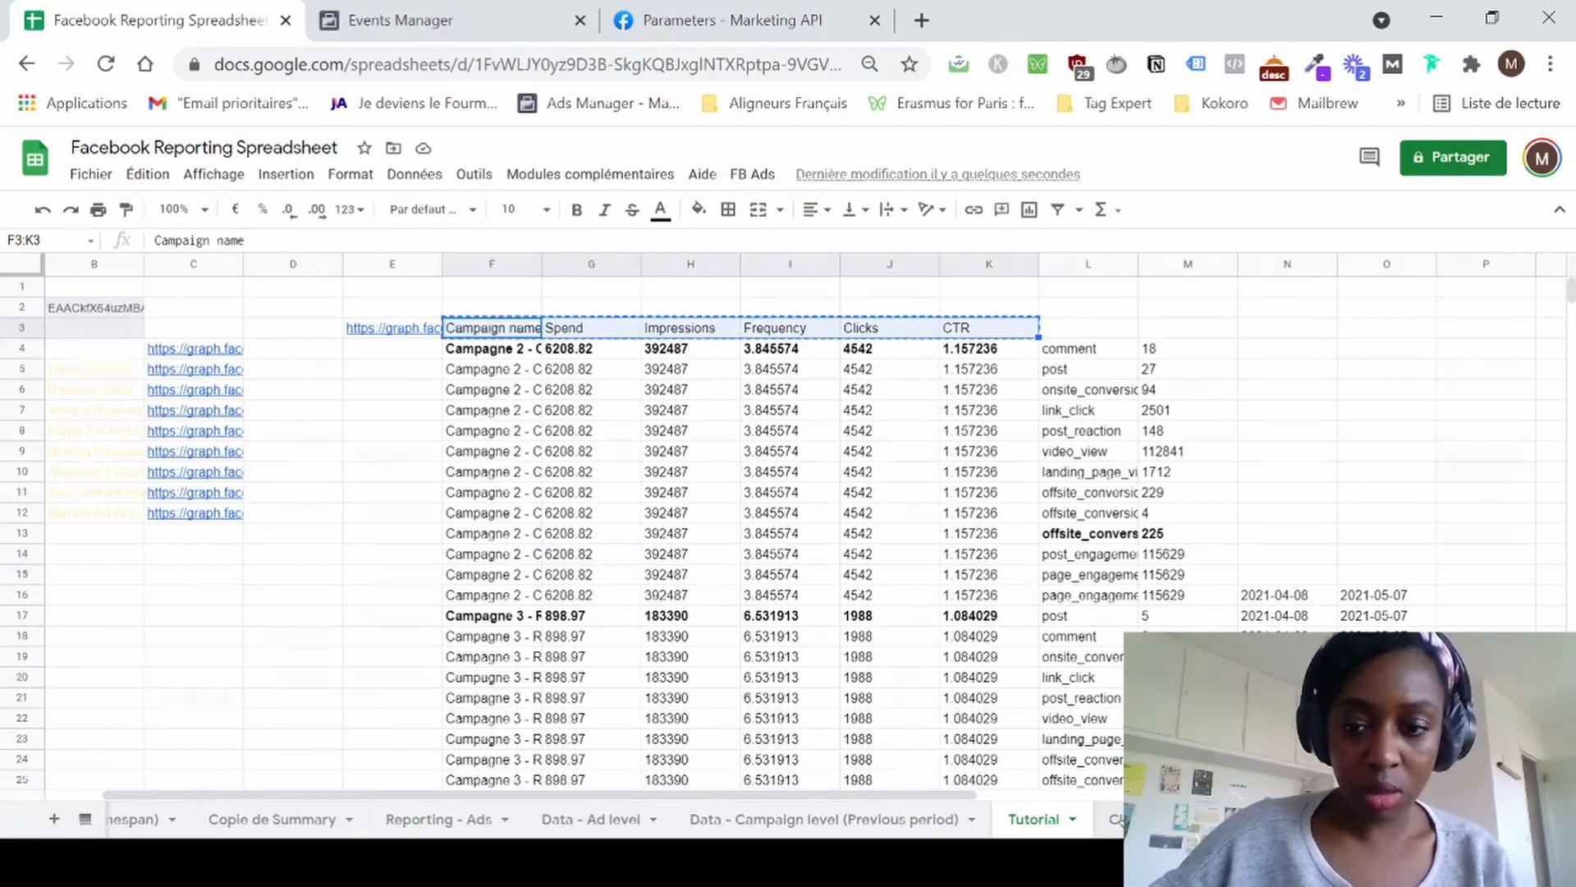
click(1119, 818)
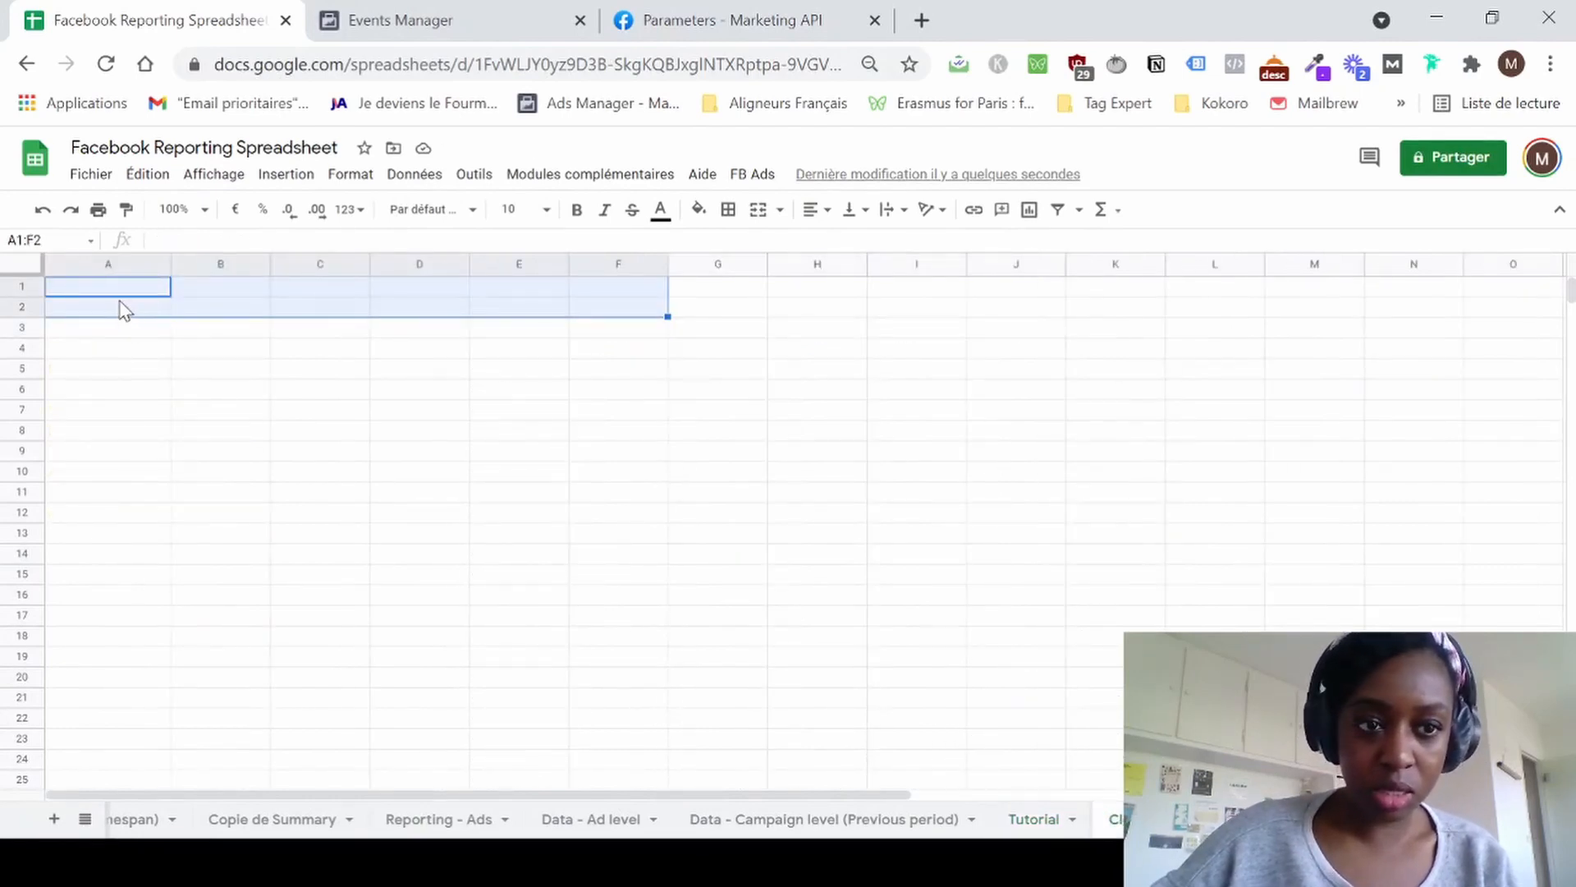
click(118, 294)
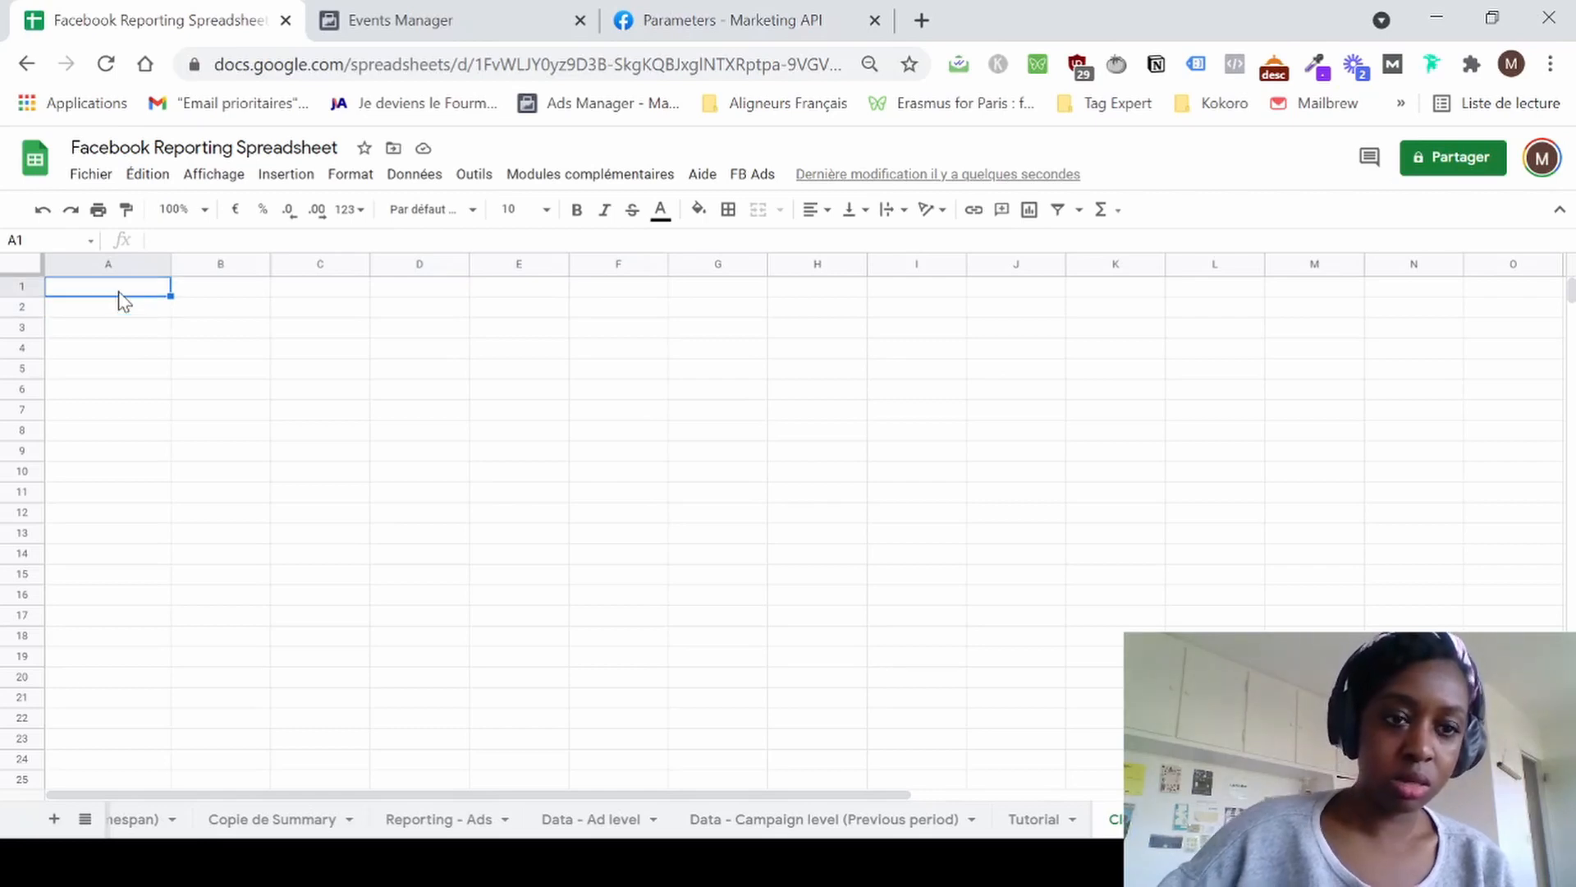
key(ctrl+v)
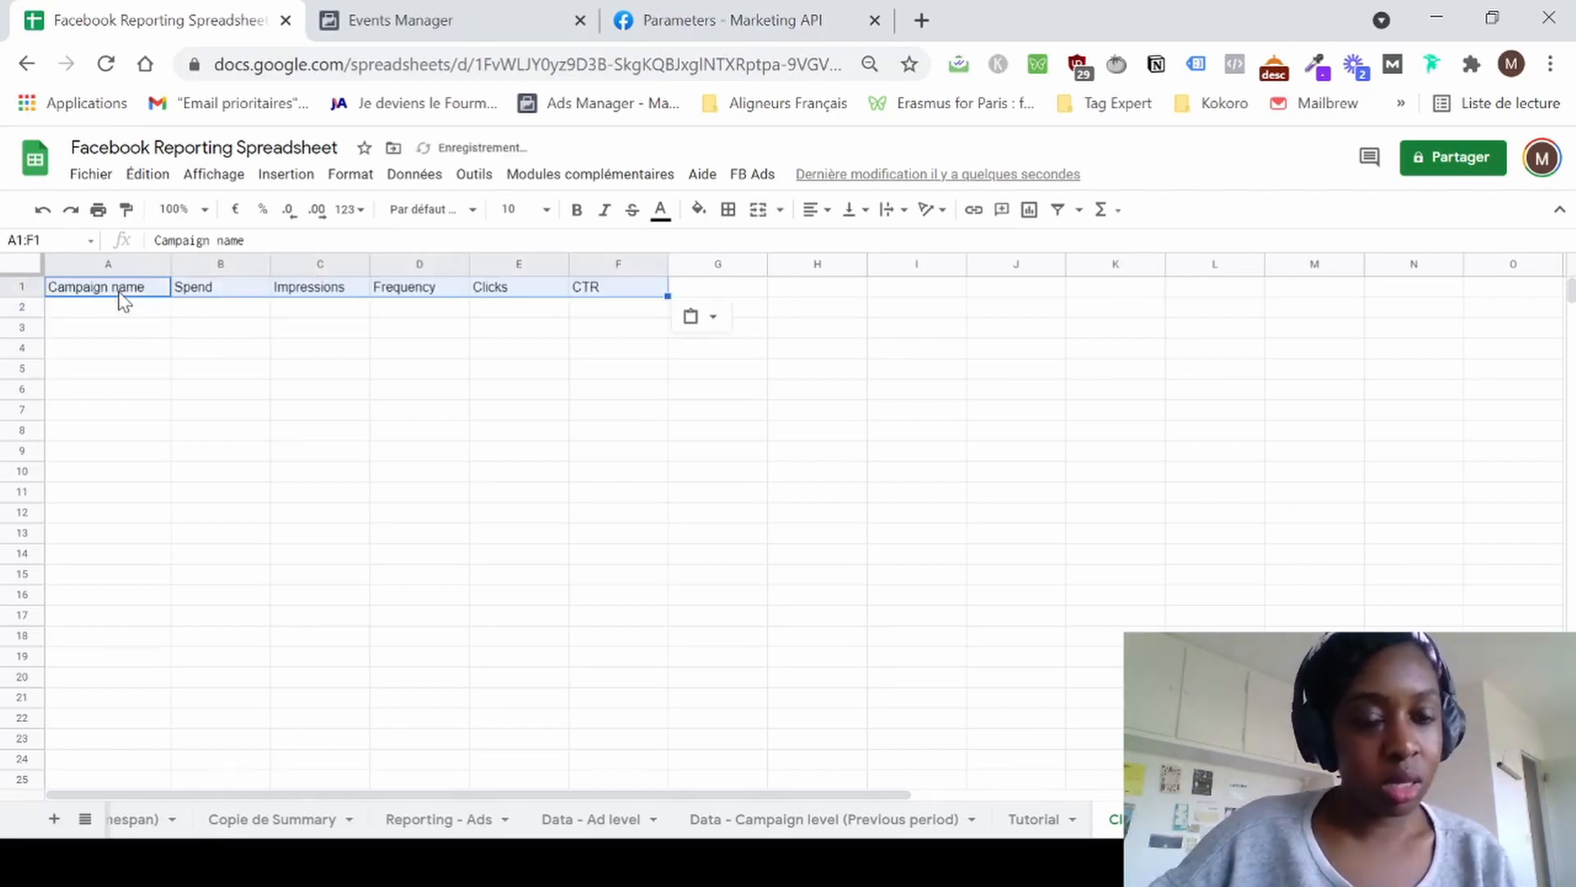
click(166, 396)
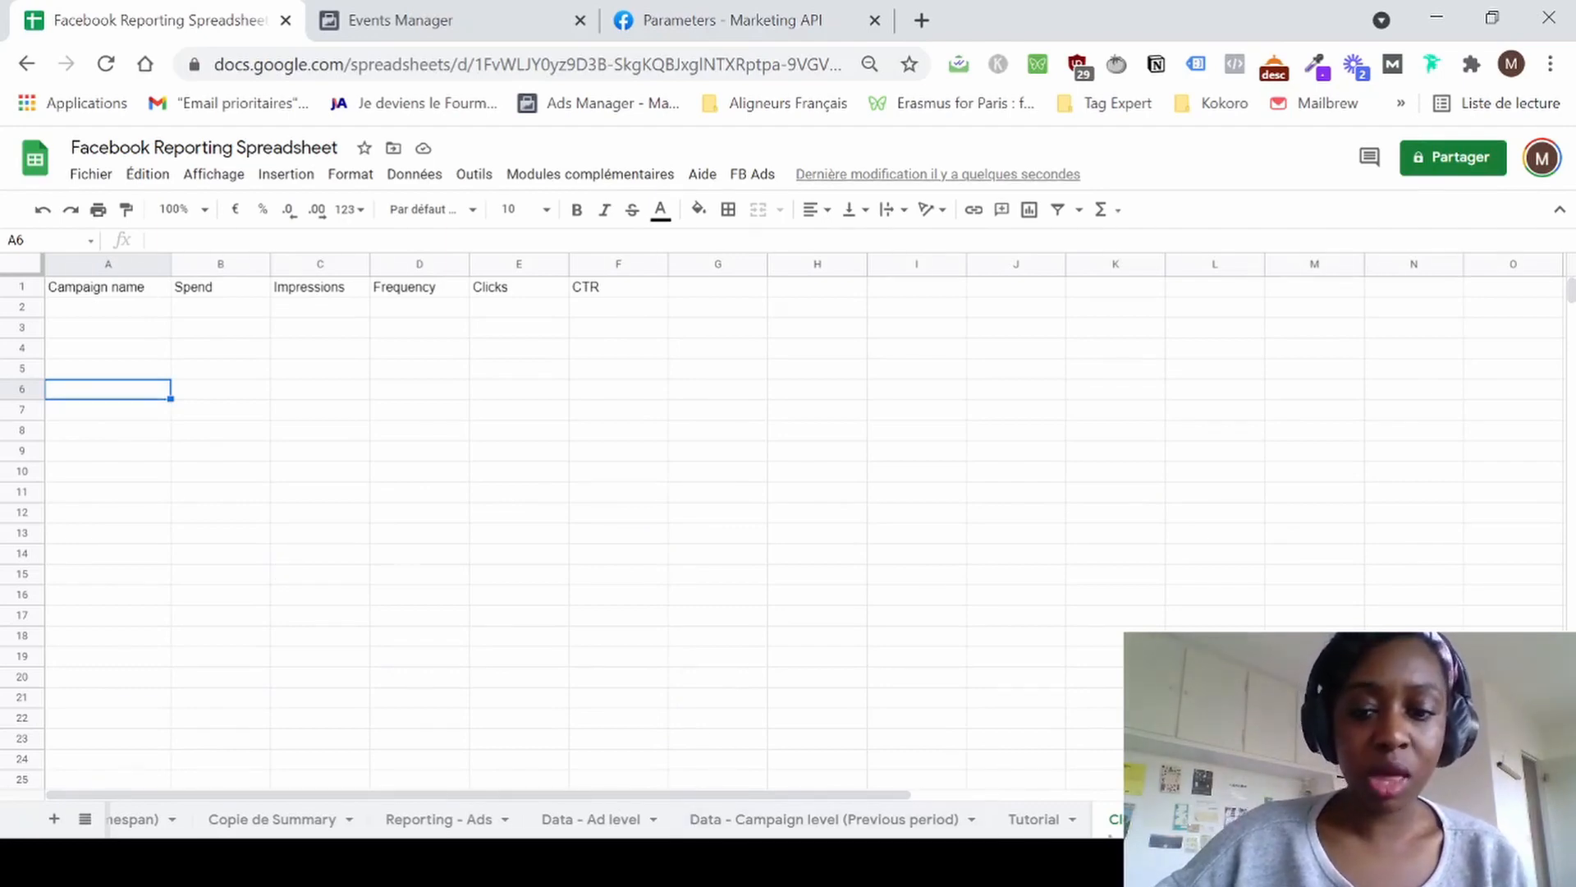
List the distinct campaign names in A2 of the Clean data sheet with the formula =unique(Tutorial!F4:F).
click(1036, 821)
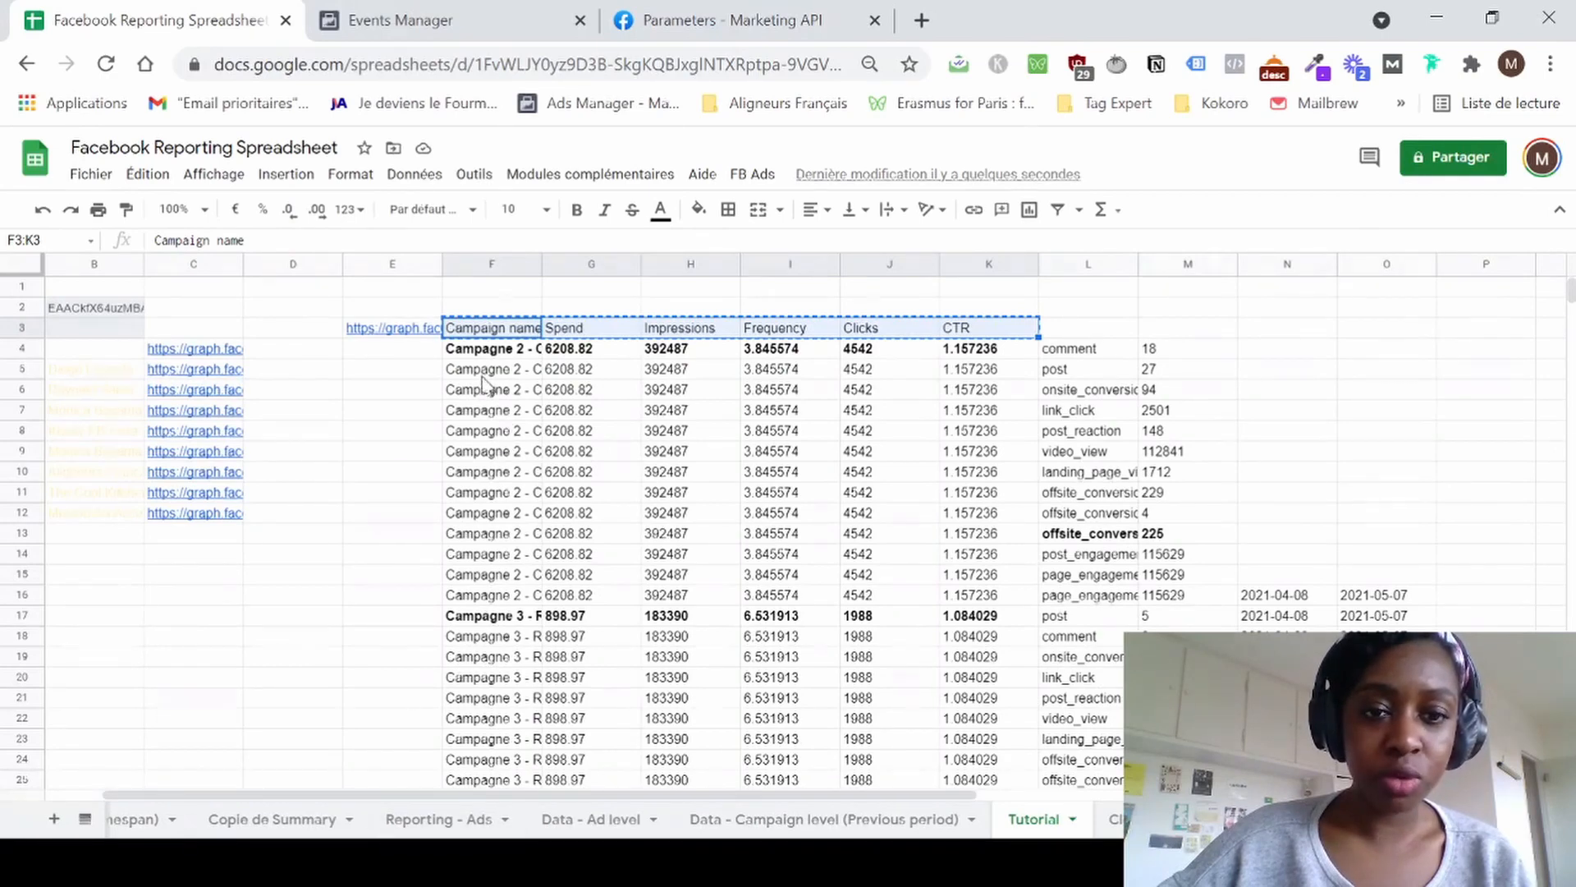
click(1116, 821)
click(127, 315)
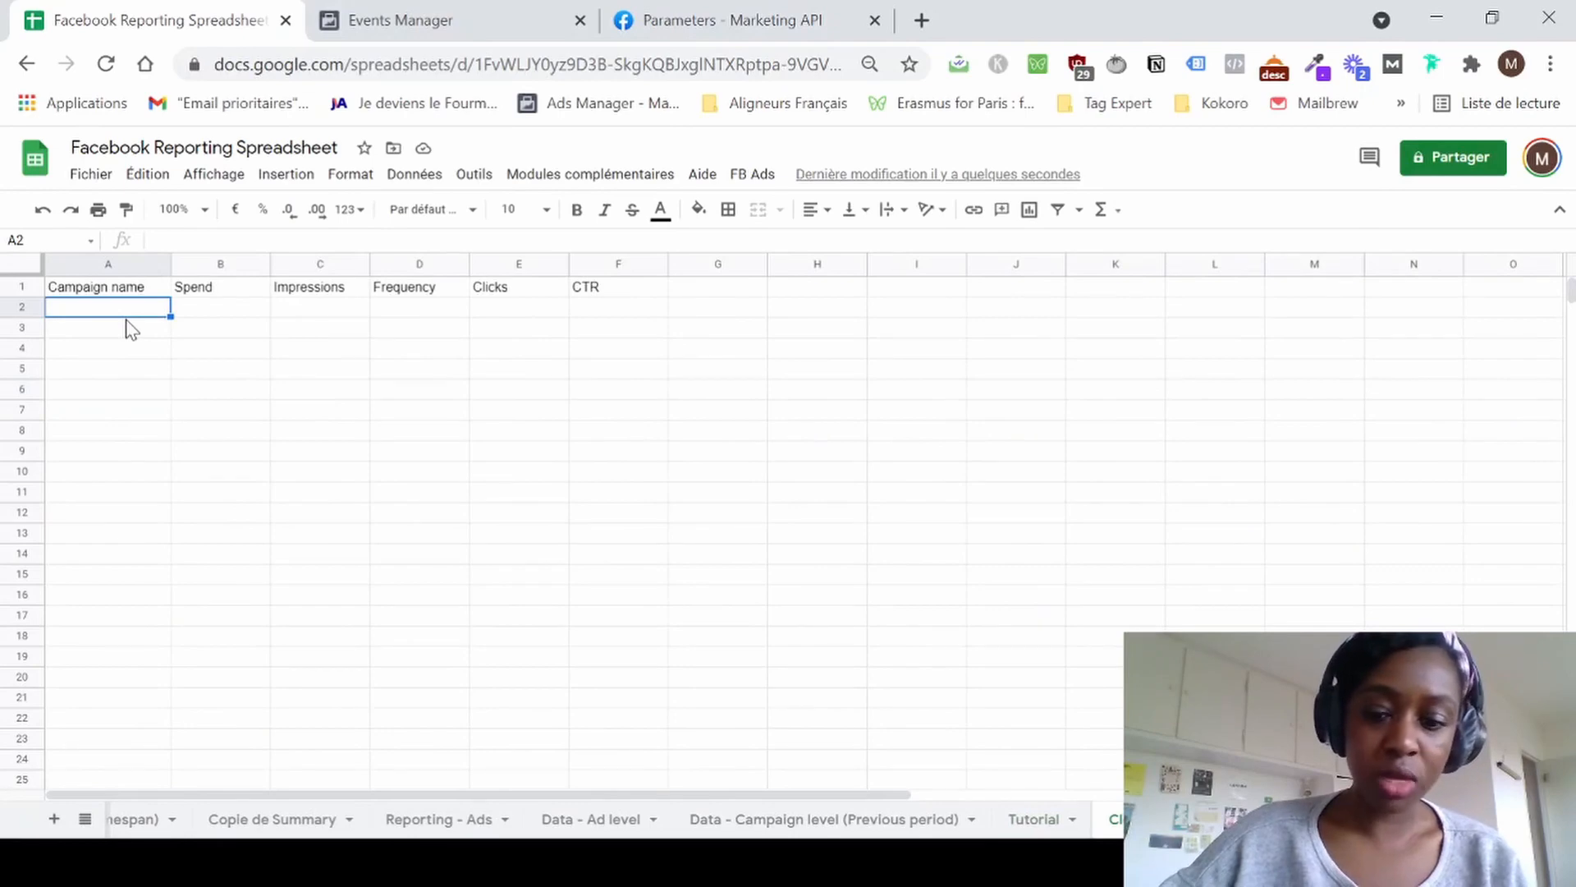
text(=unique)
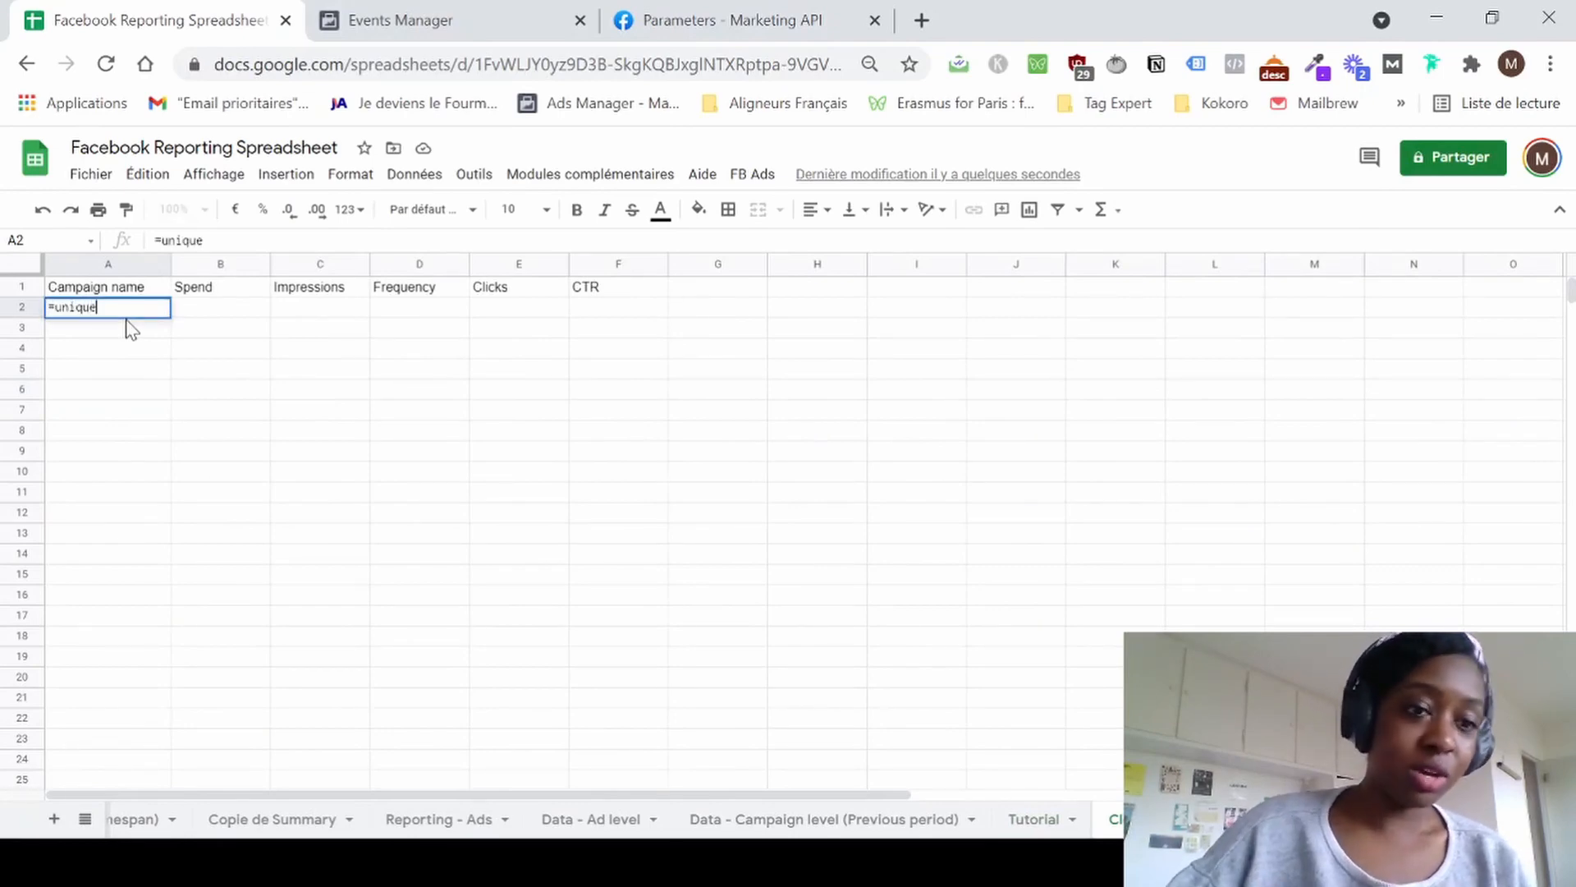
text(()
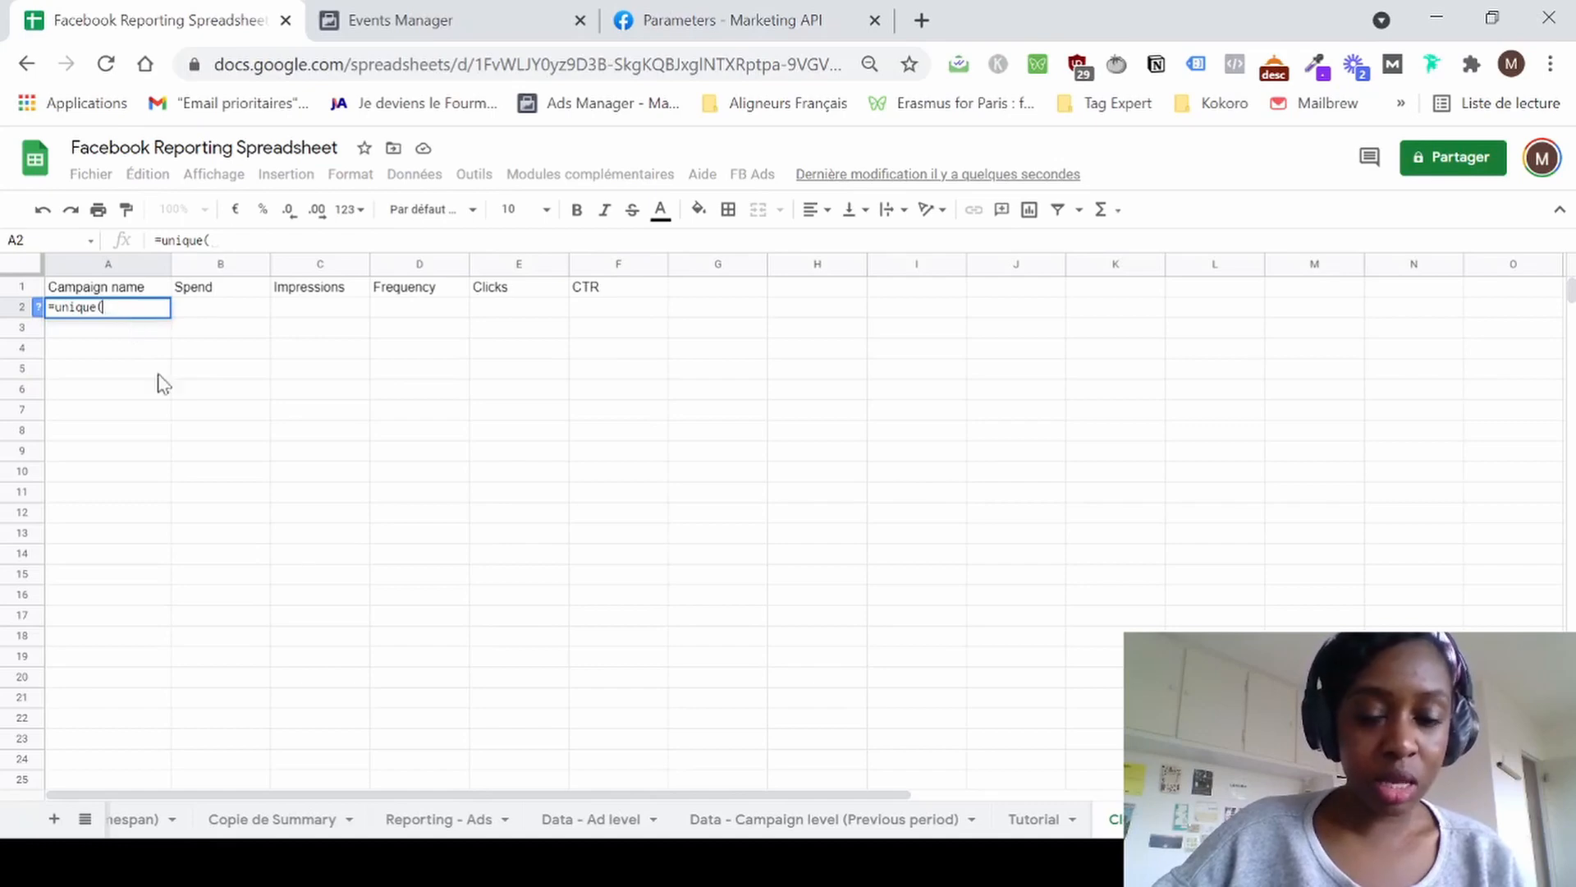
click(1033, 819)
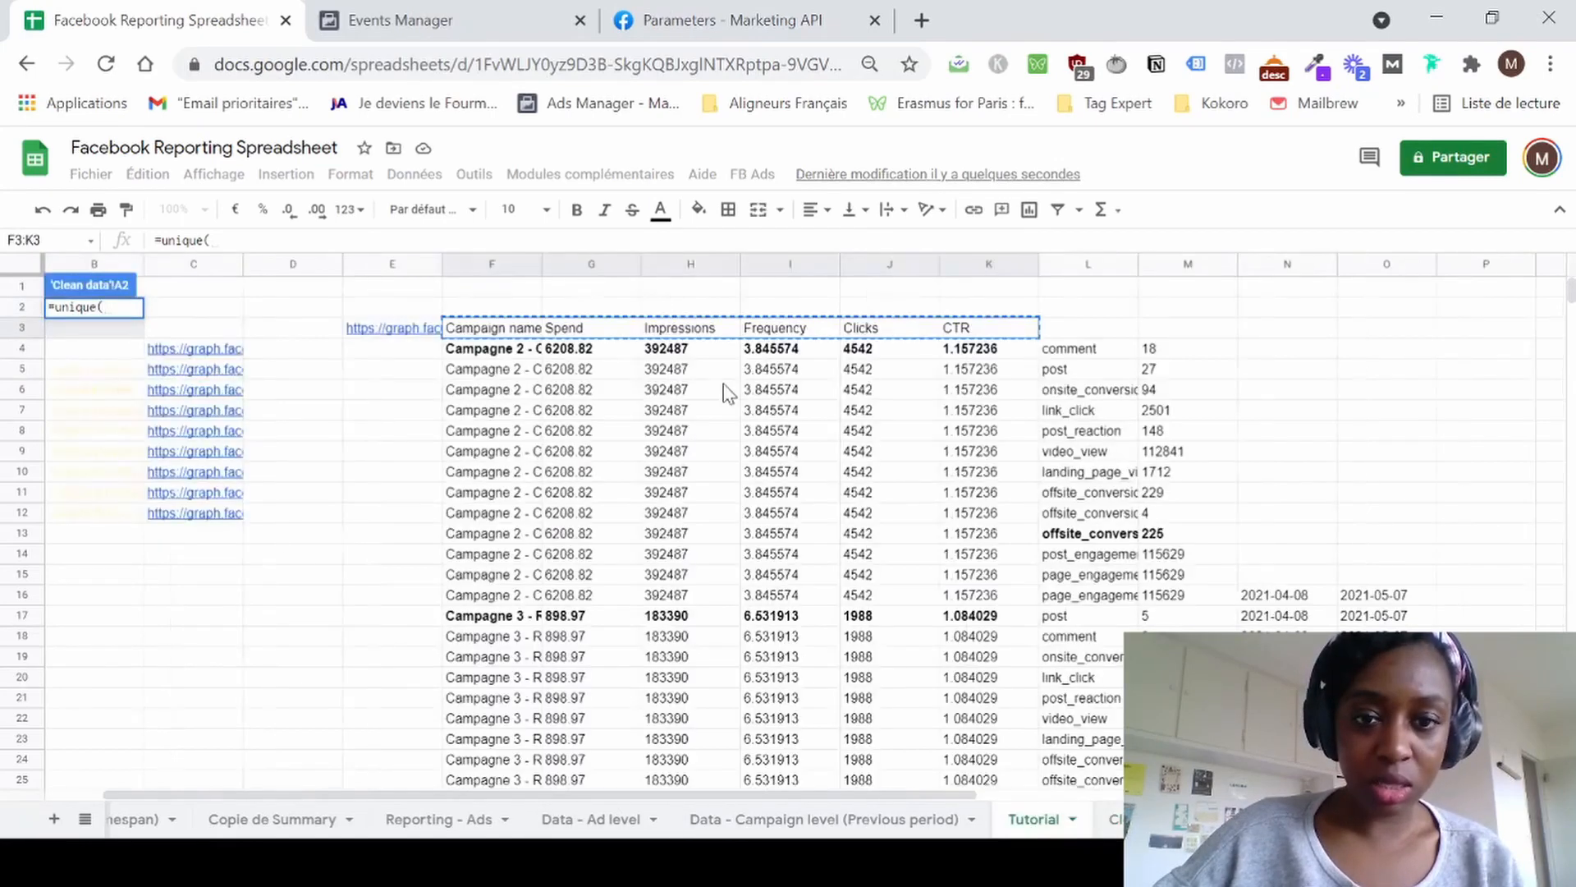
click(490, 359)
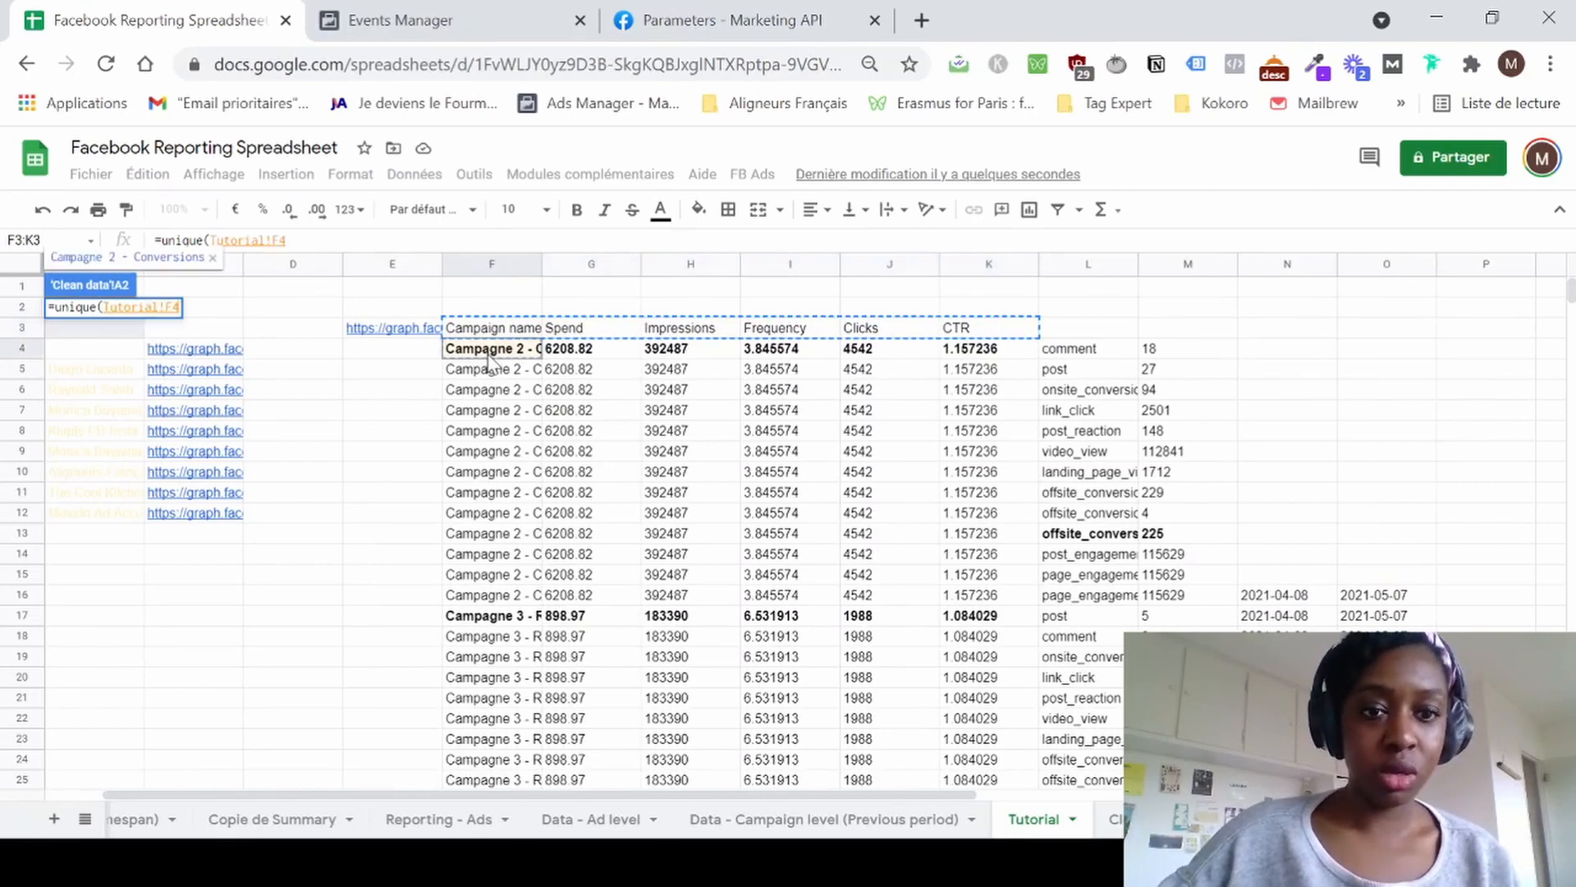
click(370, 238)
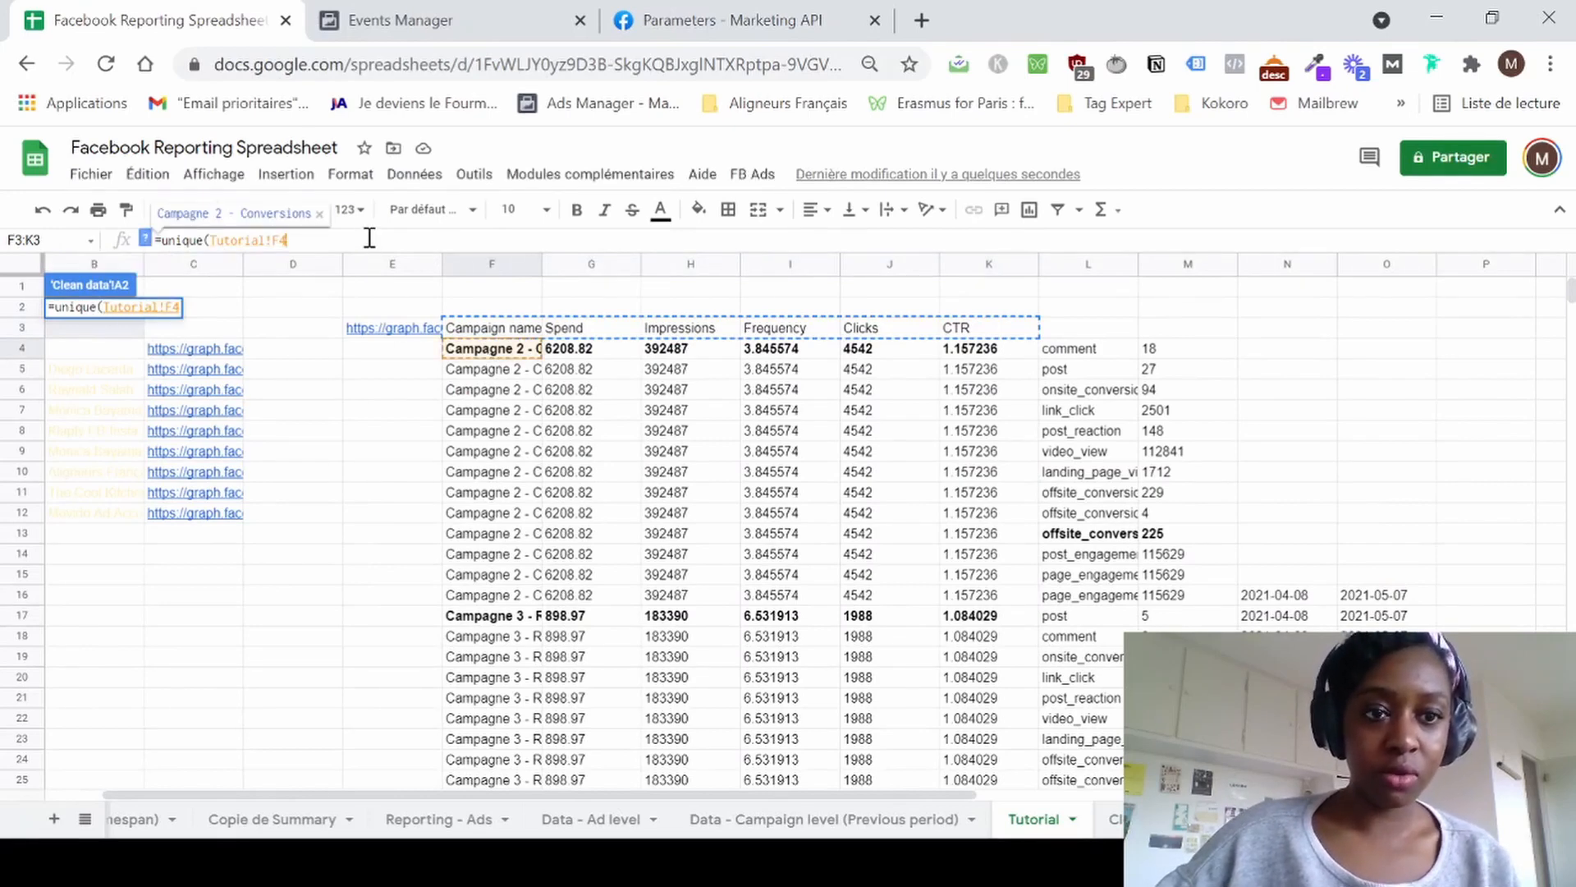
text(:F)
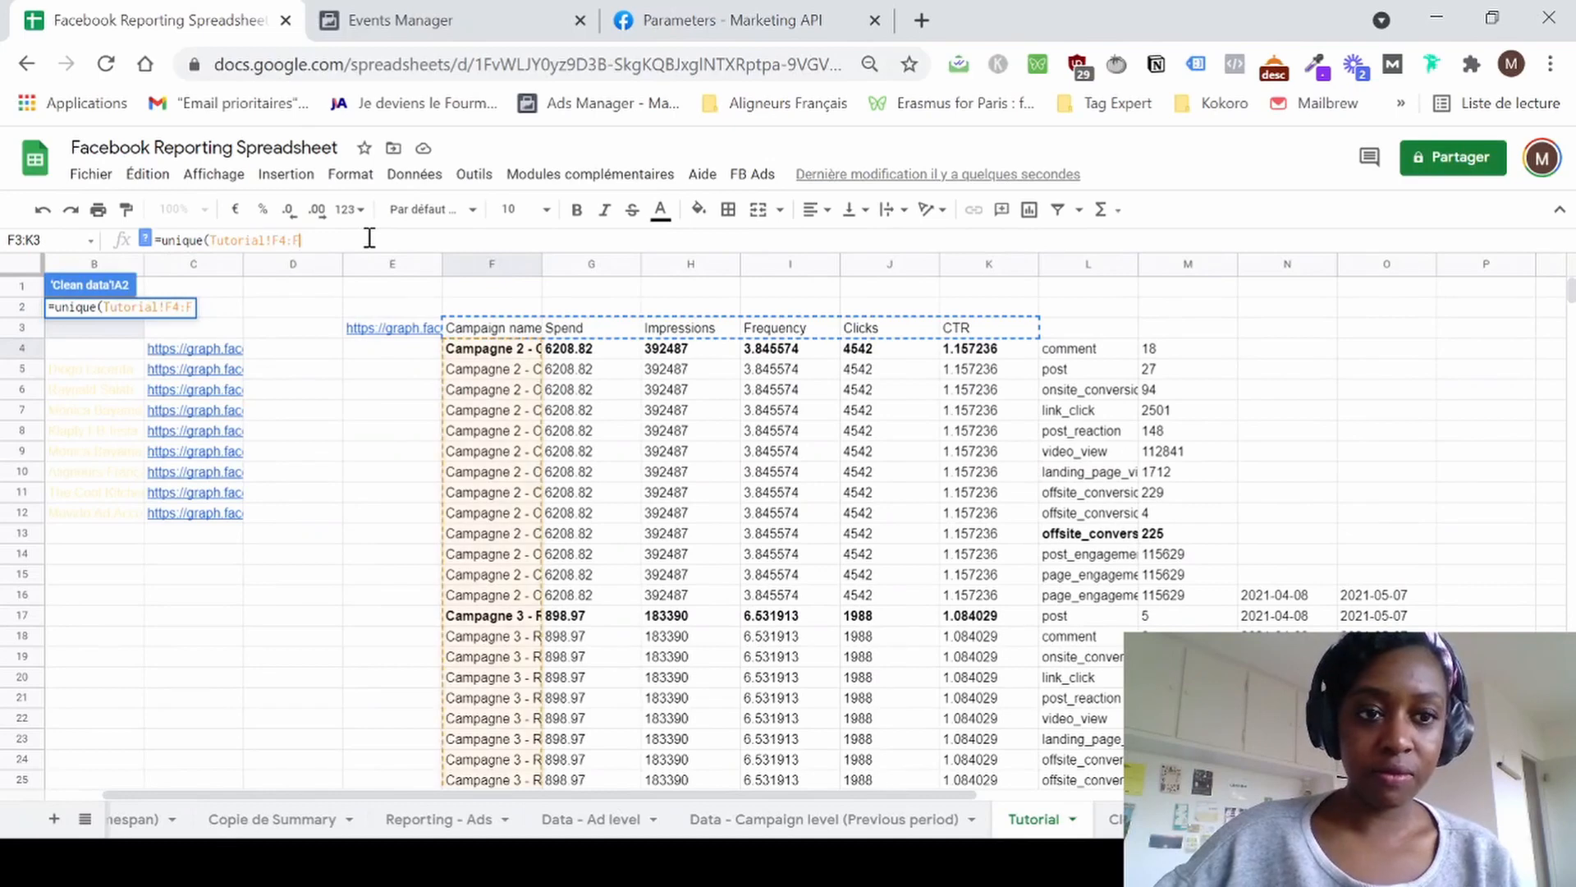
text())
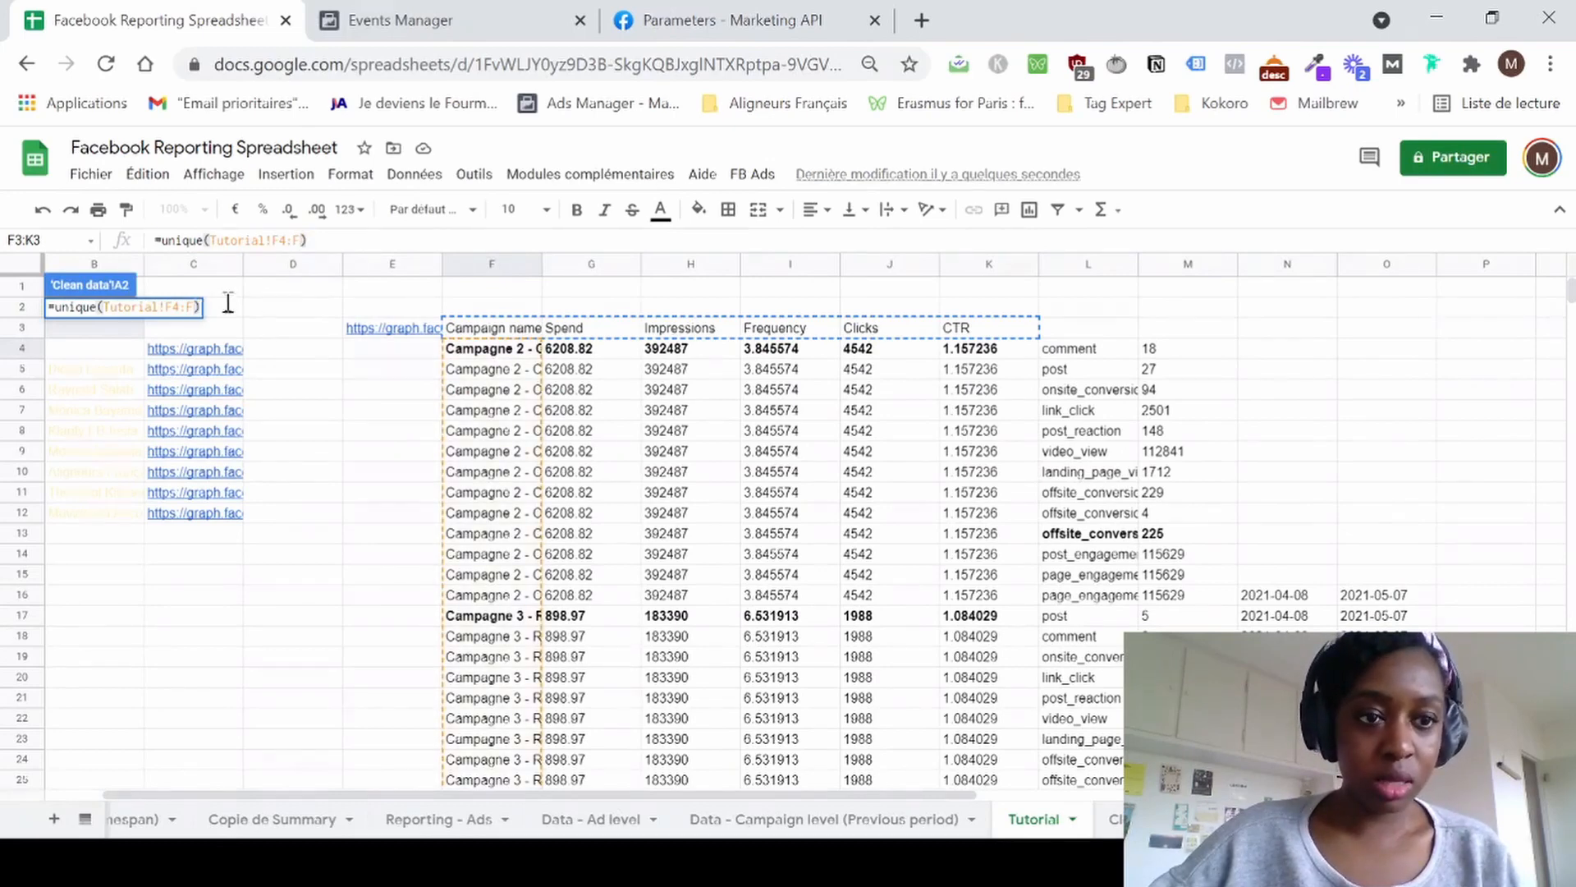
key(Return)
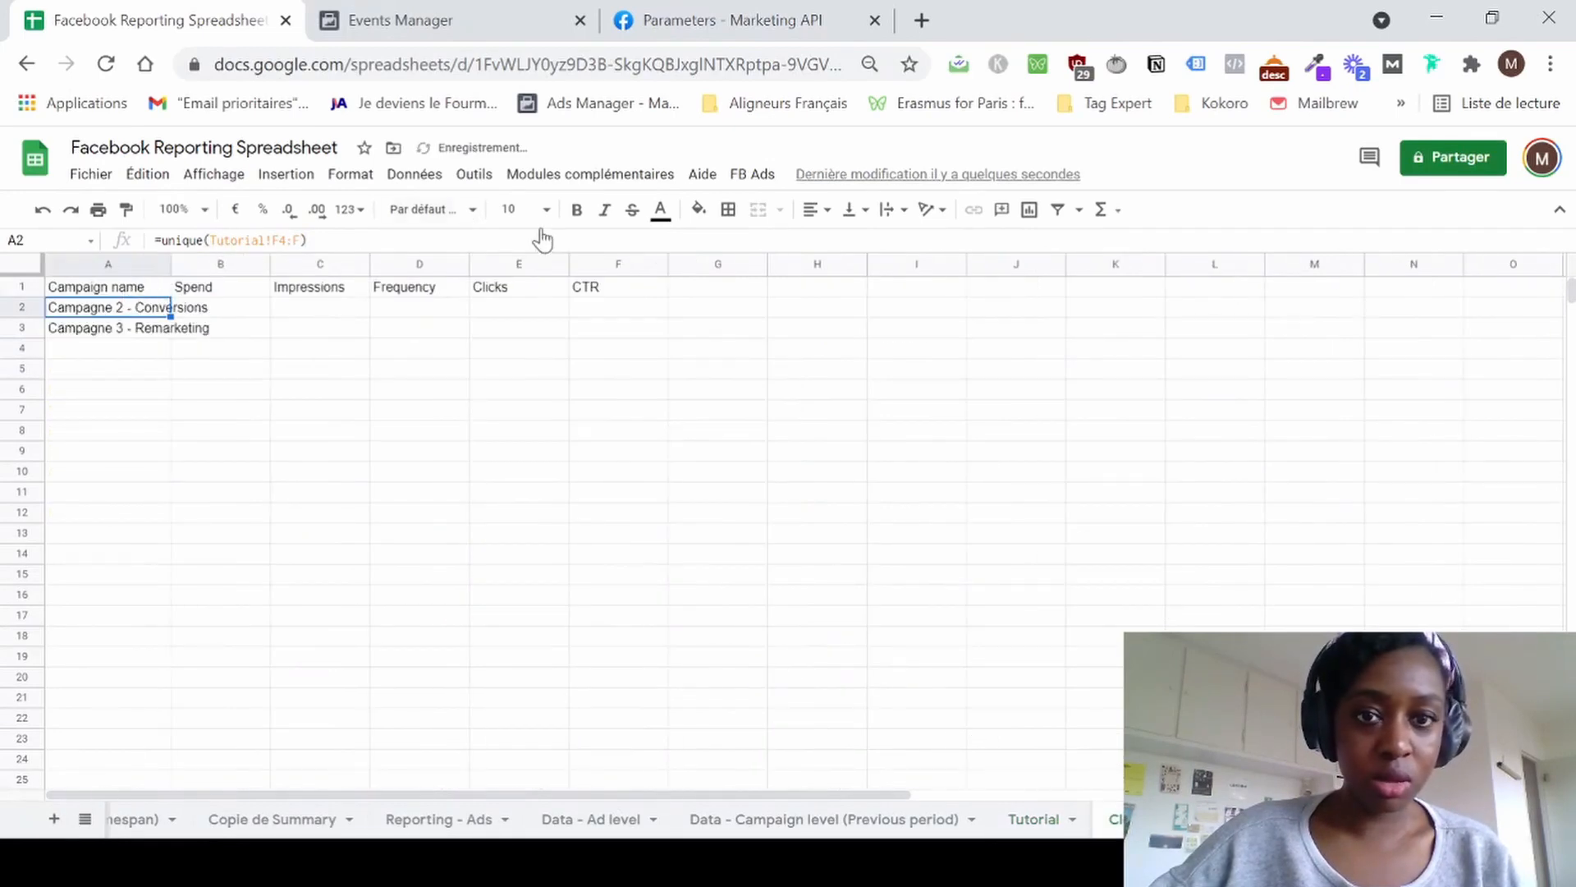
Set the text wrapping of column A in the Clean data sheet to clip and narrow the column.
click(887, 212)
click(961, 244)
click(902, 215)
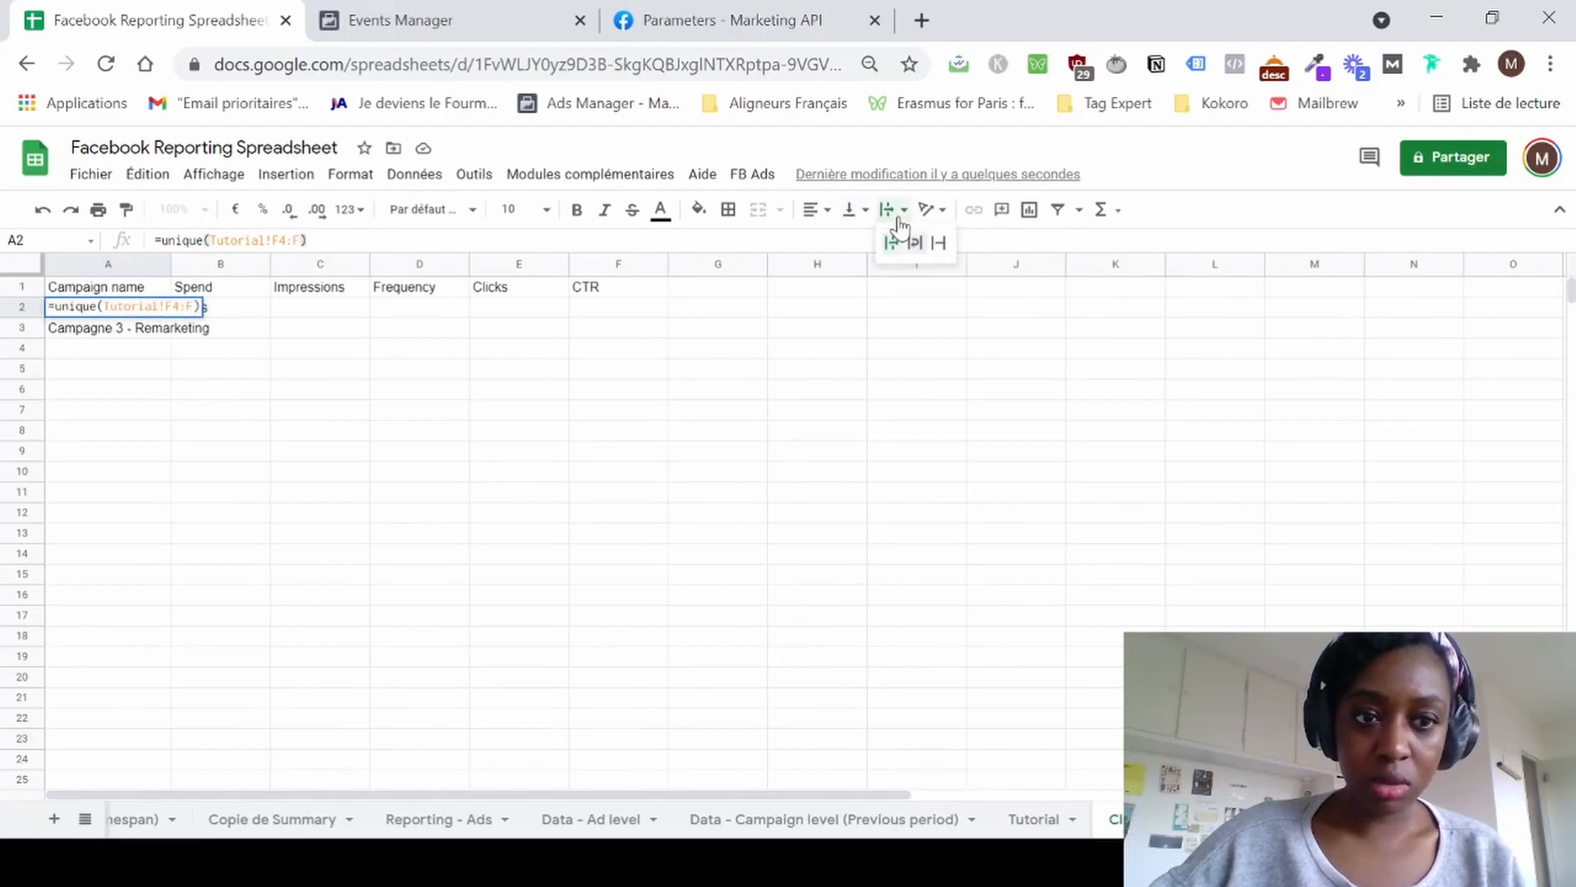
click(934, 243)
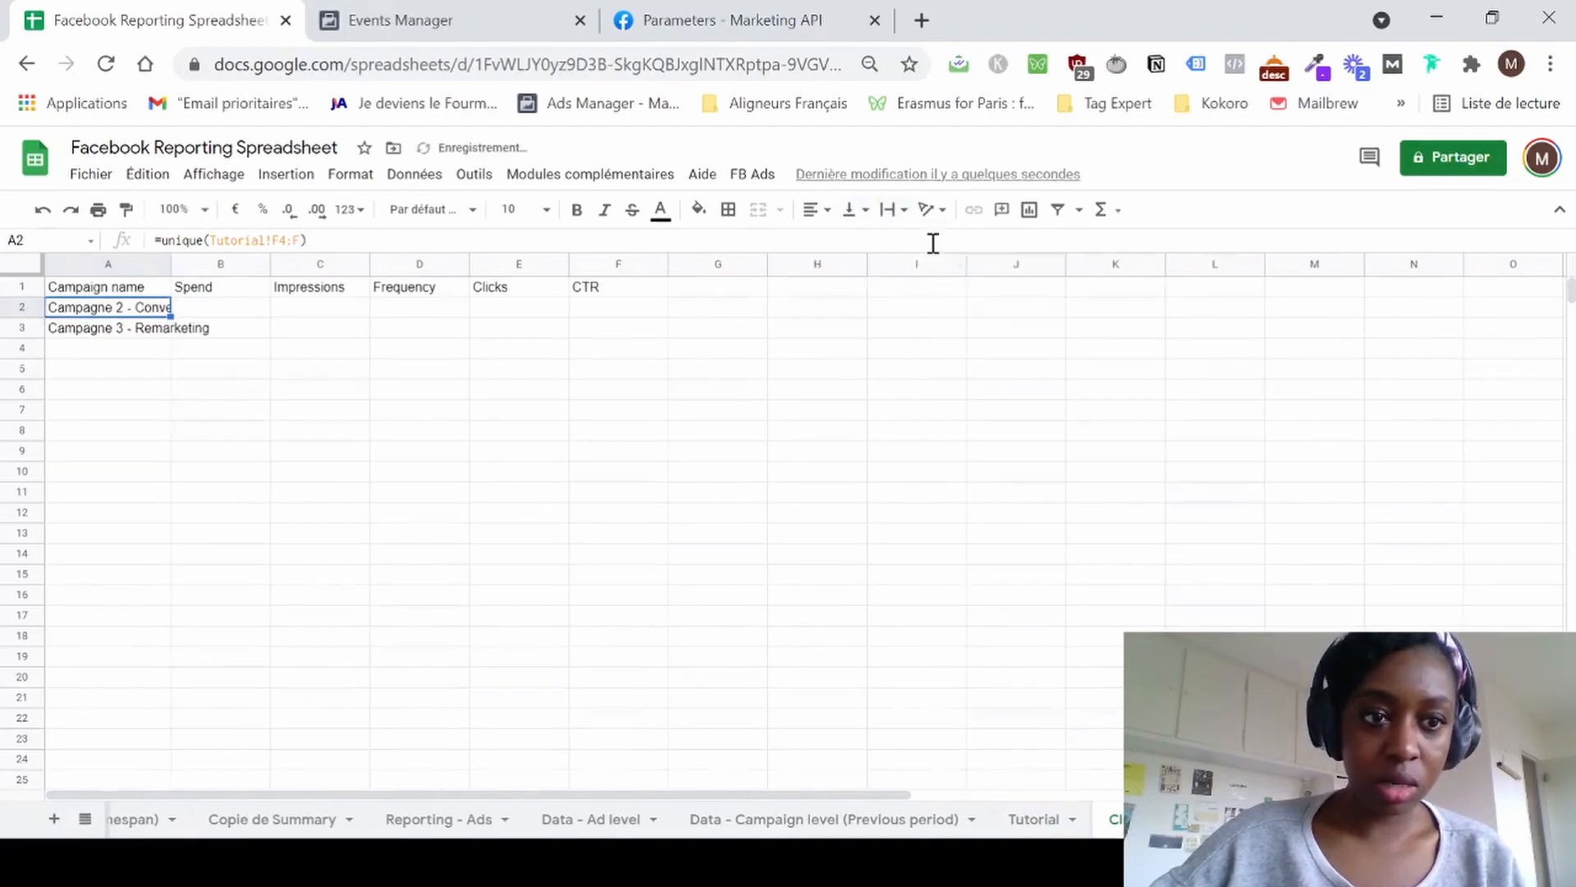
click(384, 474)
click(108, 263)
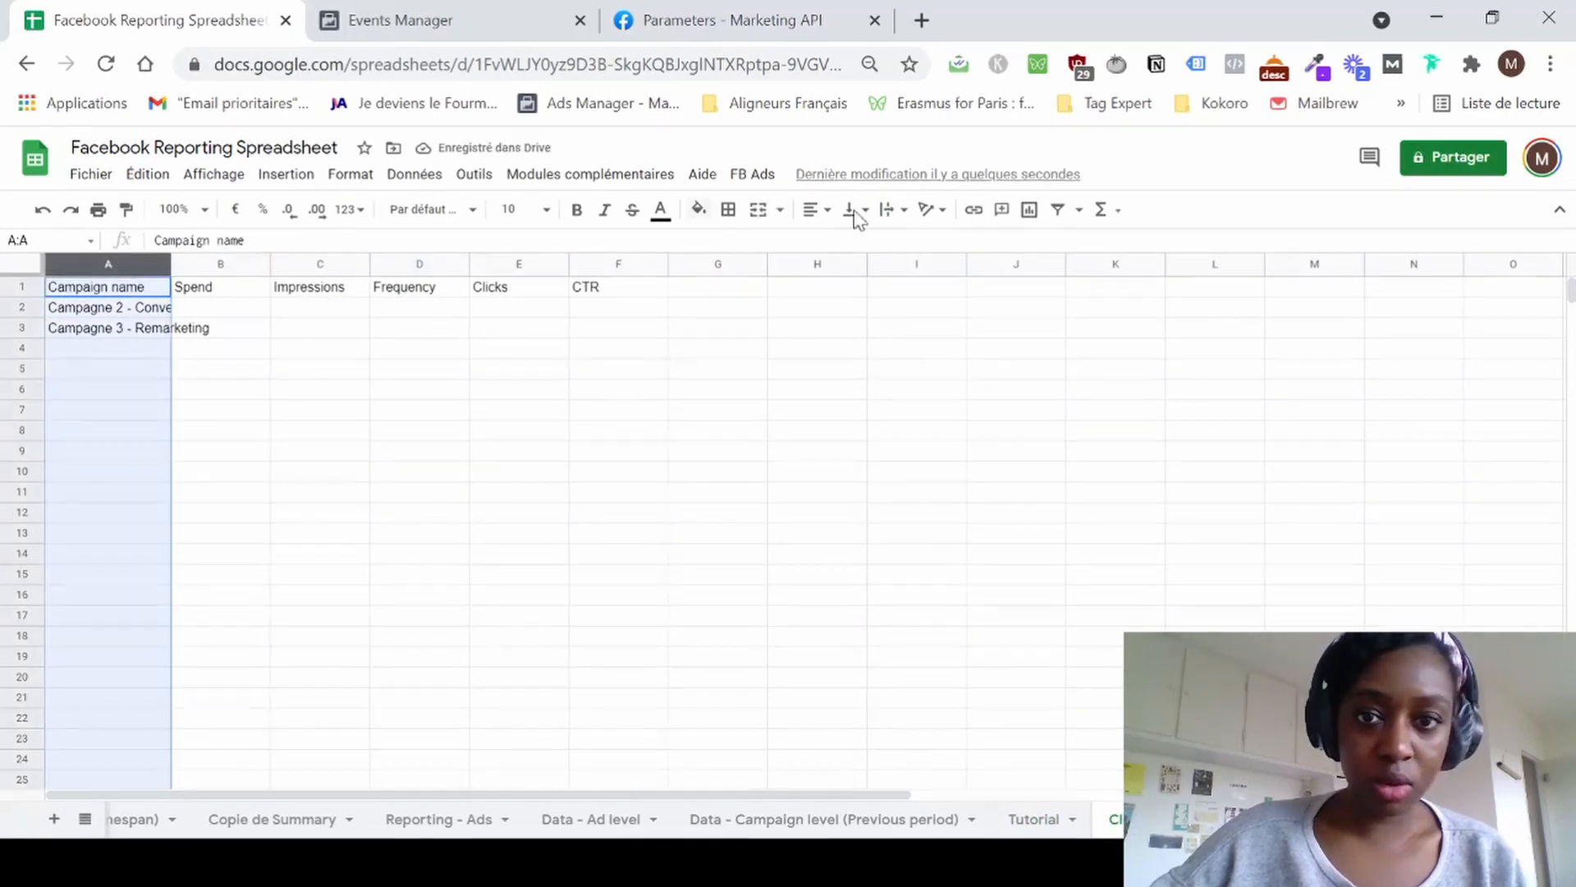
click(889, 210)
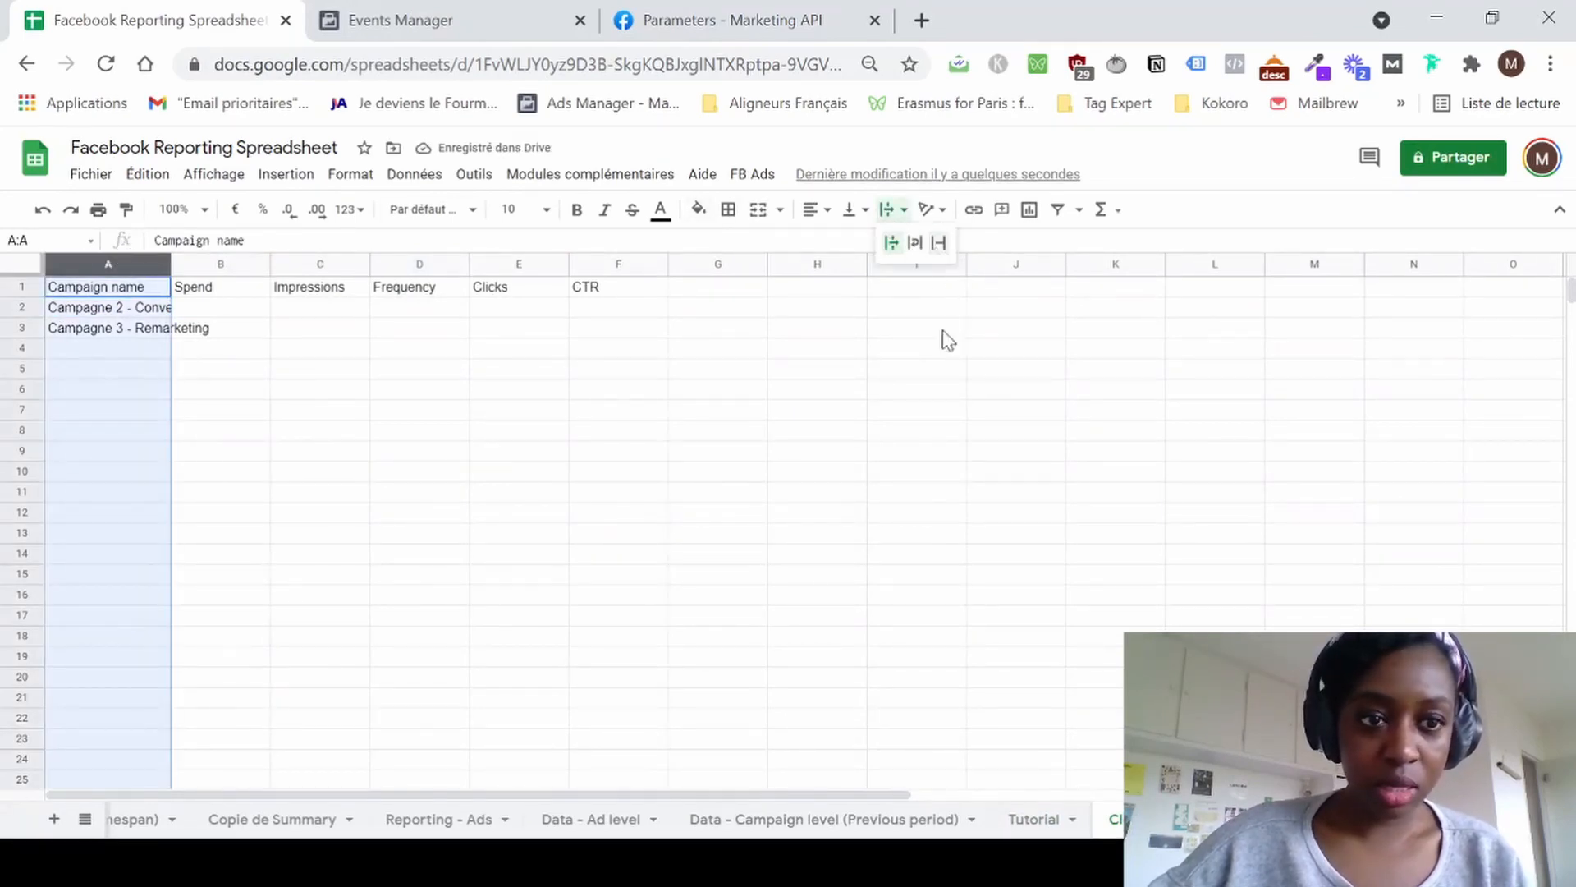
click(939, 243)
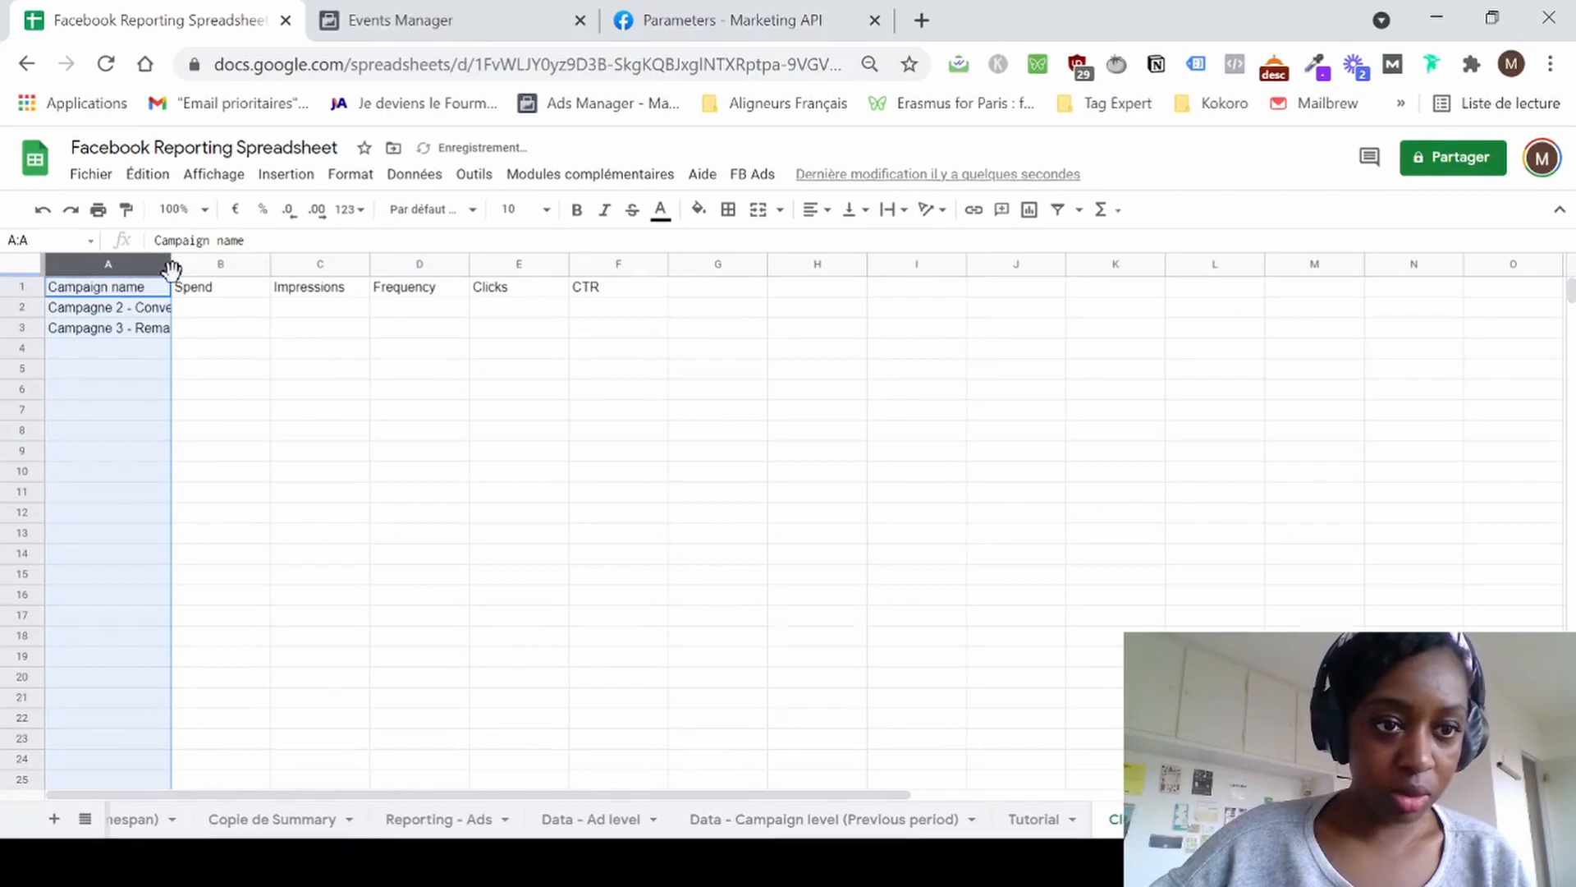
drag(169, 267, 133, 266)
click(256, 465)
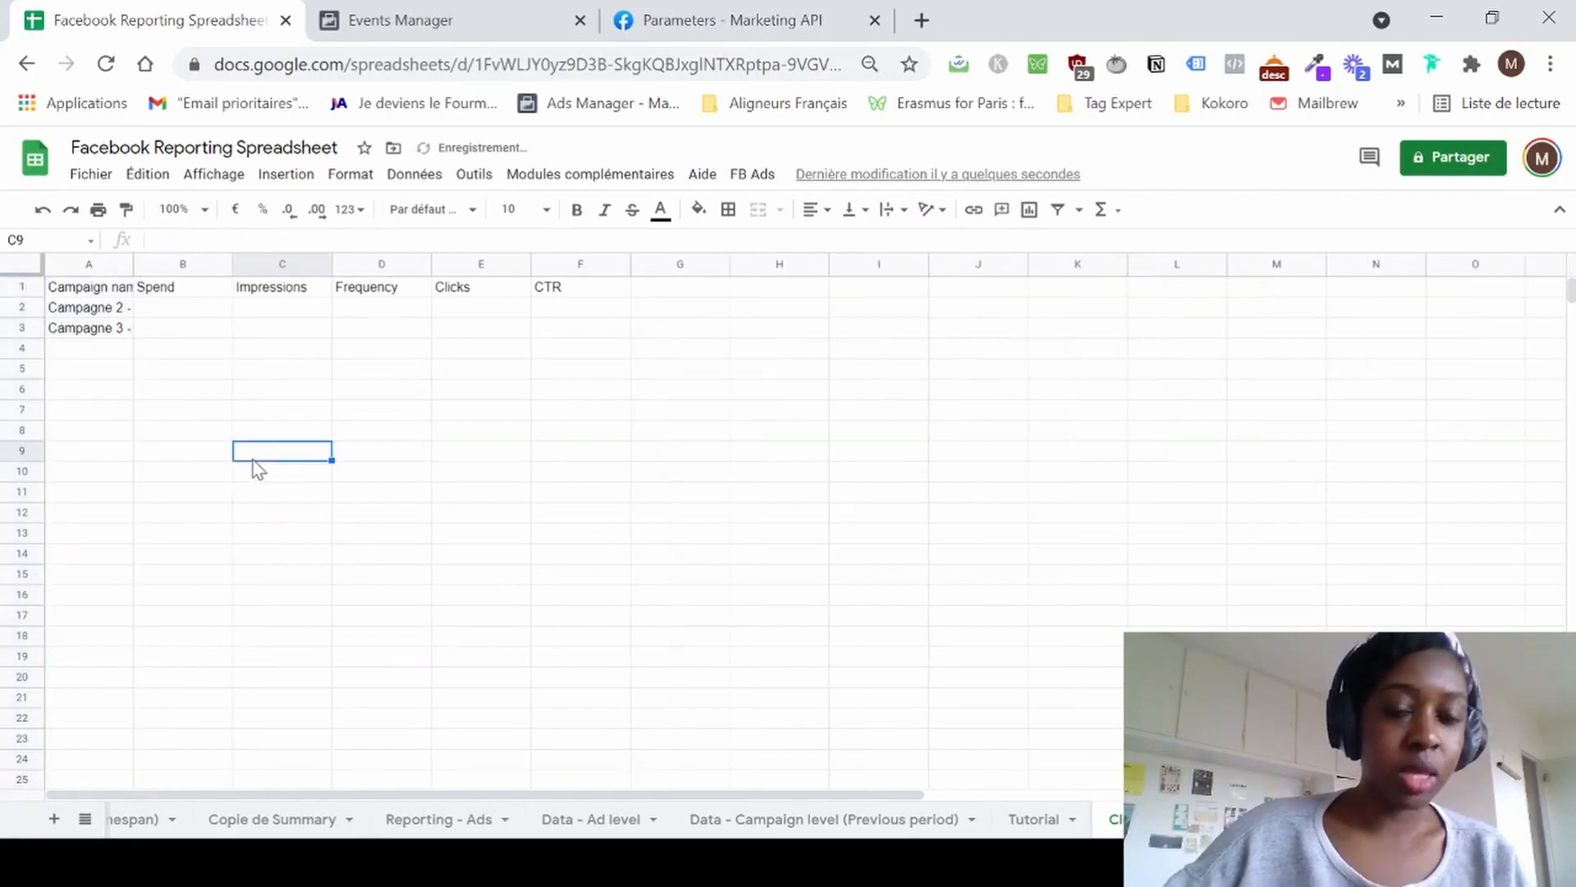
click(104, 310)
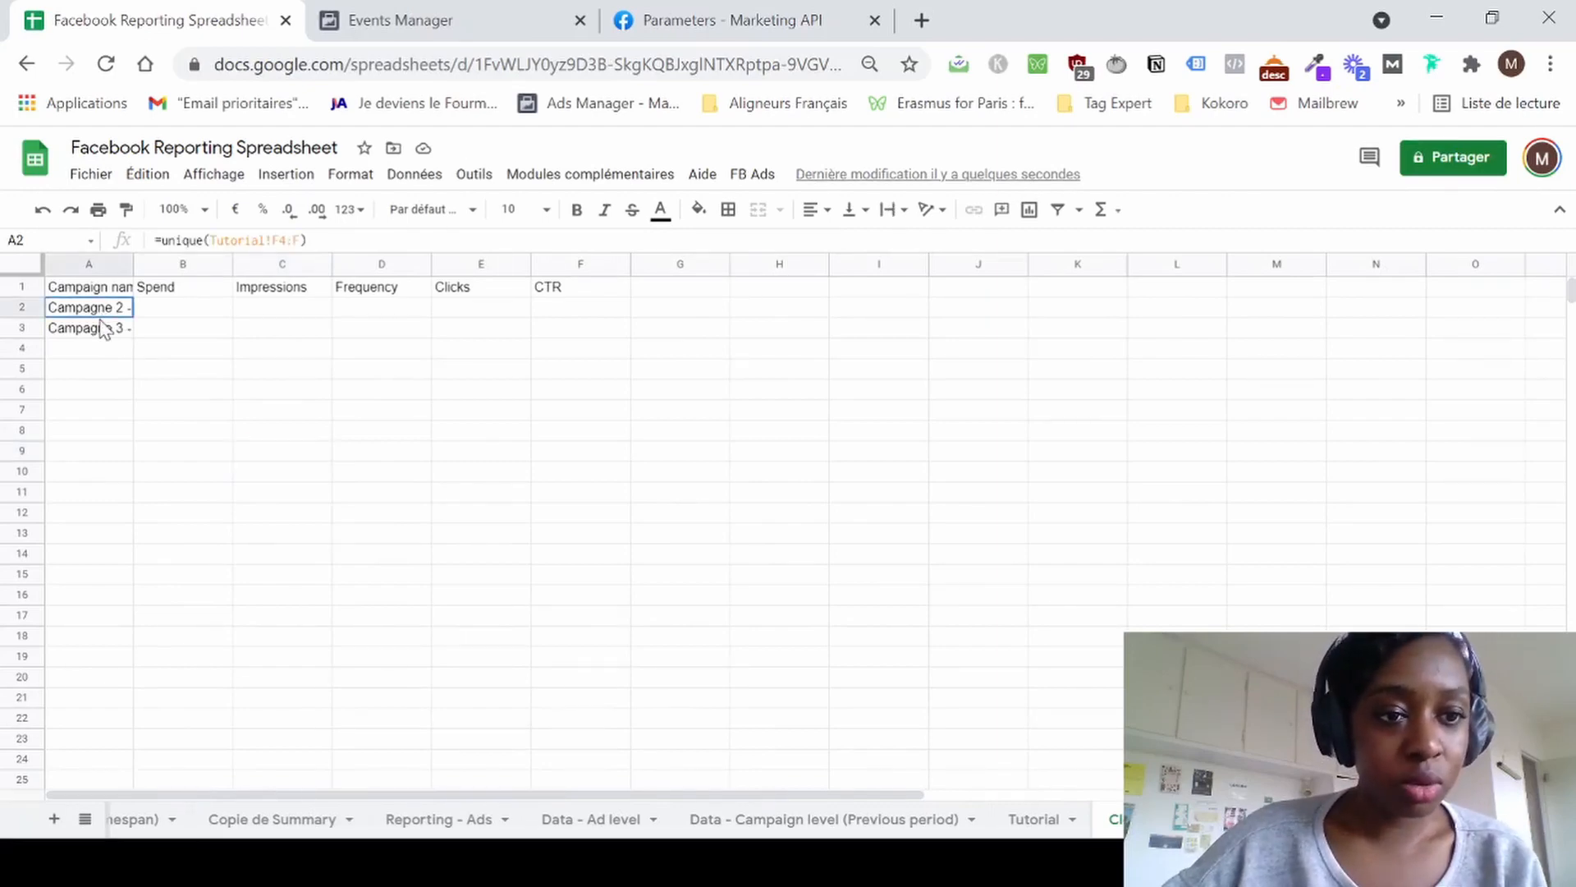
drag(99, 321, 99, 361)
click(98, 355)
click(98, 315)
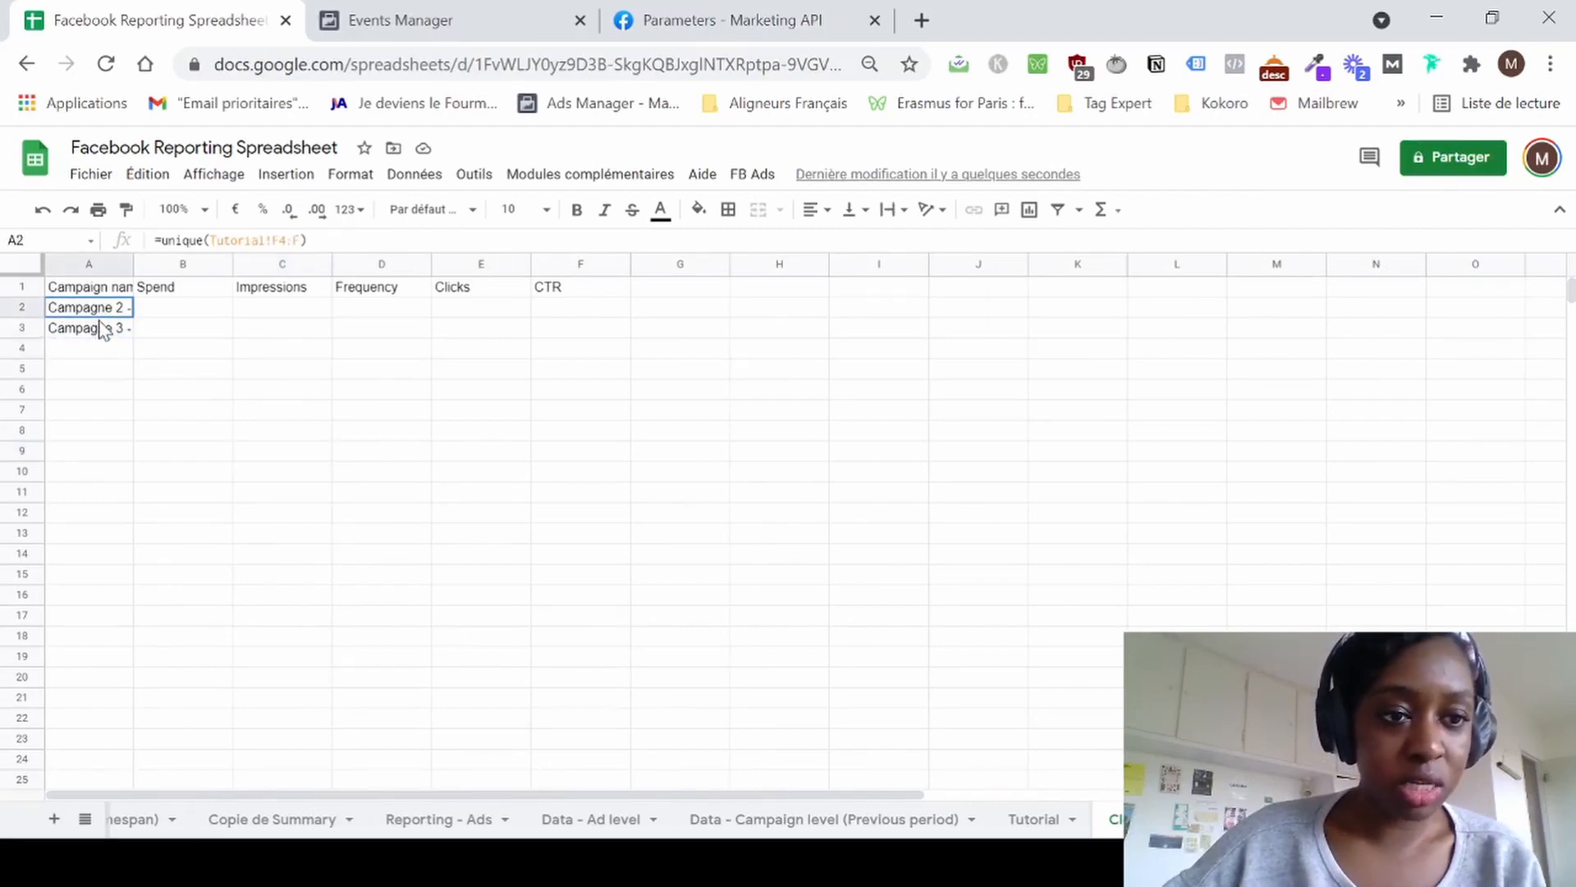
click(127, 392)
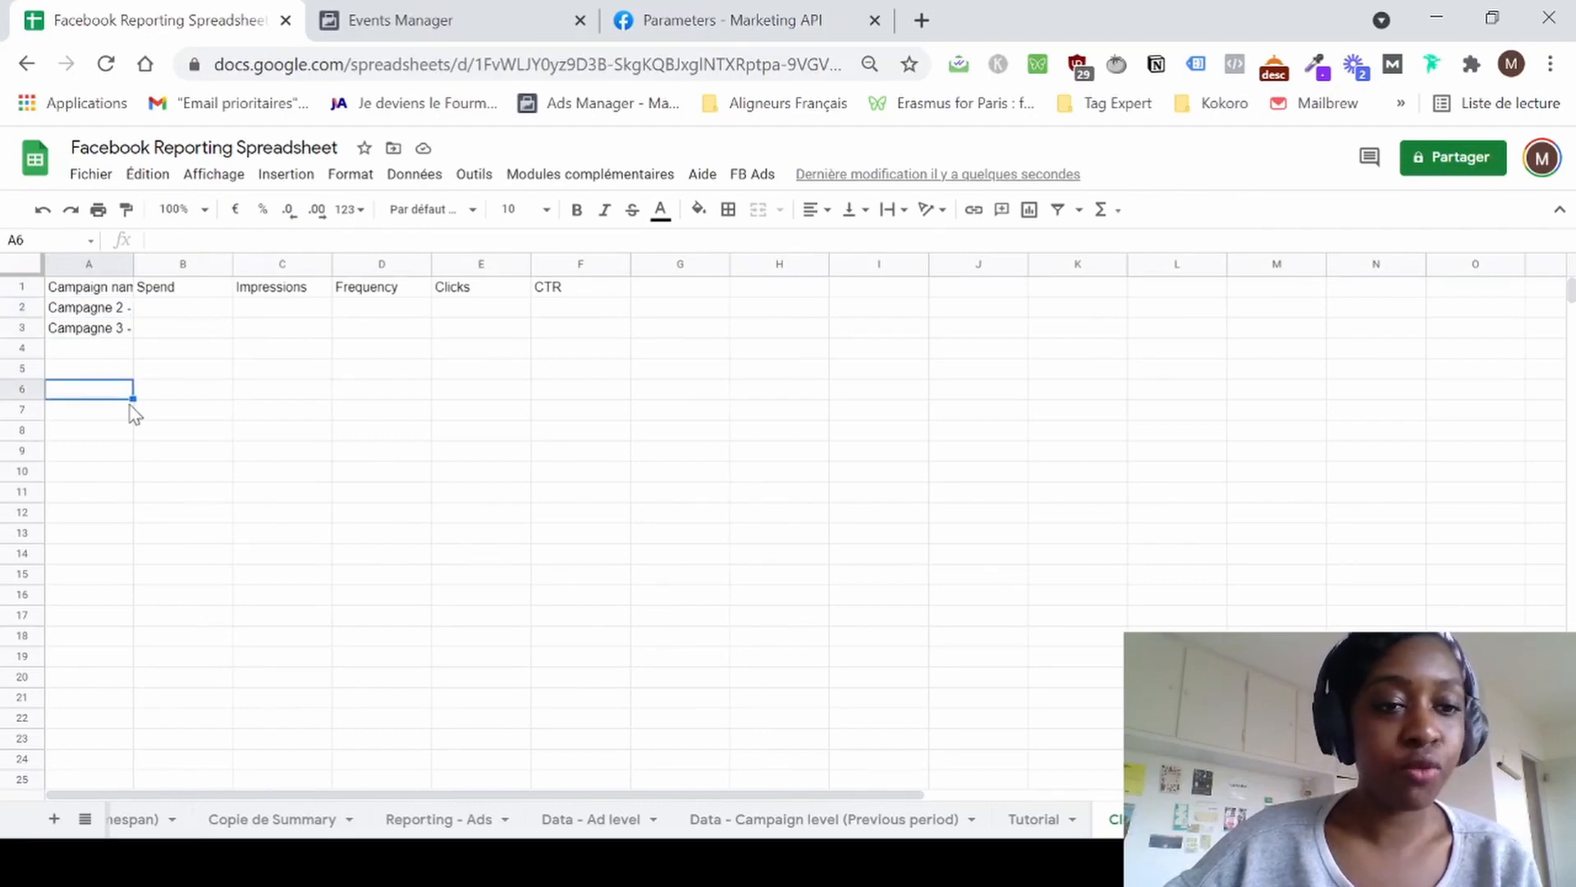
click(97, 515)
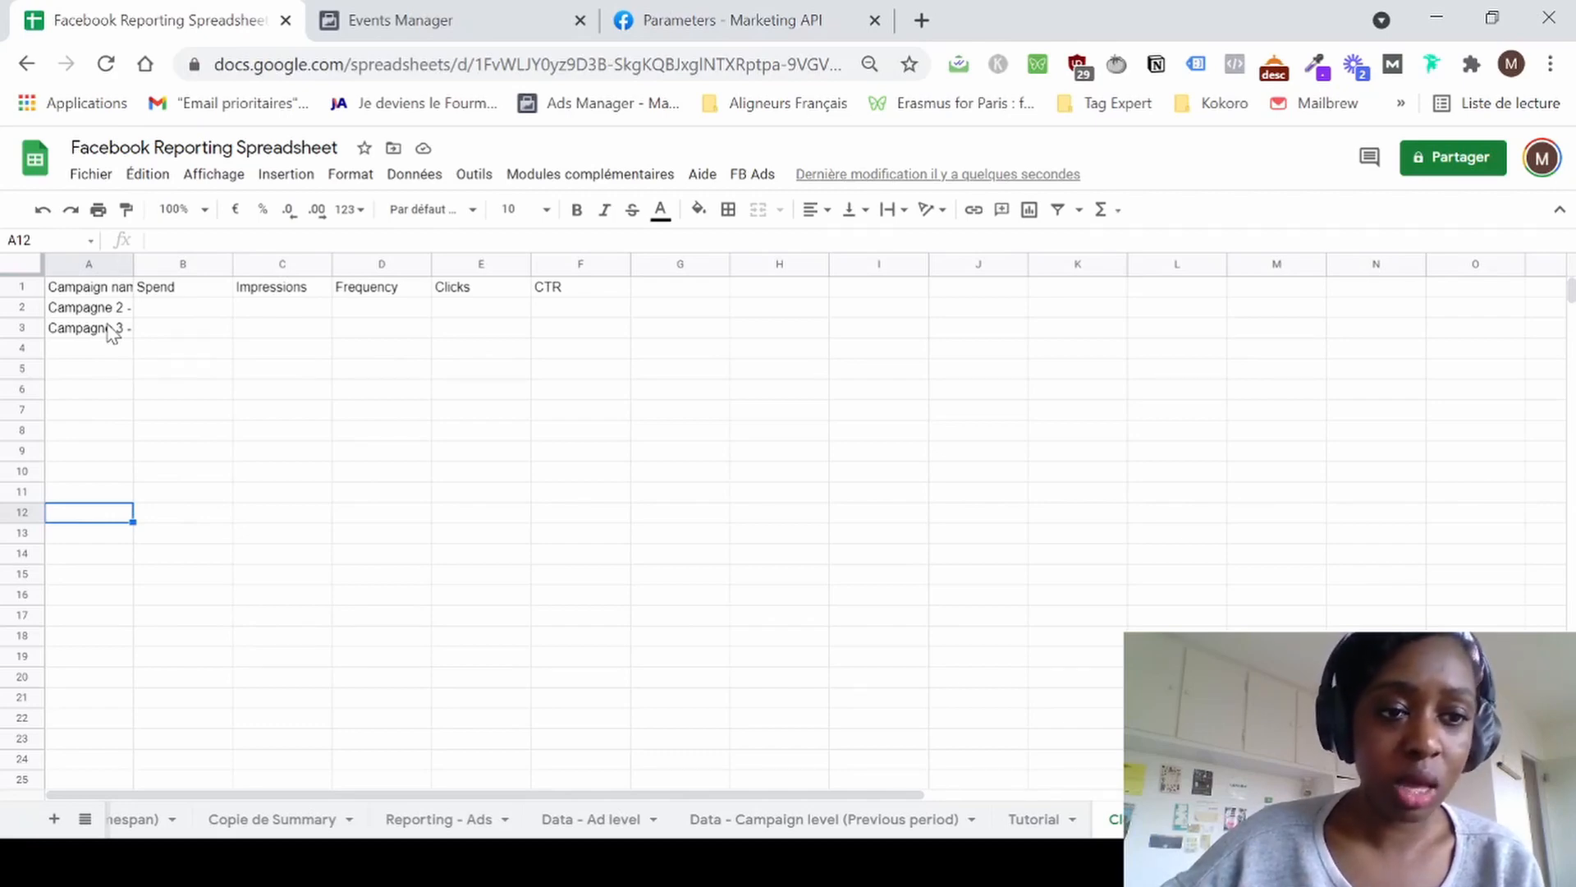
click(1133, 862)
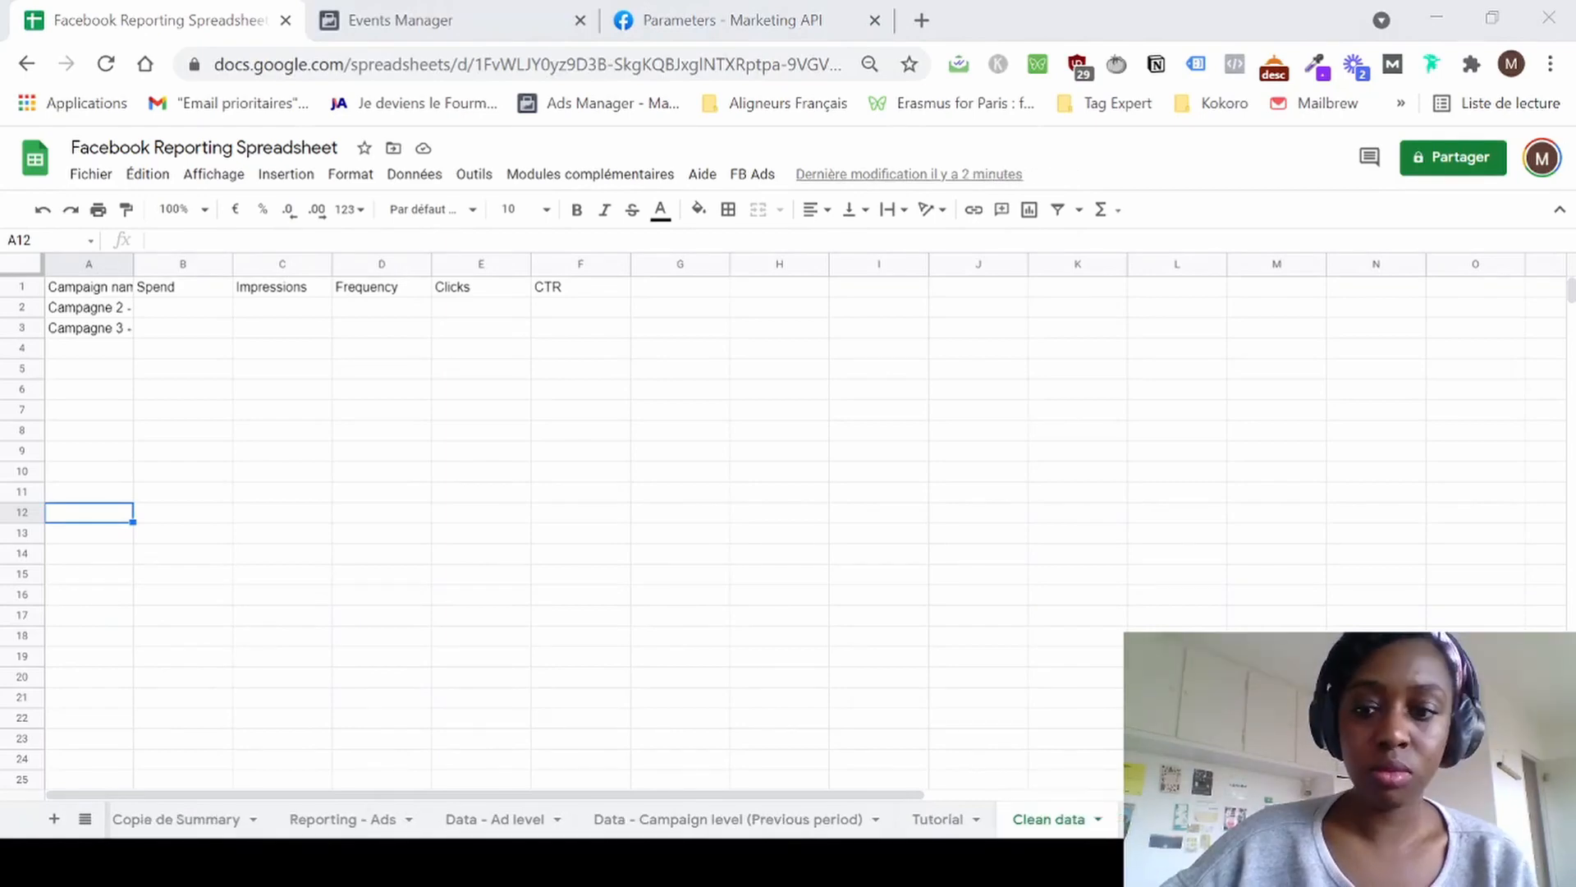
click(1438, 4)
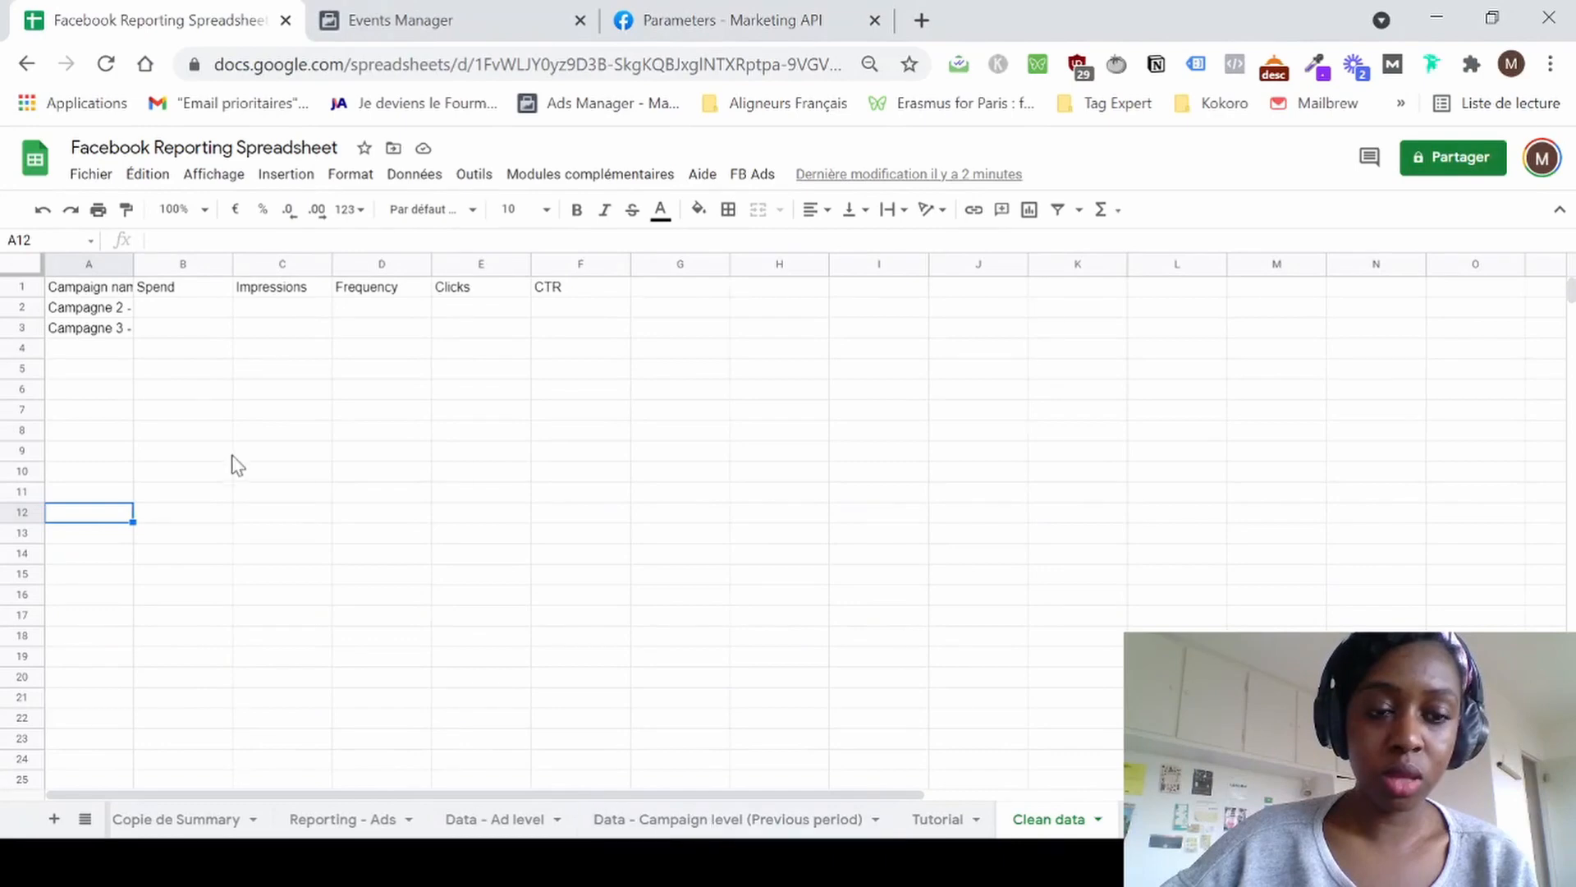
Start a VLOOKUP formula in the Spend cell B2 of Clean data, with A2 as search key and Tutorial!F4:M29 as range.
double_click(184, 311)
text(=)
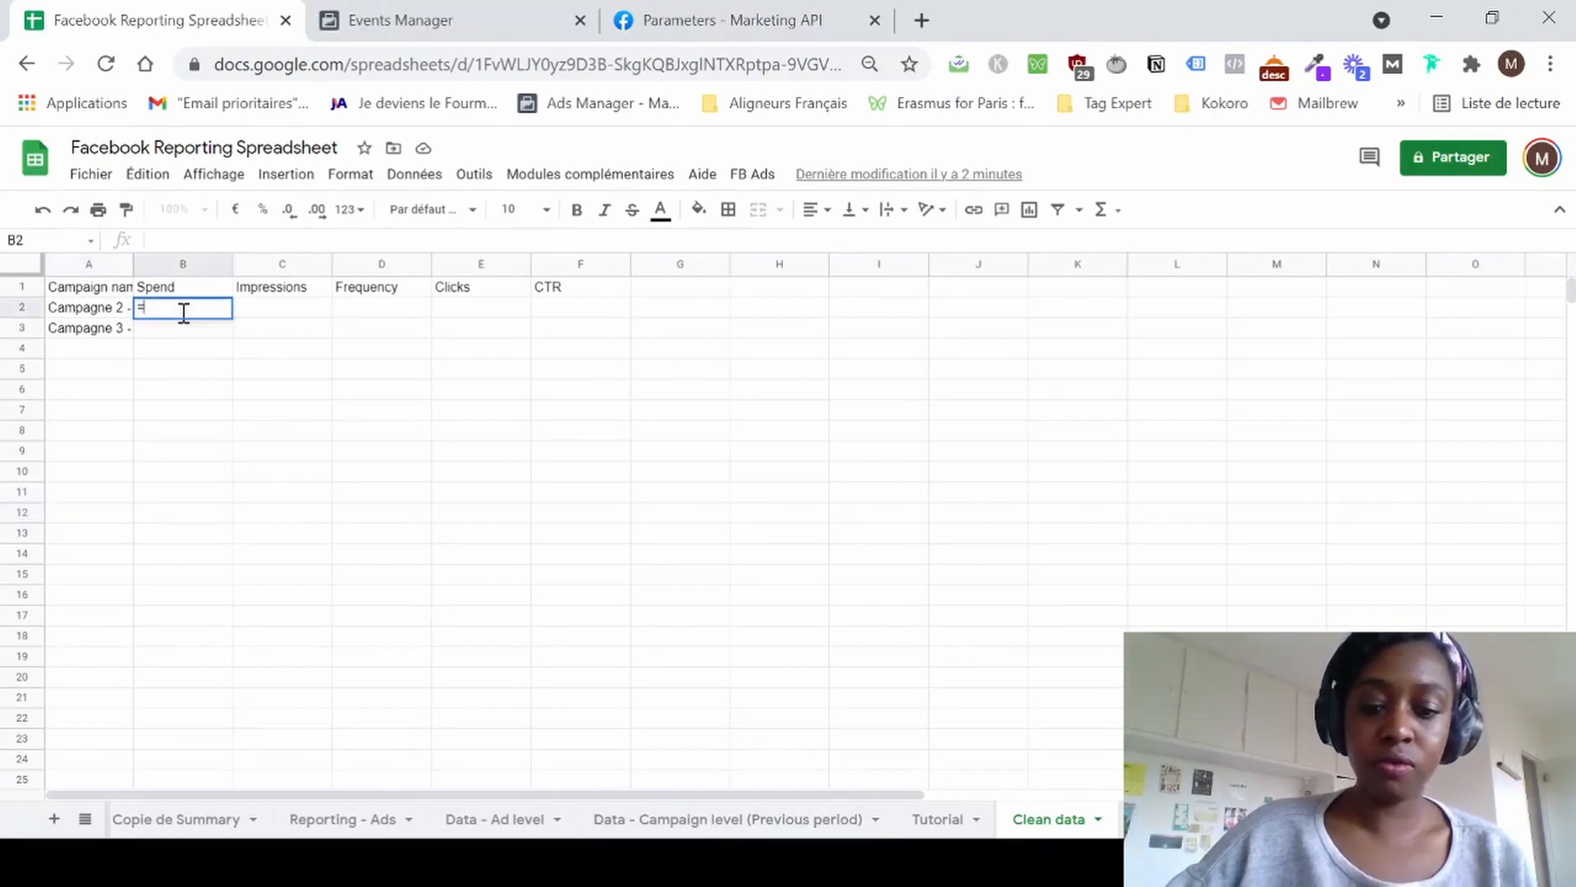
text(vlooku)
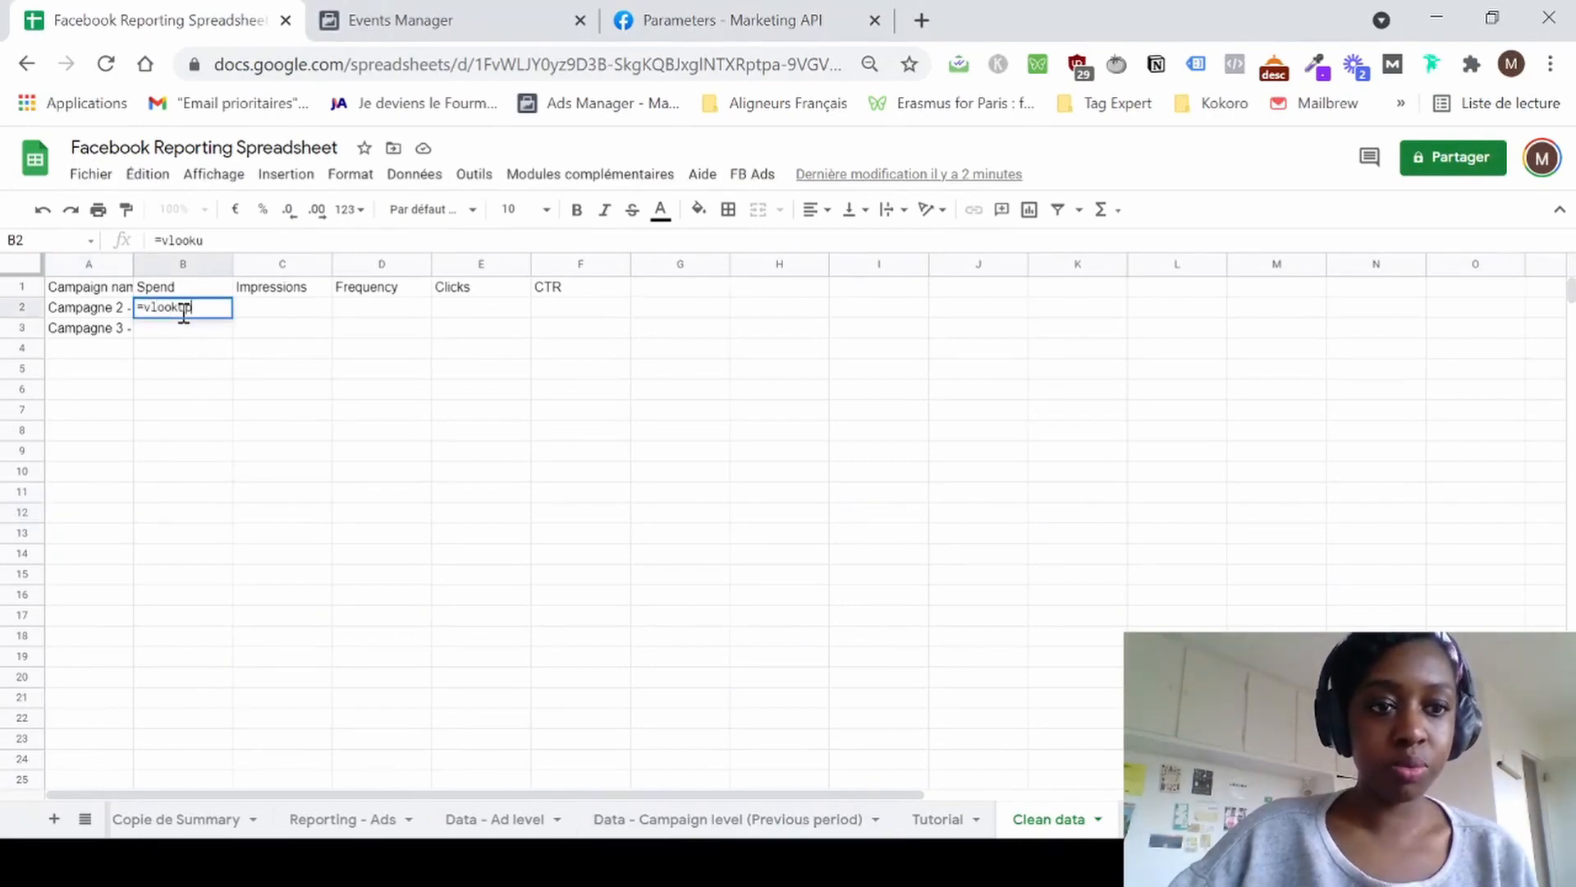
text(p()
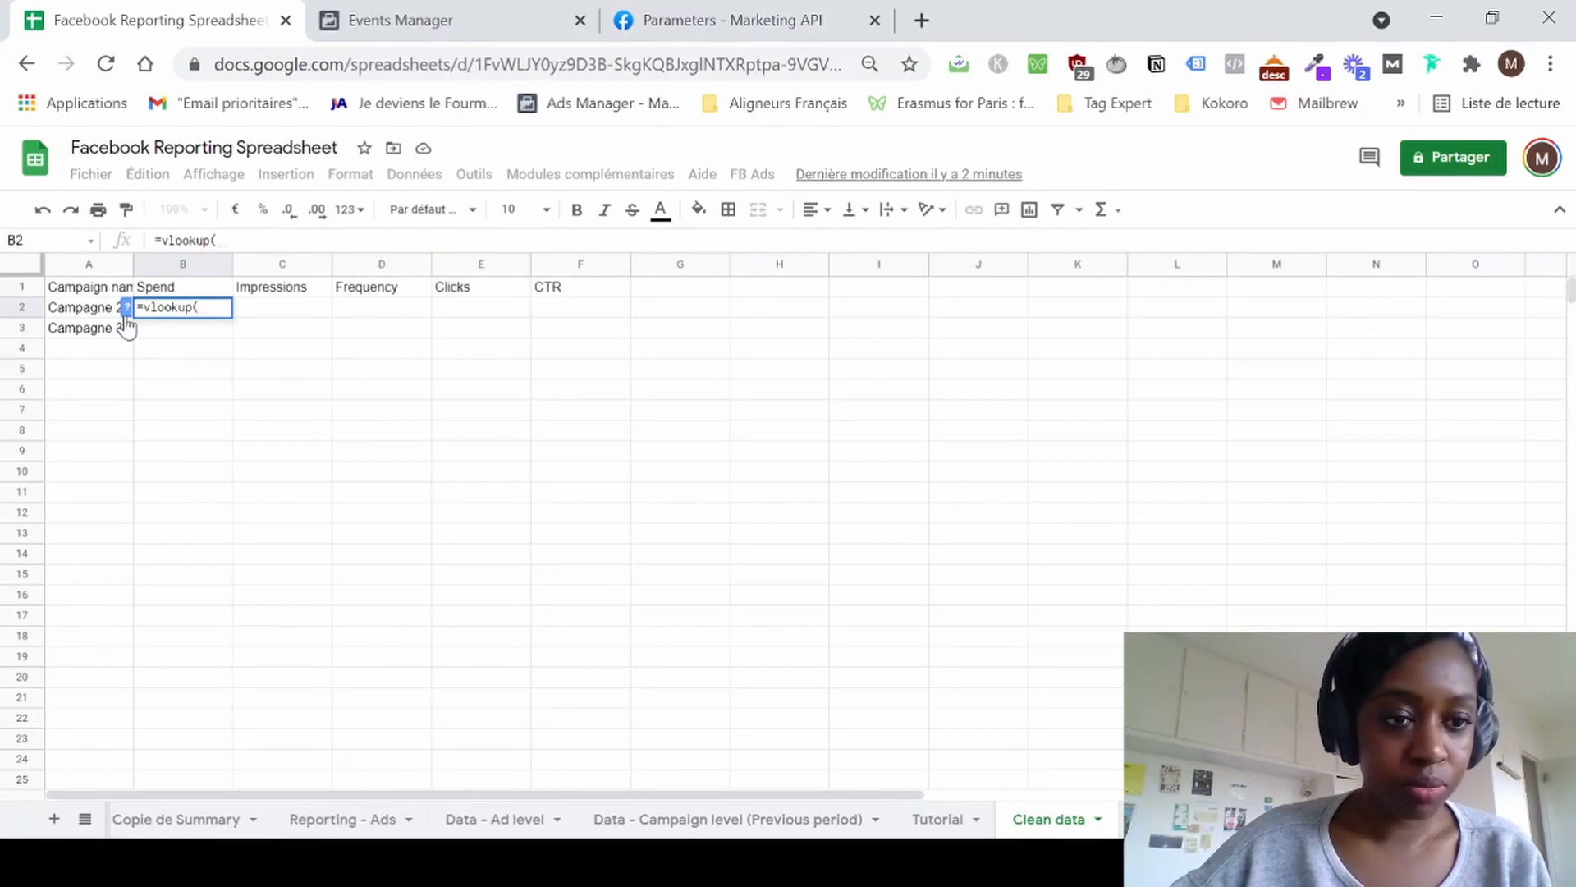
click(103, 312)
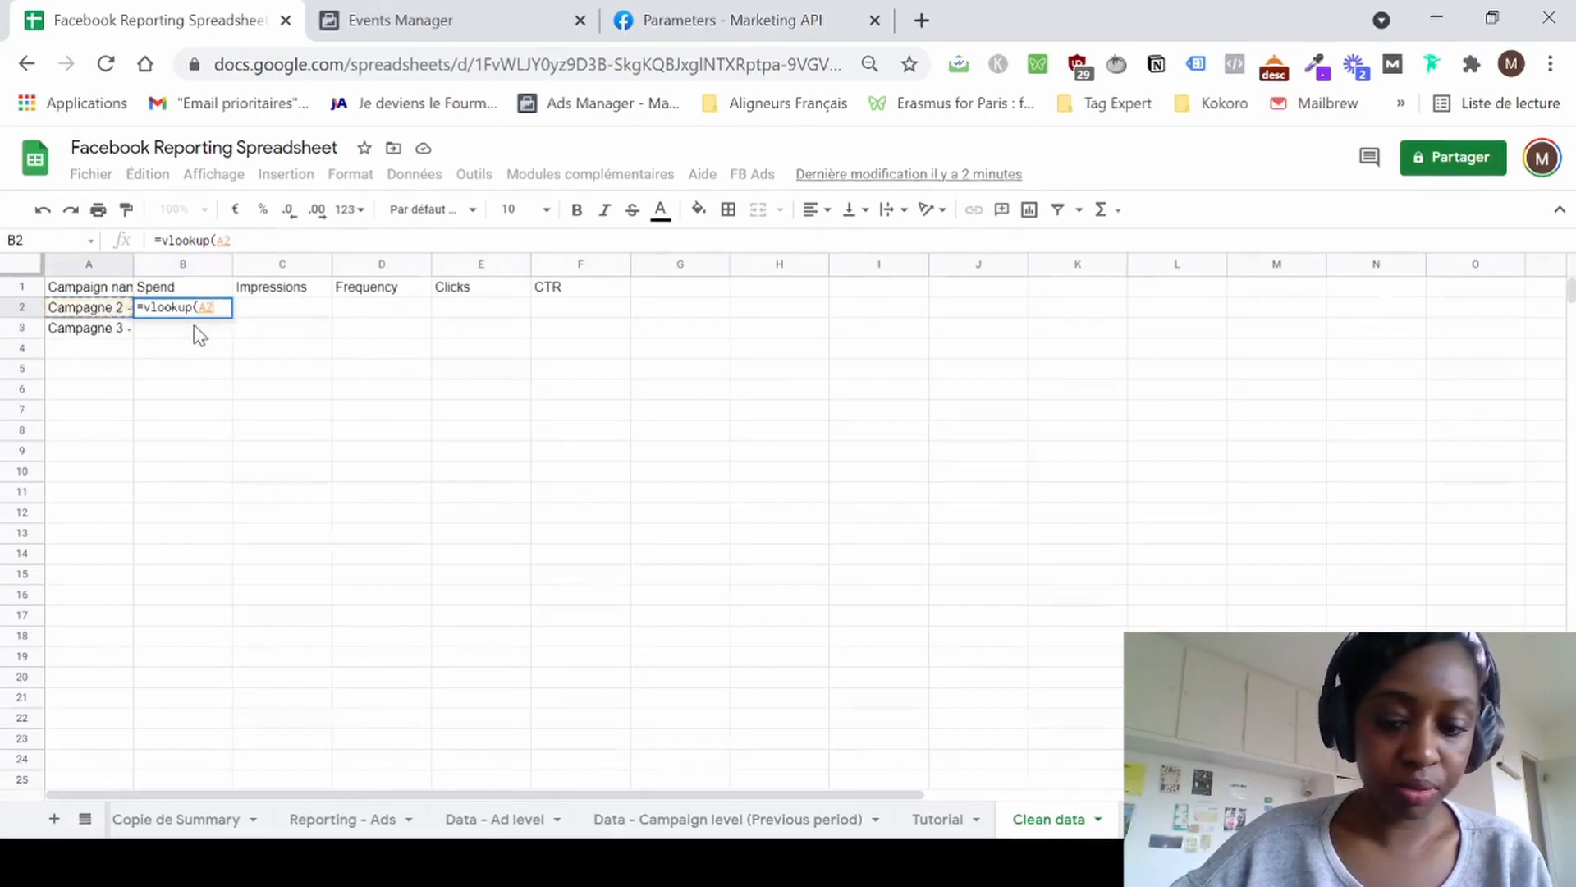
text(;)
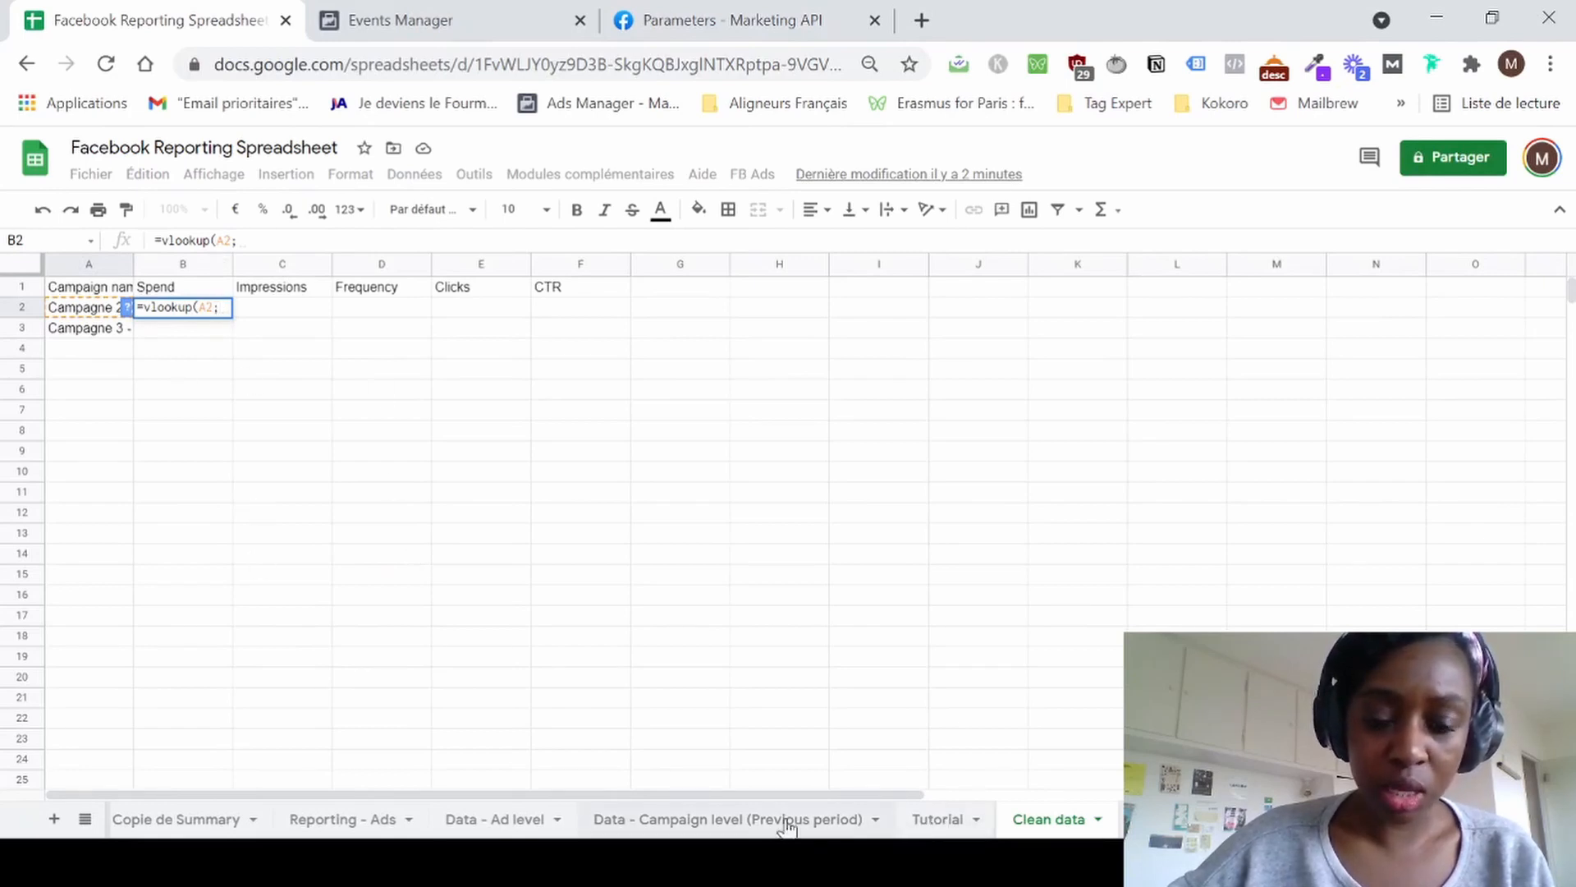
click(955, 816)
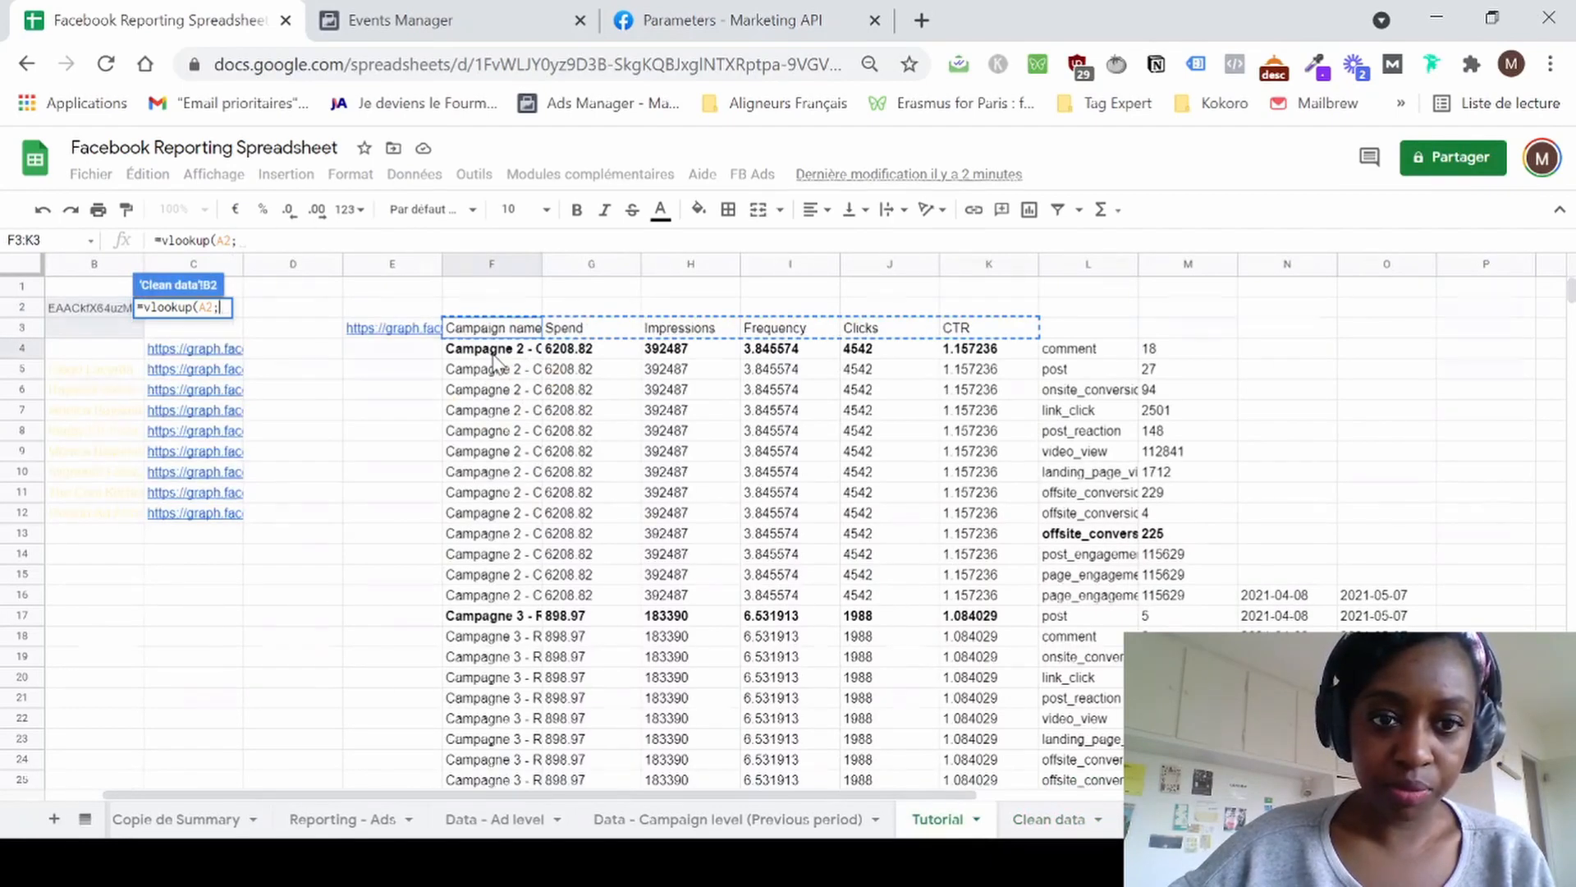
click(494, 353)
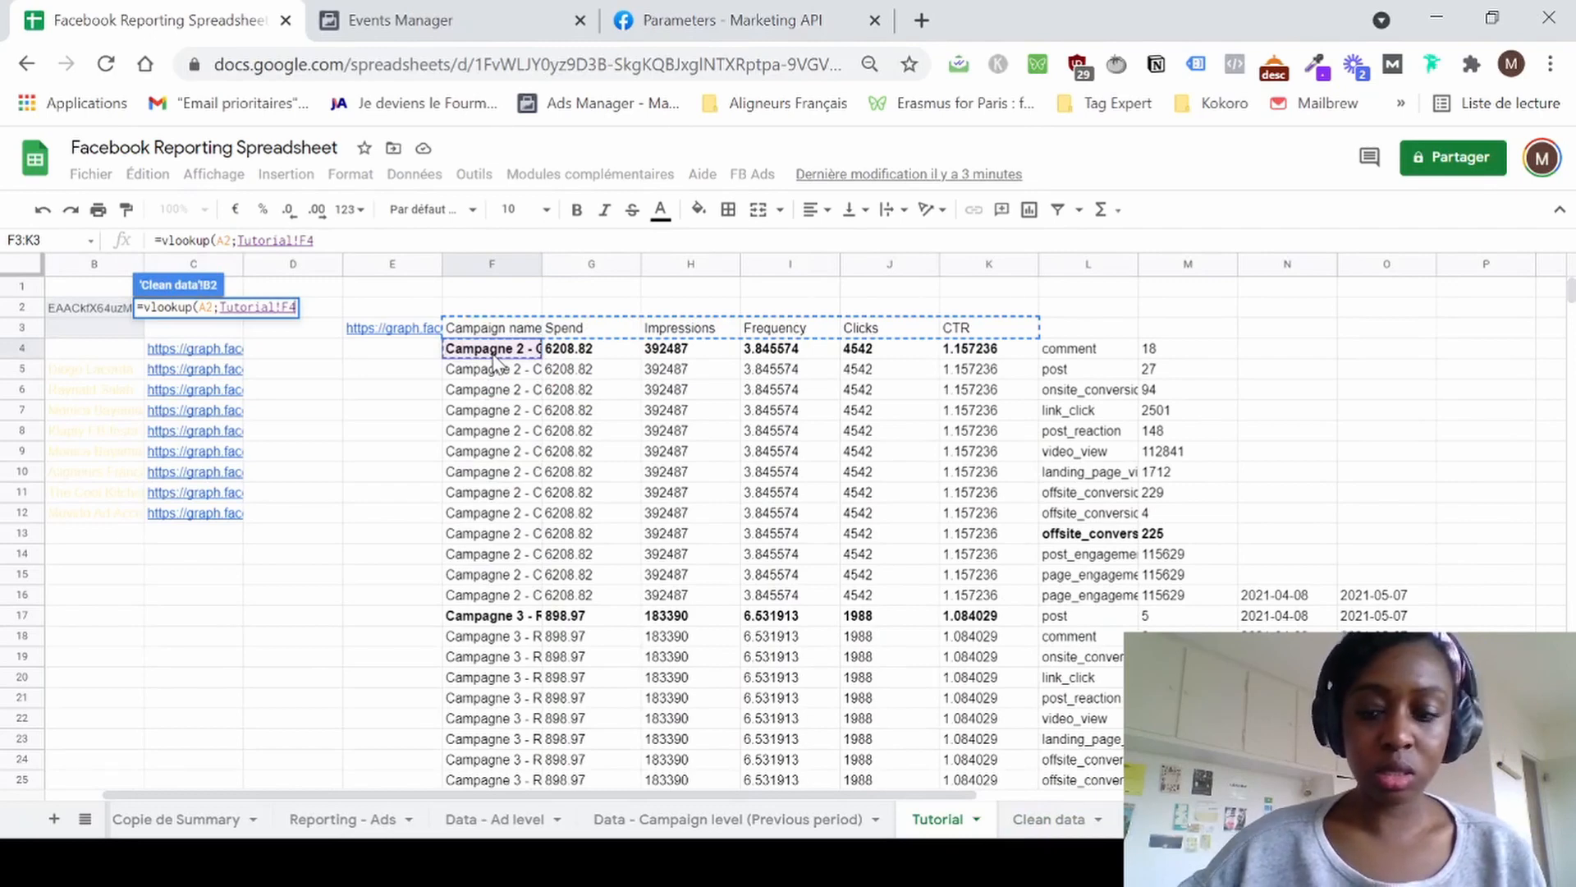
key(ctrl+shift+Right)
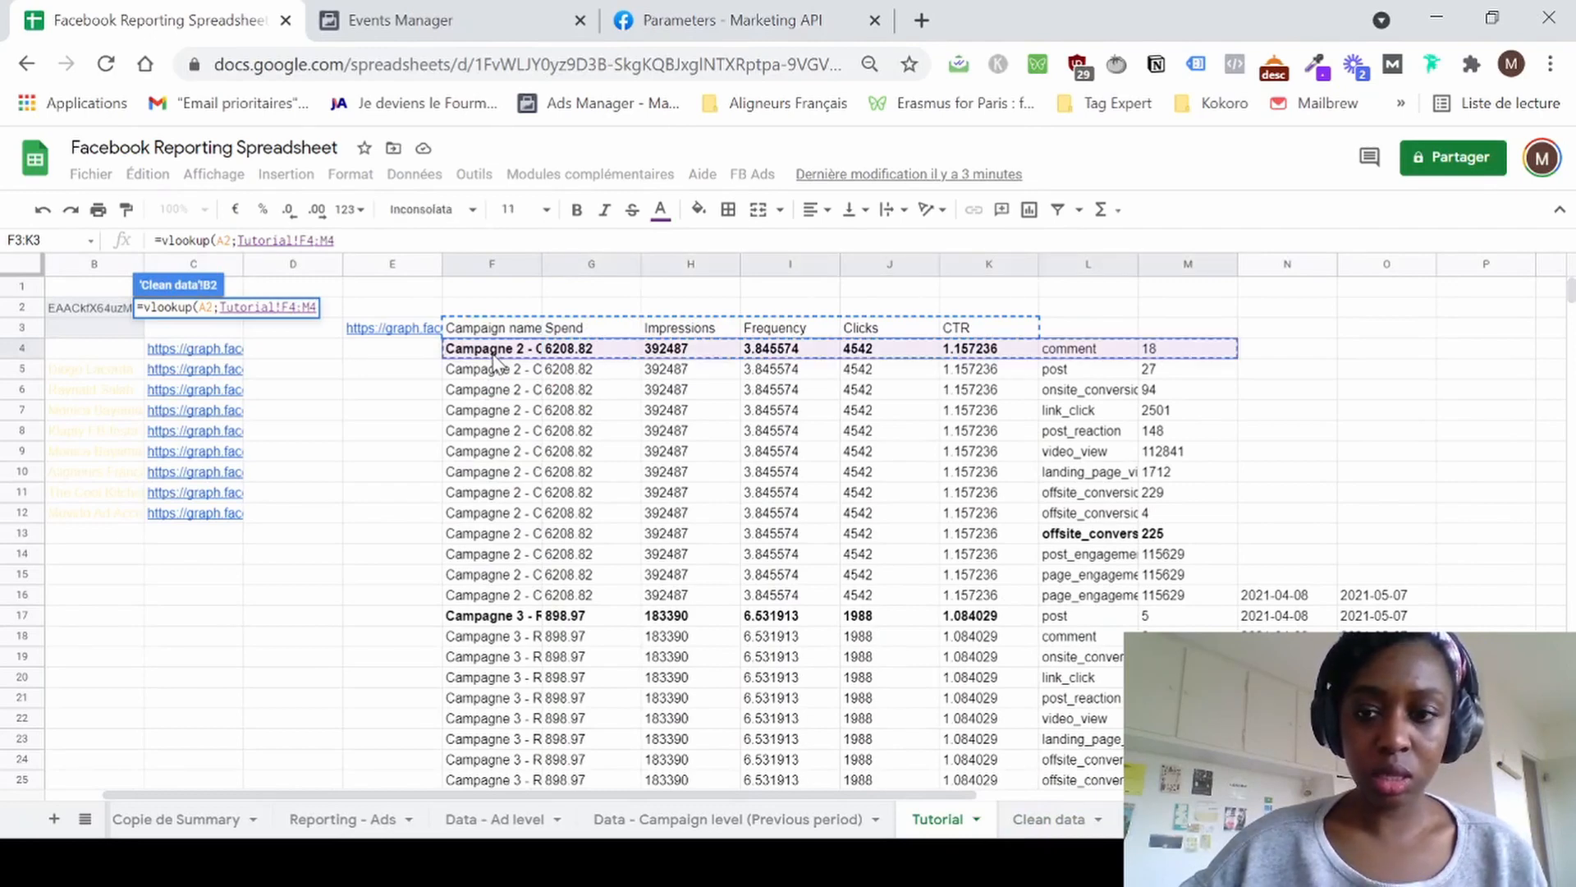
key(ctrl+shift+Down)
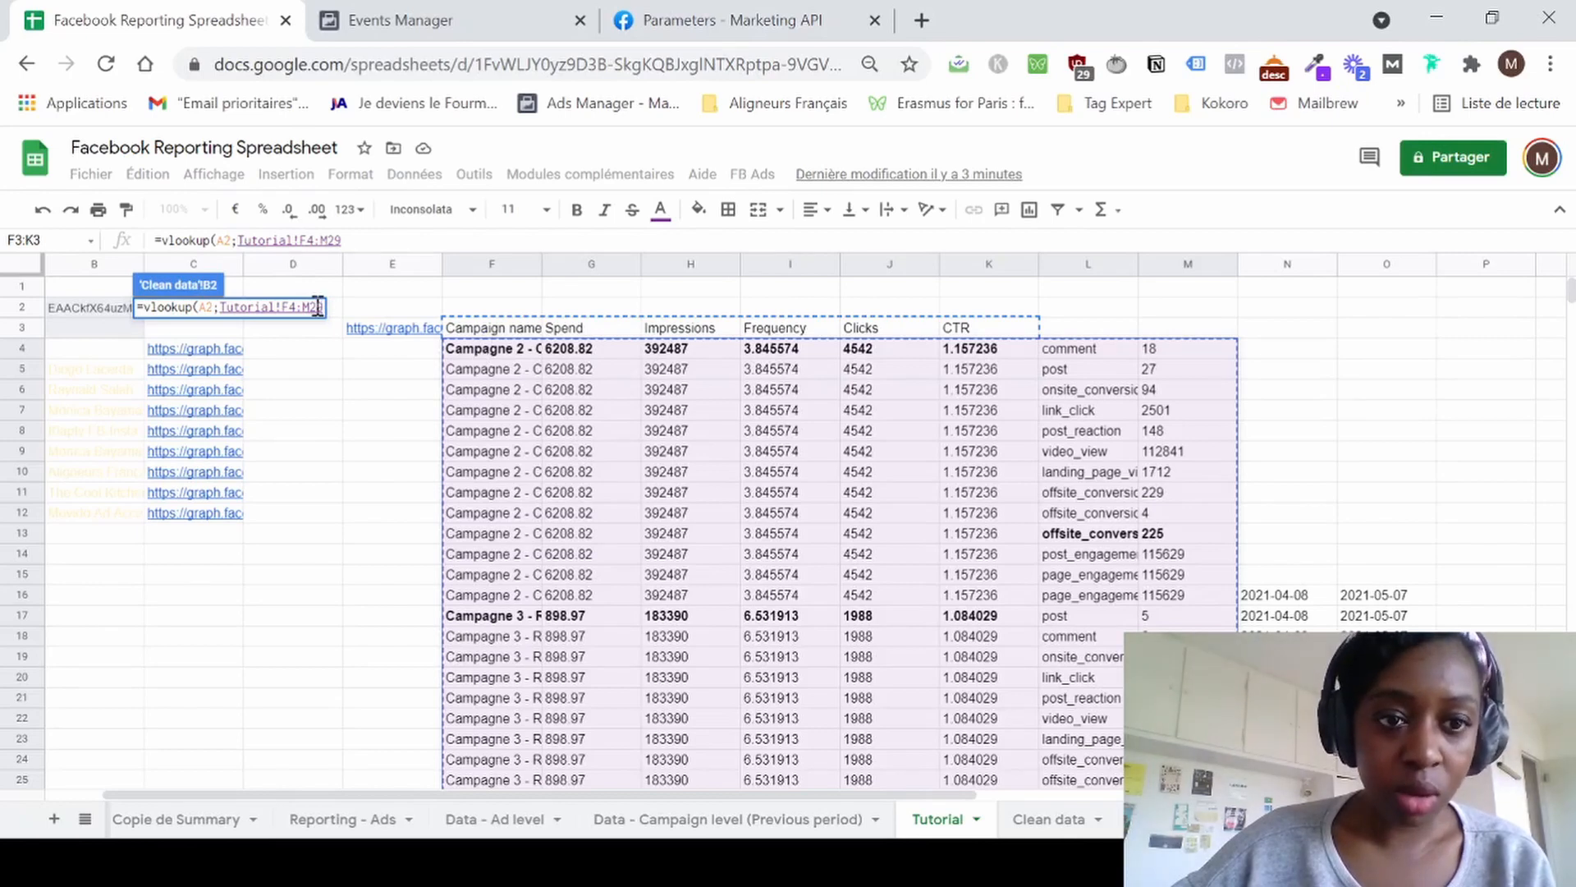
Complete the VLOOKUP in B2 with column index 2 and false for an exact match.
text(;)
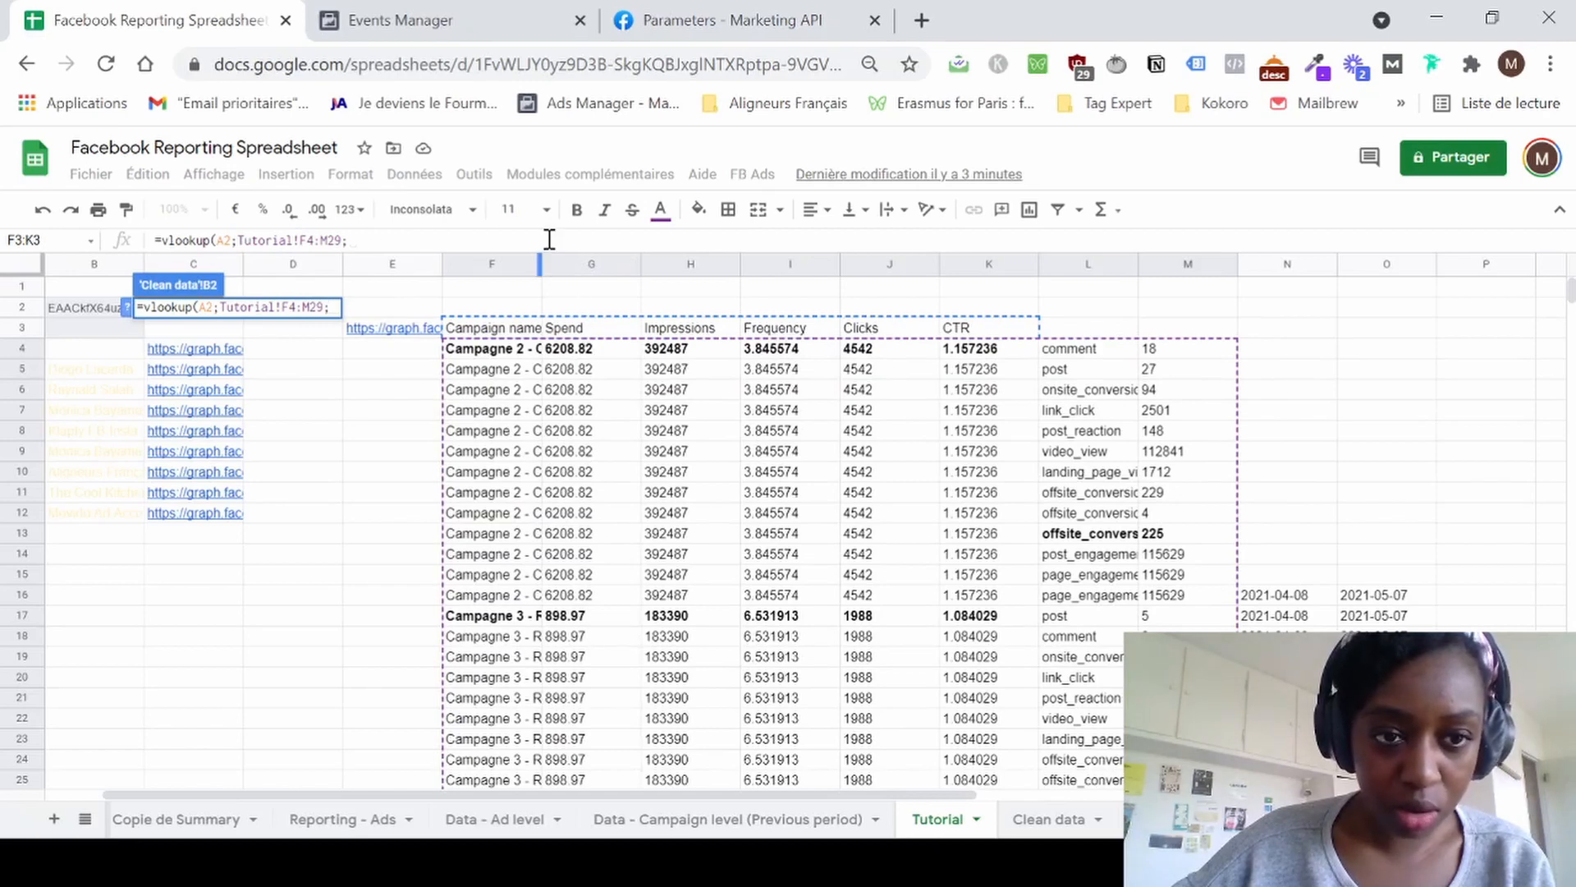
text(2)
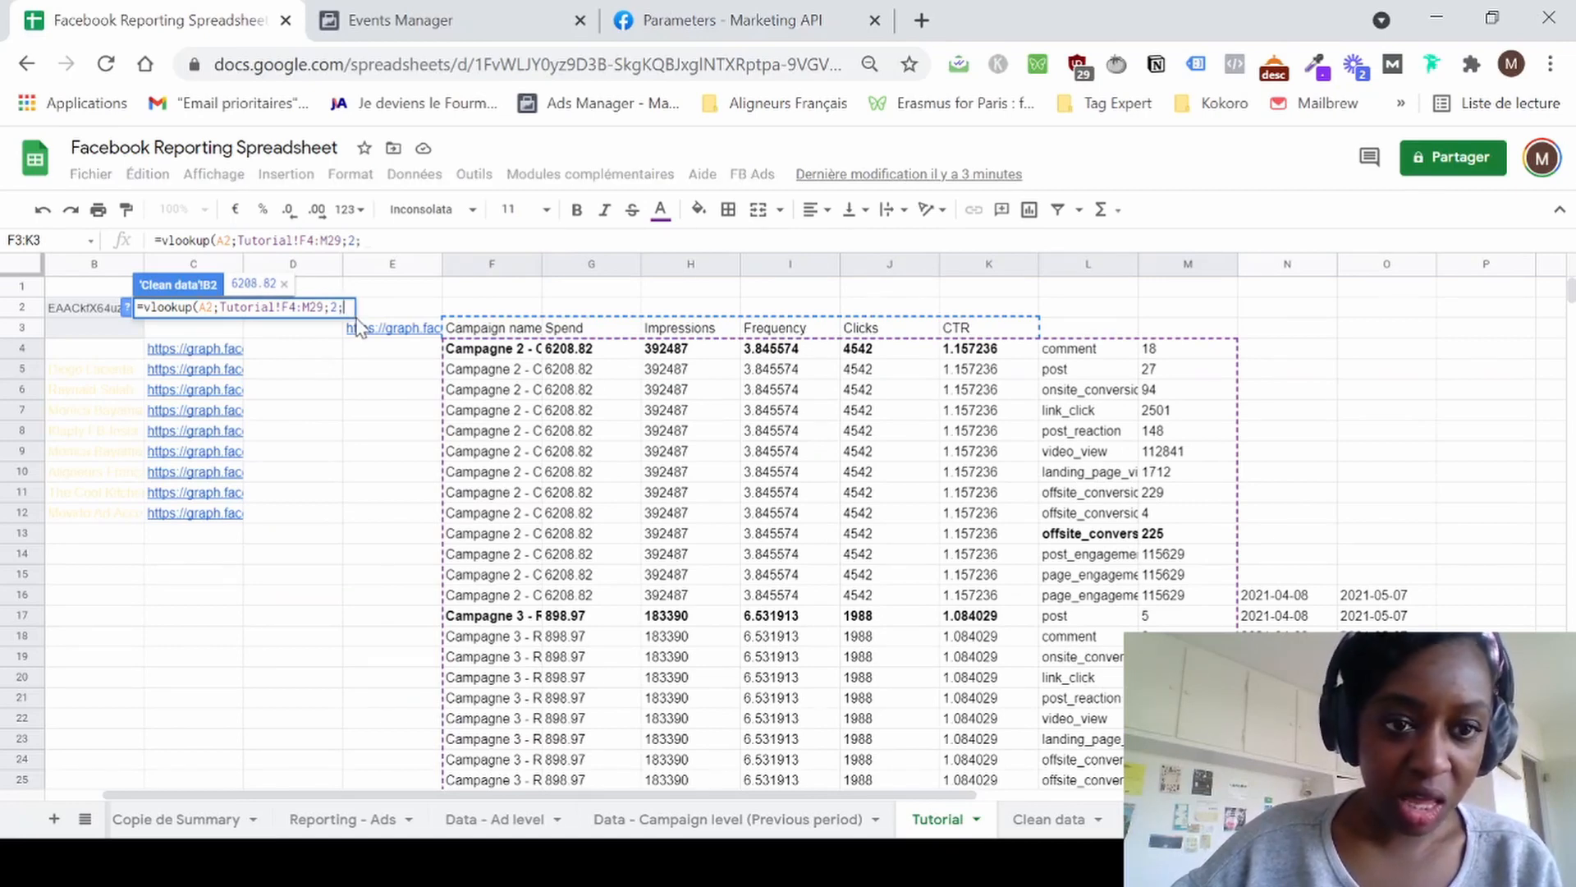
text(;fal)
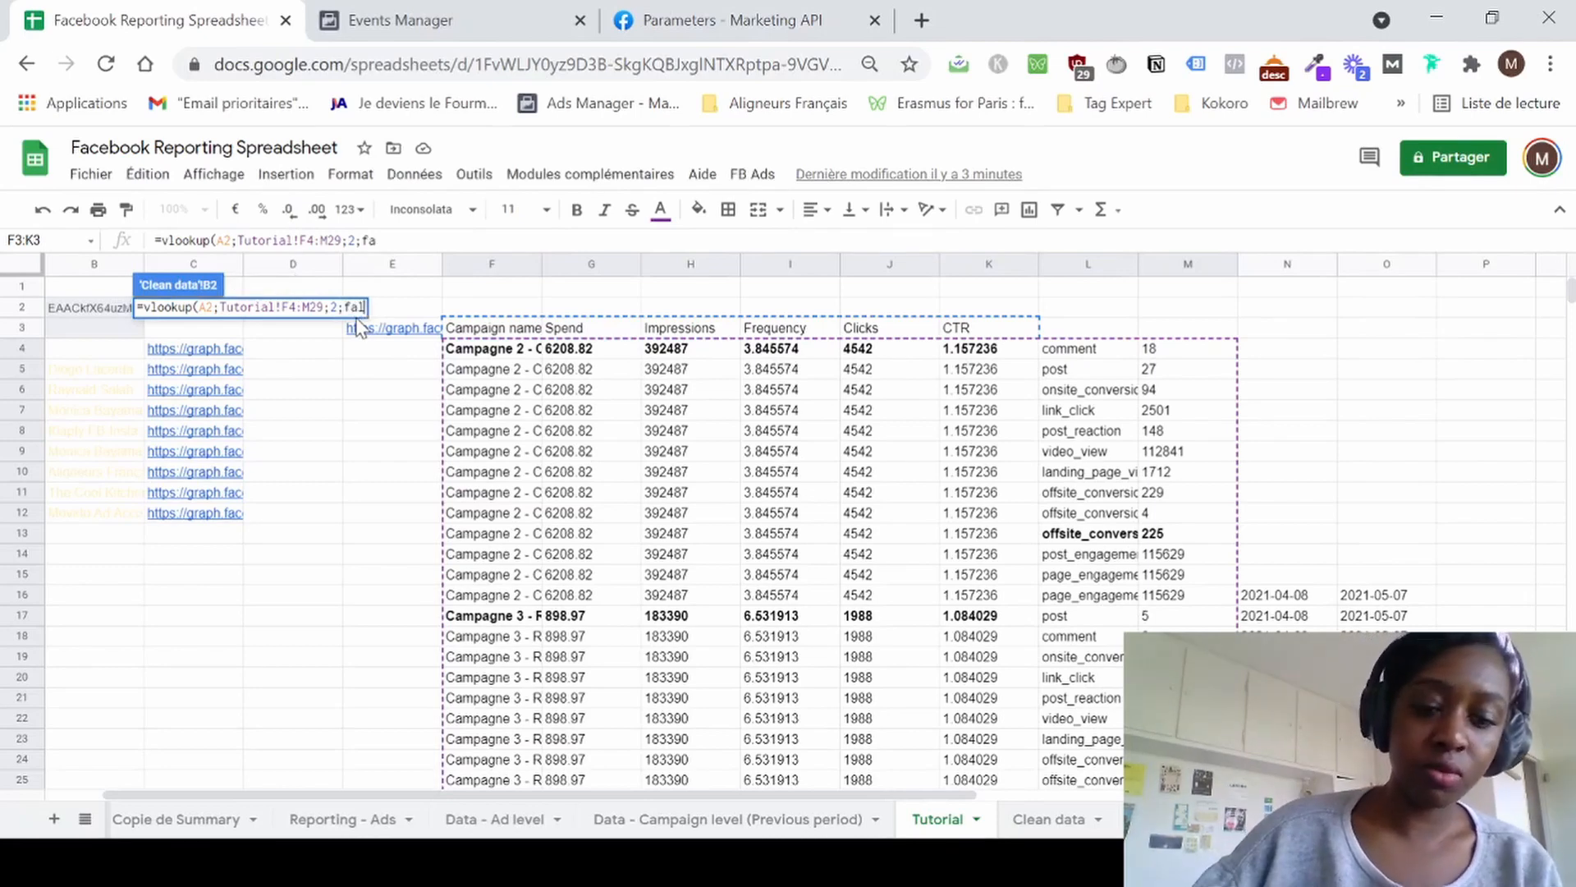
text(se)
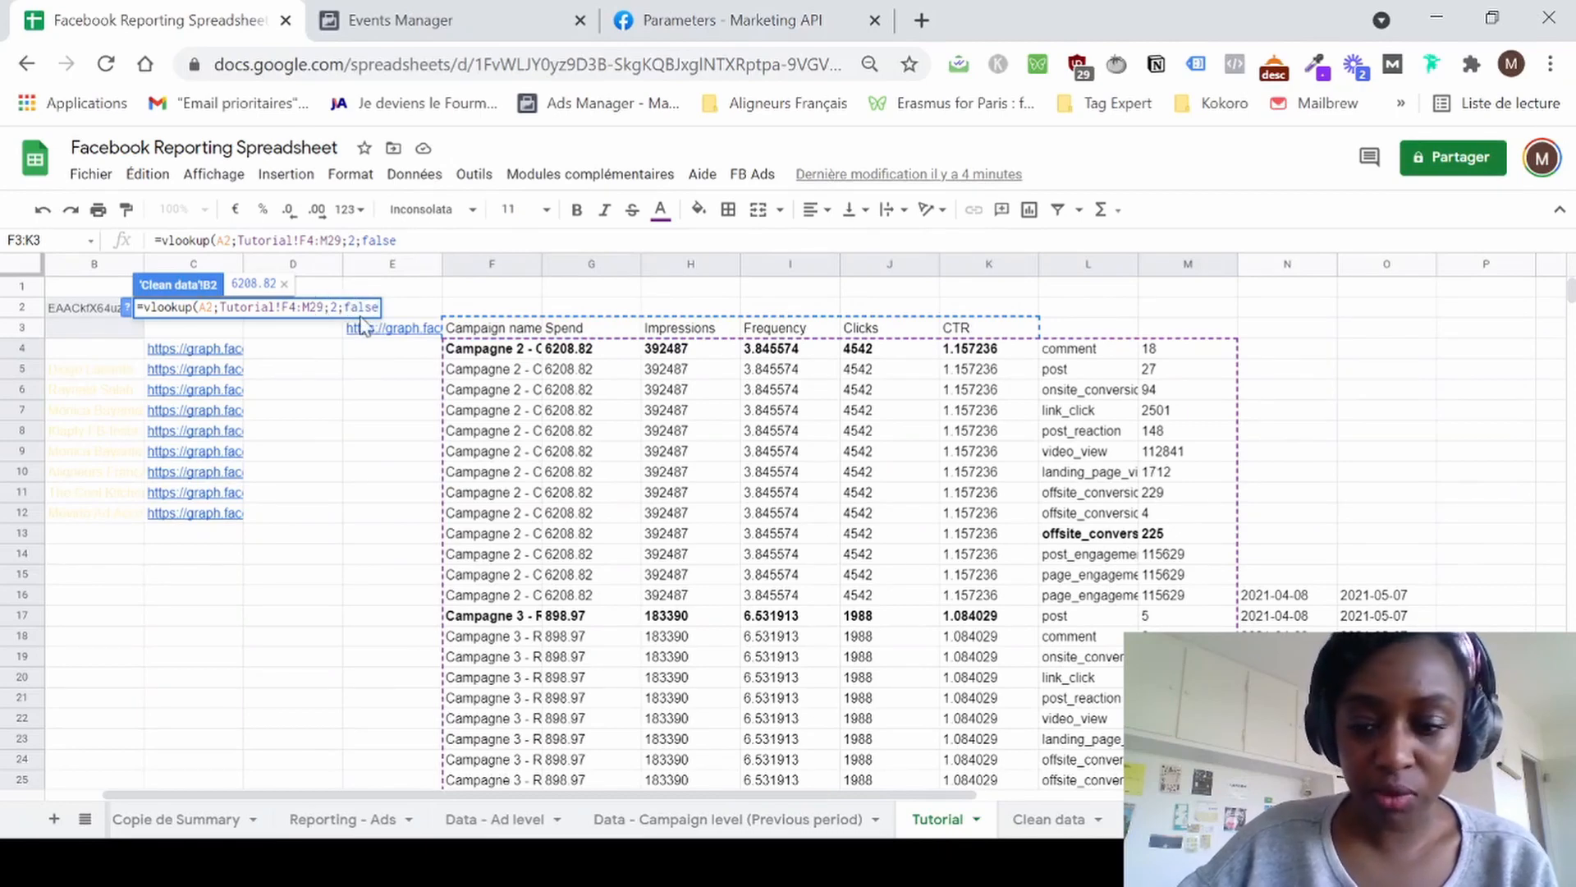
text())
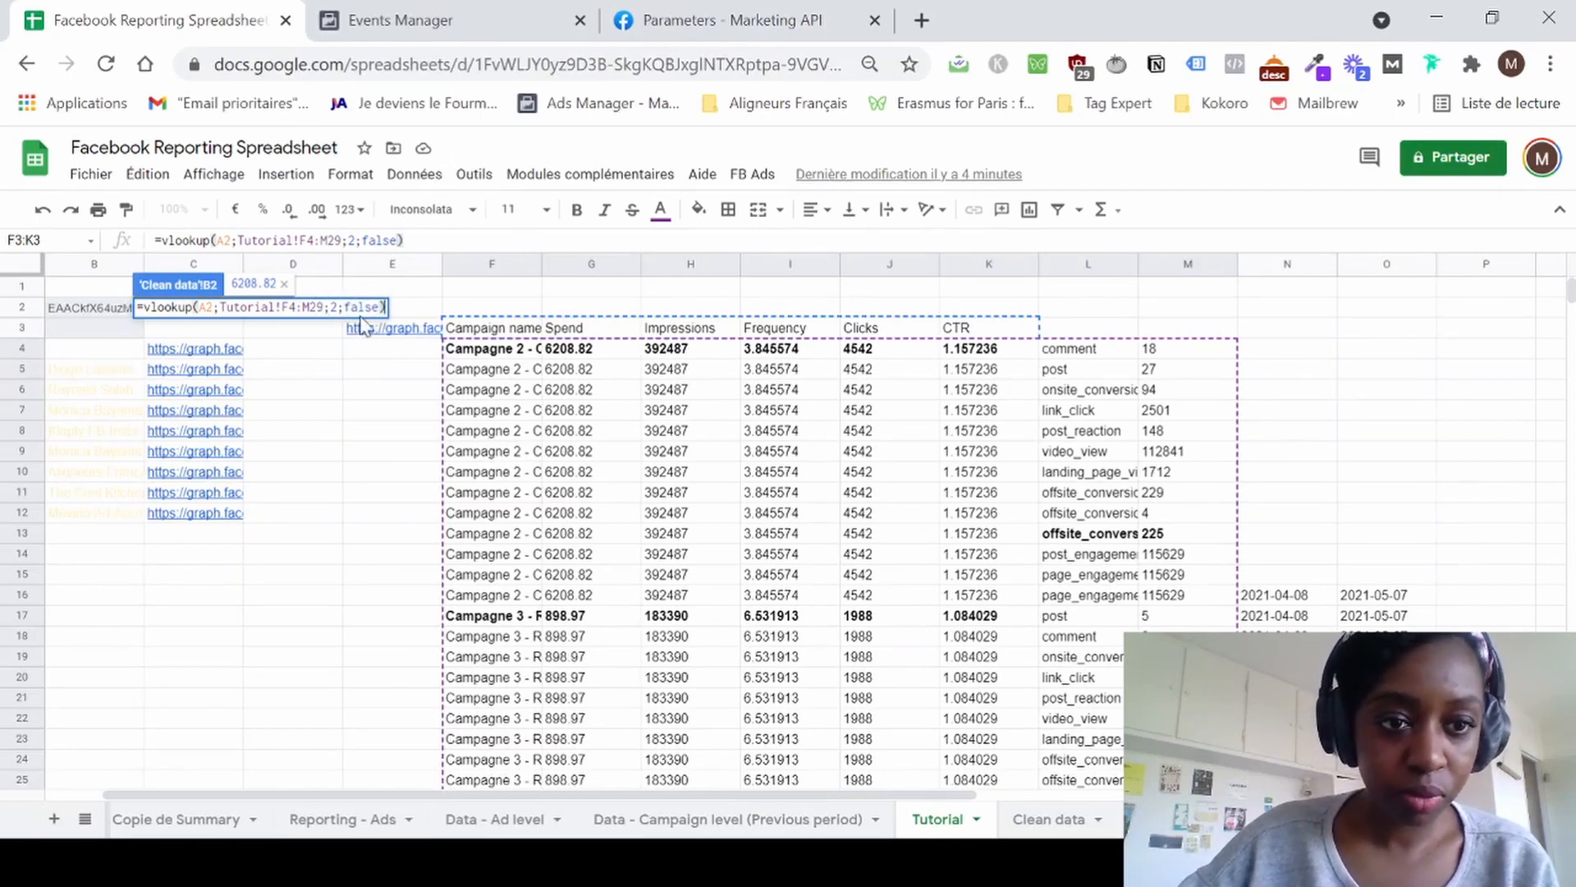
key(Return)
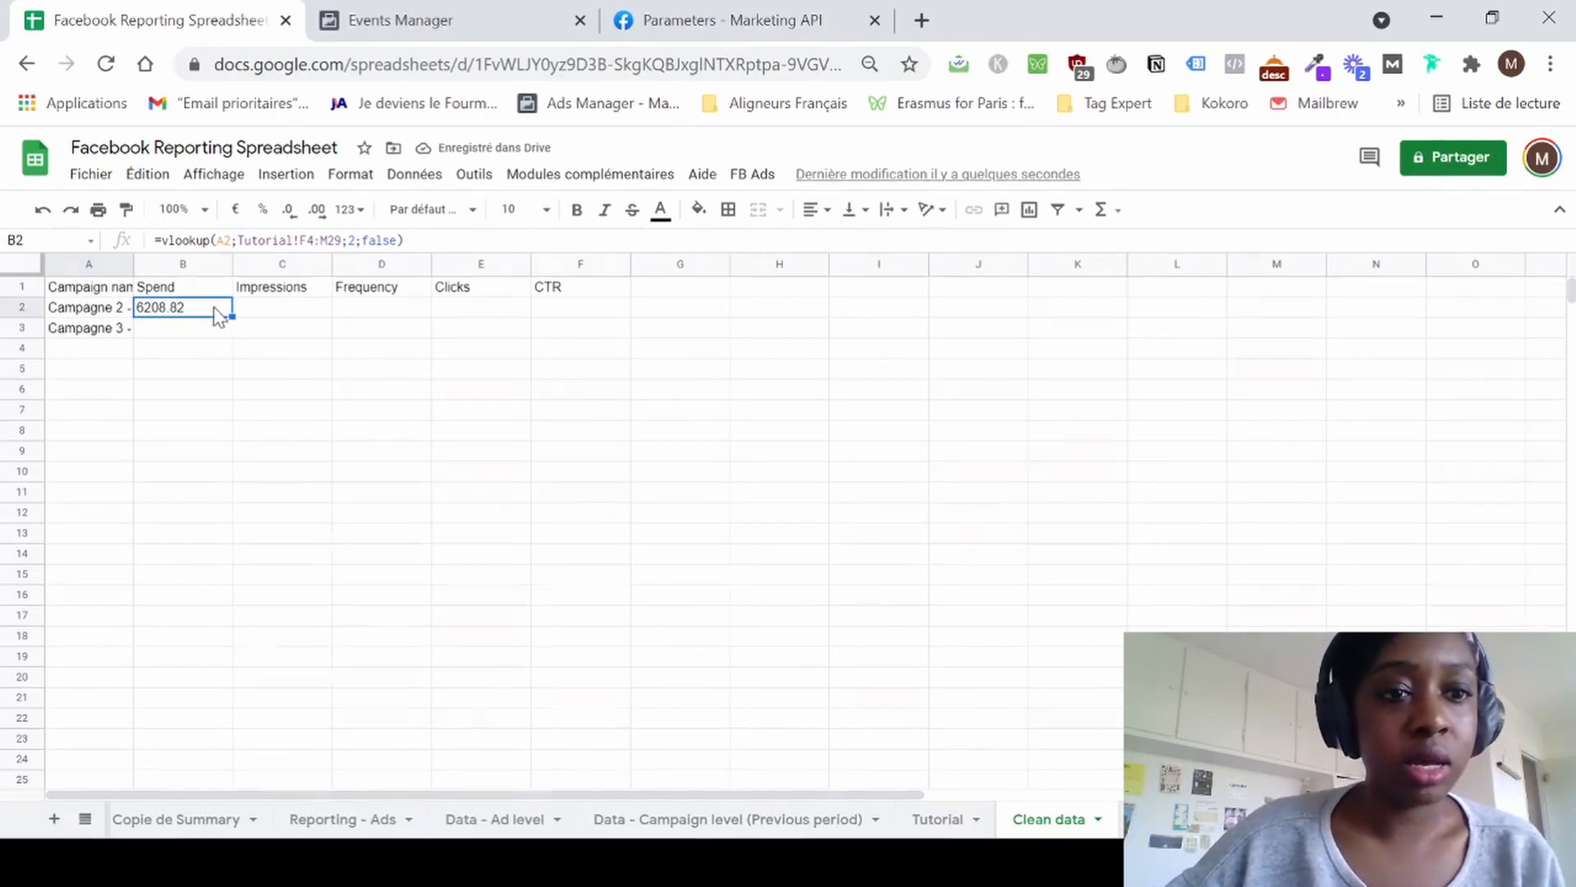
click(213, 243)
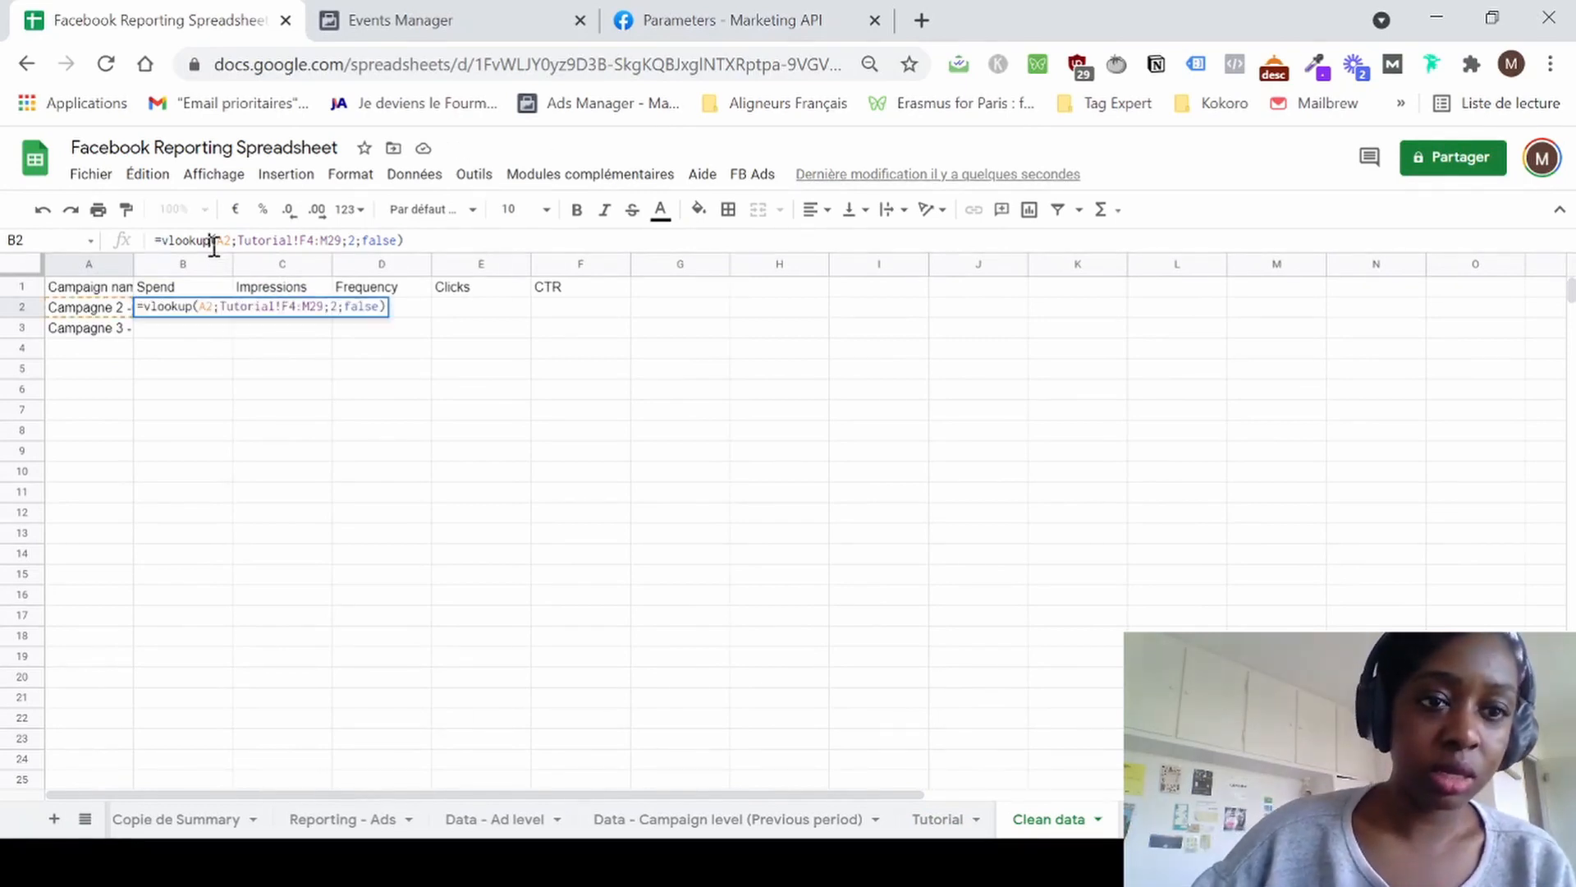
double_click(214, 246)
click(213, 246)
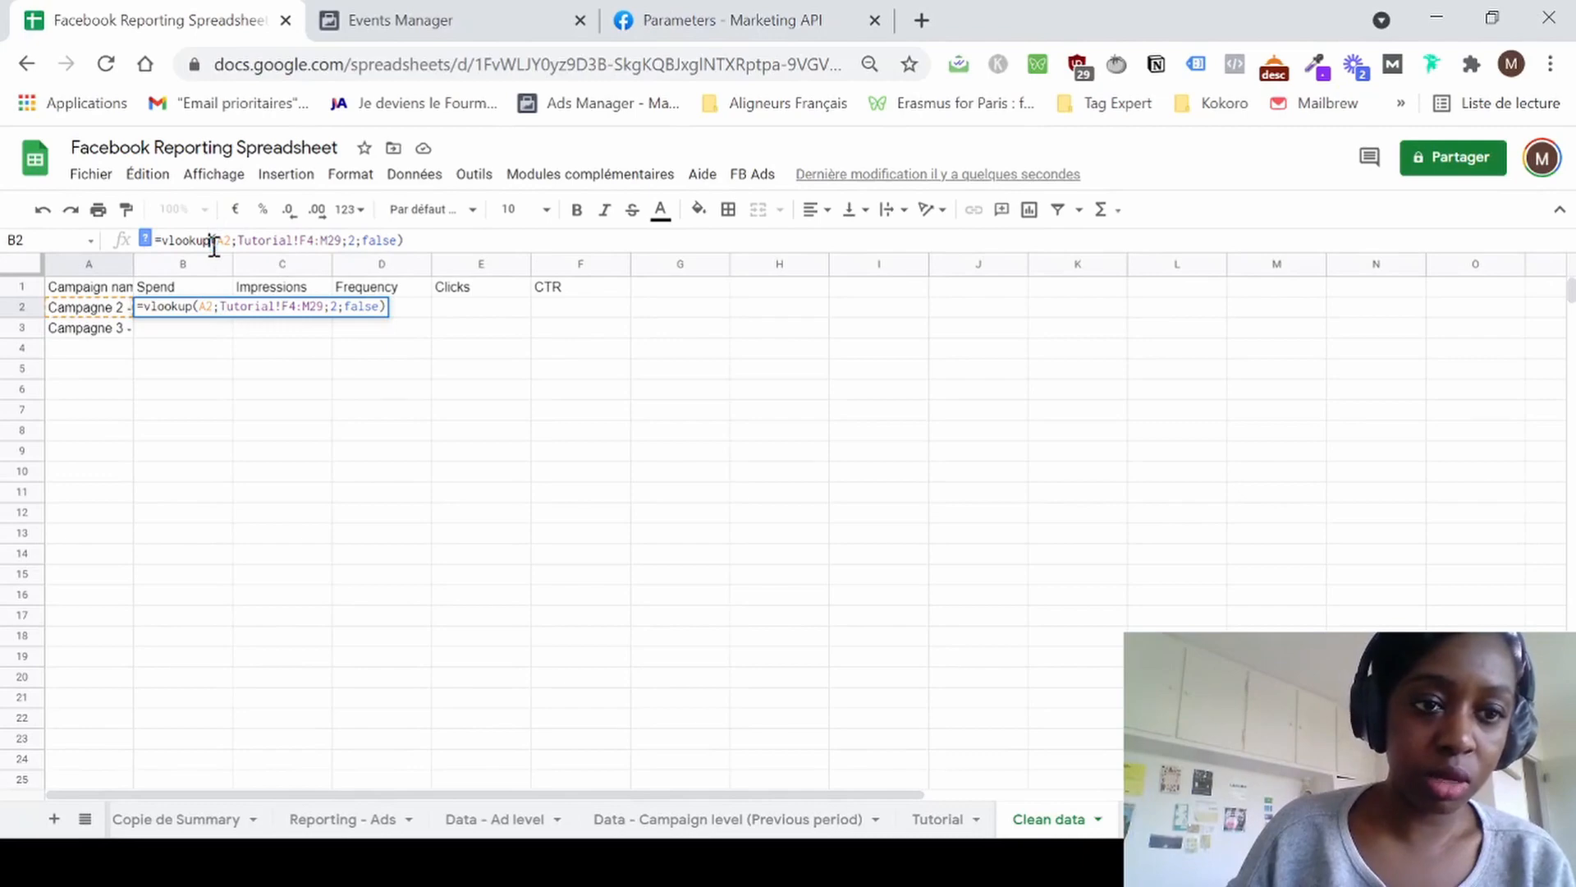
drag(169, 242, 424, 243)
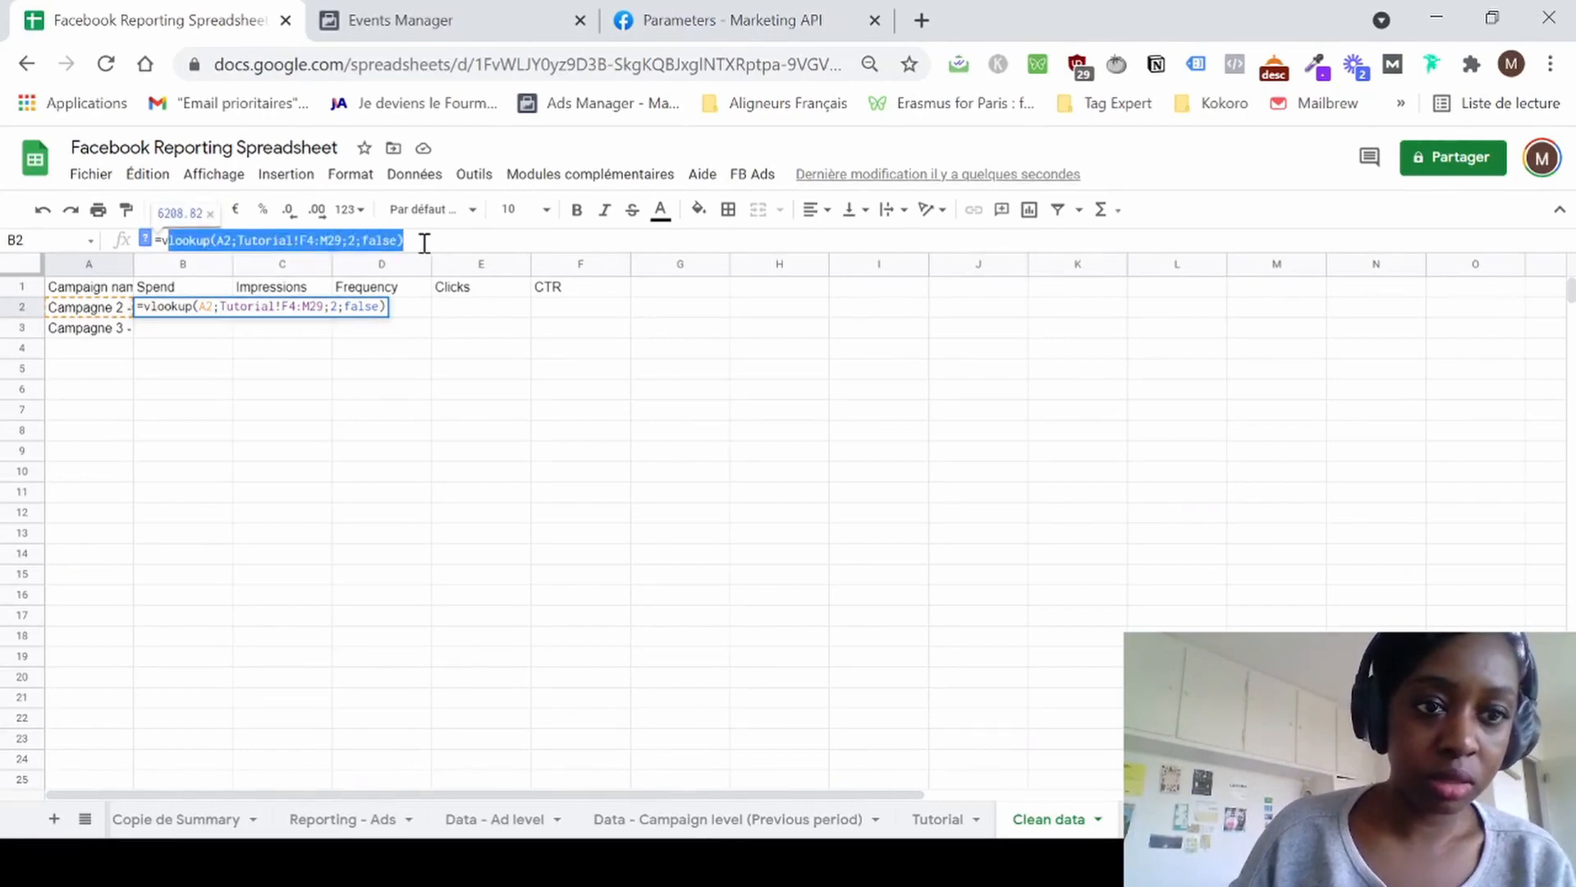
click(425, 243)
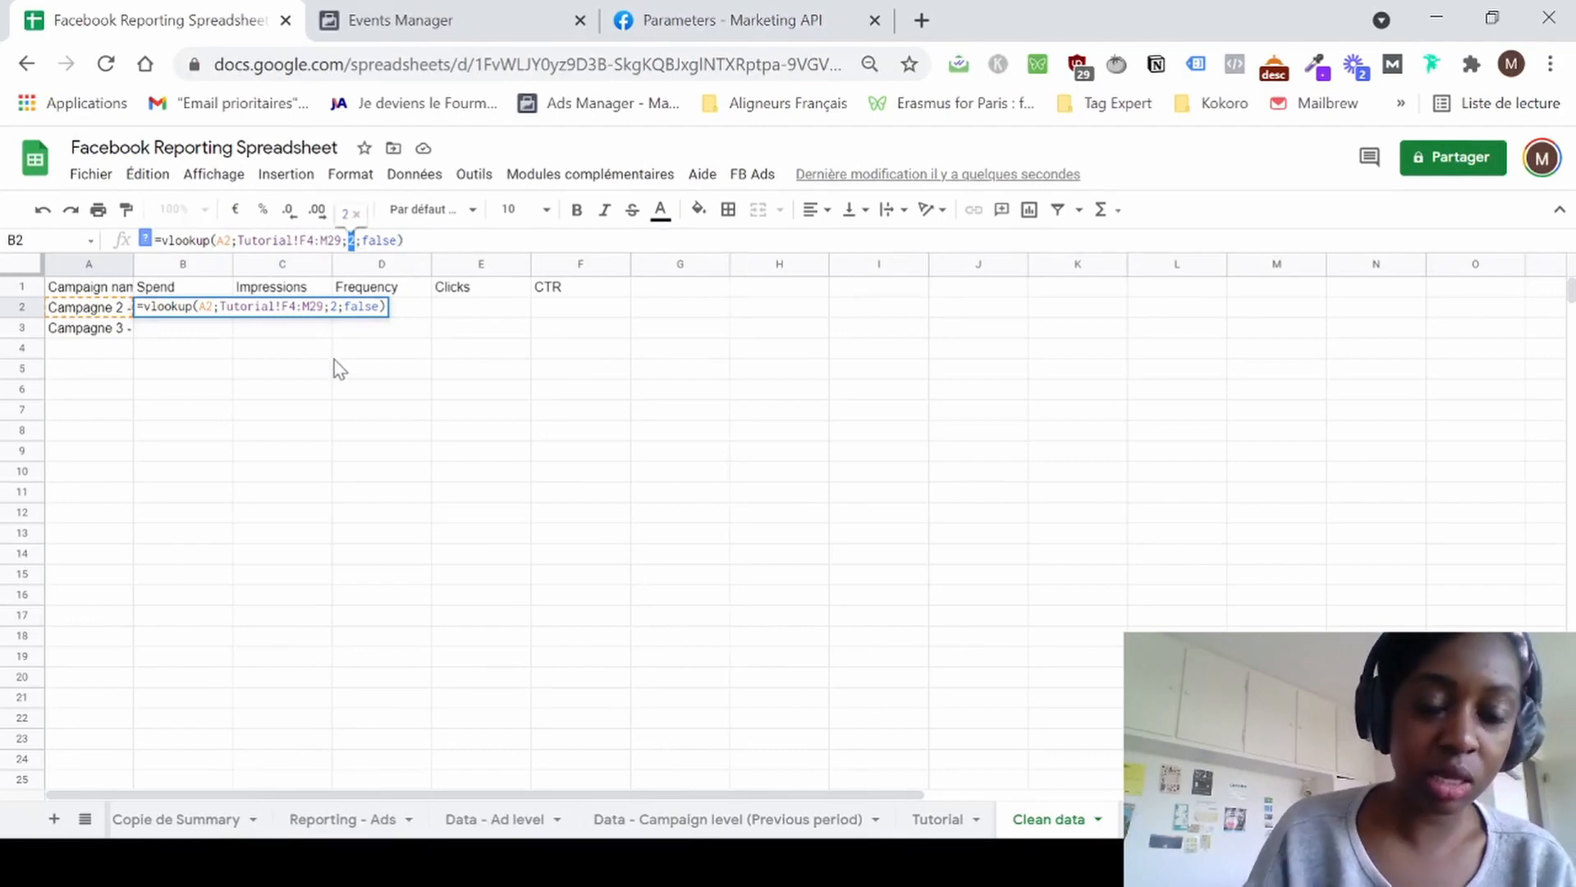
key(Escape)
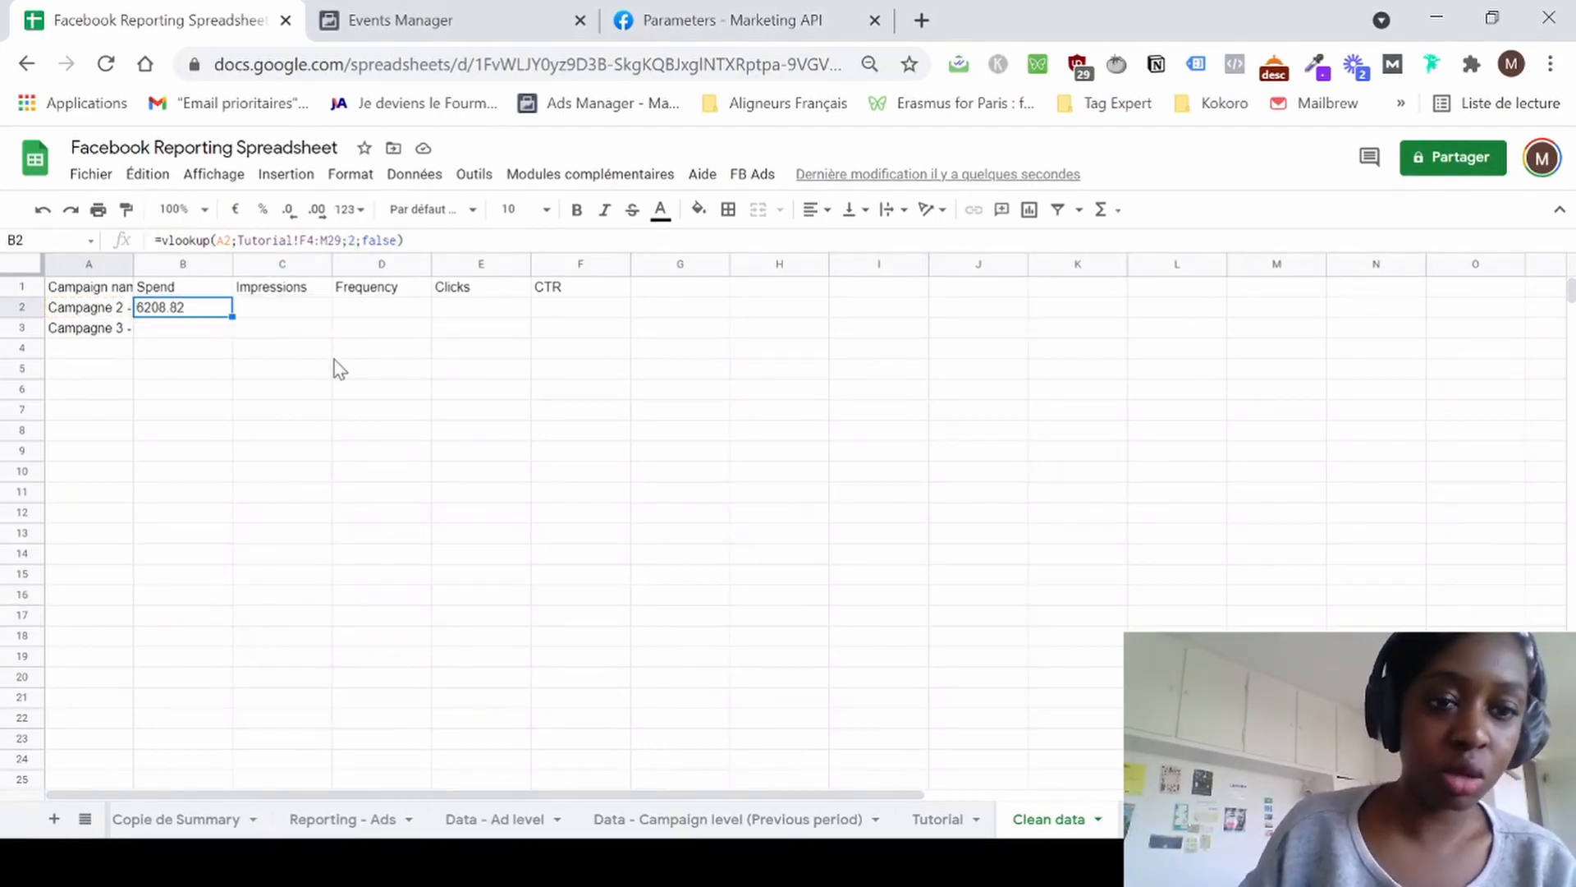
Make the search key in B2's VLOOKUP formula an absolute reference, $A$2.
click(216, 242)
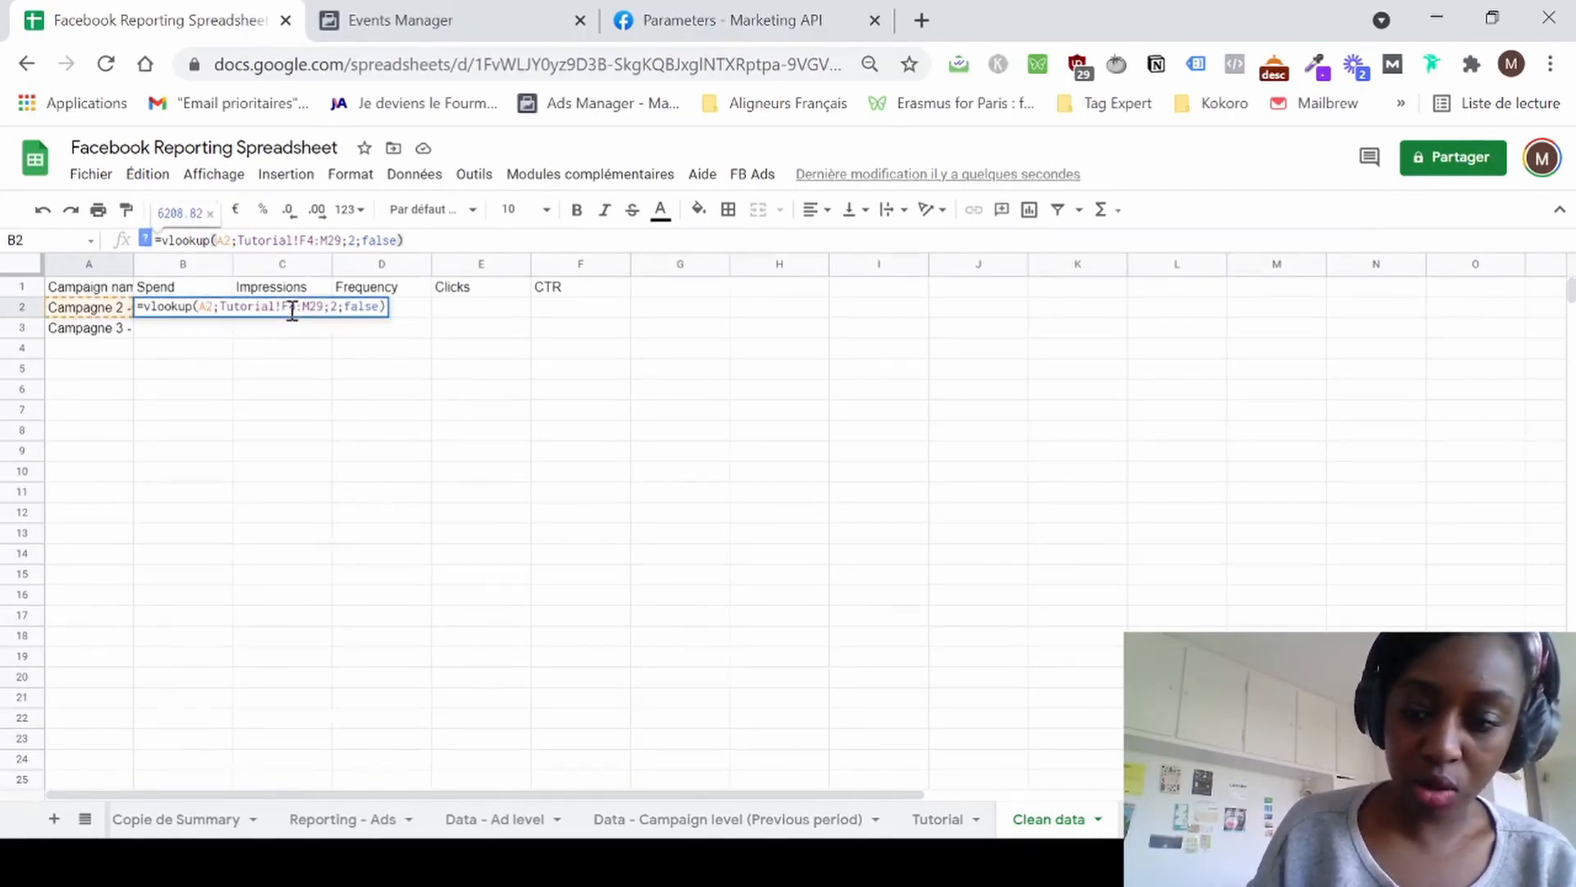
text($)
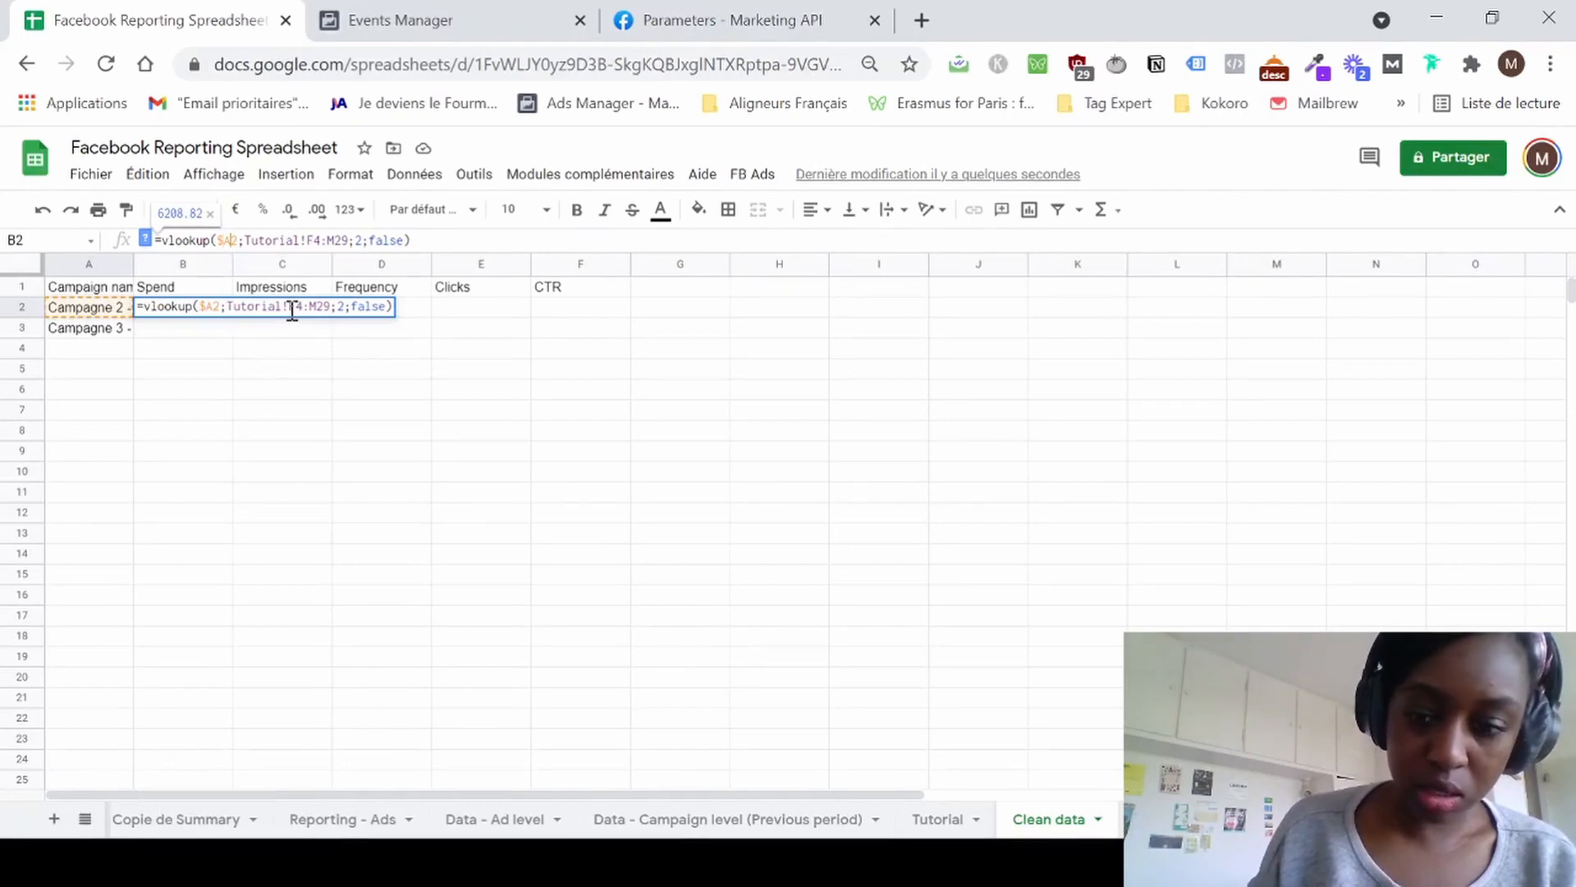
key(Right)
text($)
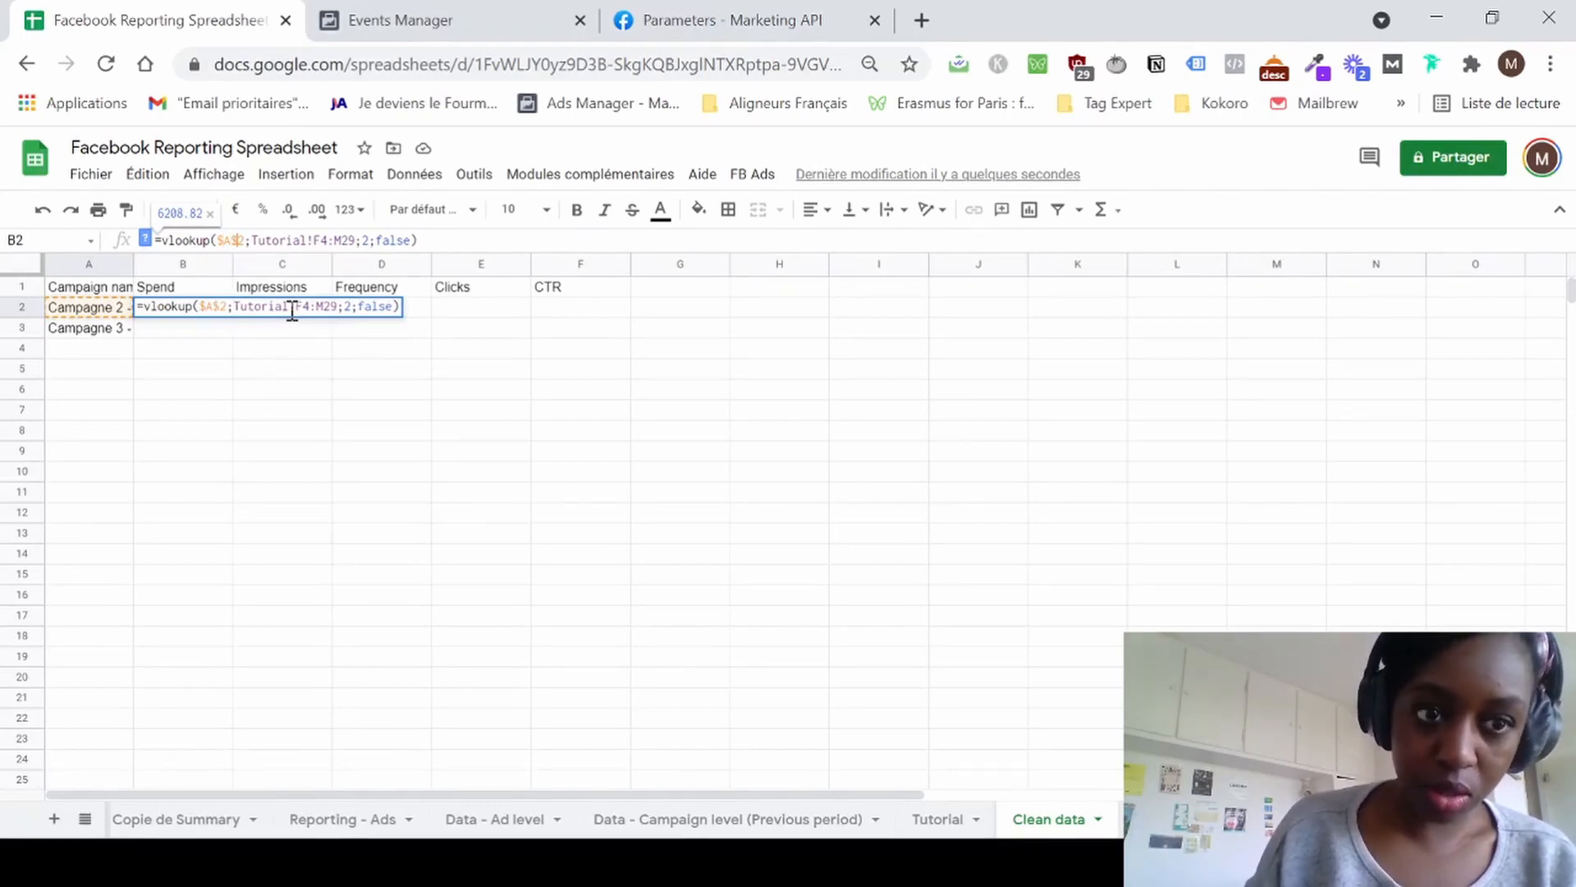
Make the lookup range in B2's formula absolute as Tutorial!$F$4:$M$29.
click(317, 240)
text($)
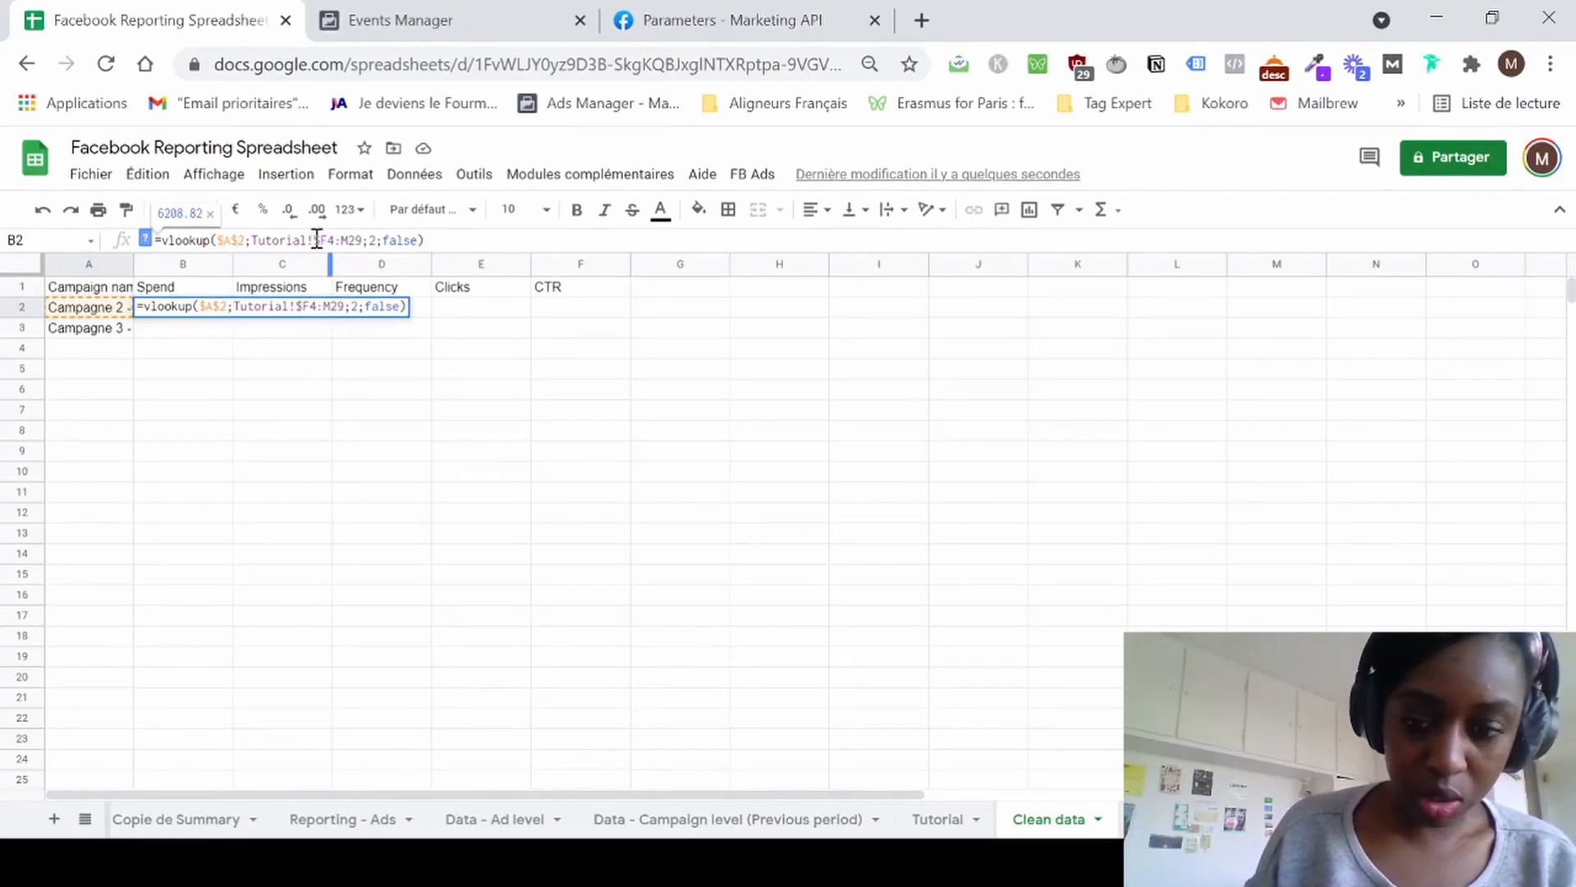
key(Right)
text($)
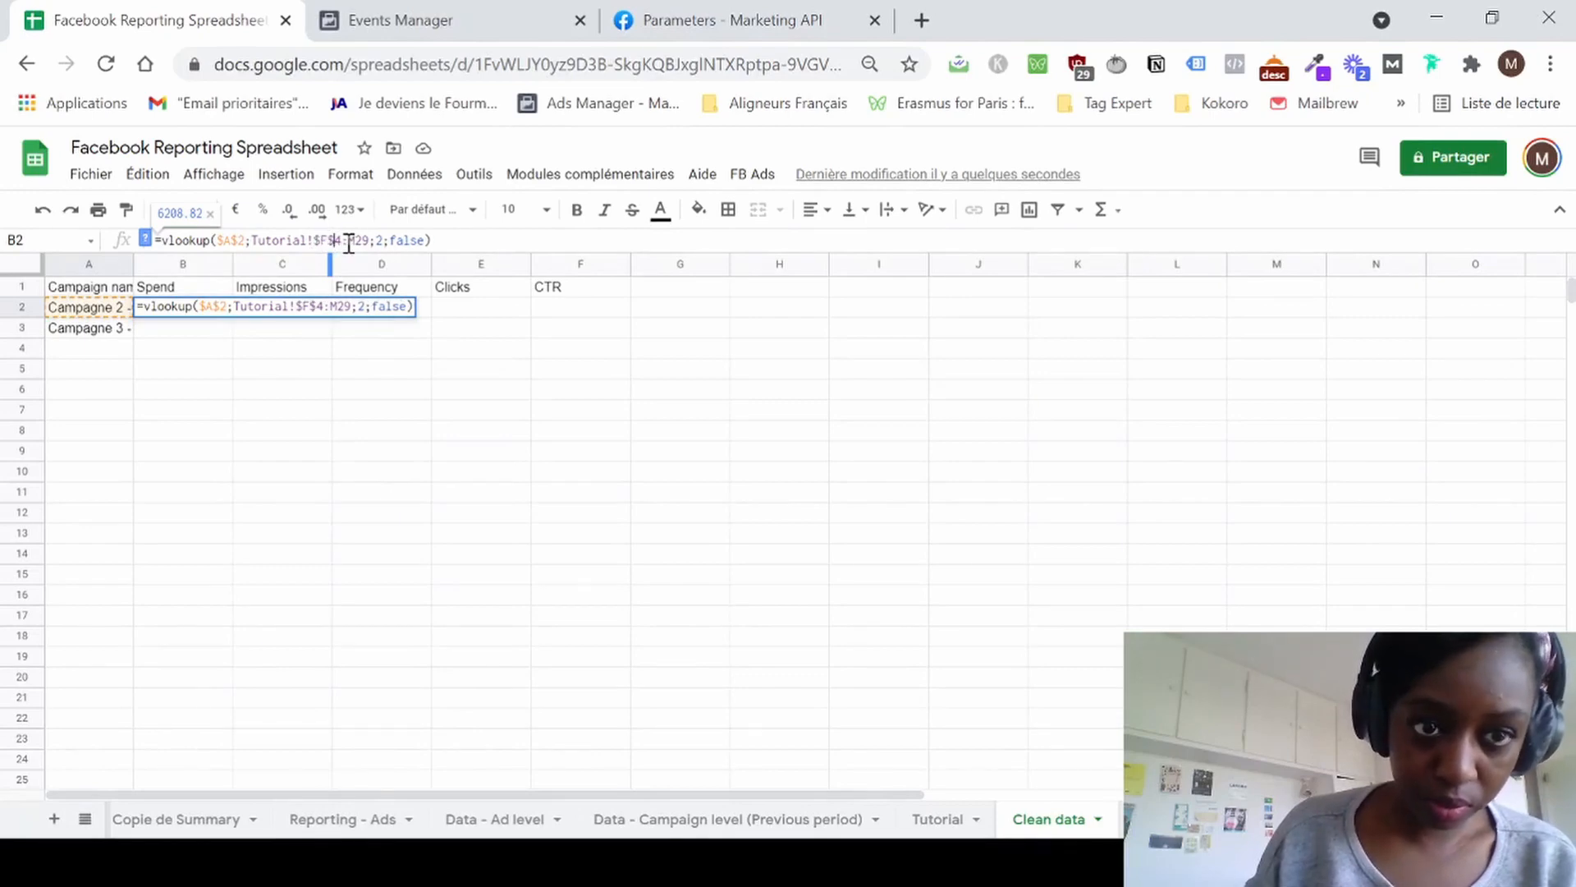
key(Right)
key(Right)
text($)
key(Right)
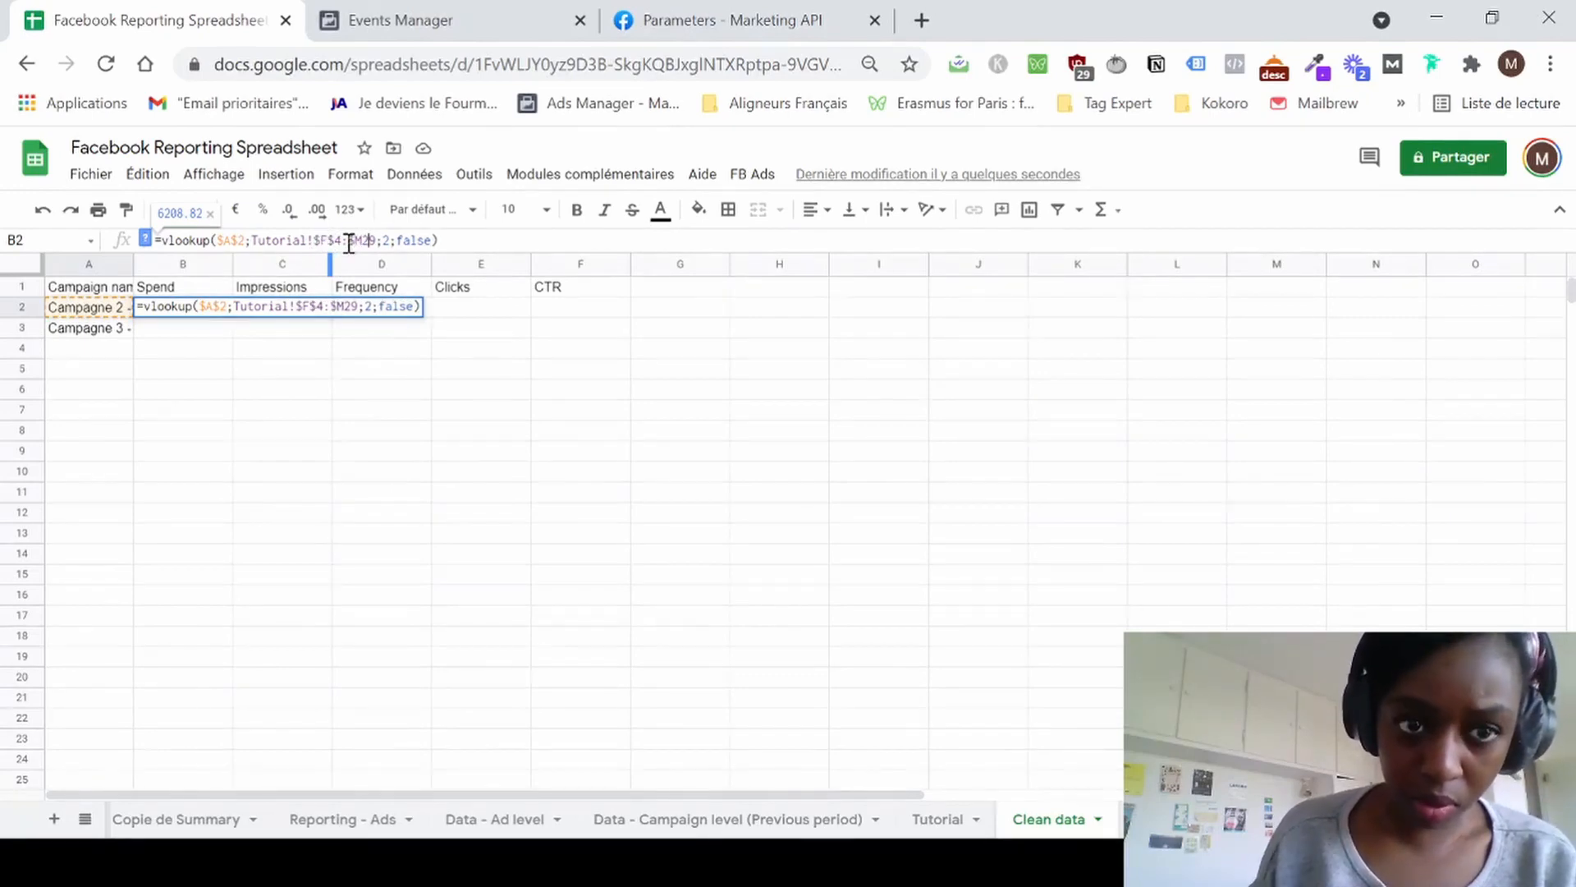
key(Left)
key(Left)
key(Left)
key(Left)
key(Left)
key(Left)
key(Left)
key(Left)
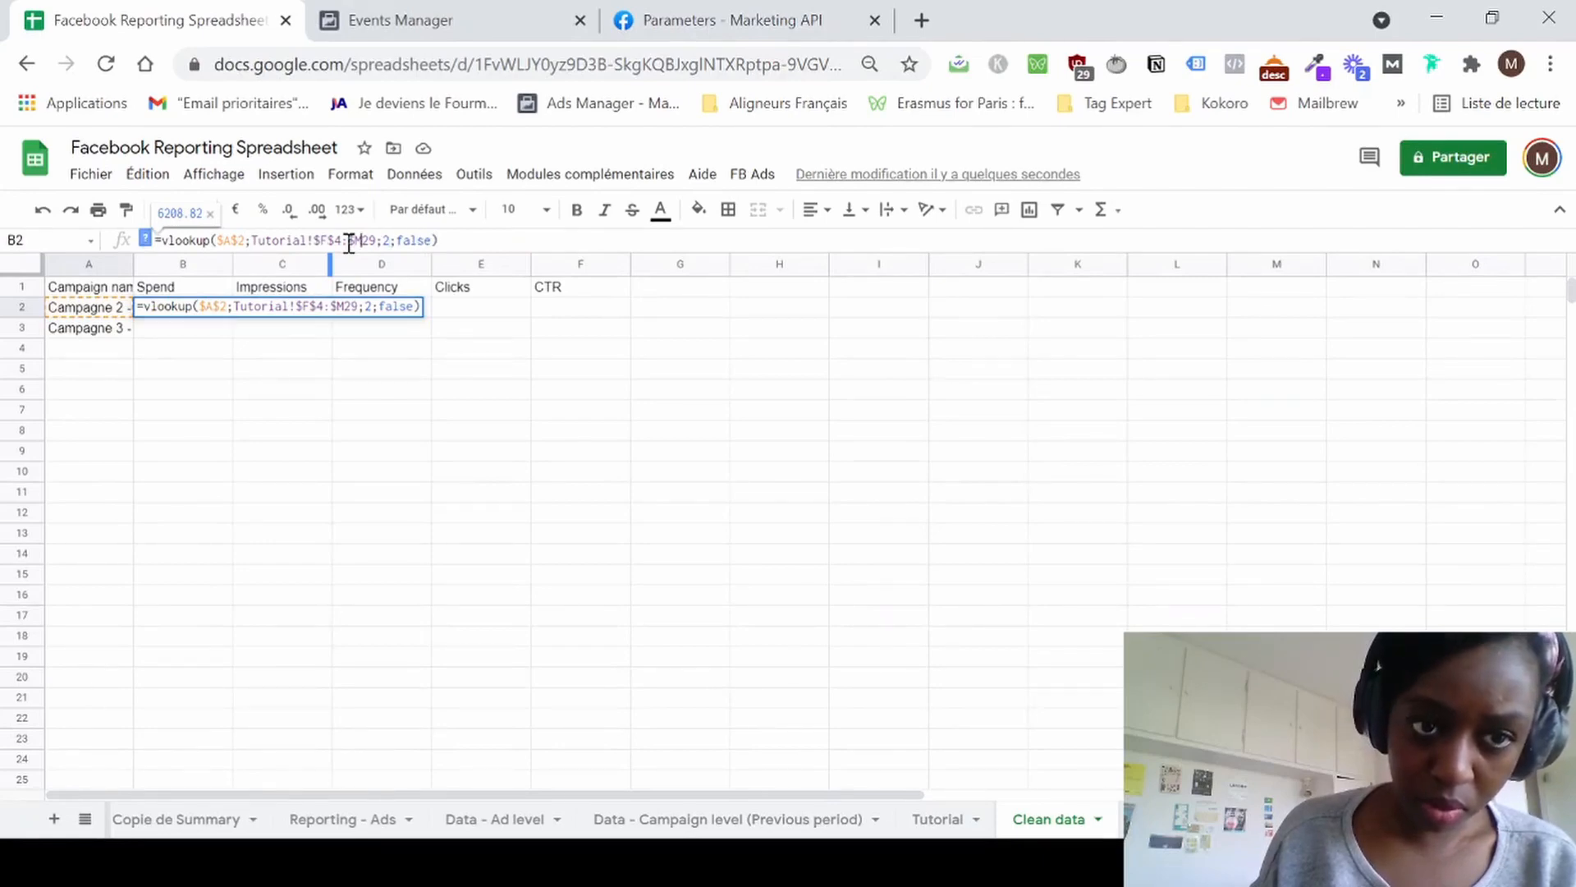
key(Return)
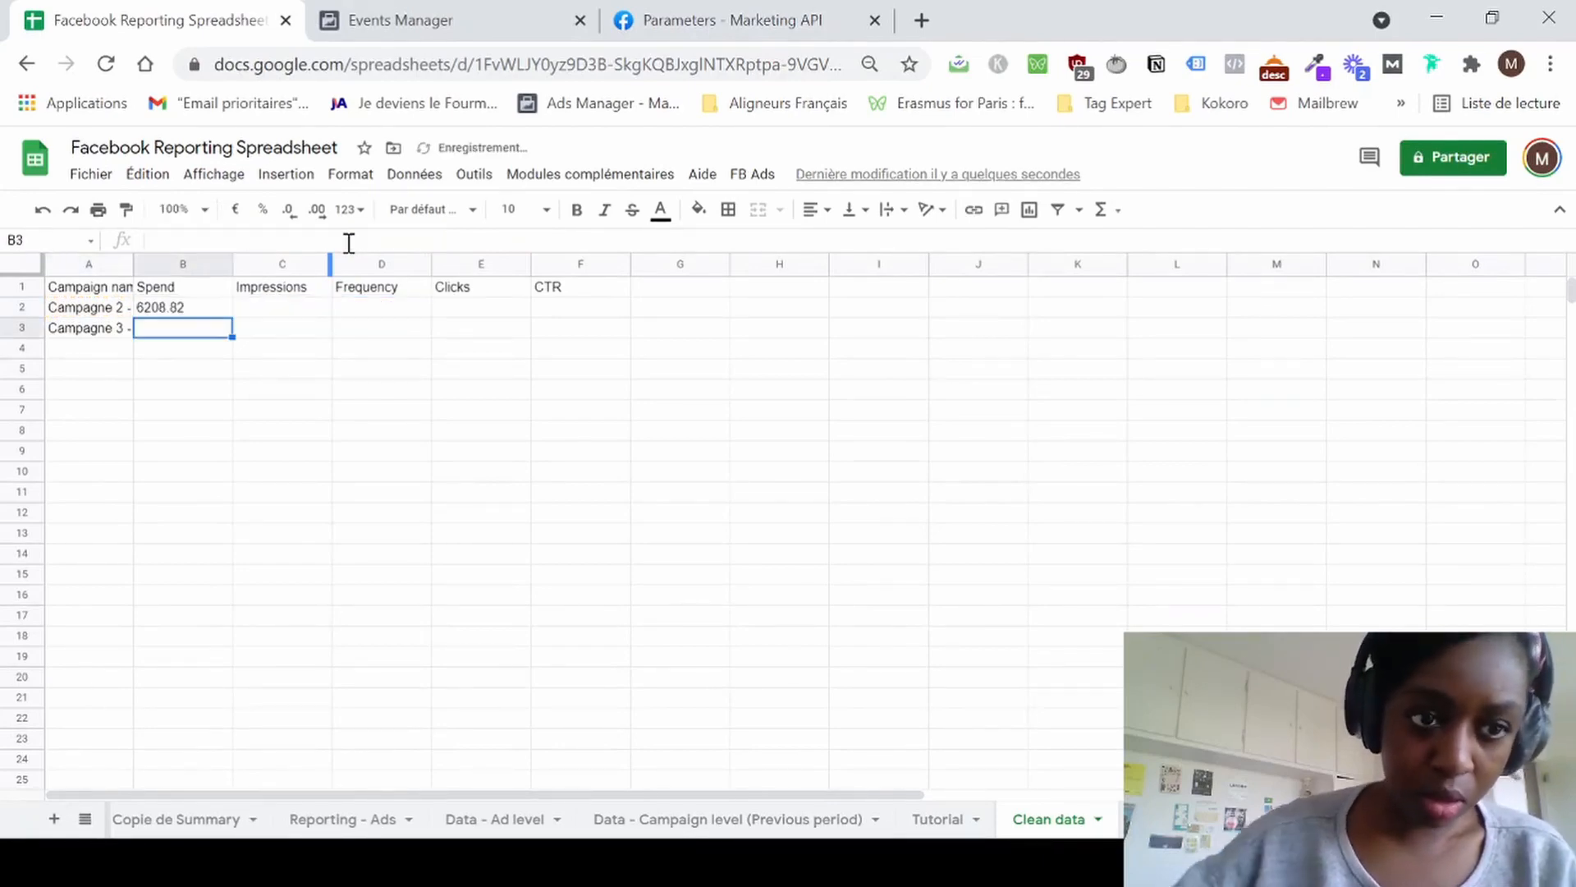
Fill the VLOOKUP formula from B2 across C2:F2, covering Impressions to CTR.
click(226, 310)
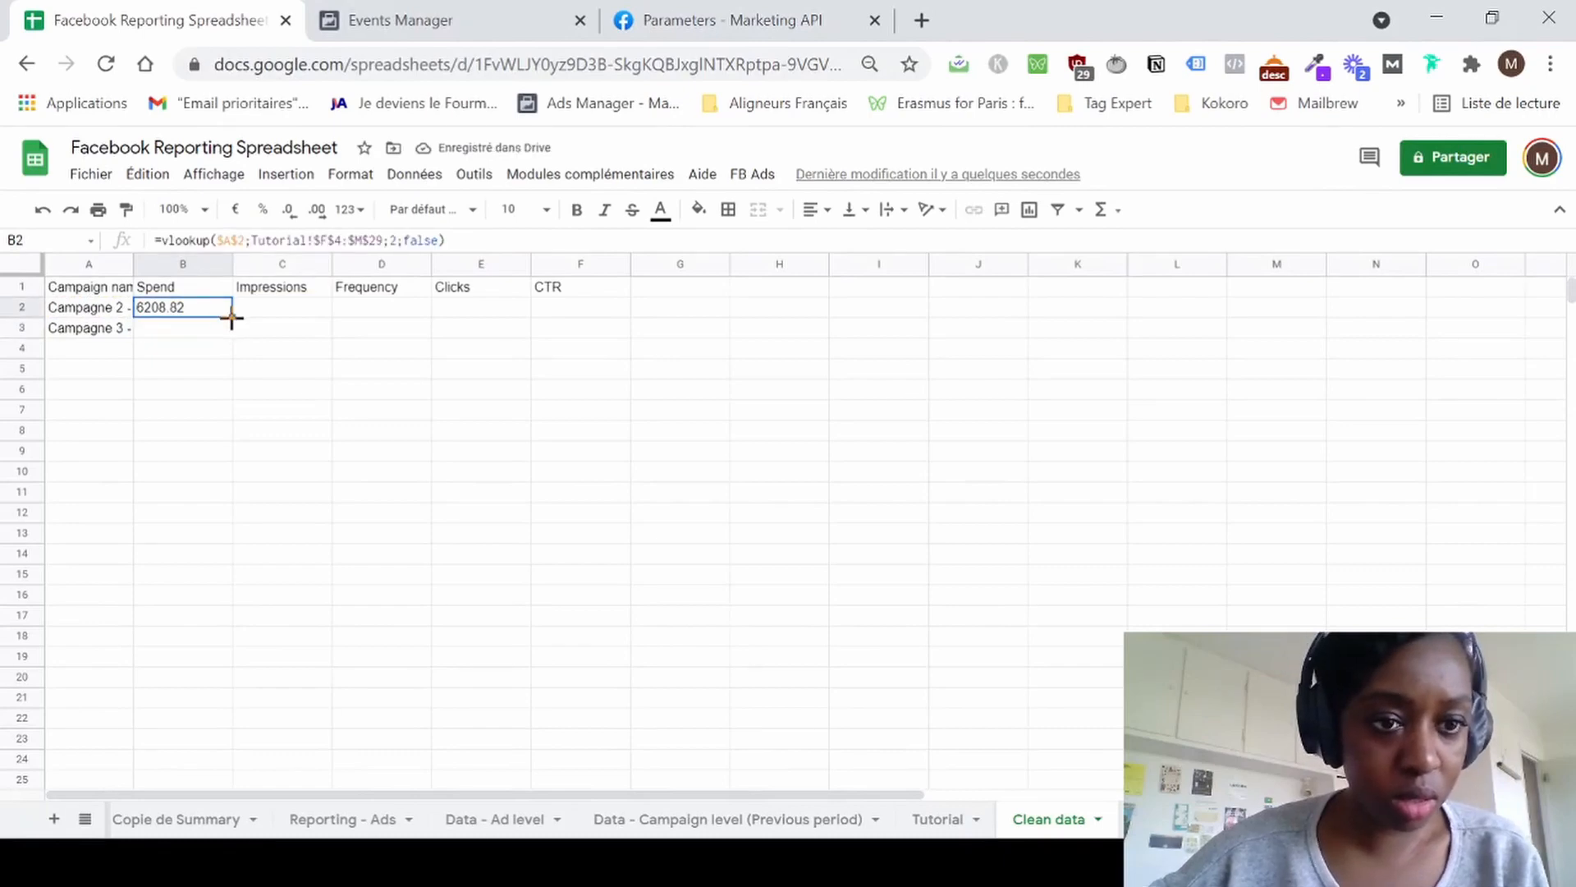
drag(232, 318, 556, 324)
click(329, 542)
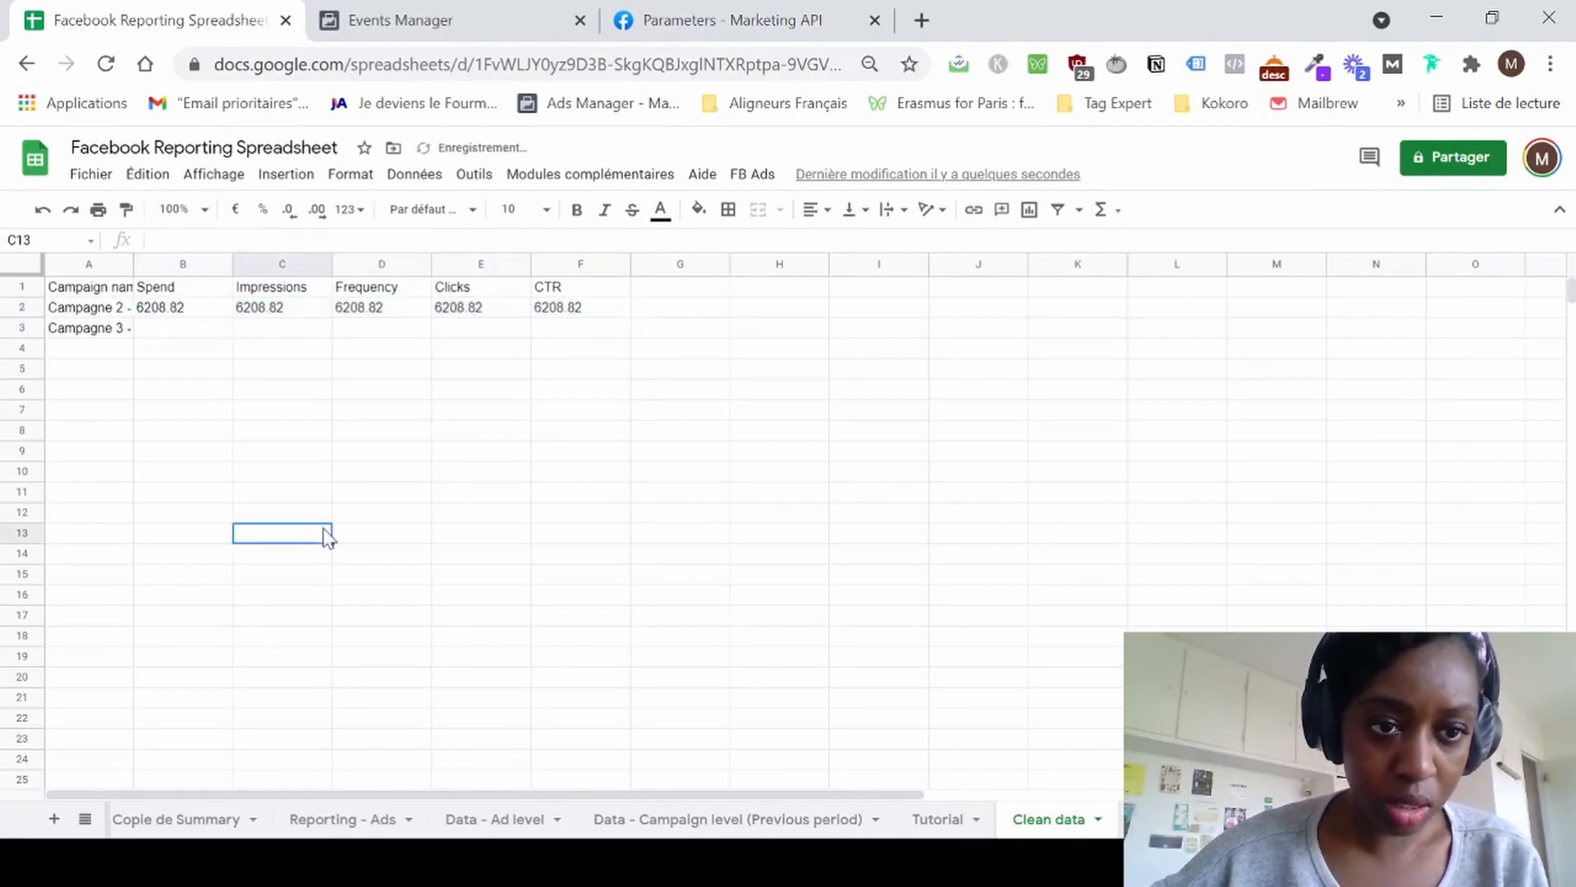
Set the VLOOKUP column index to 3 in the Impressions cell C2 and to 4 in the Frequency cell D2.
click(274, 308)
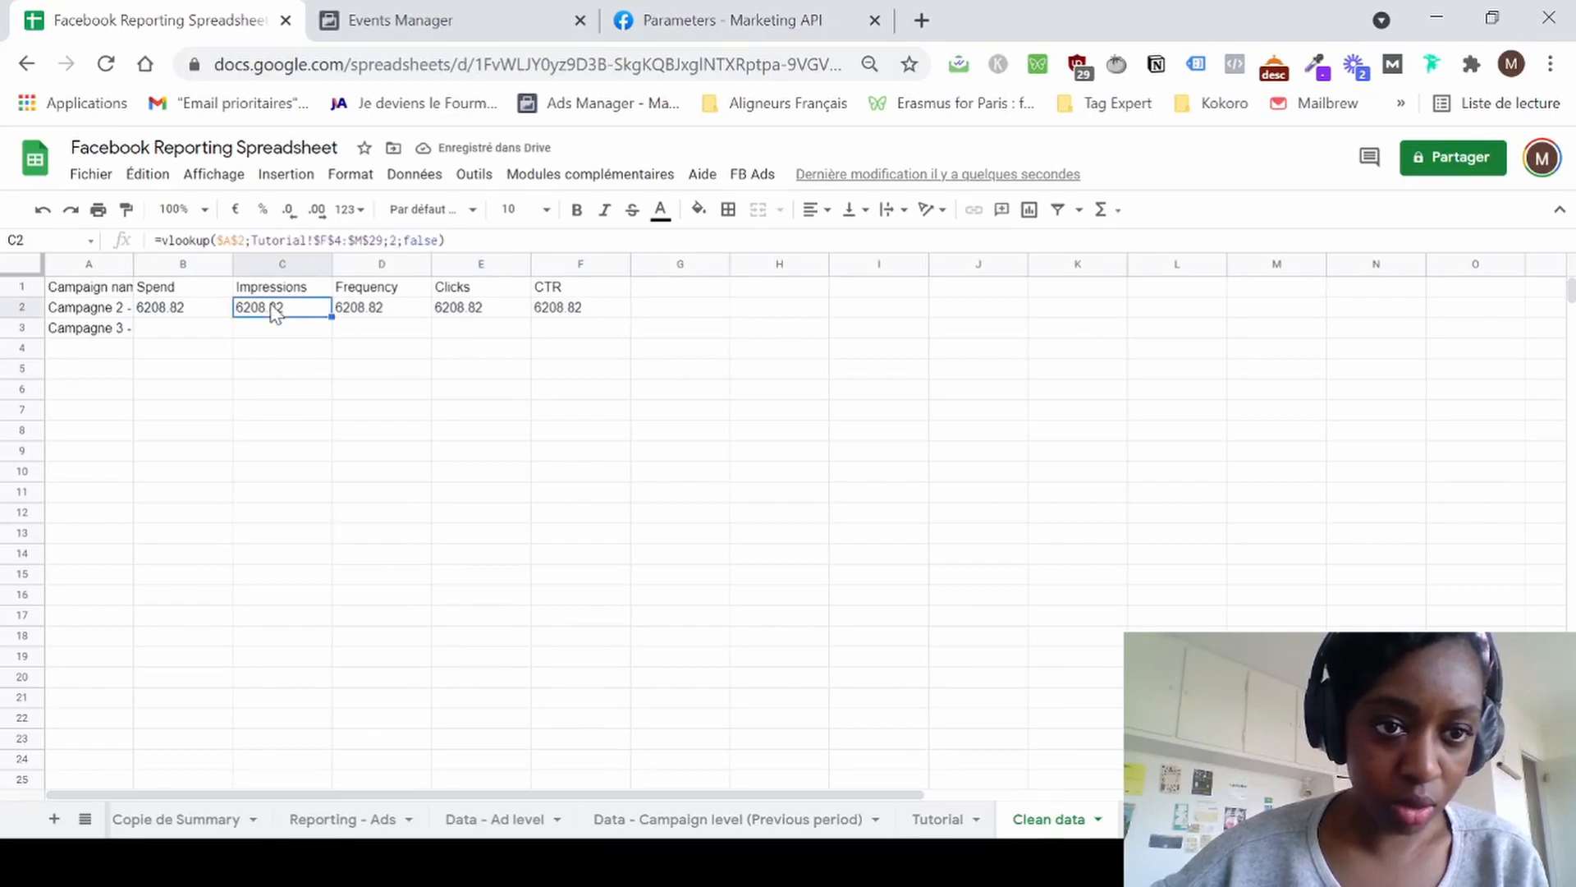
double_click(400, 240)
text(3)
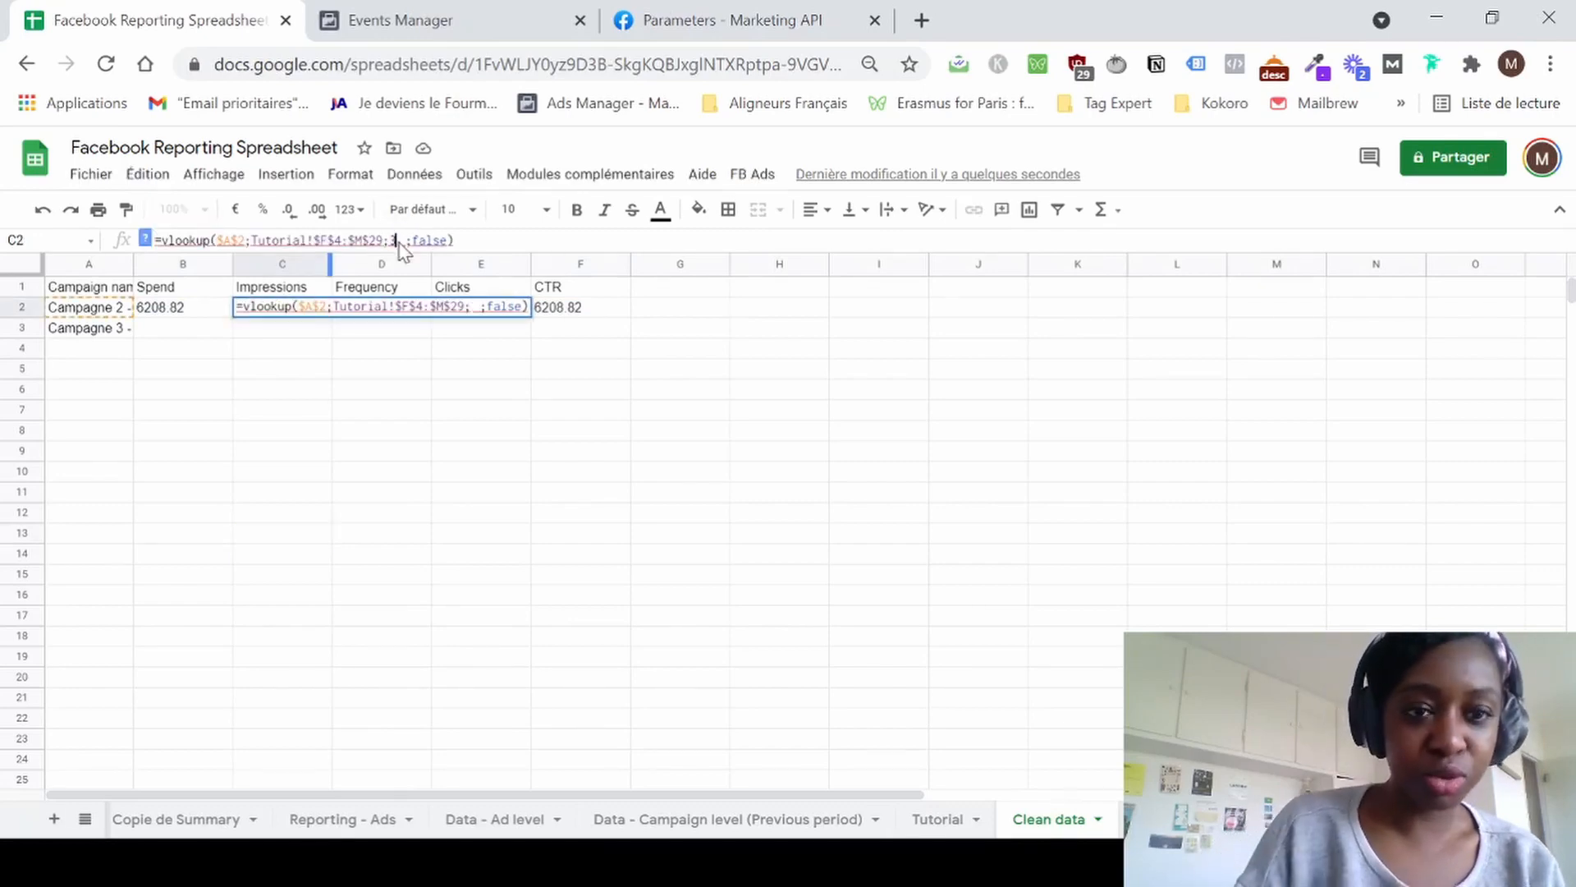
key(Return)
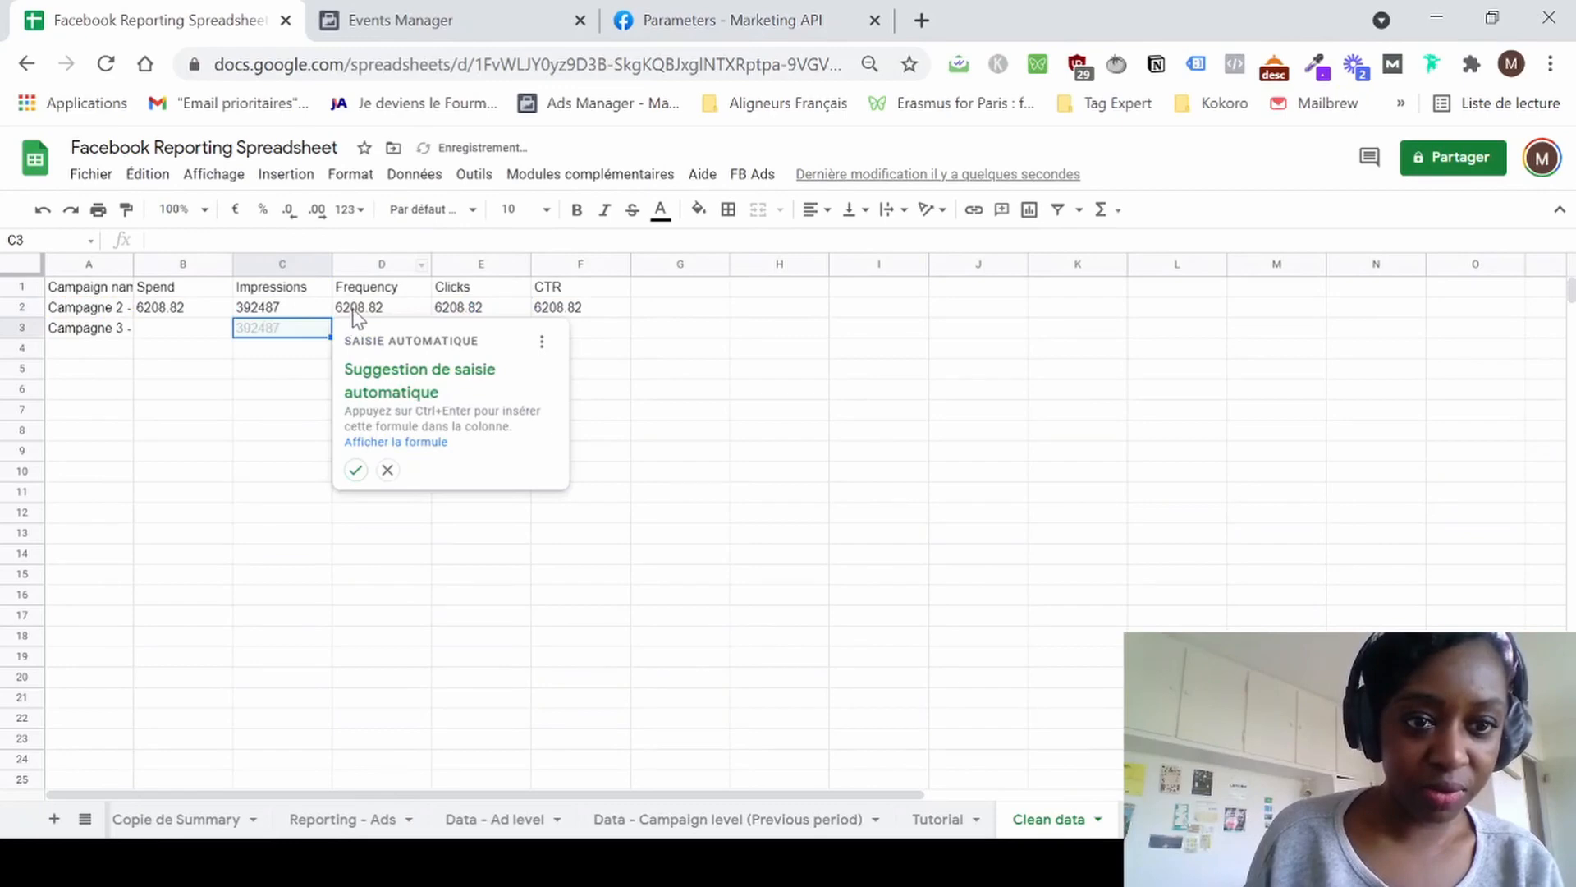
click(355, 309)
double_click(400, 240)
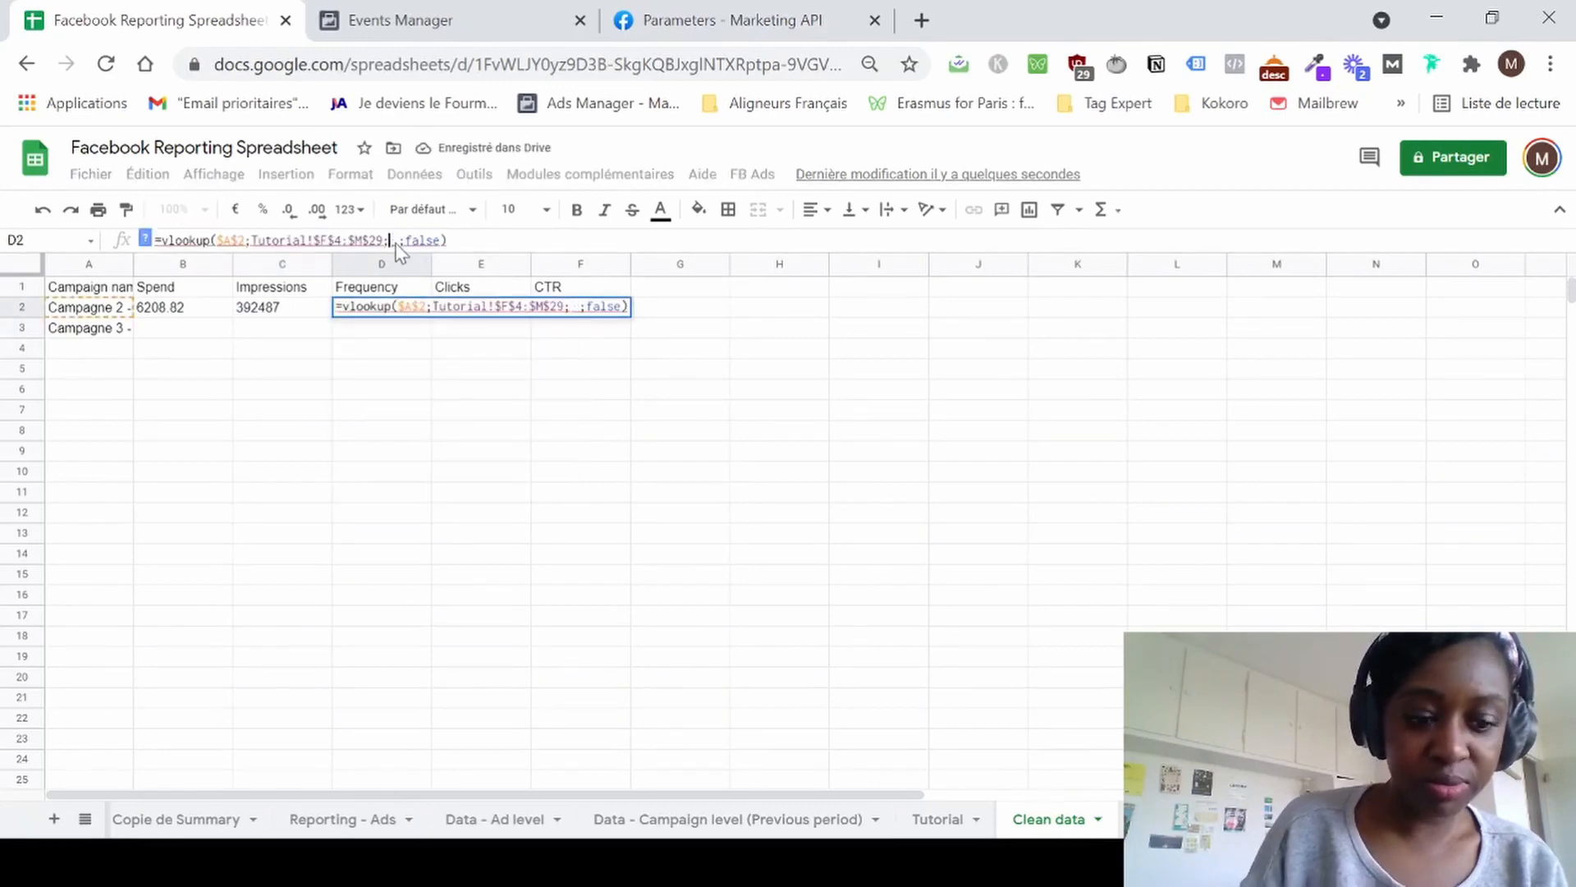
text(4)
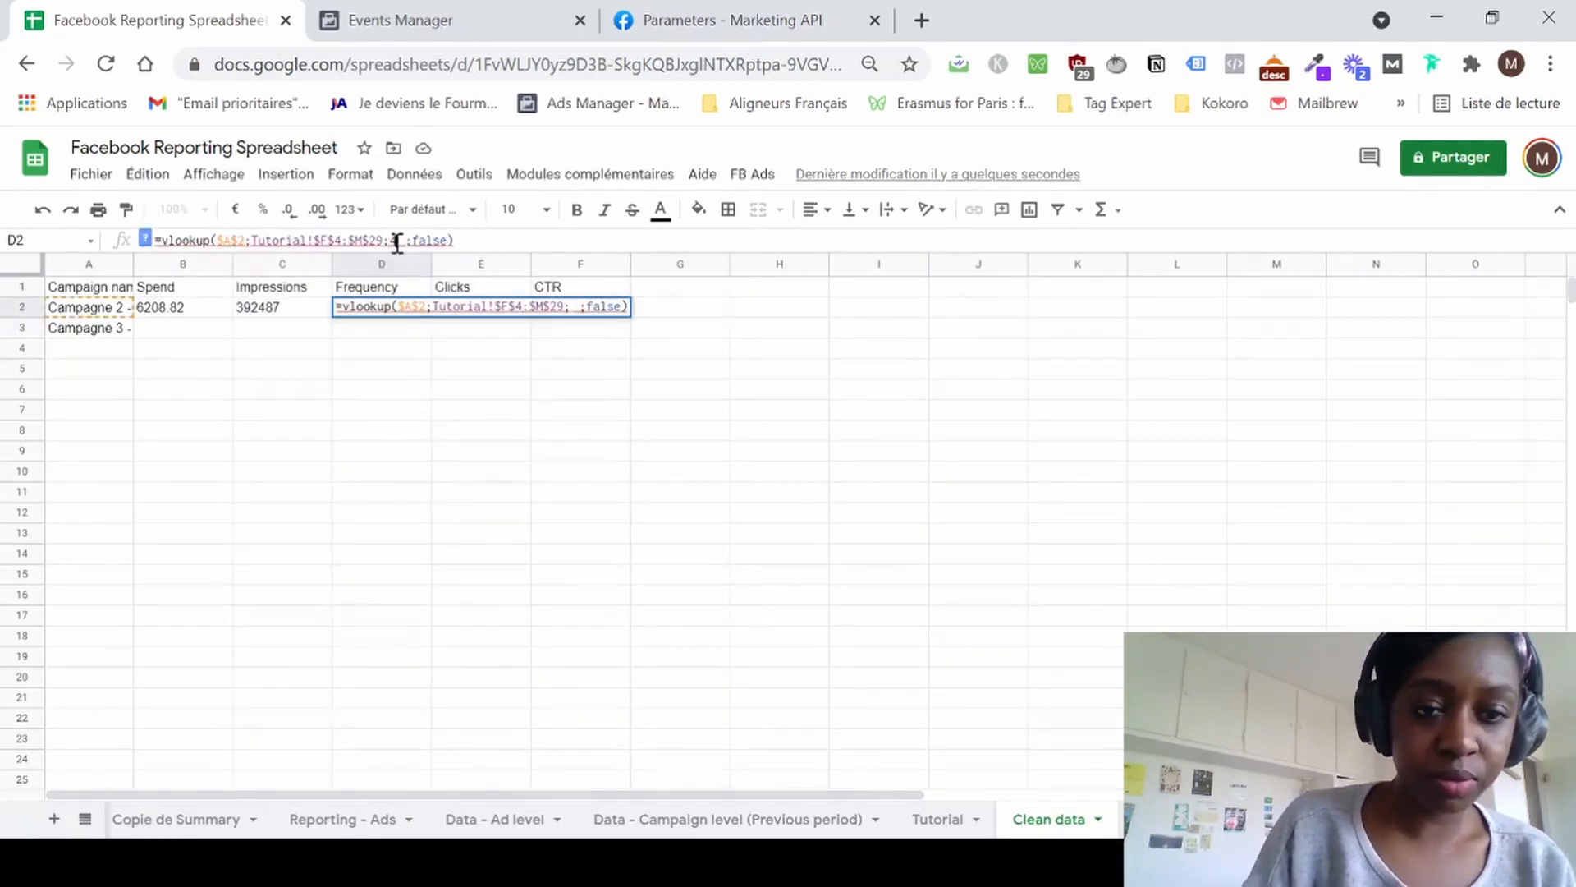
key(Return)
Set the VLOOKUP column index to 5 in the Clicks cell E2 and to 6 in the CTR cell F2.
click(484, 316)
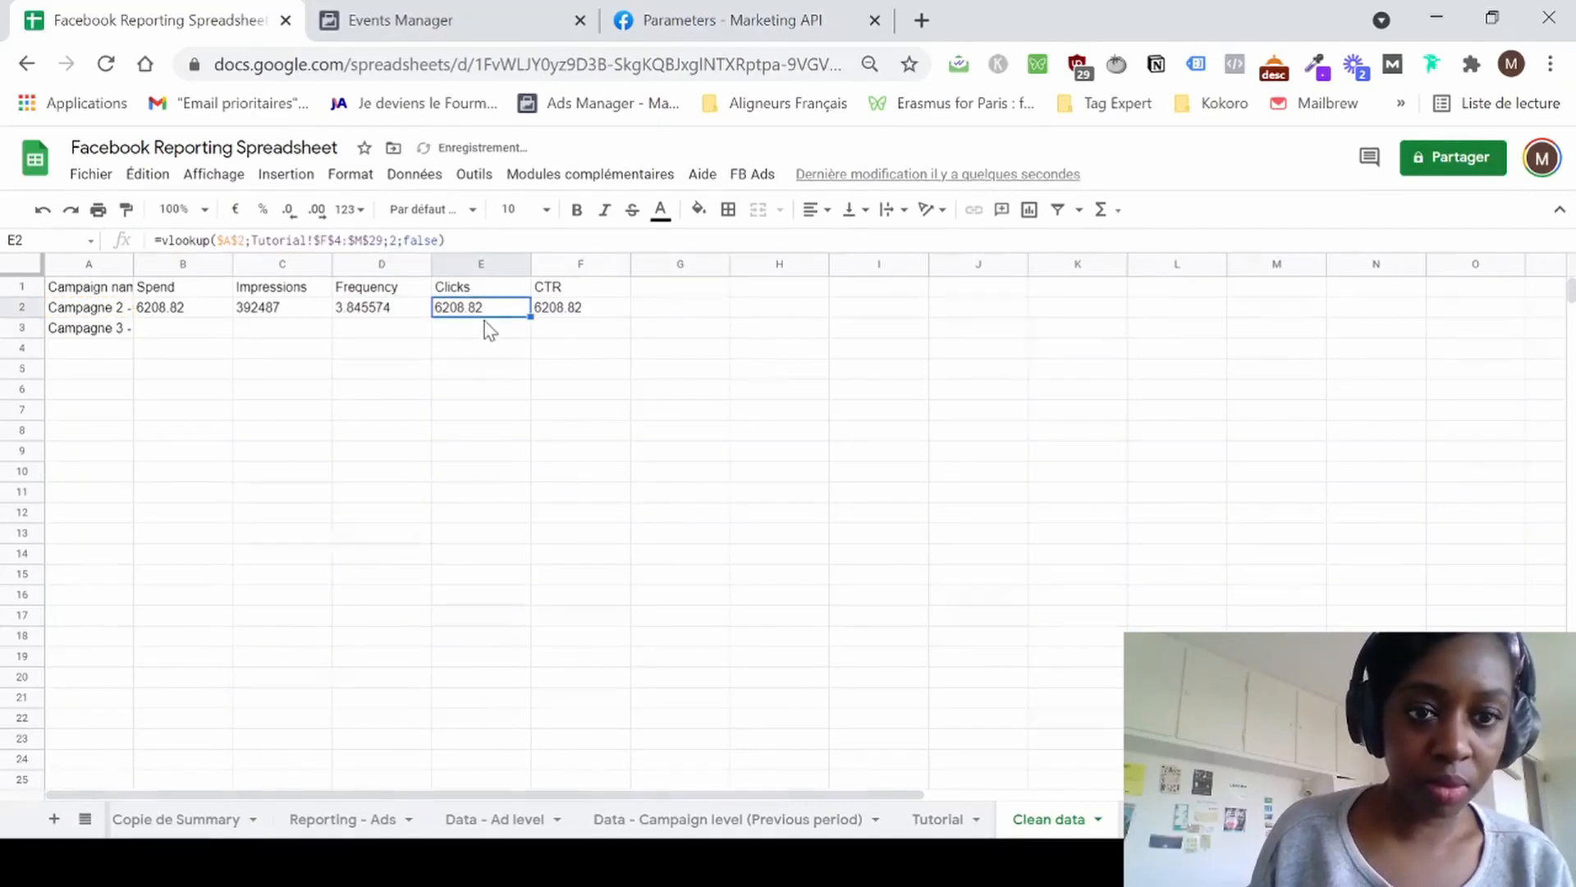
double_click(395, 239)
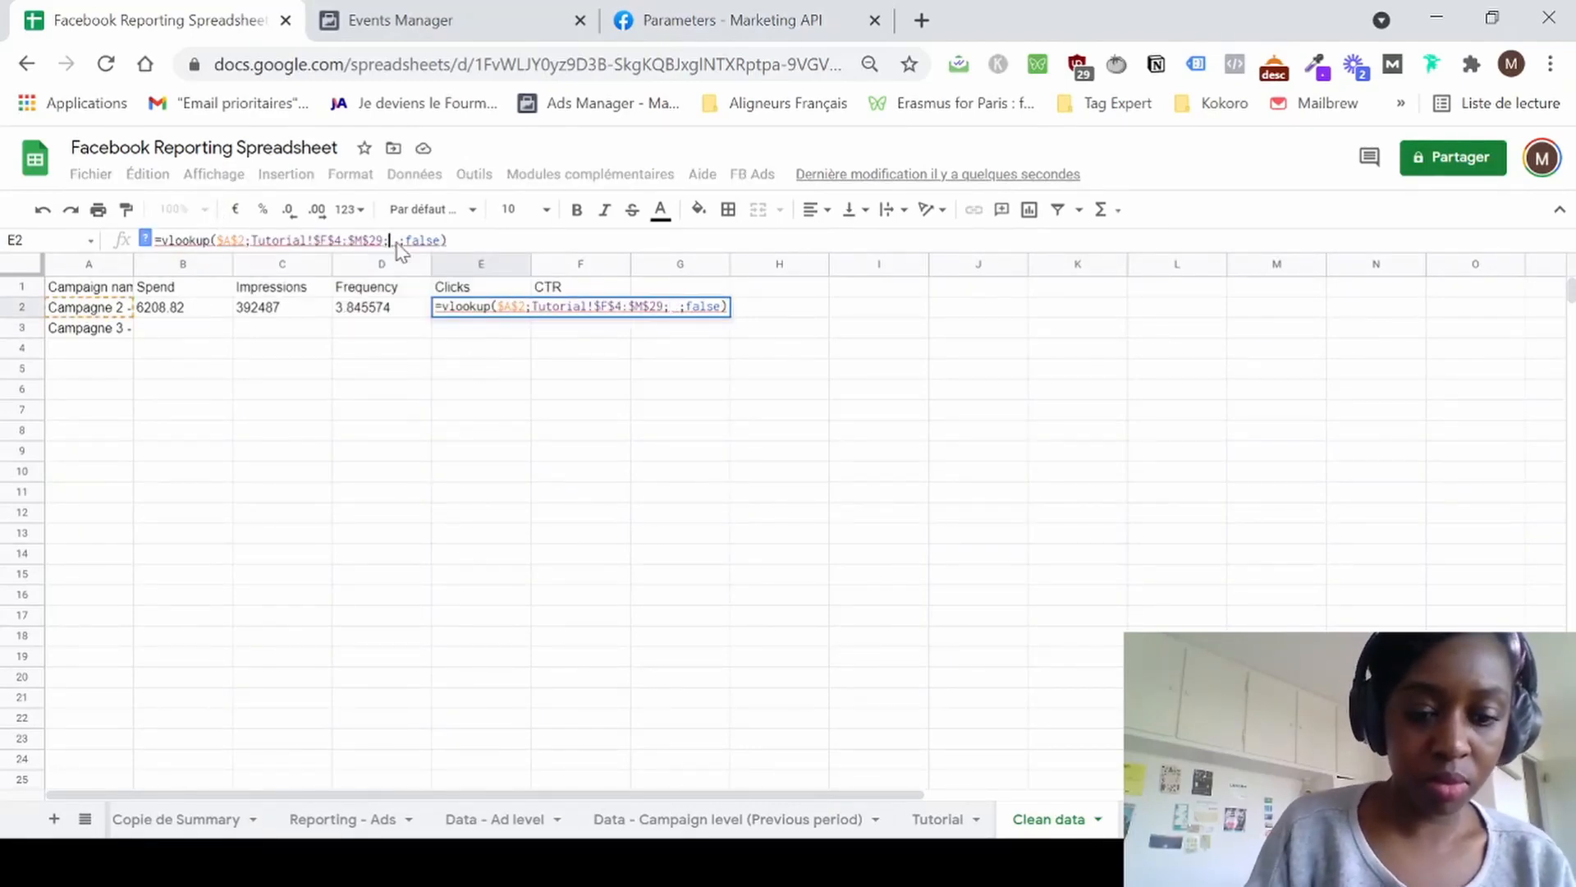
text(5)
key(Return)
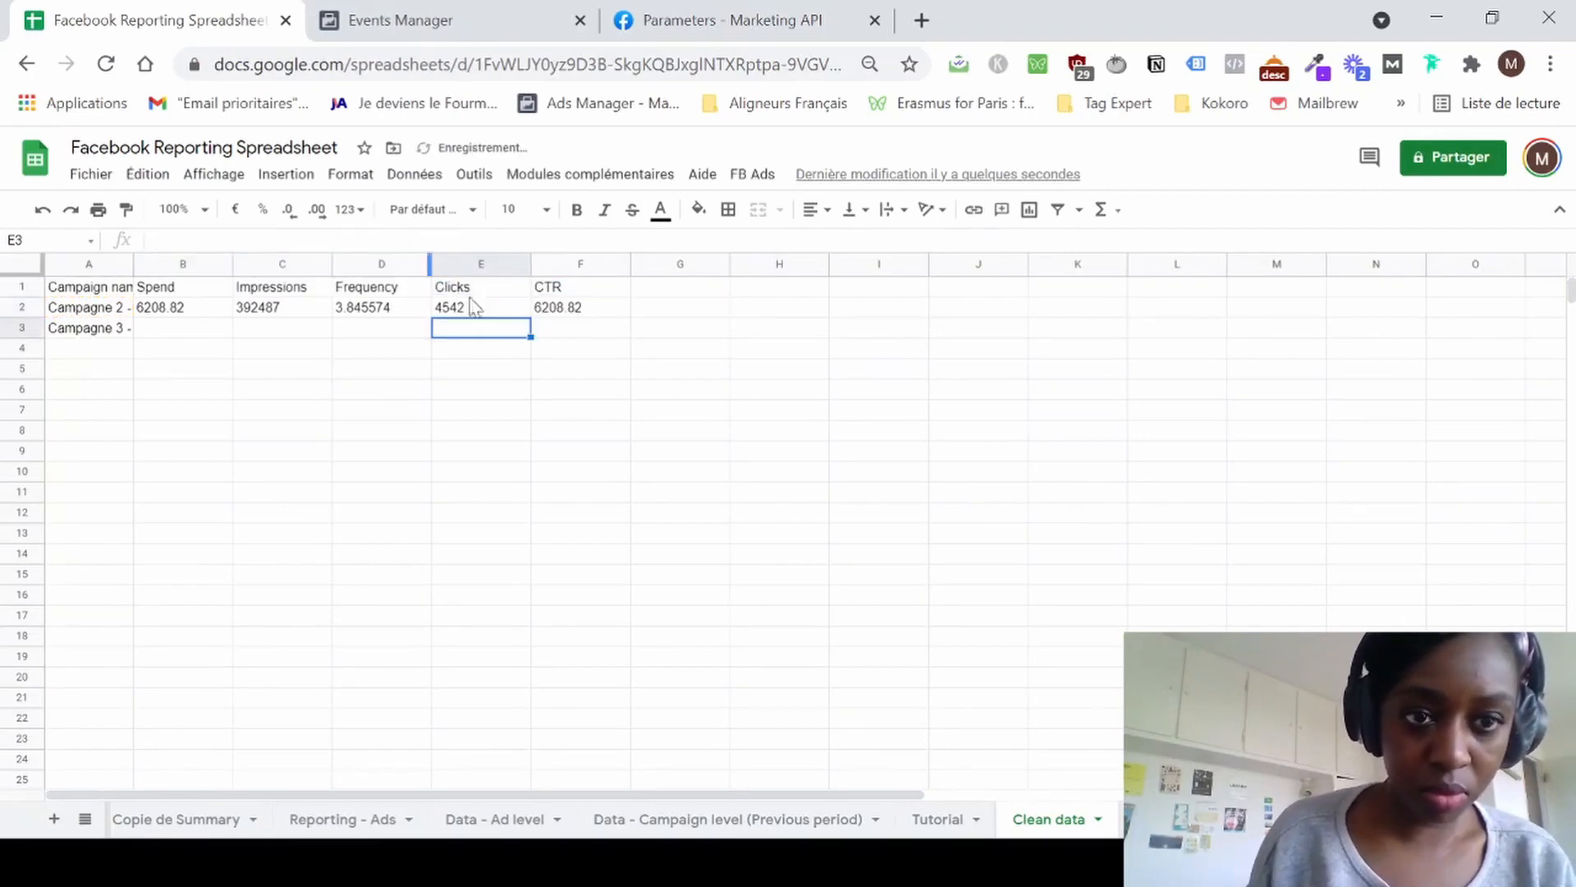
click(564, 311)
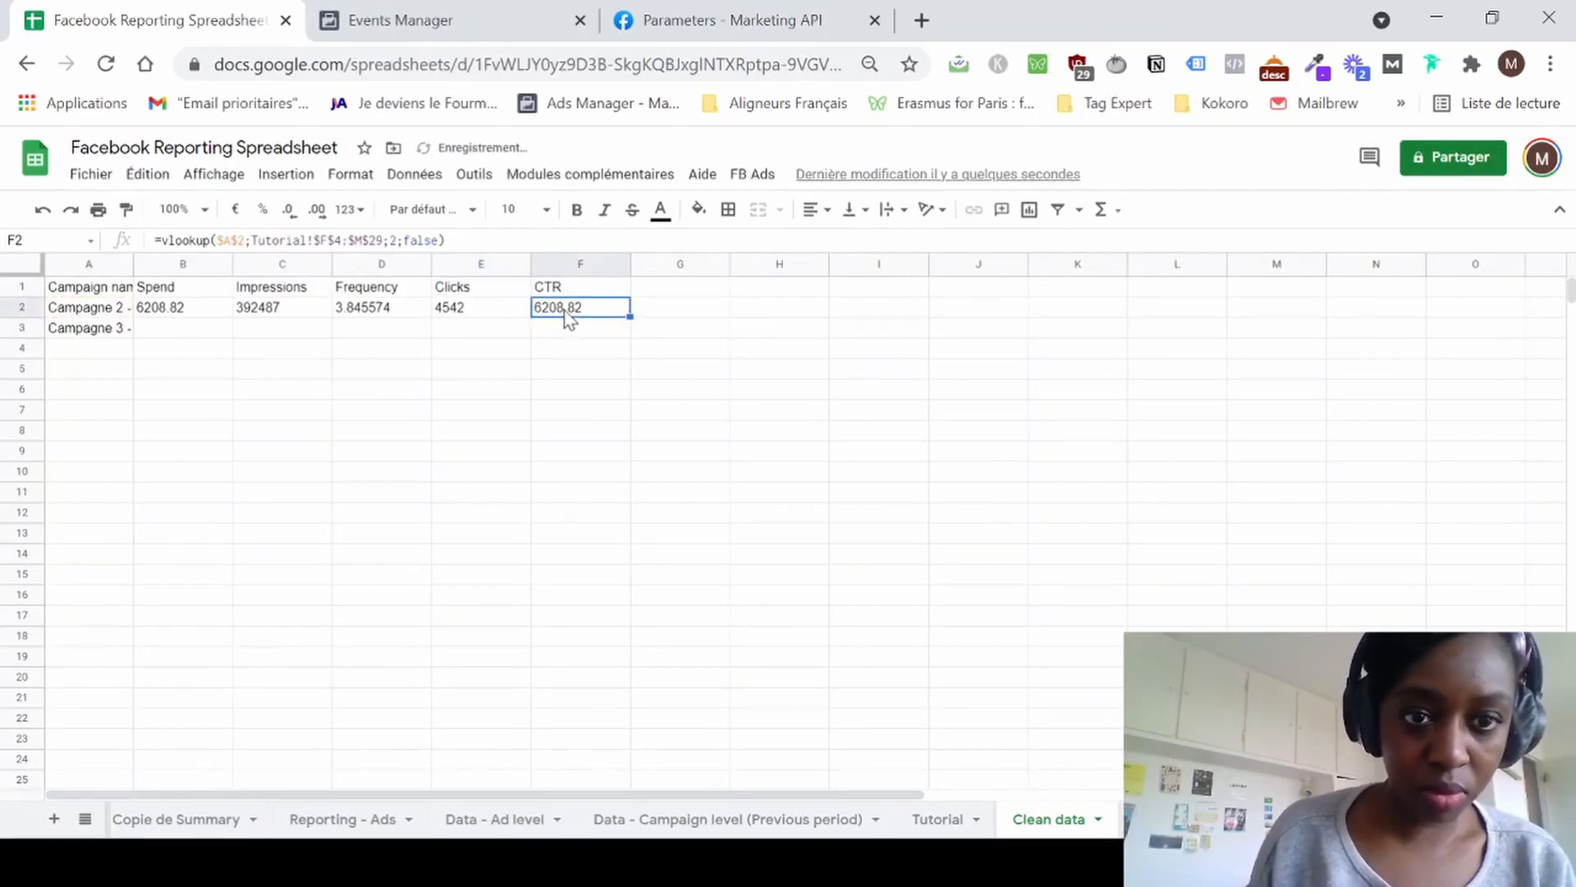
click(397, 239)
key(BackSpace)
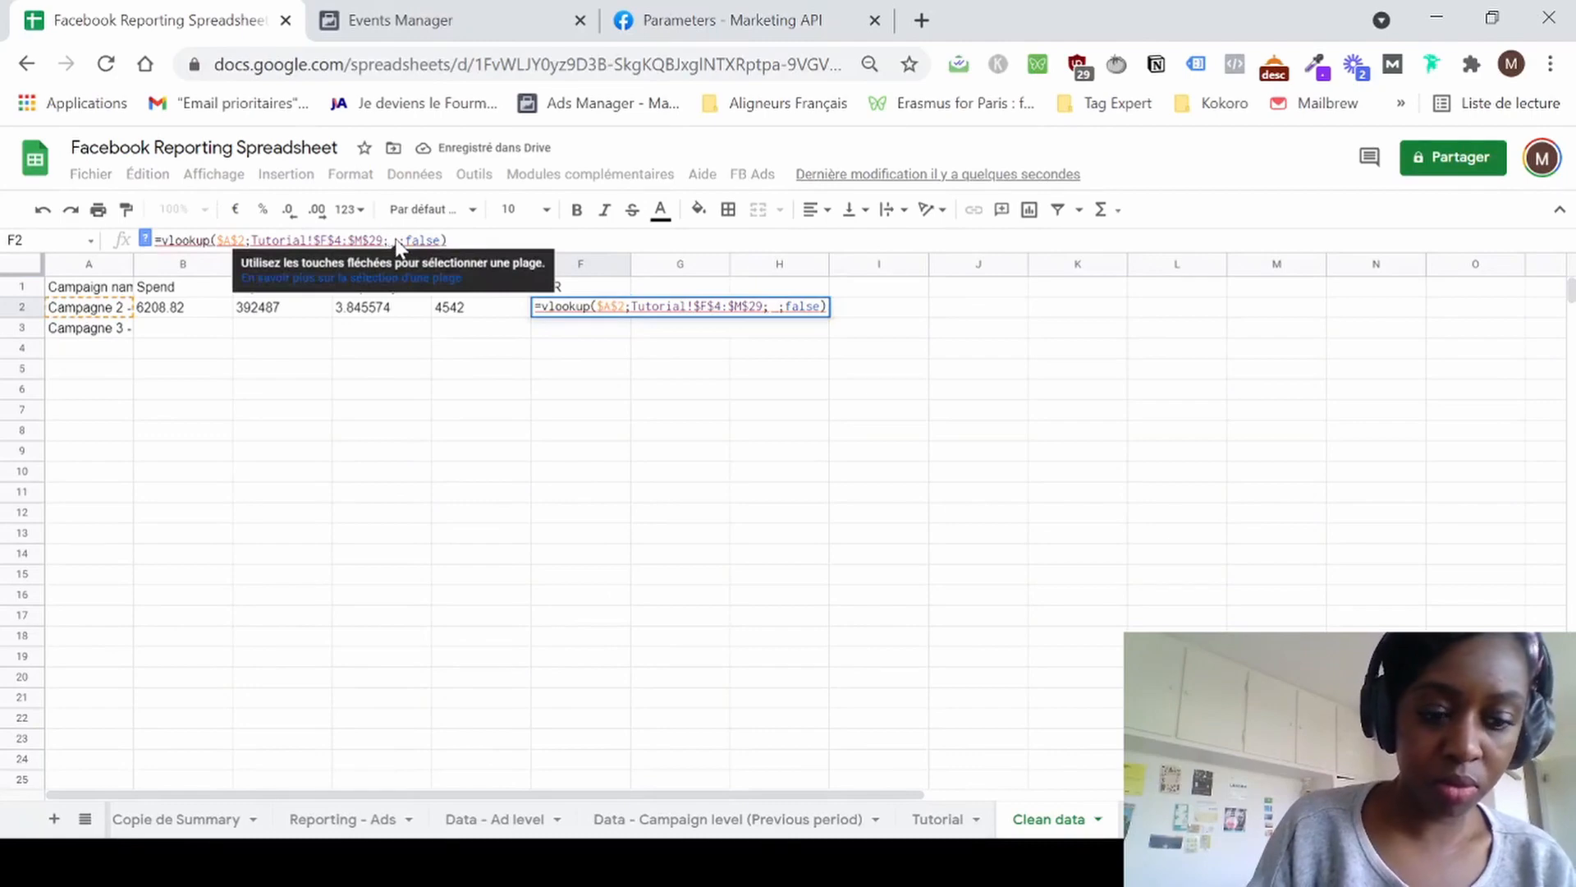
text(6)
key(Return)
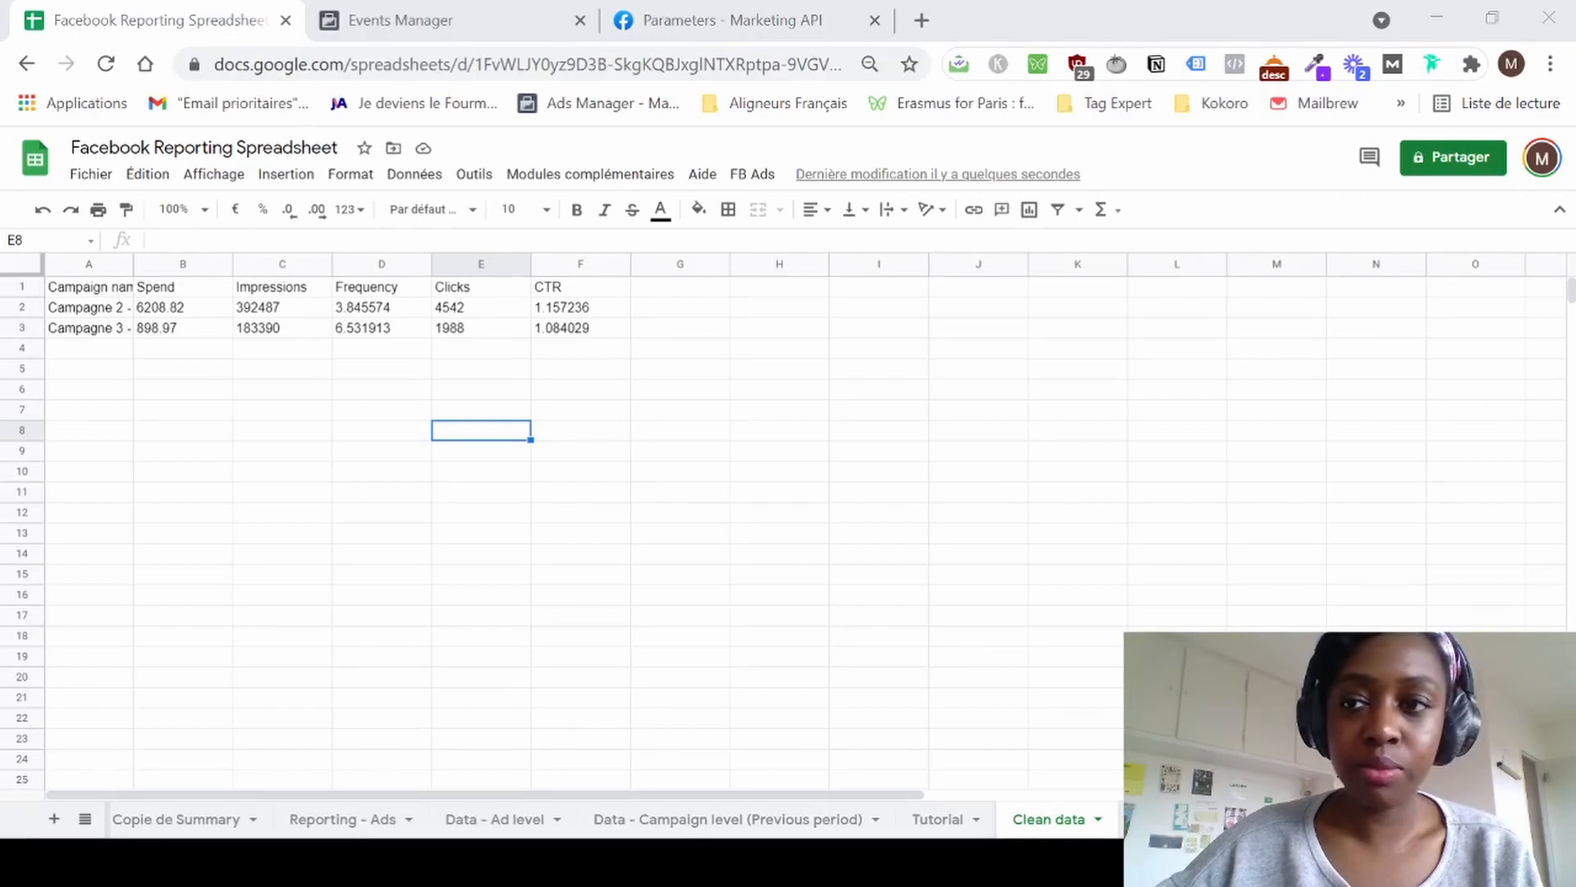
Add a "Conversions" column header in cell G1 of the Clean data sheet.
double_click(659, 290)
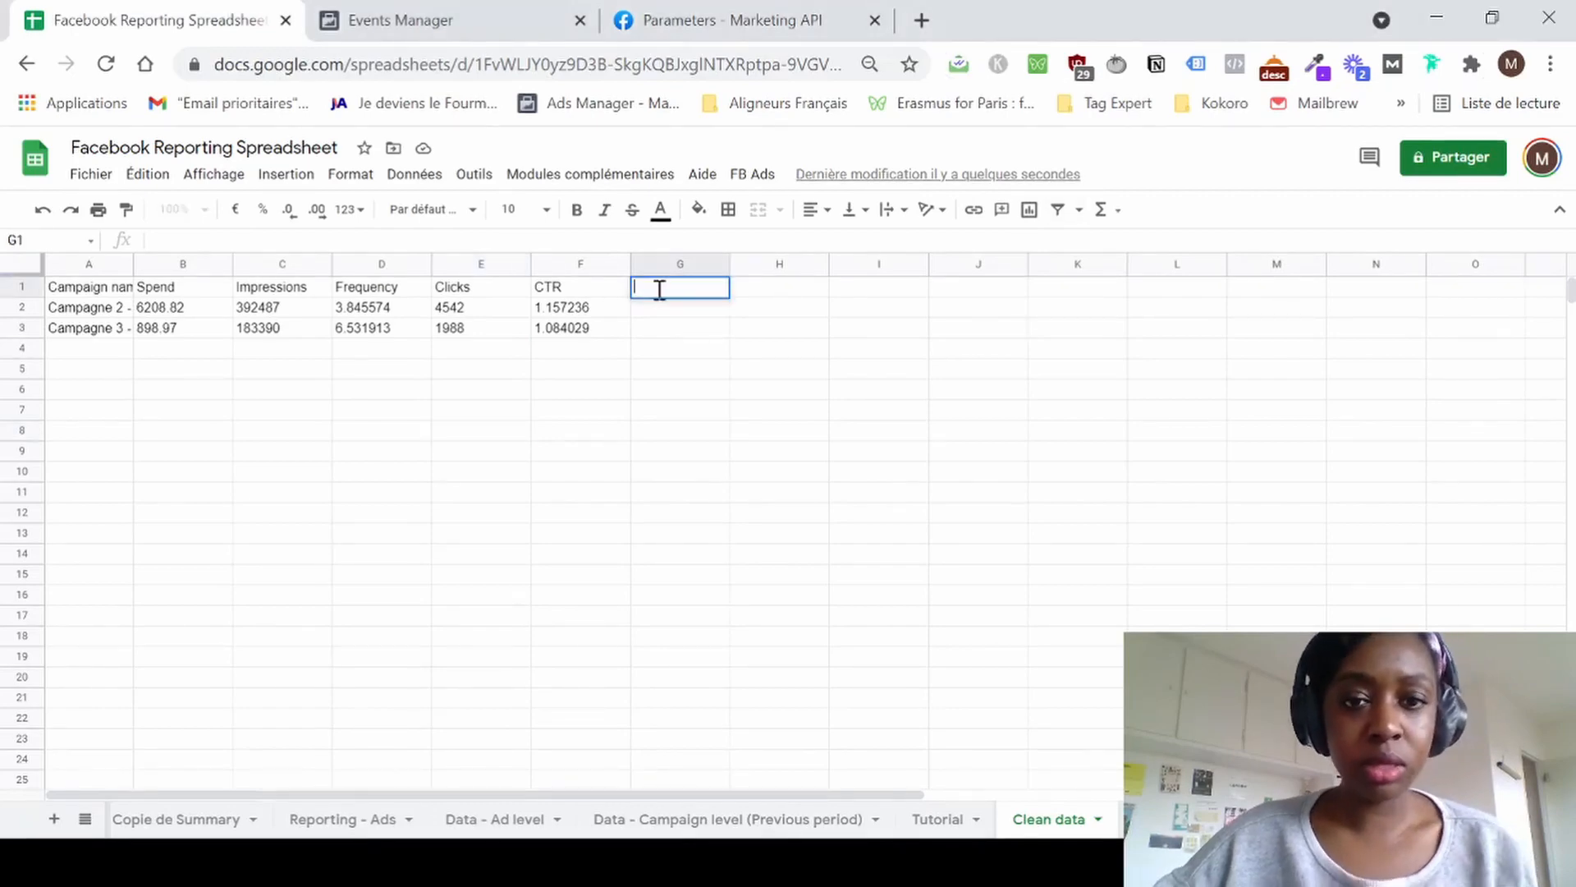
text(Con)
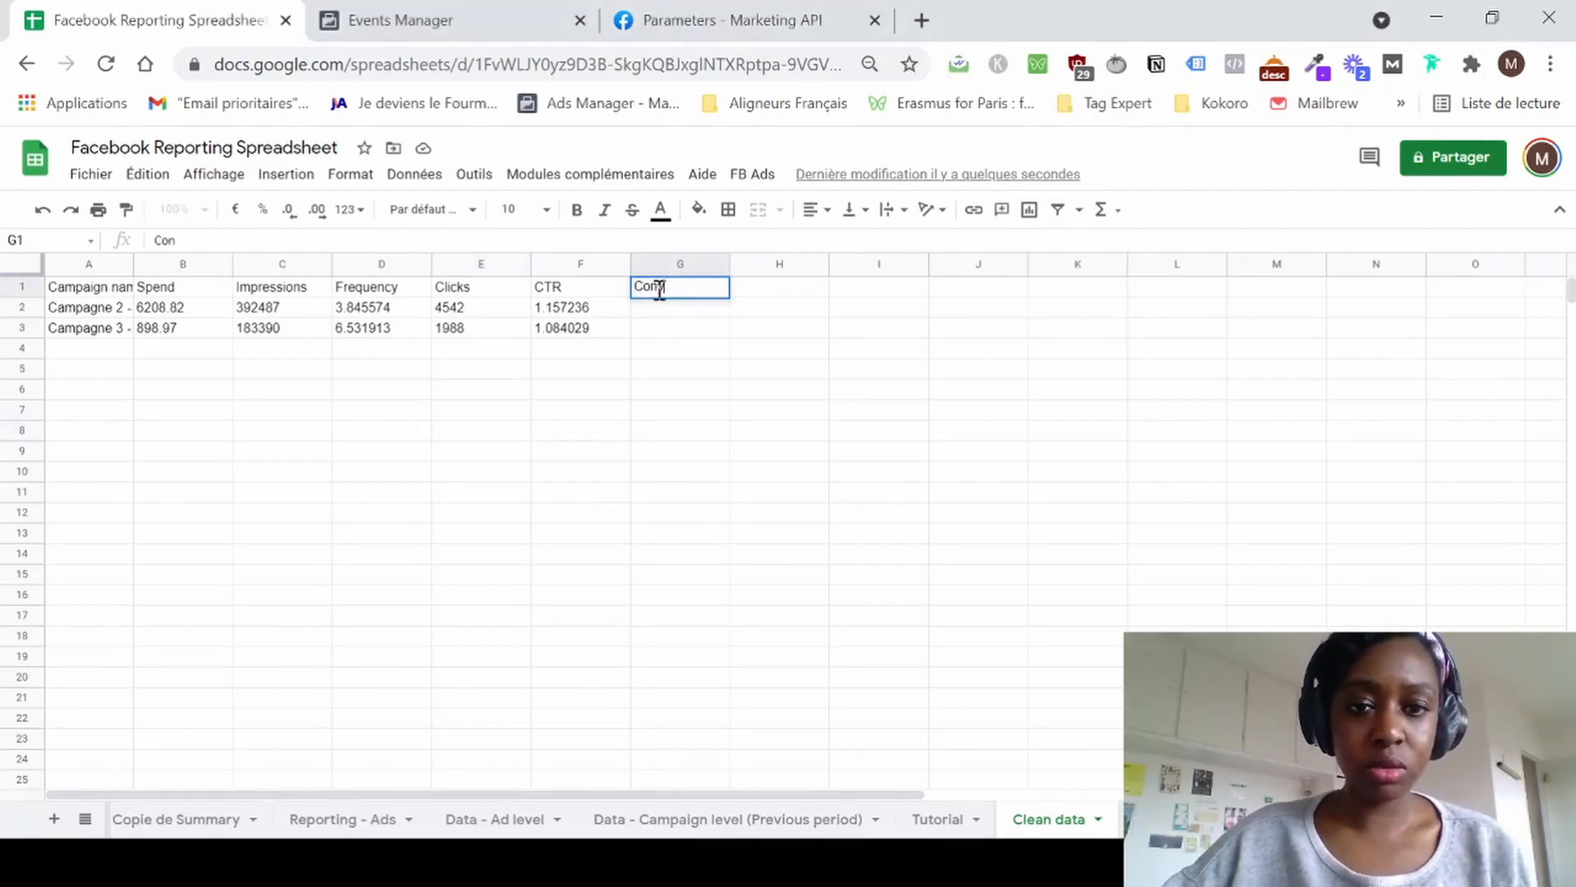
text(versions)
key(Return)
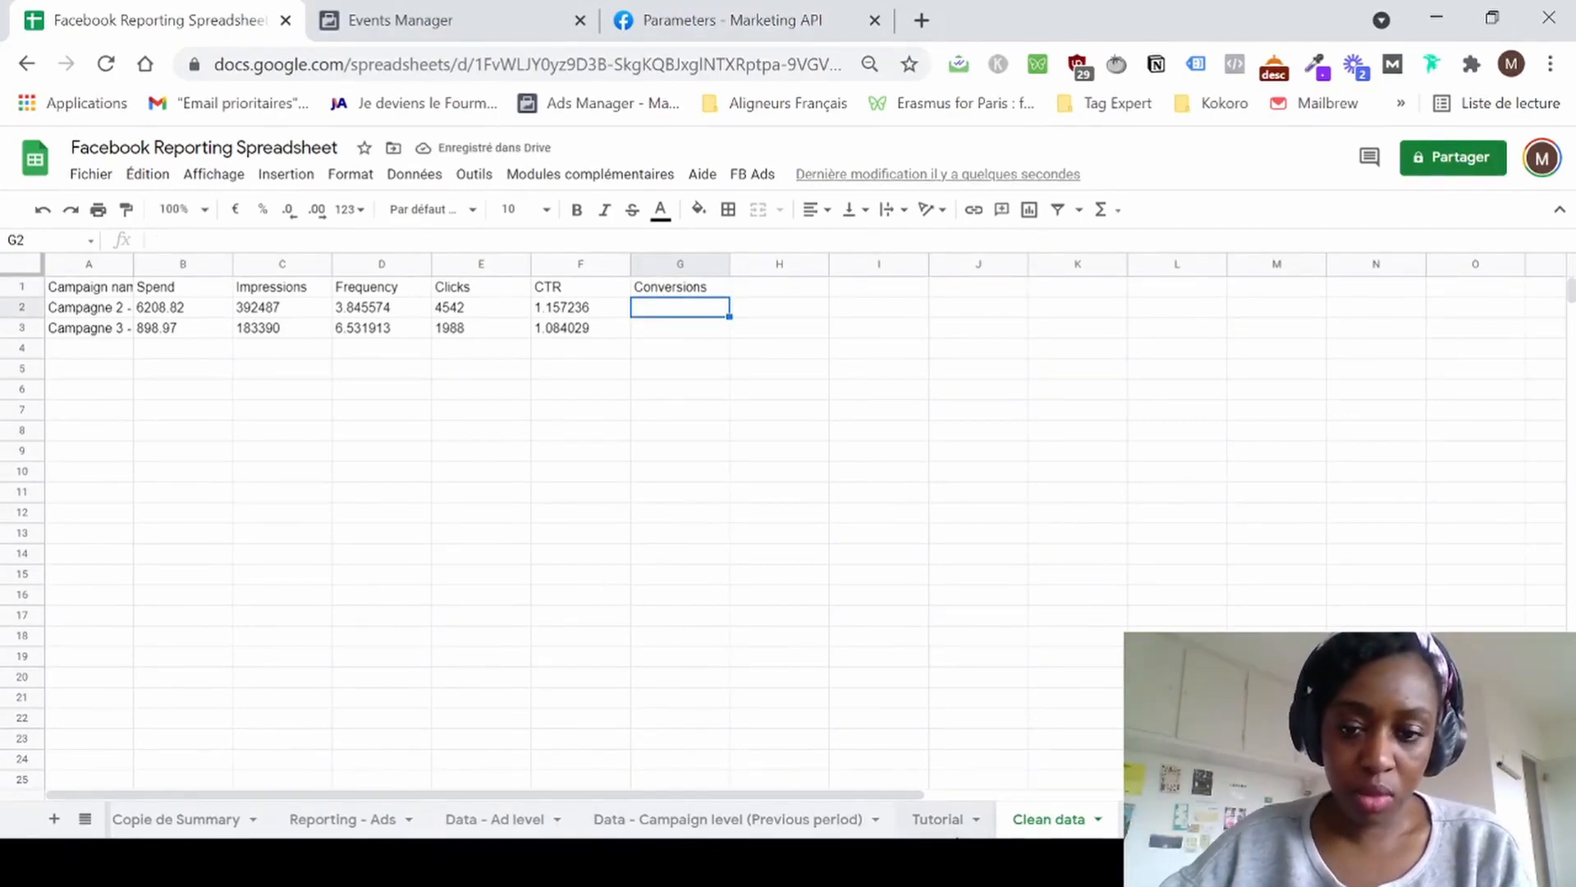
Examine the bold offsite conversion rows for Campagne 2 and Campagne 3 and the campaign table in the Tutorial sheet.
click(939, 821)
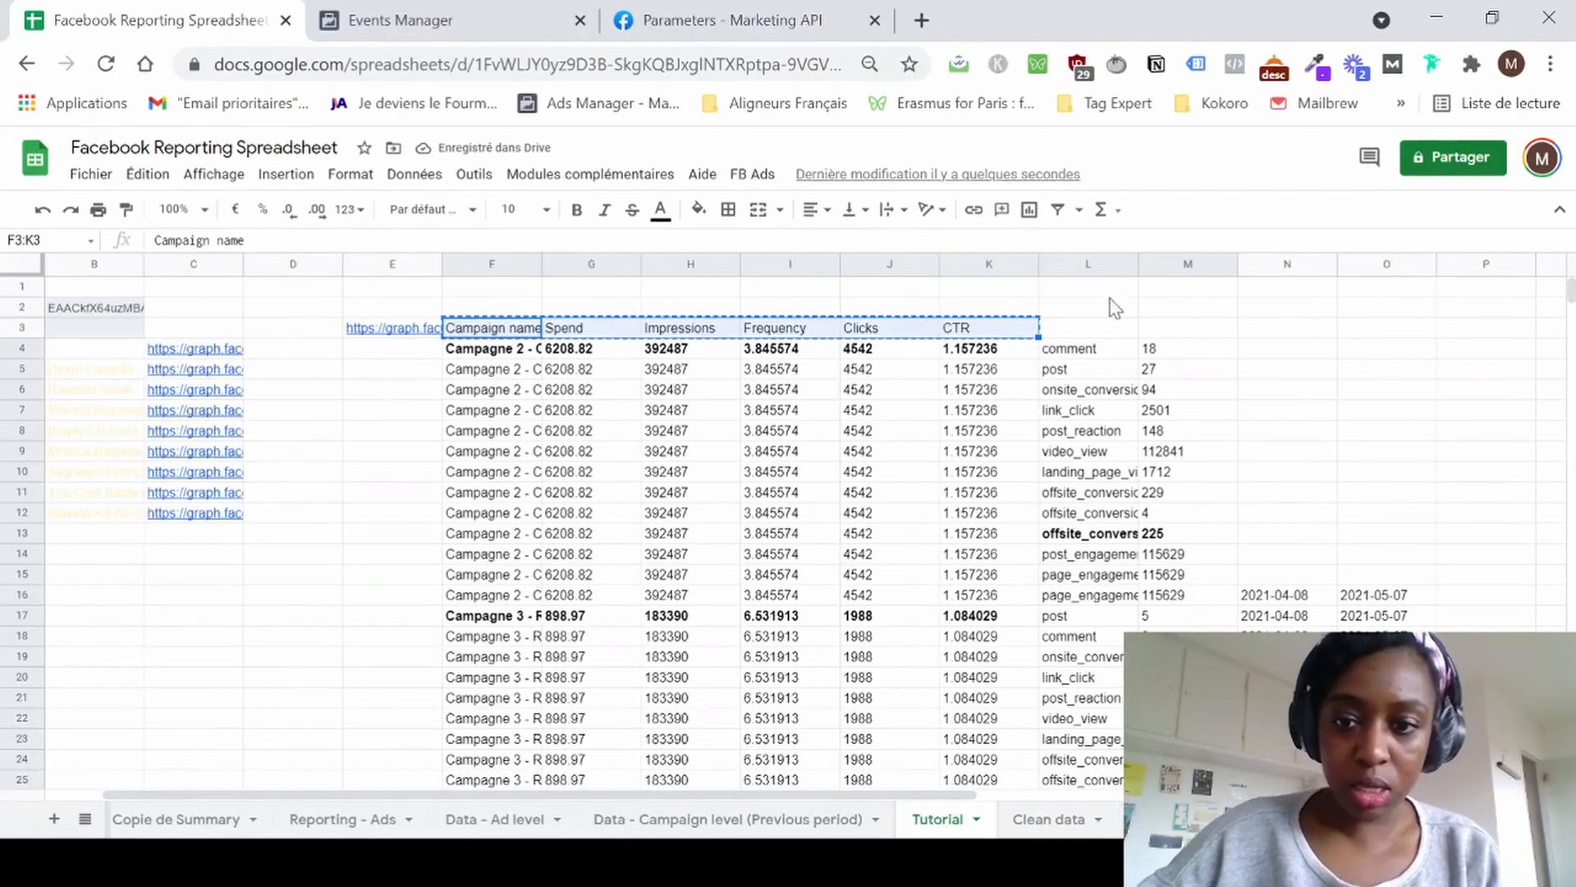
click(1117, 535)
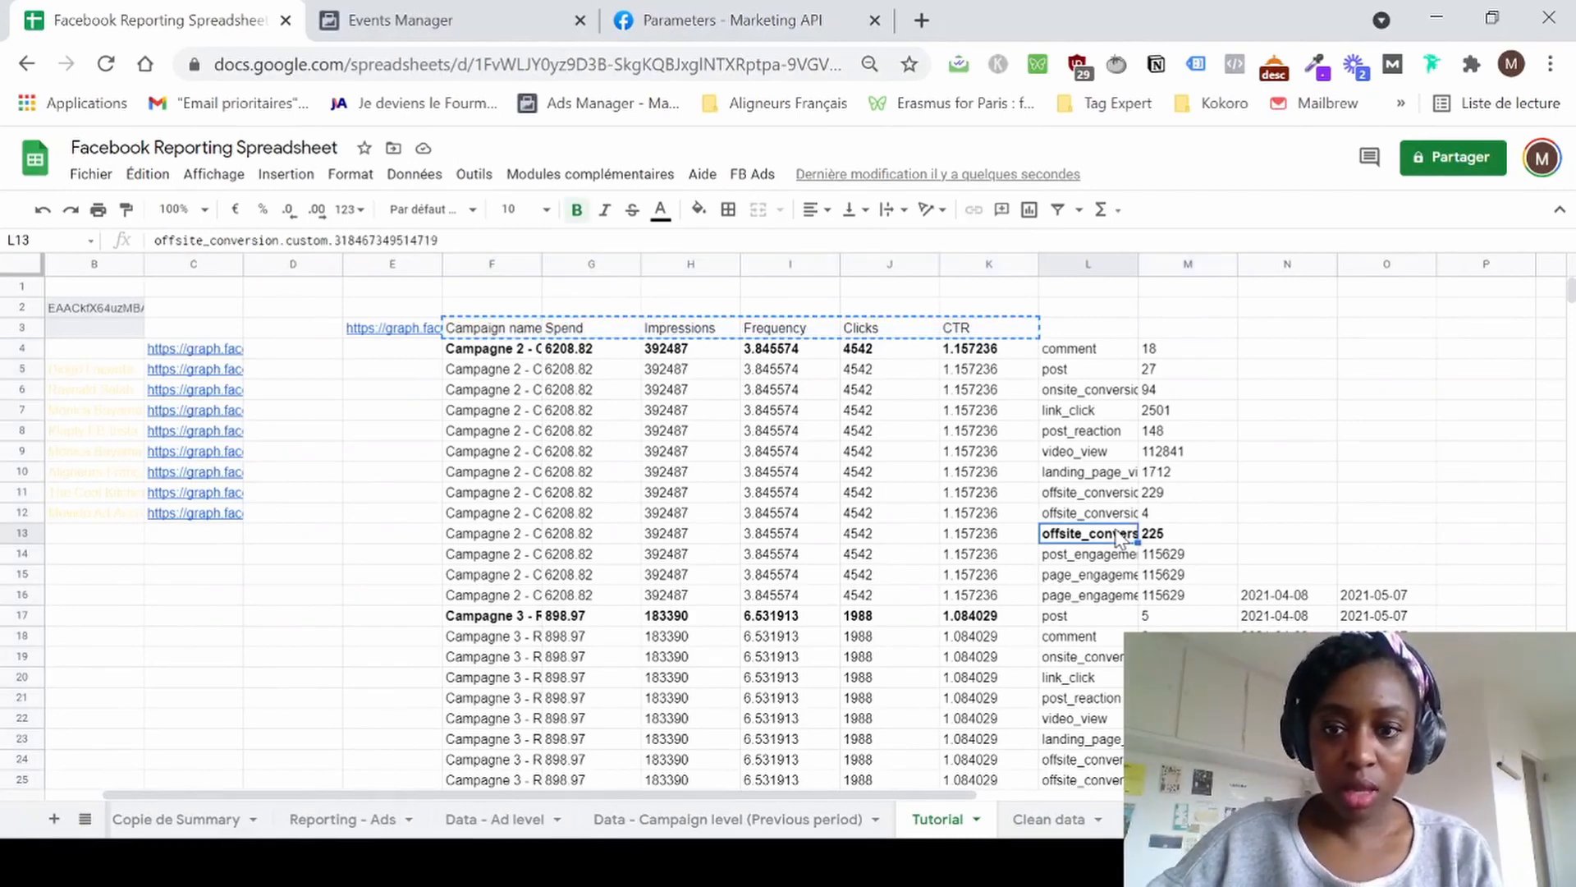
scroll(1094, 538, down, 2)
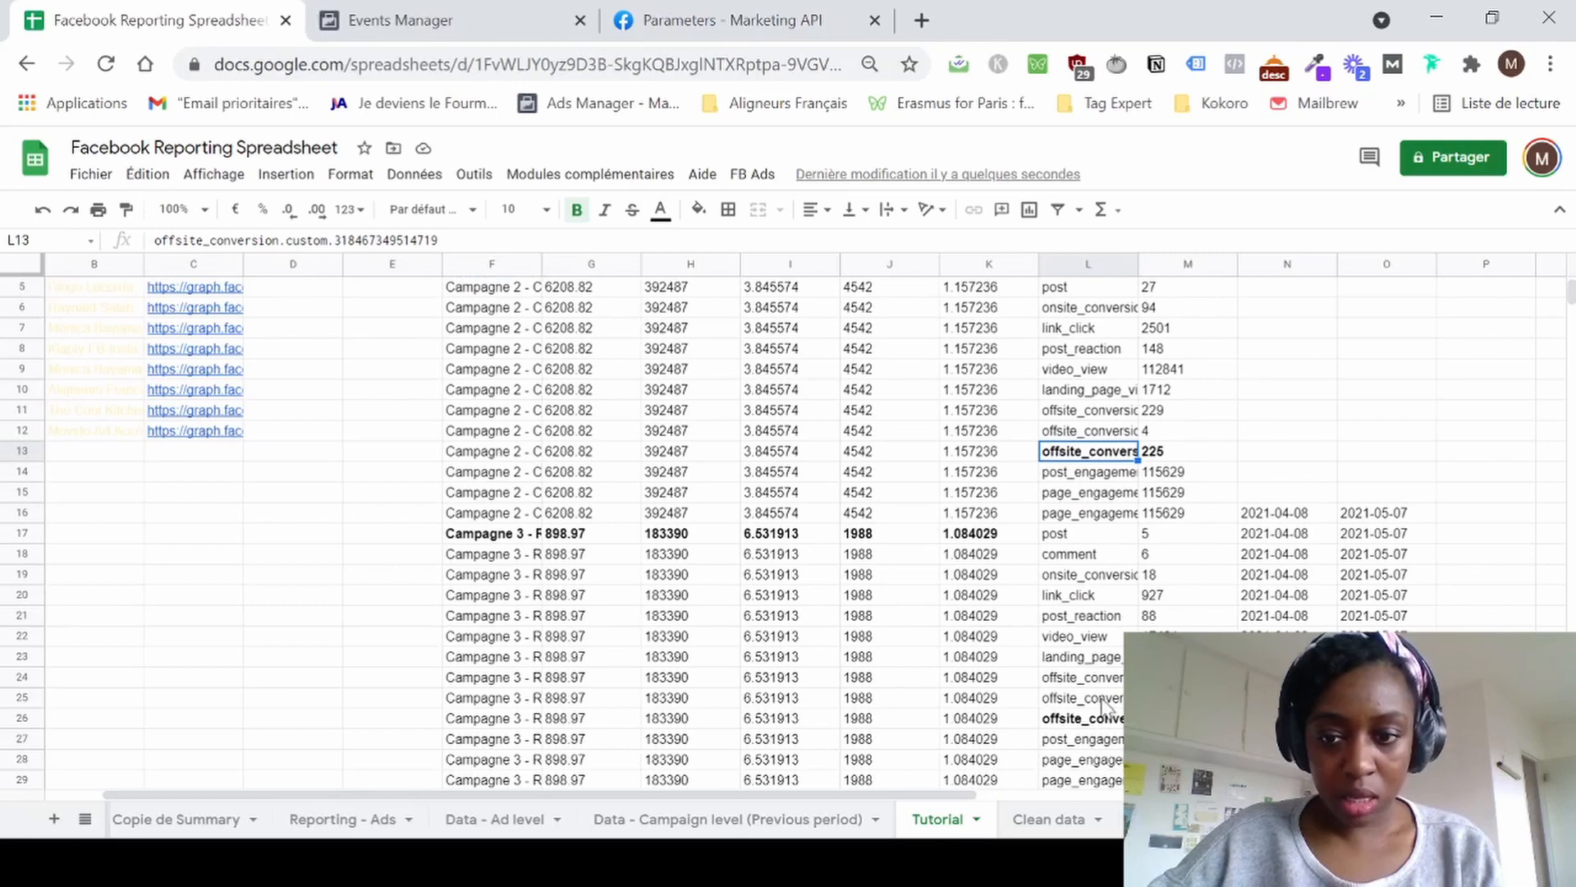
click(1108, 697)
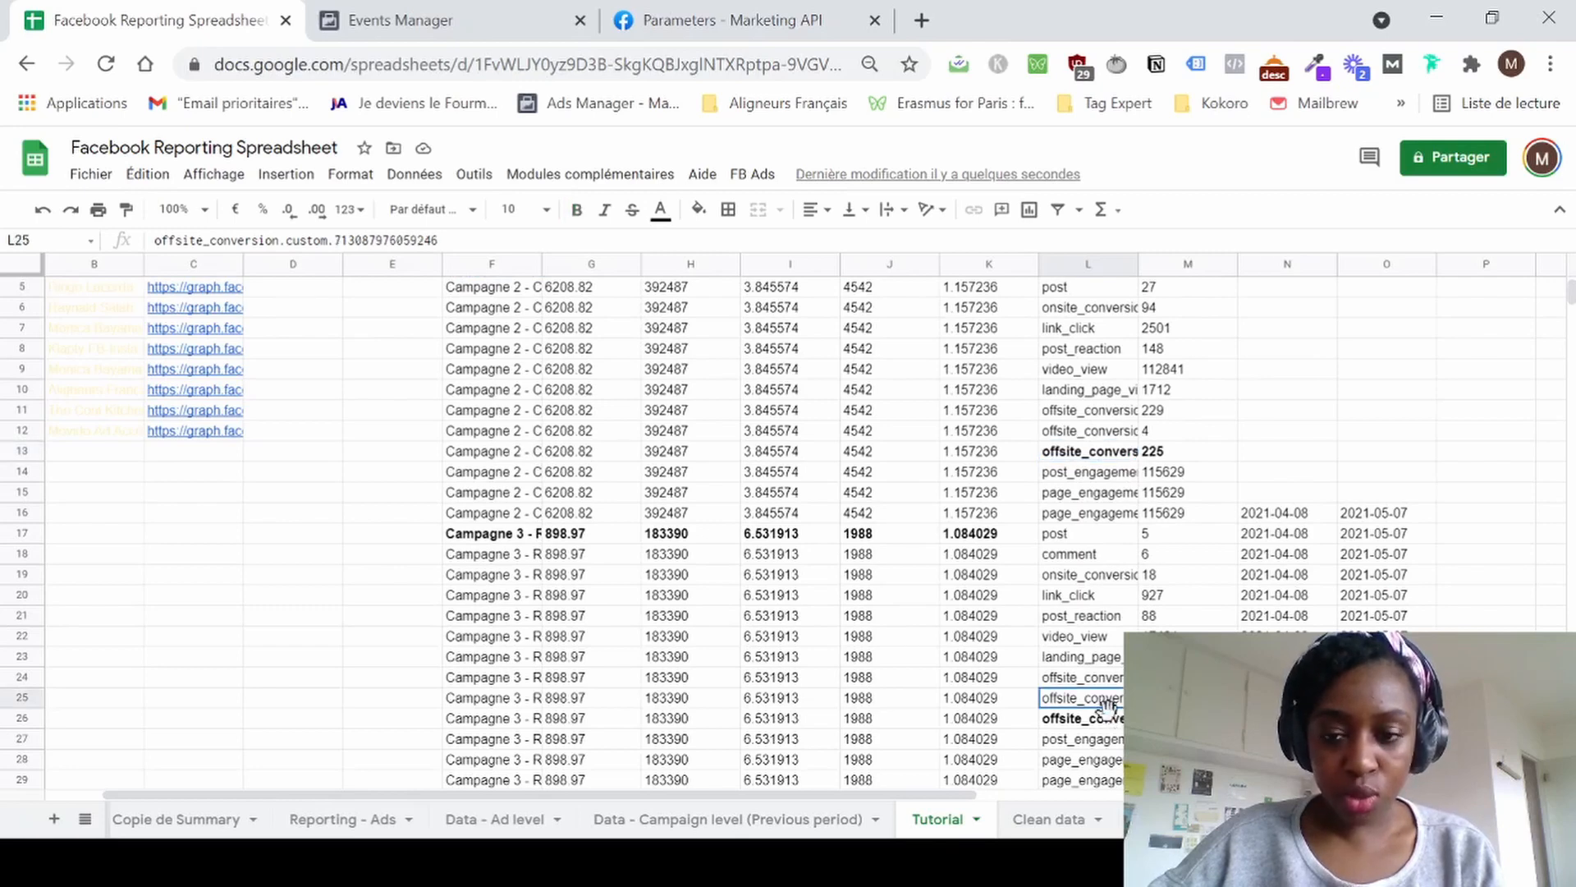
click(1111, 720)
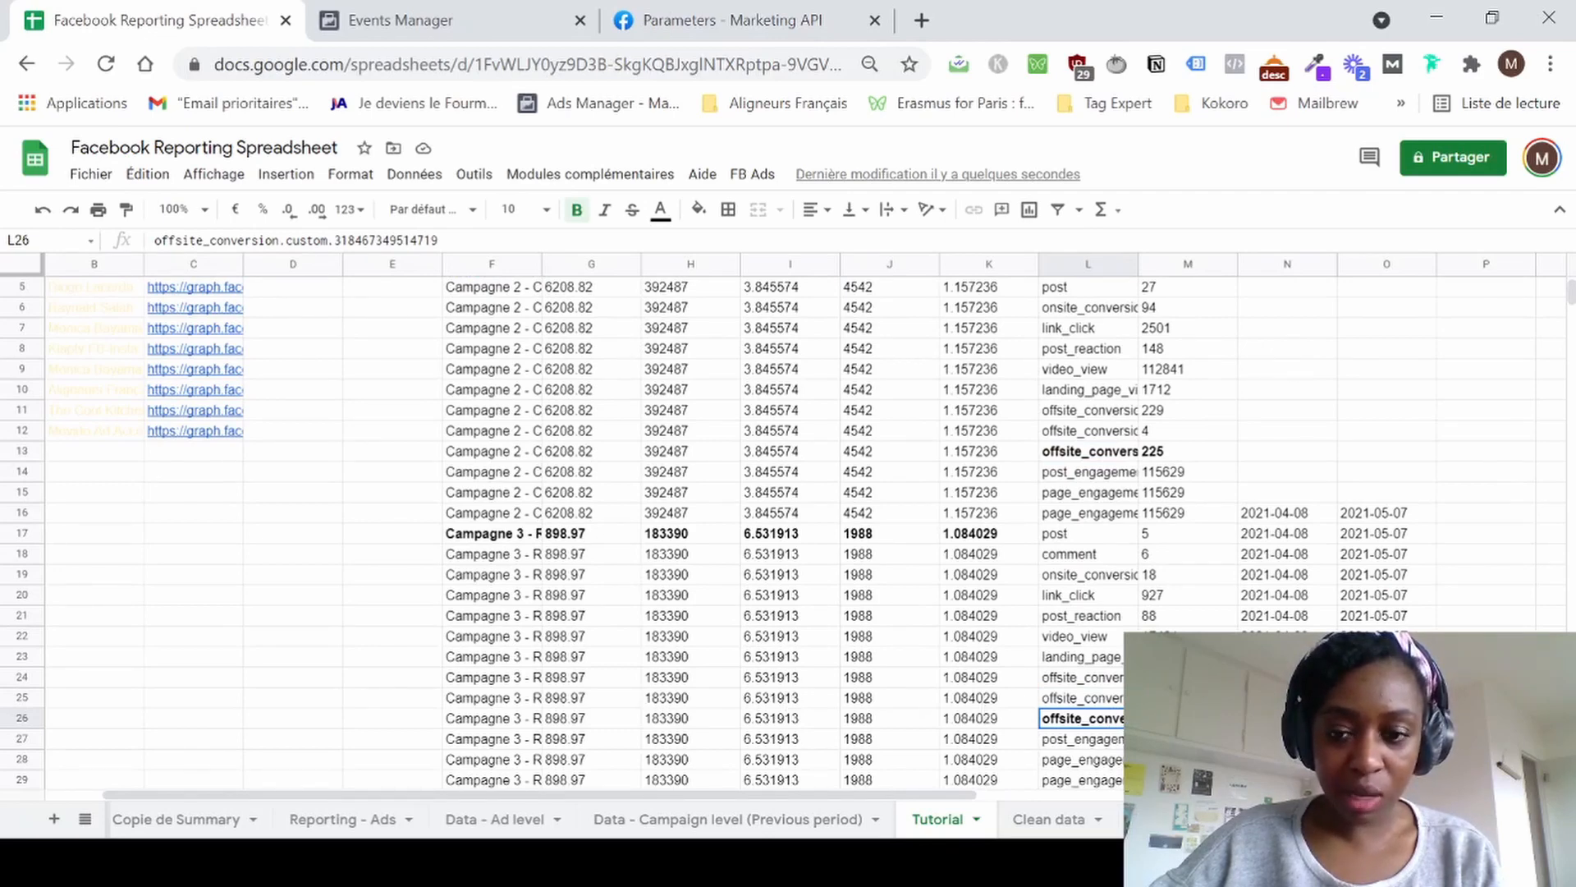
click(1187, 719)
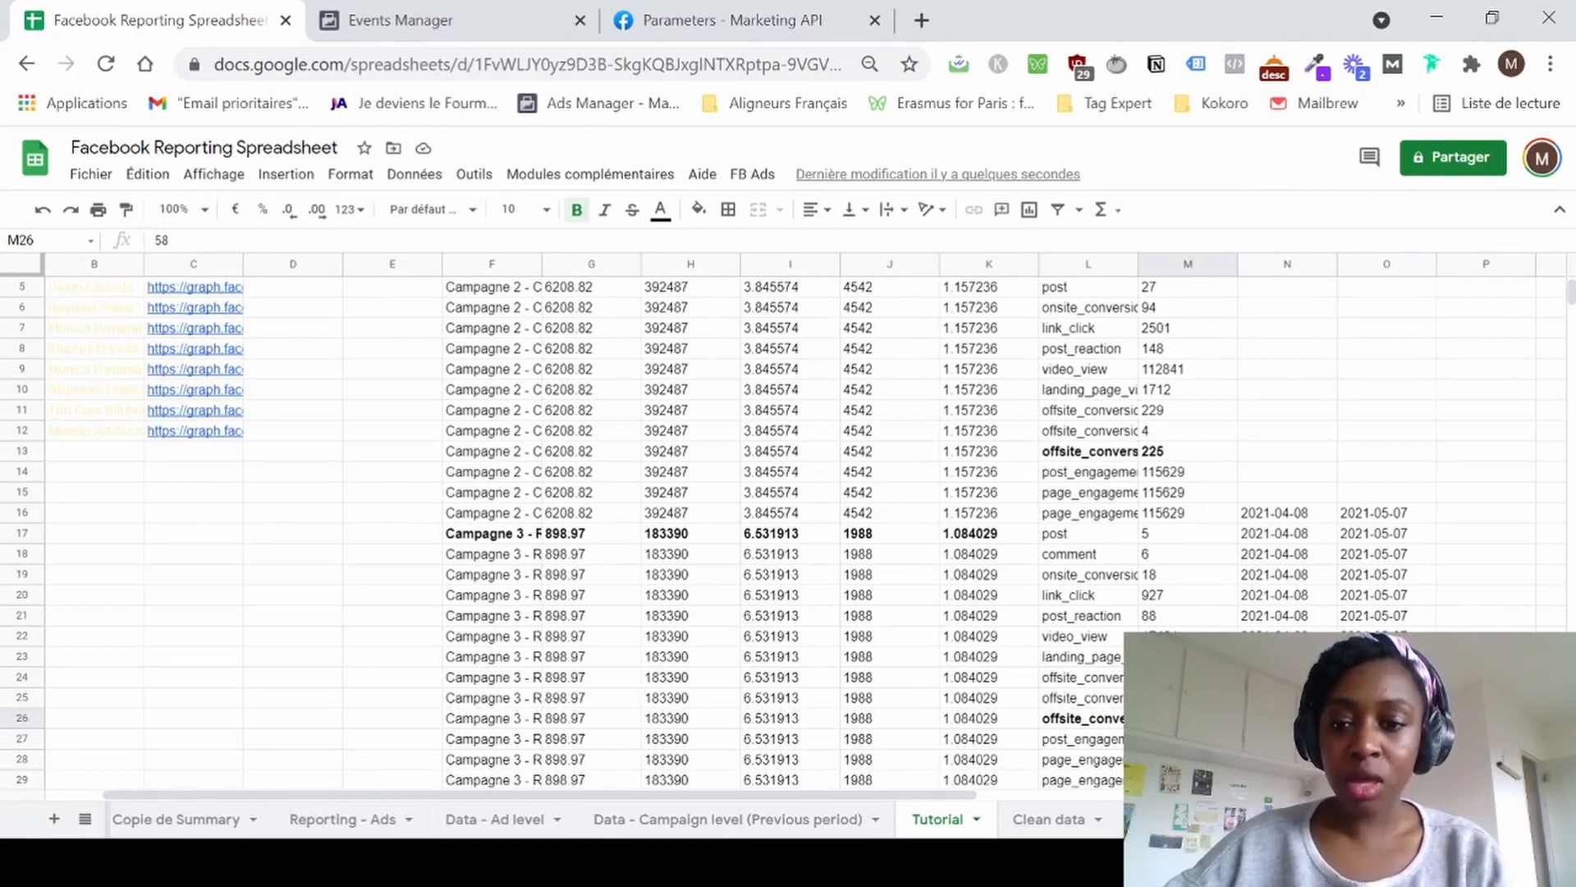
click(1042, 819)
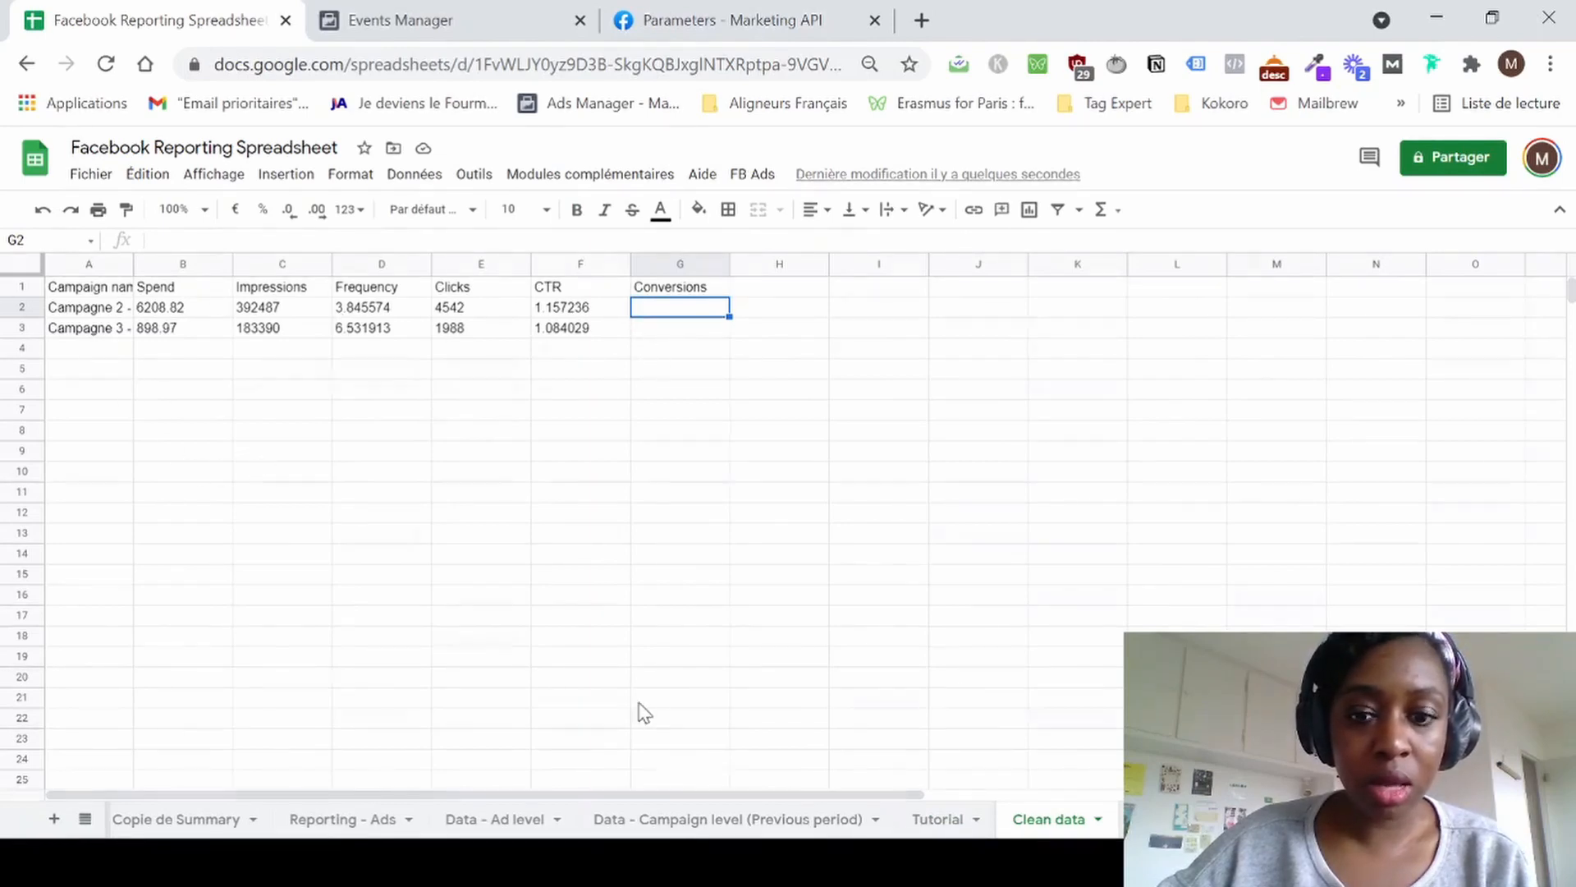
click(939, 821)
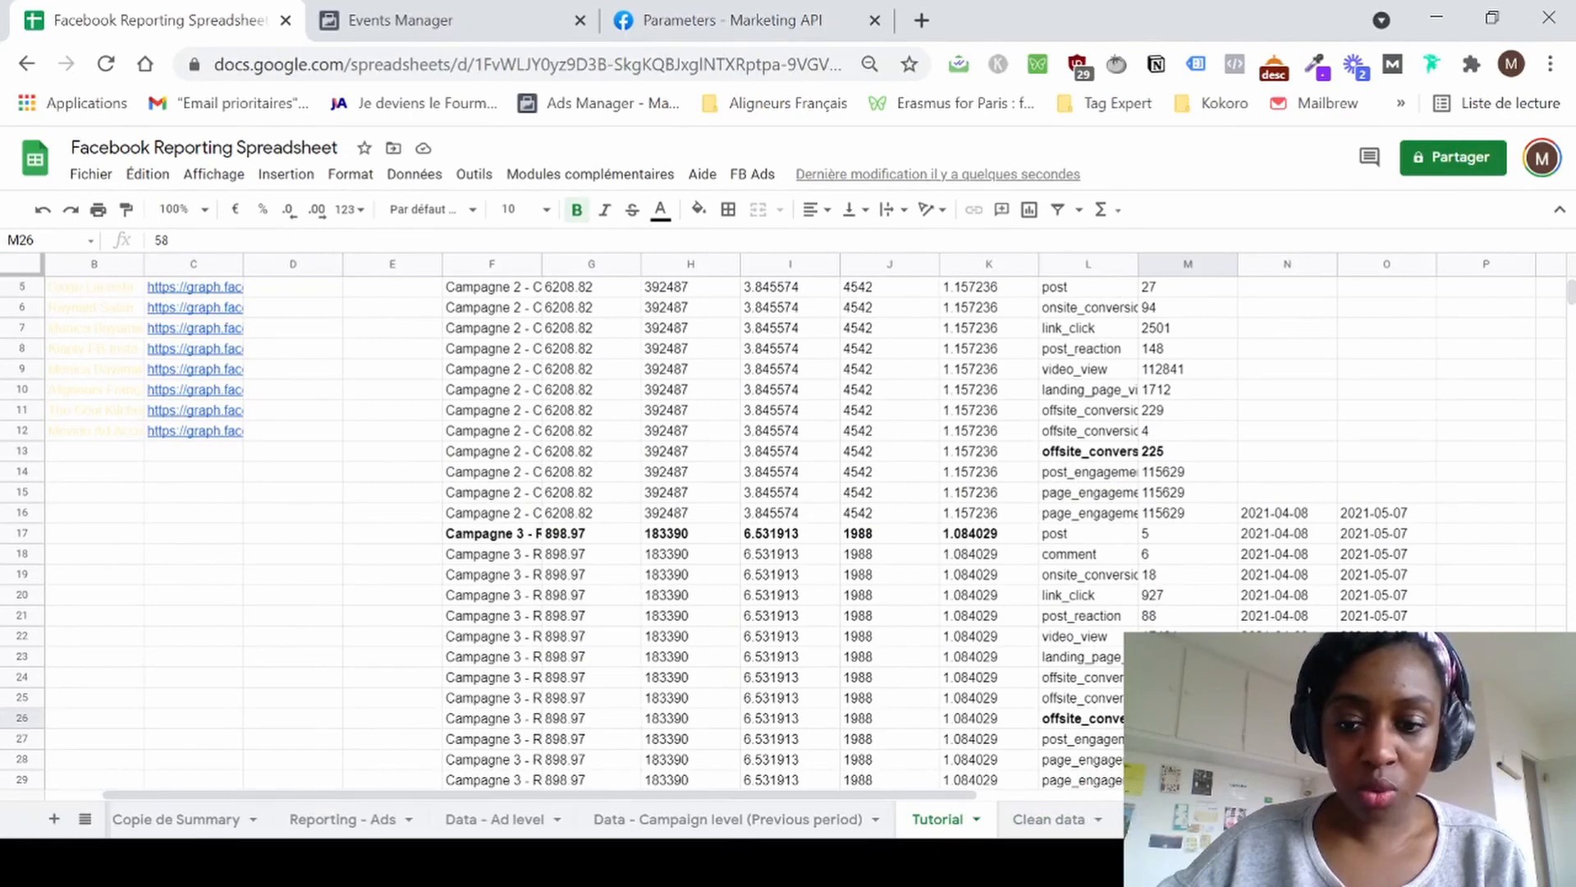
click(1082, 717)
scroll(1082, 717, up, 1)
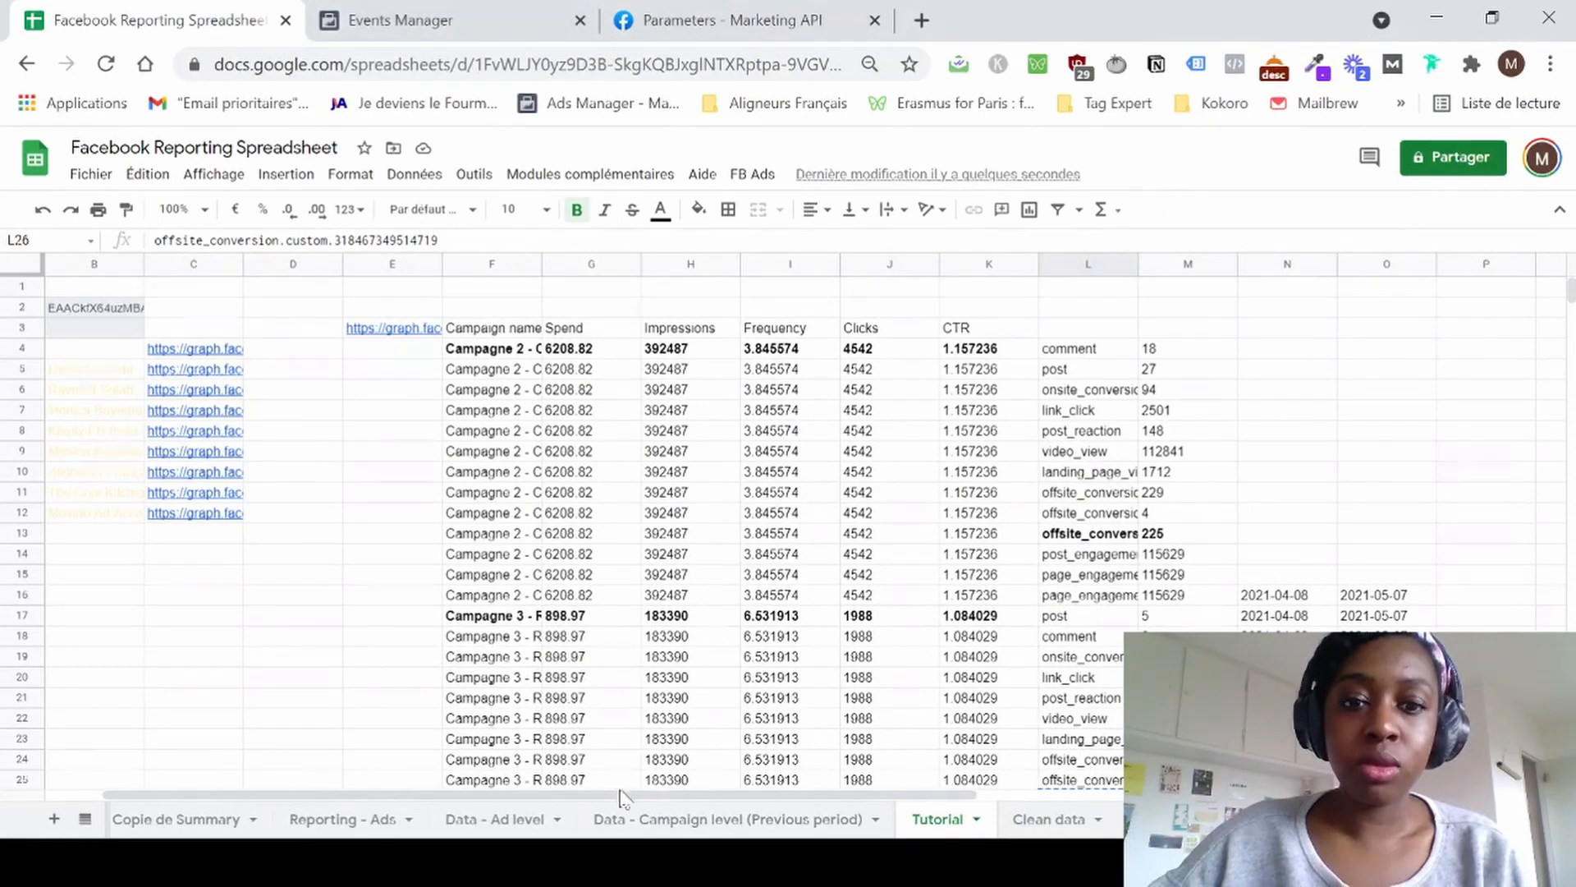
click(561, 352)
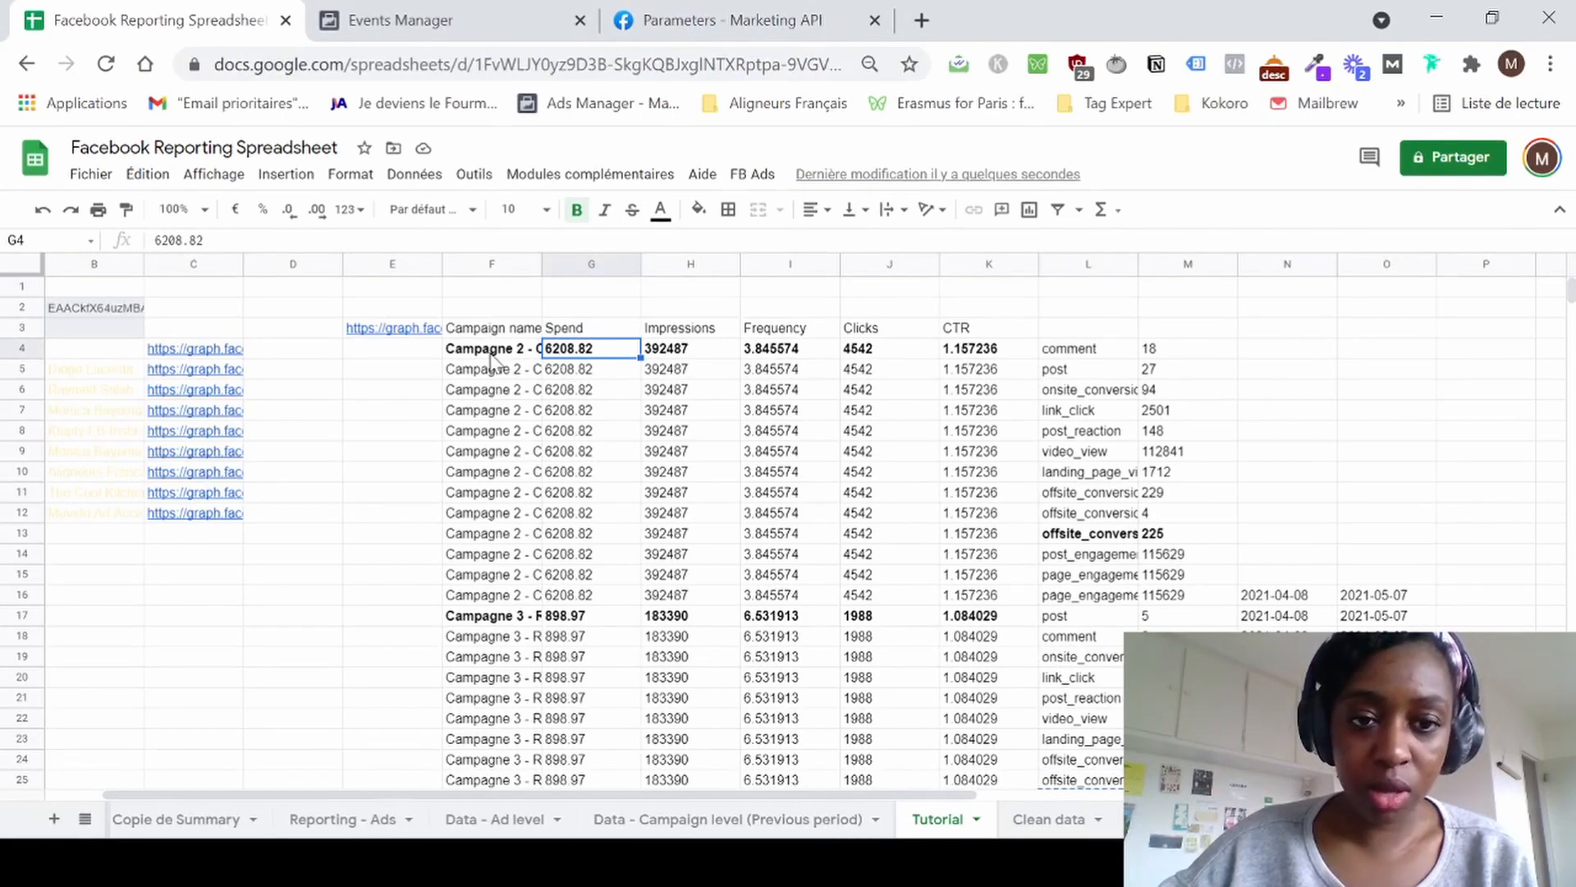
drag(497, 327, 1188, 780)
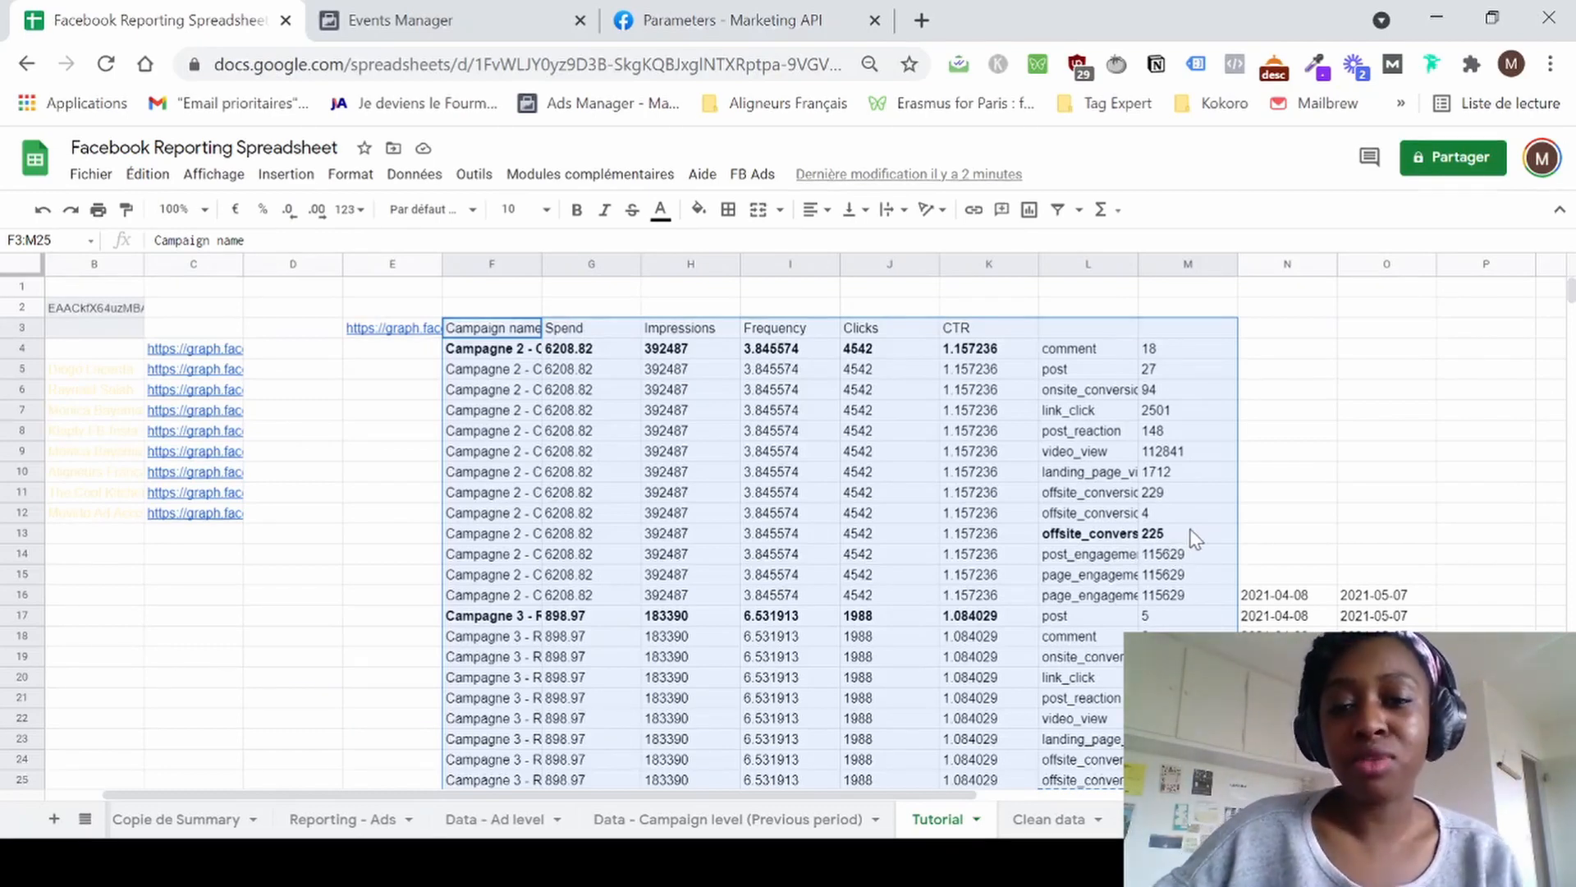
click(1279, 541)
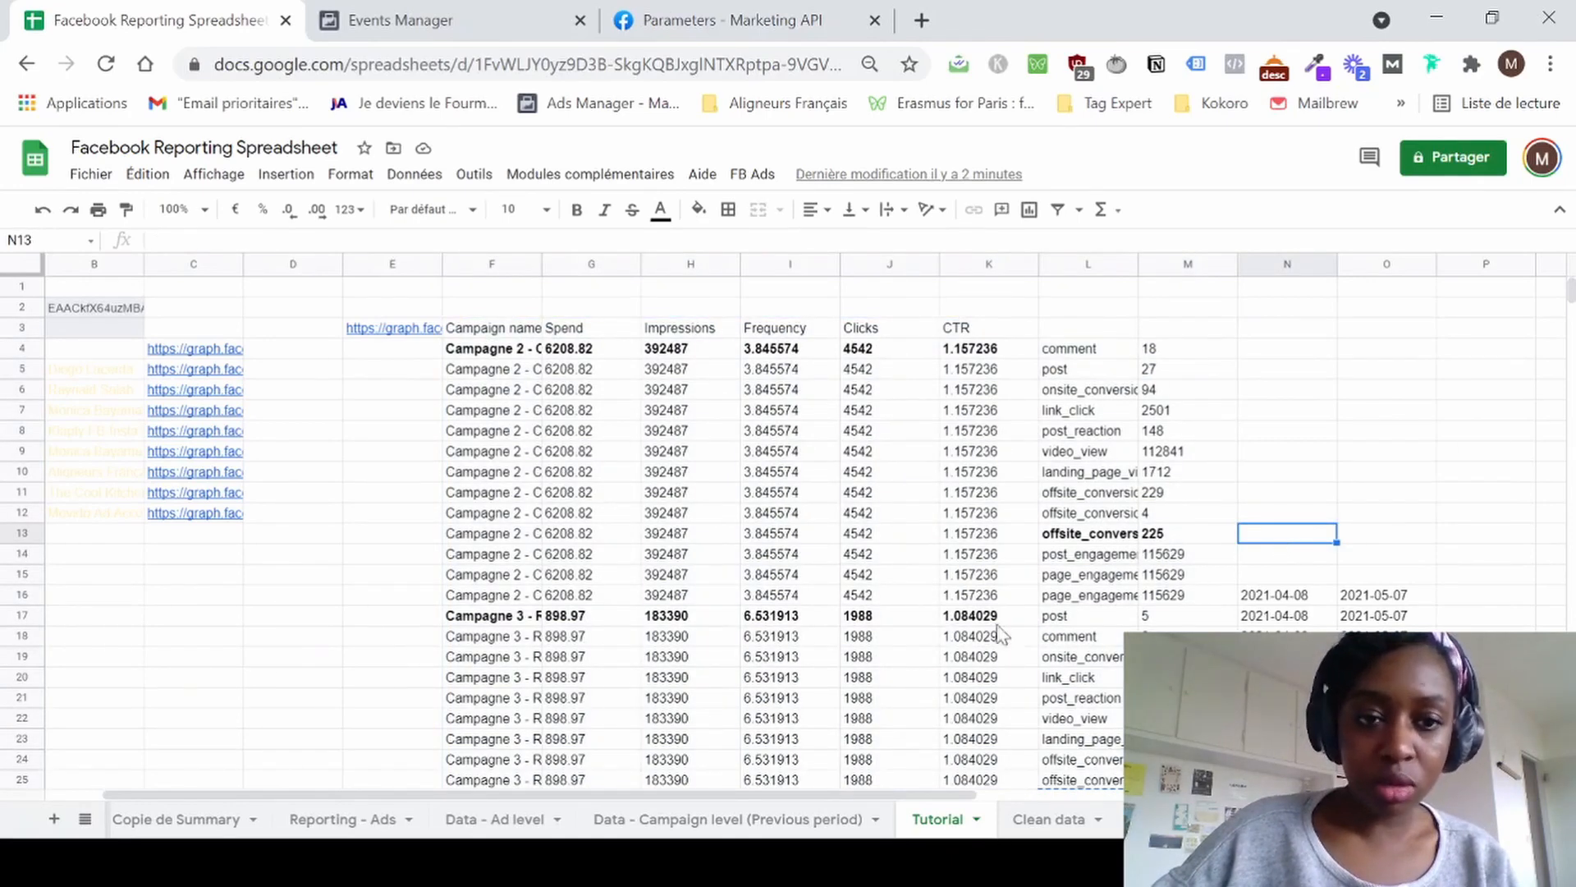
Combine the campaign name and action type in cell E4 of the Tutorial sheet with =CONCAT(F4;L4), and widen column E.
click(390, 356)
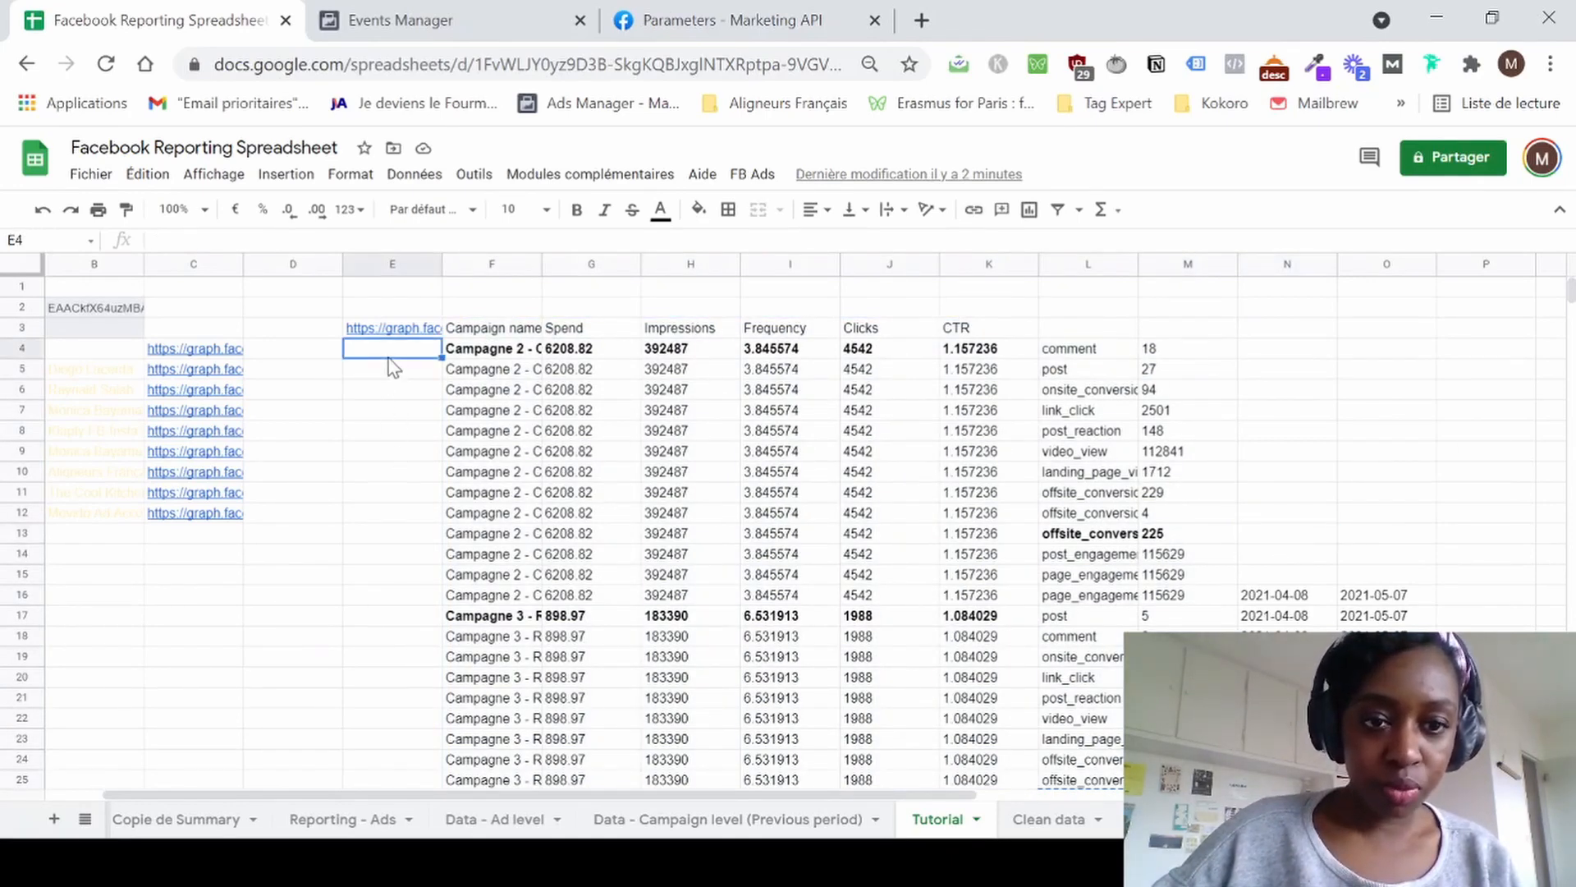
double_click(390, 358)
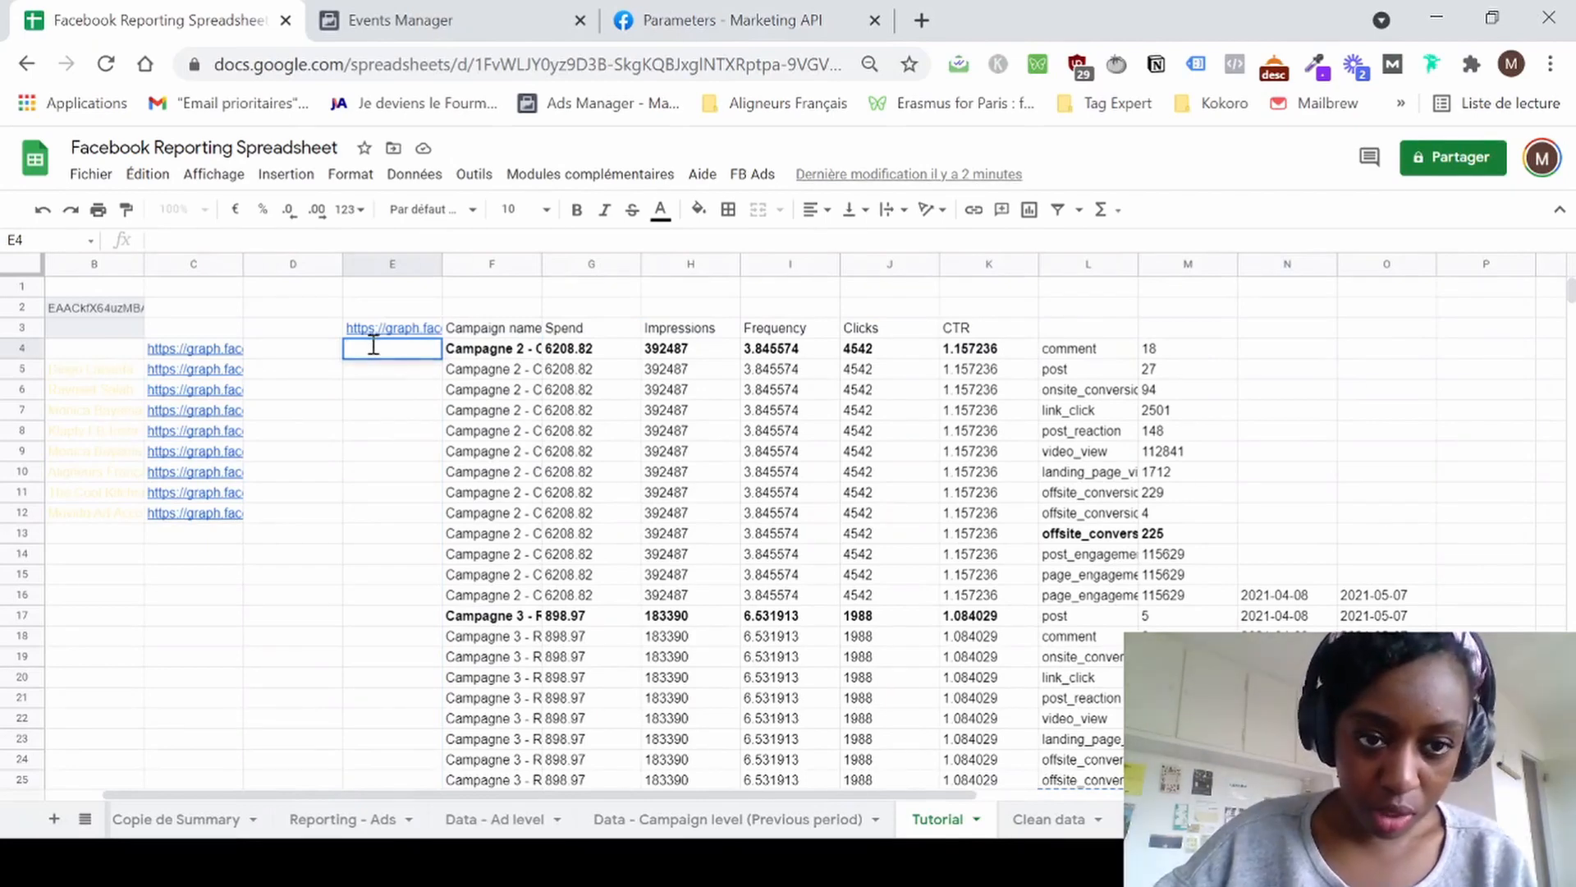
text(=)
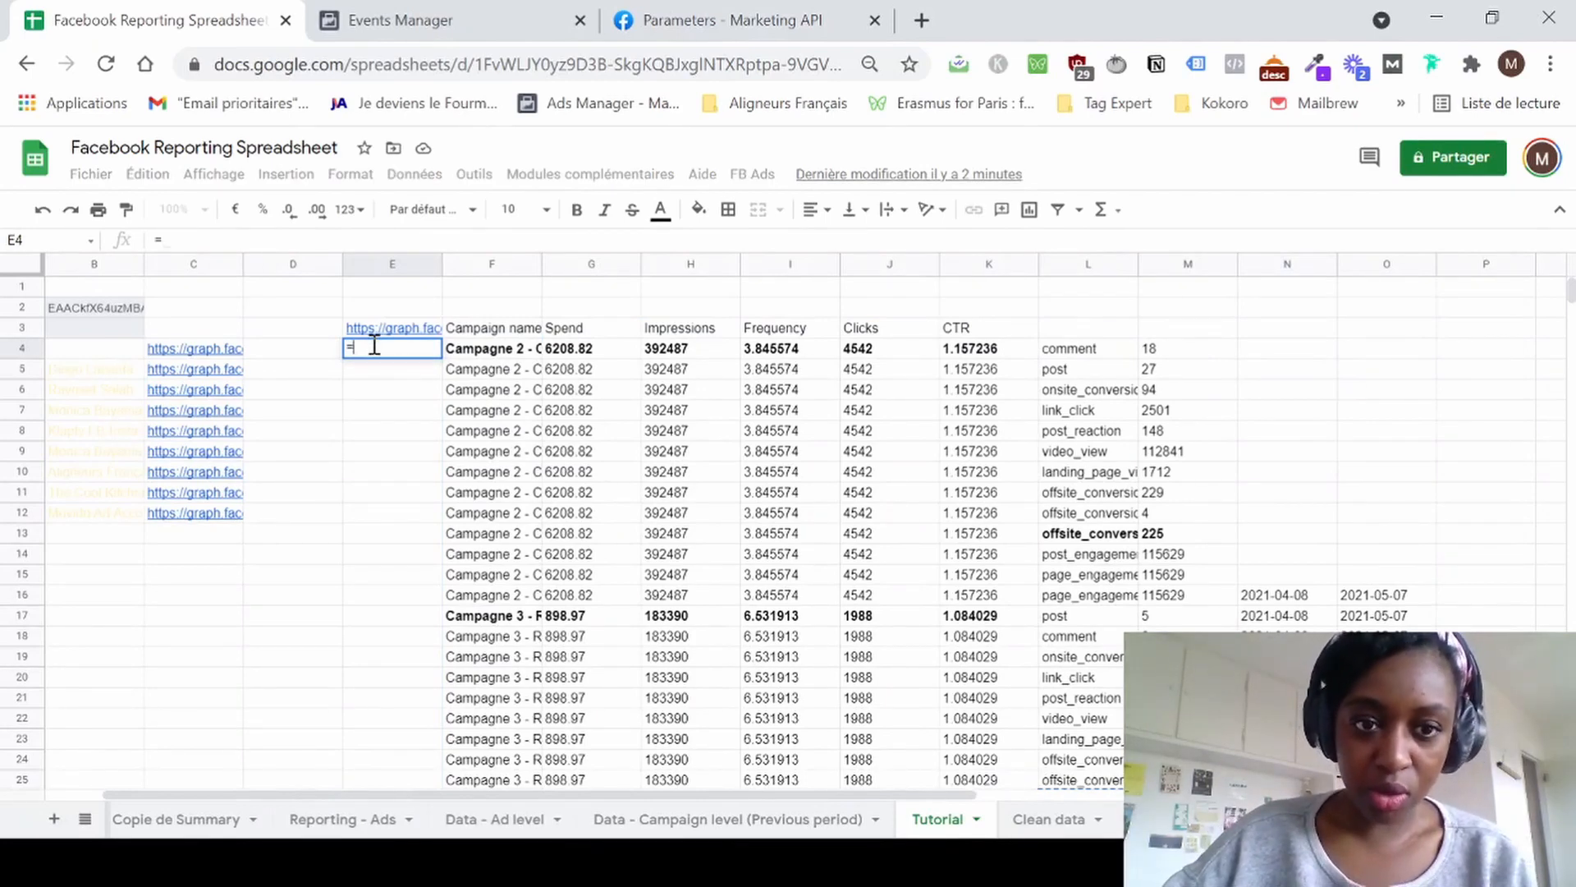
click(468, 353)
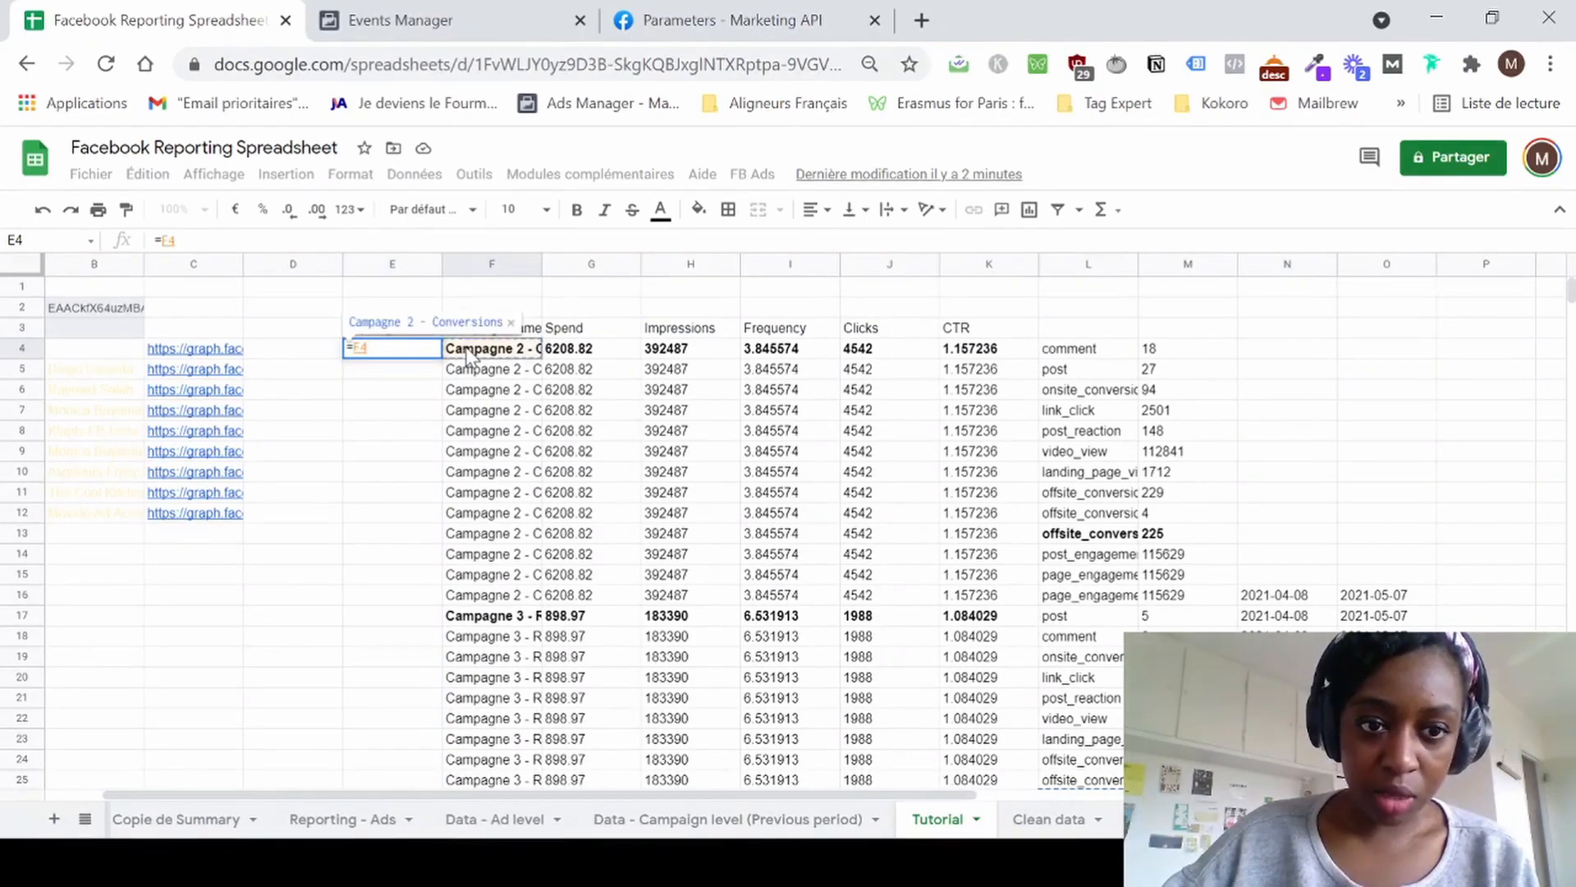
click(353, 348)
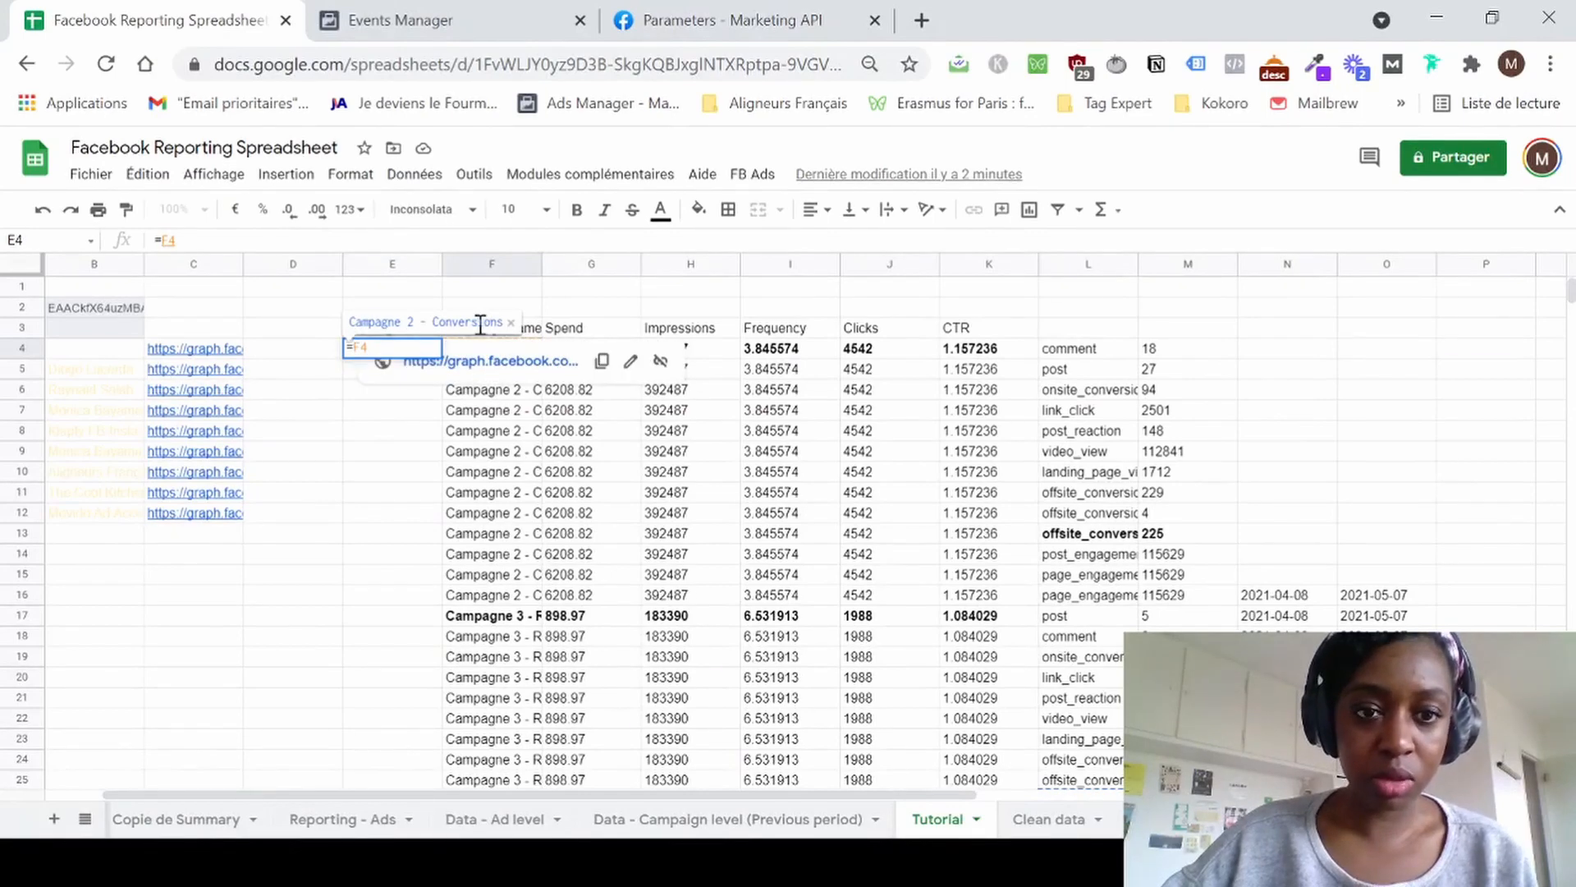
click(510, 324)
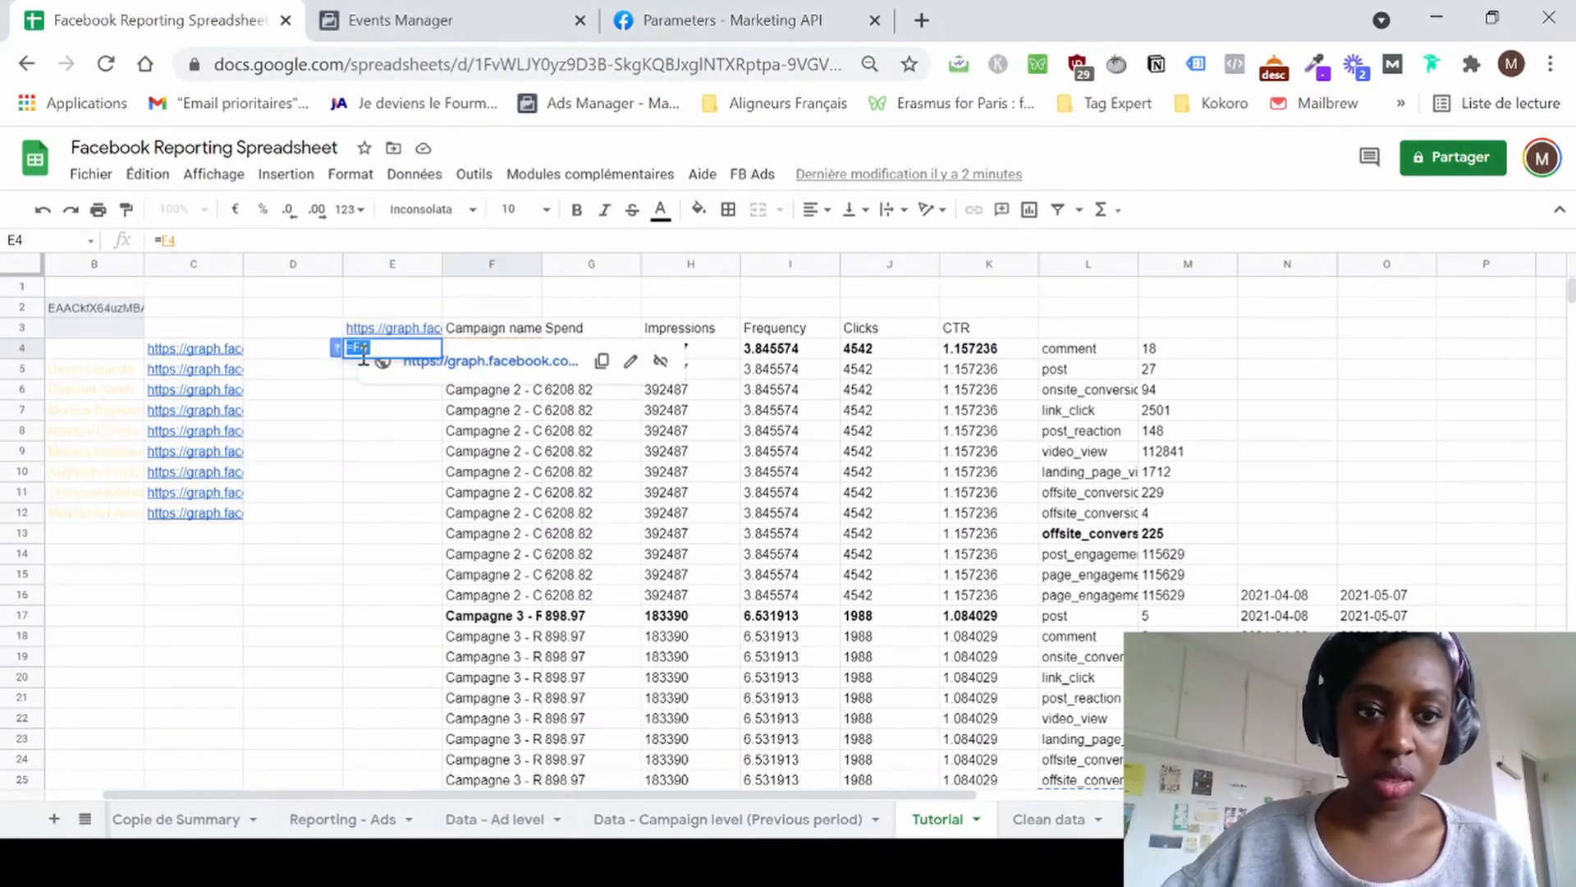
text(CONCAT)
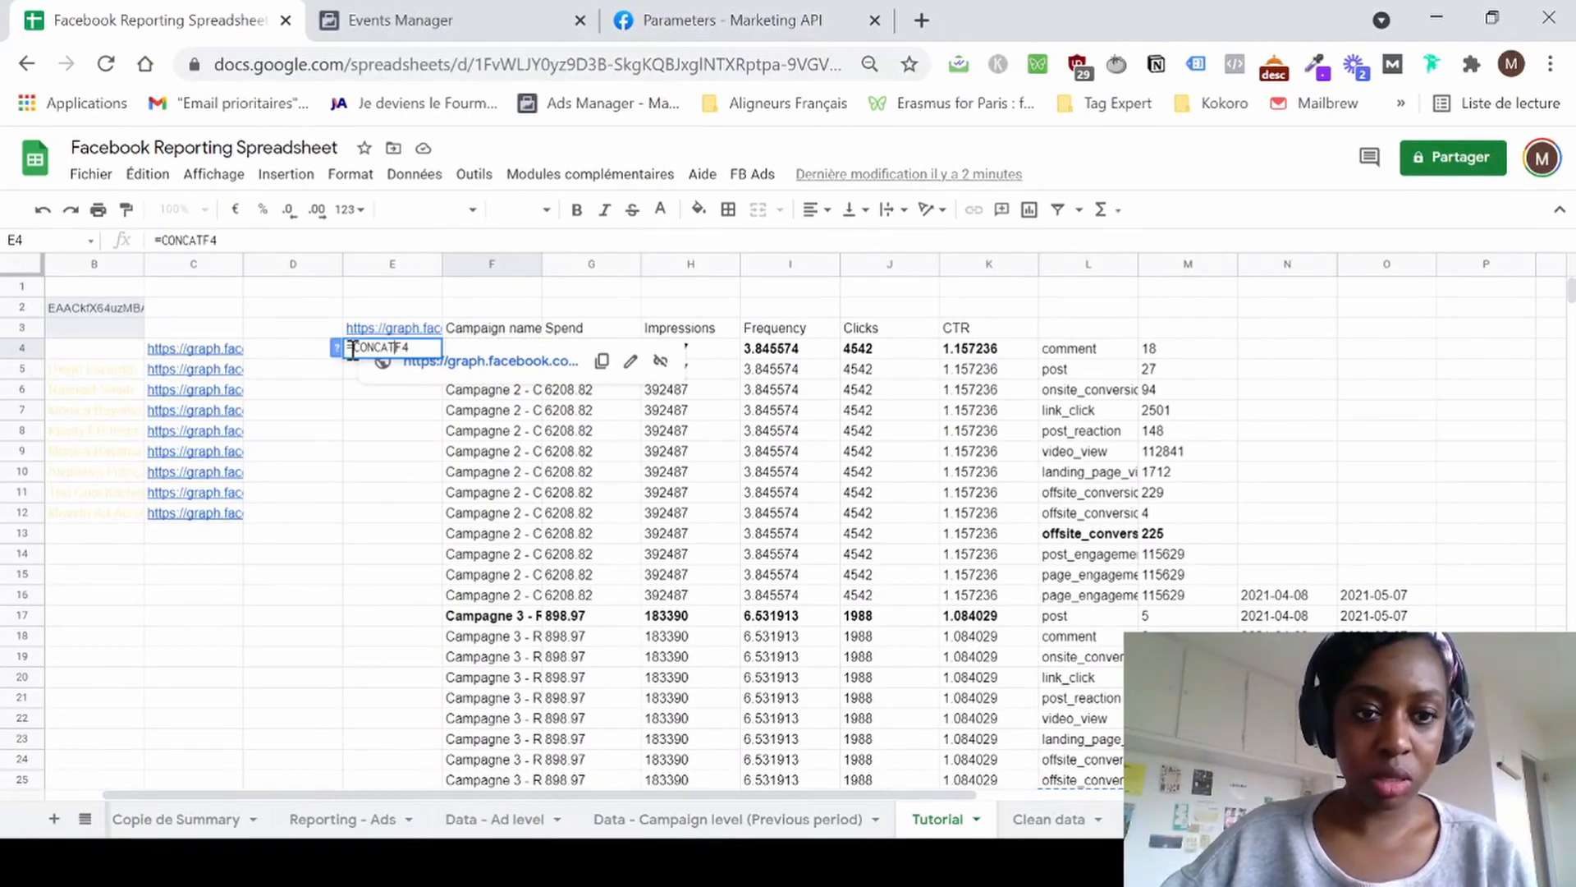
text((F4)
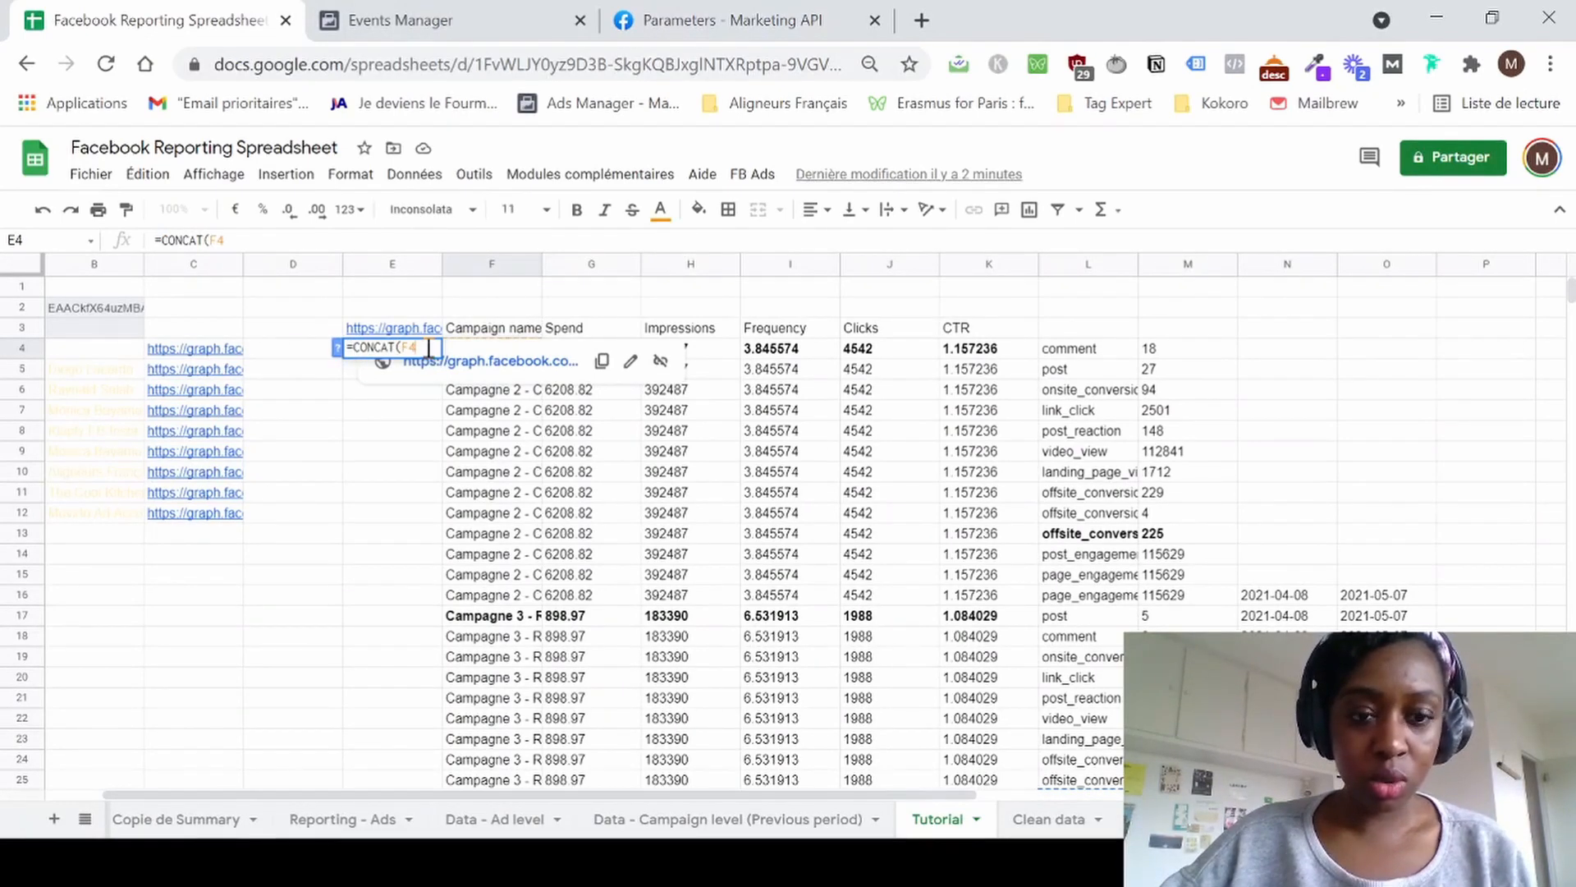
text(;)
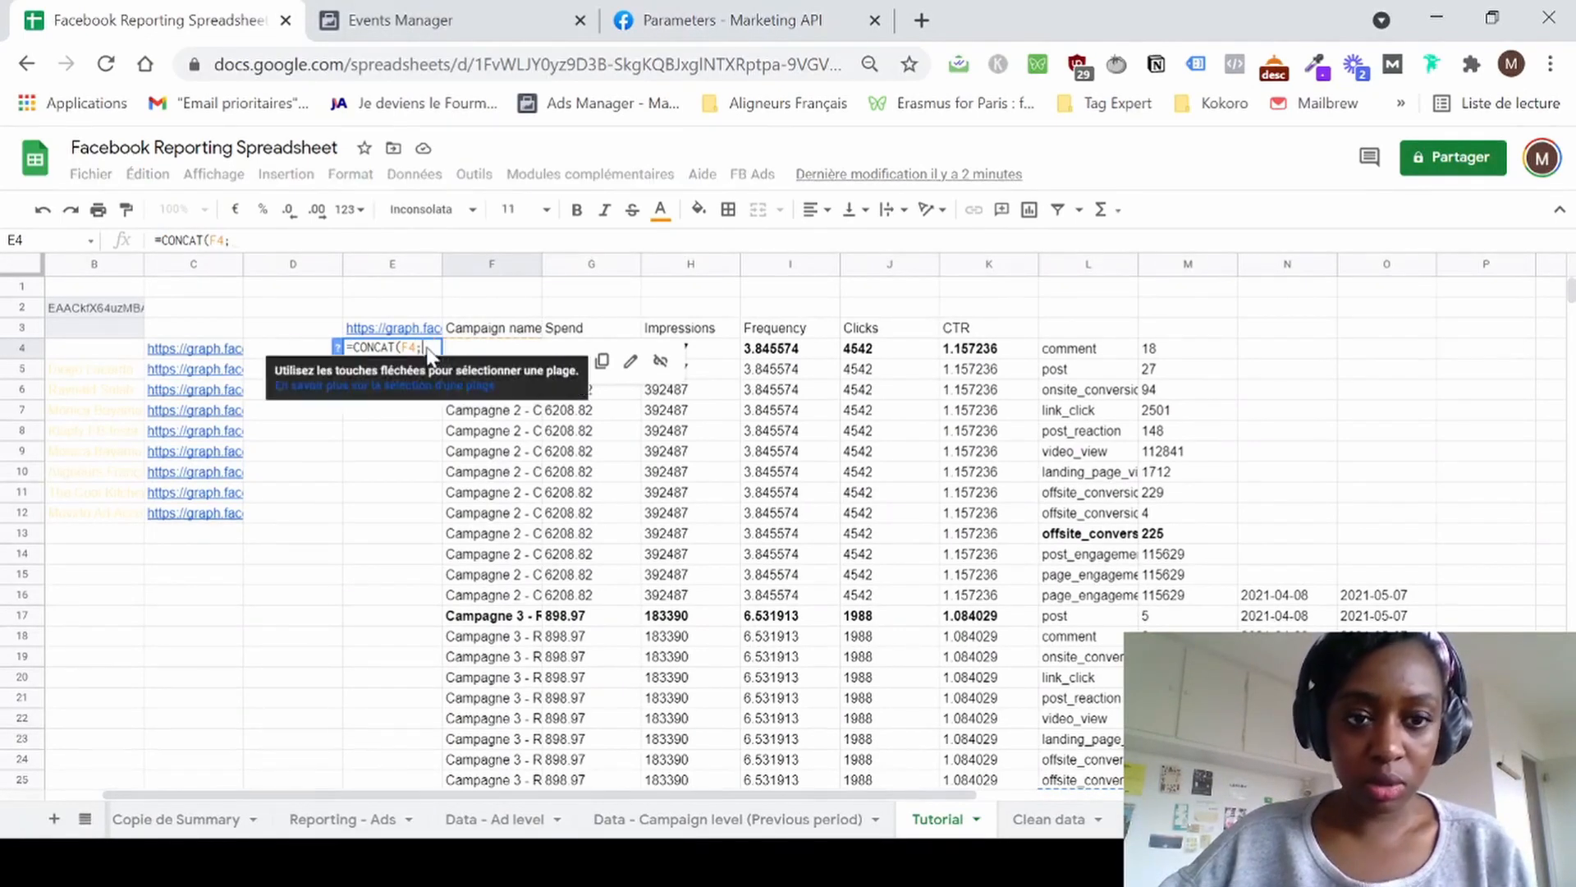
click(1074, 352)
text())
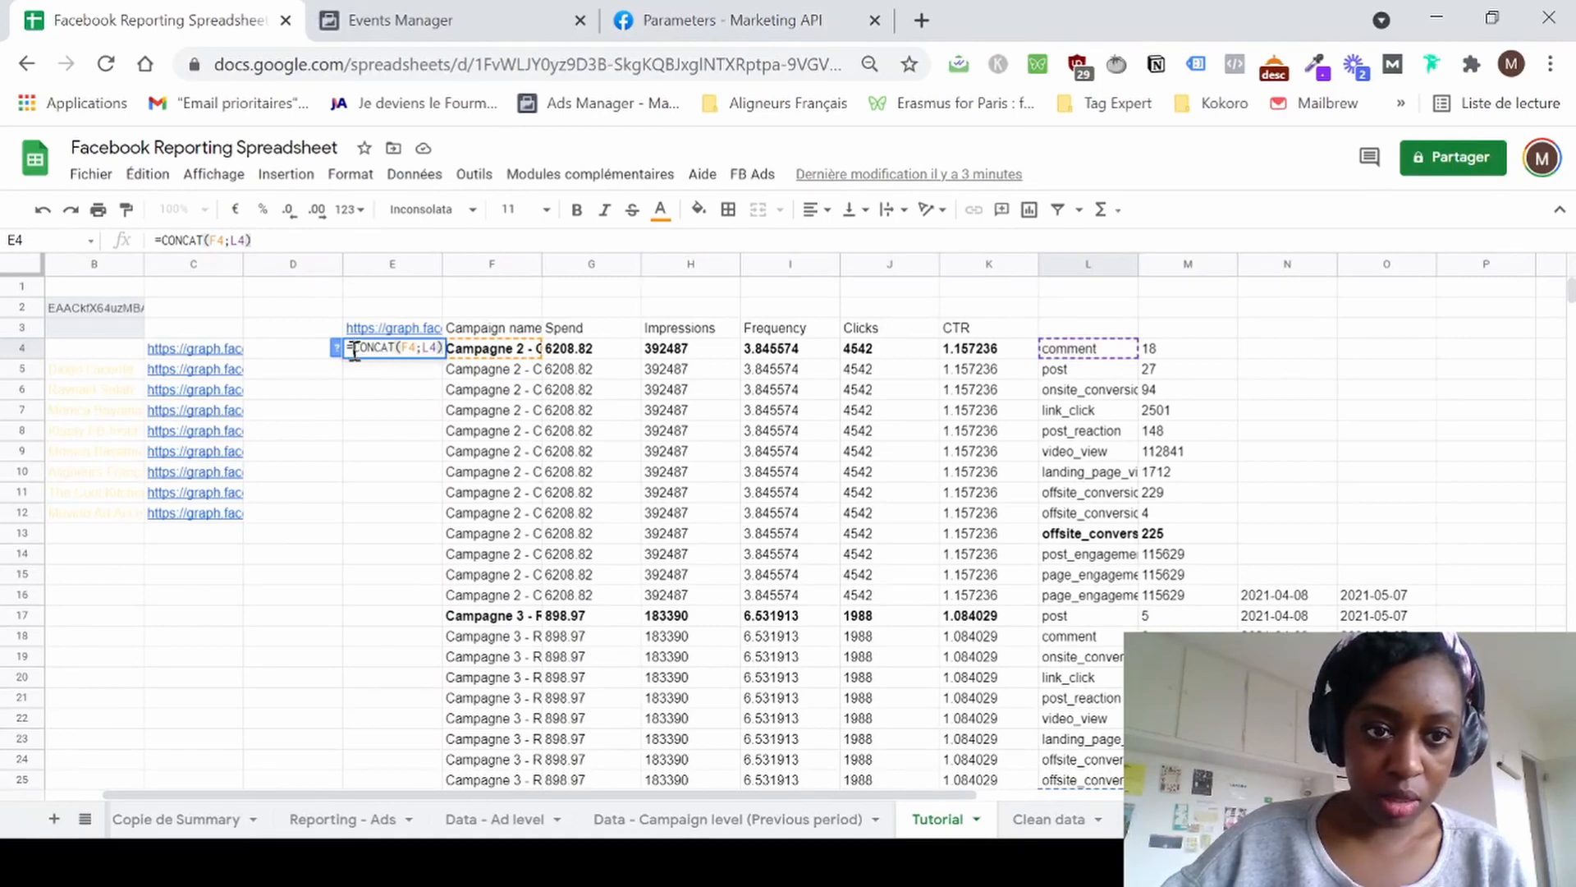
key(Return)
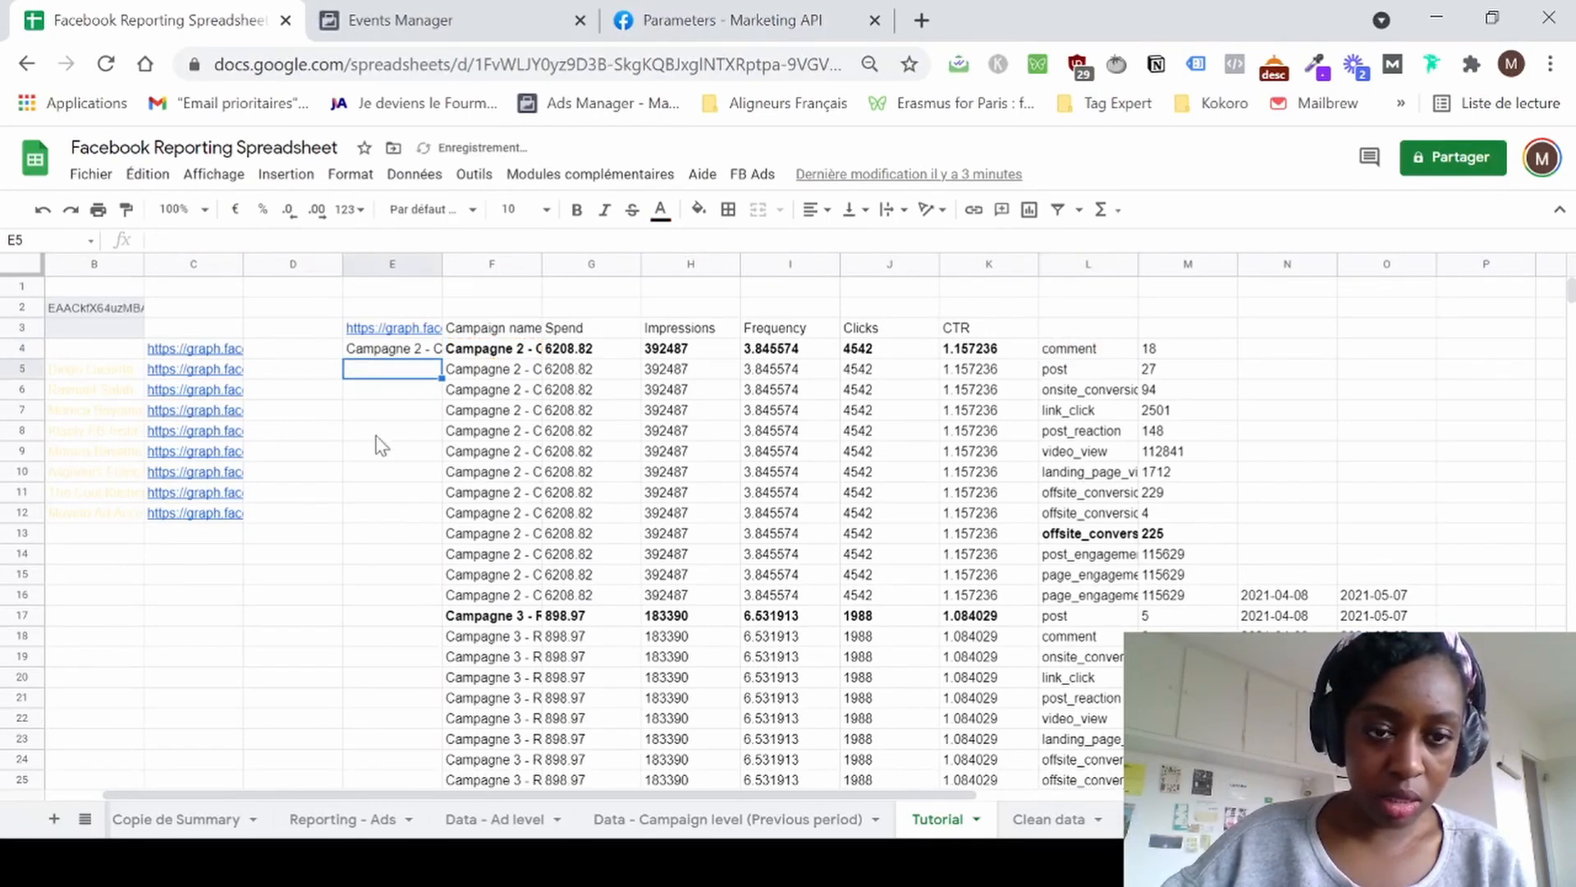
click(397, 351)
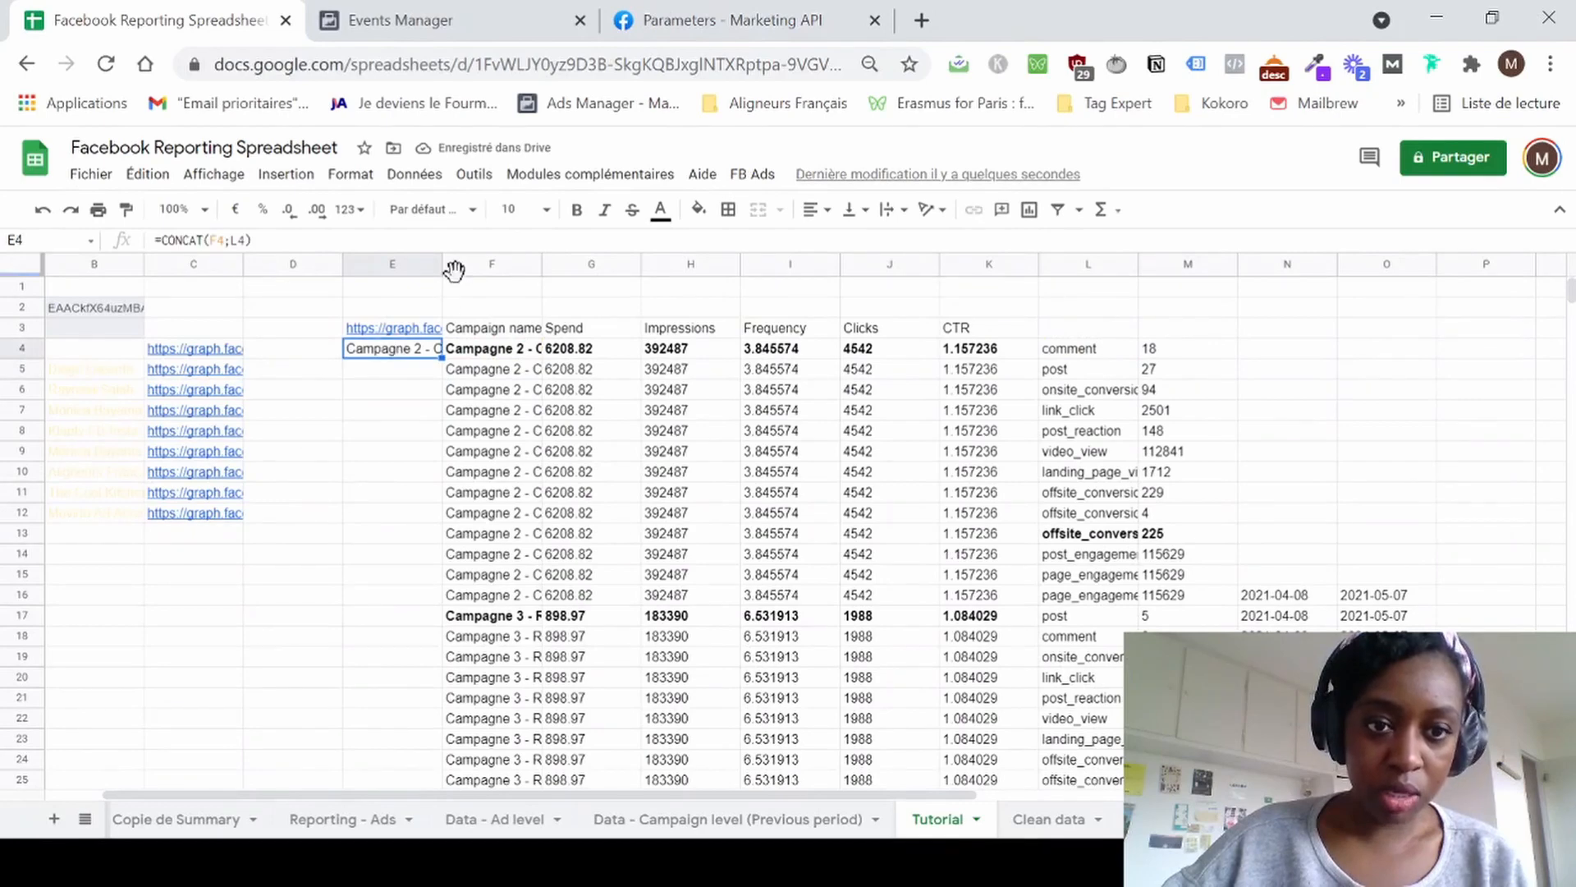
drag(440, 260, 620, 260)
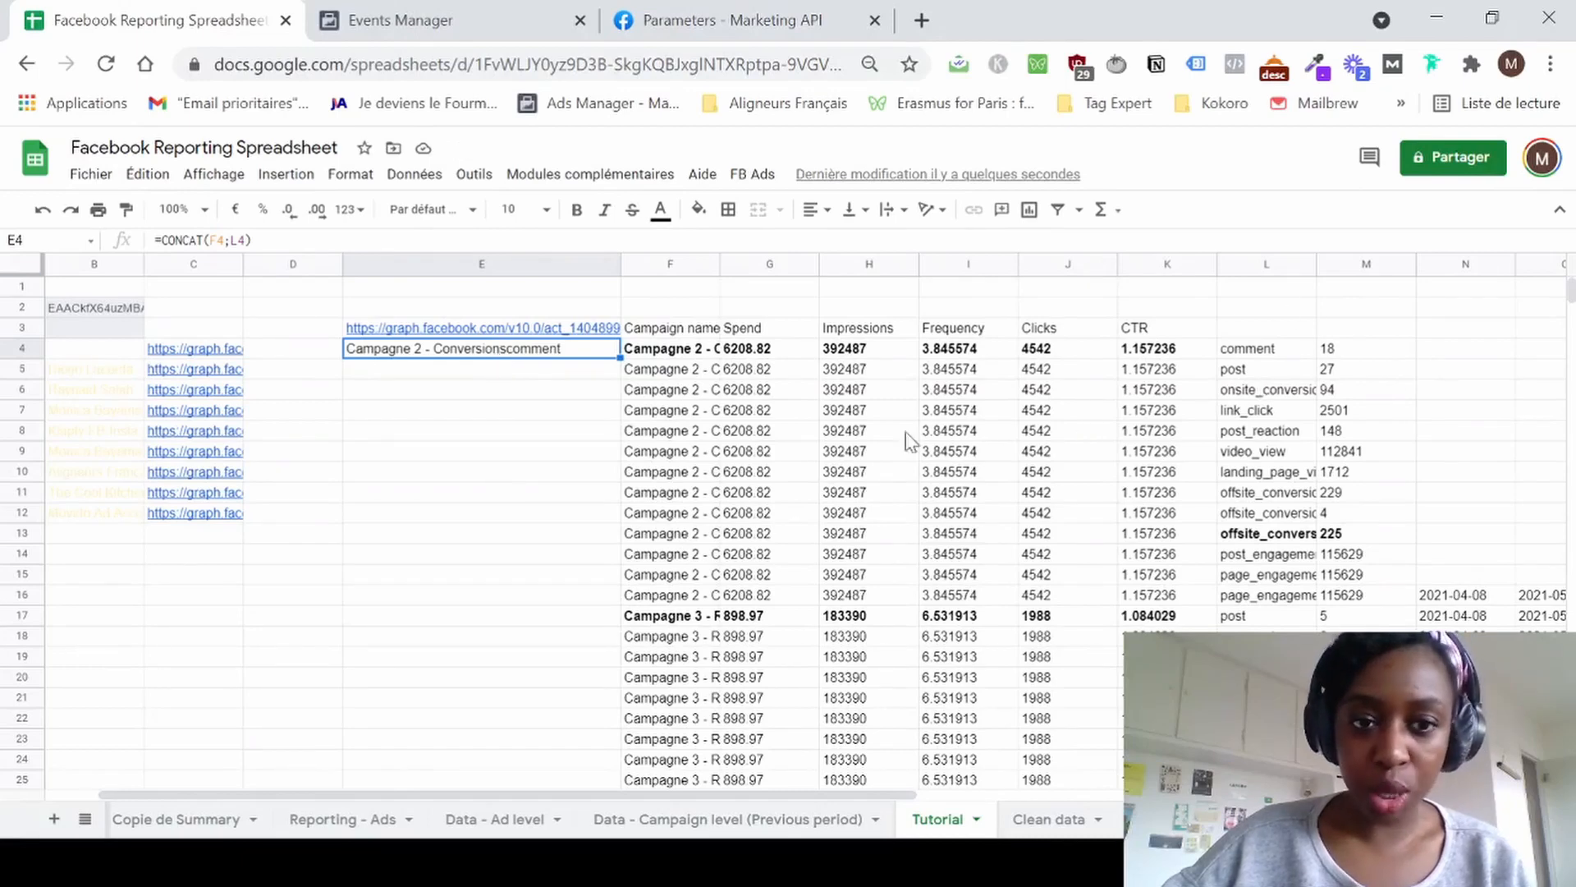
Change the E4 formula to CONCATENATE with a space between the campaign name and action type: =CONCATenate(F4;" ";L4).
click(206, 240)
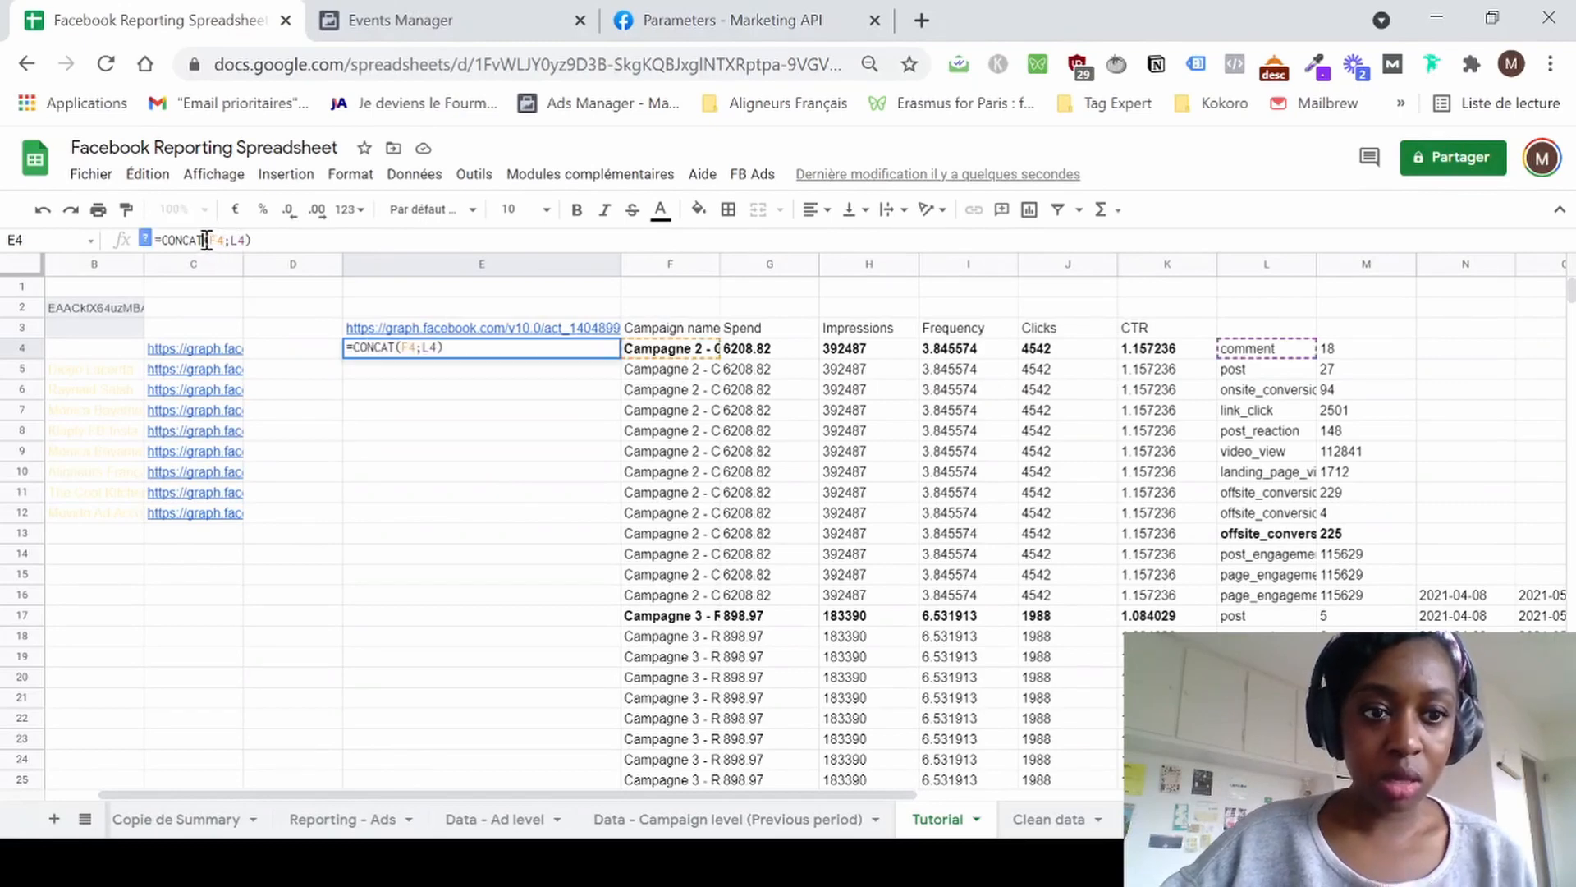
text(enate)
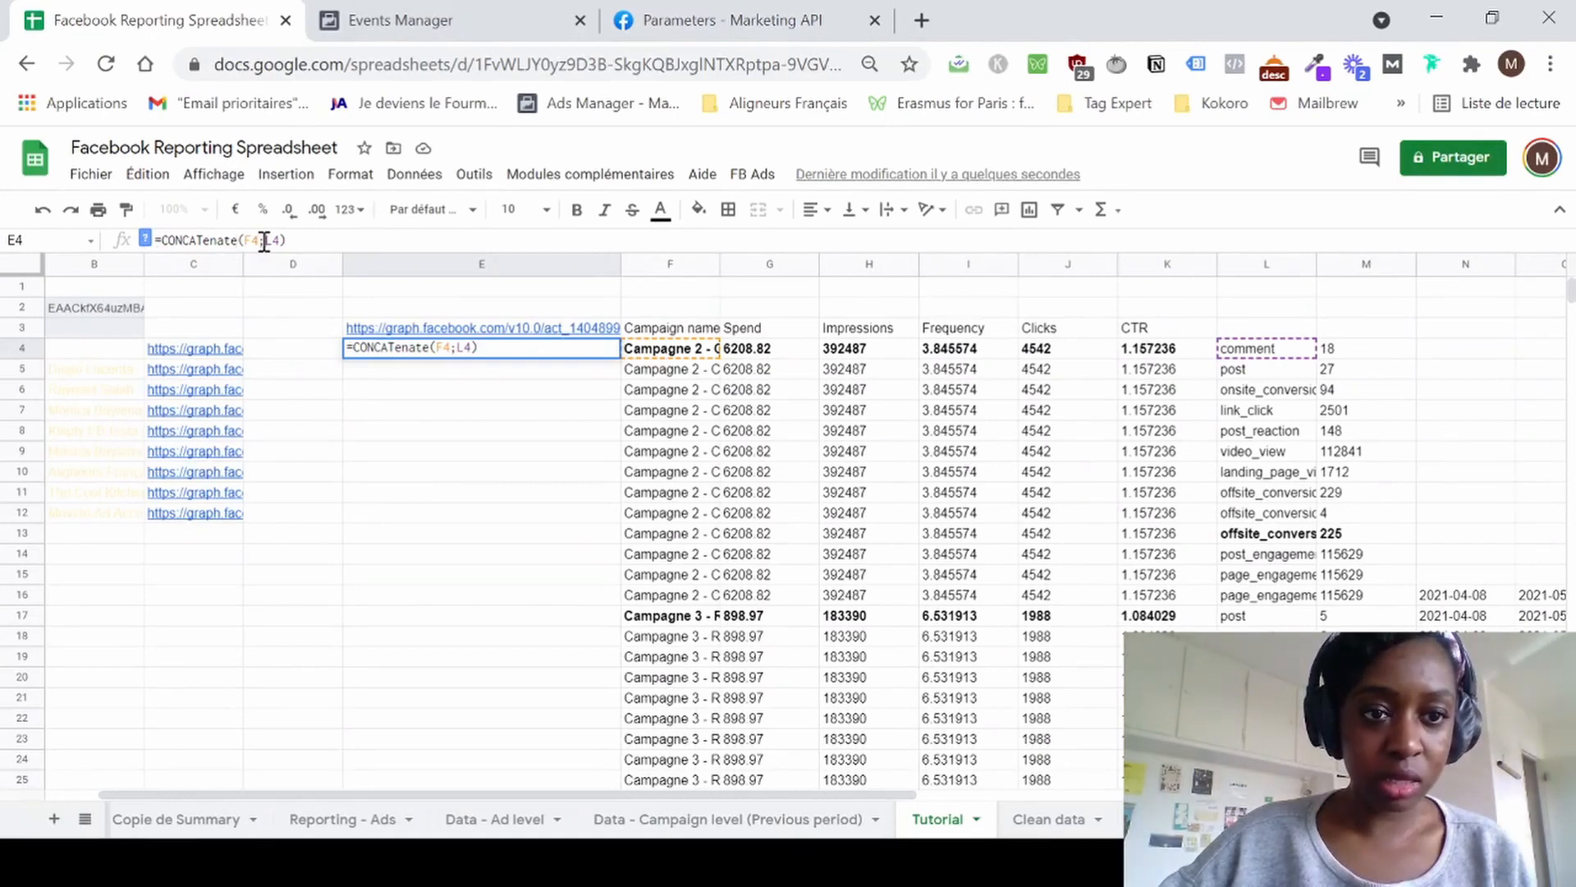
click(265, 240)
text("";)
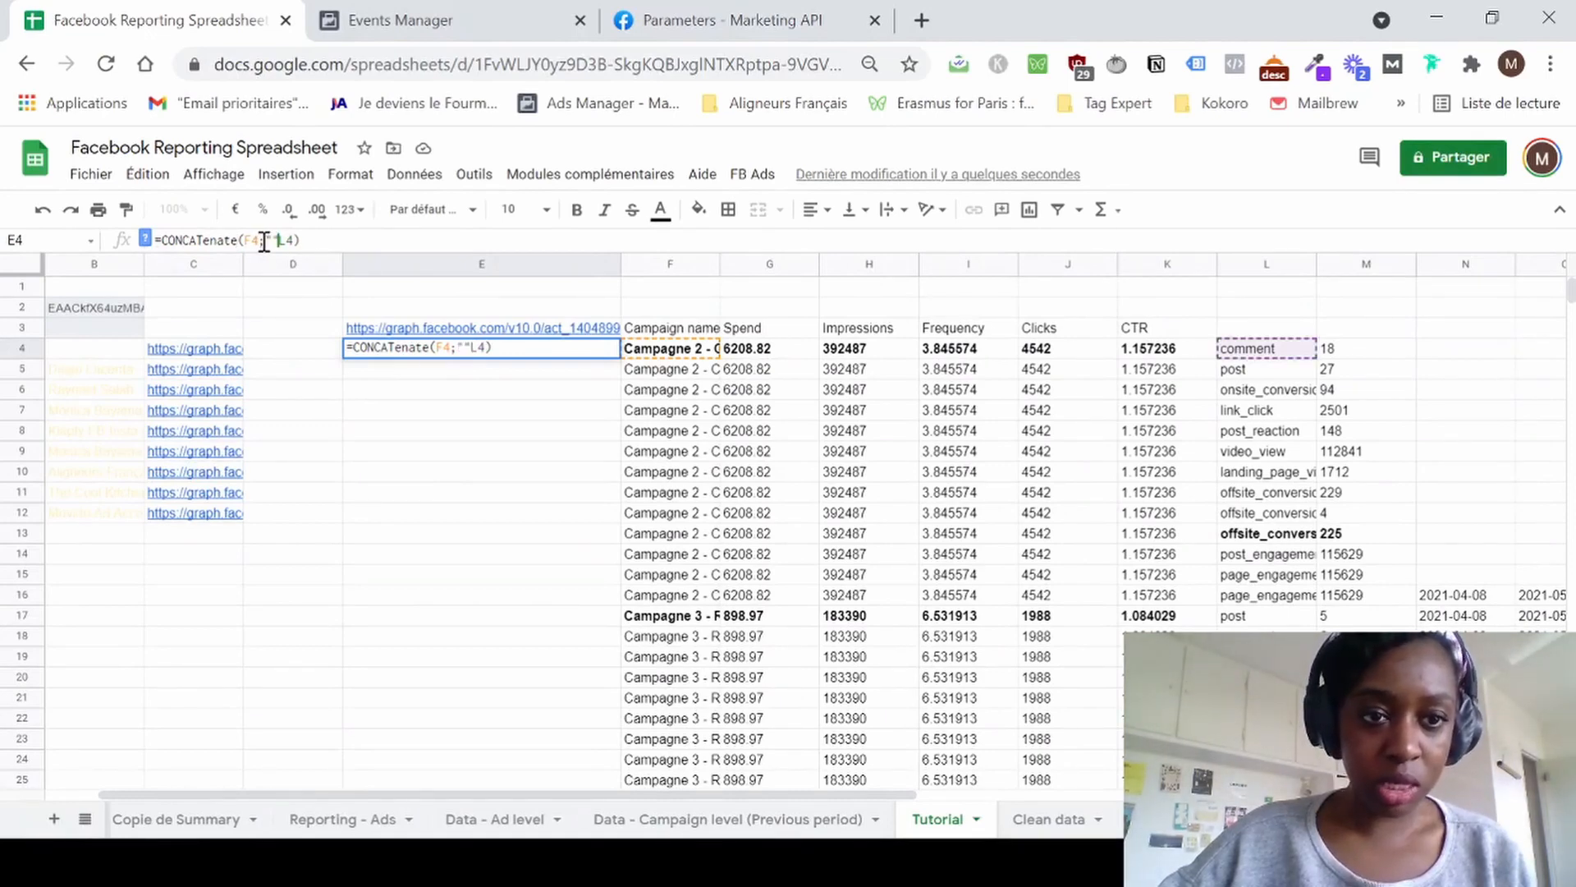
key(Return)
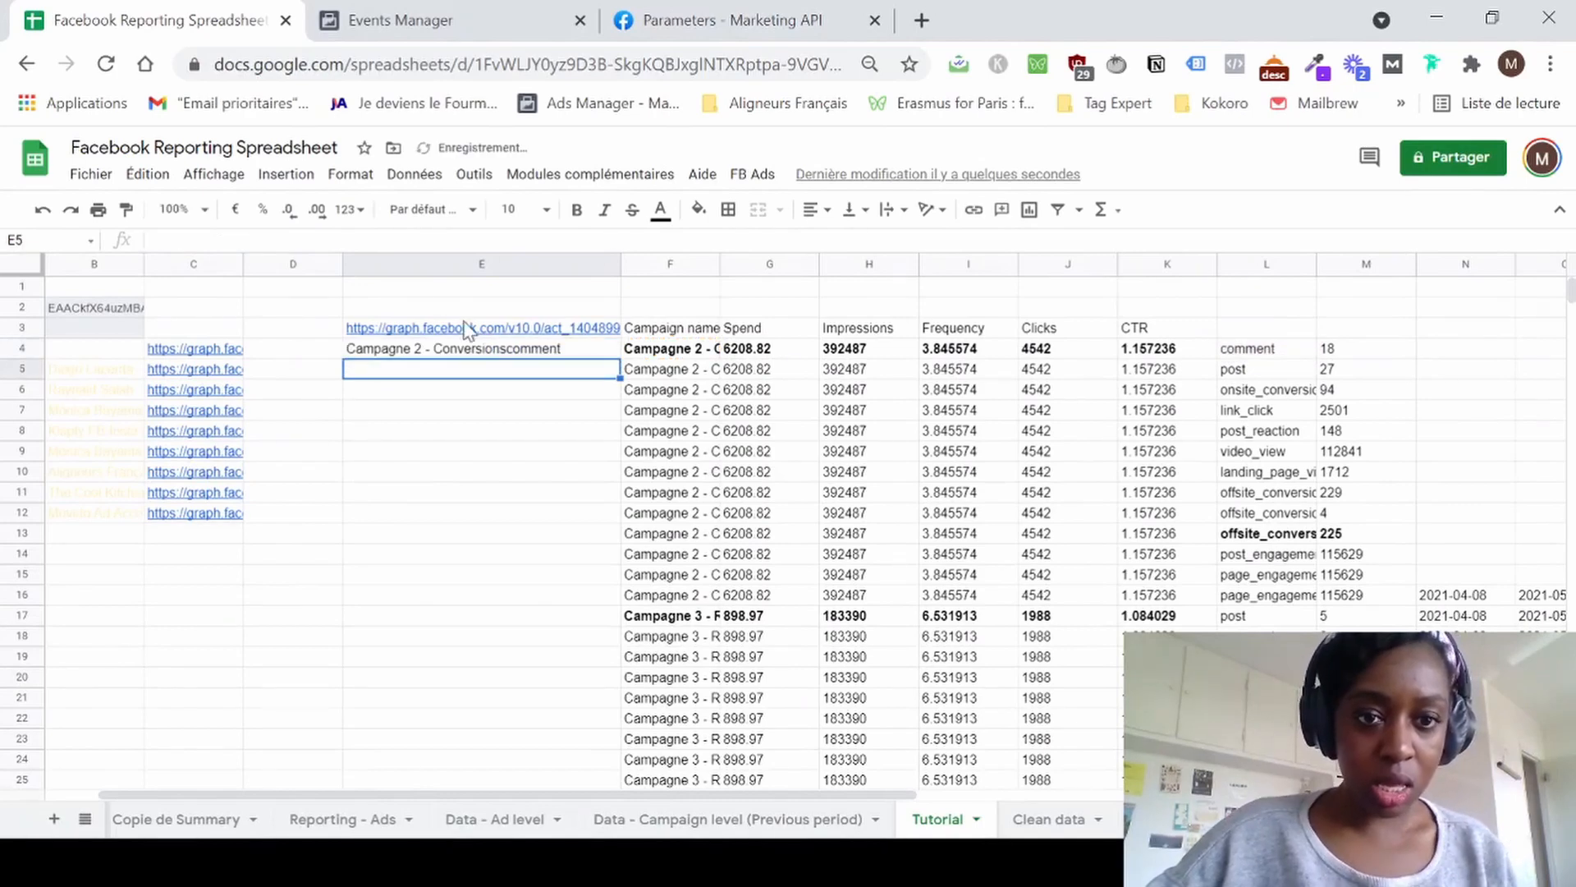
click(489, 348)
double_click(488, 348)
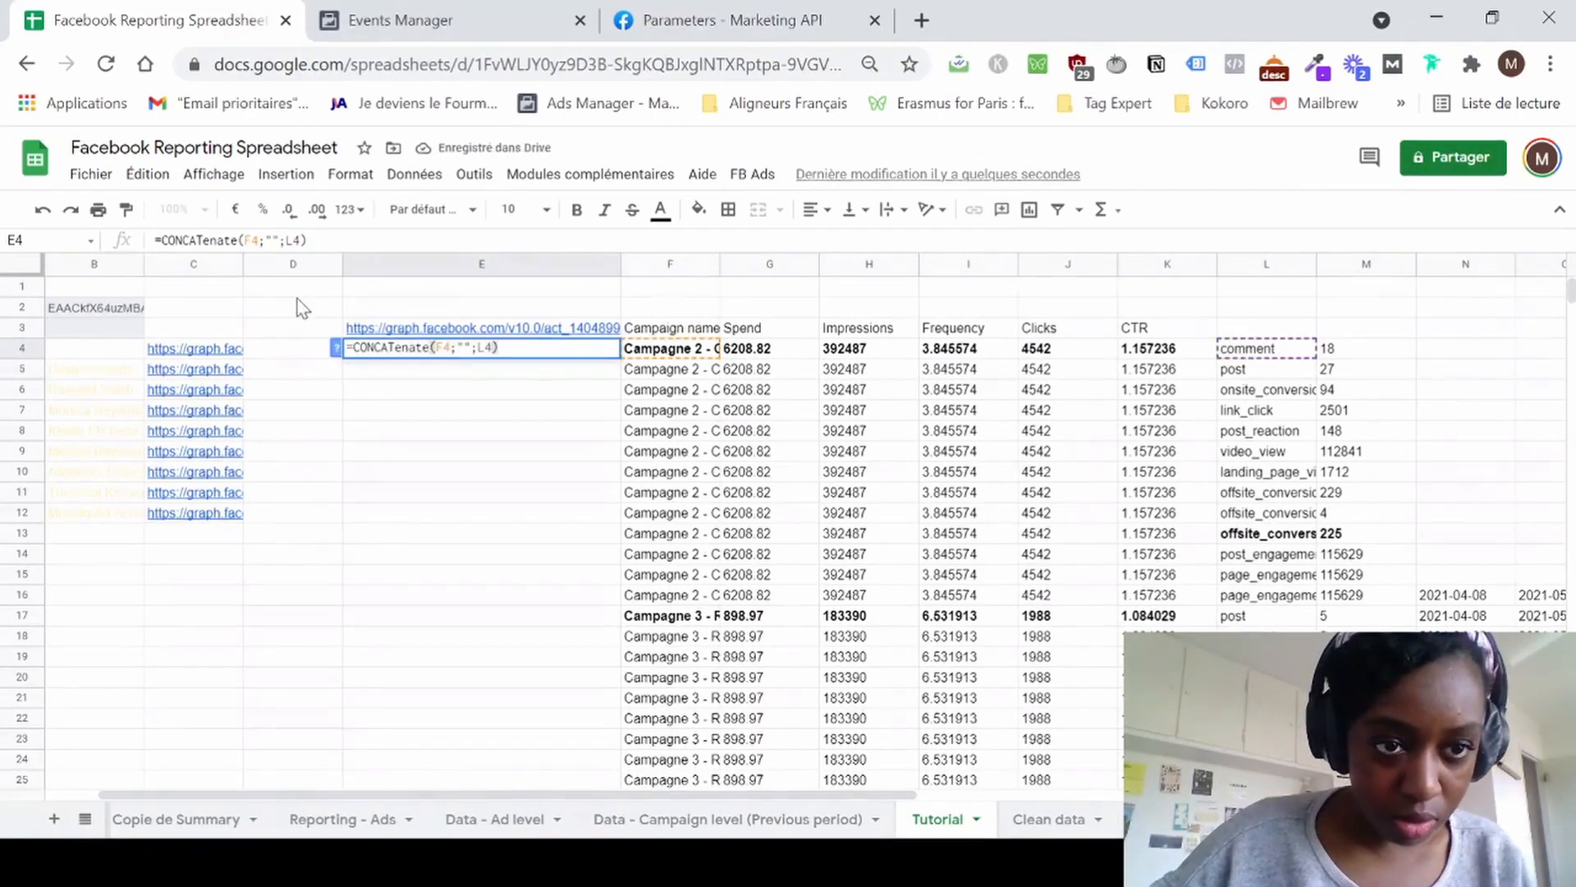
click(273, 241)
key(Return)
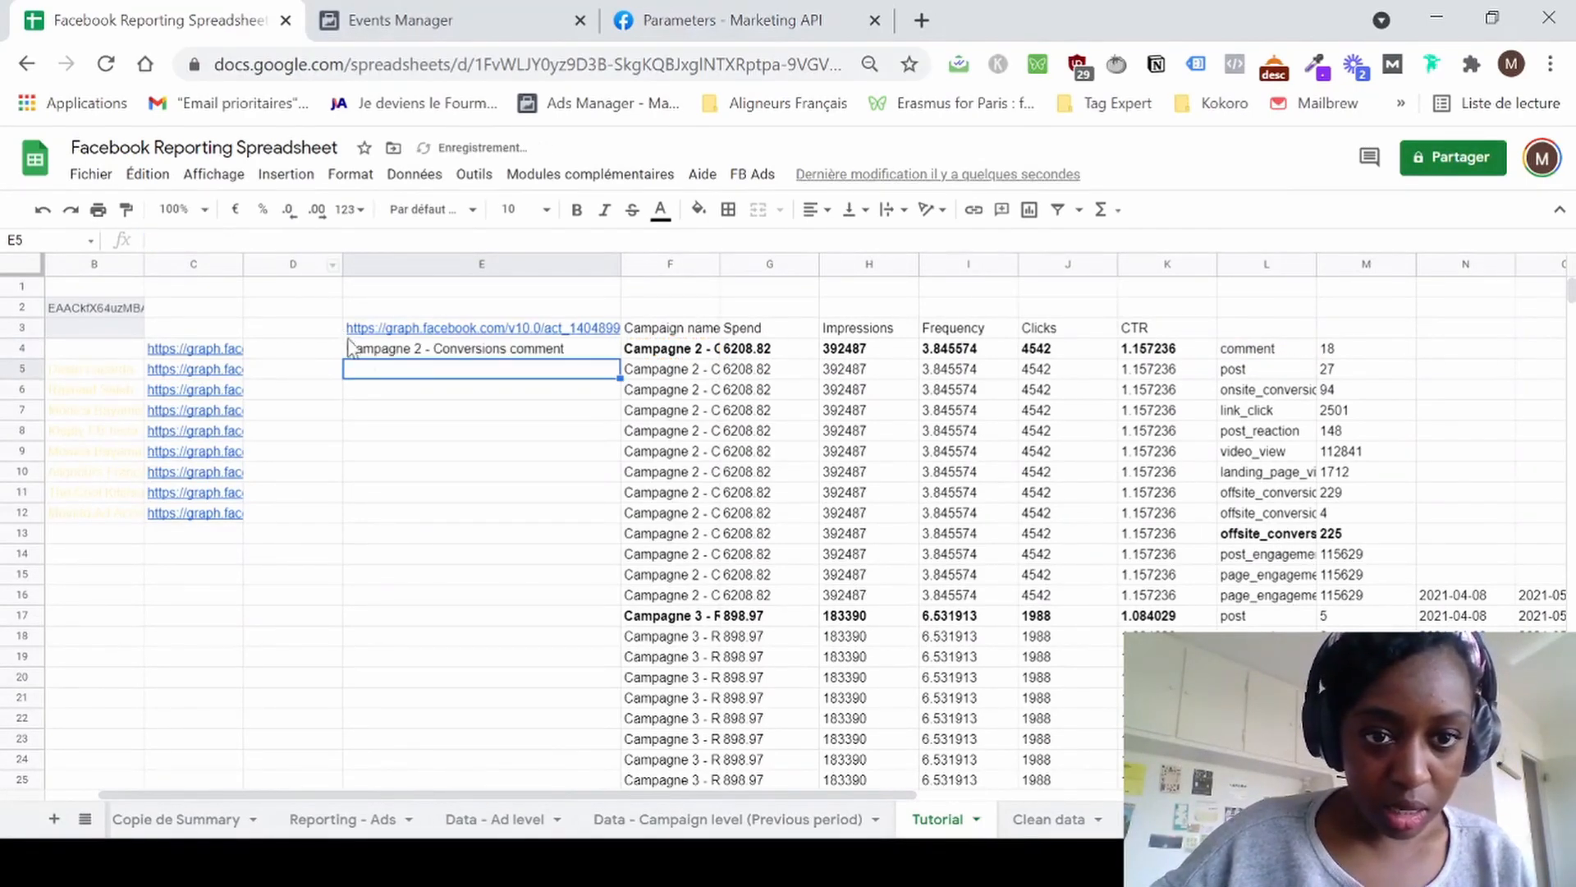
Fill the CONCATENATE formula from E4 down column E for all the campaign data rows.
click(534, 351)
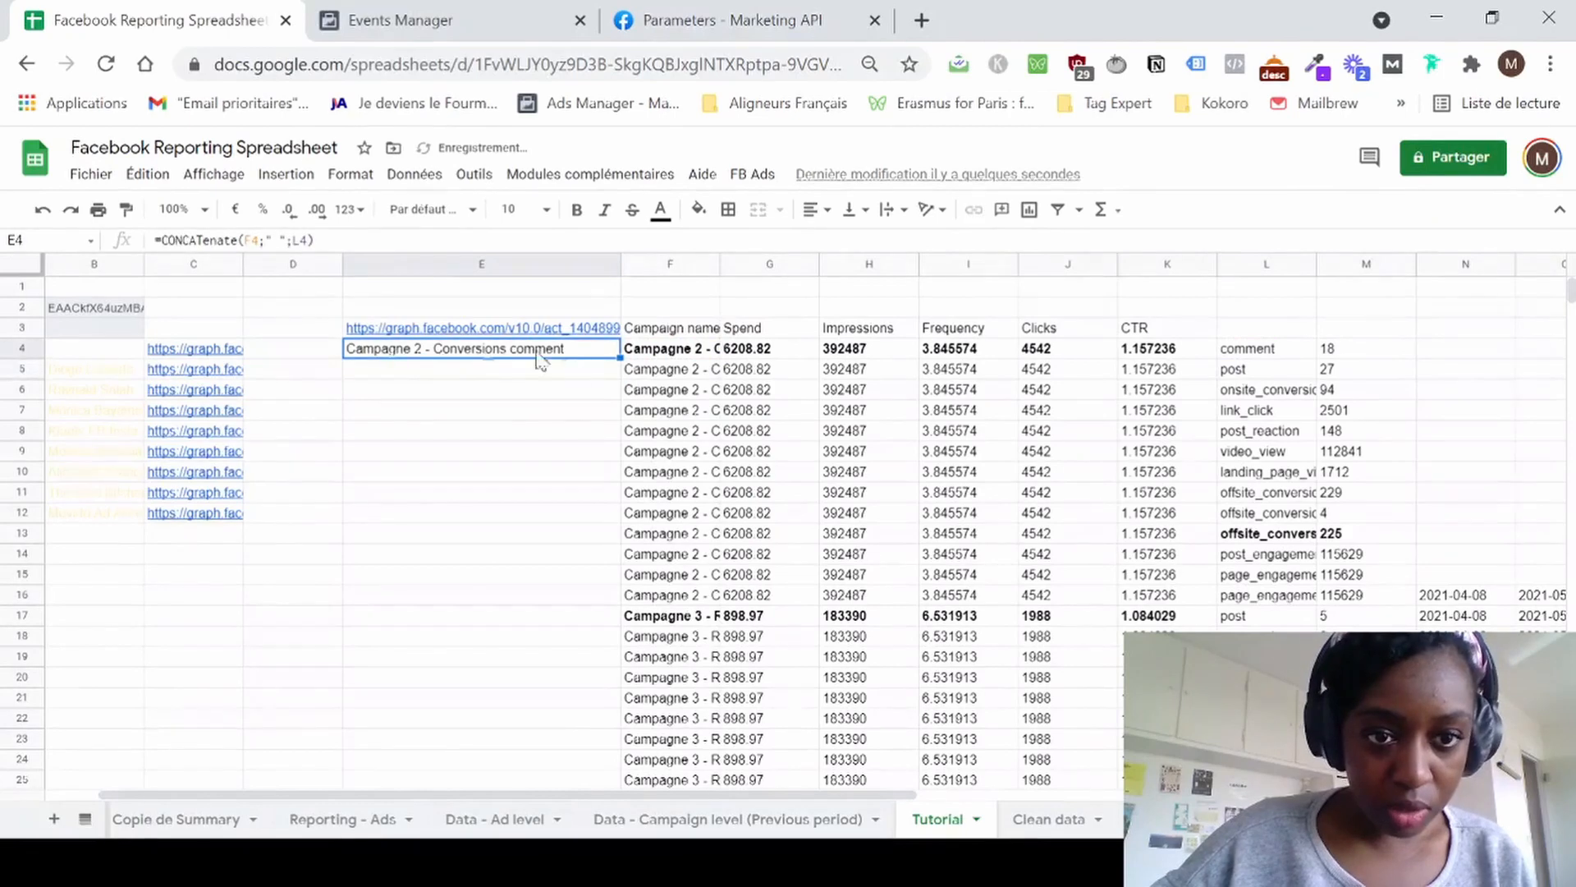
double_click(619, 356)
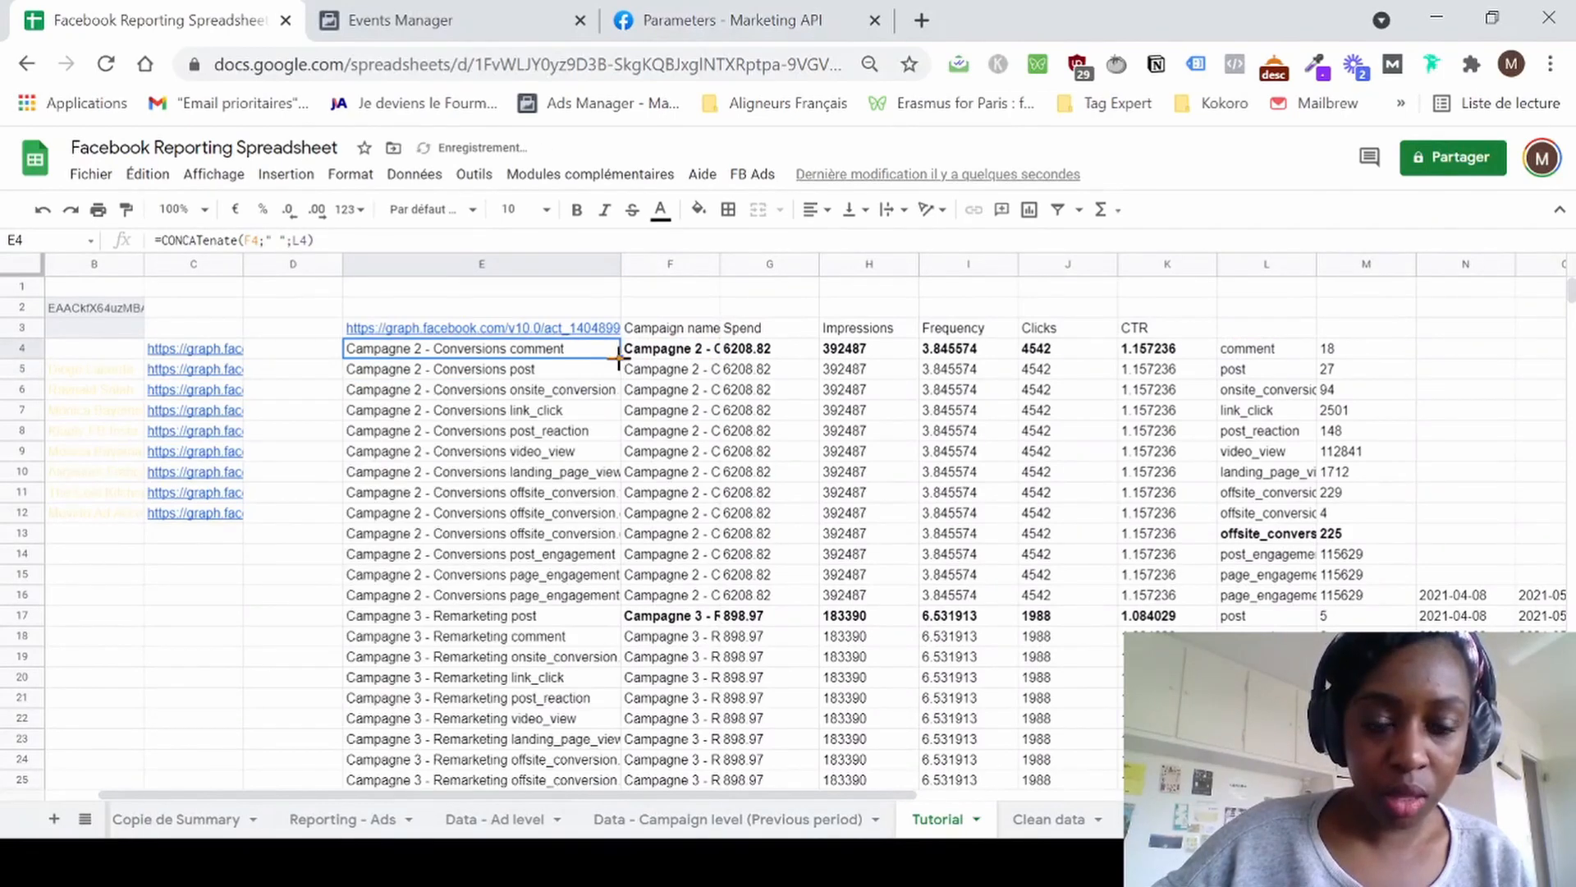
scroll(513, 678, down, 5)
scroll(513, 678, up, 5)
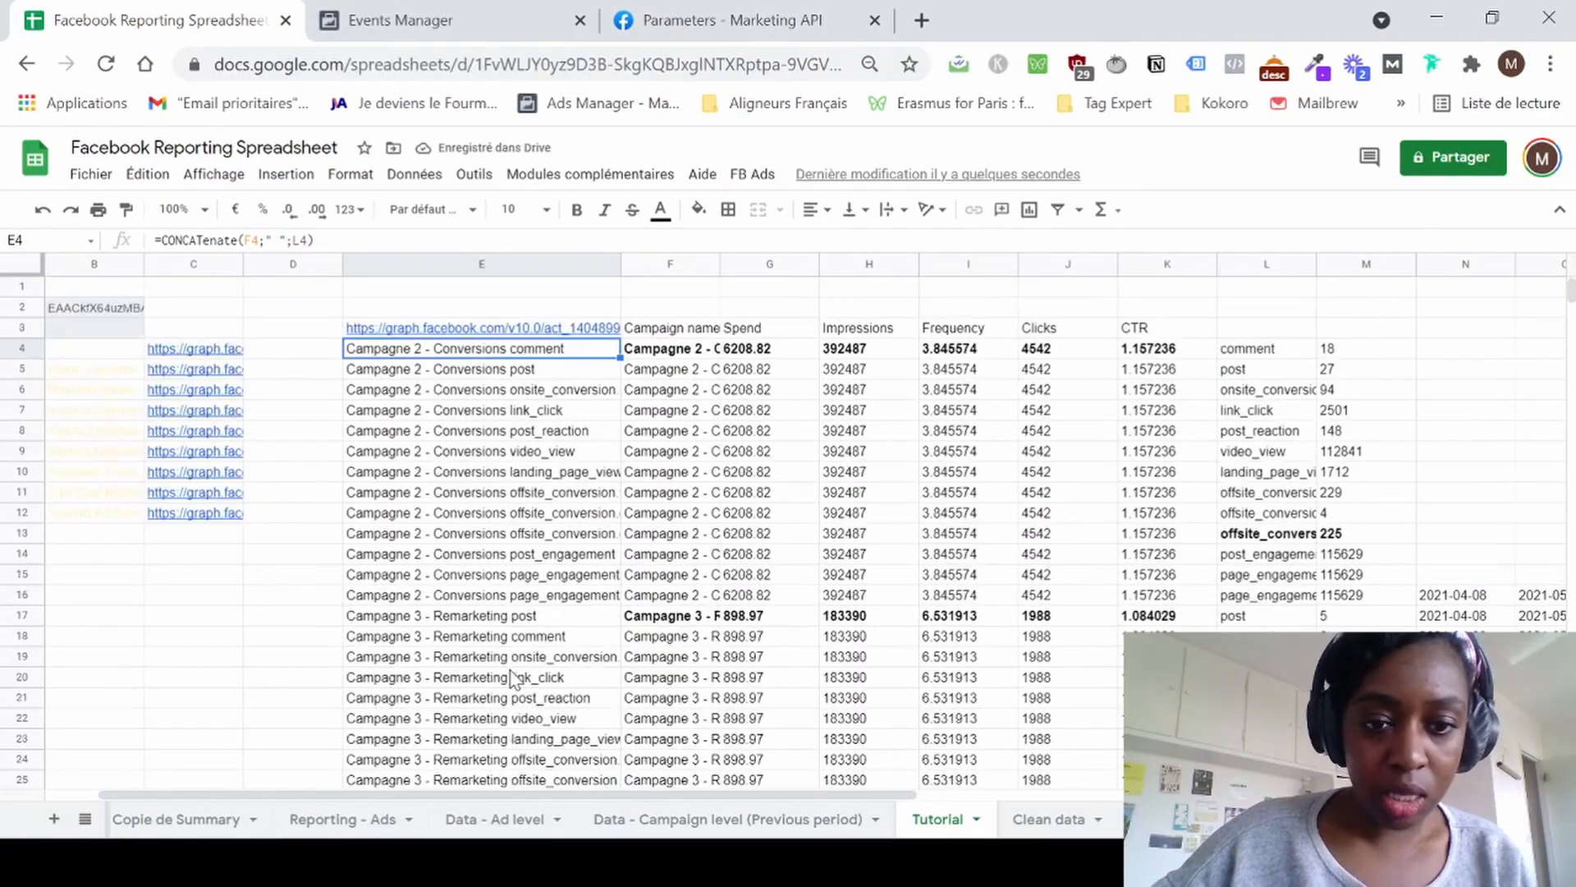
Compare the combined key in E13 with the bold offsite conversion action in L13 for Campagne 2.
scroll(513, 678, right, 4)
scroll(513, 678, left, 6)
scroll(514, 678, right, 2)
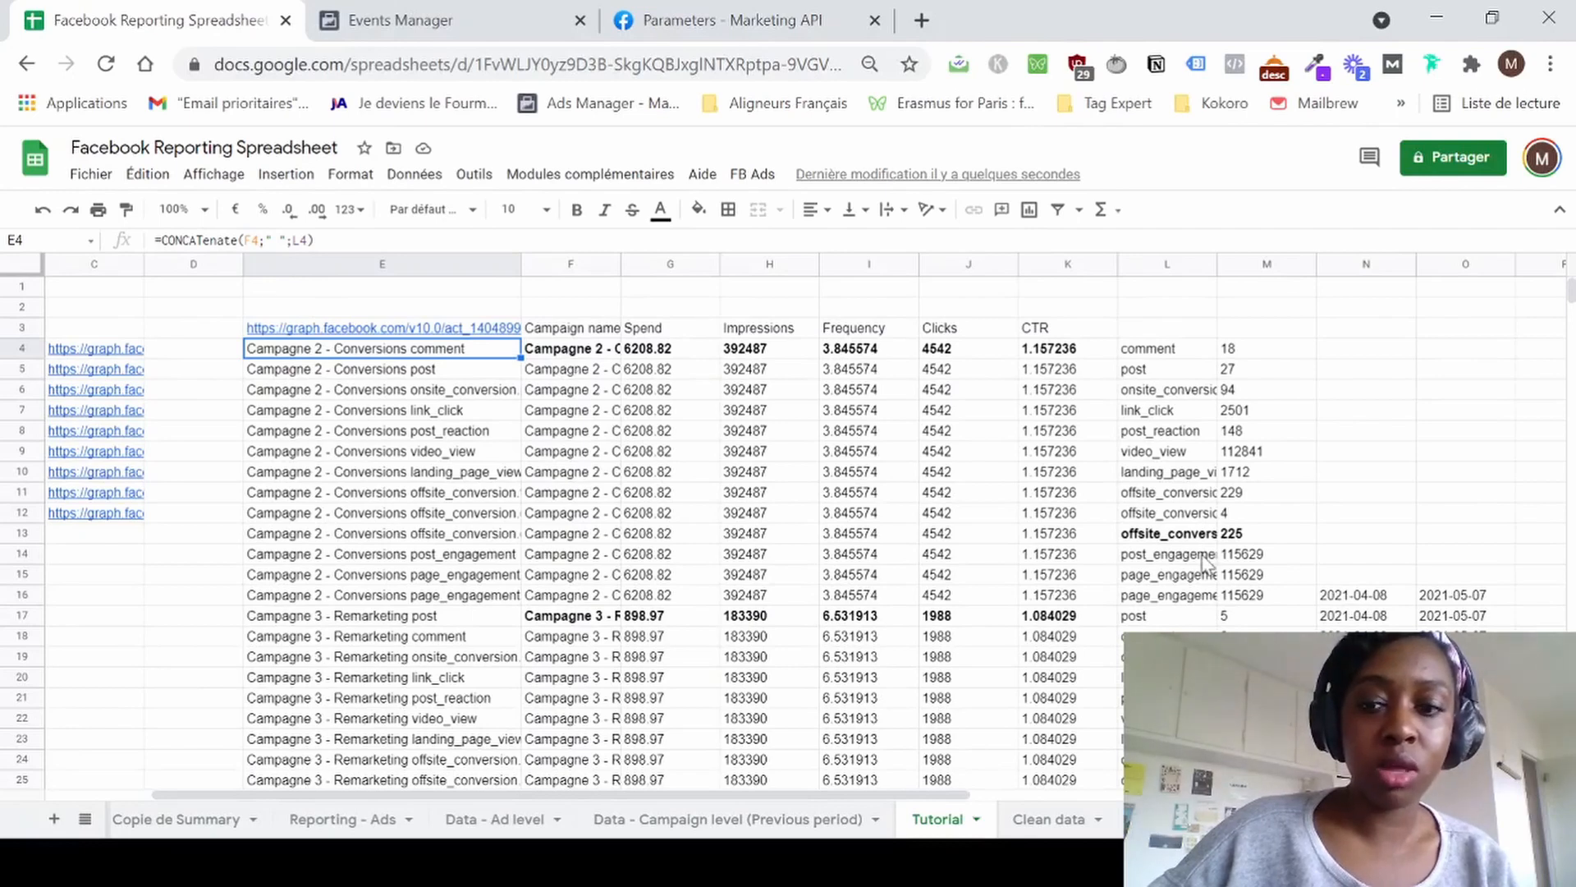
click(287, 534)
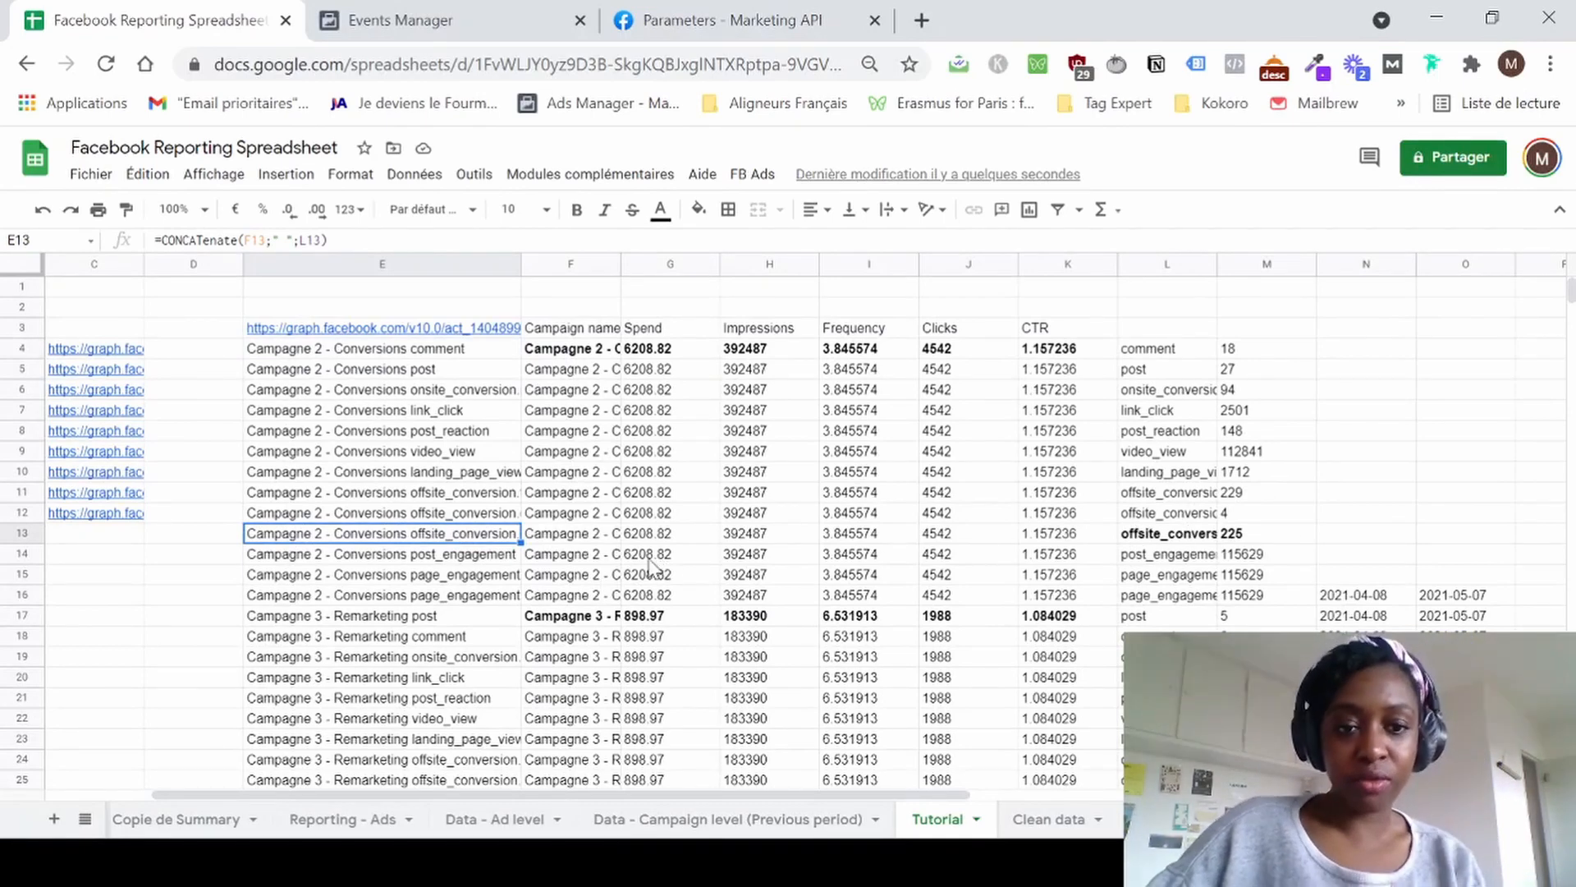
click(1141, 538)
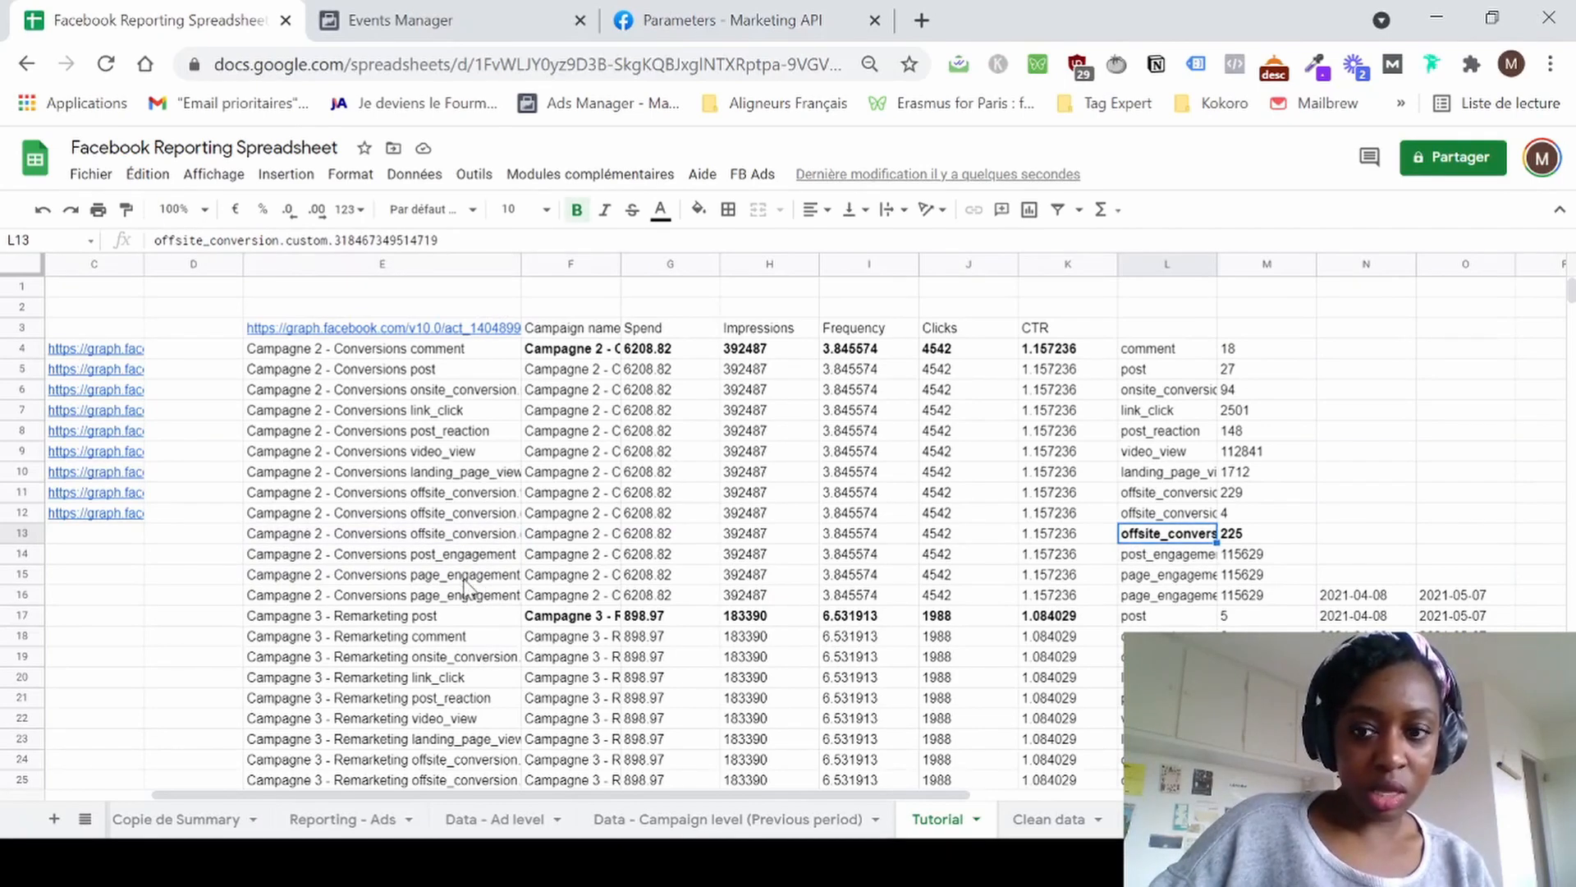
click(443, 535)
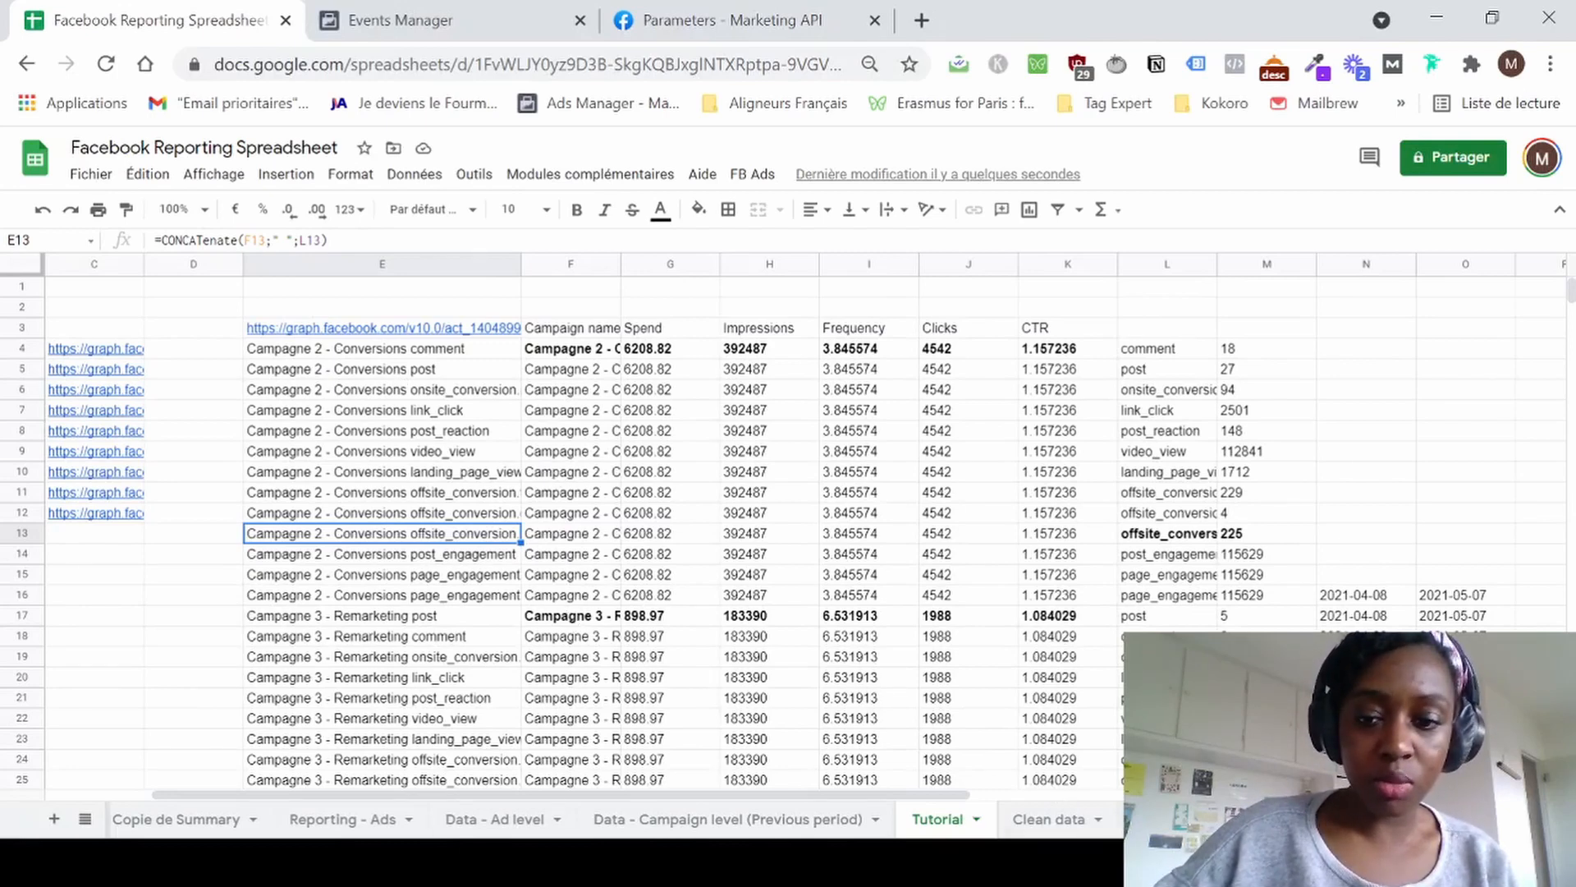
Copy the VLOOKUP formula from the CTR cell F2 into the Conversions cell G2 of the Clean data sheet.
double_click(1061, 829)
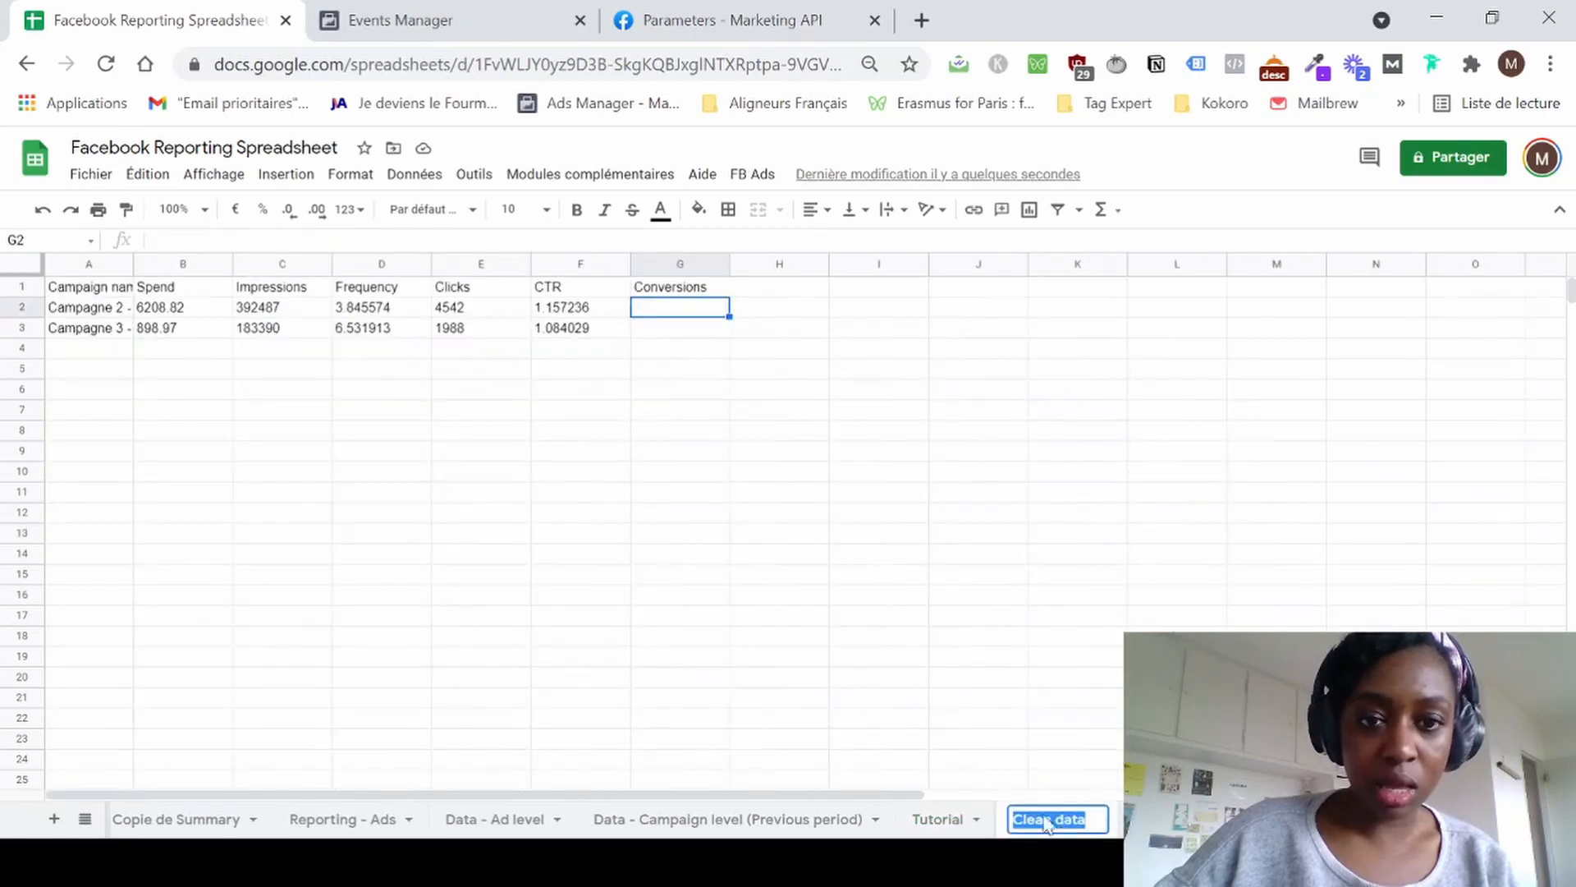
click(103, 316)
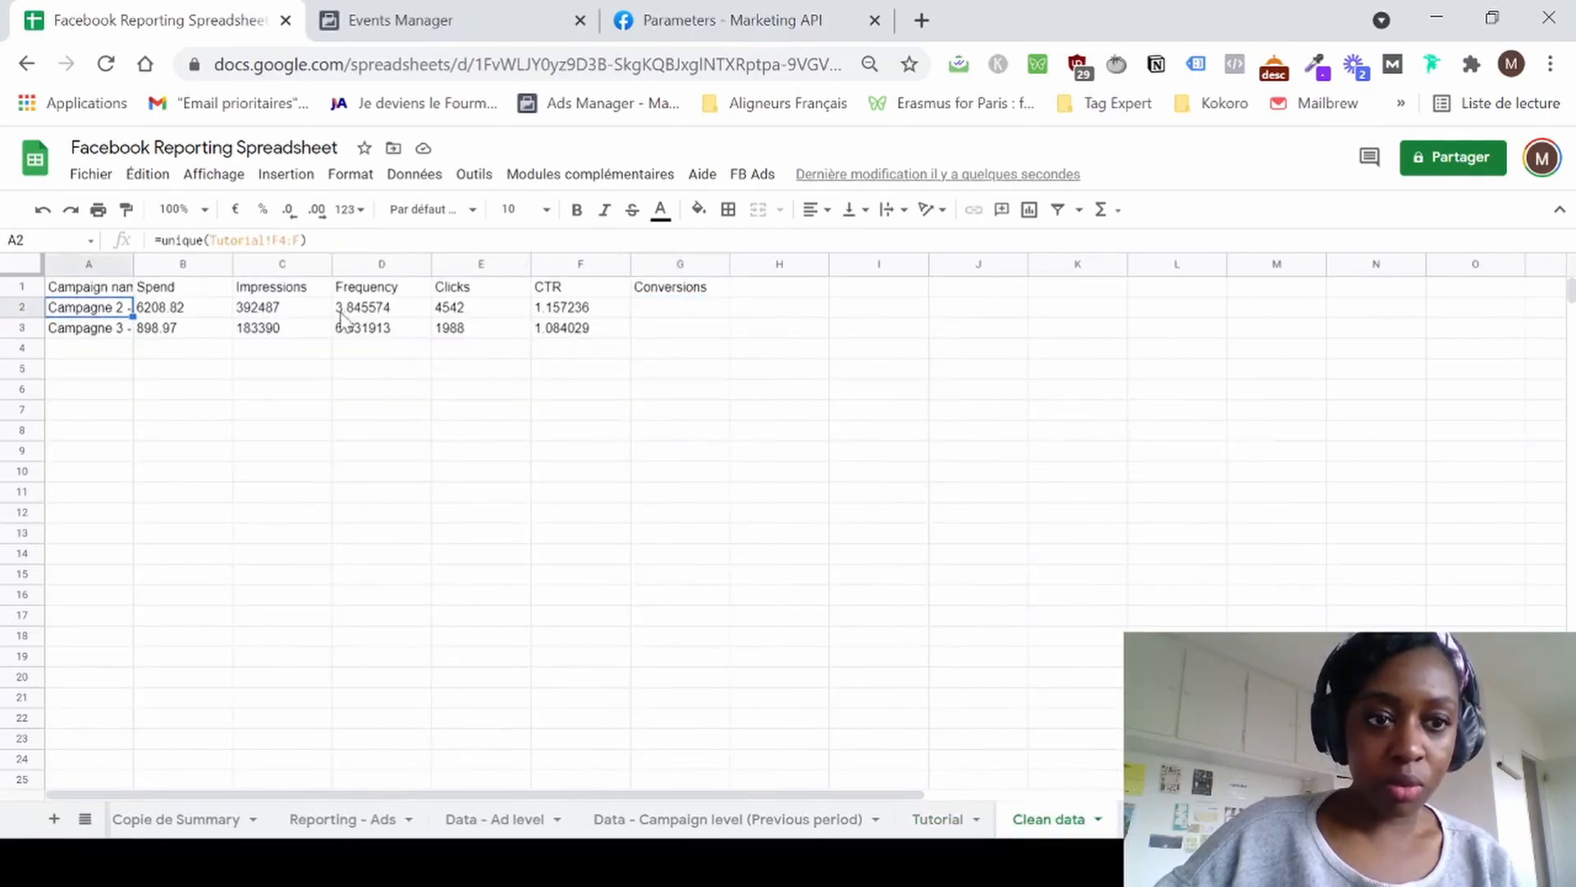
click(624, 309)
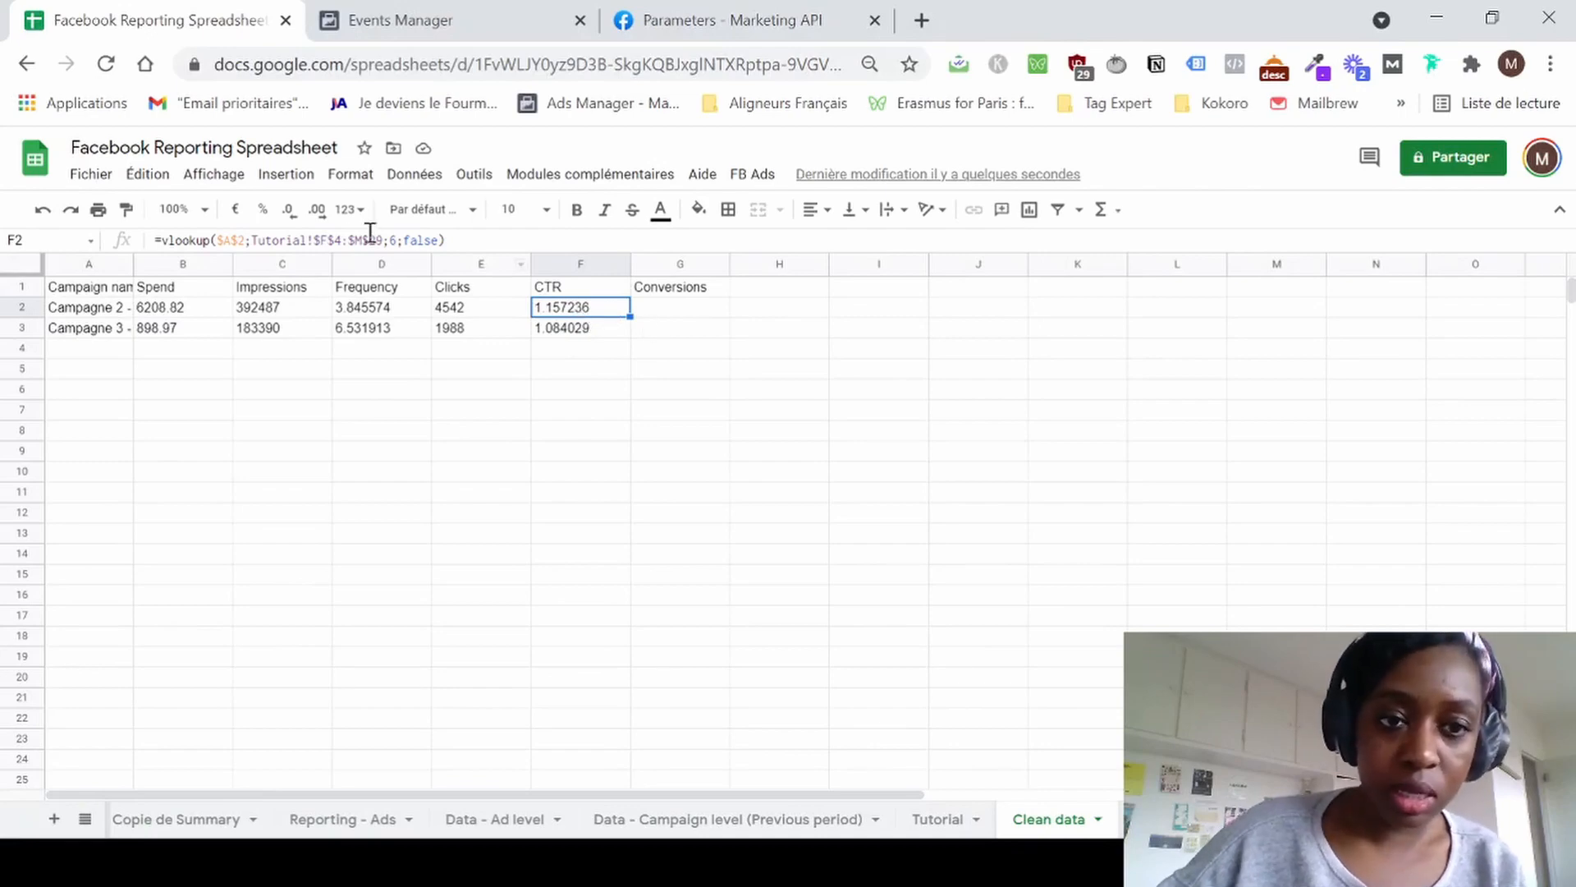
click(342, 238)
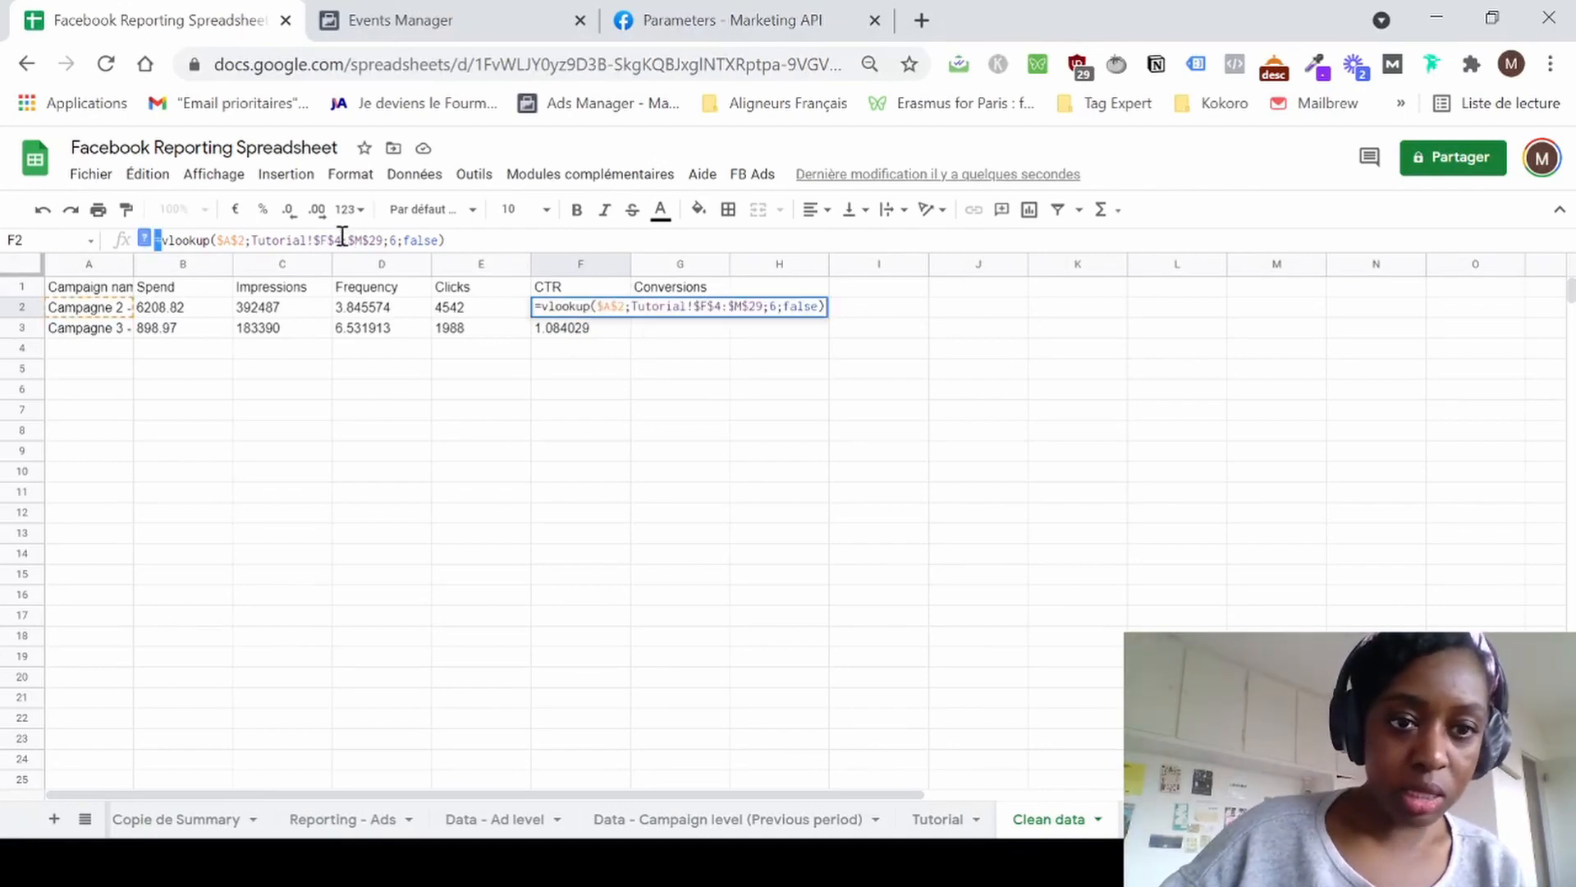
key(ctrl+a)
click(597, 495)
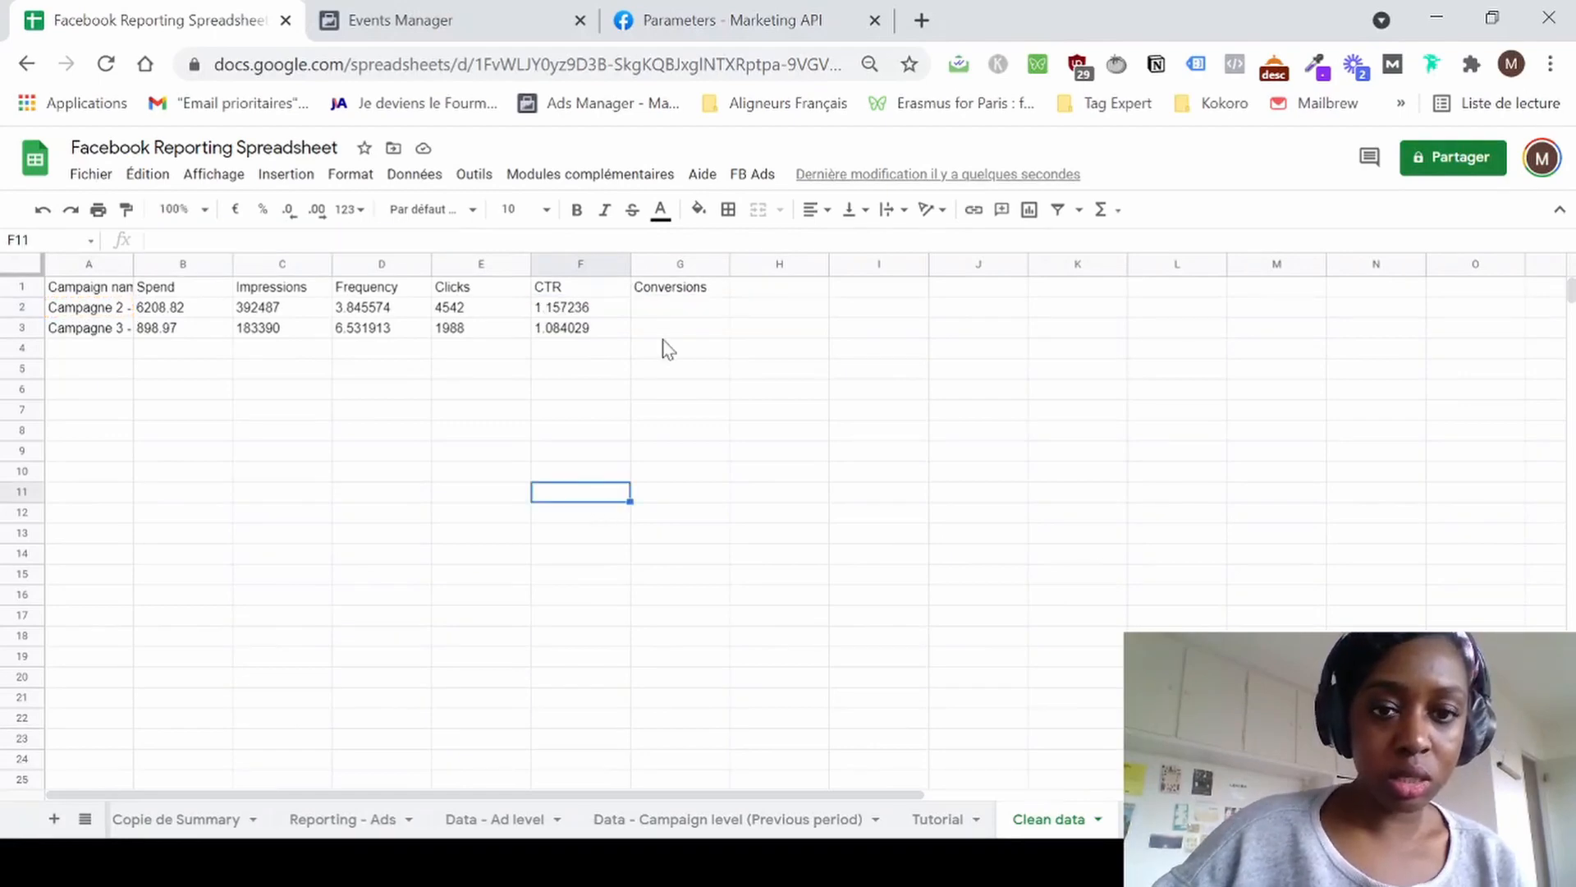
click(665, 310)
key(ctrl+v)
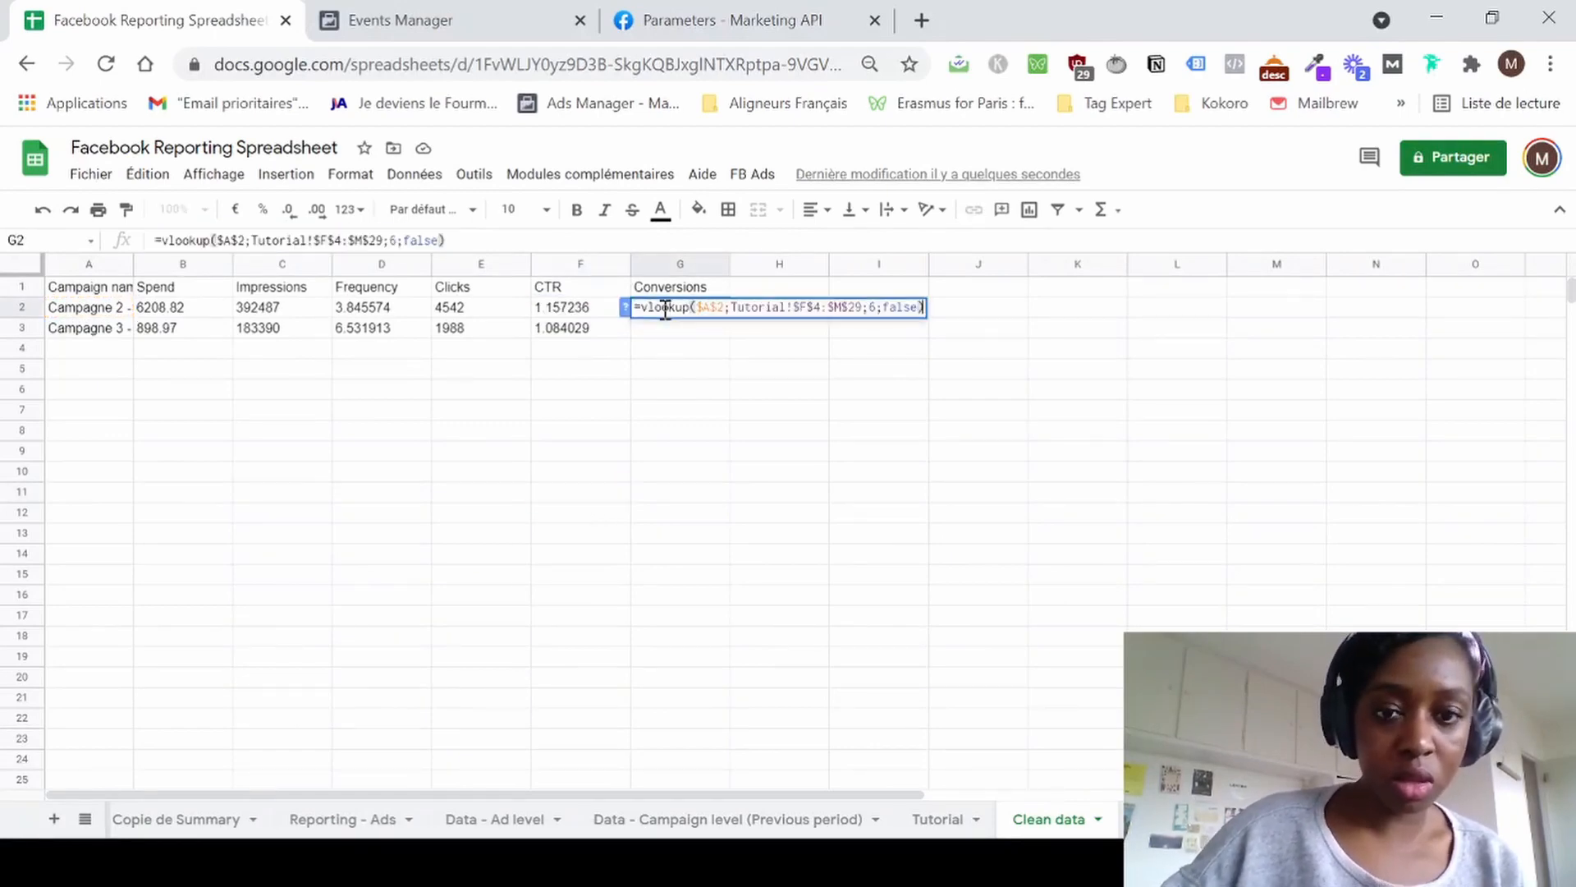
key(Return)
click(667, 312)
drag(667, 316, 448, 308)
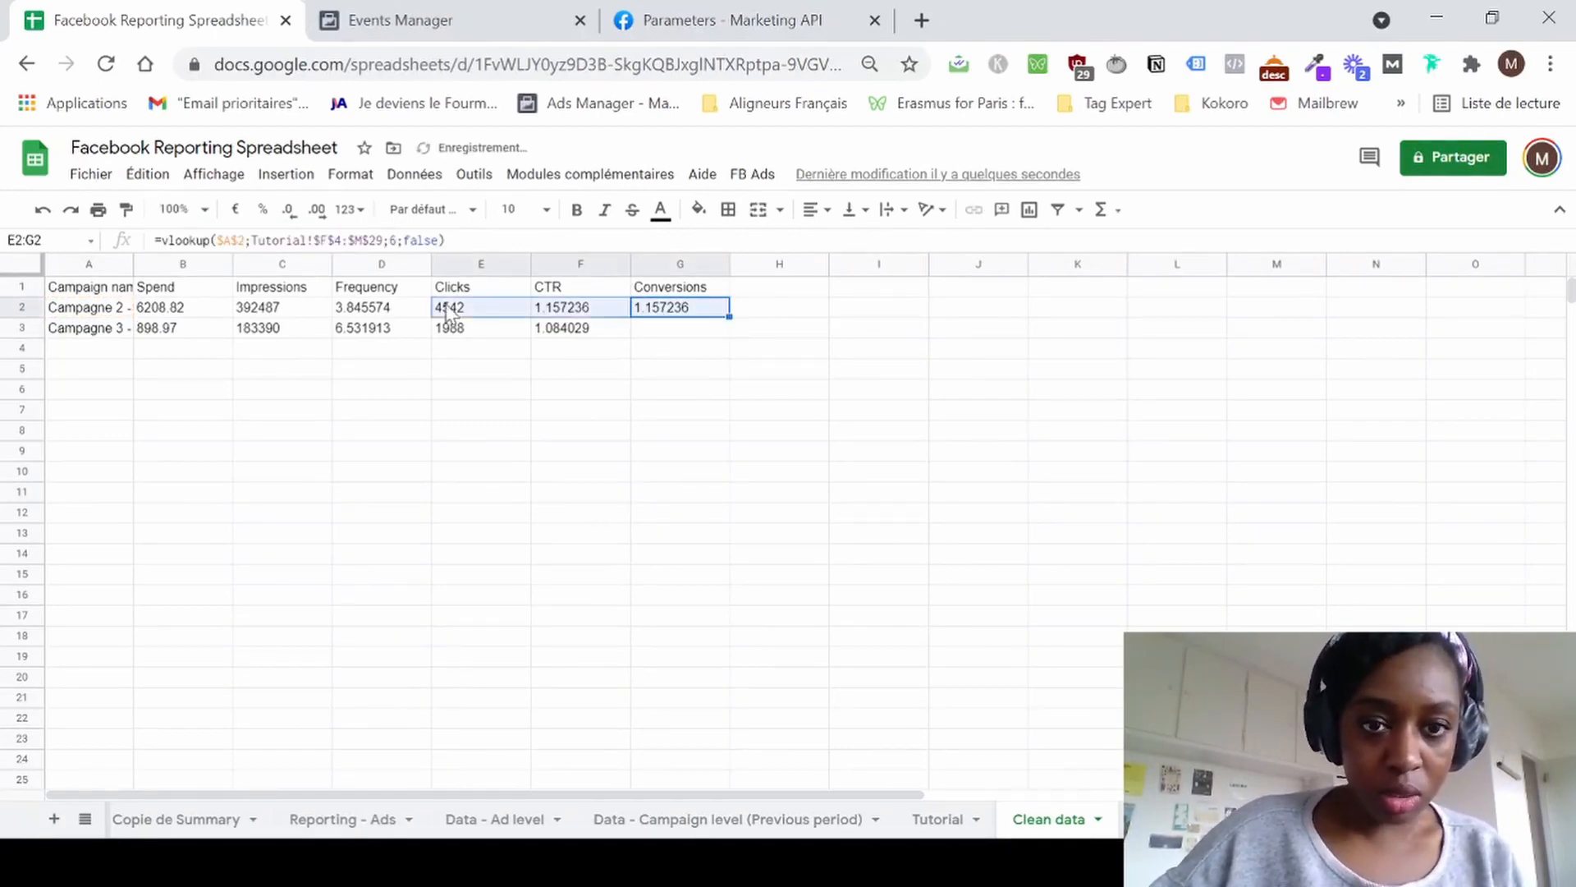
click(710, 331)
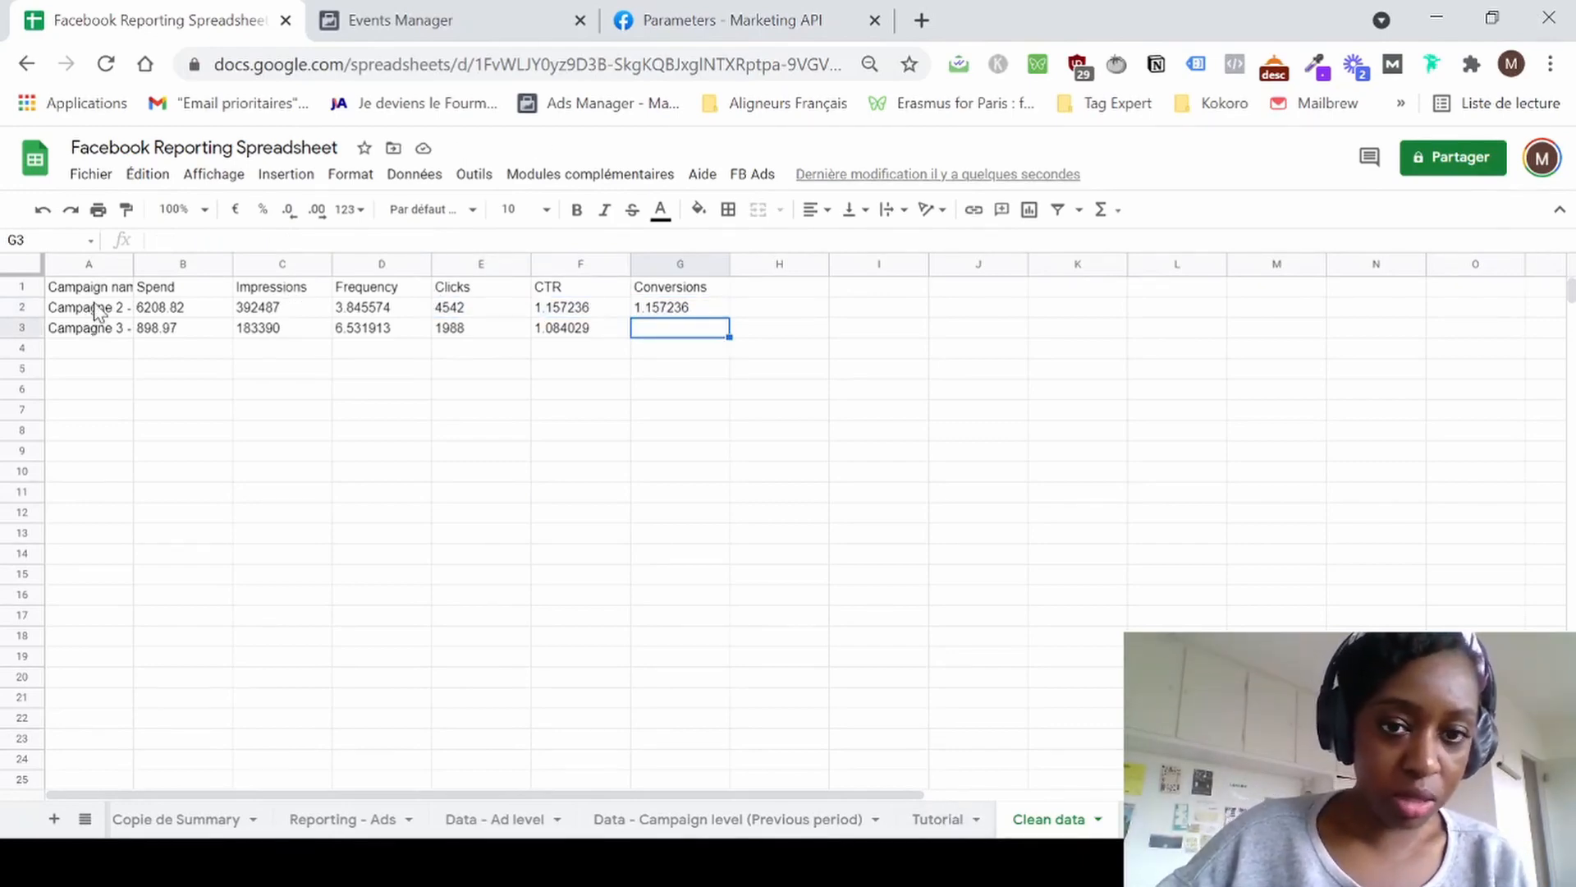
click(669, 289)
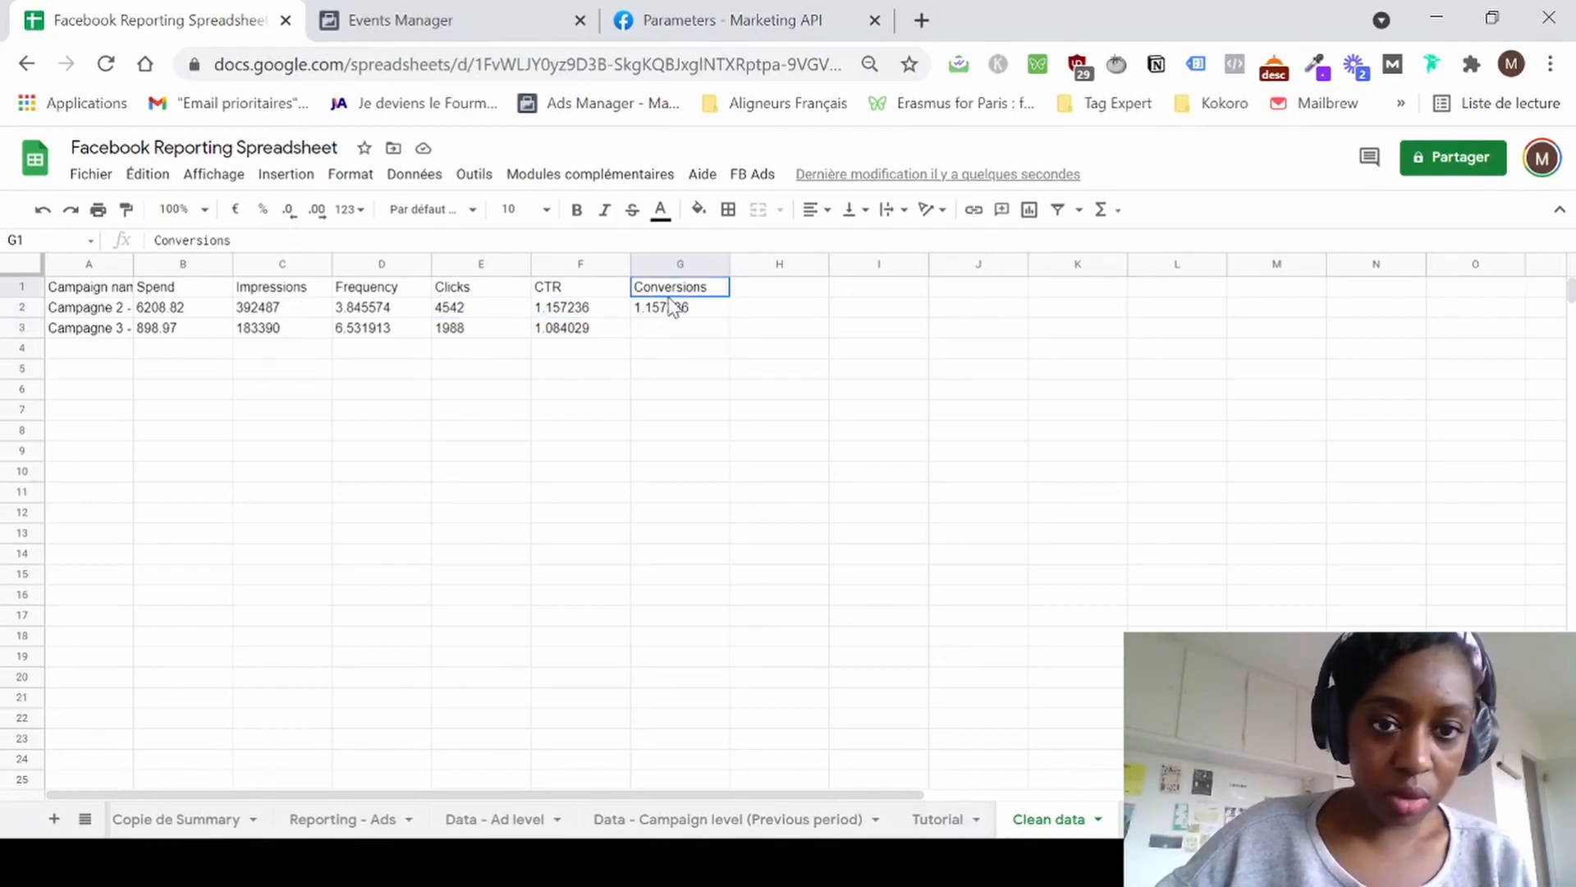
Wrap the $A$2 lookup key of the Conversions VLOOKUP in G2 in a CONCATENATE function.
click(60, 310)
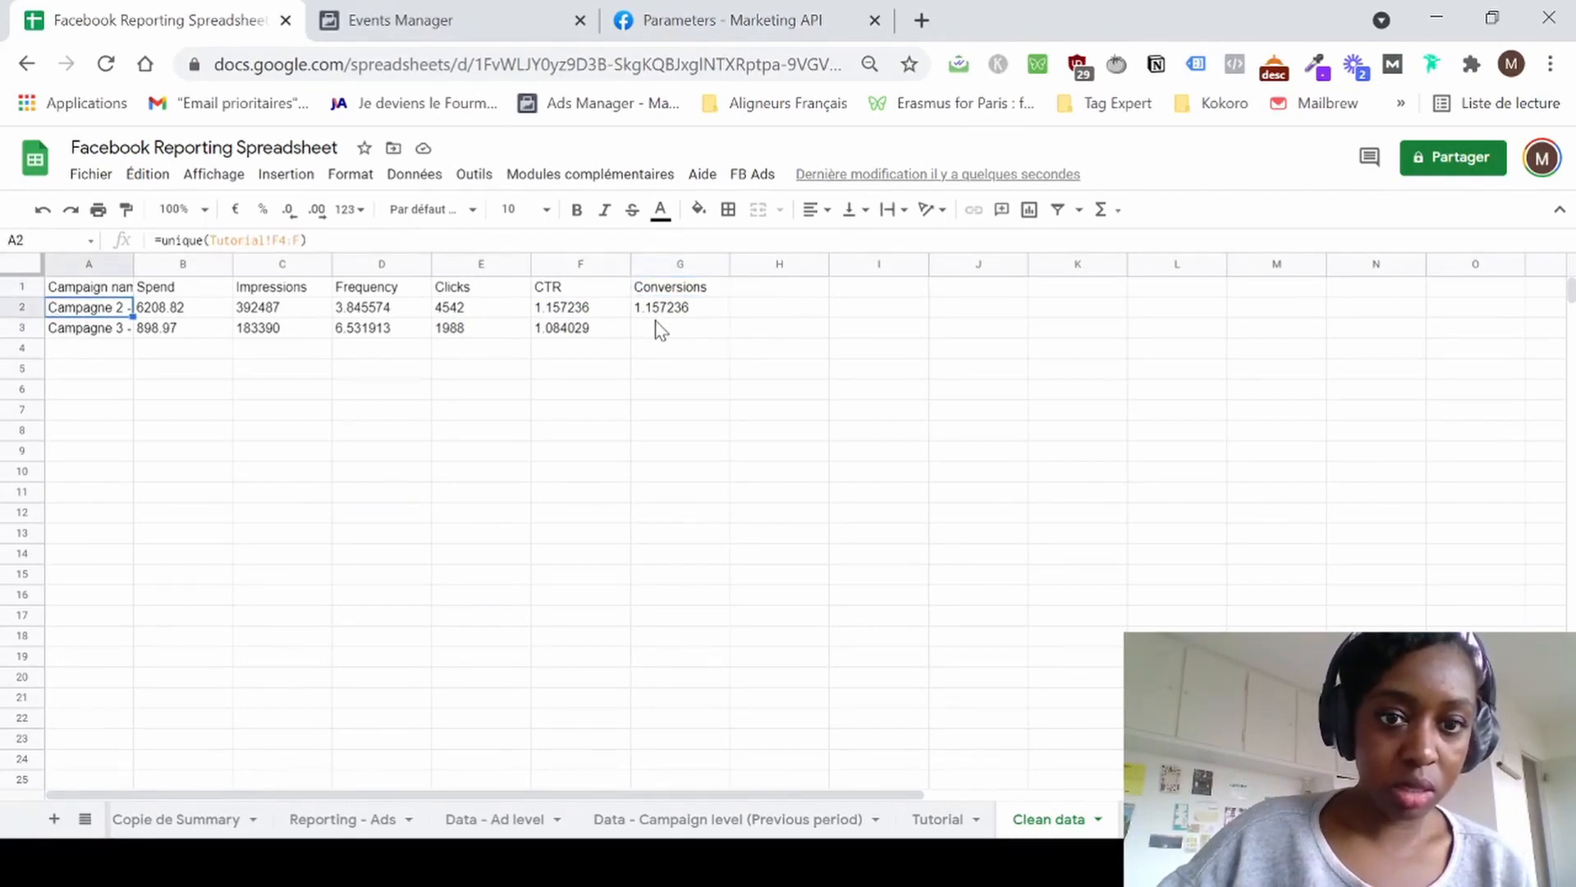
click(656, 289)
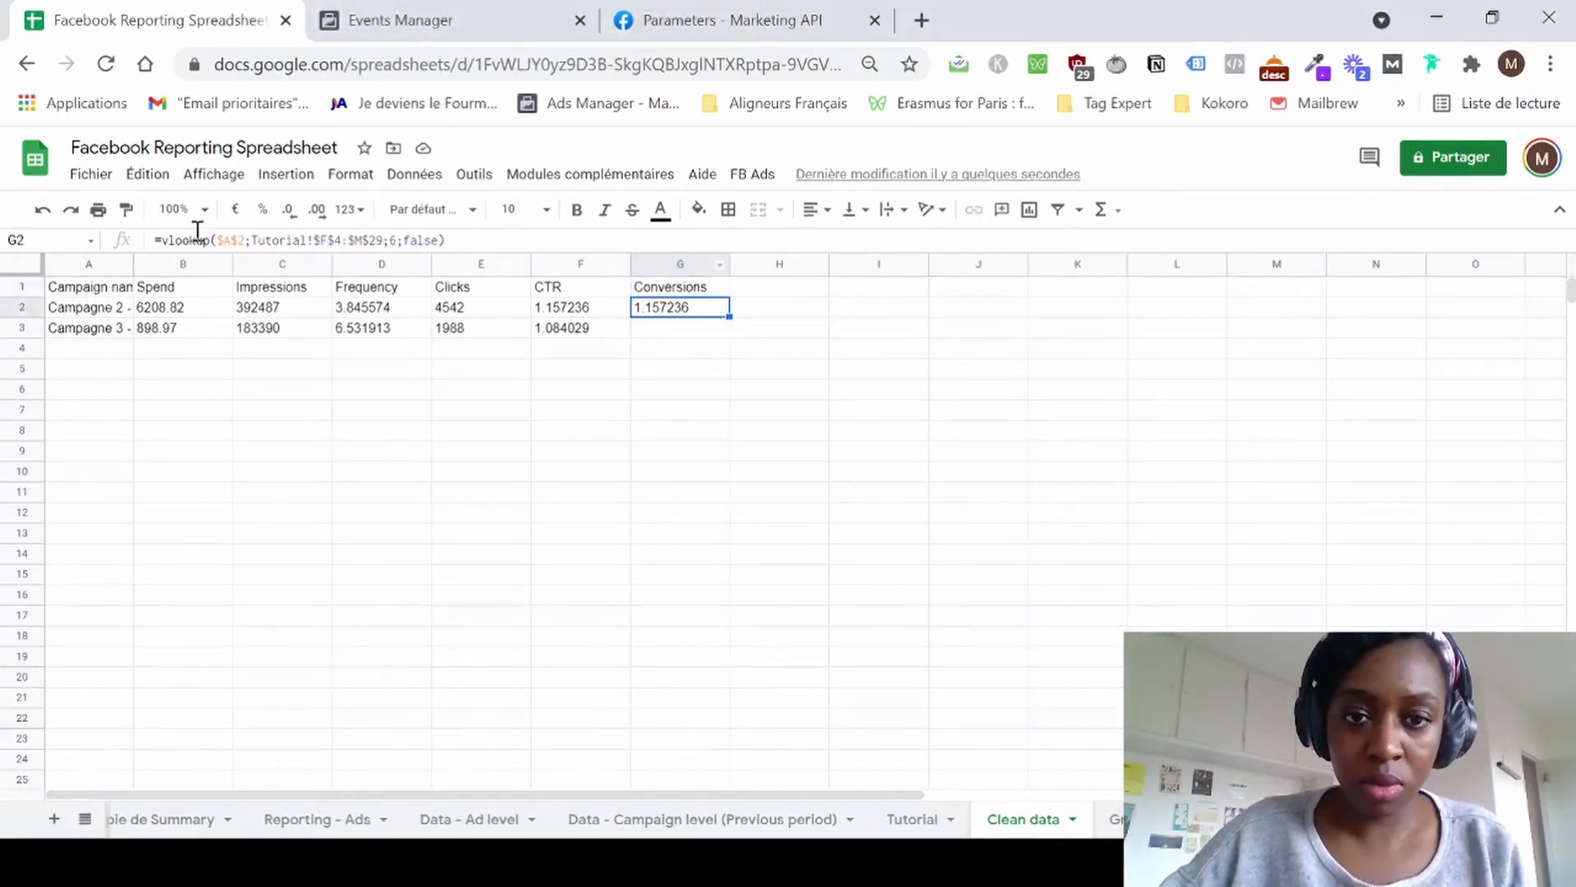
click(217, 243)
double_click(239, 243)
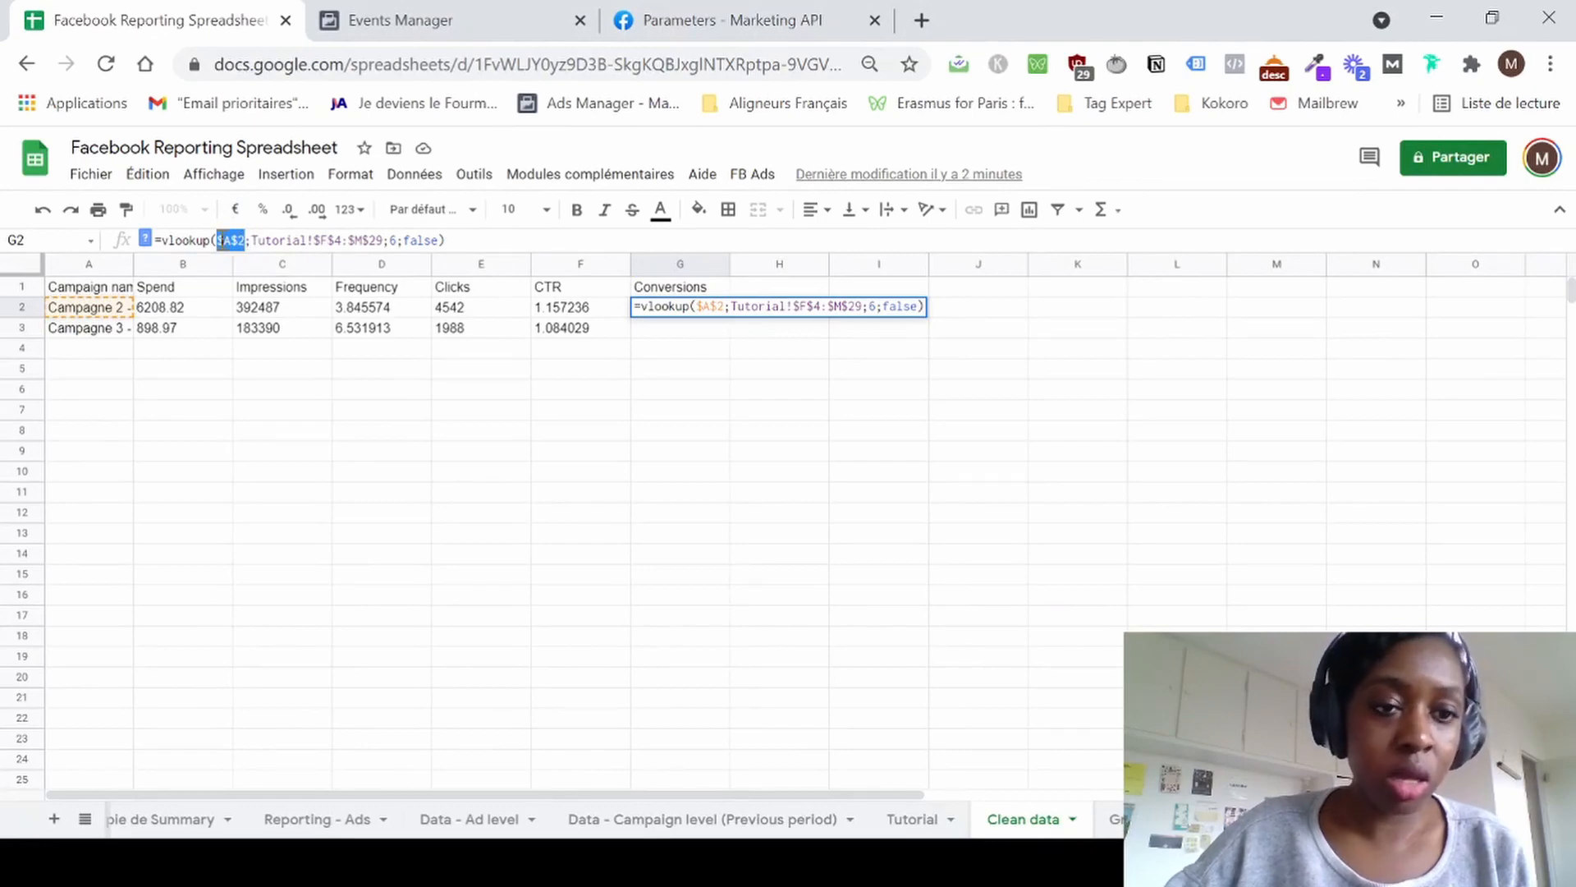
click(218, 241)
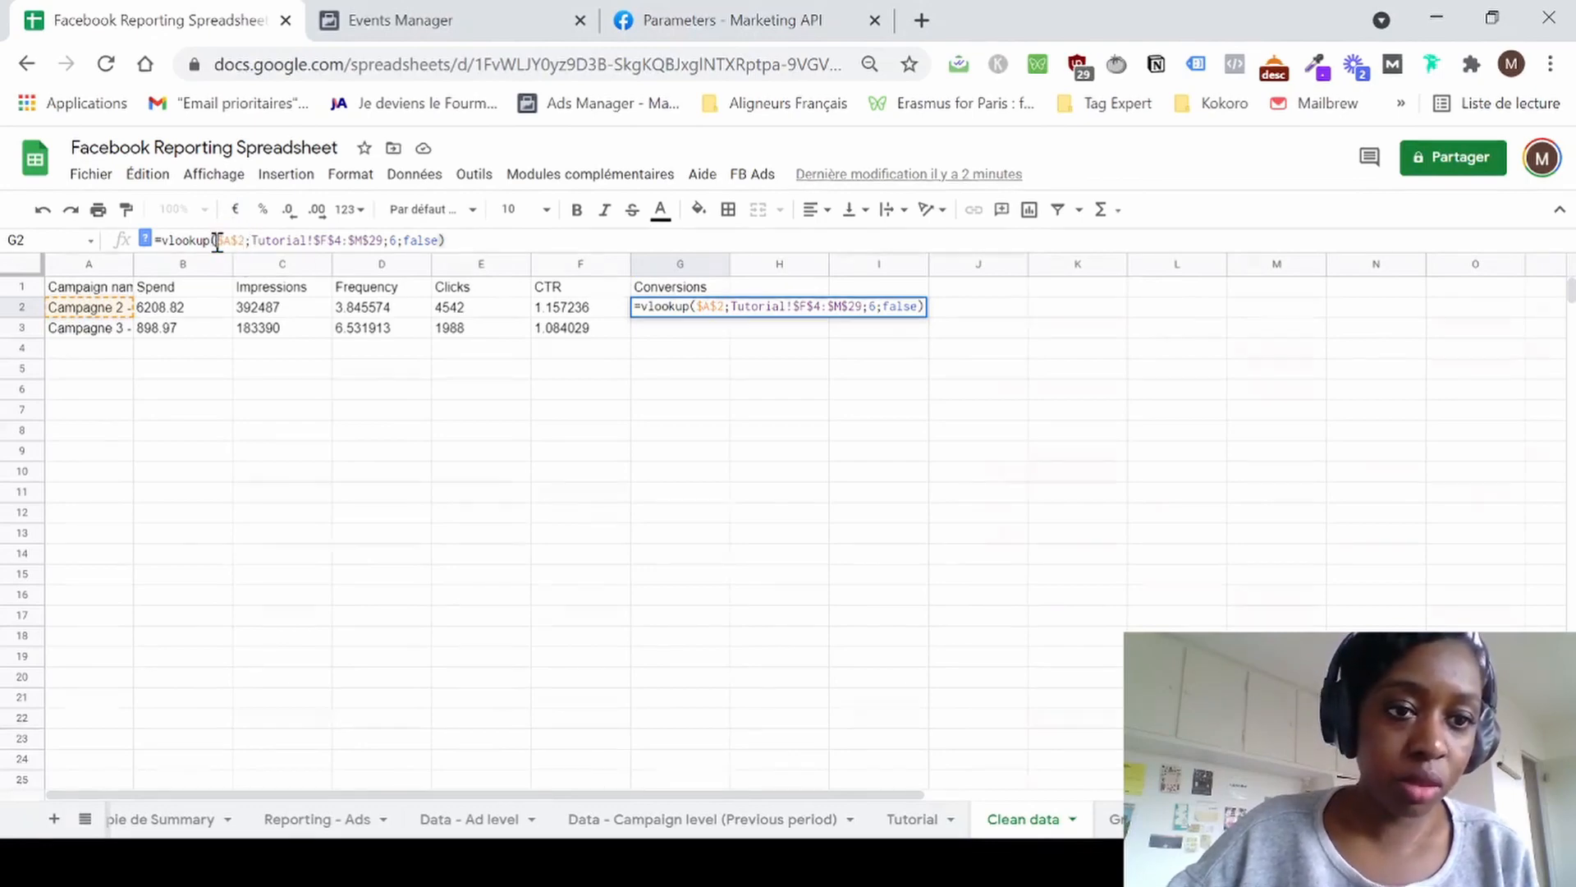
text(")
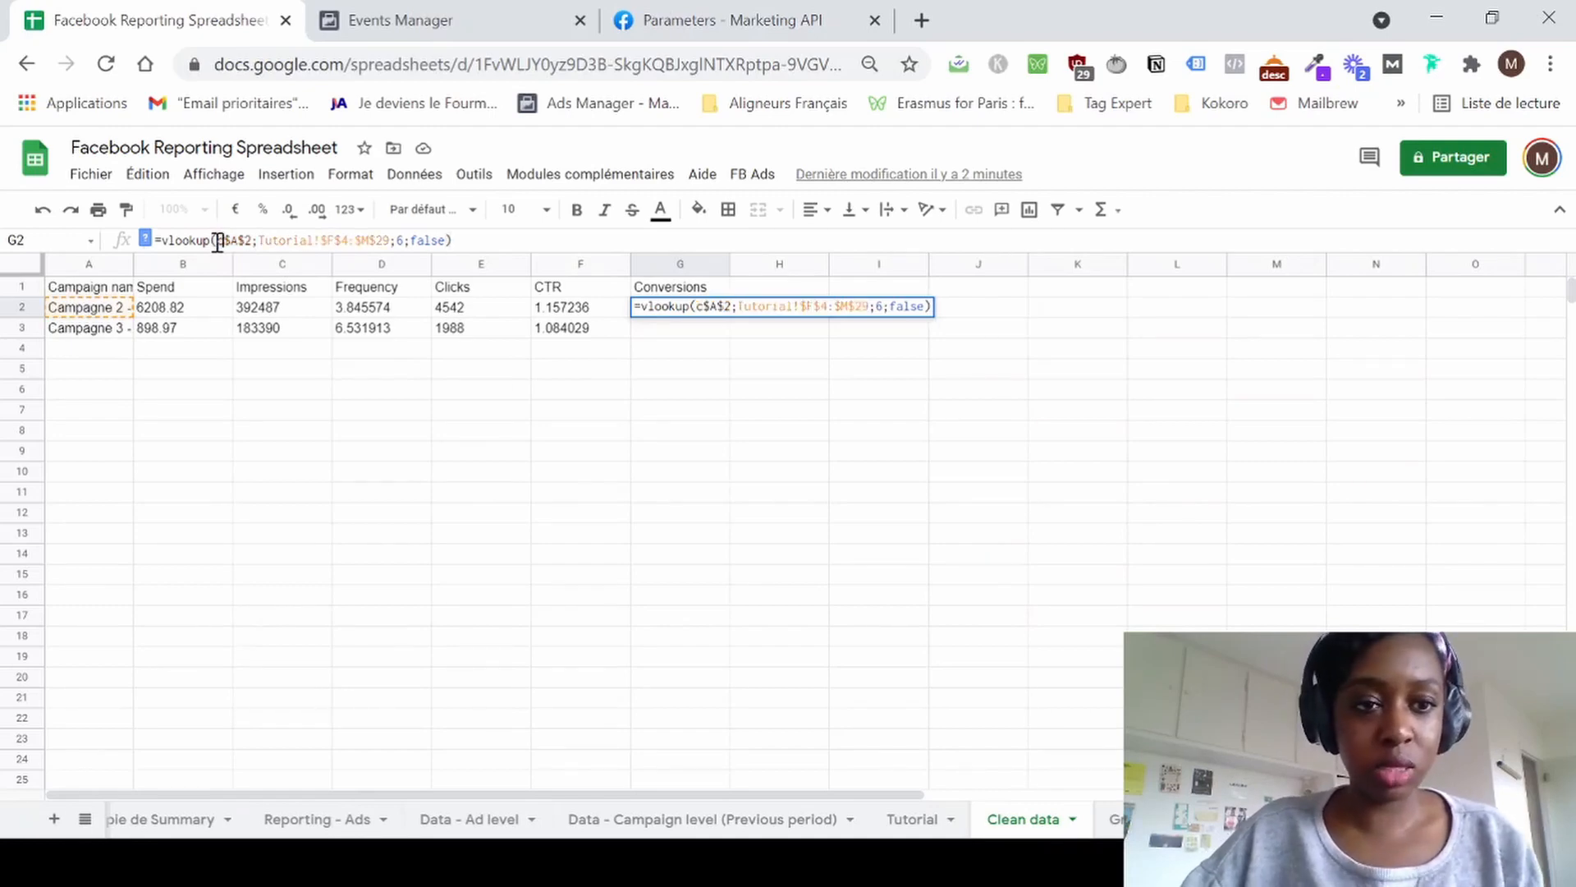
text(concatenate)
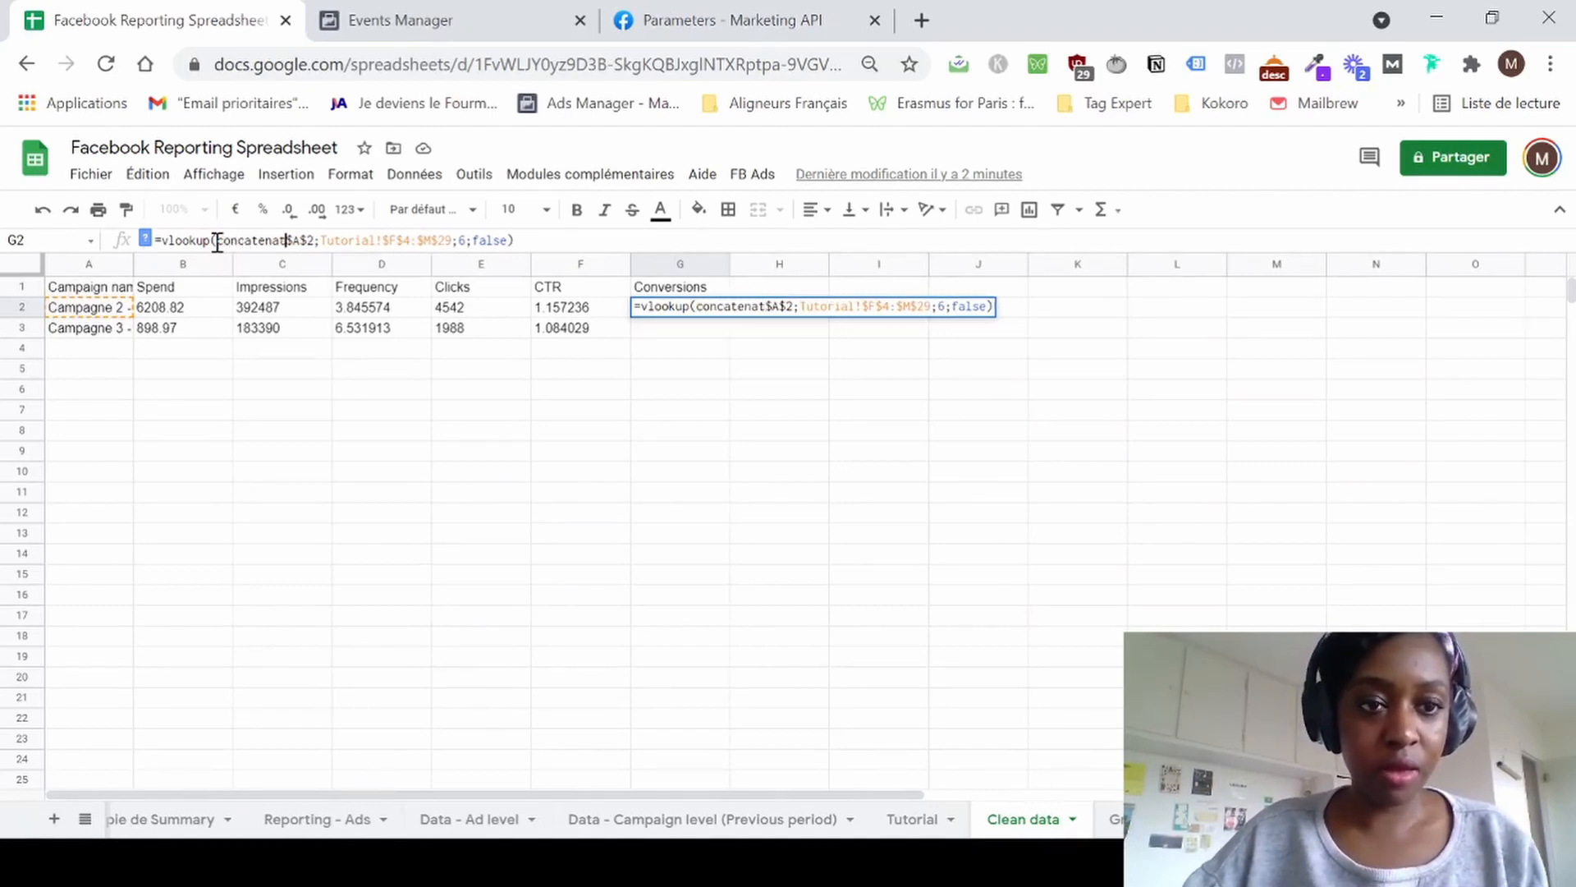
text(()
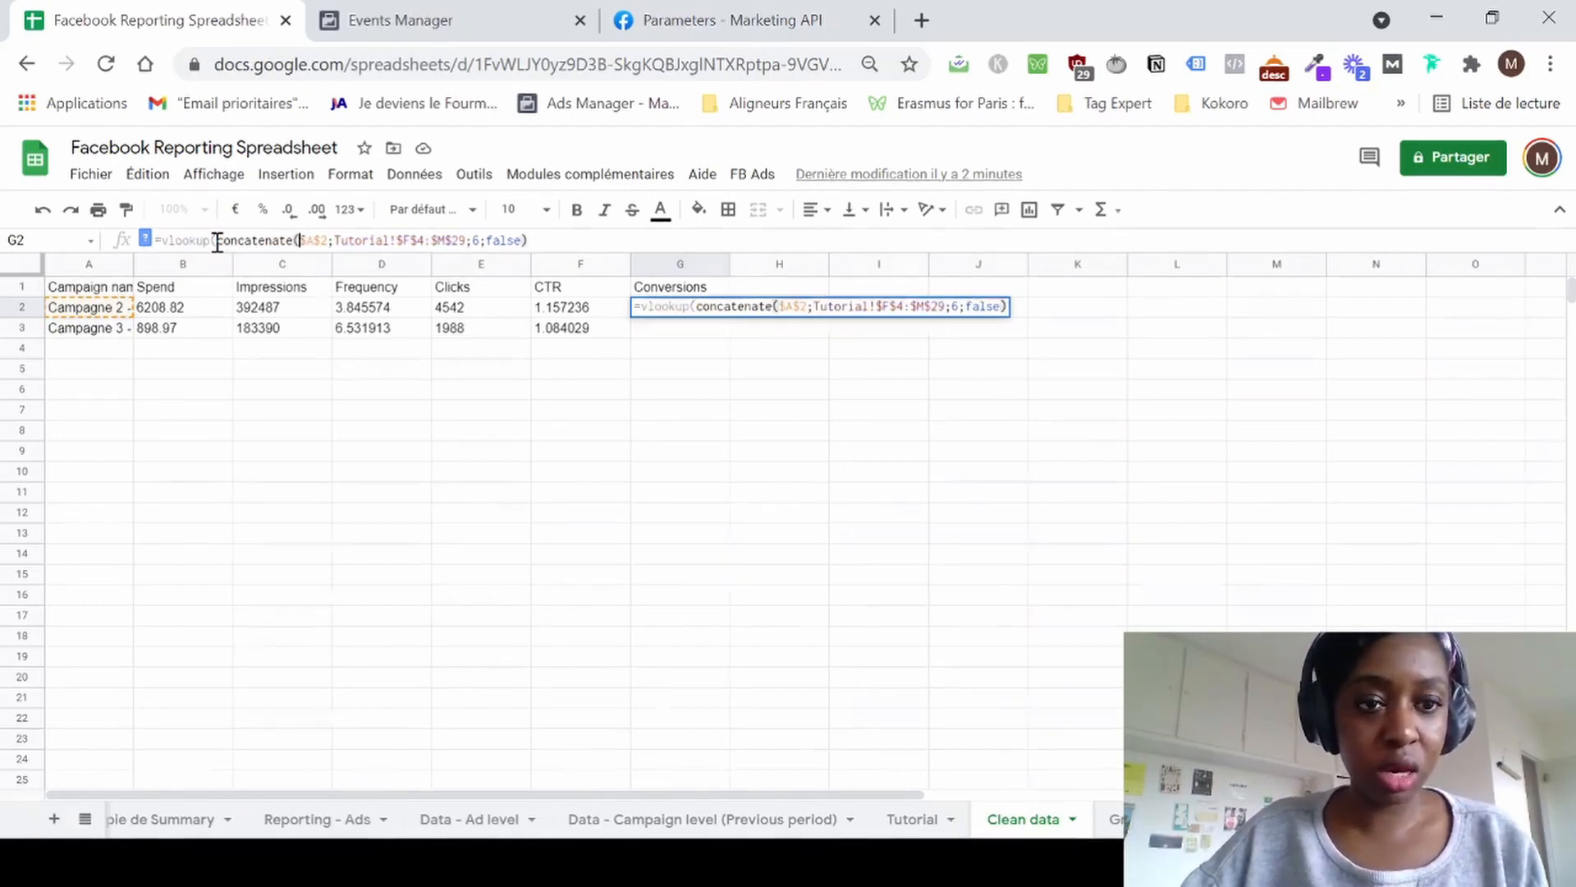
click(332, 241)
text())
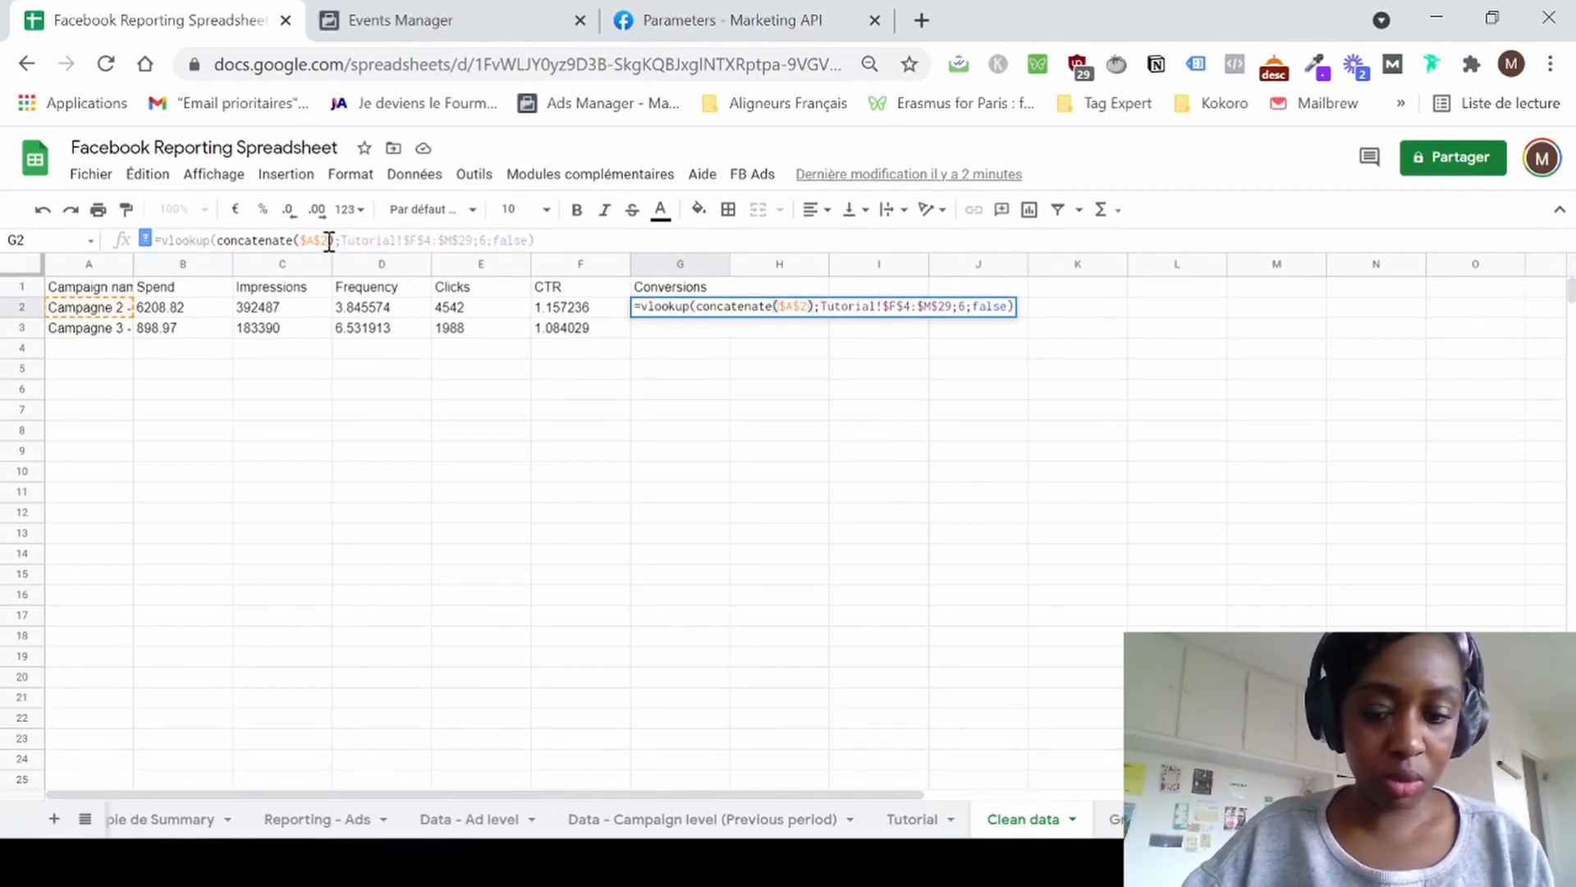
Add a space " " as the second CONCATENATE argument in G2, leaving an empty third argument.
text(;" )
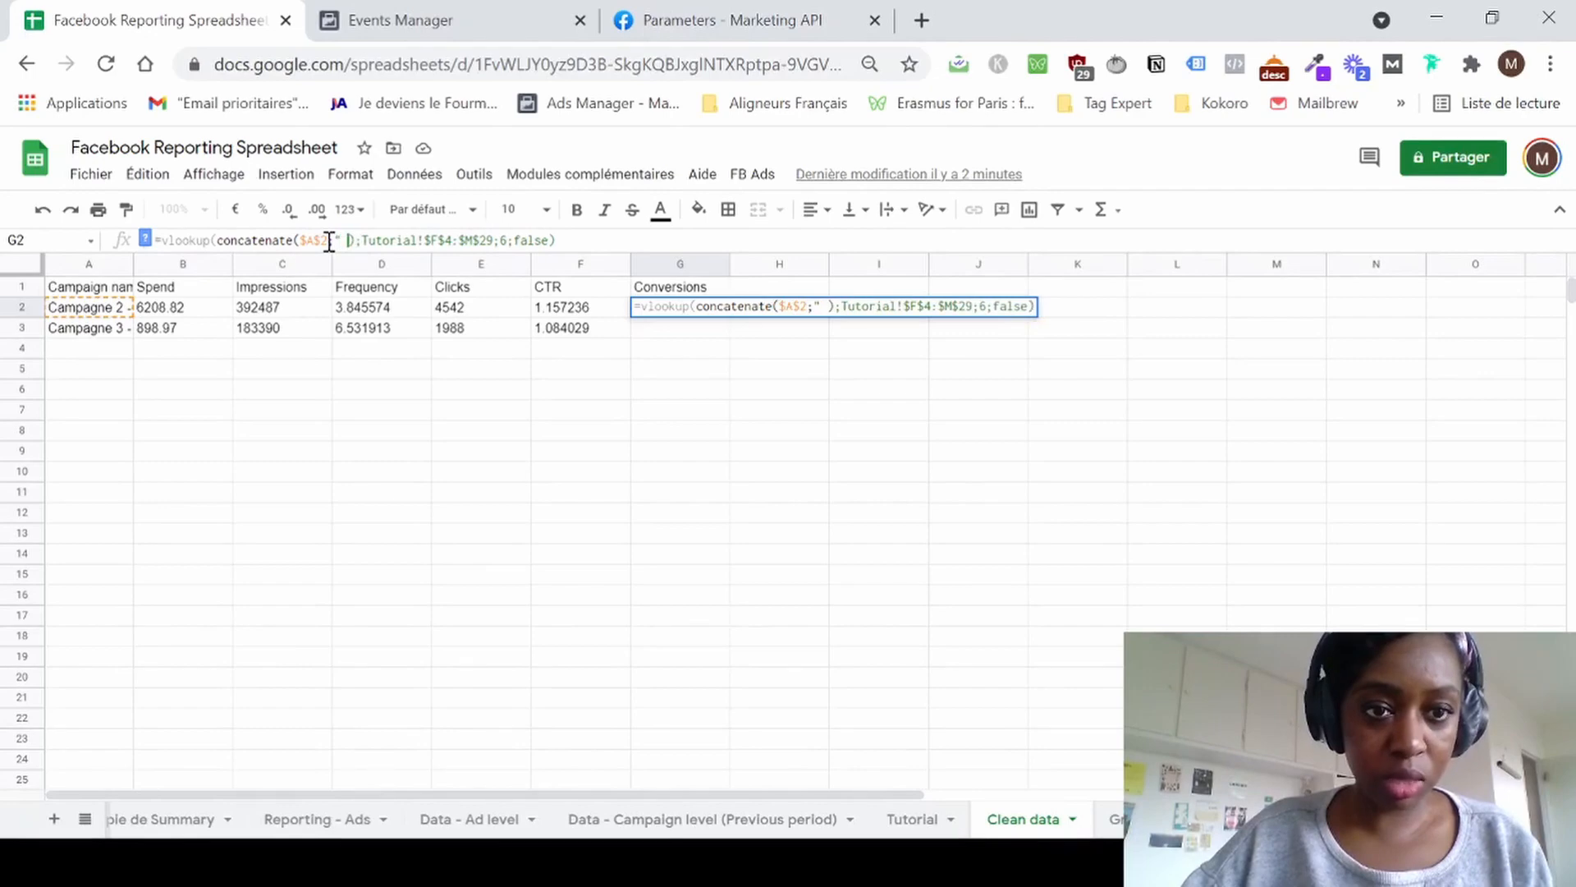
text(";)
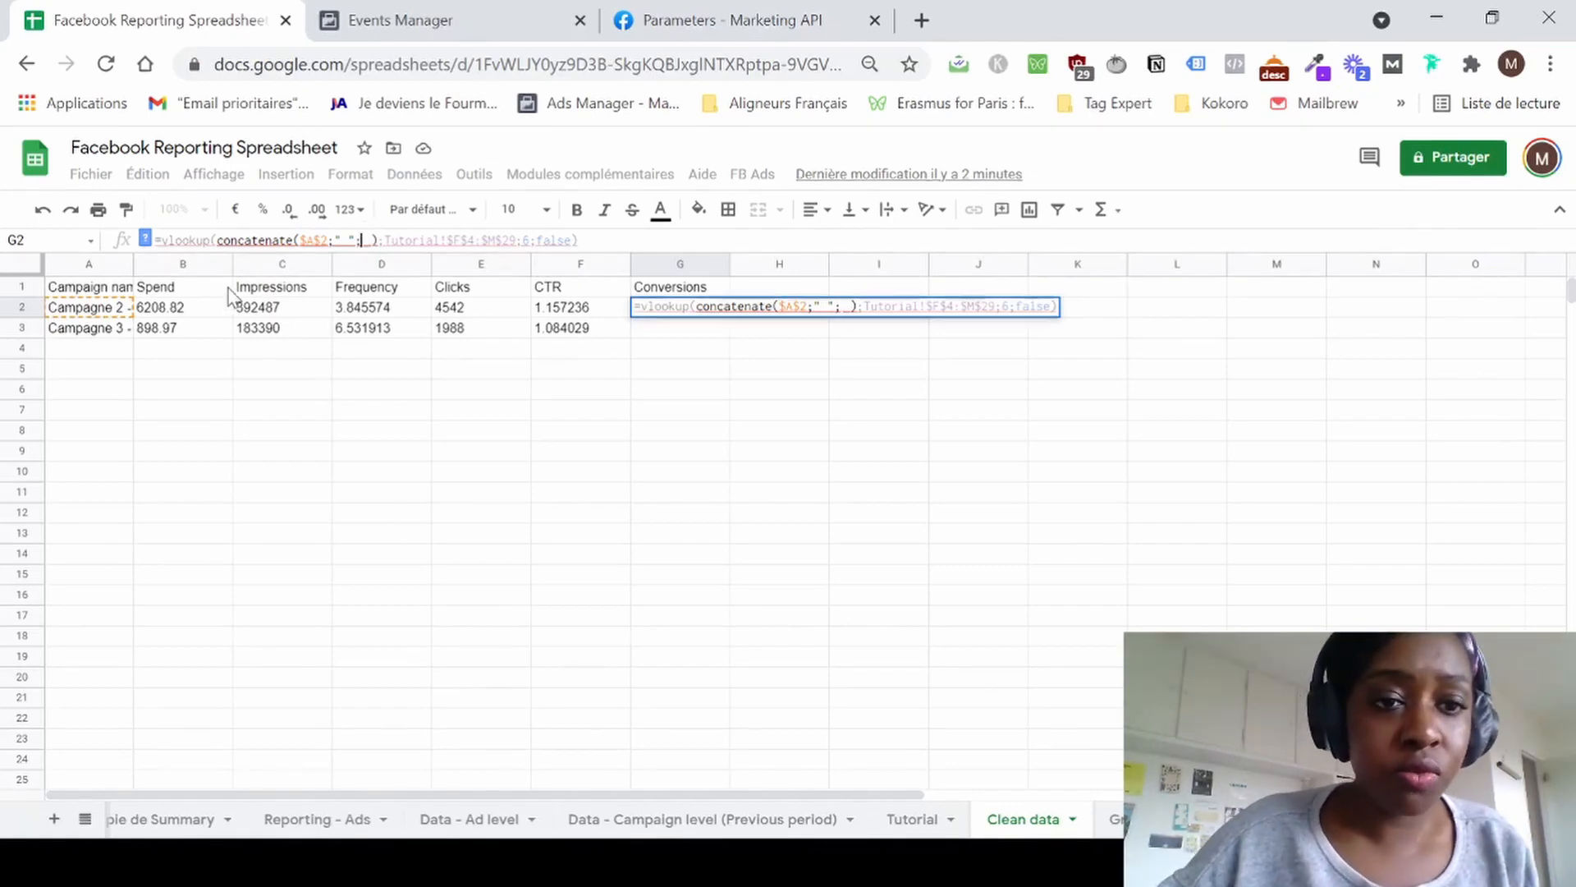
mouse_move(364, 236)
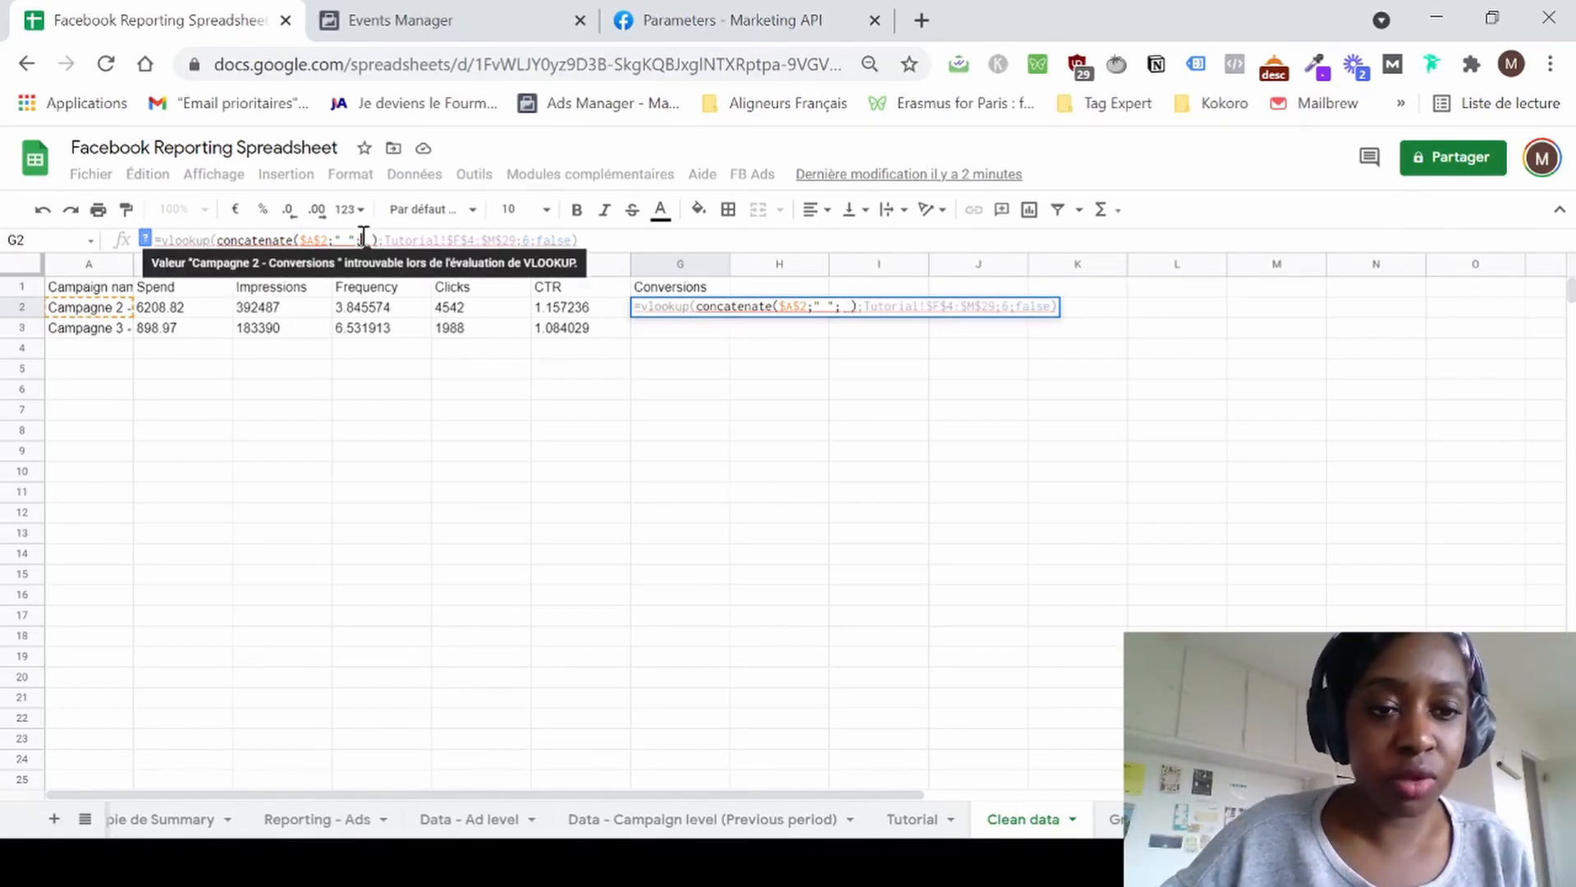
key(Return)
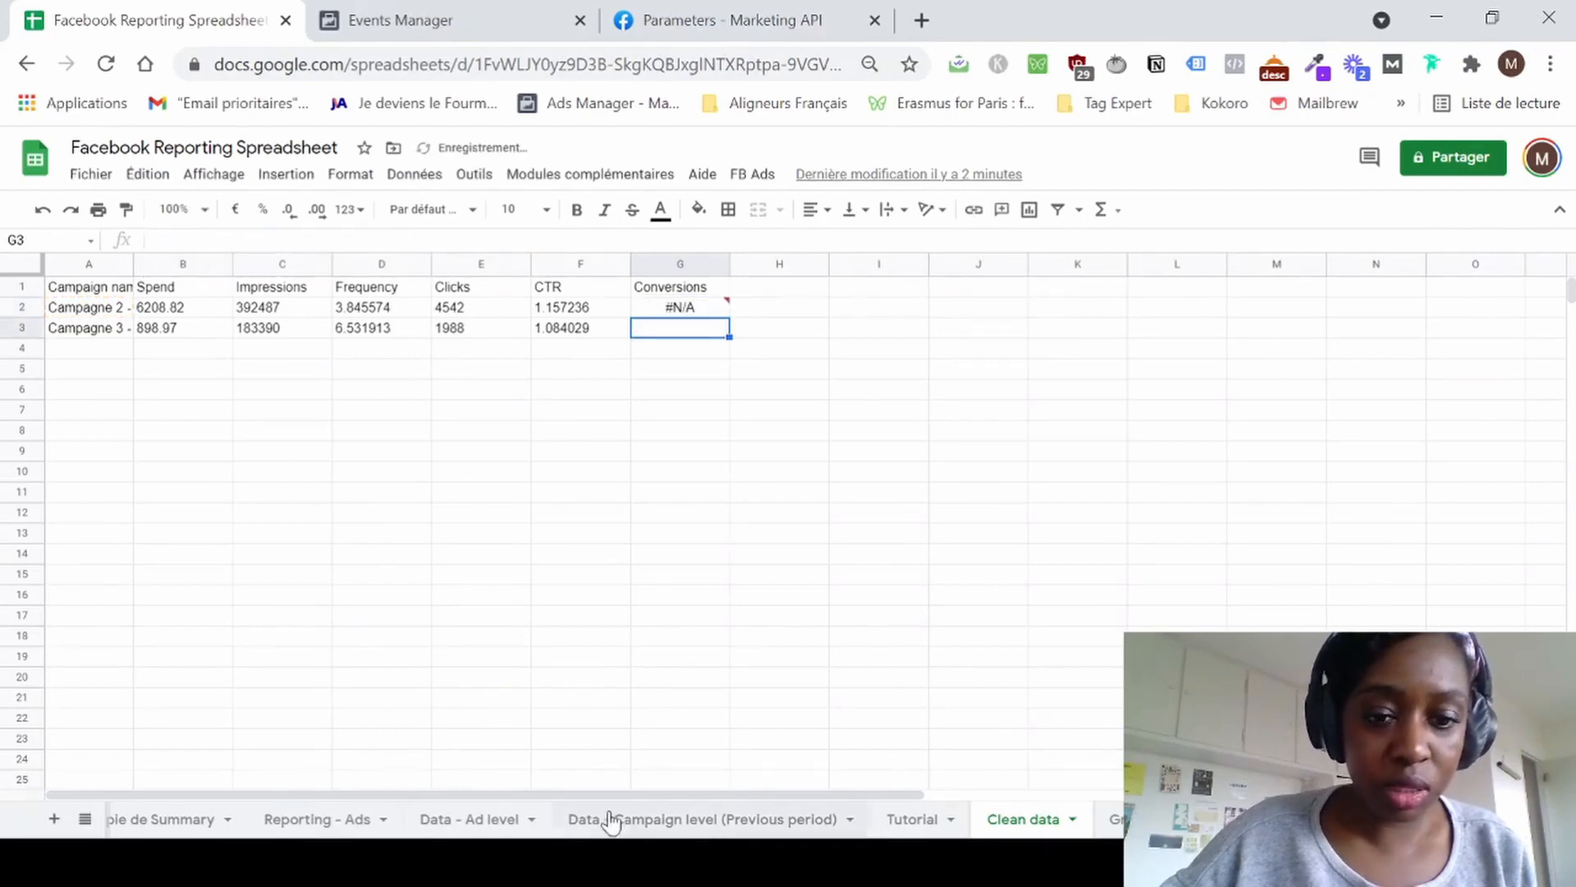
Copy the bold offsite conversion action from L13 of the Tutorial sheet and return to the Clean data sheet.
click(941, 821)
click(1130, 535)
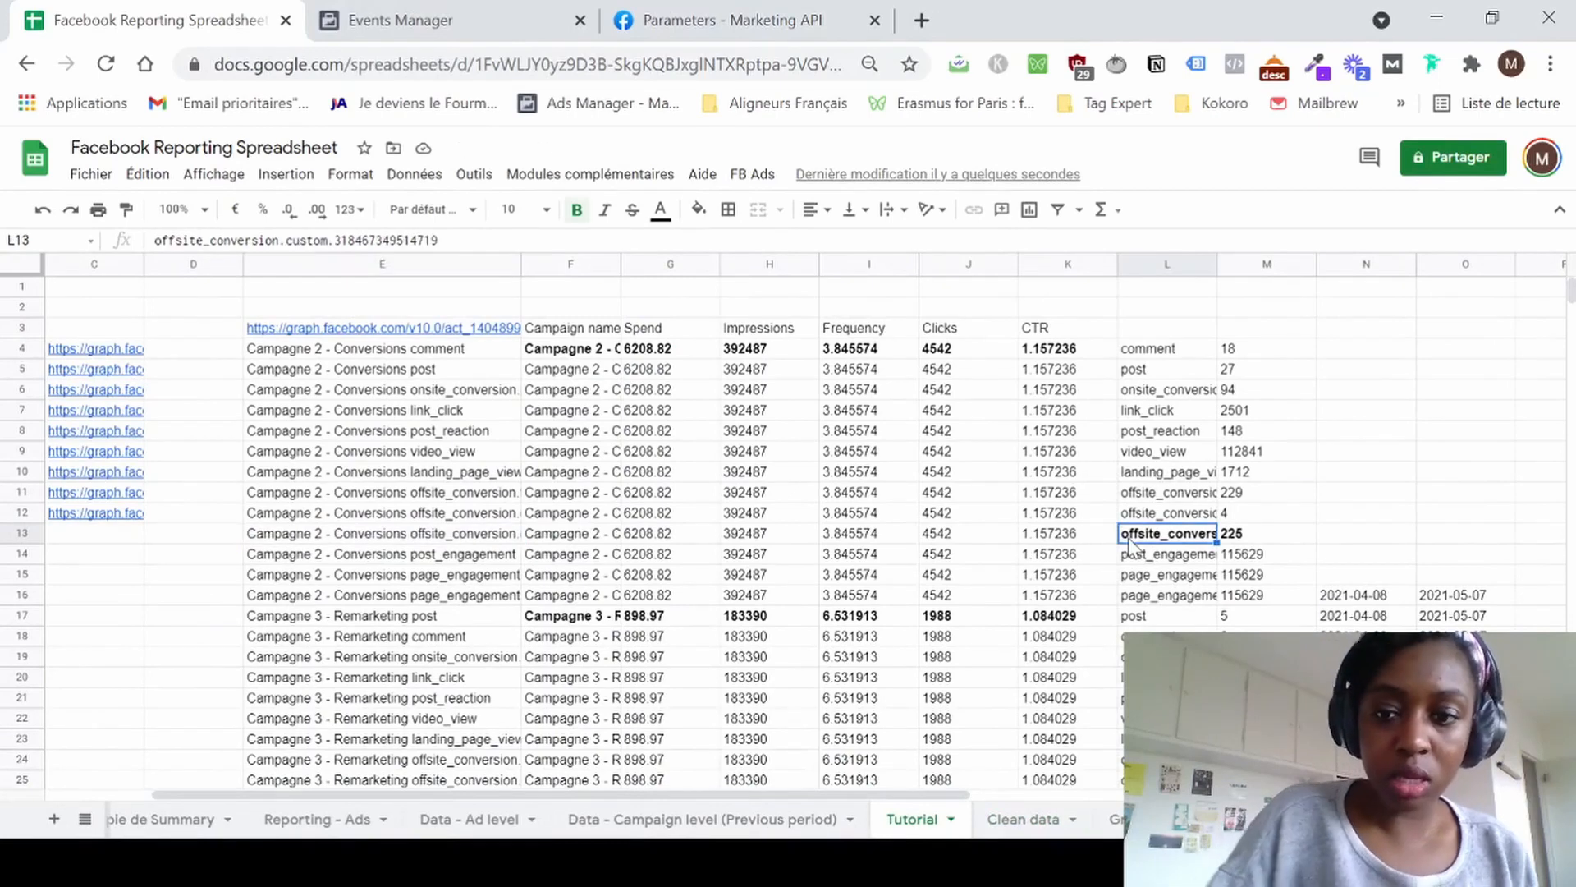
key(ctrl+c)
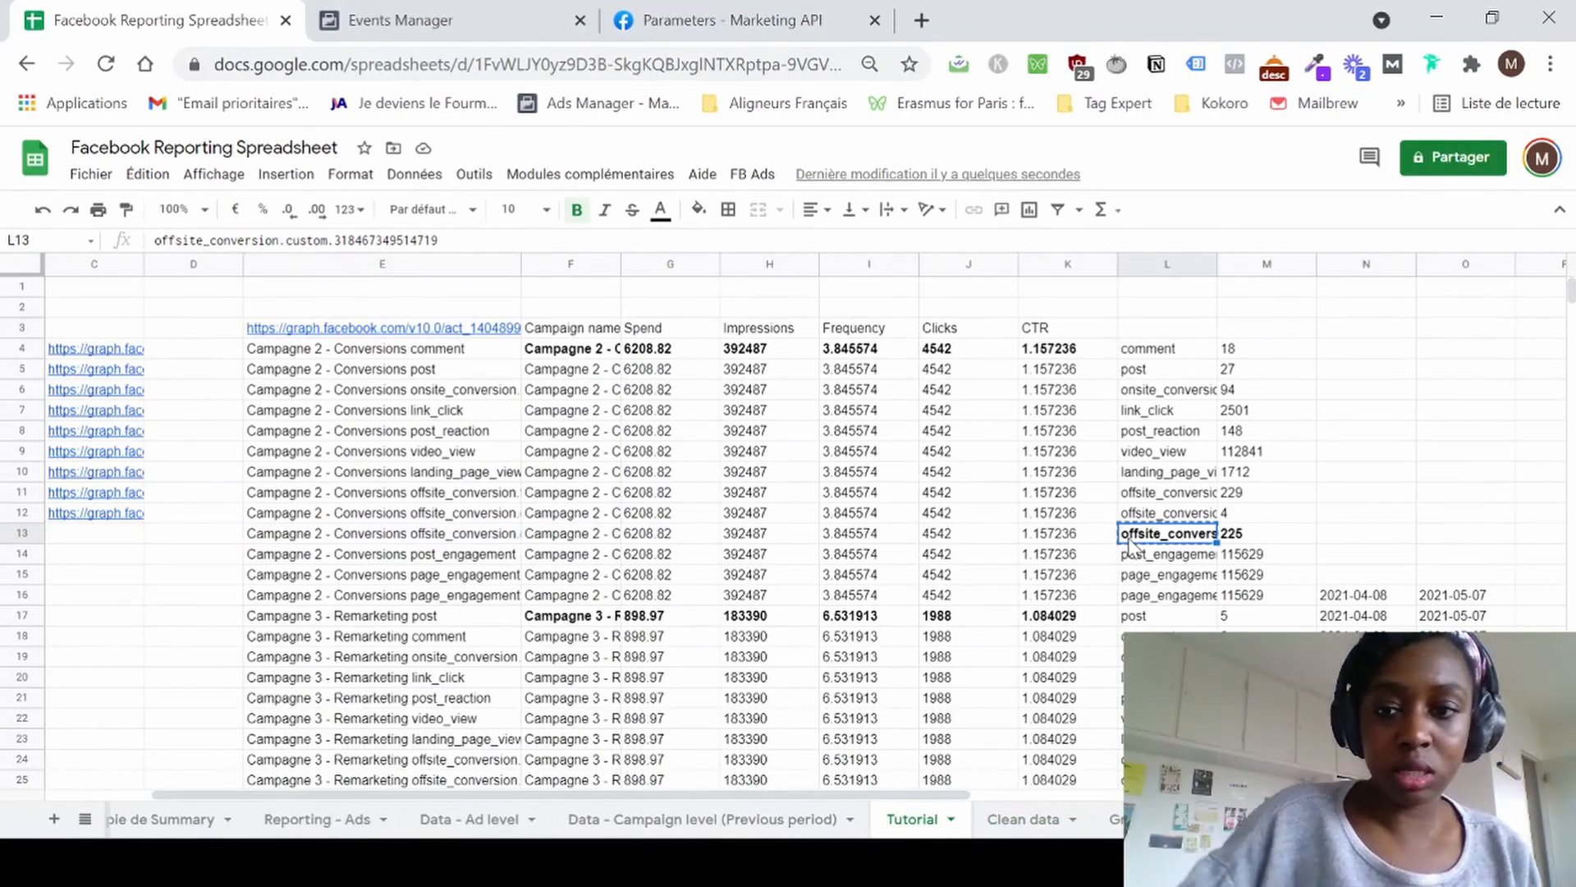
click(1008, 831)
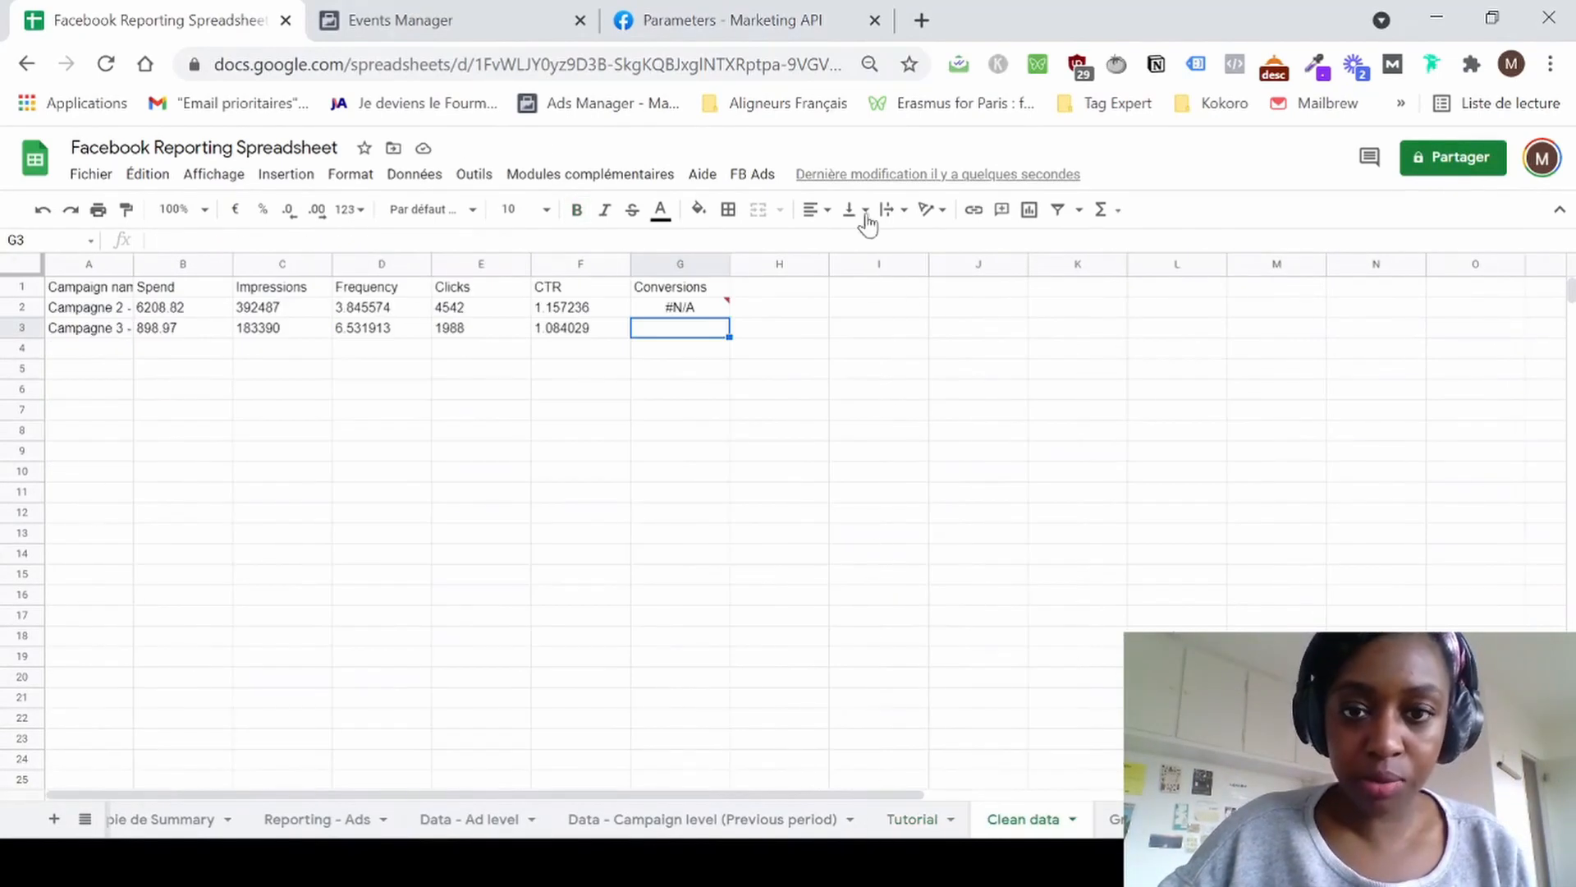
Label cell I1 "Conversion event name" and paste the copied offsite conversion action into J1.
click(965, 318)
click(891, 310)
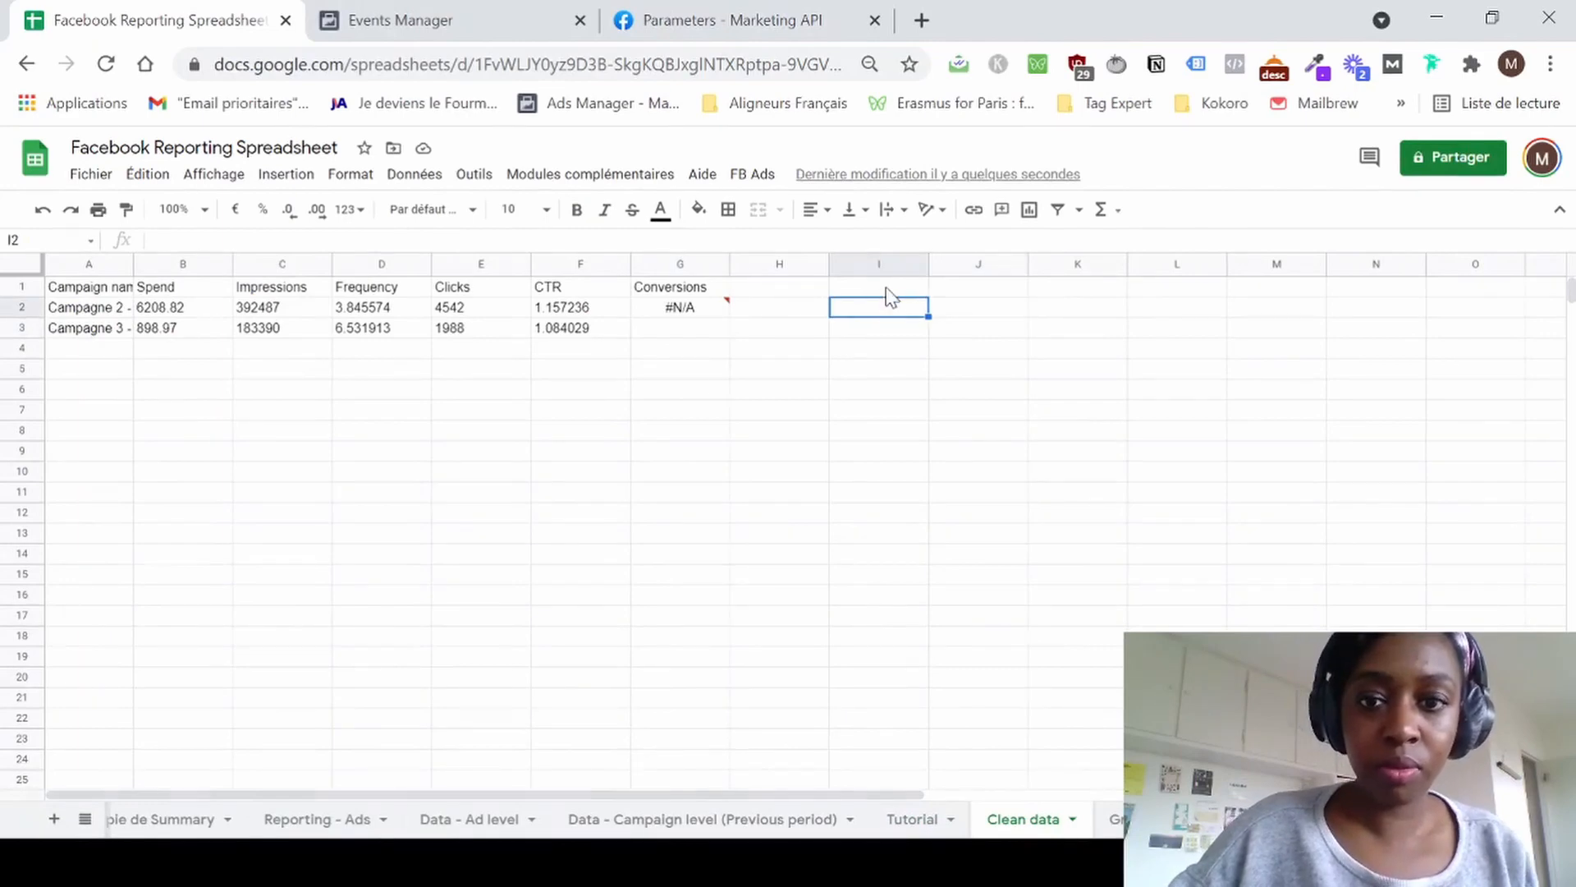
click(887, 287)
text(Conversio)
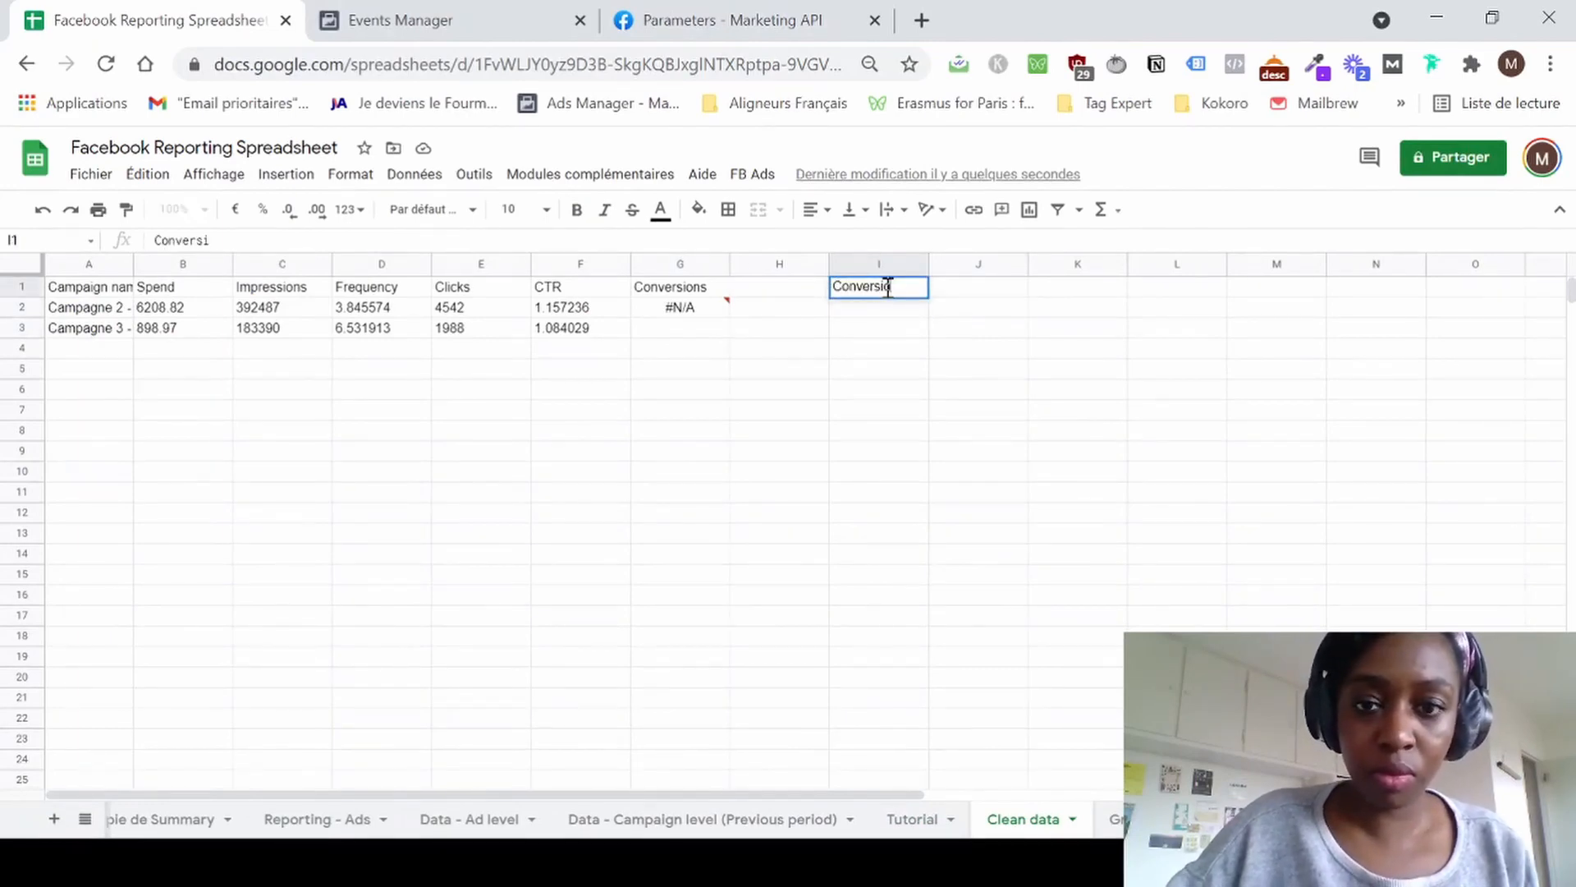
text(n event na)
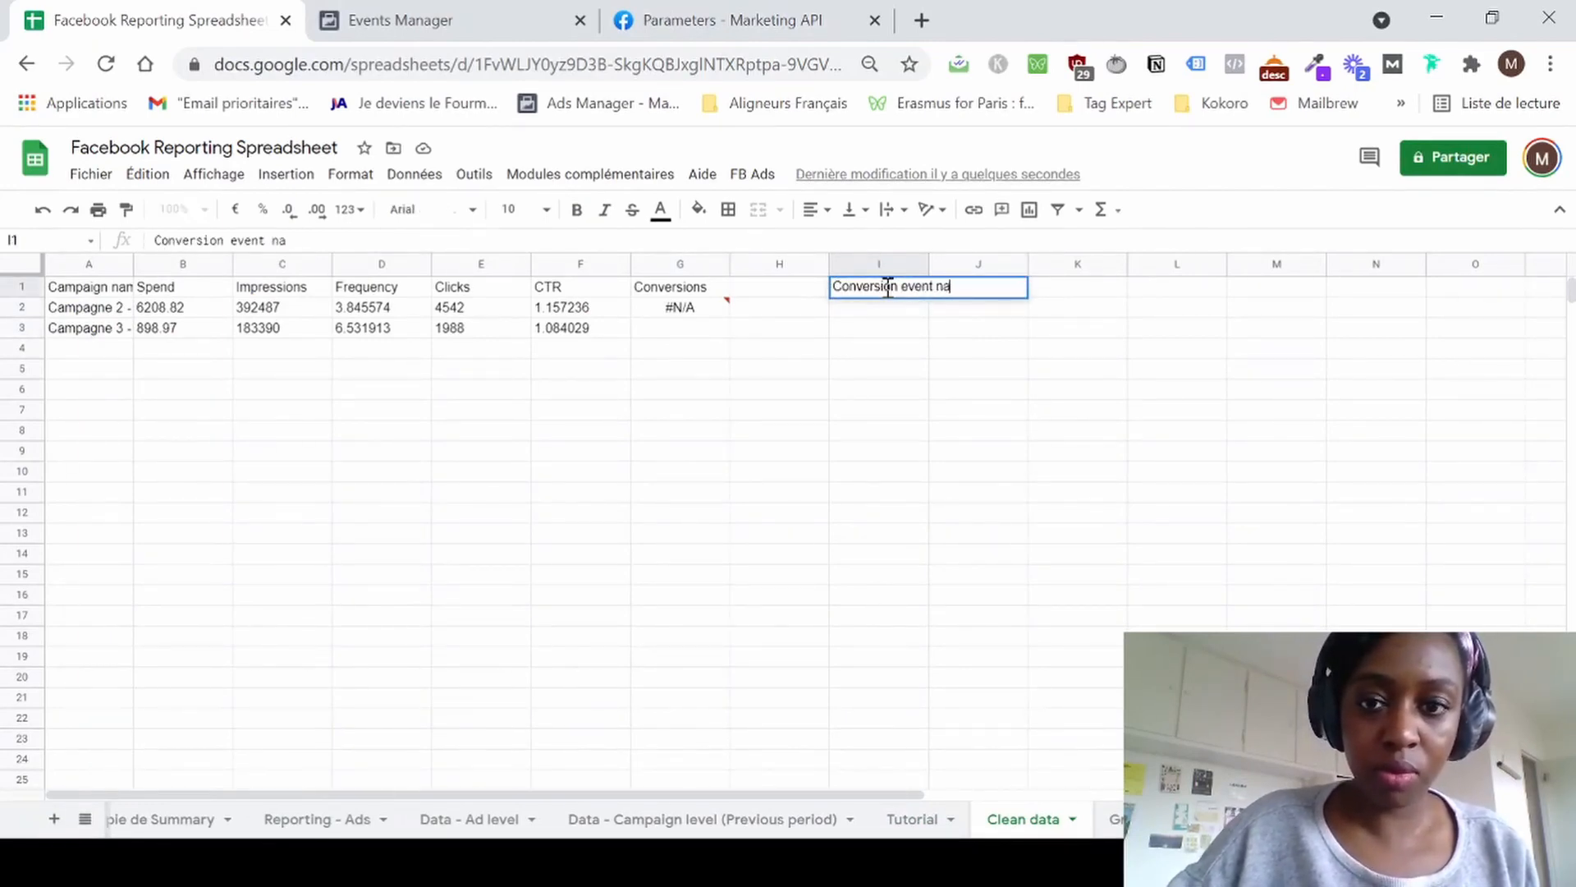
text(me)
key(Return)
click(1001, 296)
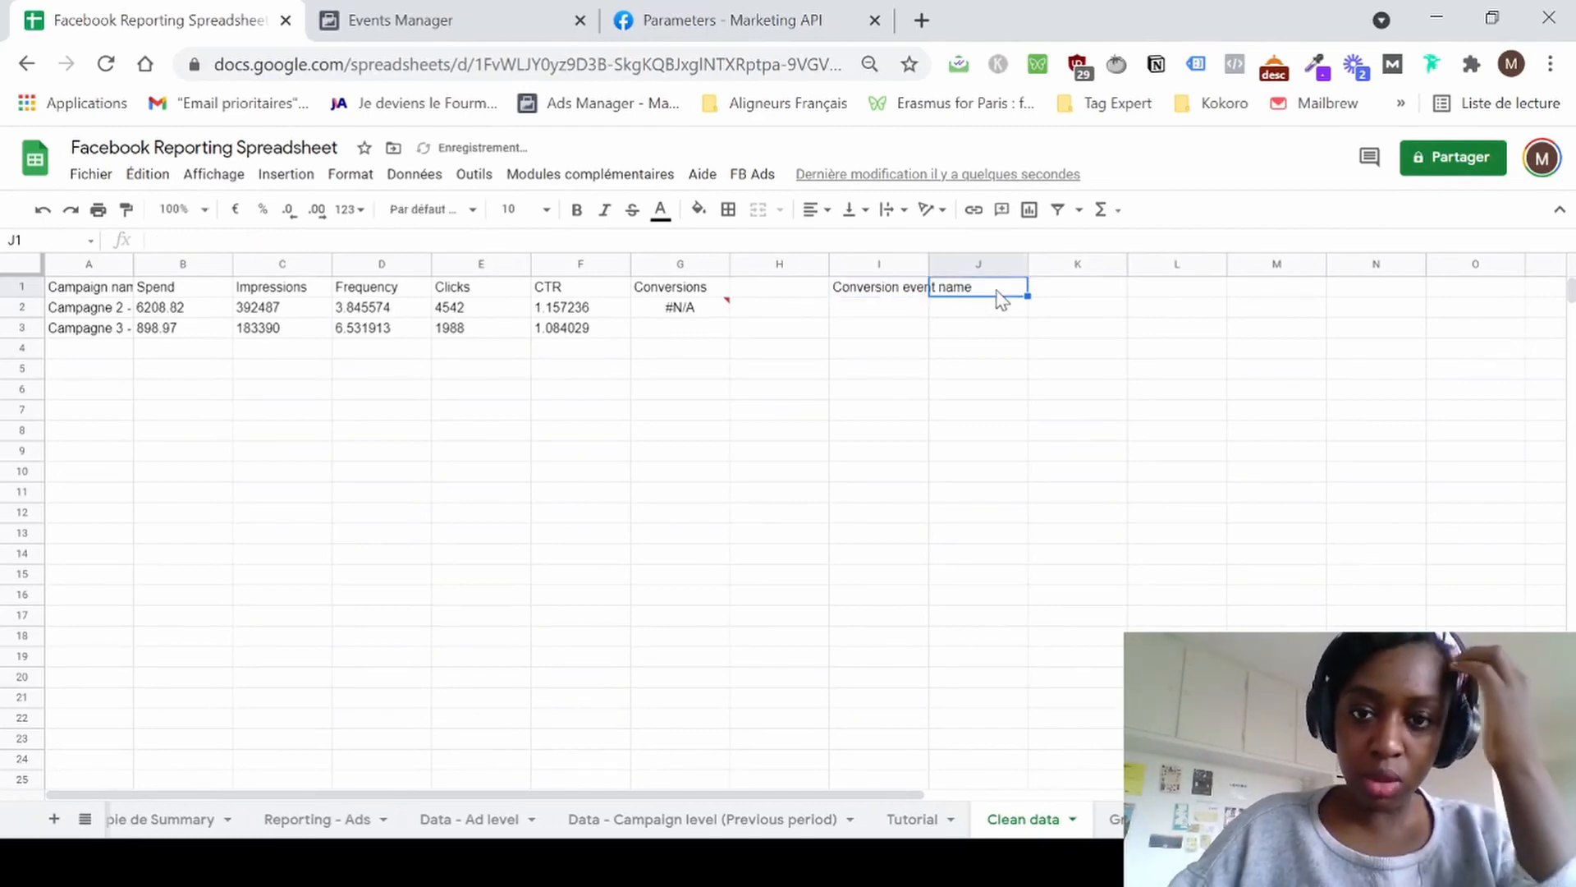
text(offsite_conversion.custom.318467349514719)
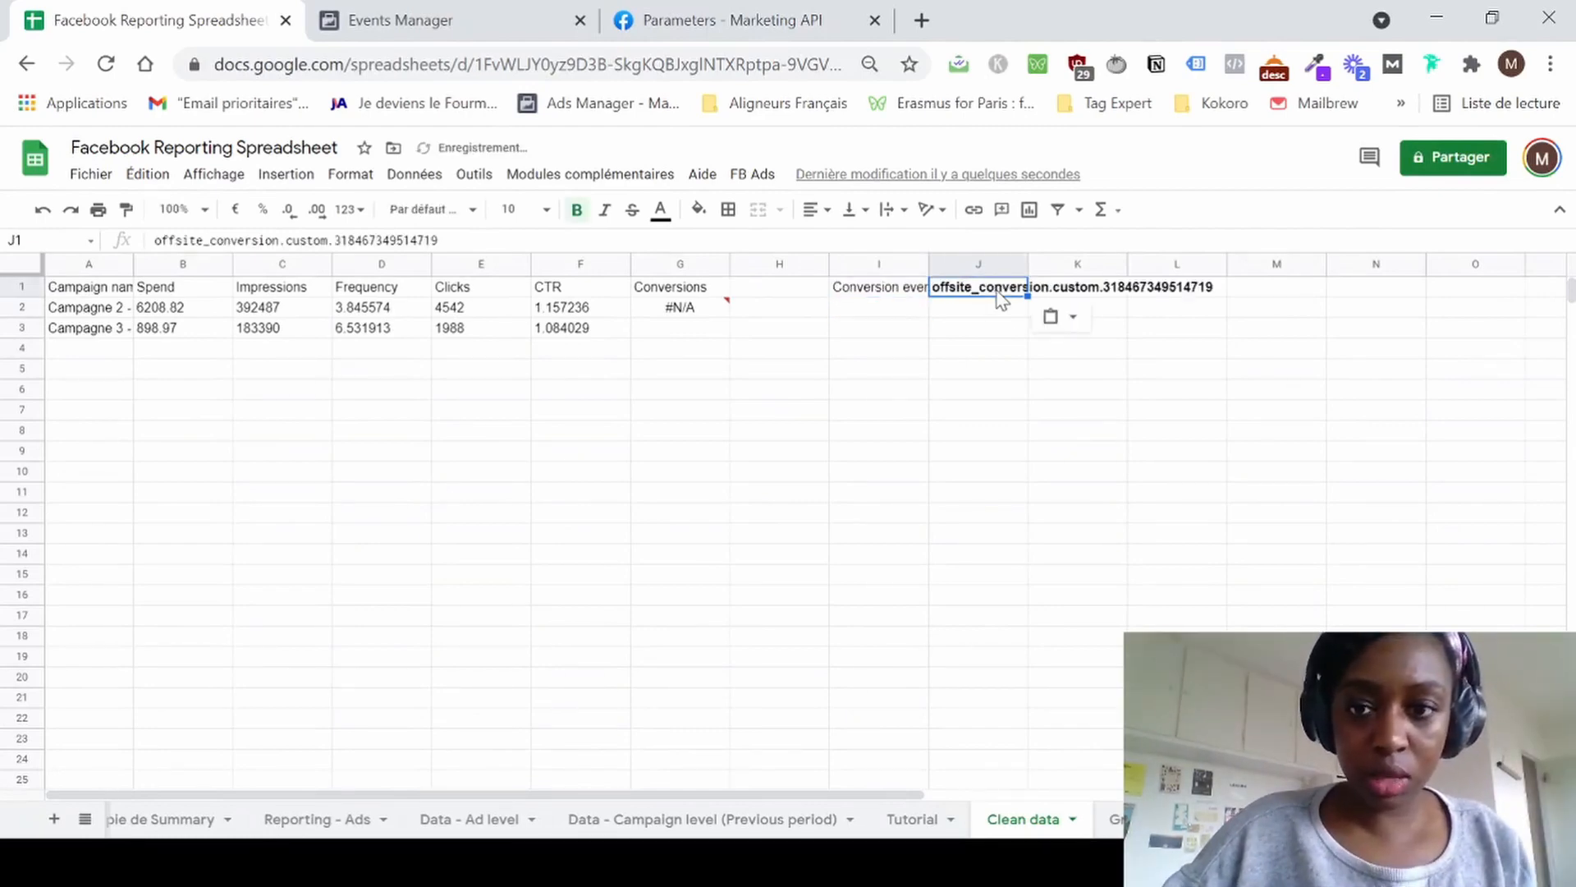
Insert J2 as the third CONCATENATE argument in the G2 Conversions formula.
click(686, 312)
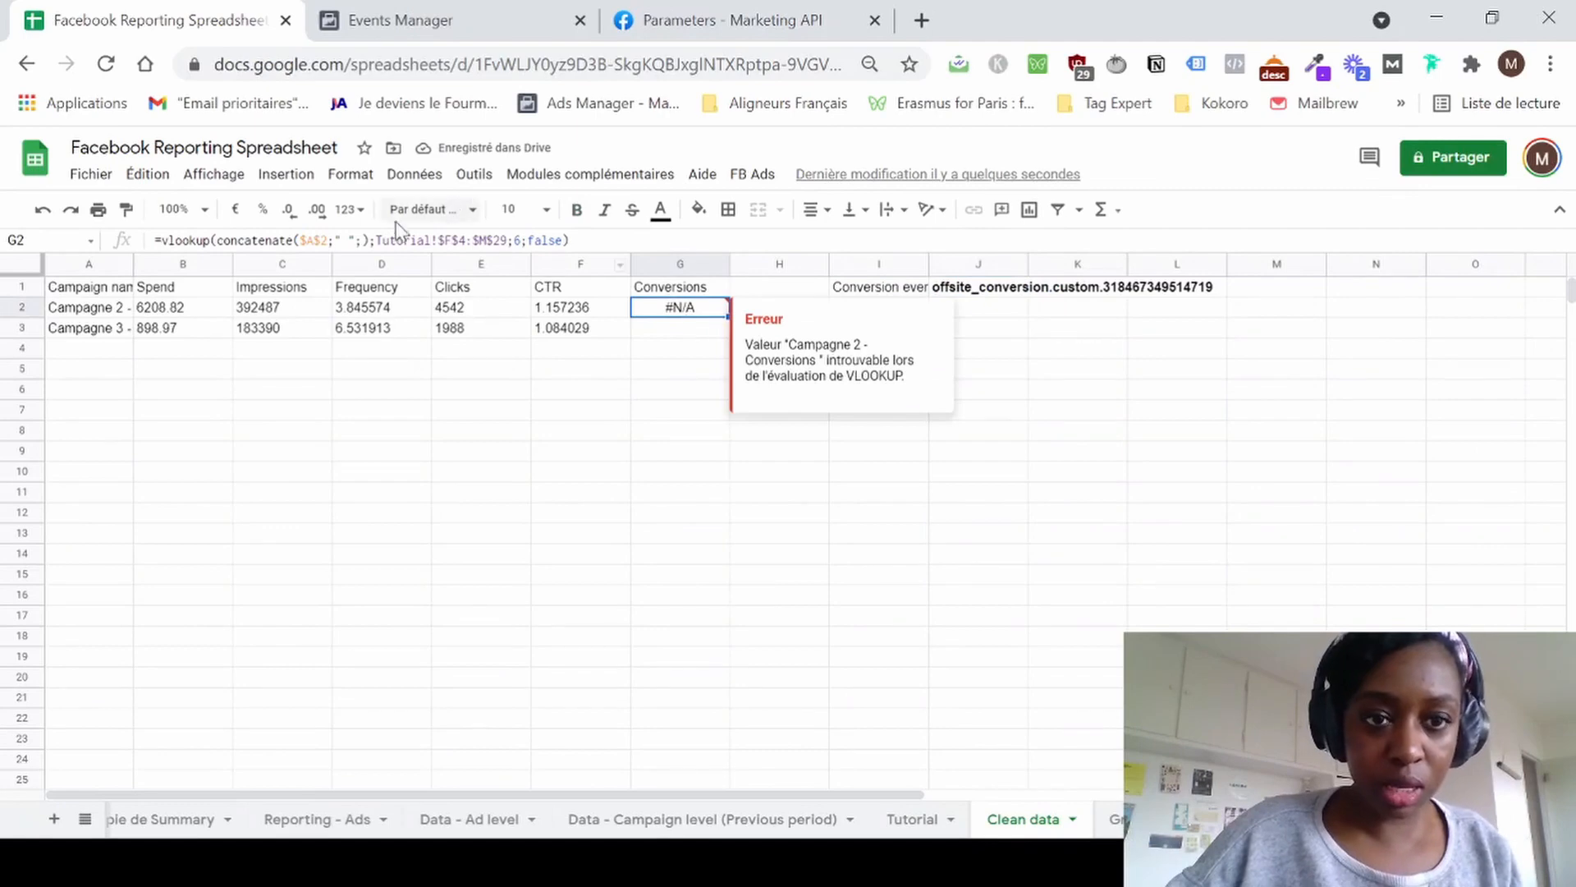
click(363, 239)
text())
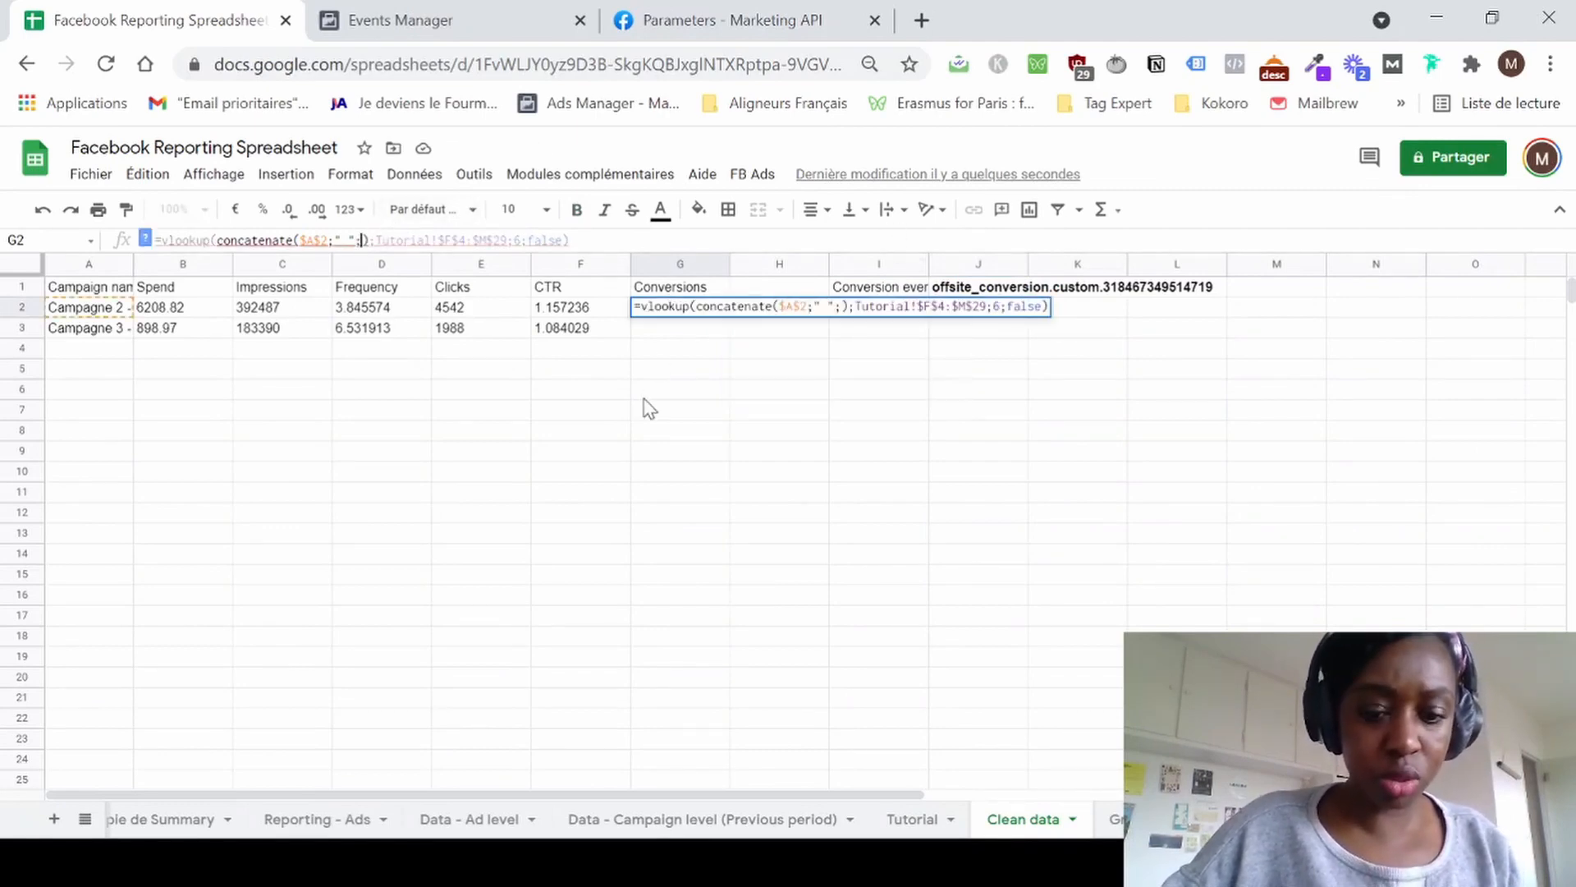
text(J2)
key(Return)
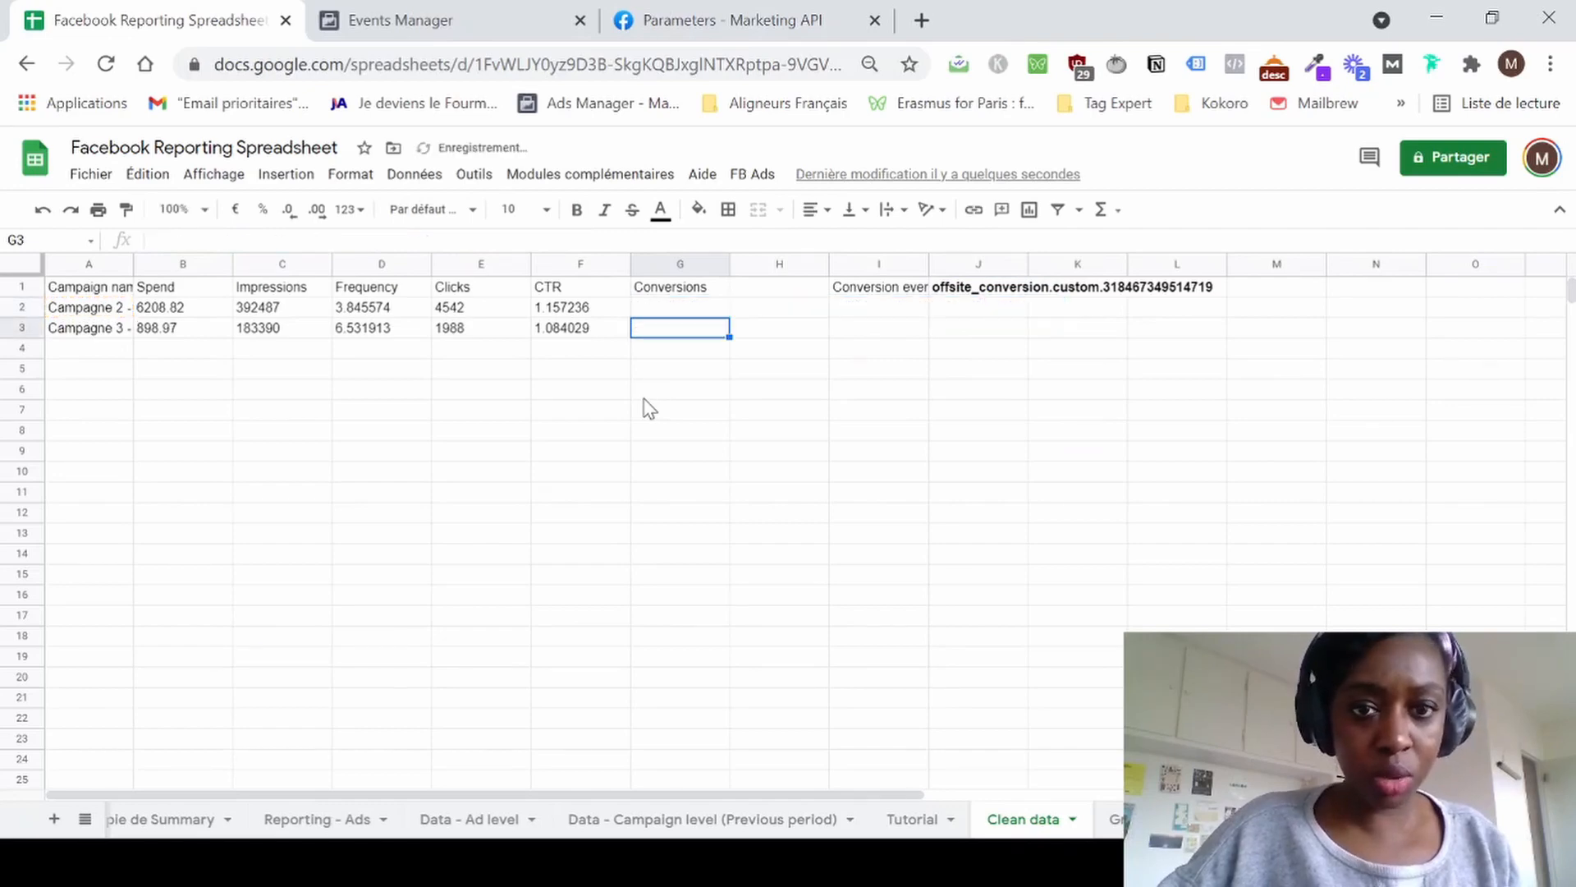
Replace the lookup range in the G2 formula with Tutorial!E4:M, starting at the combined key column.
mouse_move(661, 314)
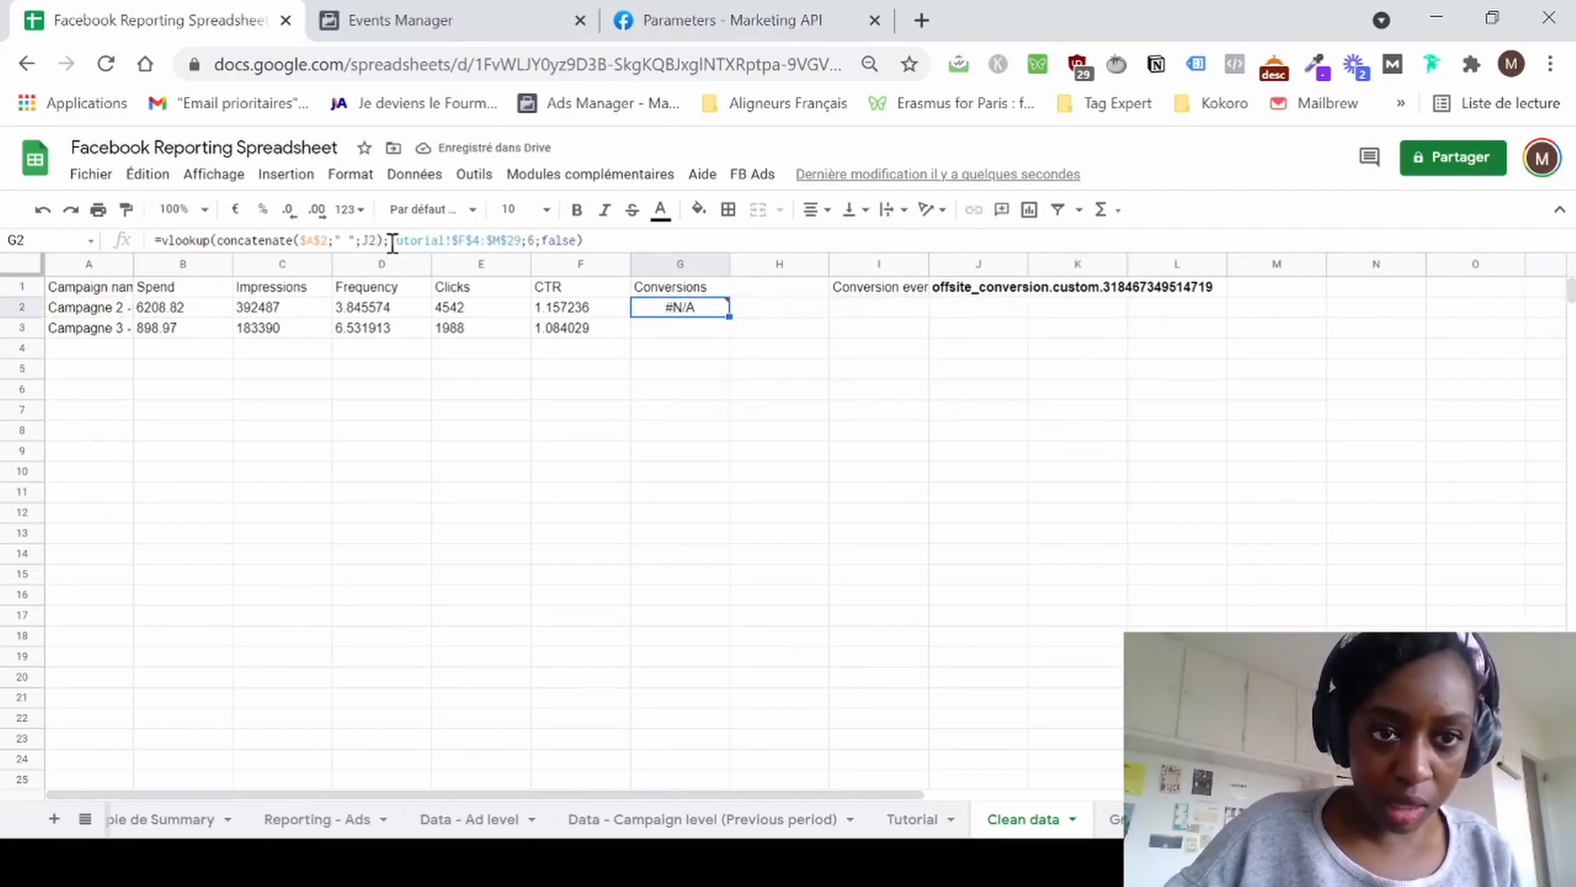
drag(393, 243, 527, 234)
key(BackSpace)
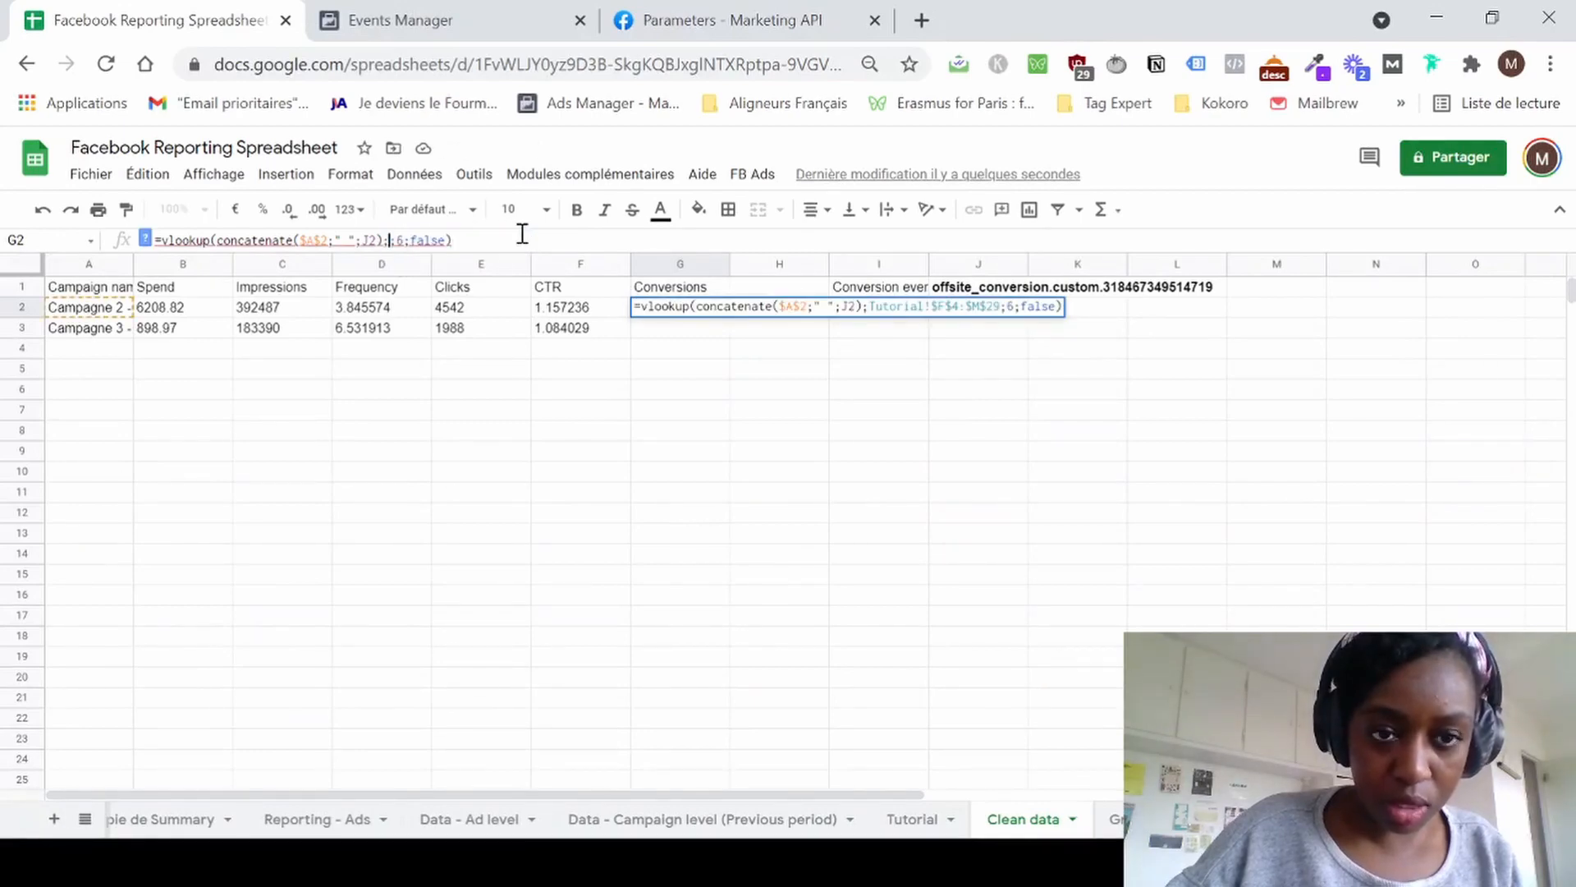
click(889, 821)
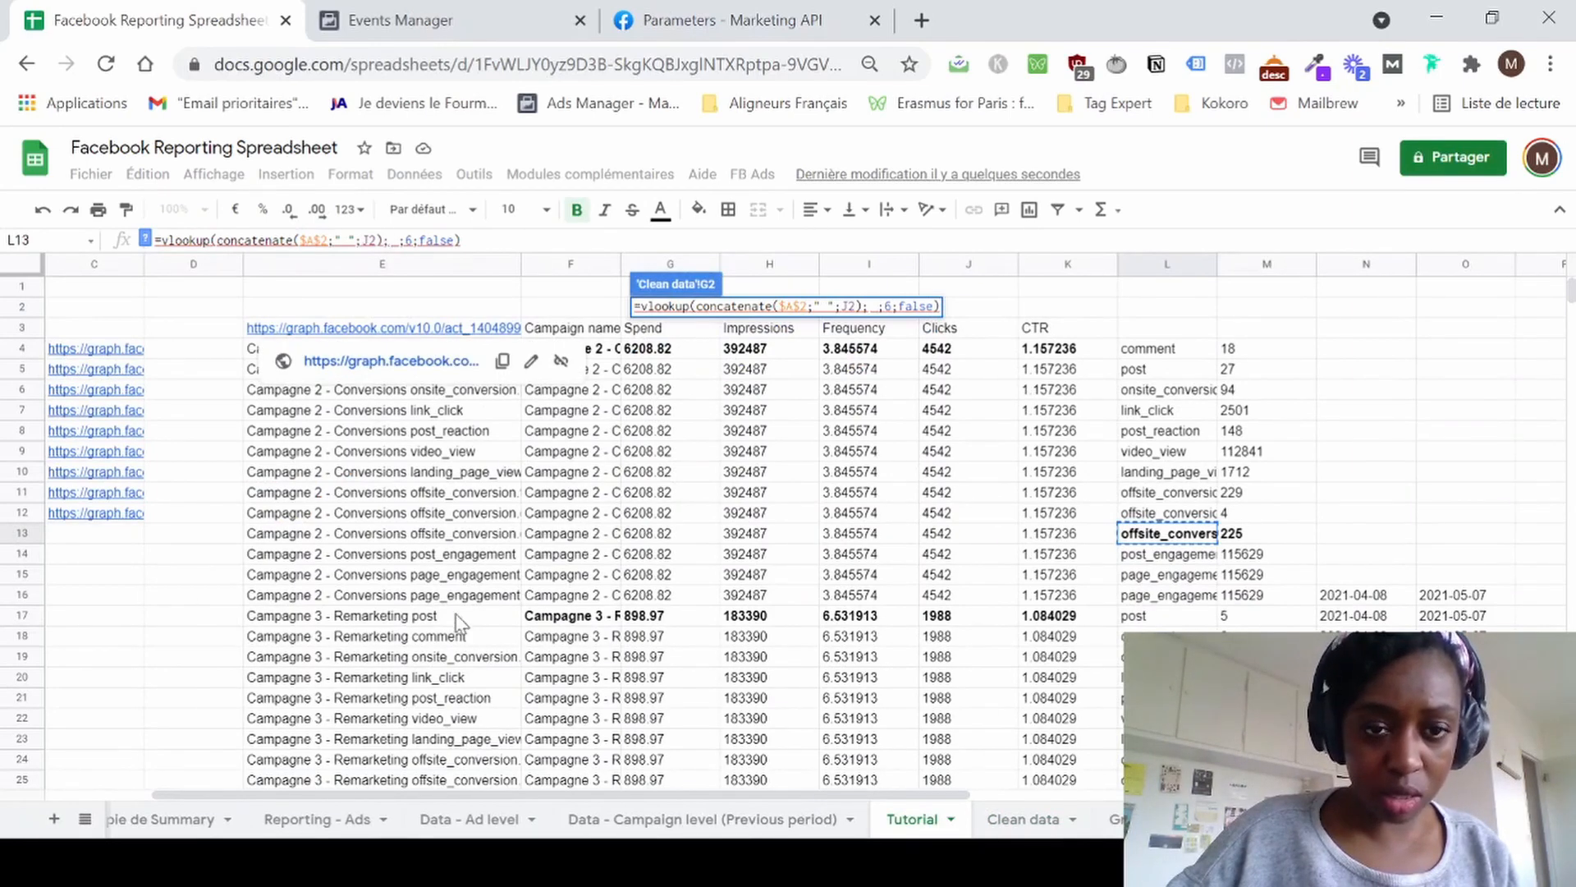
click(279, 345)
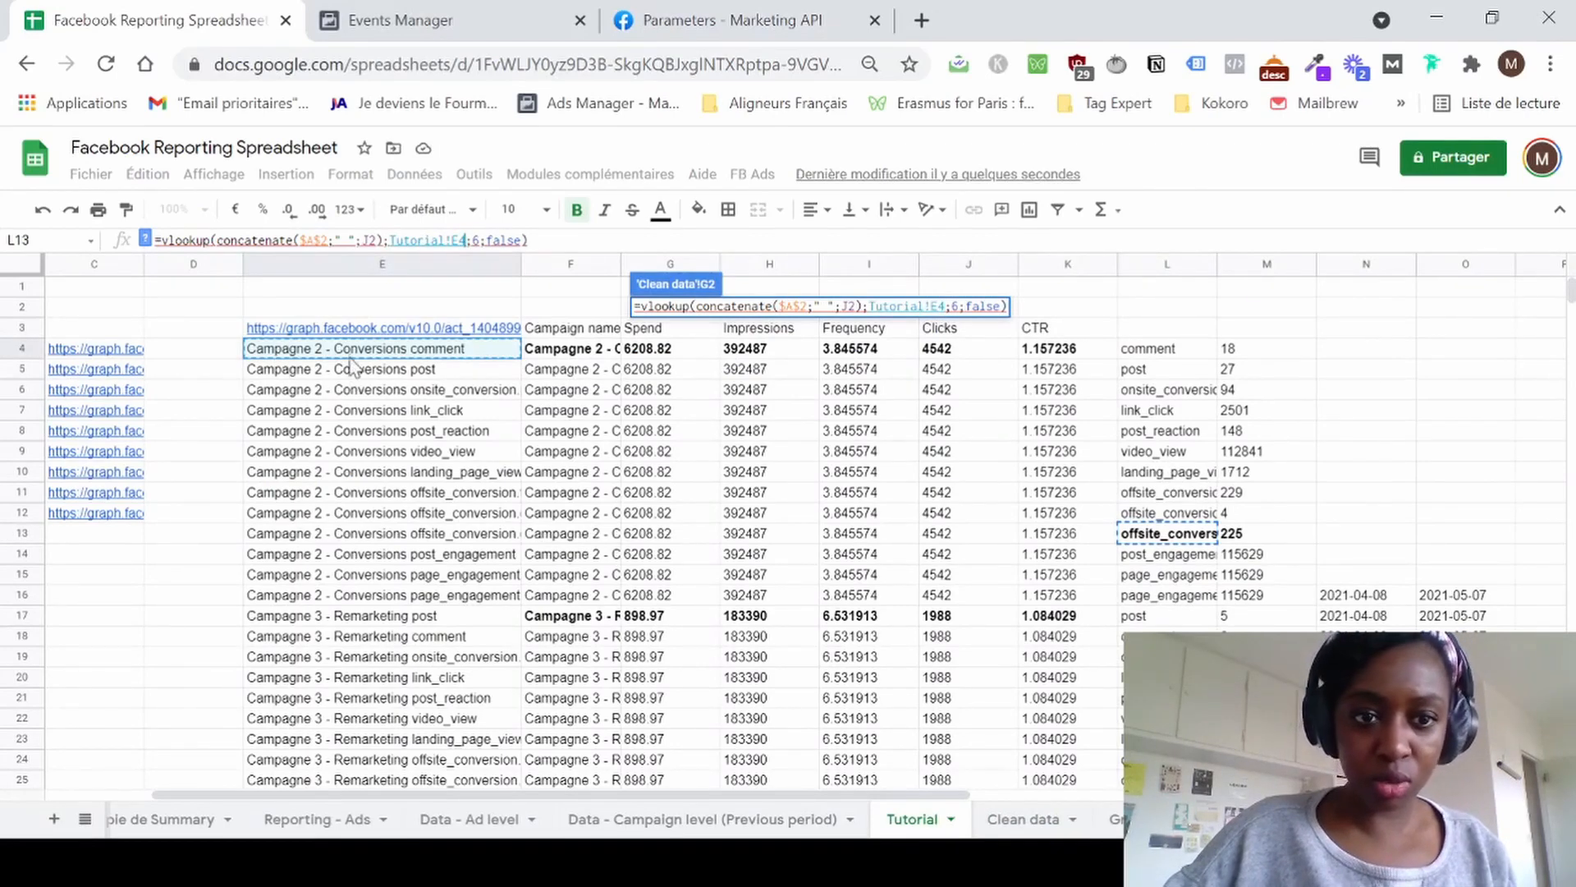
drag(353, 351, 1239, 361)
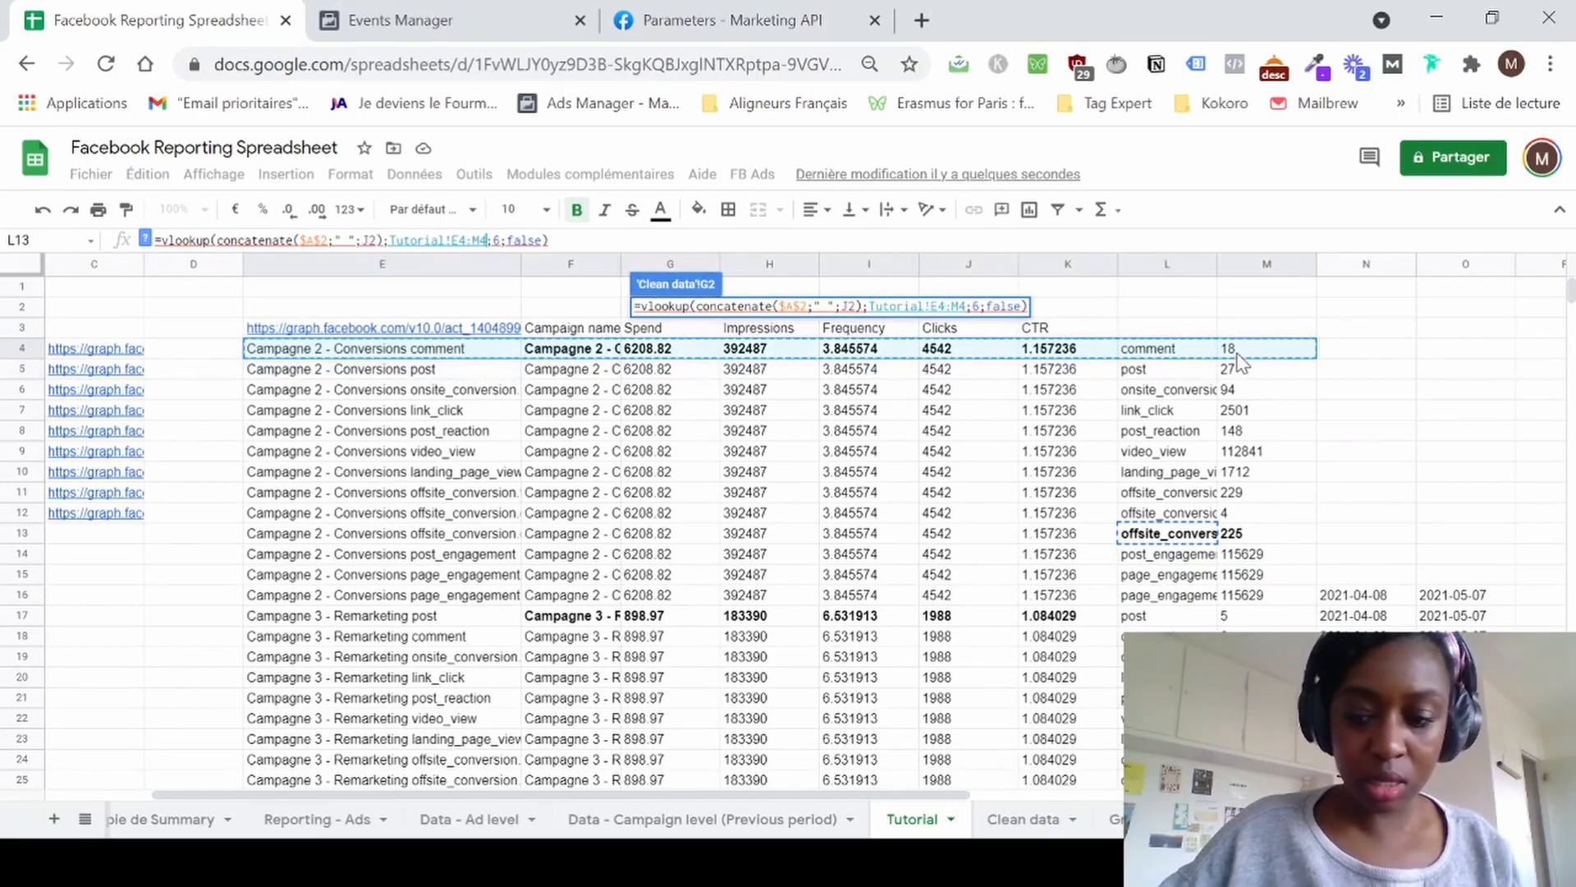
click(1240, 361)
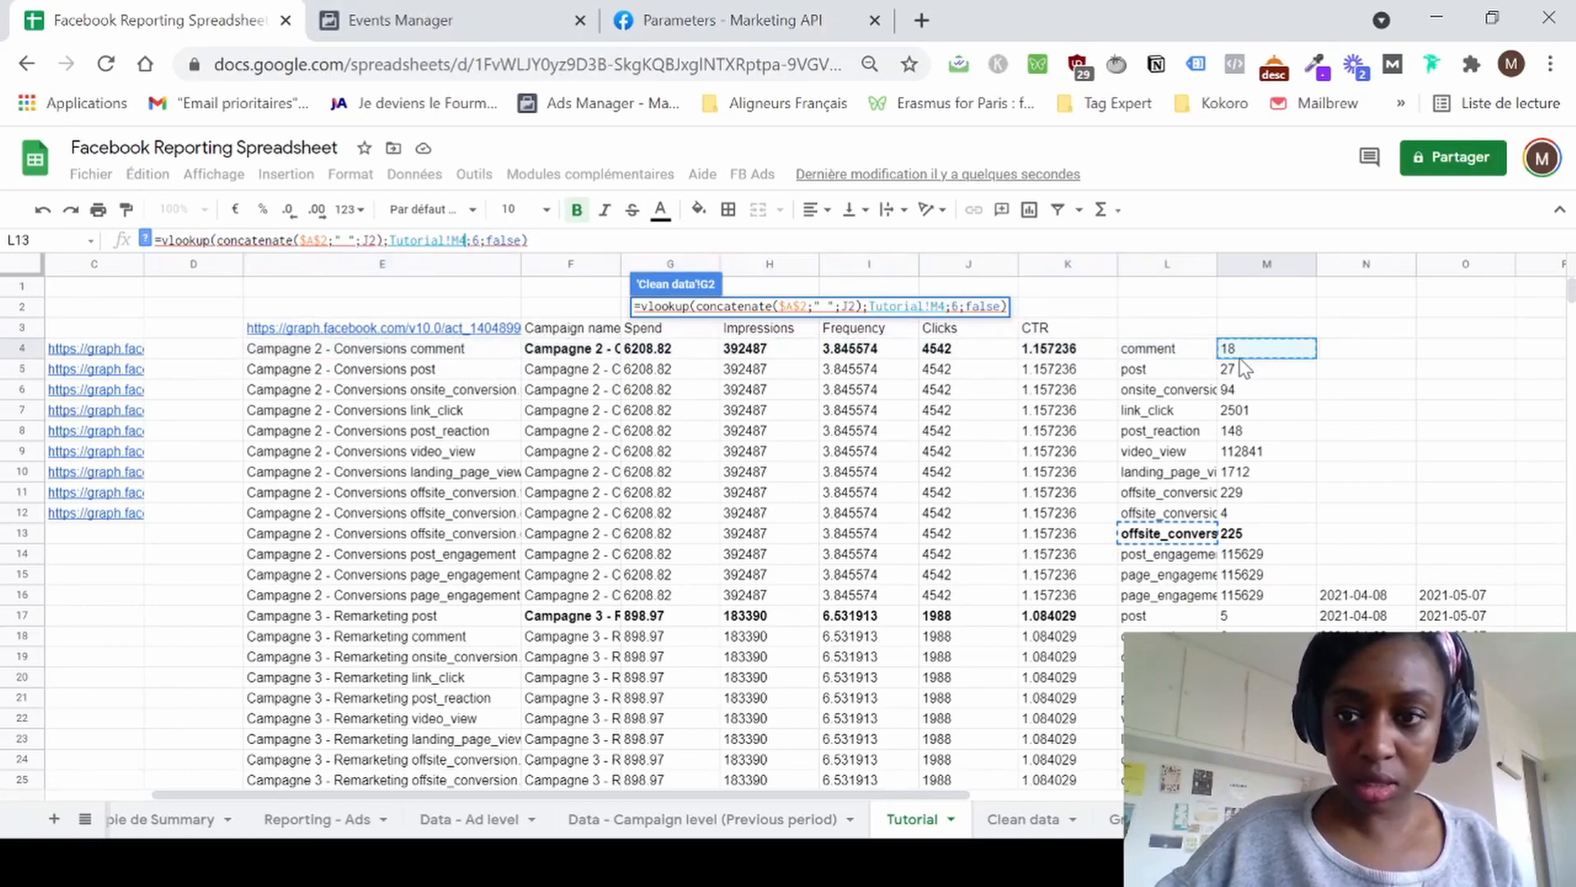
drag(426, 353, 1264, 358)
click(493, 239)
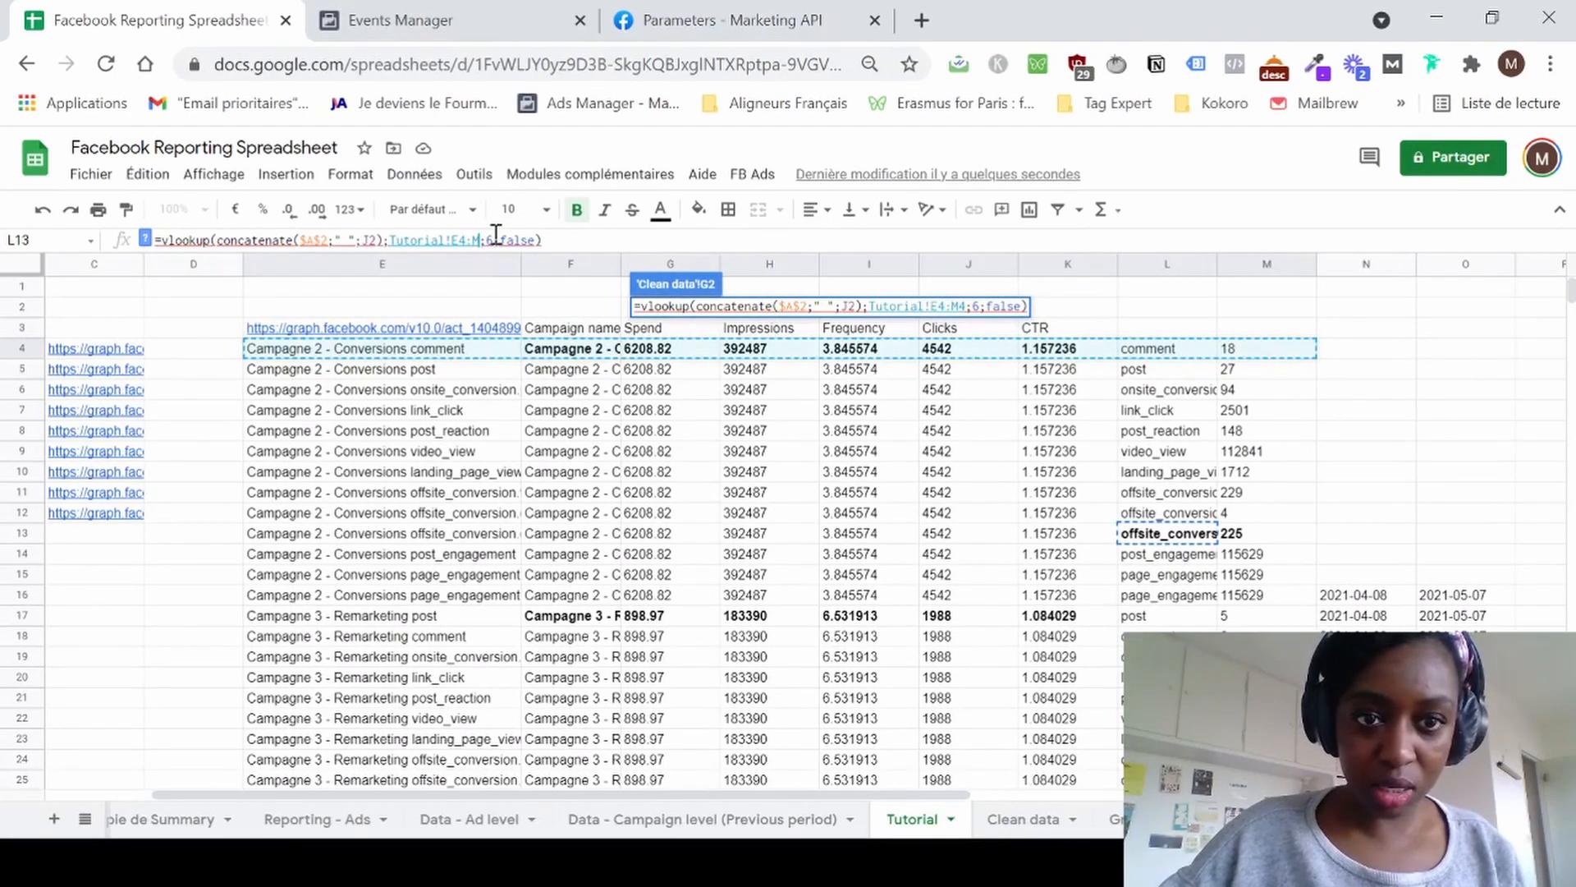
key(BackSpace)
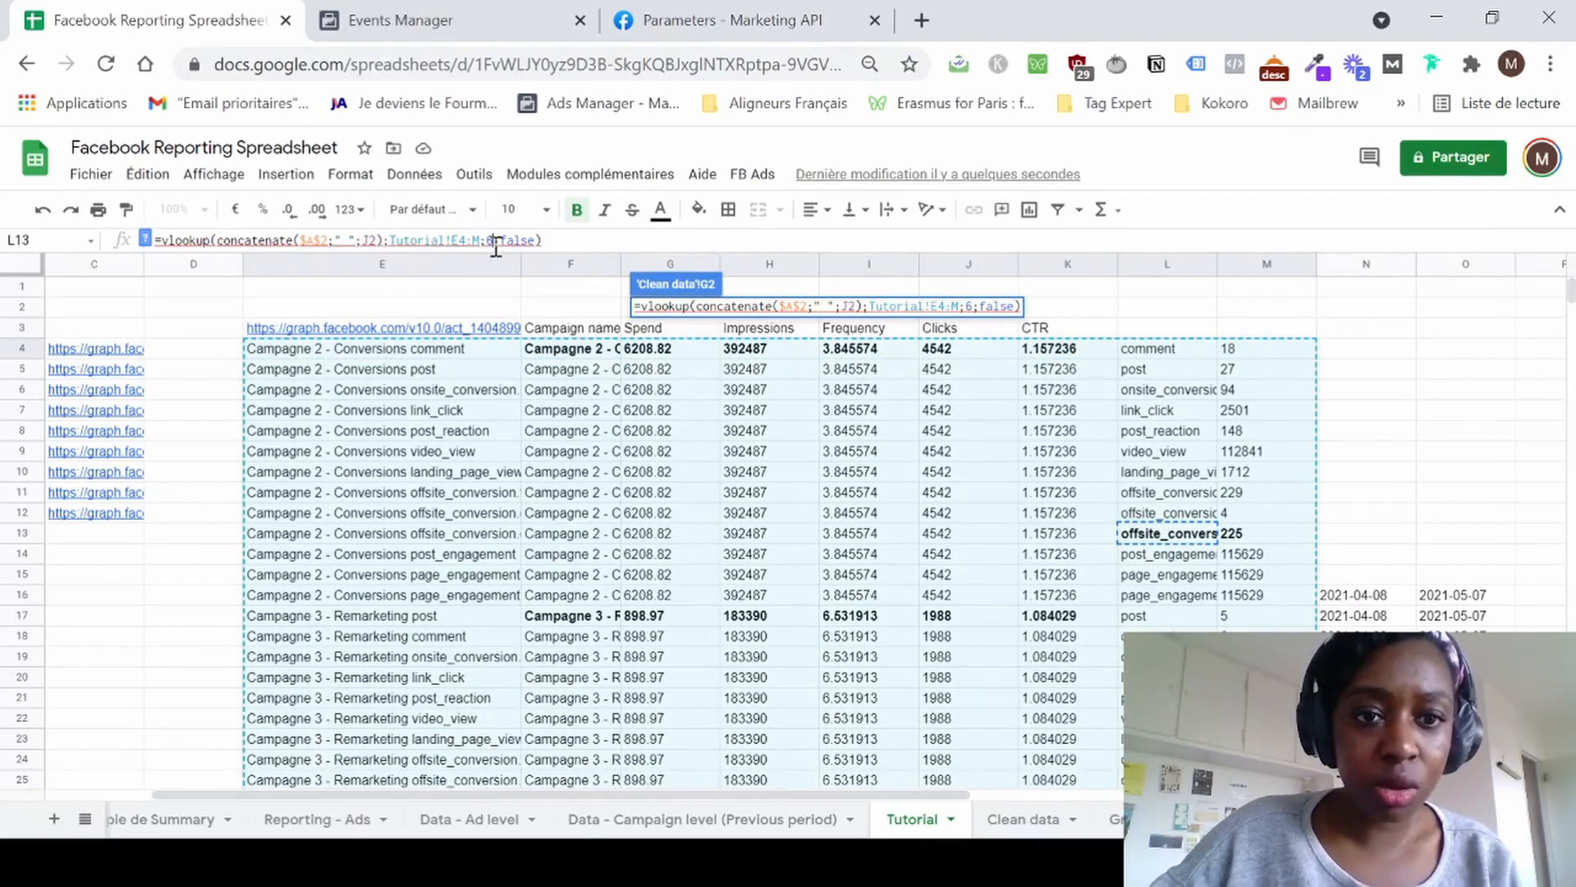
Set the VLOOKUP column index in the G2 Conversions formula to 9.
key(BackSpace)
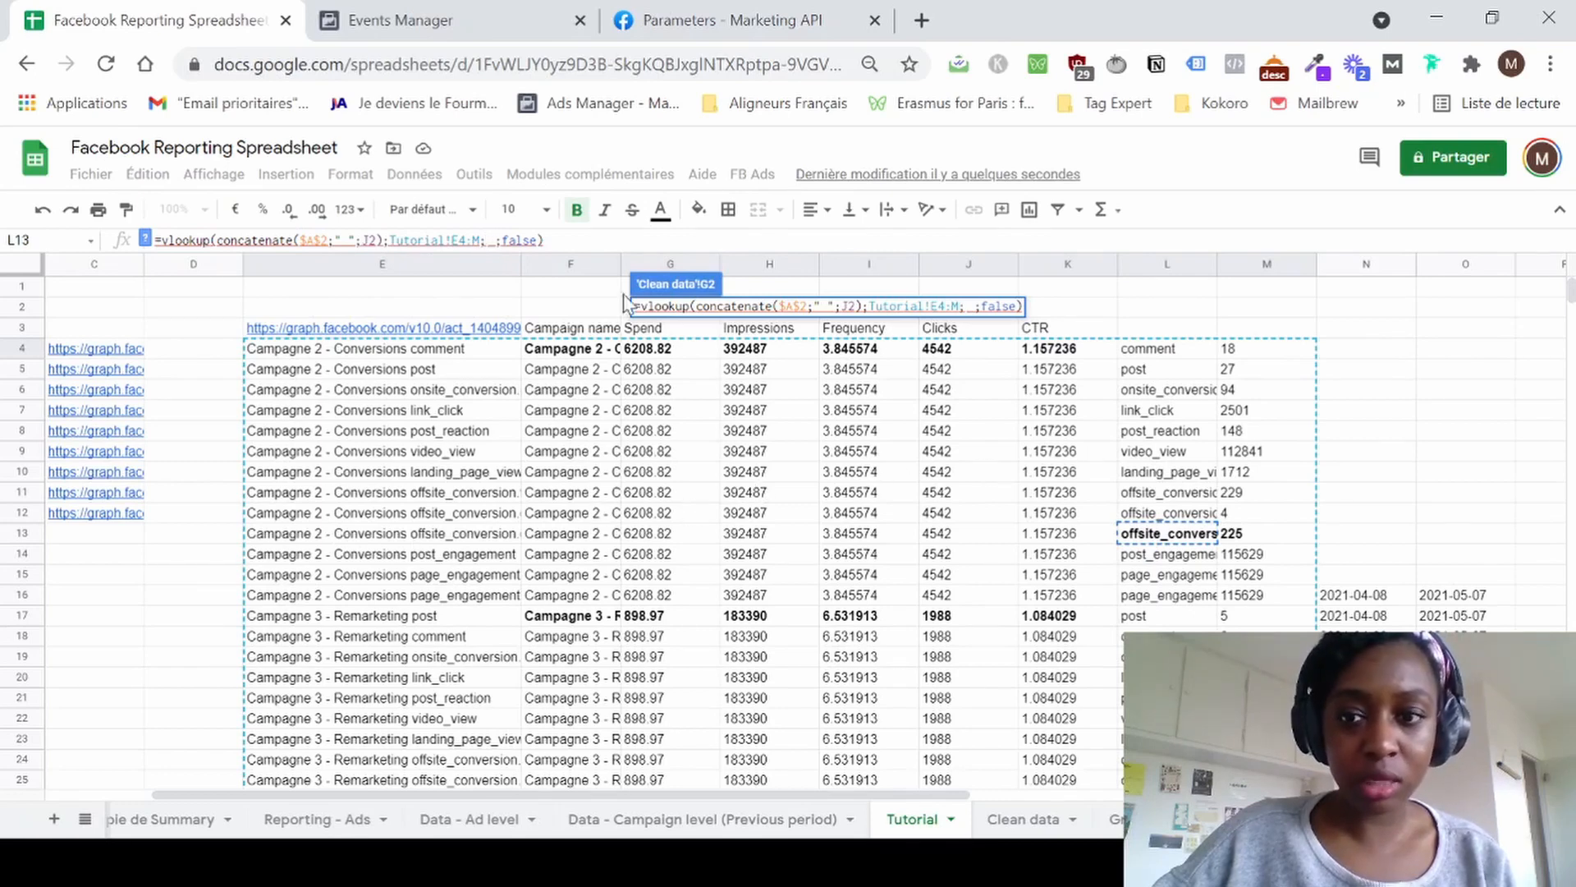
text(9)
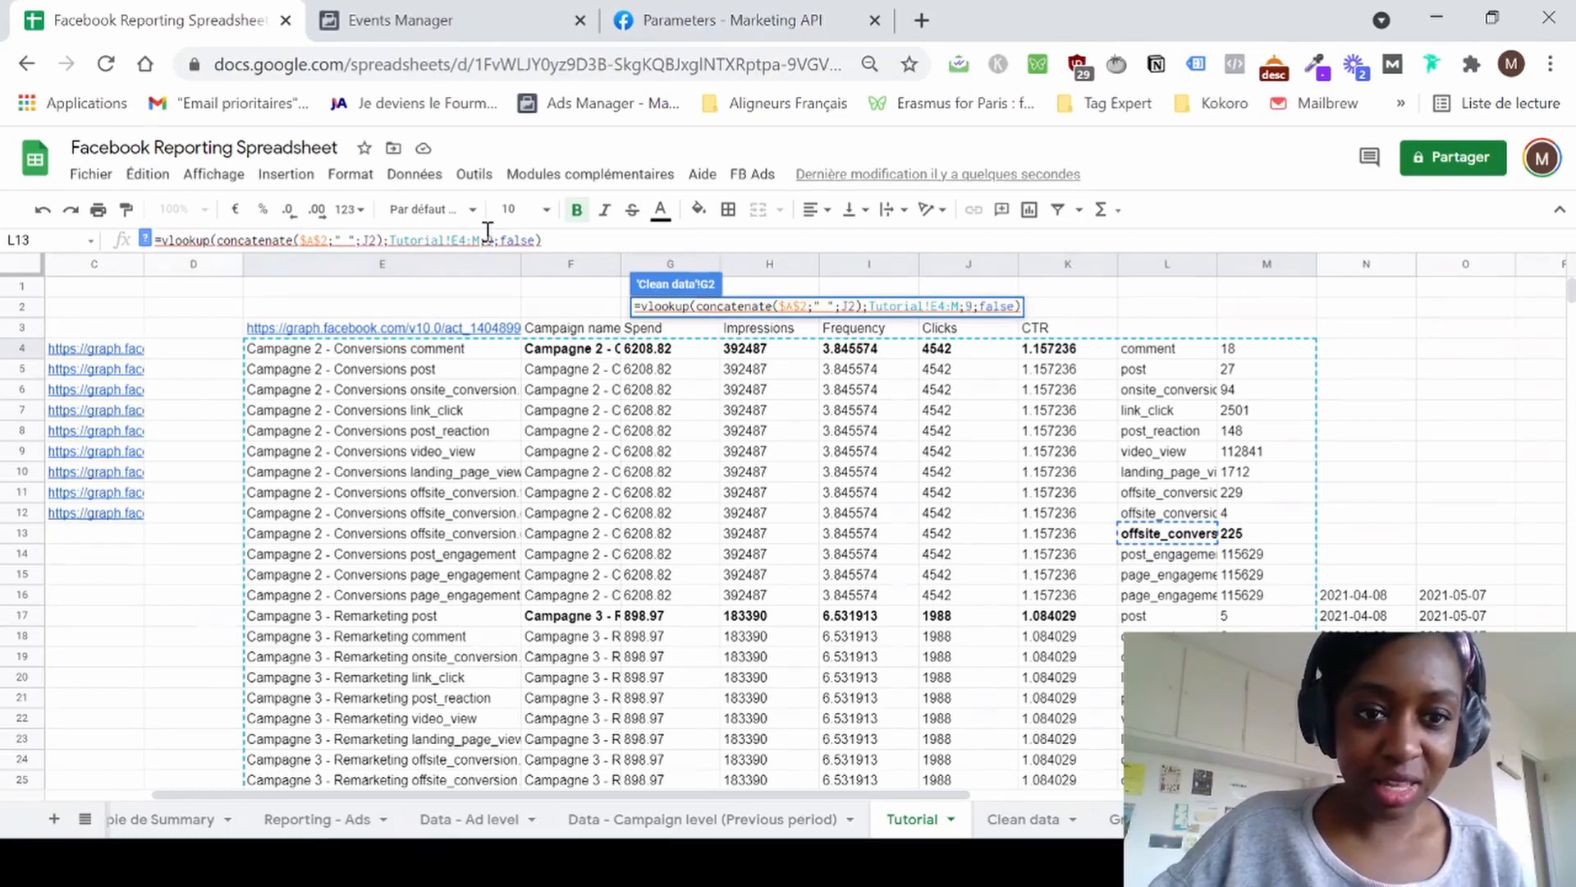
key(Return)
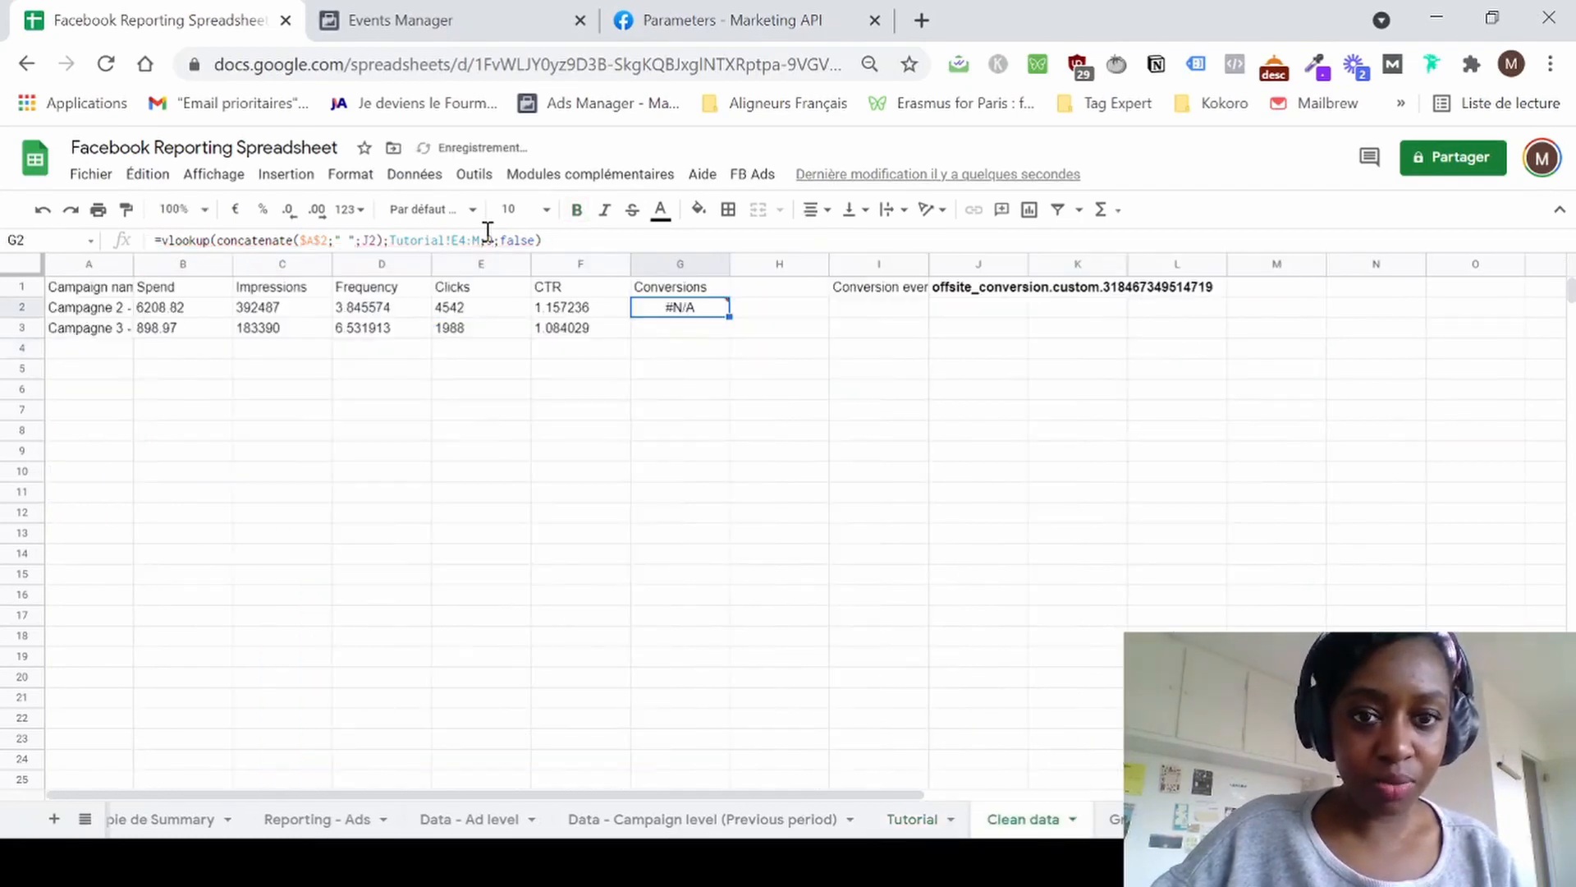
Change the third CONCATENATE argument in the G2 Conversions formula to J1, the cell holding the conversion event name.
double_click(665, 305)
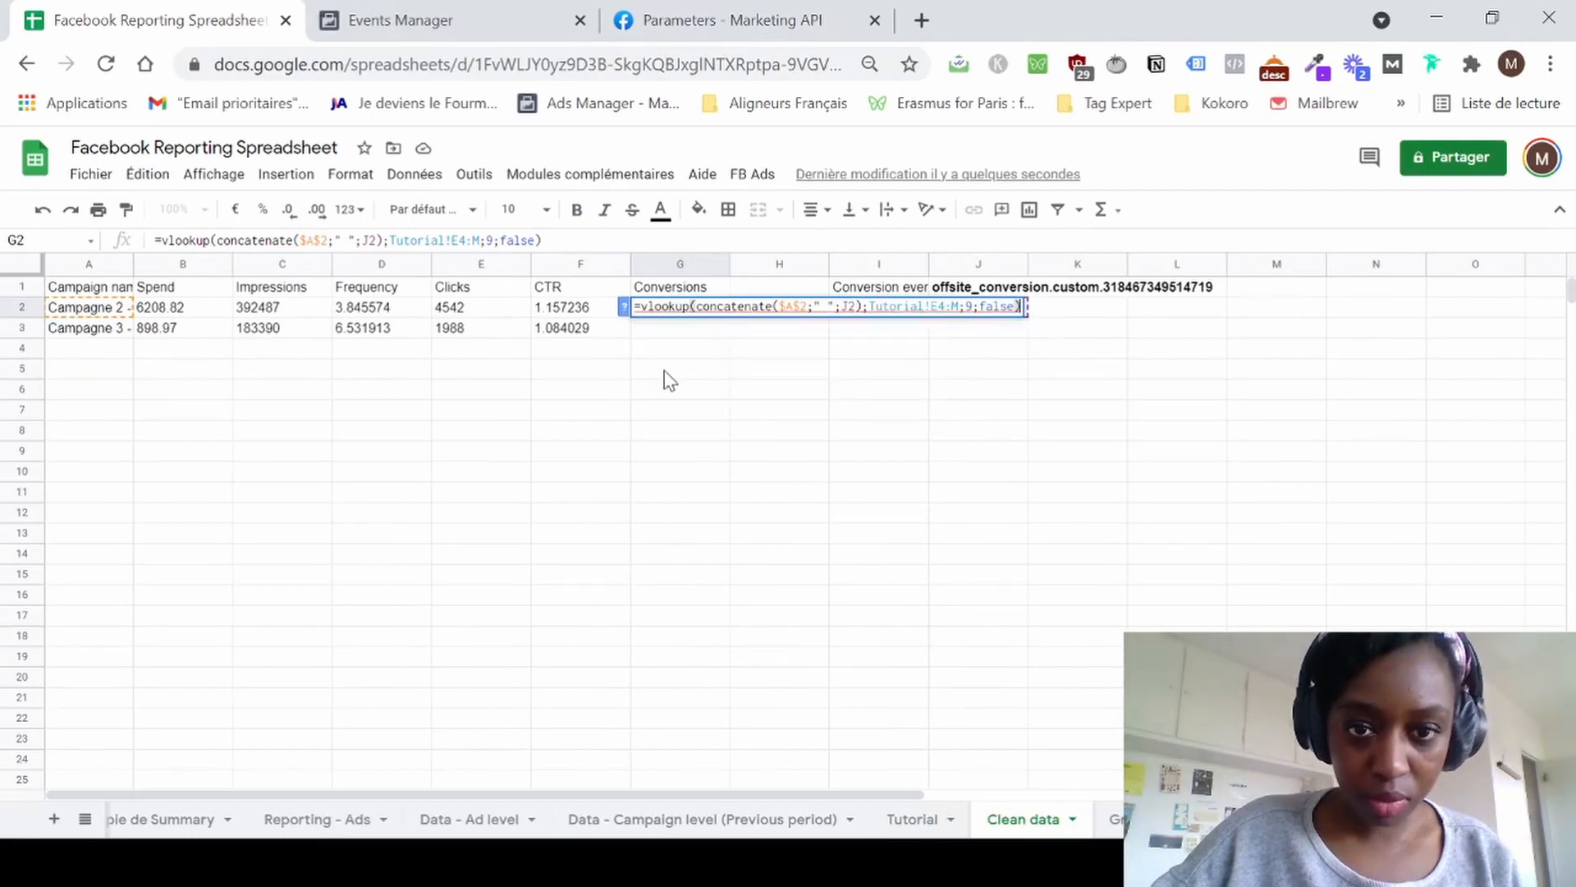
key(Escape)
double_click(693, 307)
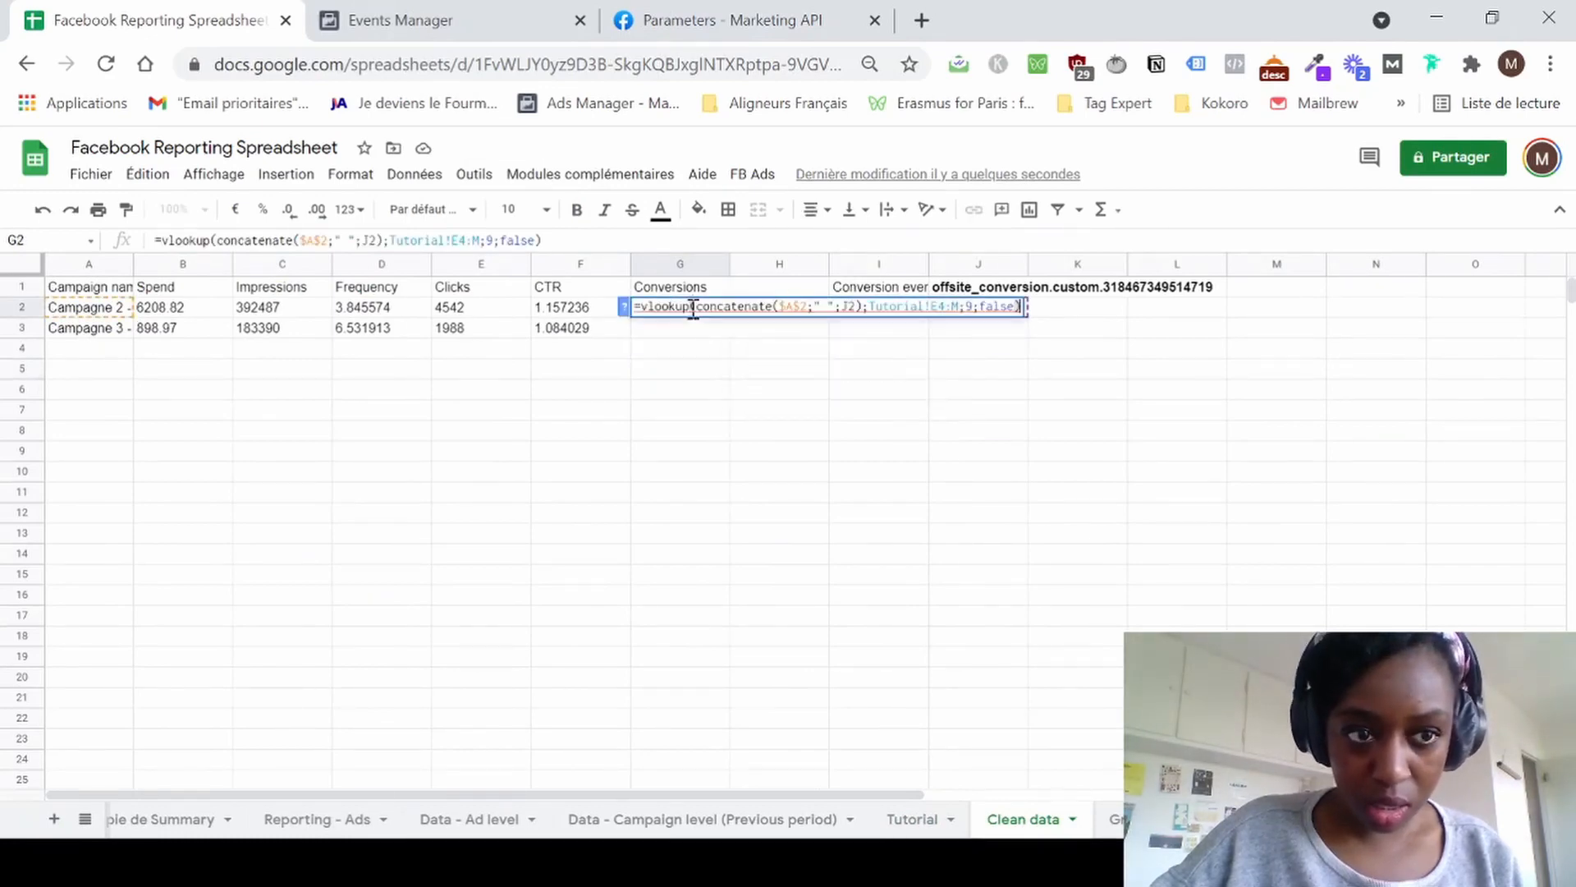
click(854, 307)
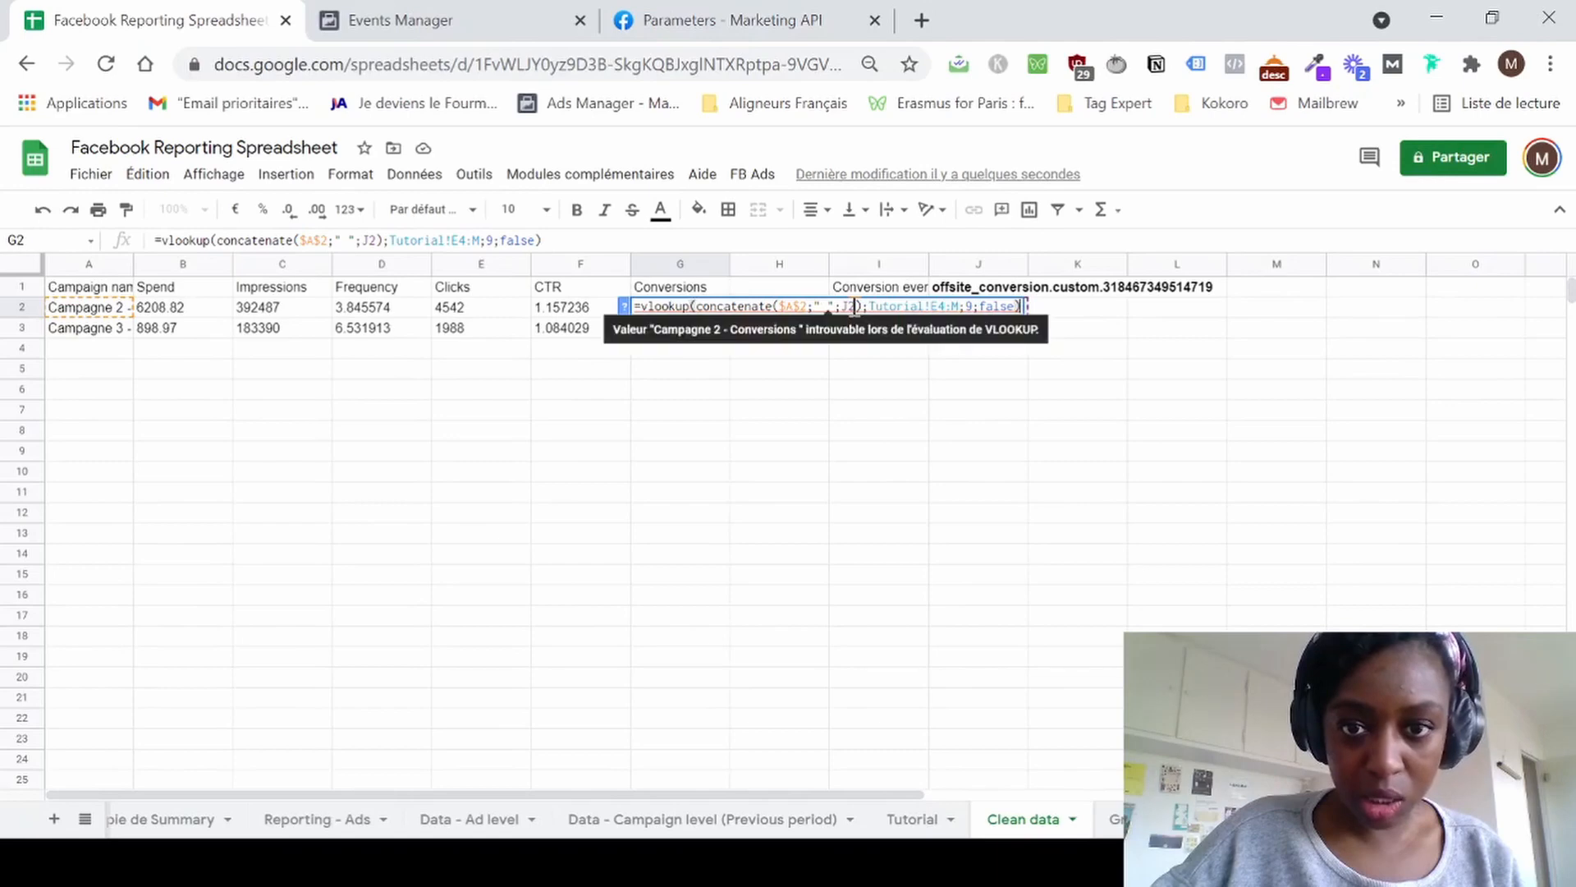
key(BackSpace)
text(1)
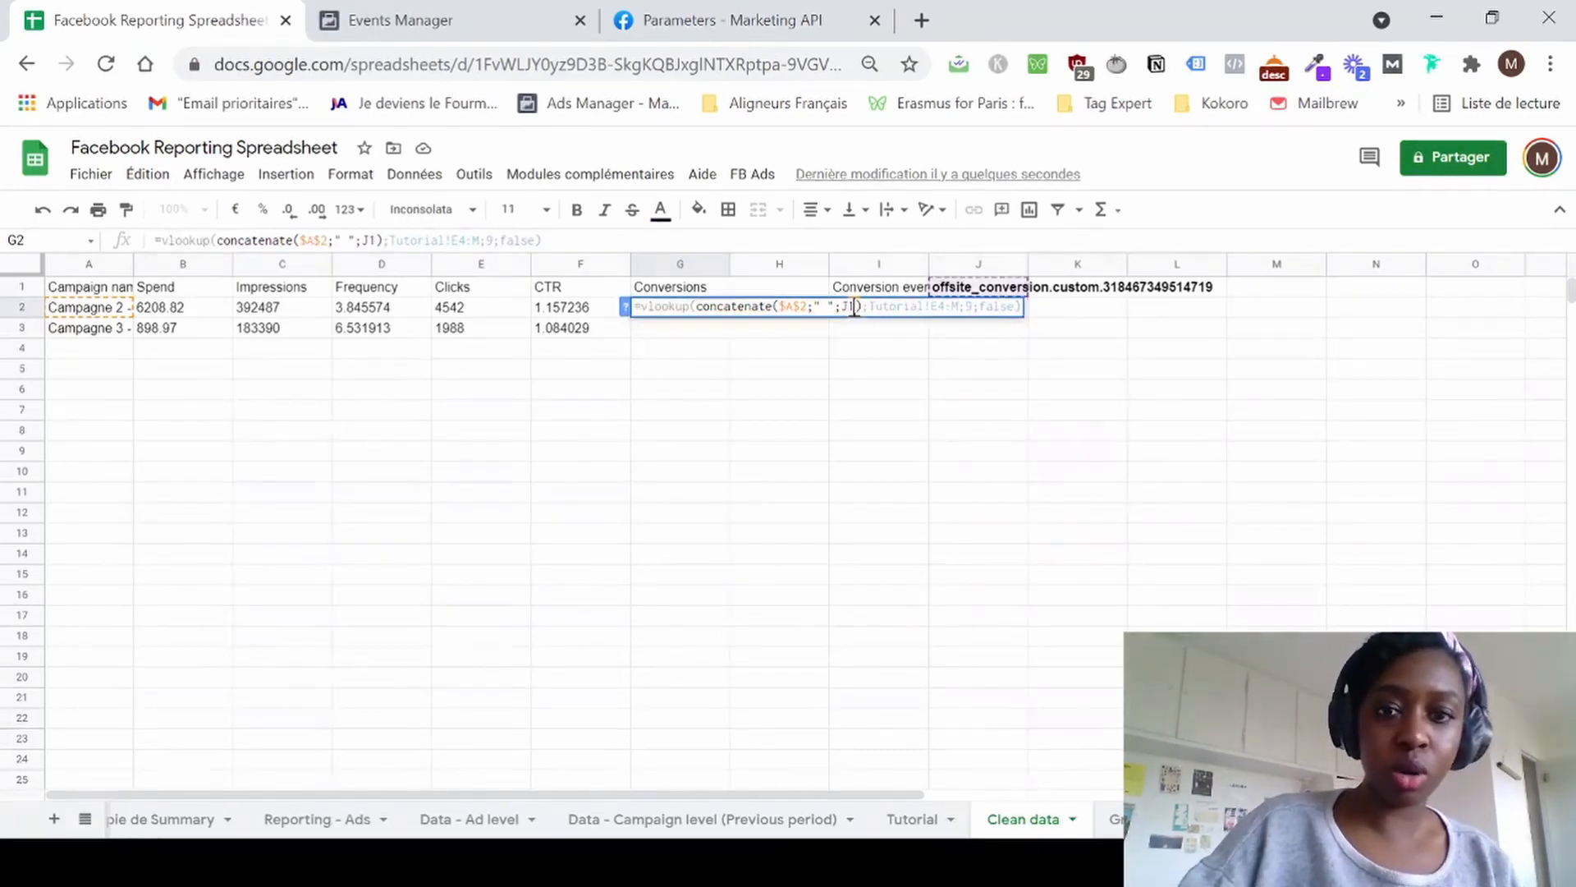
key(Return)
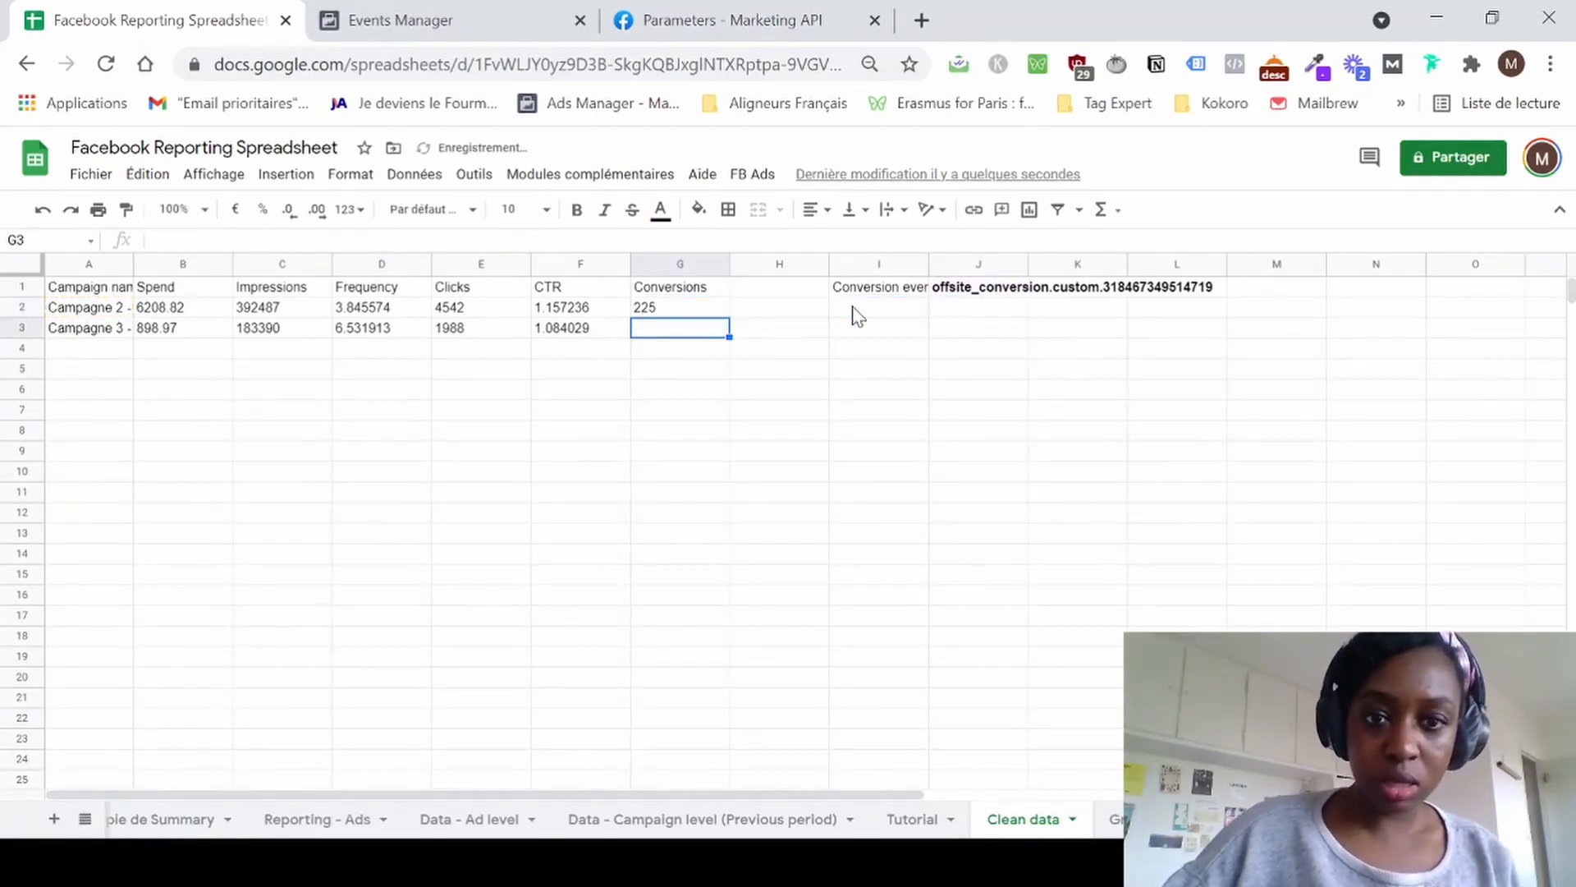
Try to fill the G2 Conversions formula down into G3.
click(672, 310)
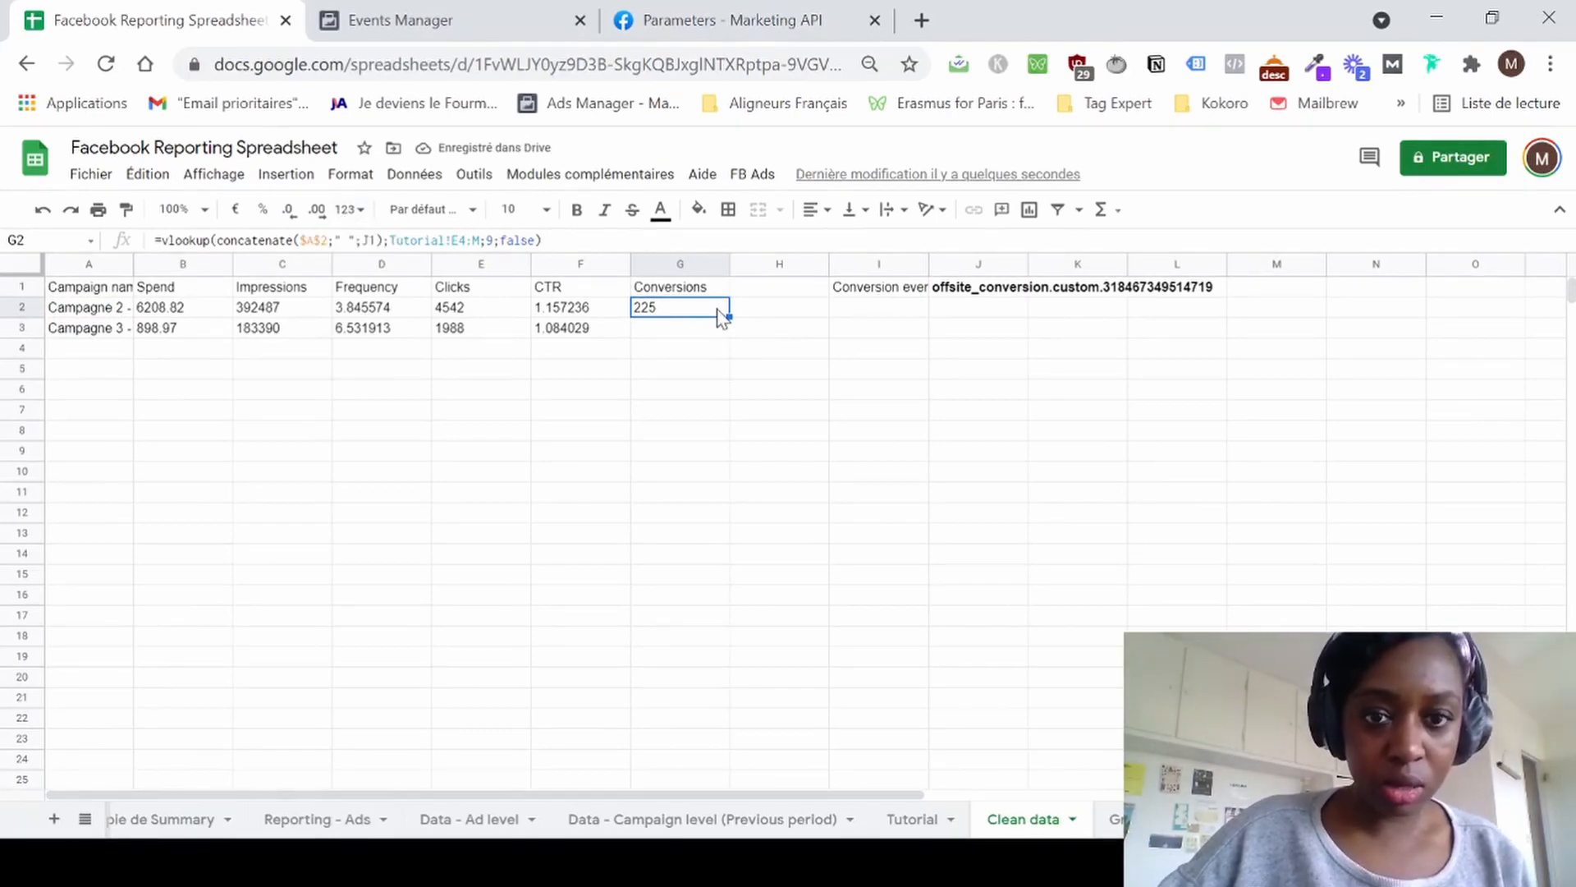
drag(729, 315, 724, 320)
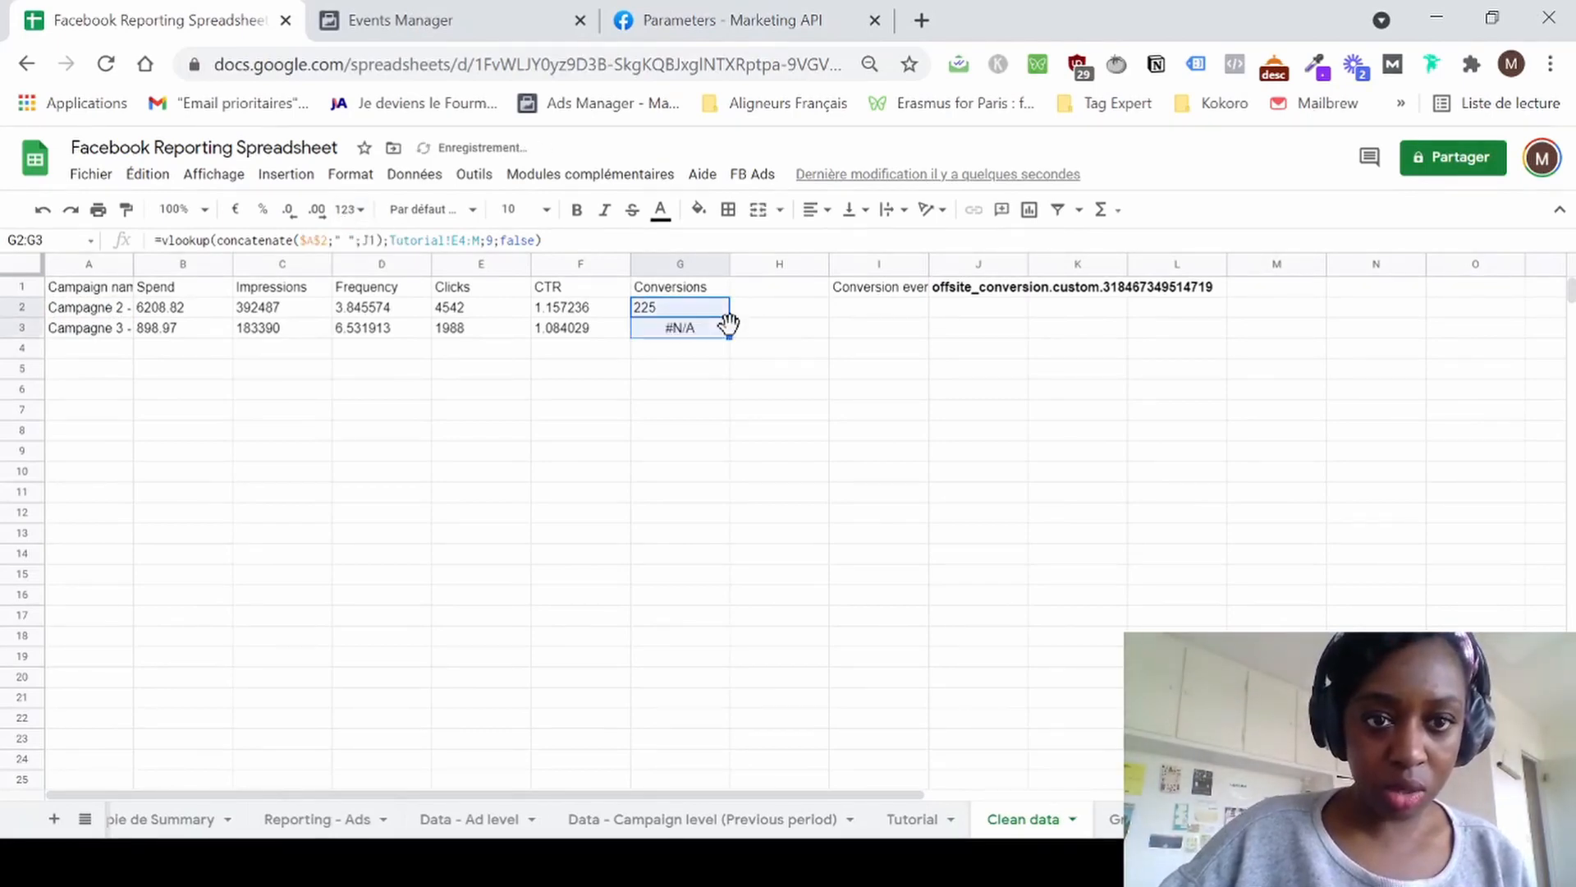
click(677, 330)
Make the event name reference absolute as $J$1 and the campaign name reference relative as A2 in the G2 formula.
click(682, 312)
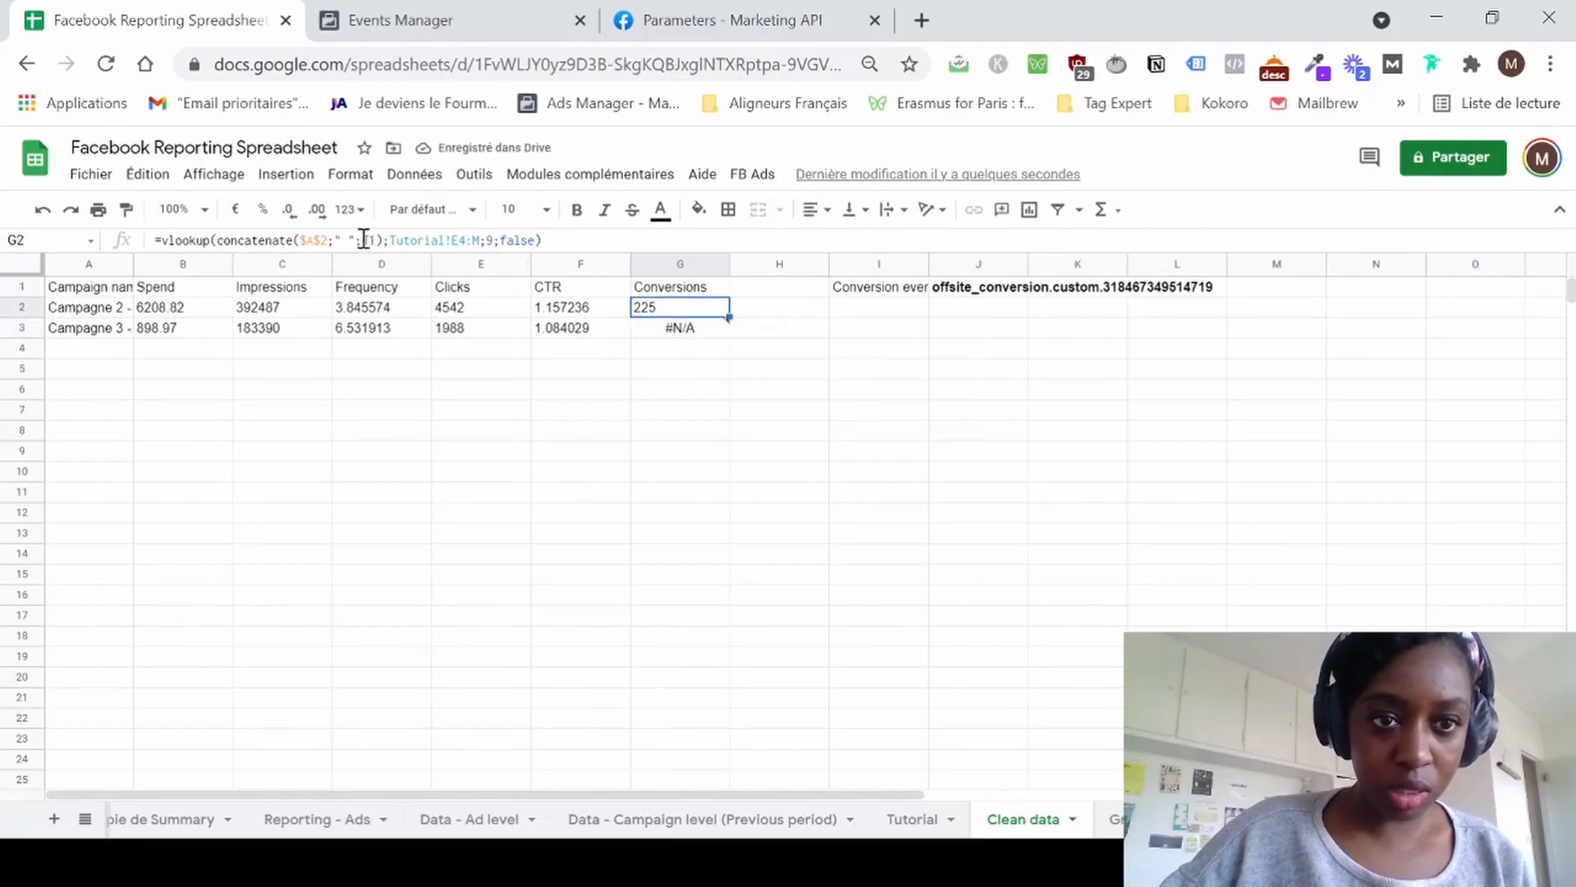
click(369, 240)
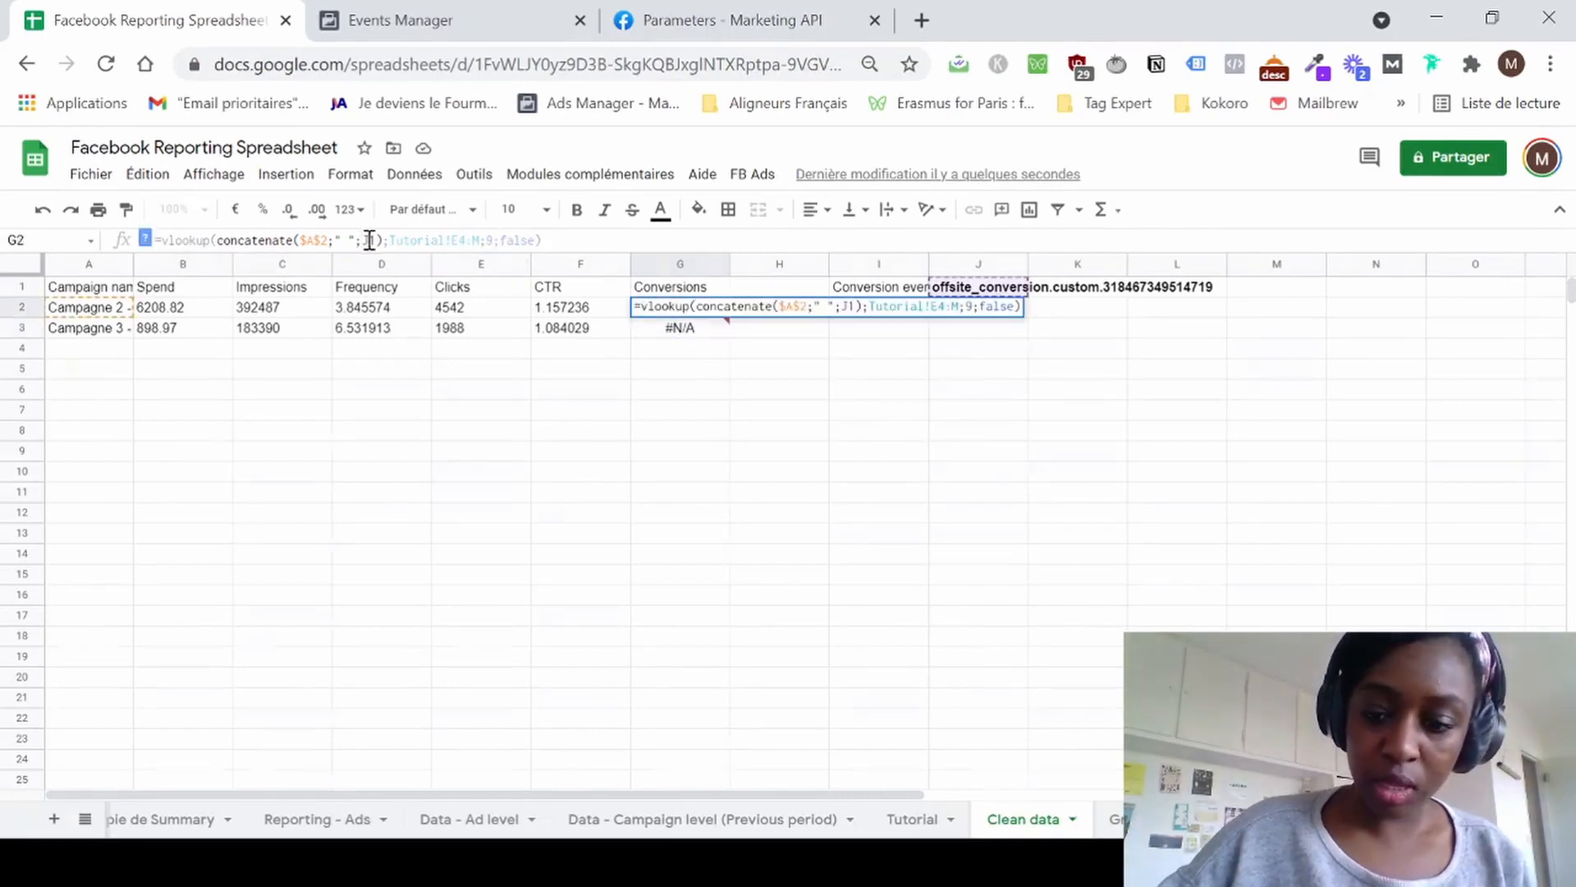
text(£)
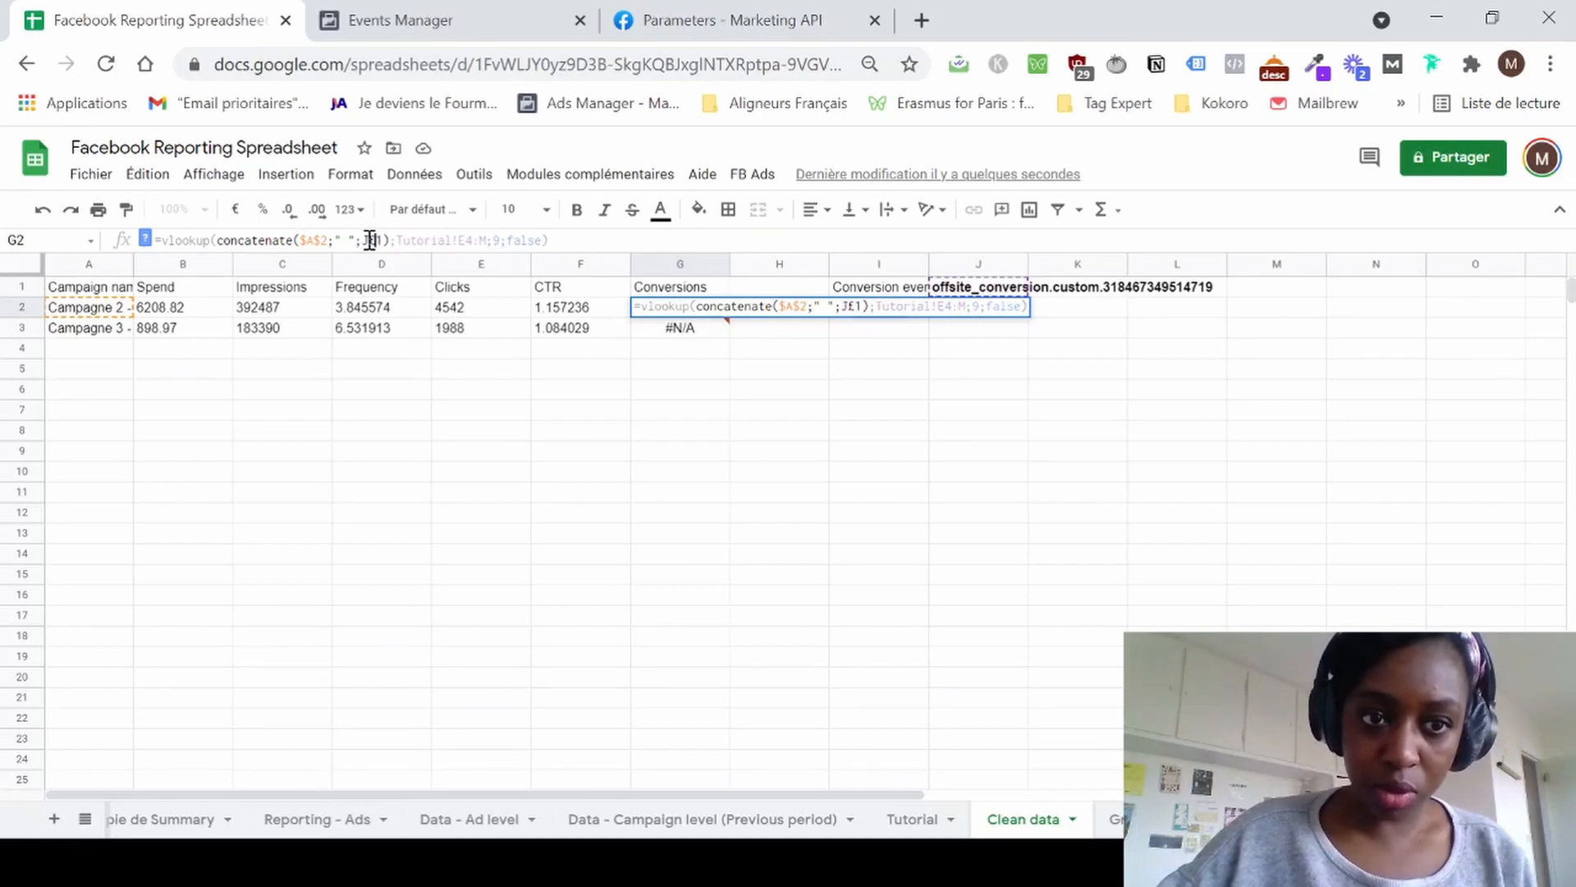
key(BackSpace)
key(BackSpace)
text($J)
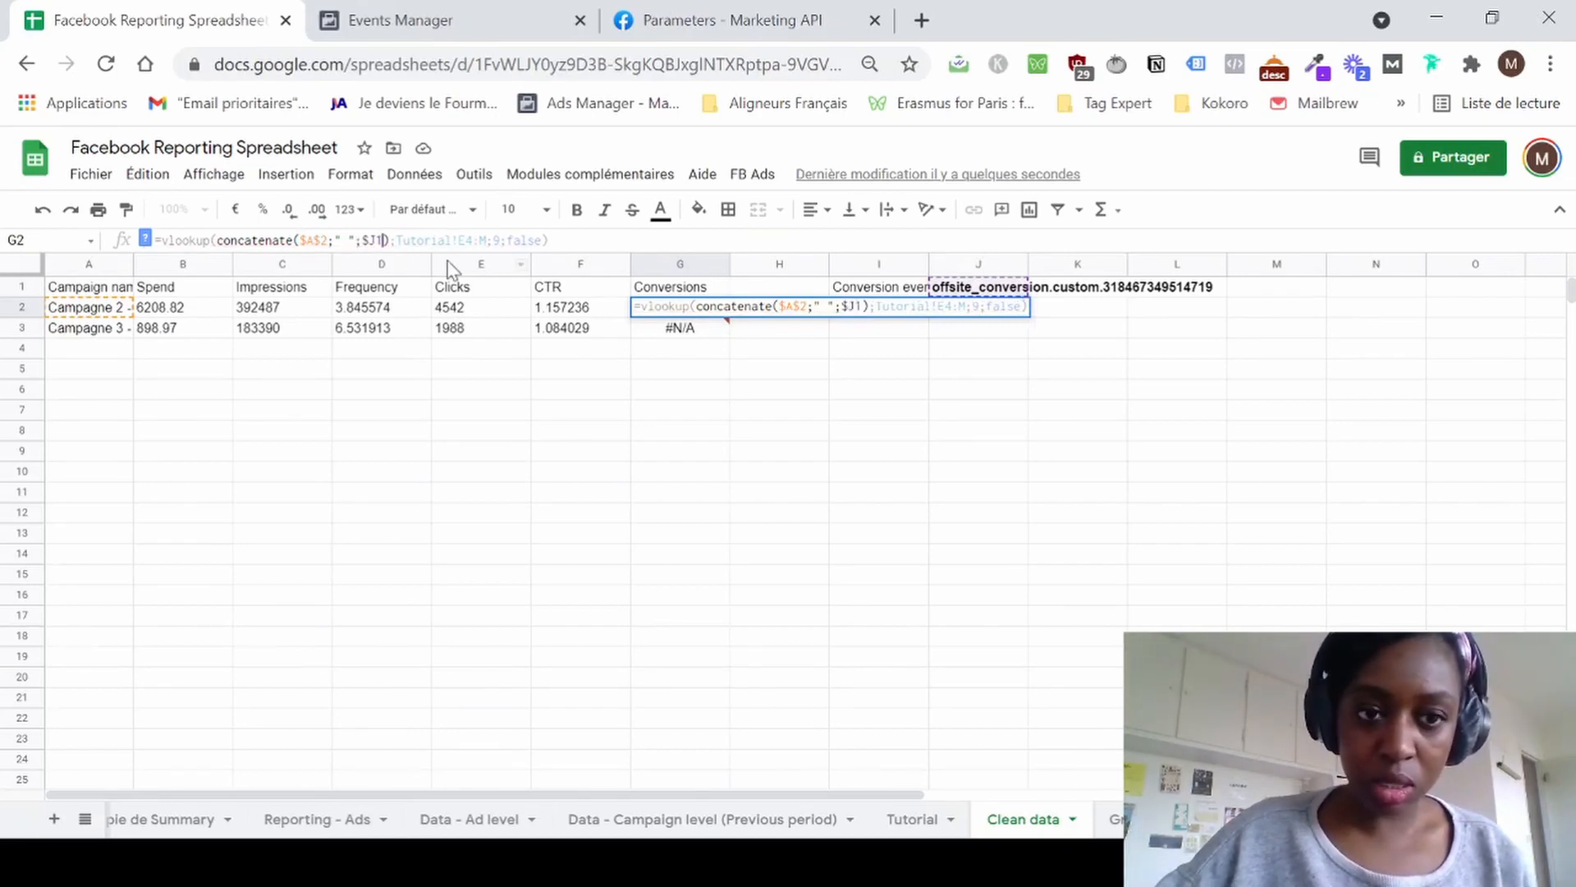
text($)
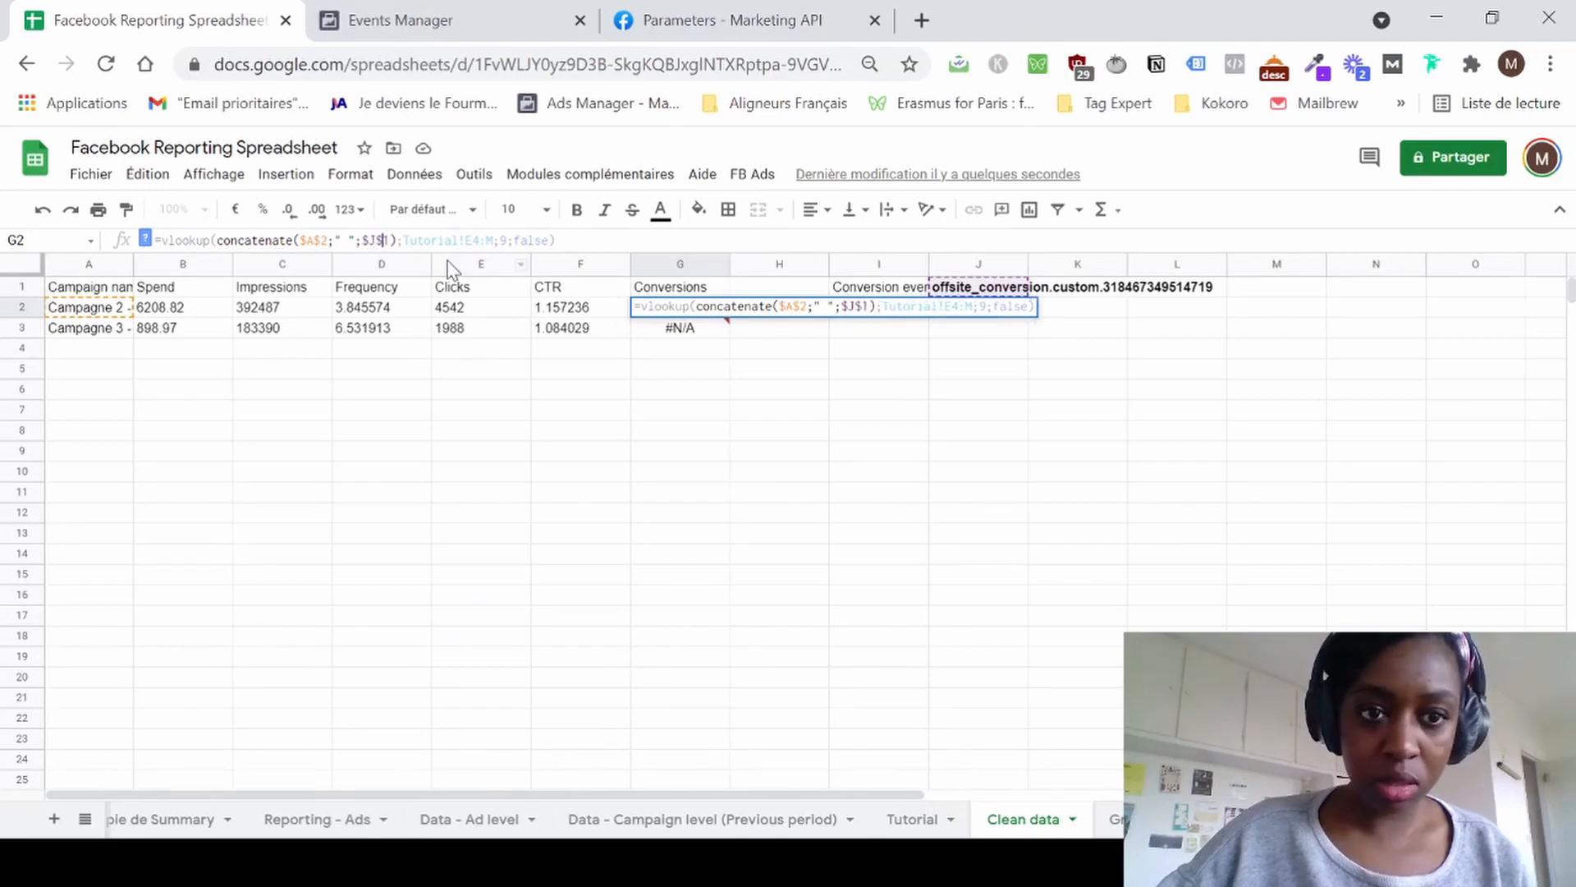
click(307, 239)
key(BackSpace)
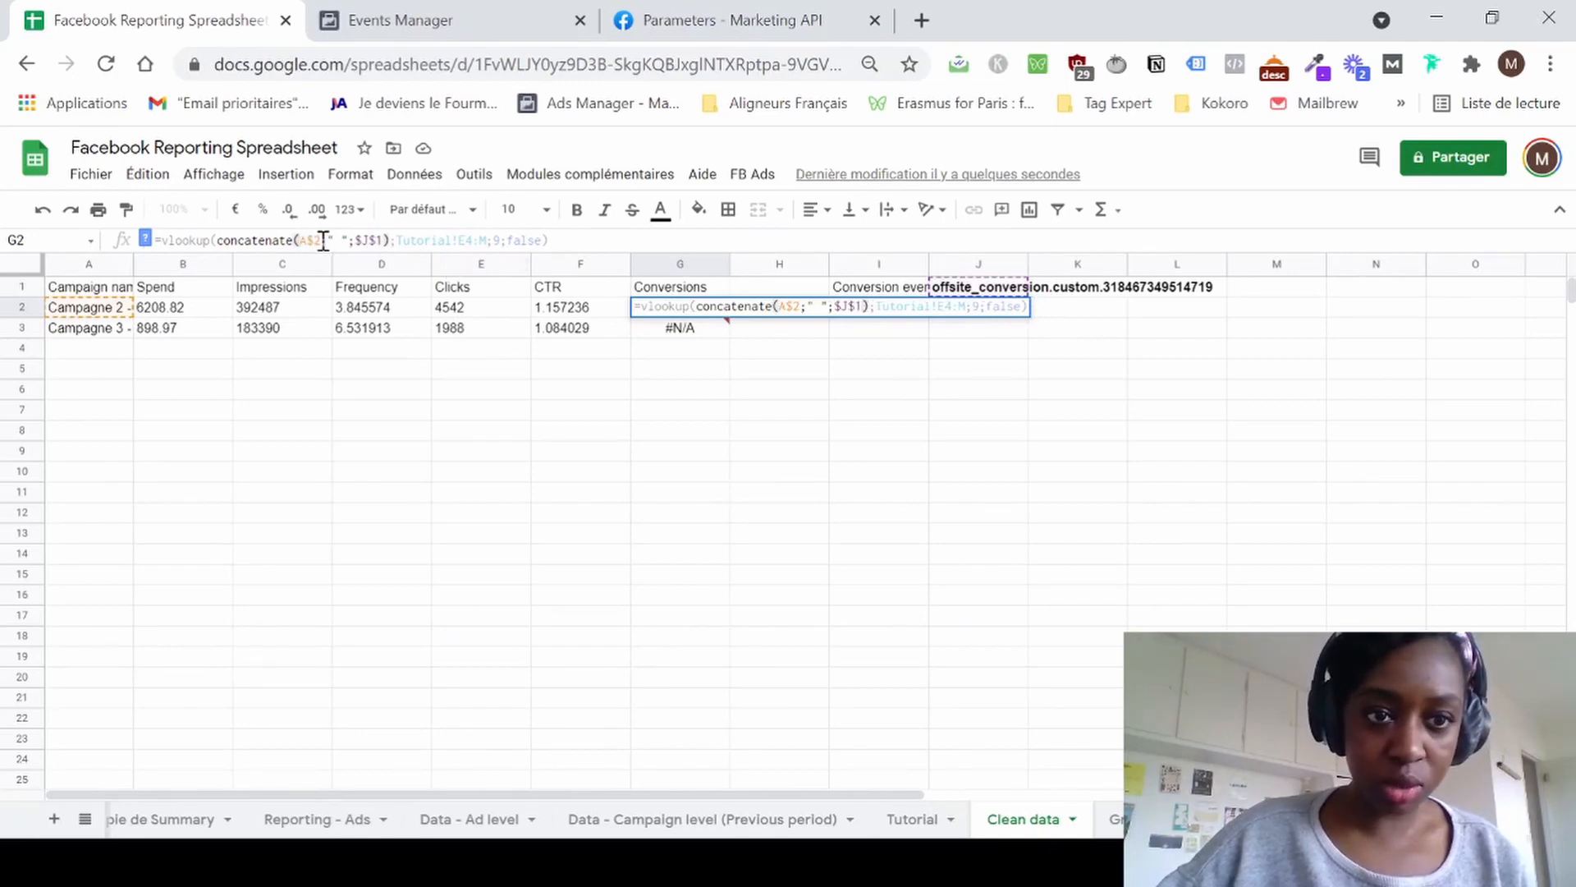
key(Return)
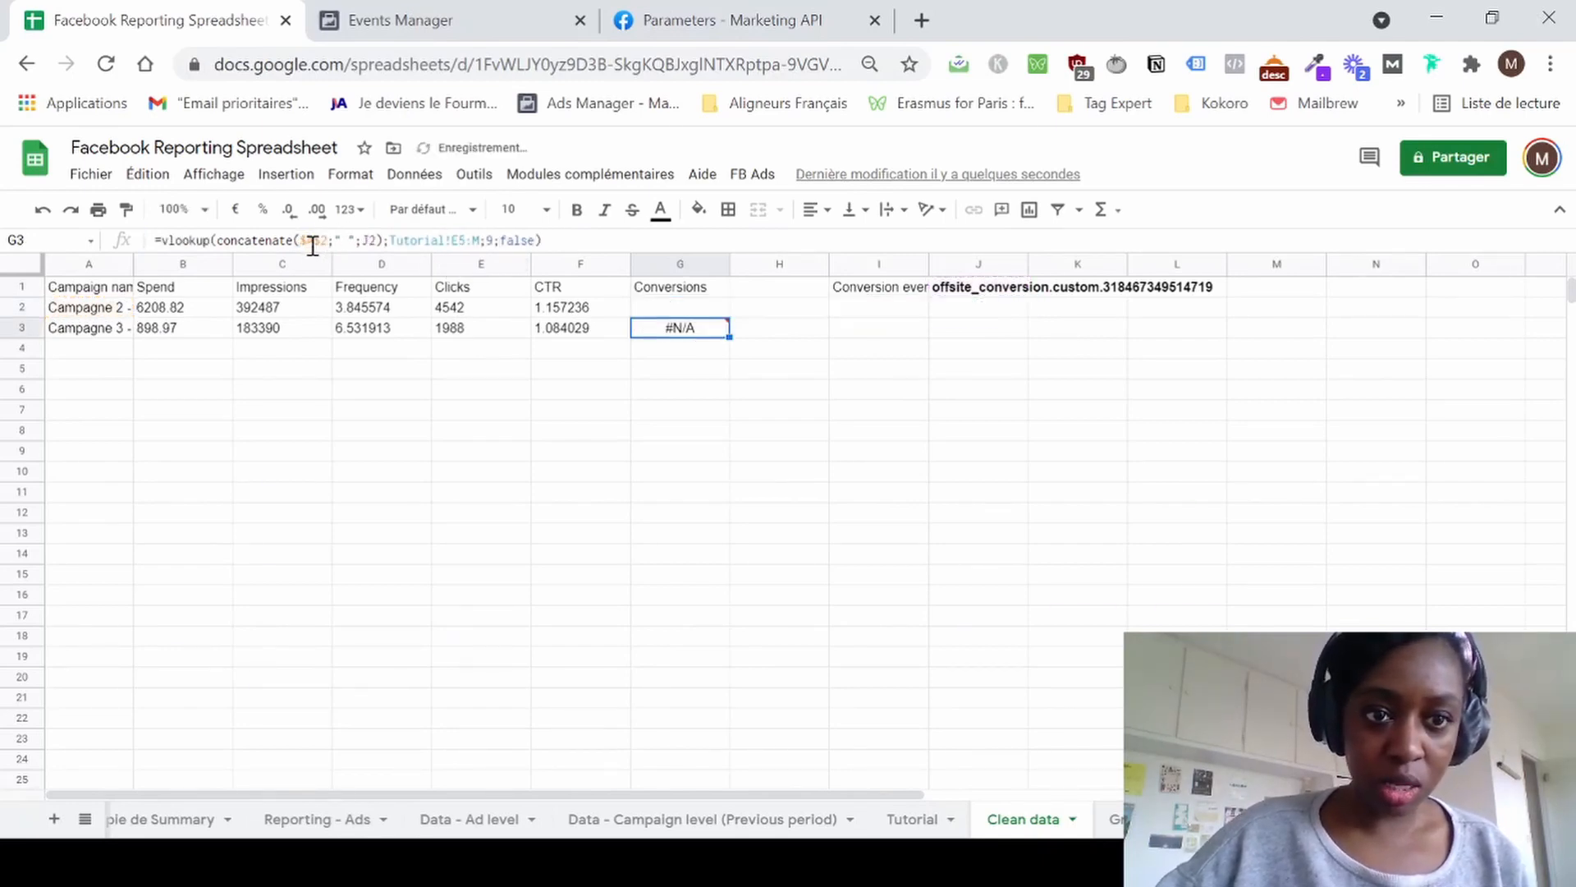
Fill the corrected Conversions formula from G2 down to the Campagne 3 row.
click(692, 292)
click(689, 307)
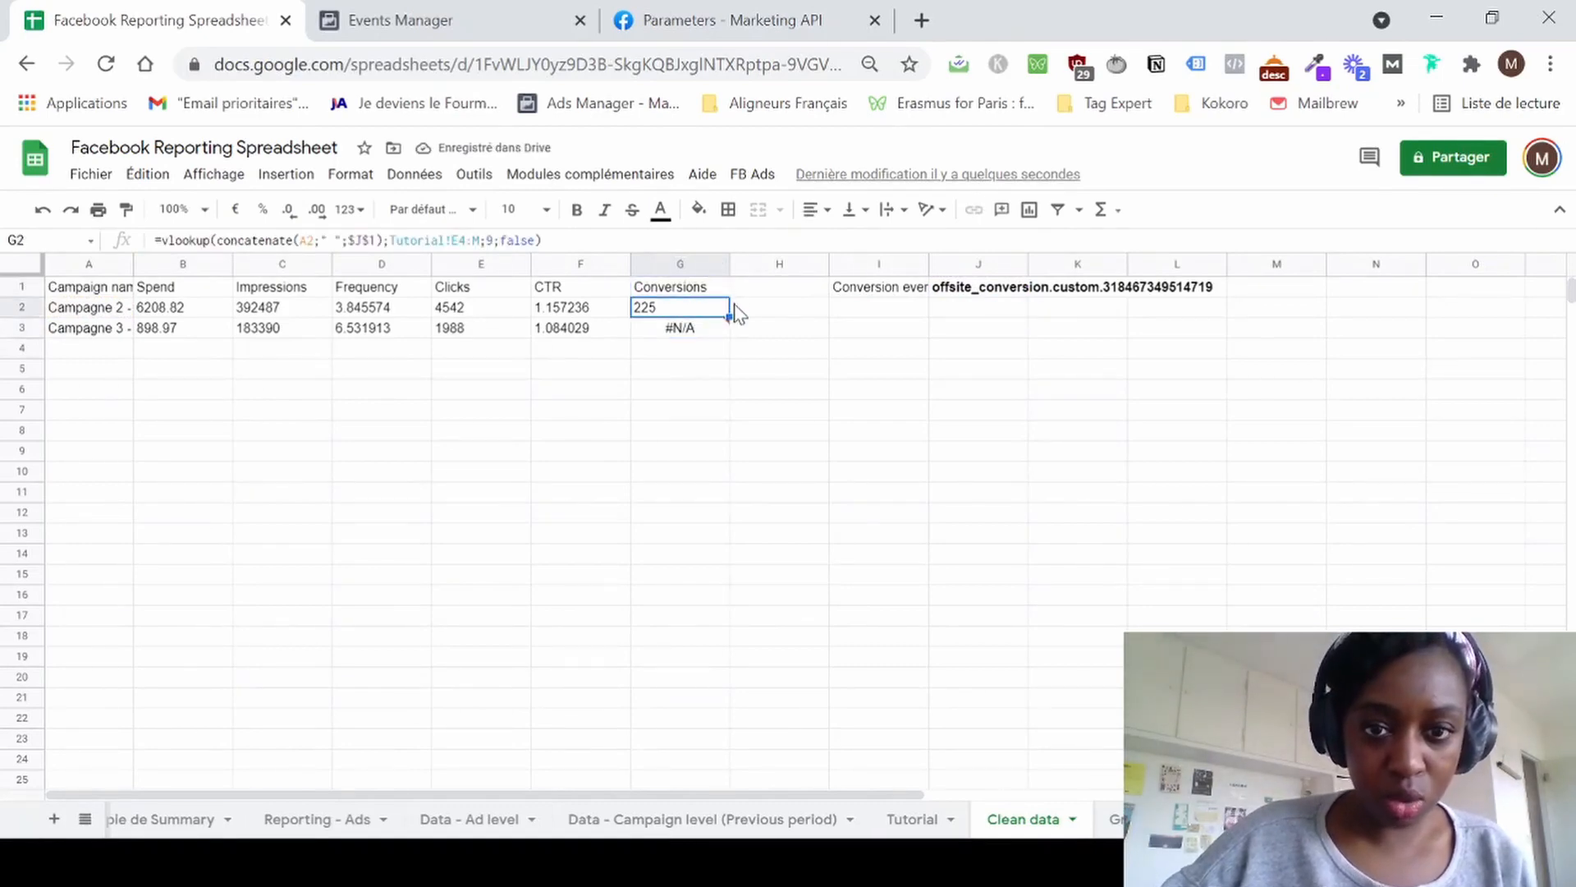
double_click(730, 318)
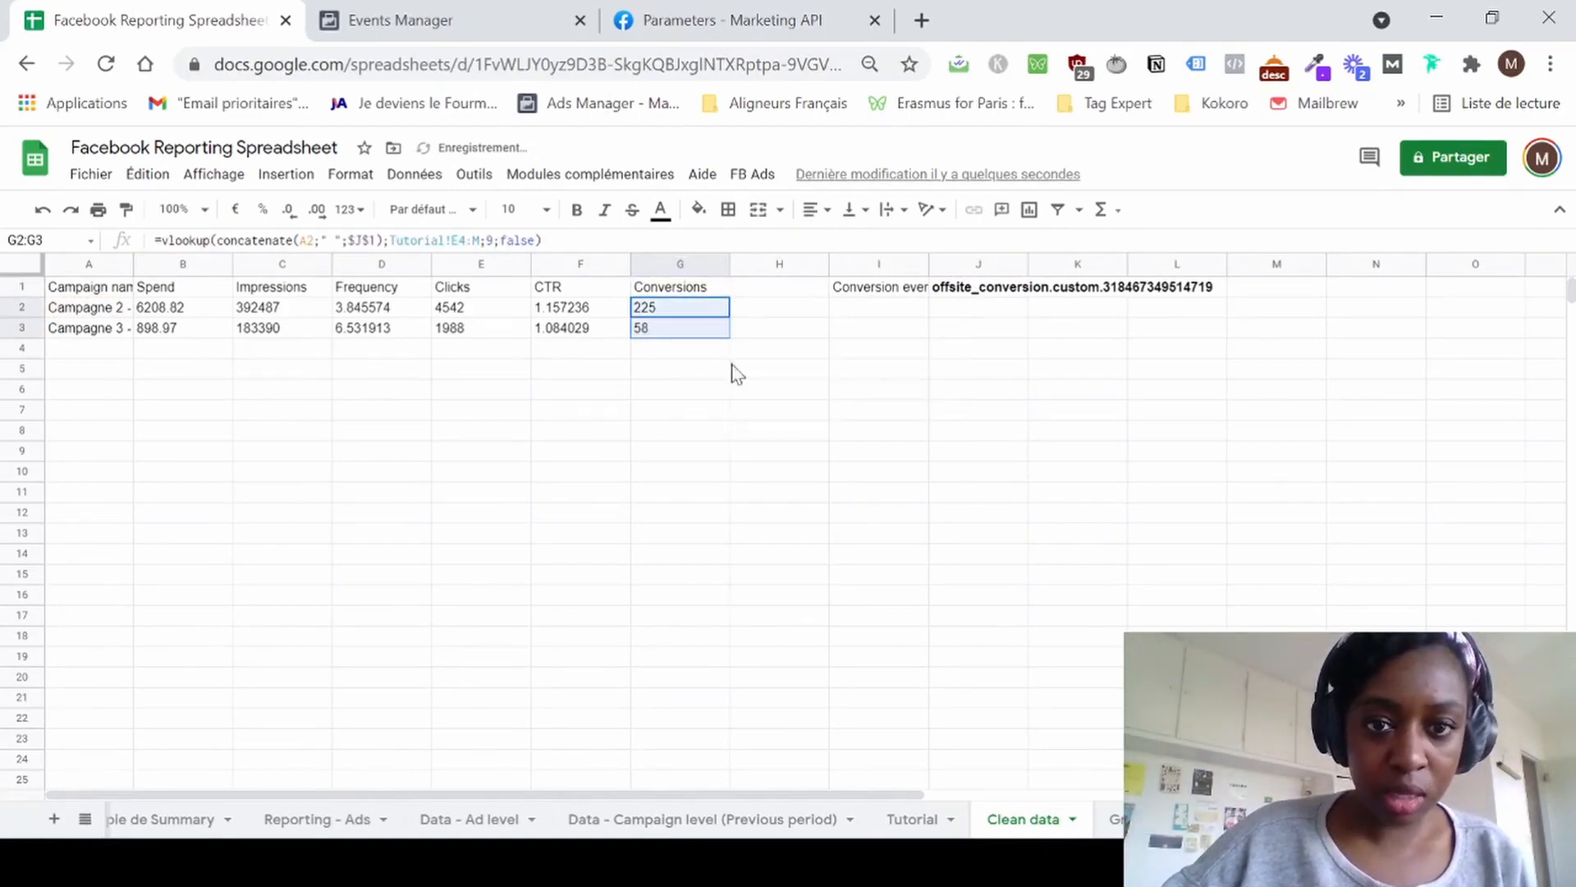
click(737, 419)
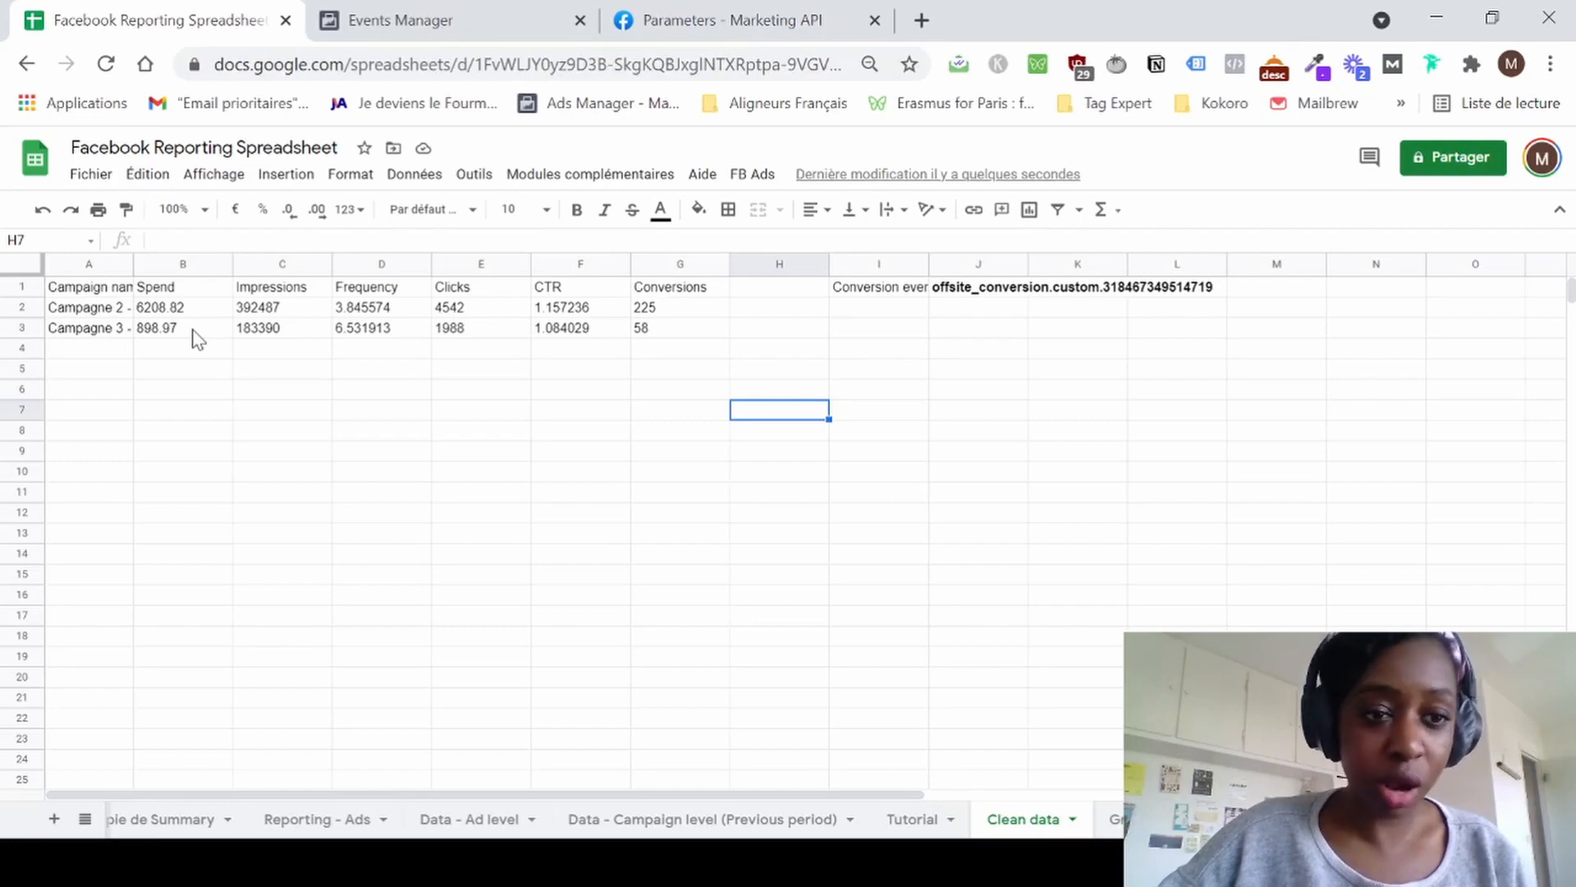
click(1025, 862)
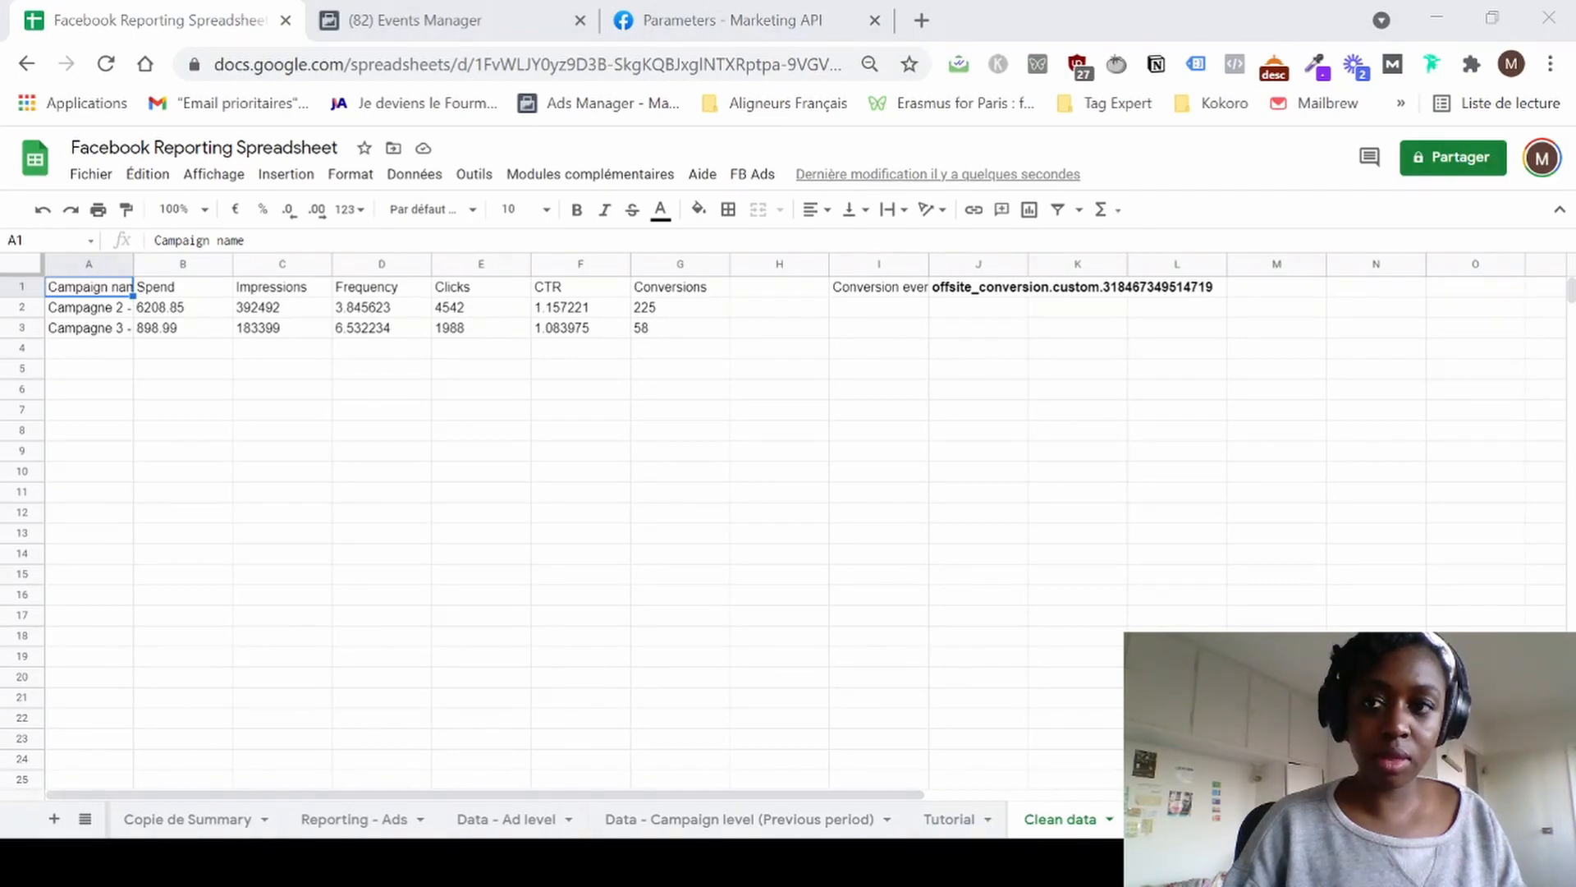
click(1427, 2)
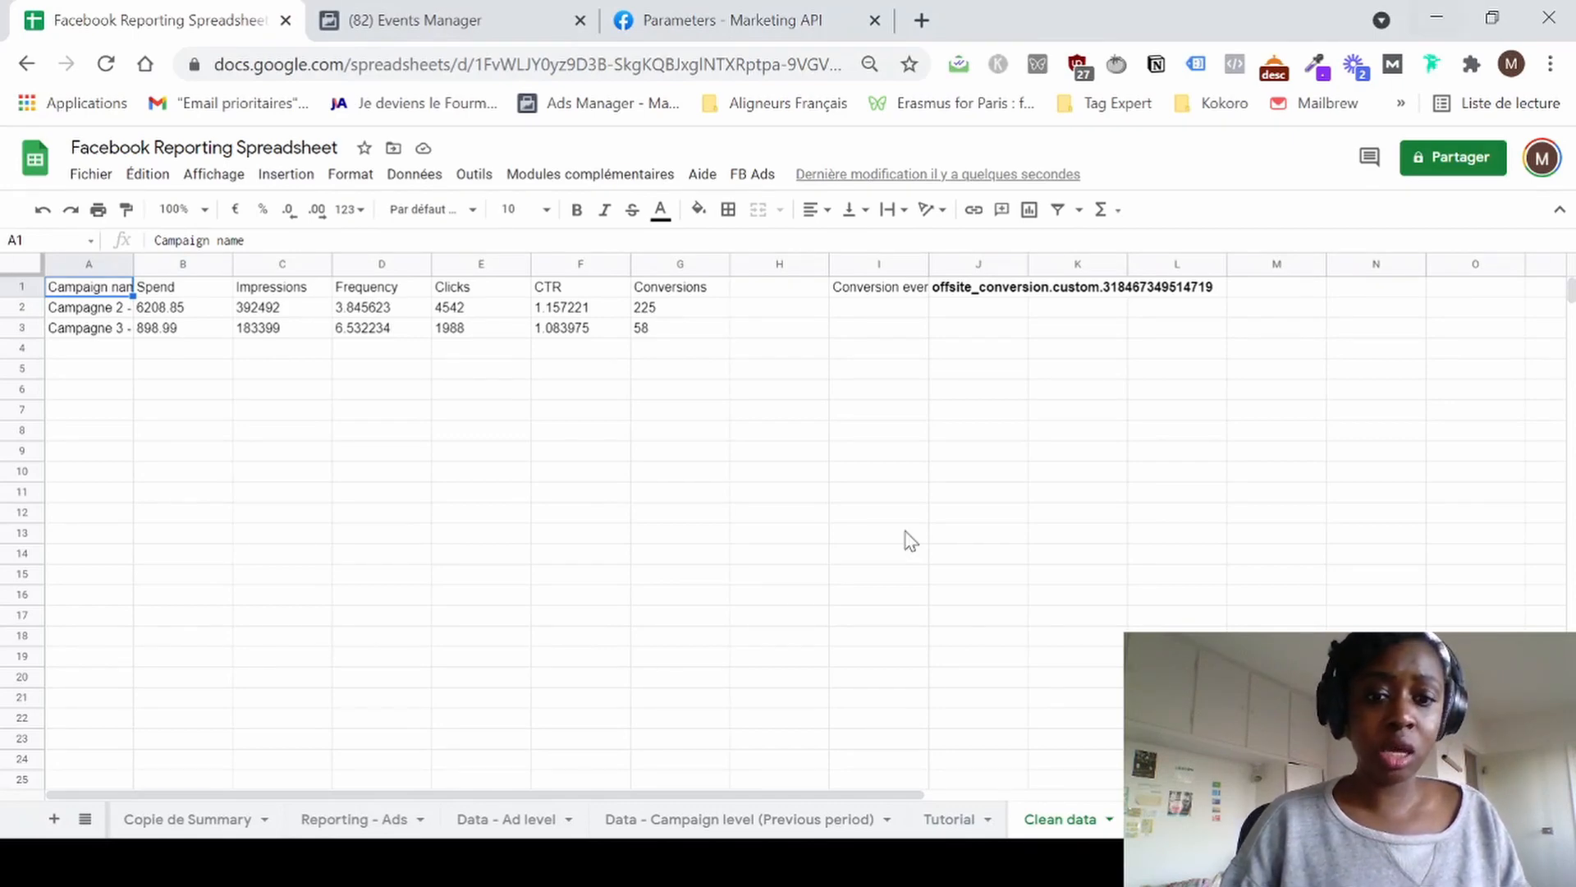
Open the Tutorial sheet and go to the empty rows below the campaign data.
click(941, 830)
scroll(527, 634, down, 8)
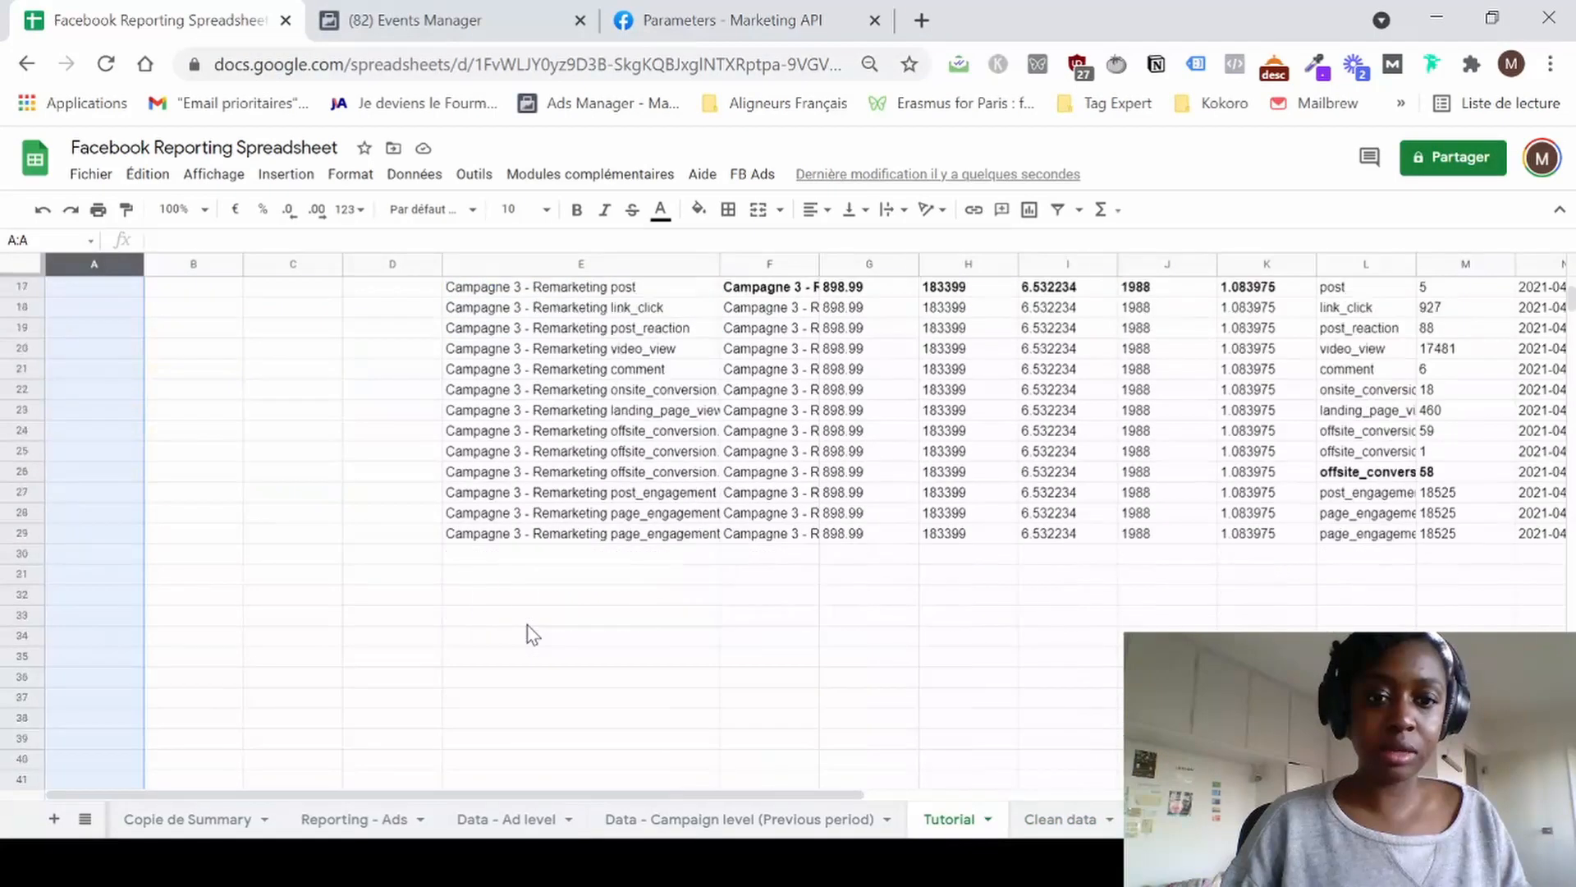
click(427, 561)
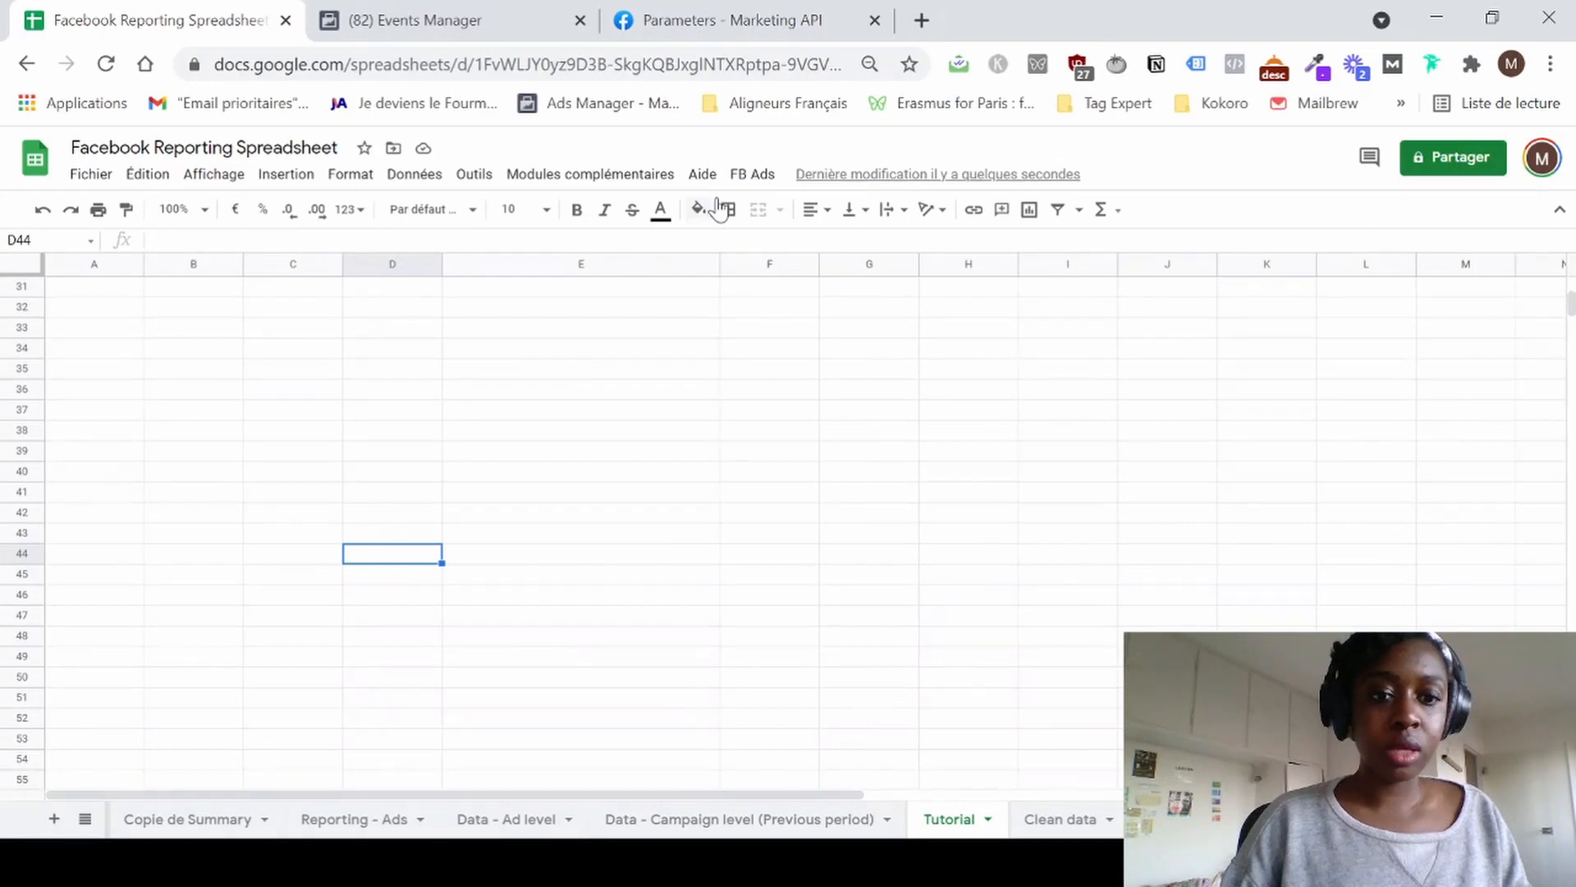
Switch to the Facebook Marketing API Parameters page and examine the options listed for the breakdowns parameter, including age.
click(789, 9)
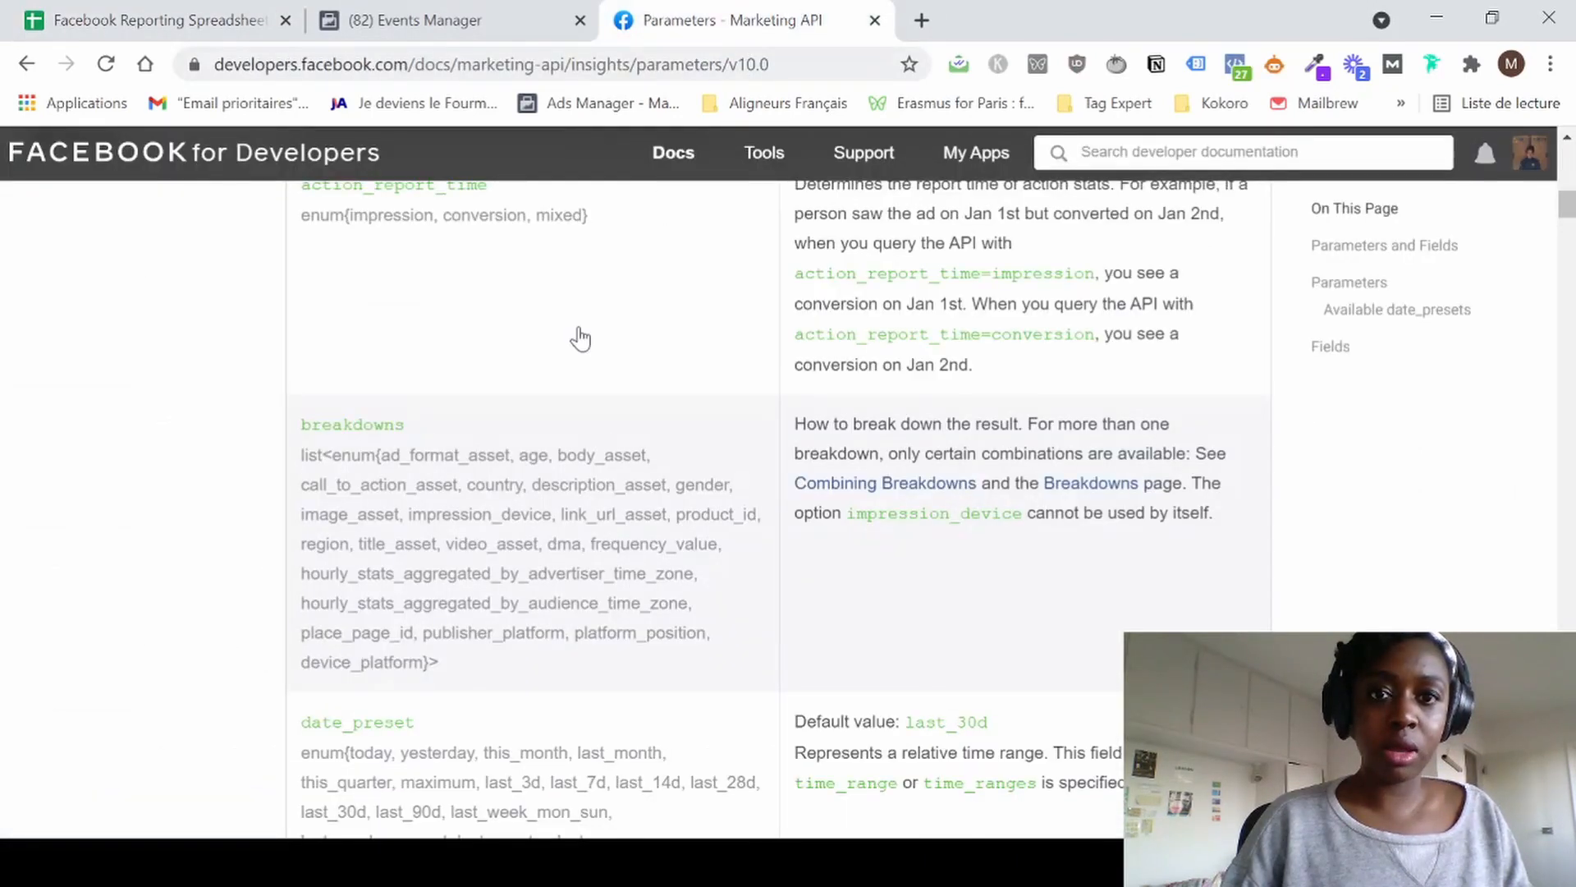
double_click(368, 426)
scroll(471, 367, up, 3)
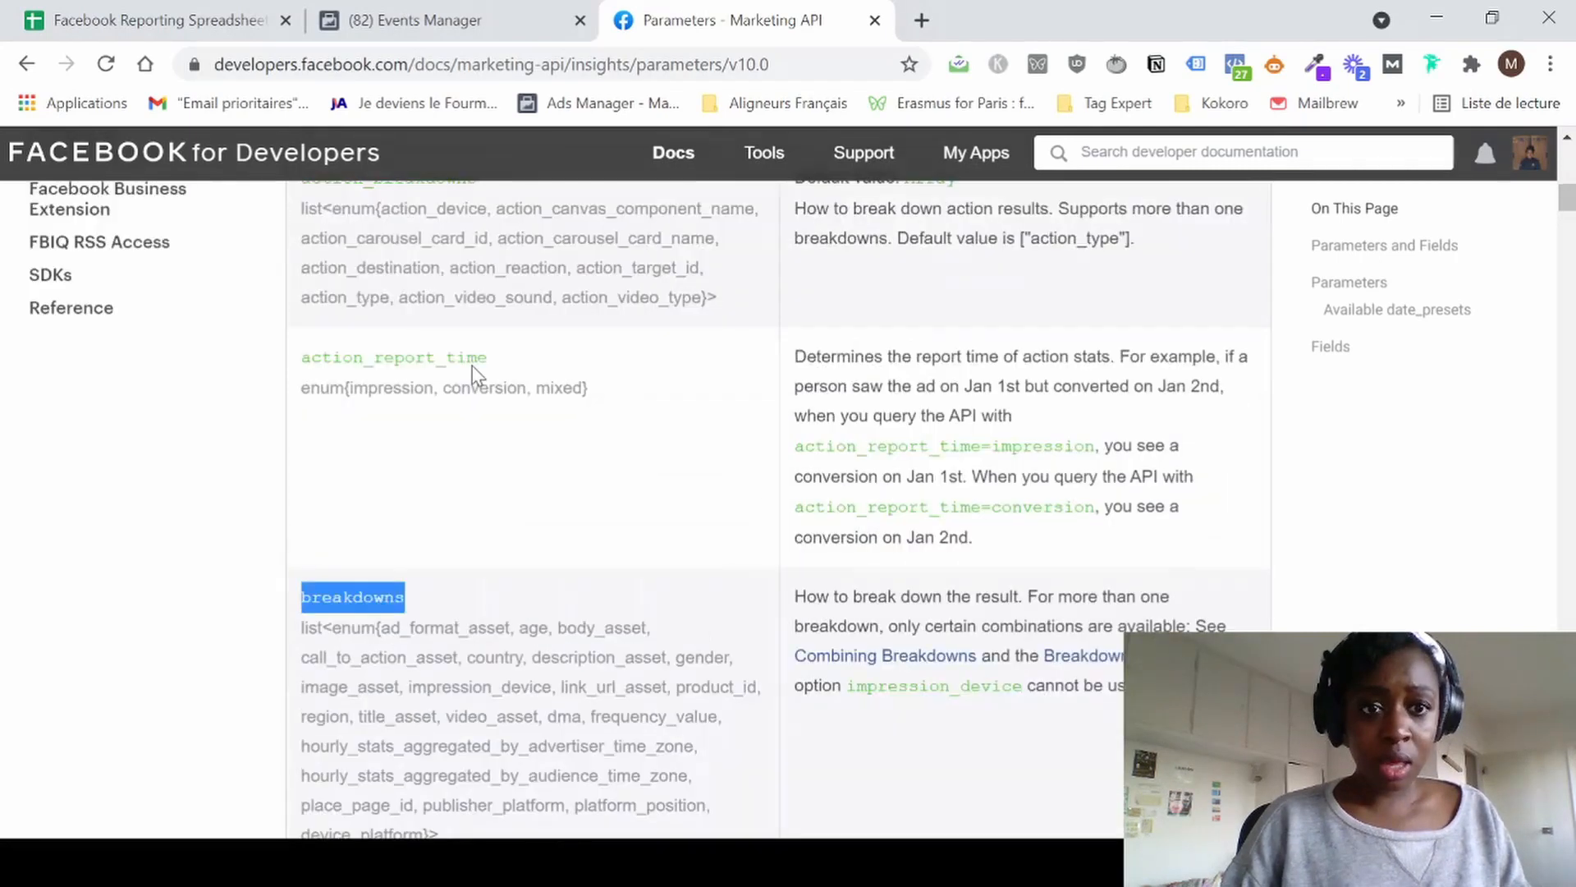
scroll(444, 584, down, 1)
scroll(431, 611, down, 1)
drag(345, 552, 433, 790)
click(464, 638)
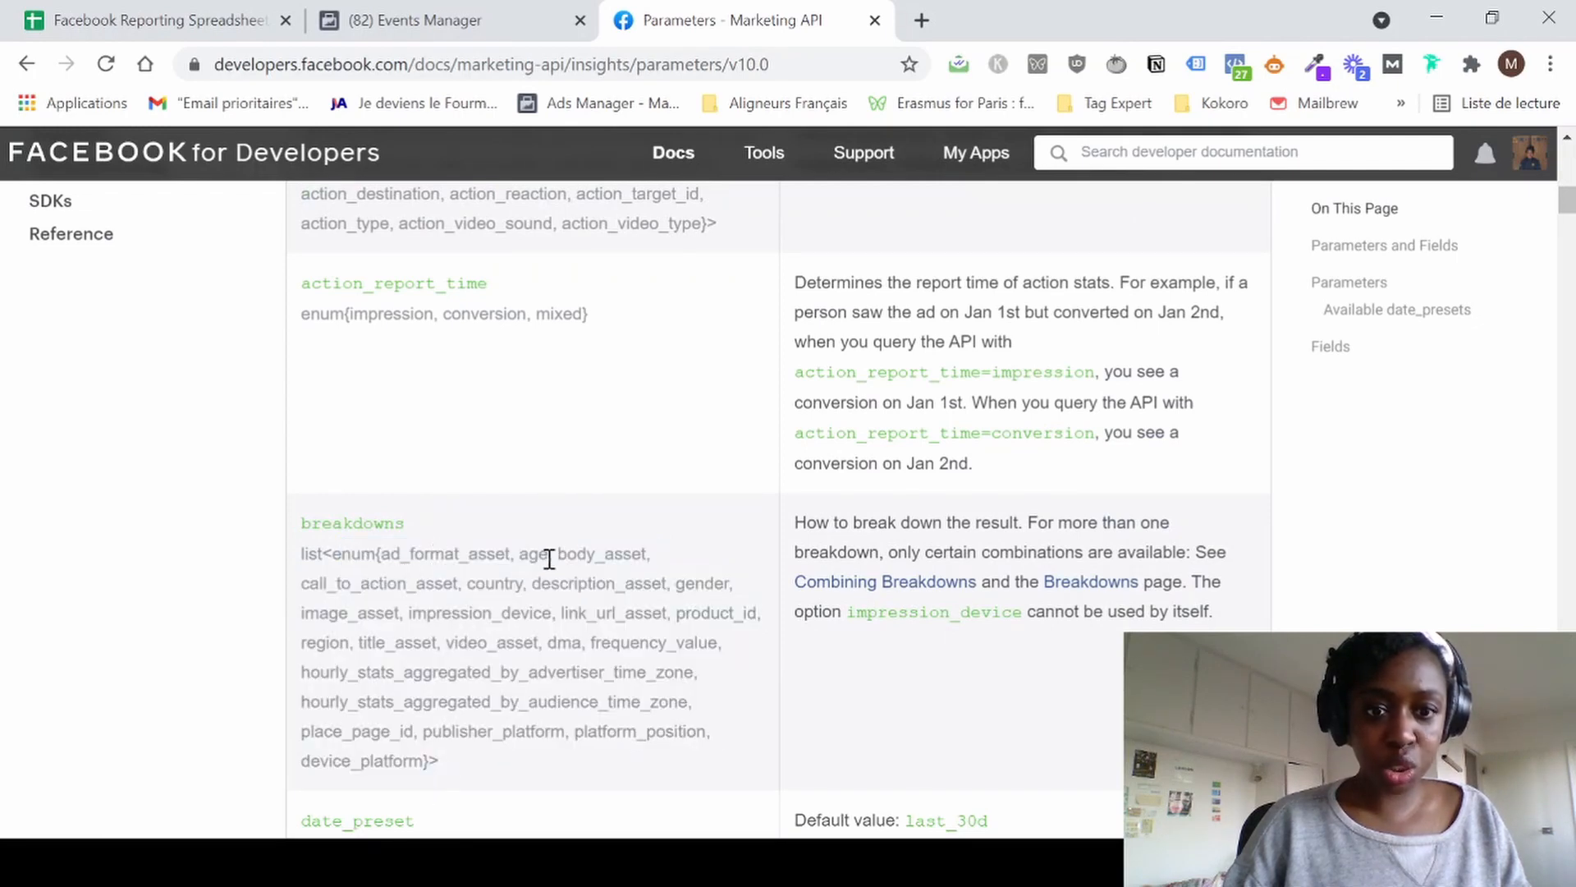
drag(399, 581, 412, 785)
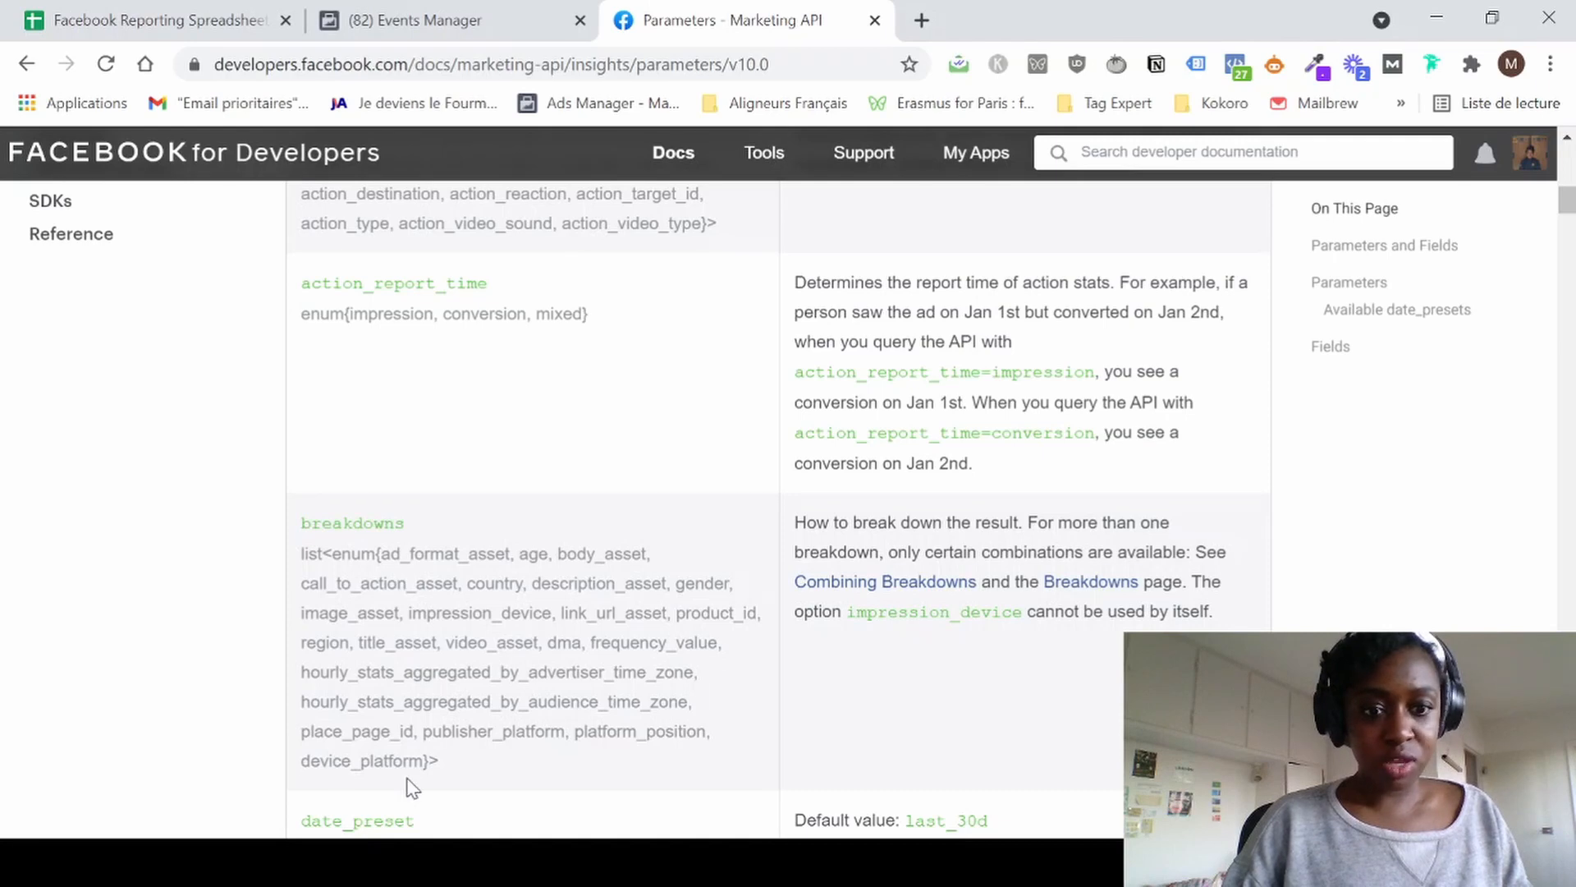
double_click(521, 555)
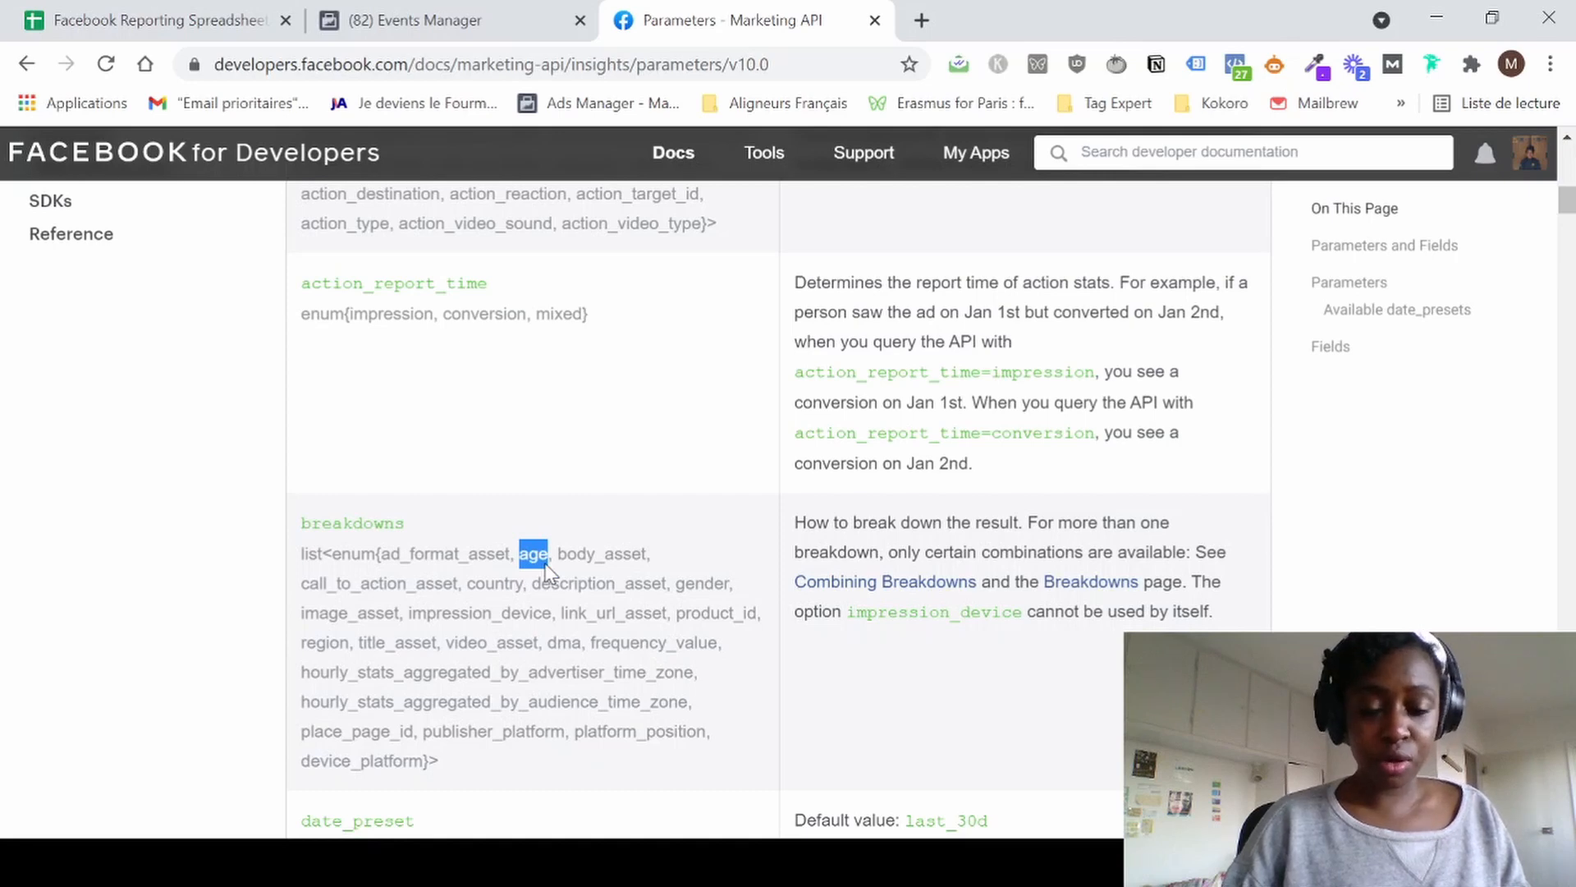
Return to the Facebook Reporting Spreadsheet and copy the campaign insights CONCATENATE formula from Tutorial cell E3 into A35.
click(200, 30)
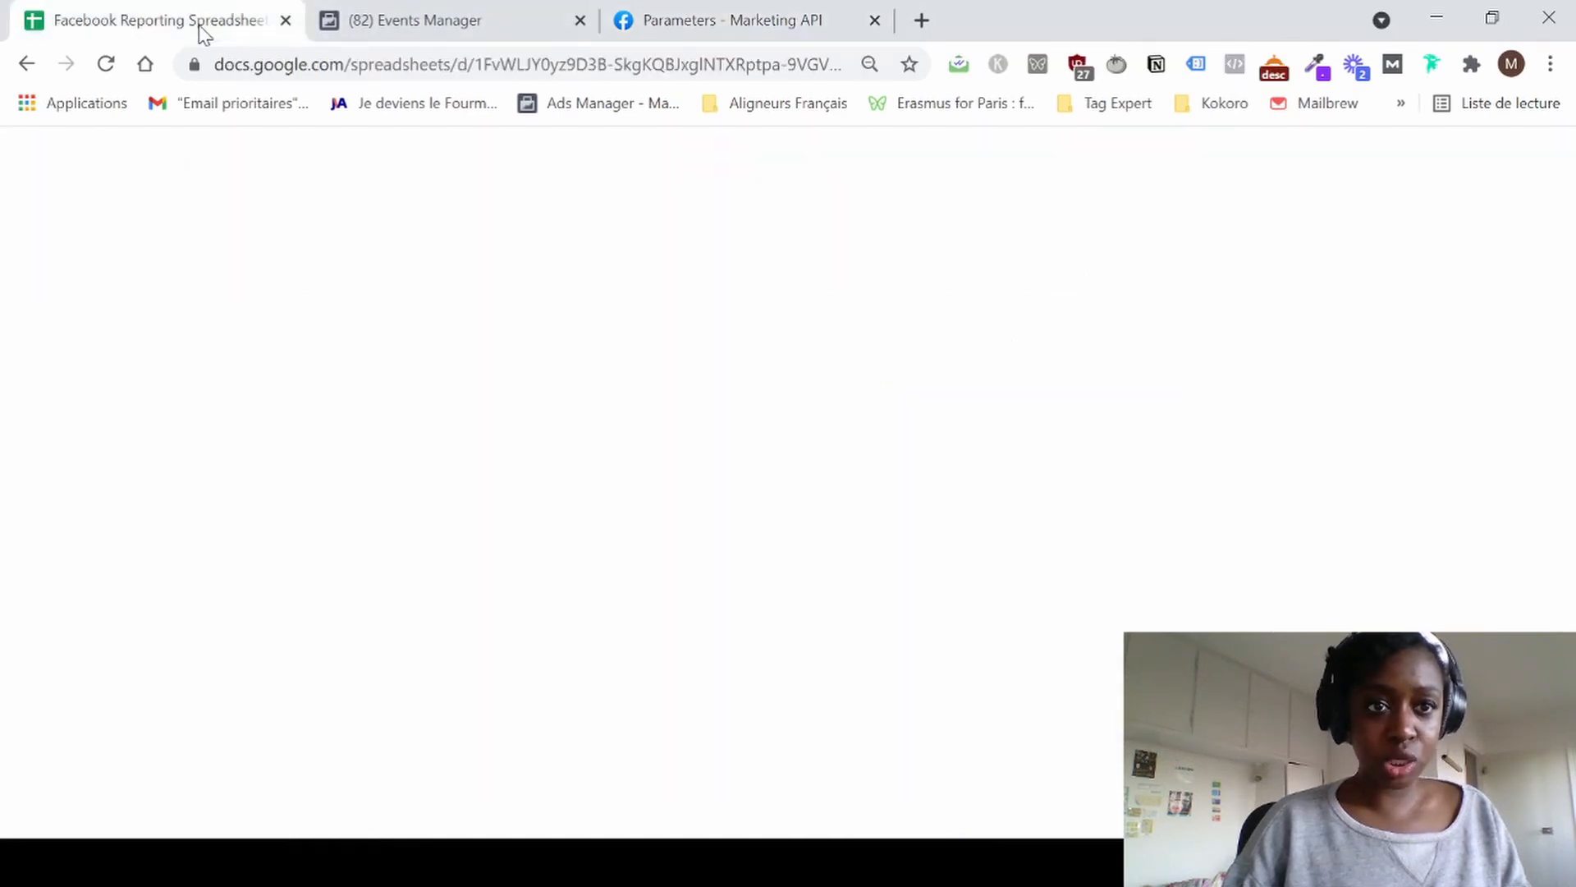
scroll(422, 534, up, 10)
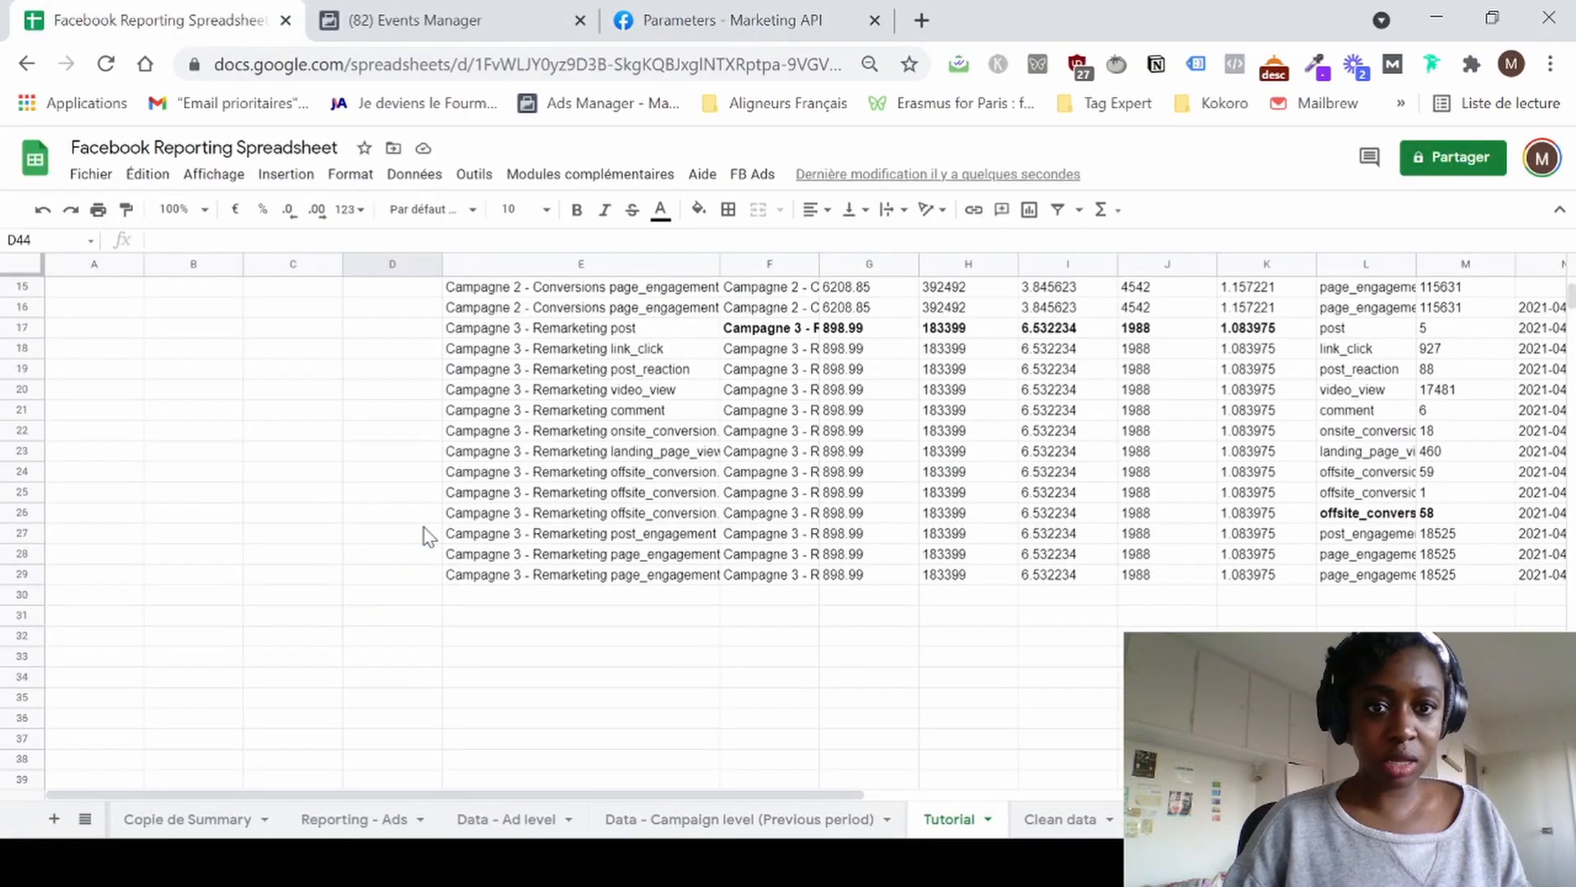
click(525, 331)
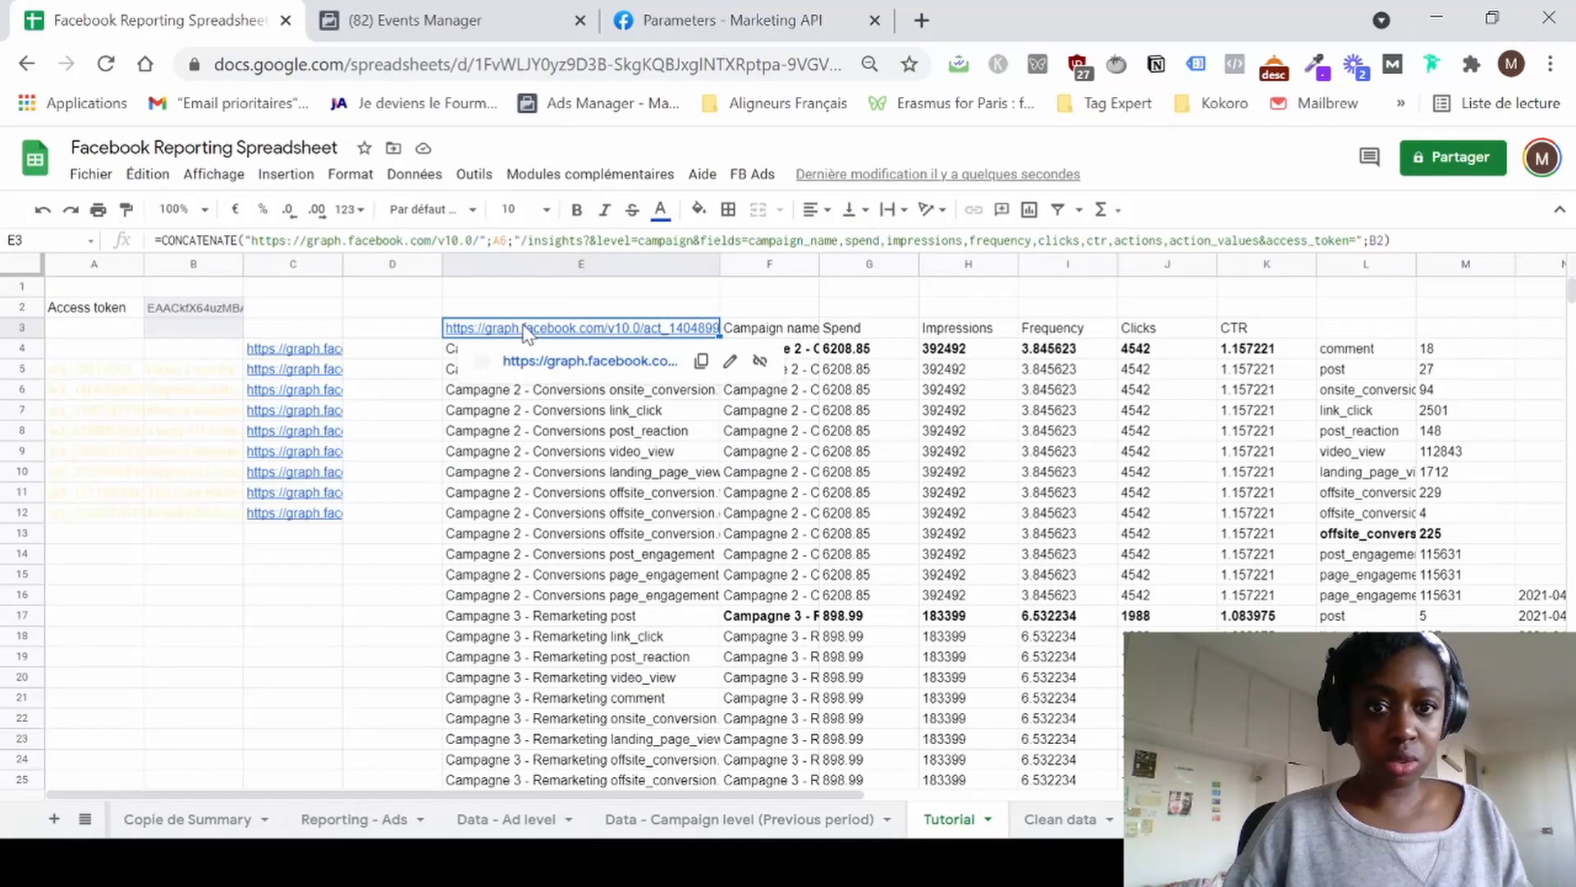
click(182, 242)
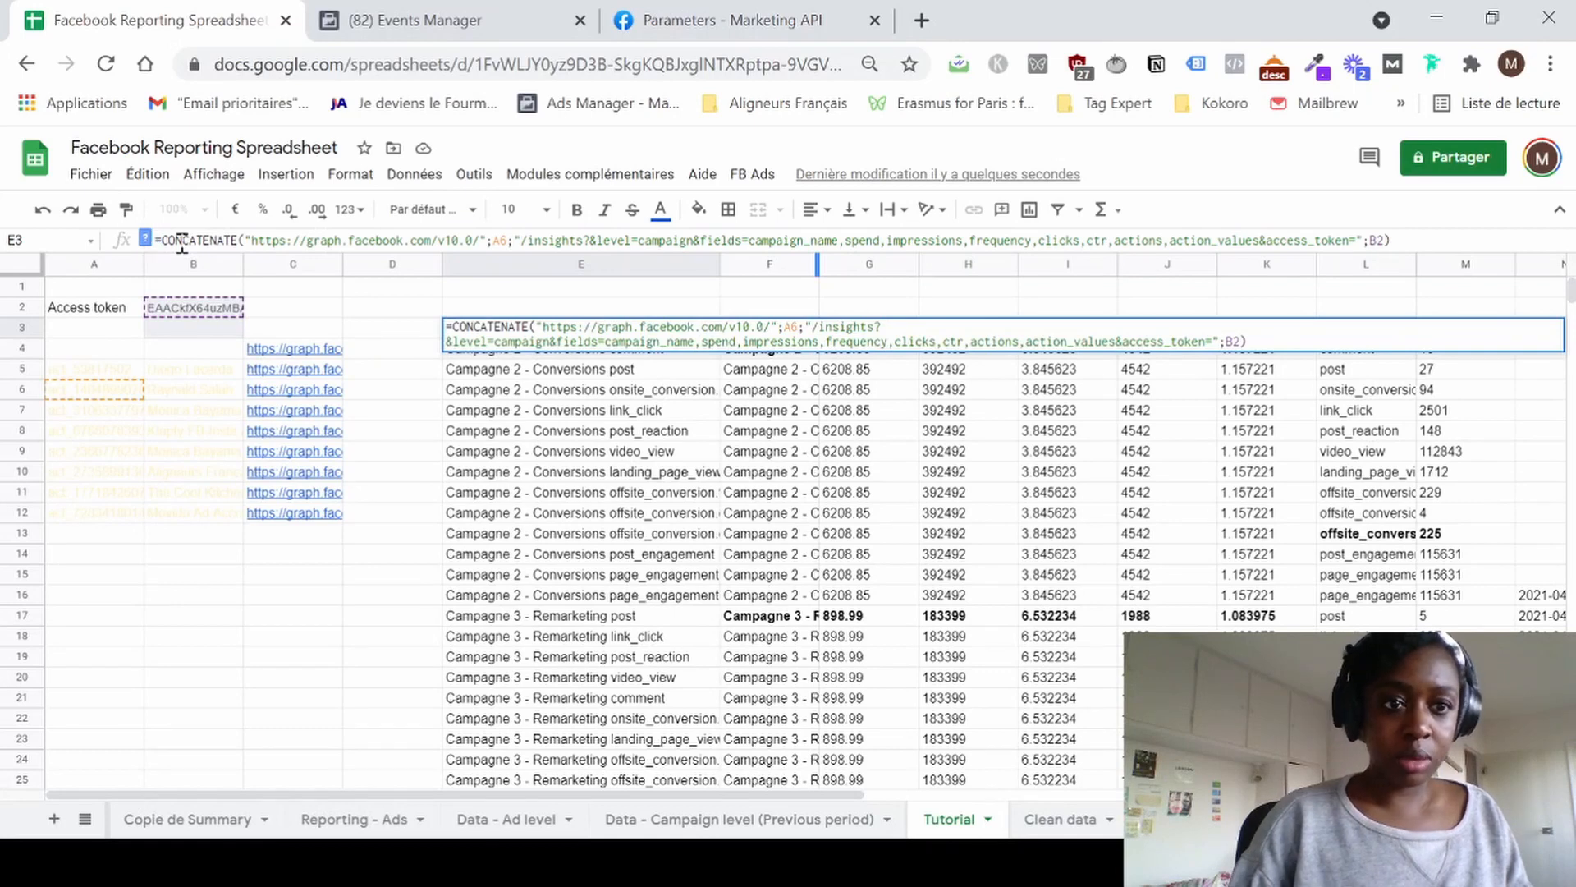
key(ctrl+a)
key(ctrl+c)
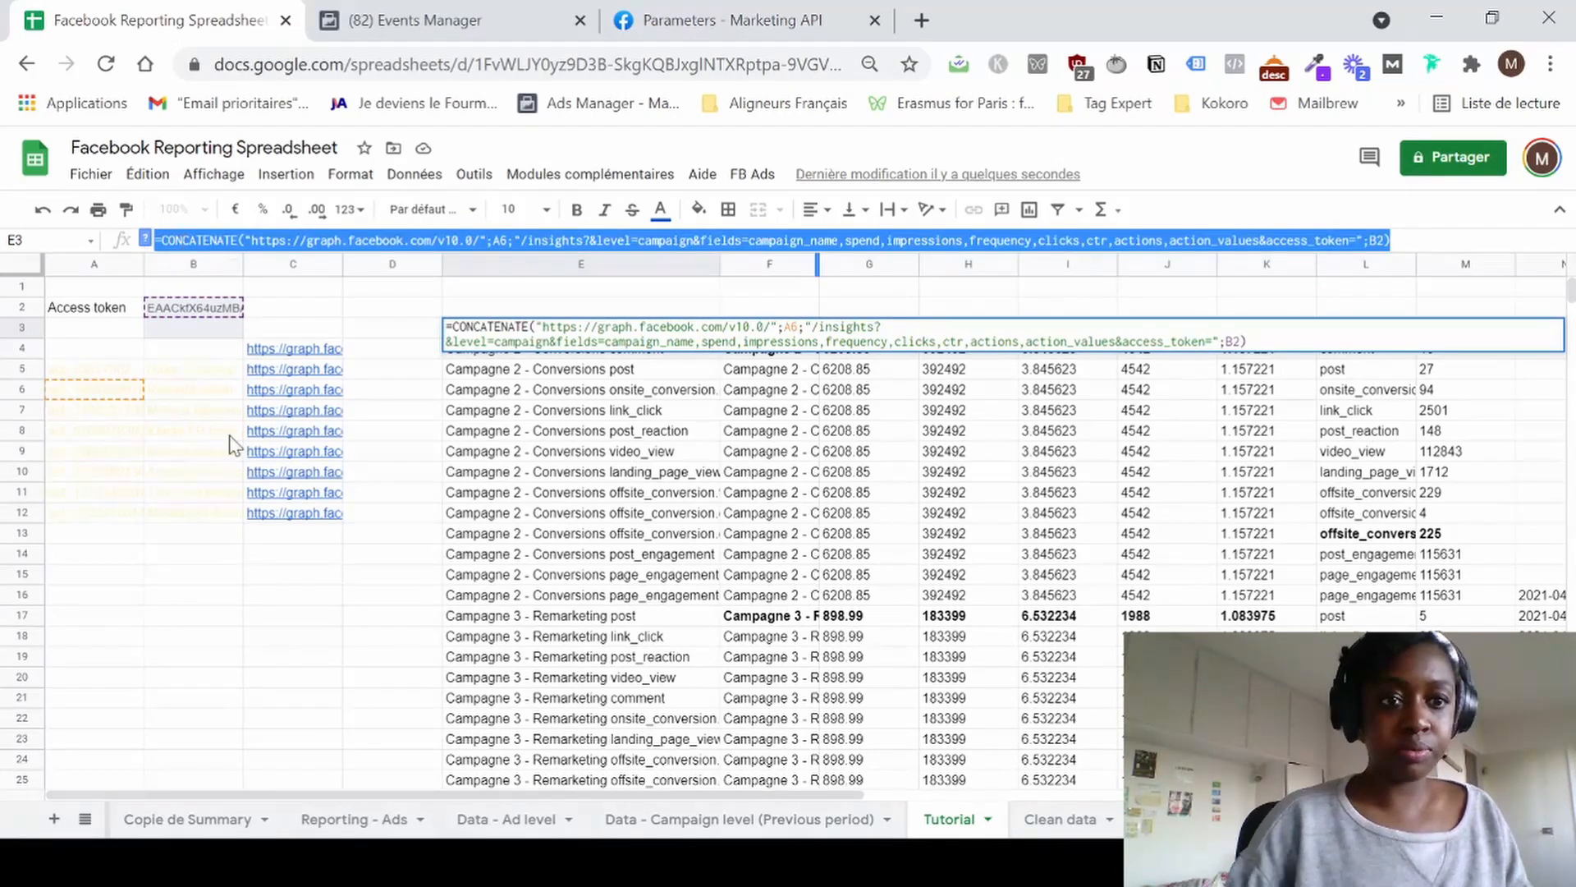
scroll(251, 705, down, 5)
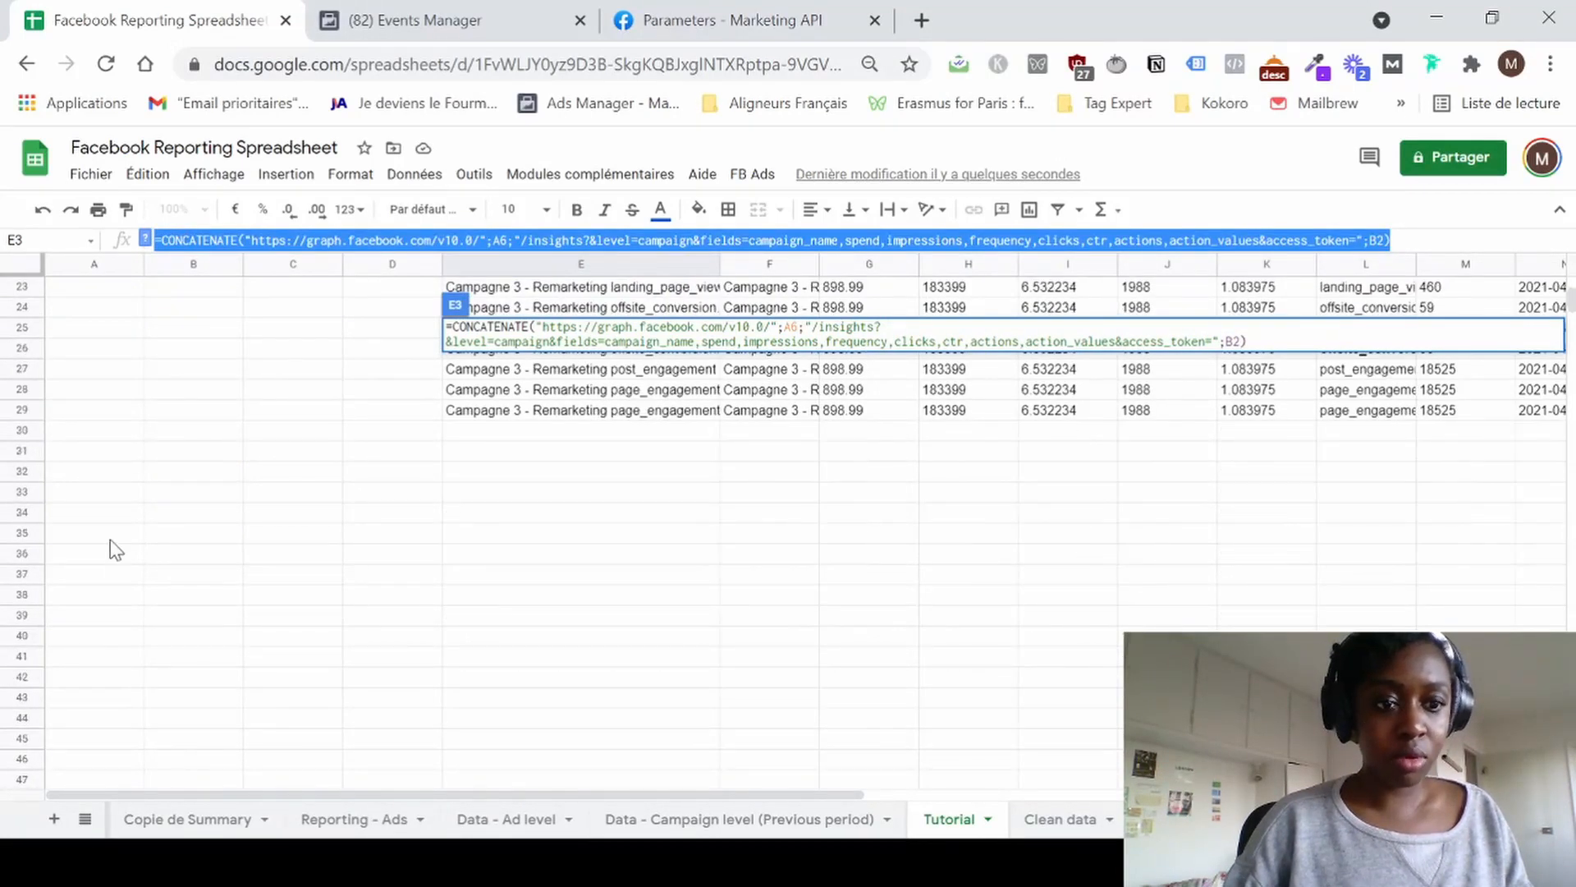
click(111, 531)
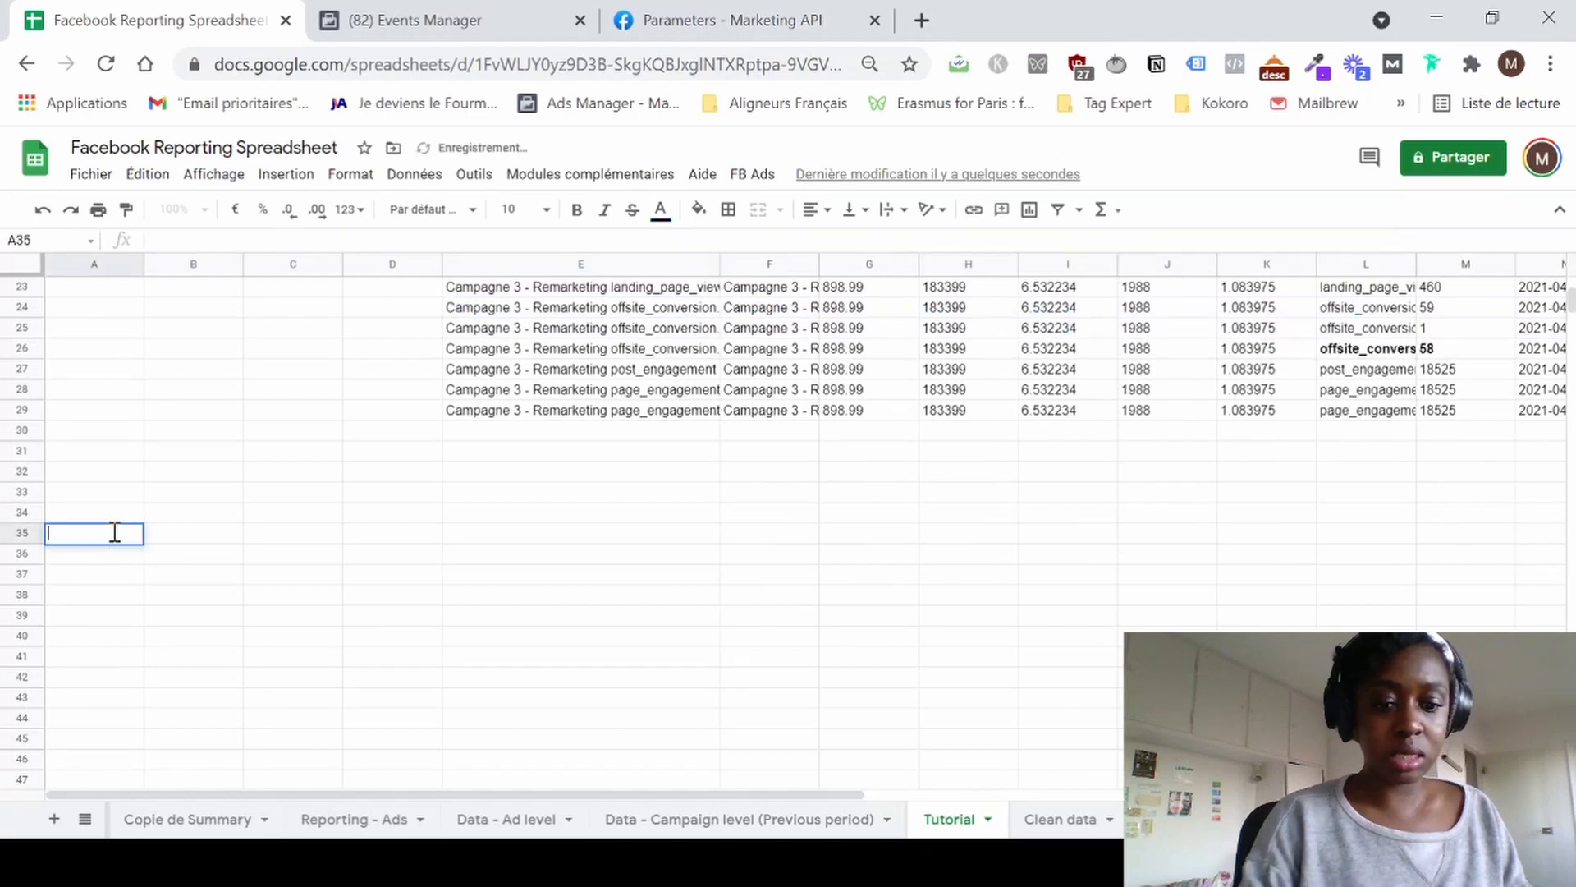
key(ctrl+v)
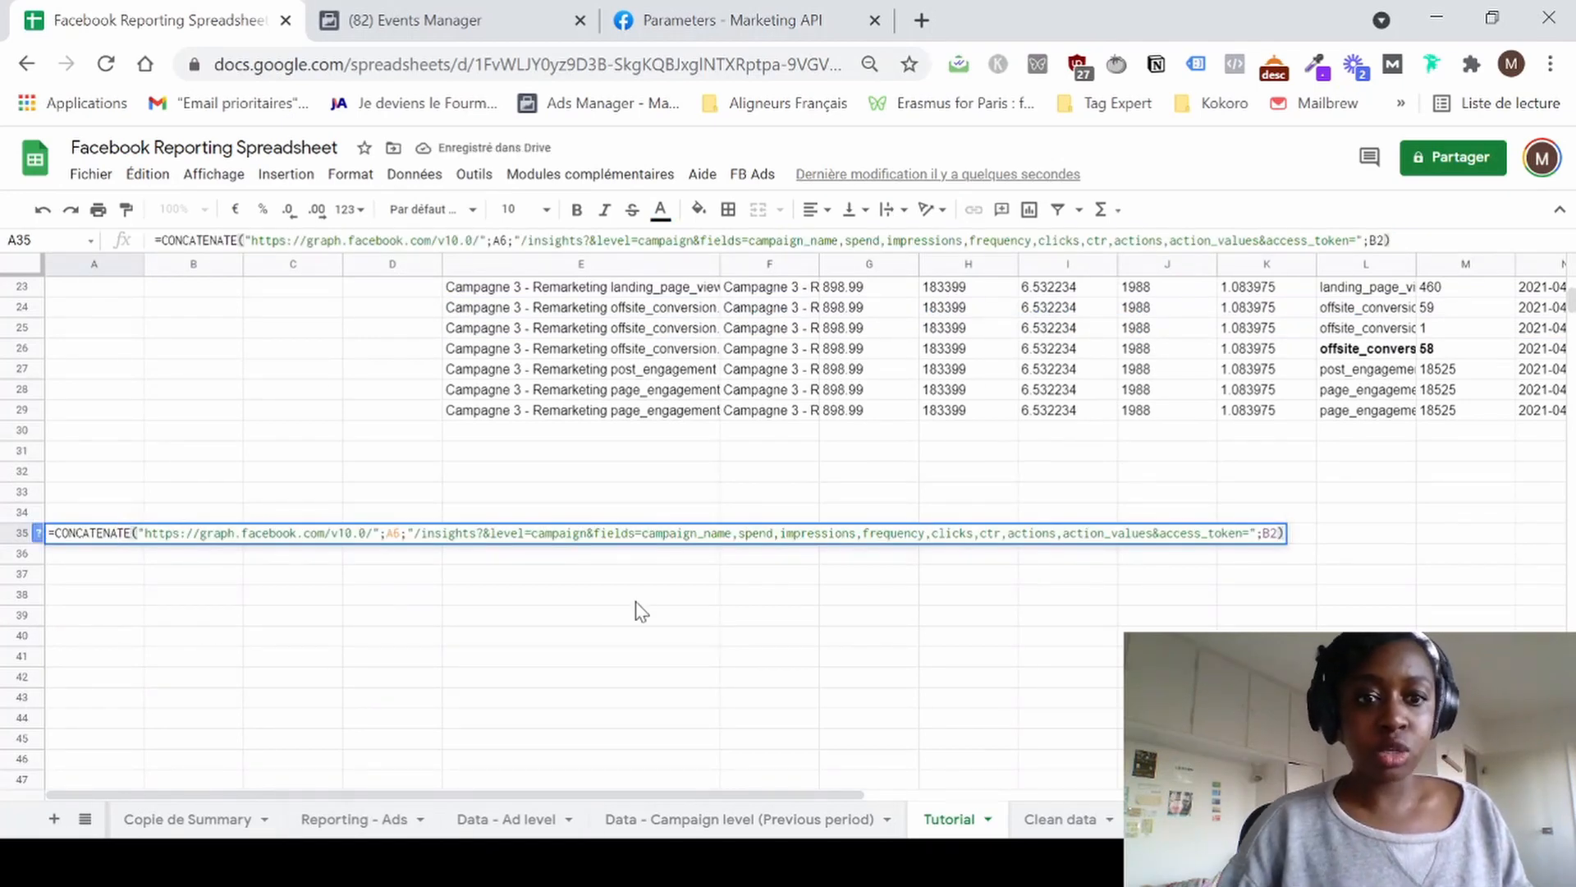
Remove the level=campaign parameter from the A35 request formula and reduce its requested fields to clicks only.
click(466, 534)
click(518, 534)
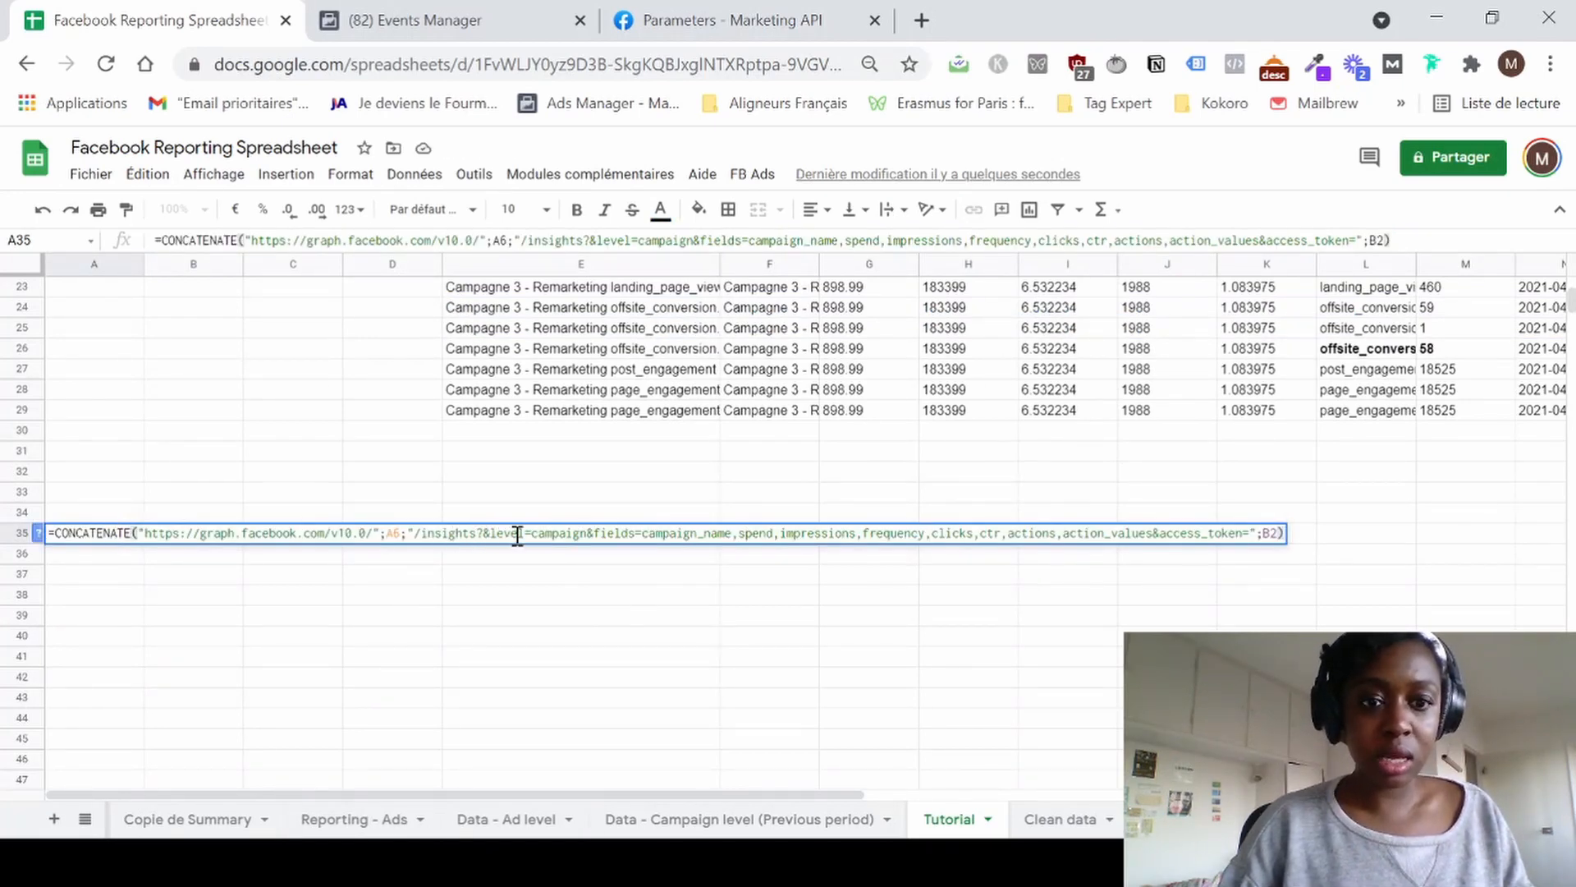
click(573, 534)
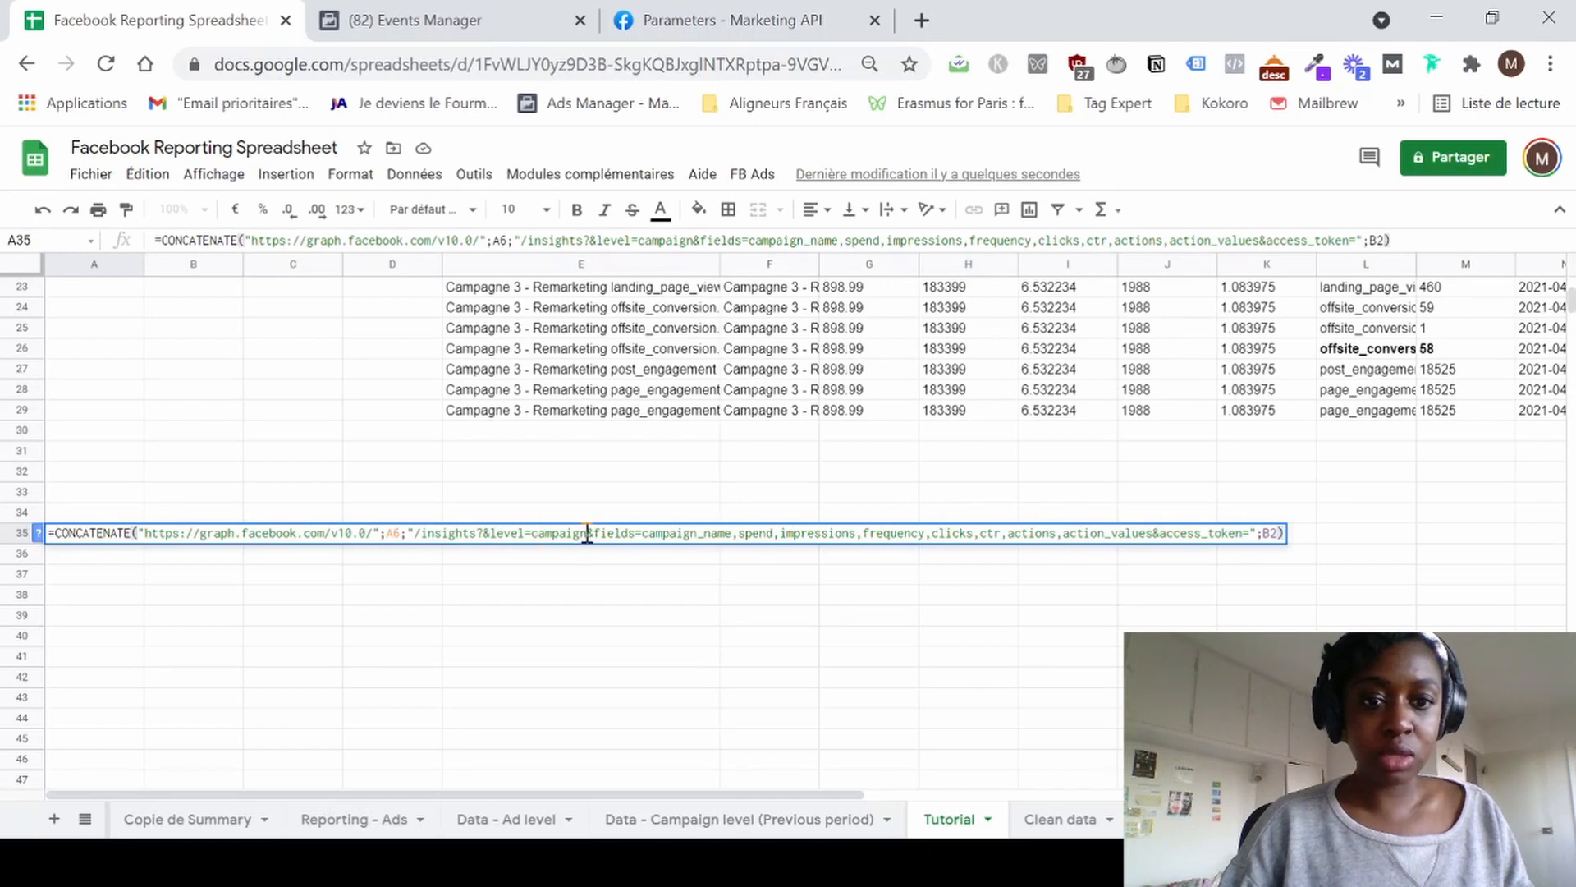
drag(587, 534, 494, 535)
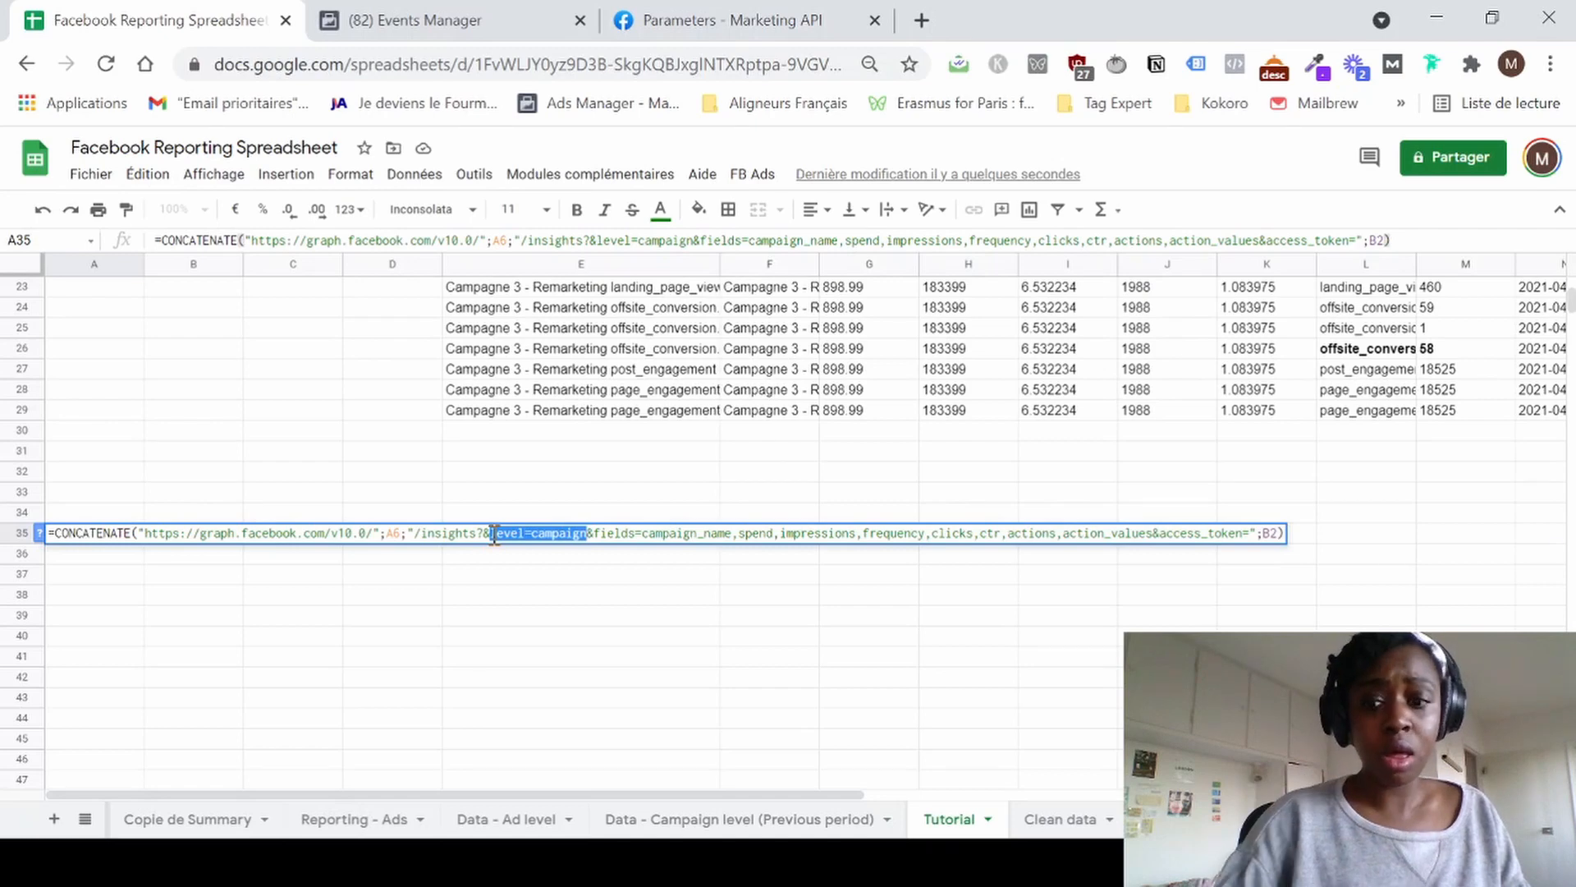
key(BackSpace)
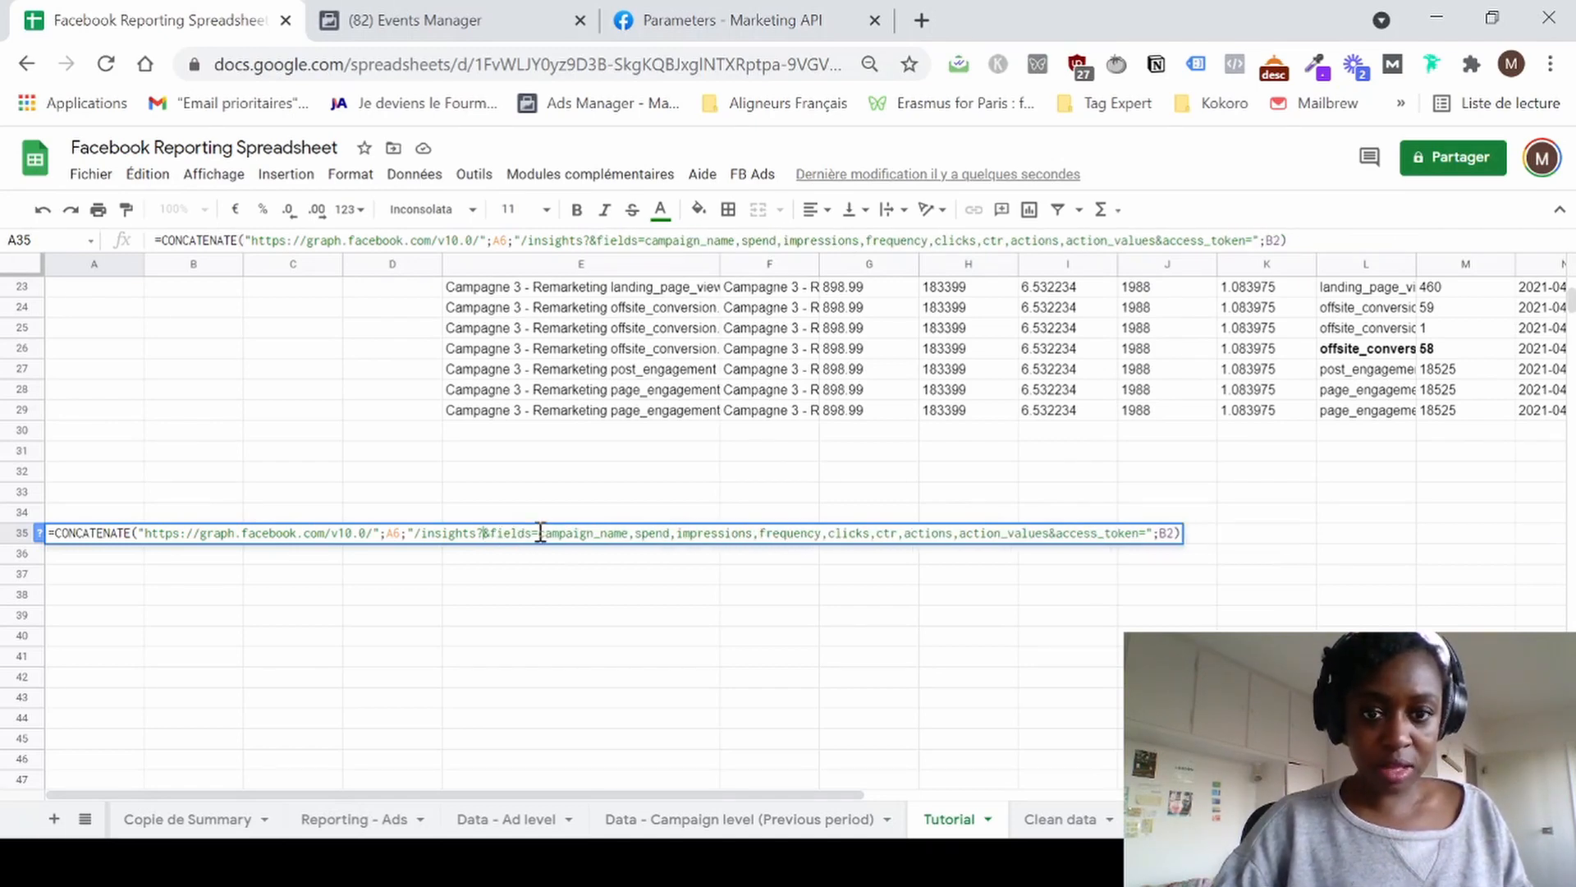
drag(540, 533, 854, 529)
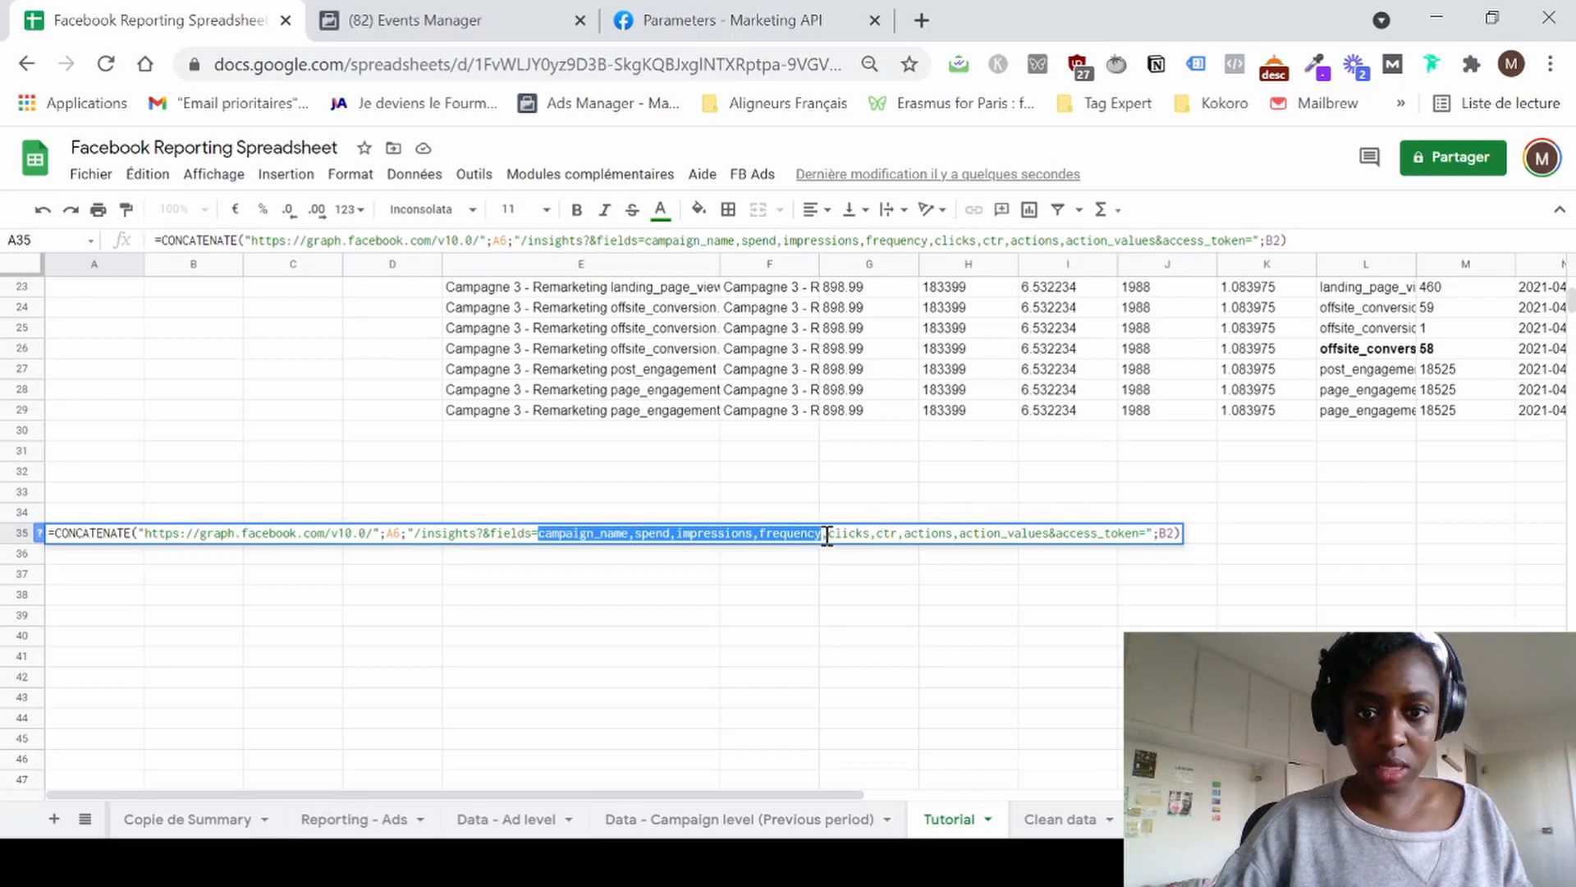
key(BackSpace)
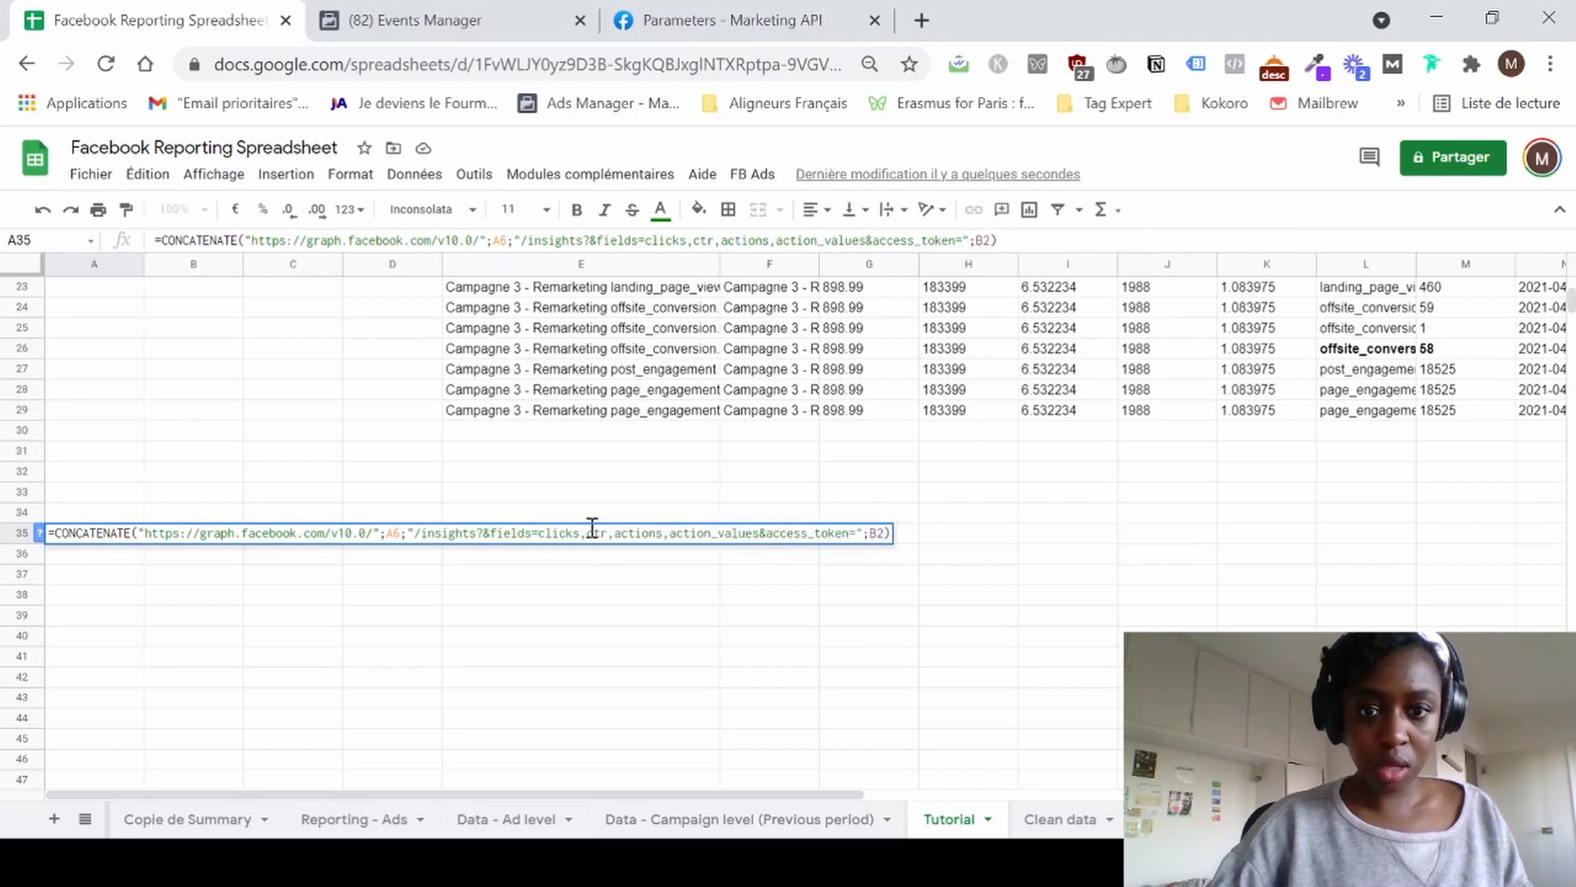
drag(590, 531, 774, 532)
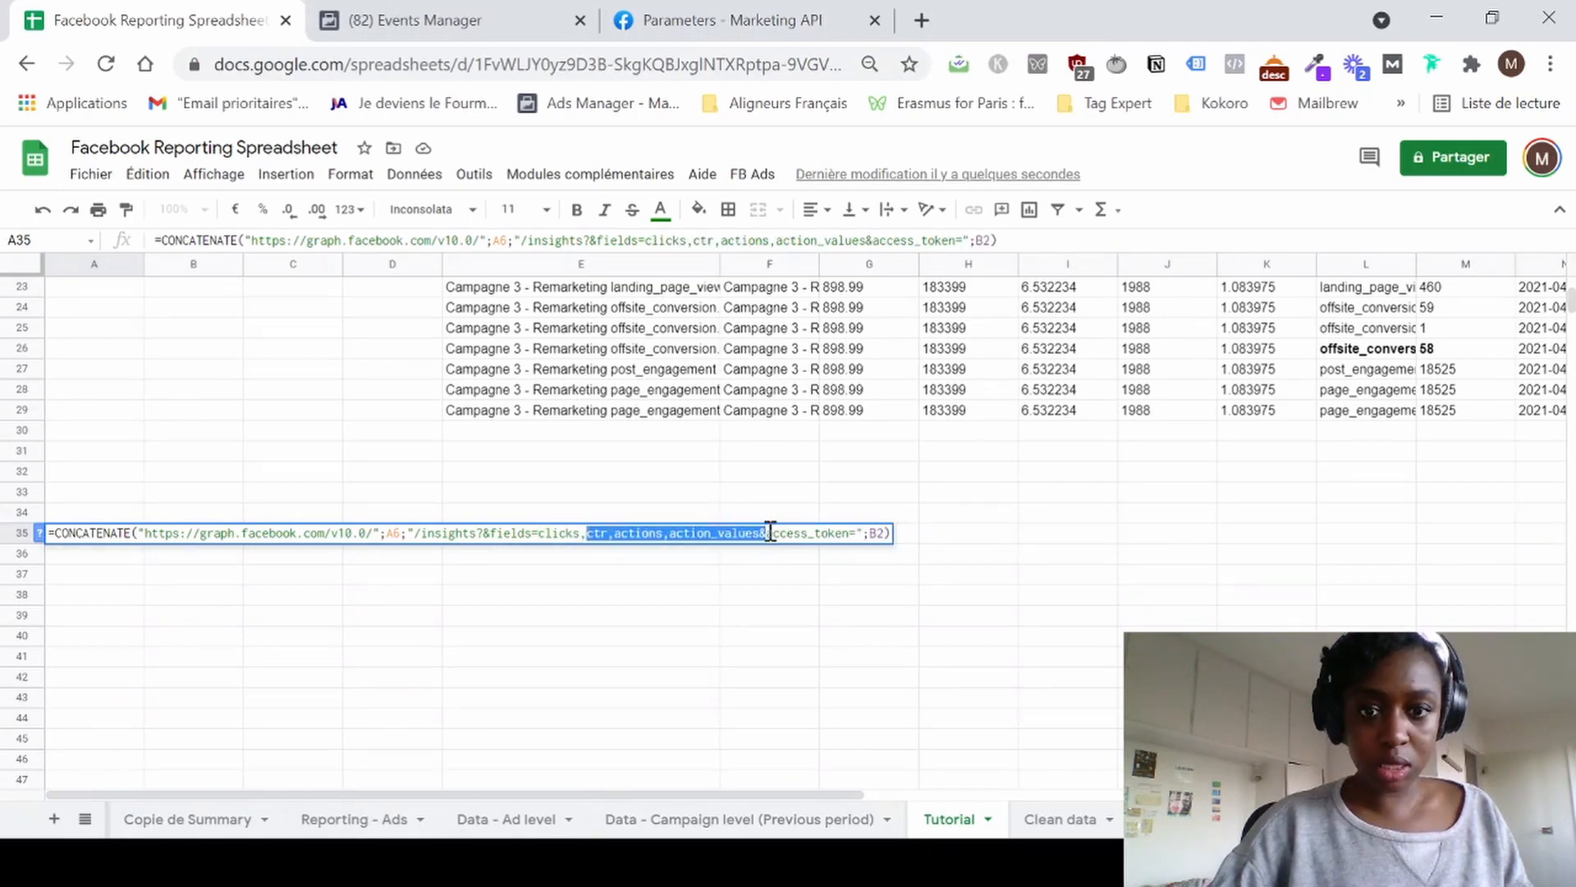
key(BackSpace)
key(BackSpace)
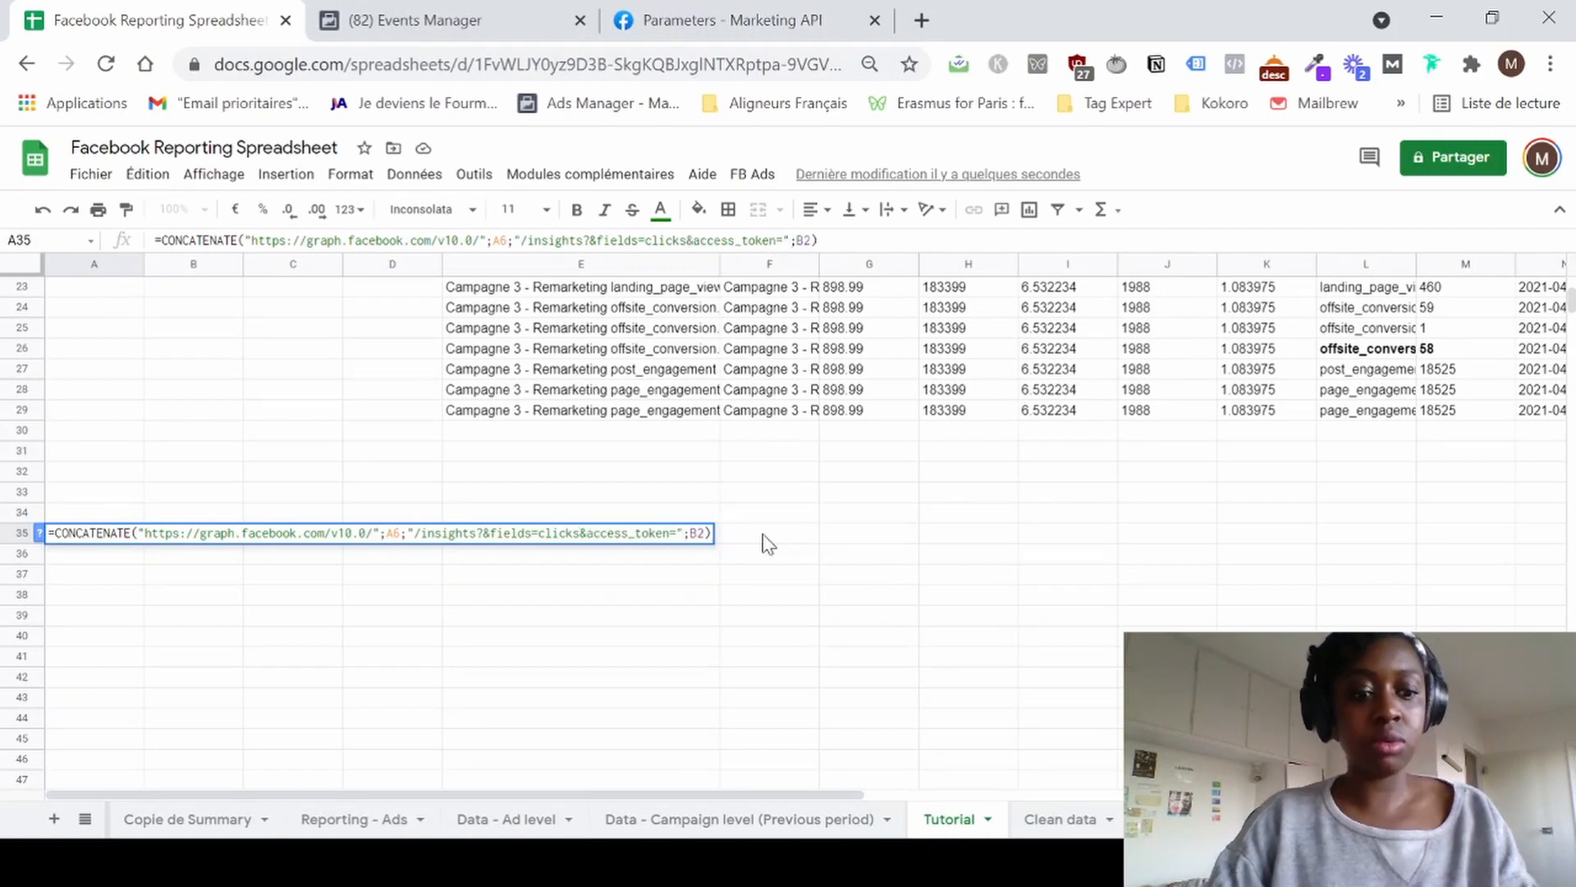
Add &breakdowns=age after the clicks field in the A35 request formula and commit it.
text(&)
text(breakdown)
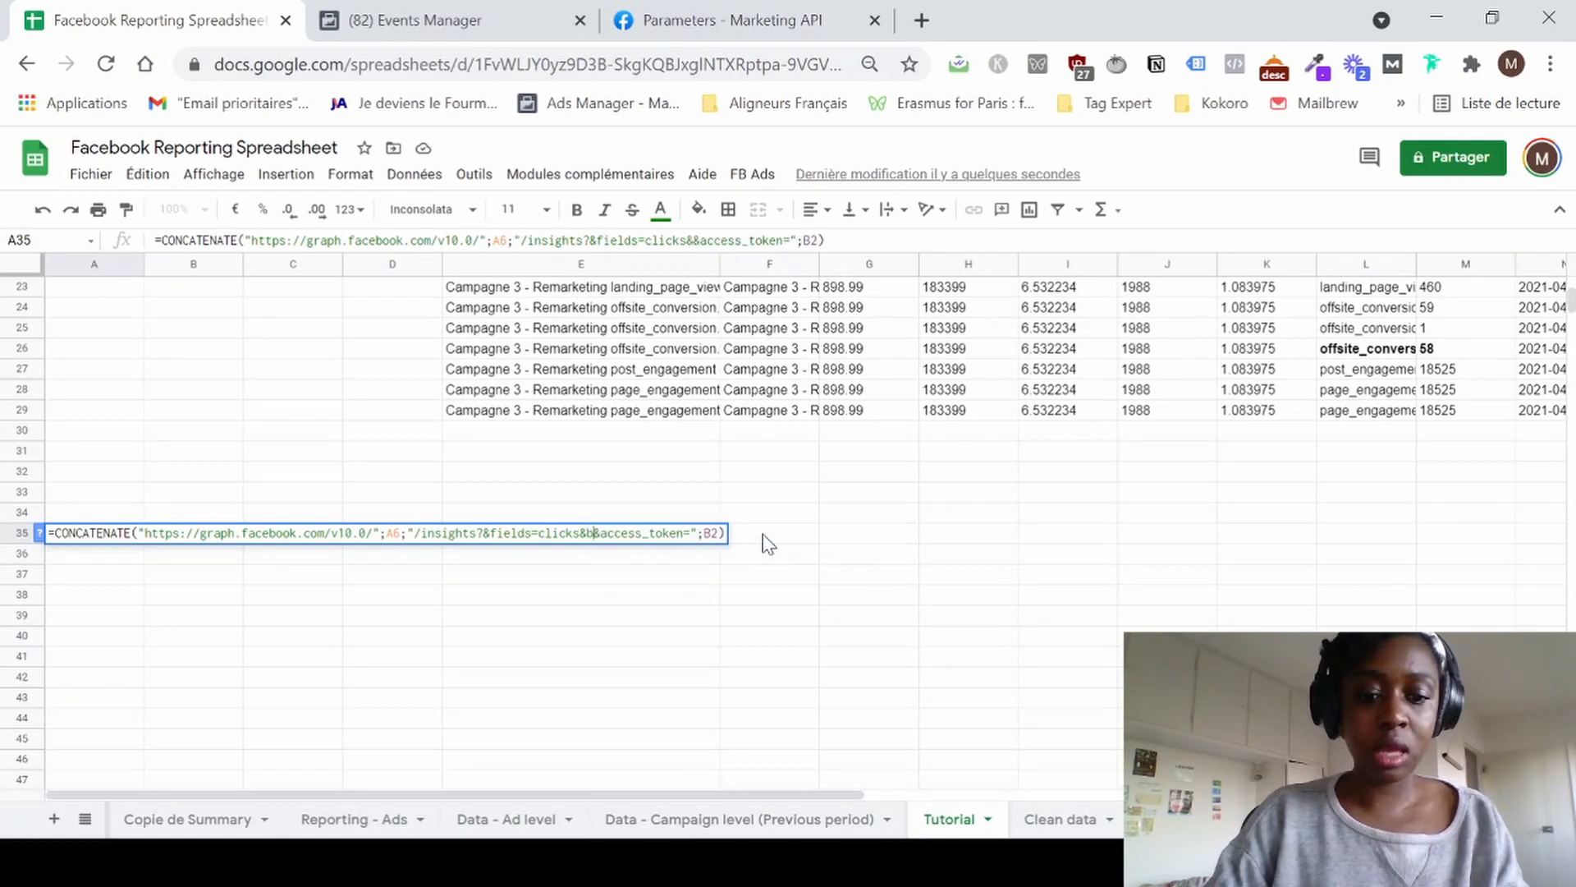
text(s)
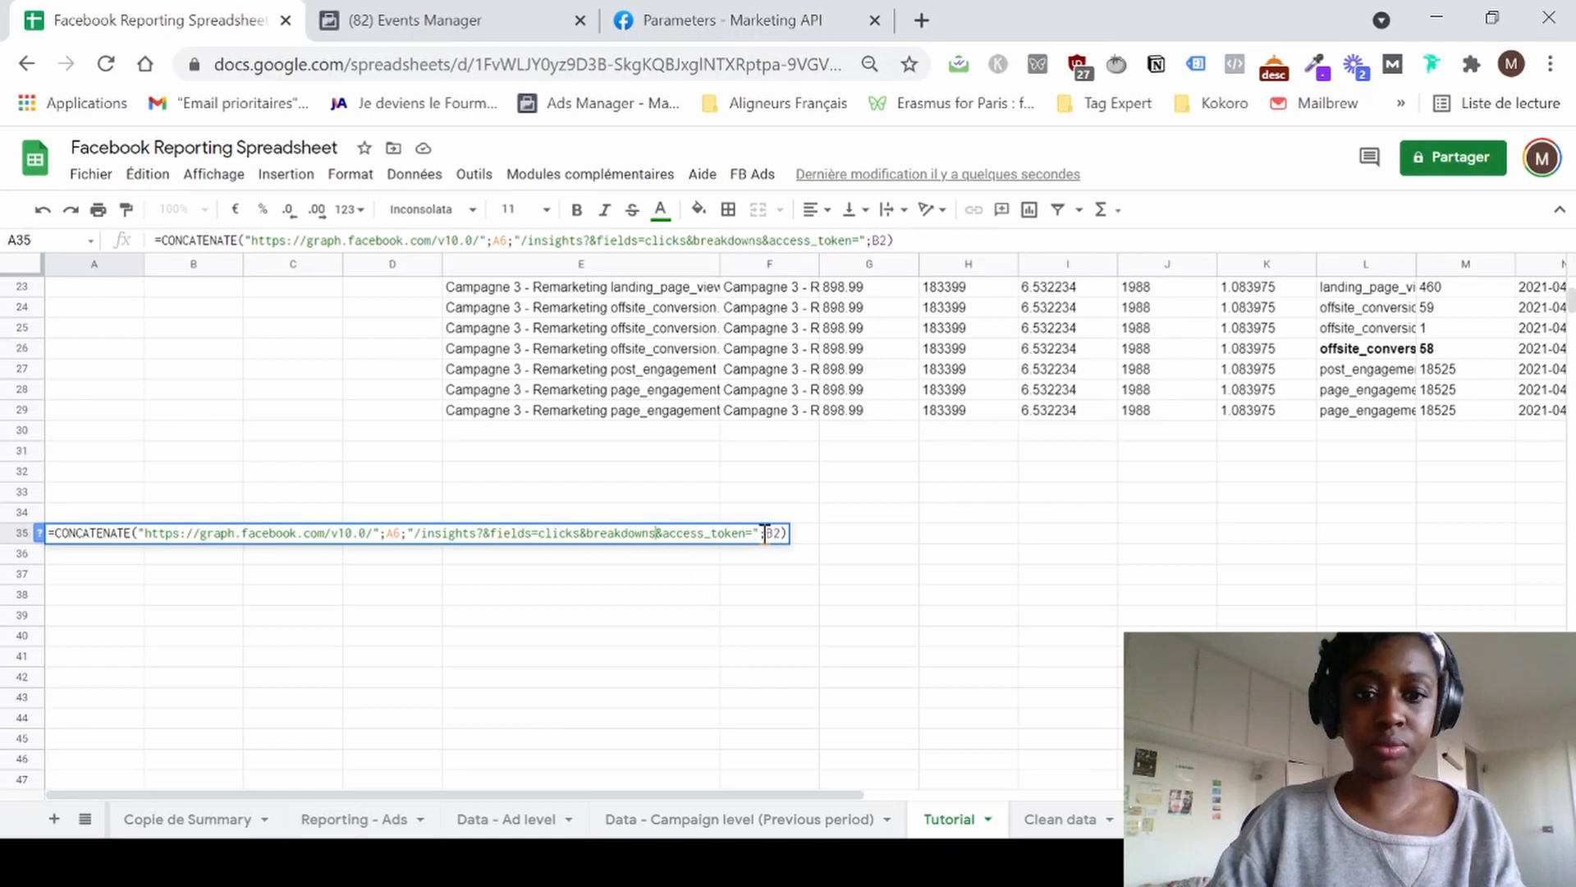
text(=age)
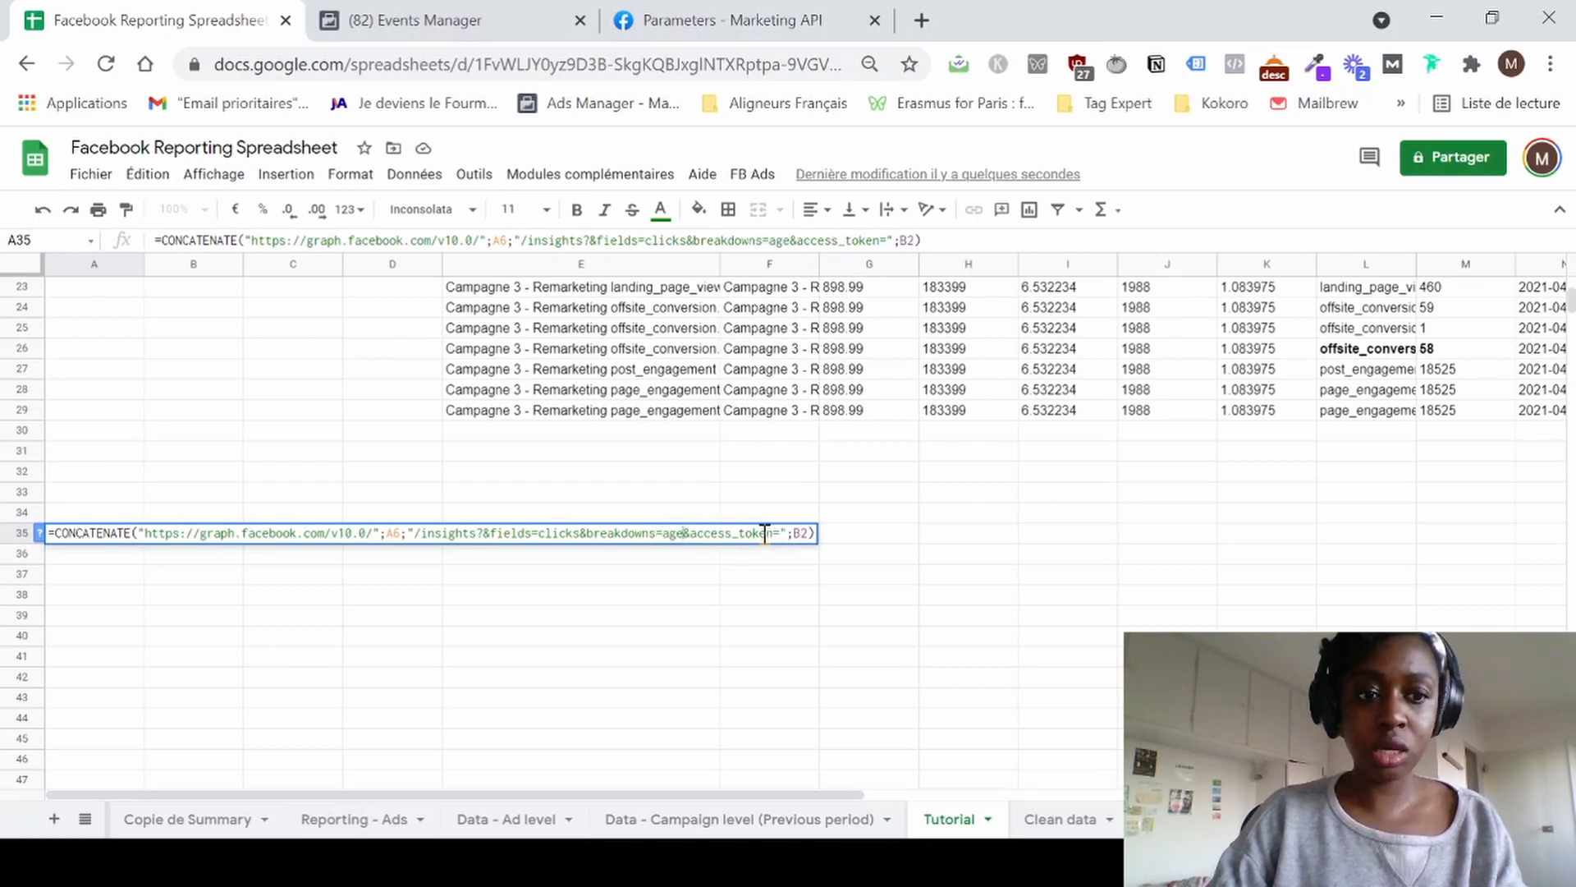
key(Return)
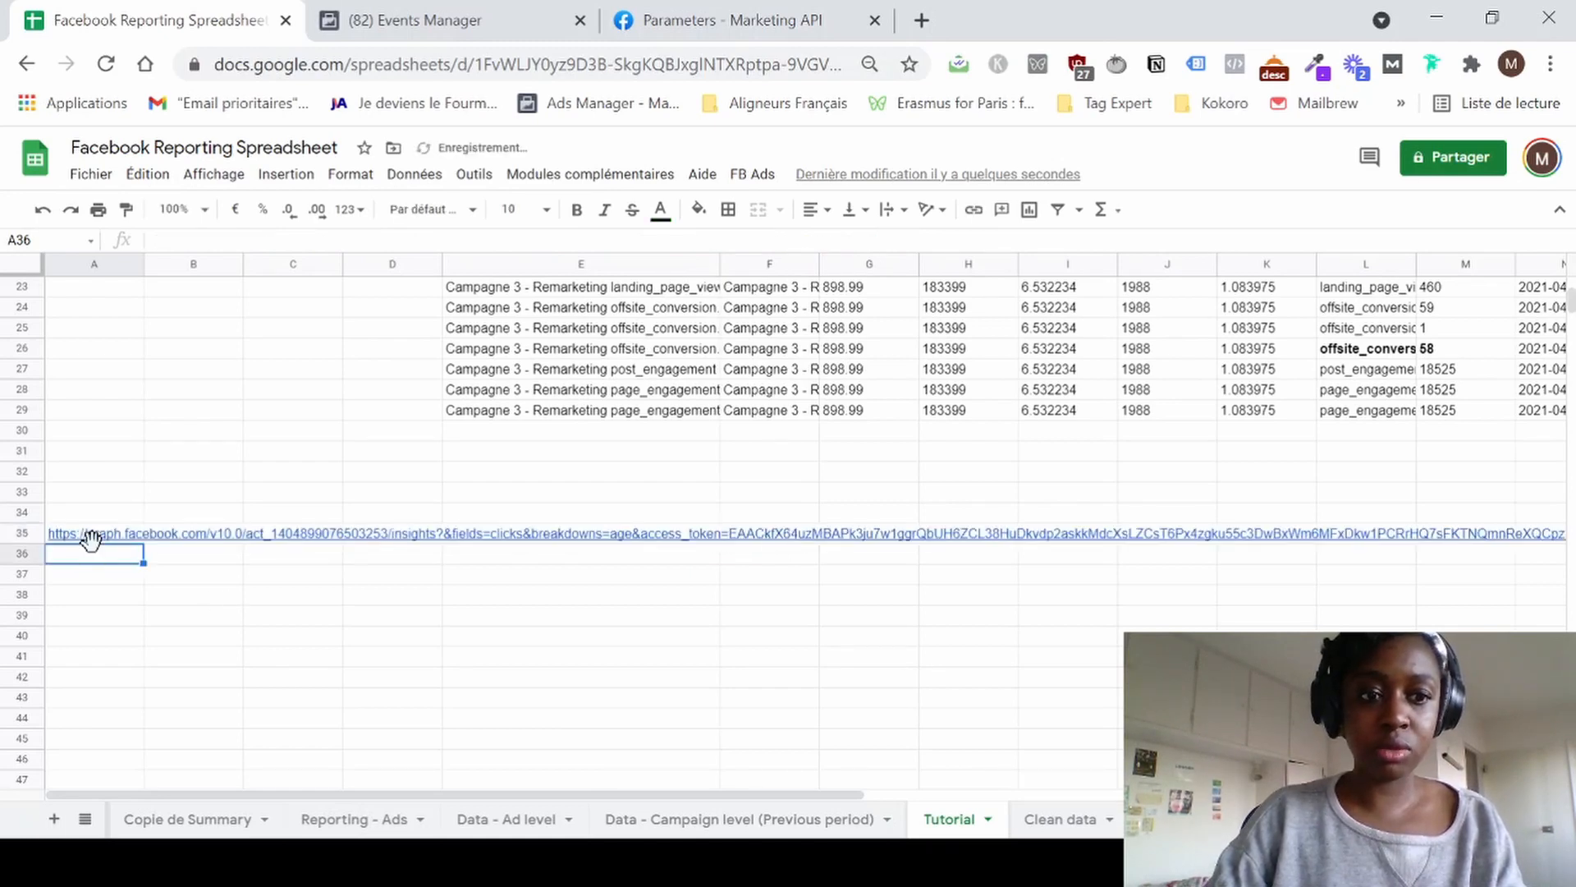
click(91, 534)
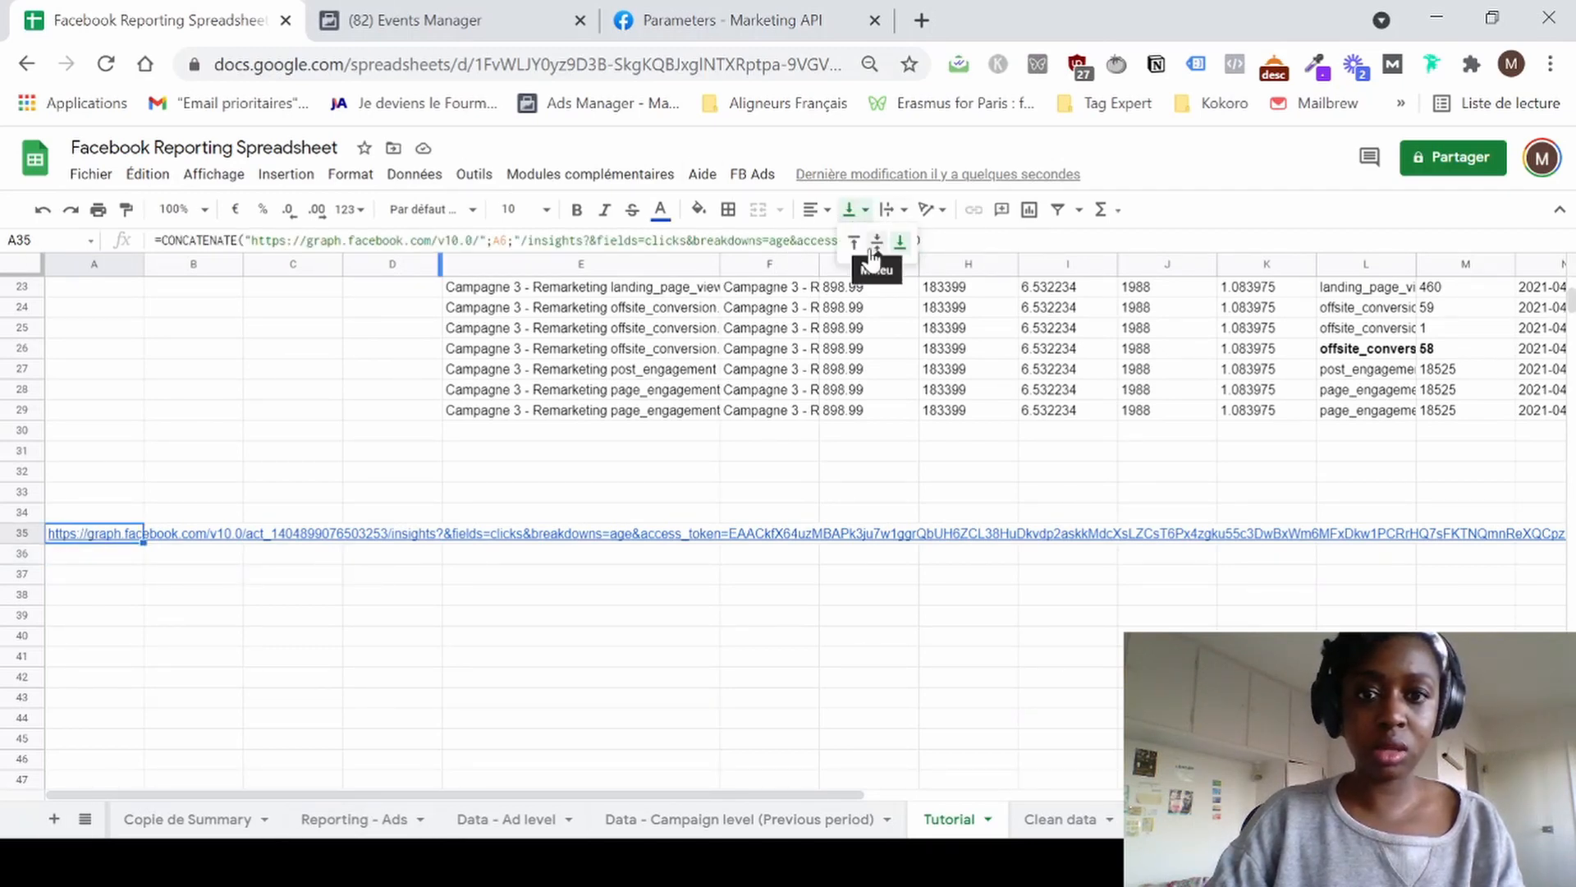
click(900, 243)
Enter =ImportJSON(A35;"/data";"noHeaders") in A36 to import the age breakdown data.
click(69, 557)
text(=import)
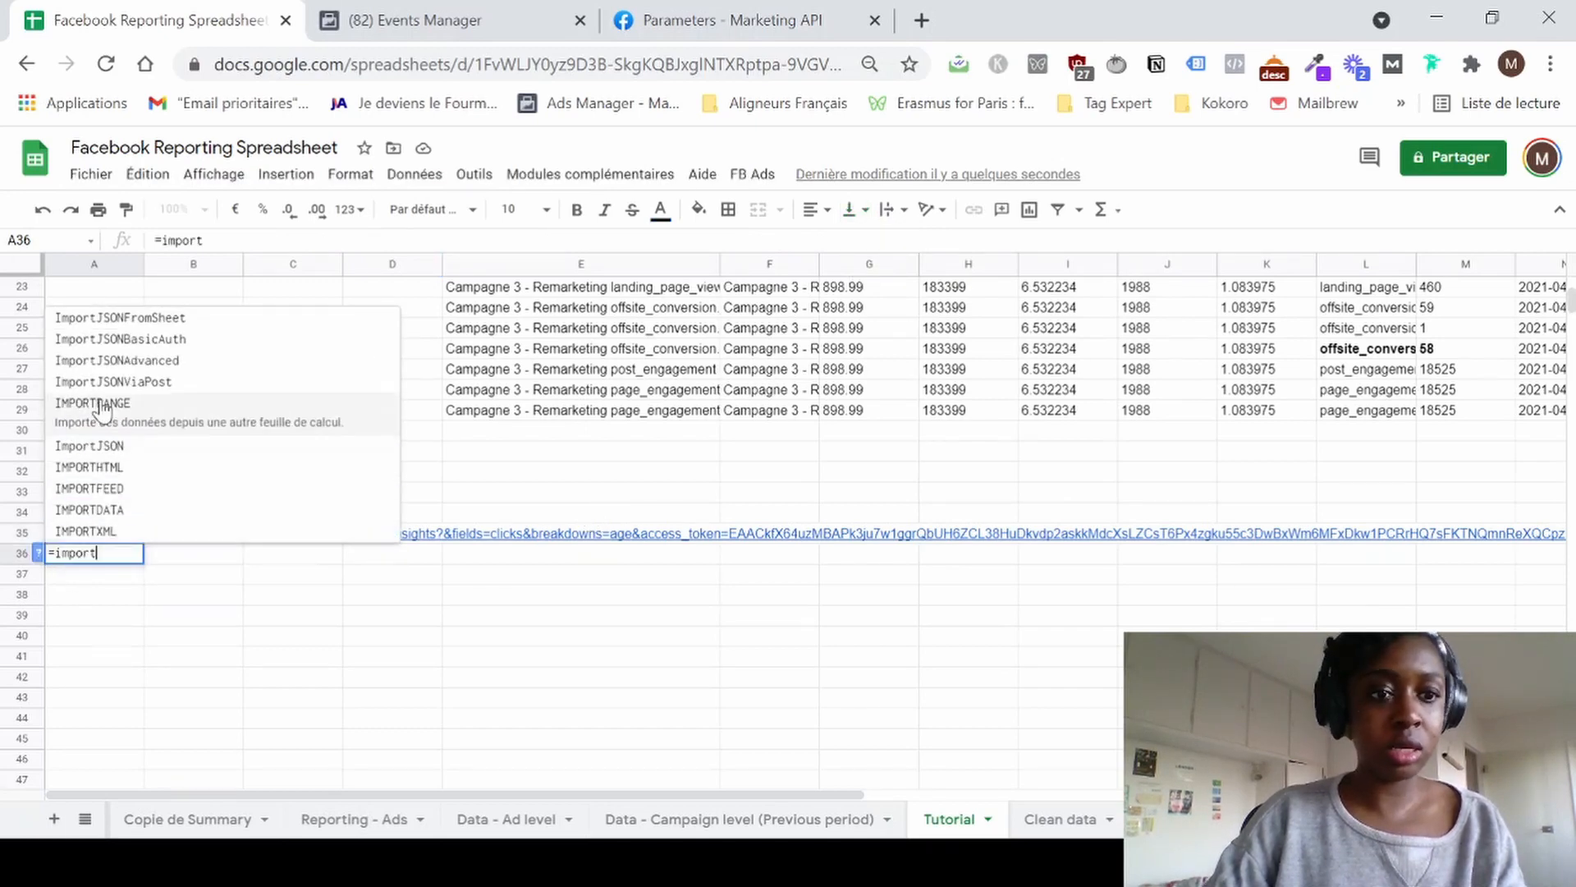
click(106, 443)
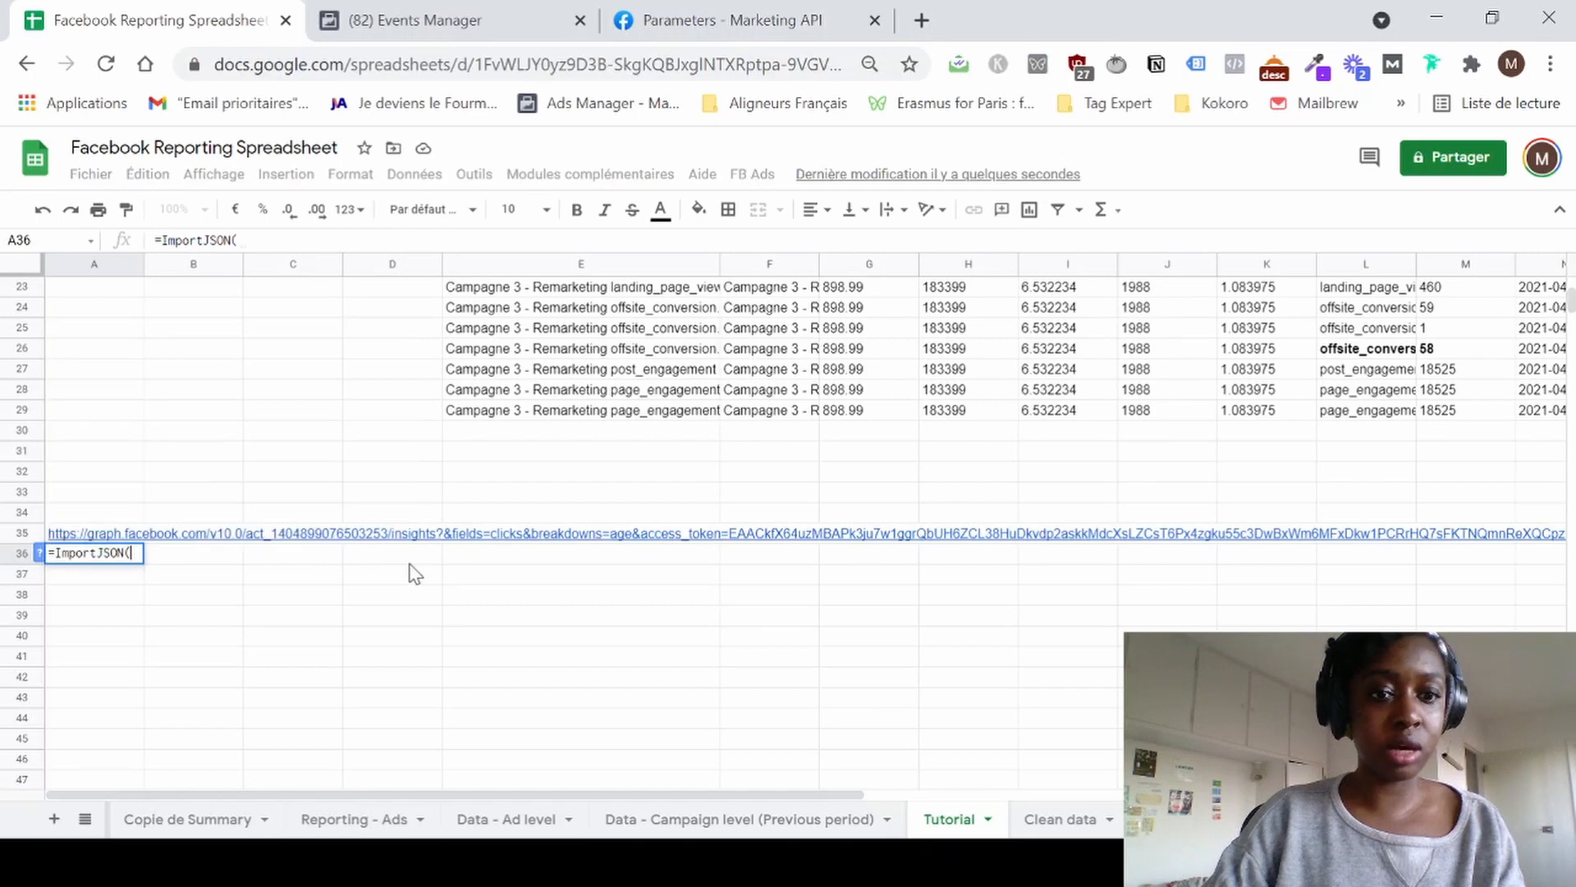
click(94, 536)
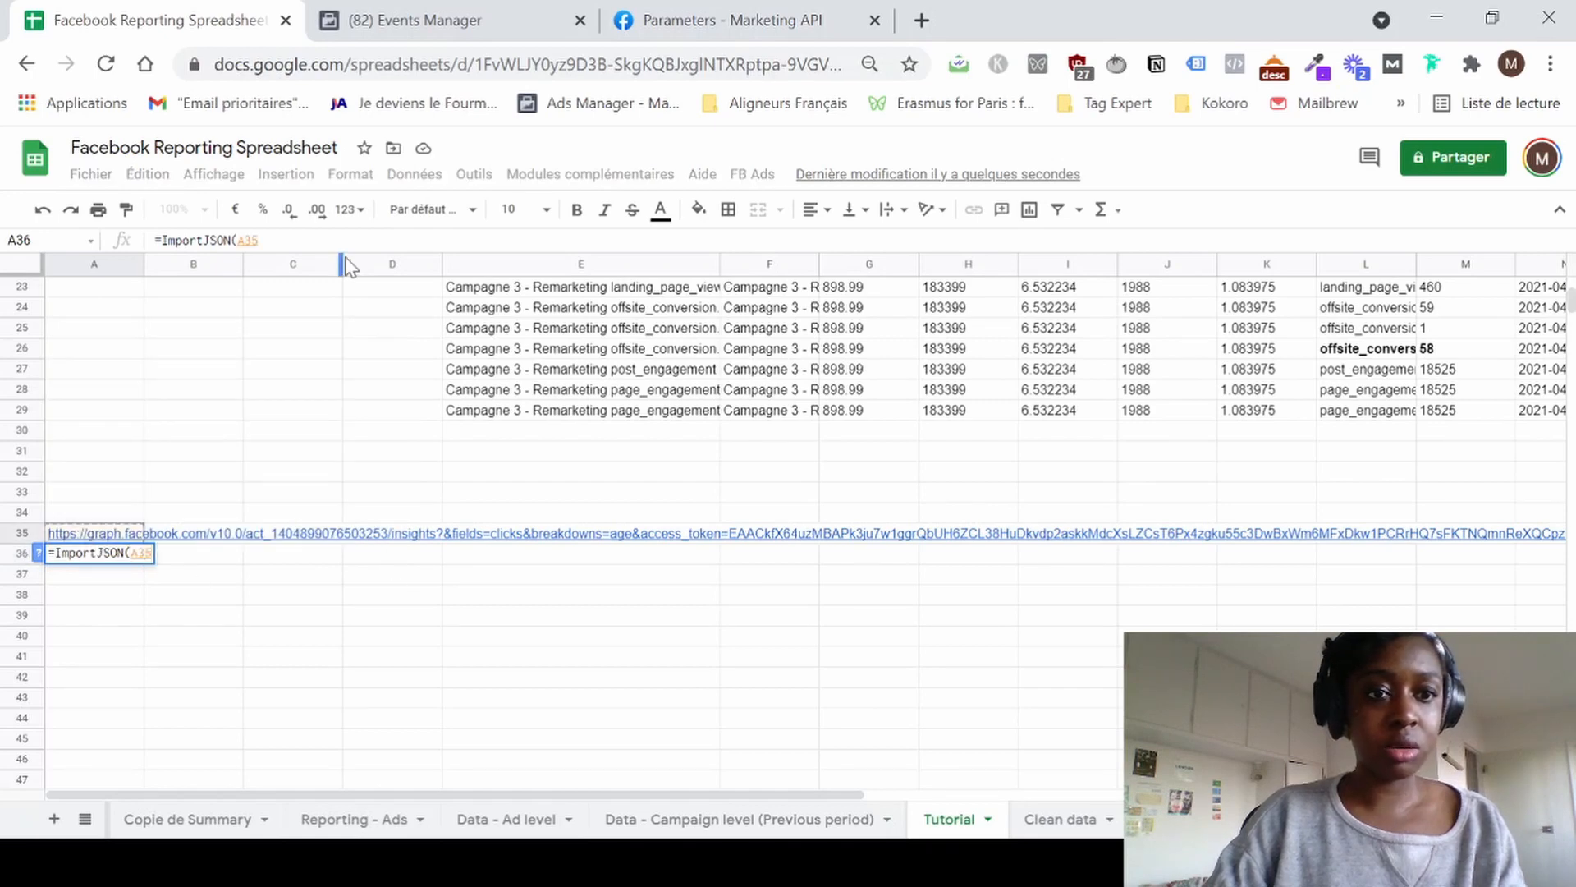
text(;)
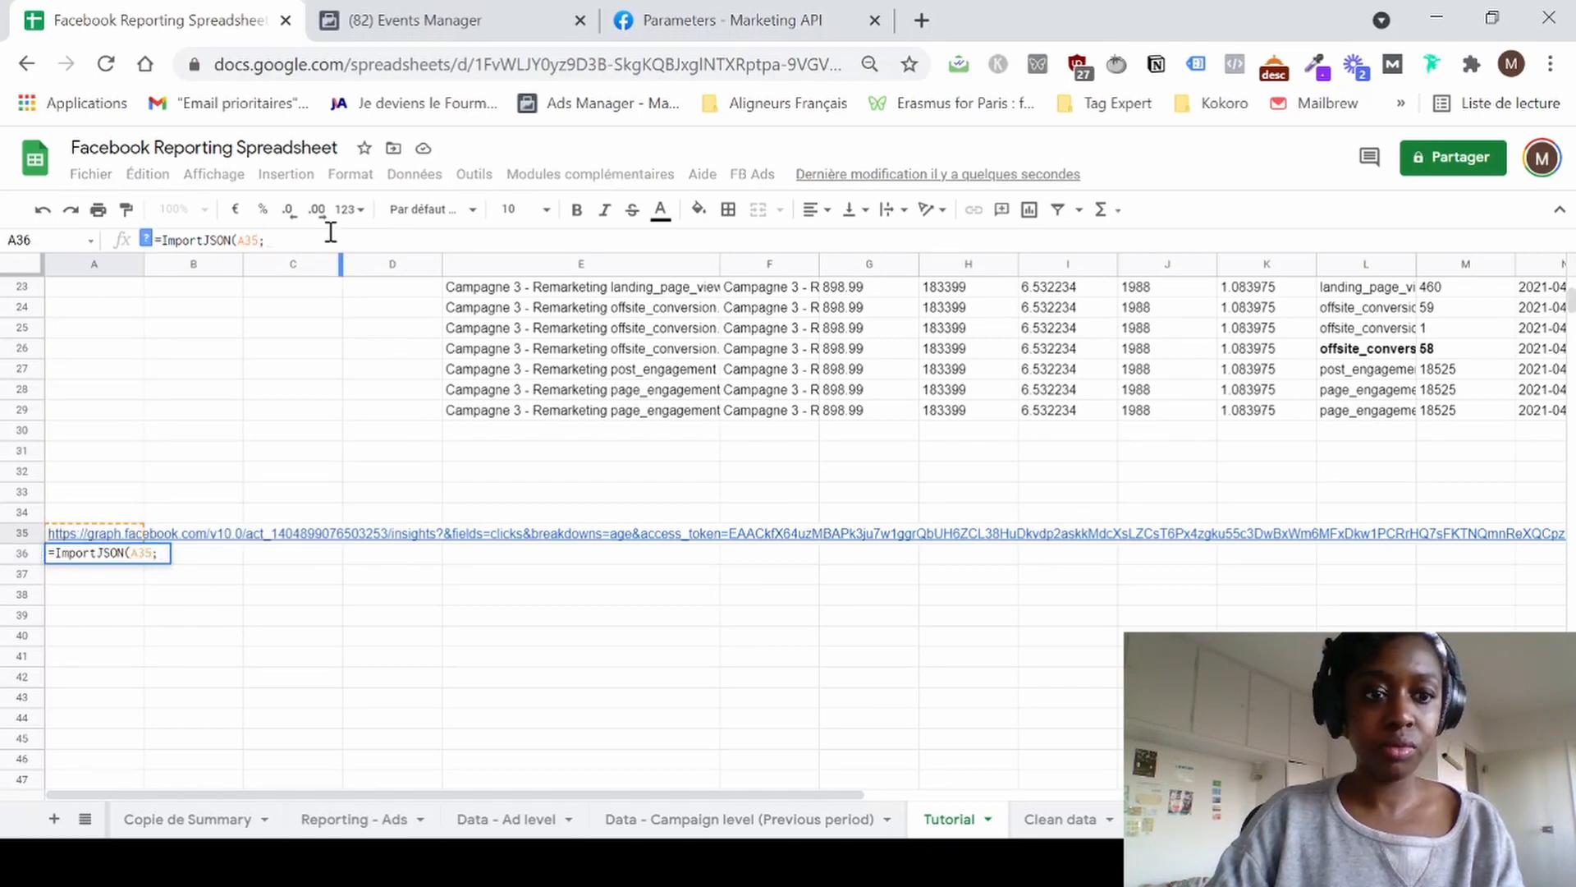
text("/)
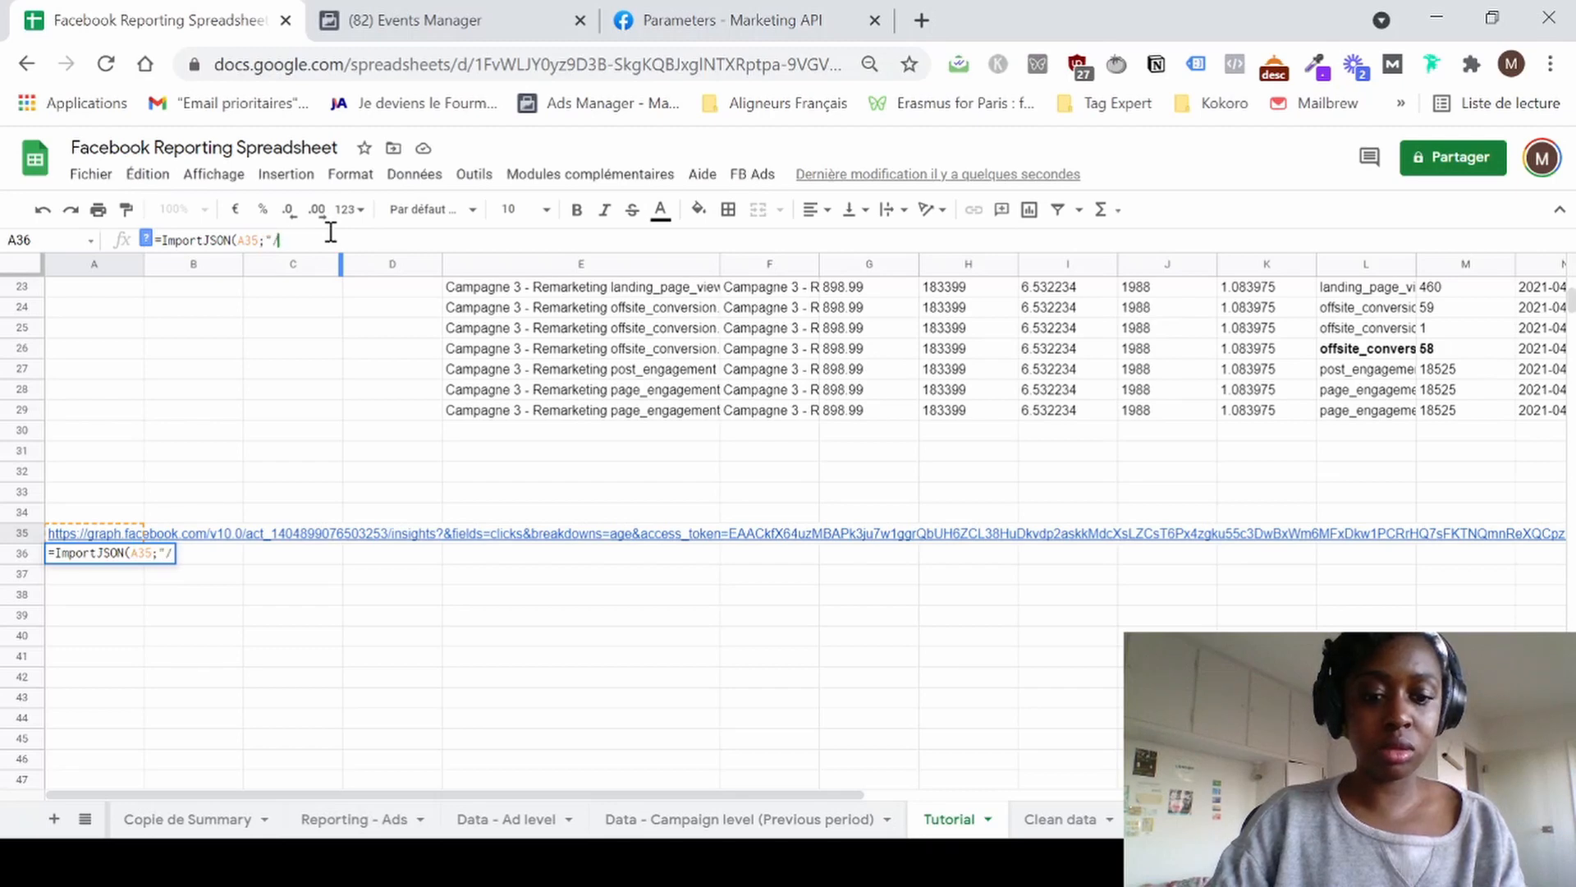
text(data";)
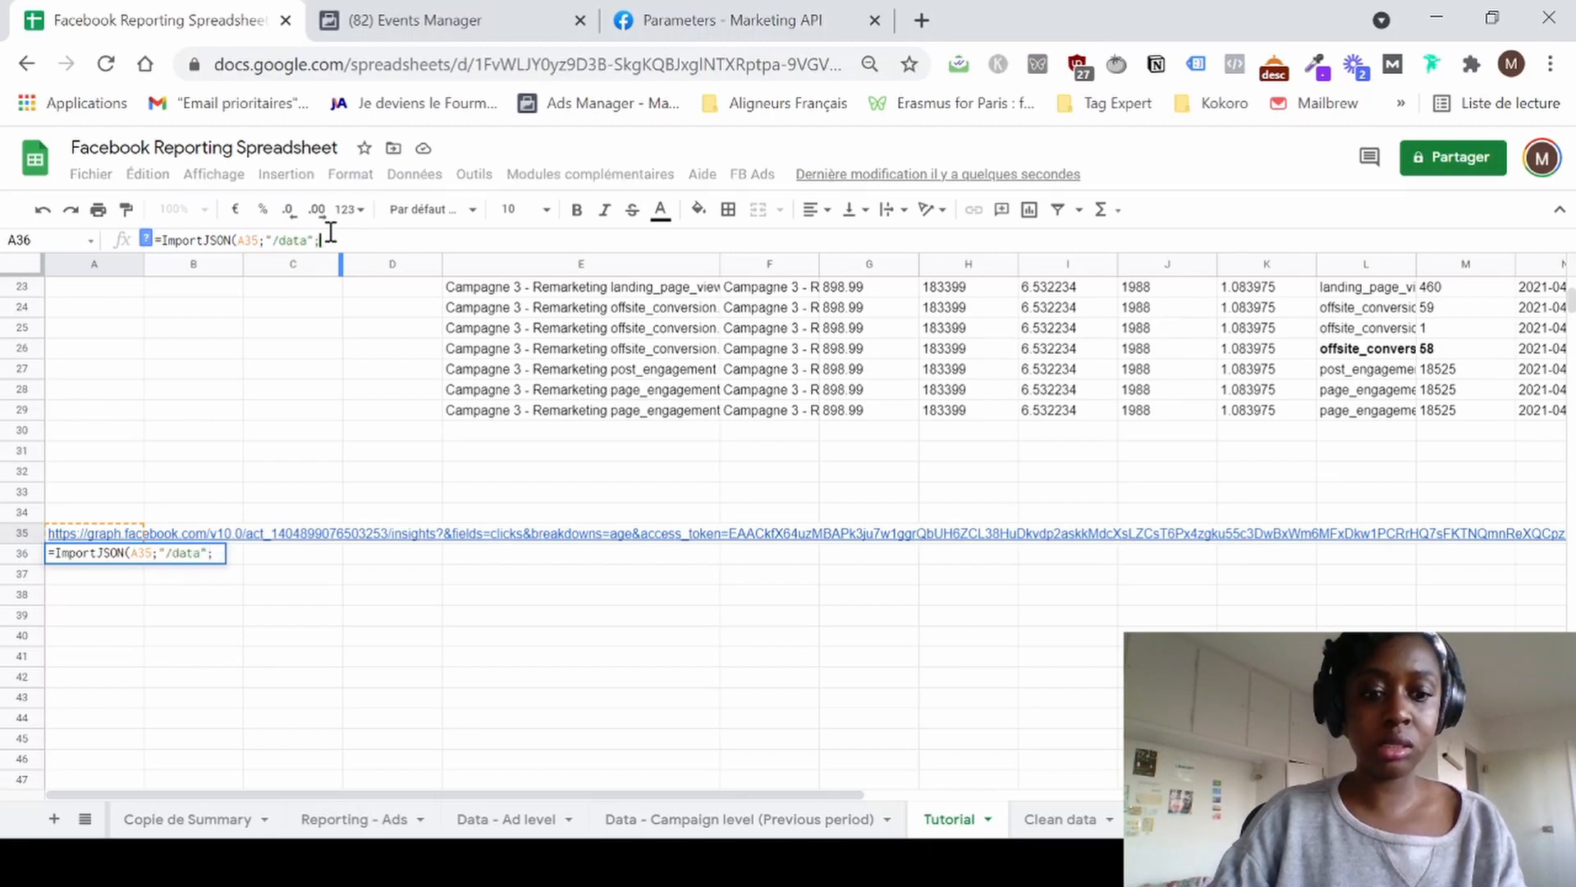
text("noh)
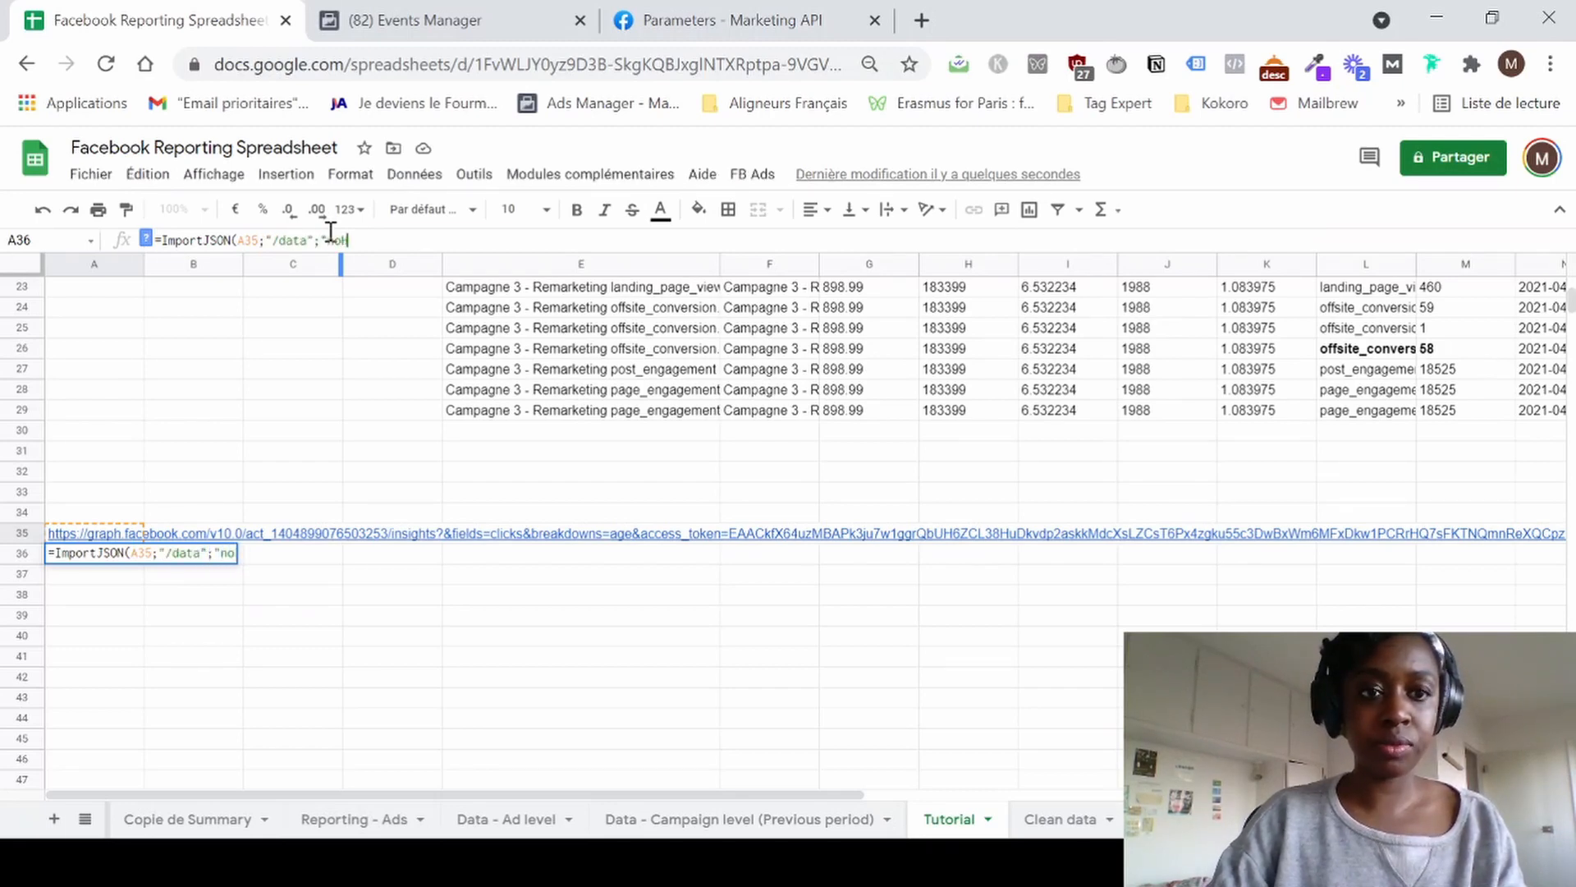
text(eaders")
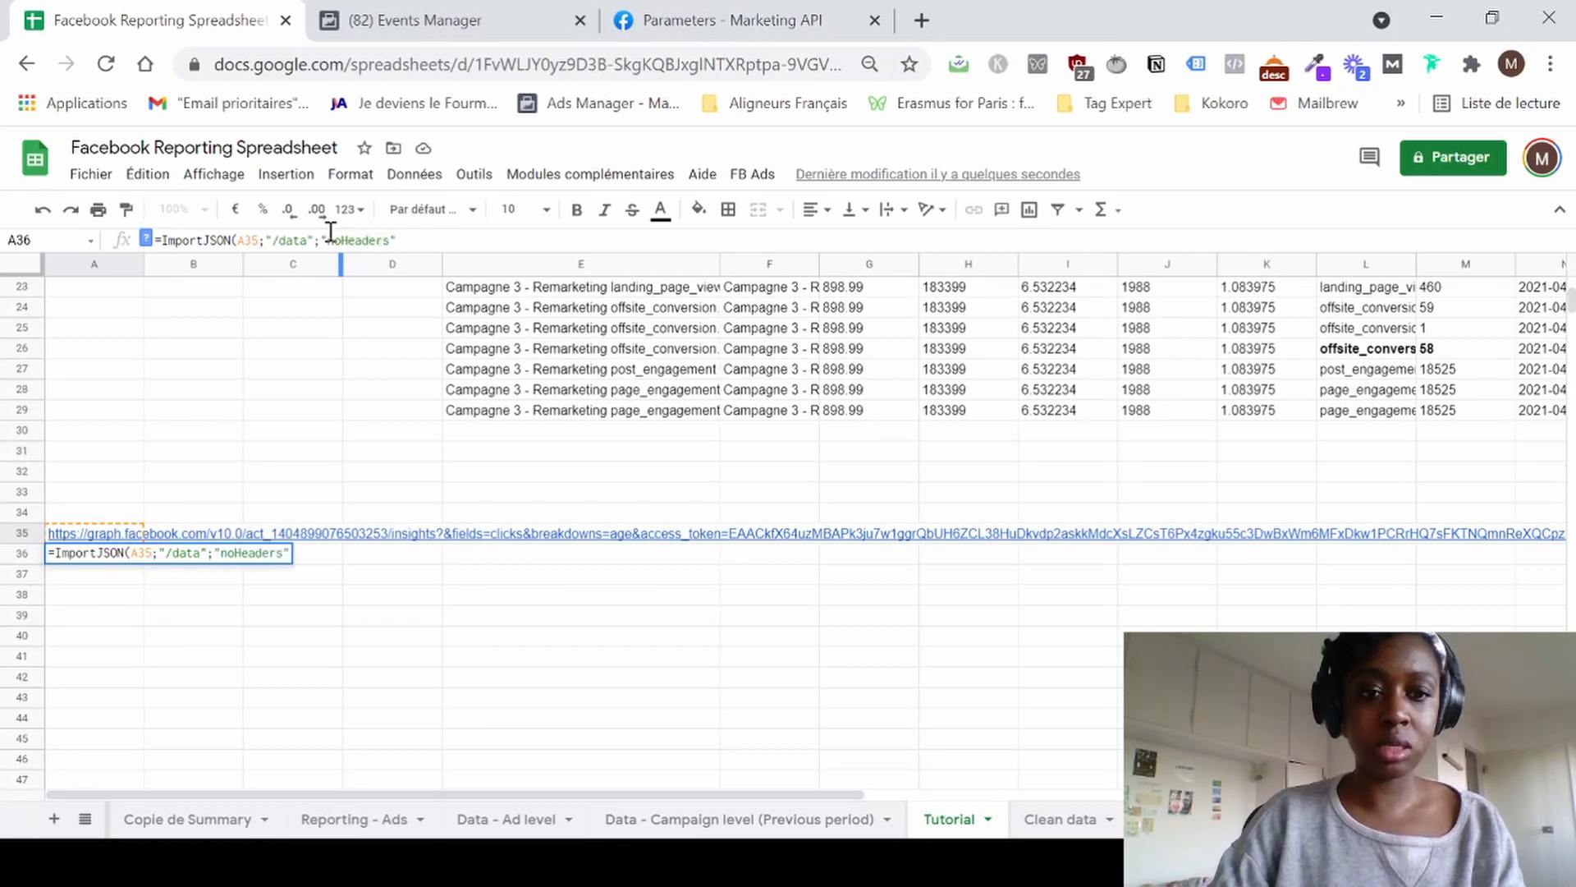
text())
key(Return)
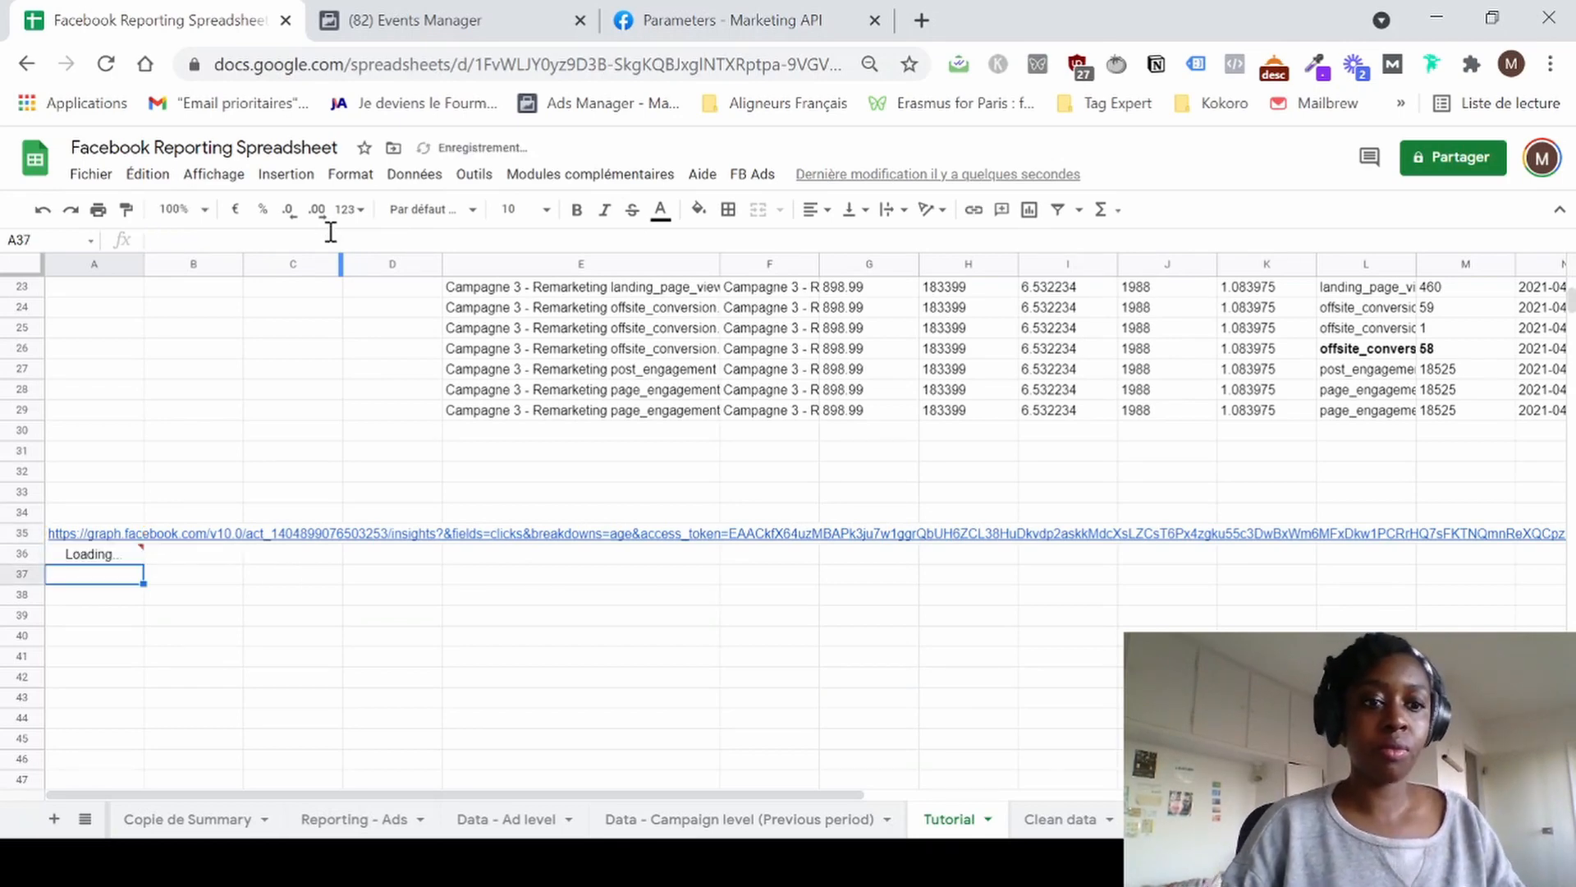
Set the text wrapping of A35 to clip so the long request URL stays within its cell.
click(100, 536)
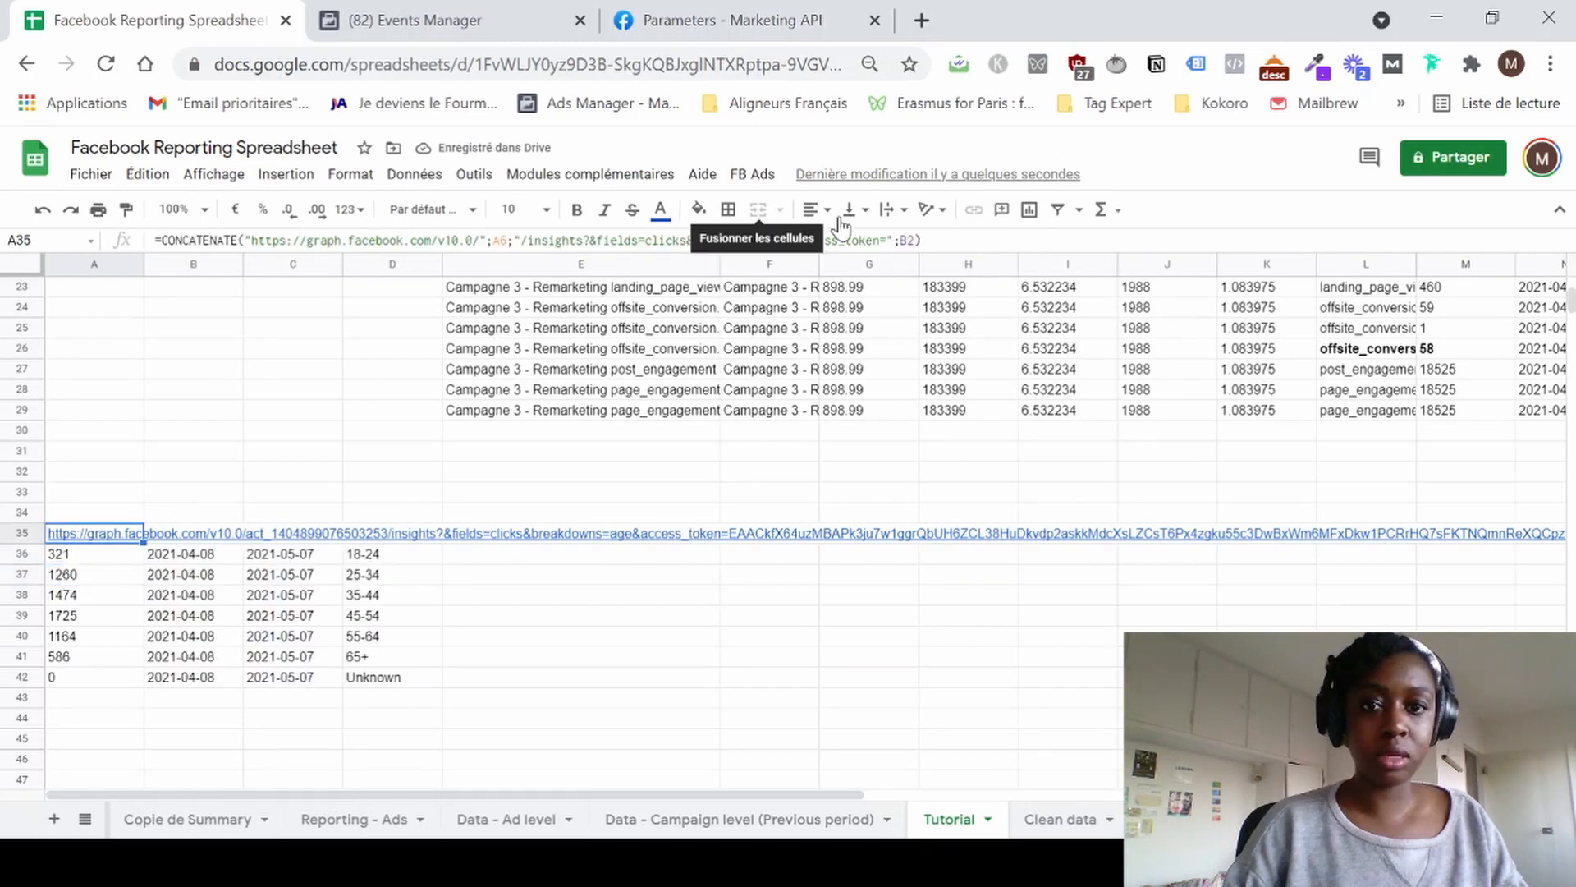
click(895, 215)
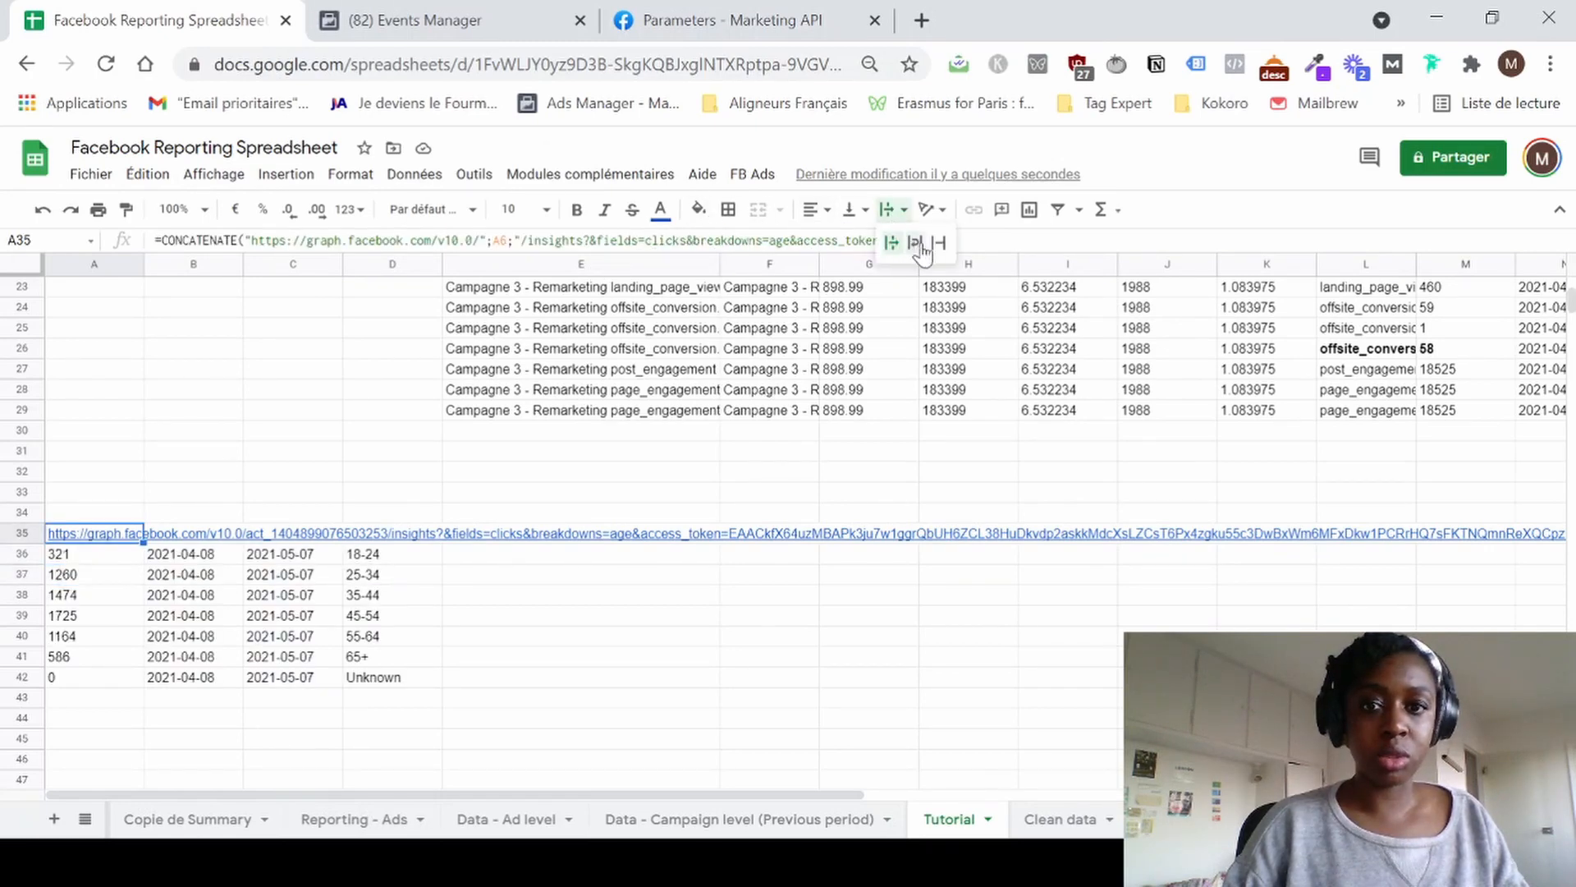
click(936, 247)
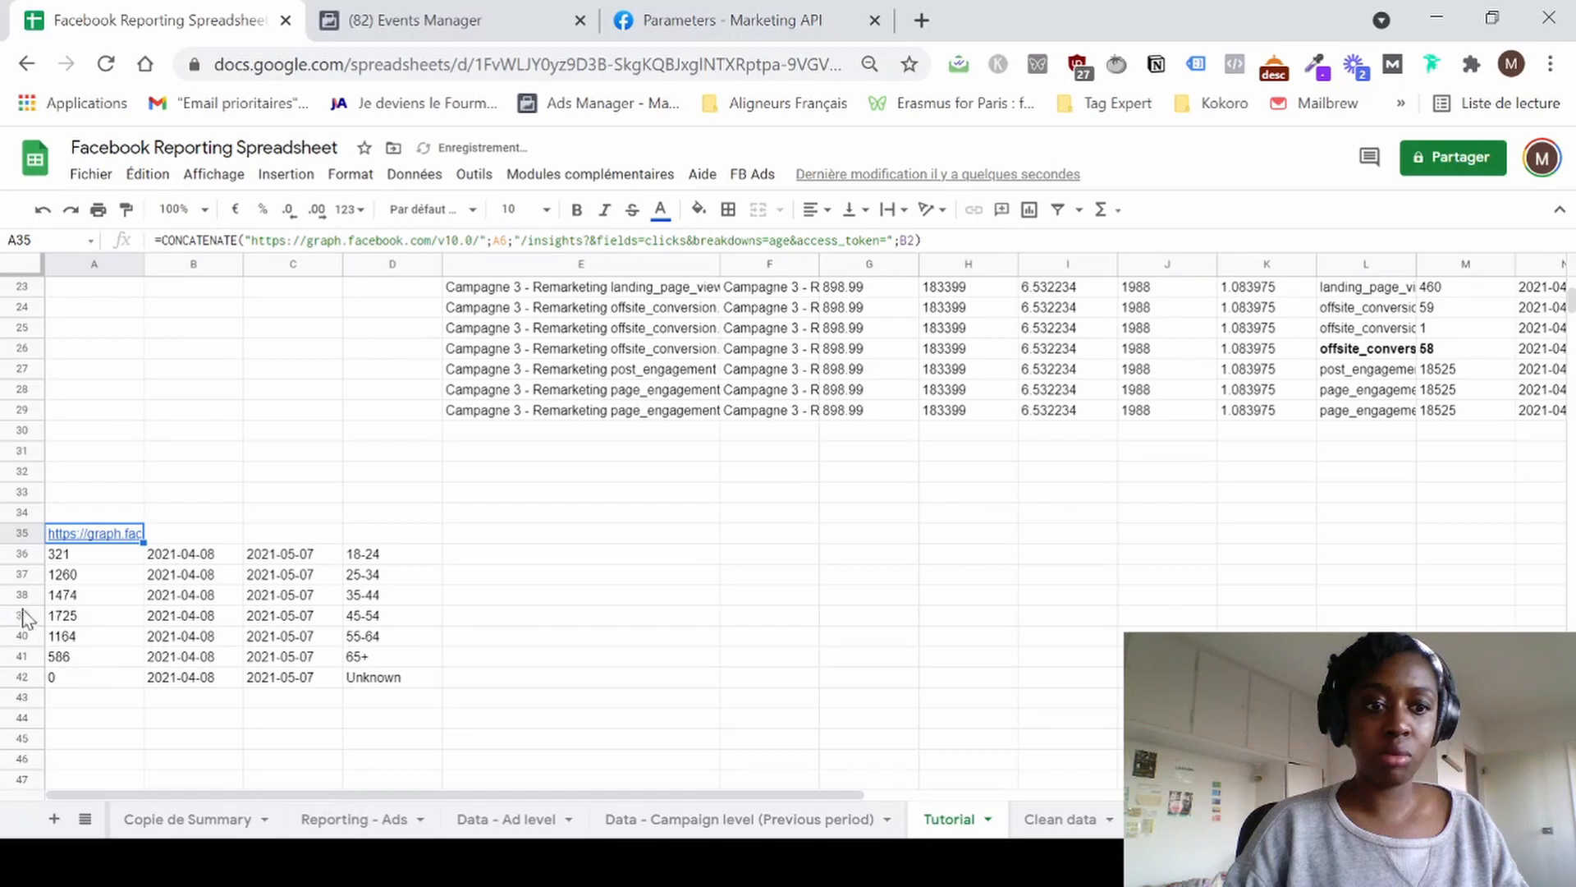
Insert an empty row above the imported age data, directly below the request URL.
click(82, 559)
right_click(83, 559)
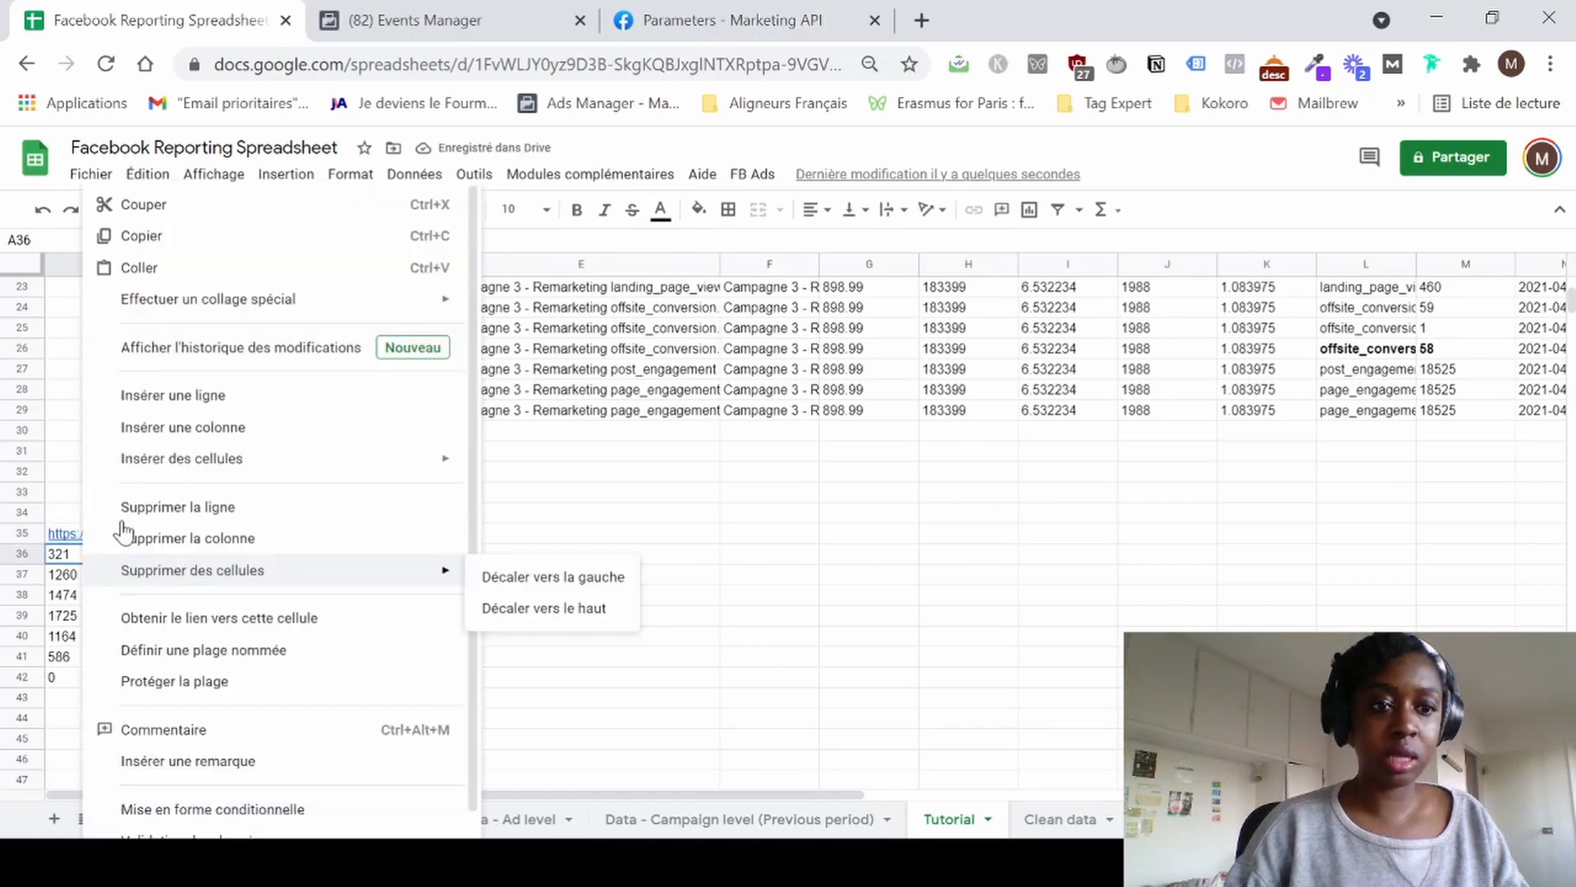
click(194, 395)
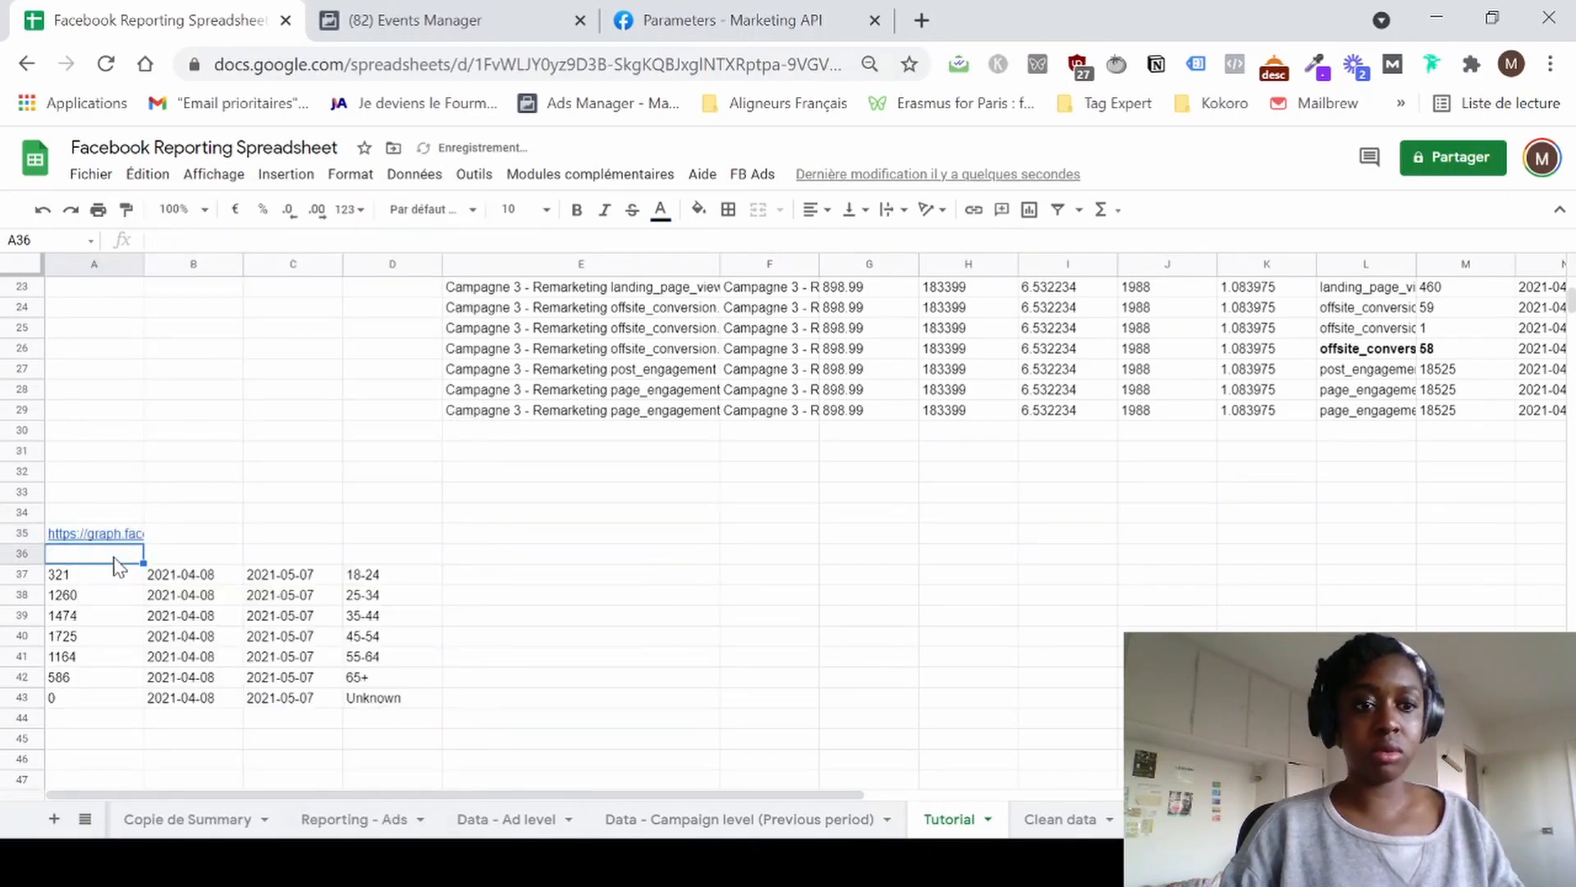
Label the age breakdown columns in A36 to D36 as Clicks, Date start, Date stop and Age range.
text(Cl)
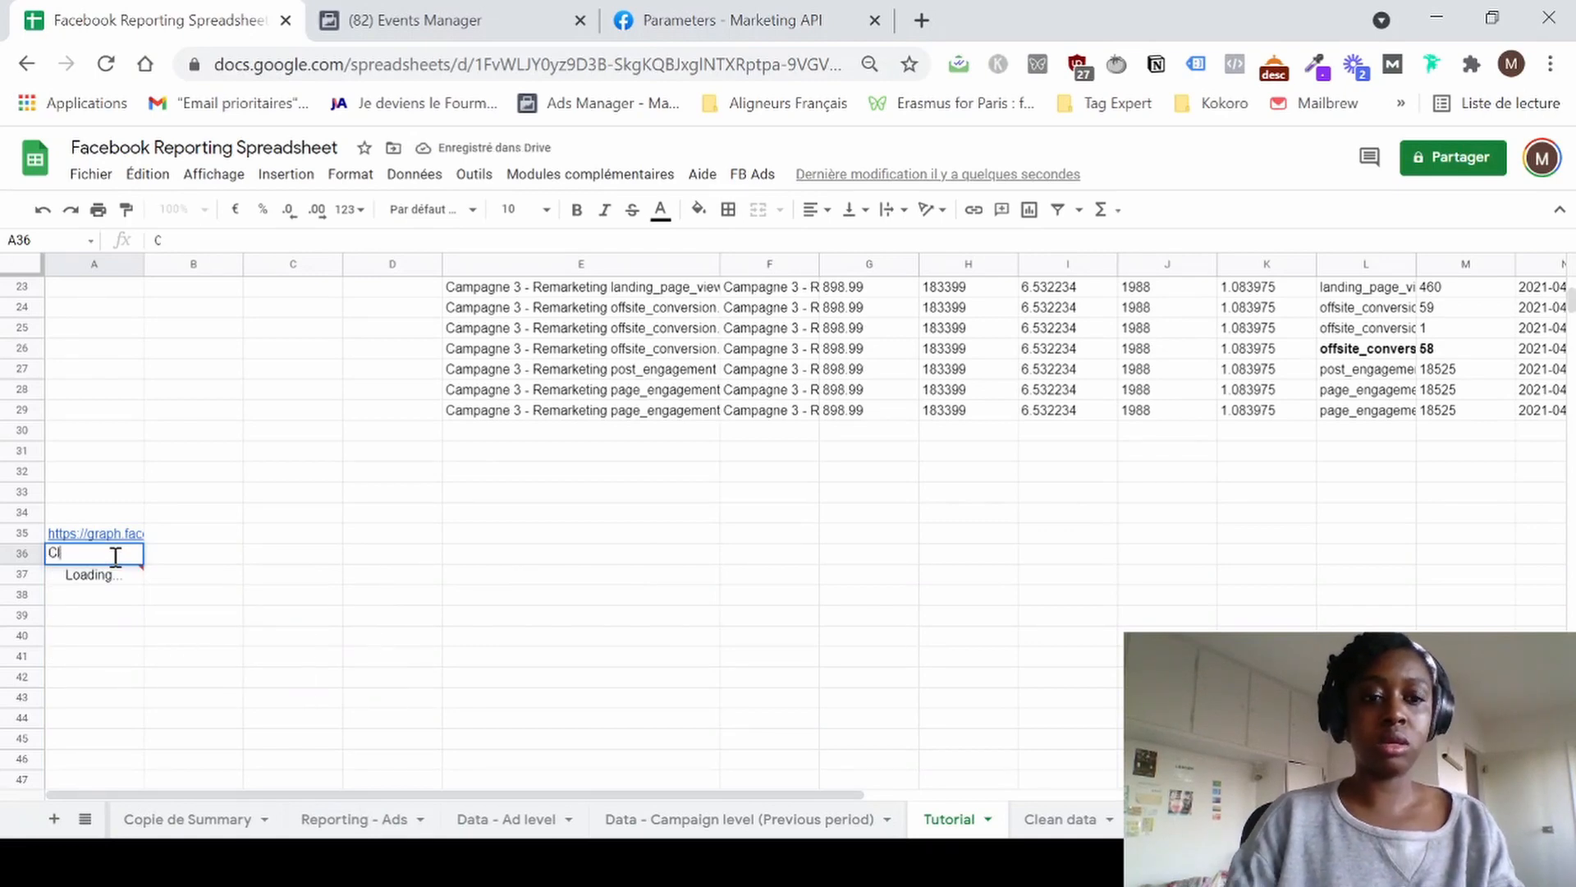
text(icks)
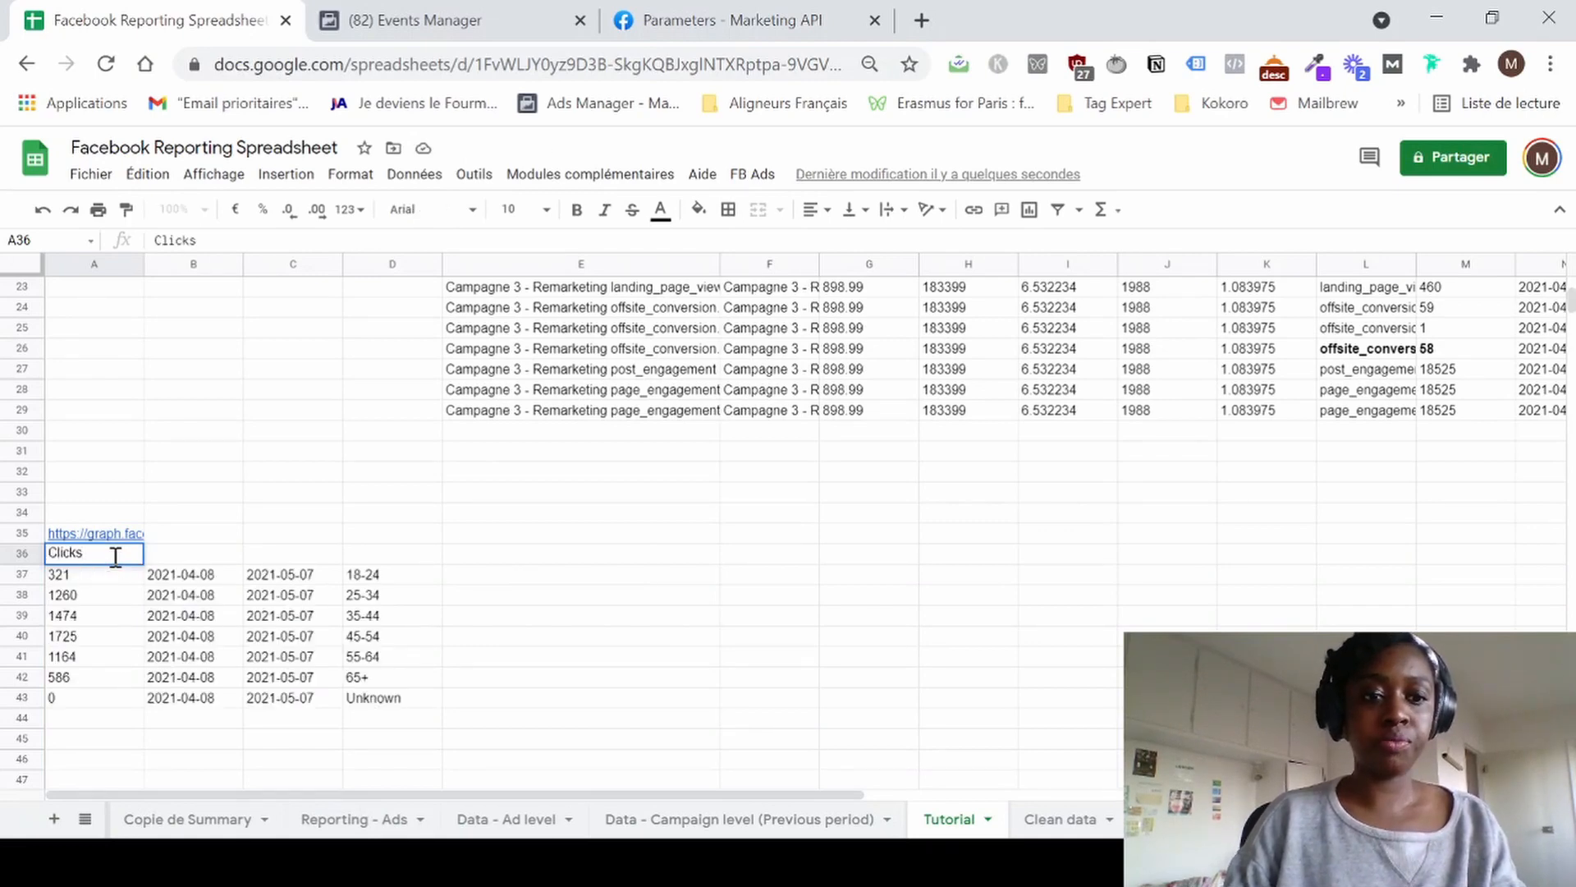
click(202, 561)
text(Date)
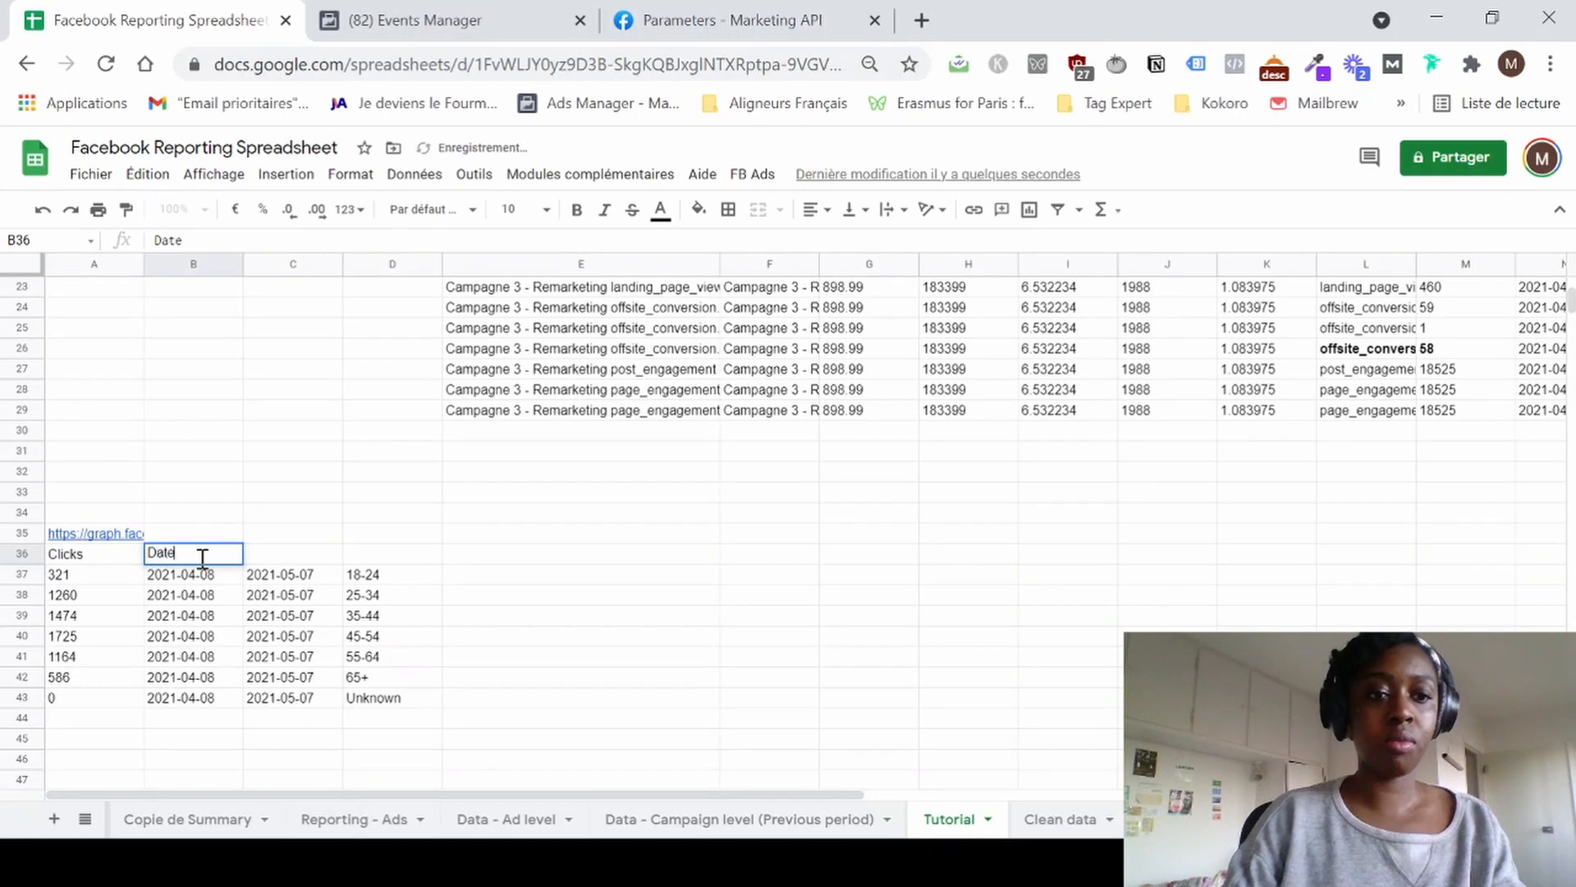
text( start)
click(267, 553)
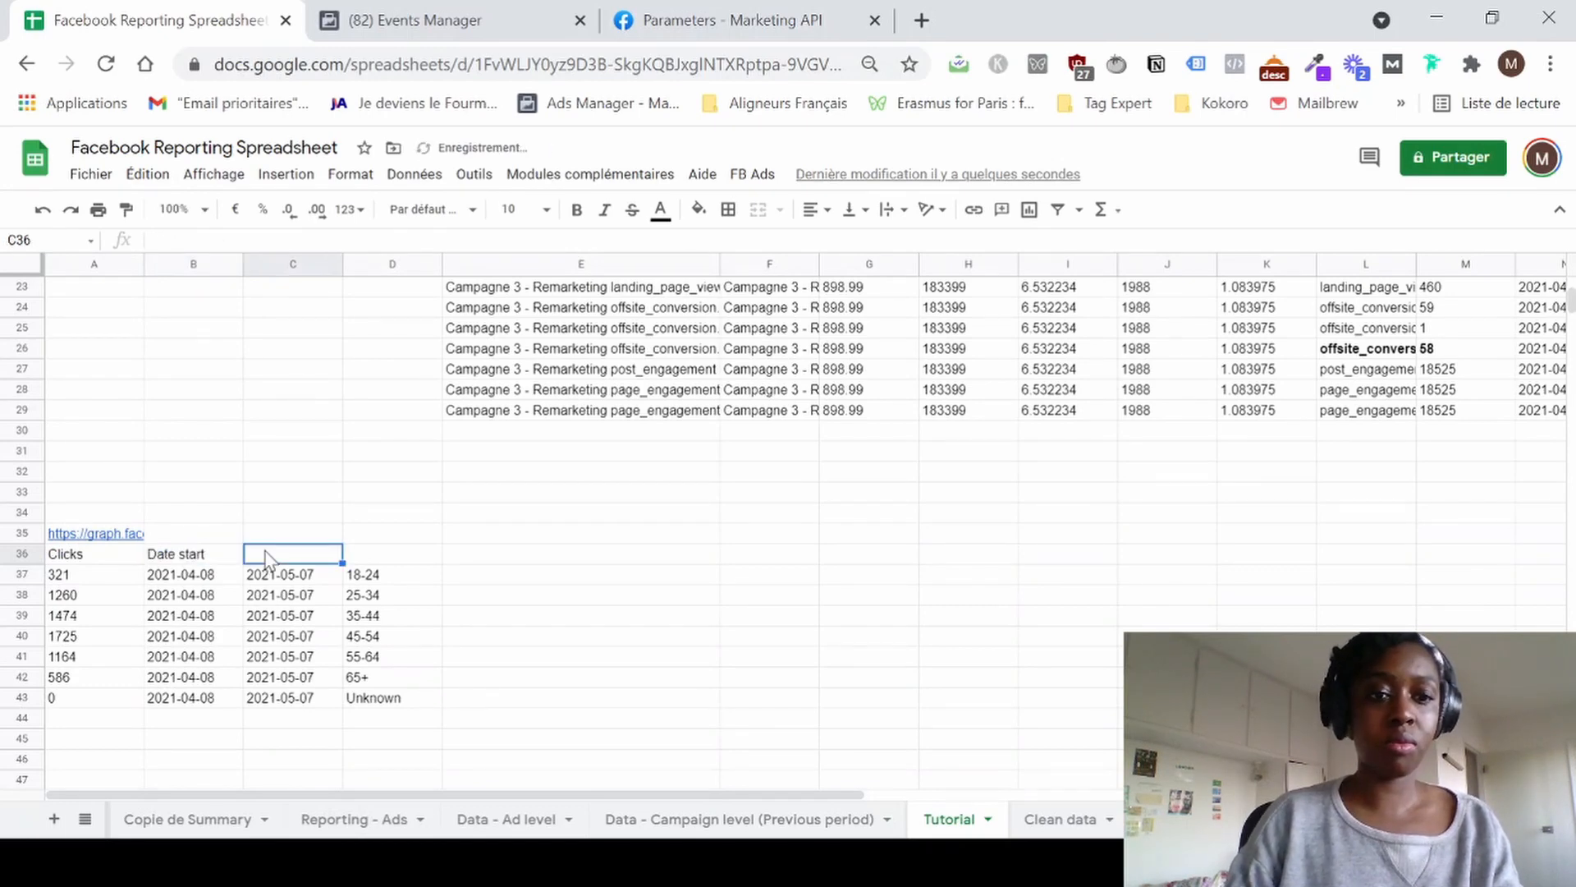
text(Date st)
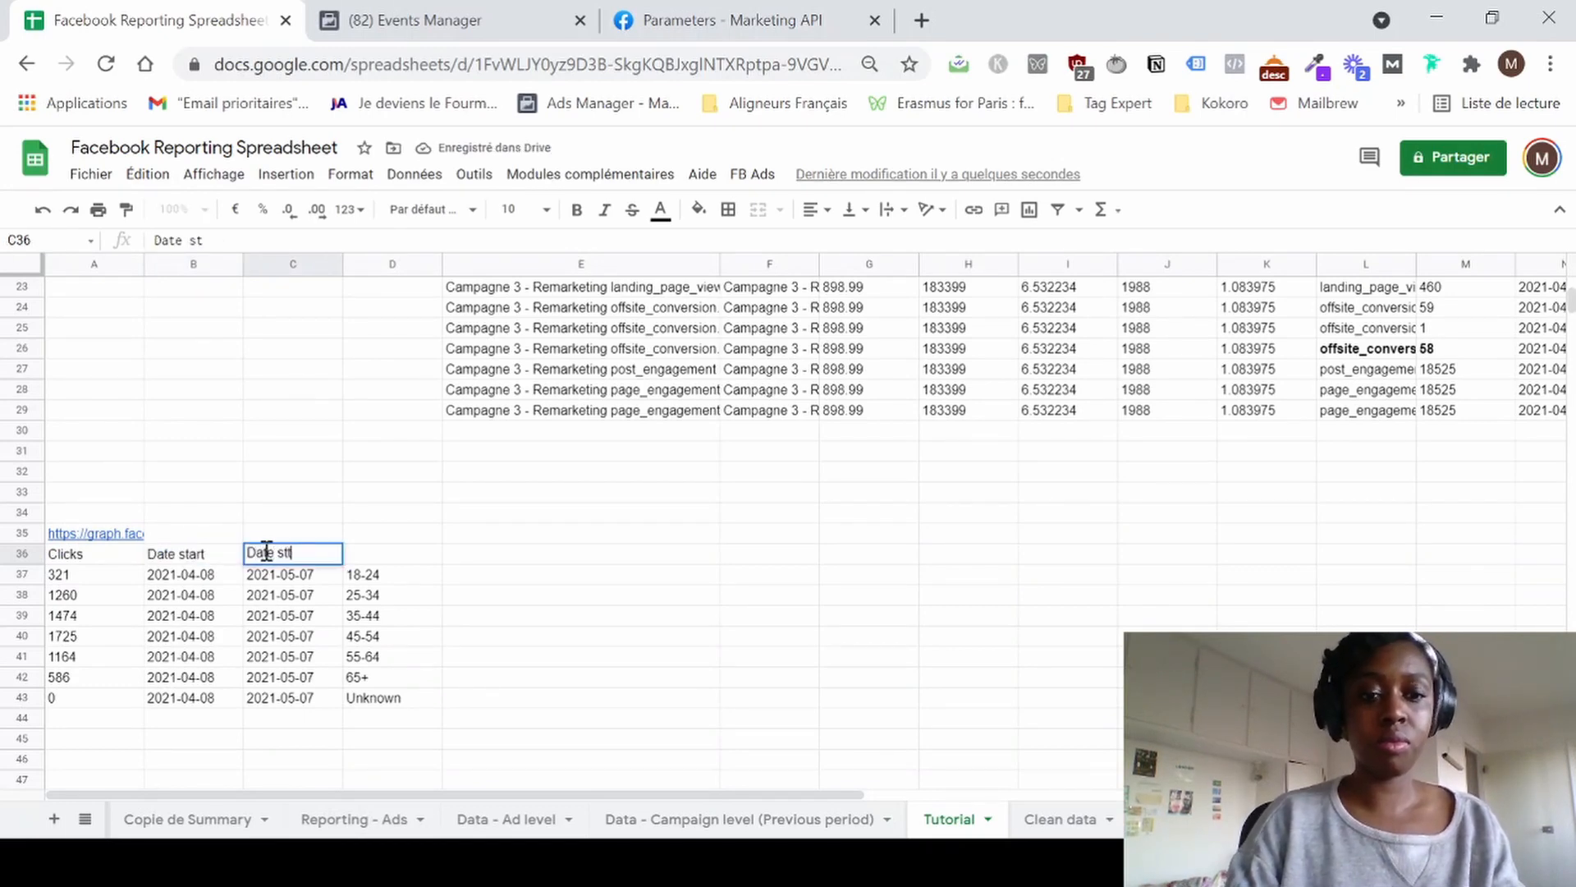
key(BackSpace)
key(BackSpace)
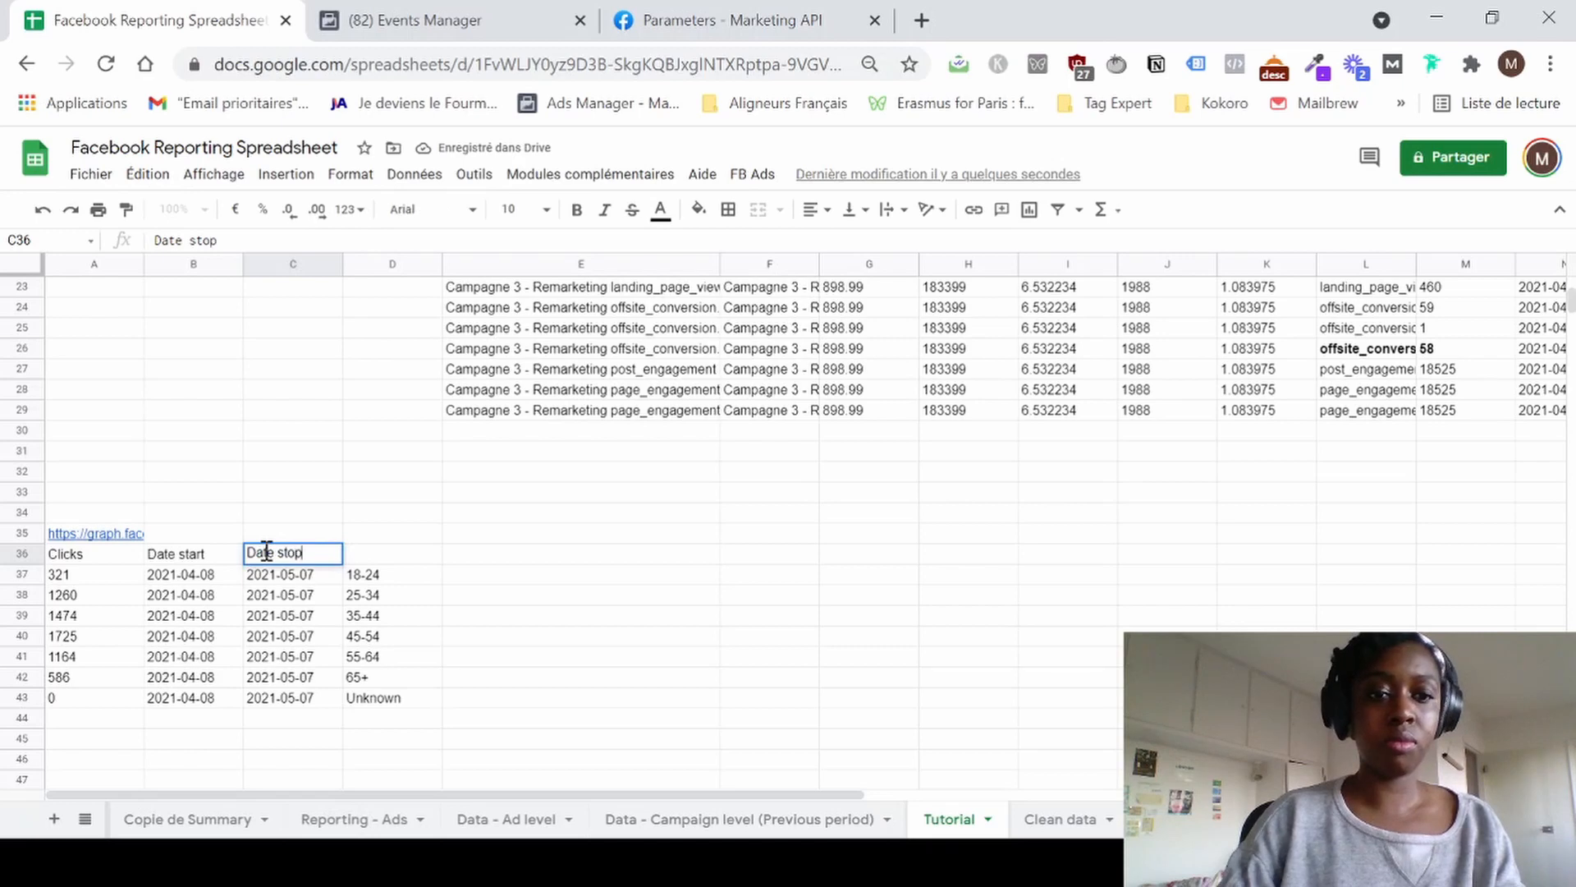
click(382, 552)
text(Age range)
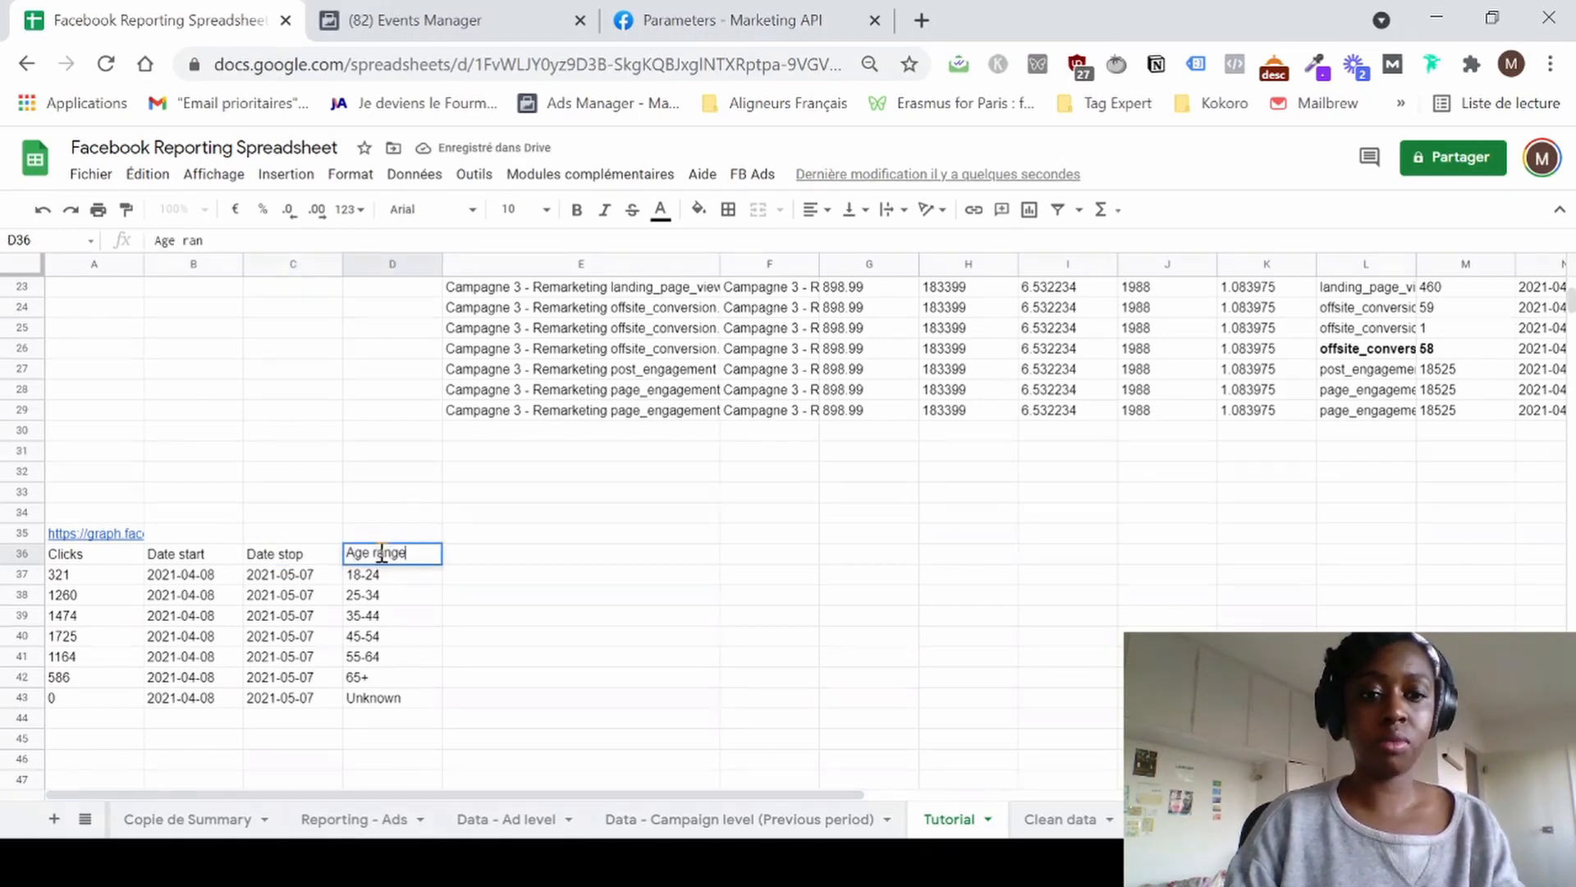
key(Return)
double_click(476, 556)
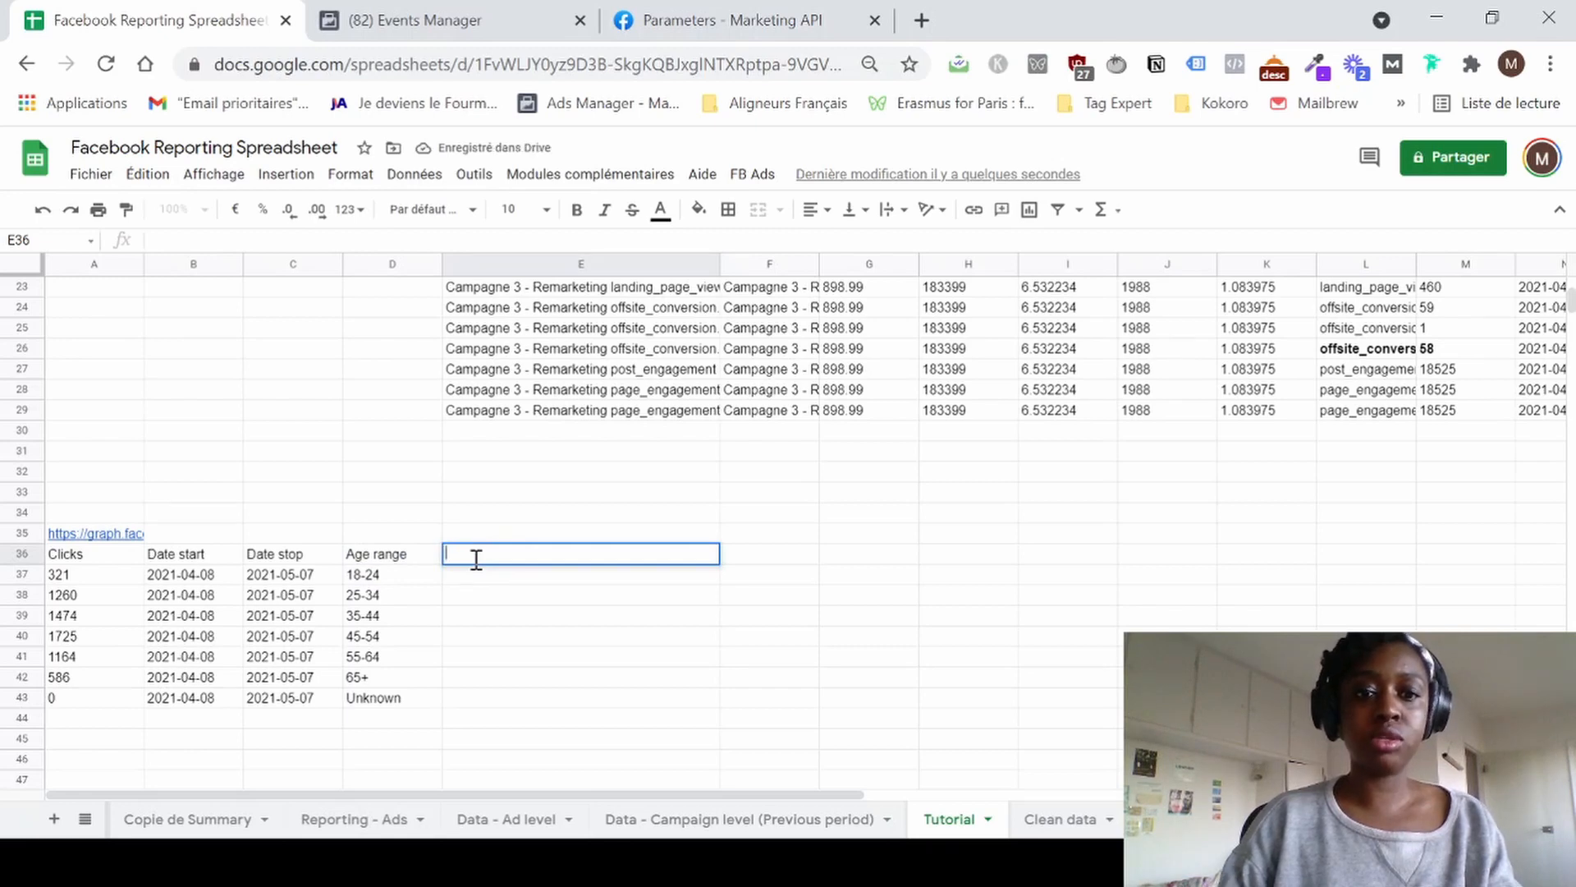
Label cell E36, beside the Age range heading, as Clicks v2.
text(=)
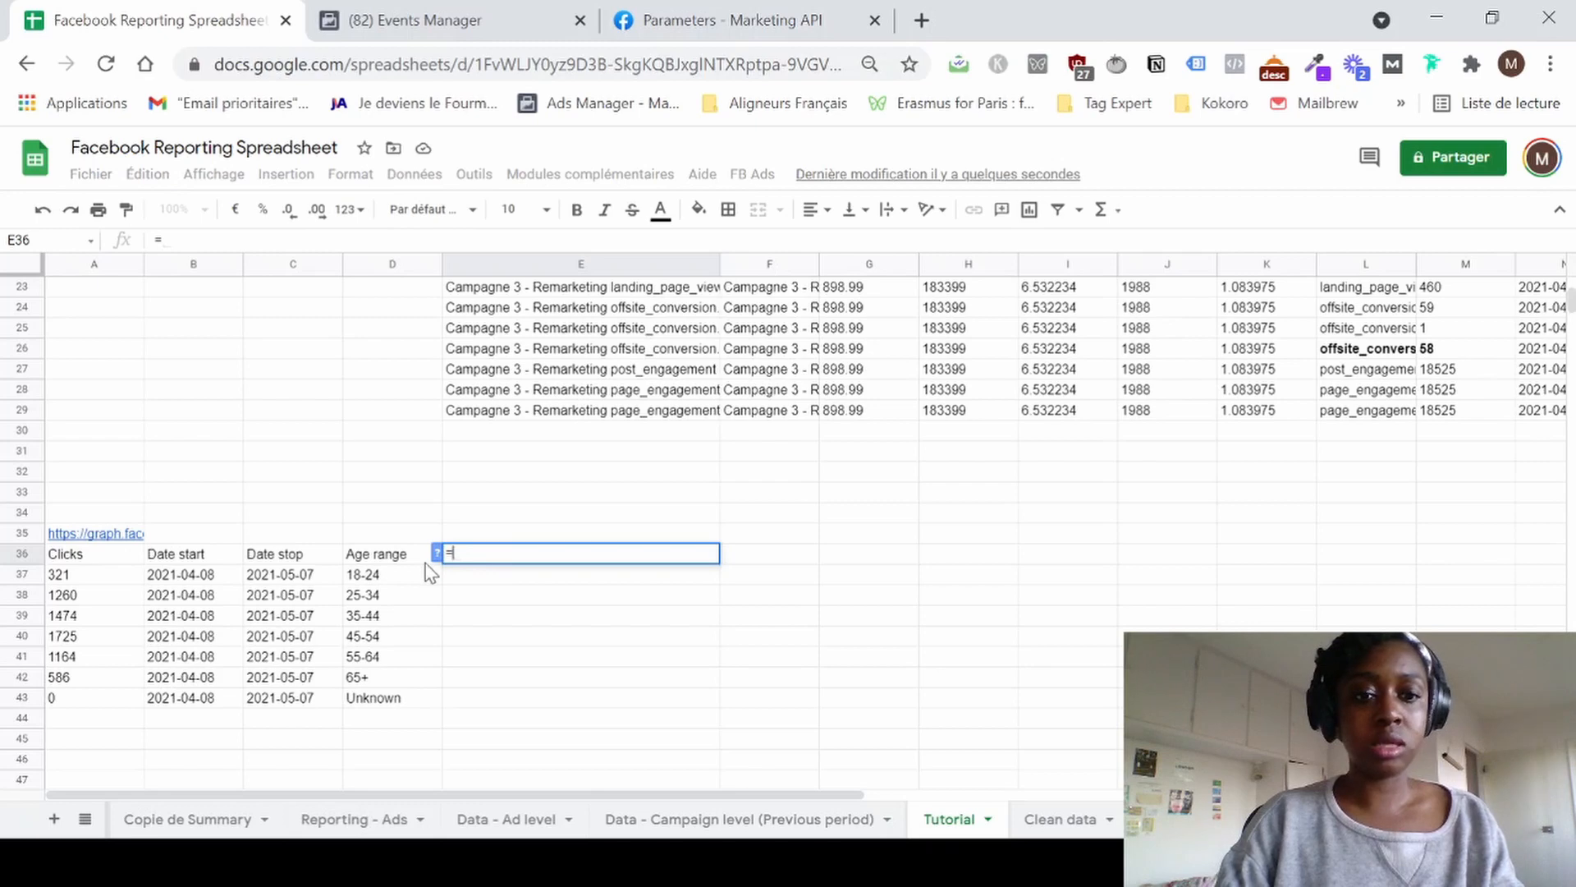
key(BackSpace)
text(Clicks v2)
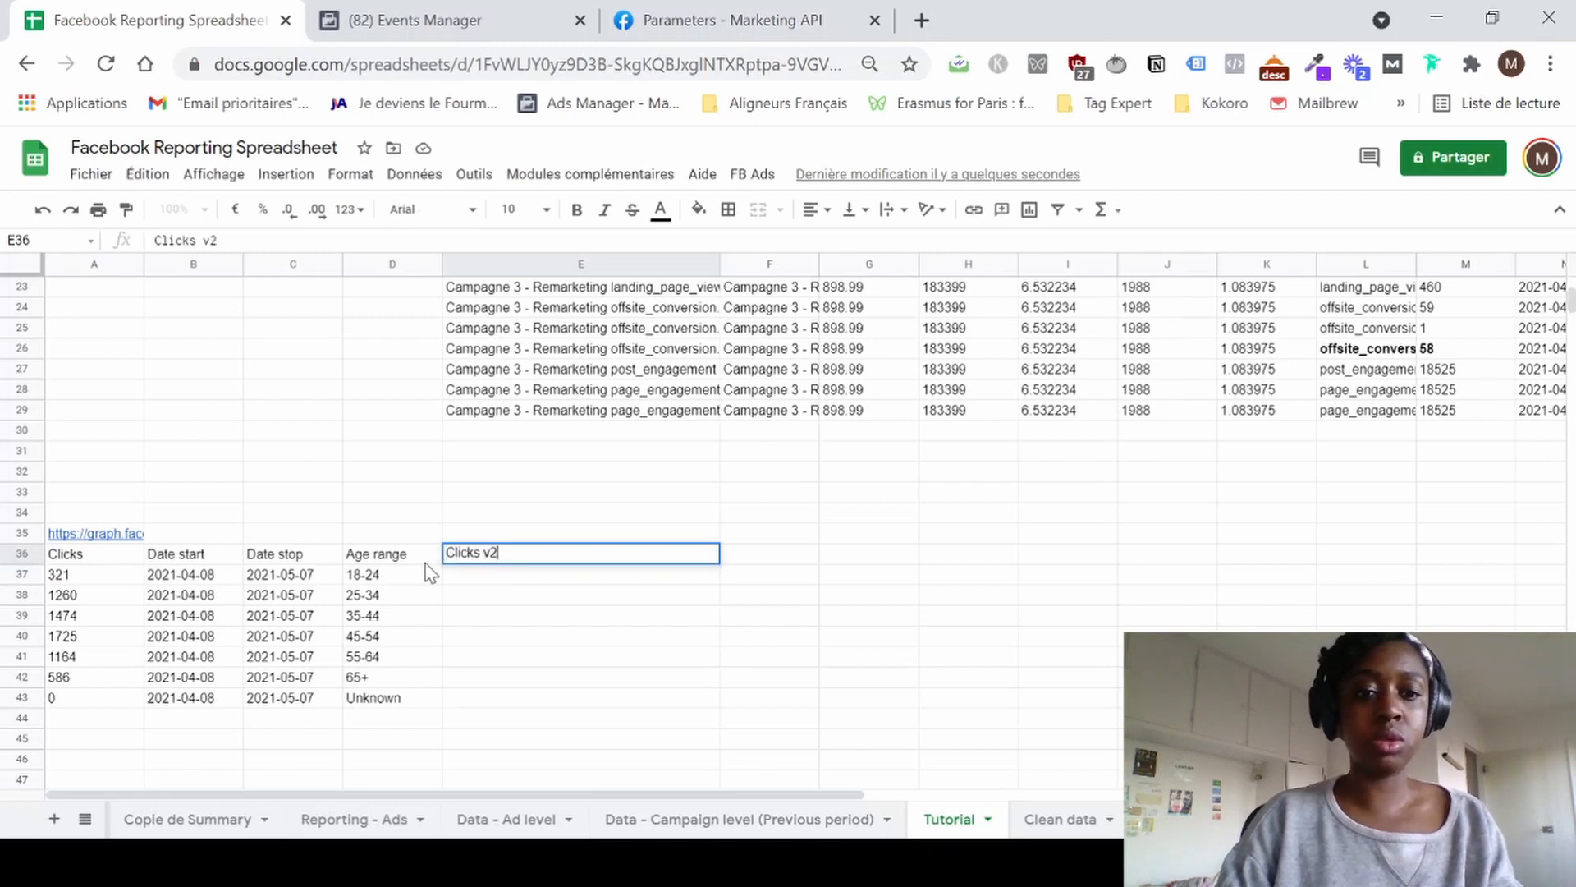
key(Return)
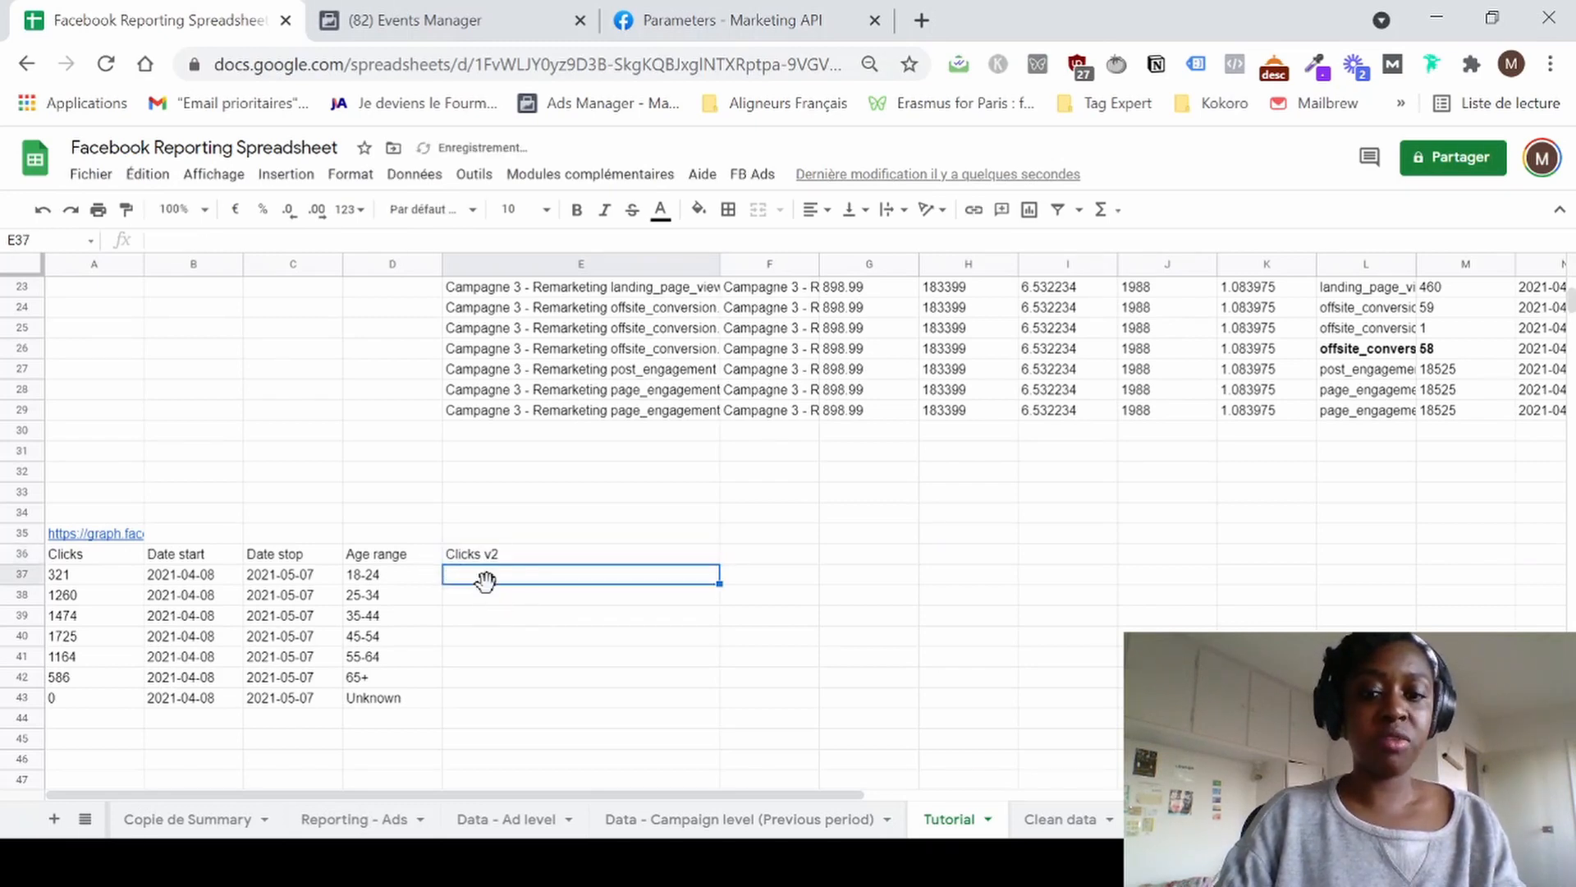
Enter =VALUE(A37) in E37 to convert the clicks to numbers, and autofill the formula down to E43.
text(=VALU)
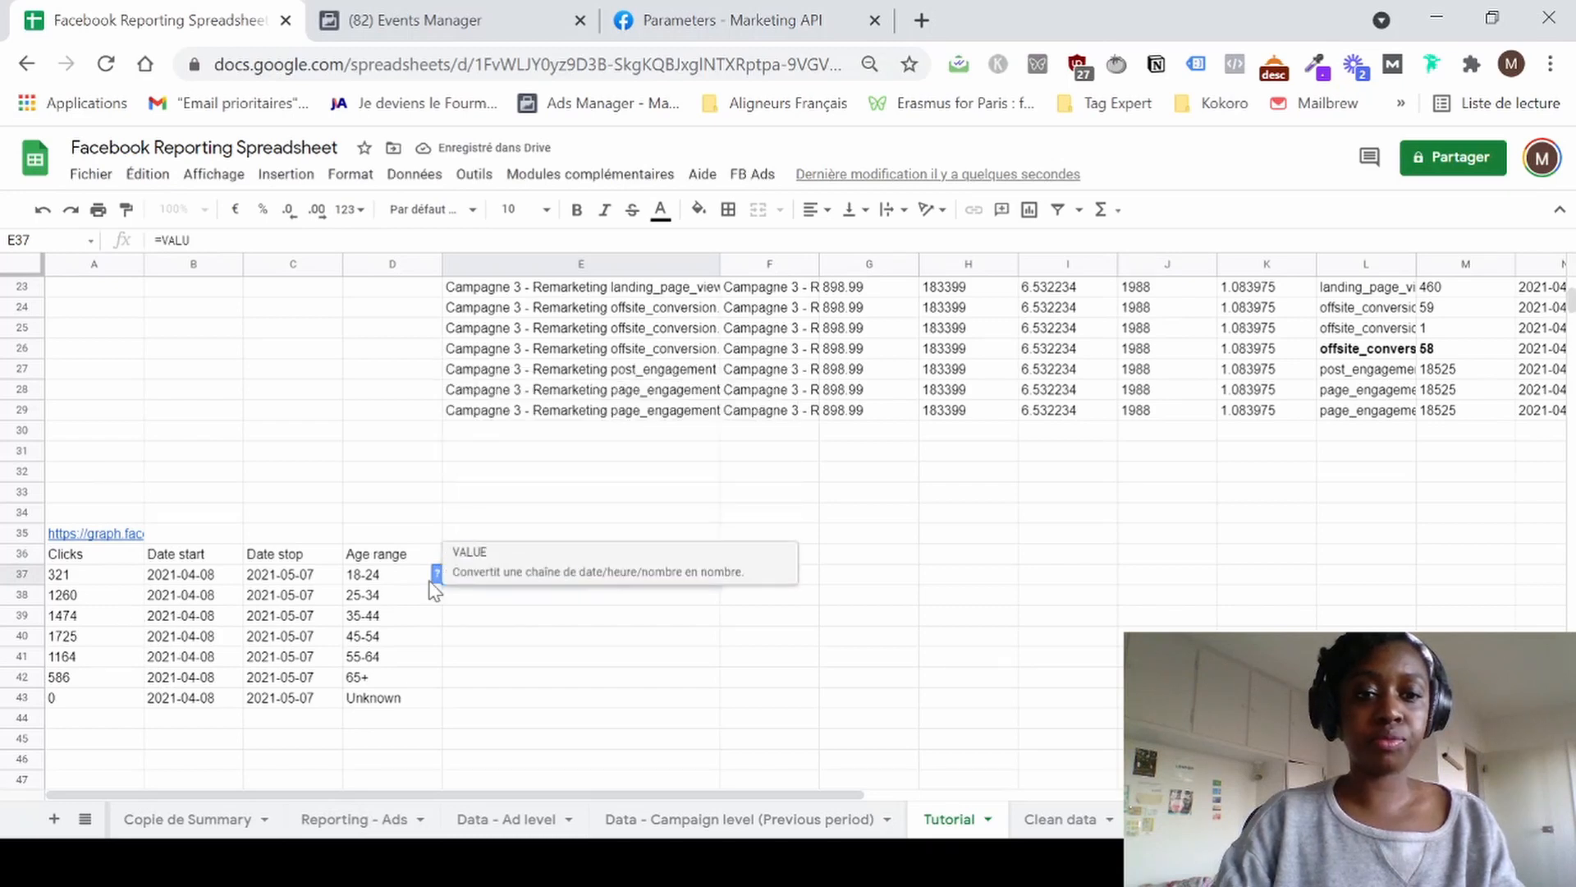
text(E()
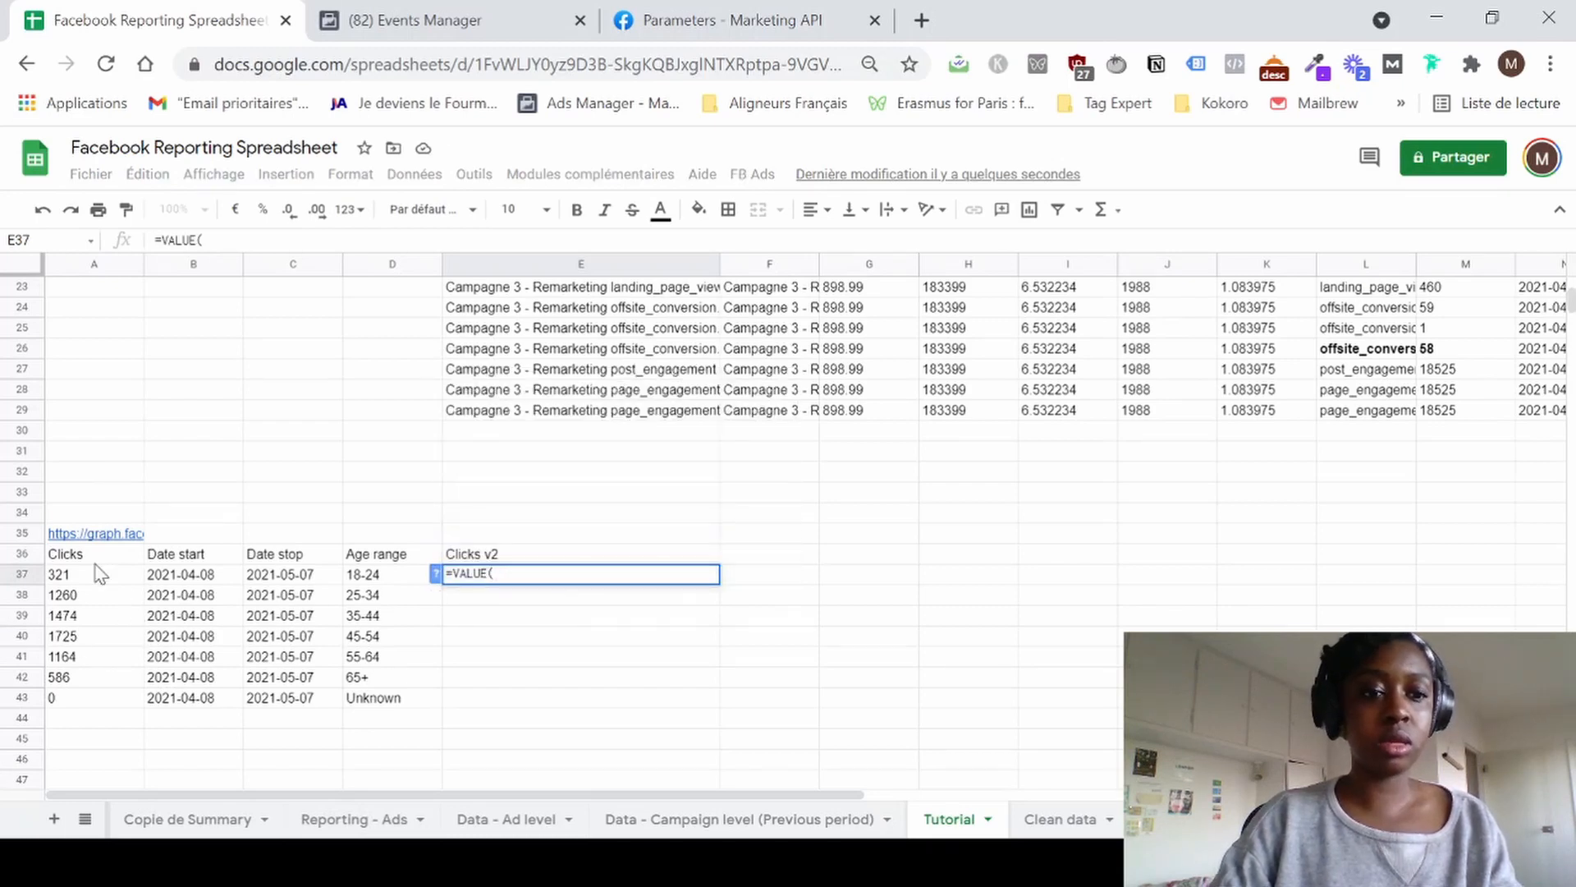
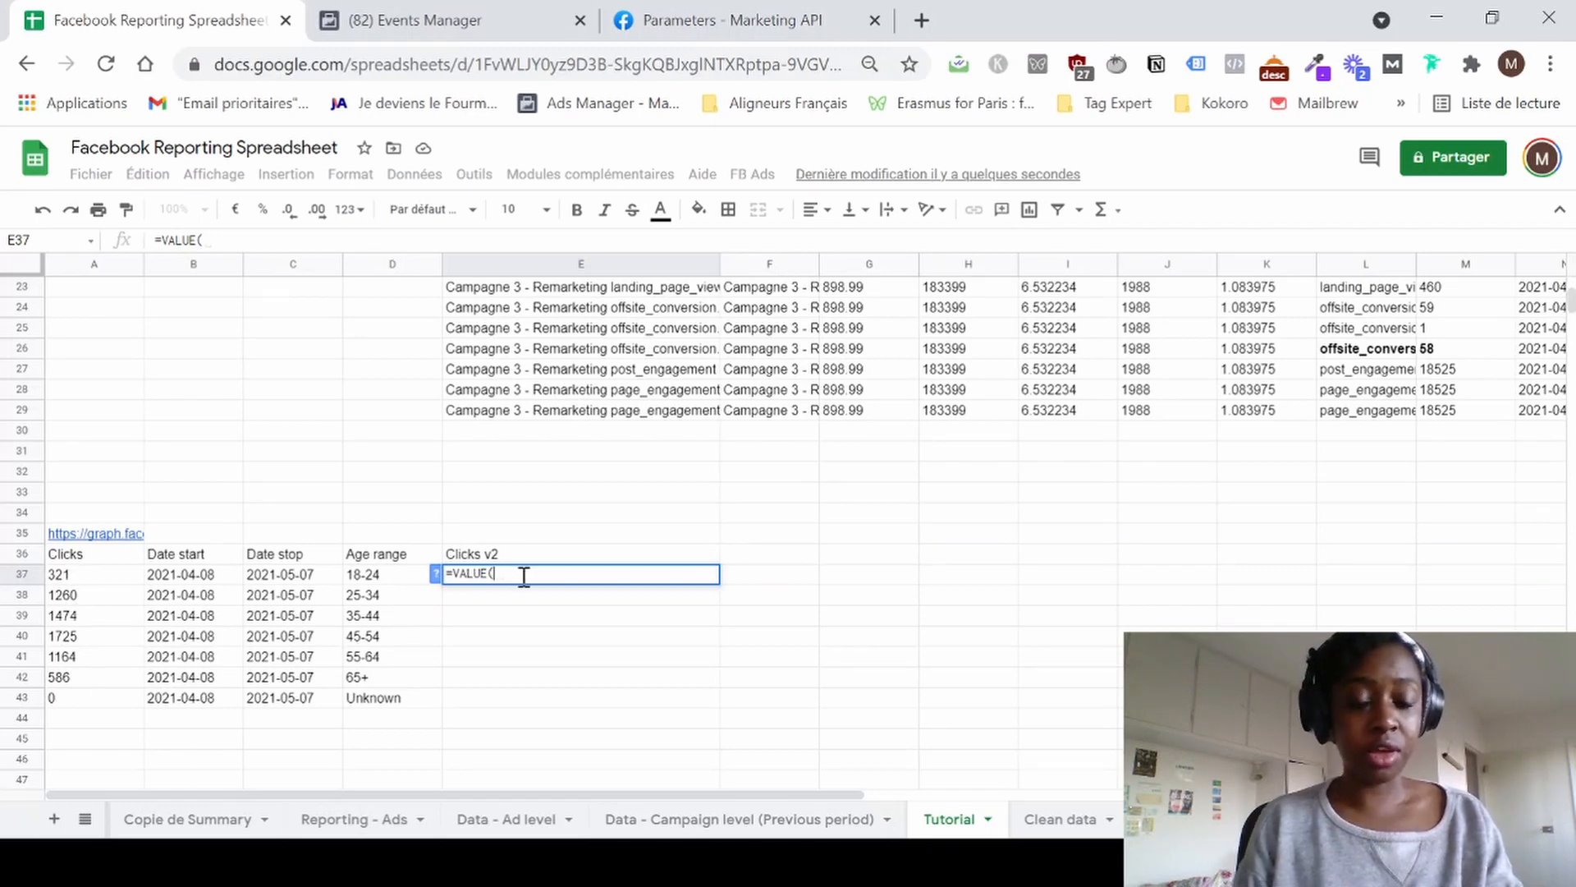
click(103, 579)
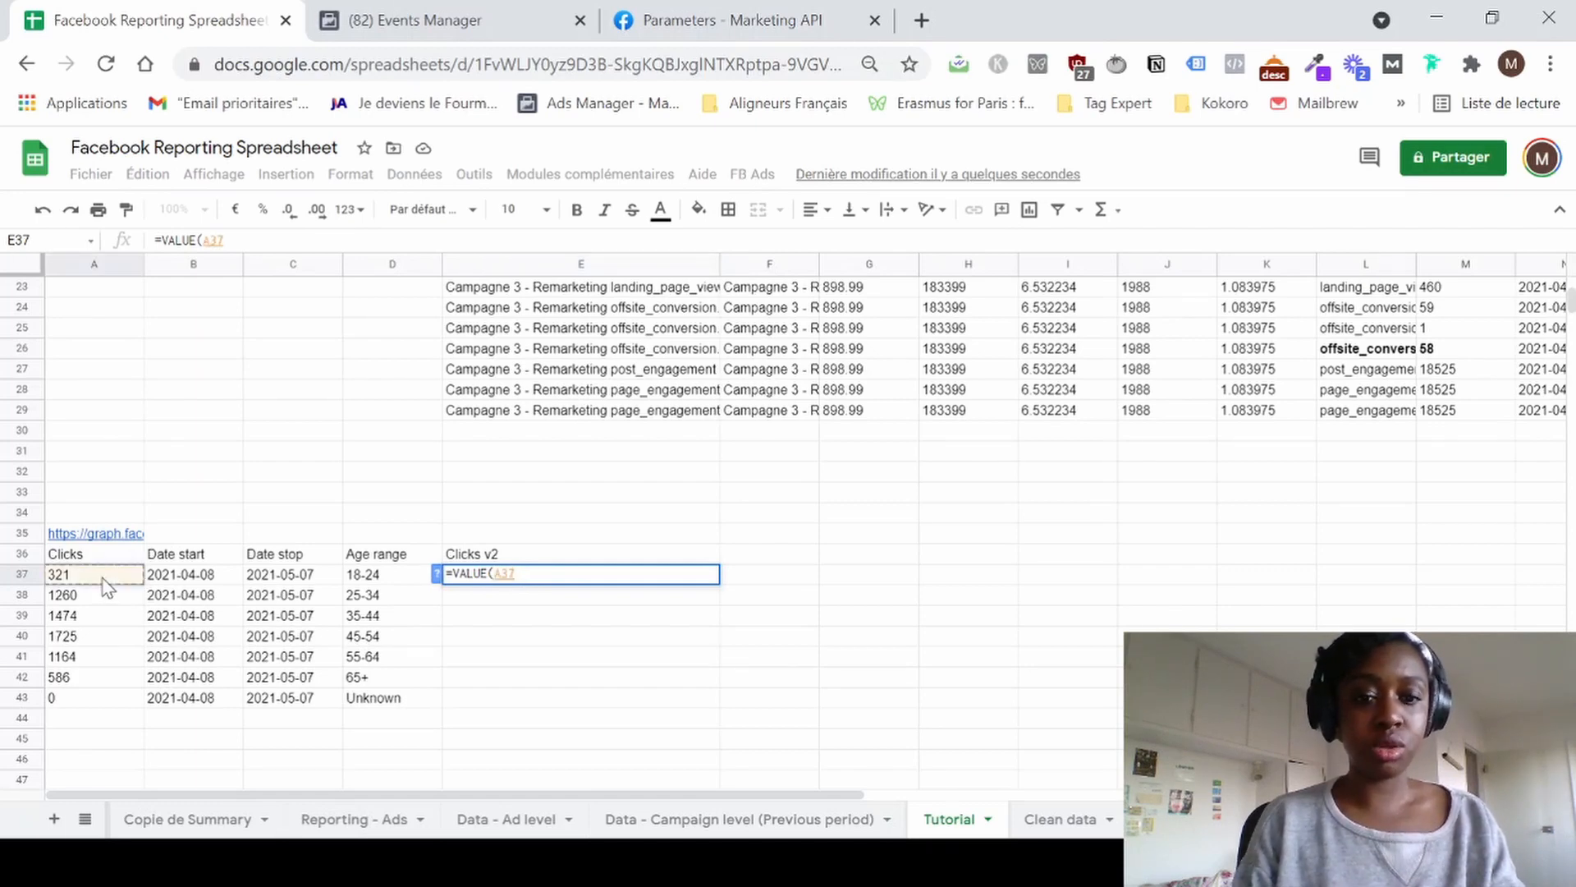
key(Return)
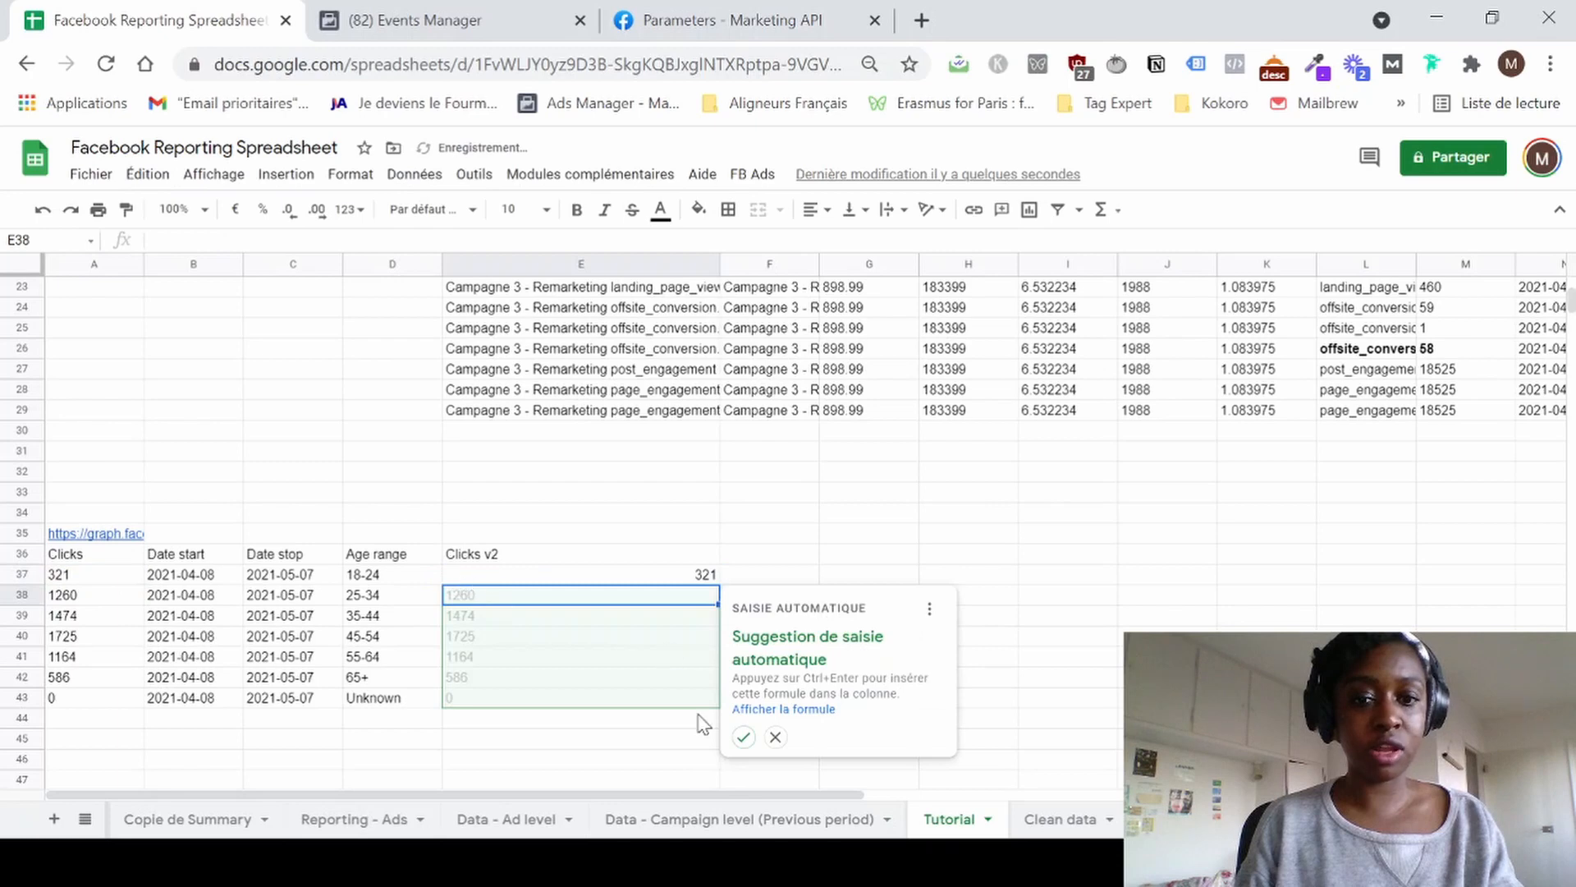
click(743, 737)
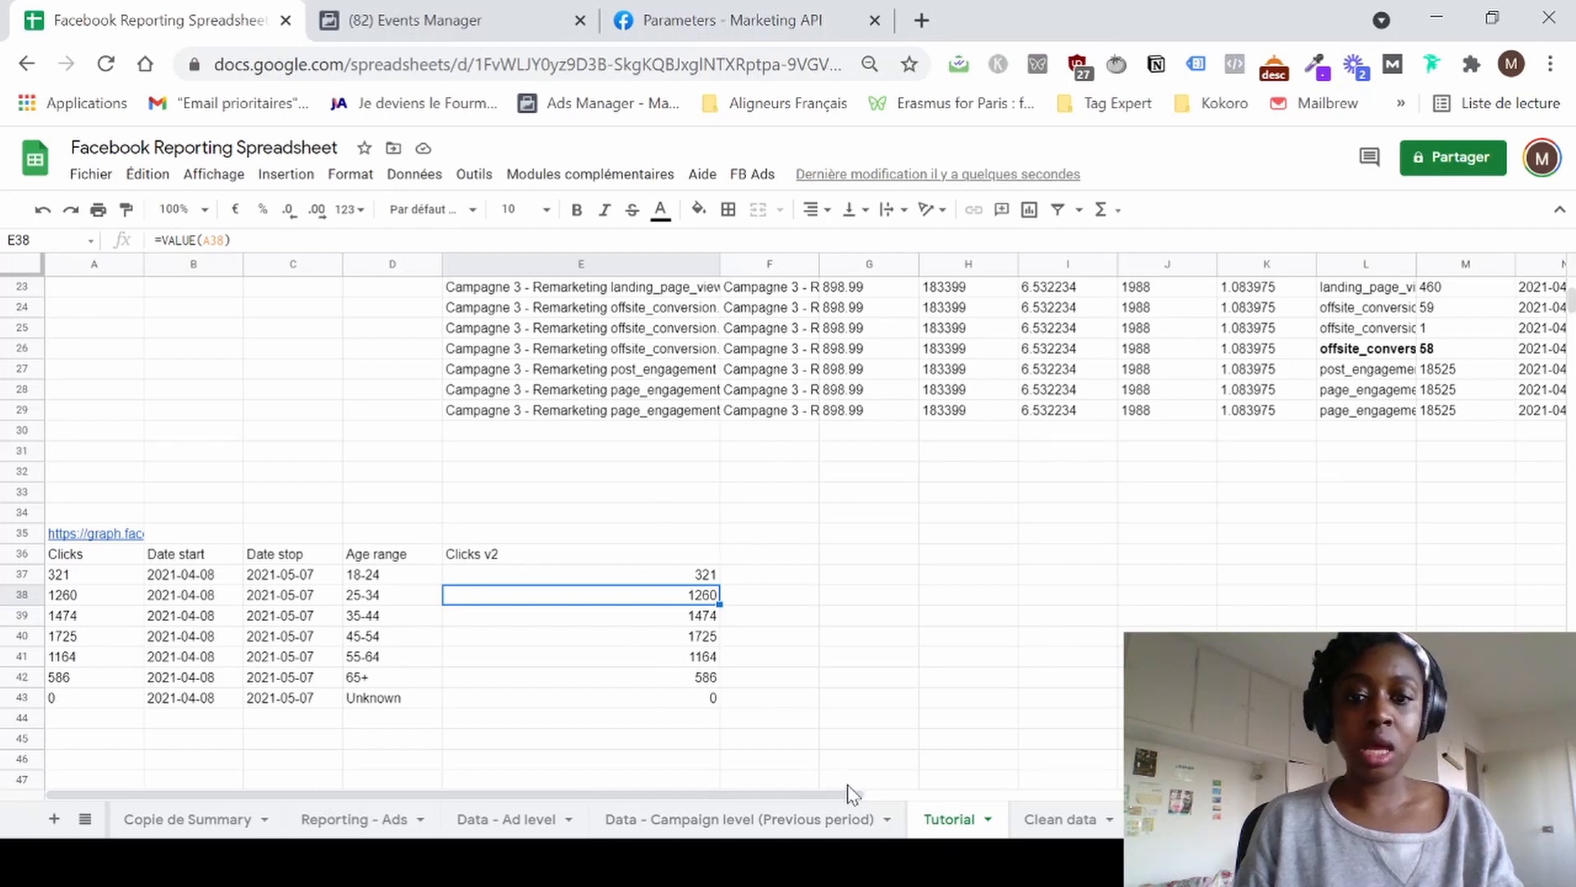
Insert a chart on the Clean data sheet.
click(1032, 825)
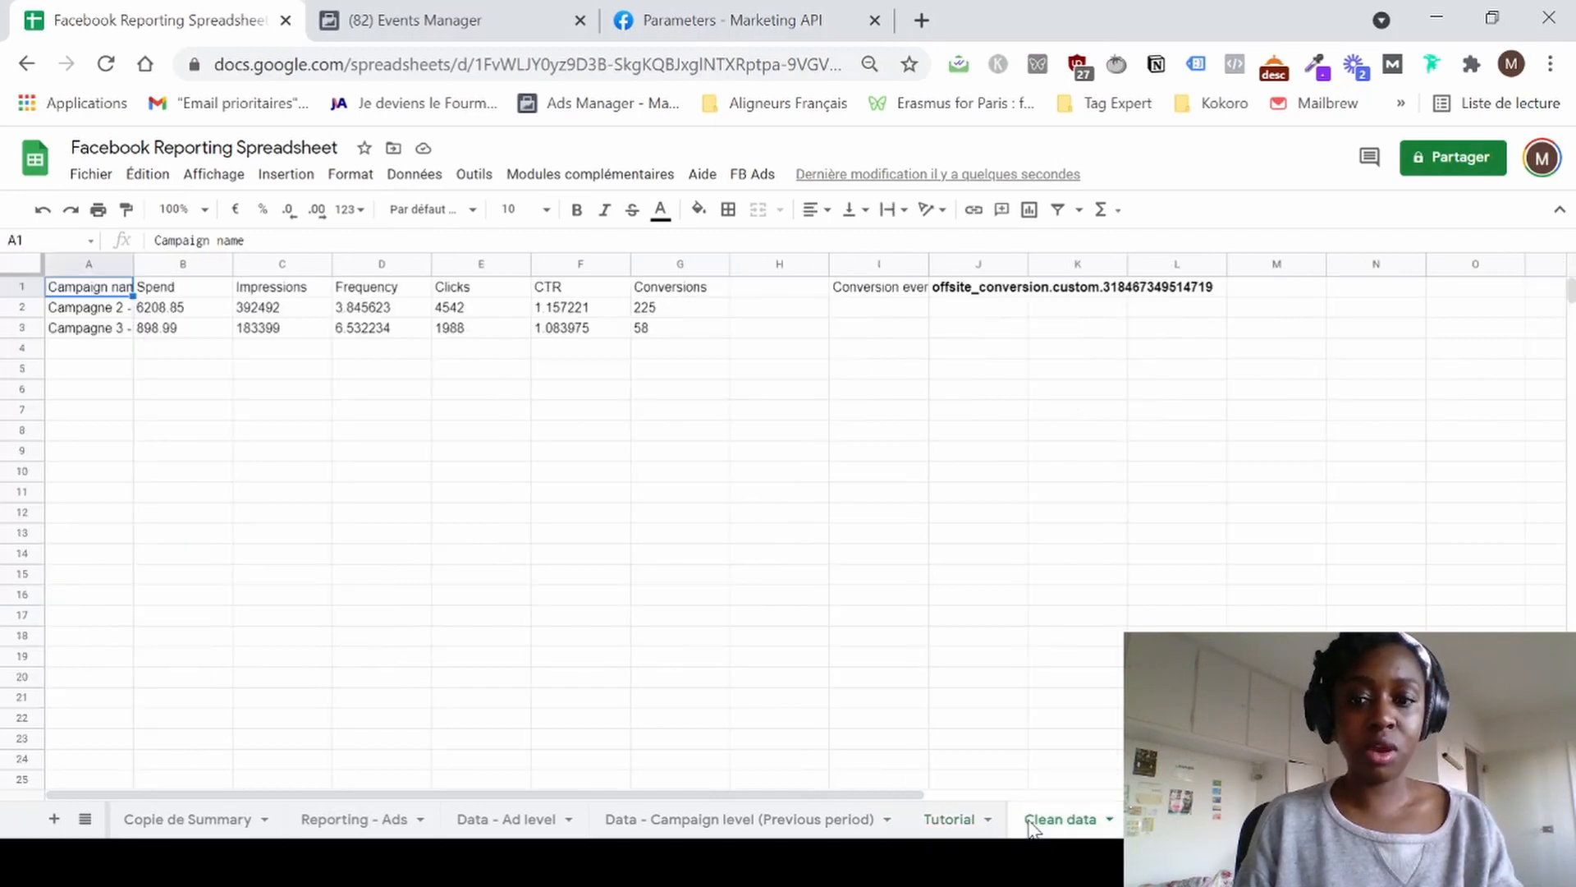
click(280, 177)
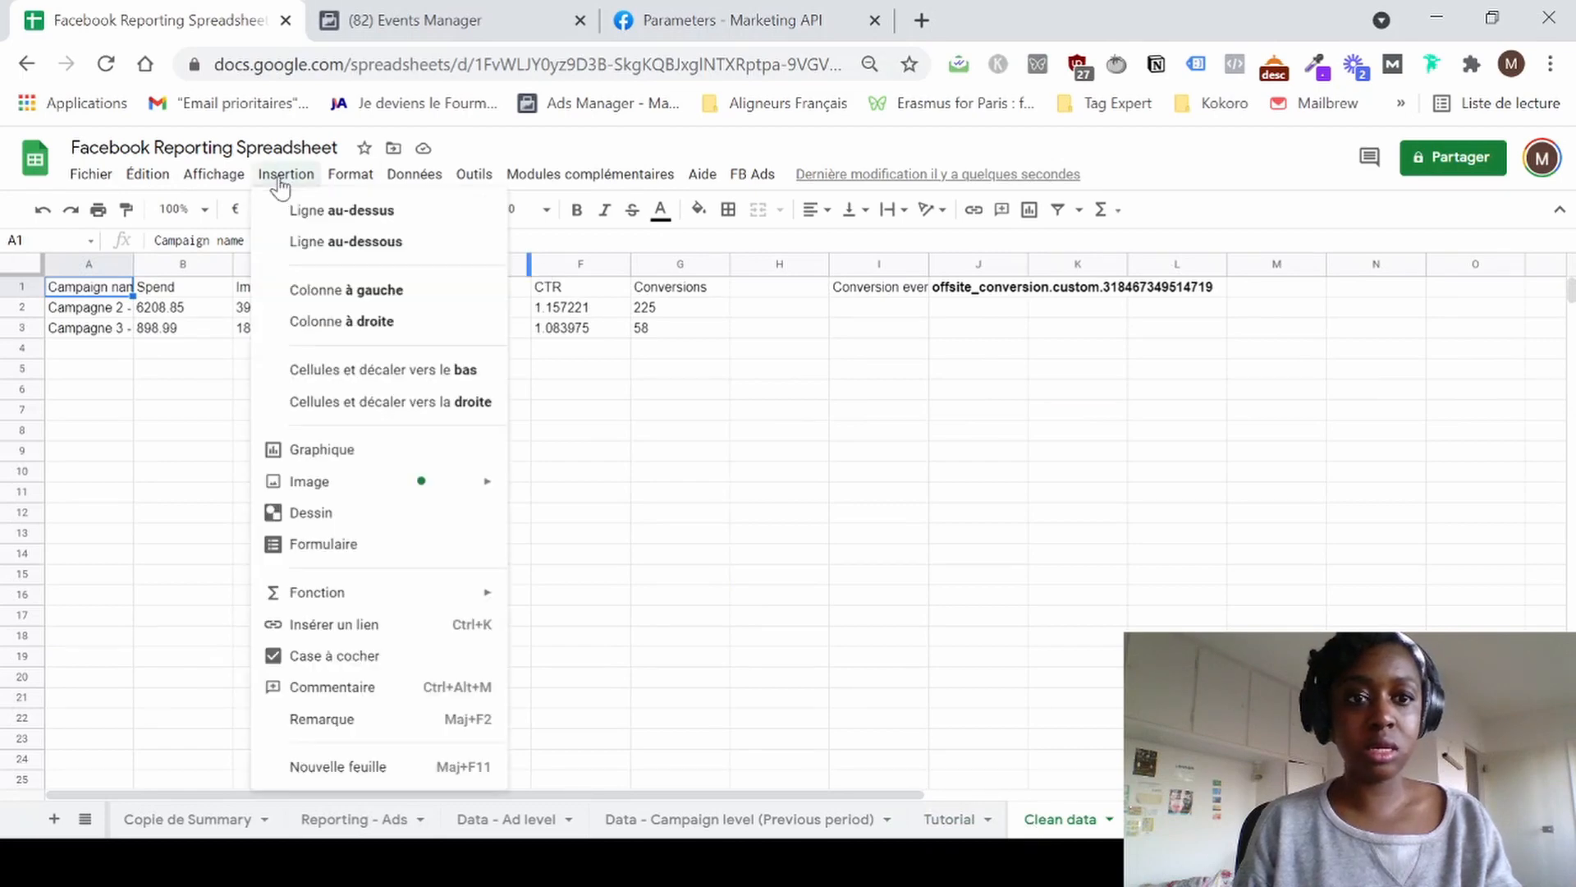
click(365, 464)
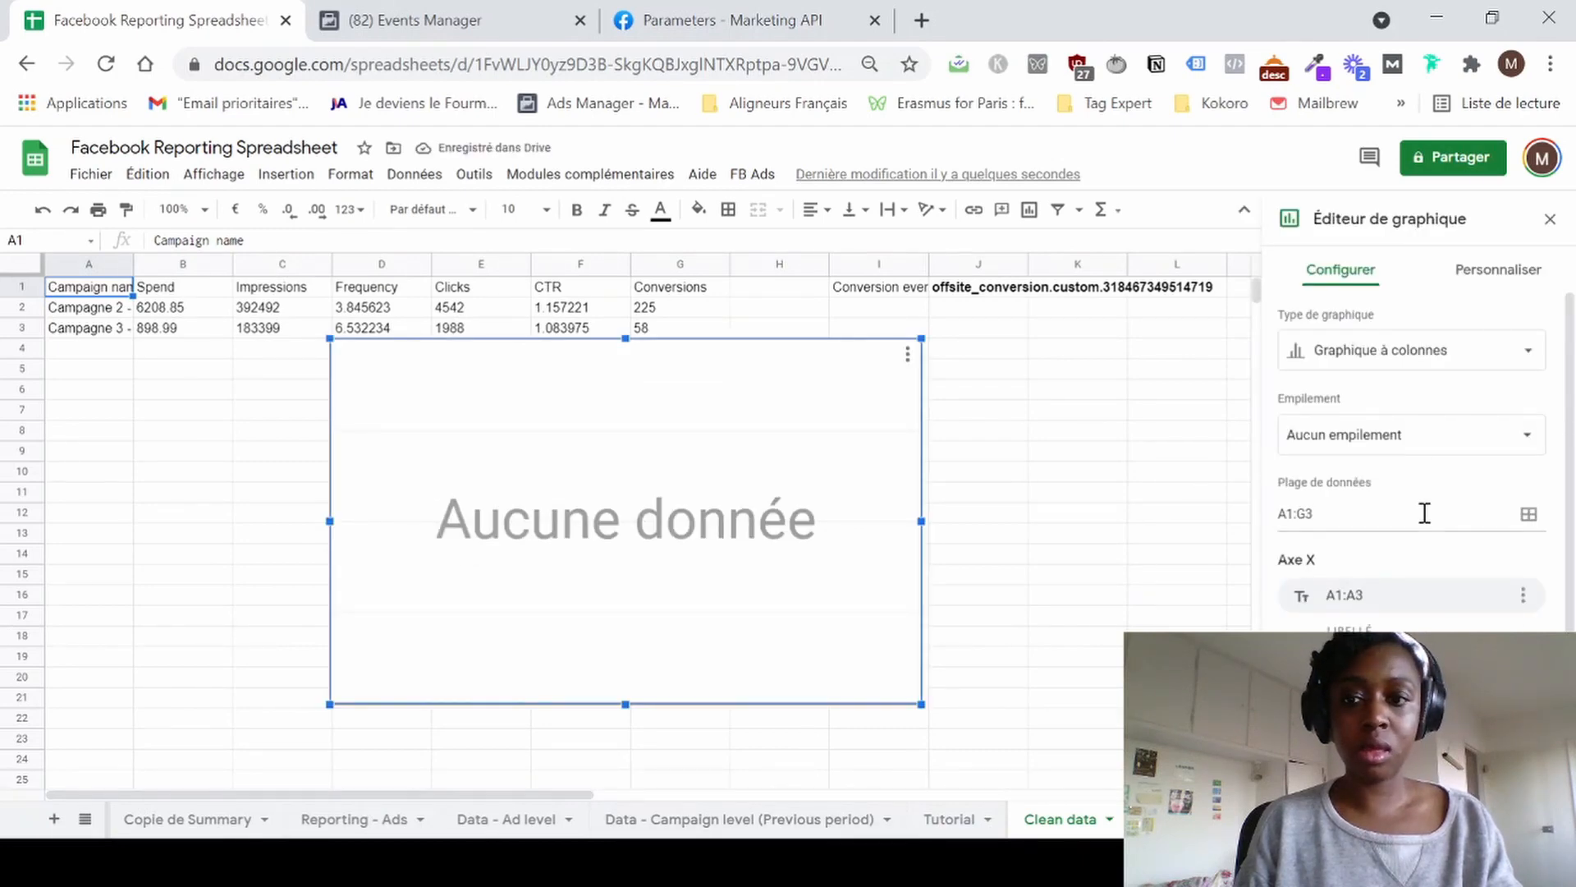
Replace the chart's data range with the age breakdown table, Tutorial!A36:E43.
click(1529, 514)
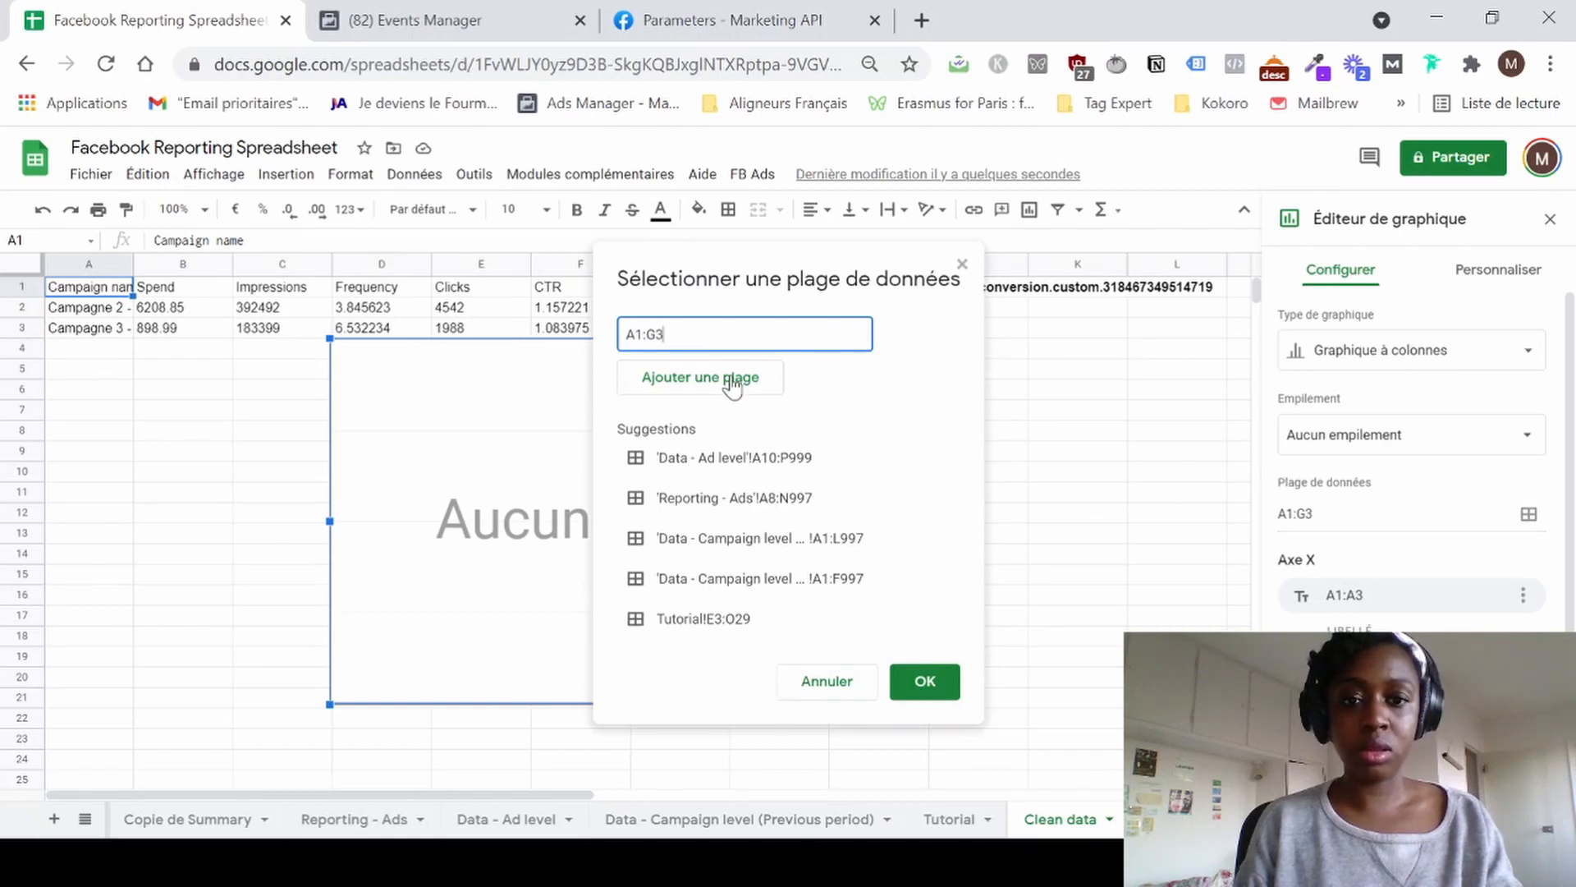
key(shift+Left)
key(shift+Left)
key(shift+Left)
key(shift+Left)
key(shift+Left)
key(BackSpace)
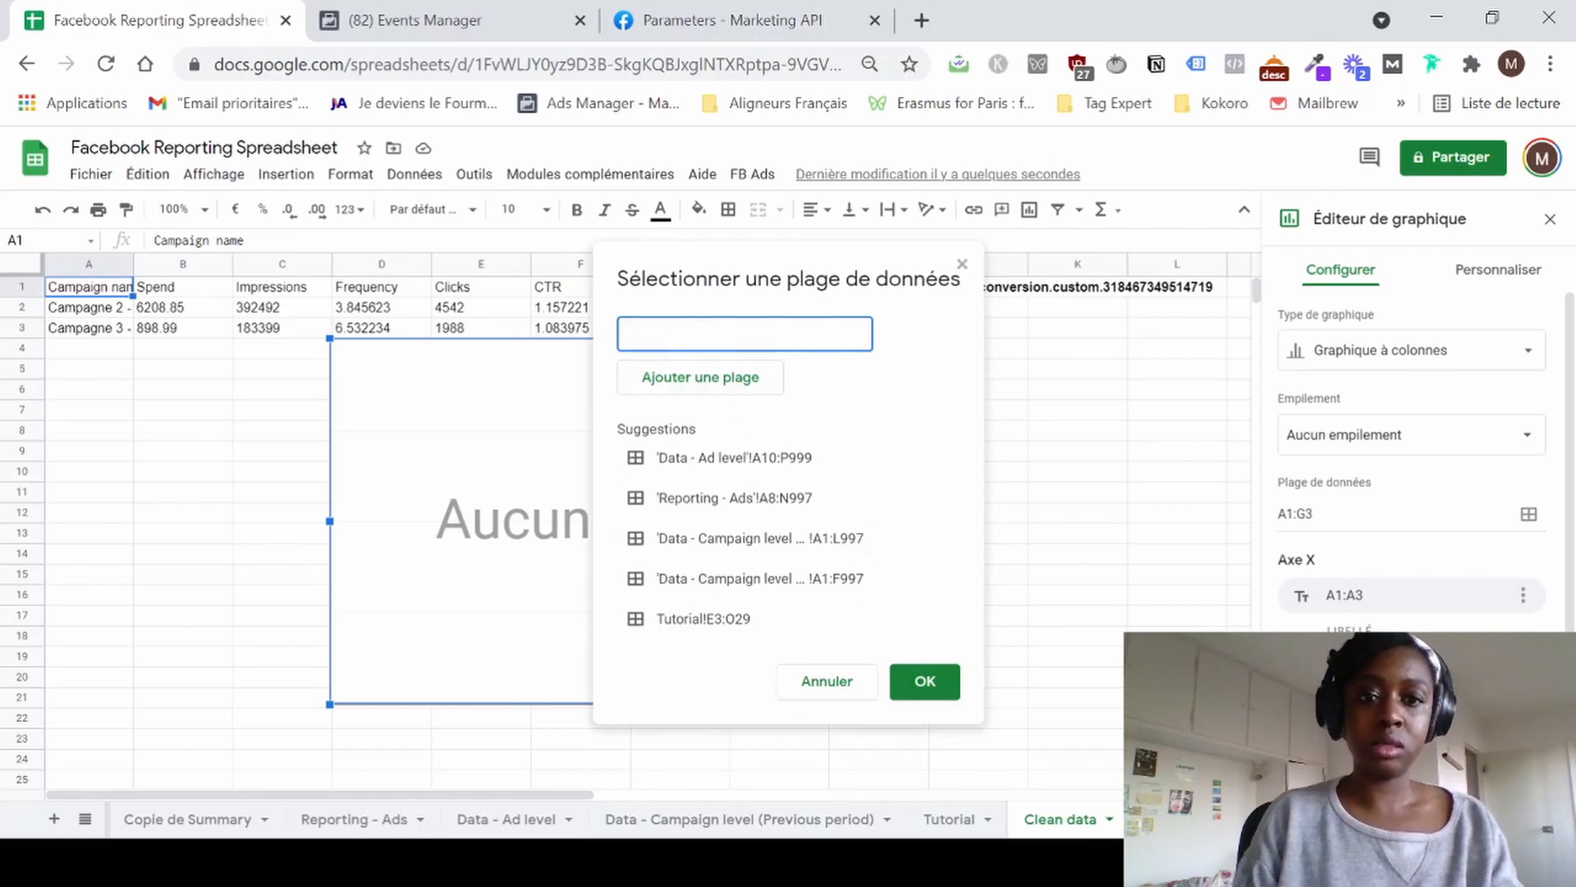
click(962, 824)
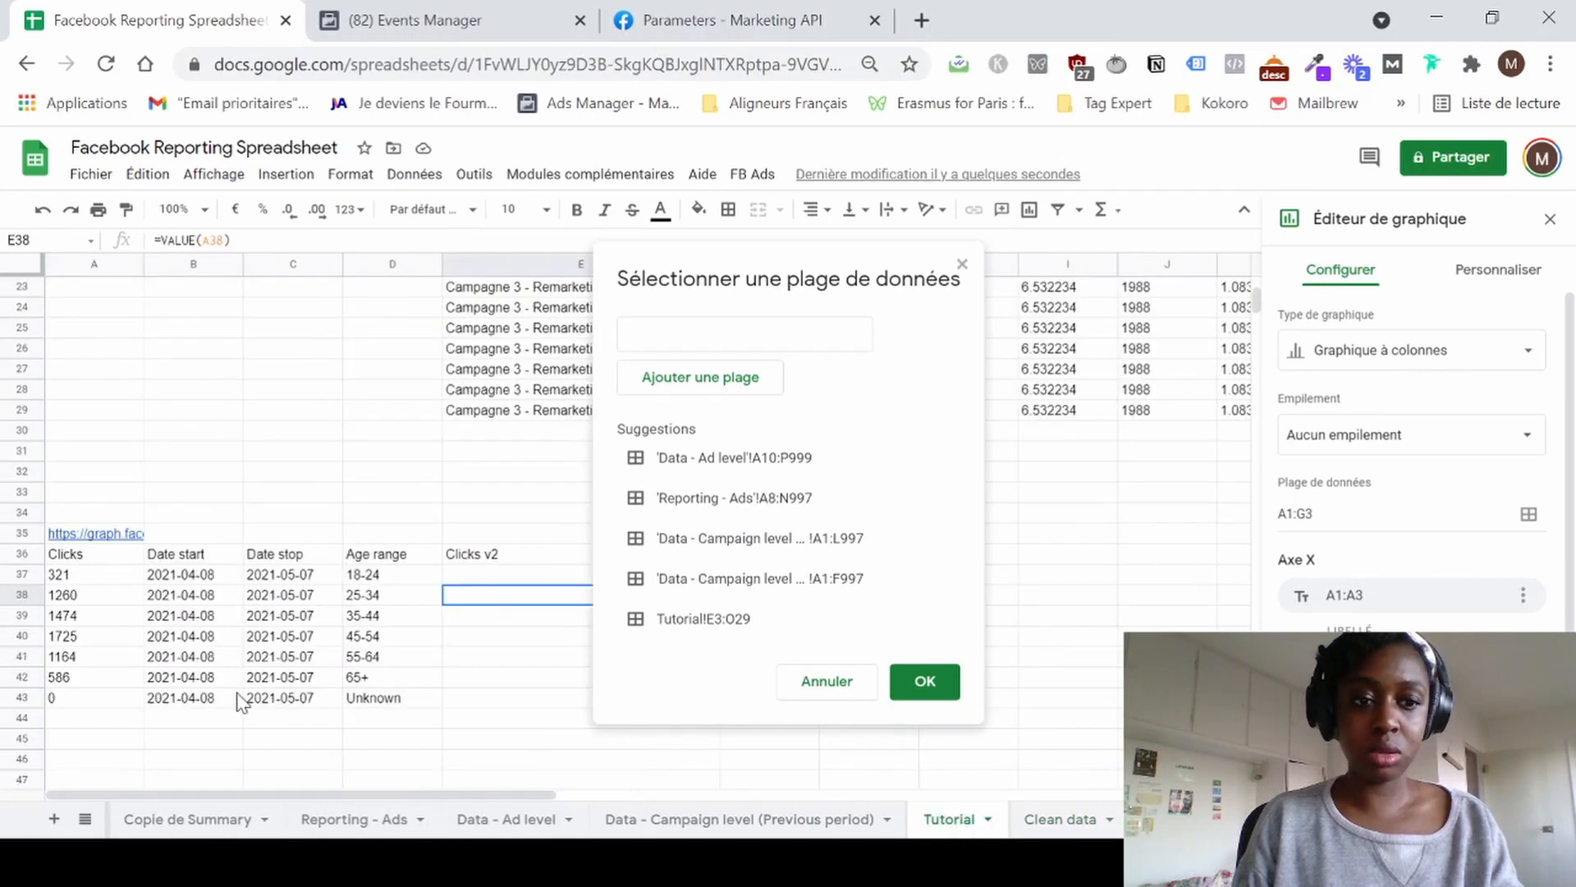
drag(74, 558, 532, 707)
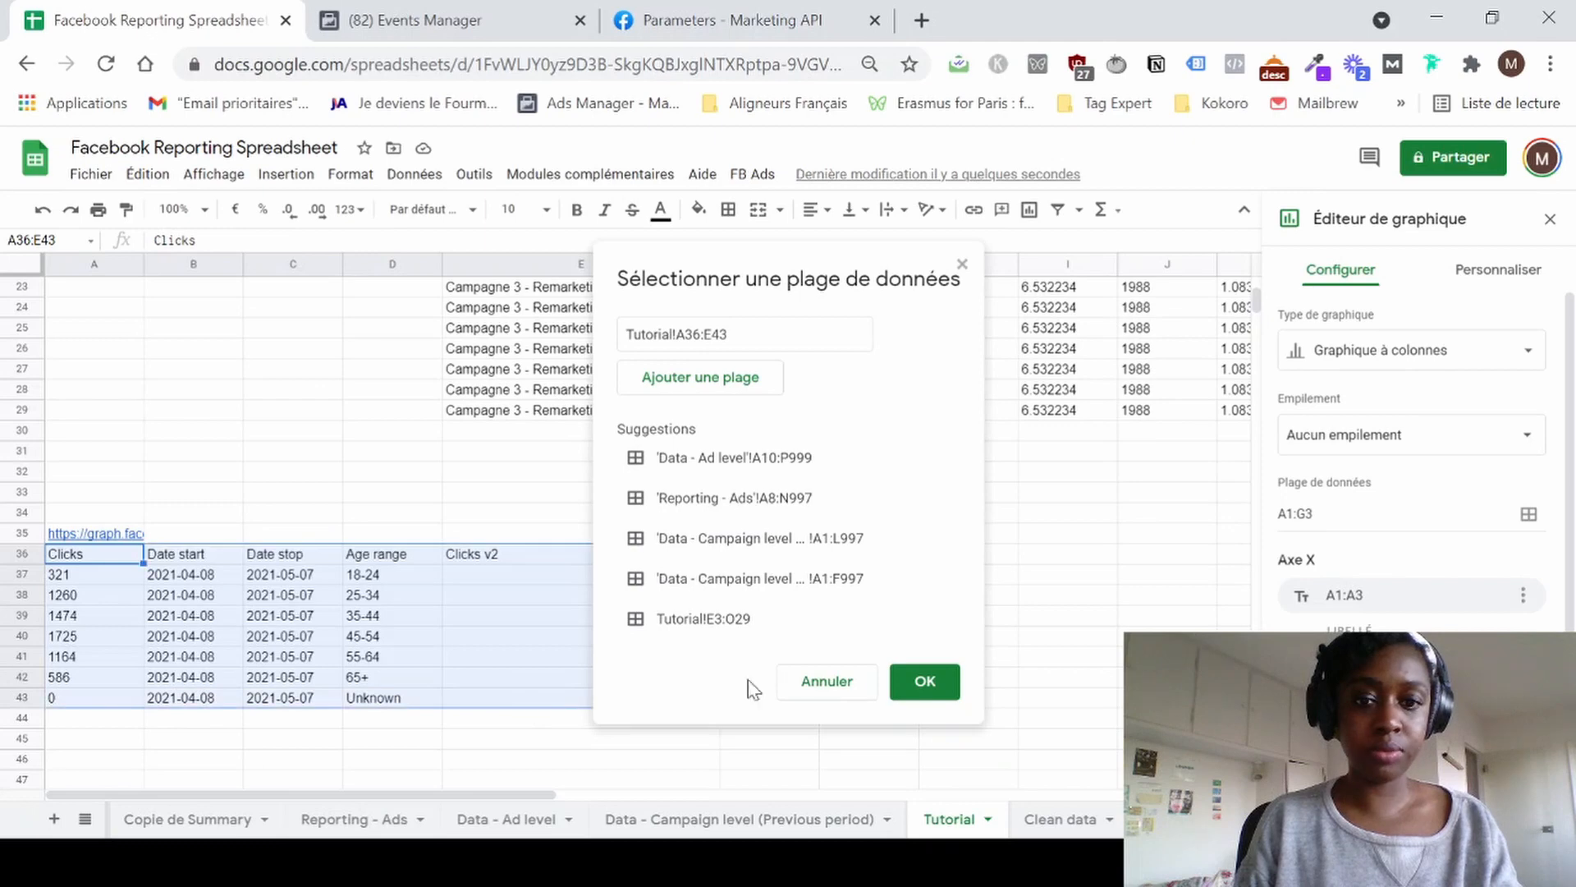
click(928, 682)
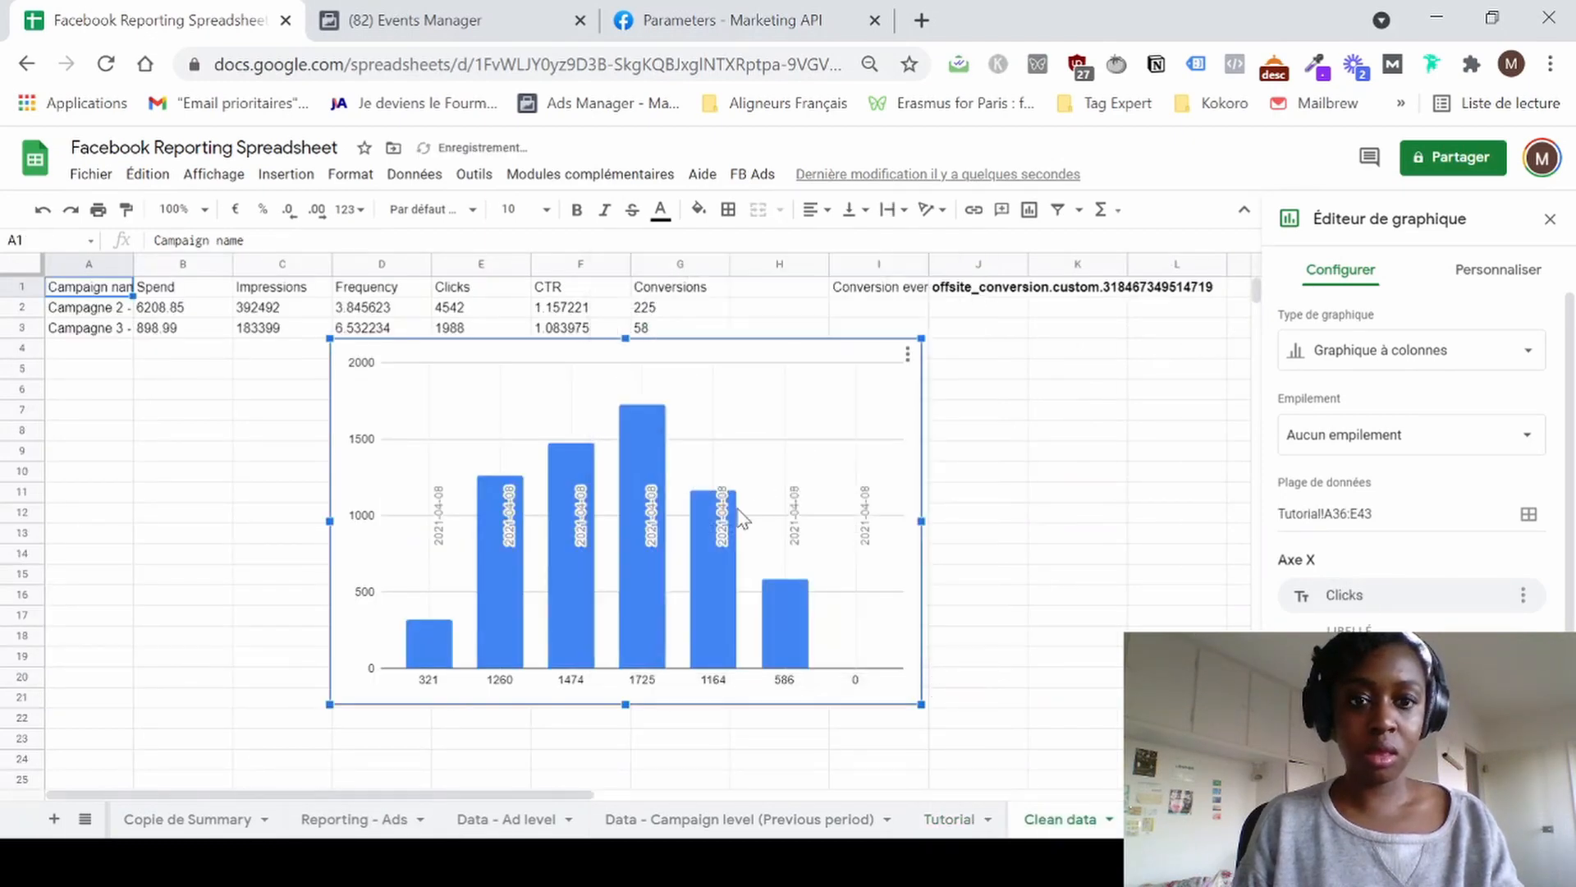
Change the chart to a pie chart and use Age range as its slice label.
click(1388, 368)
scroll(1412, 526, down, 2)
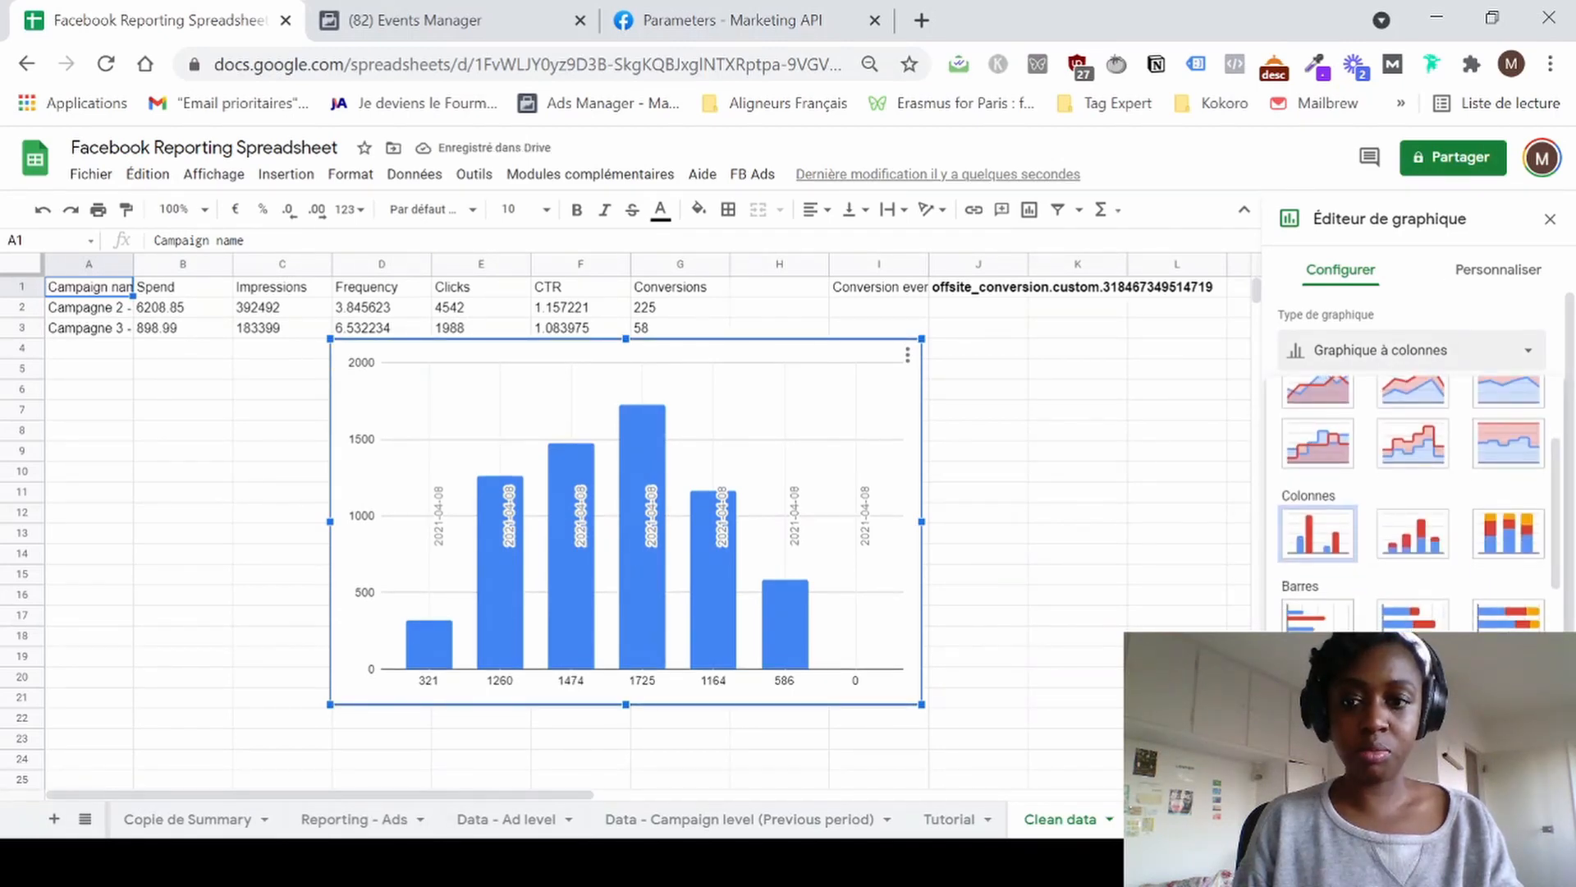
click(1322, 714)
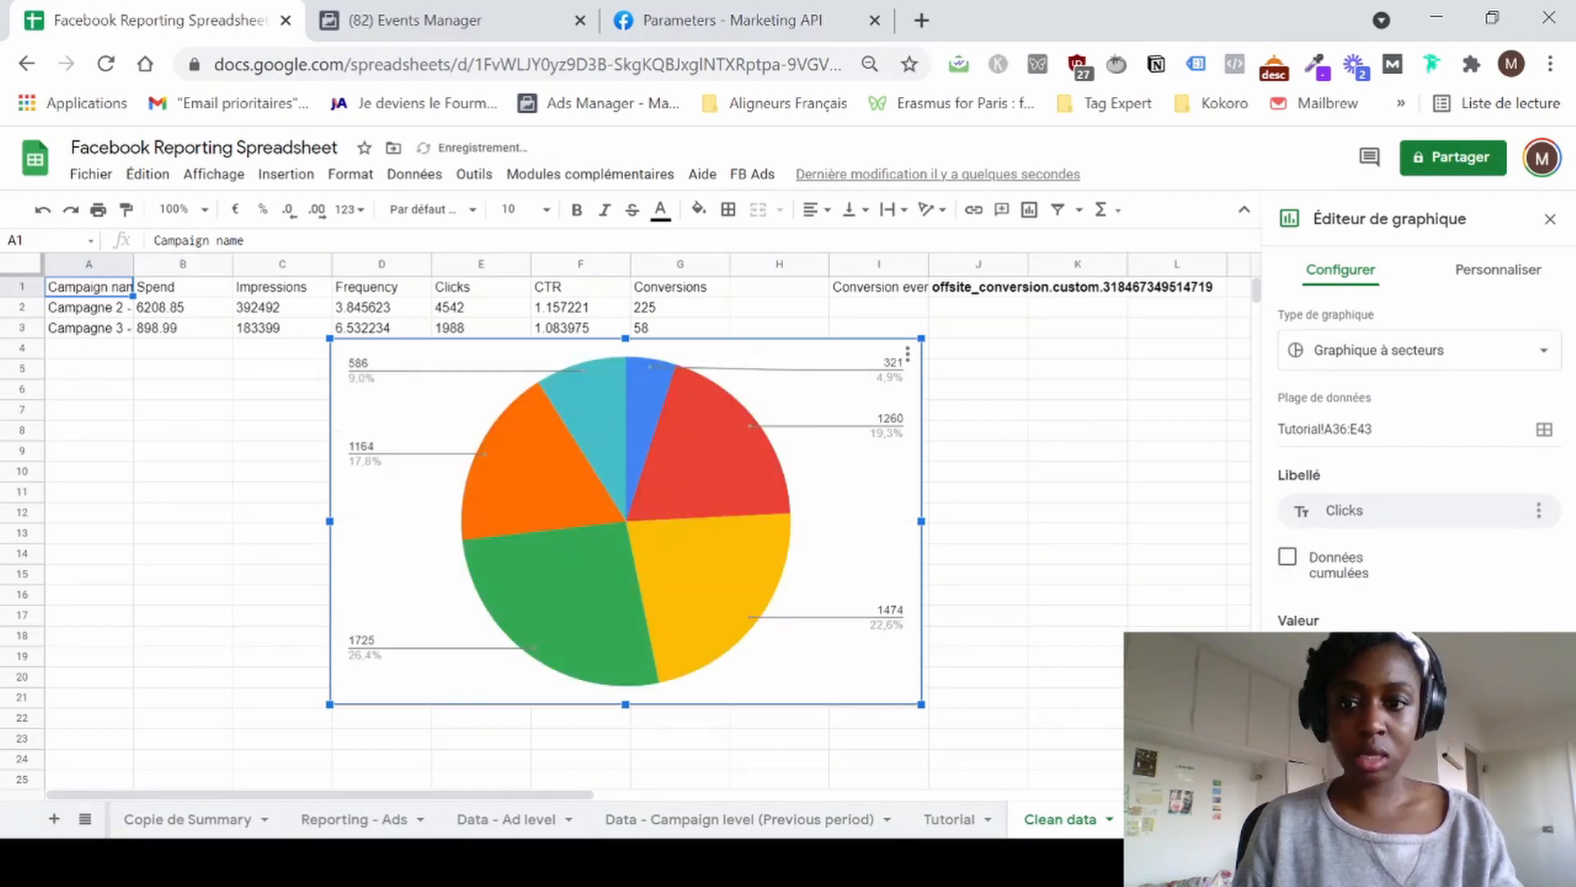
click(1342, 511)
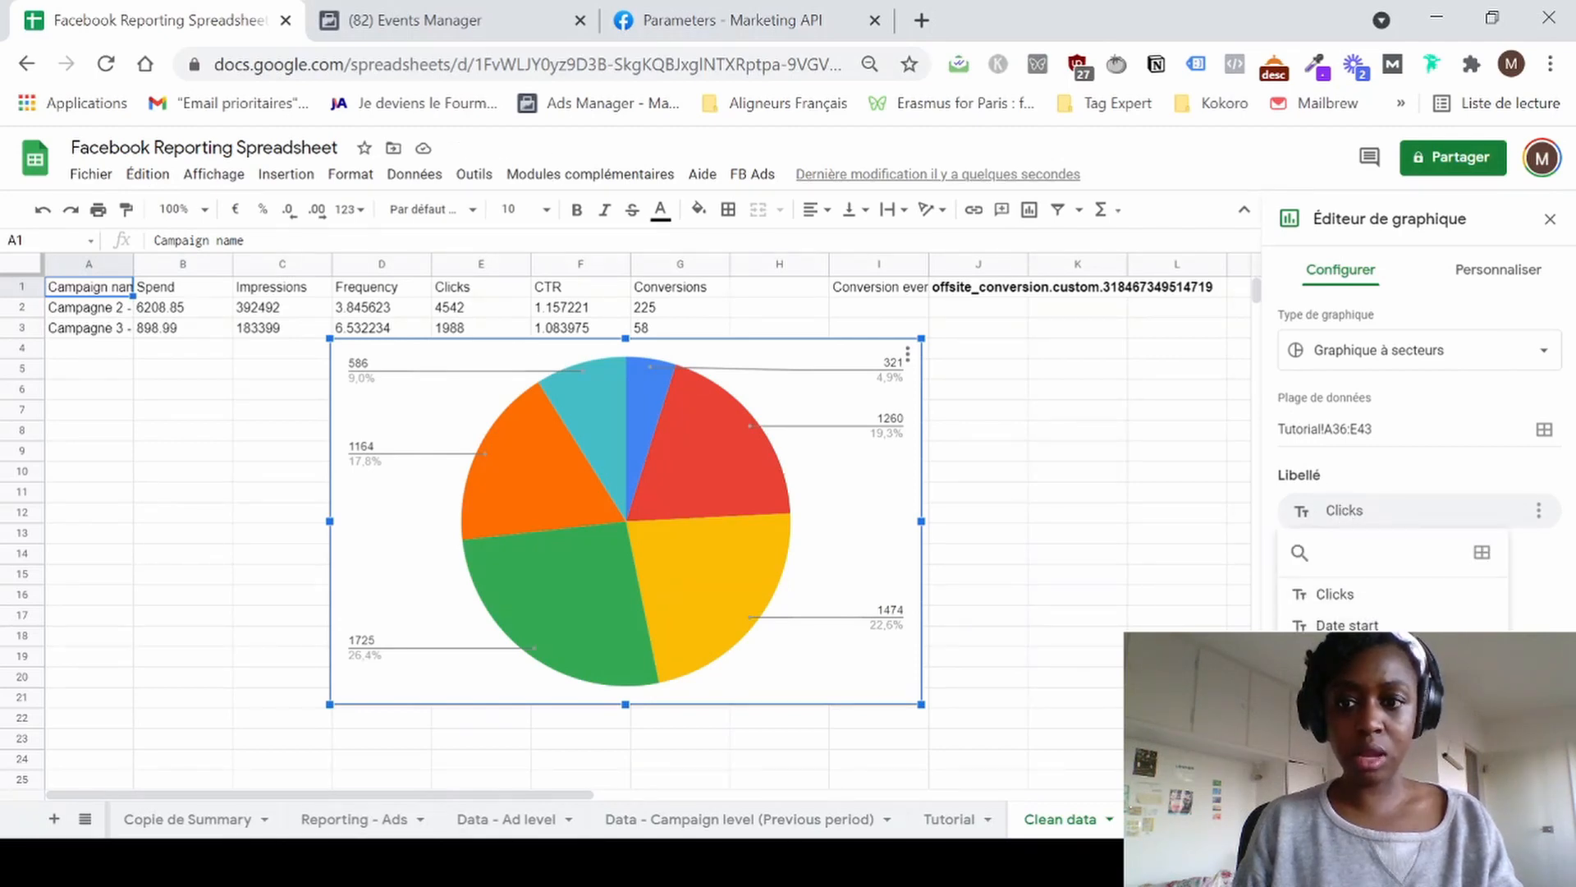
click(1347, 688)
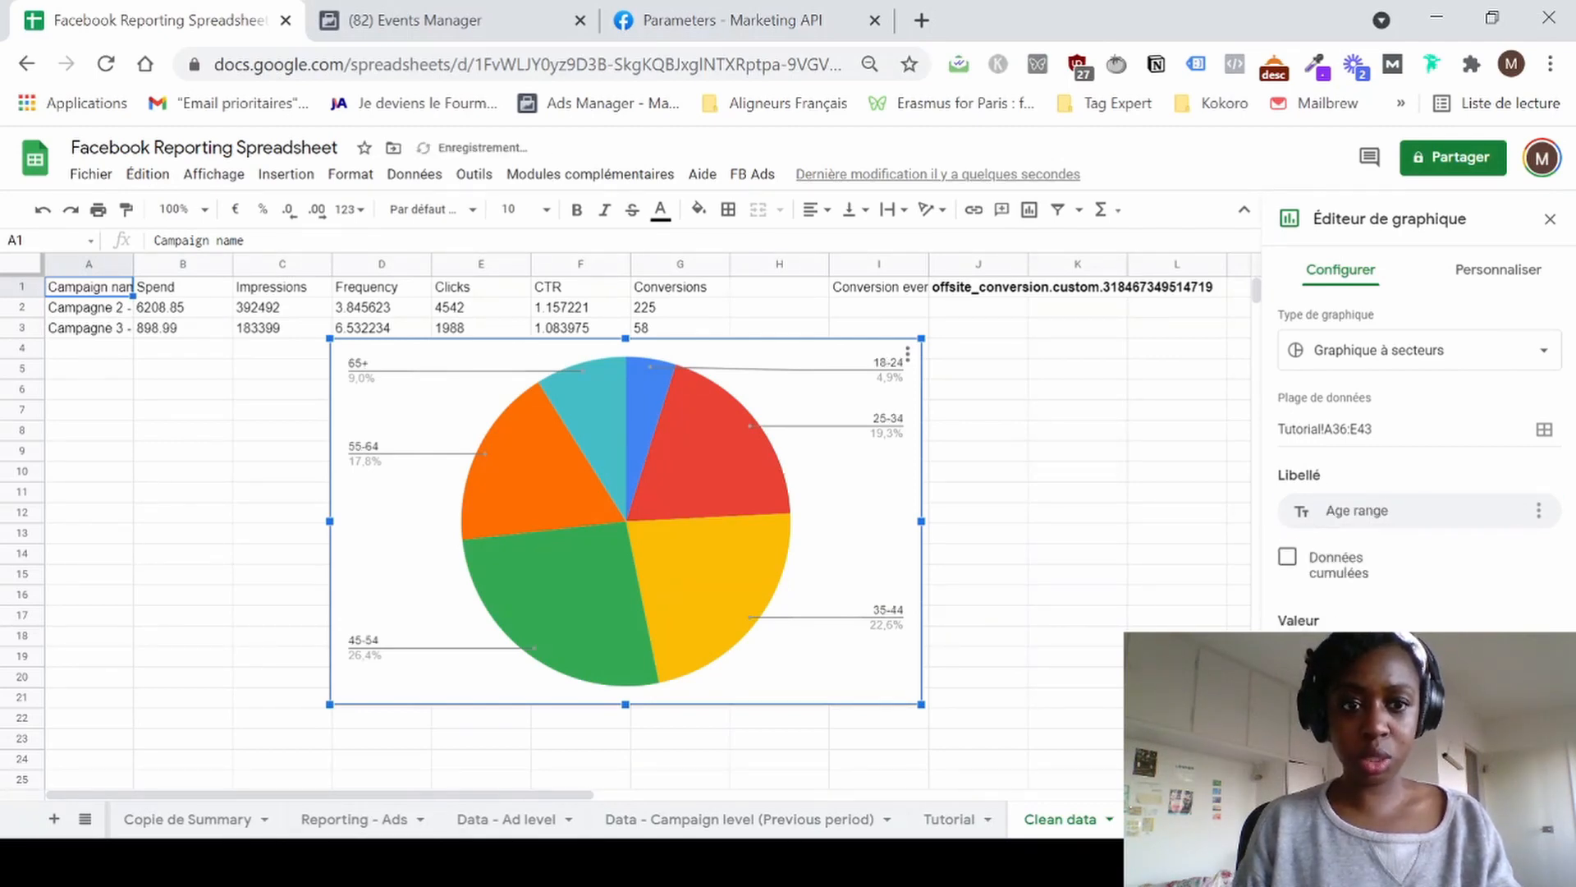
Shrink the age pie chart and place it below the campaign table, spanning about columns A to F and rows 7 to 20.
drag(681, 492, 450, 534)
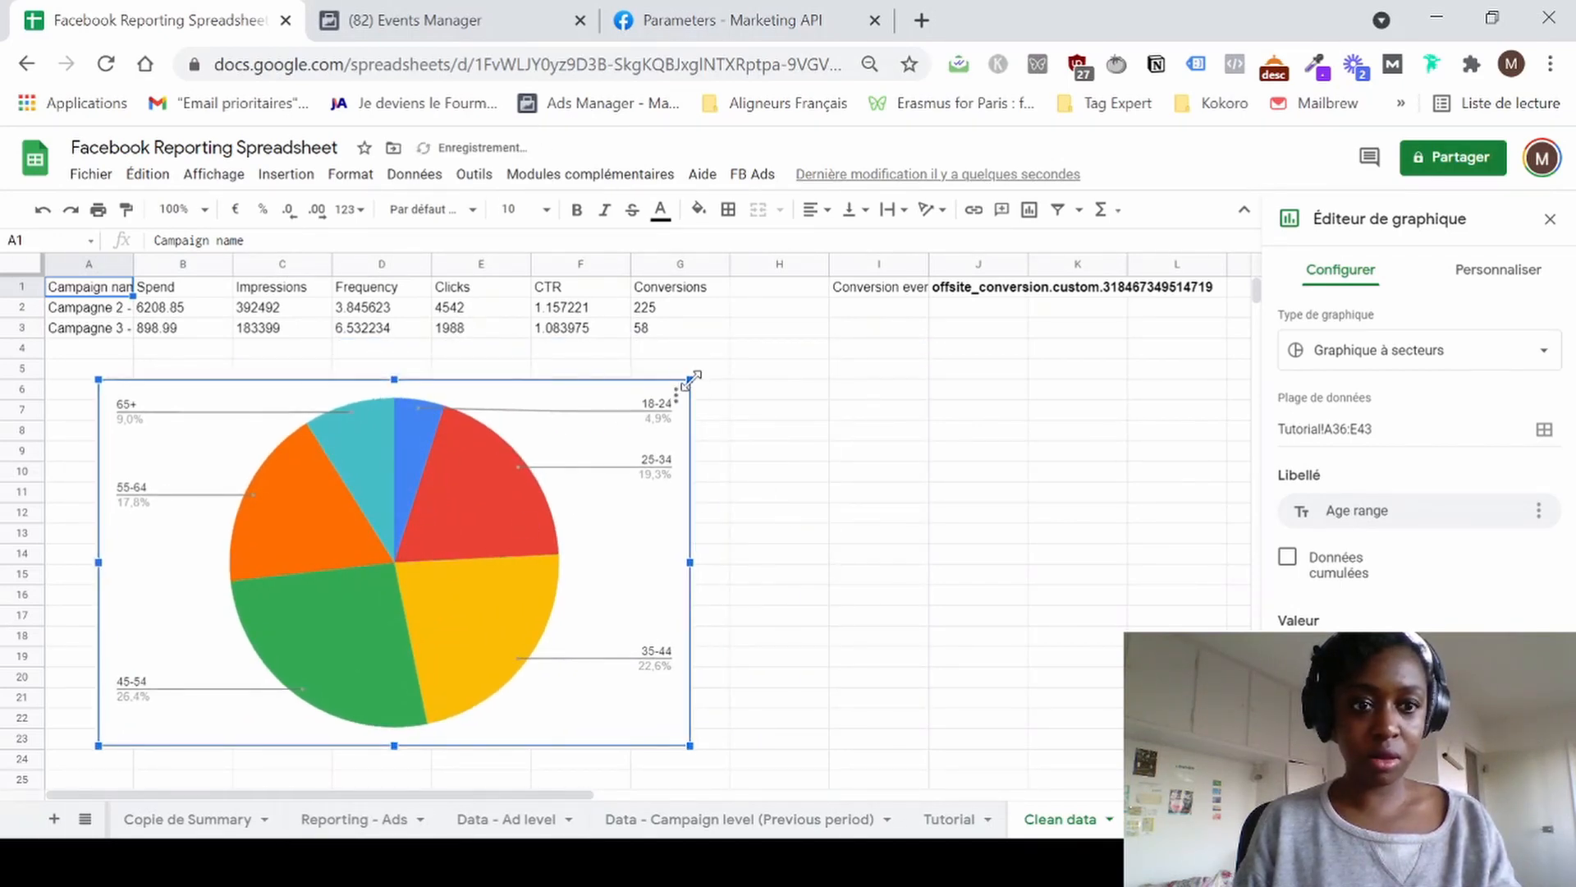
drag(692, 377, 612, 427)
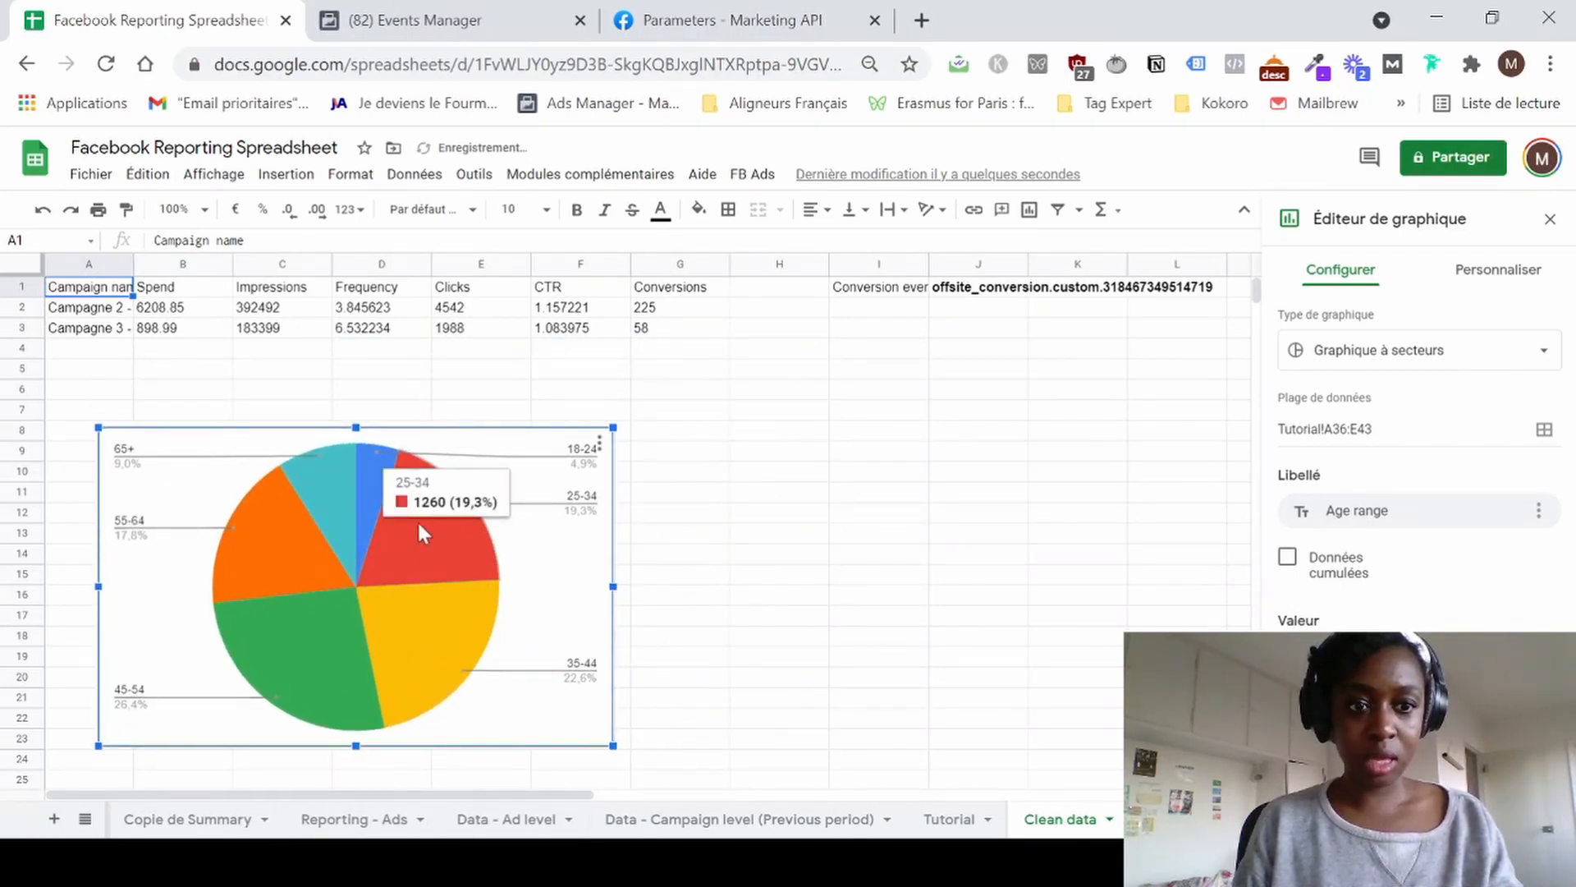
drag(417, 519, 456, 524)
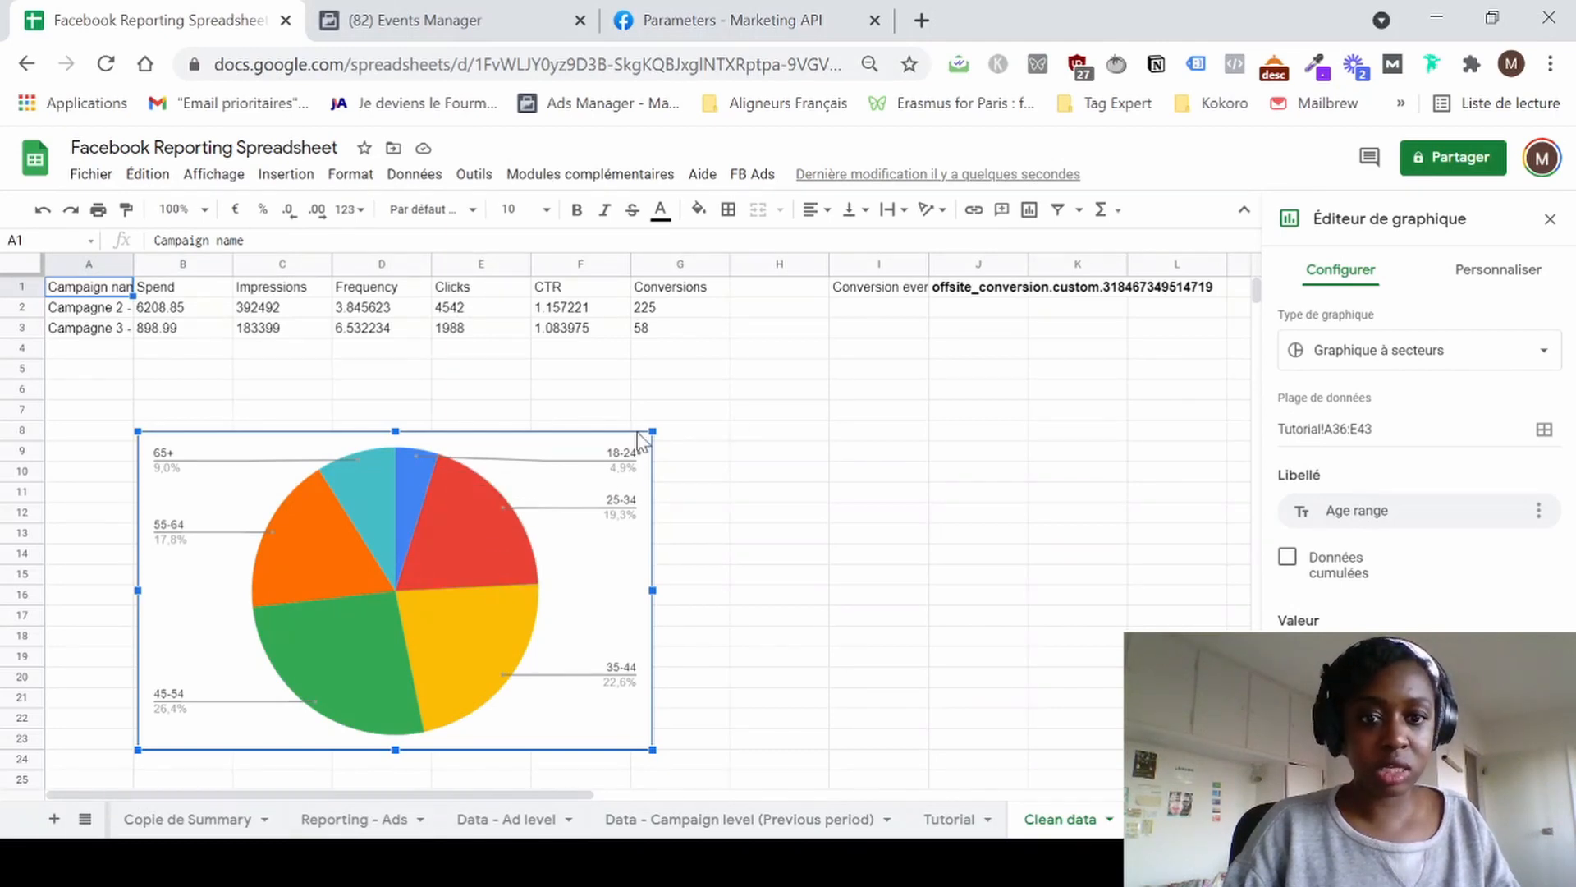
drag(653, 431, 597, 466)
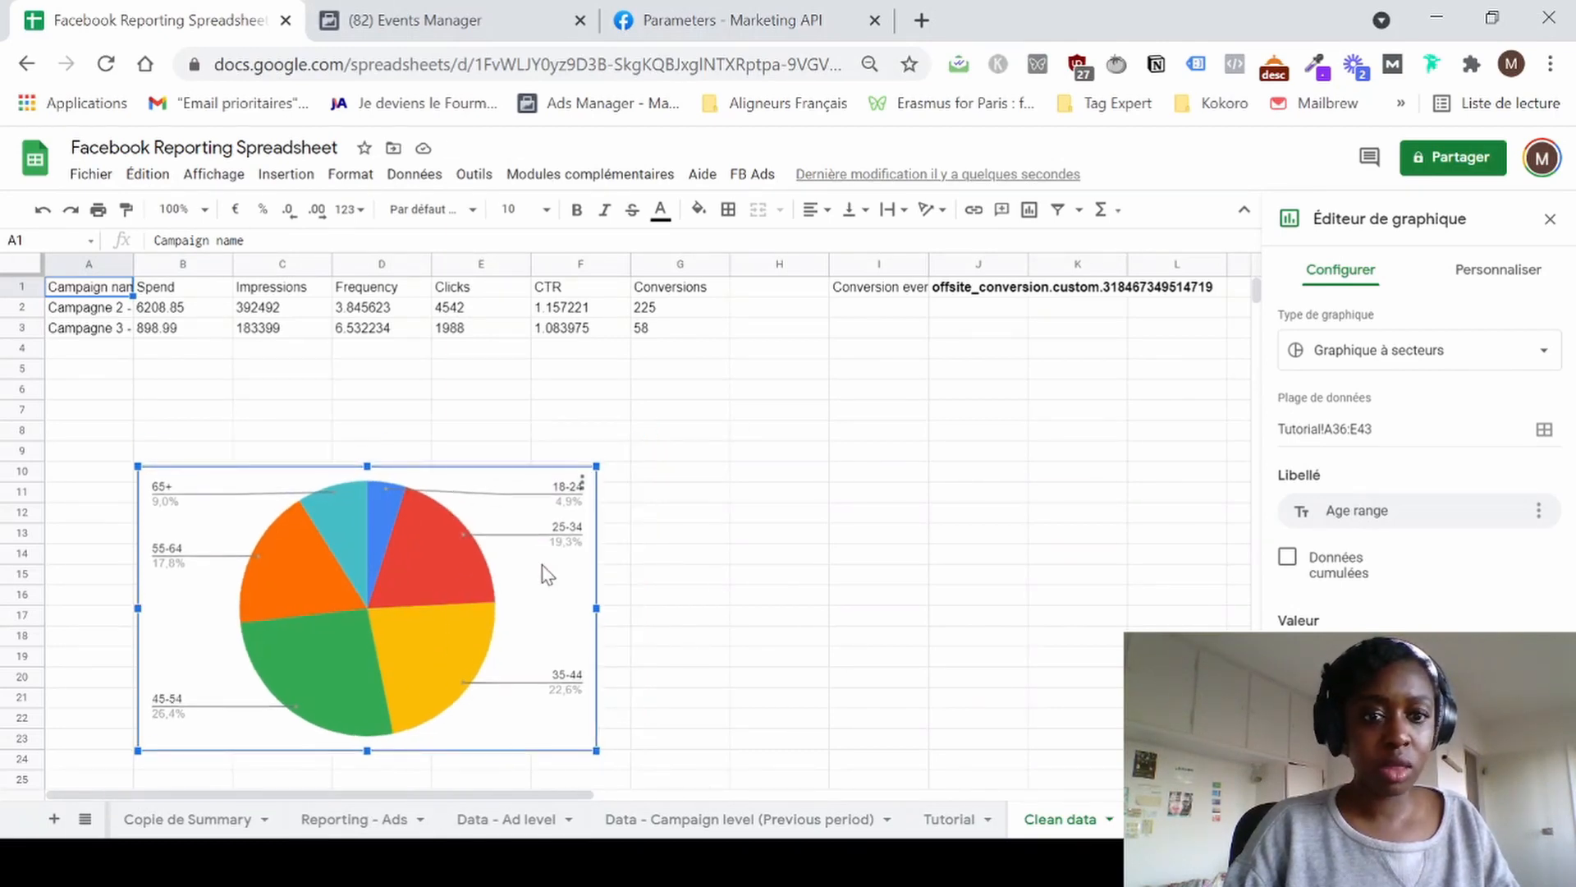
drag(544, 567, 505, 491)
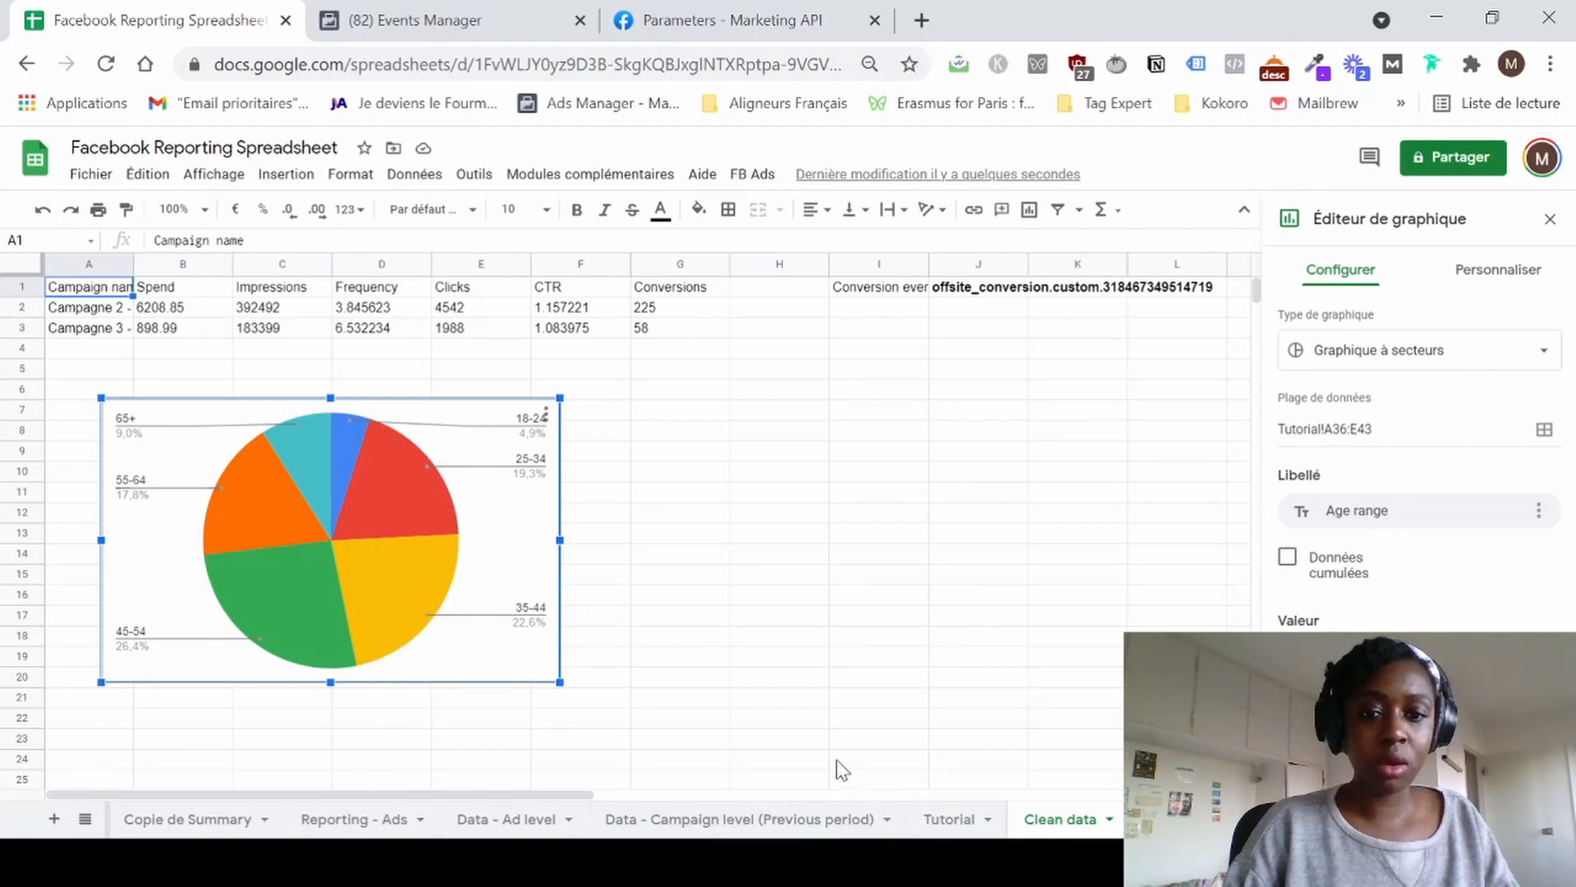
click(948, 819)
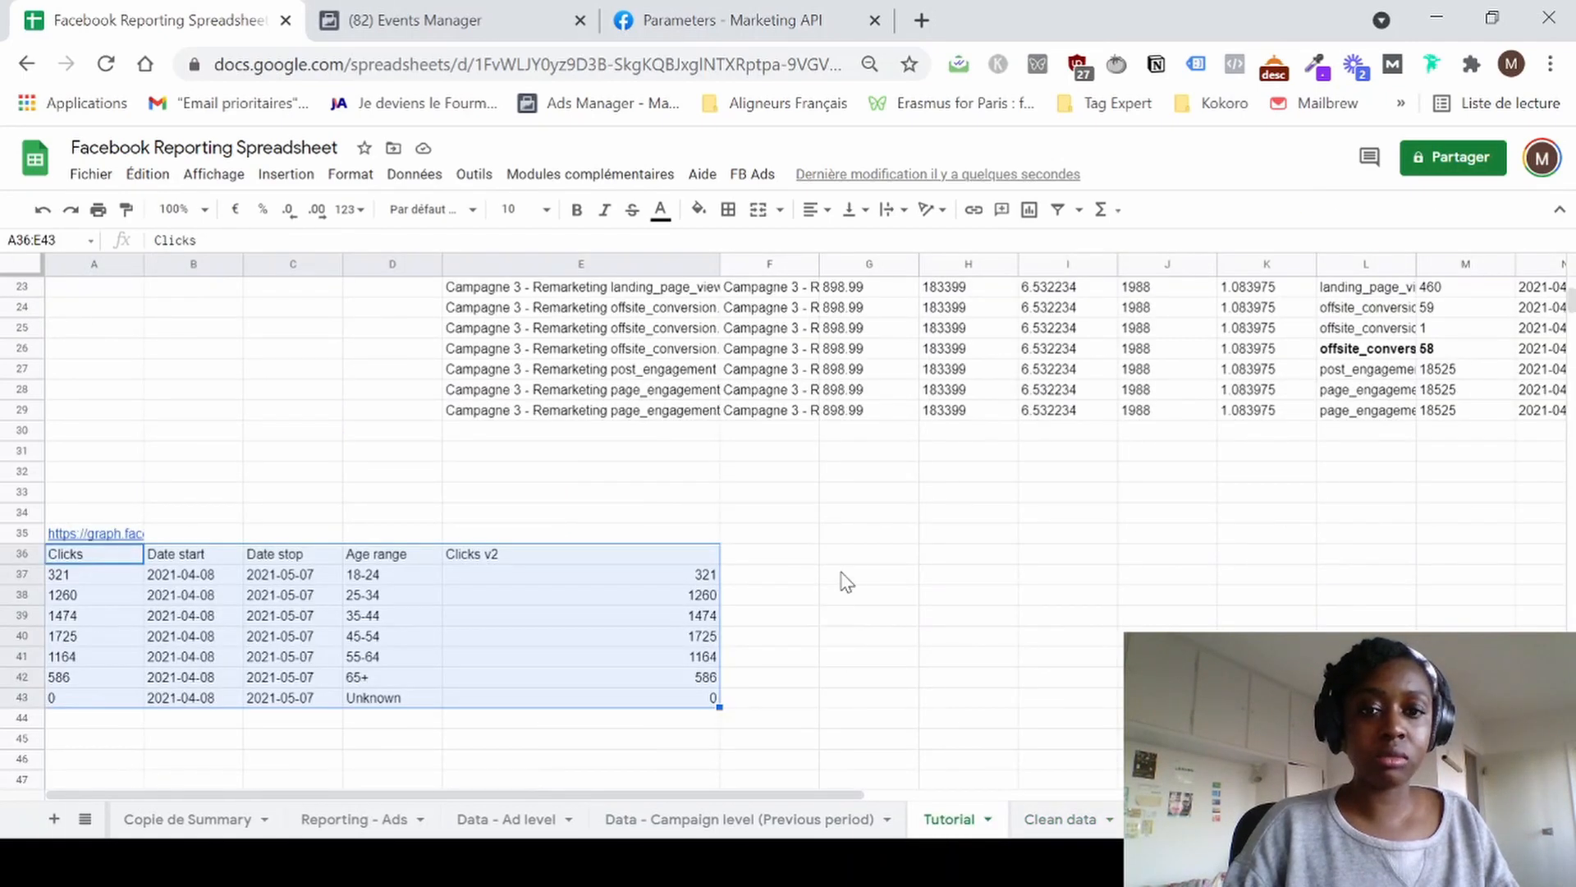
click(849, 615)
scroll(849, 574, up, 2)
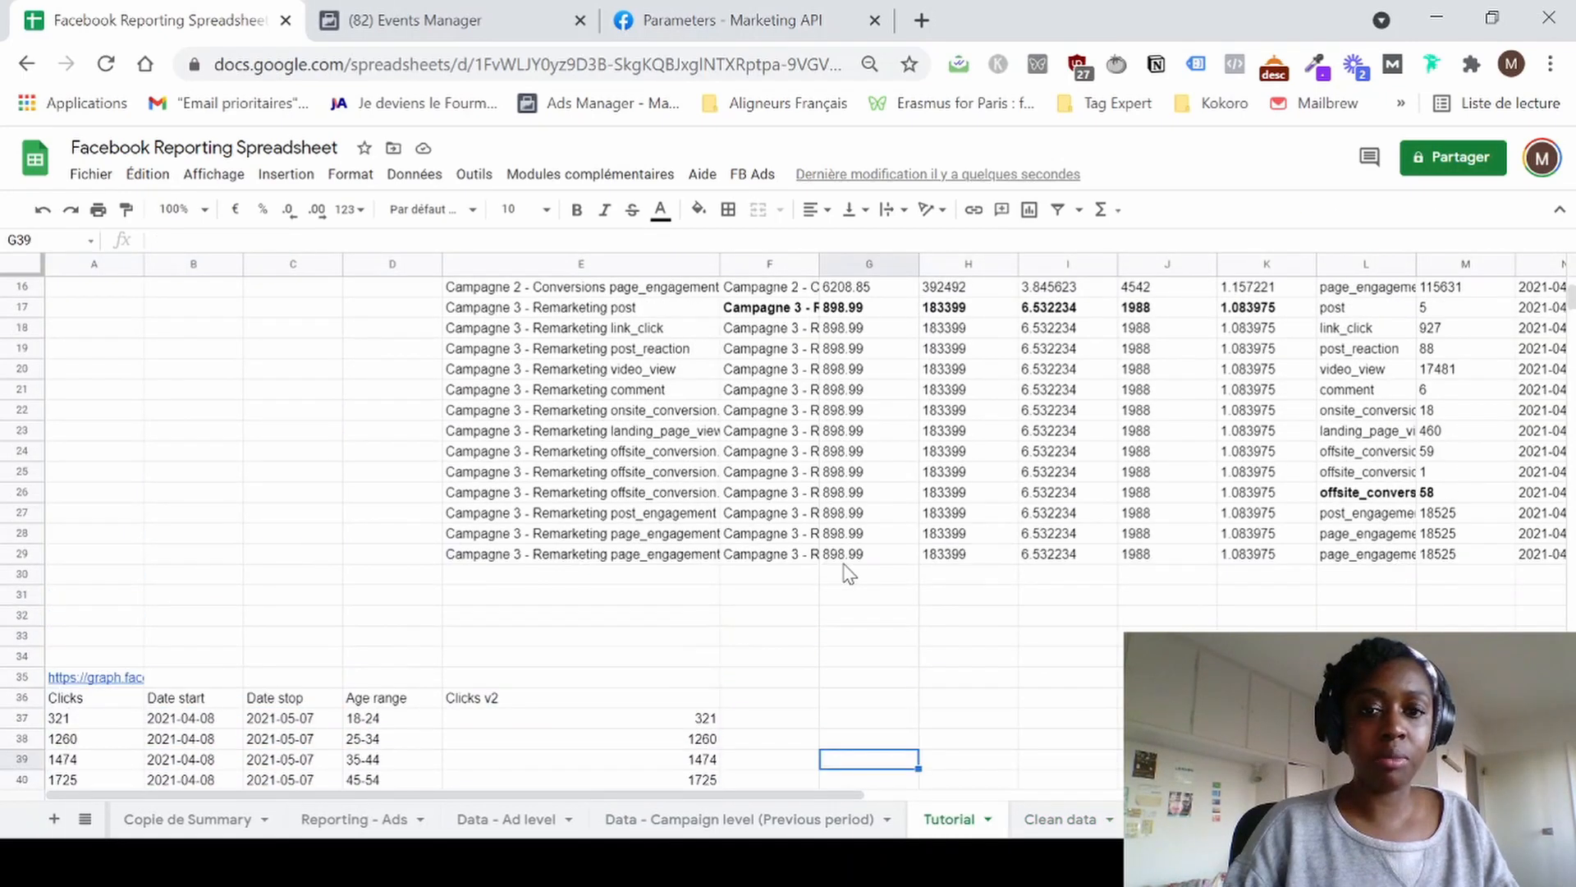
scroll(952, 540, right, 5)
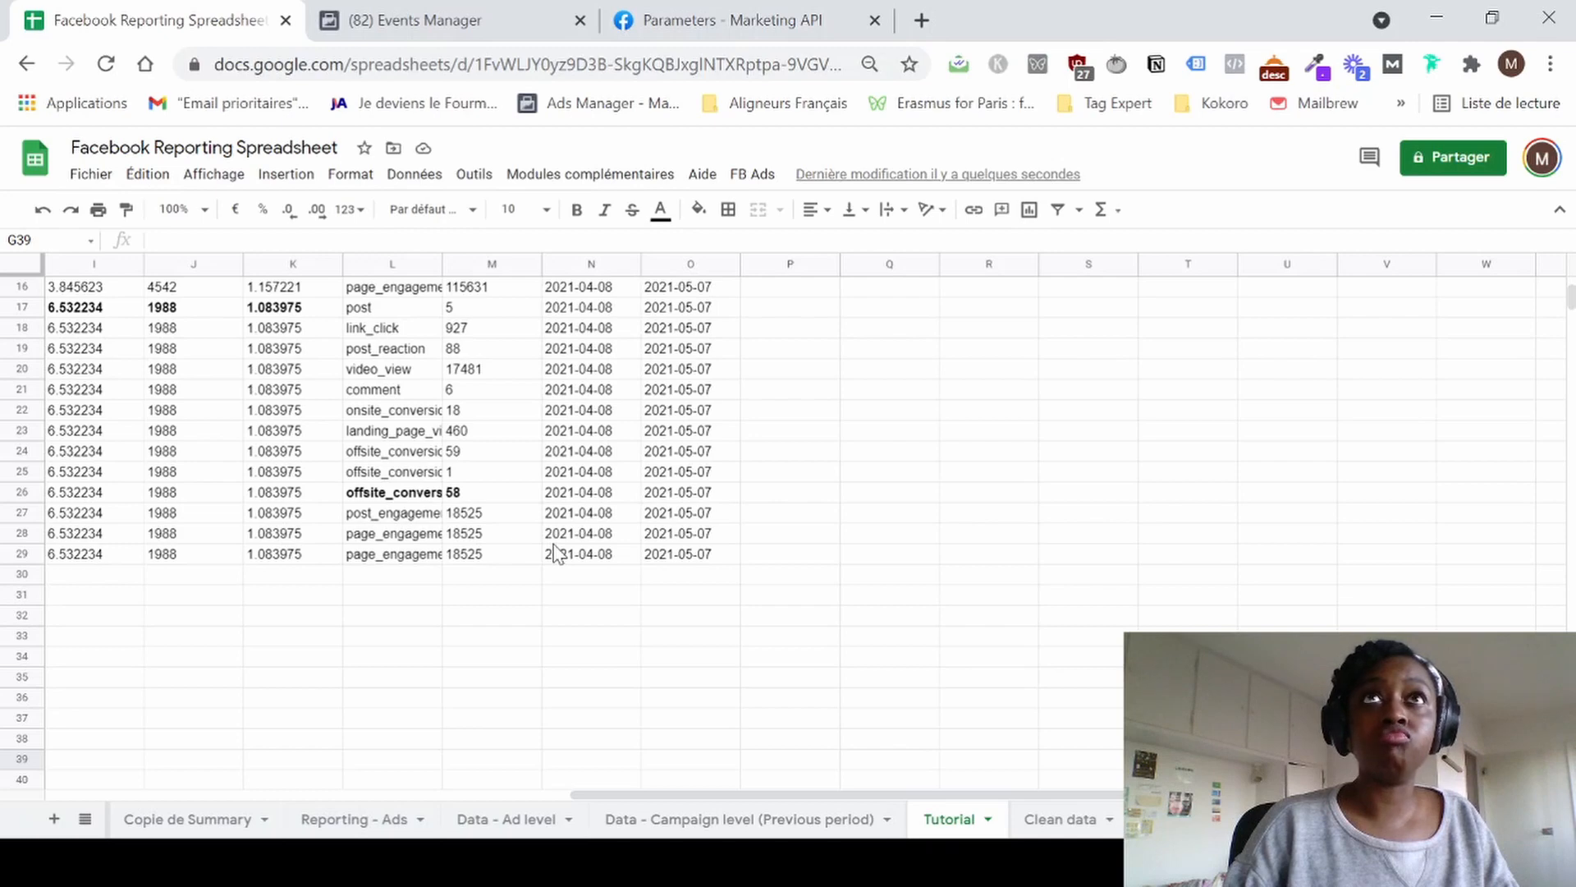
Switch to the Marketing API Parameters page and search it for "DATE".
click(657, 19)
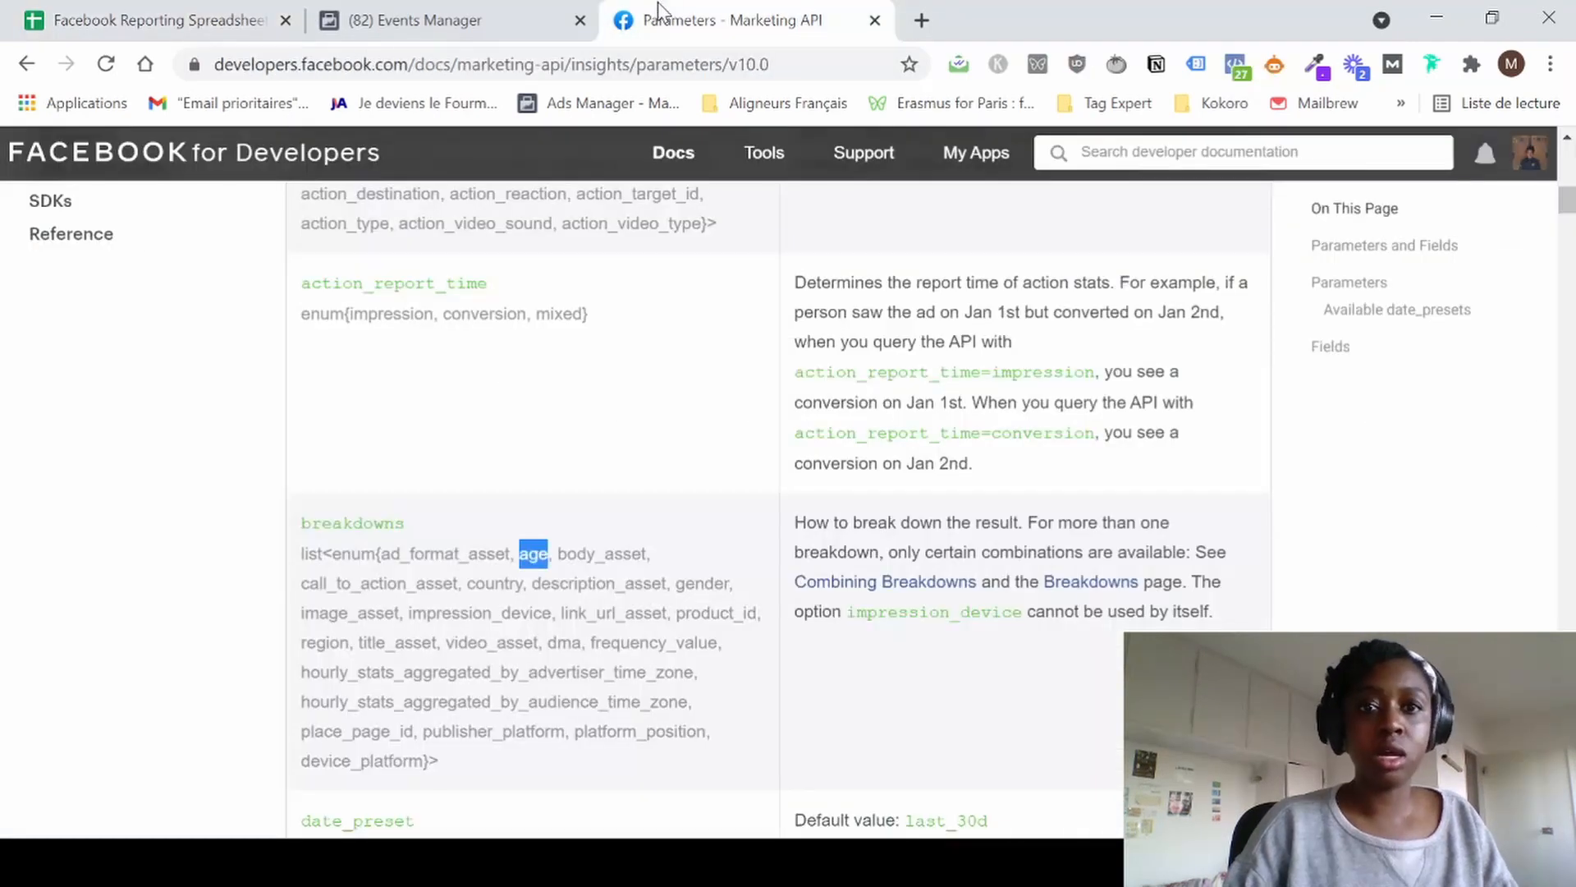
key(ctrl+f)
text(DATE)
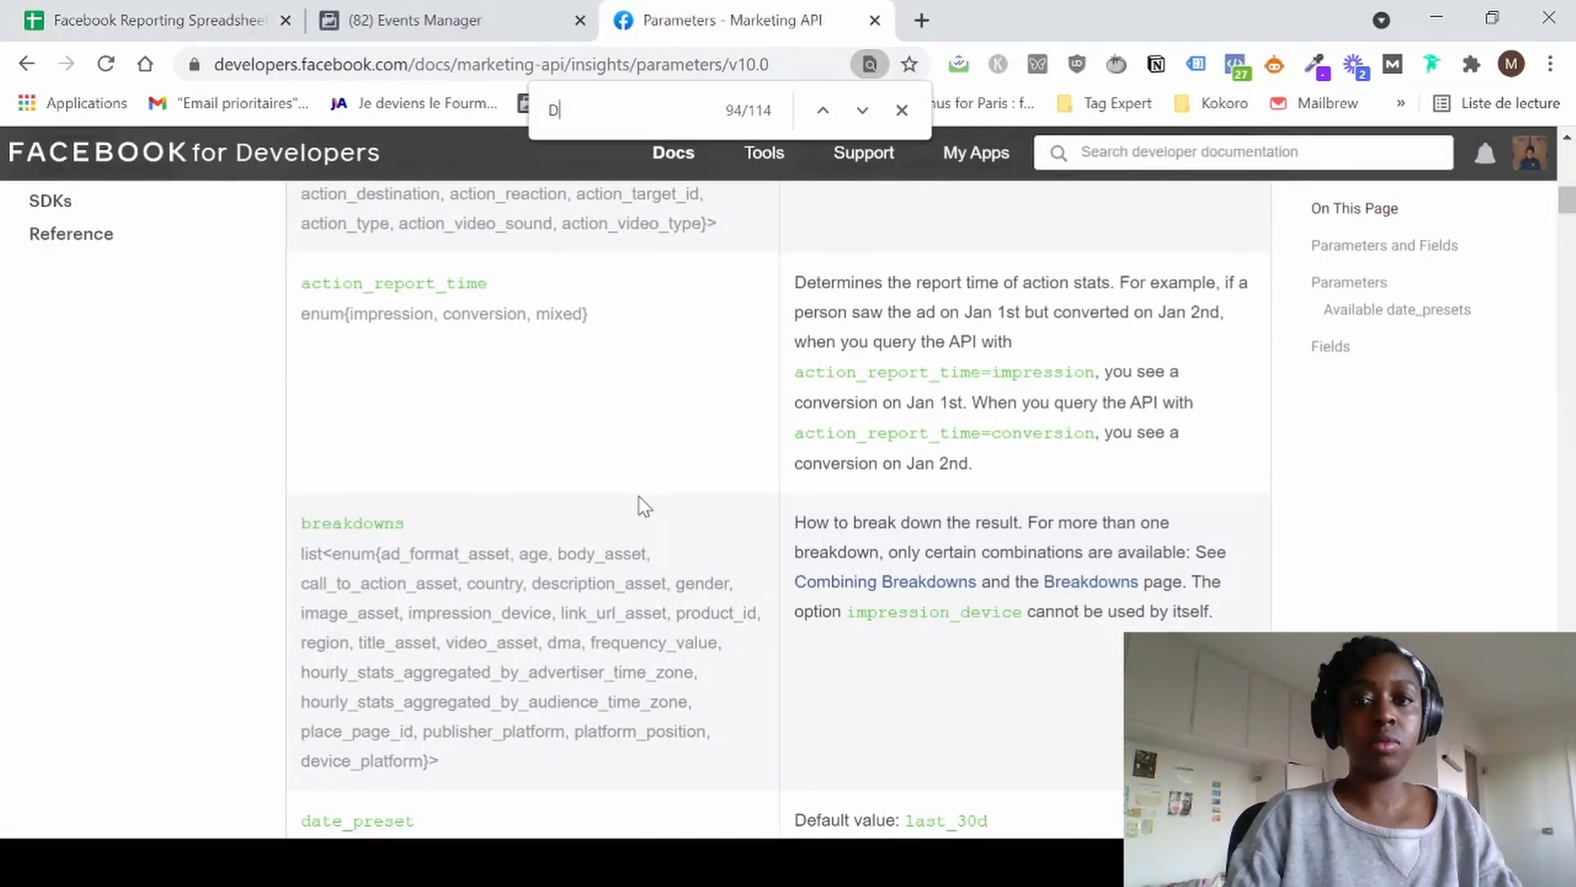
key(Return)
key(Return)
key(Return)
key(Return)
key(Return)
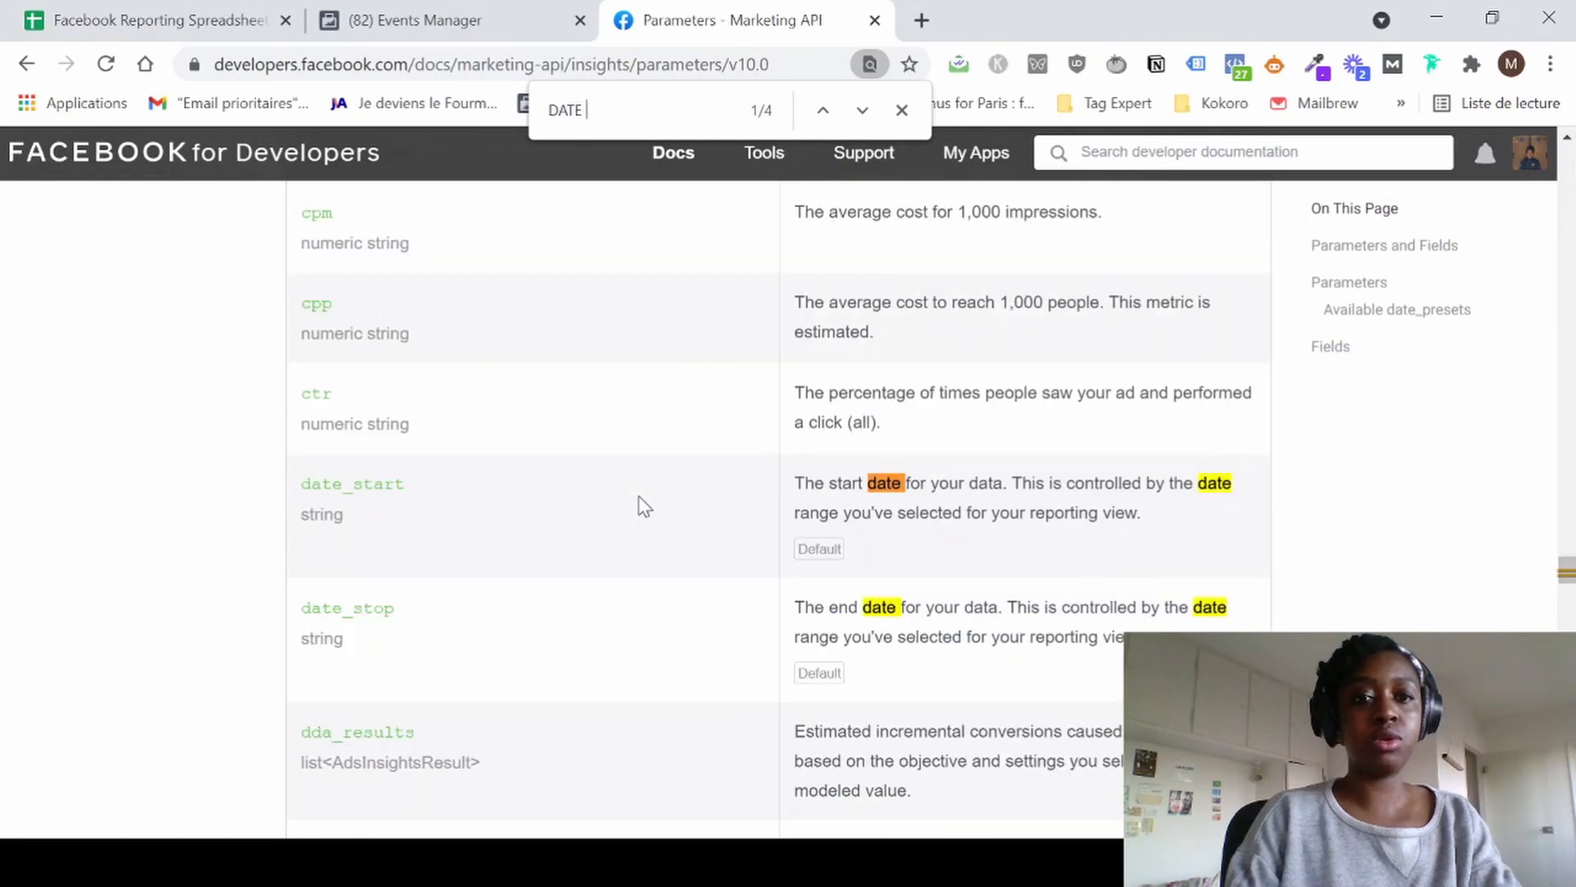
text(PRE)
key(BackSpace)
key(BackSpace)
key(BackSpace)
key(BackSpace)
text(_p)
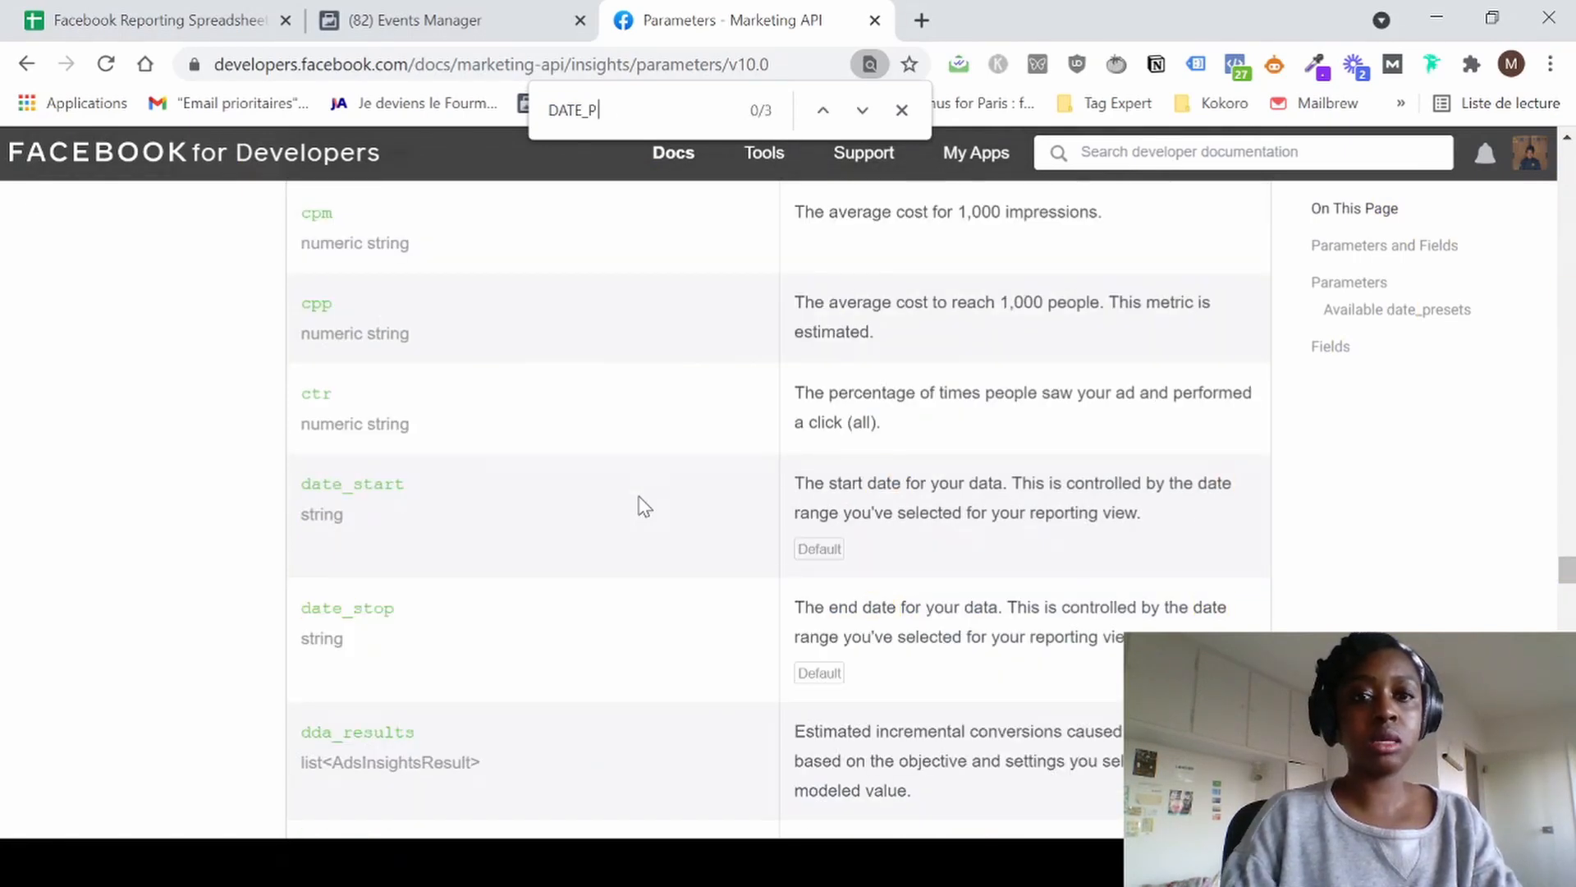
key(BackSpace)
key(BackSpace)
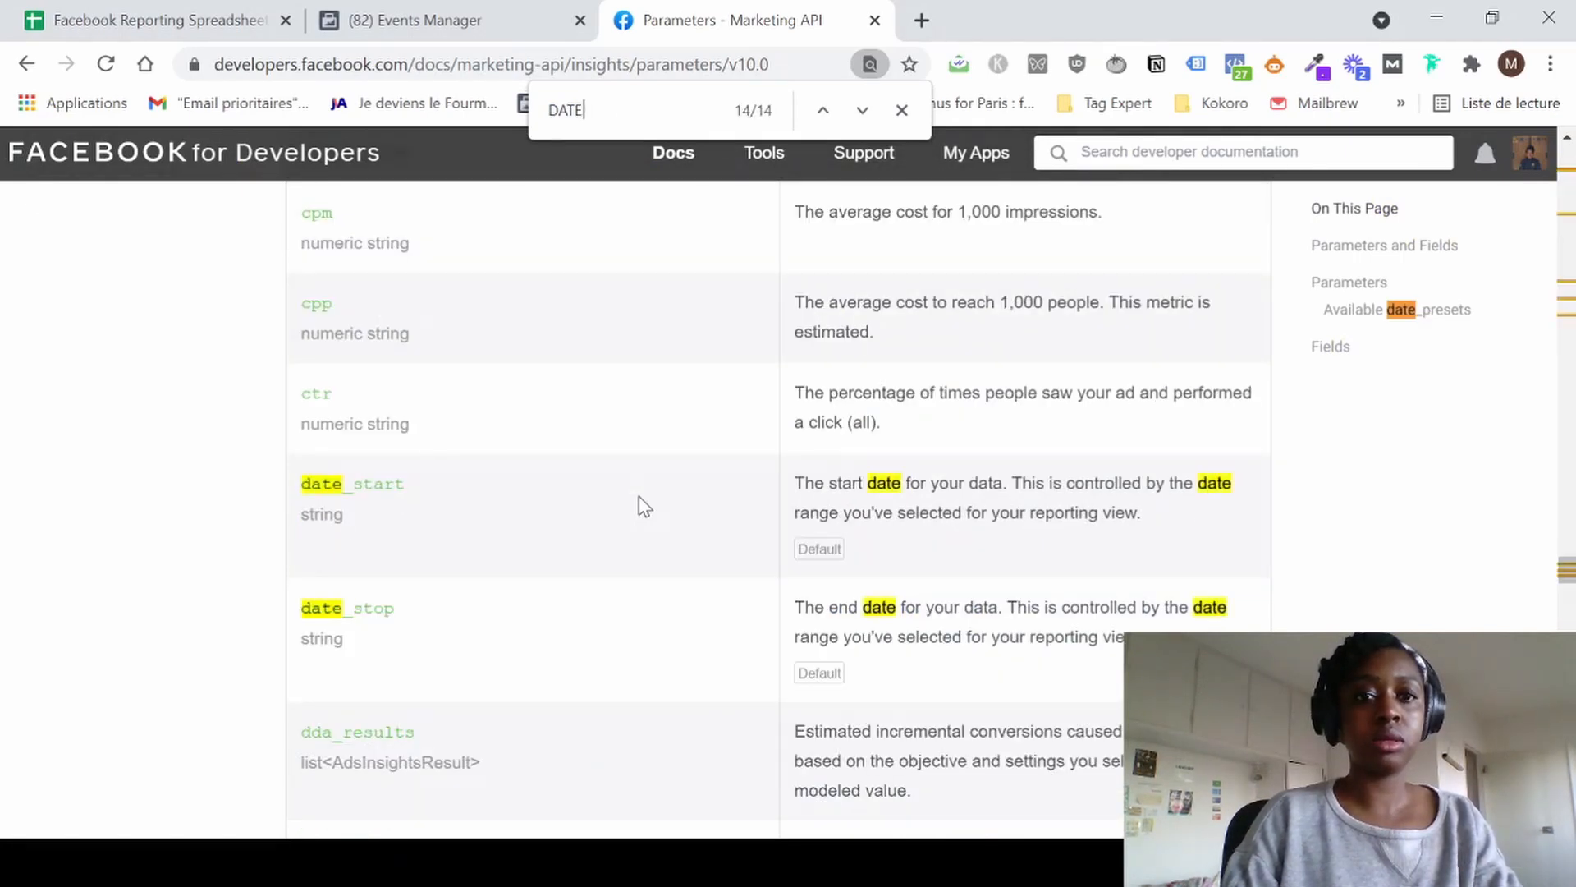
text(pre)
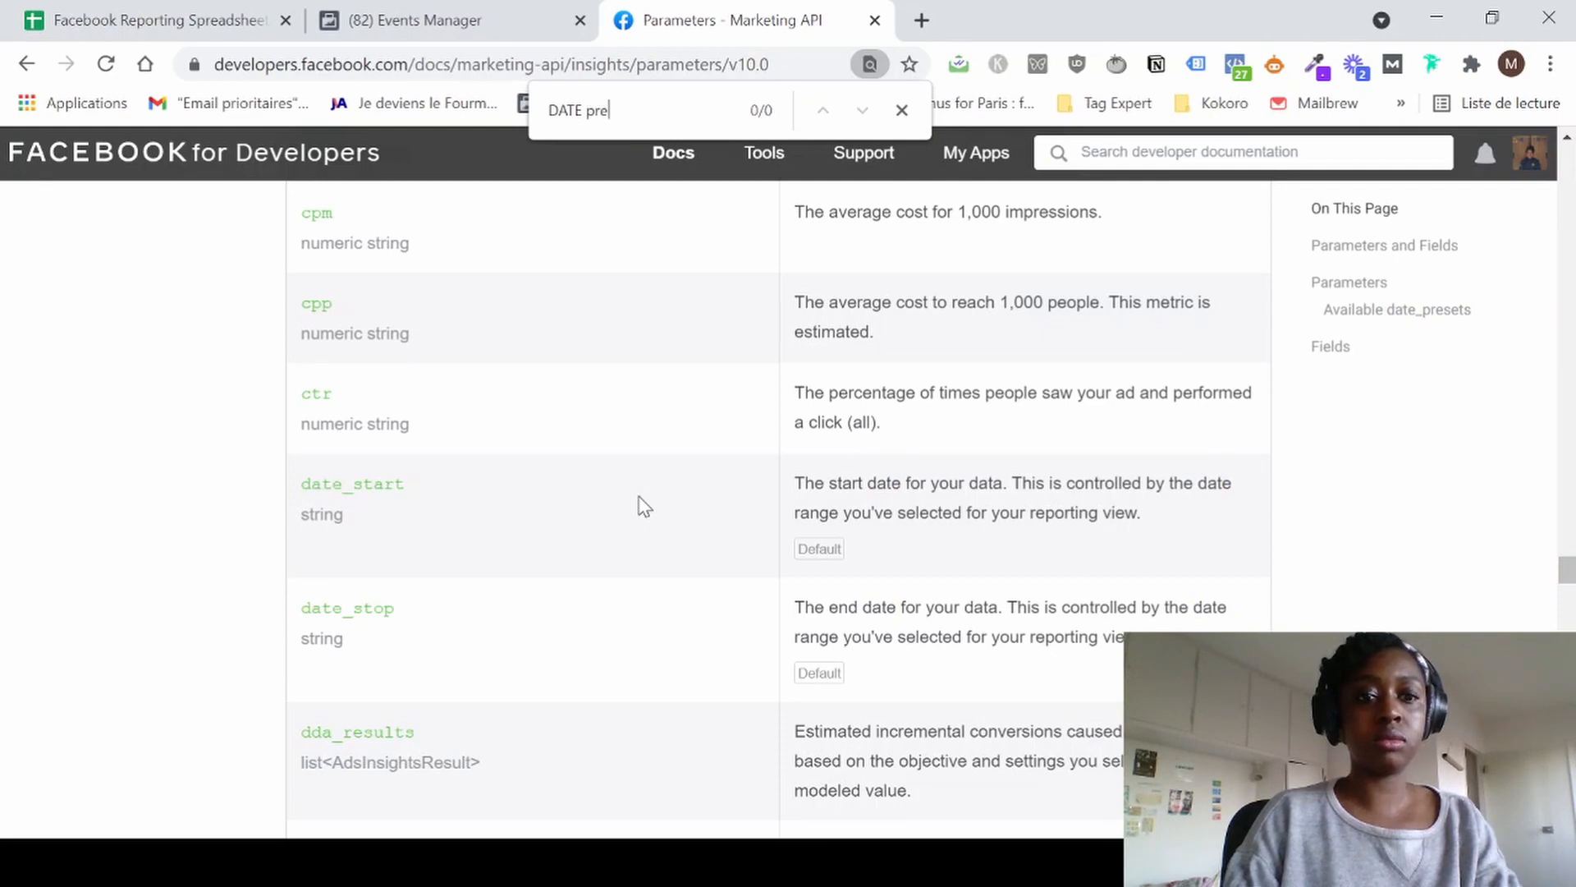
Search the Parameters page for "preset" and go to the match in the Available date_presets heading.
key(BackSpace)
key(BackSpace)
key(BackSpace)
key(BackSpace)
key(BackSpace)
key(BackSpace)
key(BackSpace)
key(BackSpace)
text(pr)
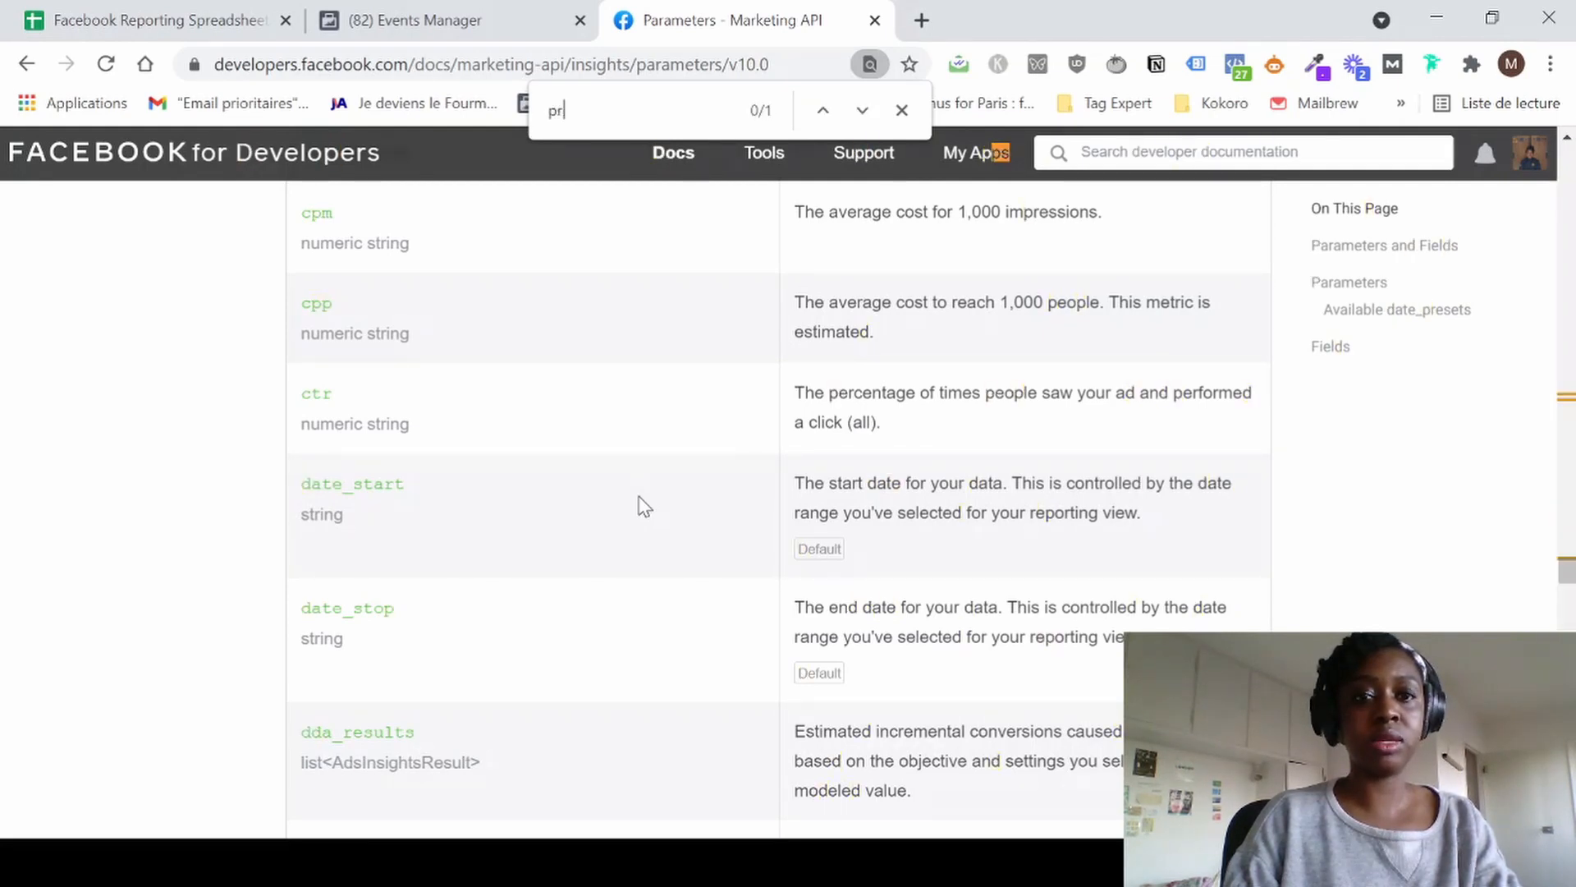
text(eset)
key(Return)
key(Return)
key(Return)
key(Return)
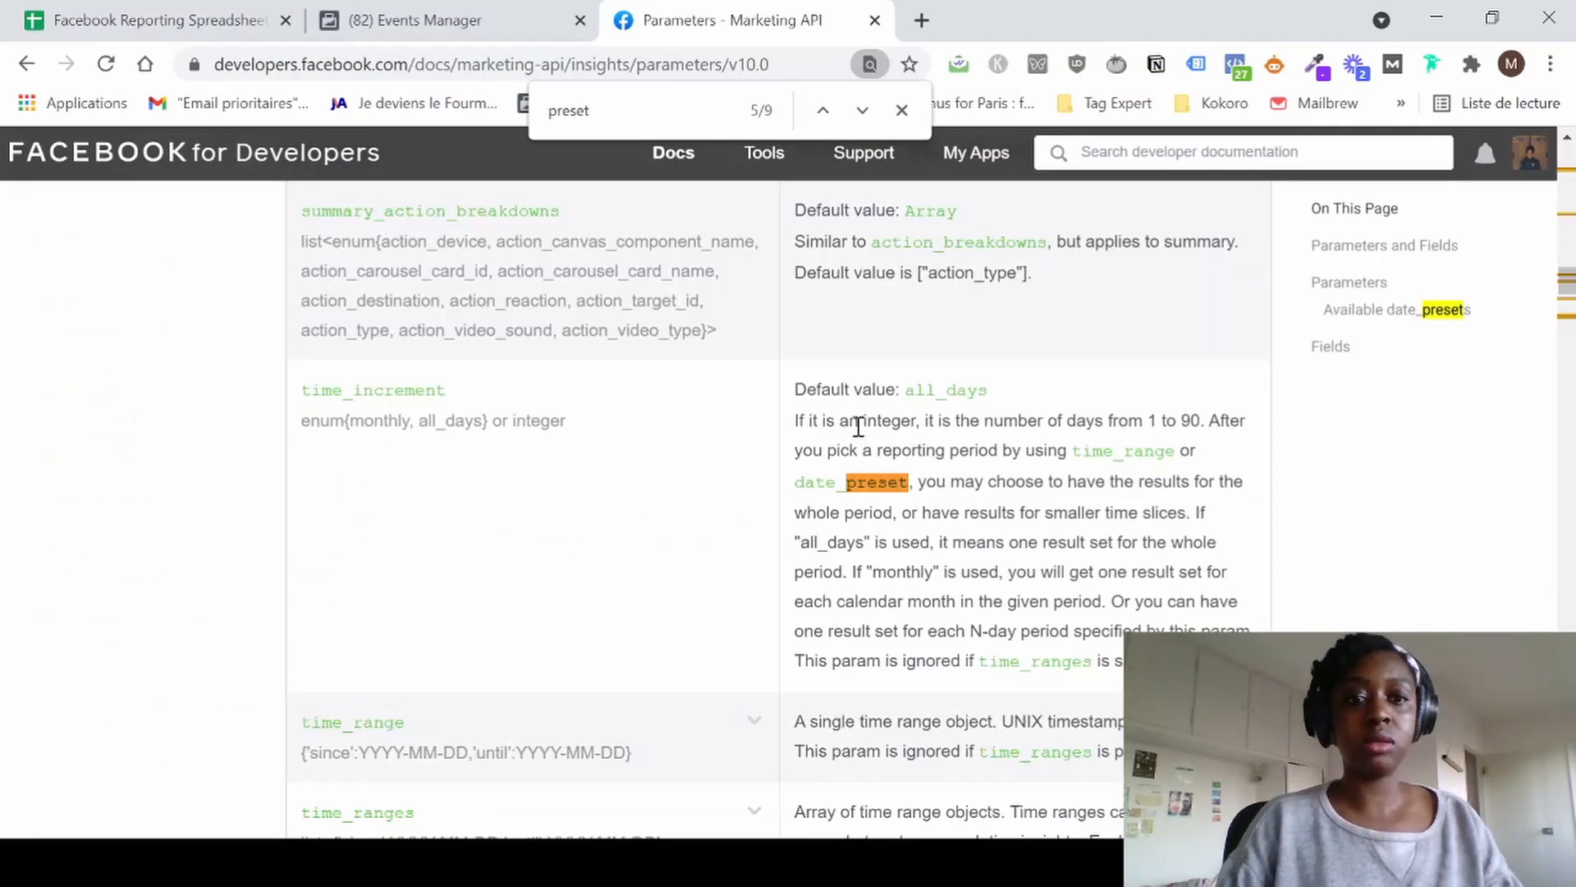
click(863, 112)
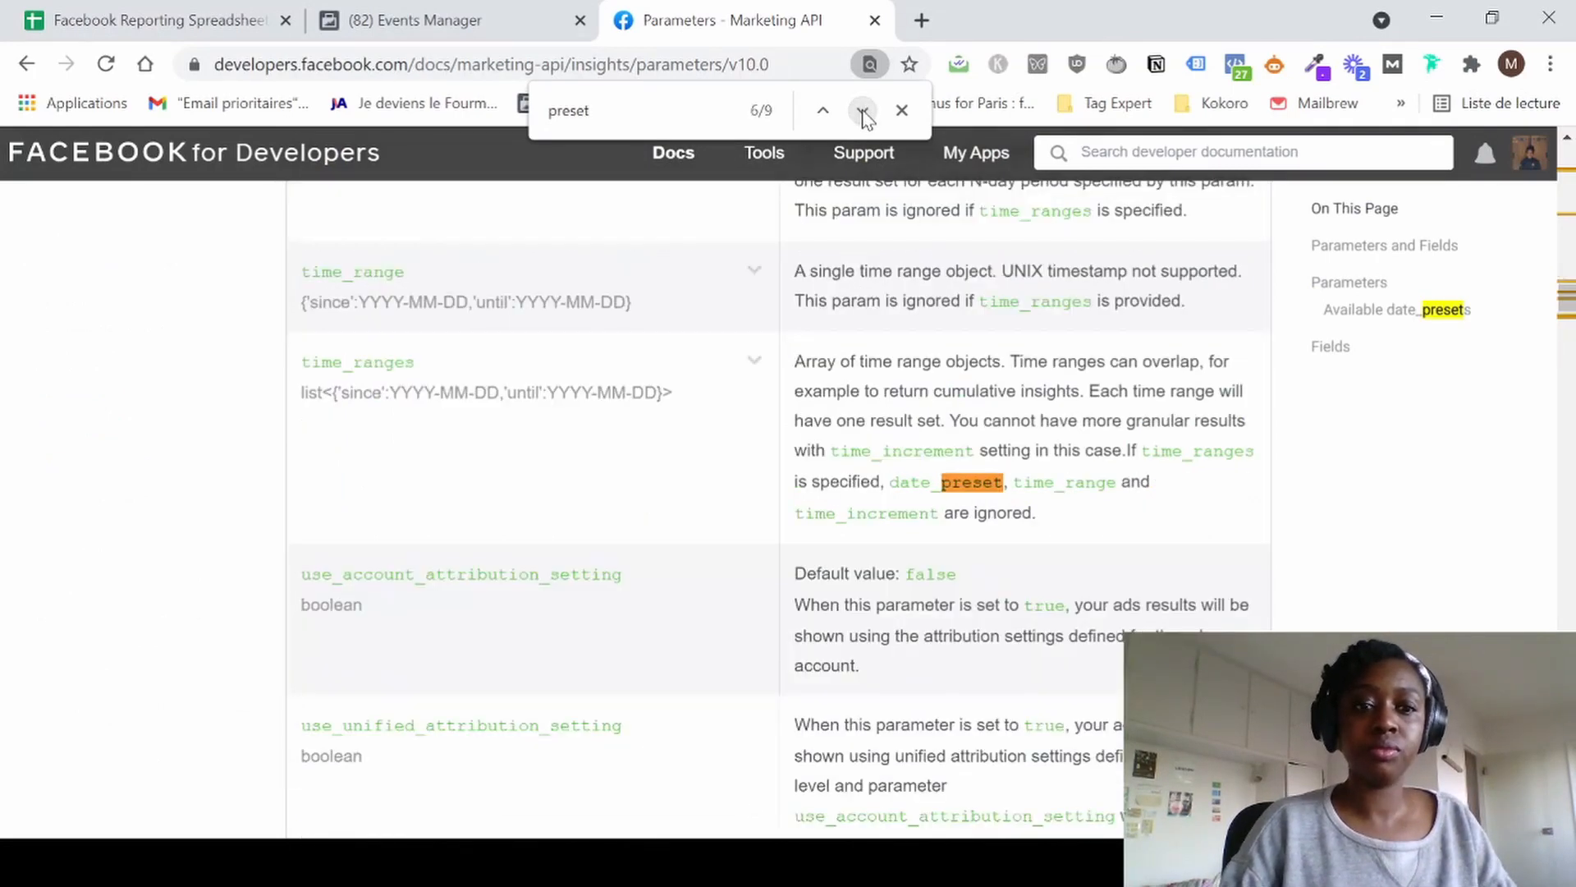
click(862, 111)
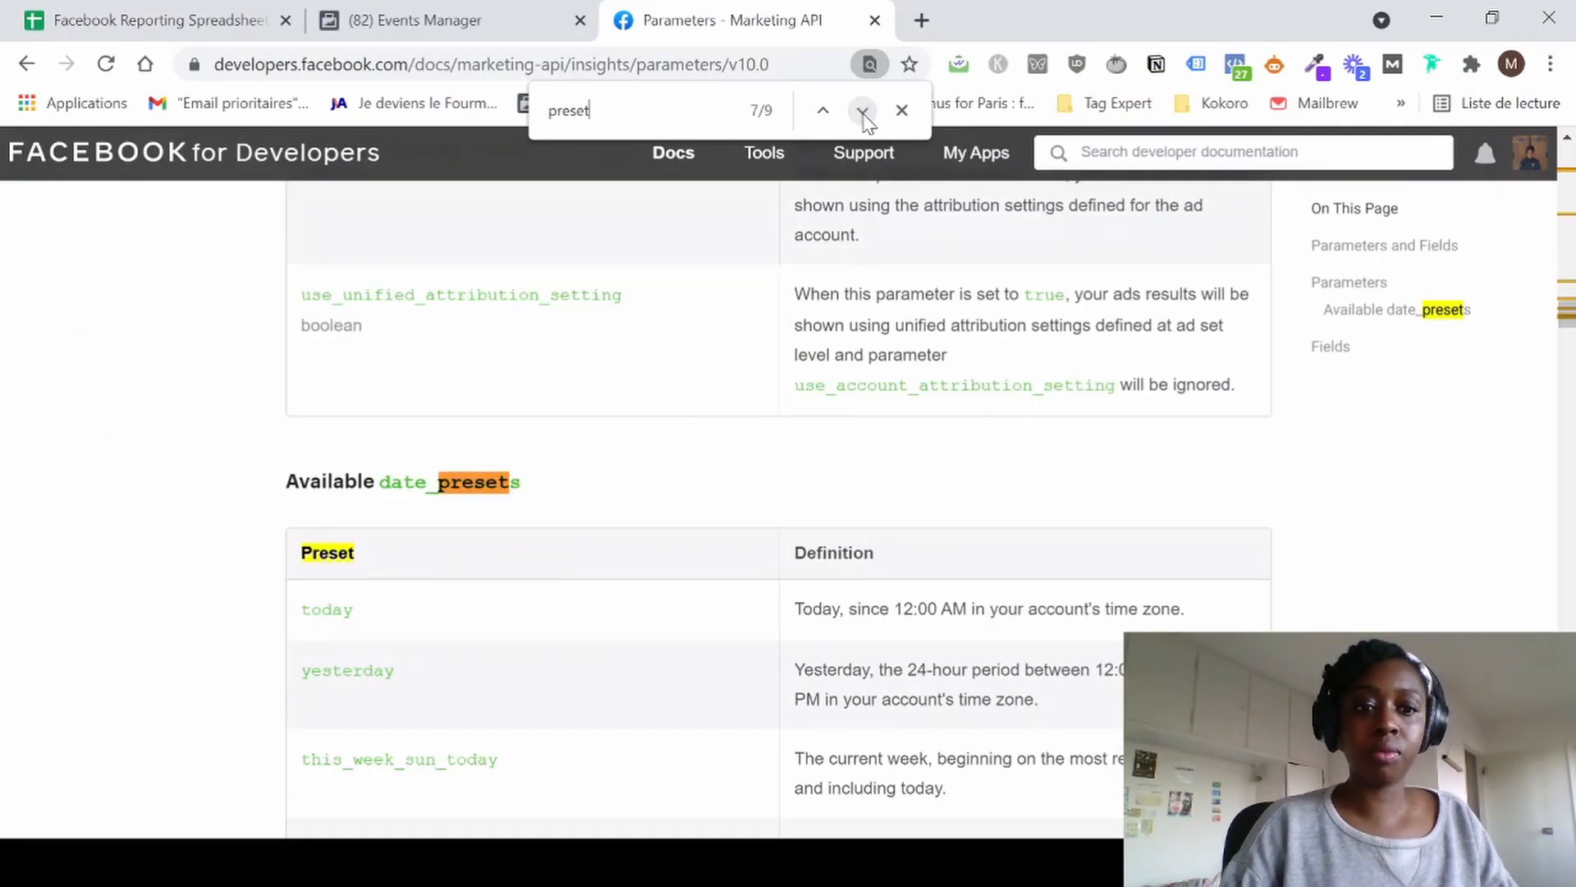
Examine the Available date_presets table, reading the preset names and definitions from today through lifetime.
scroll(504, 660, down, 2)
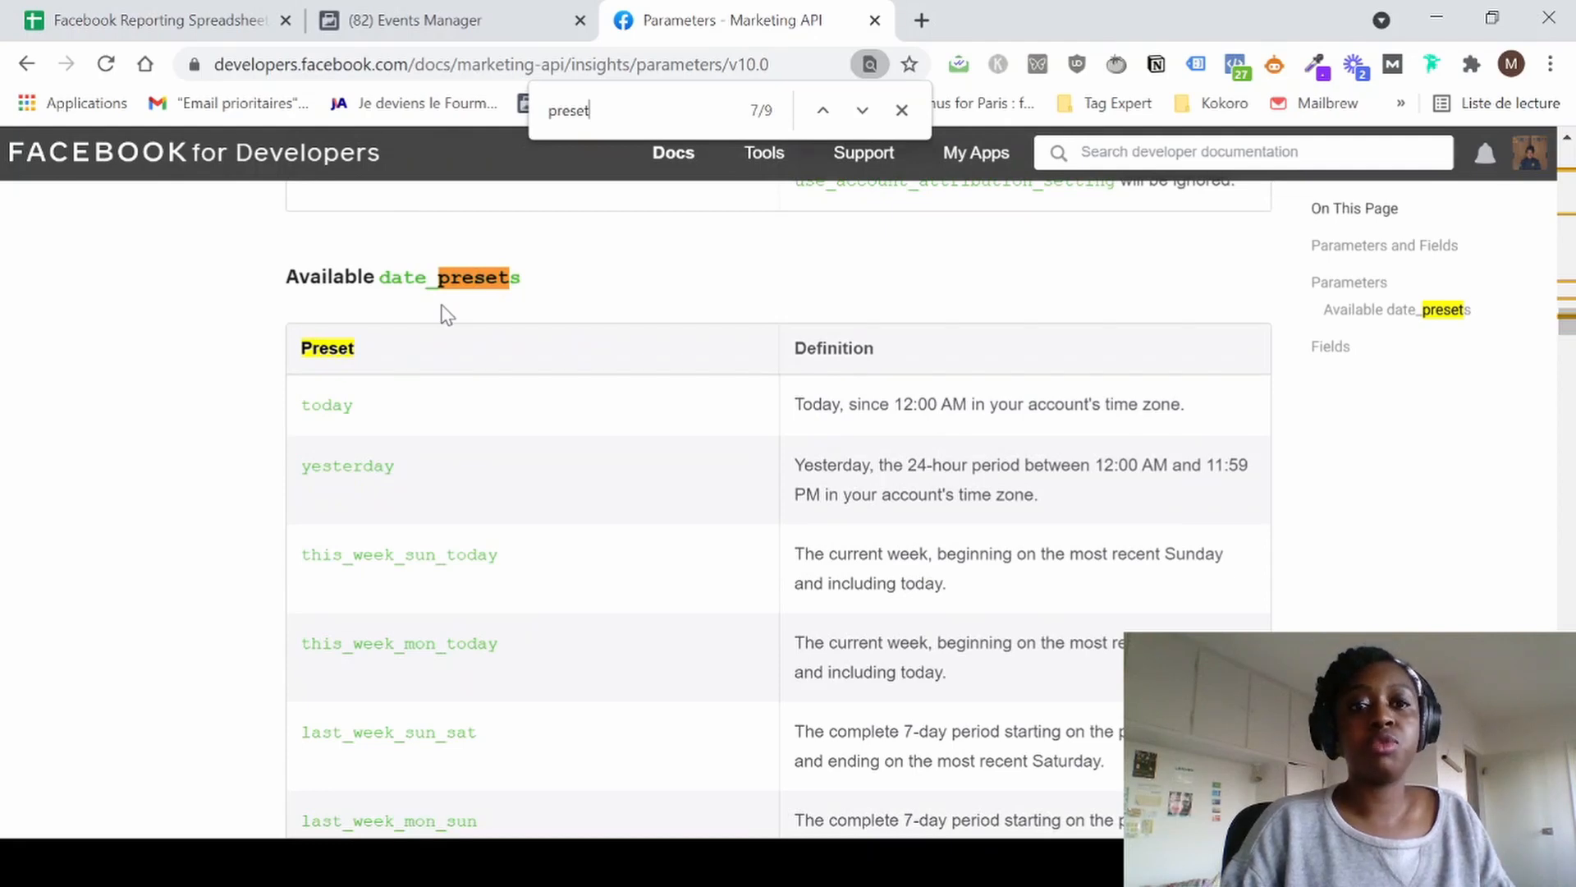
double_click(338, 402)
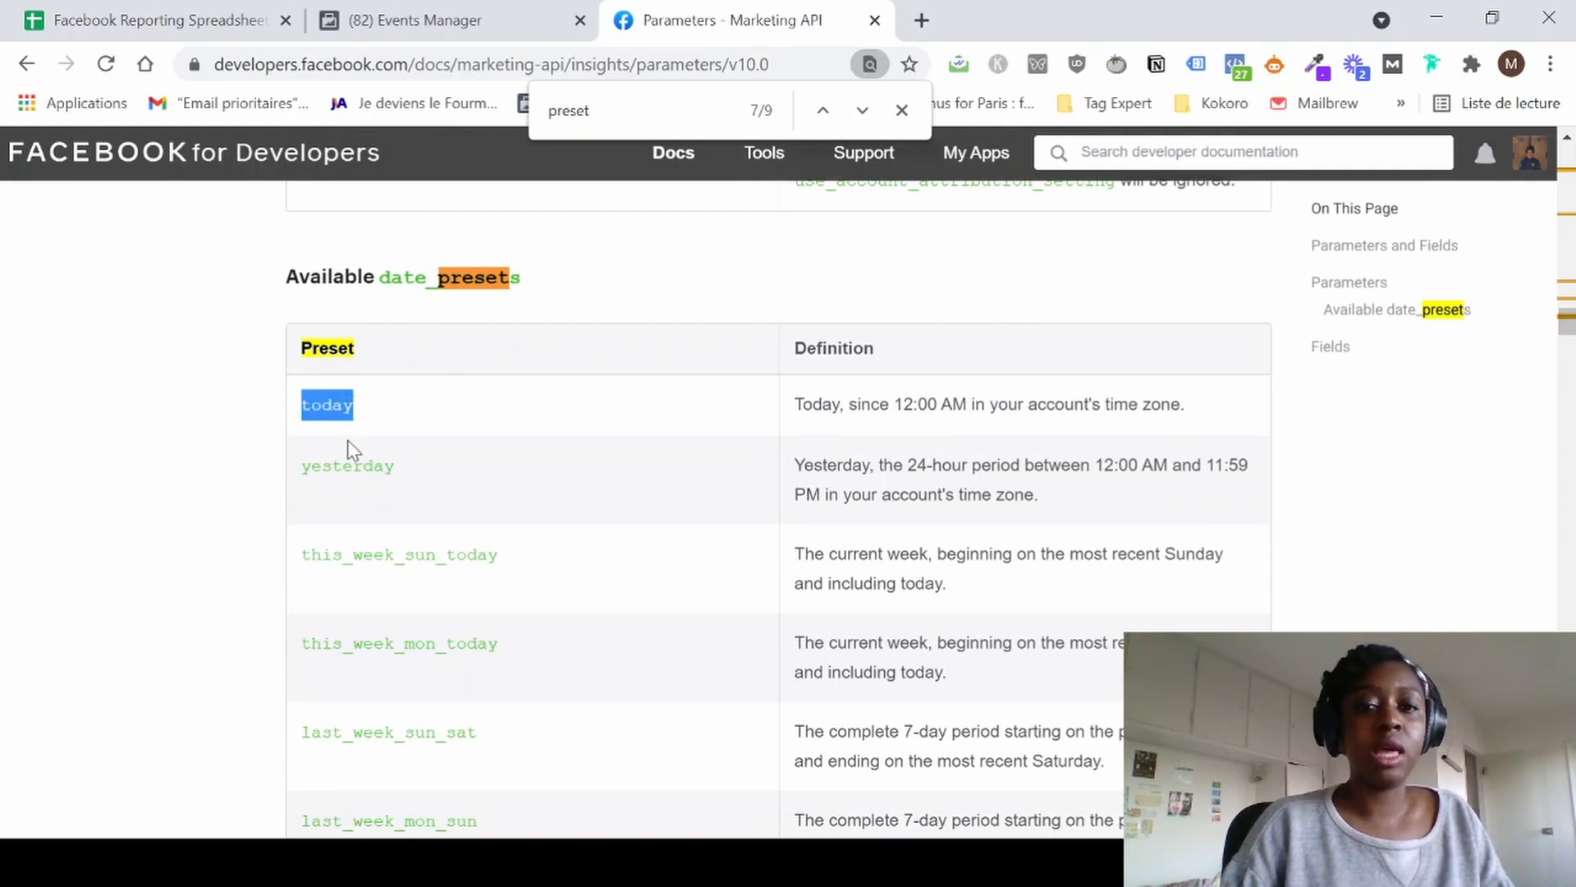
scroll(376, 573, down, 1)
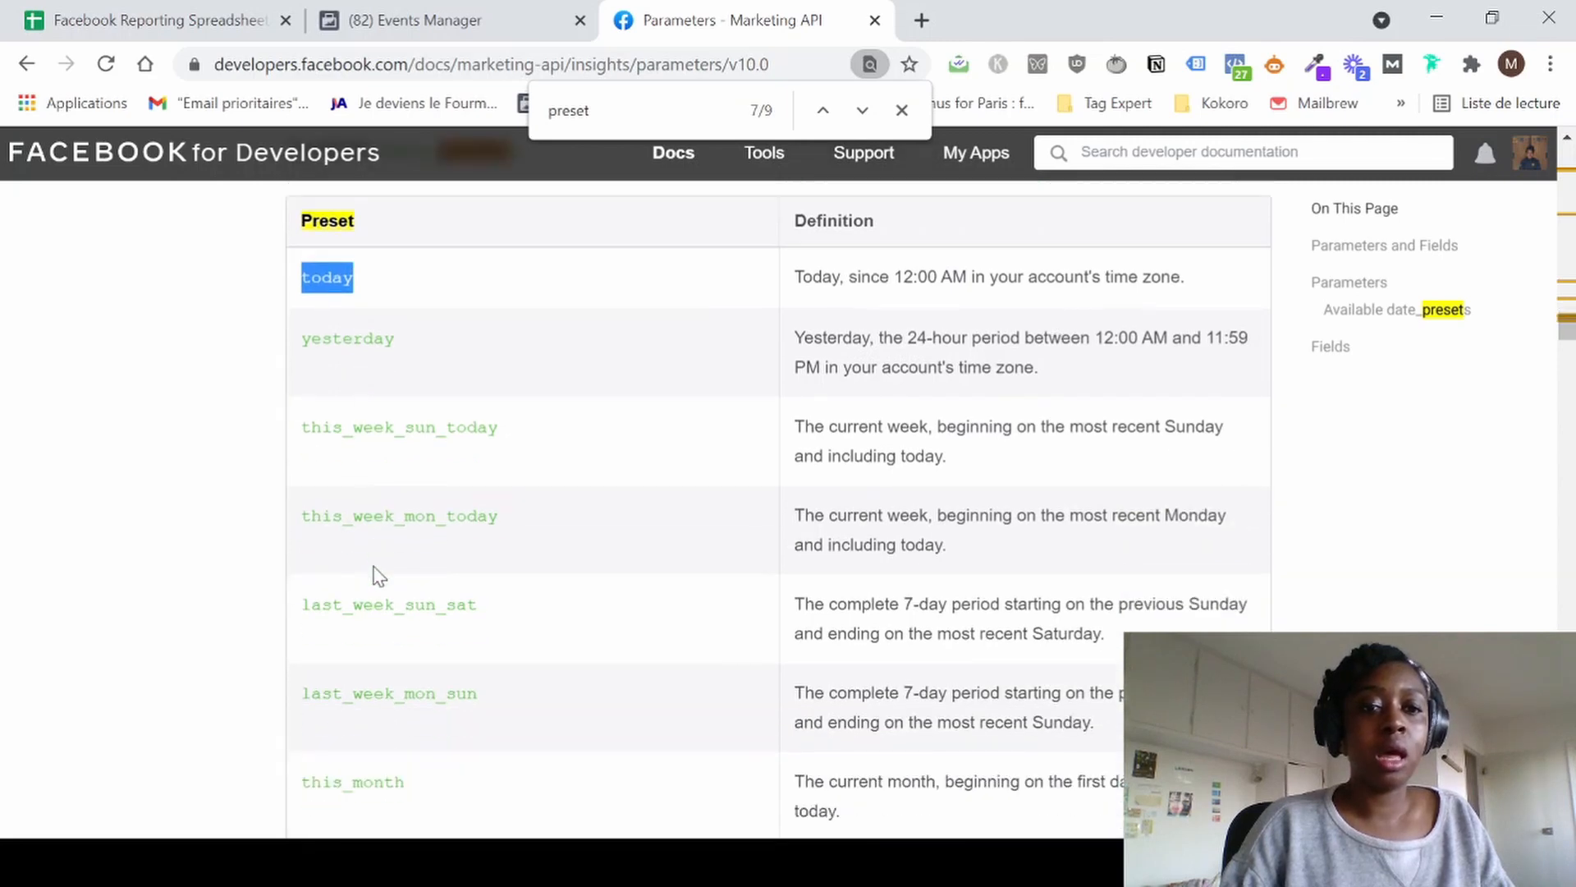
scroll(359, 509, down, 9)
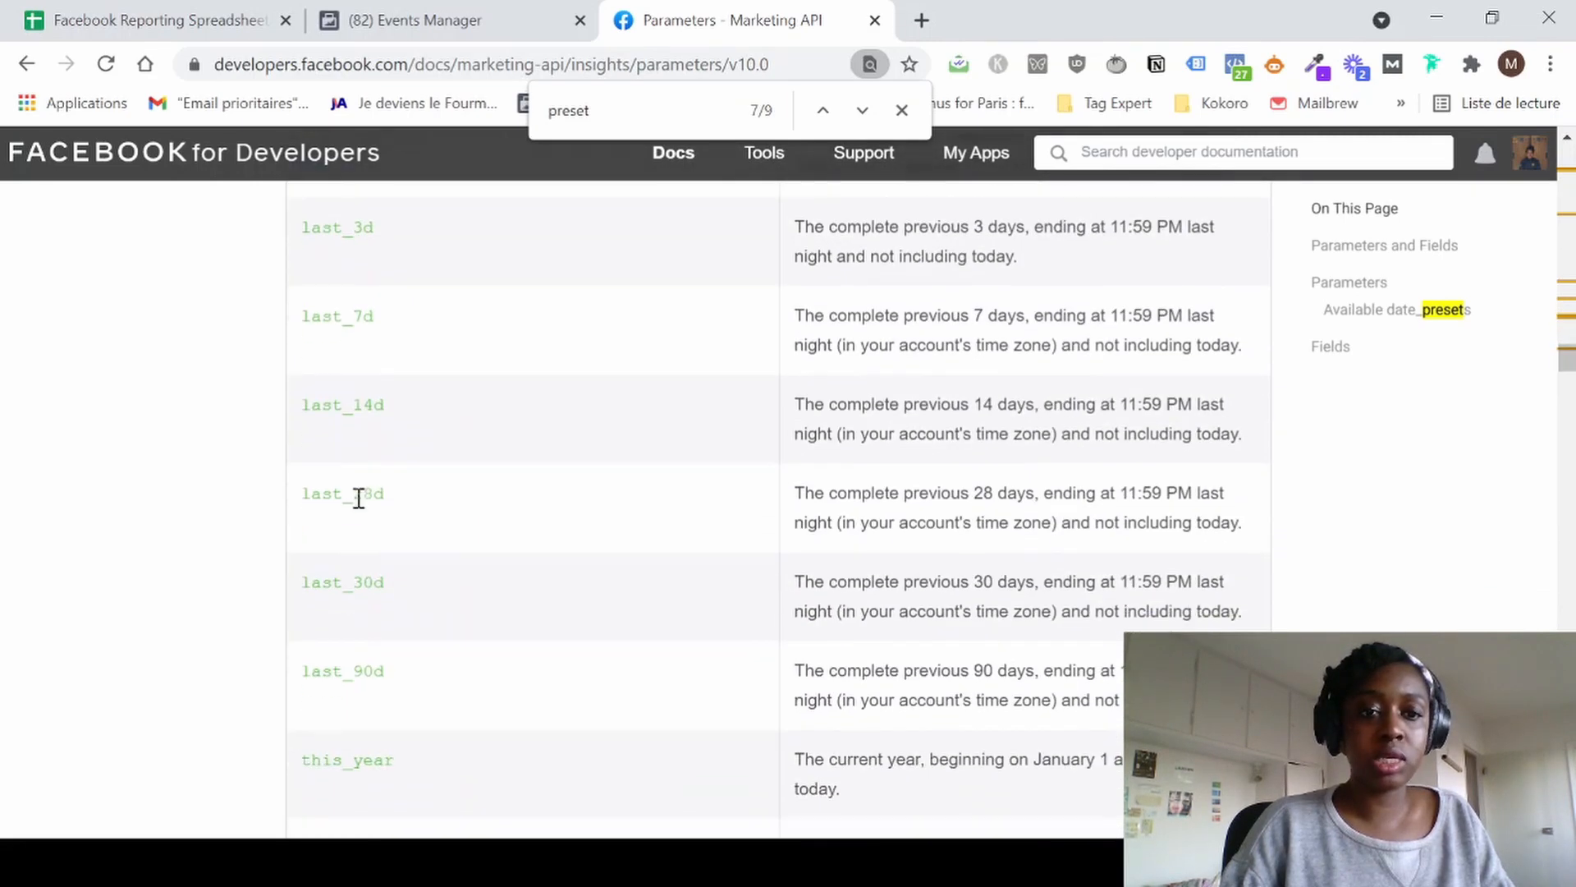
scroll(357, 504, down, 3)
scroll(357, 497, up, 4)
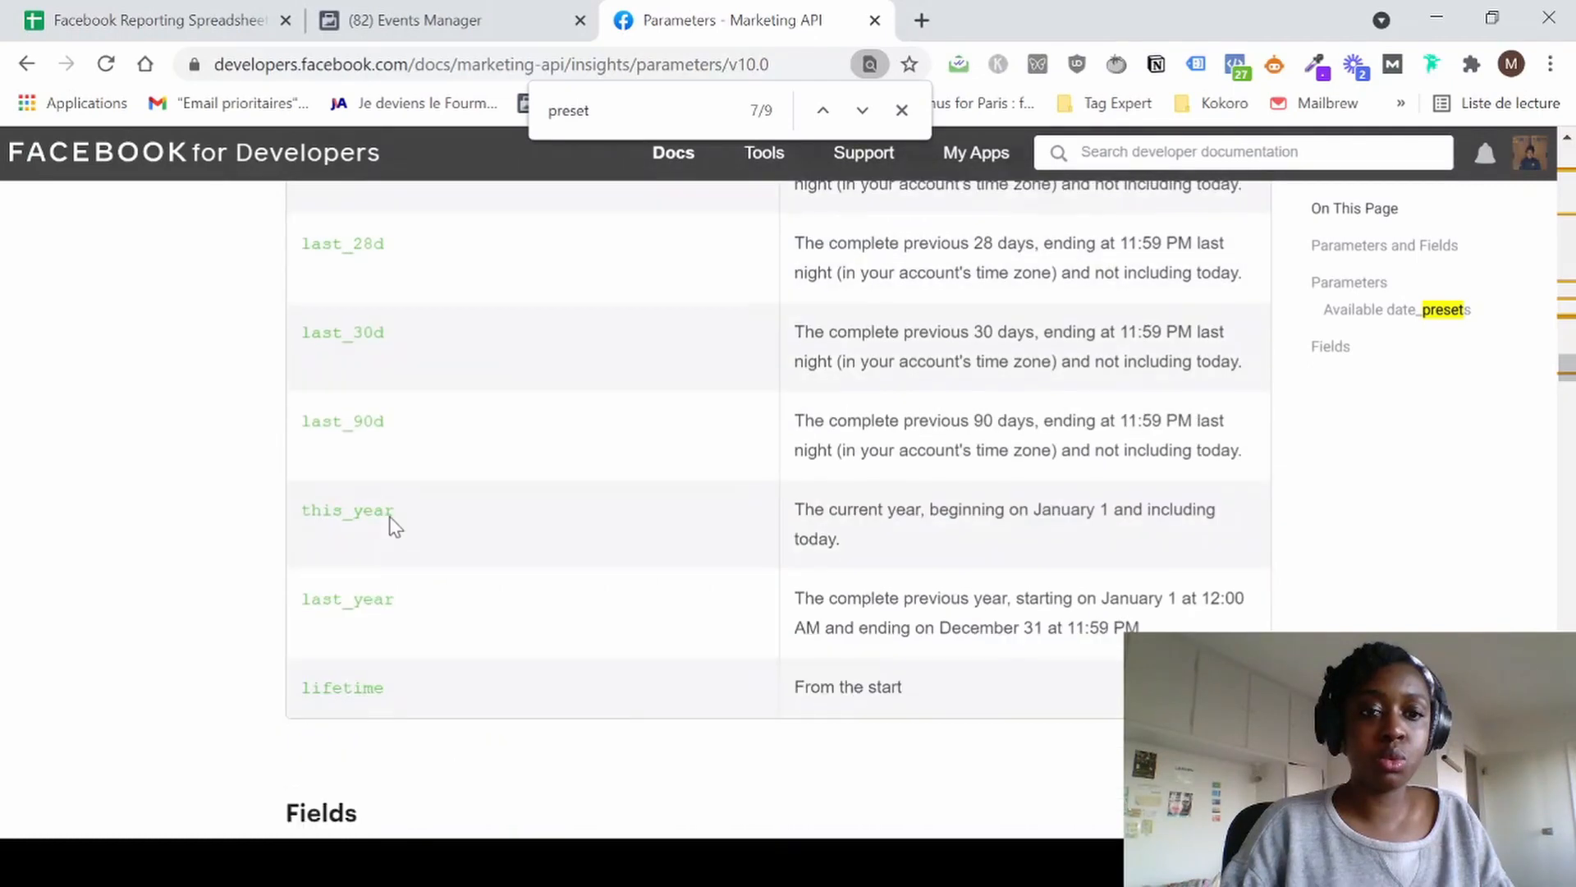
scroll(495, 362, up, 5)
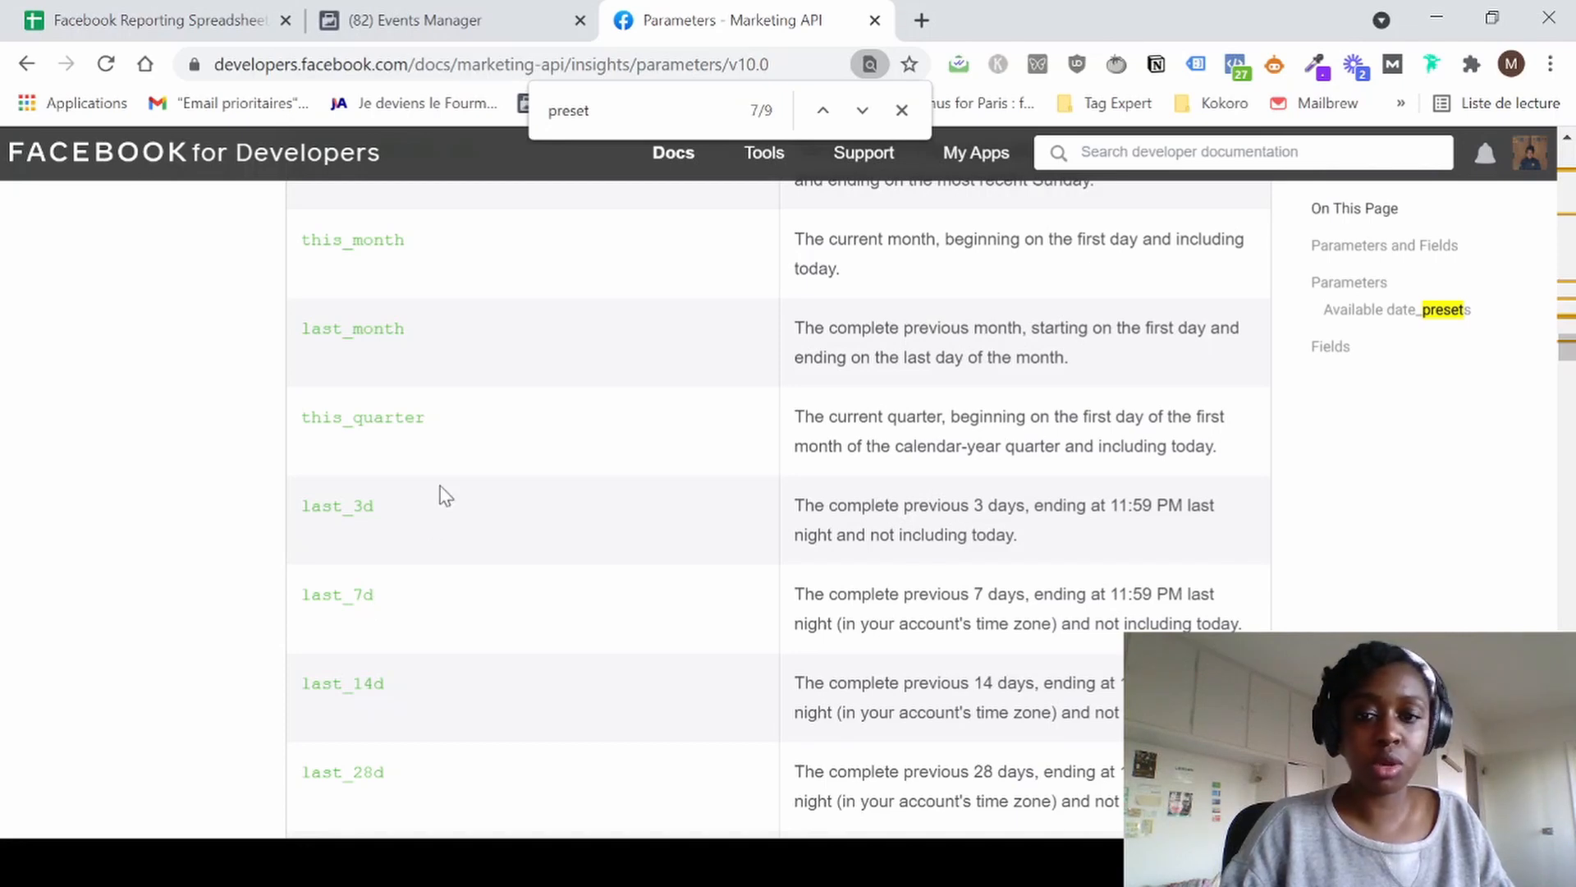
scroll(522, 465, up, 7)
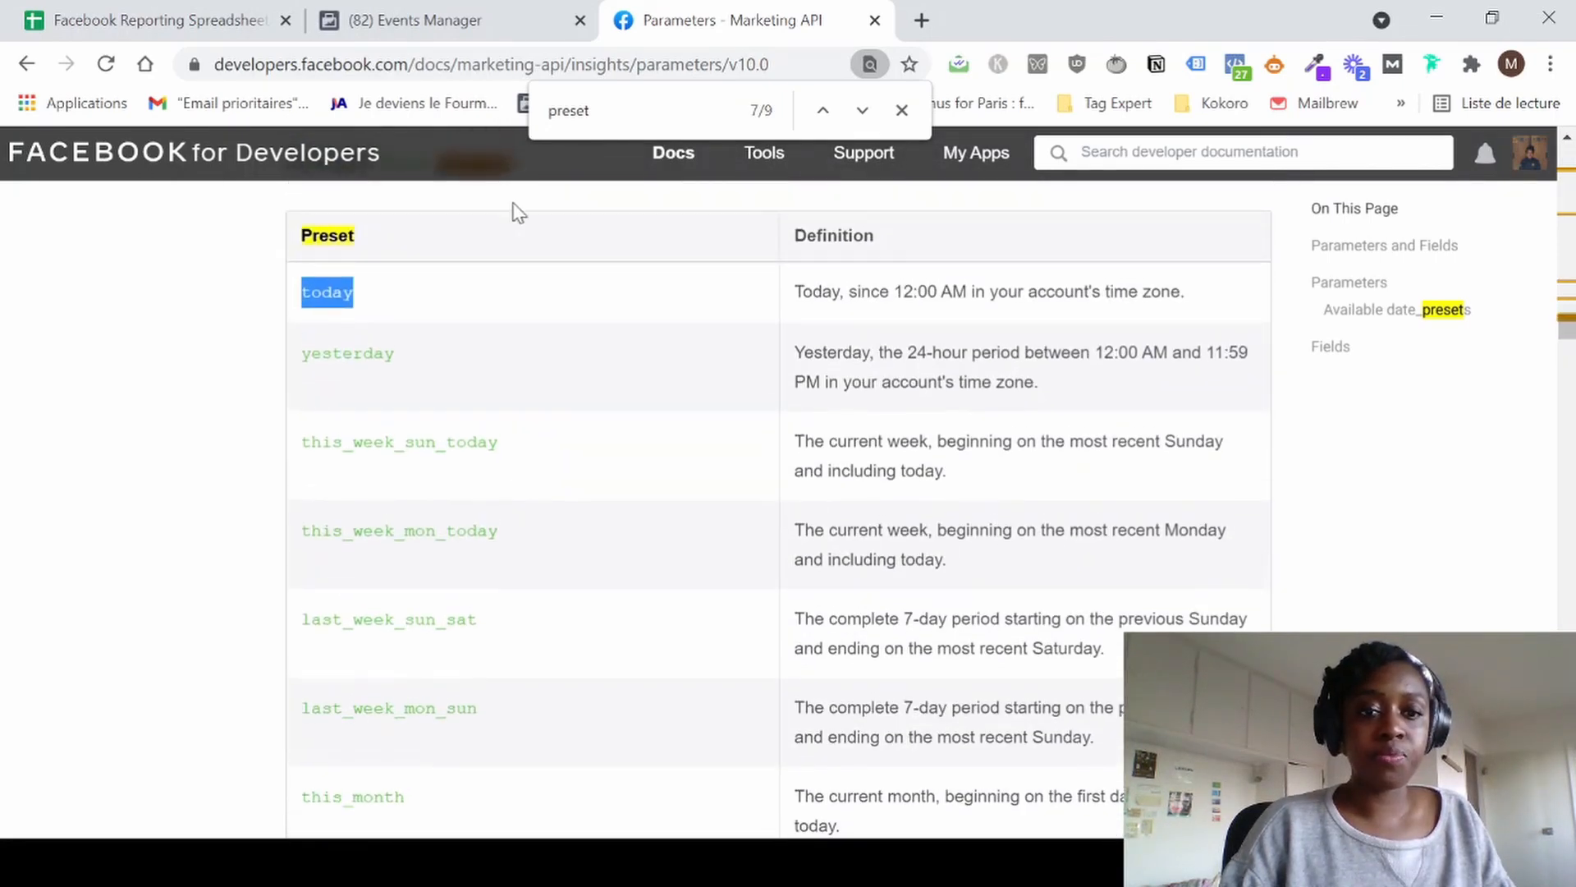
scroll(406, 565, down, 2)
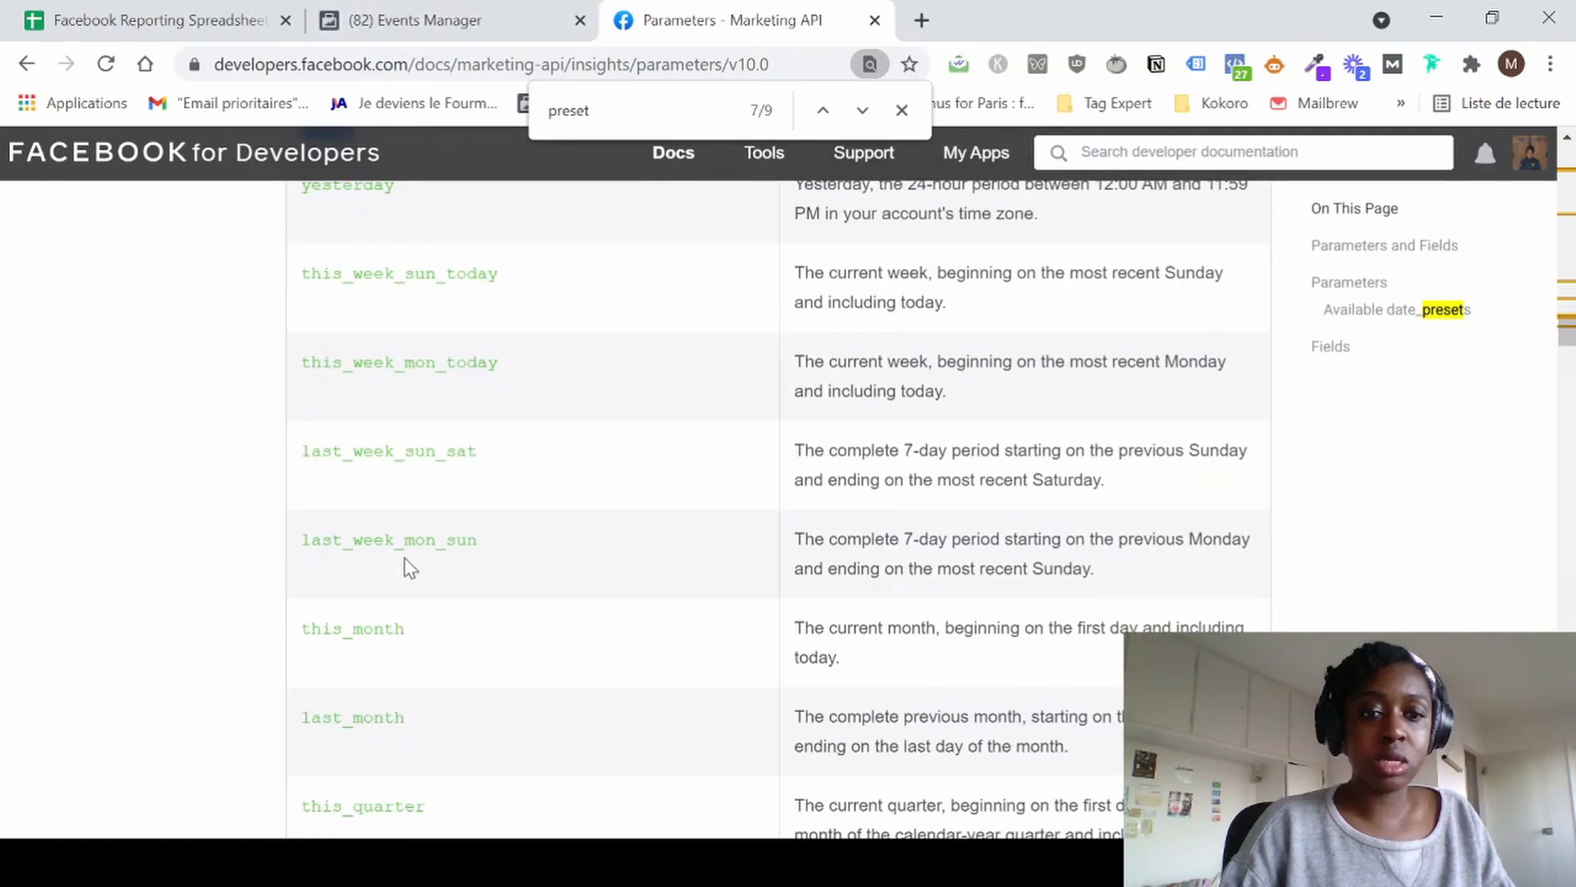
scroll(410, 568, up, 1)
scroll(409, 569, down, 1)
scroll(409, 568, up, 1)
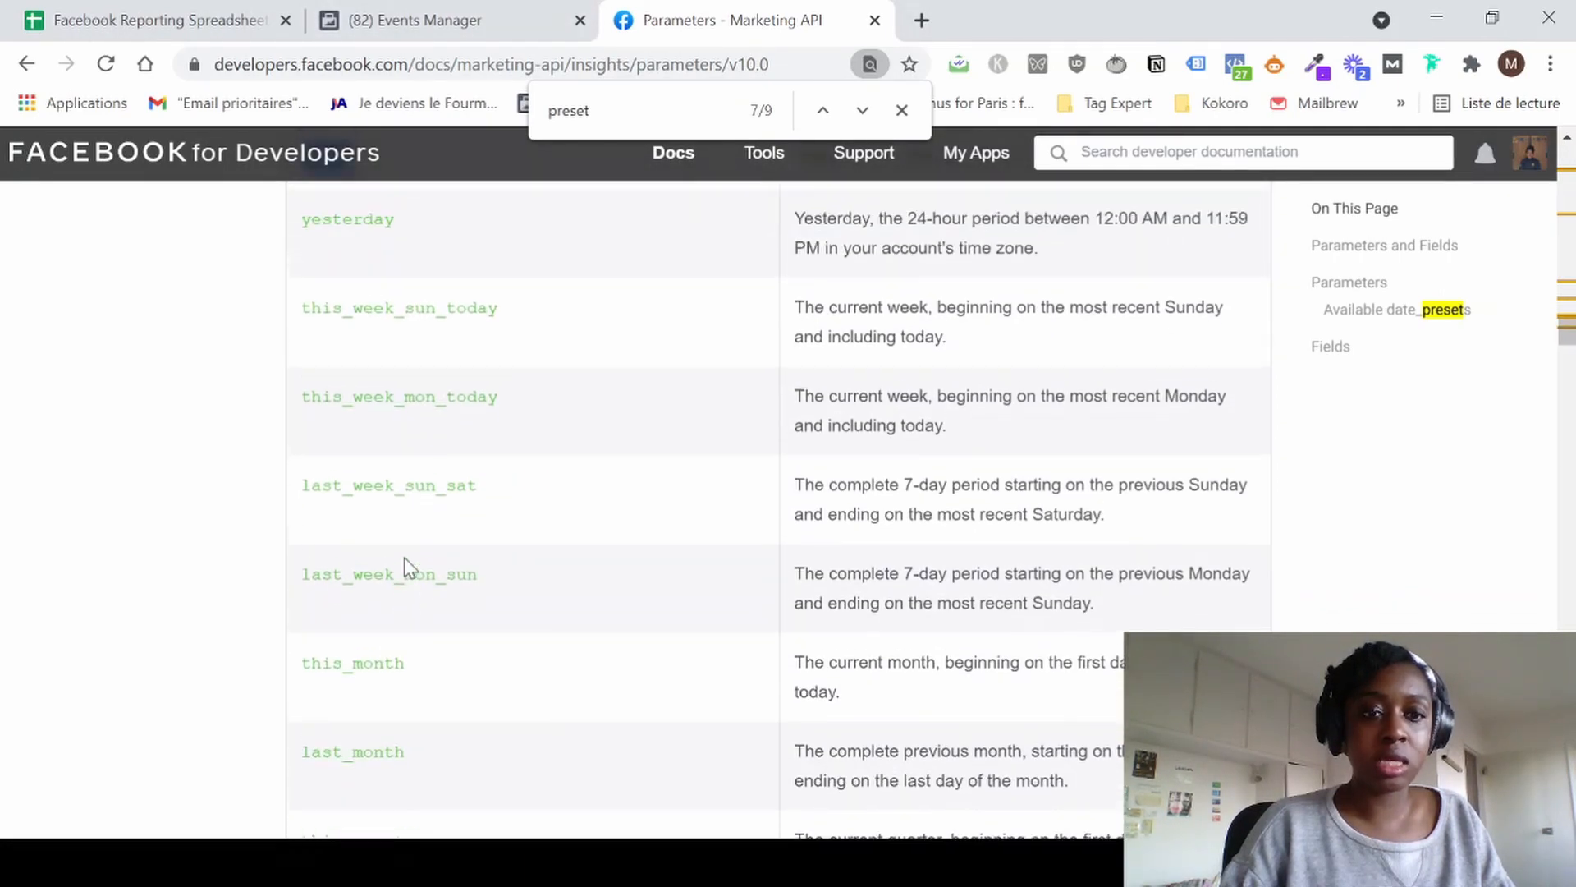
scroll(405, 565, up, 1)
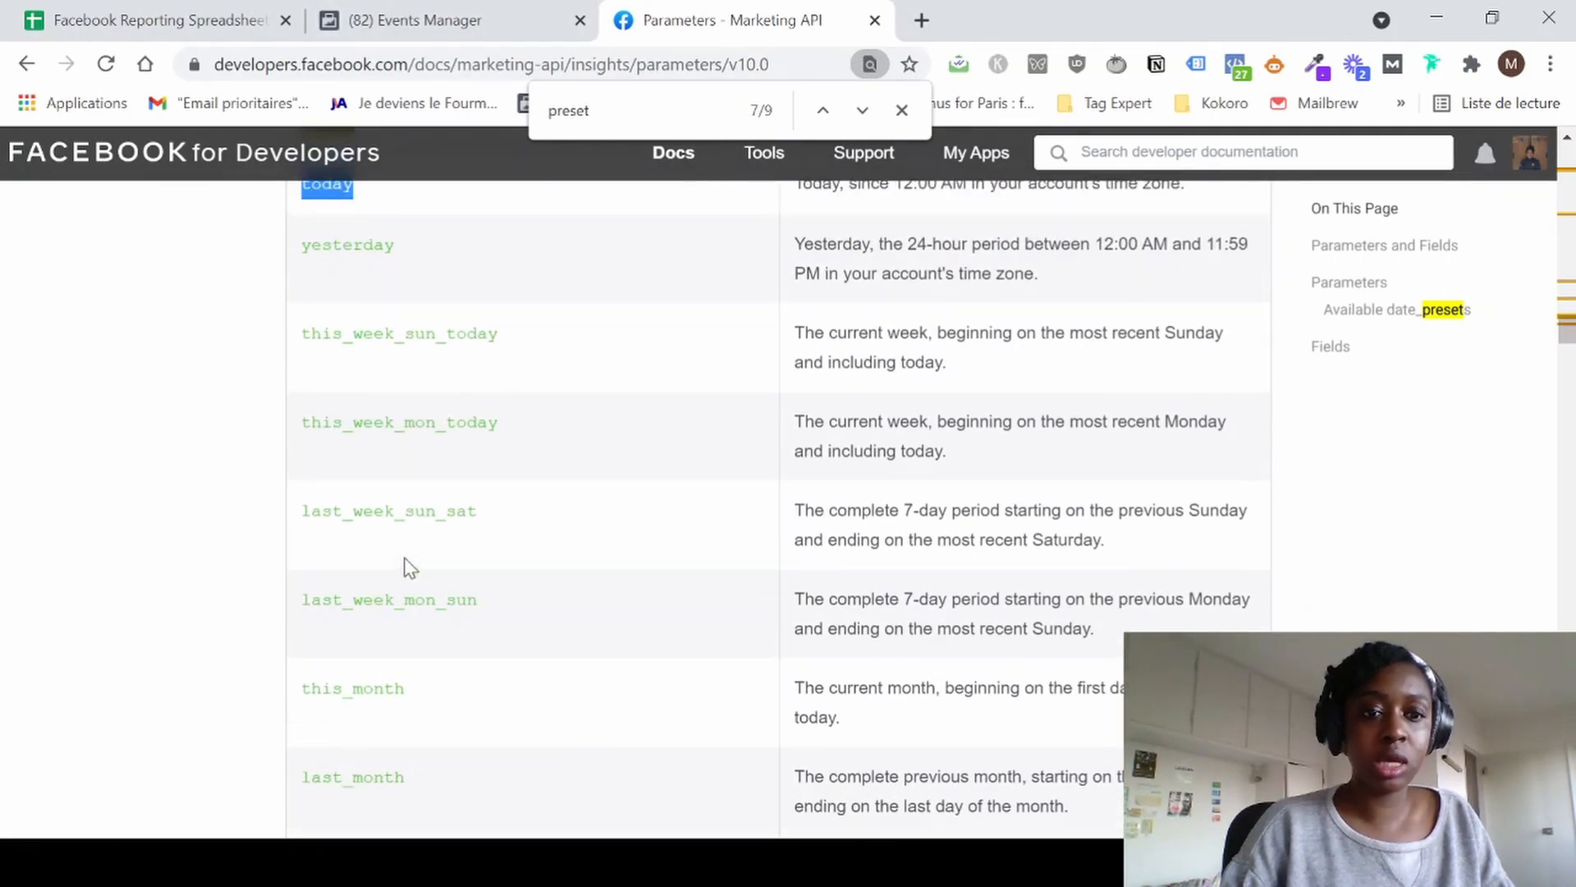
Copy the preset name last_week_mon_sun and switch back to the Facebook Reporting Spreadsheet.
double_click(418, 601)
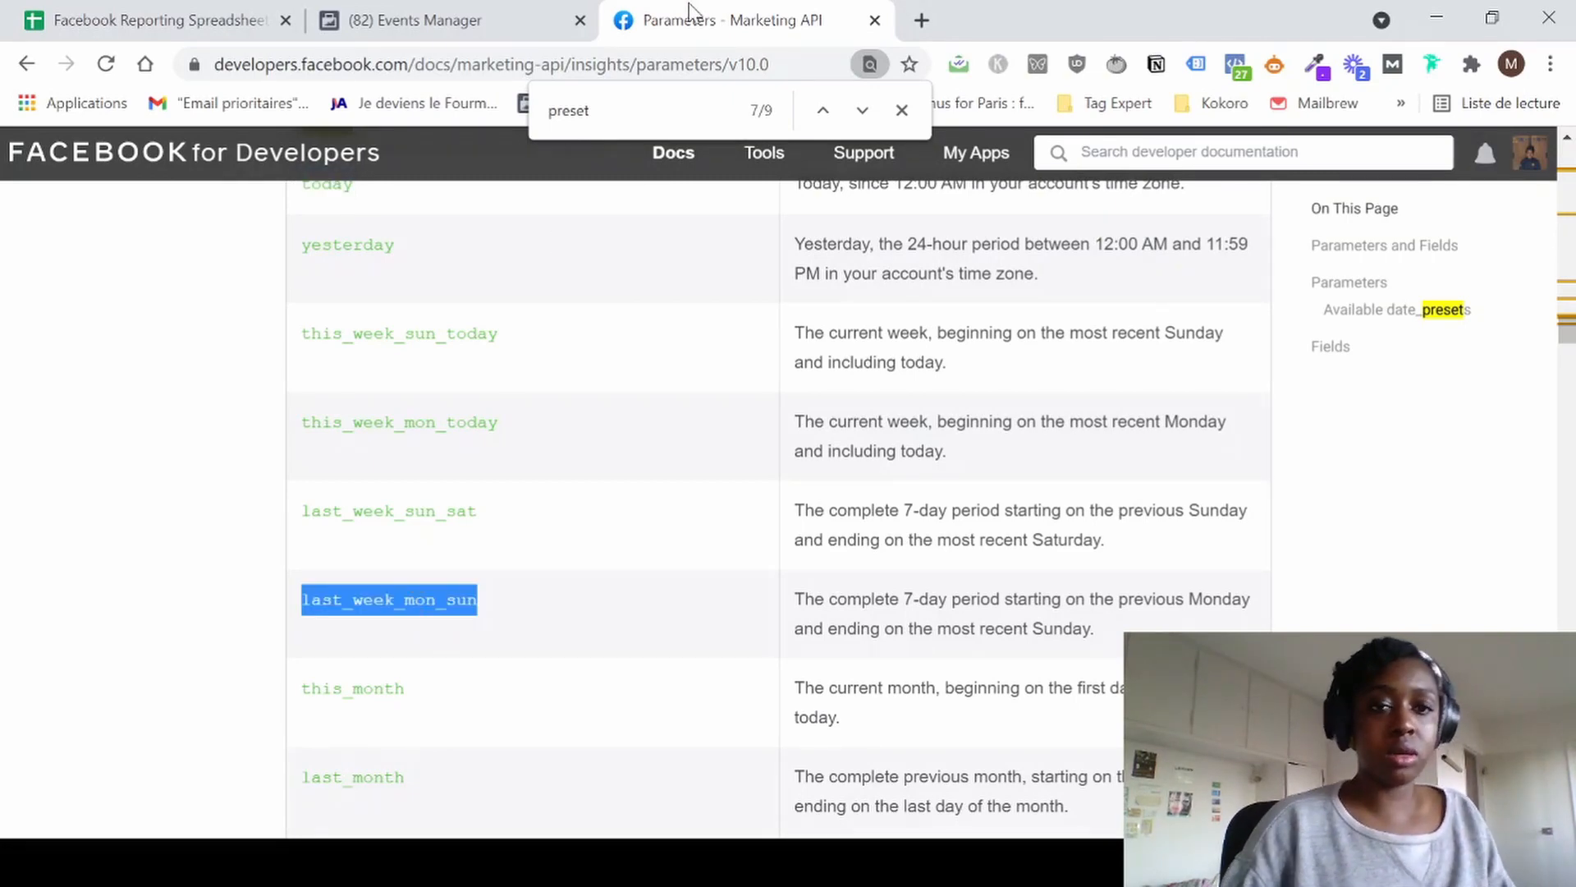
scroll(427, 469, down, 1)
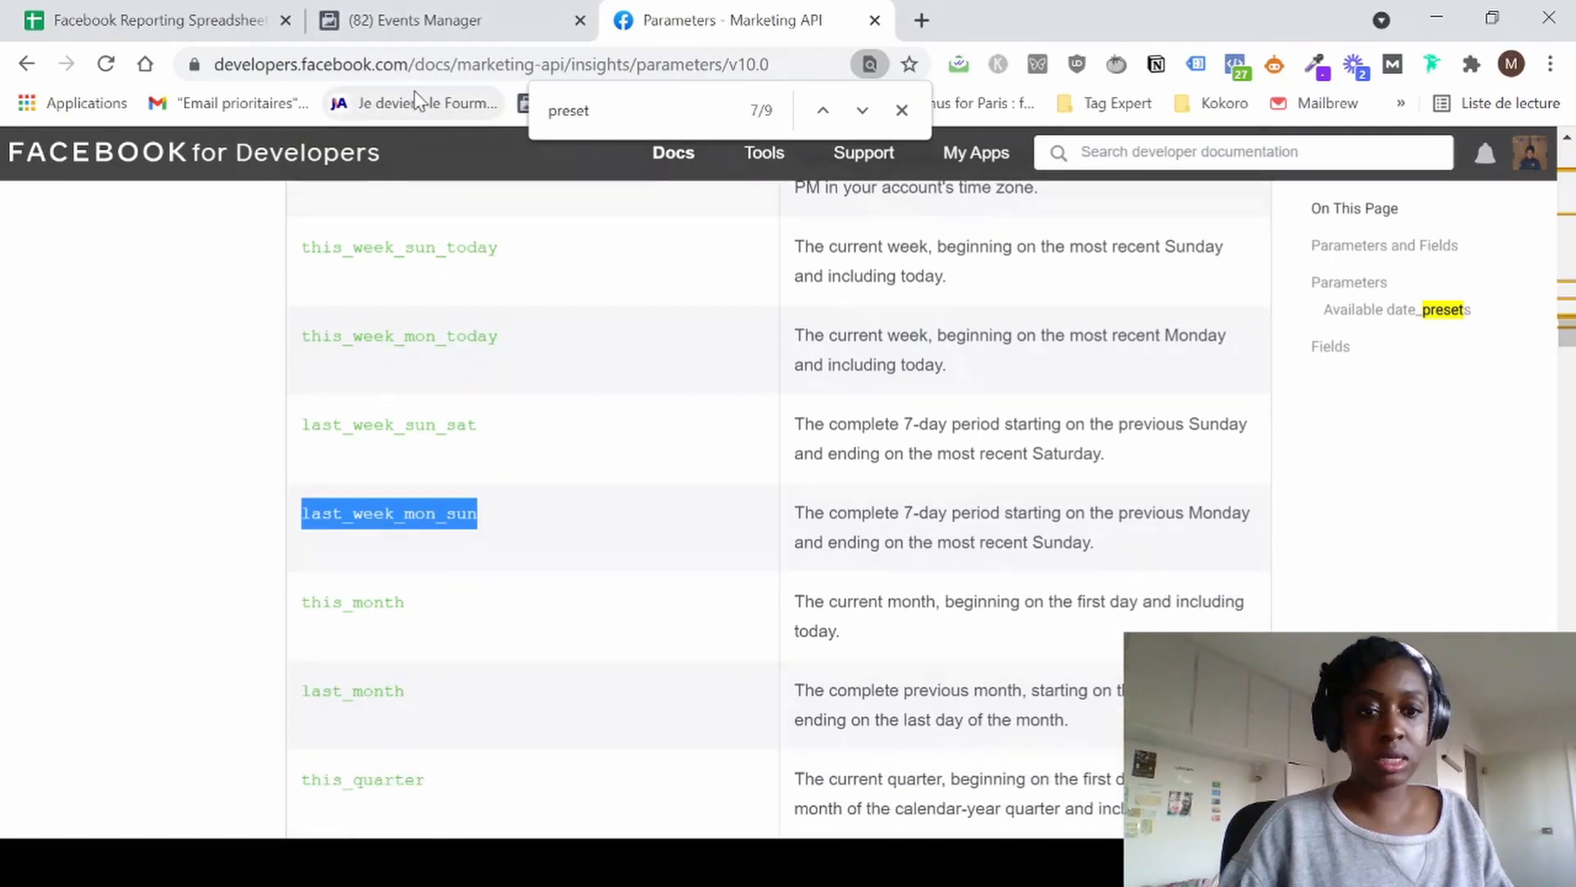
click(415, 21)
click(205, 8)
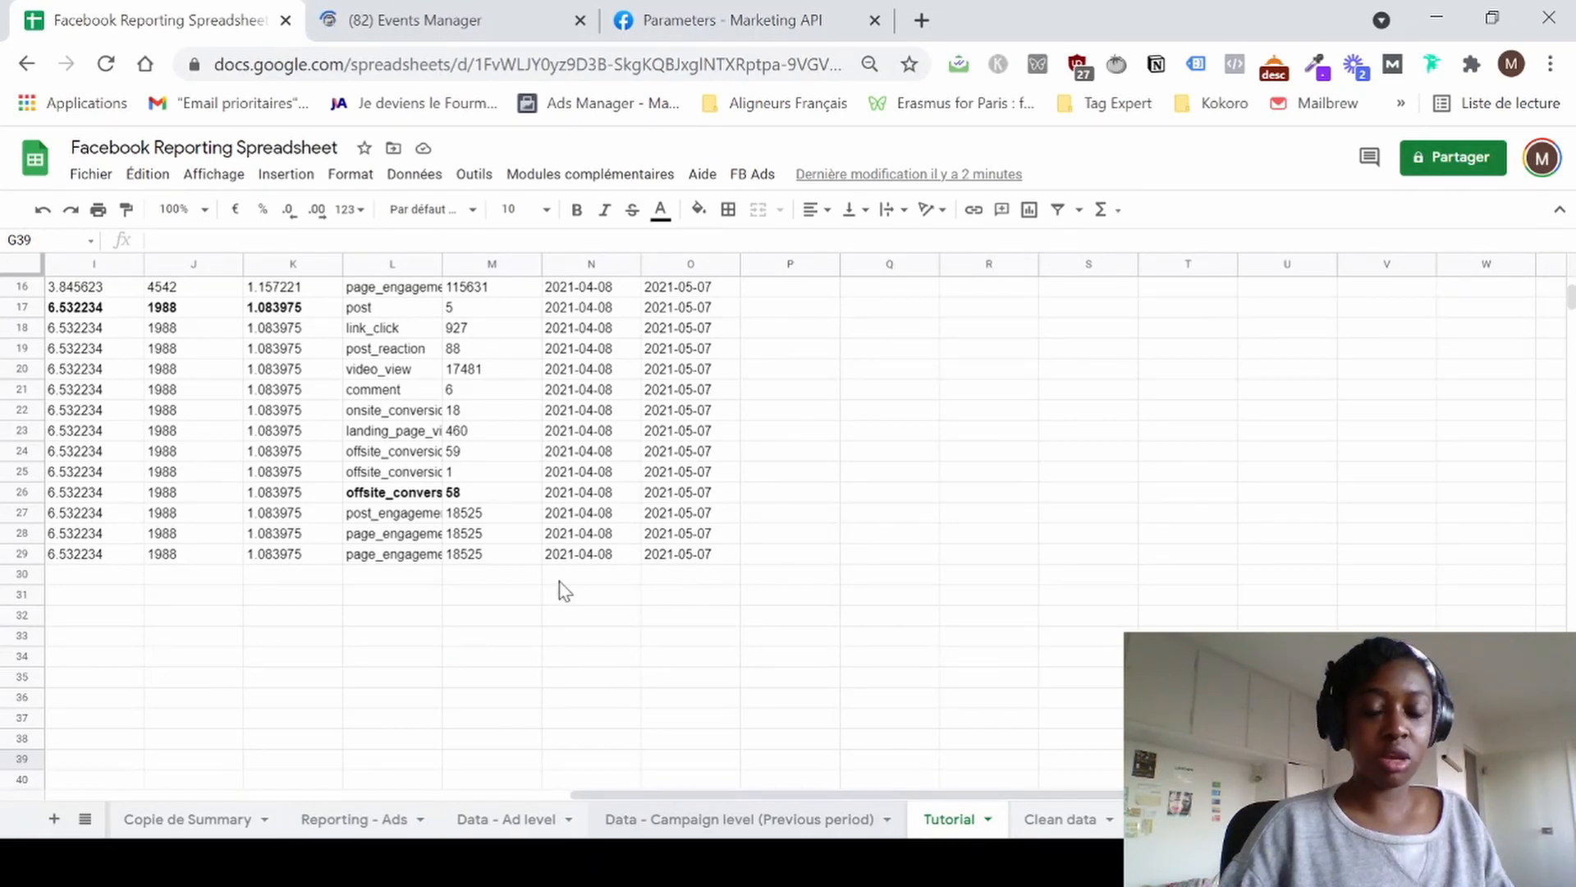
Insert the parameter &date_preset= just before &access_token in the campaign insights URL formula in cell E3 of the Tutorial sheet.
scroll(564, 589, up, 5)
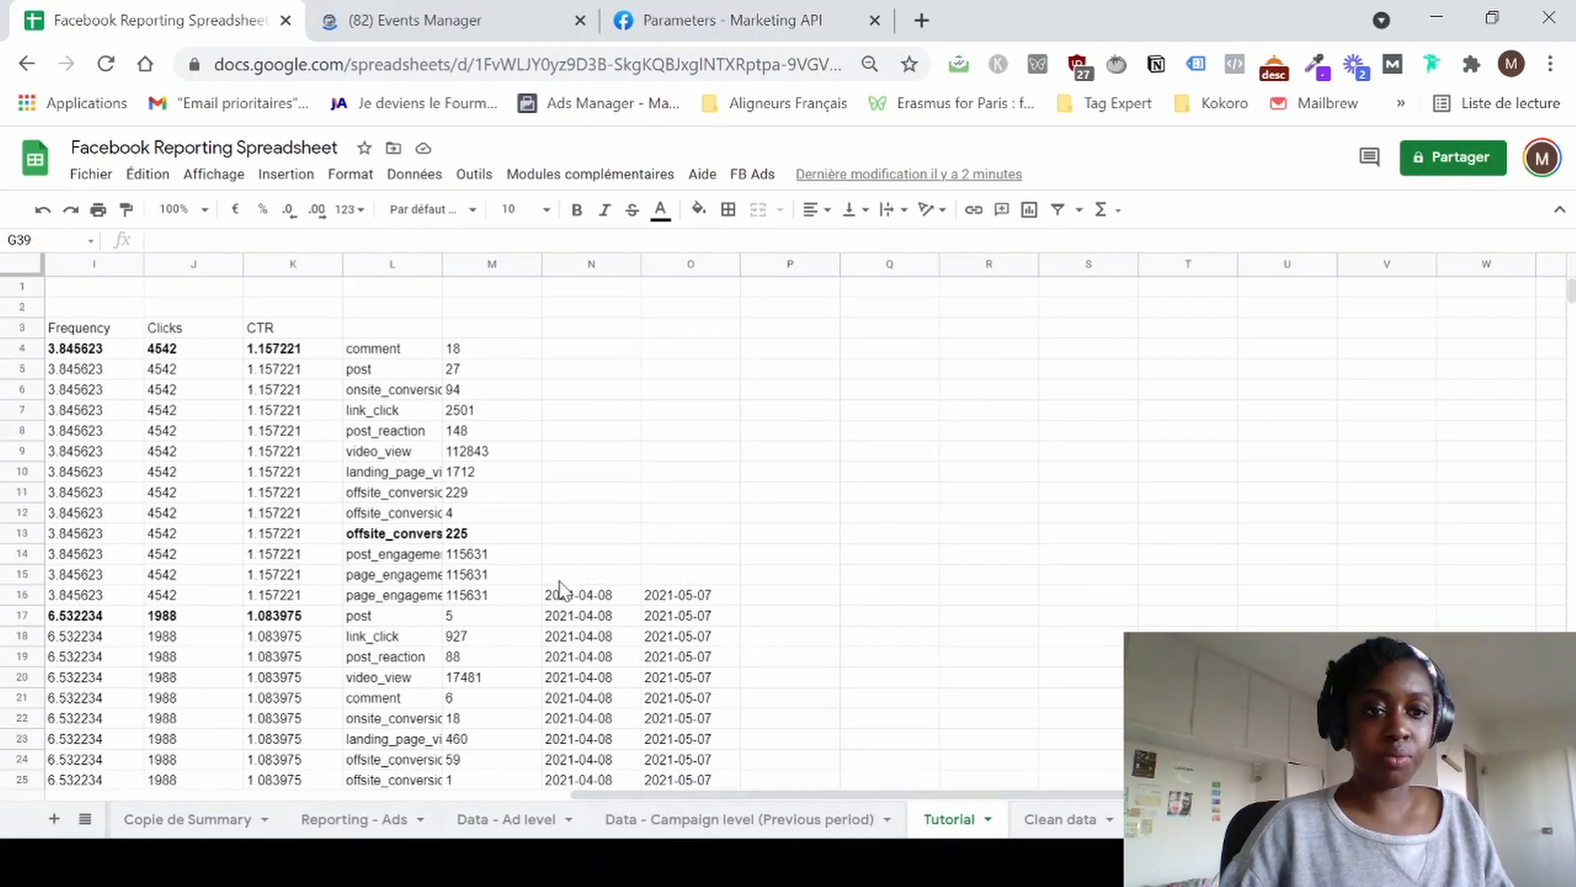
scroll(559, 590, left, 8)
mouse_move(540, 361)
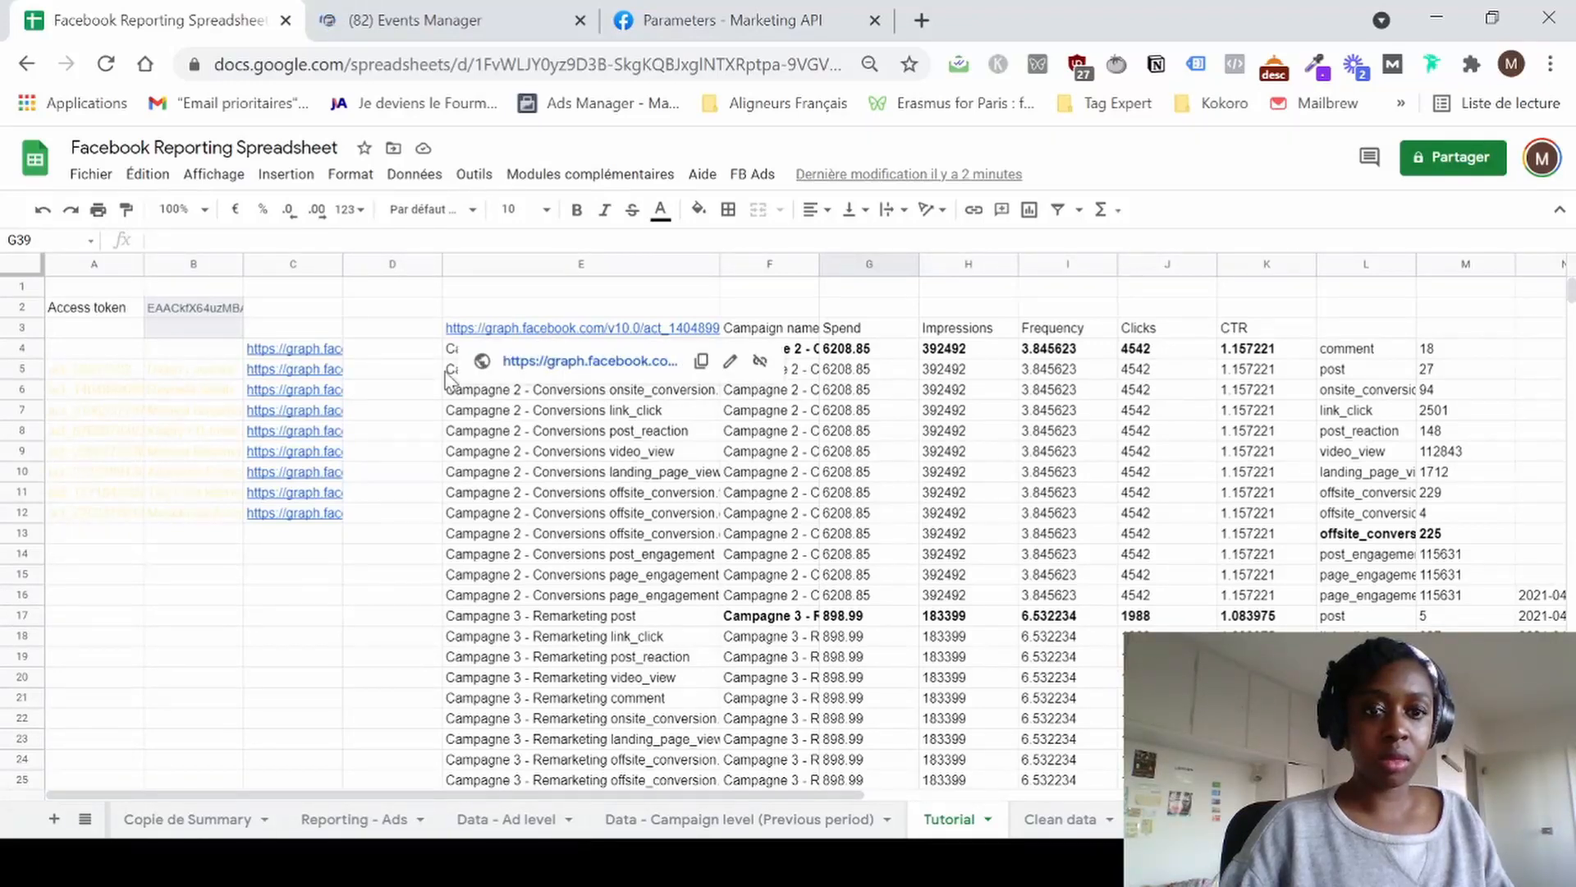
click(498, 461)
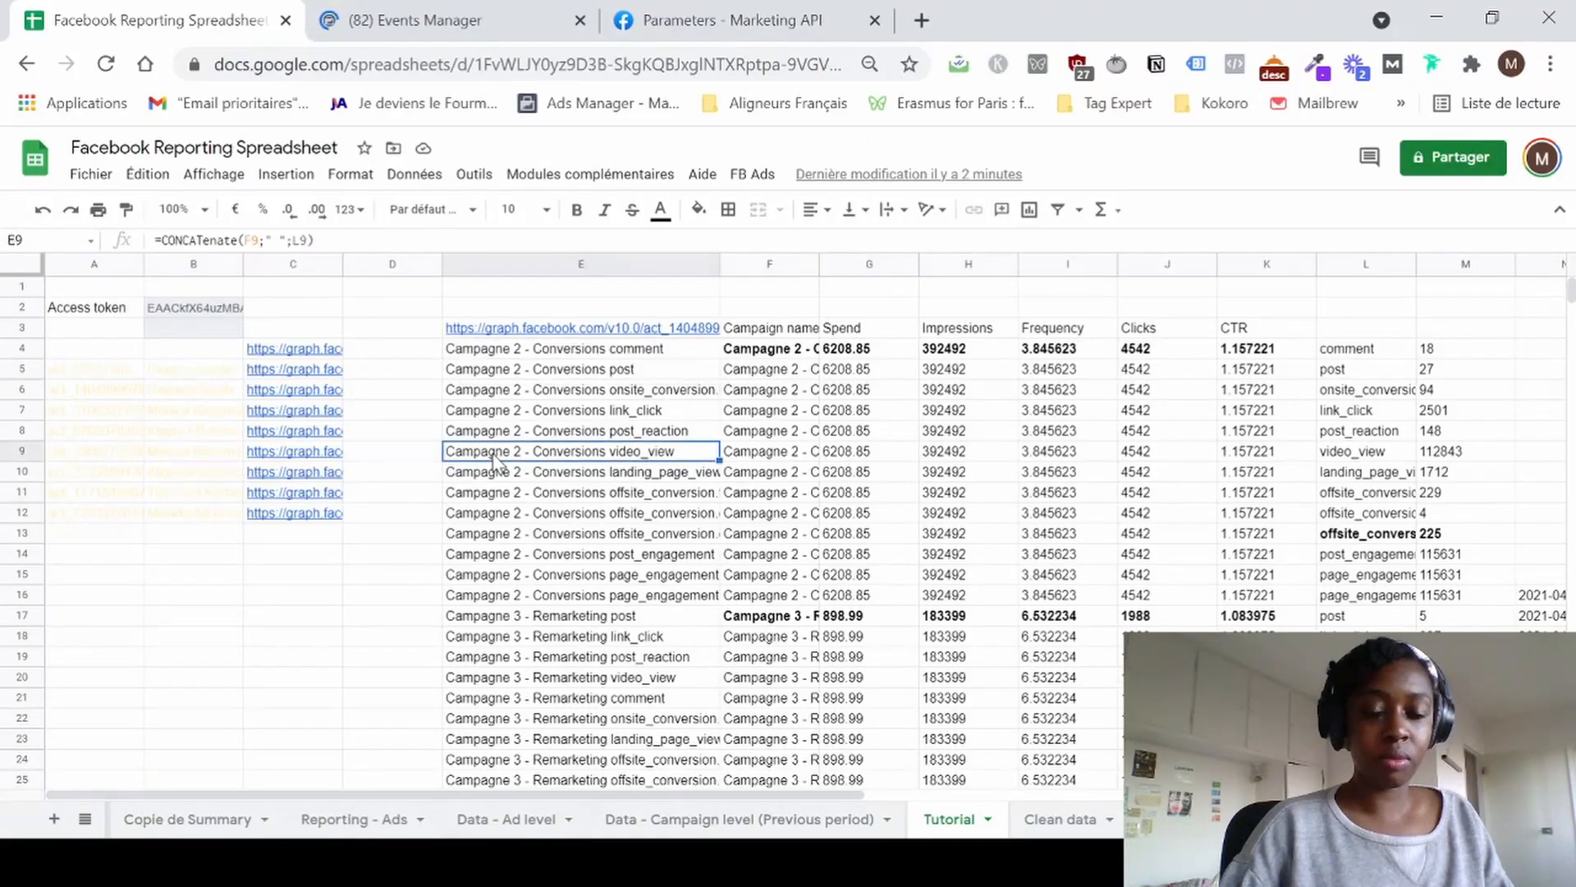
click(528, 356)
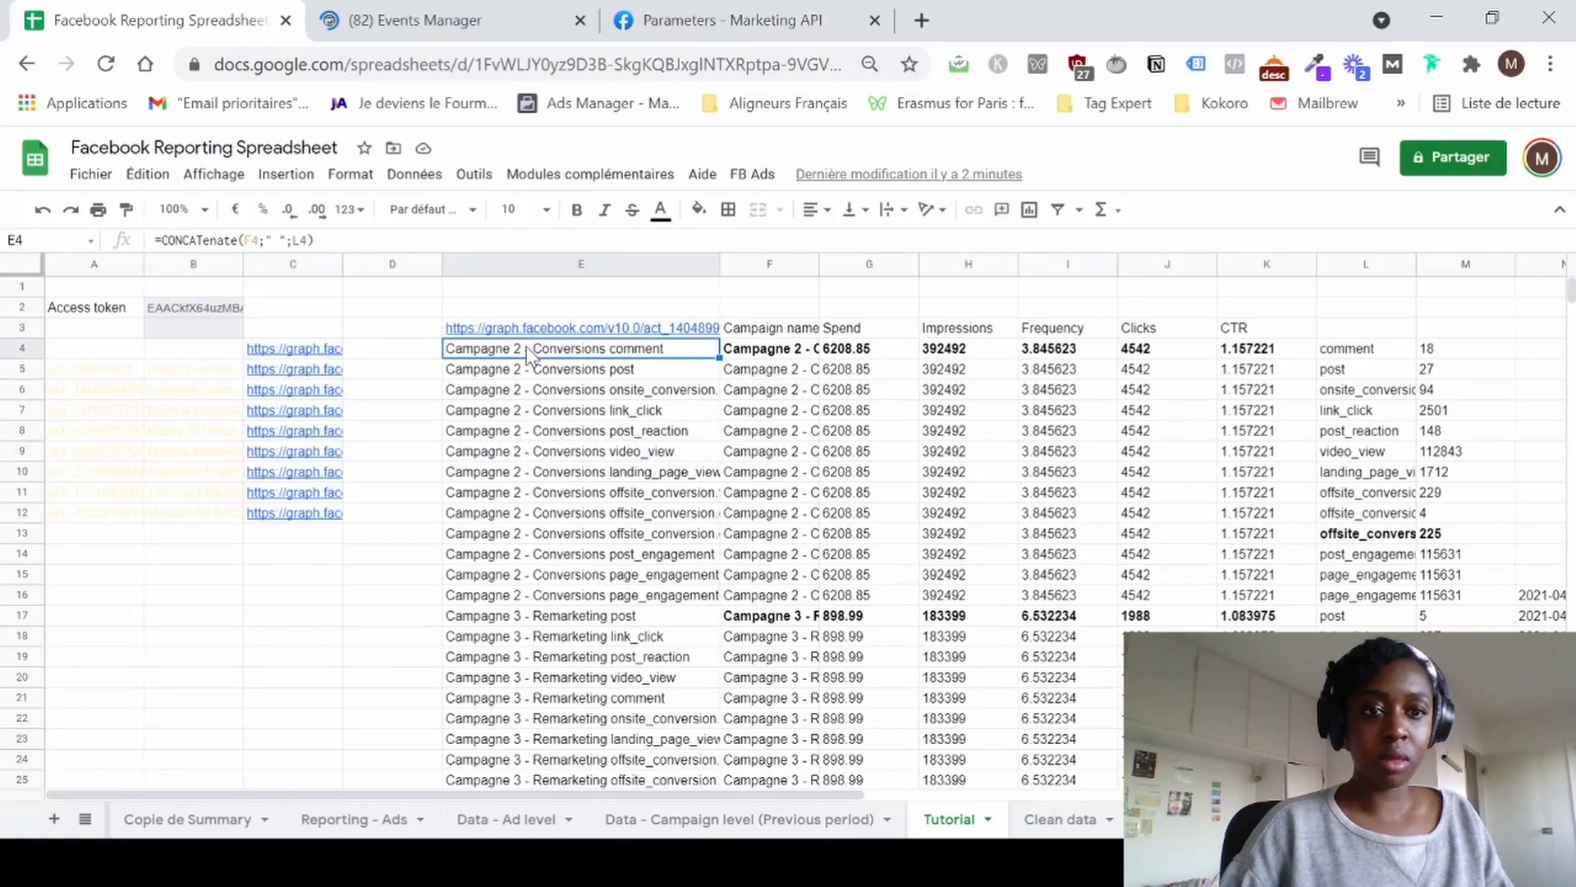
click(545, 327)
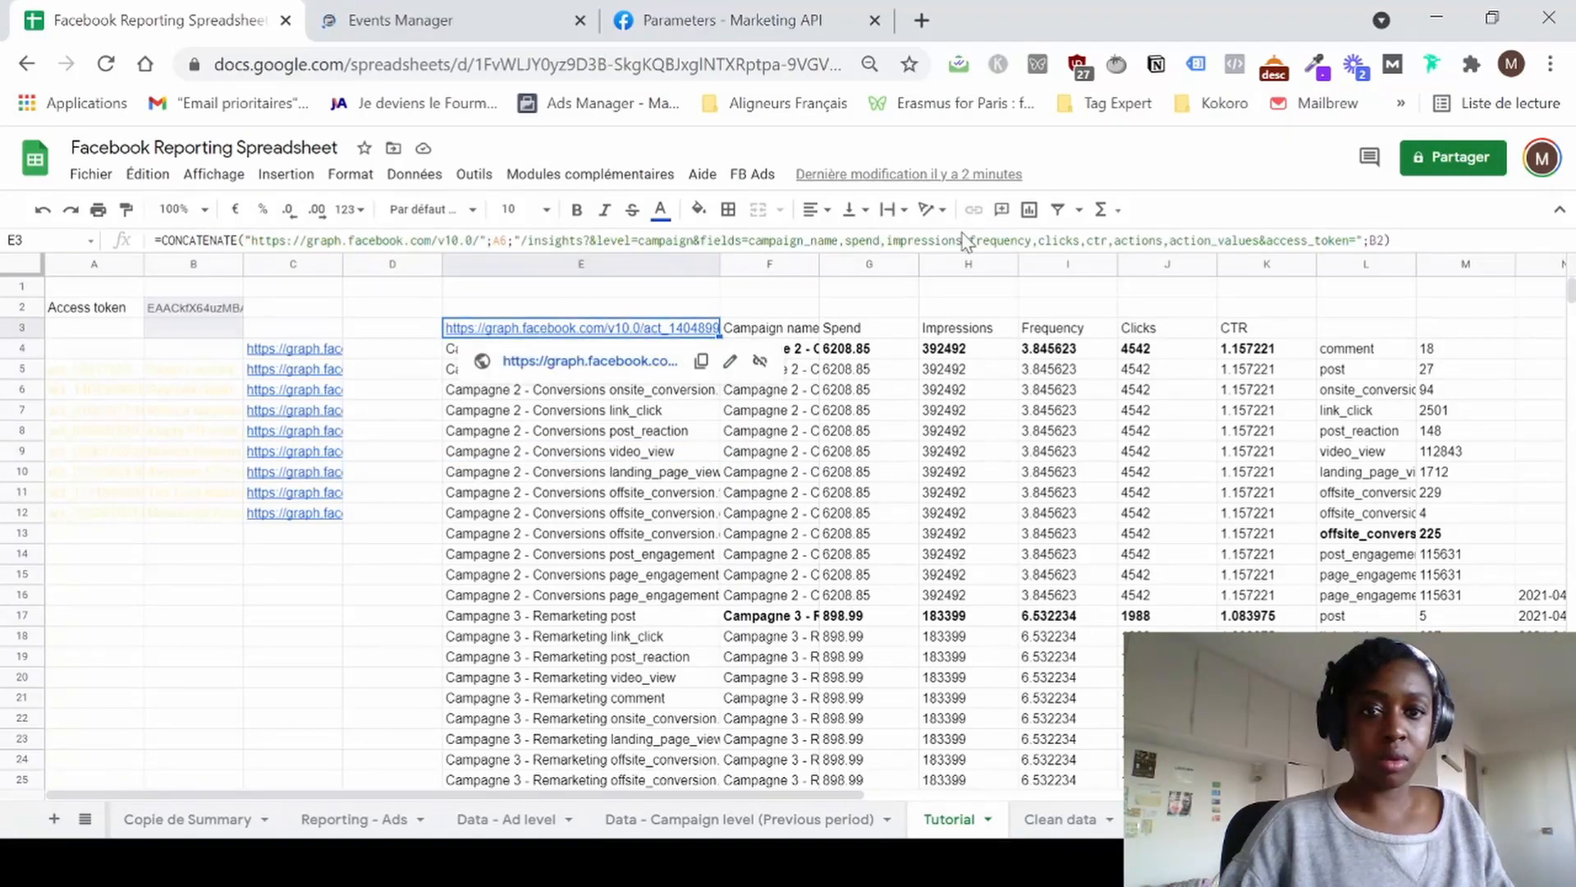
click(1261, 241)
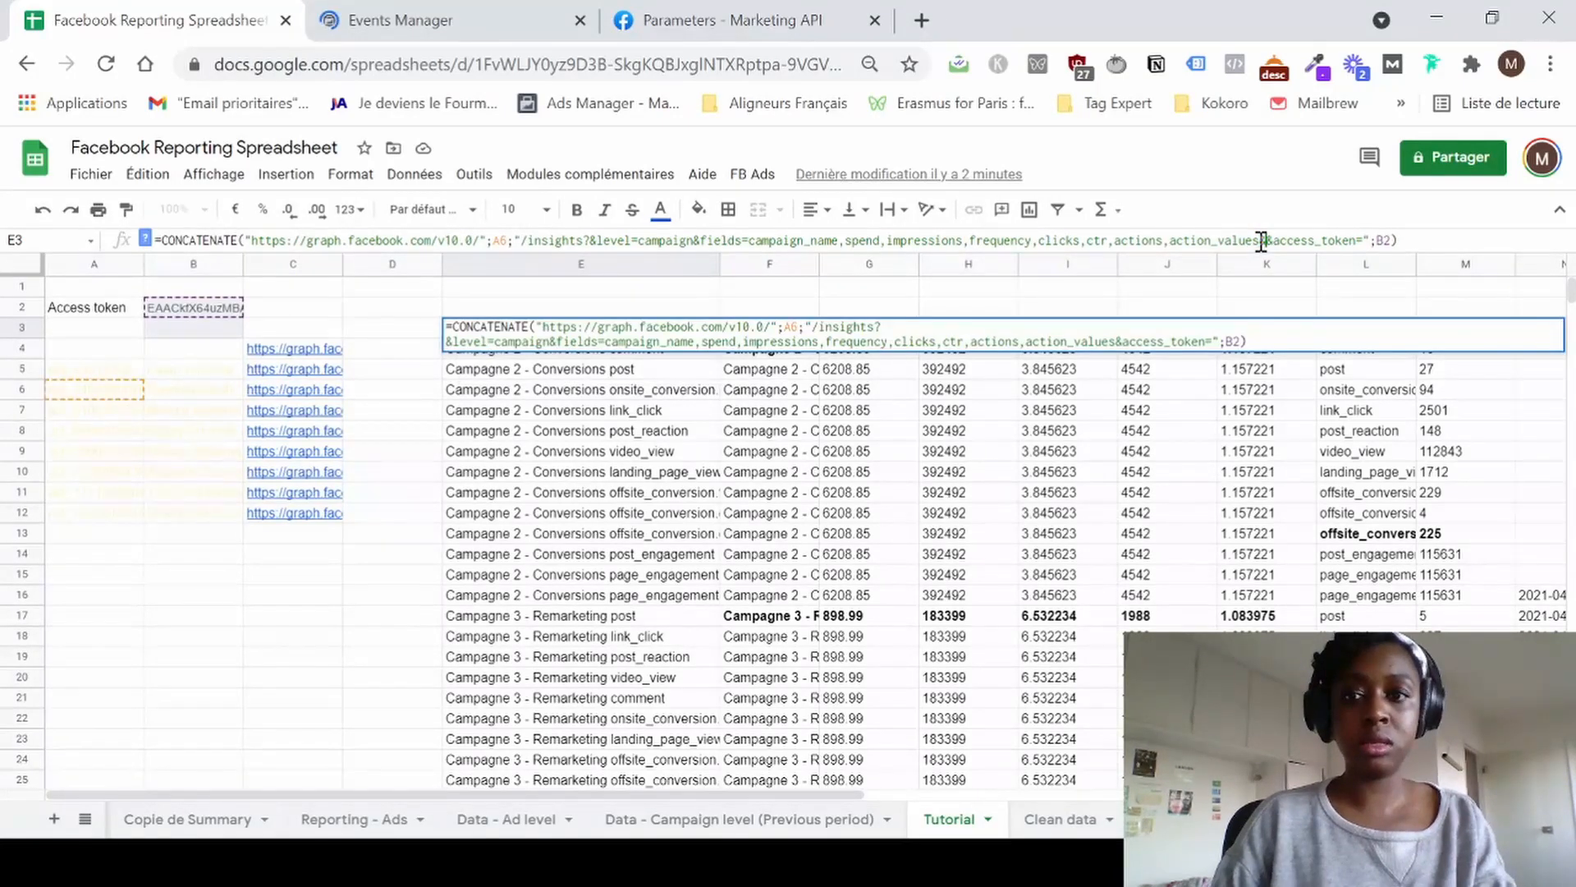
text(&date)
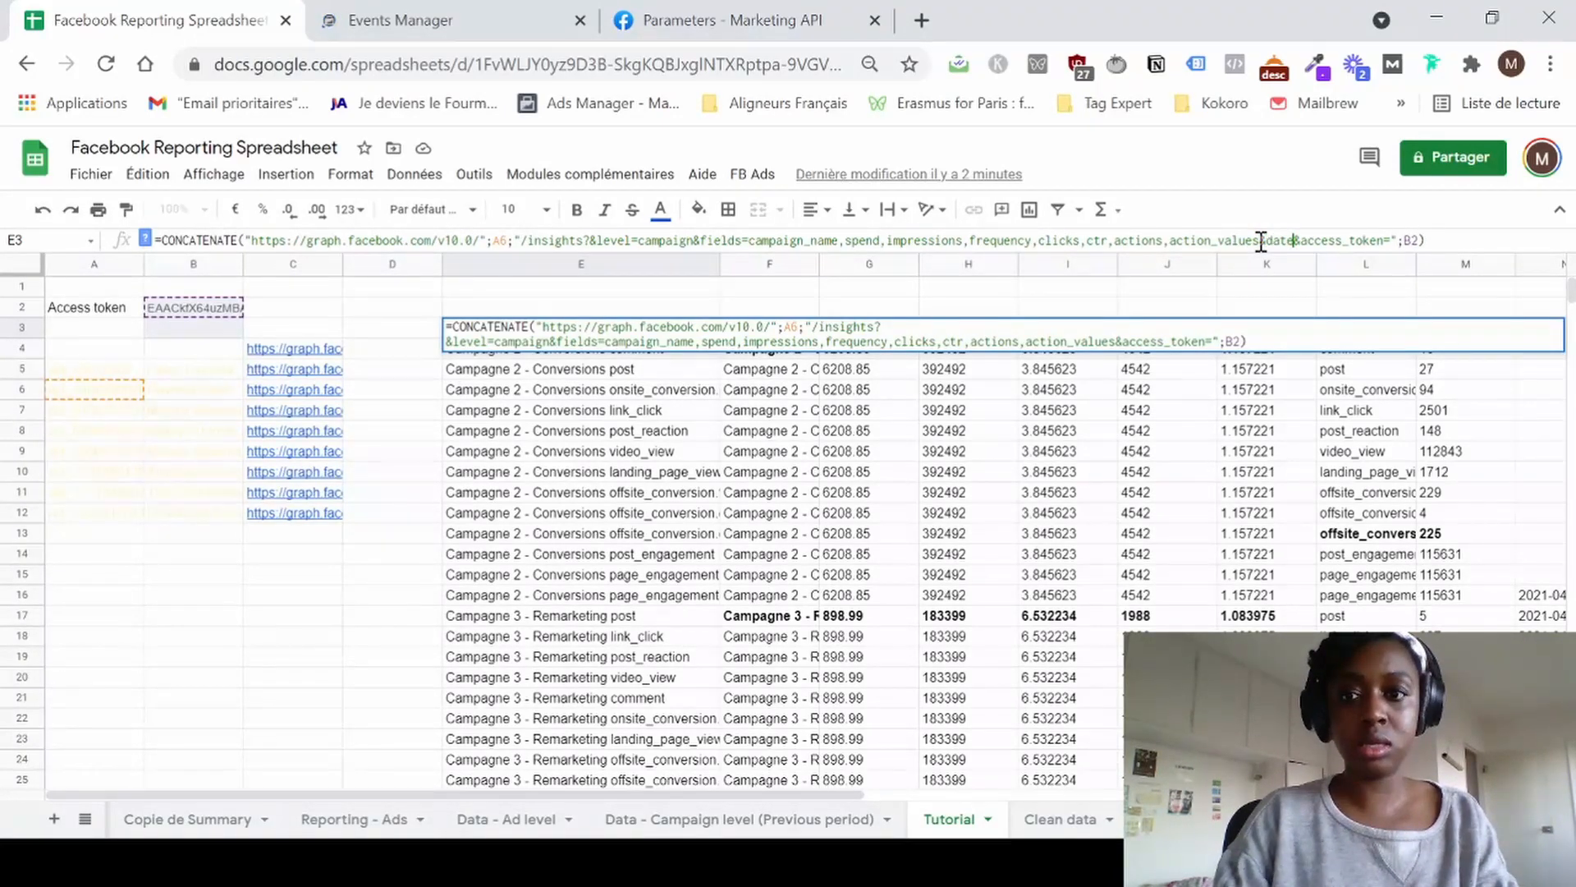
text(_prse)
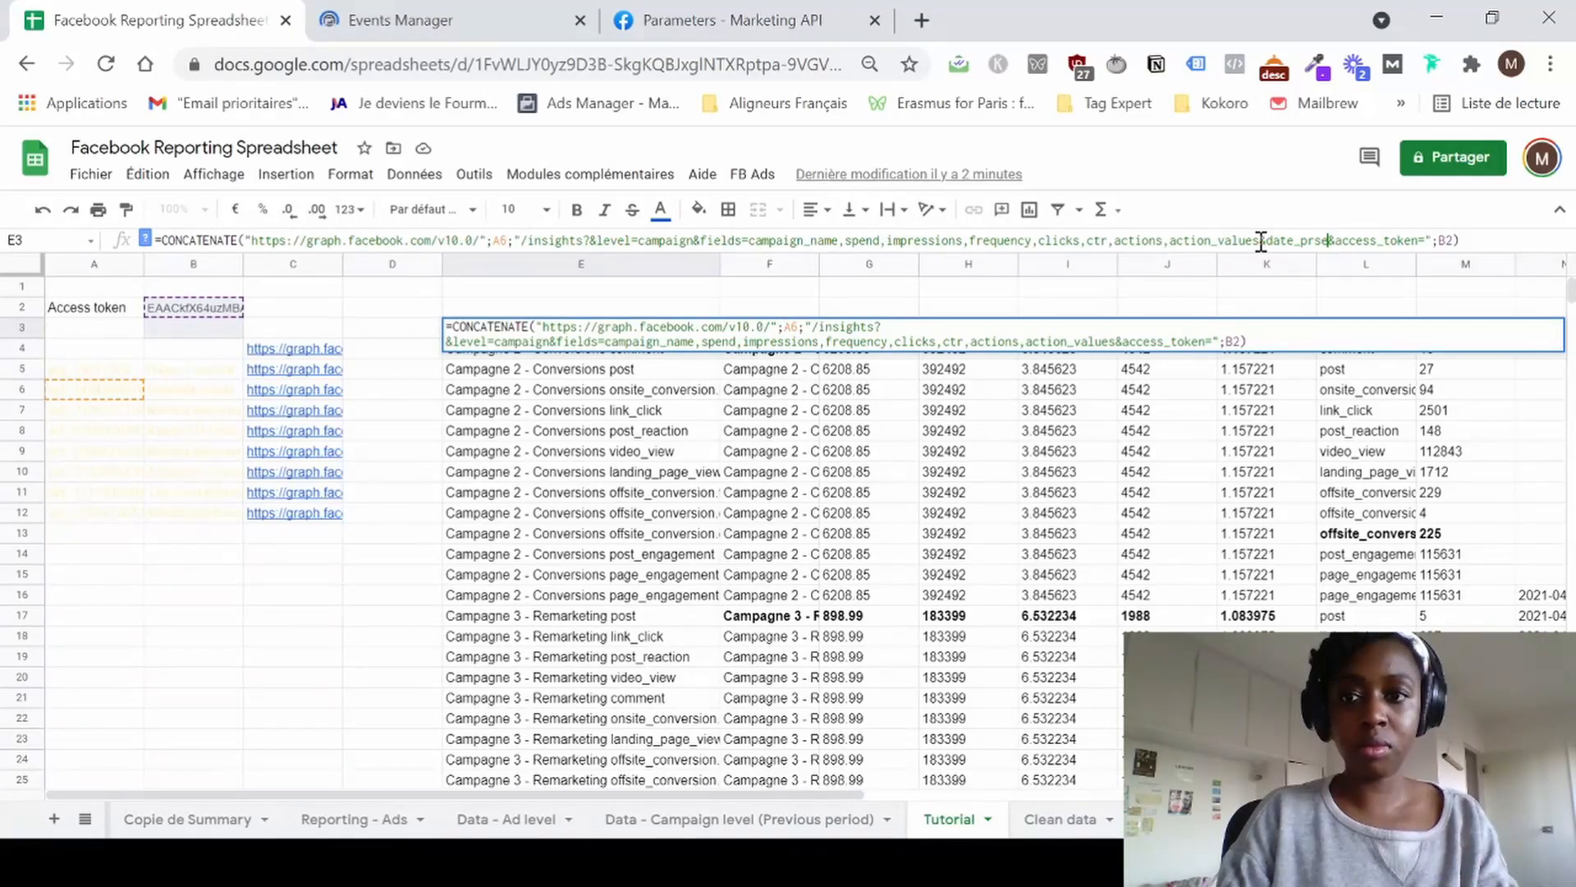
key(BackSpace)
key(BackSpace)
text(e)
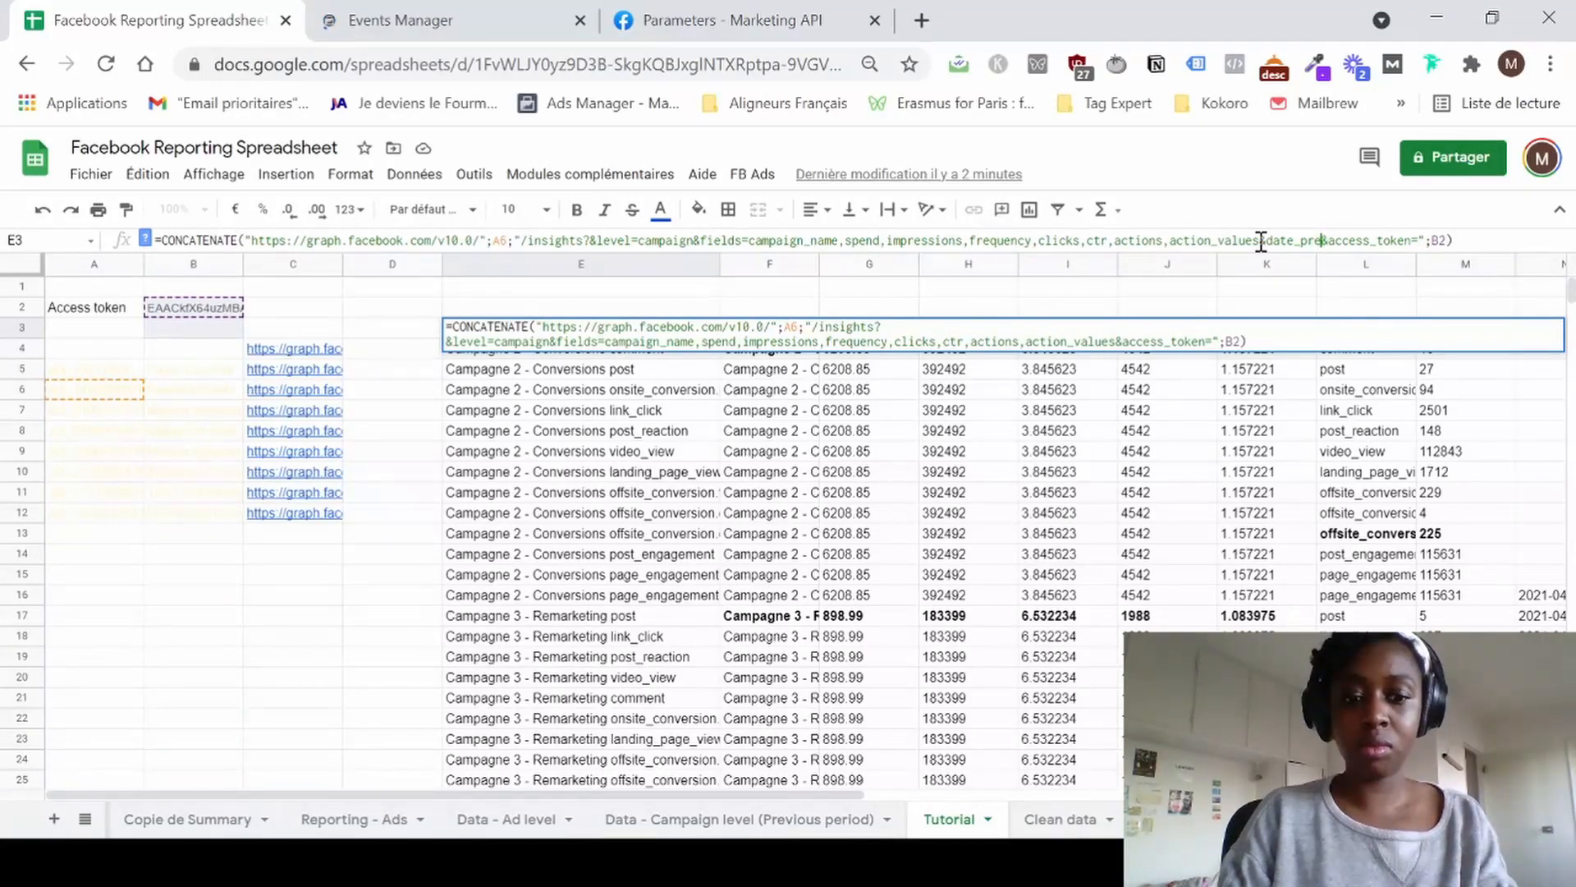
text(se)
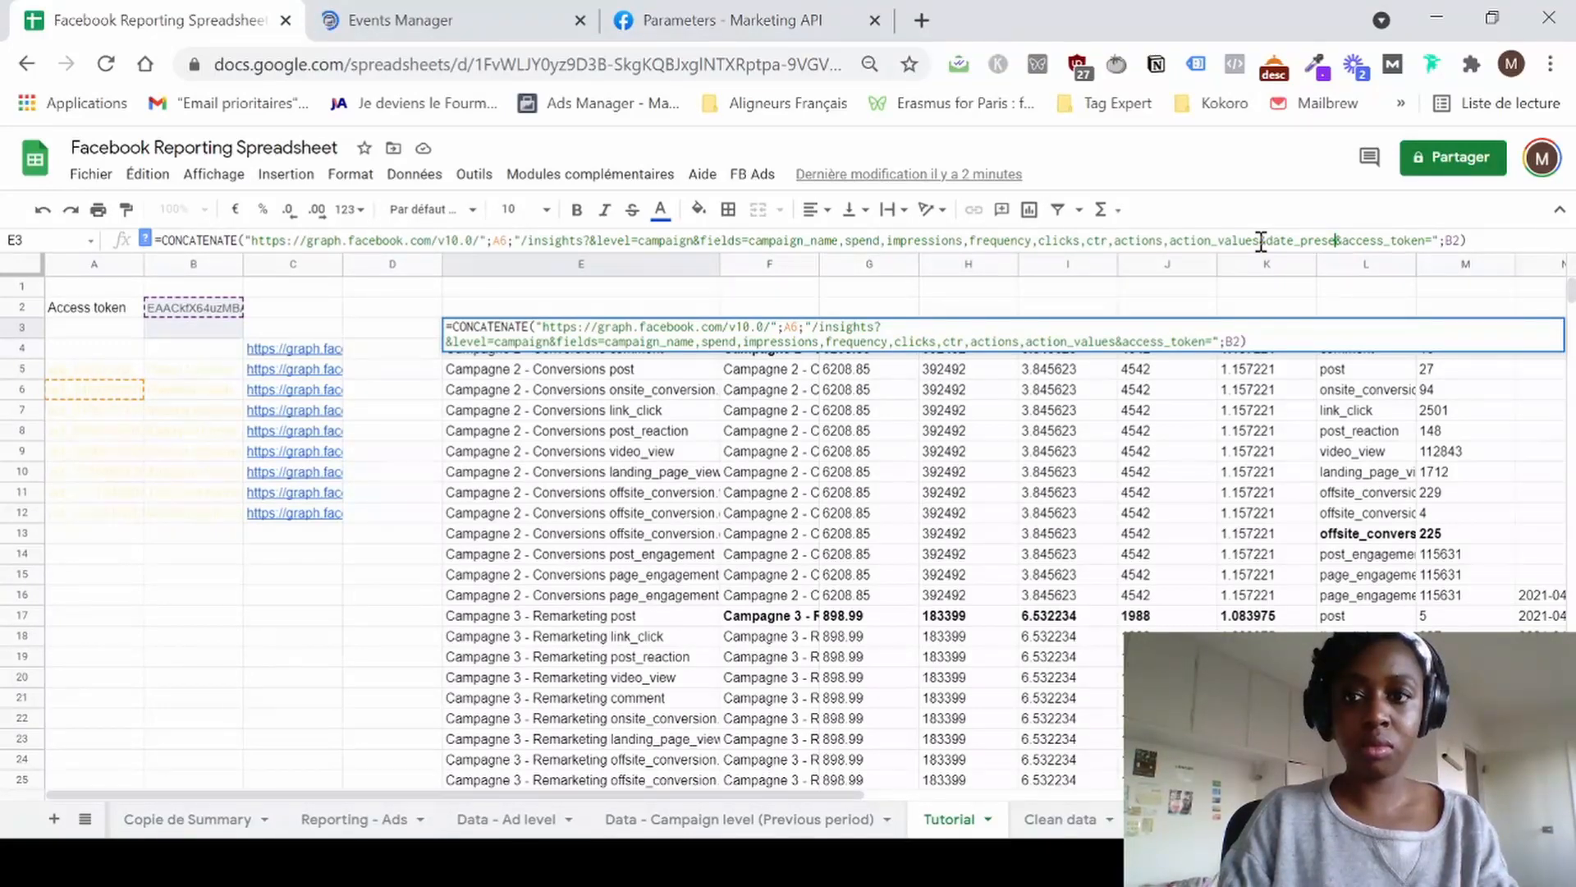
text(t=)
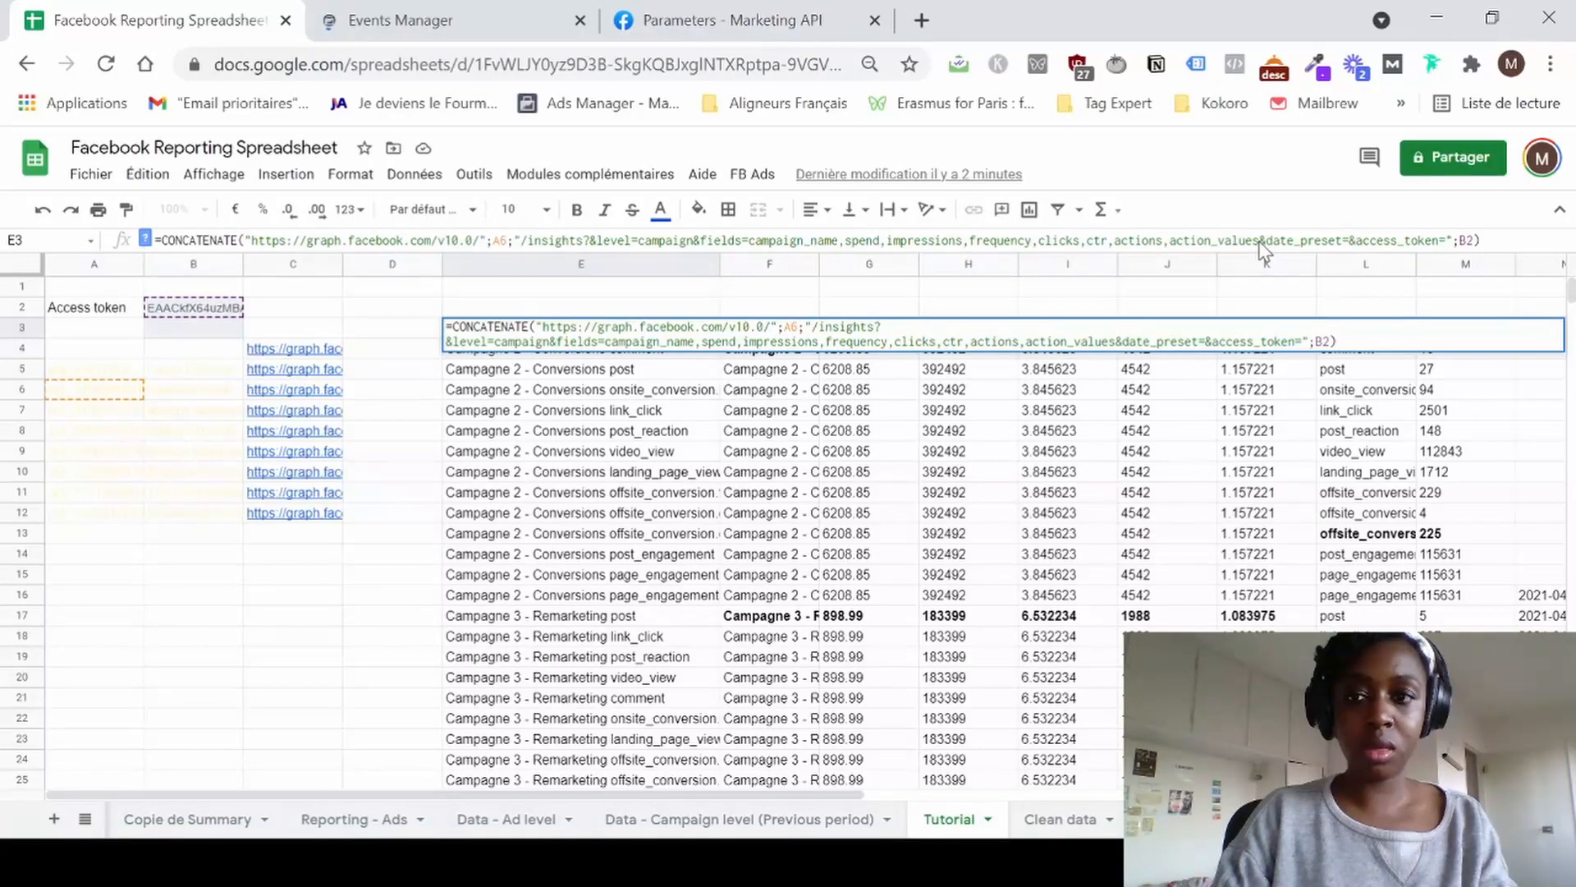
Set the date_preset parameter in E3's formula to last_week_mon_sun without line breaks, apply it, and check the refreshed campaign data.
text(last_week_mon_sun)
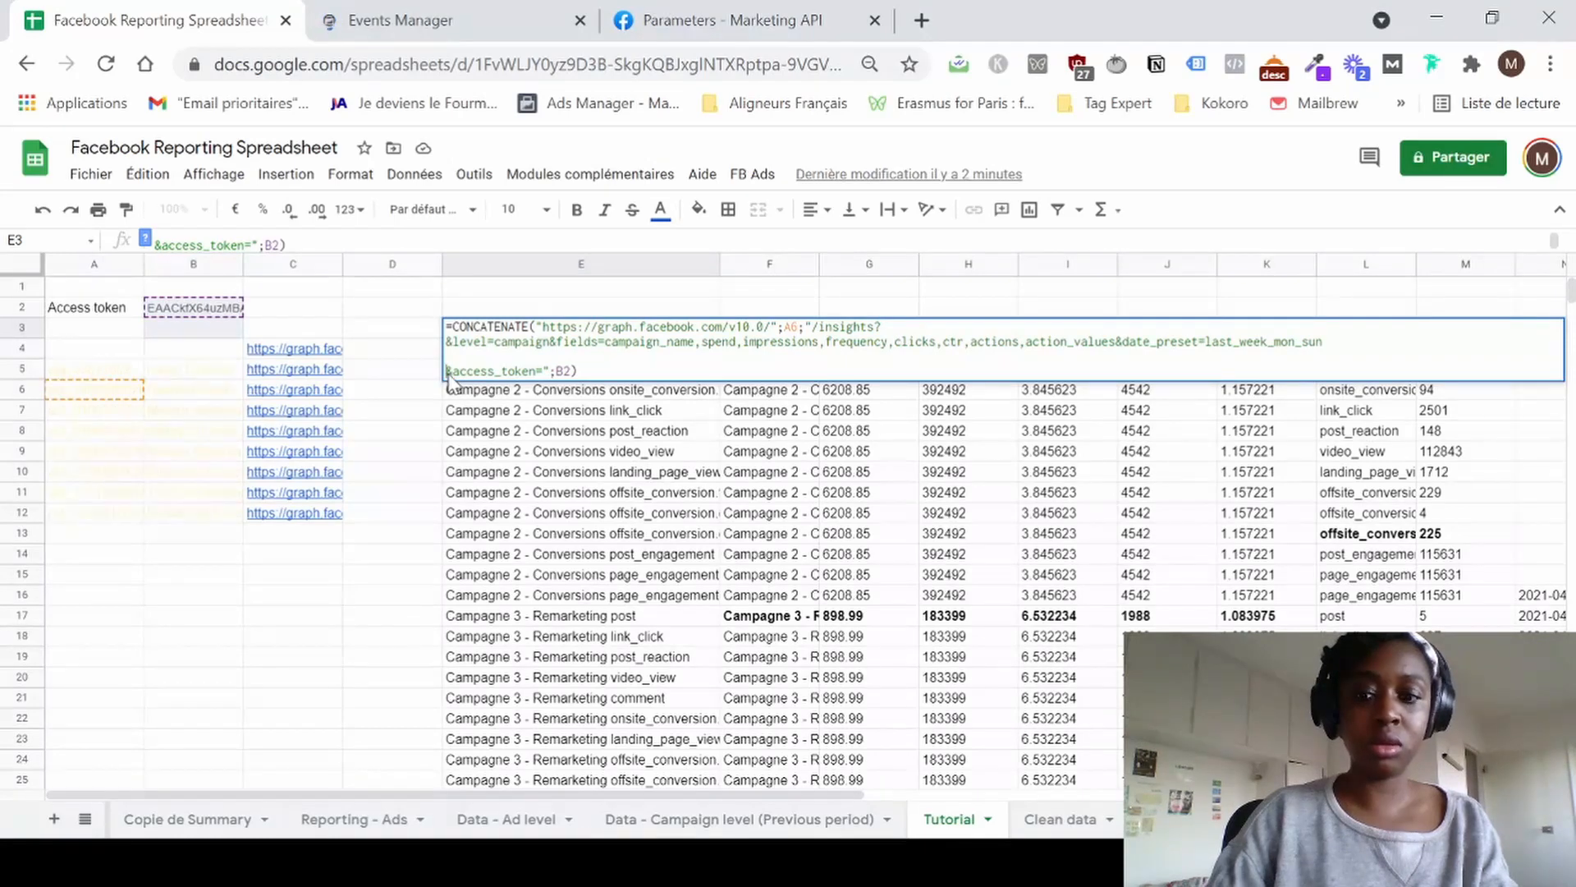
key(BackSpace)
key(BackSpace)
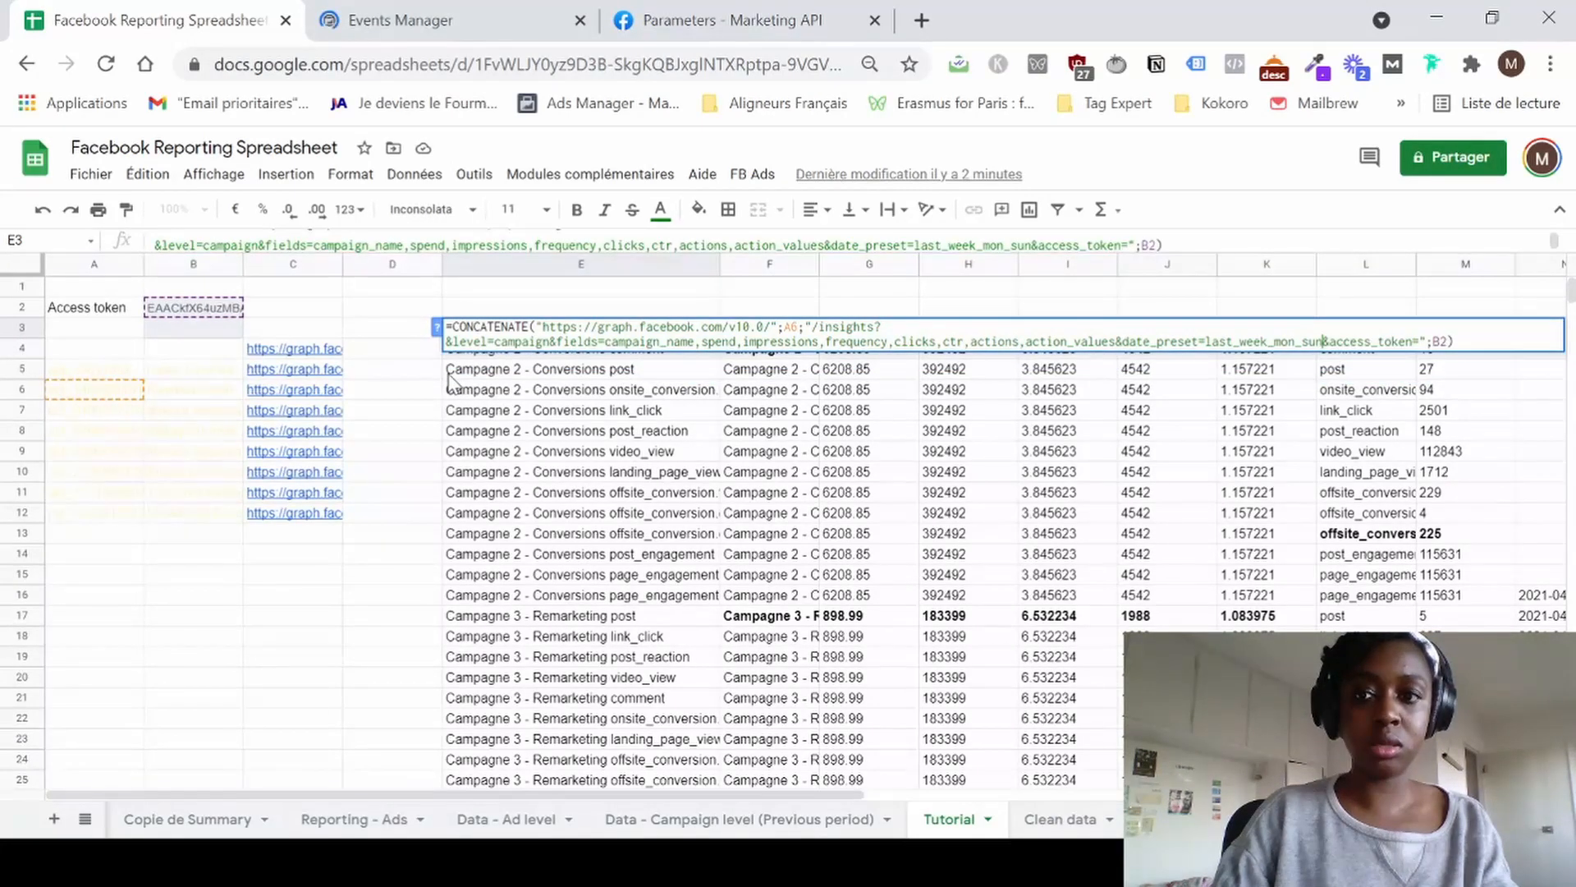
key(Return)
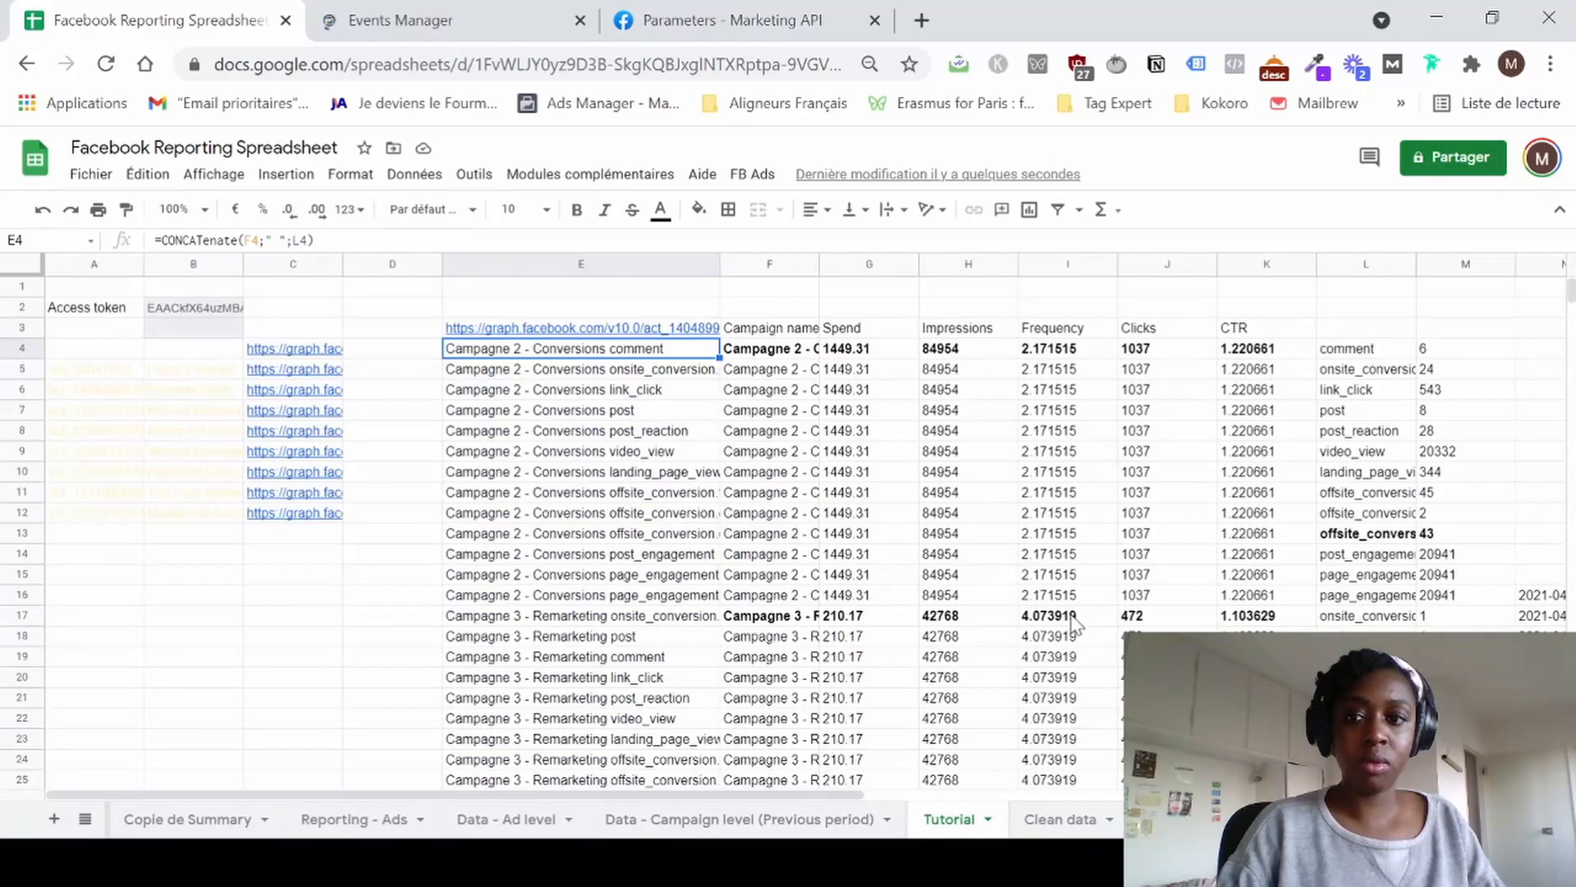
scroll(1071, 624, right, 2)
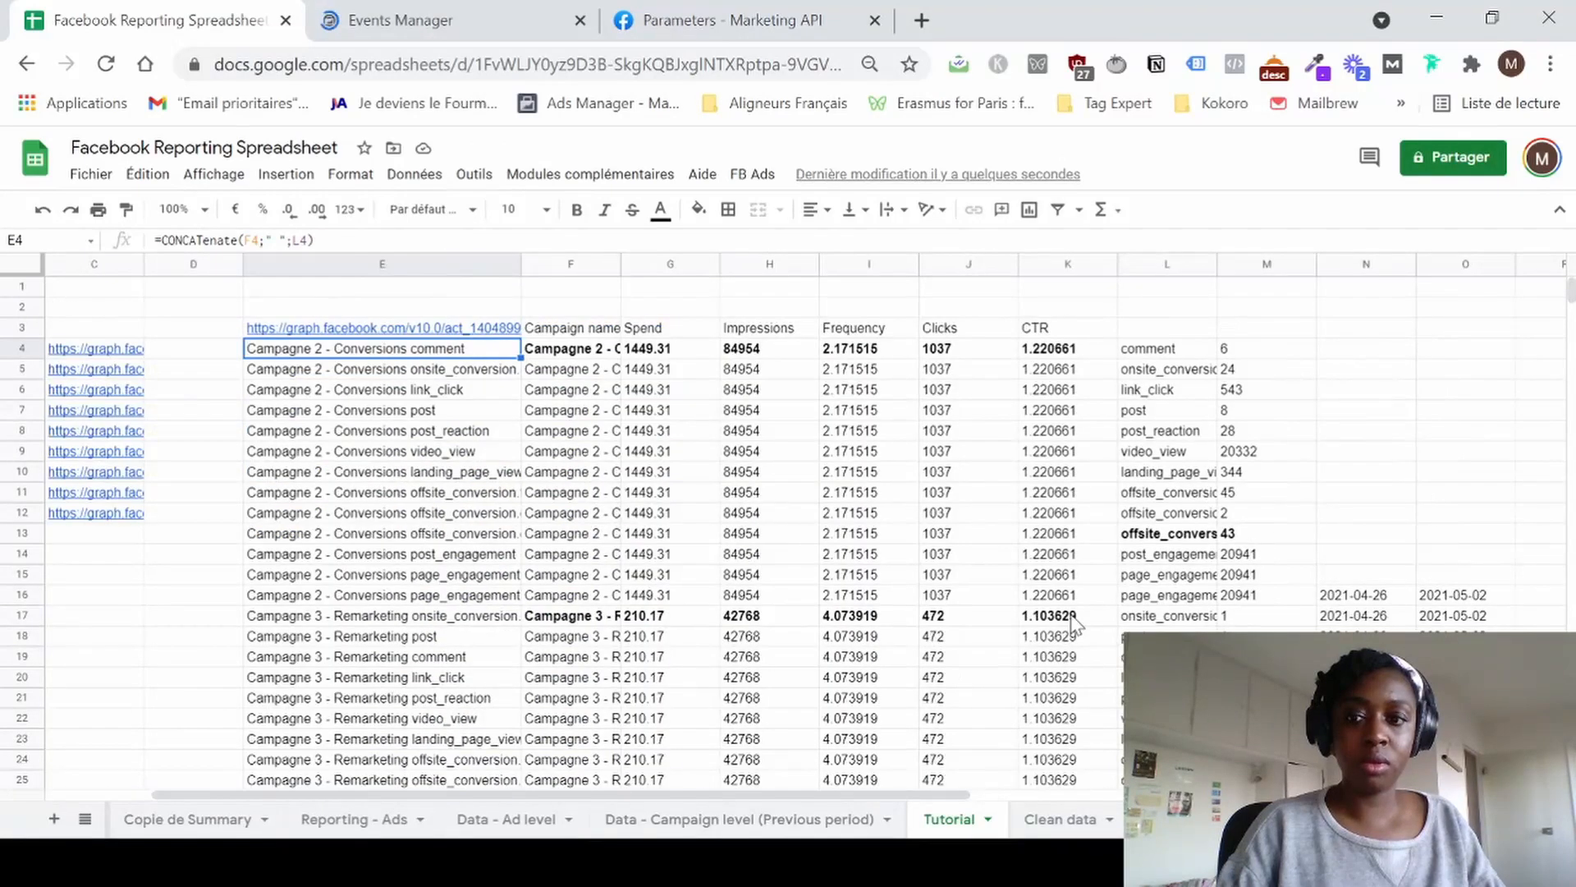
Check the start and stop dates in columns N and O for the campaign rows of the Tutorial sheet.
click(1346, 602)
scroll(1346, 611, down, 2)
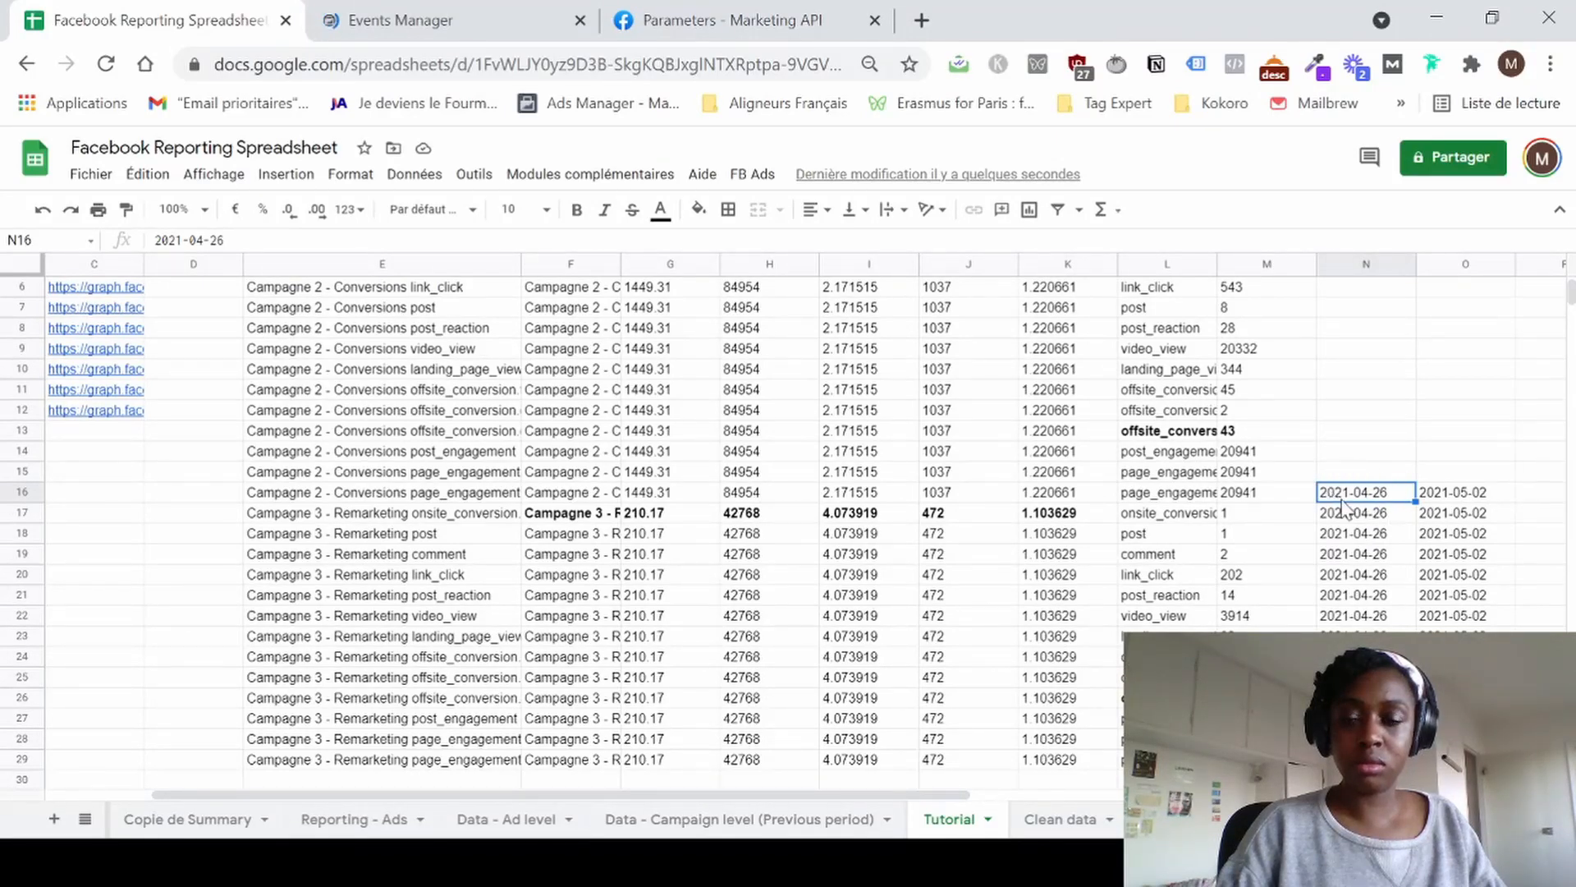
scroll(714, 556, up, 2)
scroll(1499, 495, down, 3)
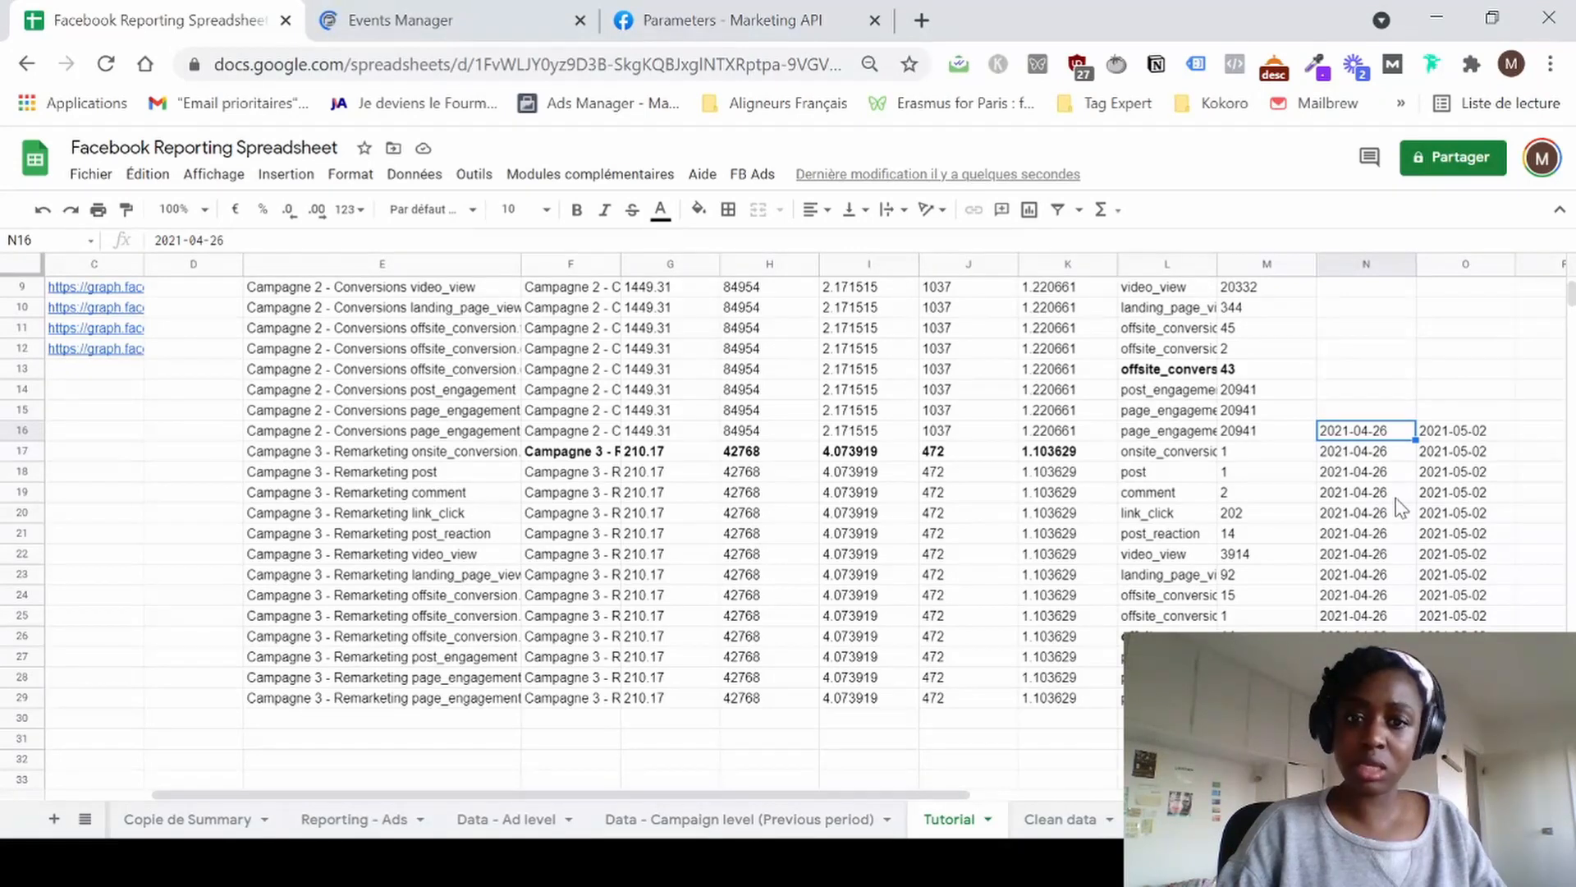
scroll(1400, 507, up, 3)
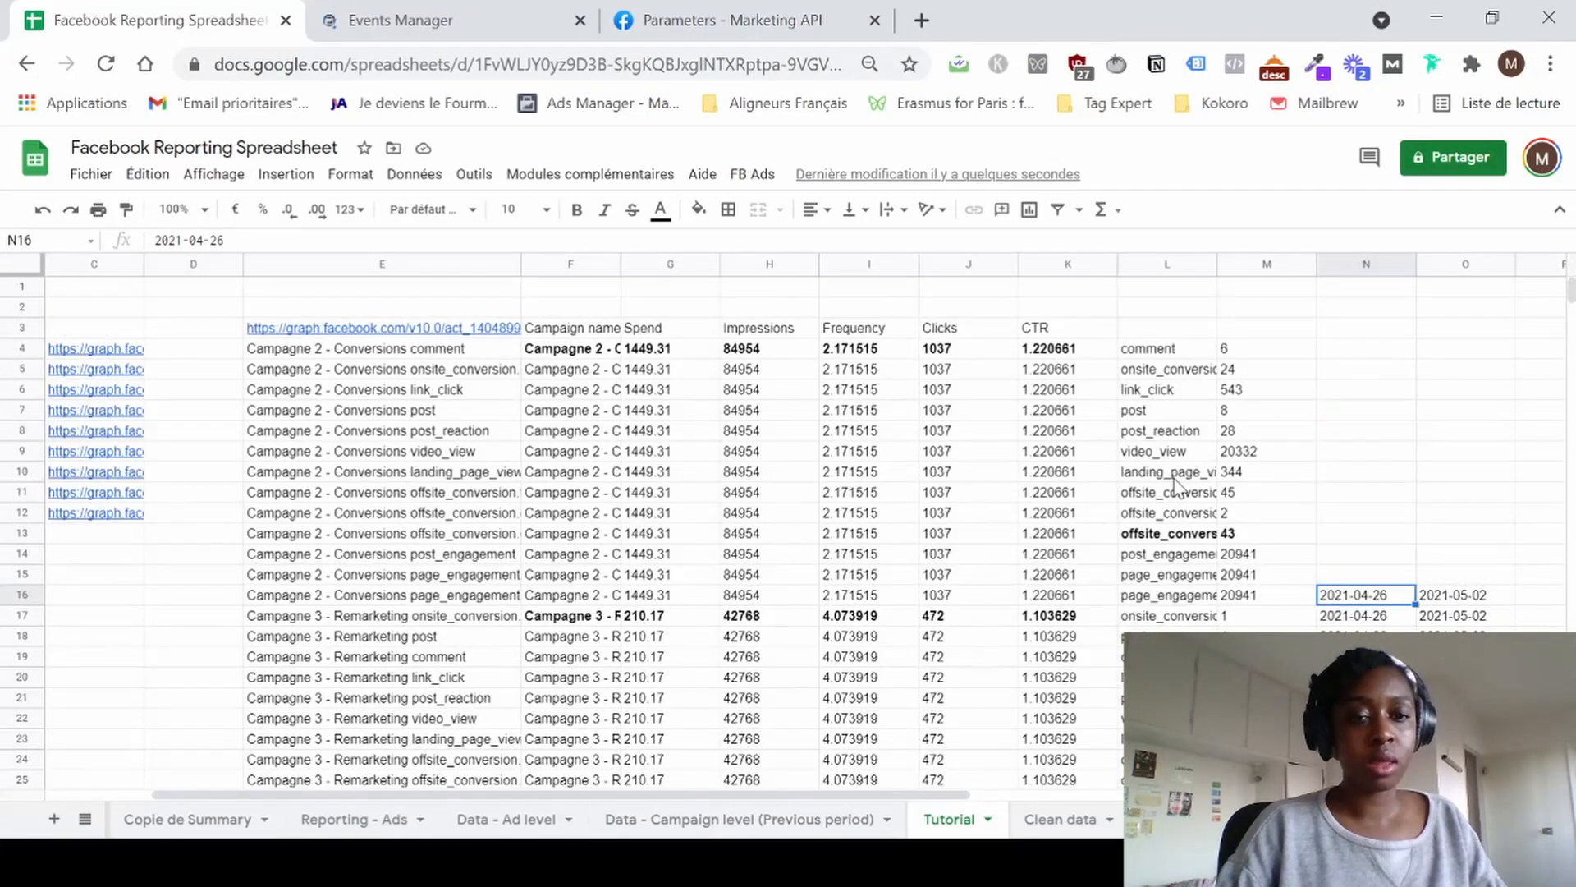
Review the Clean data sheet with its campaign table and age pie chart, and view the Summary sheet.
key(alt+Tab)
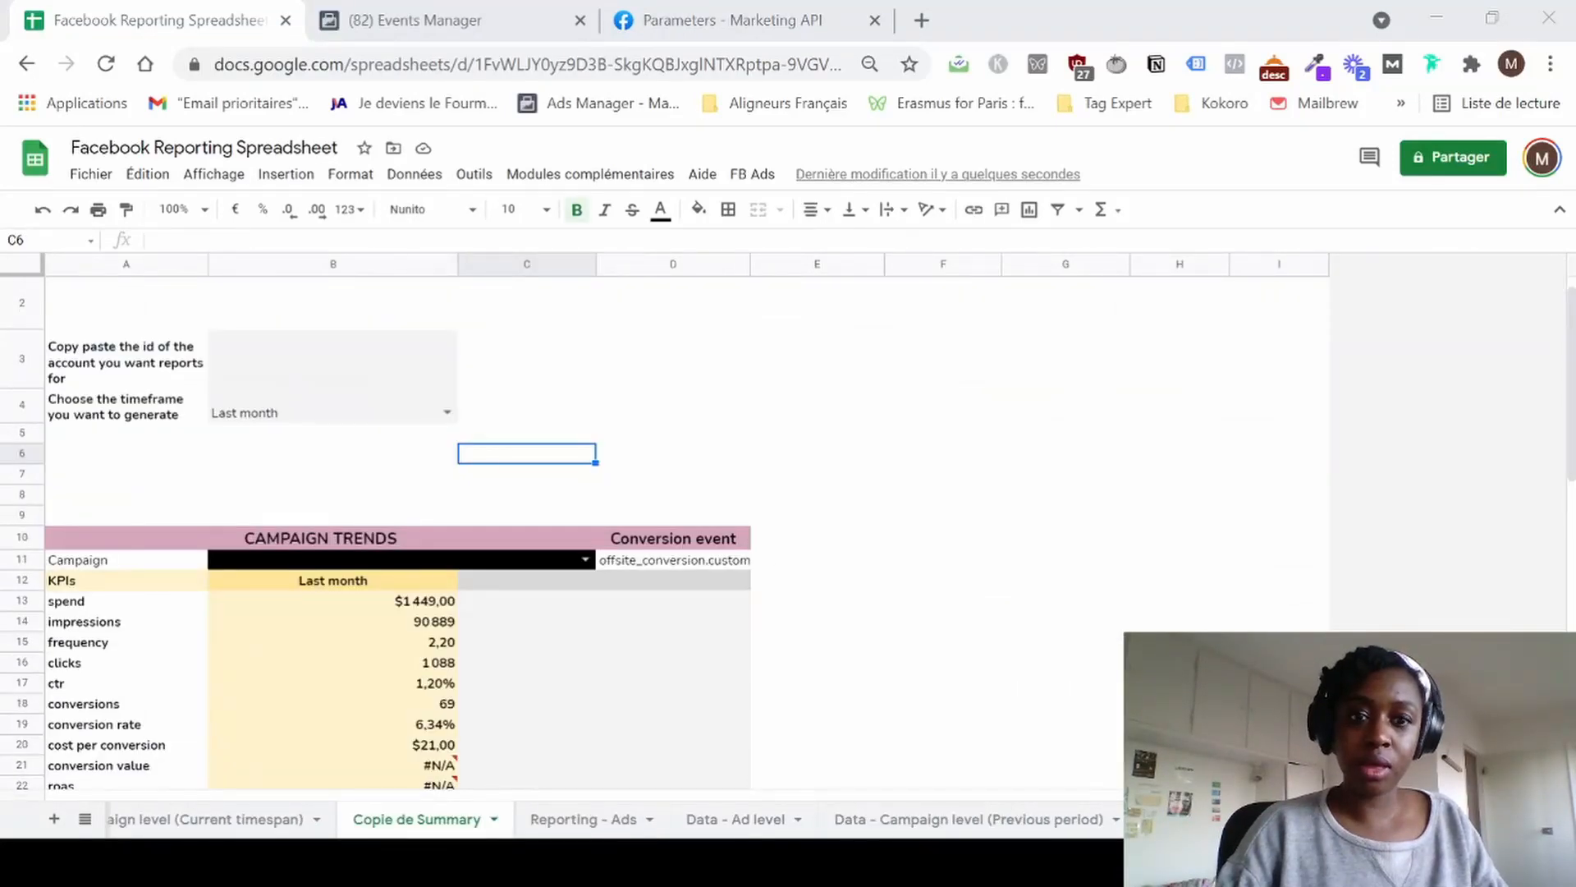
key(alt+Tab)
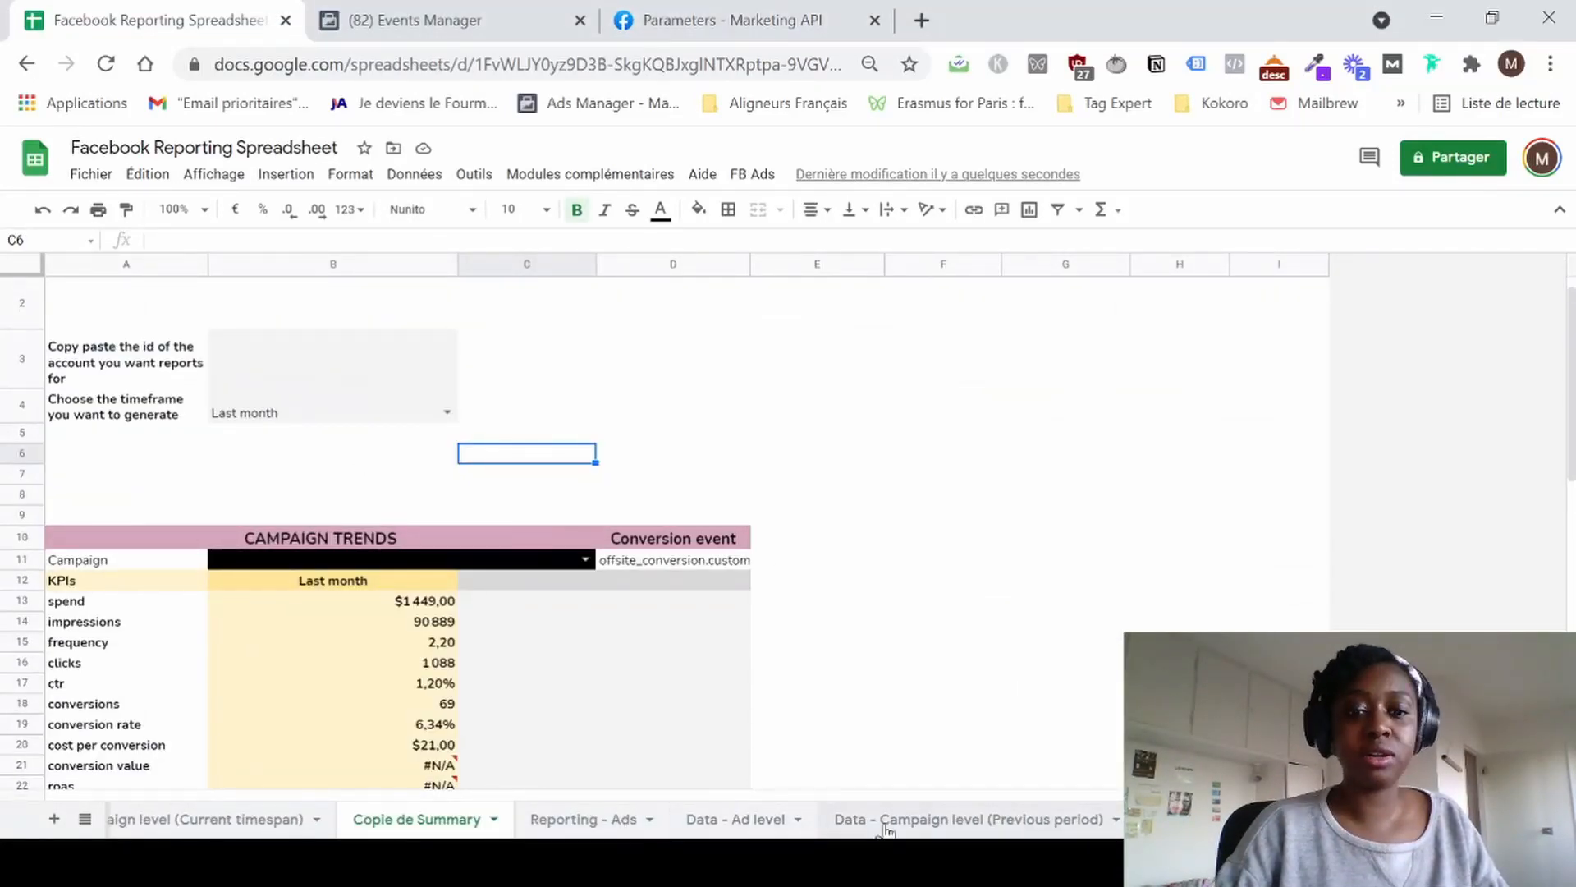
scroll(953, 821, down, 3)
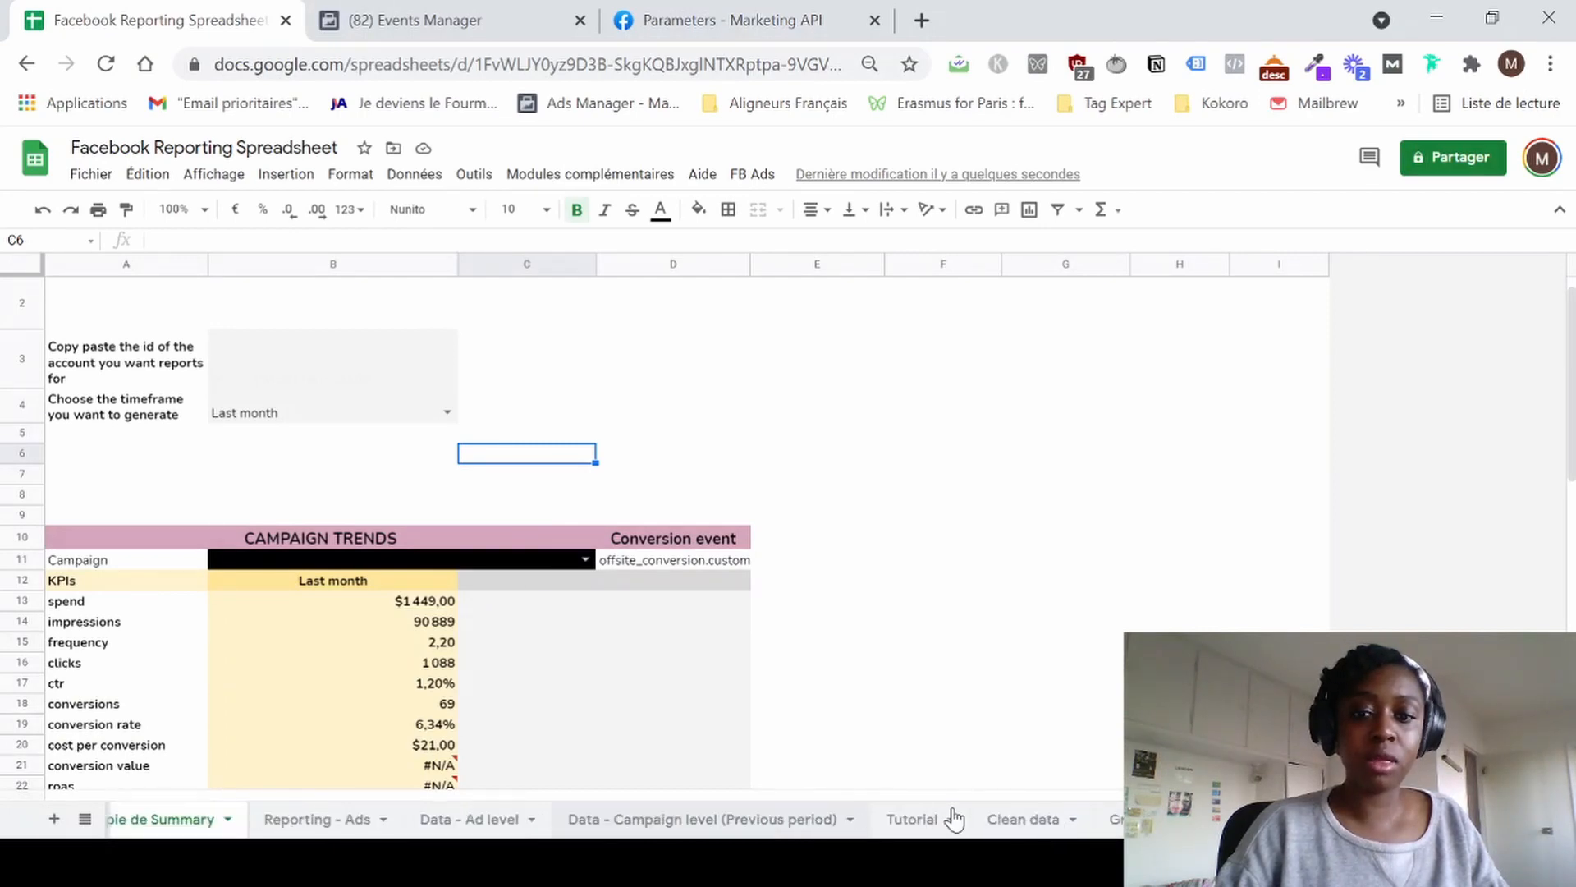
click(1003, 822)
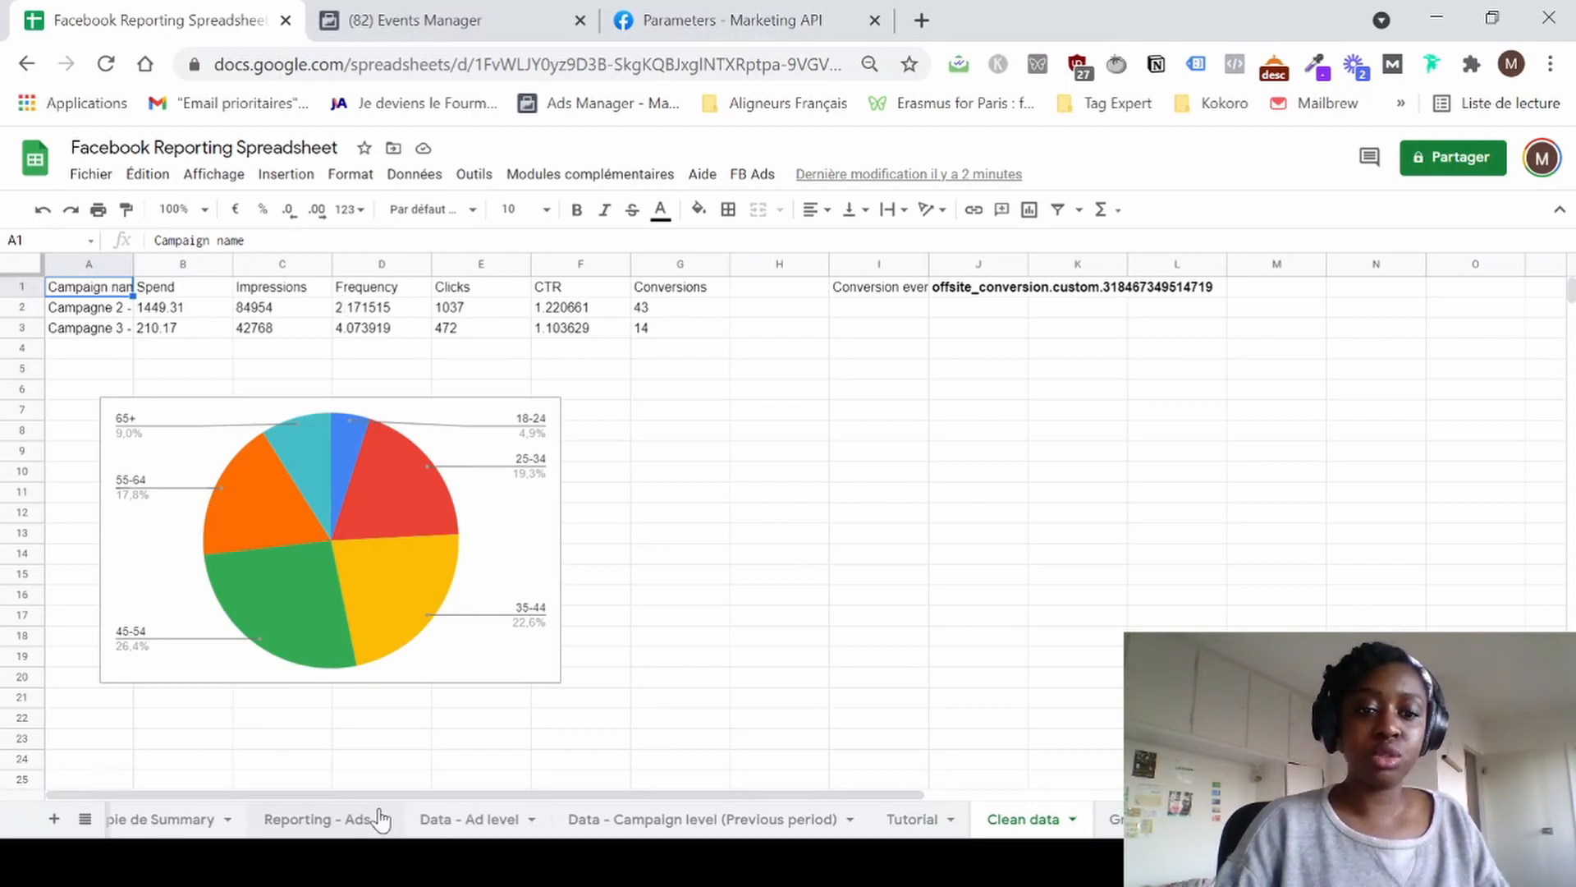
scroll(381, 818, up, 3)
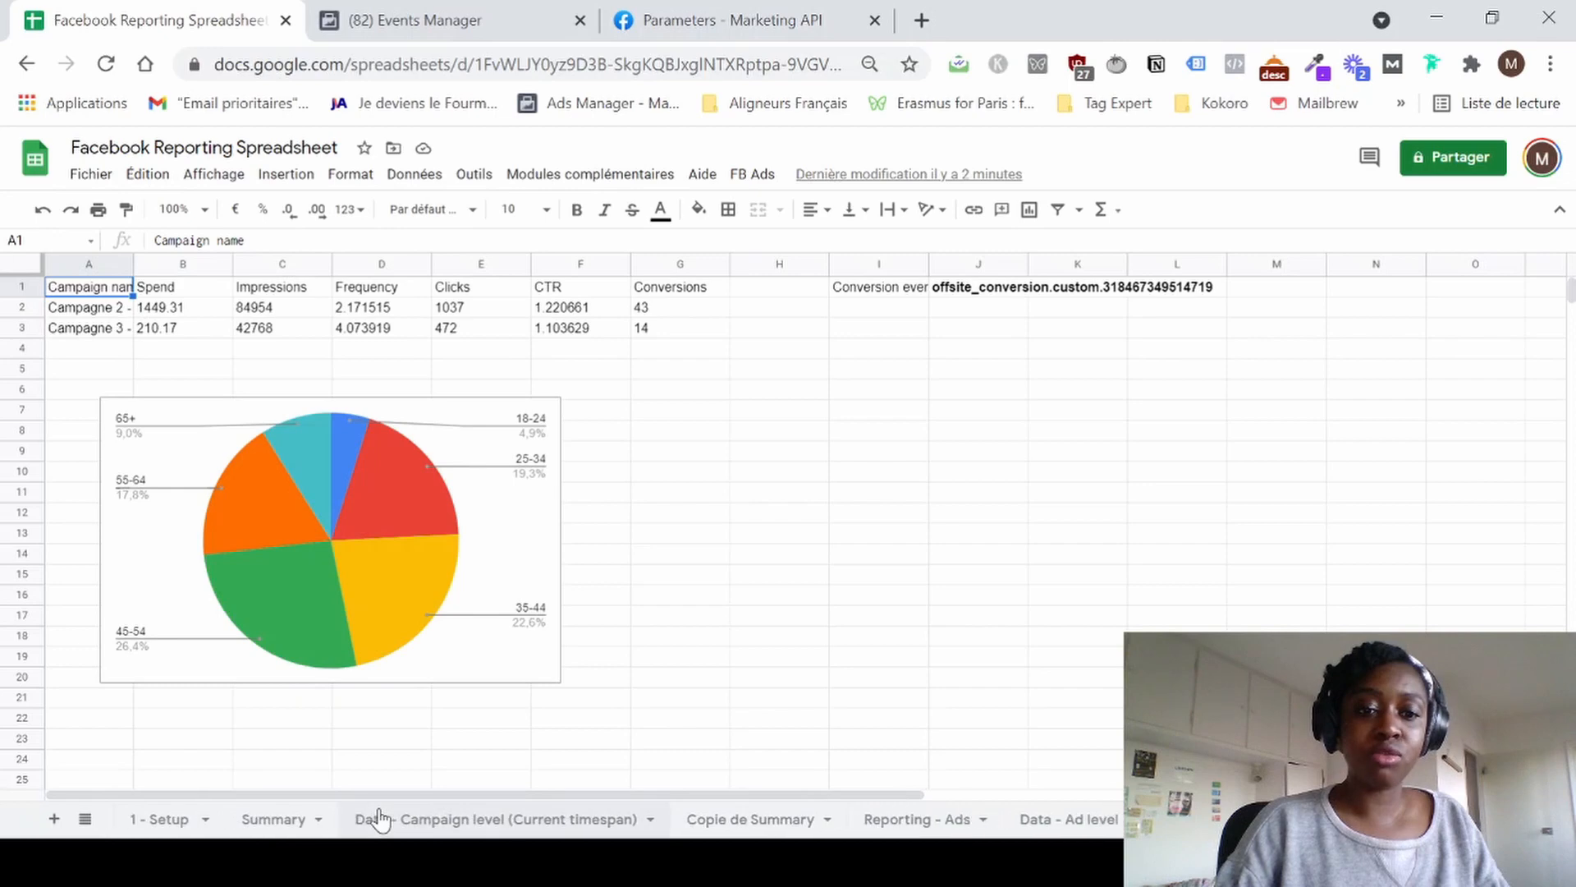
click(257, 821)
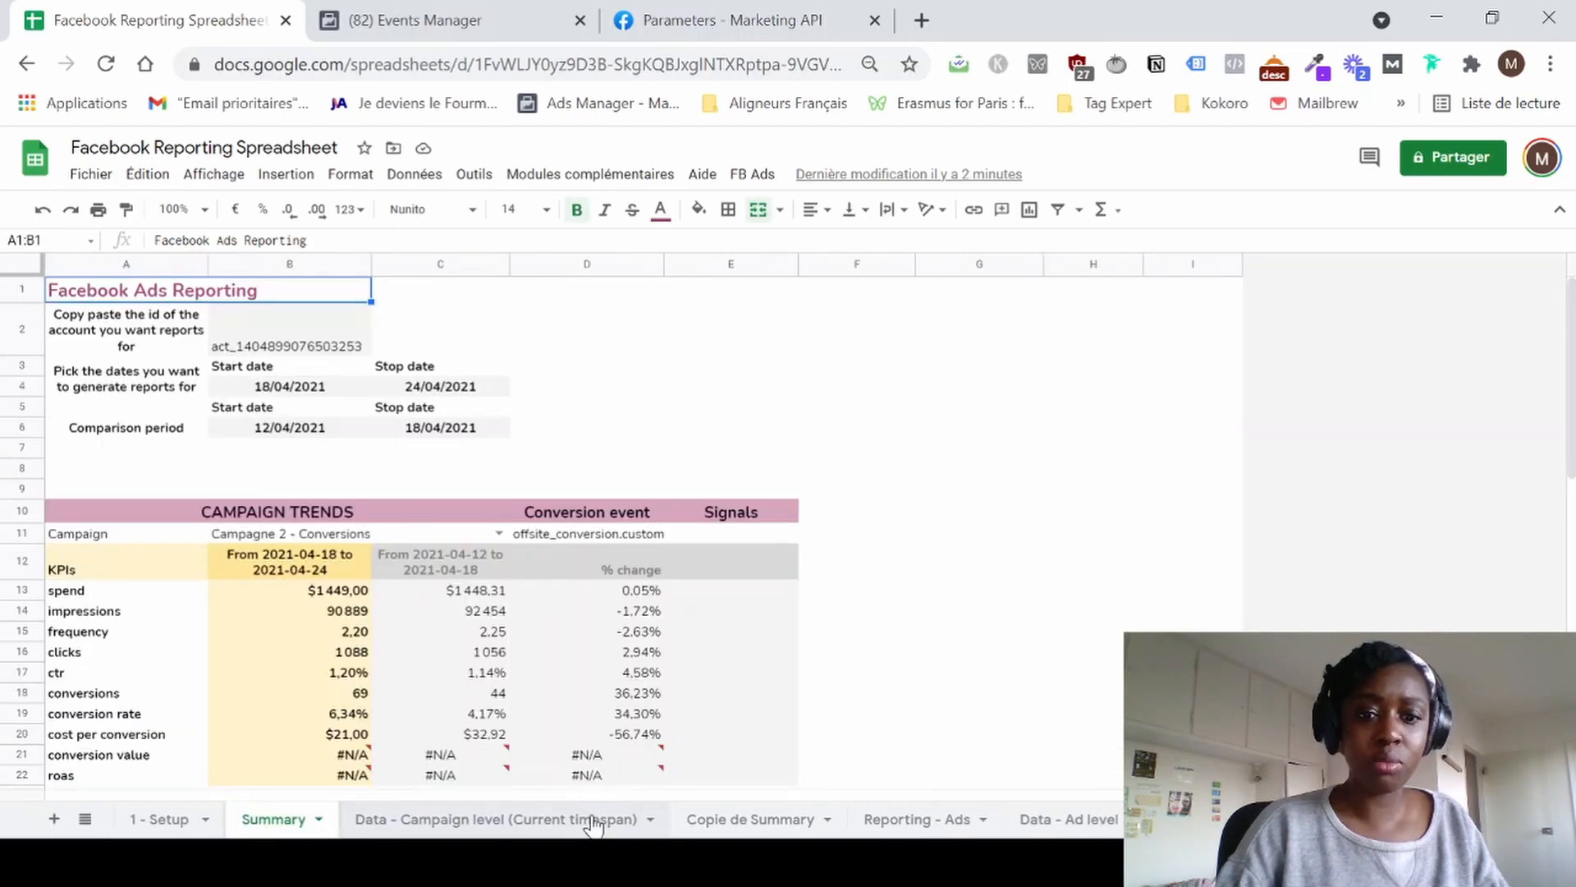
Open the Copie de Summary sheet and examine its timeframe selector, campaign selector and Campaign Trends table.
click(756, 821)
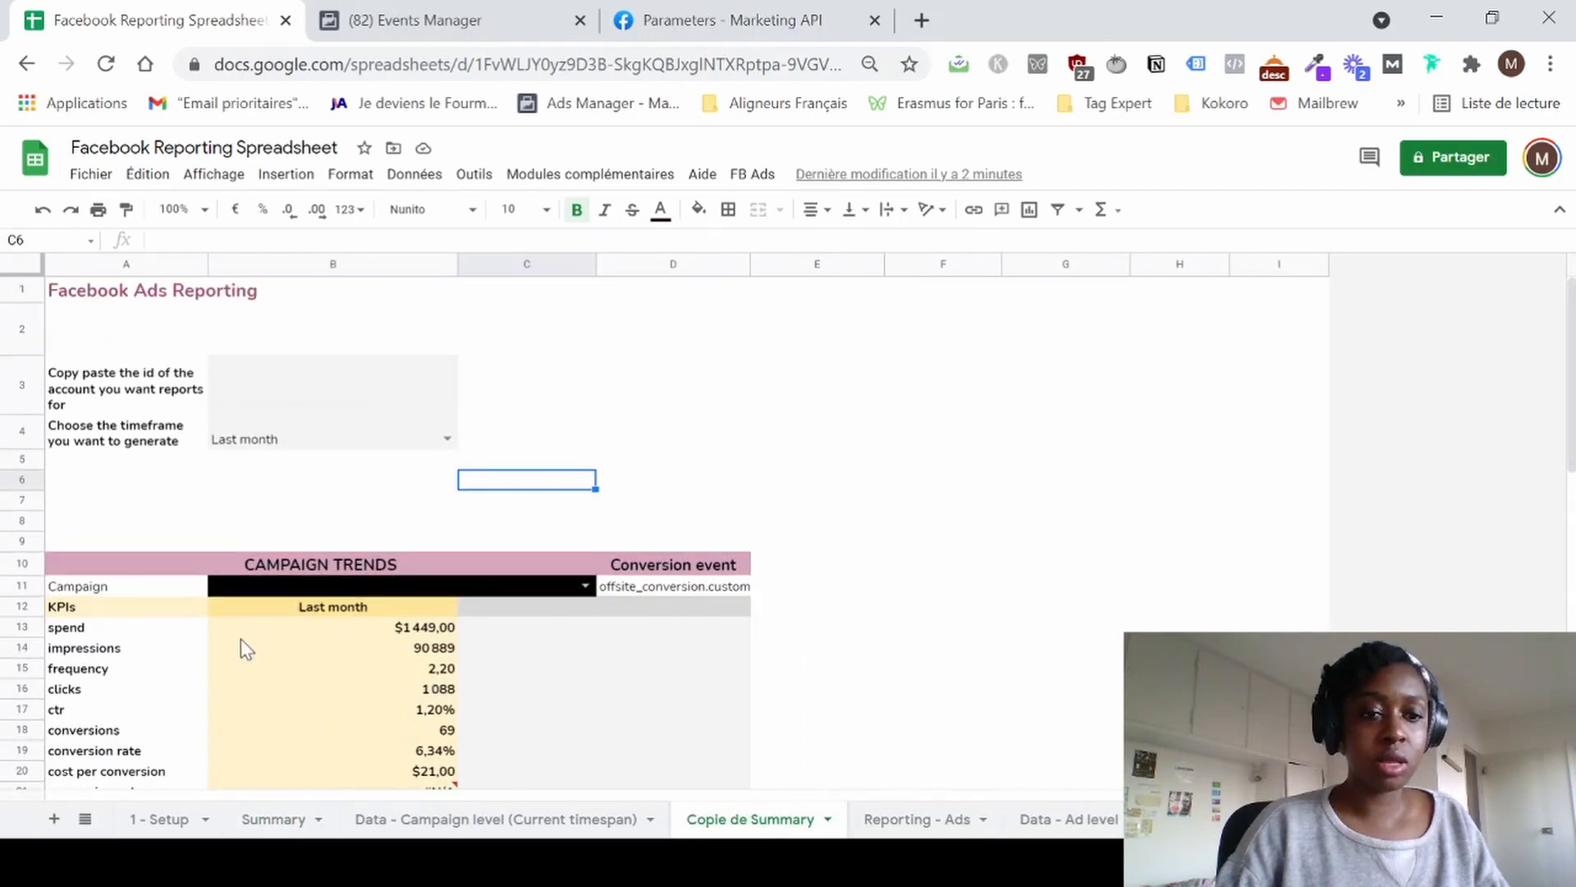
click(248, 588)
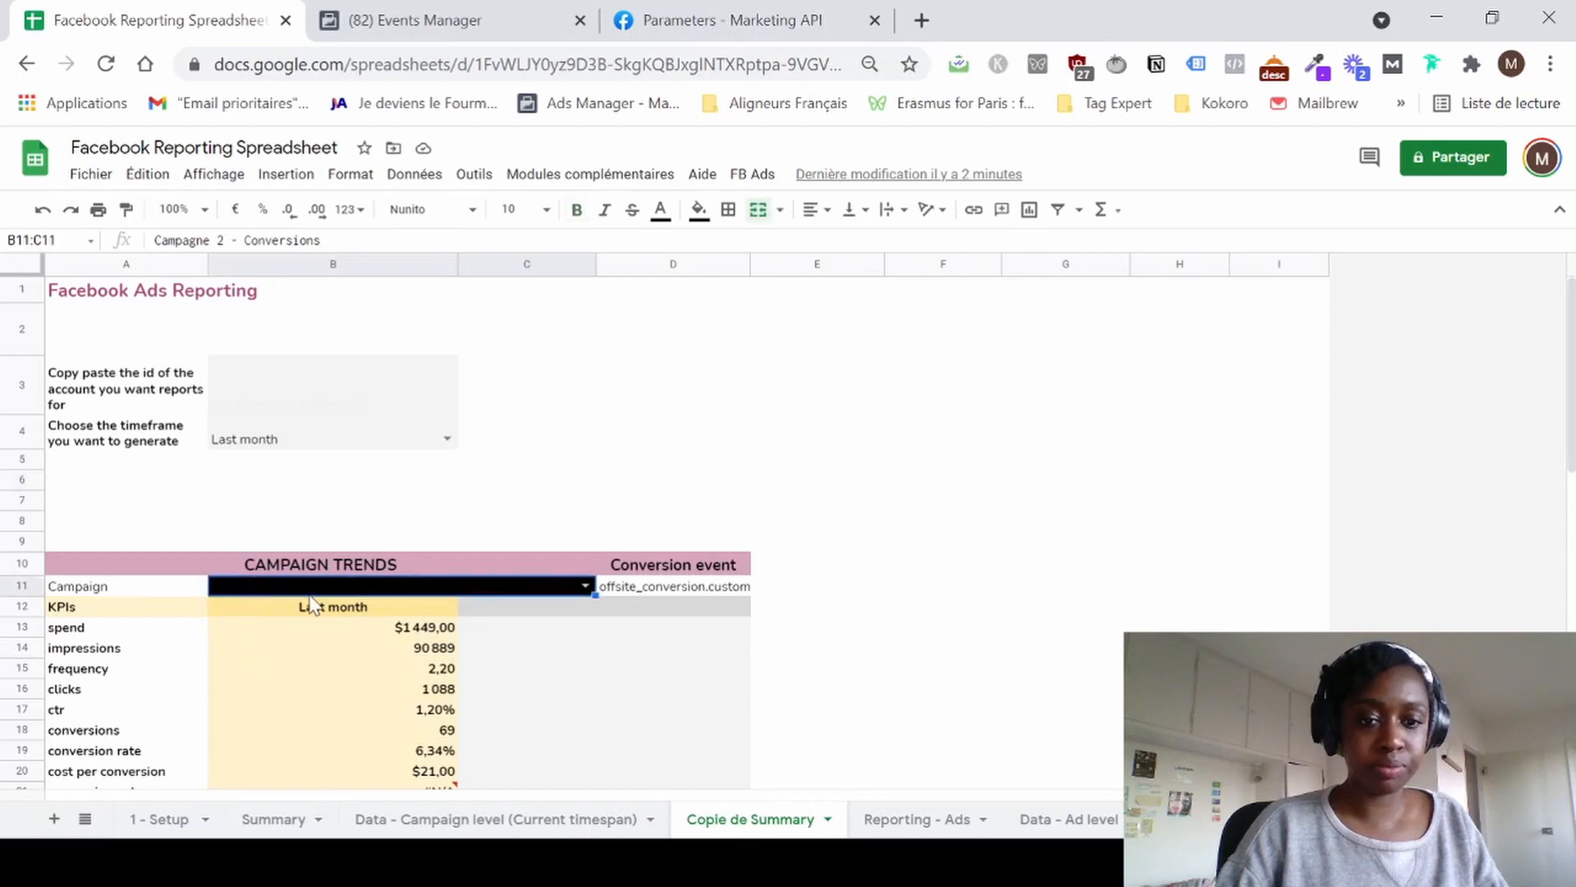
click(652, 713)
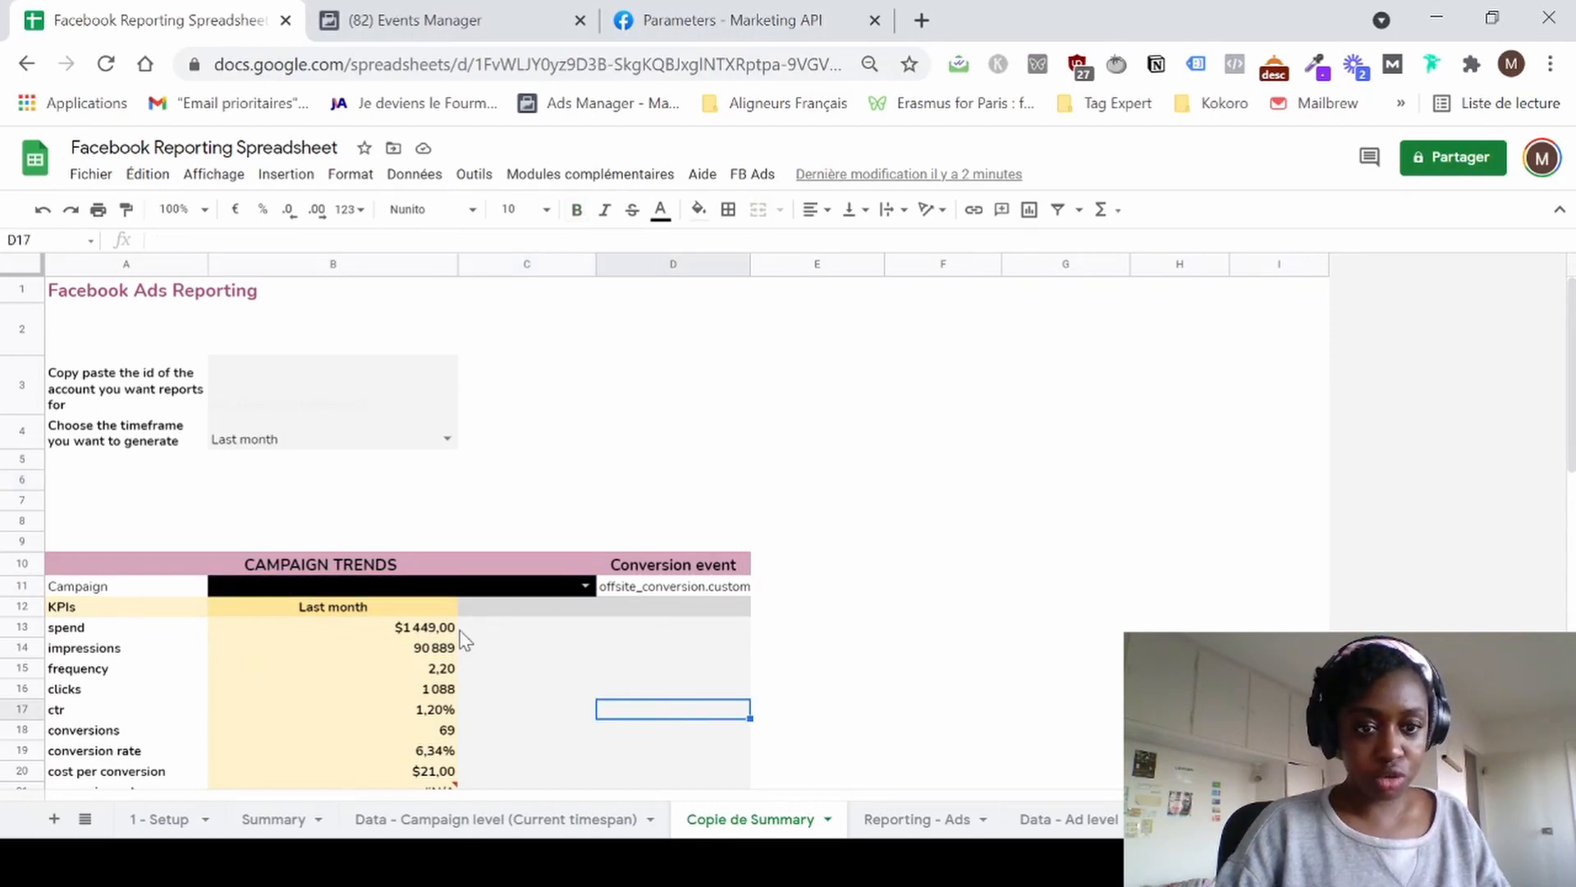
scroll(466, 641, down, 2)
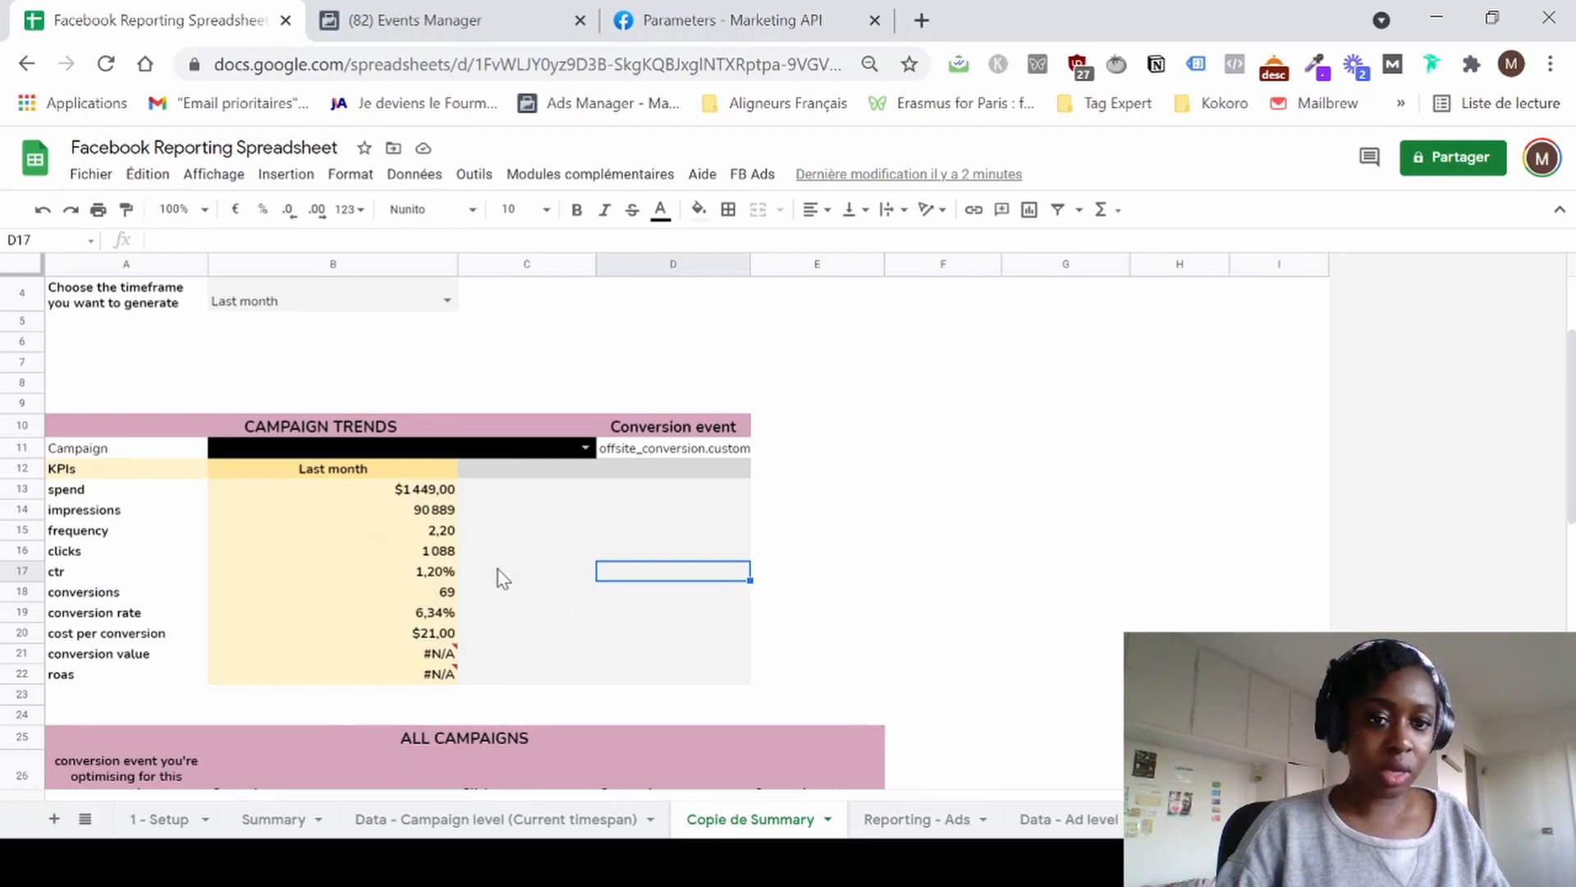
scroll(176, 498, up, 2)
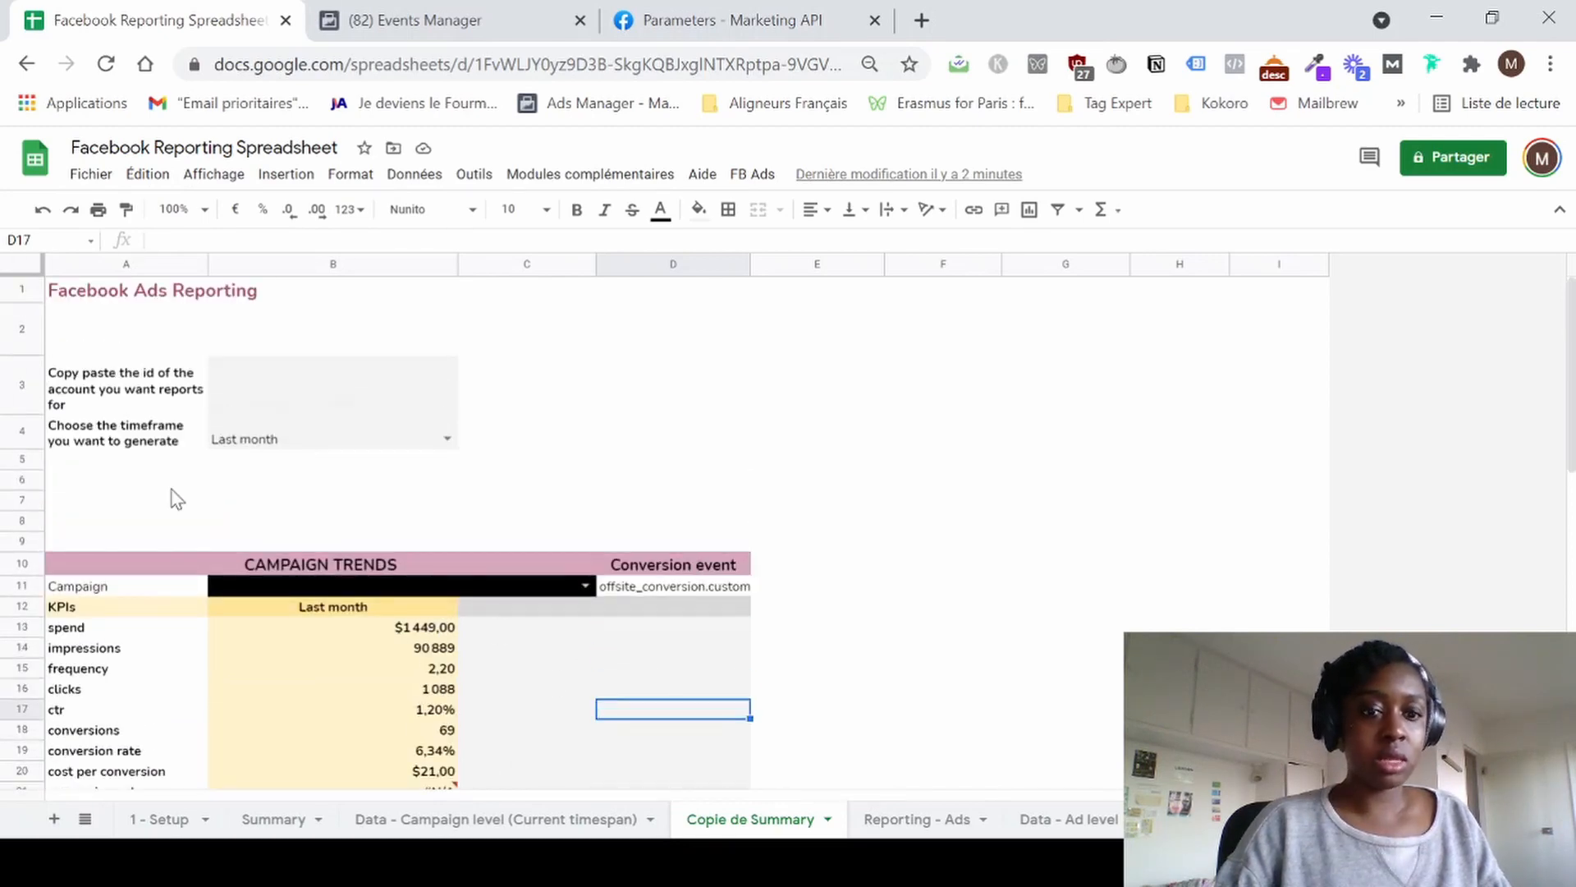
Clear the KPI formulas from spend to roas in B13:B22 of the Campaign Trends table.
drag(362, 627, 380, 807)
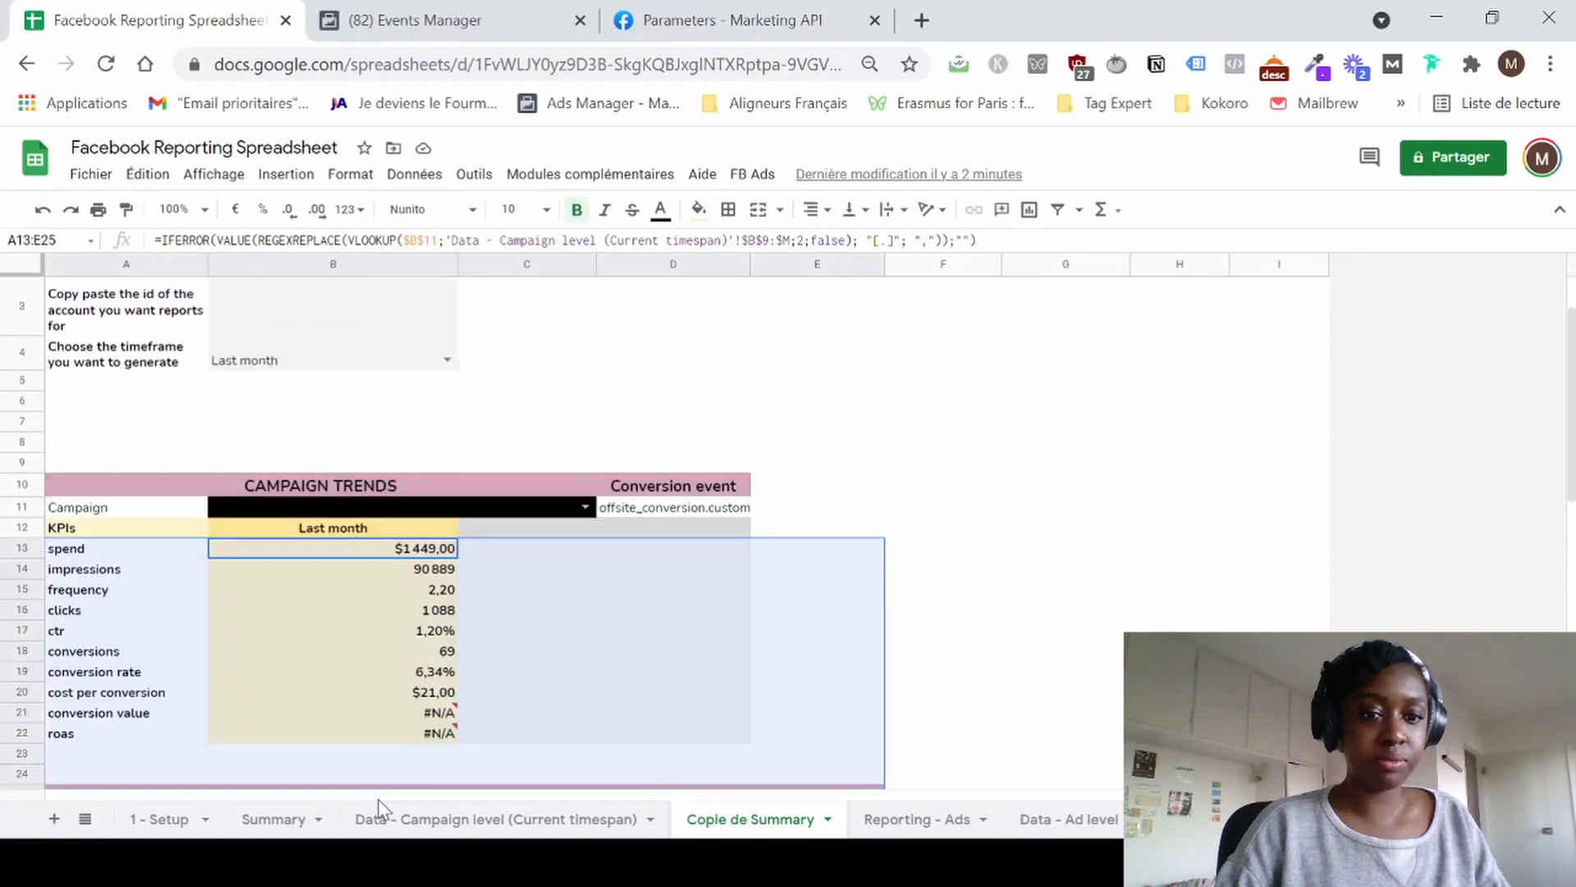
click(410, 714)
click(421, 735)
drag(421, 736, 427, 554)
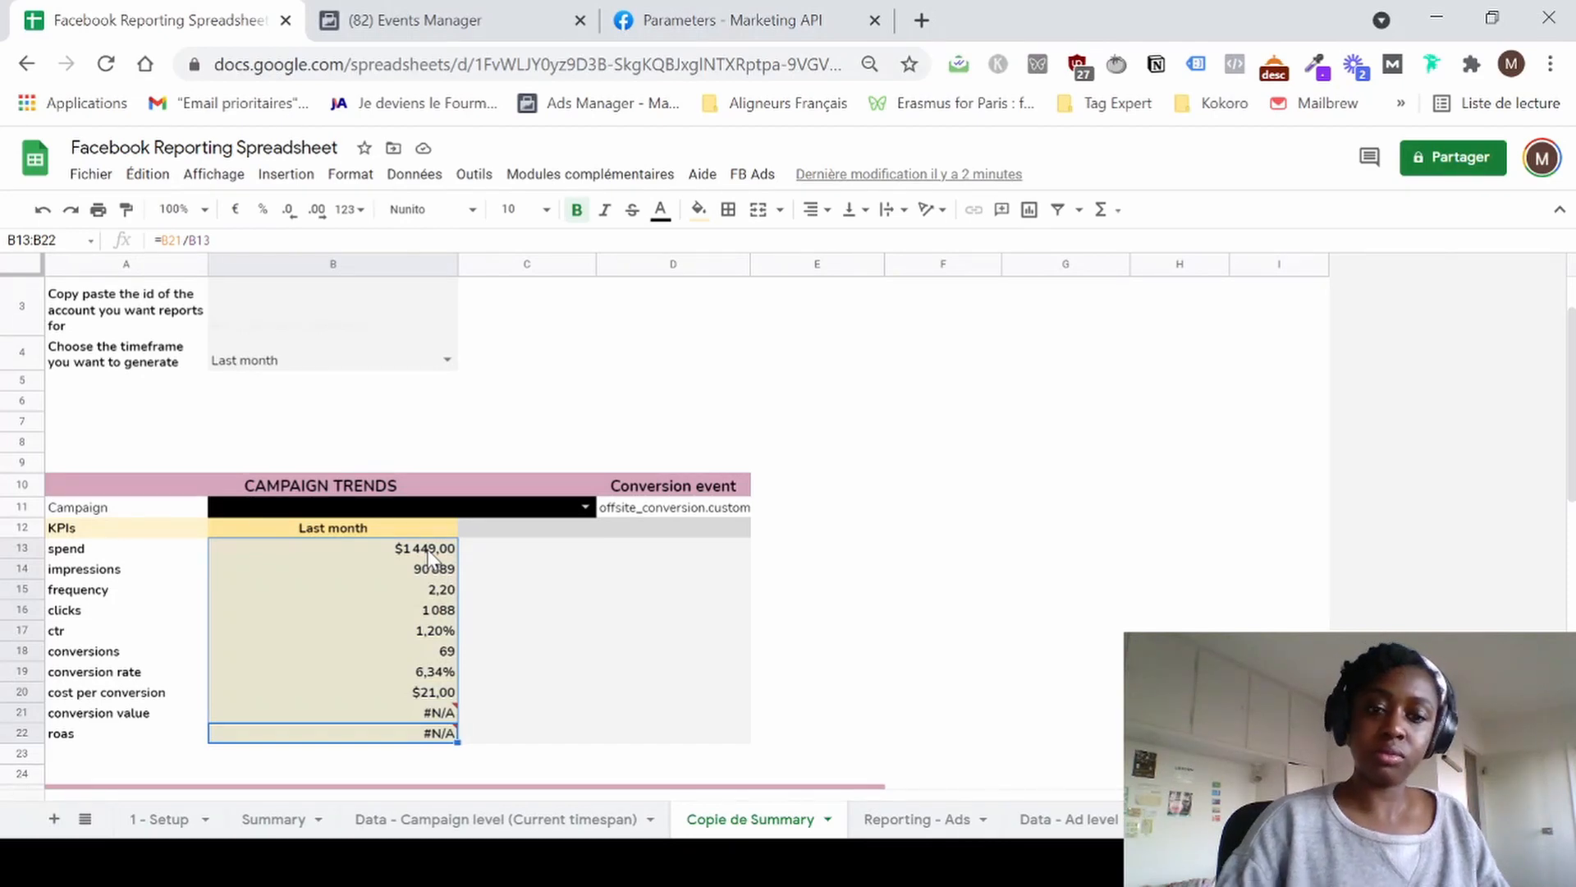
key(Delete)
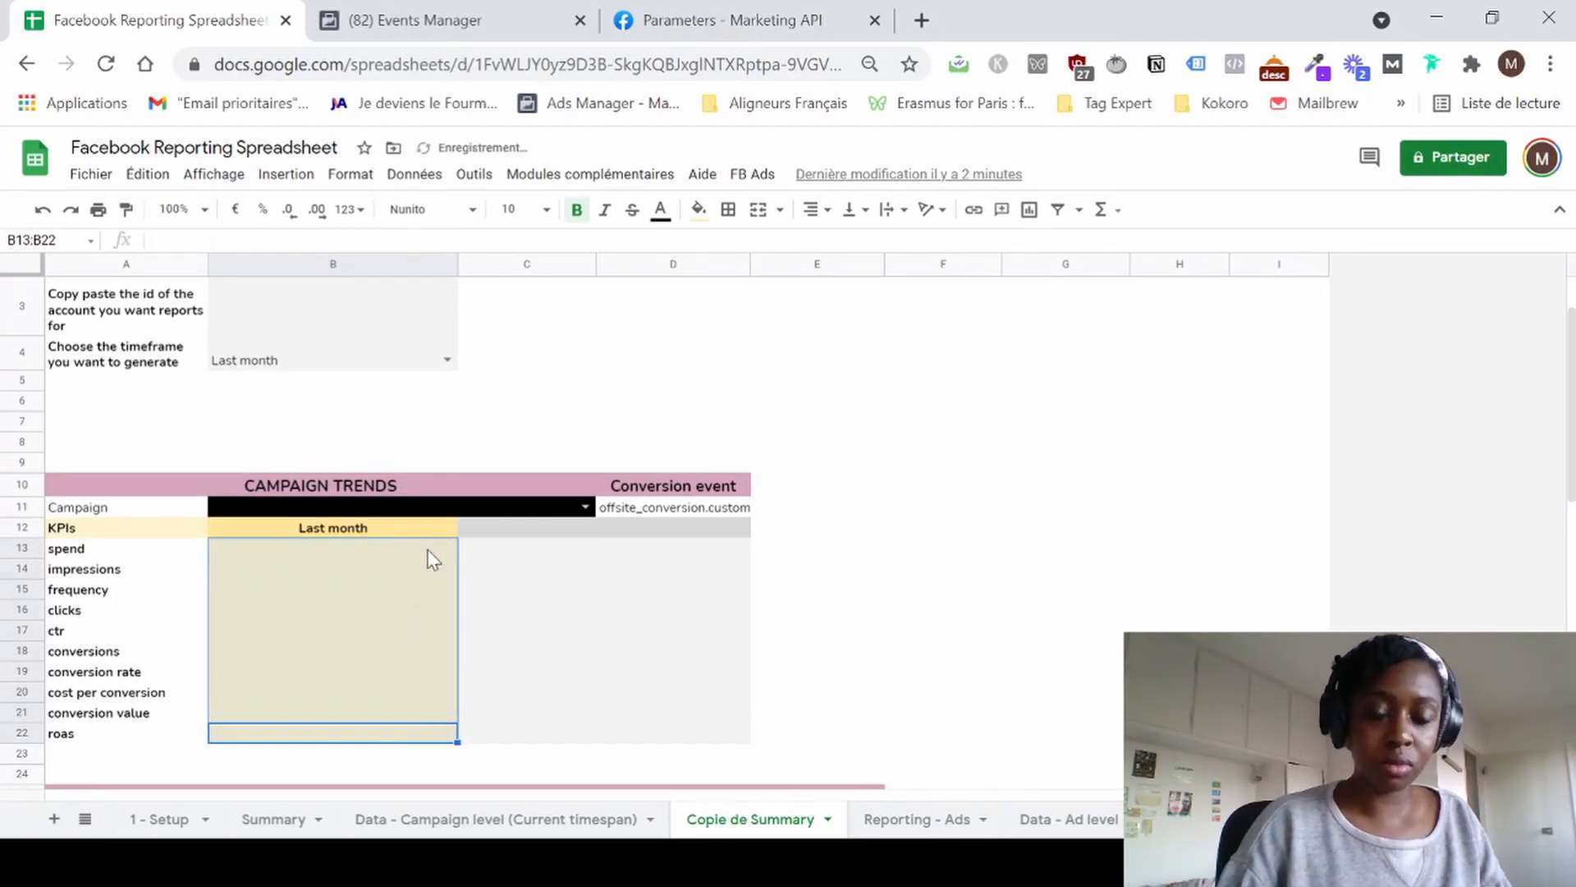
Inspect the timeframe header in B12 and the data validation rule behind the timeframe selector in B4, without changing the rule.
click(429, 552)
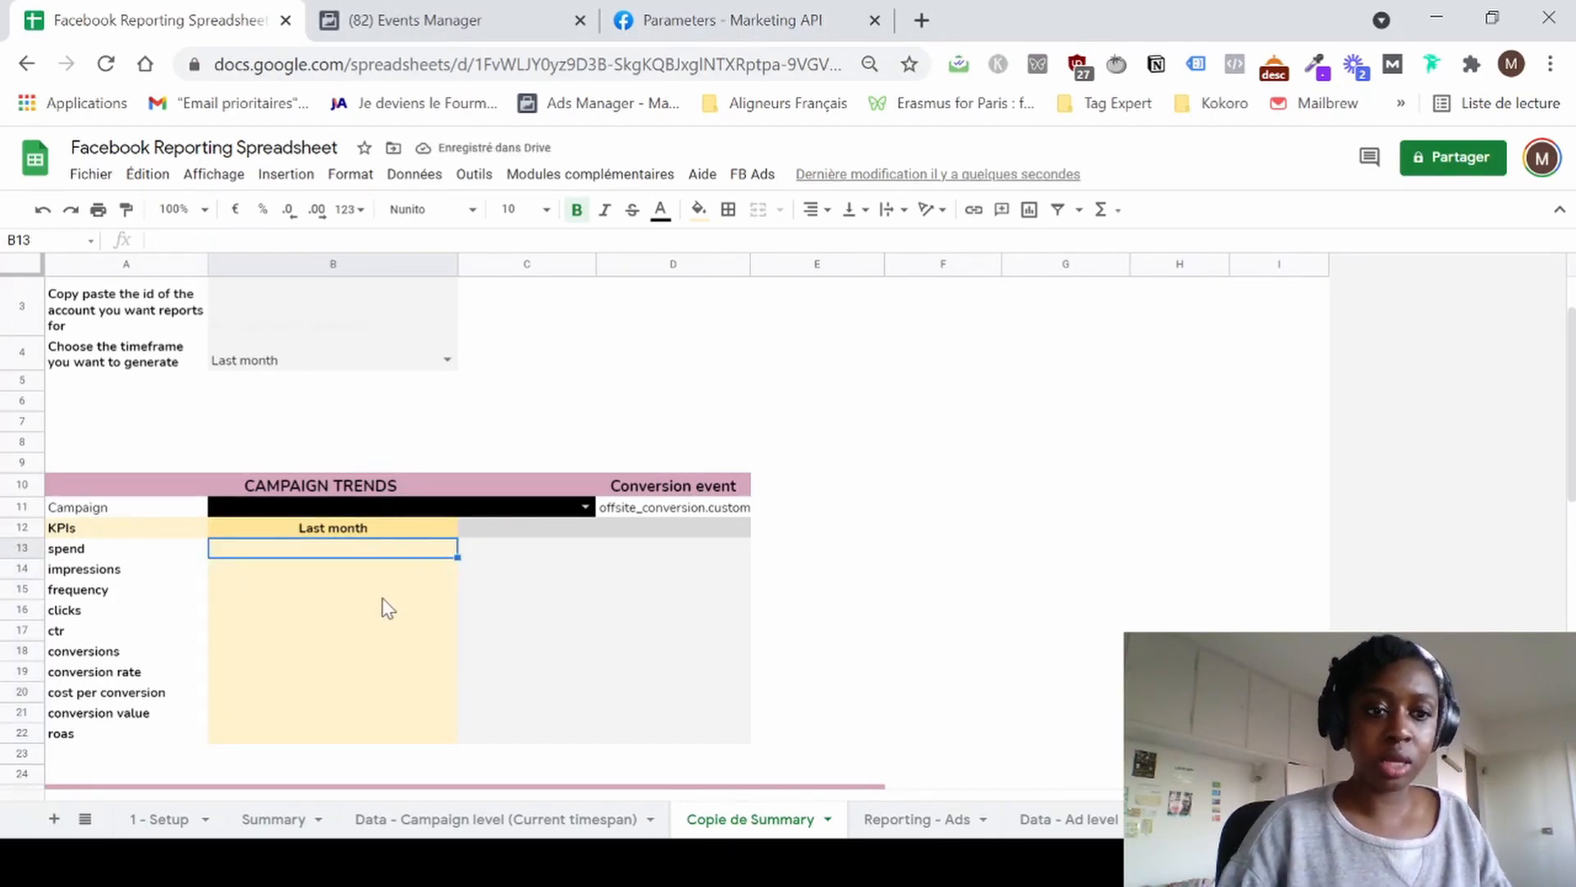
click(307, 532)
scroll(307, 534, up, 1)
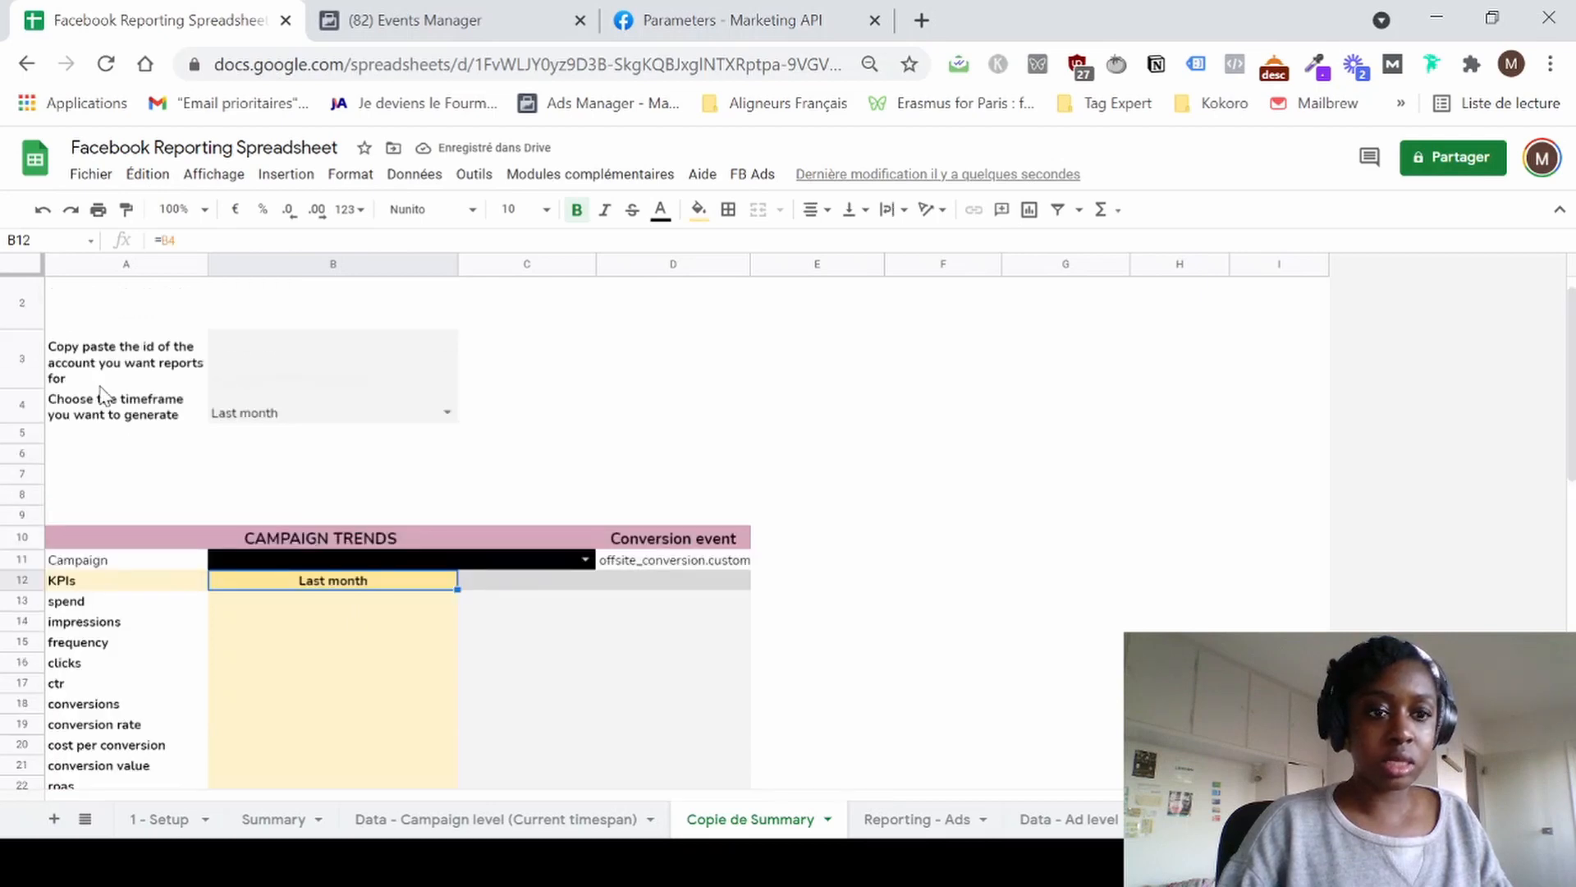
click(156, 419)
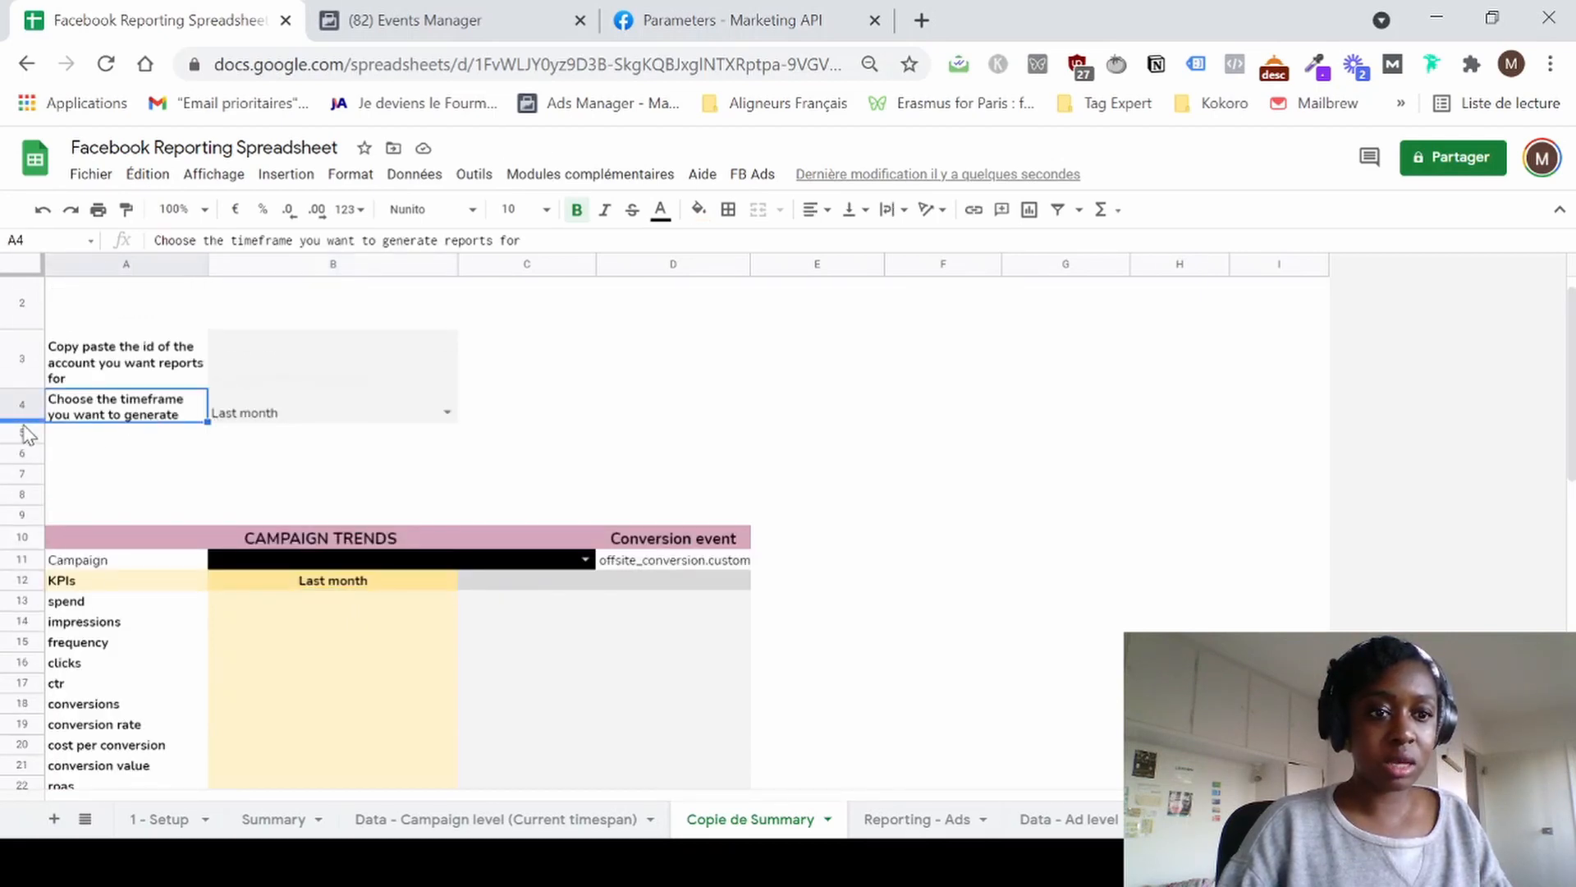
click(246, 413)
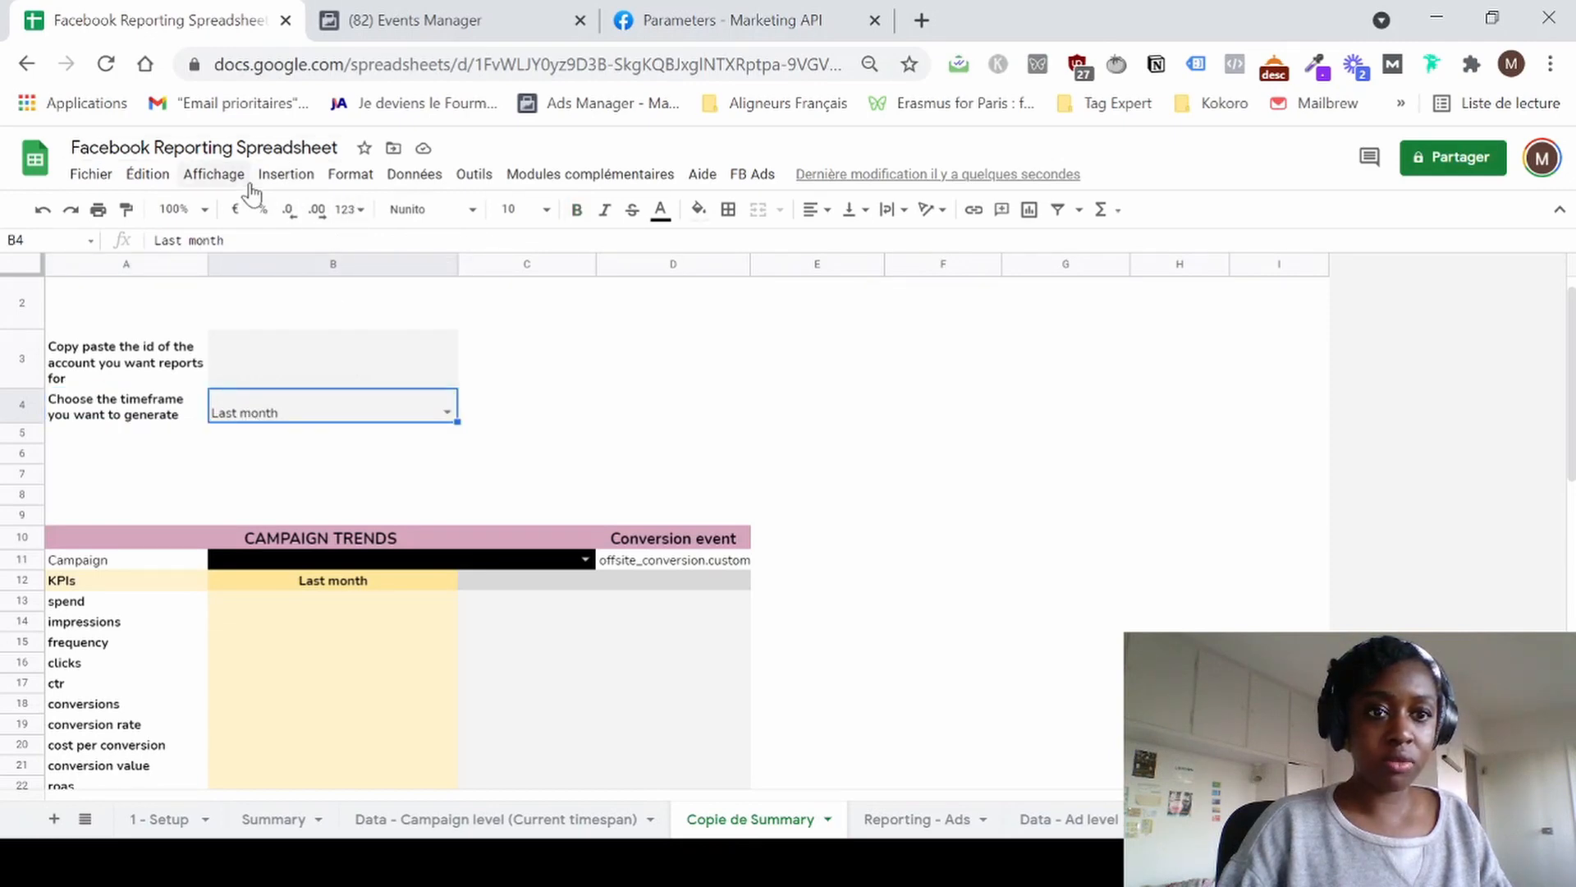
click(413, 176)
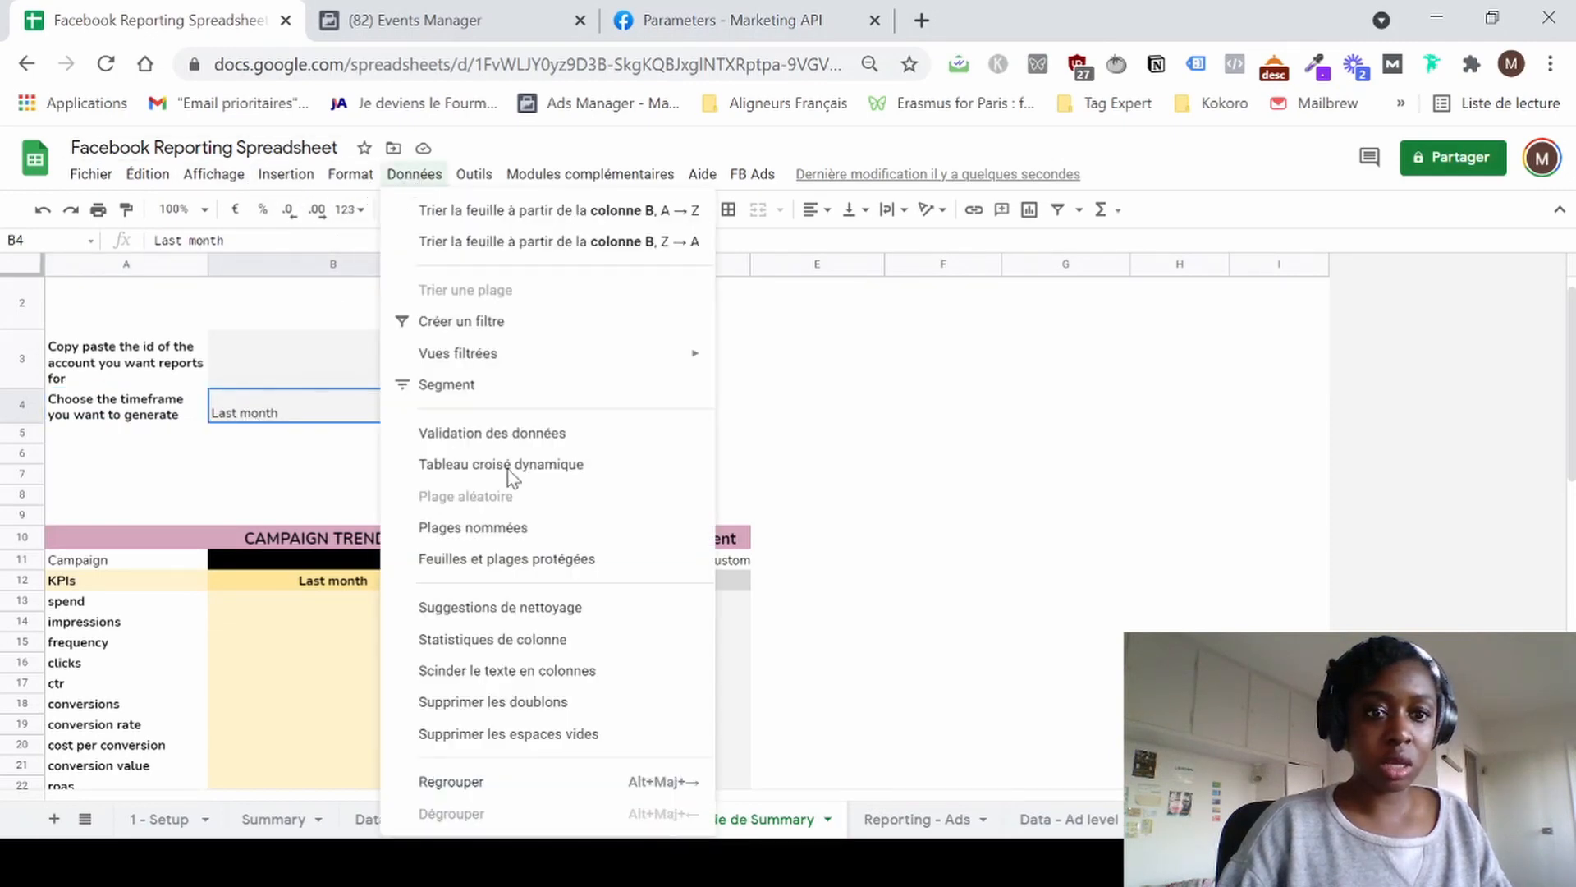
click(507, 438)
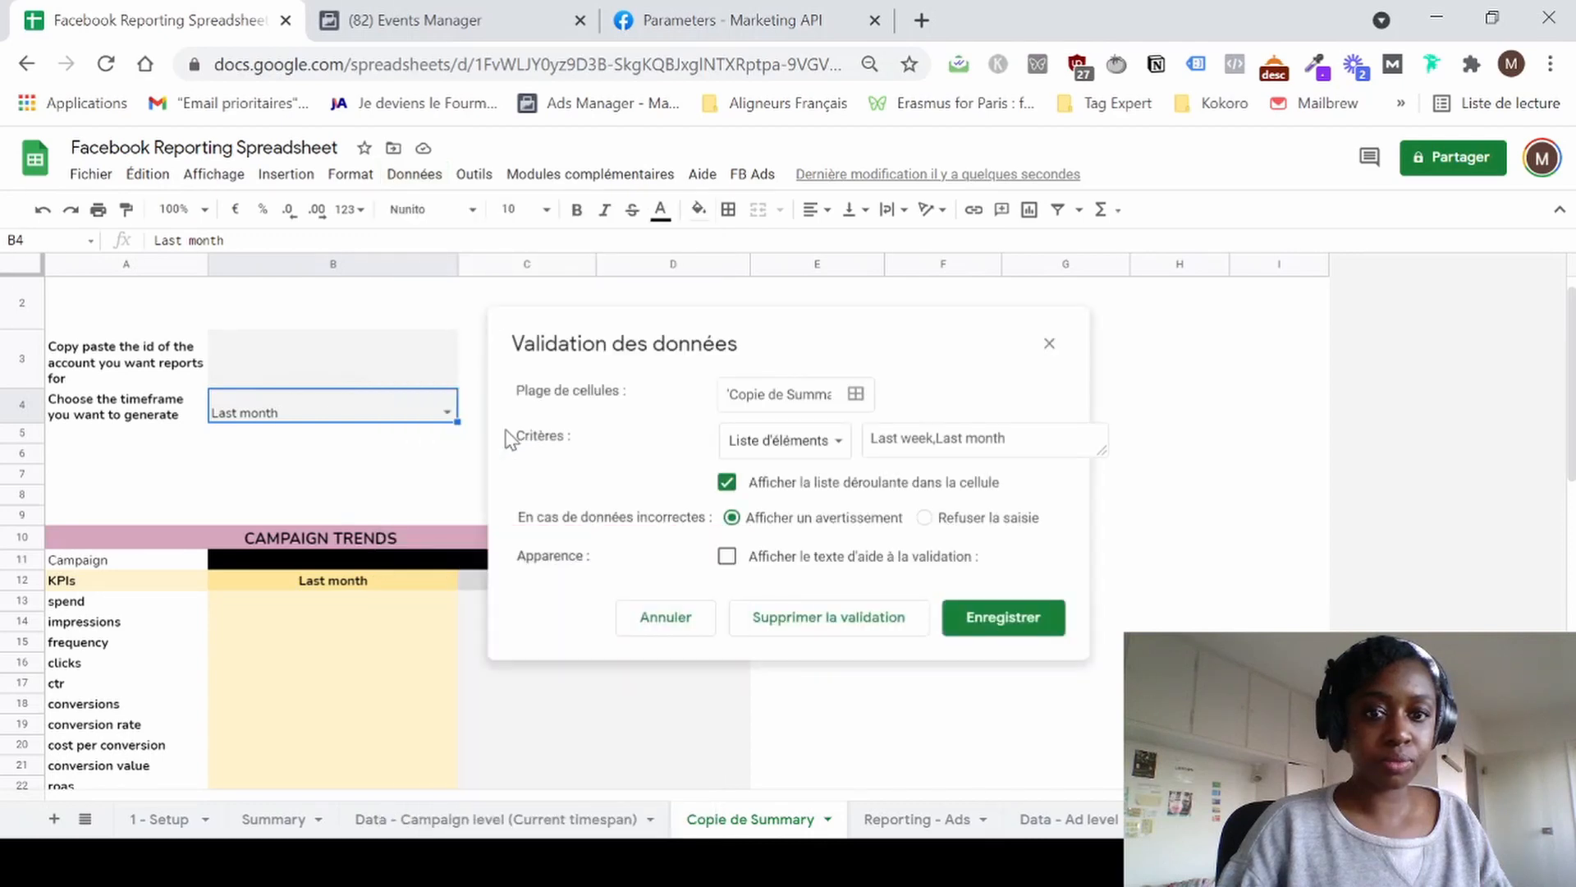
click(1049, 343)
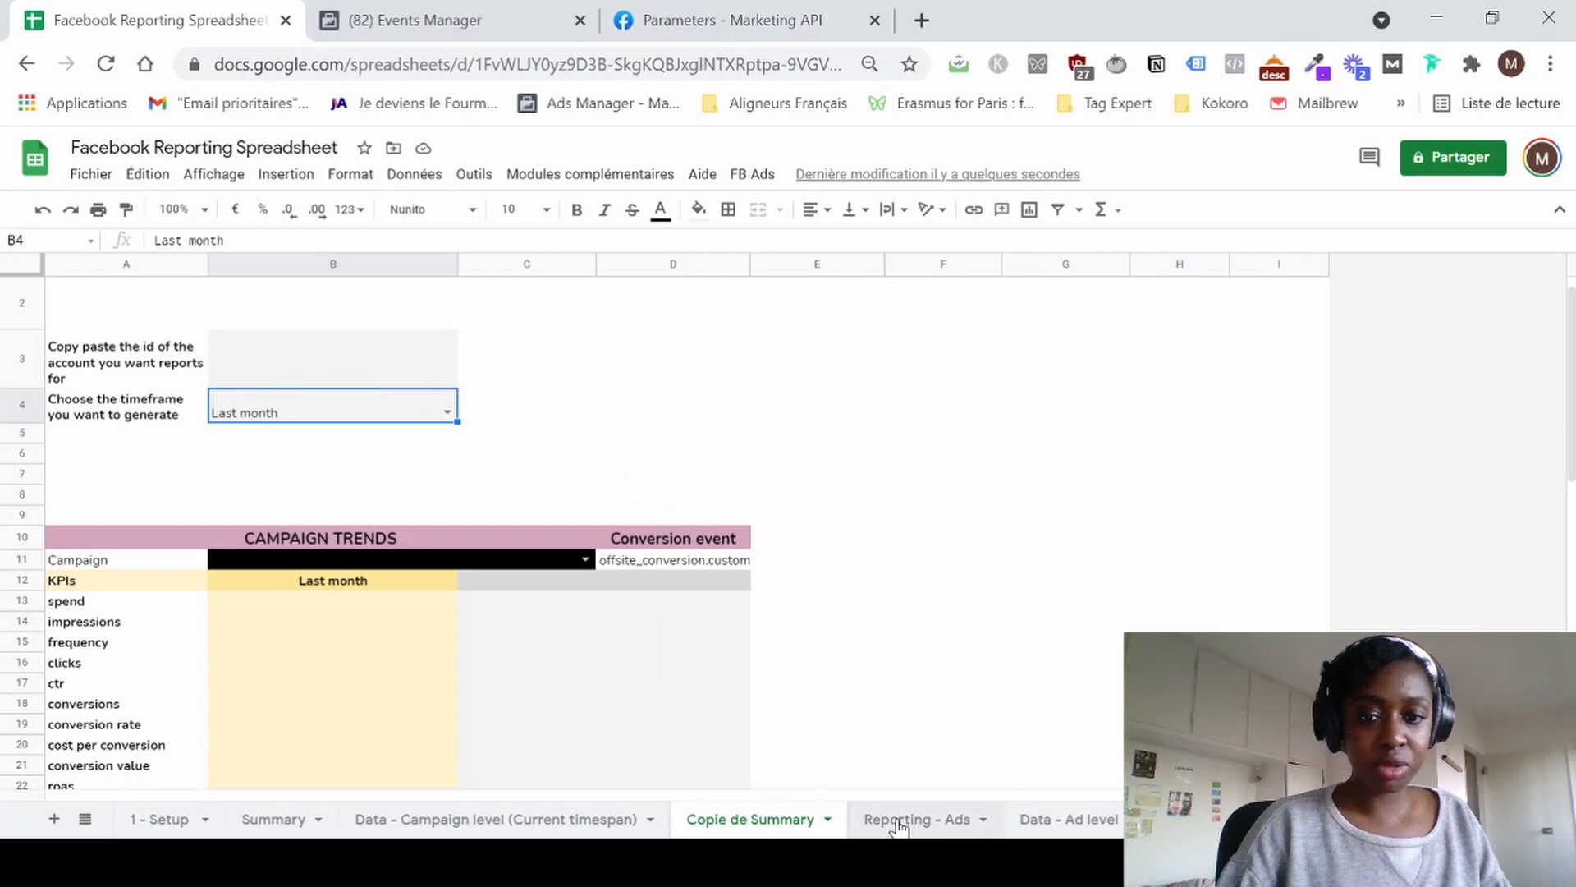
Enter the label Date preset in cell E1 of the Tutorial sheet.
scroll(655, 829, down, 1)
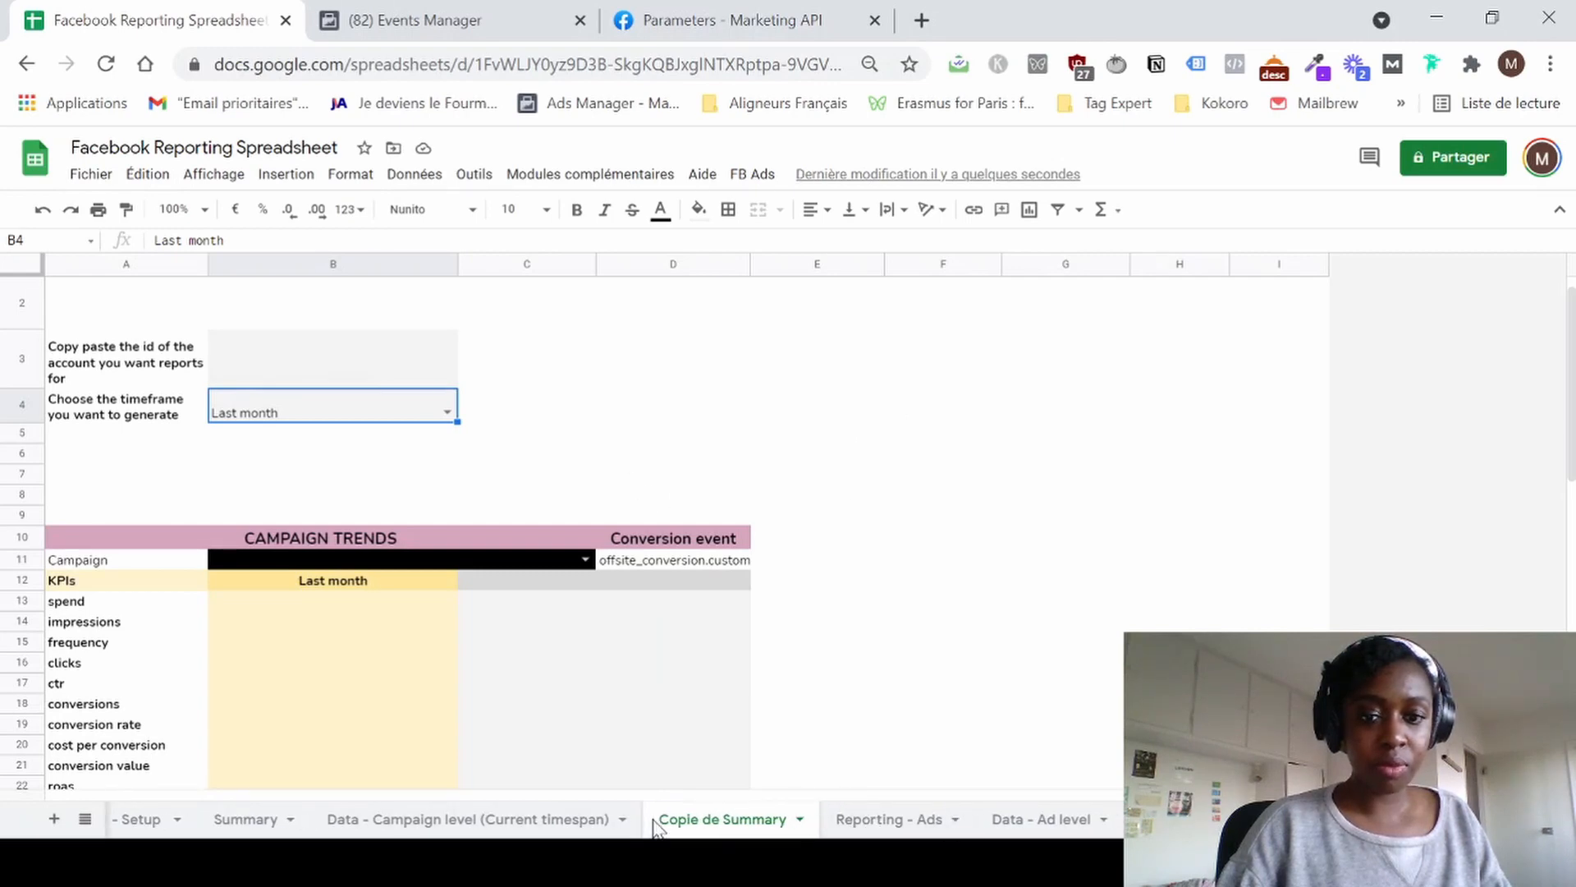
scroll(710, 817, down, 5)
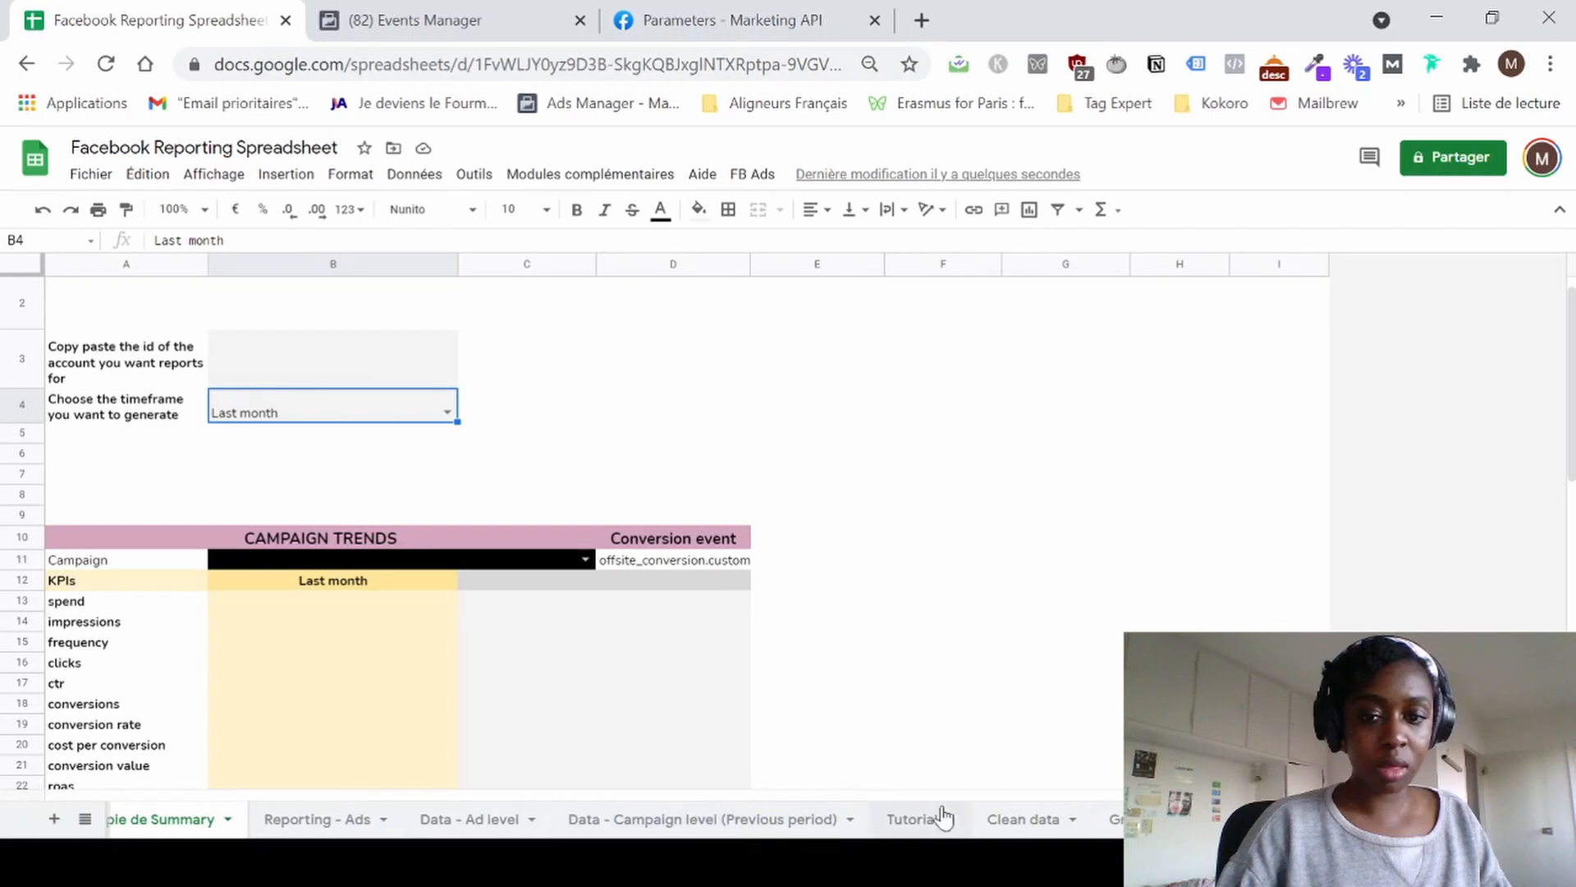
click(912, 819)
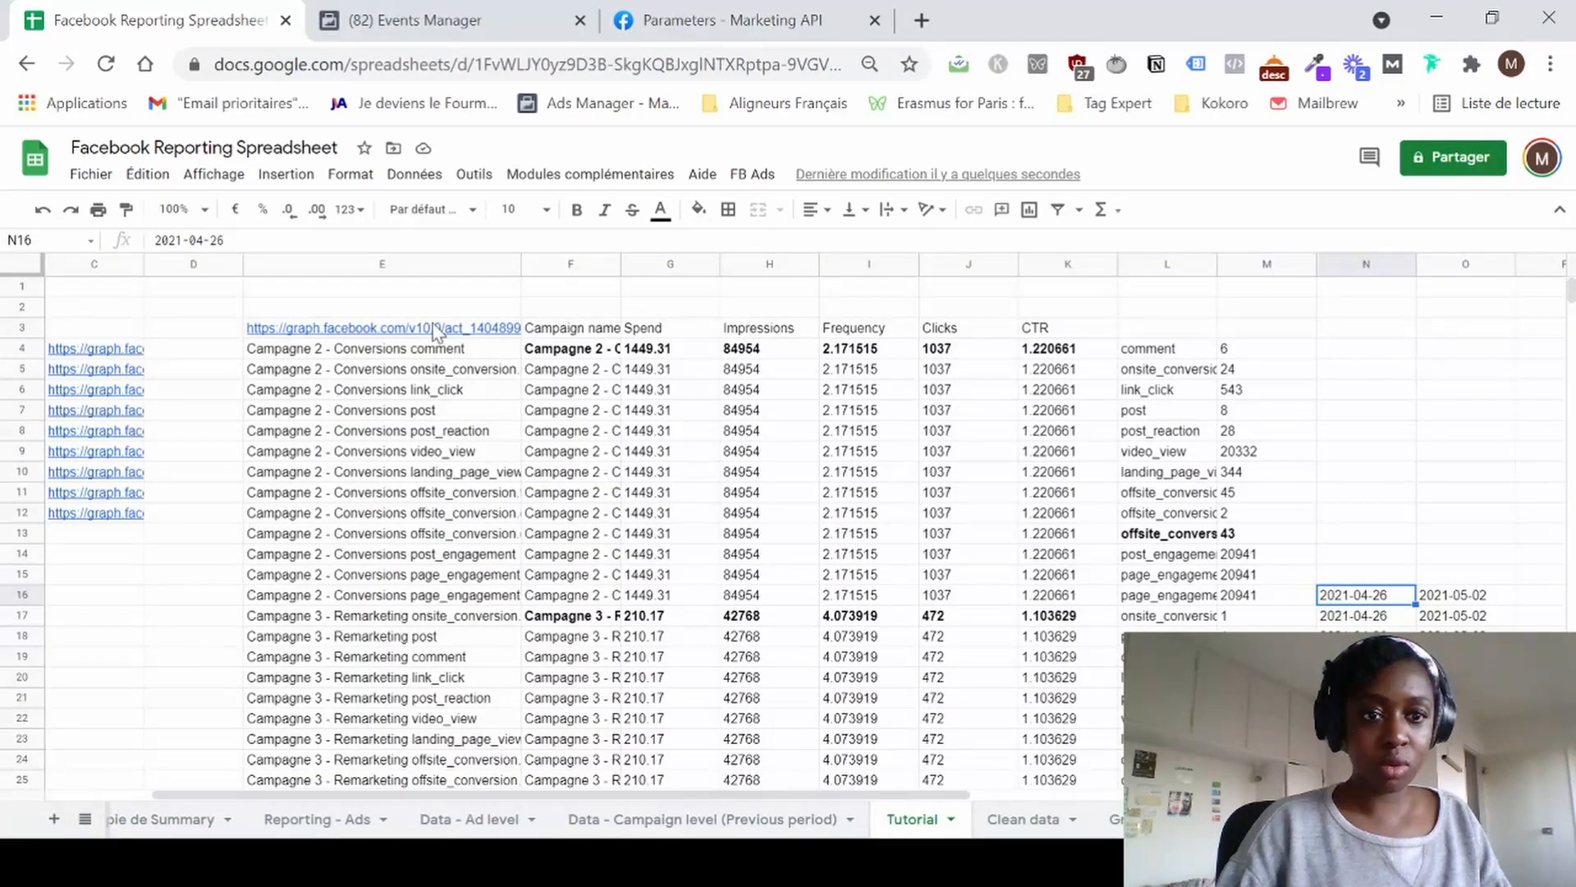
mouse_move(435, 329)
click(440, 293)
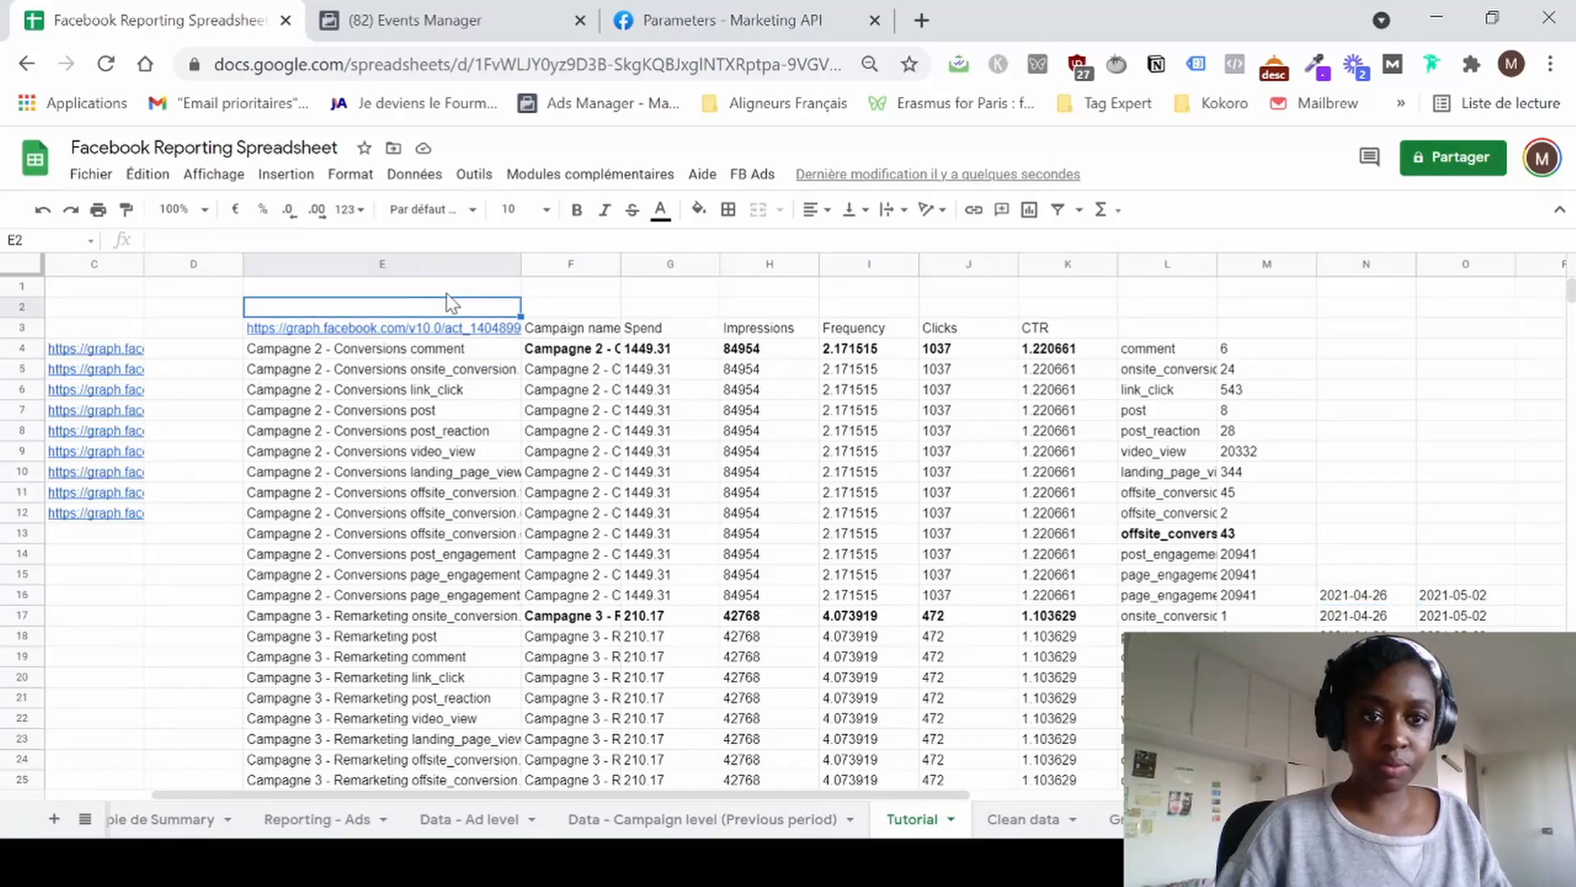
text(Date preset)
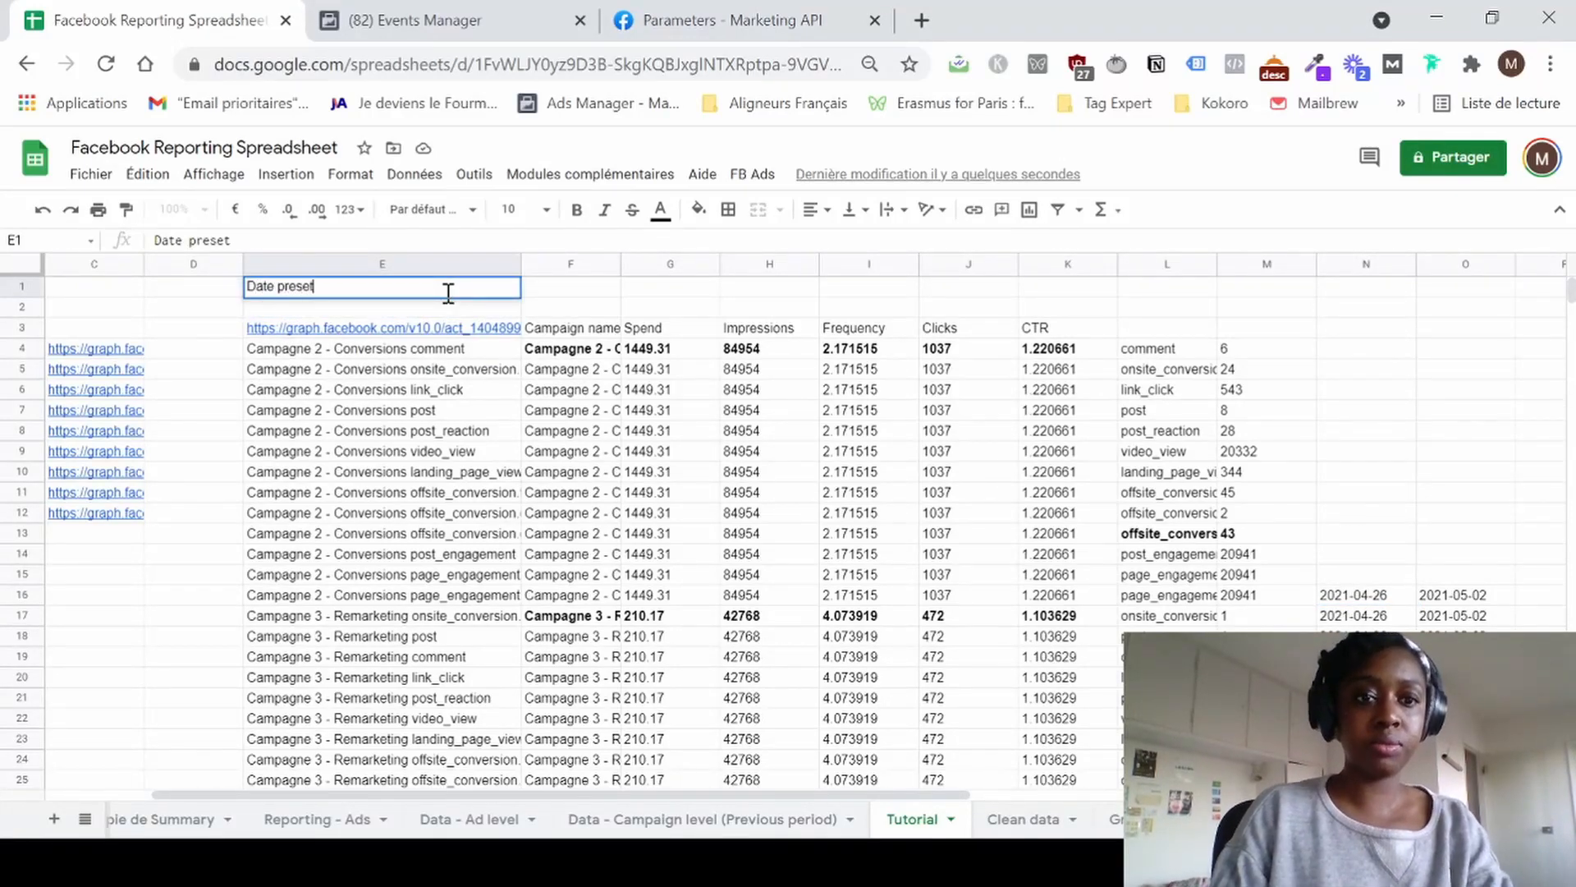
Start an IFS formula in cell F1 of the Tutorial sheet that references the timeframe selector in B4 of Copie de Summary.
click(587, 289)
text(=)
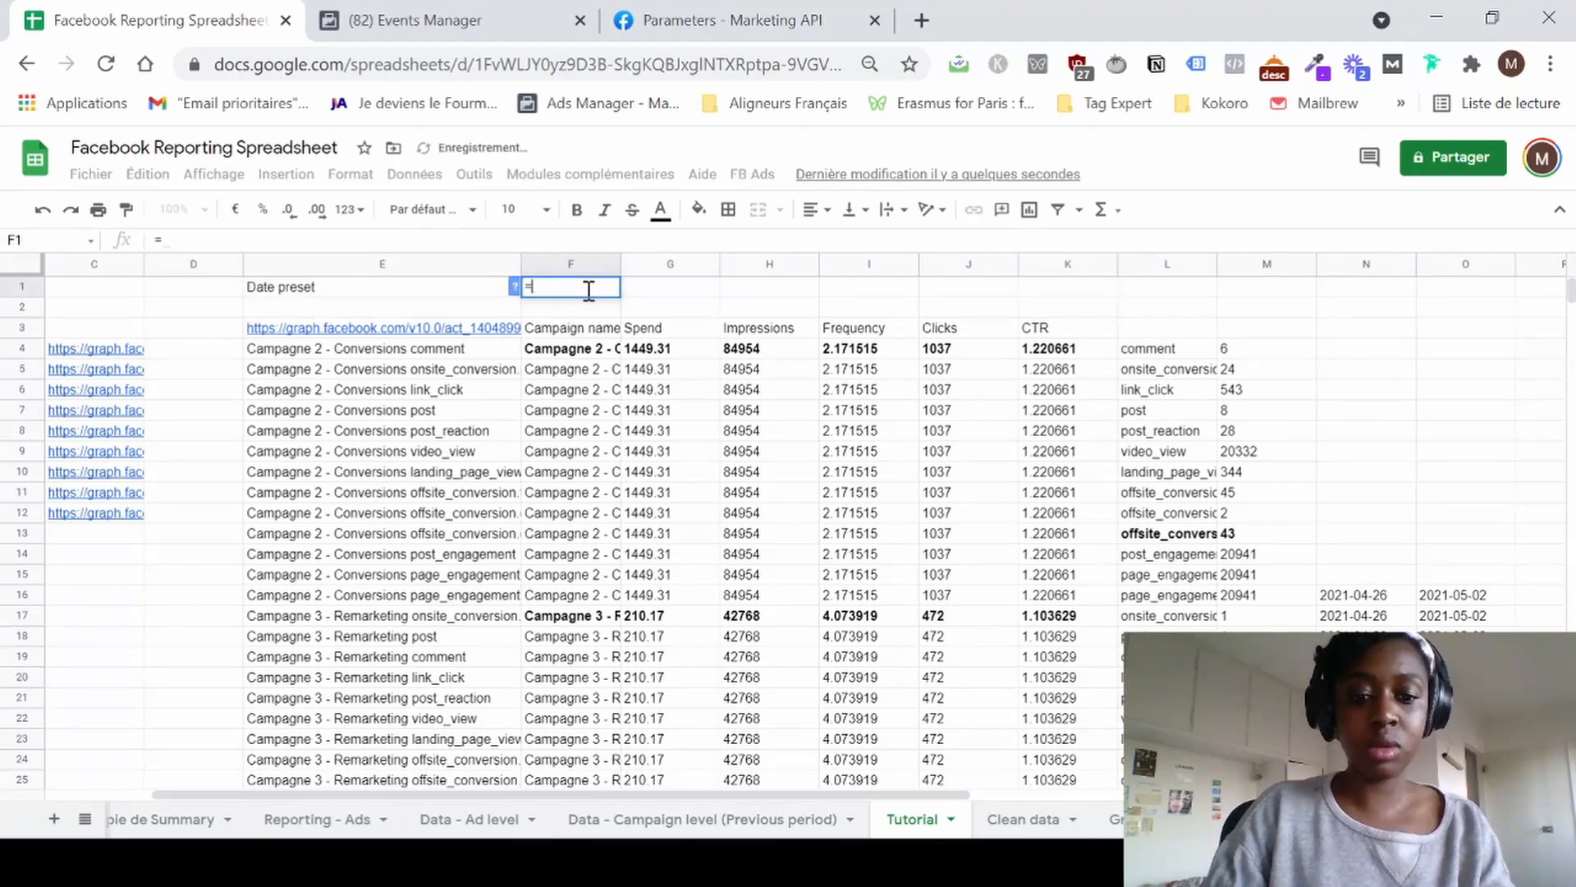
text(IF()
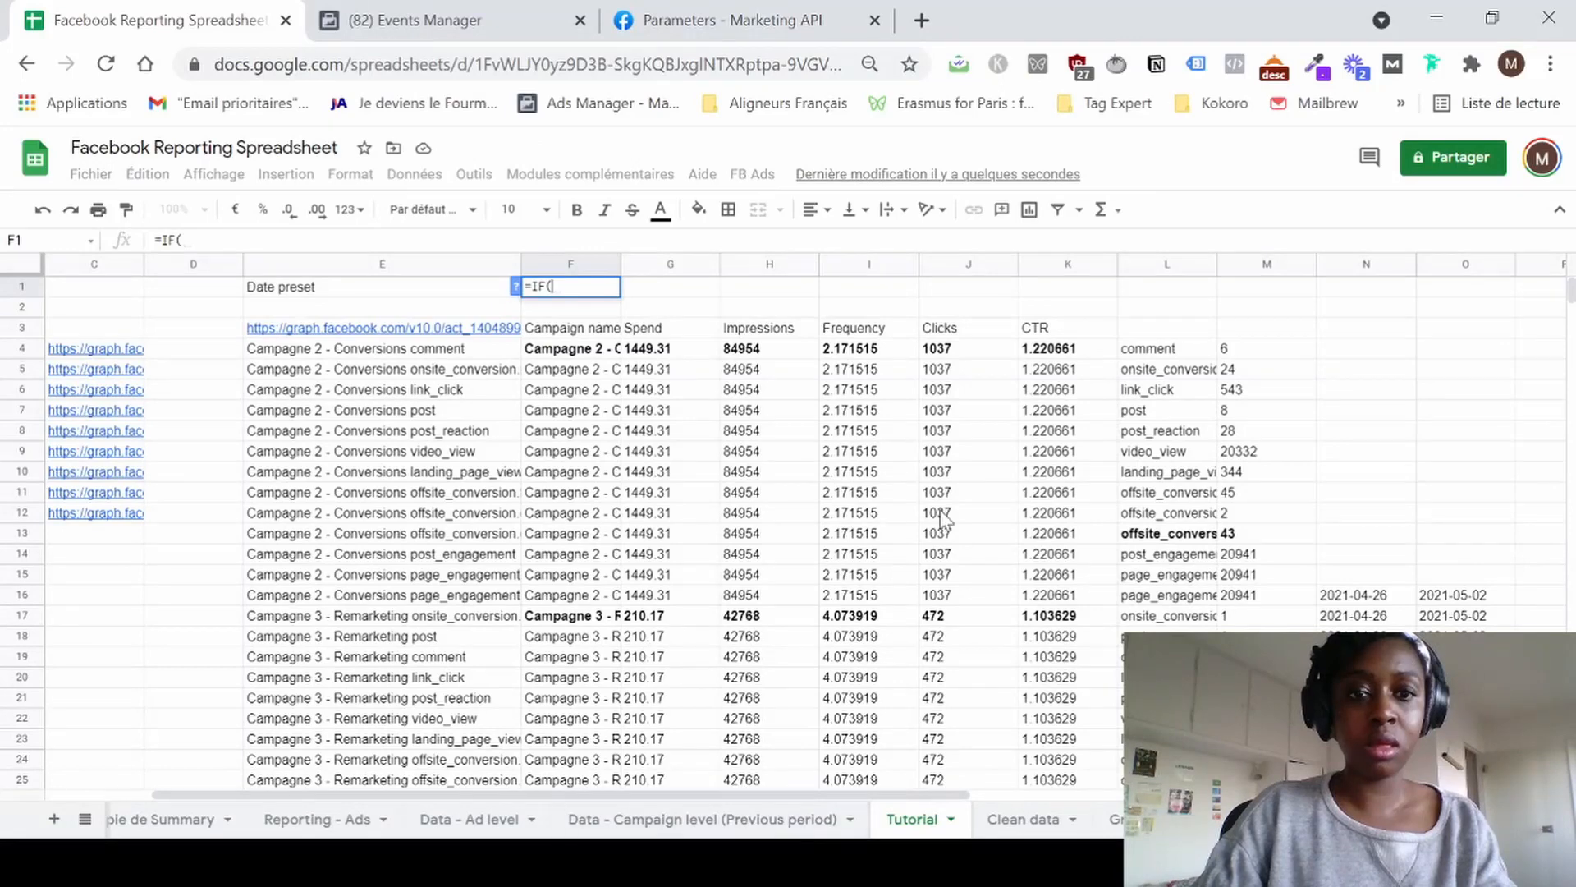
key(BackSpace)
key(BackSpace)
text(fs)
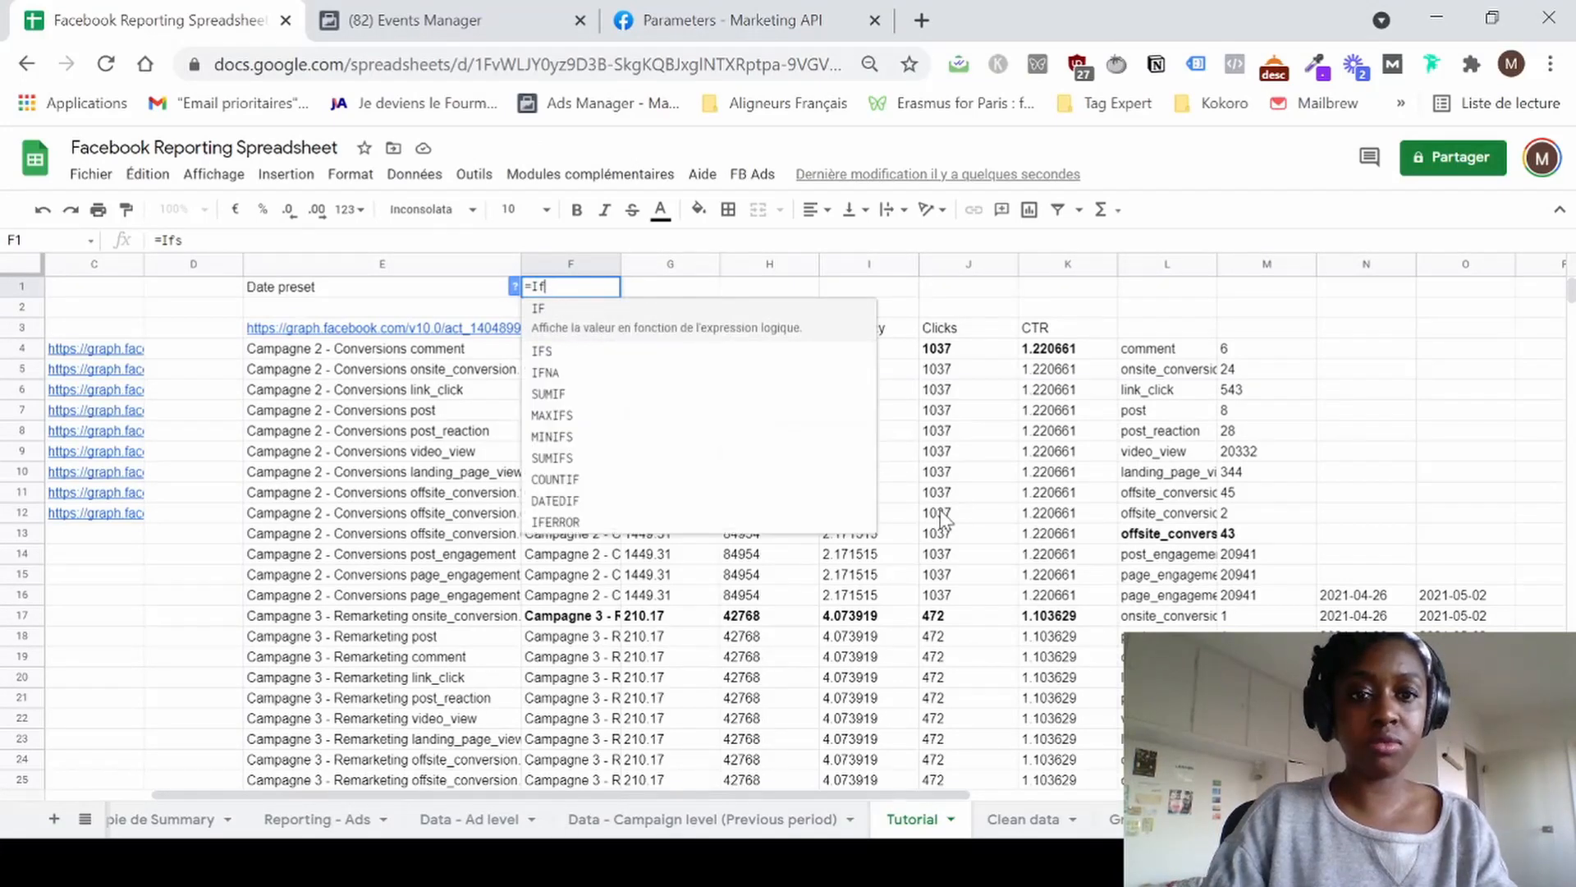
text(s)
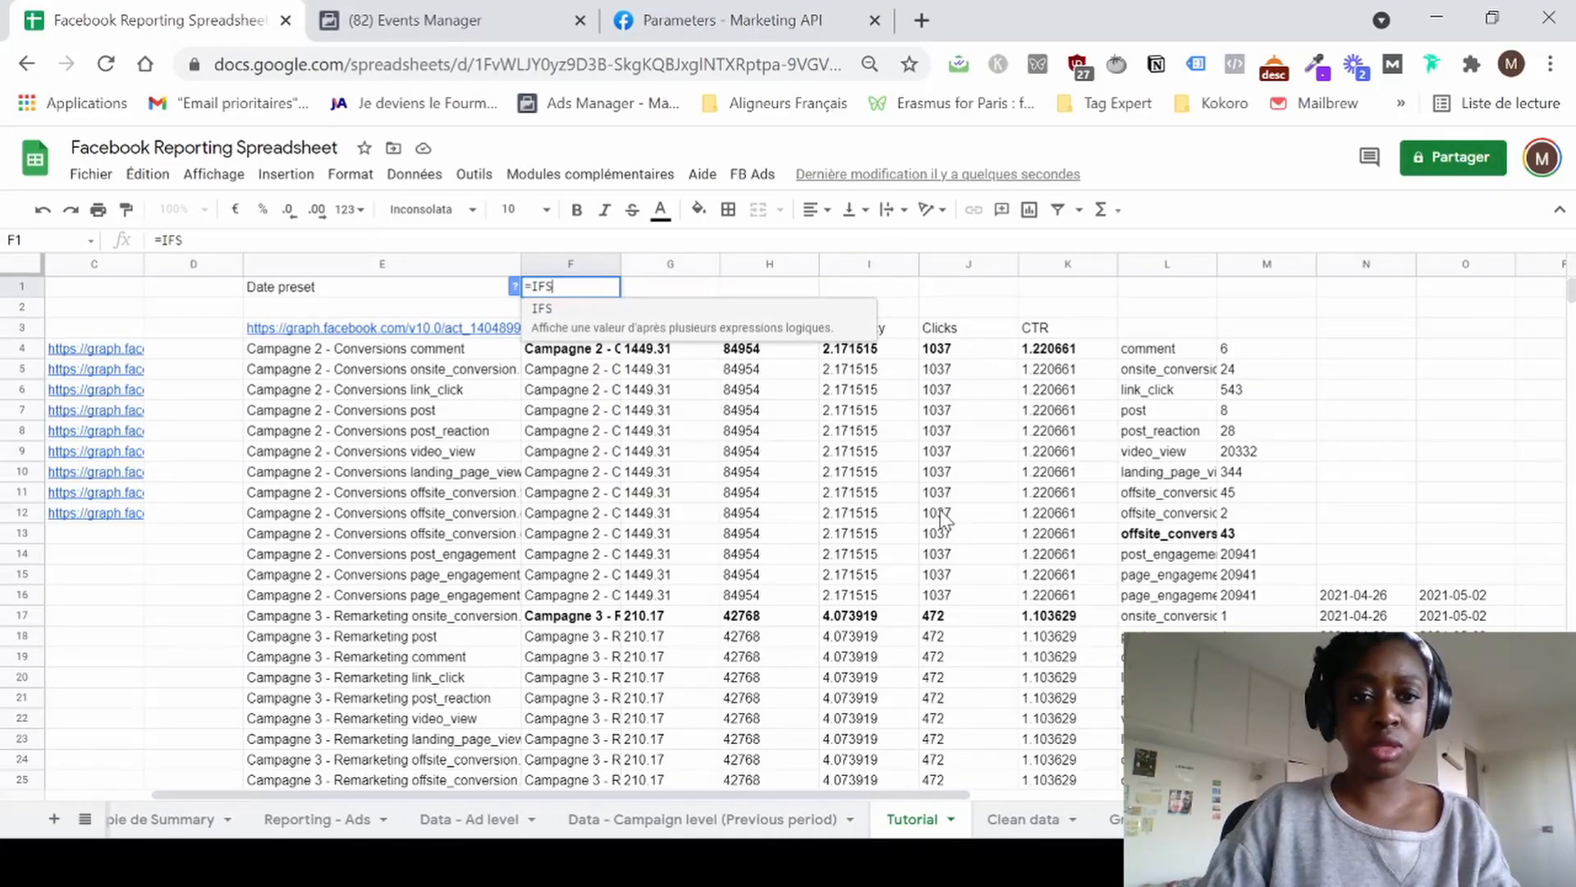
text(()
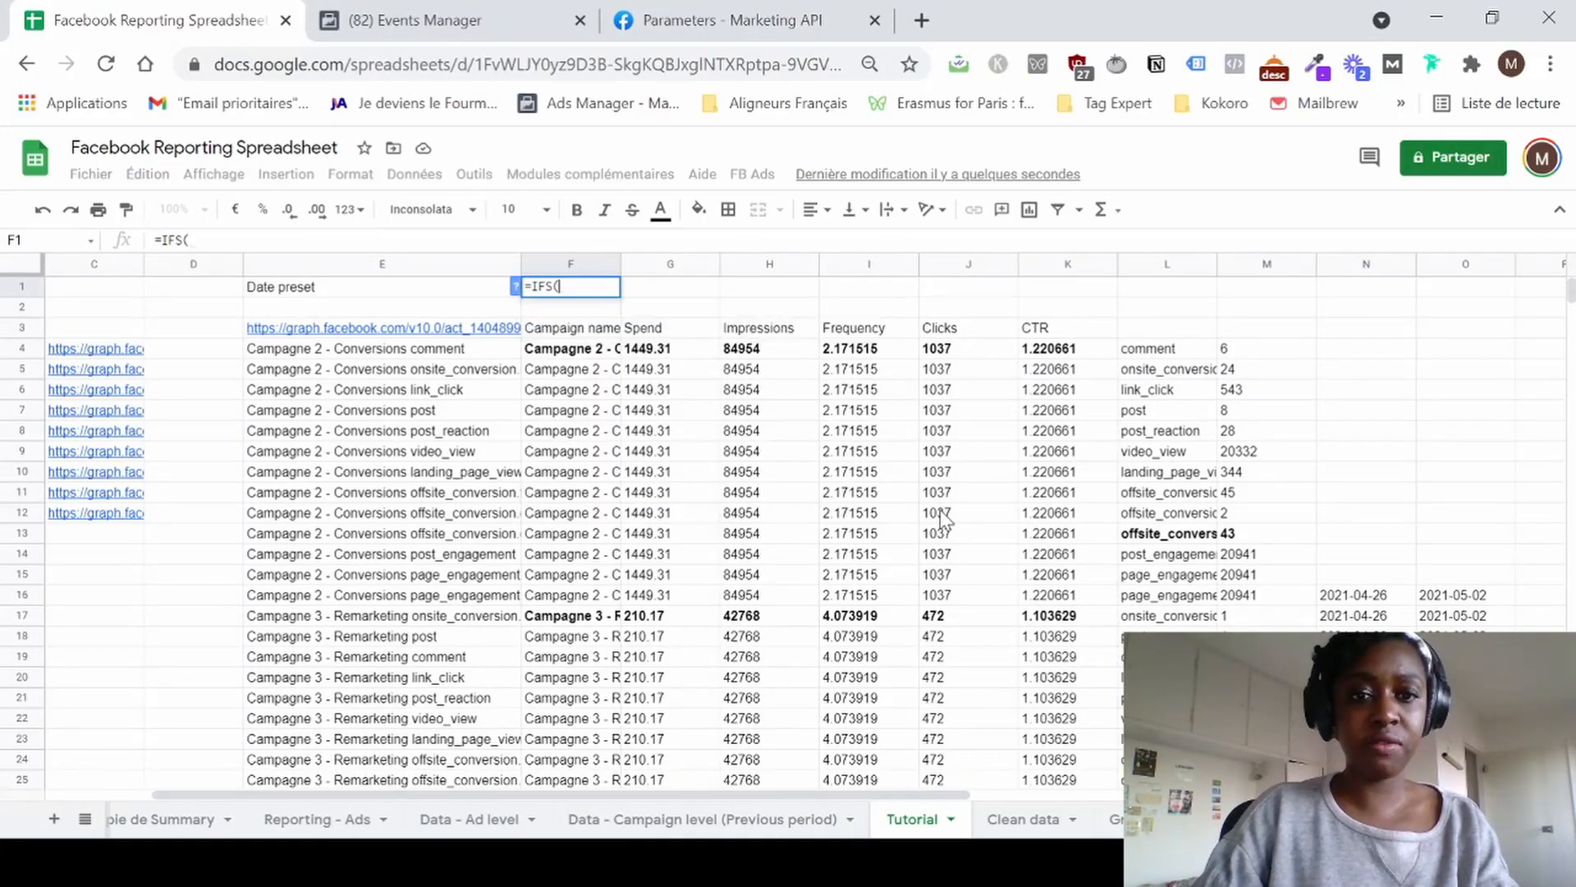
click(1027, 819)
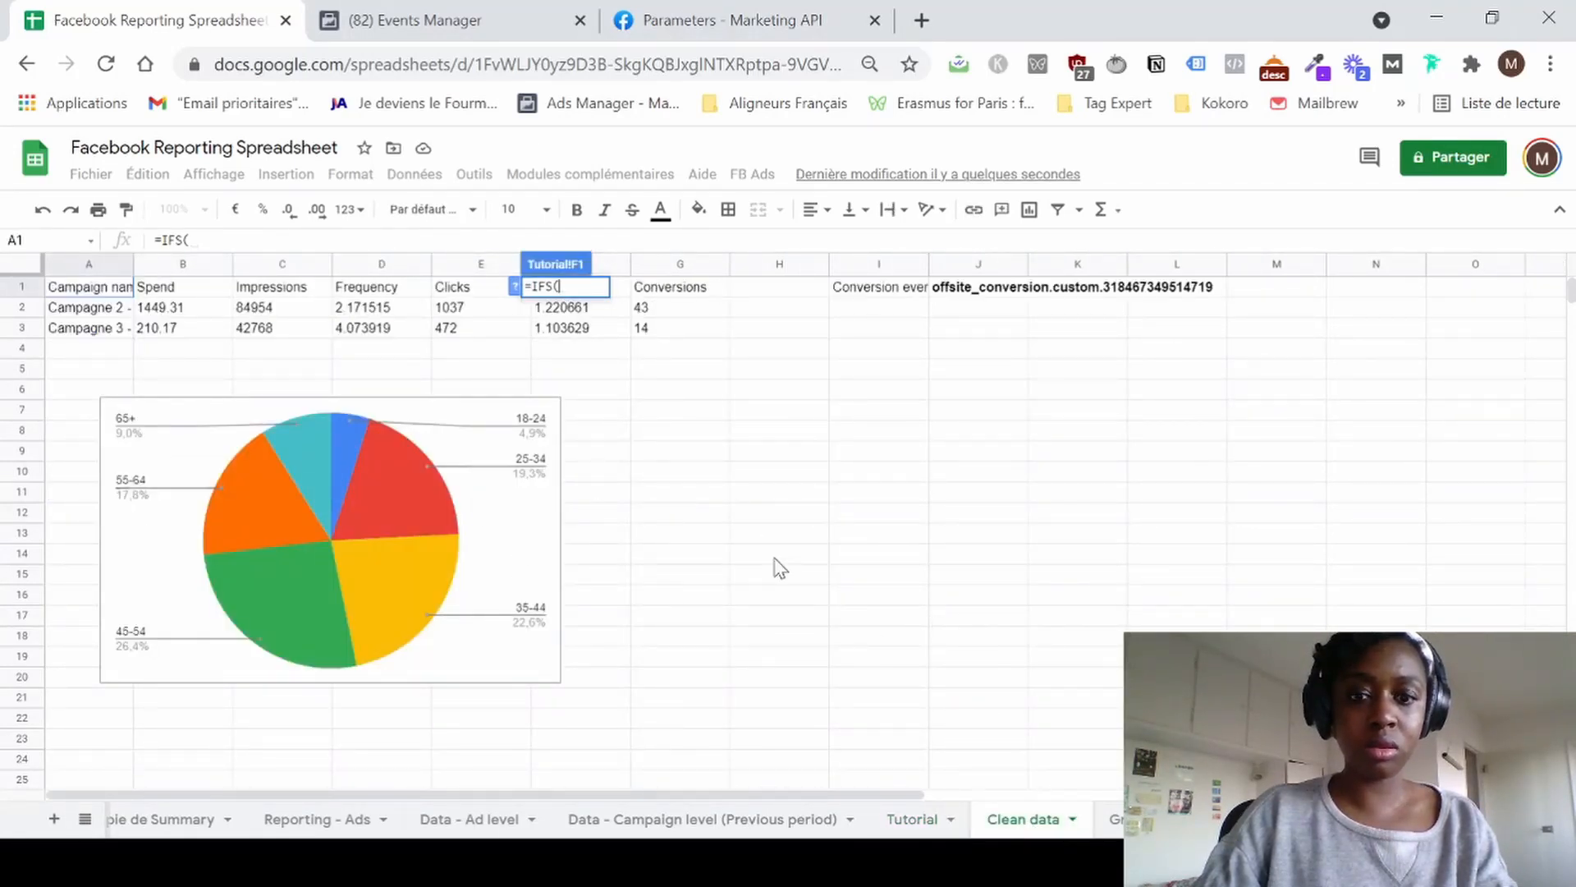
scroll(182, 817, up, 1)
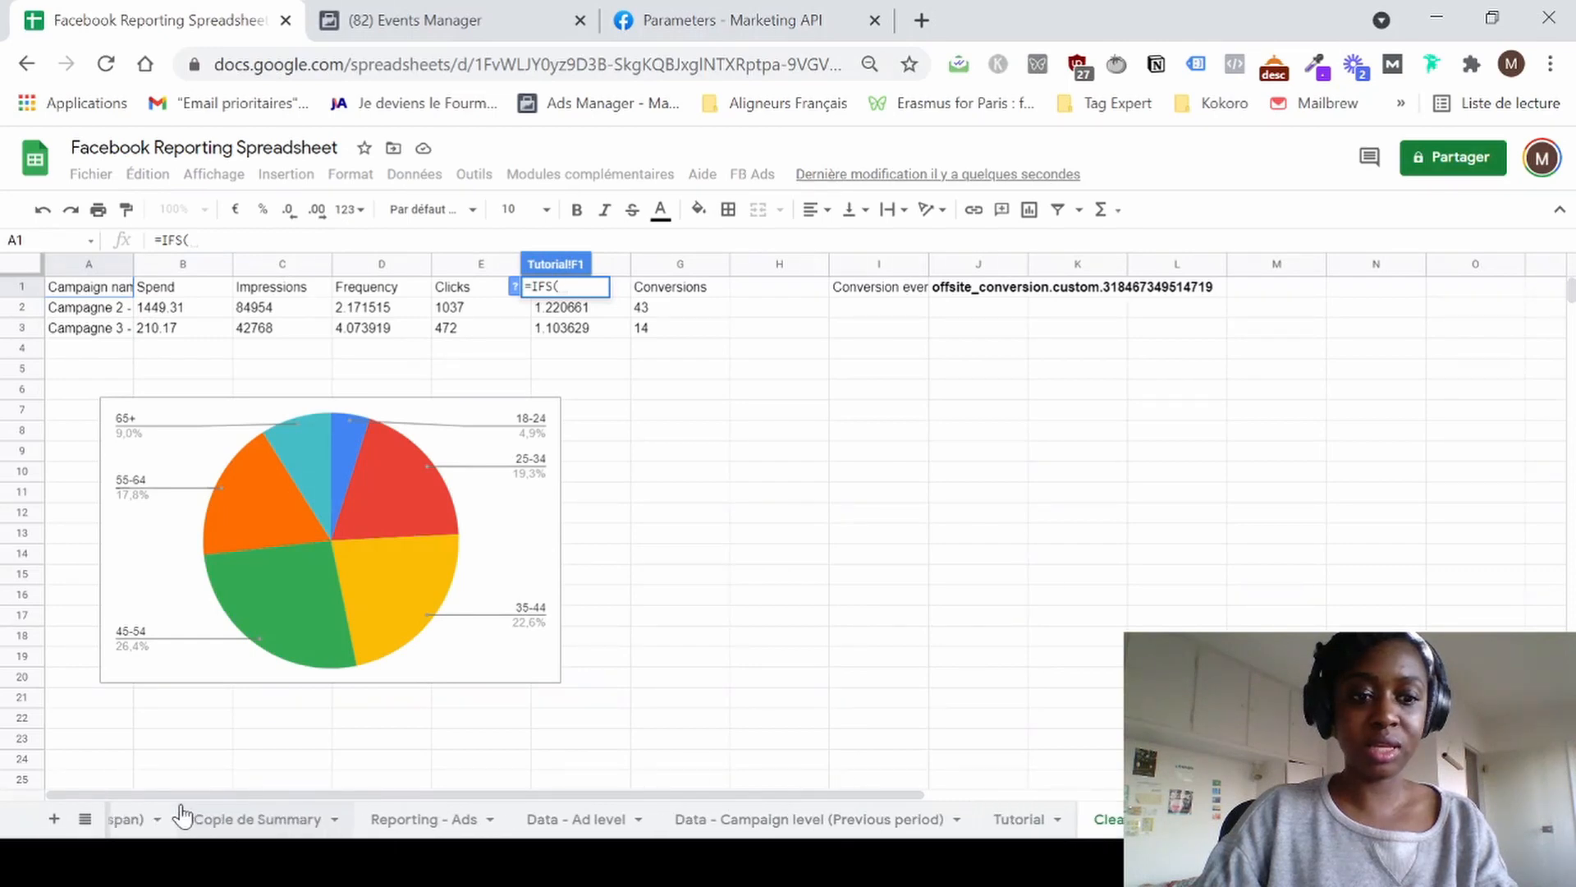
click(246, 812)
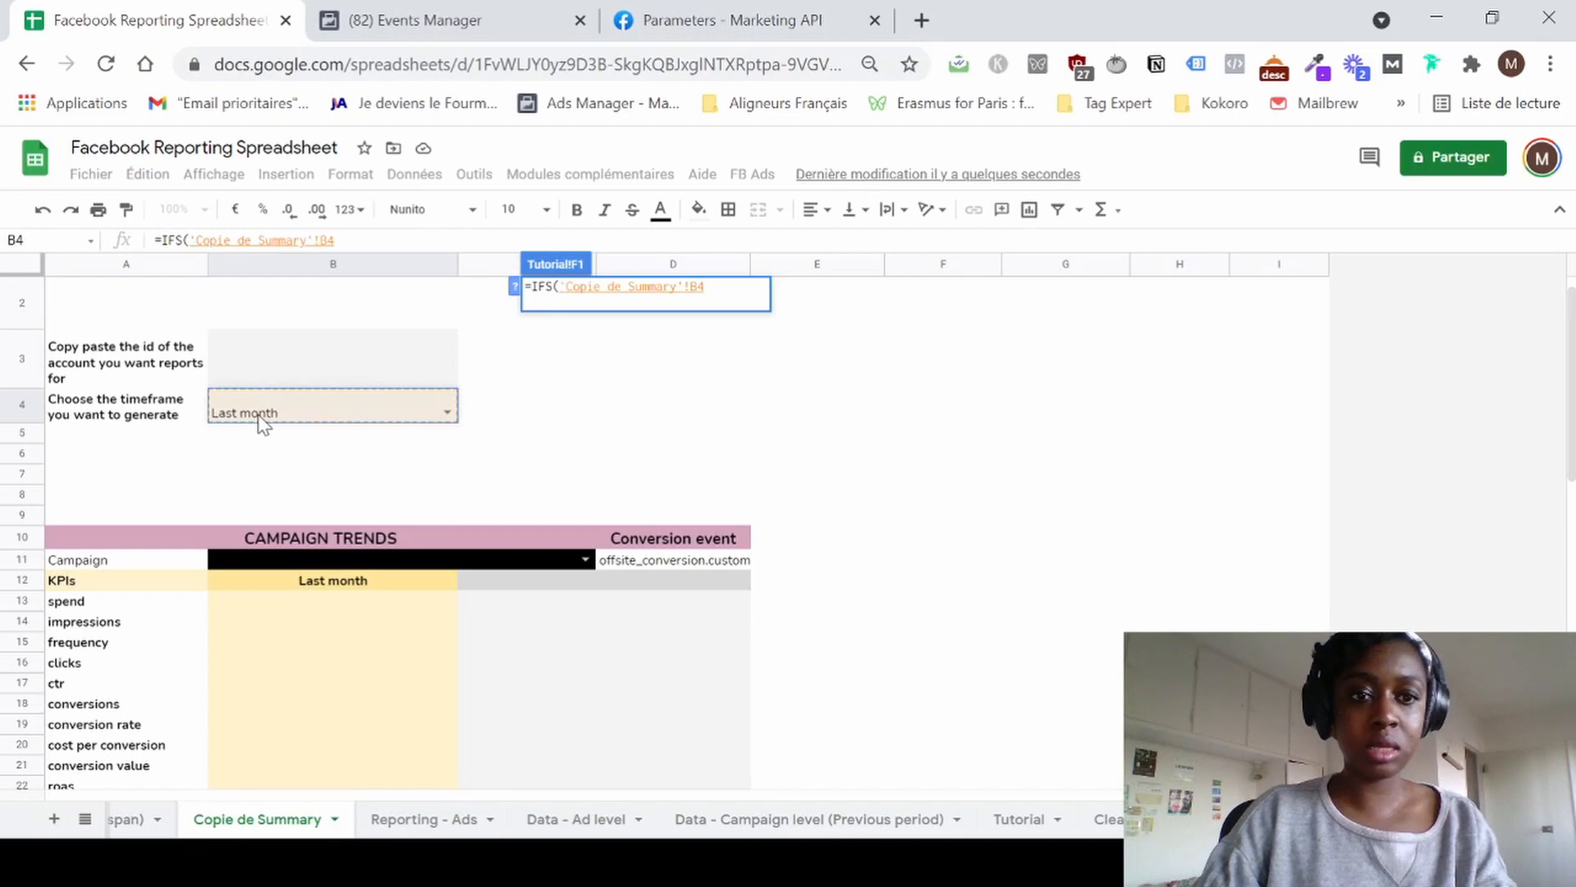
Make the first IFS condition check B4 for "Last month" and return "last_month".
click(372, 241)
text(=)
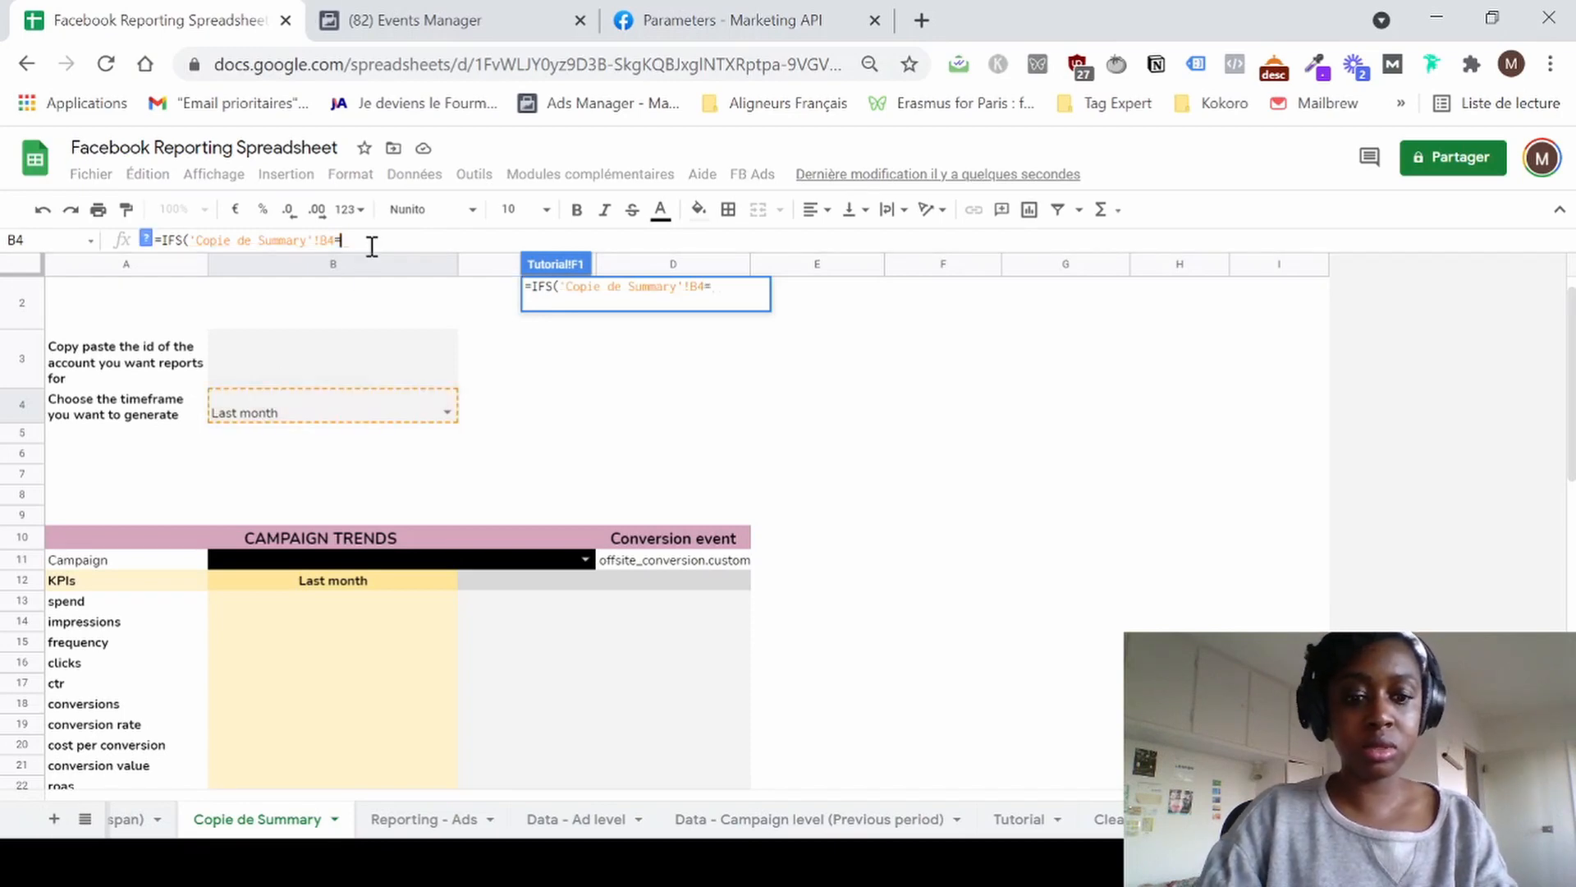
text("Last m)
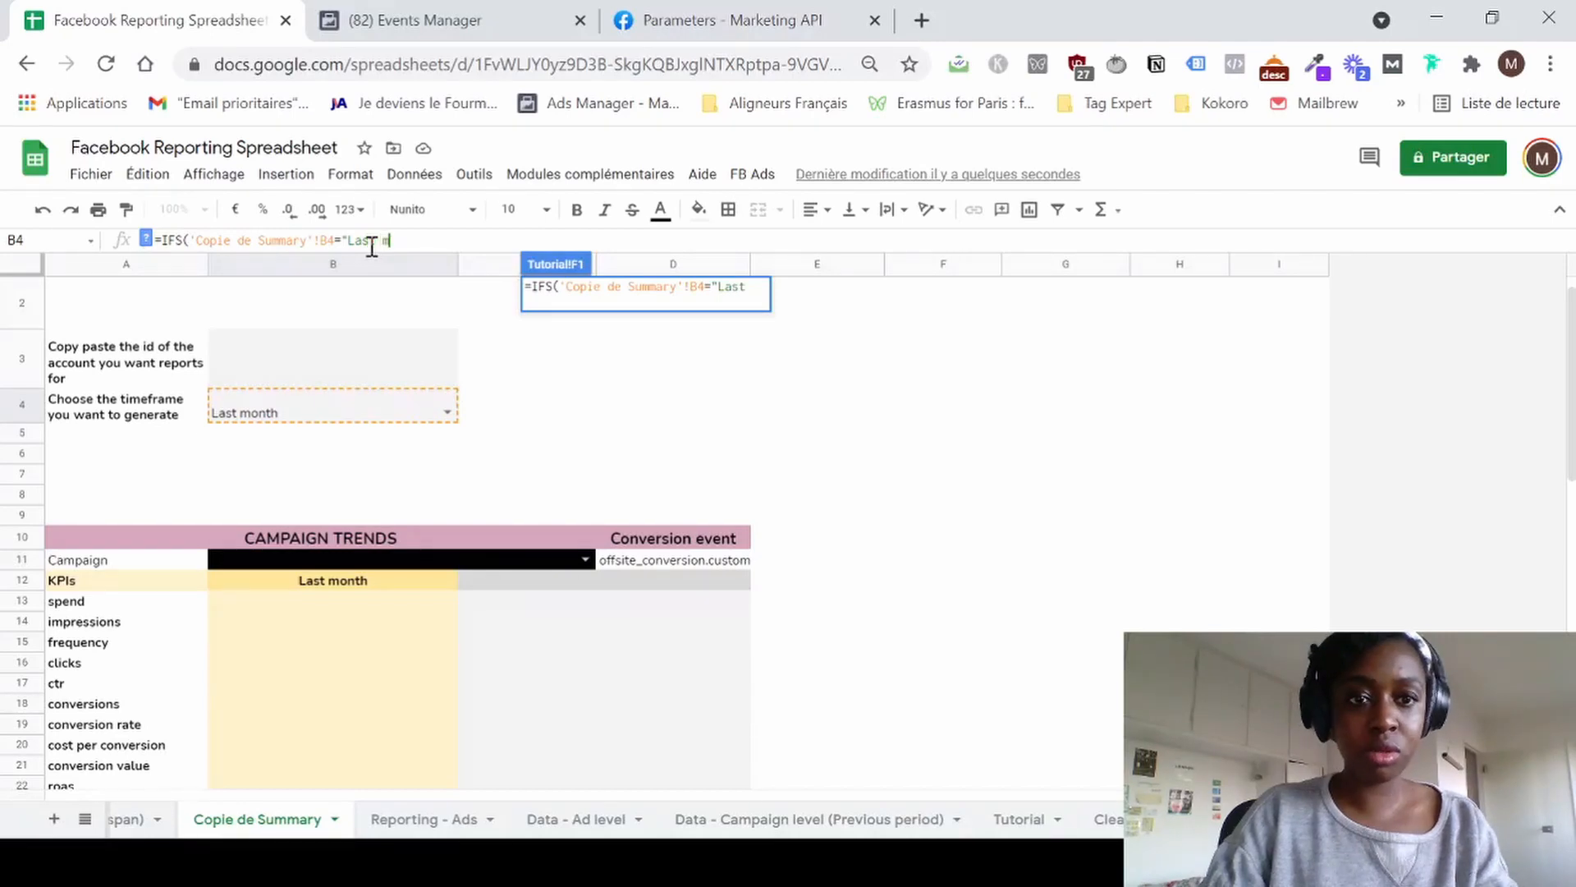
text(onth)
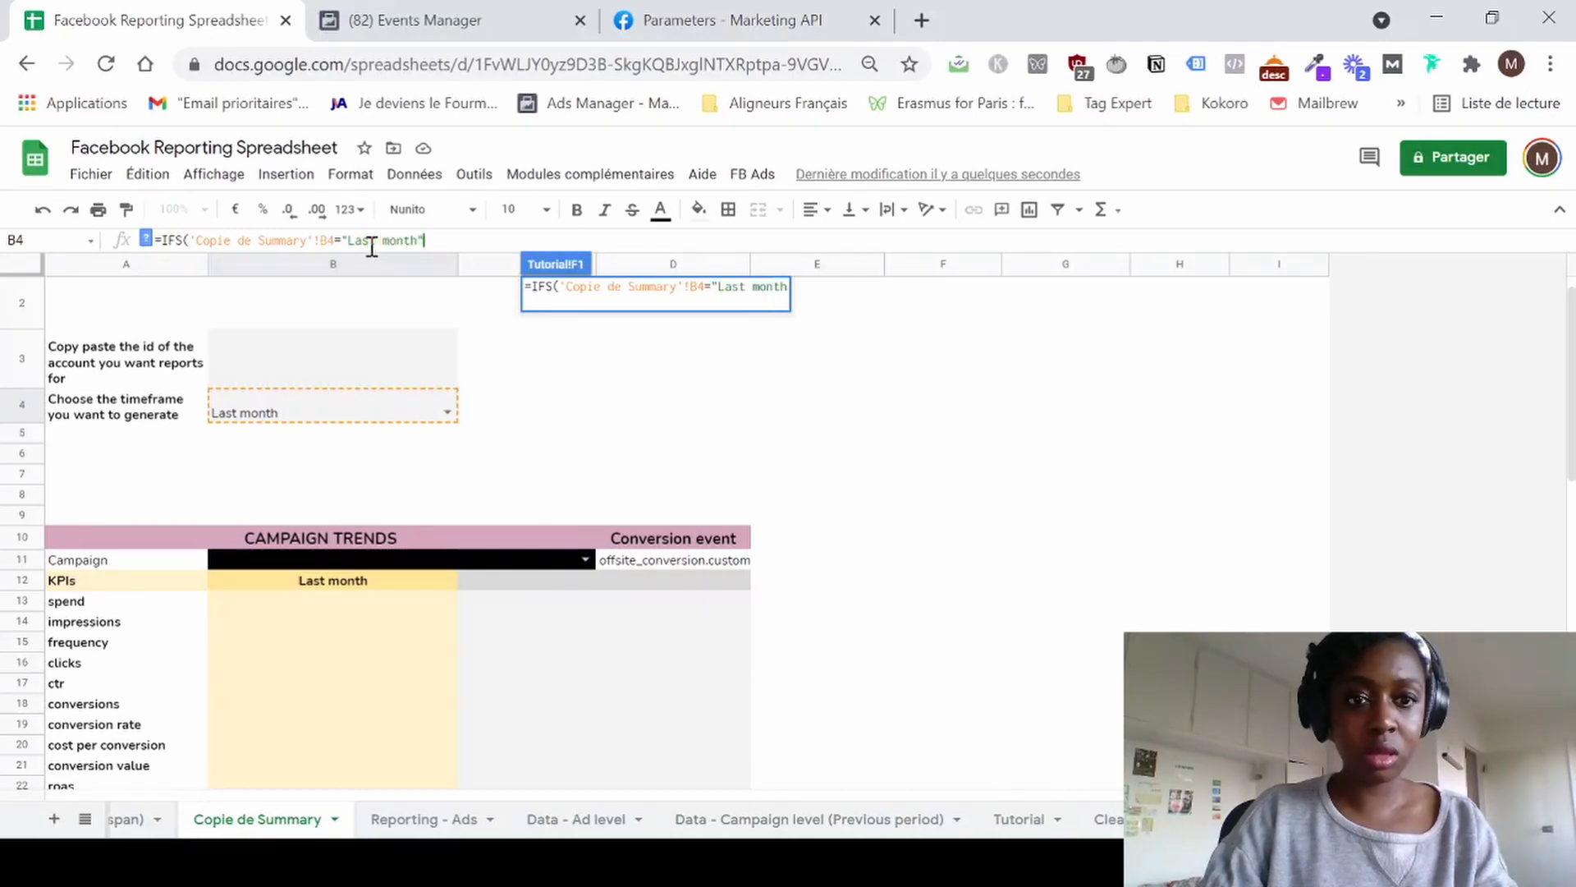
text("))
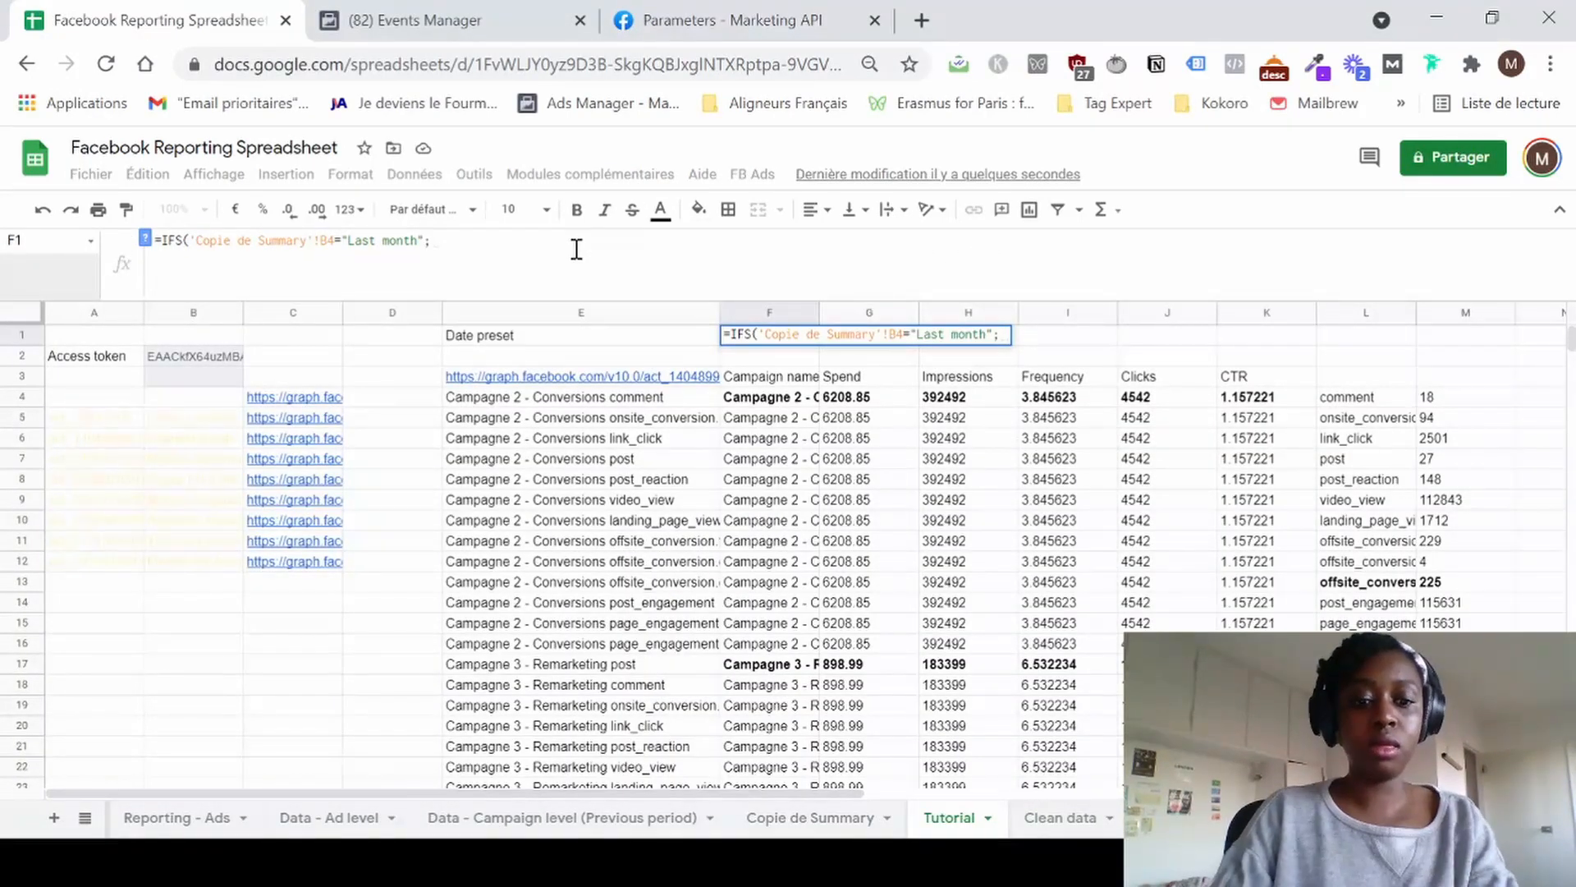
text("last_)
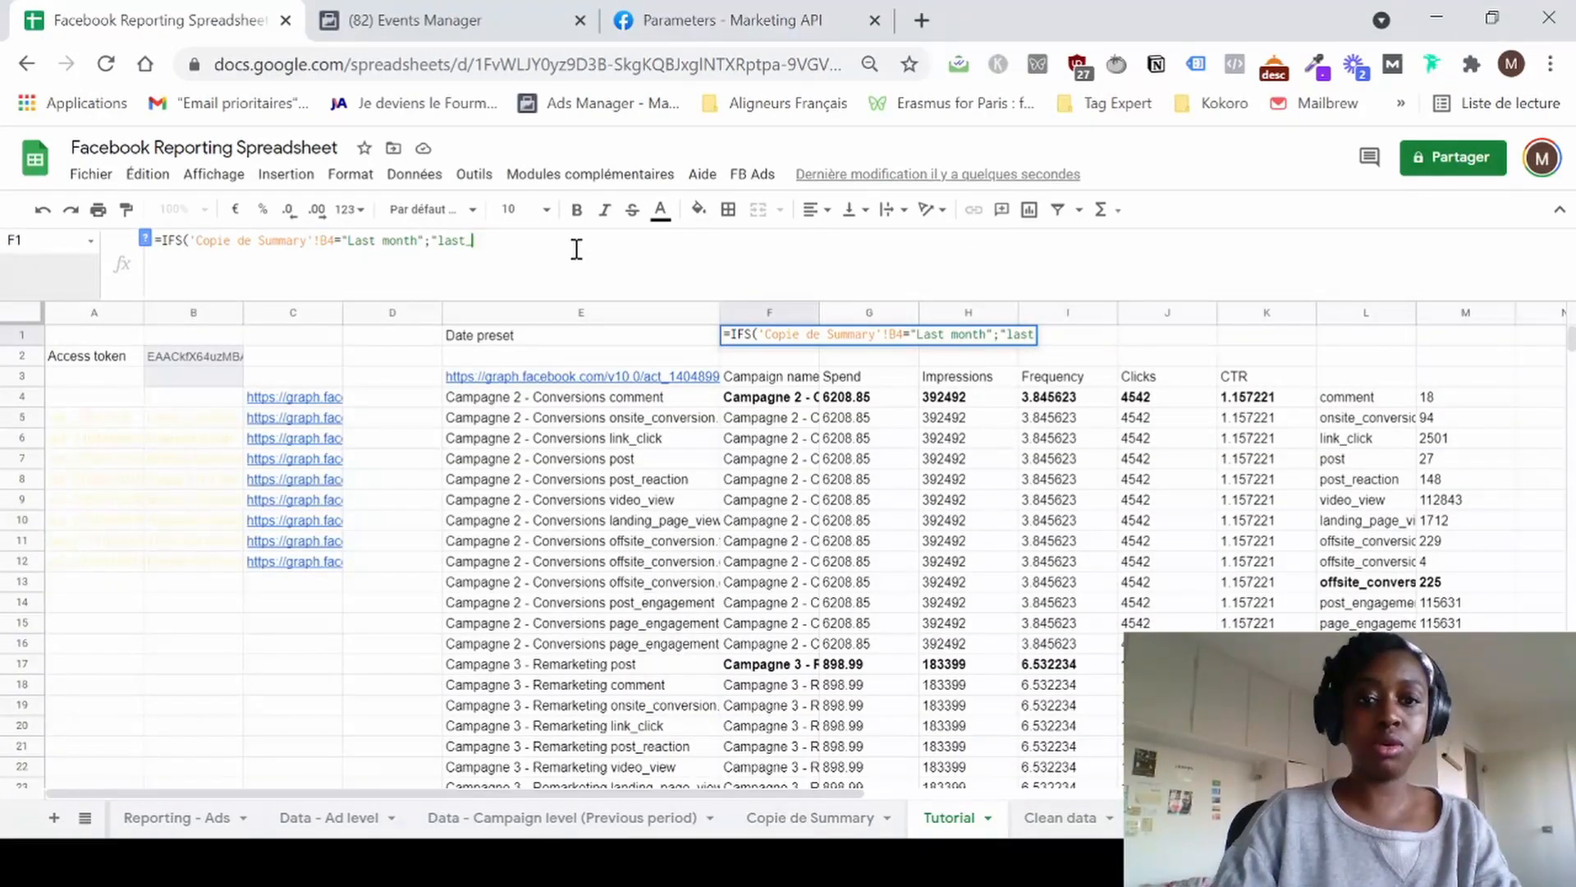
text(month";)
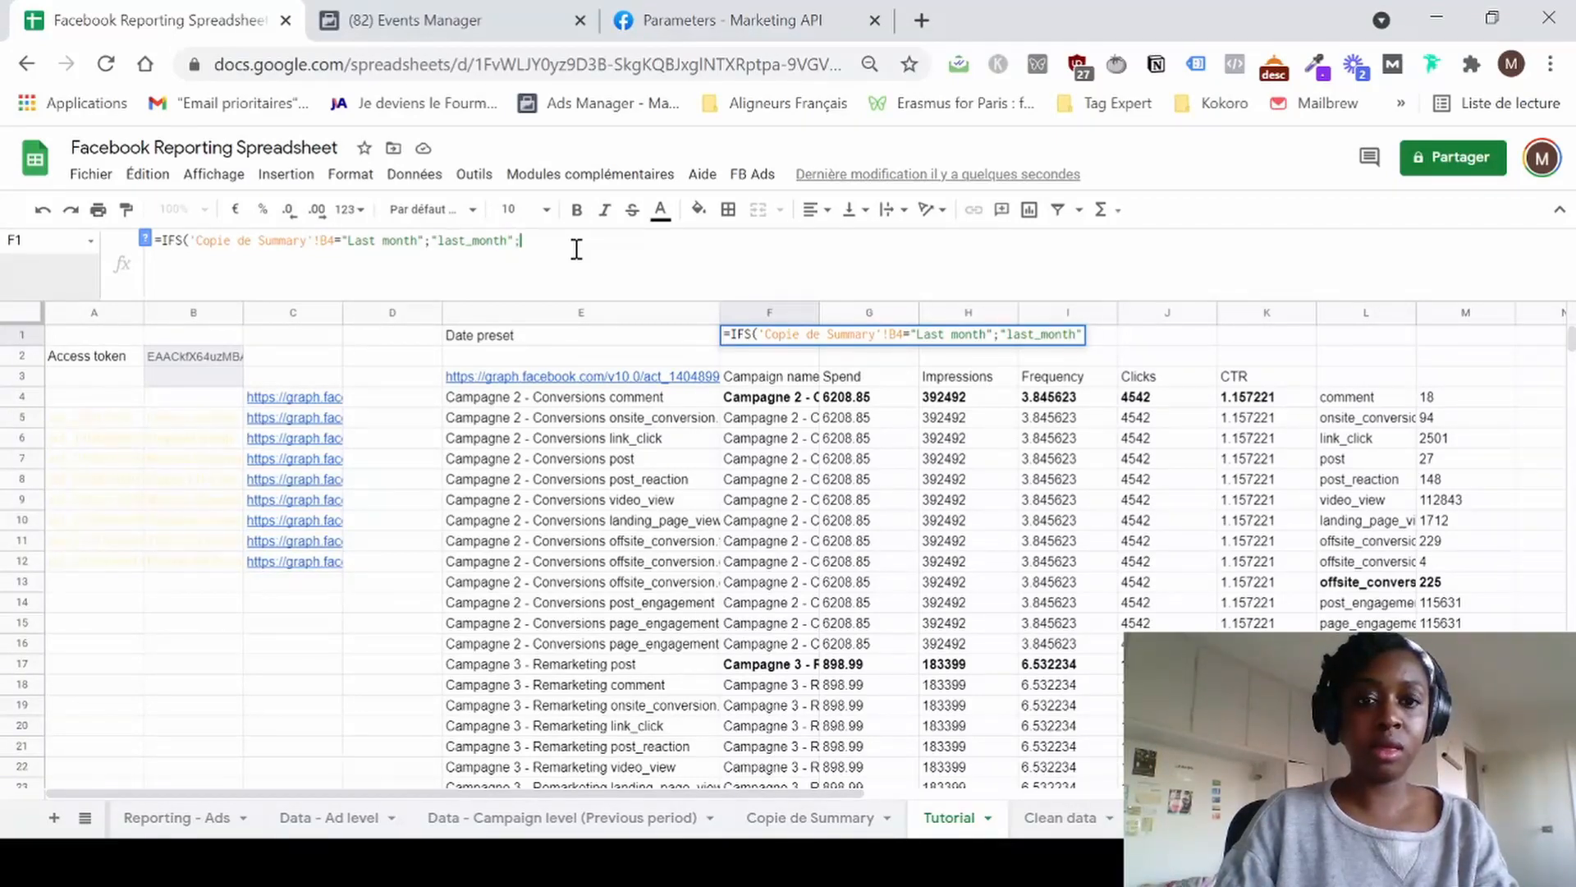
Add a second IFS condition in F1 returning "last_week_mon_sun" when 'Copie de Summary'!B4 equals "Last week", and commit the formula.
drag(189, 238, 331, 239)
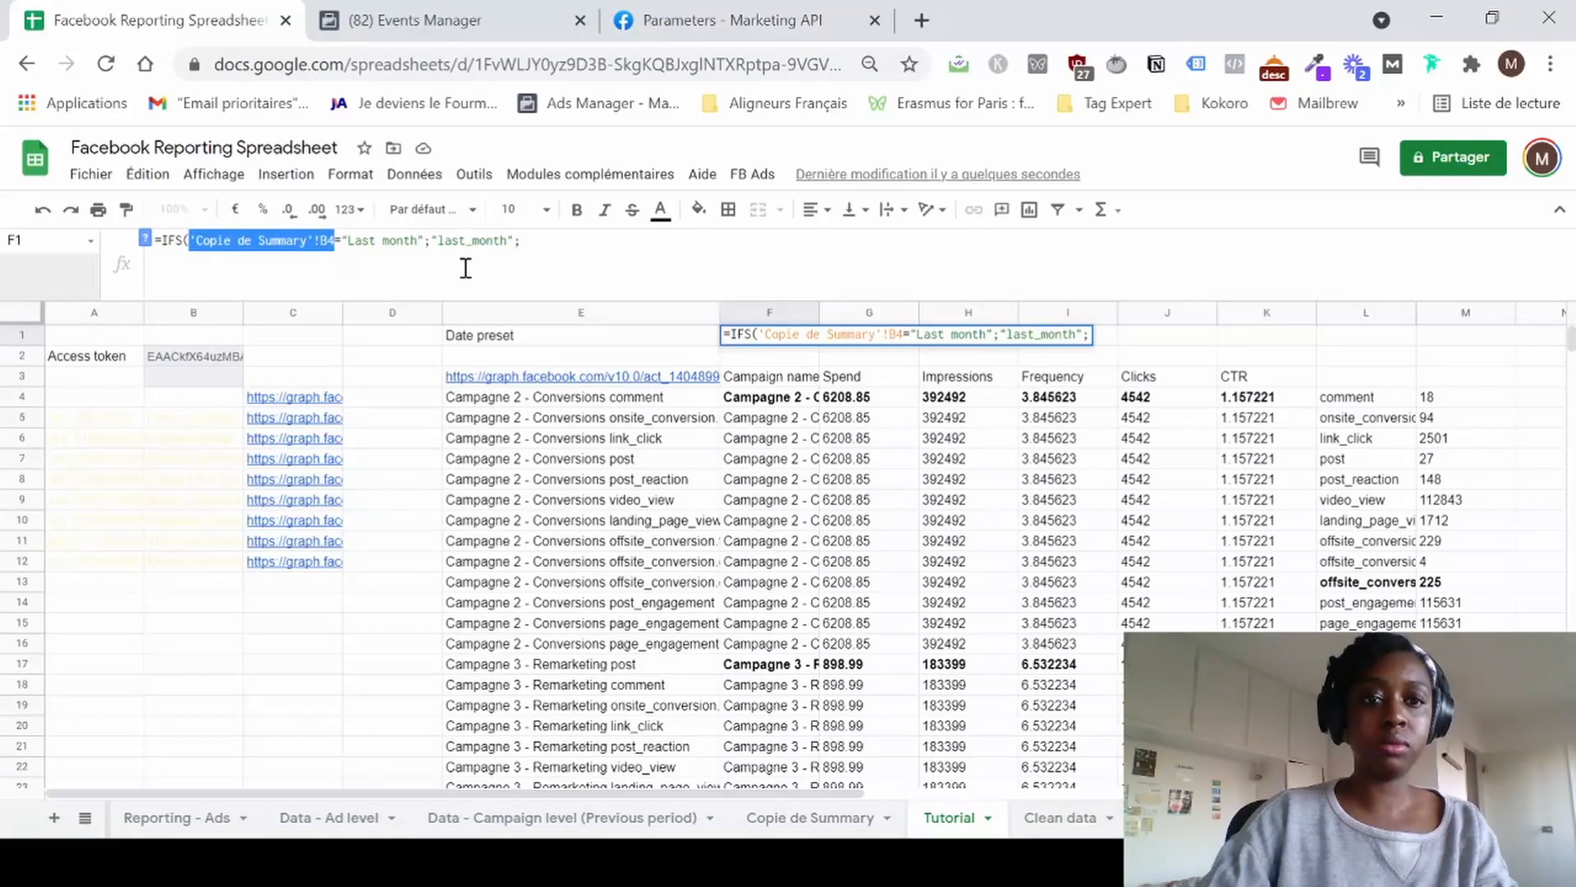
click(560, 250)
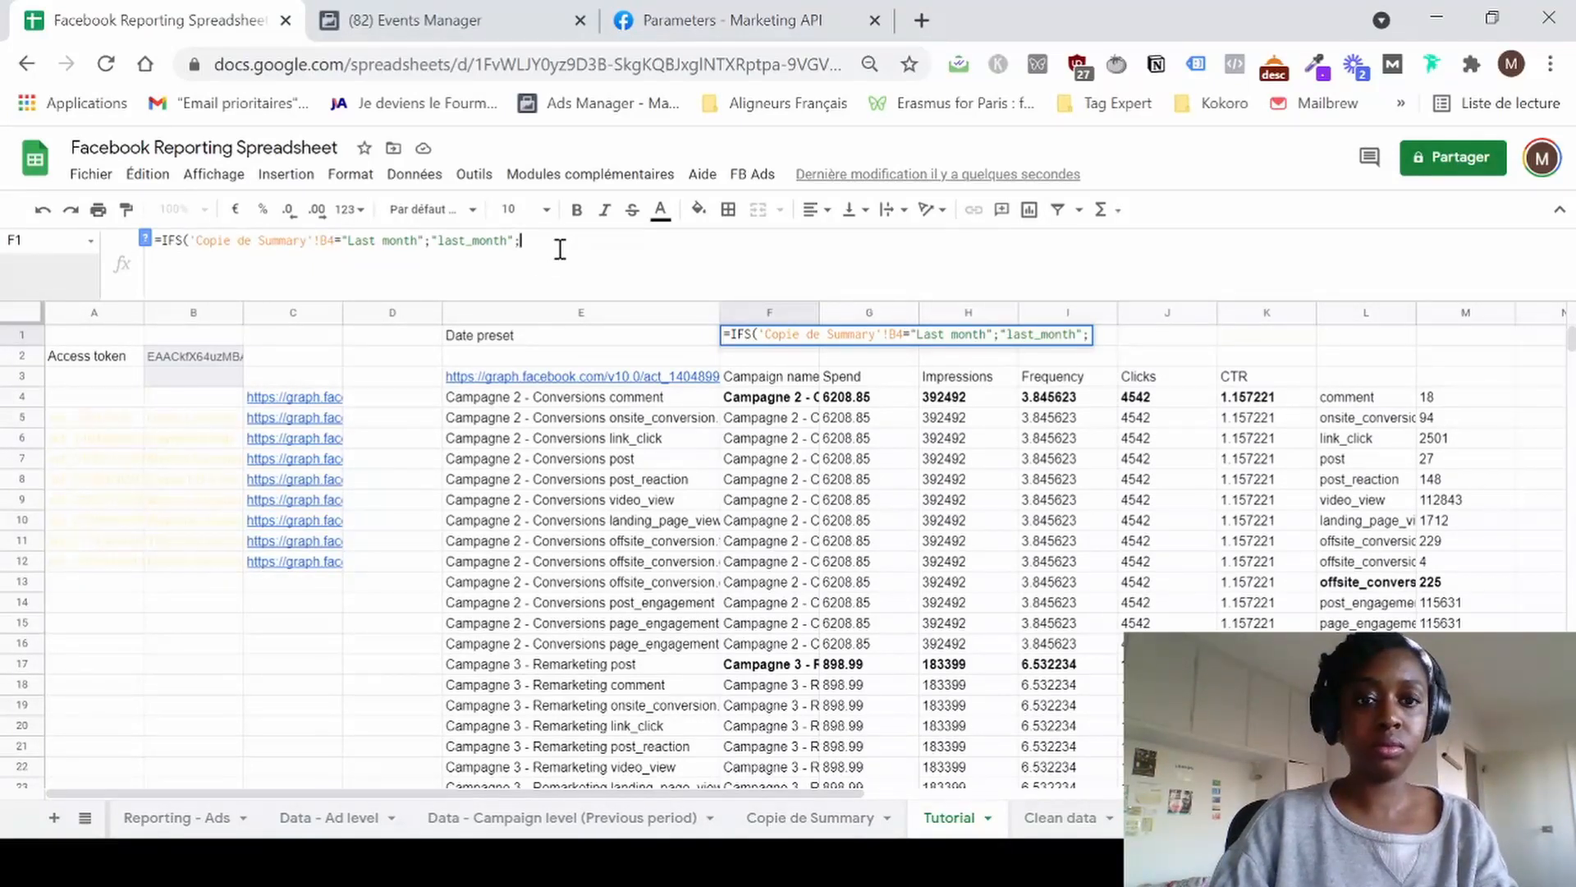
text('Copie de Summary'!B4)
text(=)
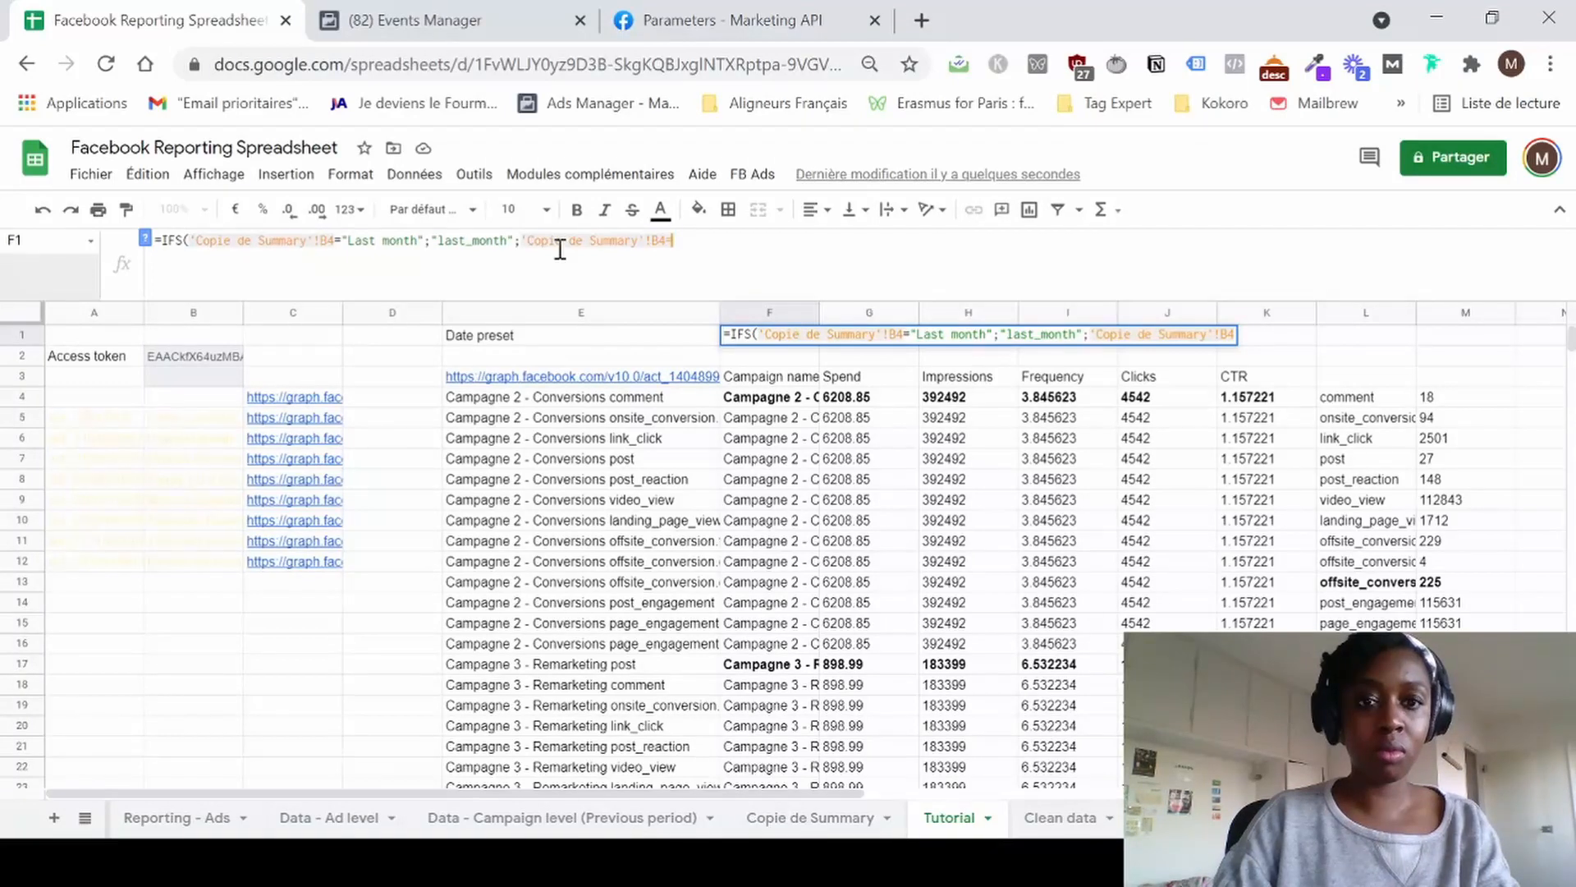
text("las)
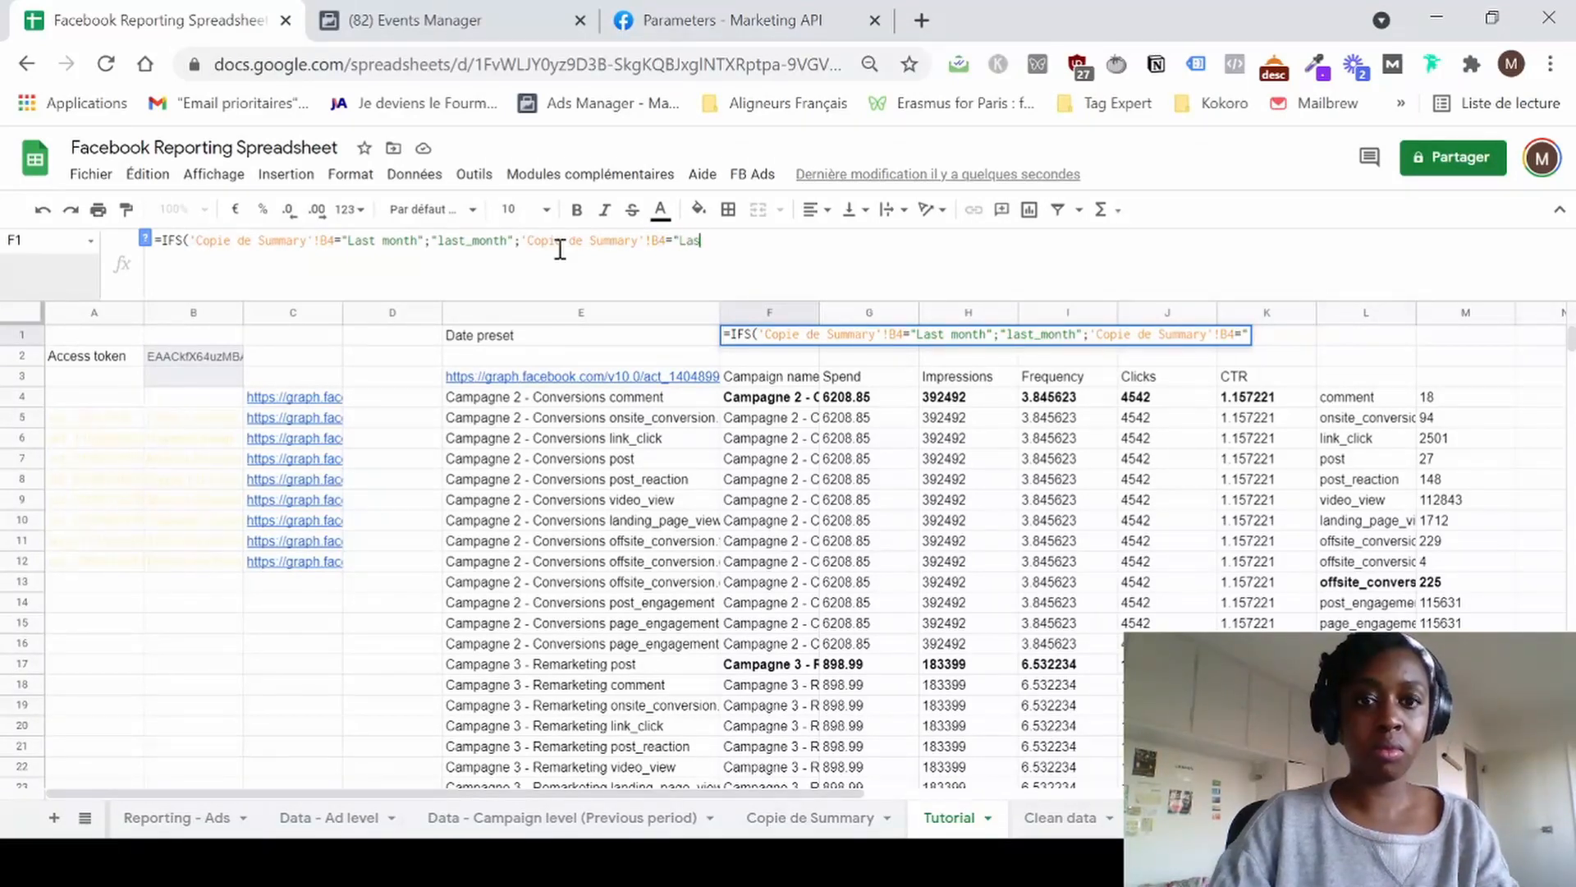
text(t week")
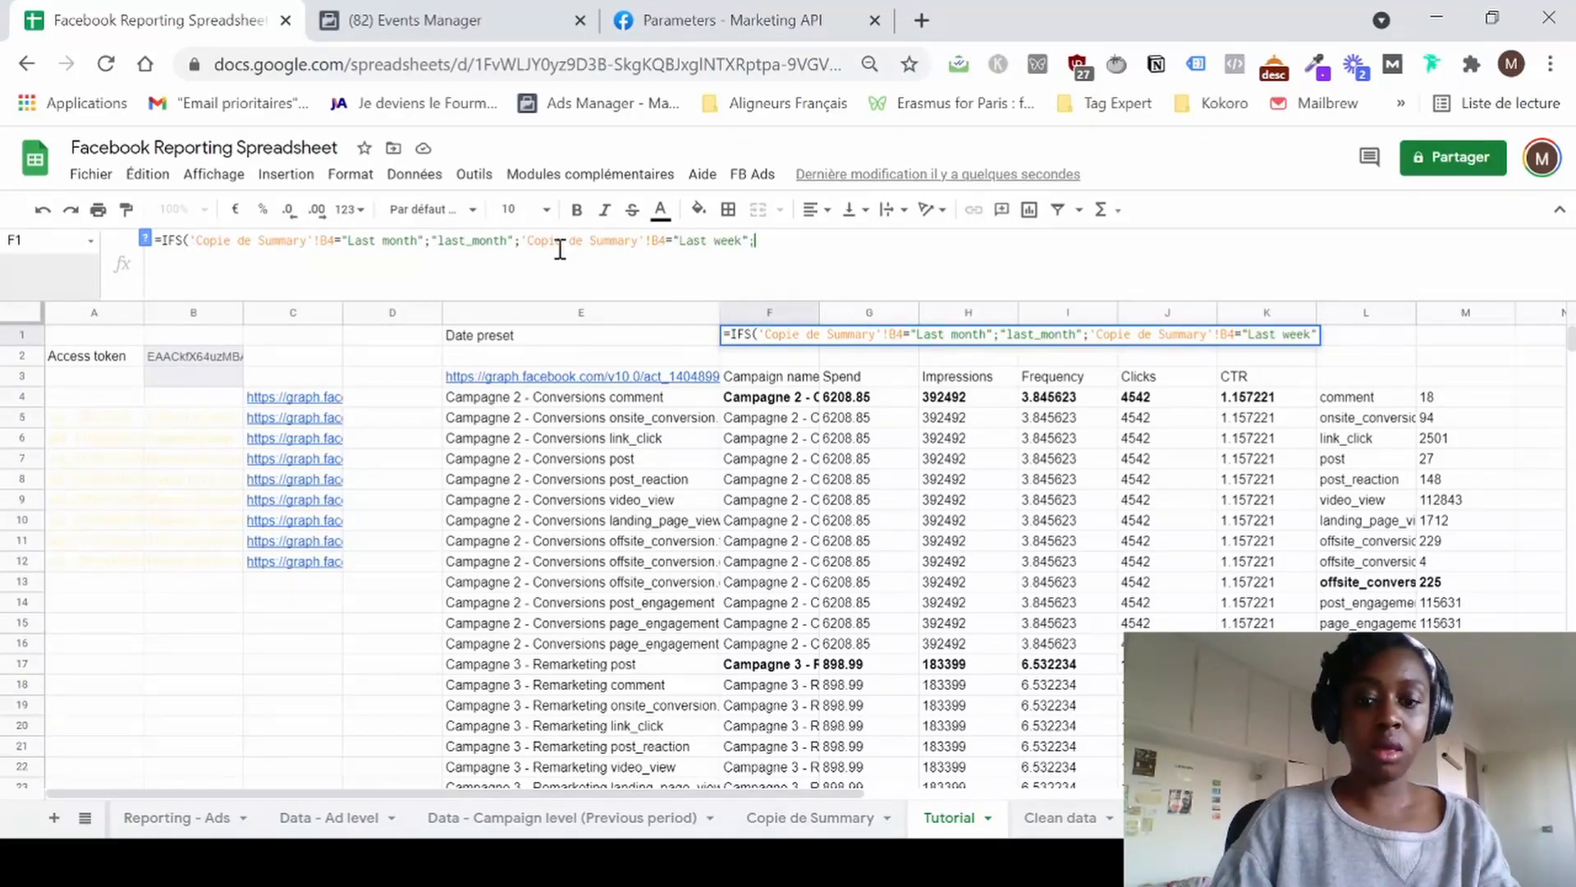
text("last)
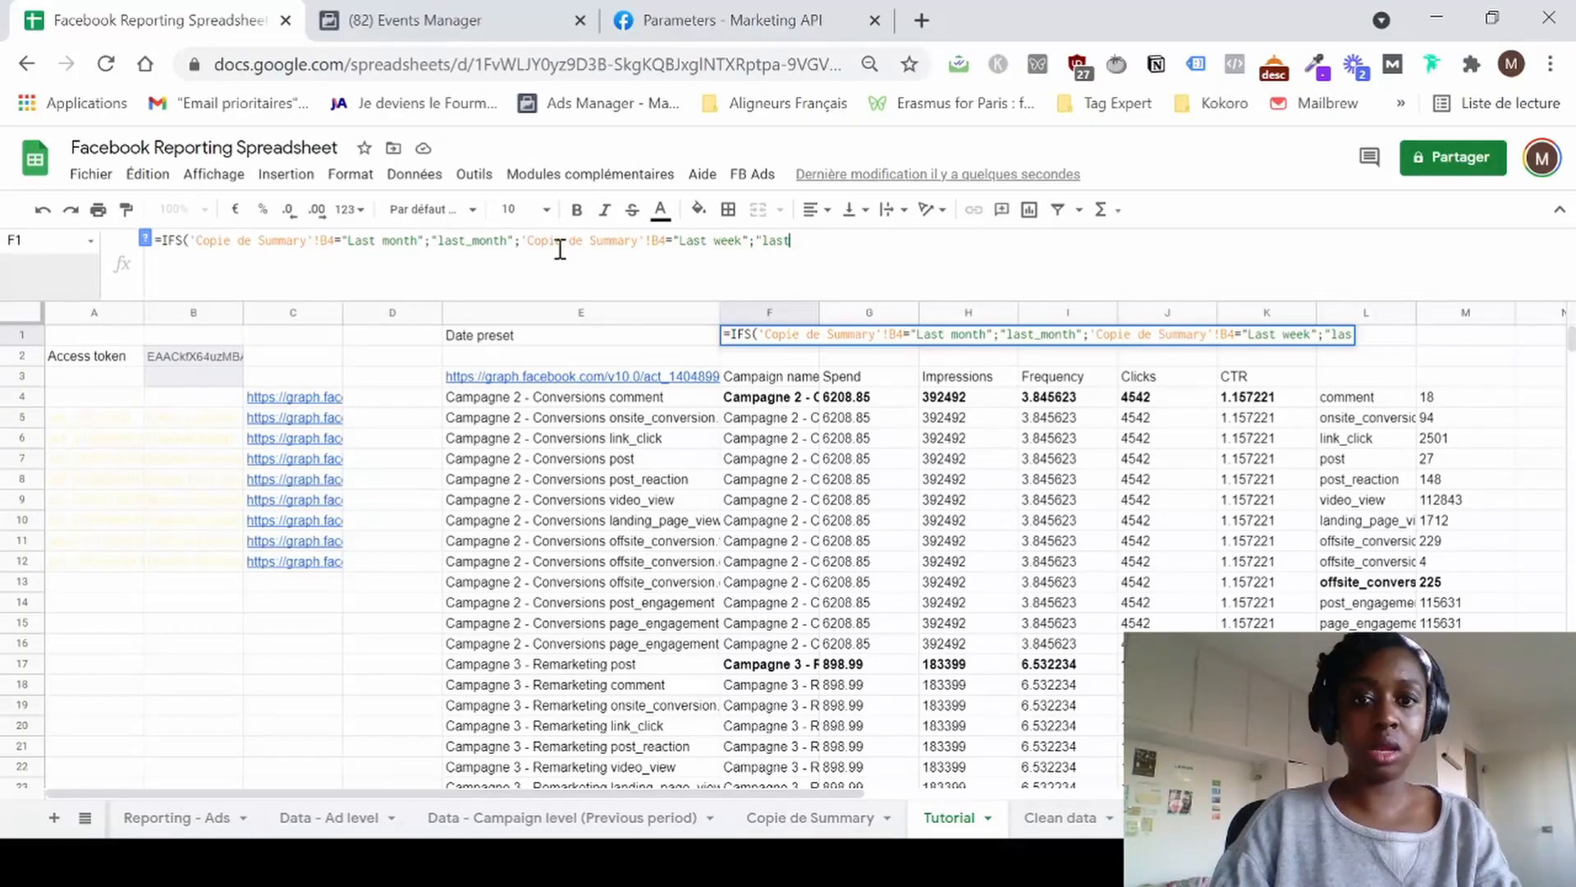
text(_we)
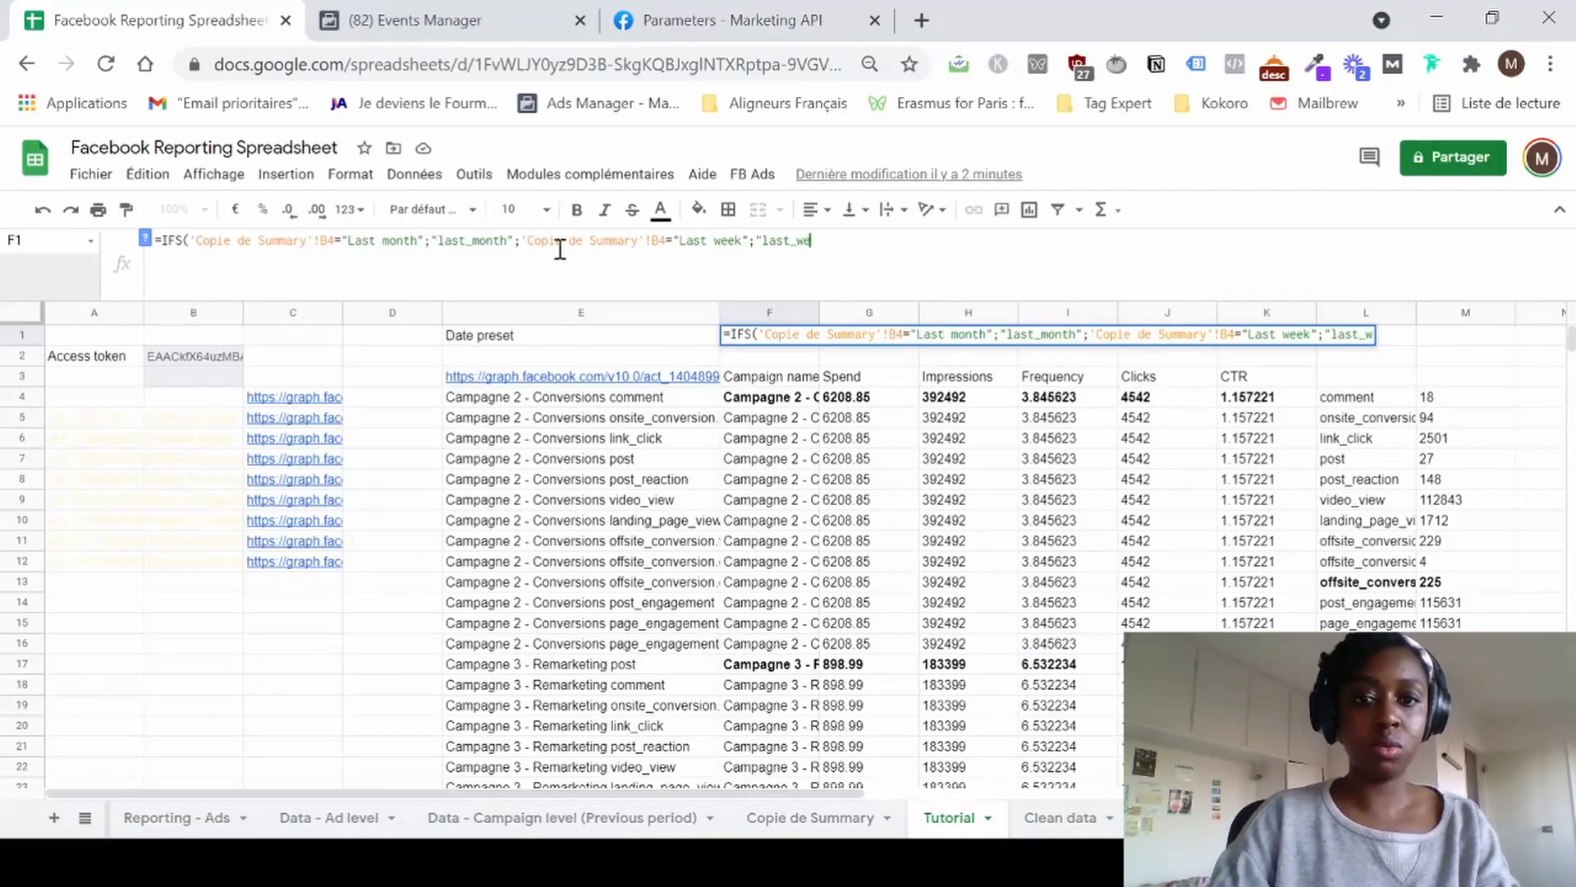
text(ek_mon_sun)
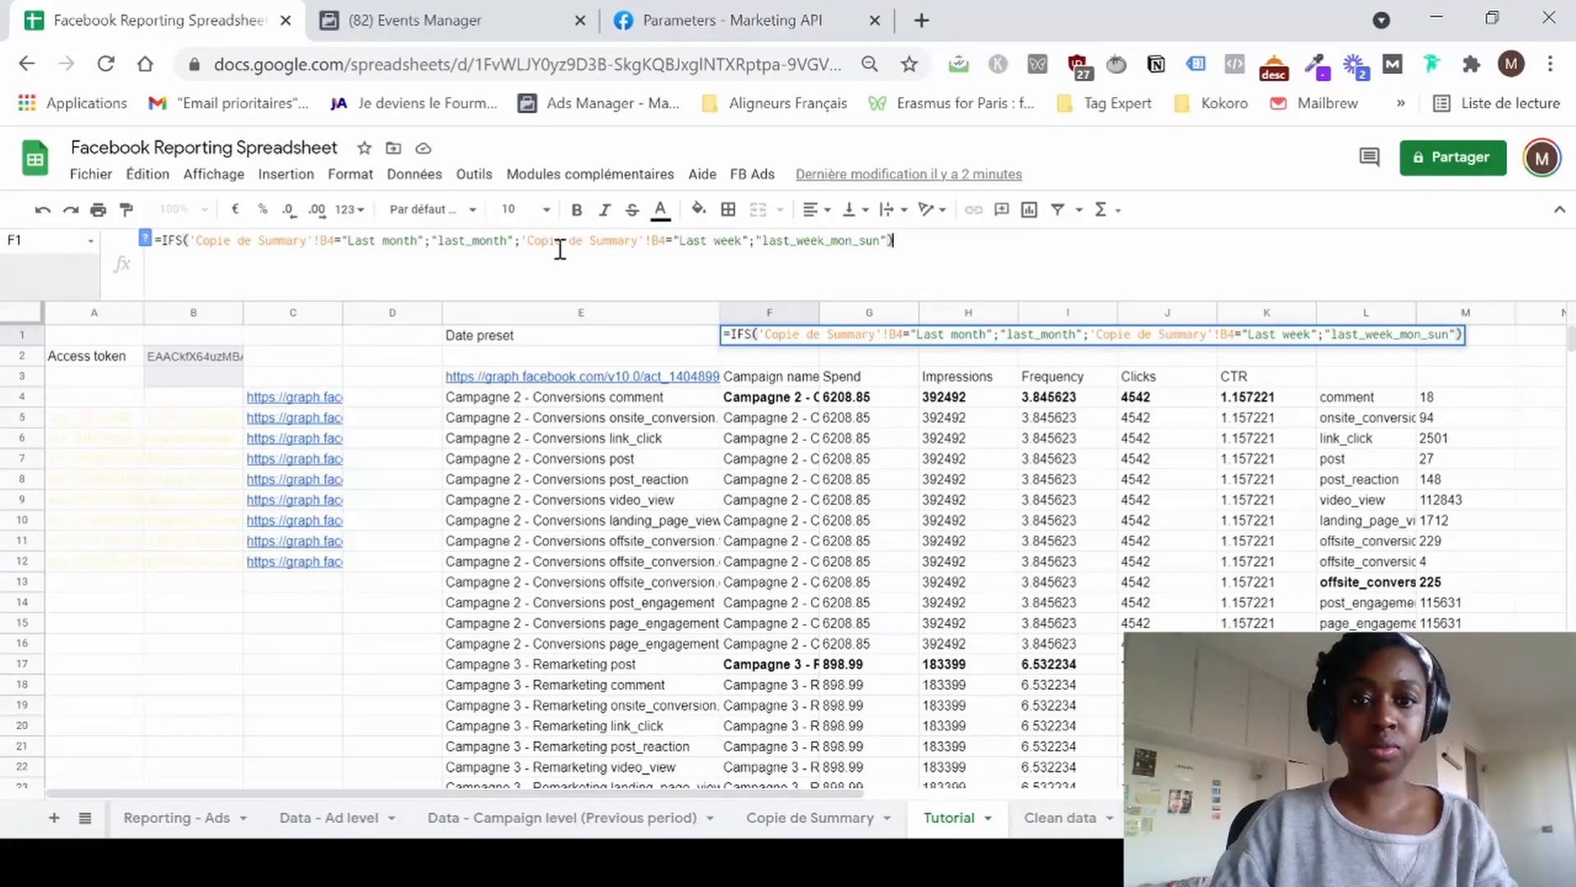
key(Return)
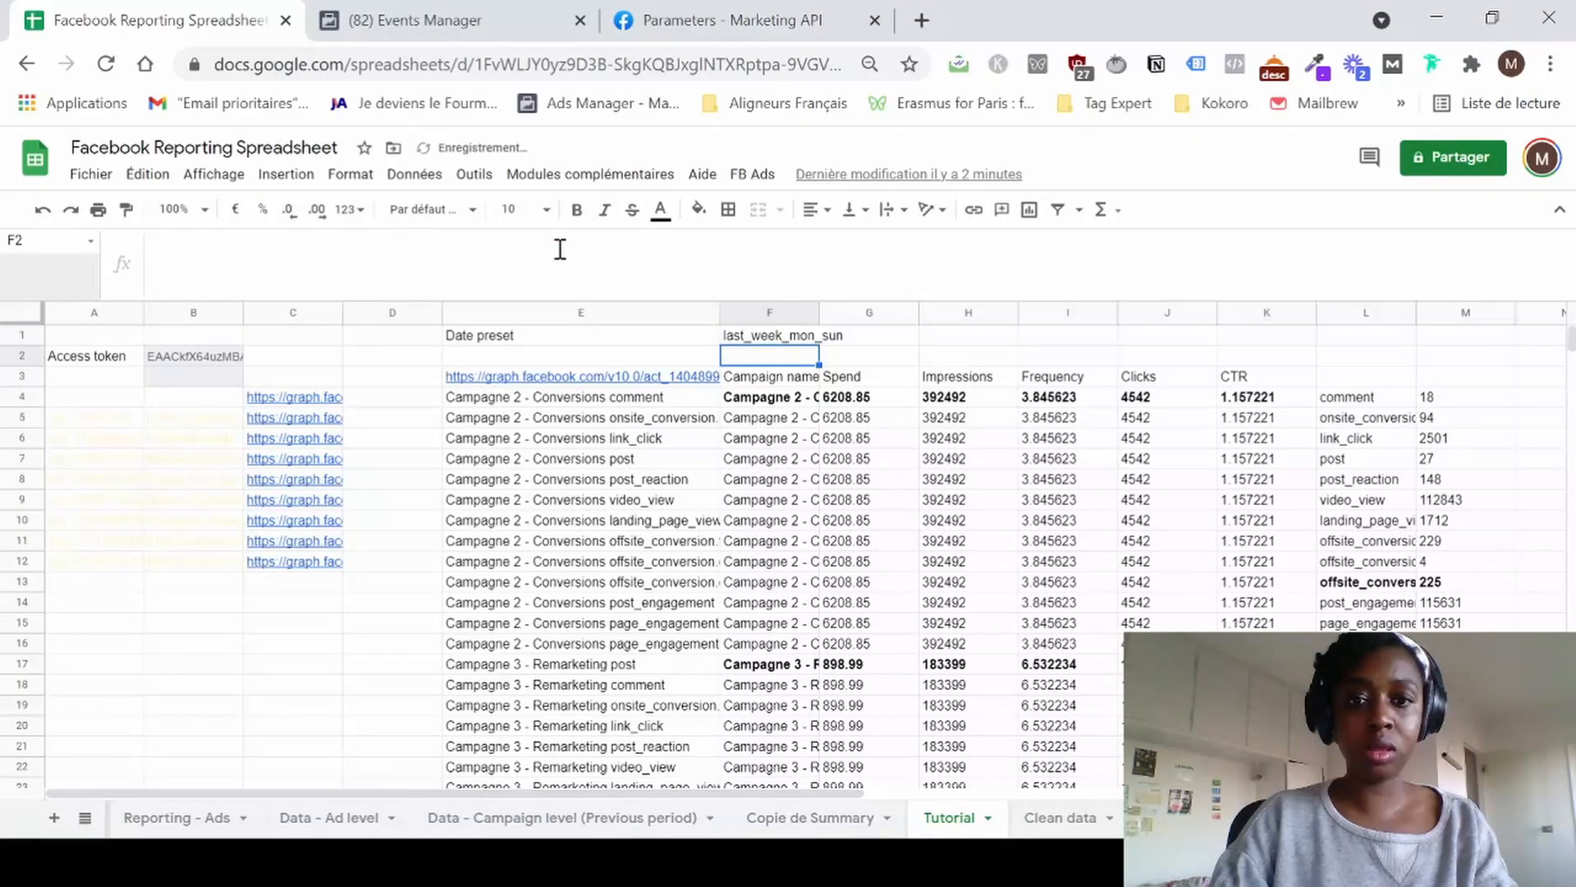
click(788, 345)
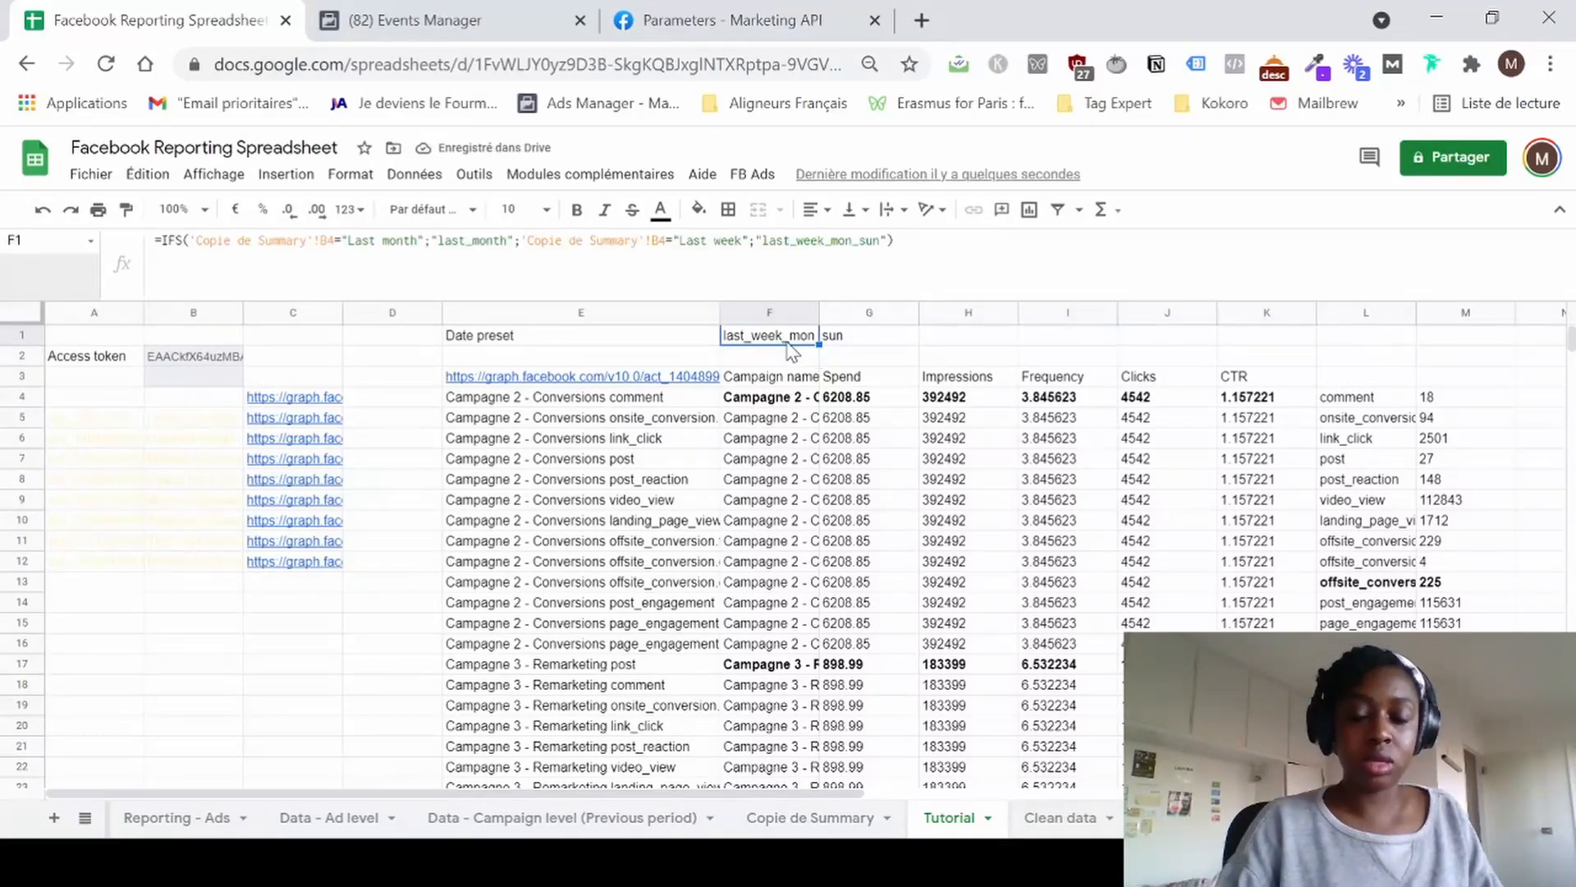
Open the campaign insights URL formula in E3 for editing just before the &access_token parameter.
click(697, 376)
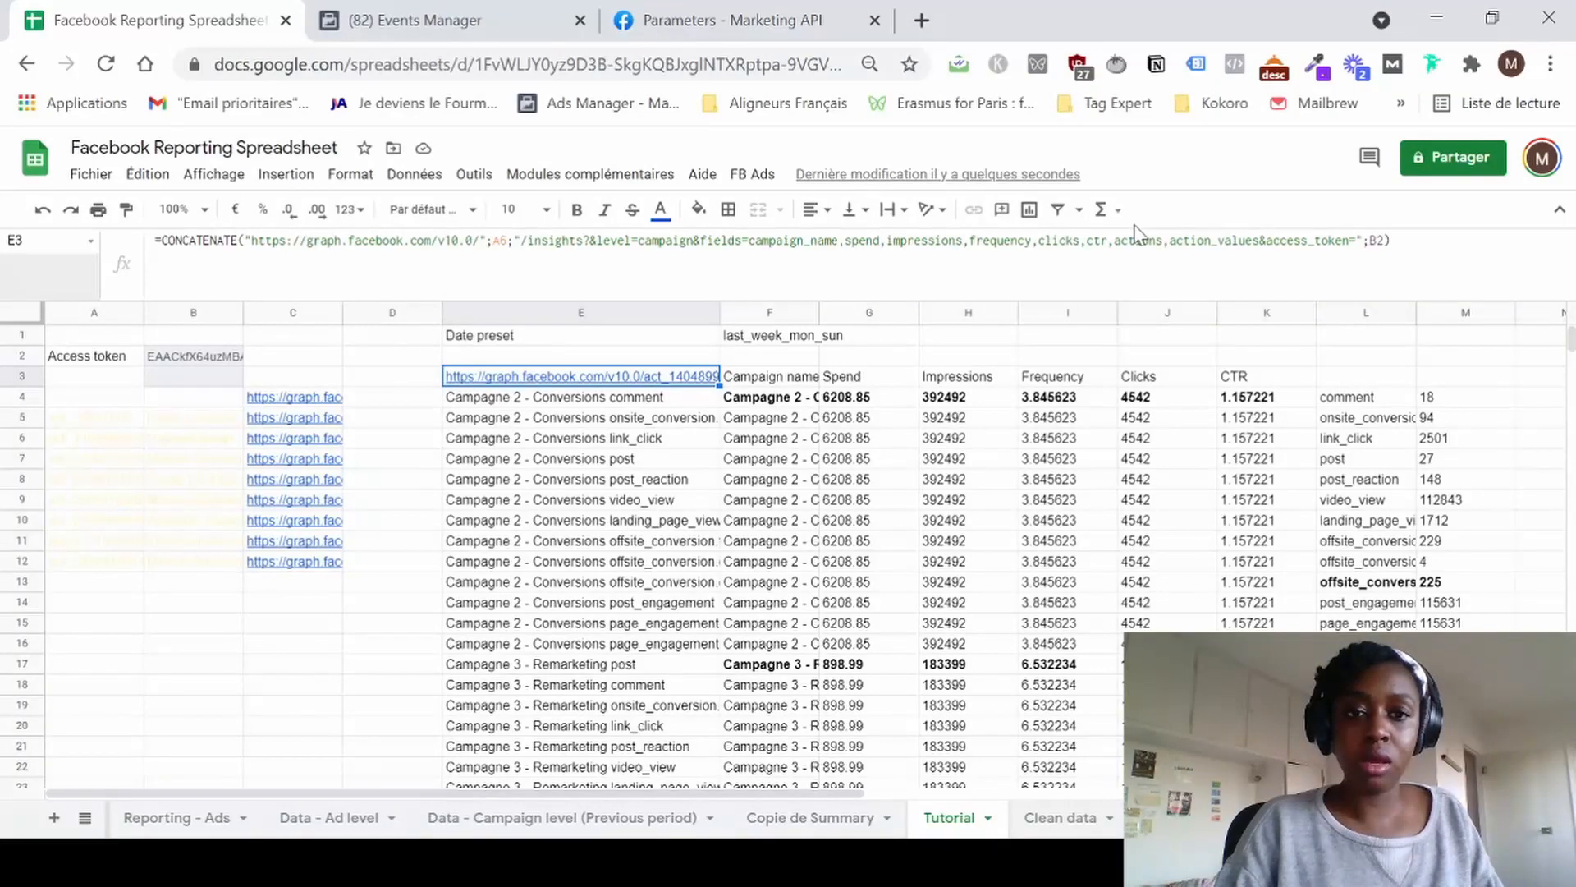
click(1262, 240)
text(&)
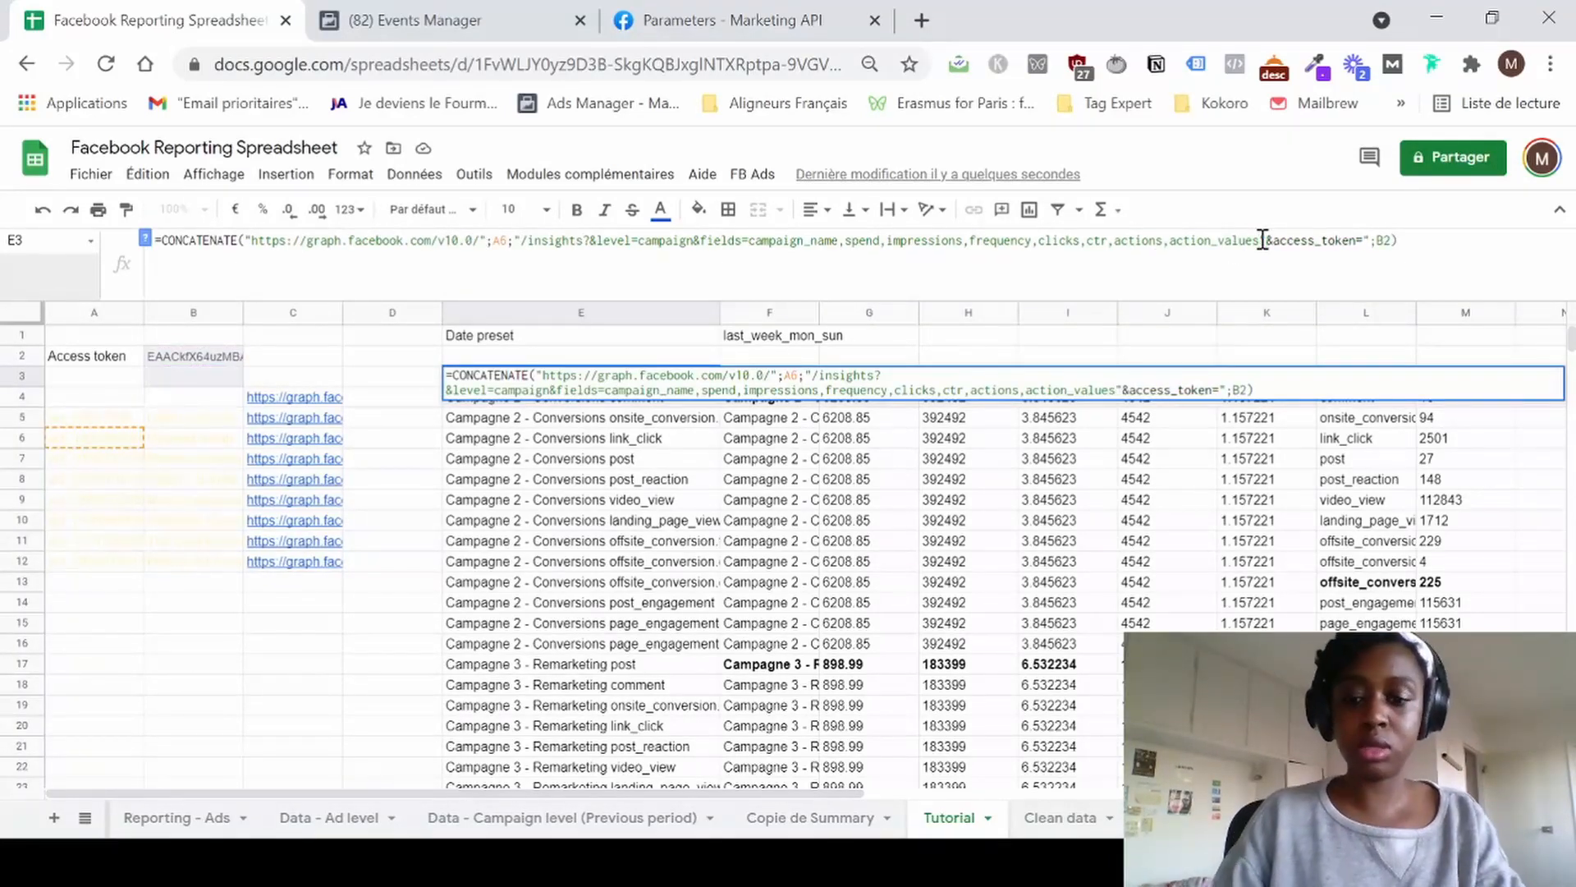
text(;)
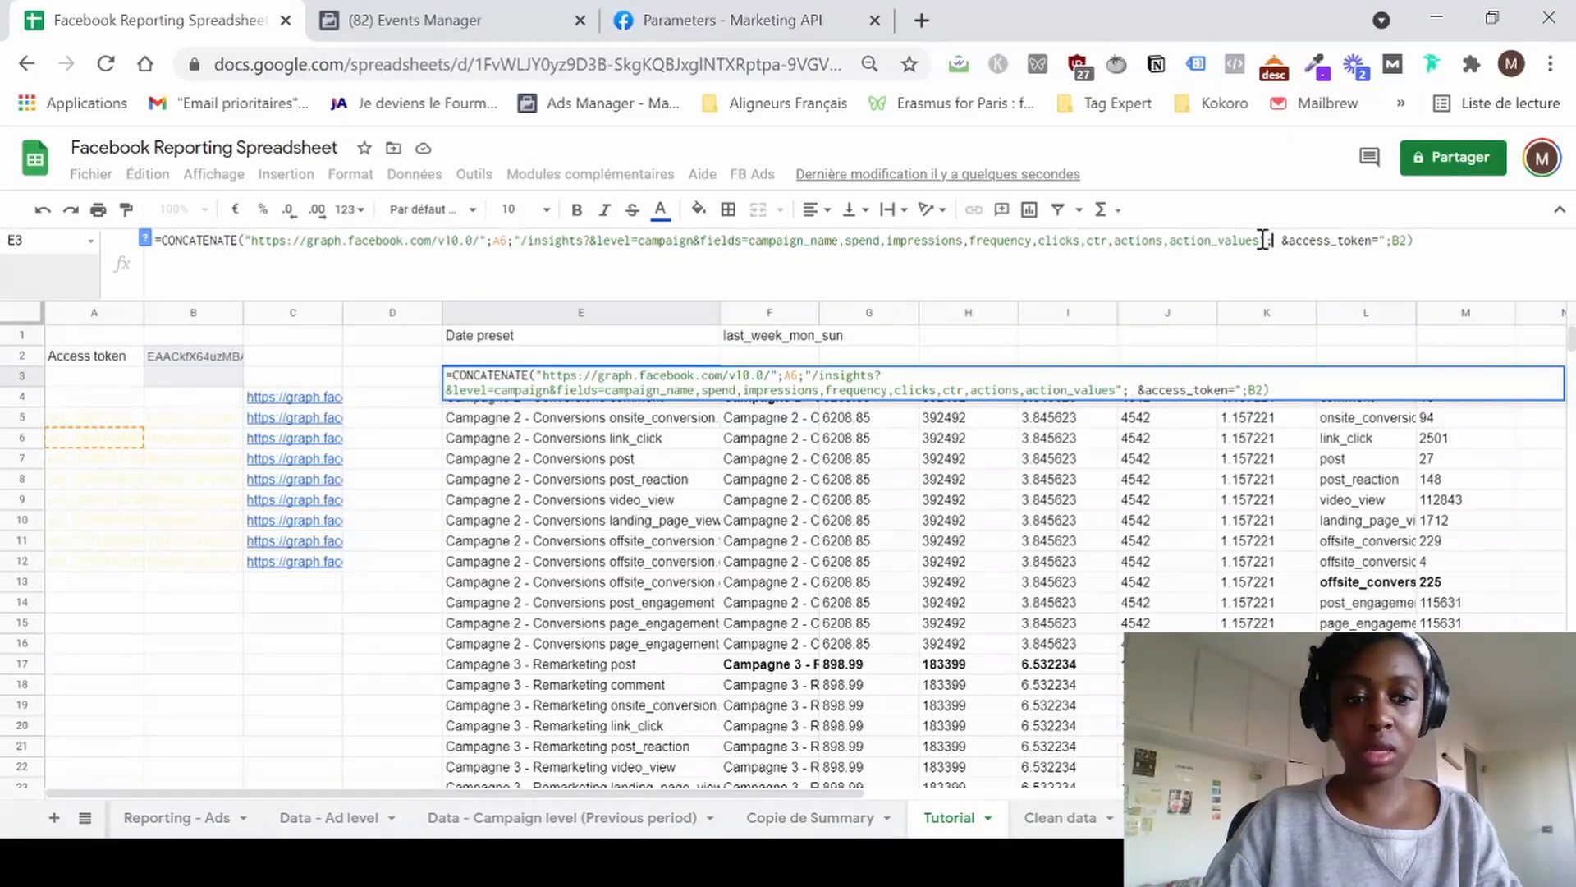
key(BackSpace)
text(")
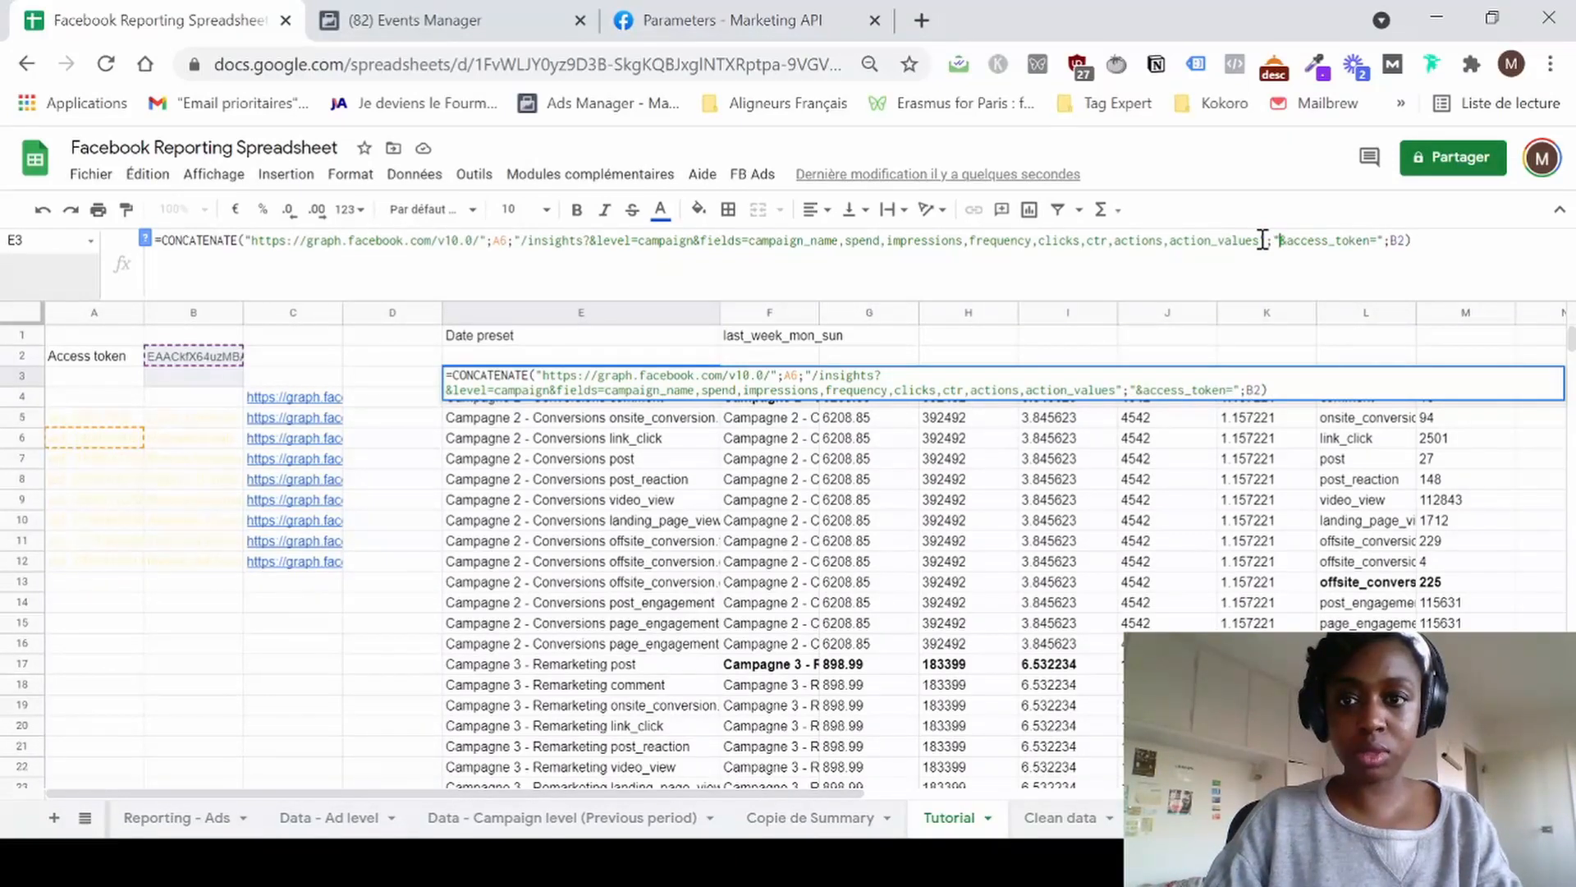
text(&)
key(BackSpace)
key(BackSpace)
key(BackSpace)
key(BackSpace)
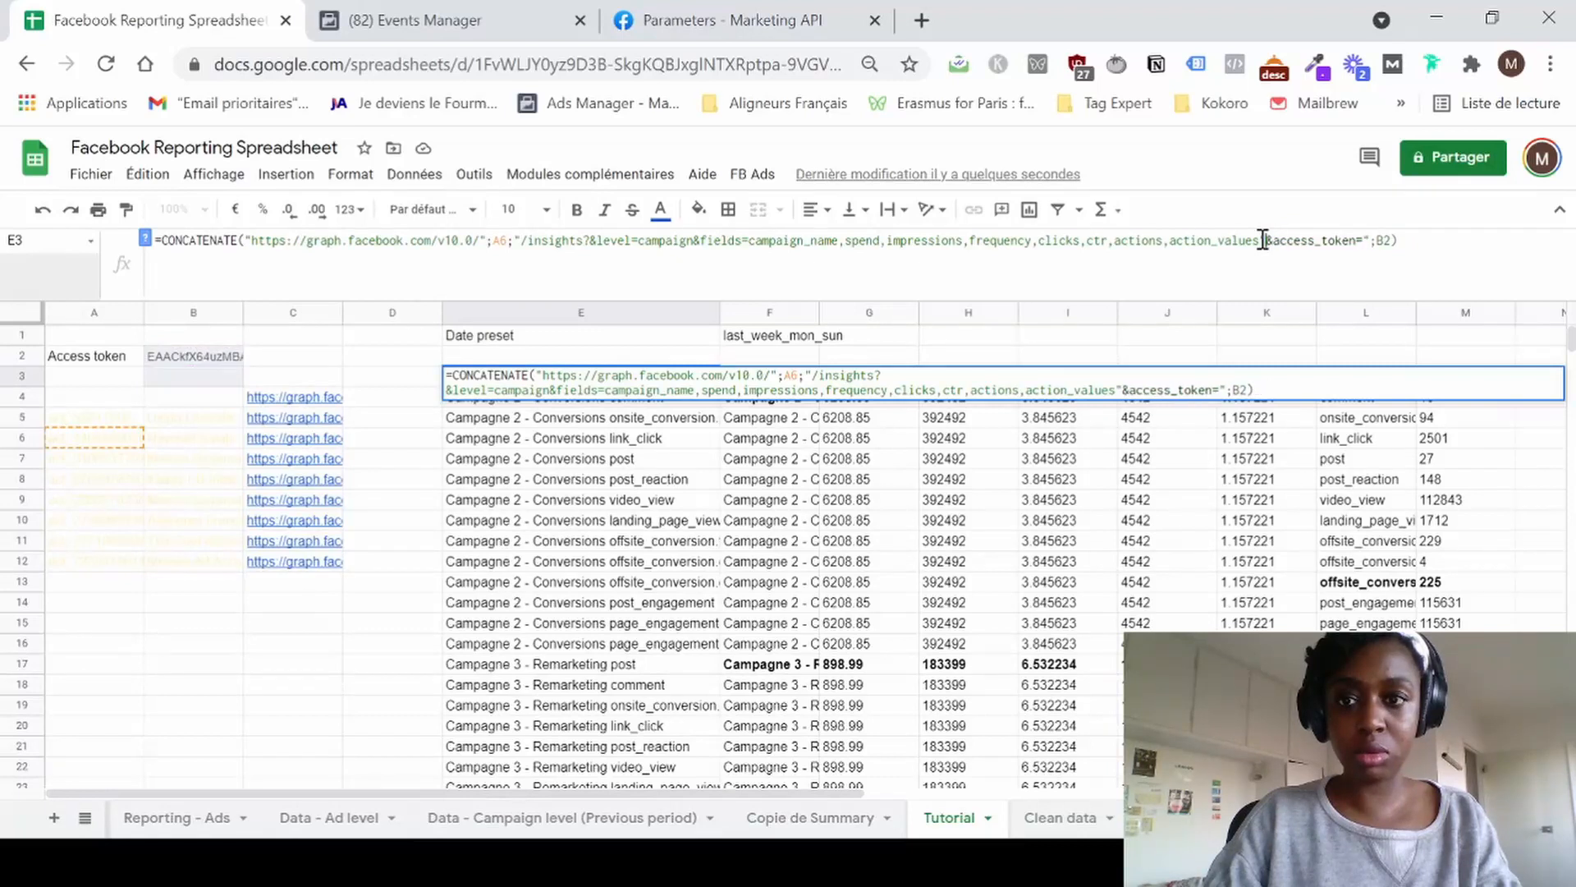
Insert the &date_preset= parameter before &access_token in the E3 URL formula and end the text string there with a quotation mark.
text(&date)
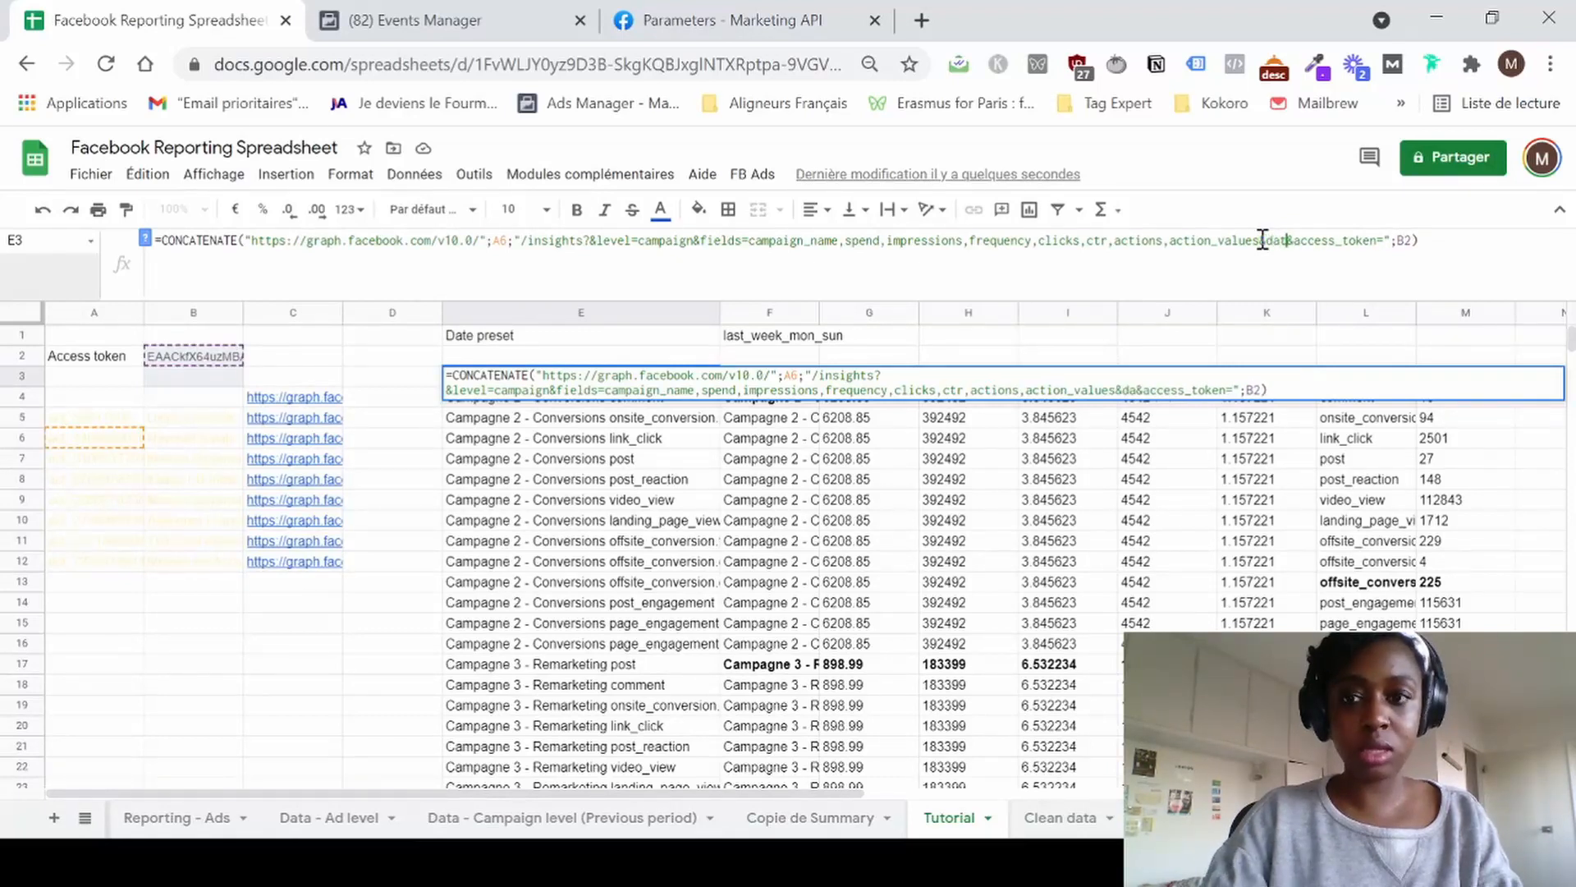
text(_pres)
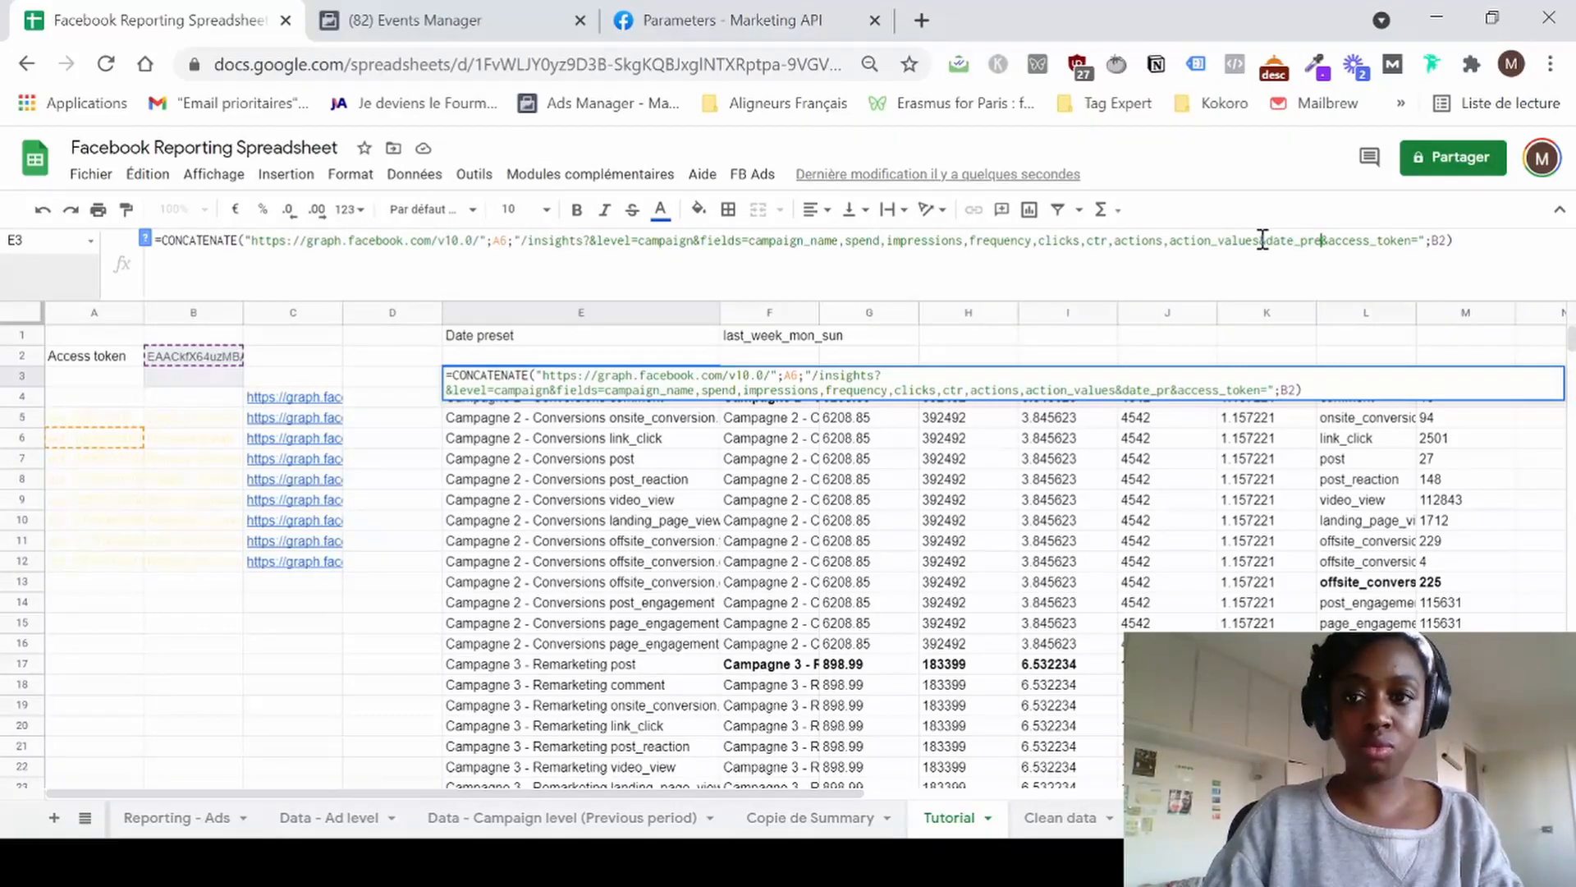
text(et=)
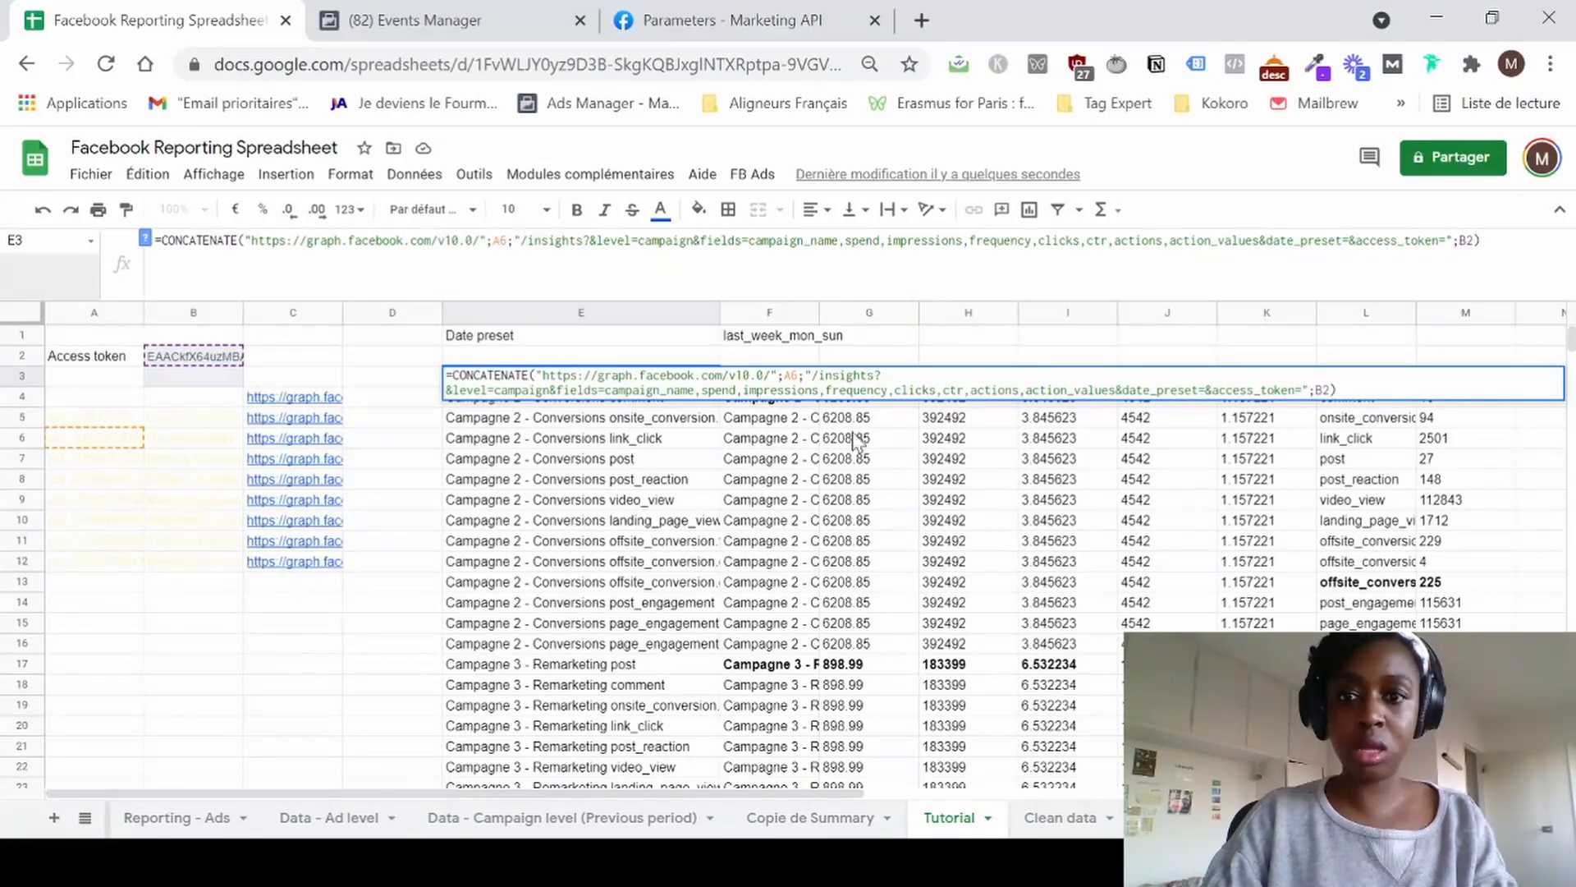
text(")
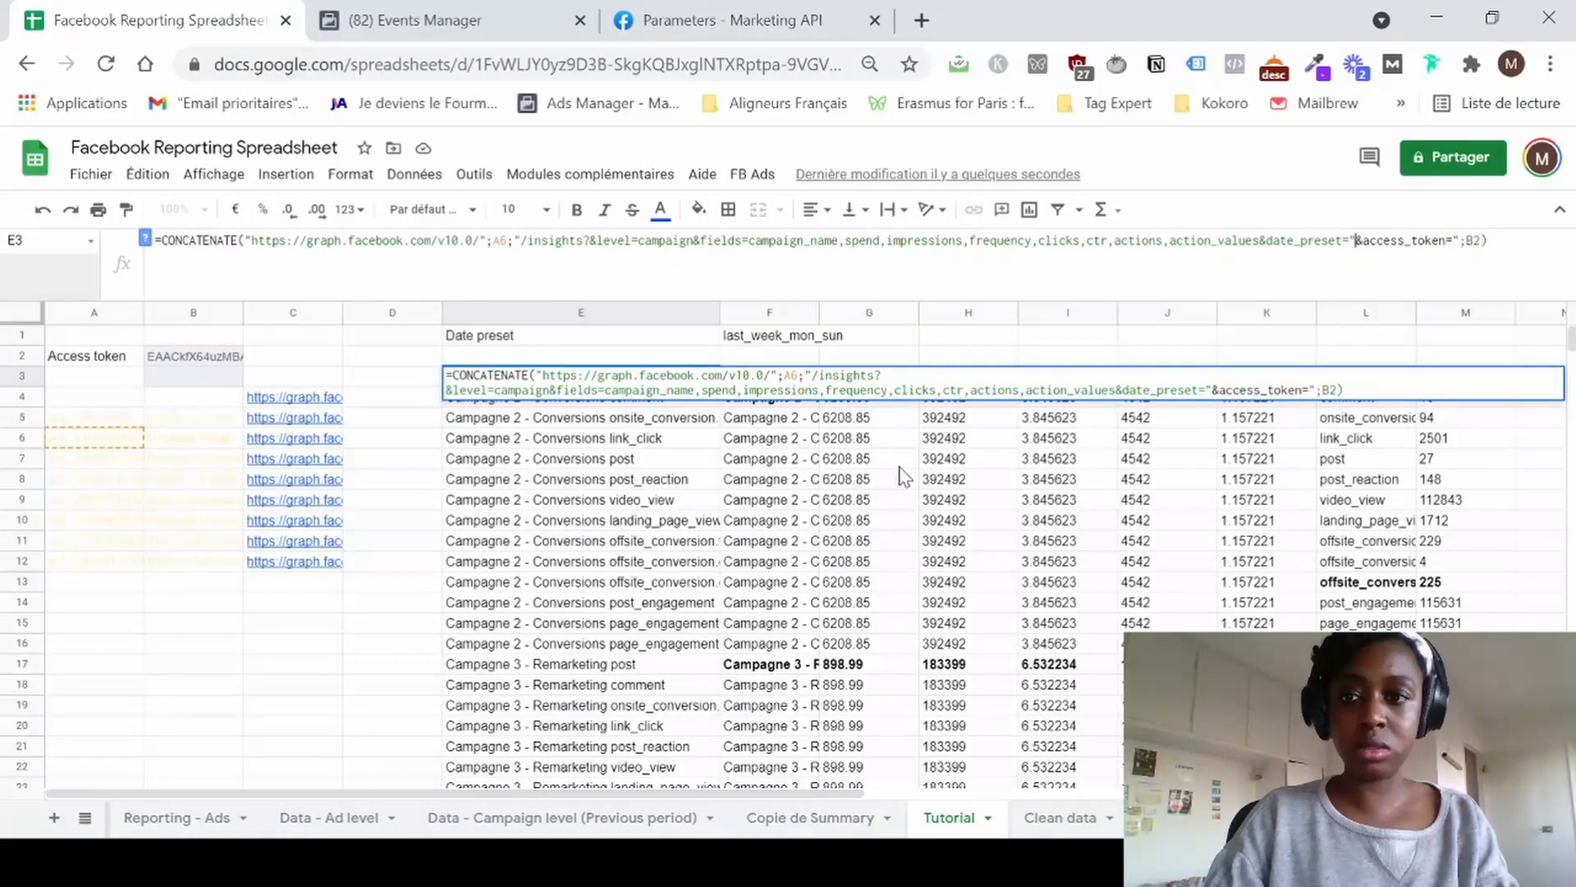
Add cell F2 as the date preset value in the E3 formula, reopen the text string before &access_token, and commit it.
text(;)
key(BackSpace)
text(F2)
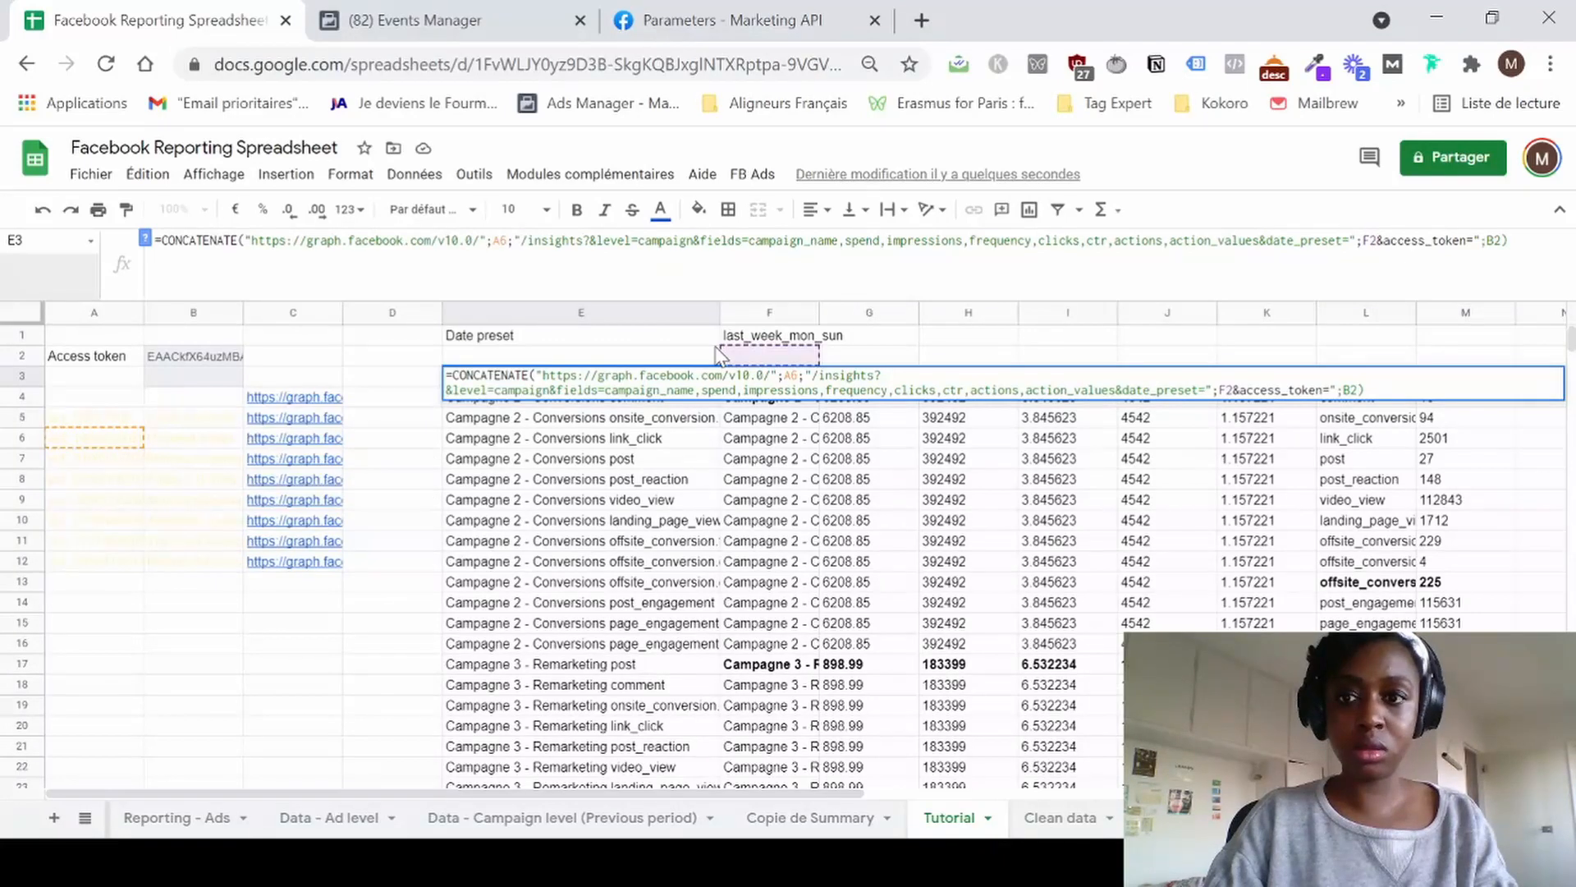
text(;)
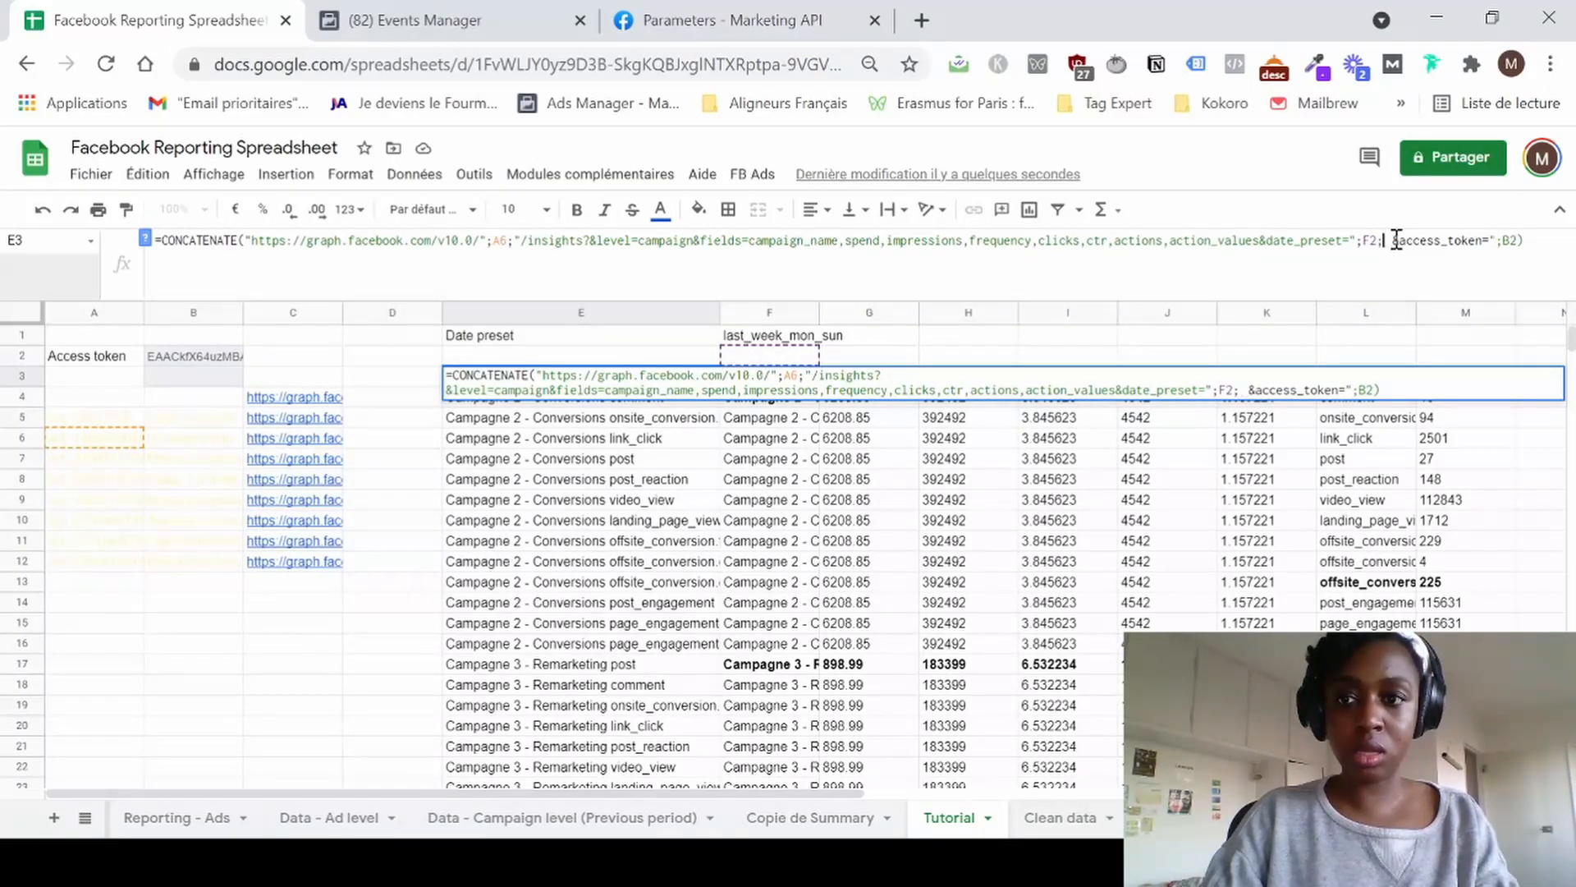
key(Delete)
text(")
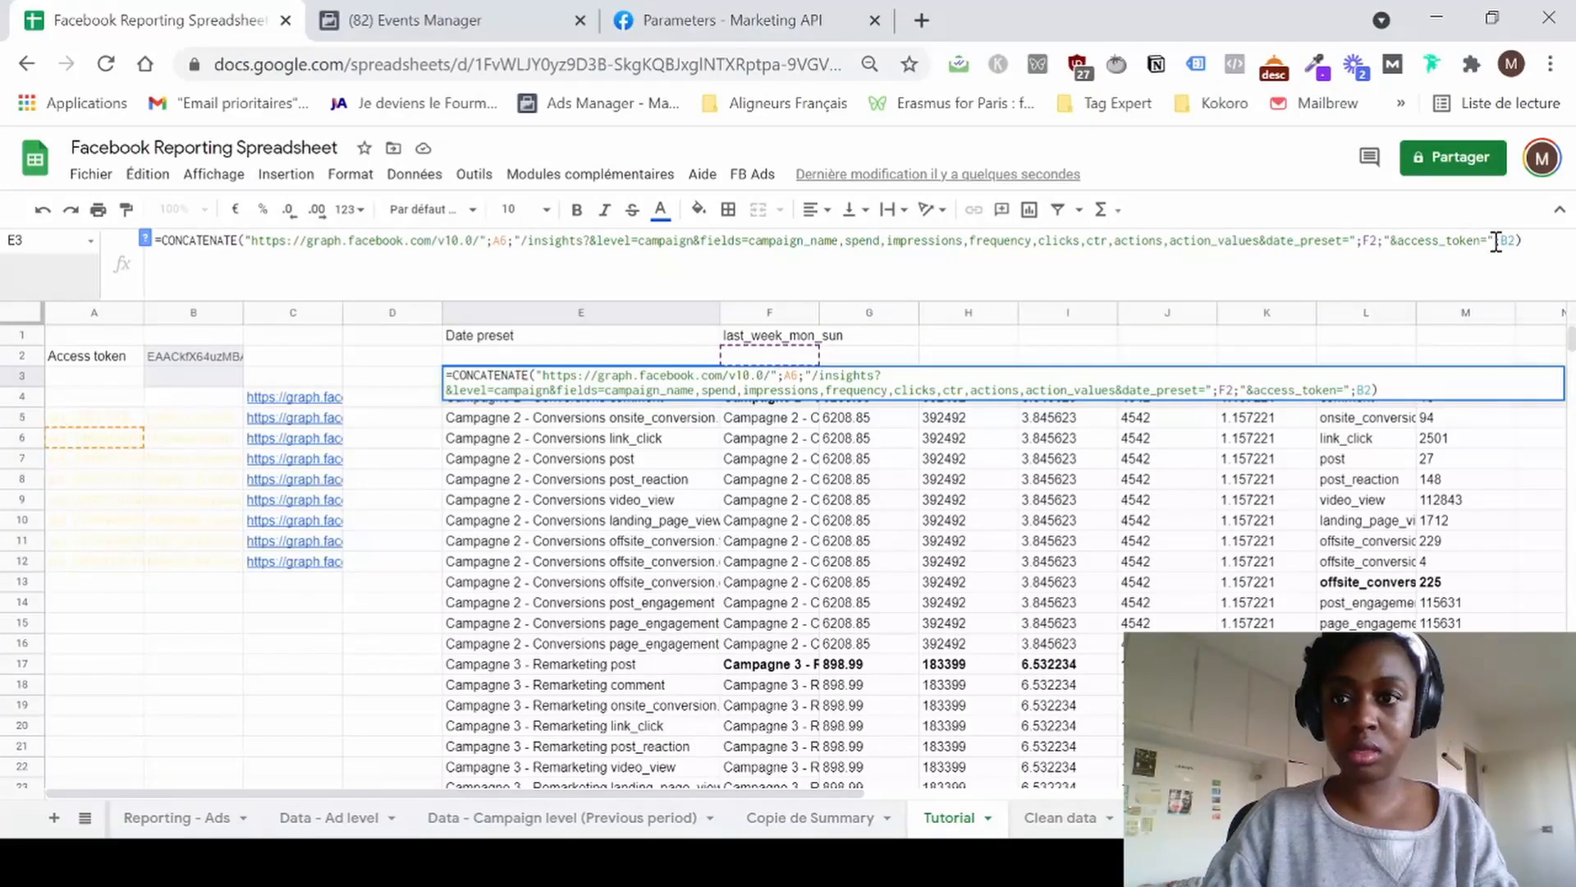
key(Return)
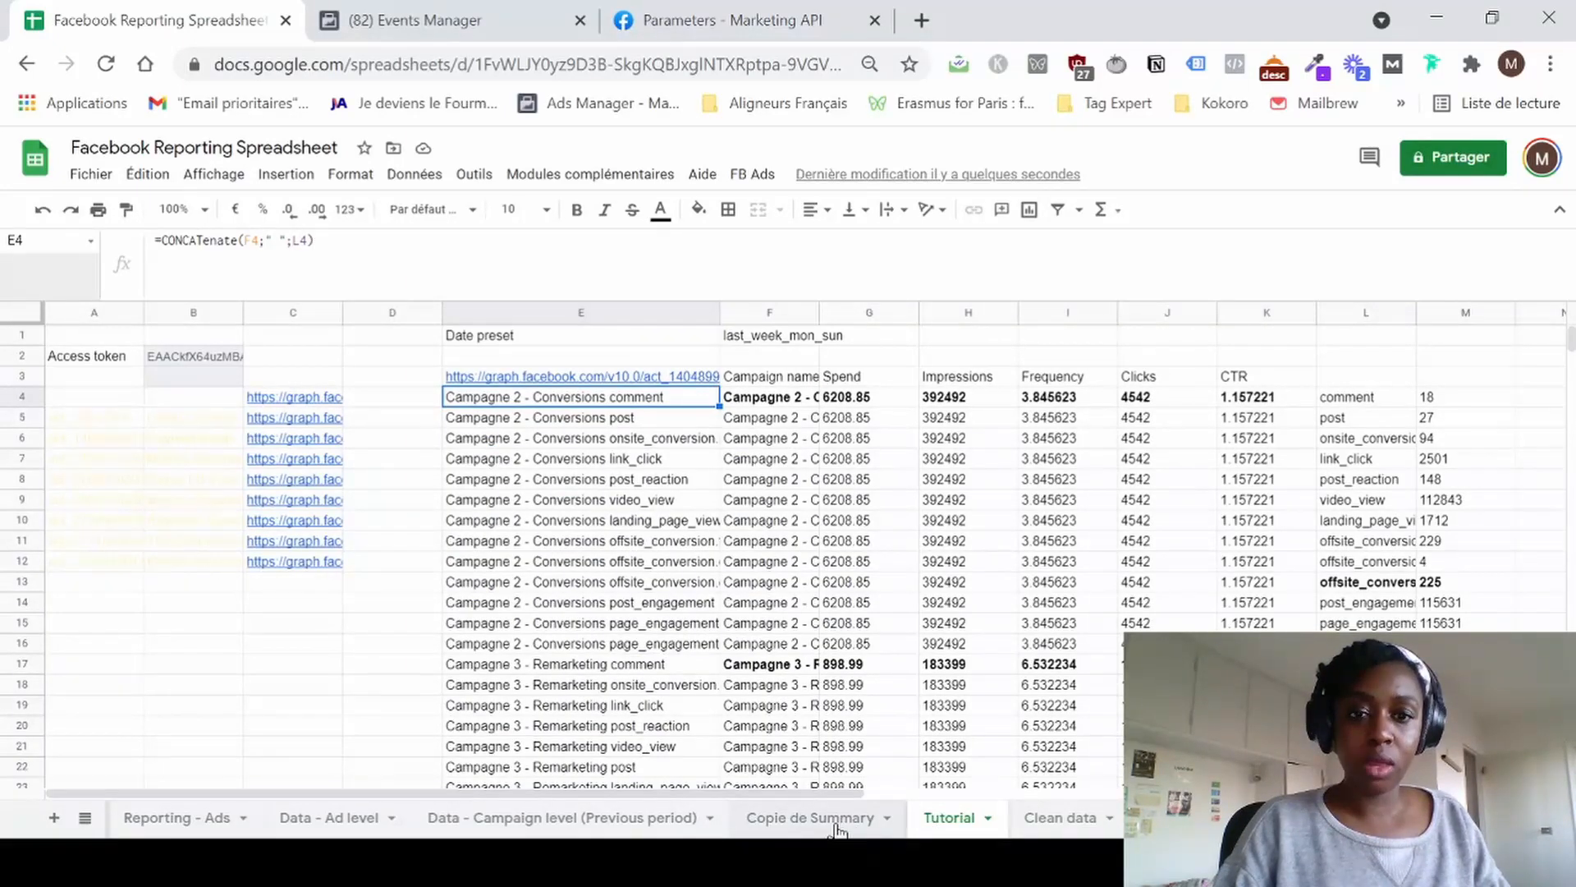
Clear the VLOOKUP formula from the spend cell B13 on the Copie de Summary sheet.
click(786, 821)
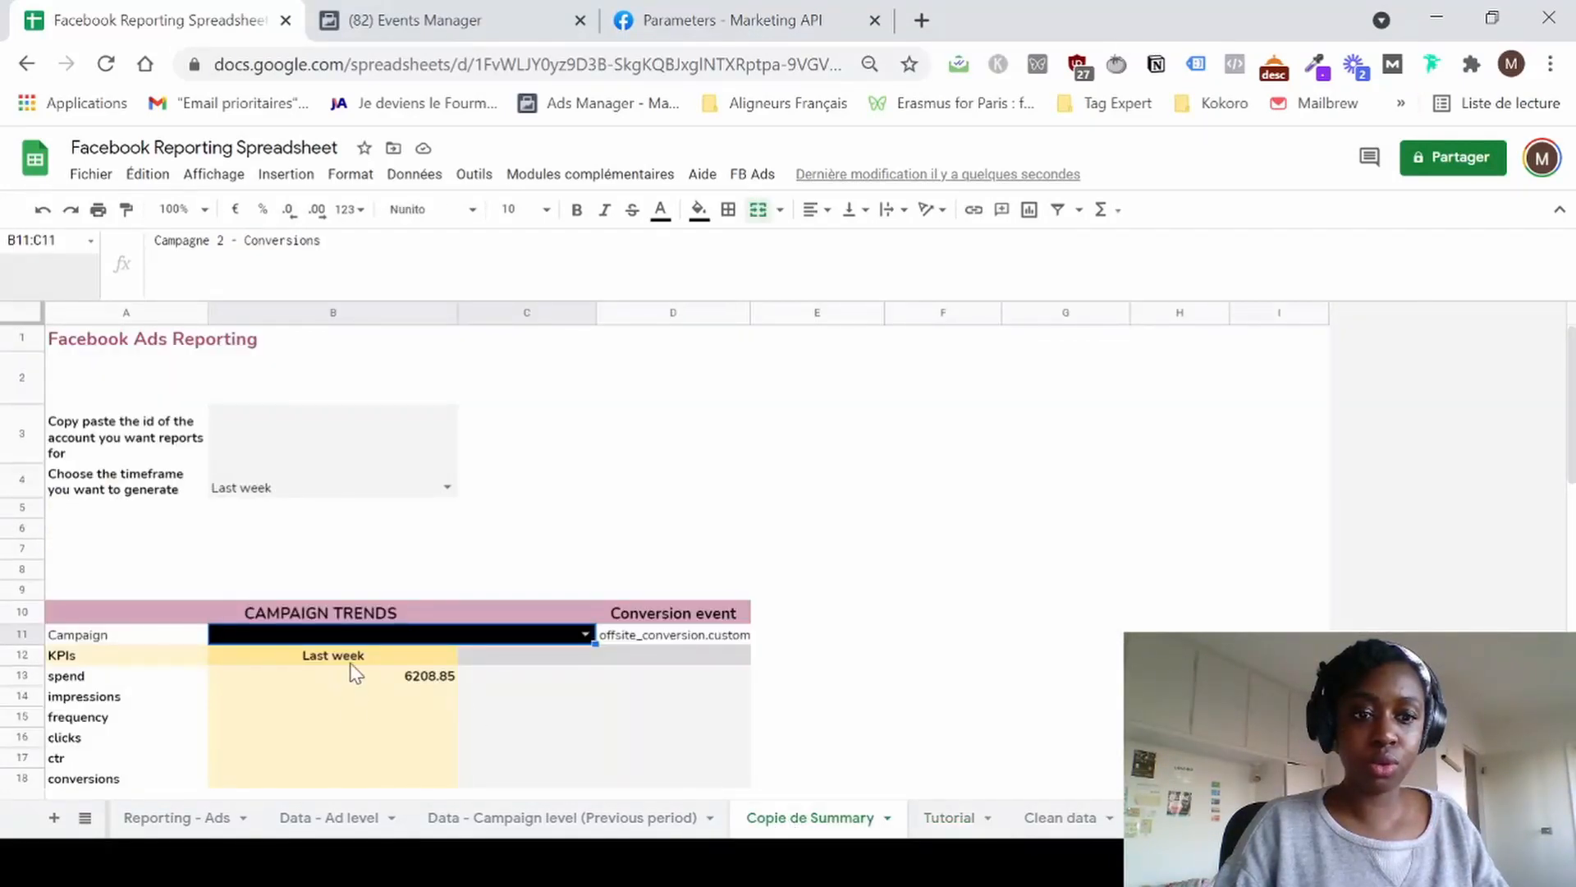
click(354, 684)
double_click(353, 685)
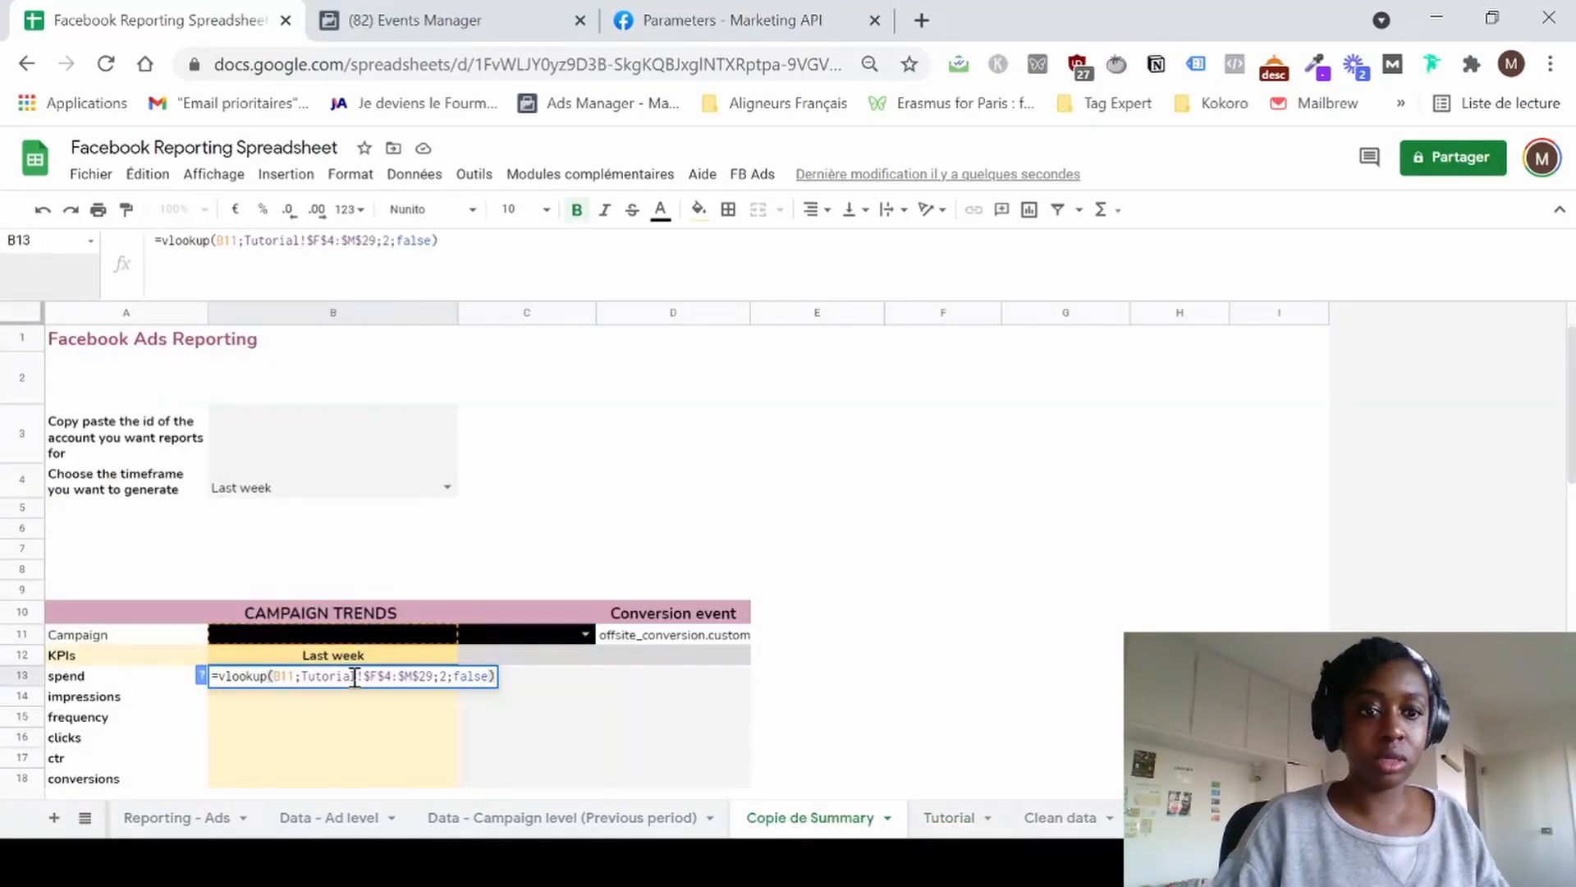
click(303, 760)
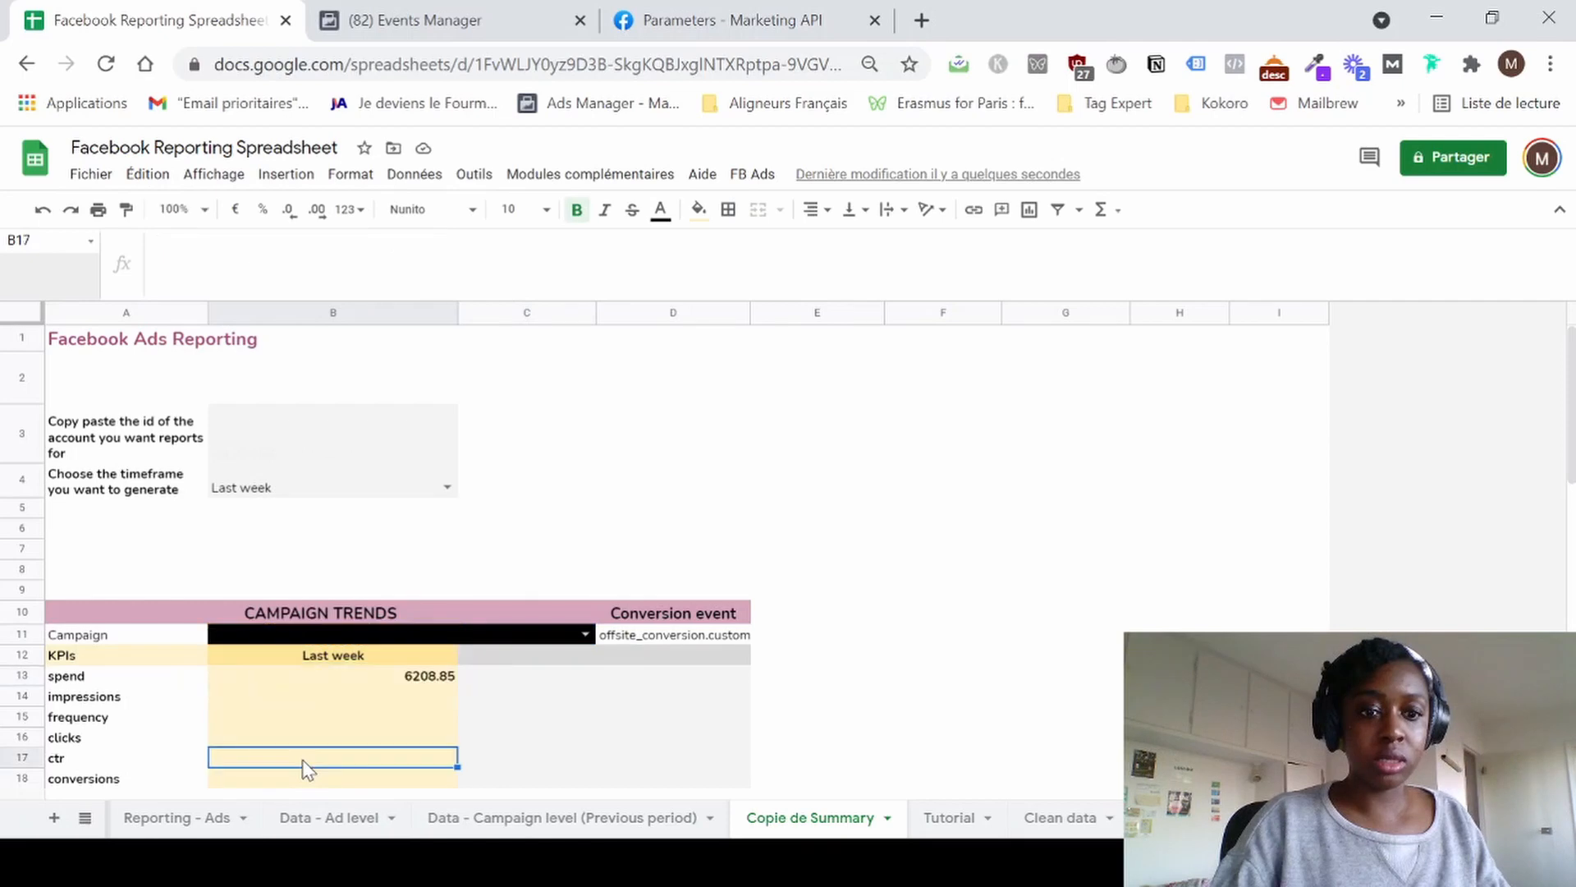
click(316, 673)
key(Delete)
scroll(388, 673, down, 3)
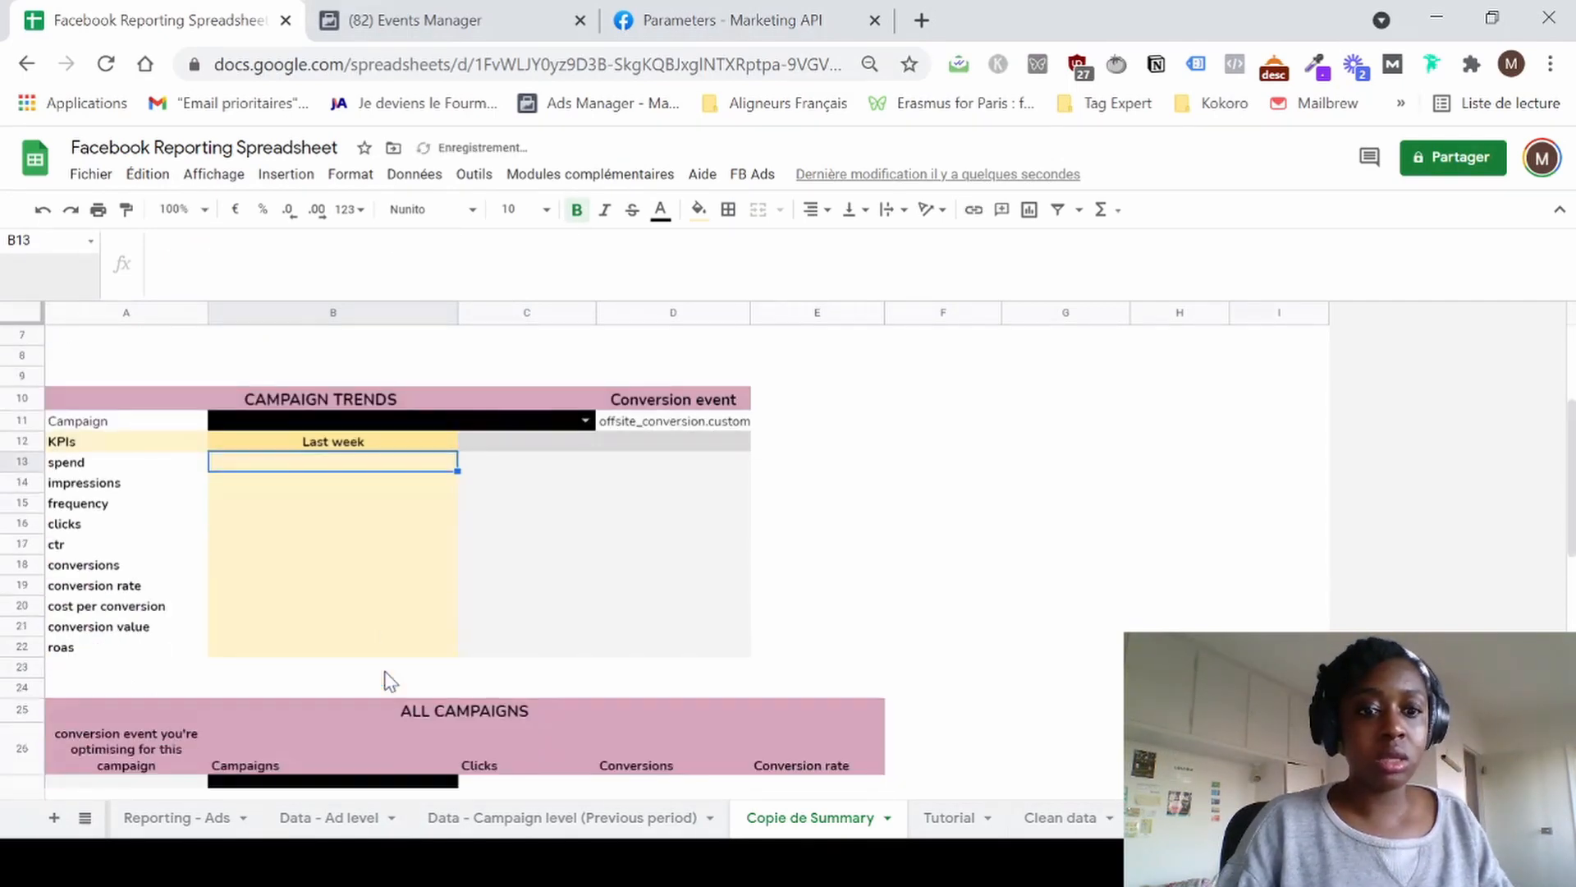
scroll(432, 546, up, 2)
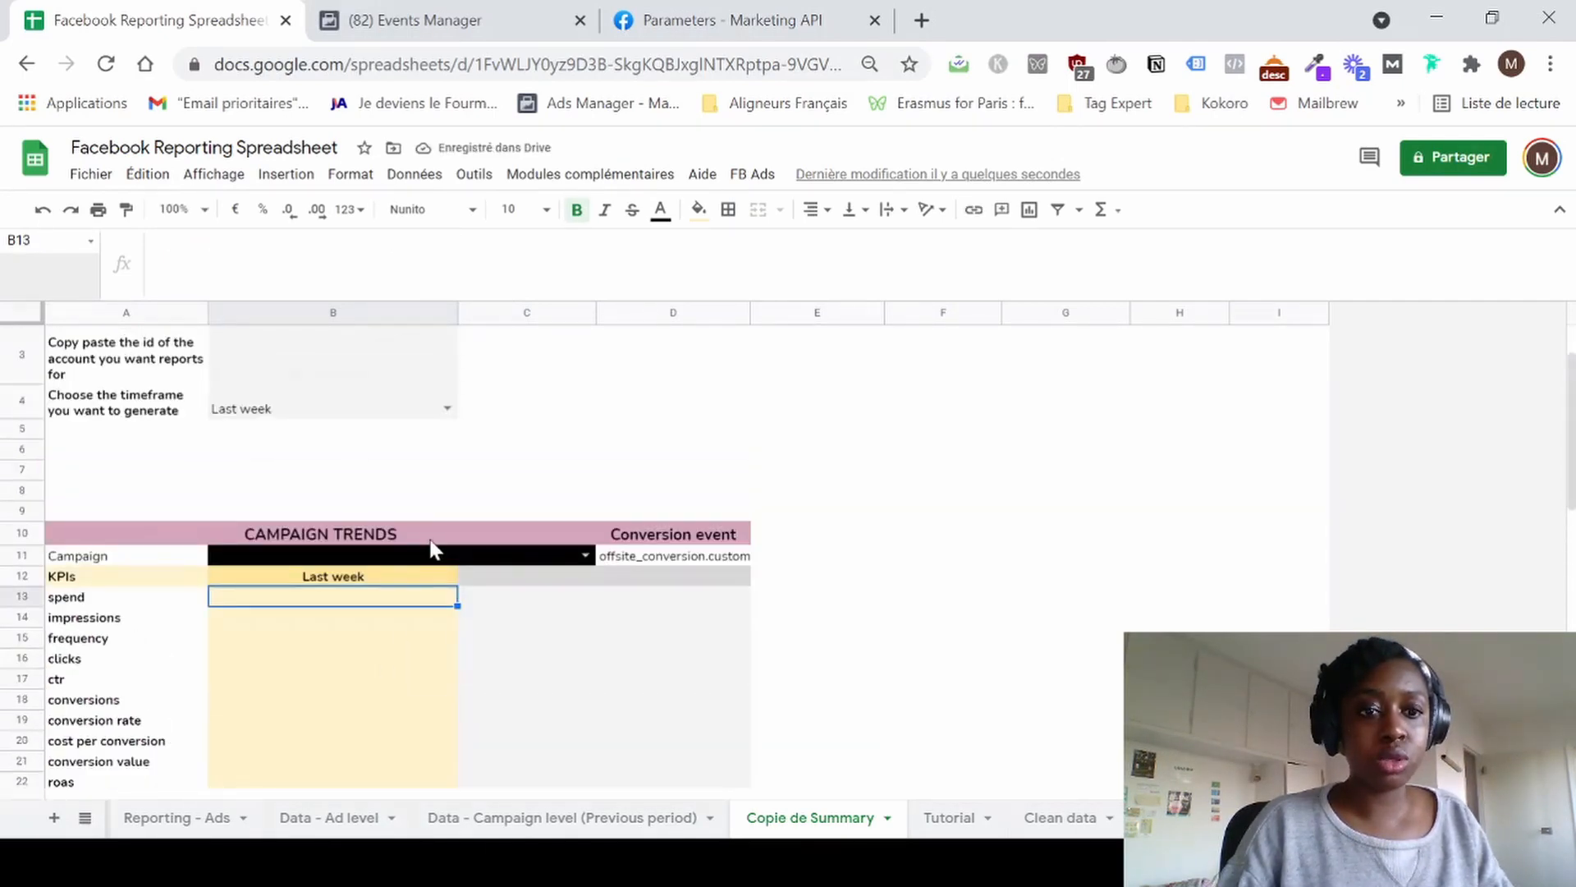
Remove the black fill from the merged campaign cell B11:C11 under CAMPAIGN TRENDS.
click(361, 558)
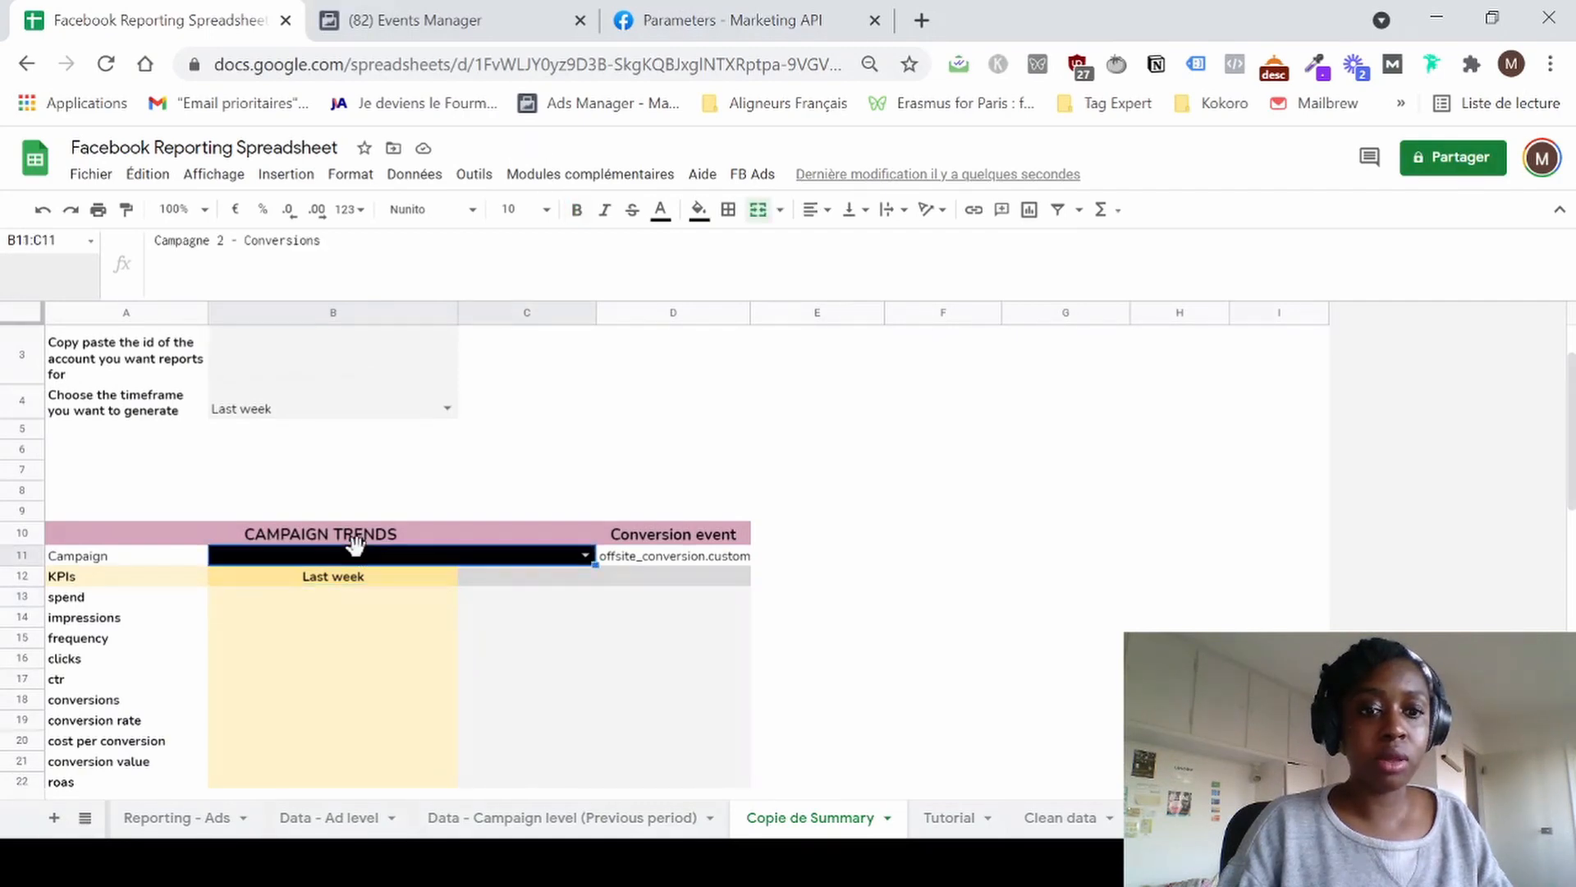
click(699, 220)
click(719, 248)
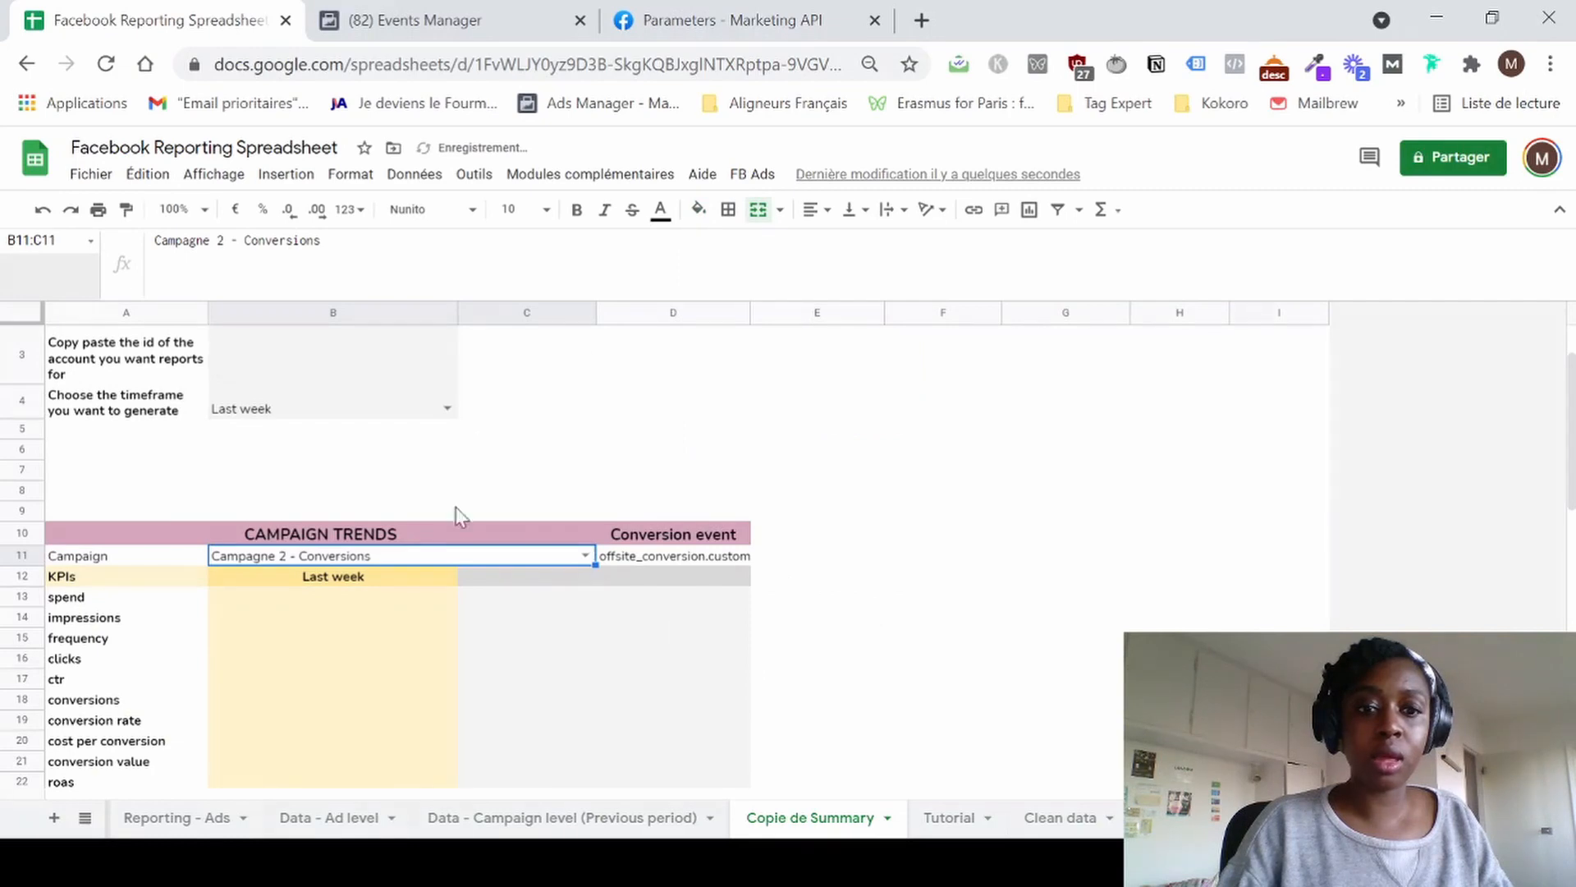
Remove the data validation from campaign cell B11:C11 and clear its content.
click(408, 182)
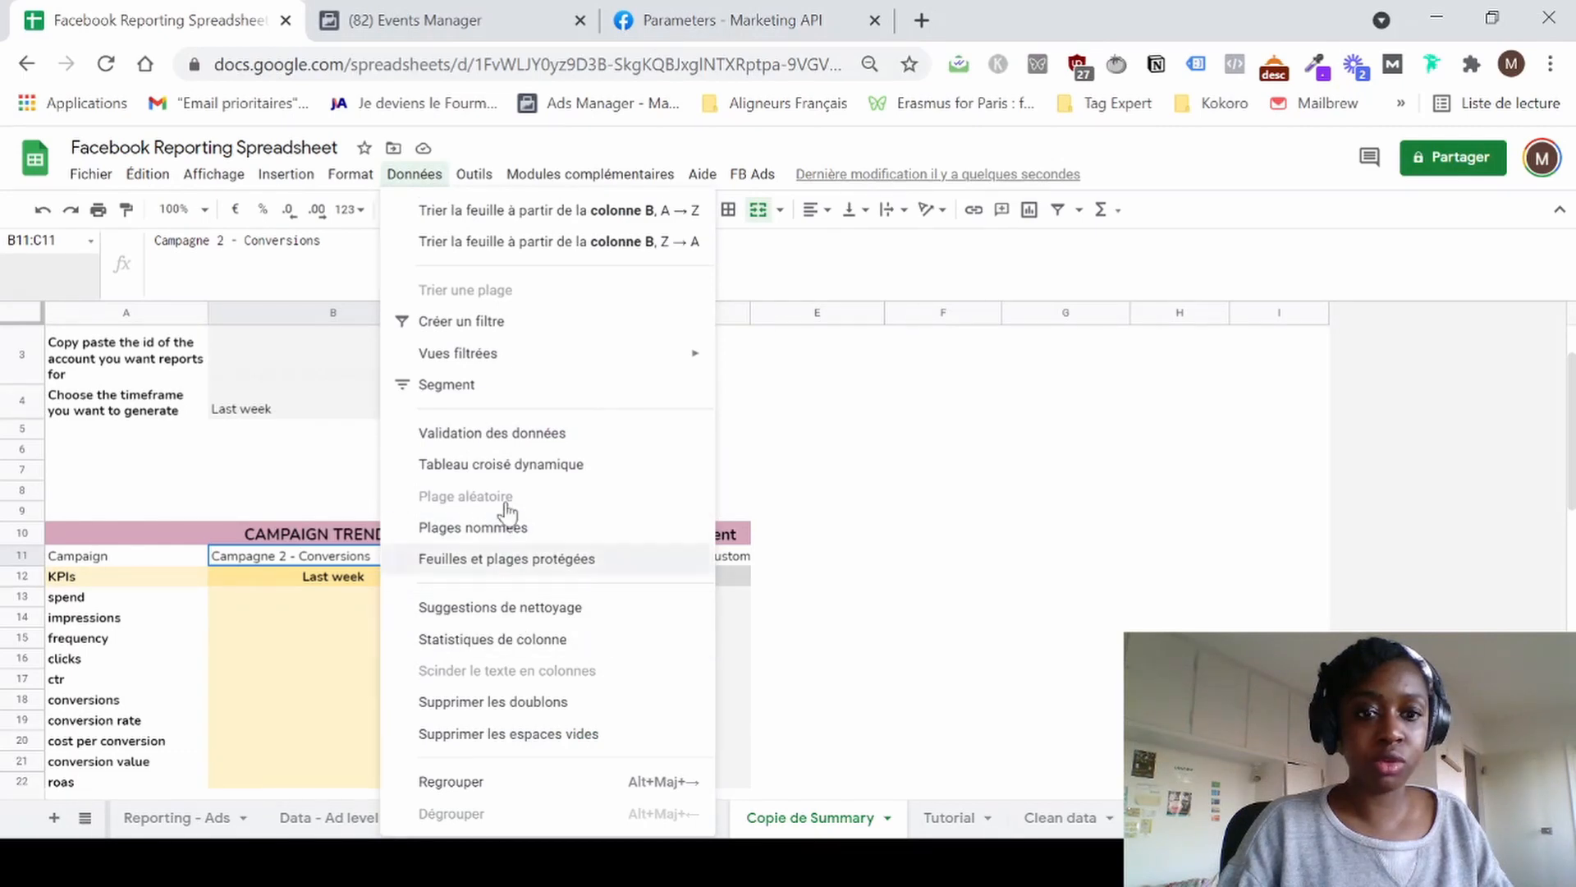
click(509, 433)
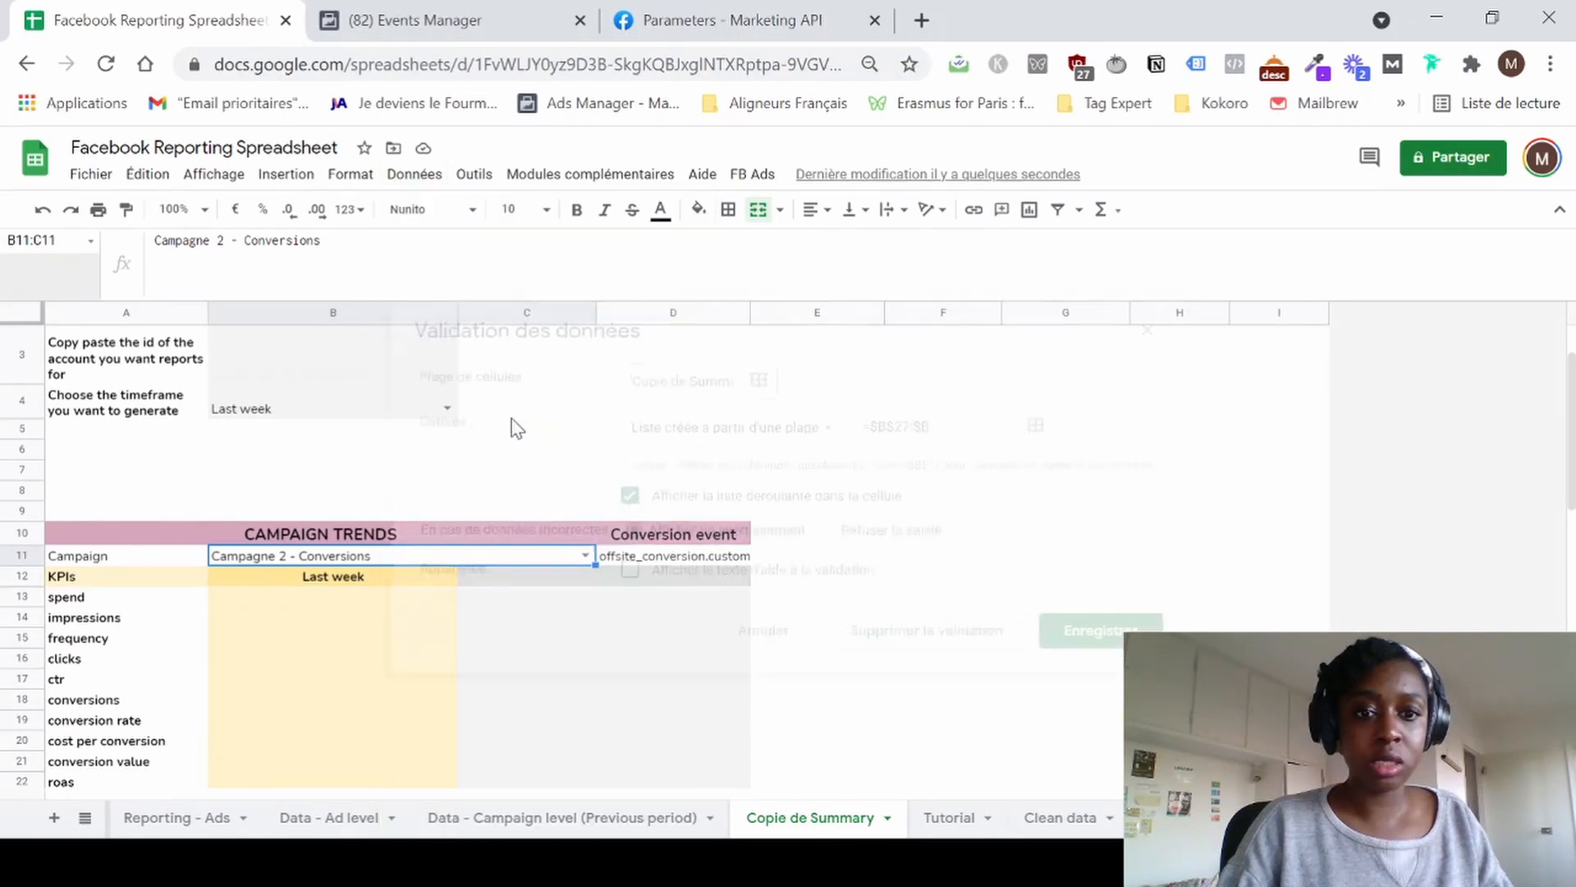
click(926, 628)
key(Delete)
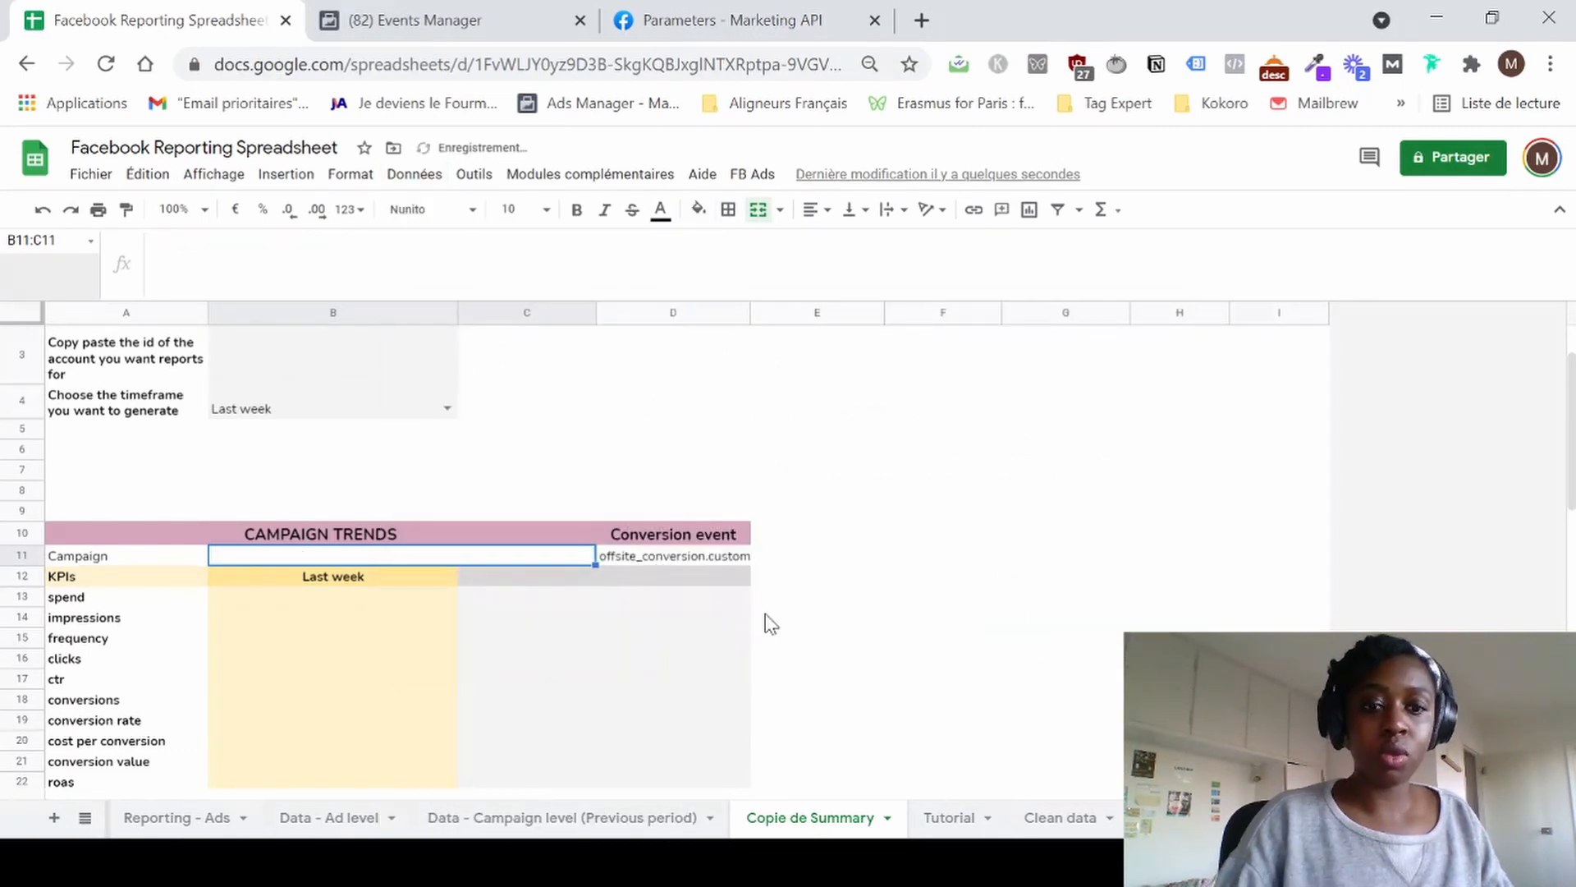
Check the unique campaign names in column A of Clean data and open data validation for campaign cell B11:C11 of Copie de Summary.
click(1061, 819)
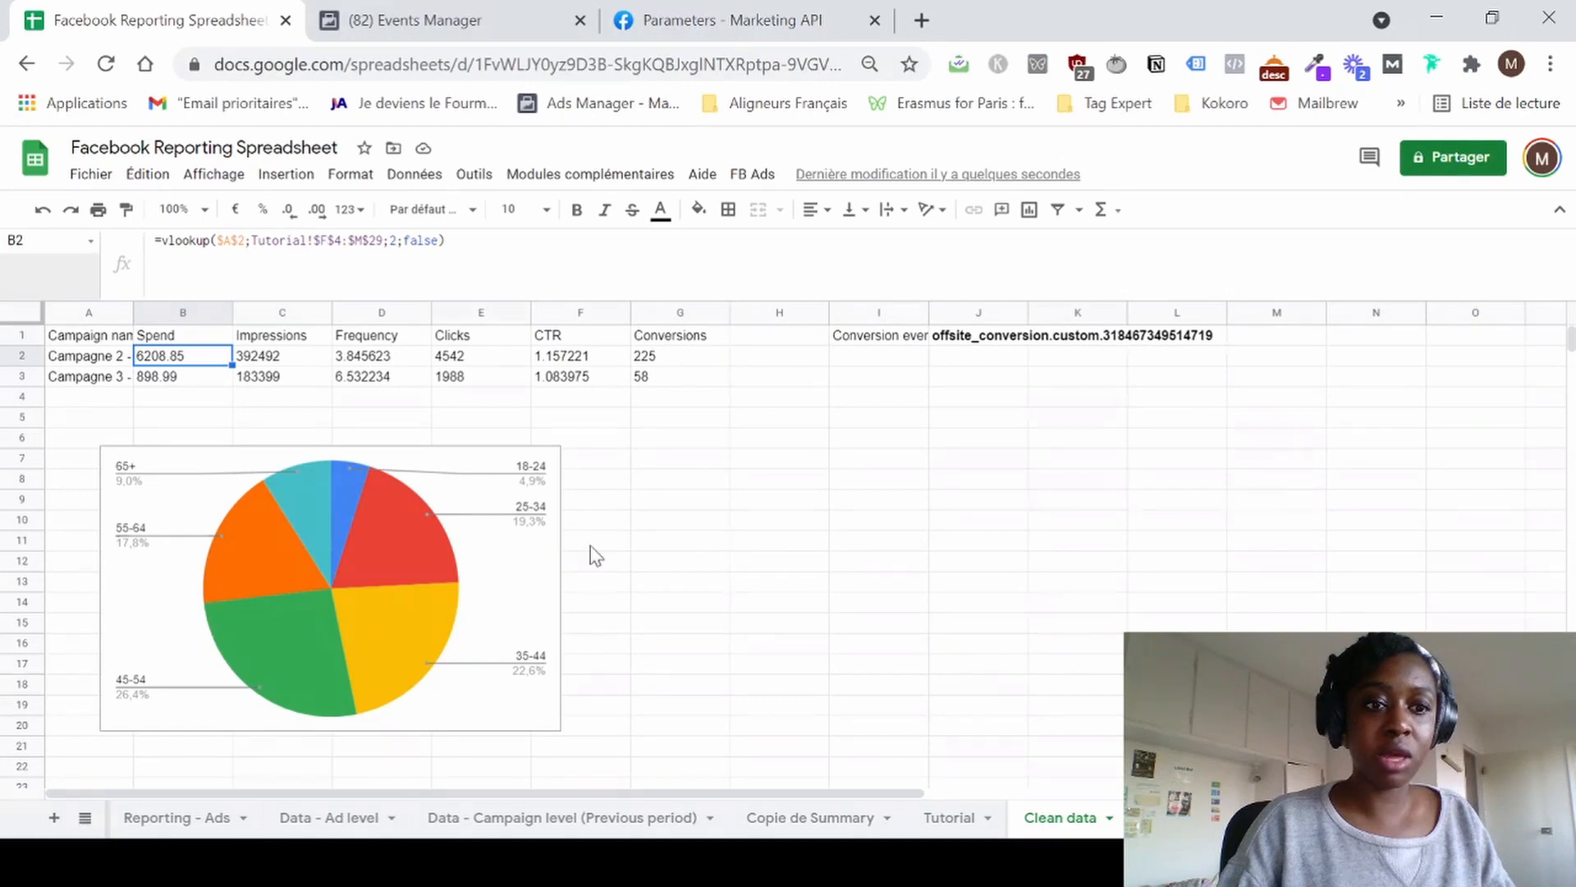
click(89, 380)
click(86, 361)
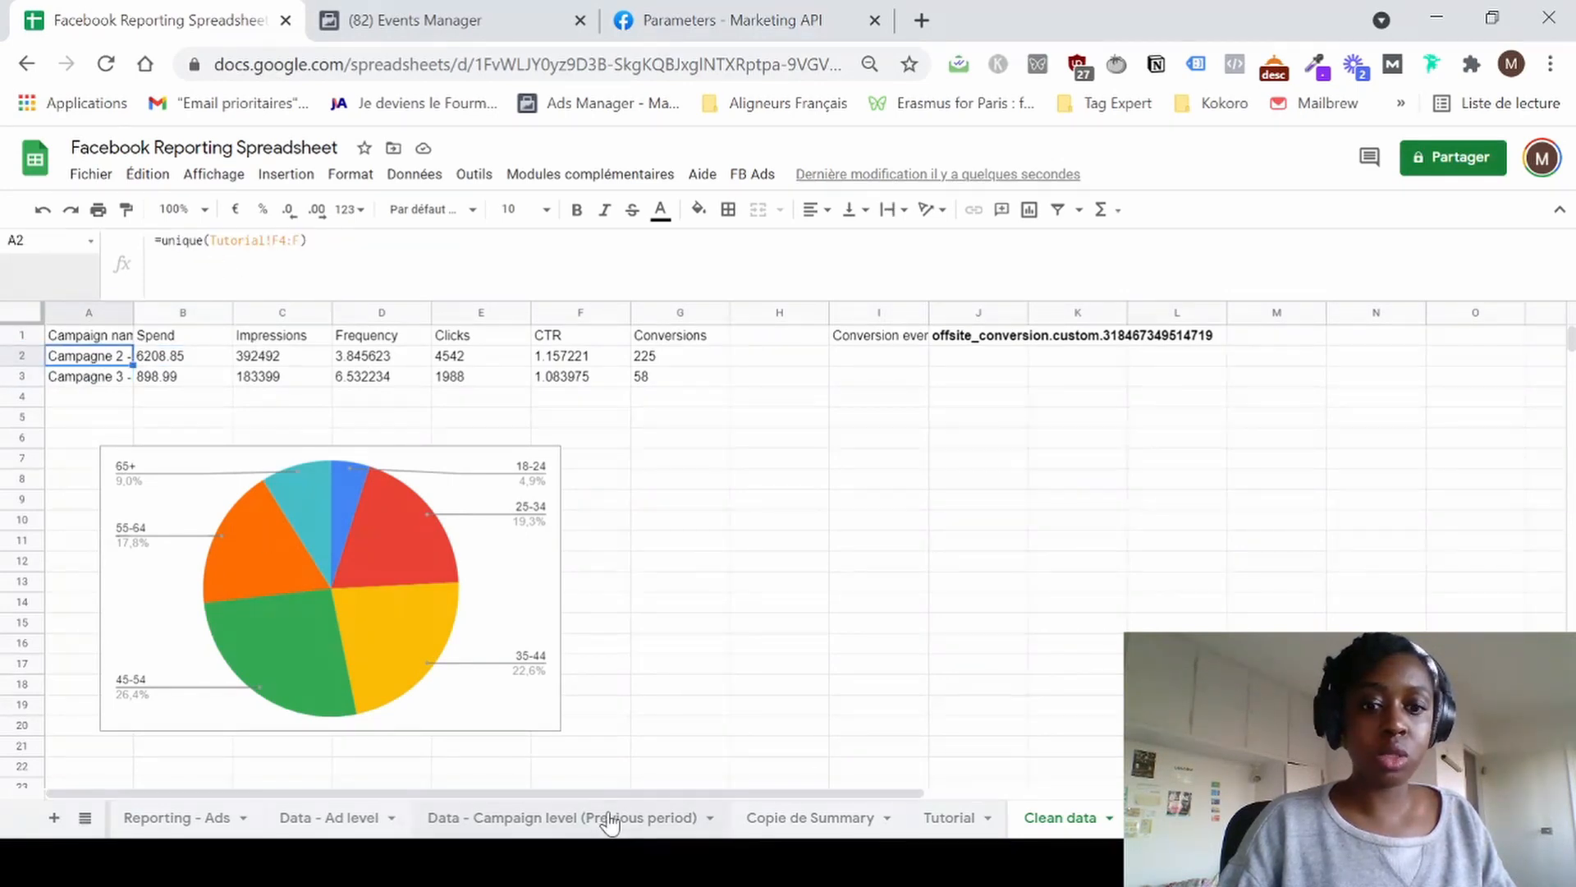
click(784, 819)
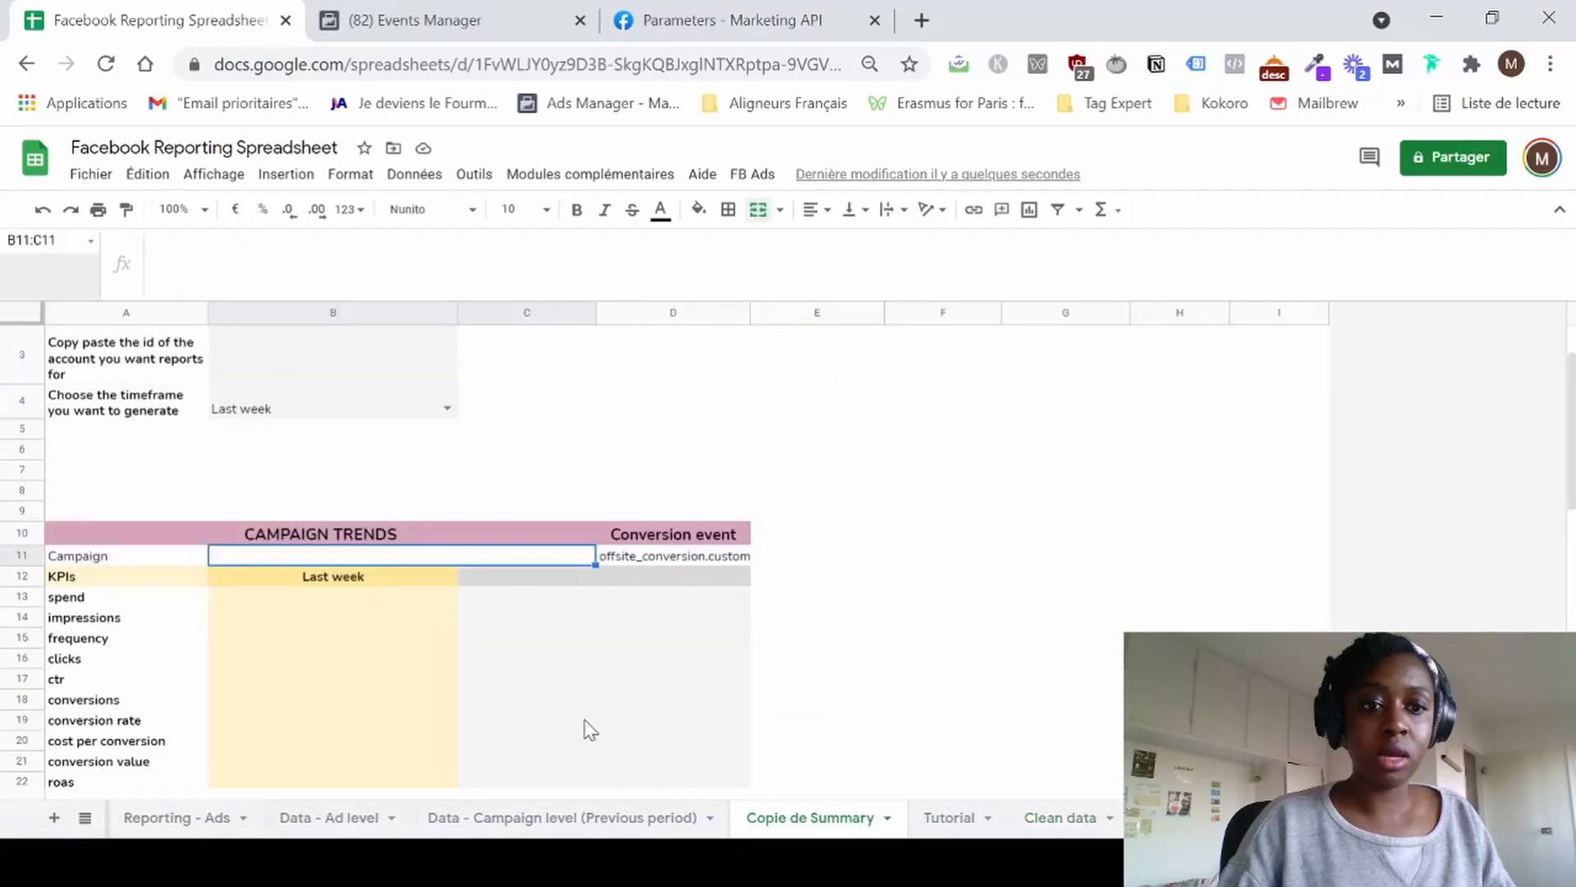
click(404, 174)
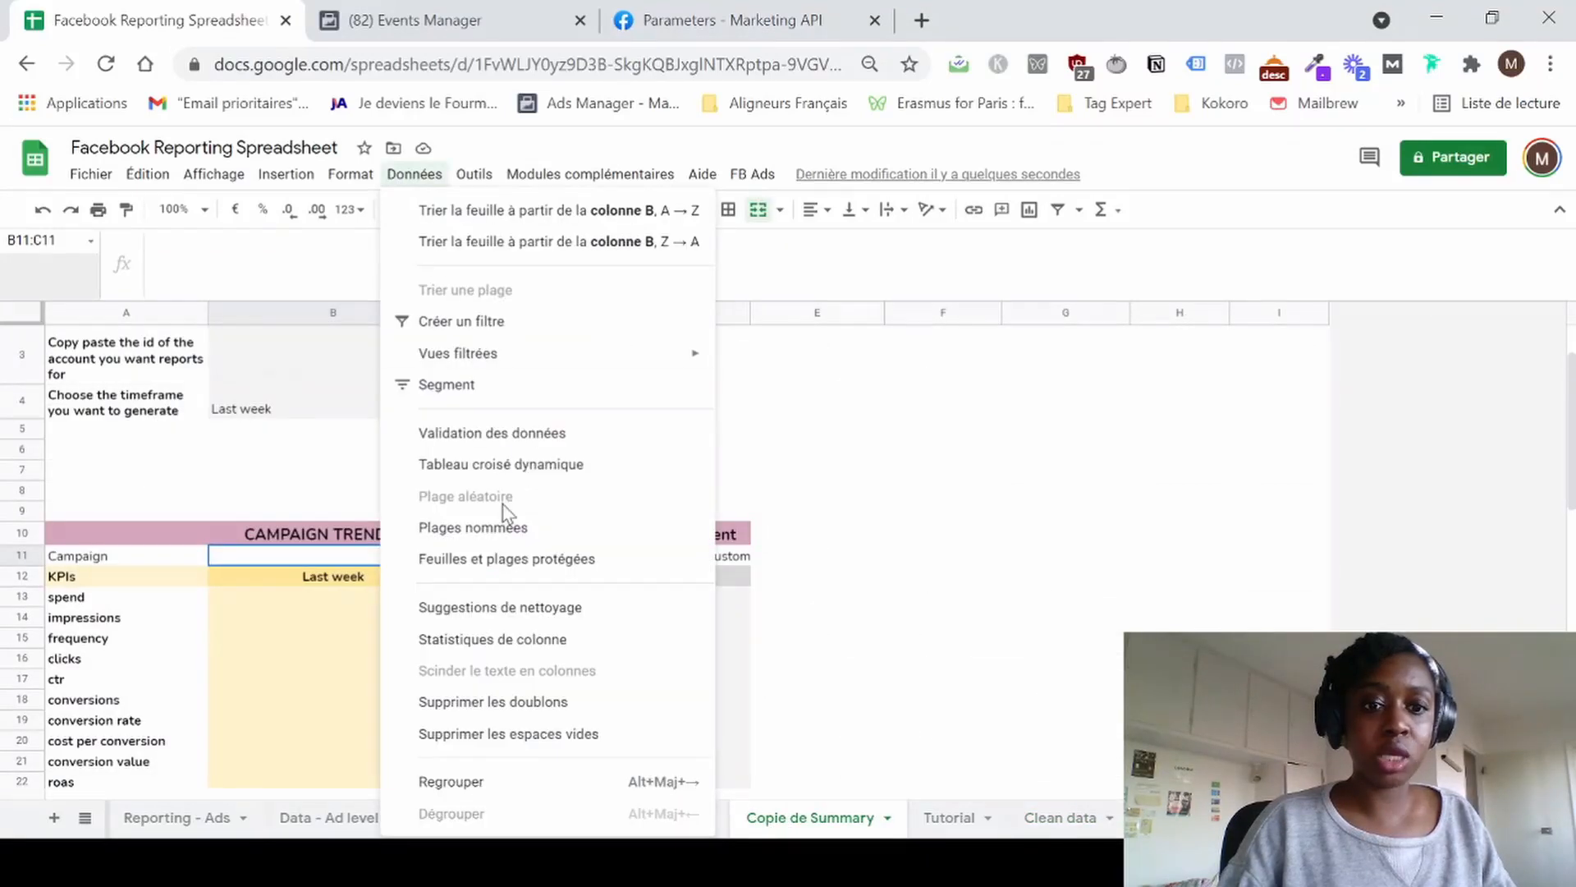
click(480, 443)
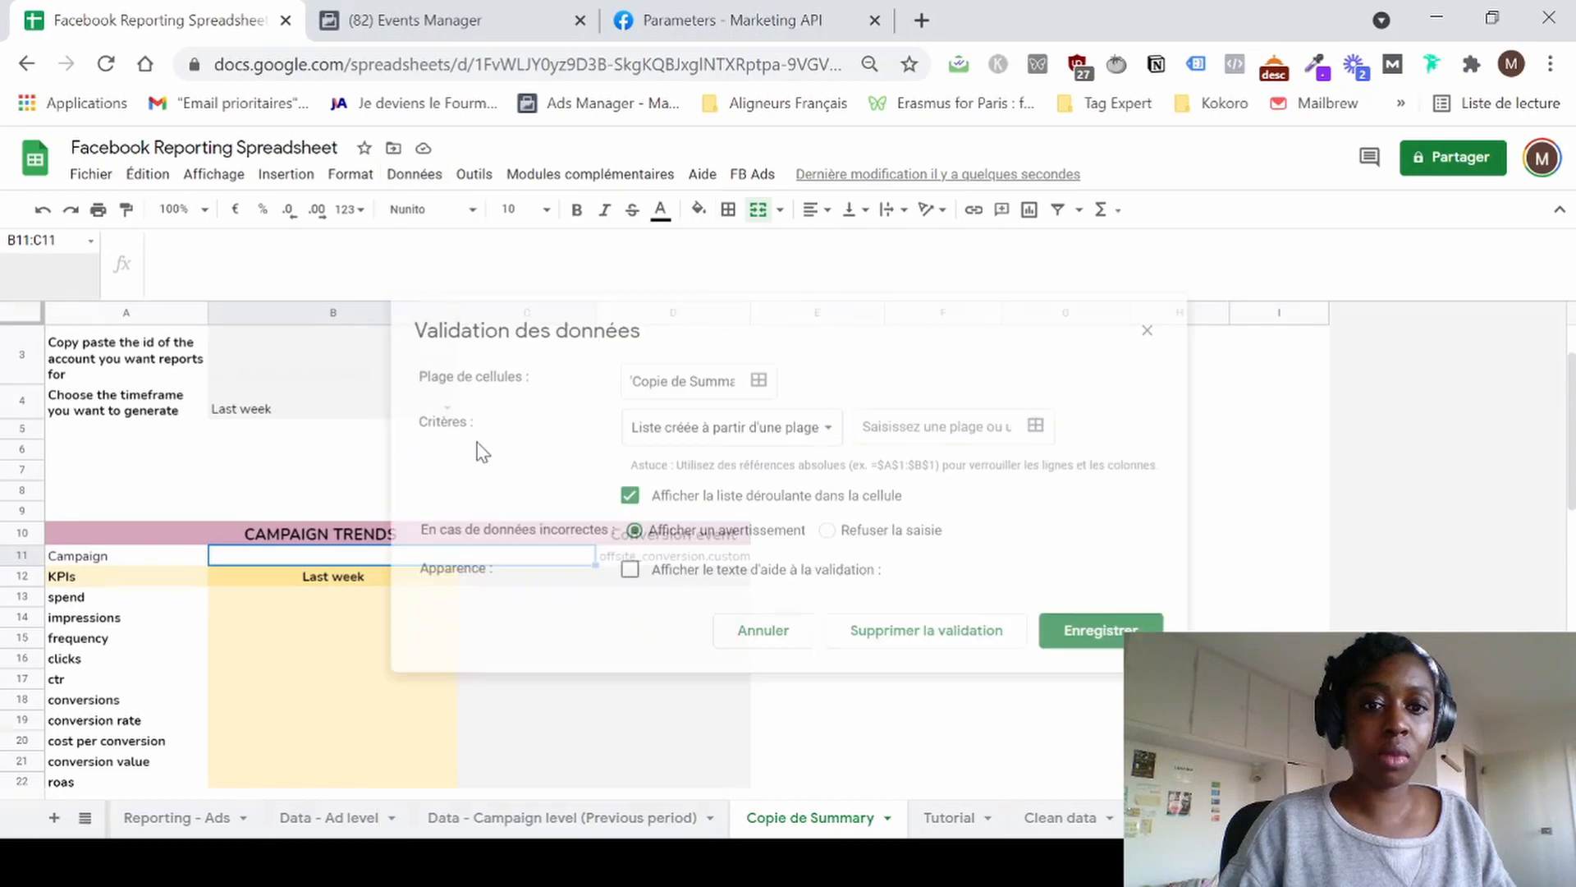
Set the validation list's source range to 'Clean data'!A2:A and save the rule.
click(945, 818)
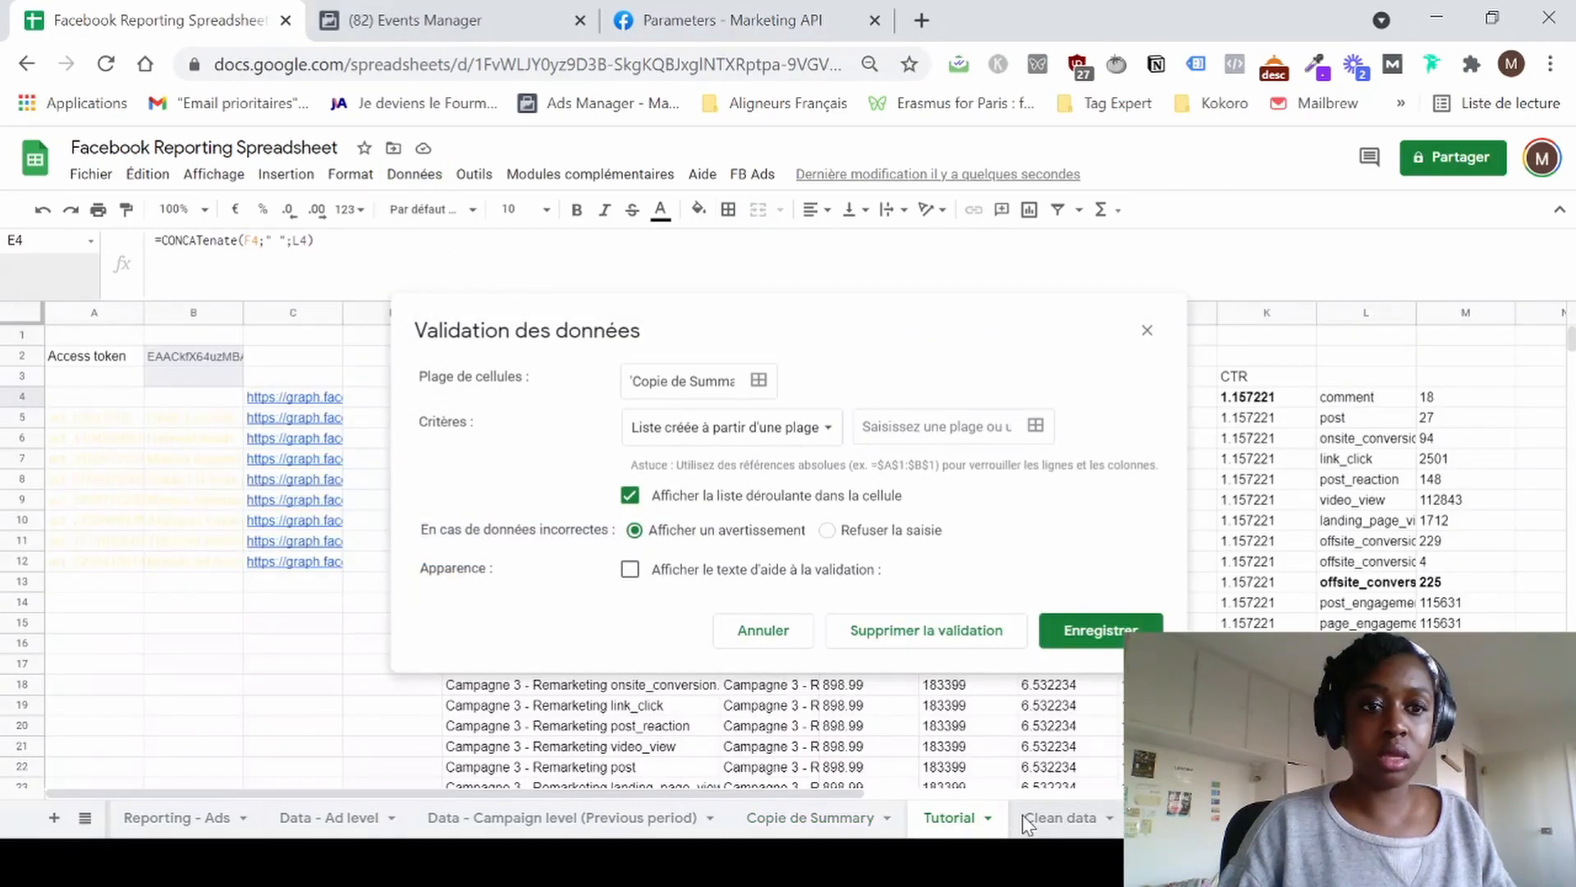
click(1026, 819)
drag(93, 363, 93, 384)
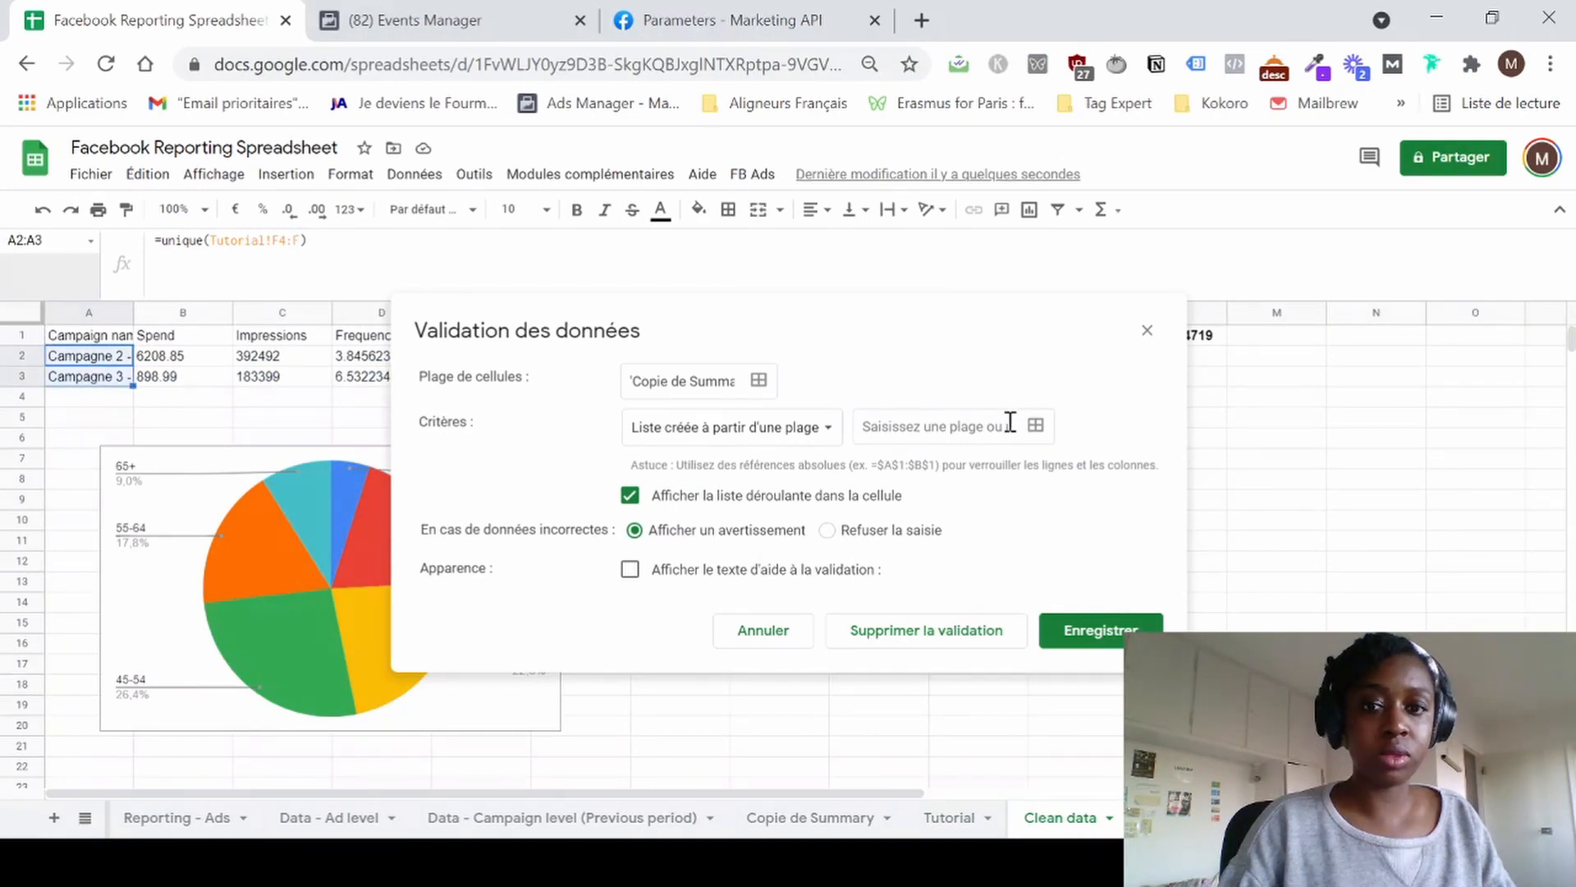
click(1035, 425)
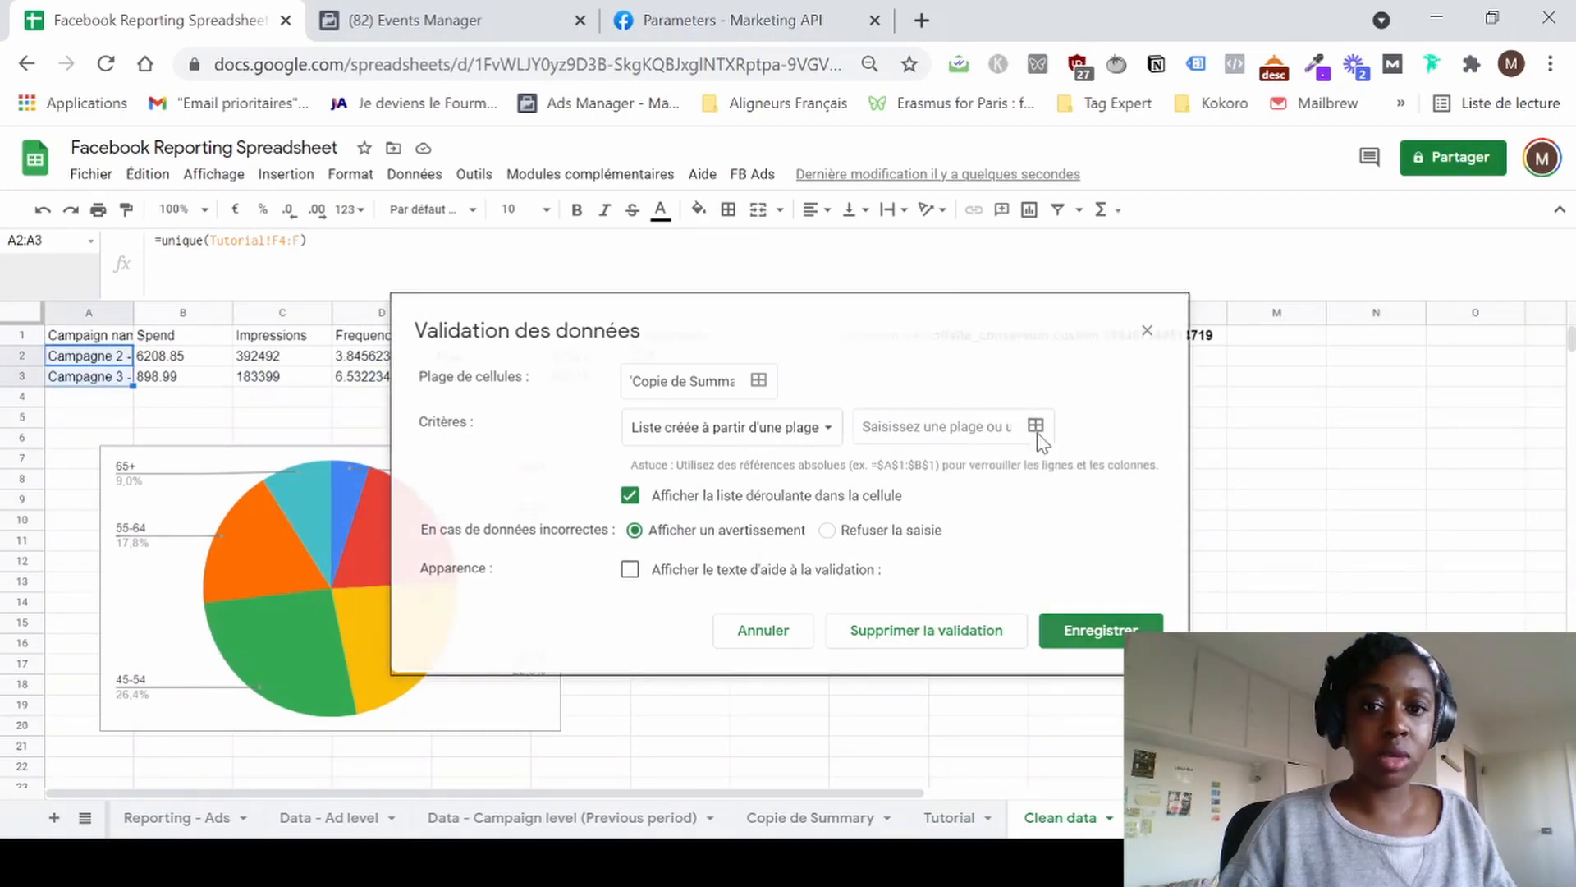
drag(107, 362, 107, 378)
click(108, 379)
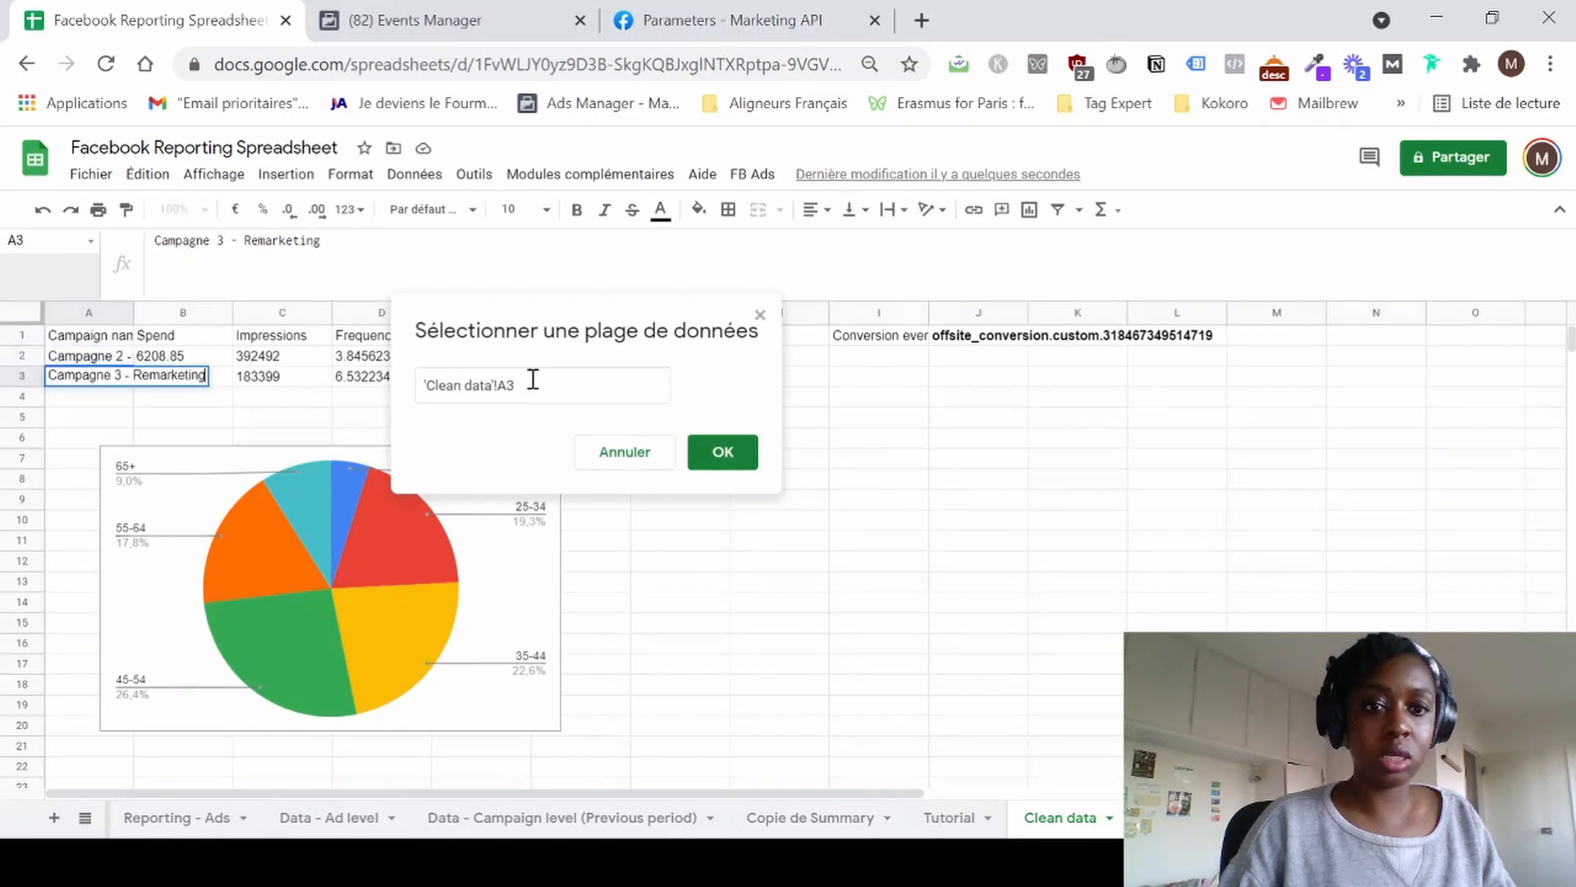
click(108, 359)
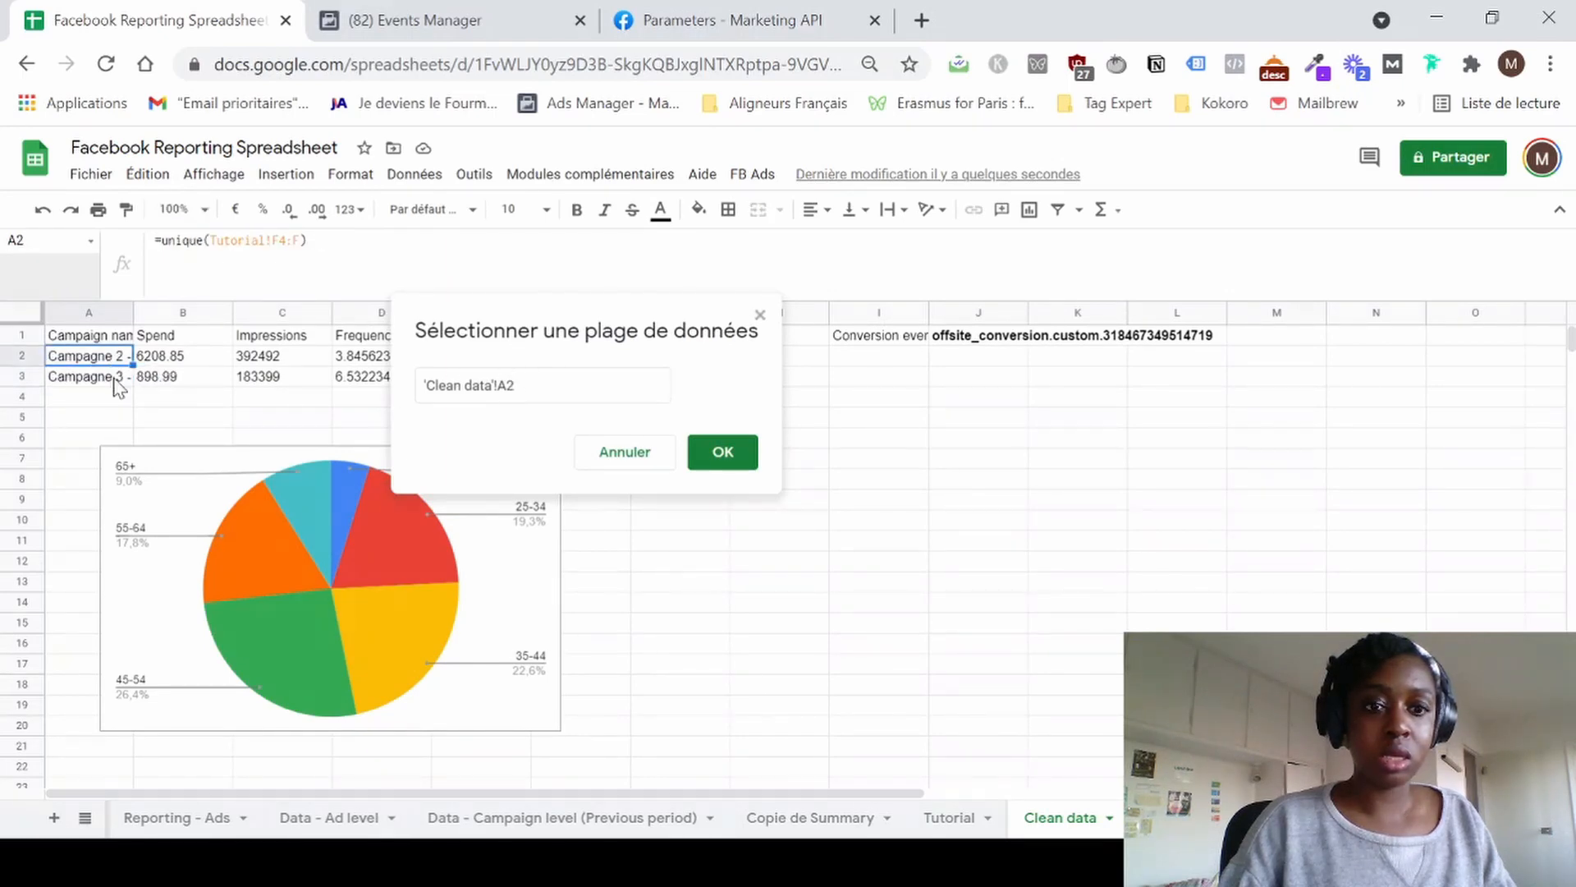
drag(101, 362, 100, 398)
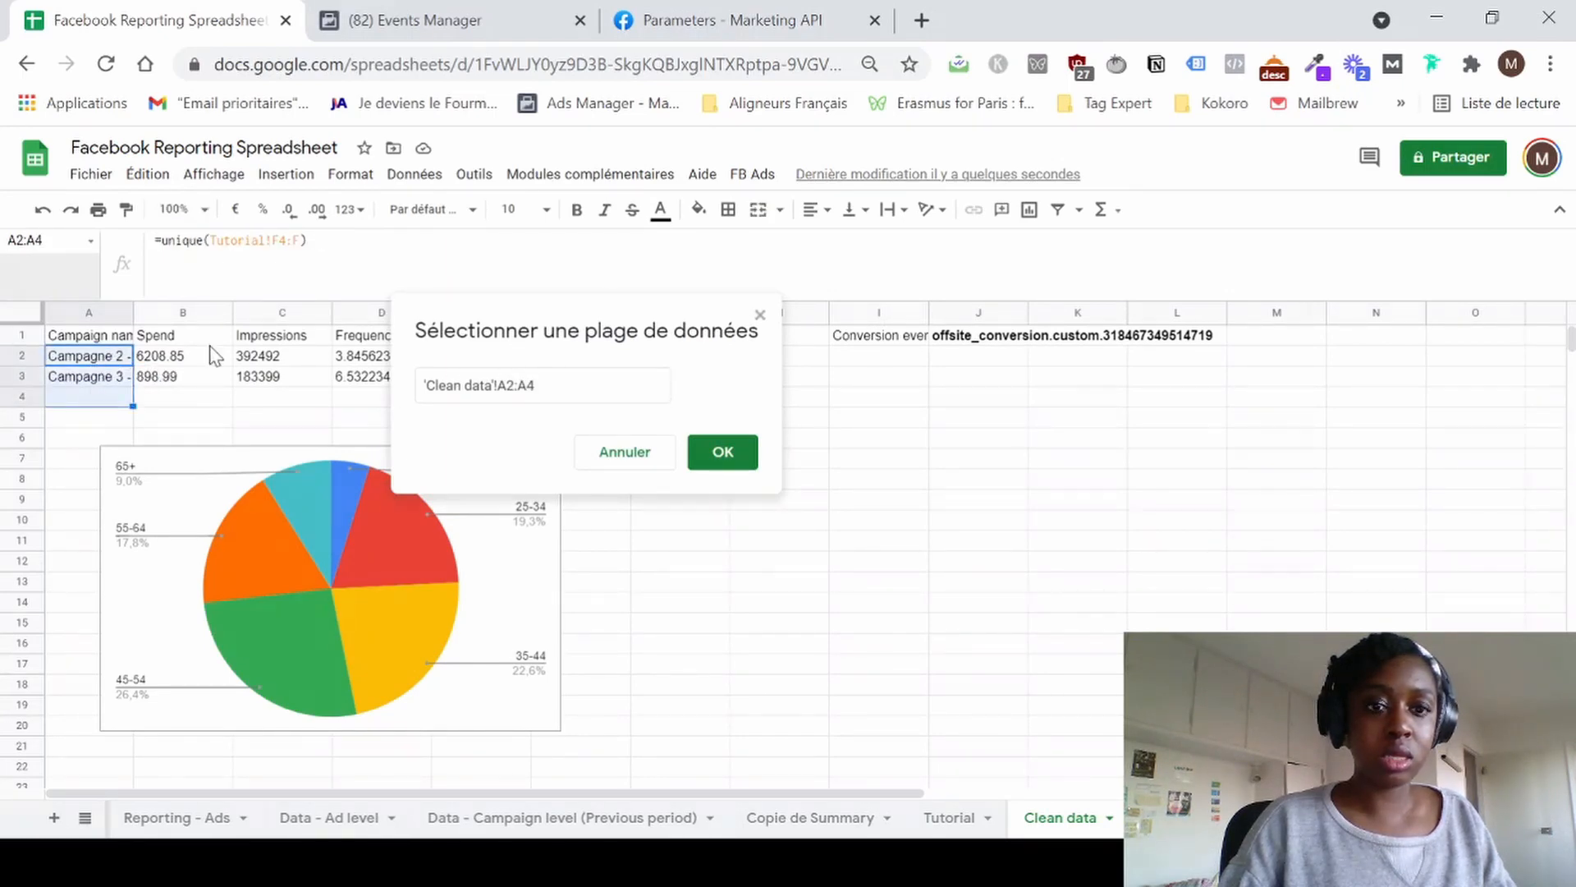
click(565, 384)
key(BackSpace)
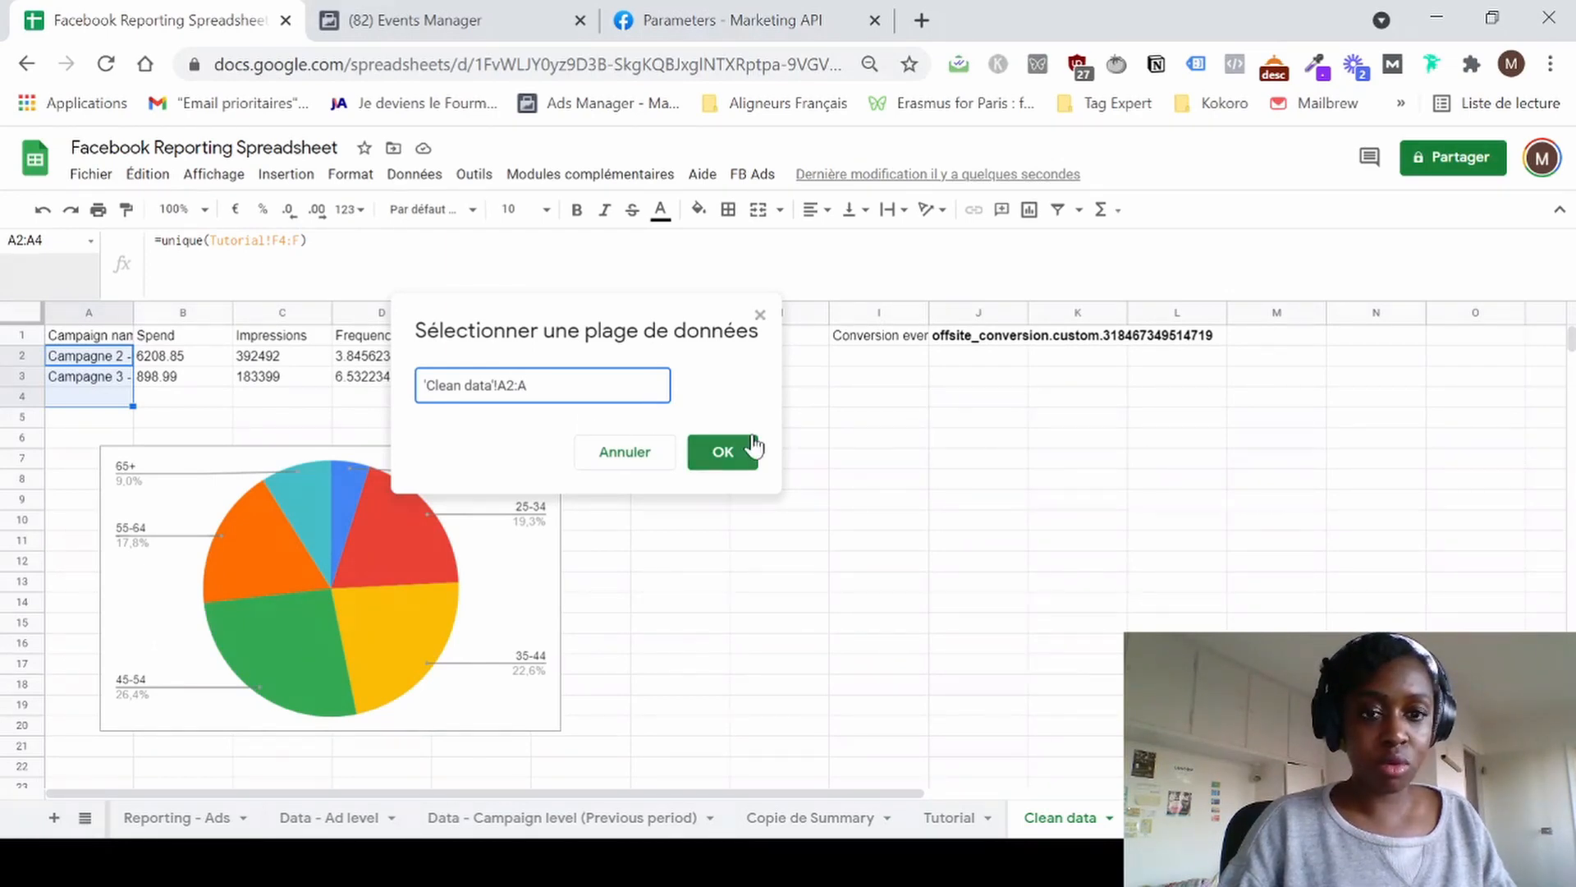
click(733, 451)
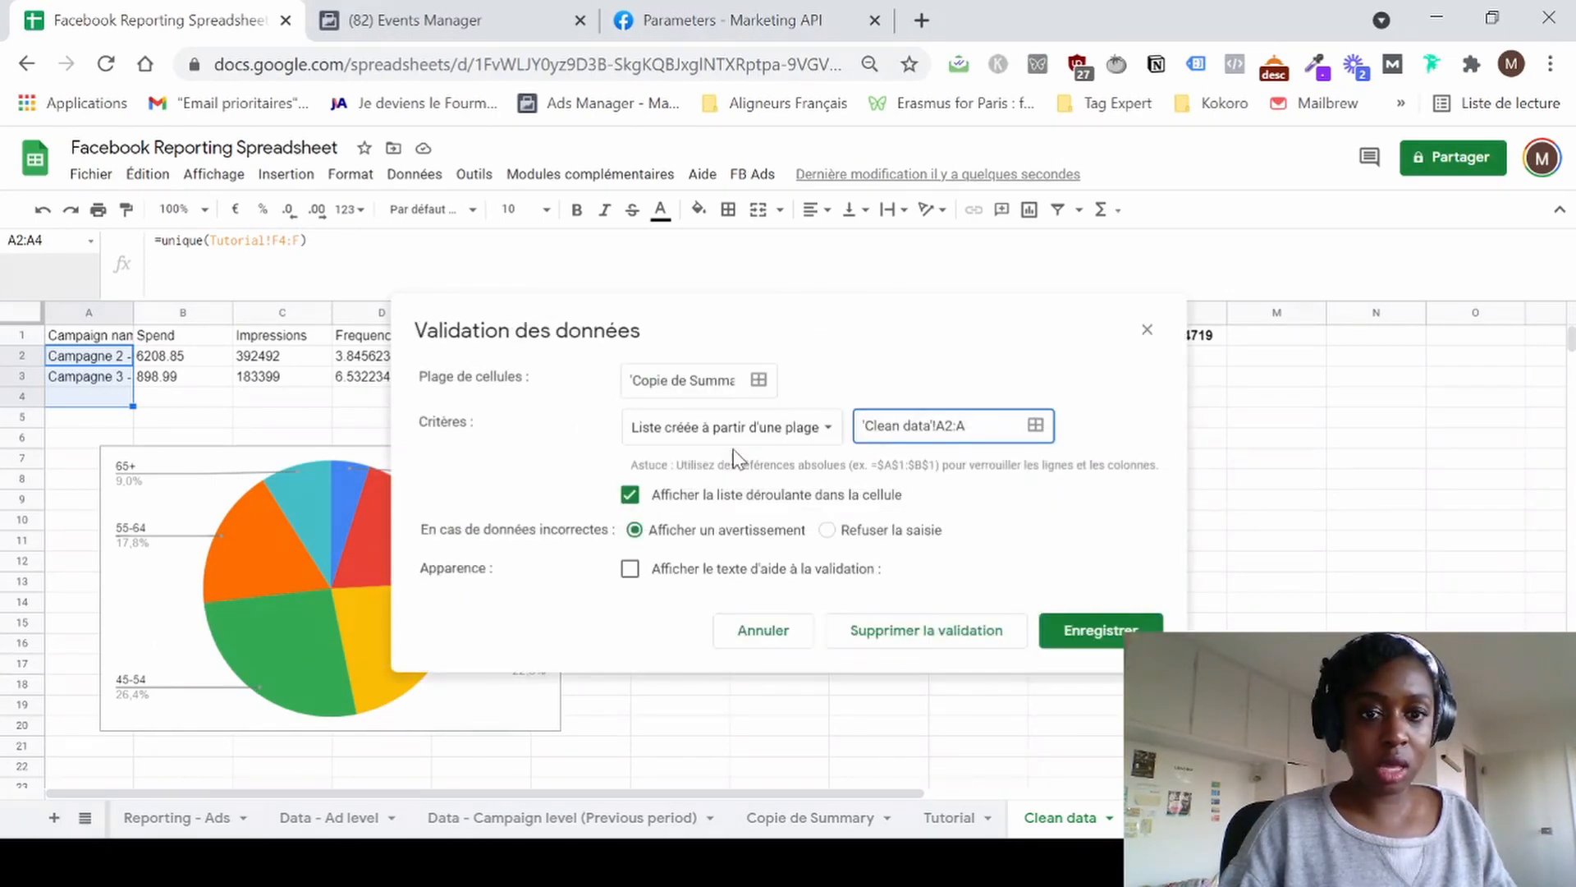
click(1109, 634)
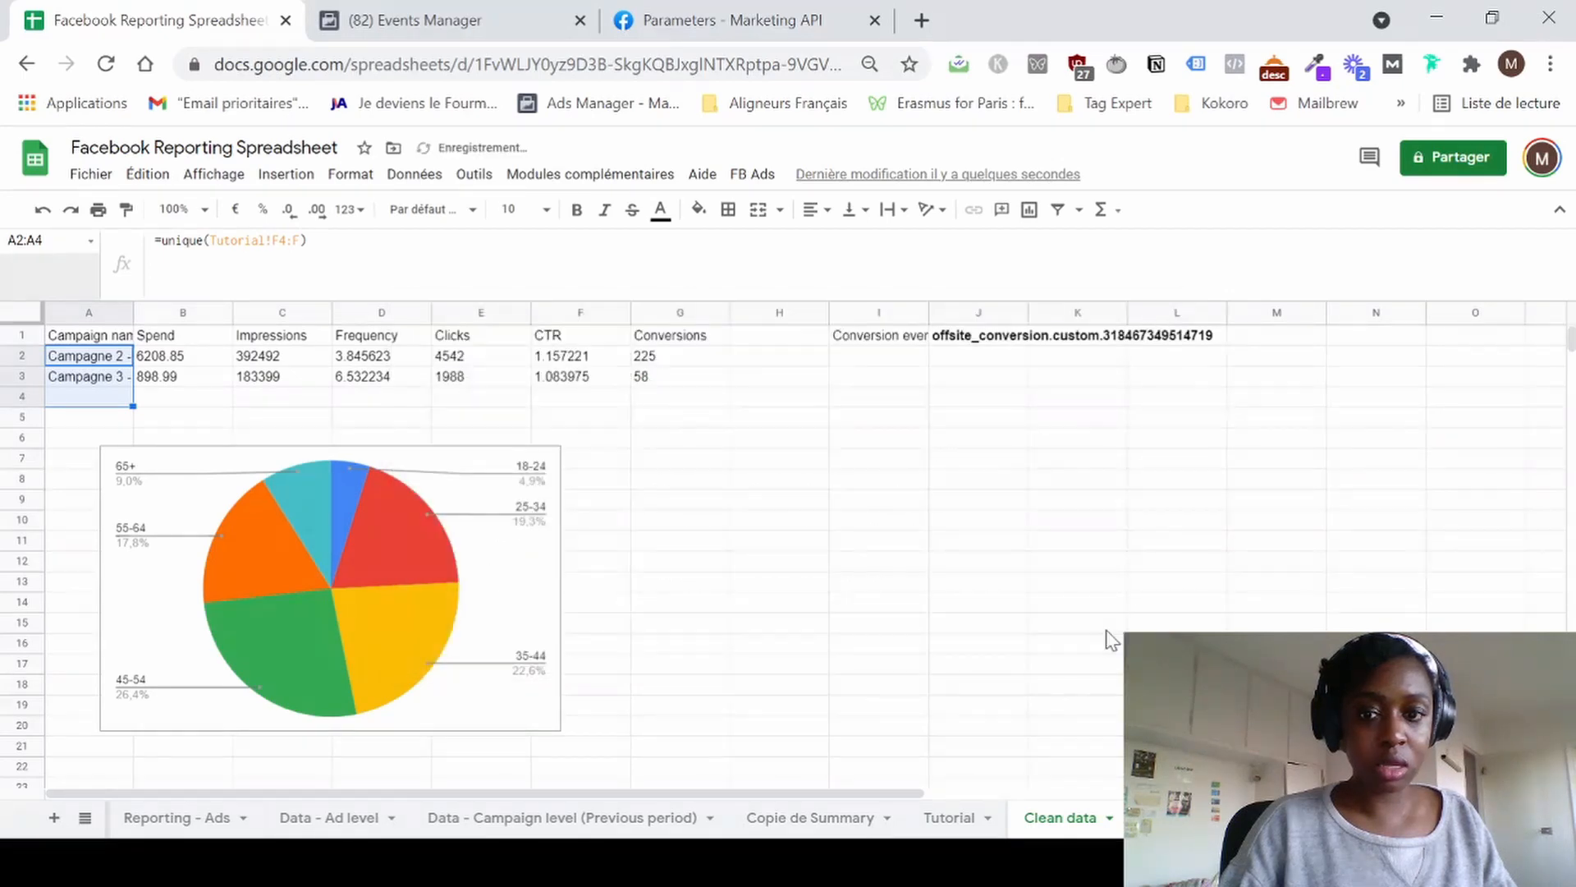
Choose Campagne 2 - Conversions in campaign cell B11:C11 of the Copie de Summary sheet.
click(949, 817)
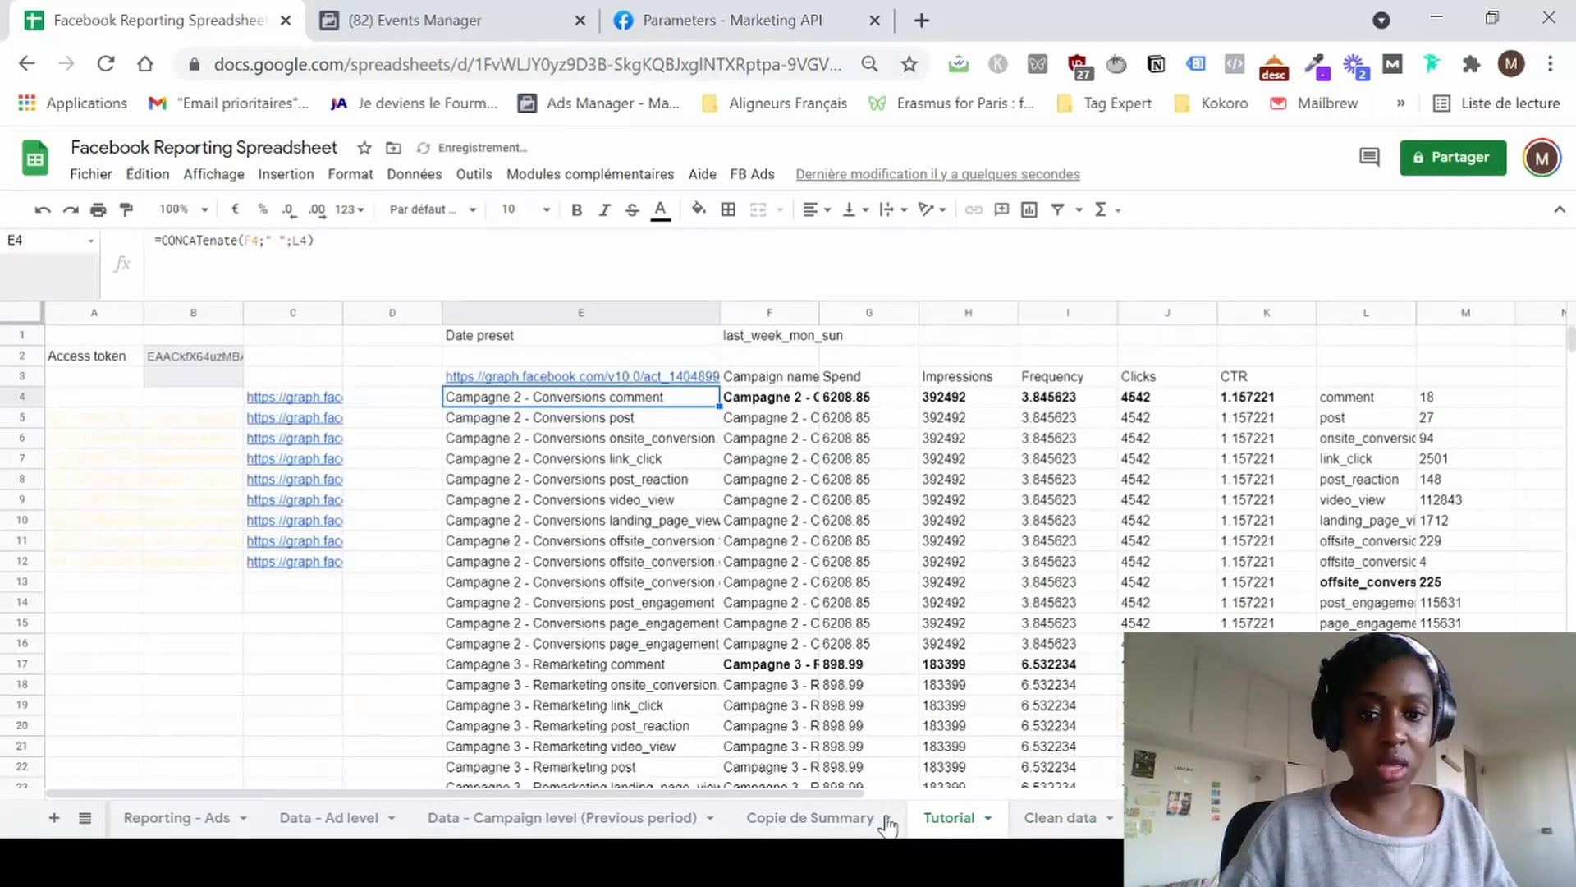
click(854, 811)
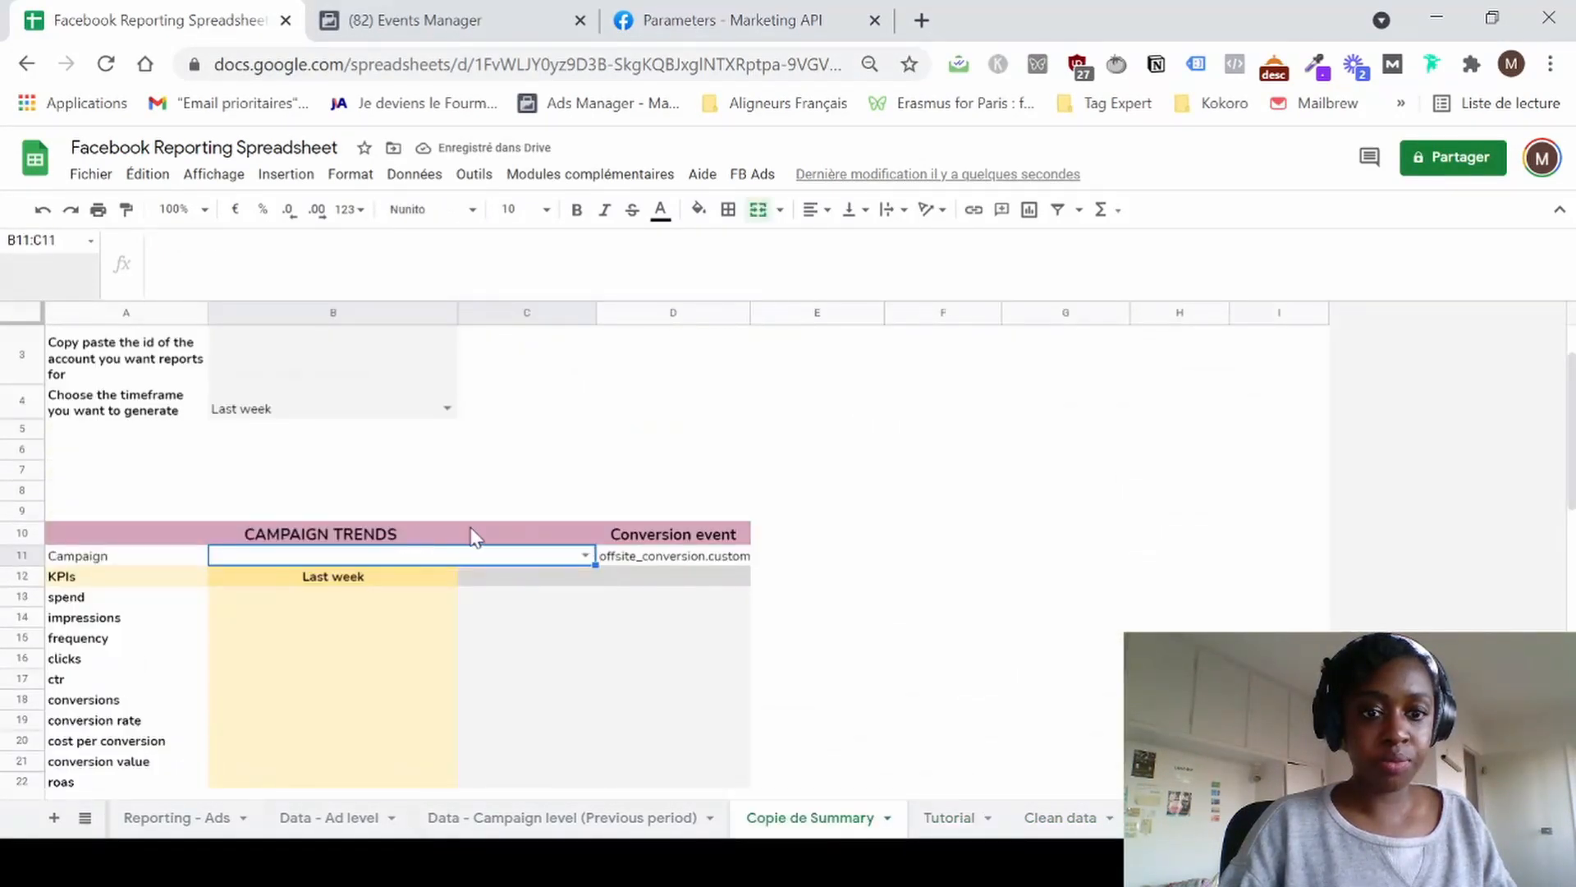
click(582, 557)
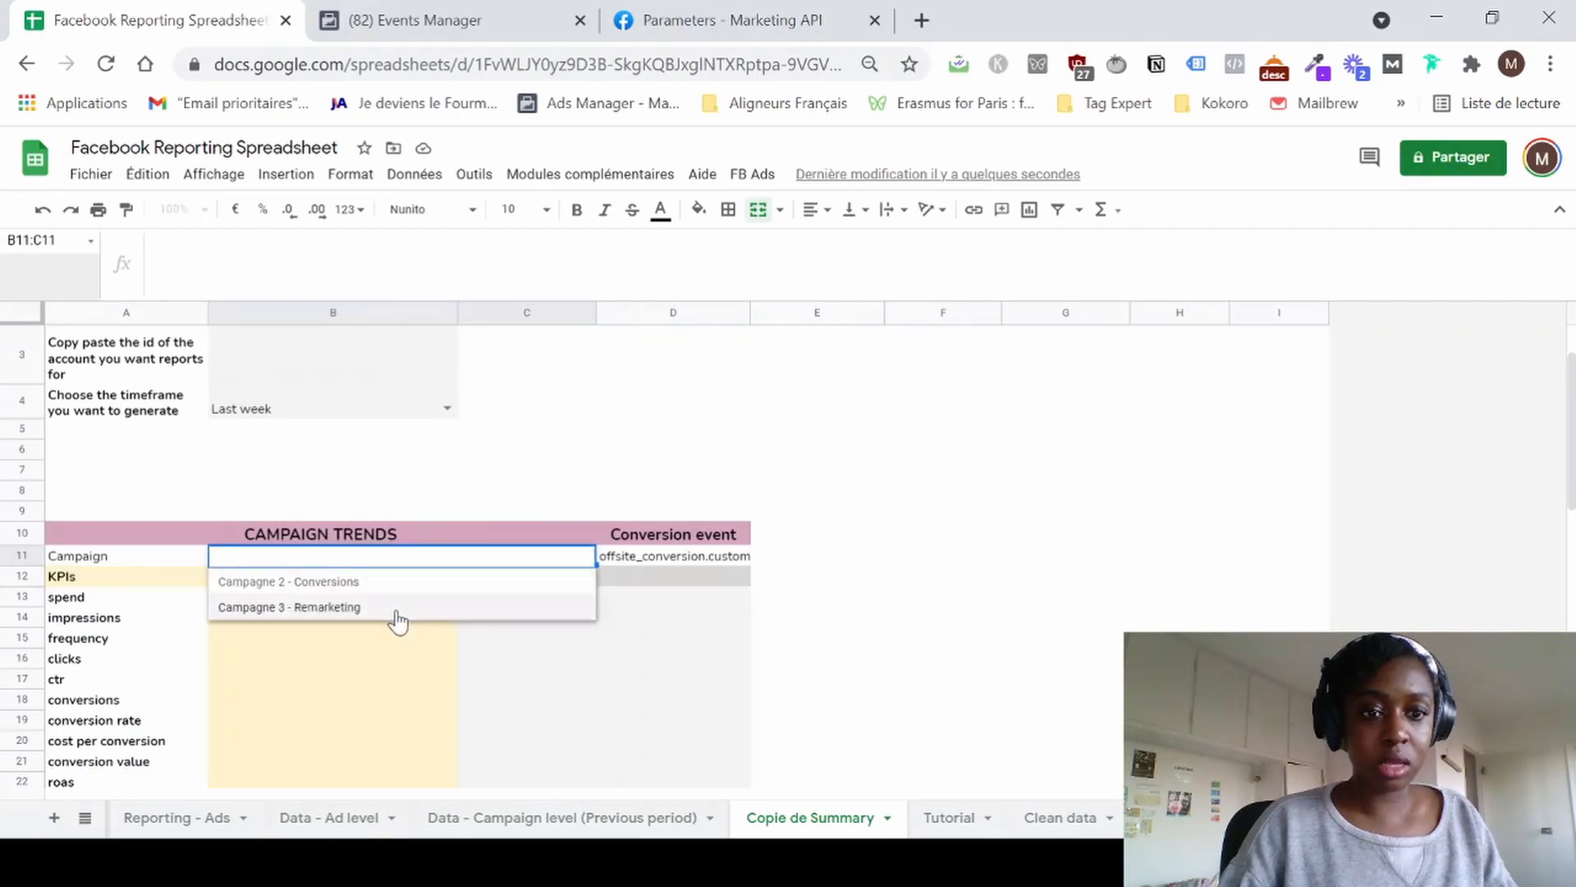
click(373, 583)
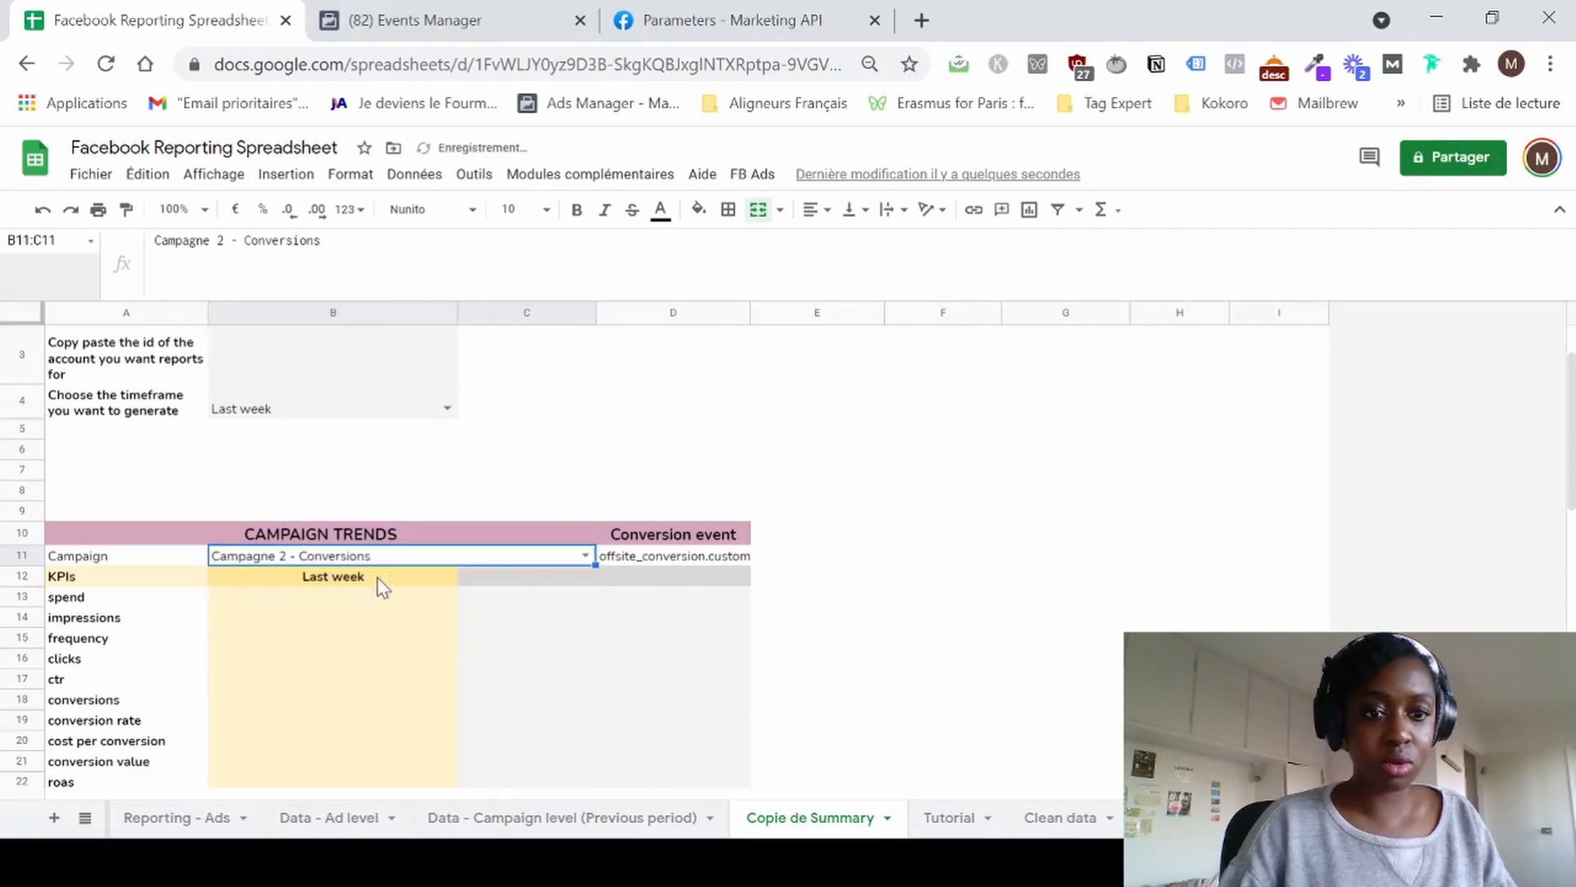
click(364, 608)
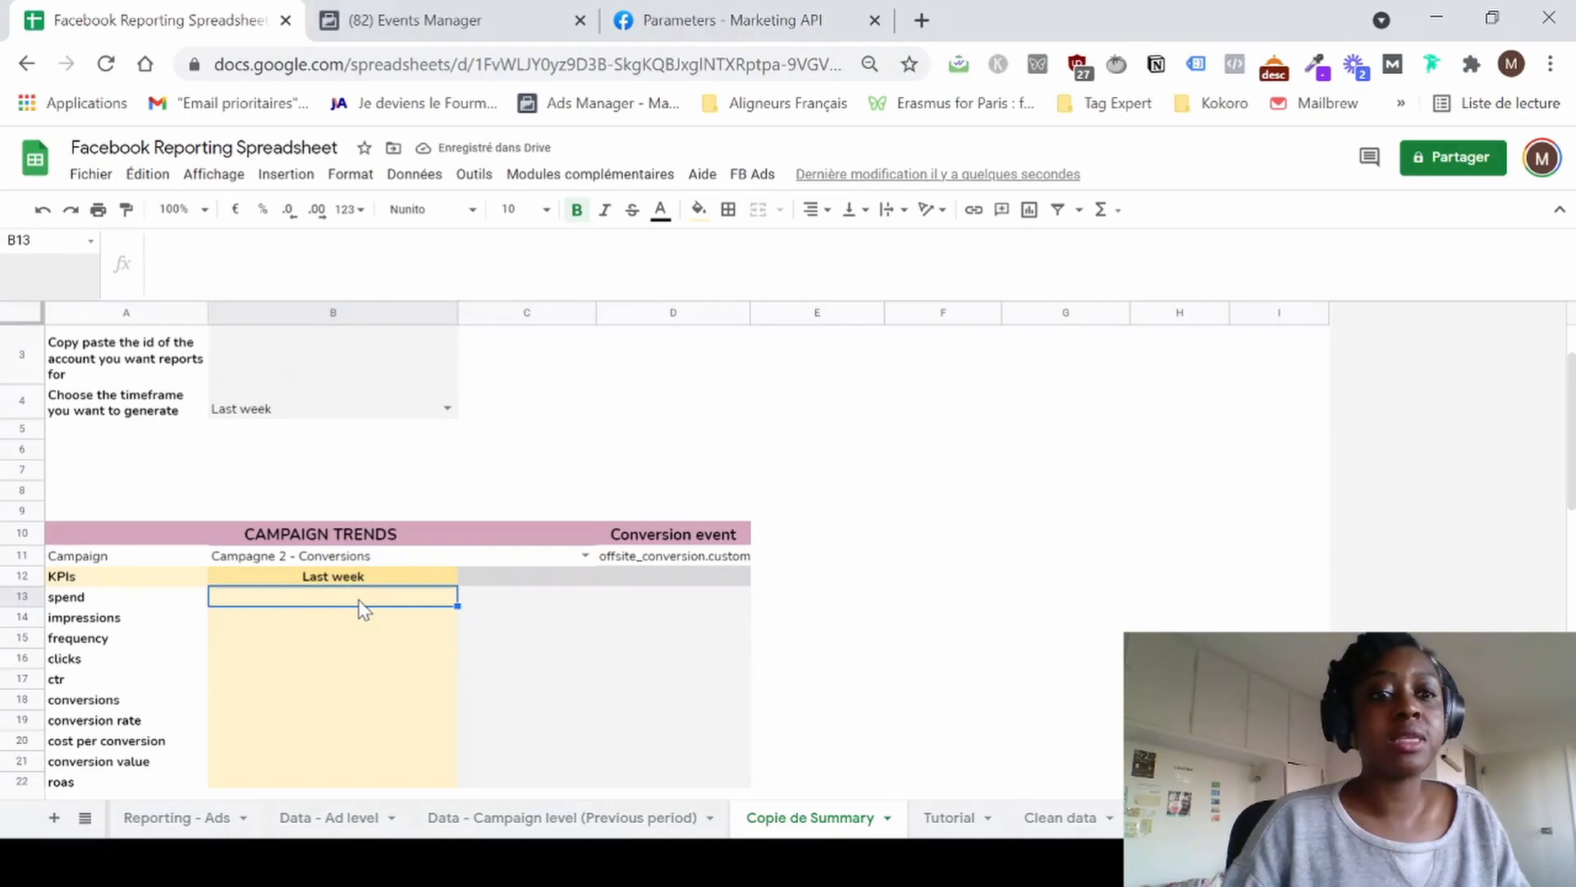
click(1037, 816)
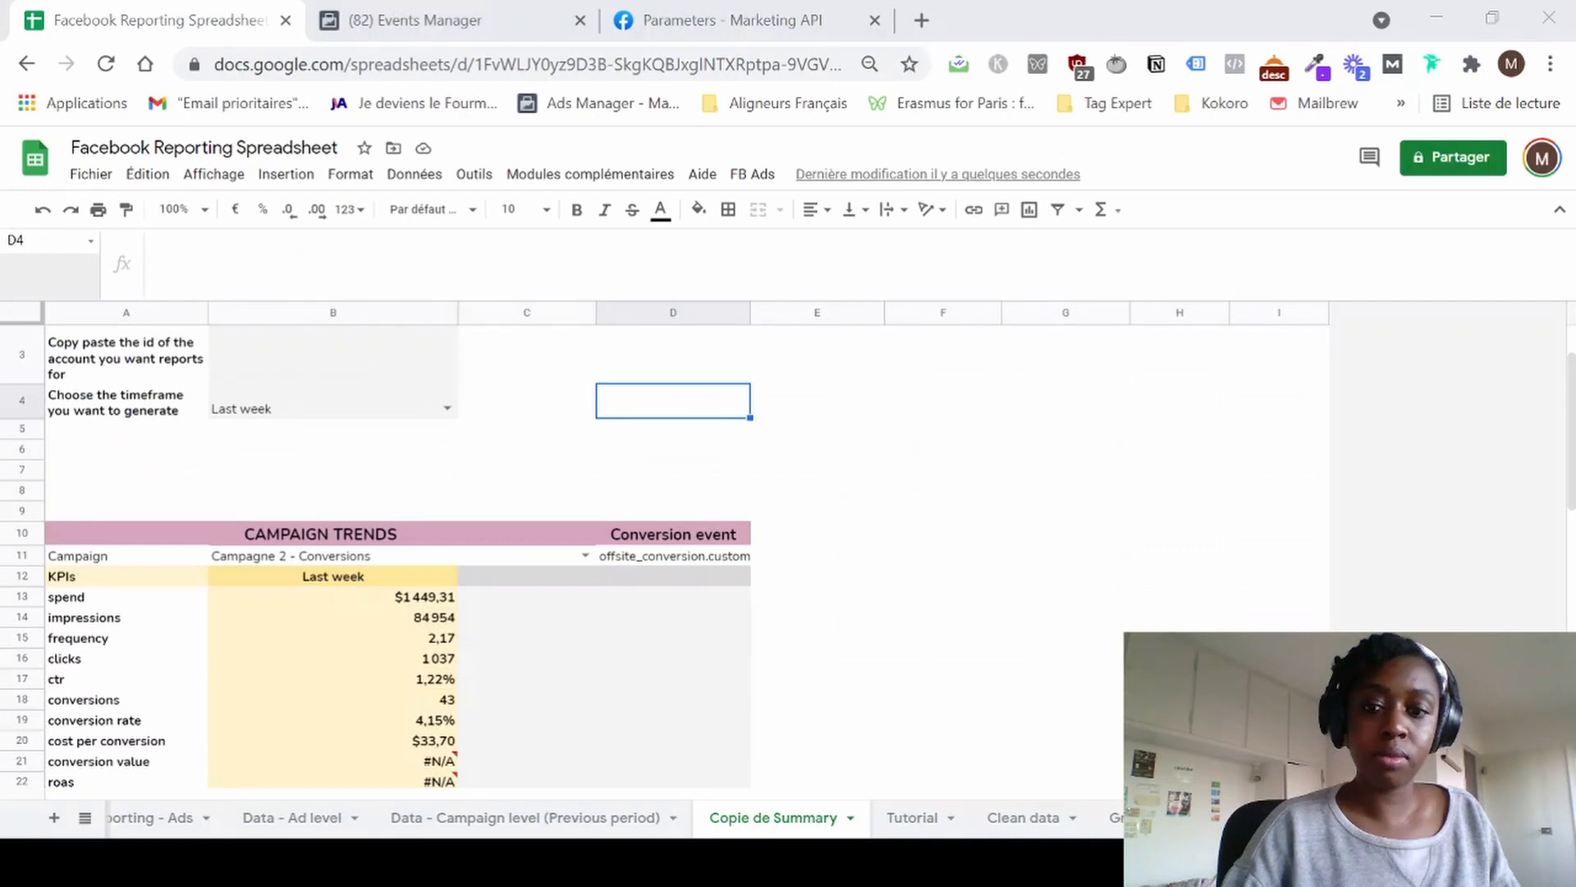
Test the campaign list in B11:C11 by switching to Campagne 3 - Remarketing and back to Campagne 2 - Conversions.
click(1420, 9)
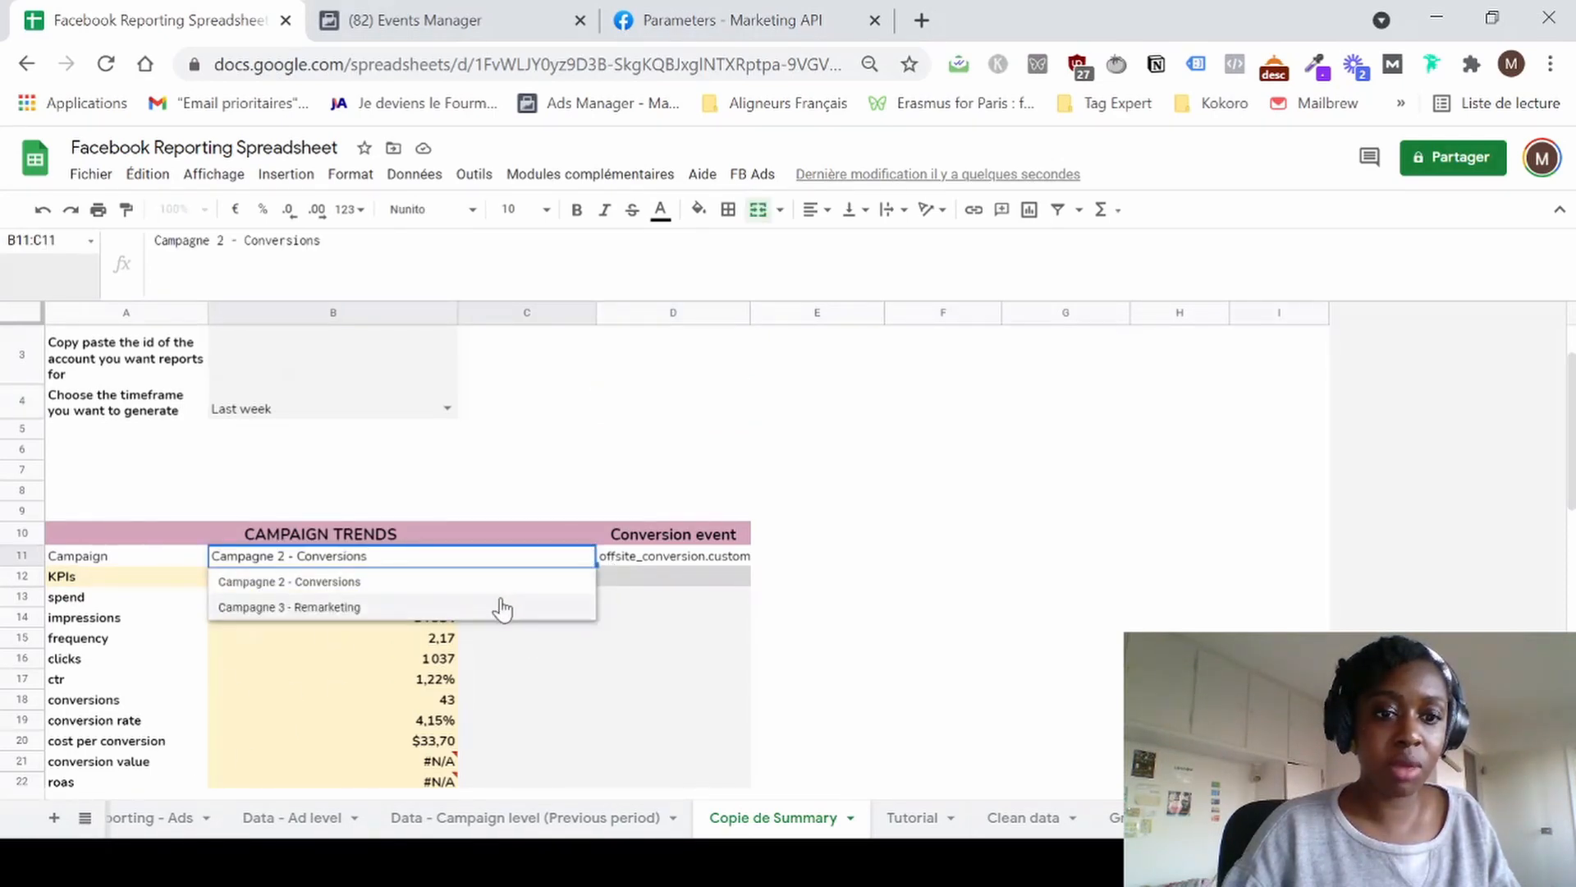
click(501, 607)
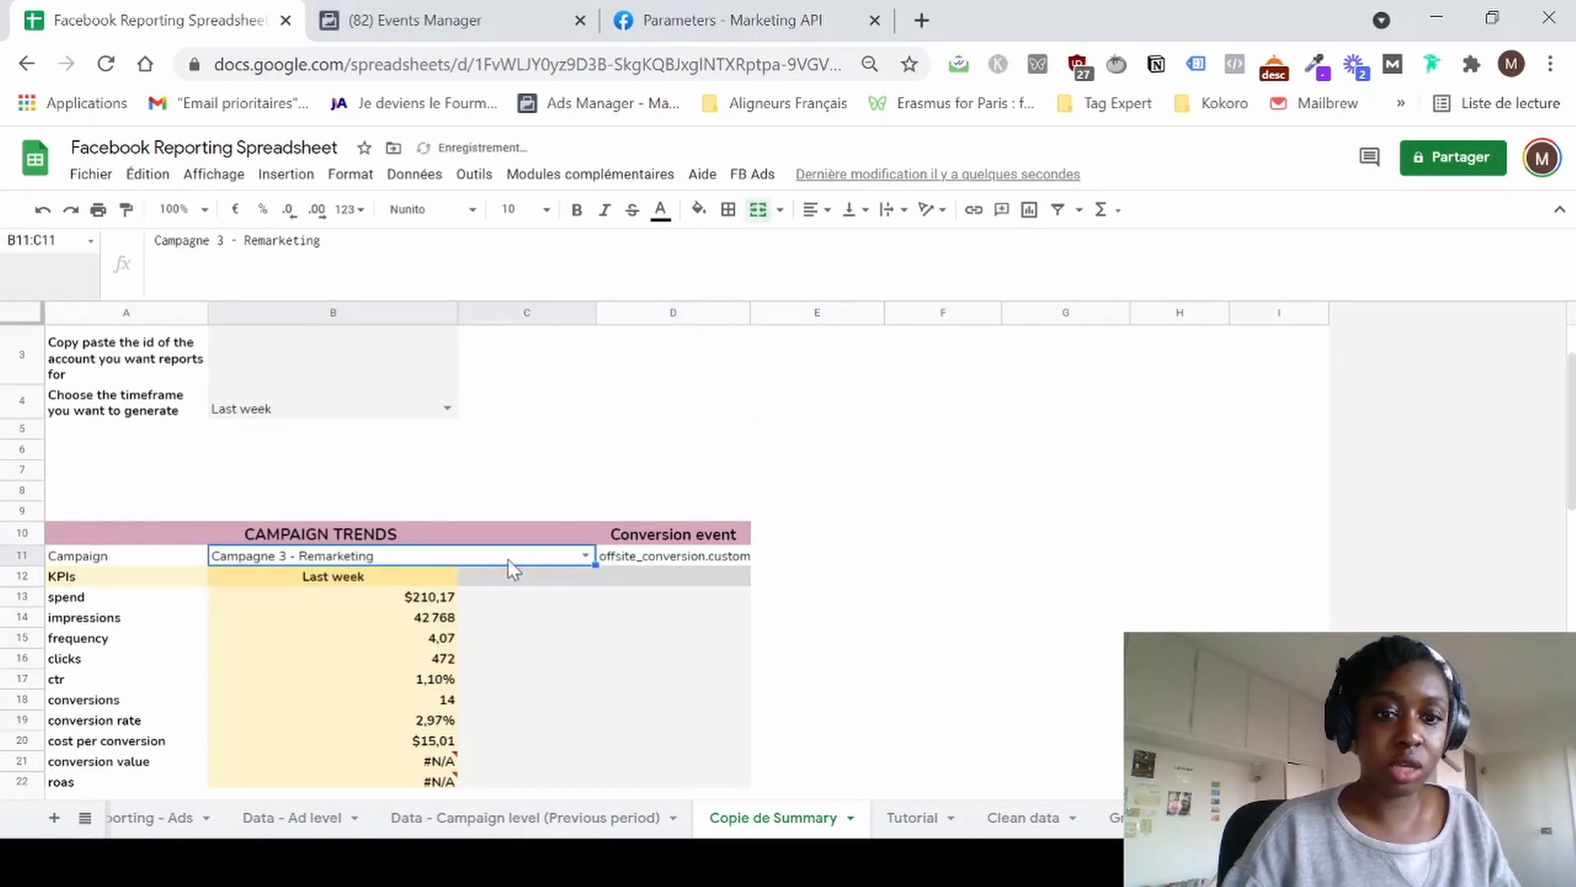
click(587, 557)
click(528, 585)
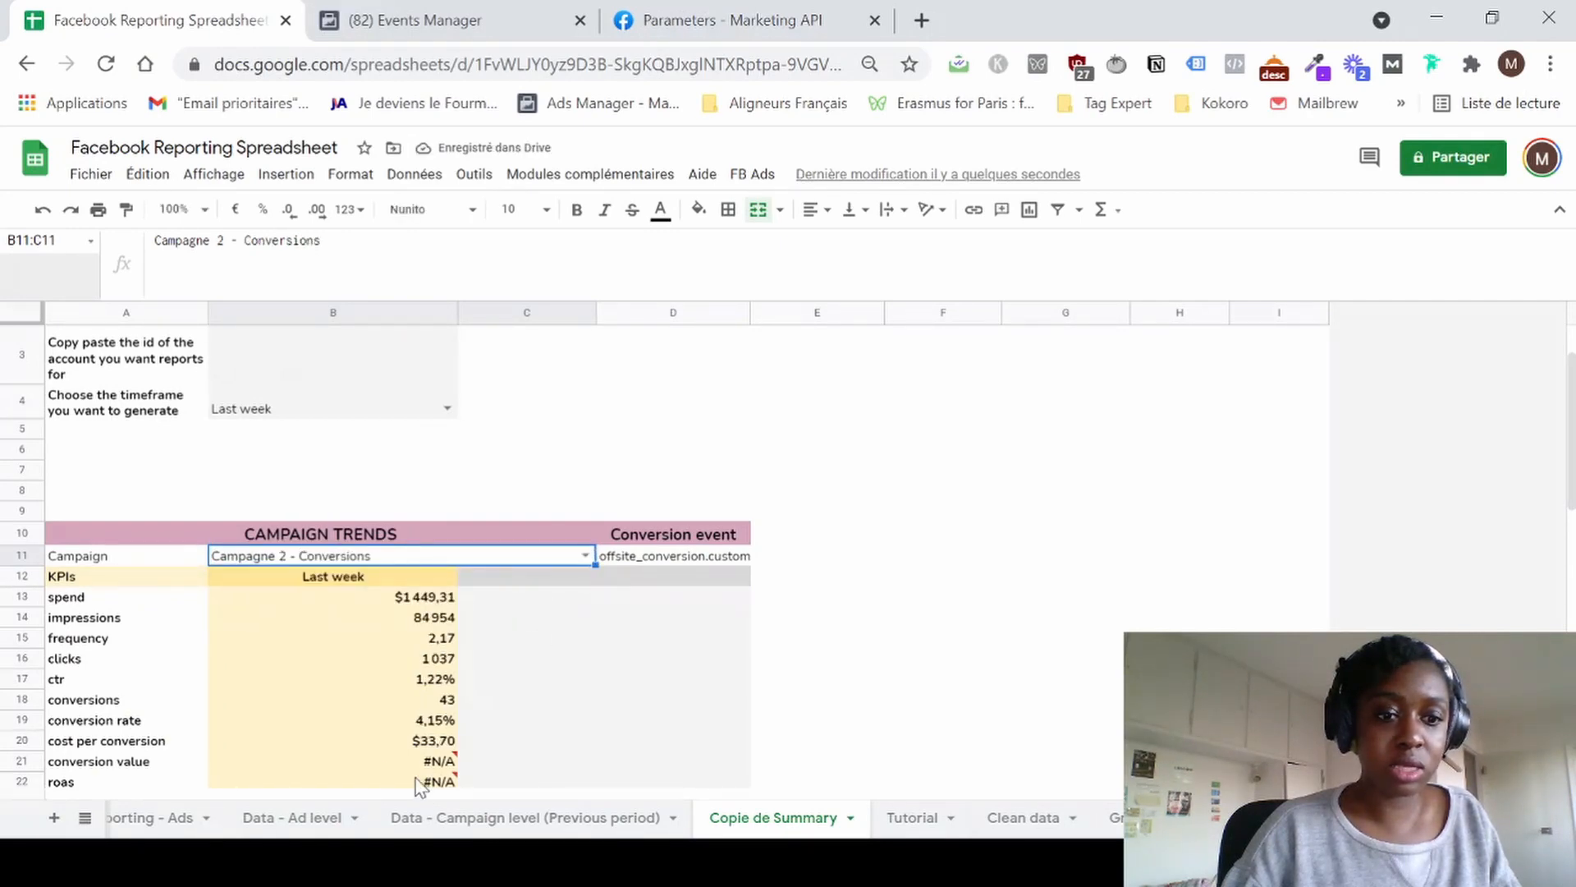
Examine the conversion value row and the CTR formula in B17 of the CAMPAIGN TRENDS table.
click(160, 763)
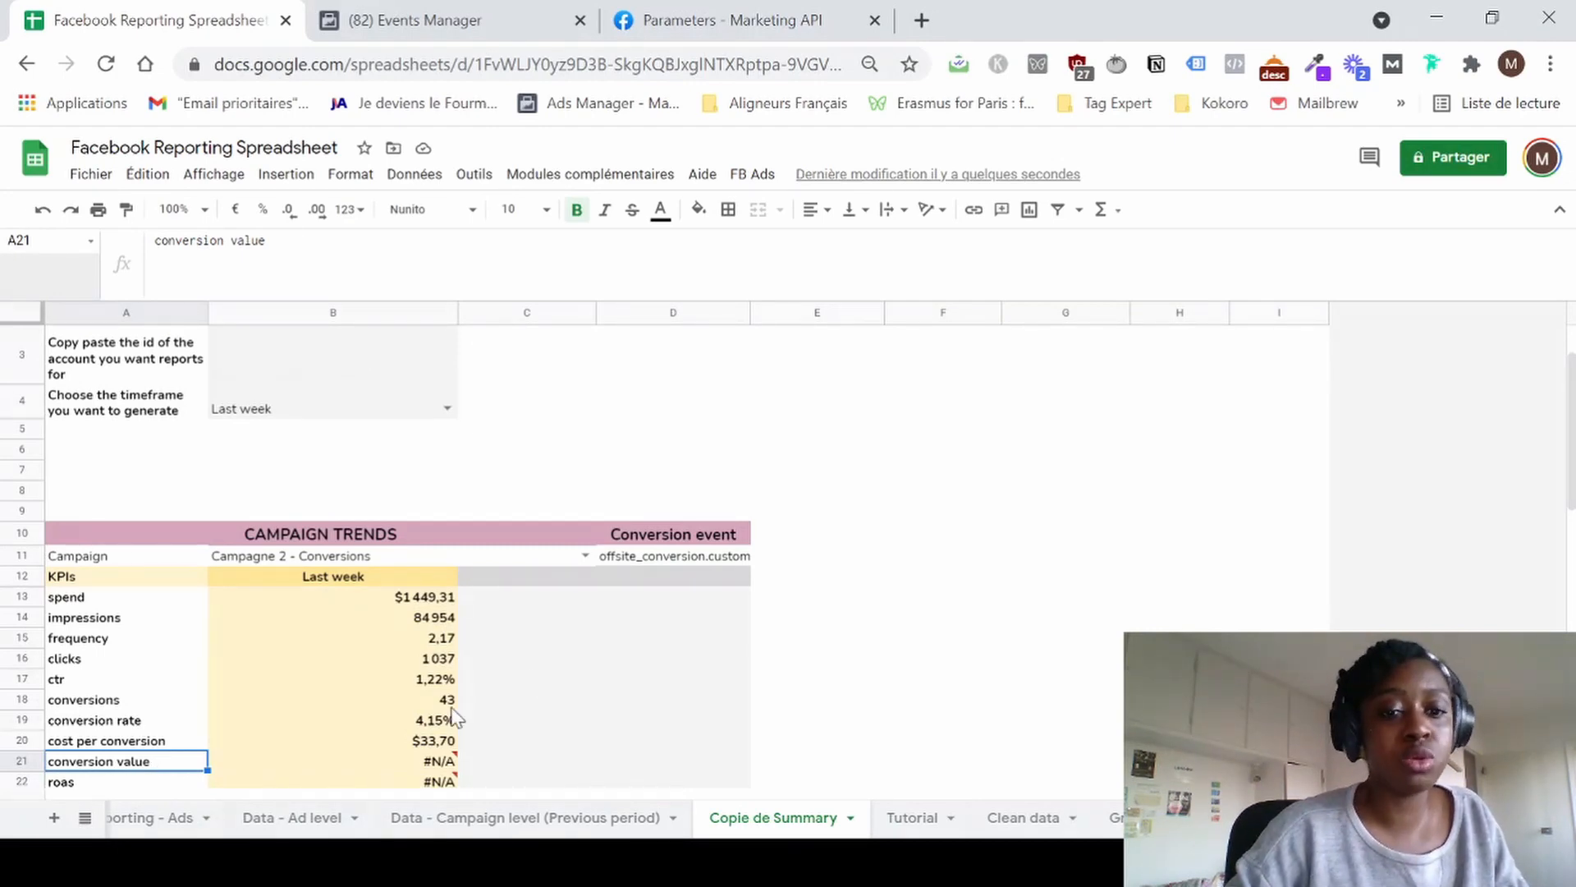
mouse_move(335, 785)
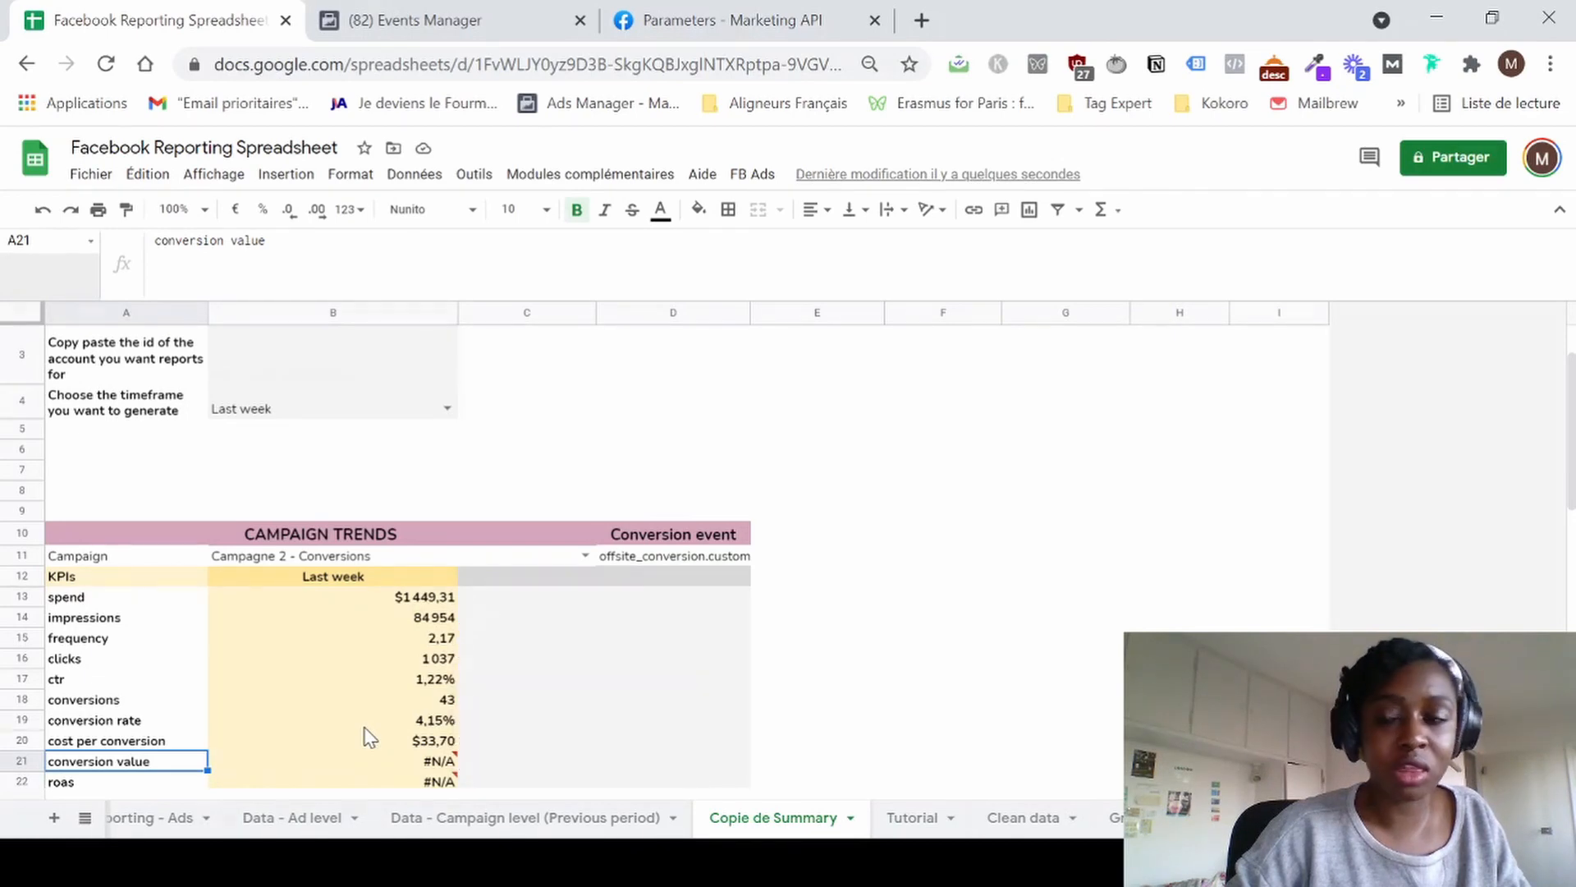
click(433, 688)
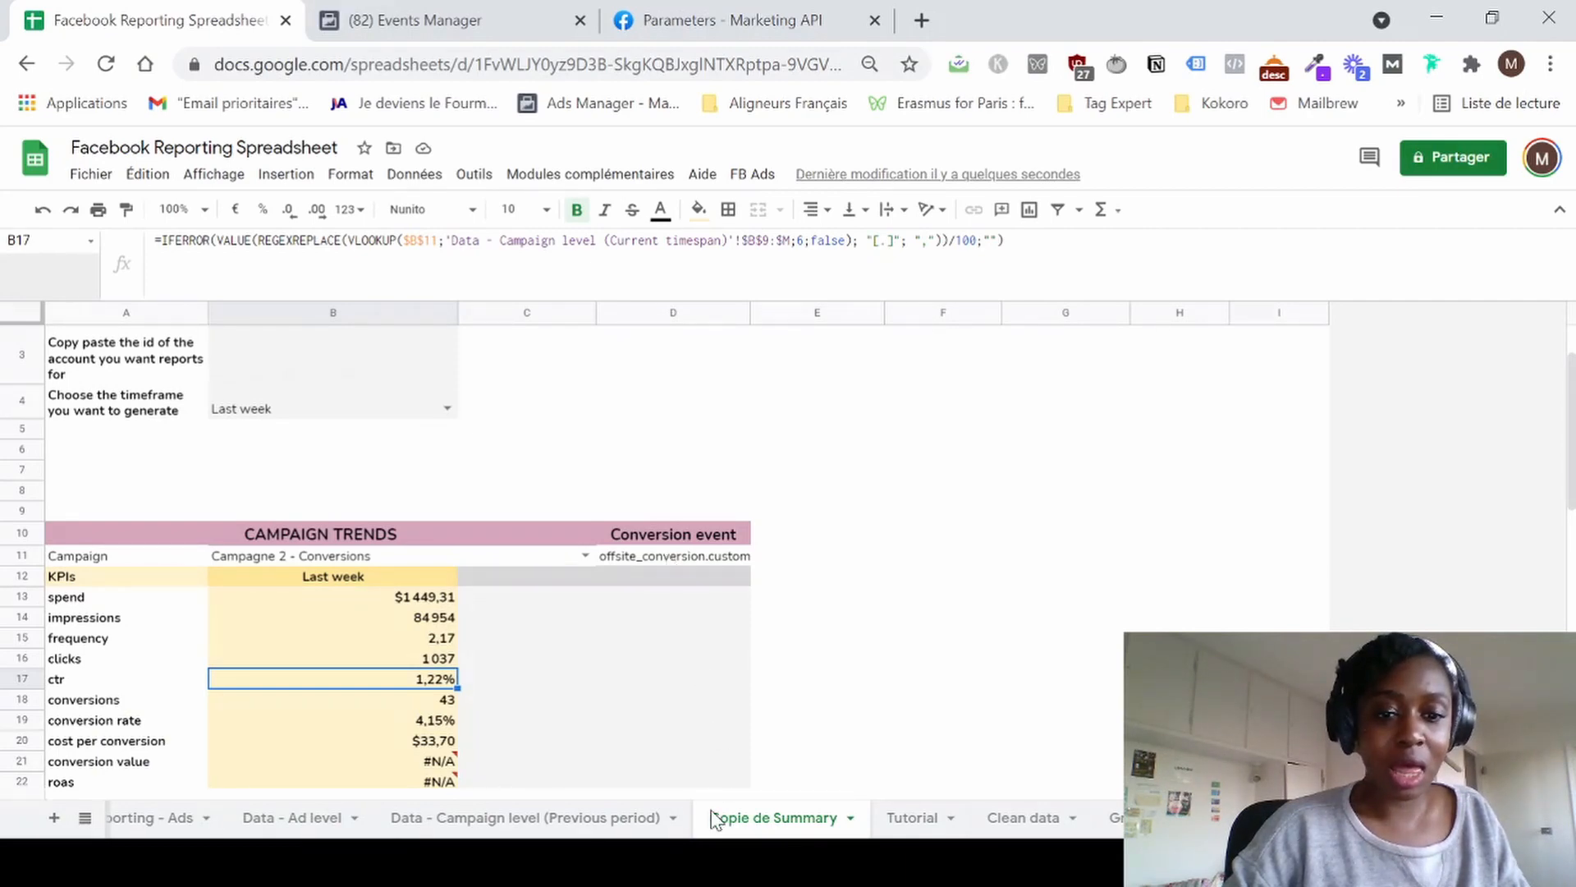
Review the finished Summary sheet: its report and comparison dates, campaign trends, all-campaigns table and clicks breakdown charts.
scroll(569, 825, up, 5)
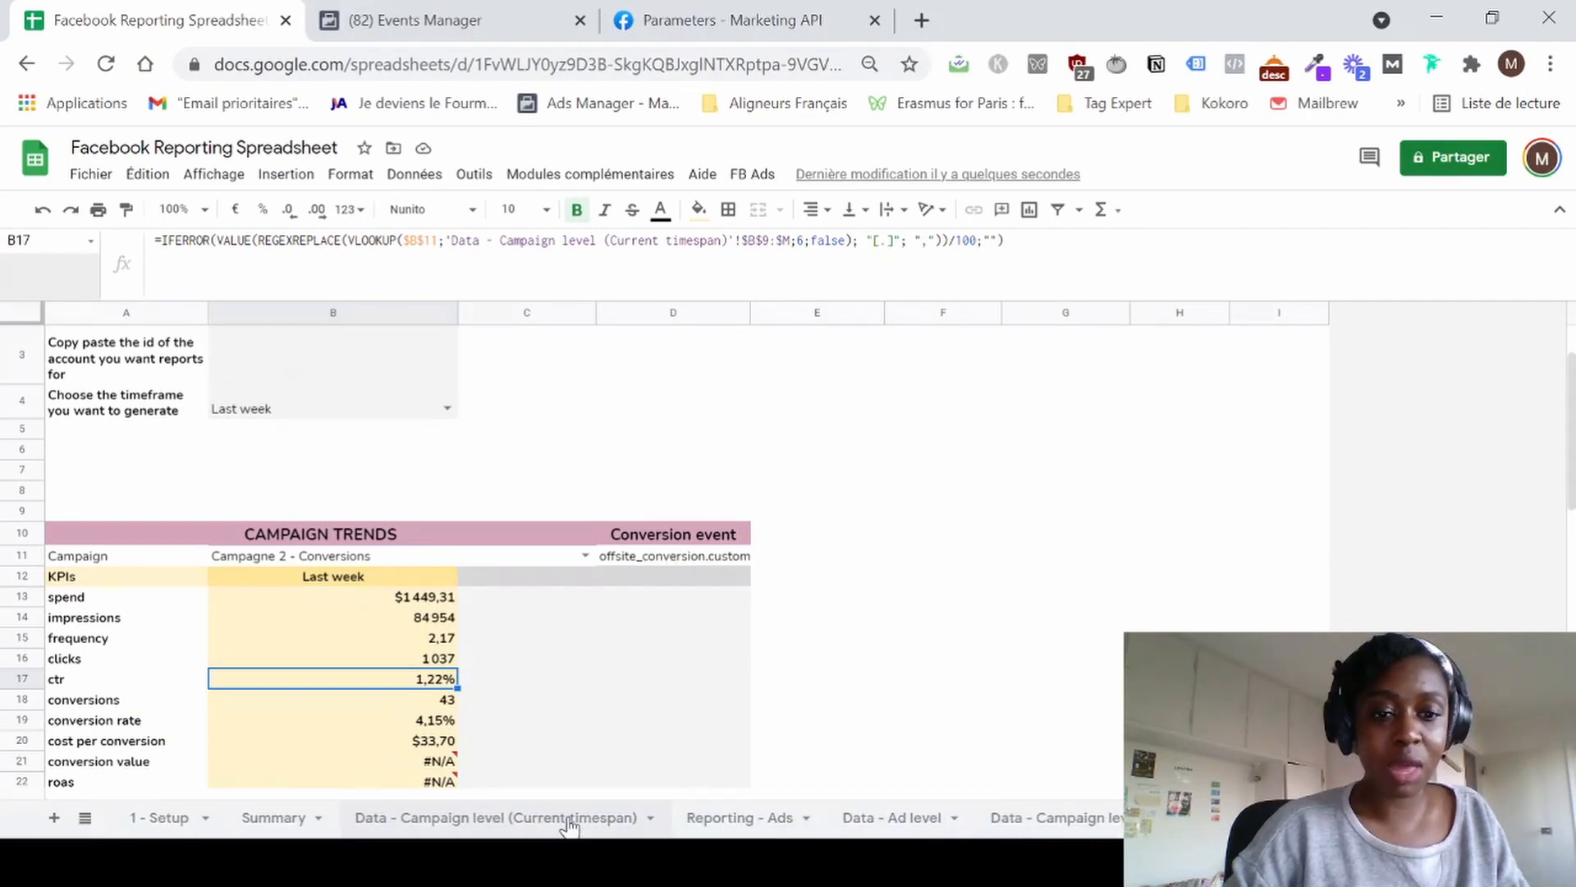
click(274, 831)
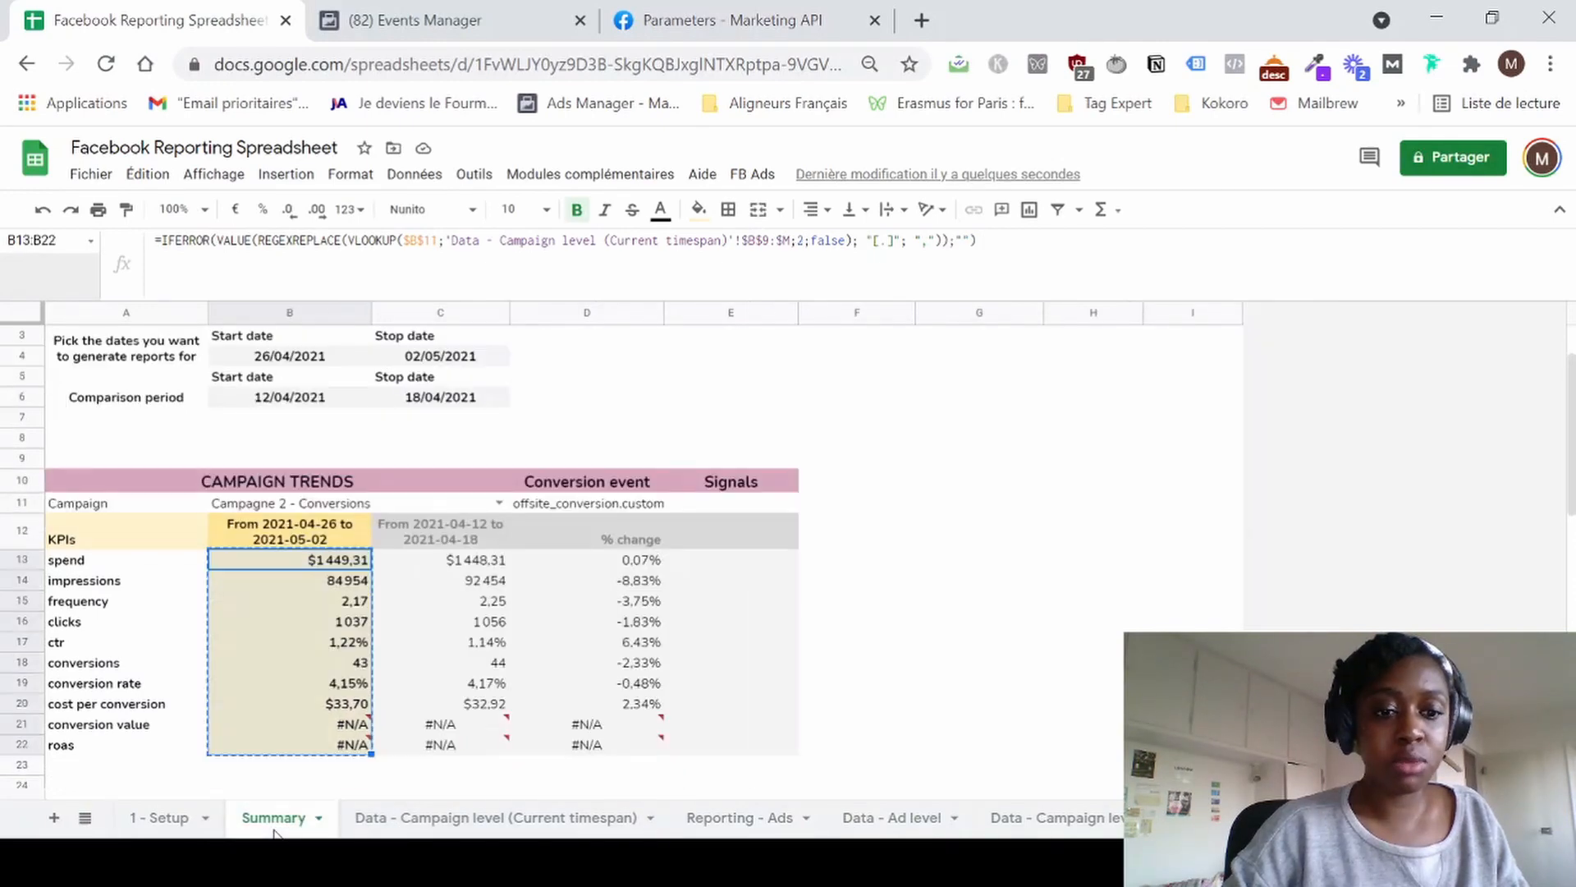
click(925, 644)
scroll(534, 556, up, 1)
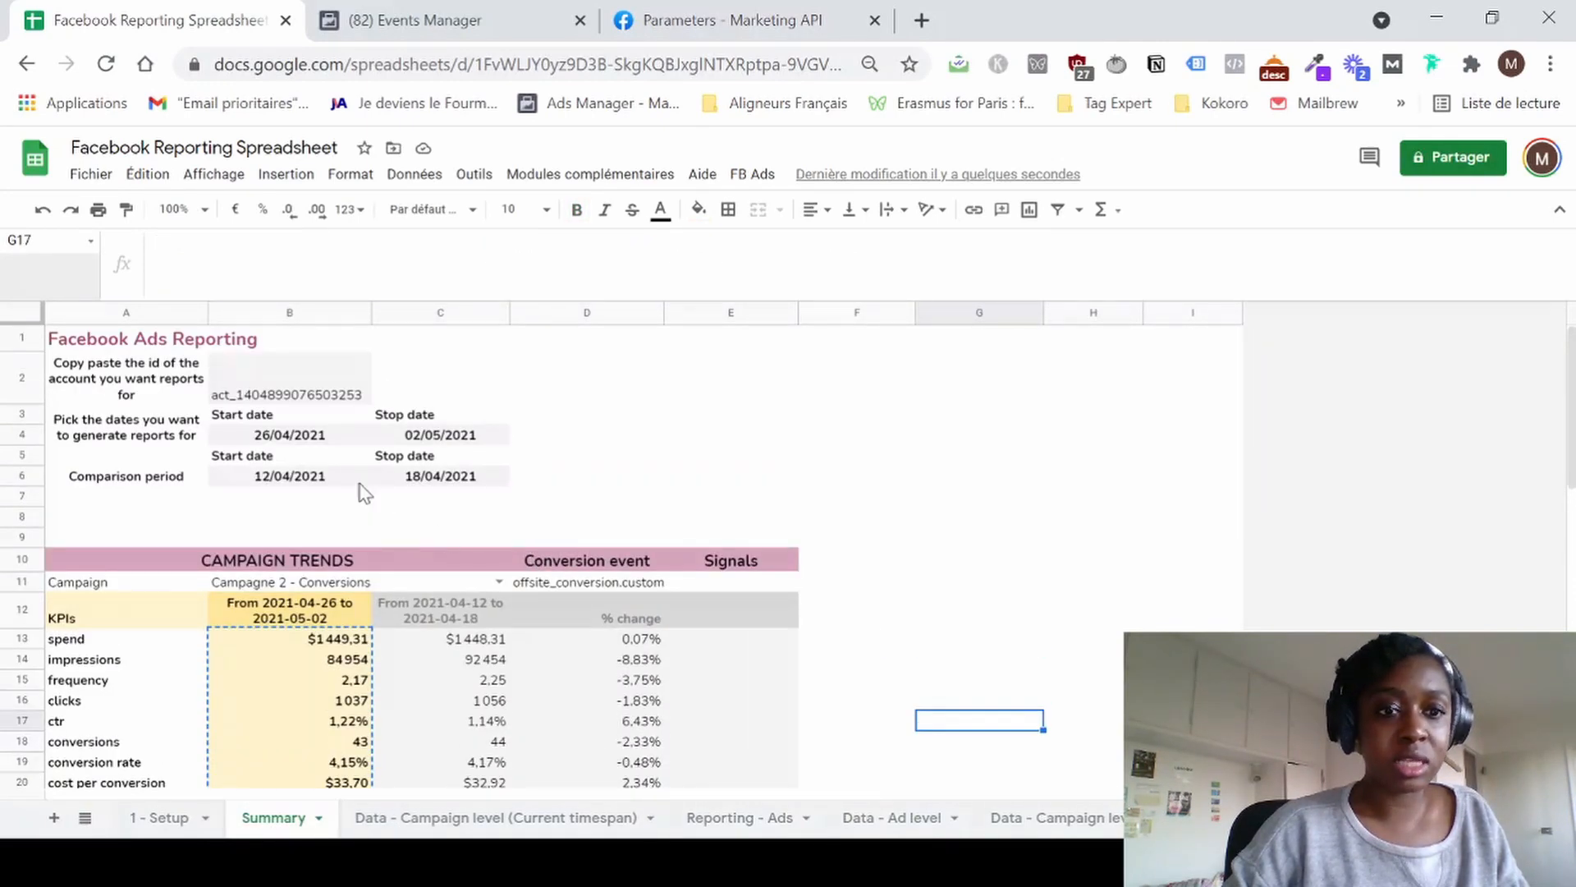
click(316, 437)
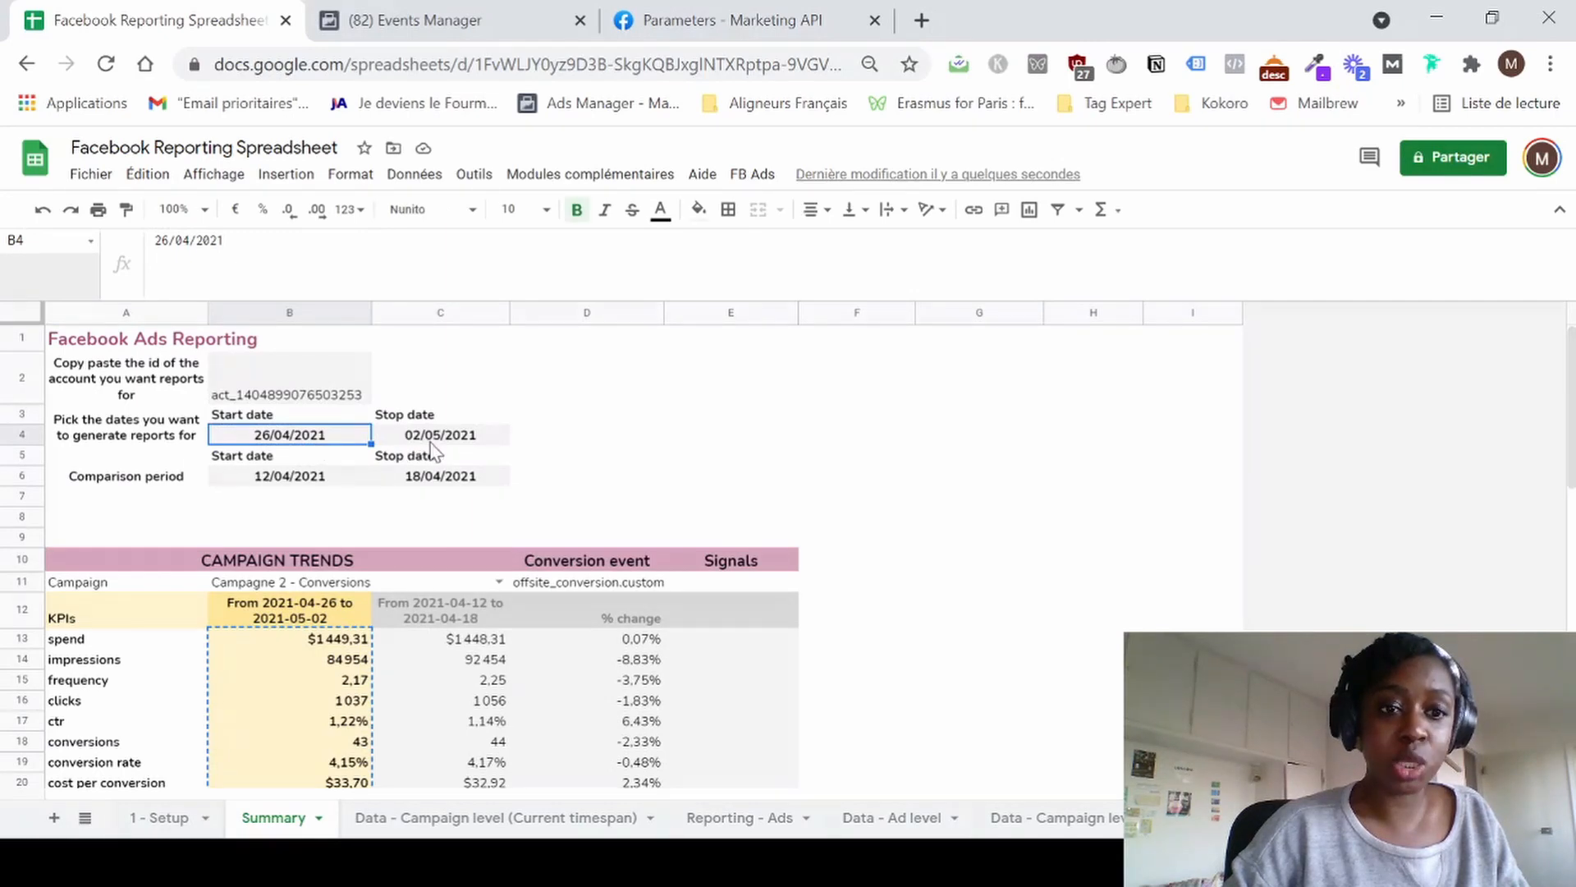
click(578, 497)
scroll(320, 511, down, 10)
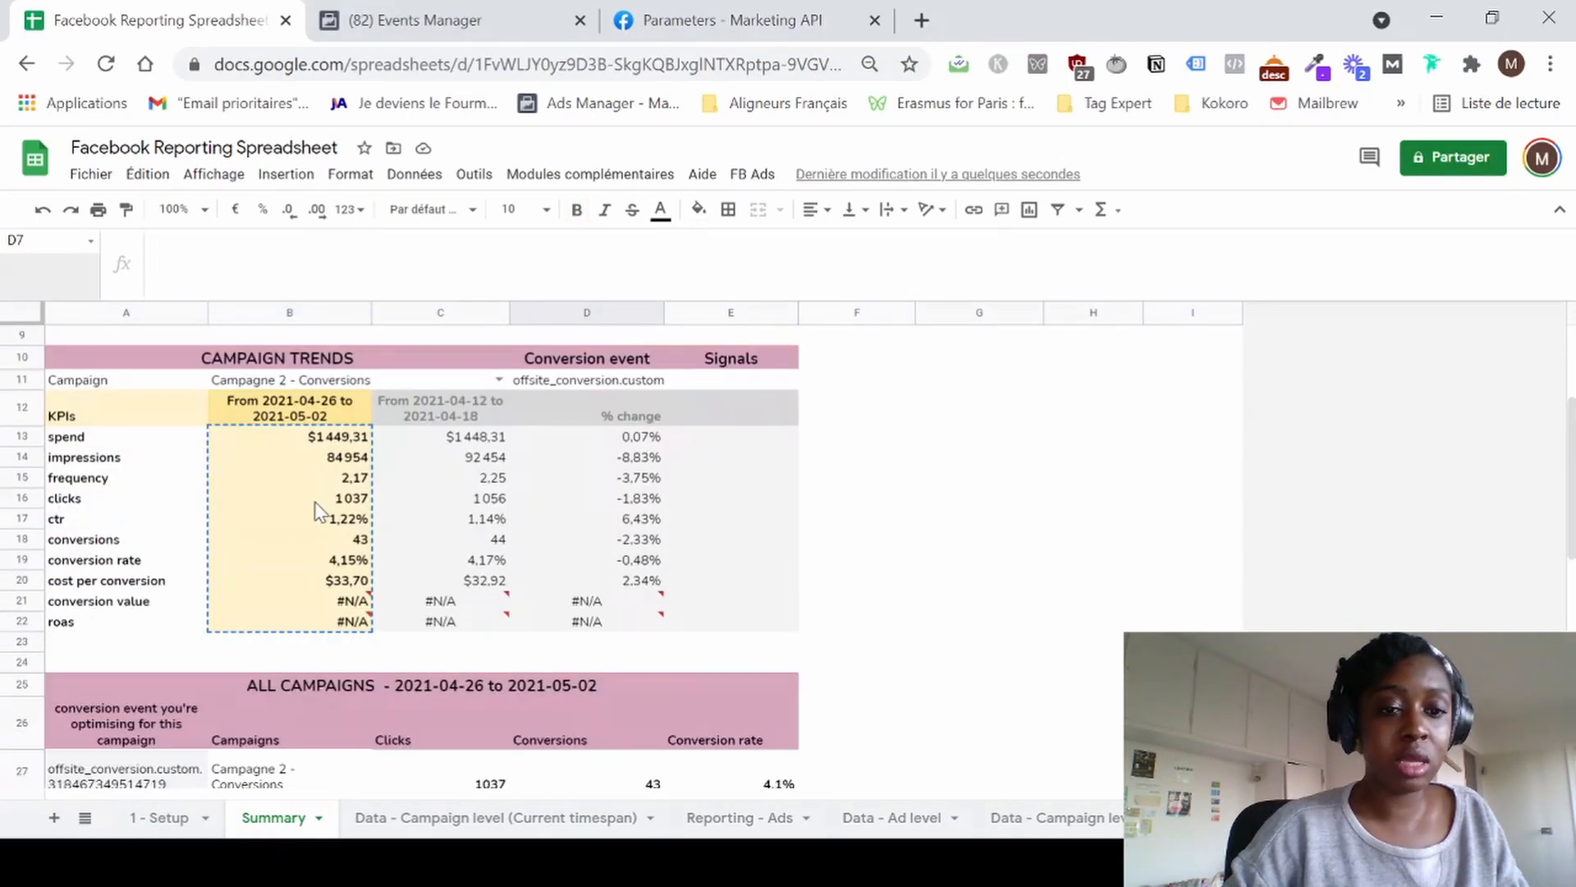
scroll(320, 512, up, 1)
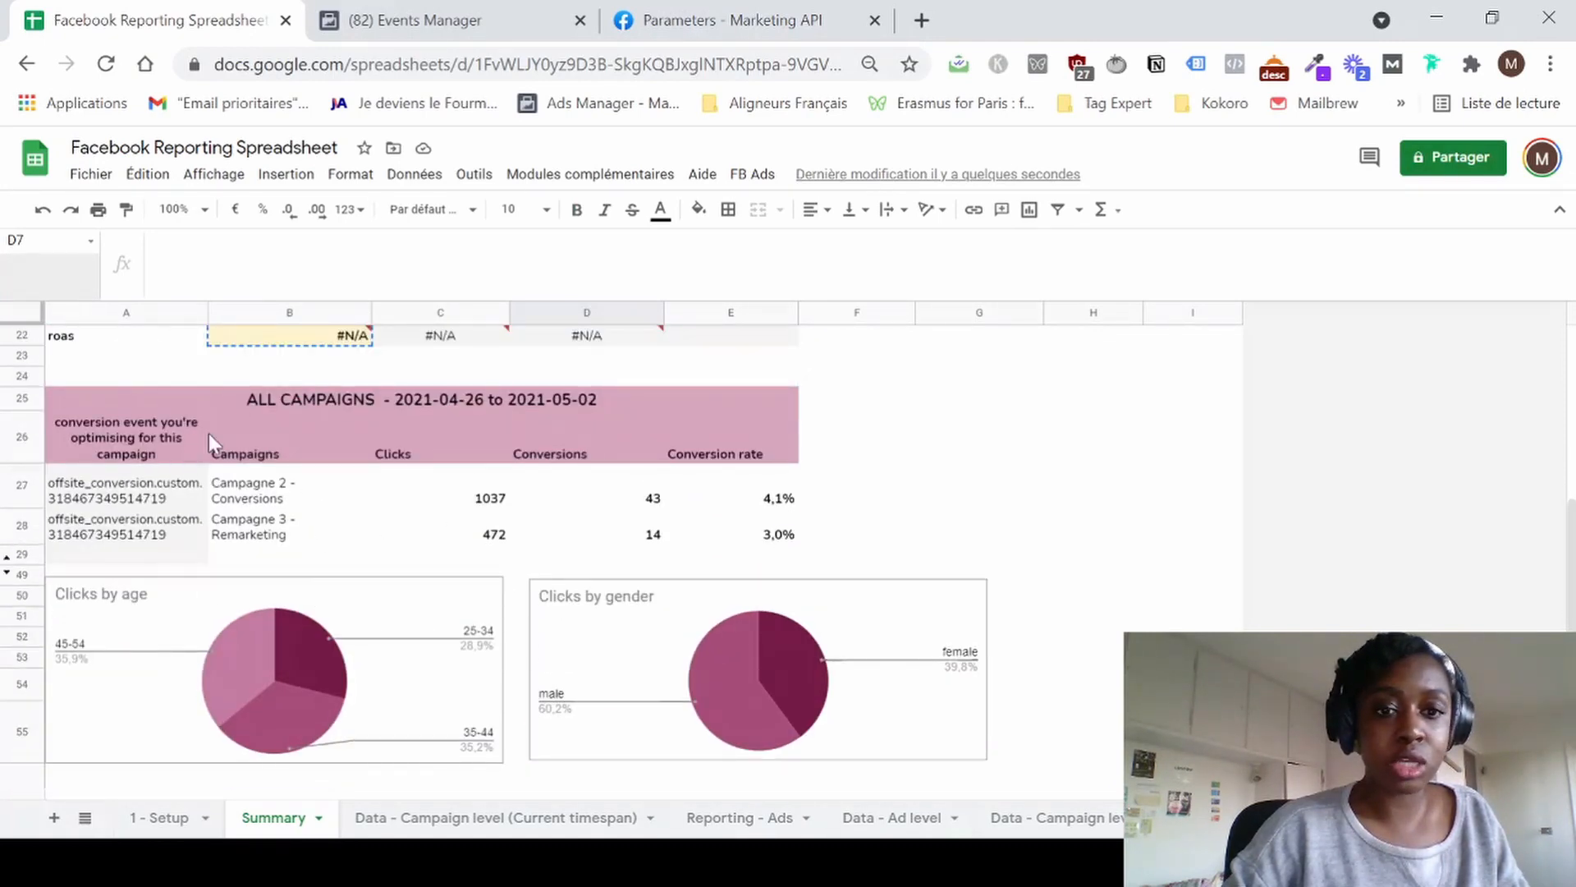
scroll(619, 455, down, 3)
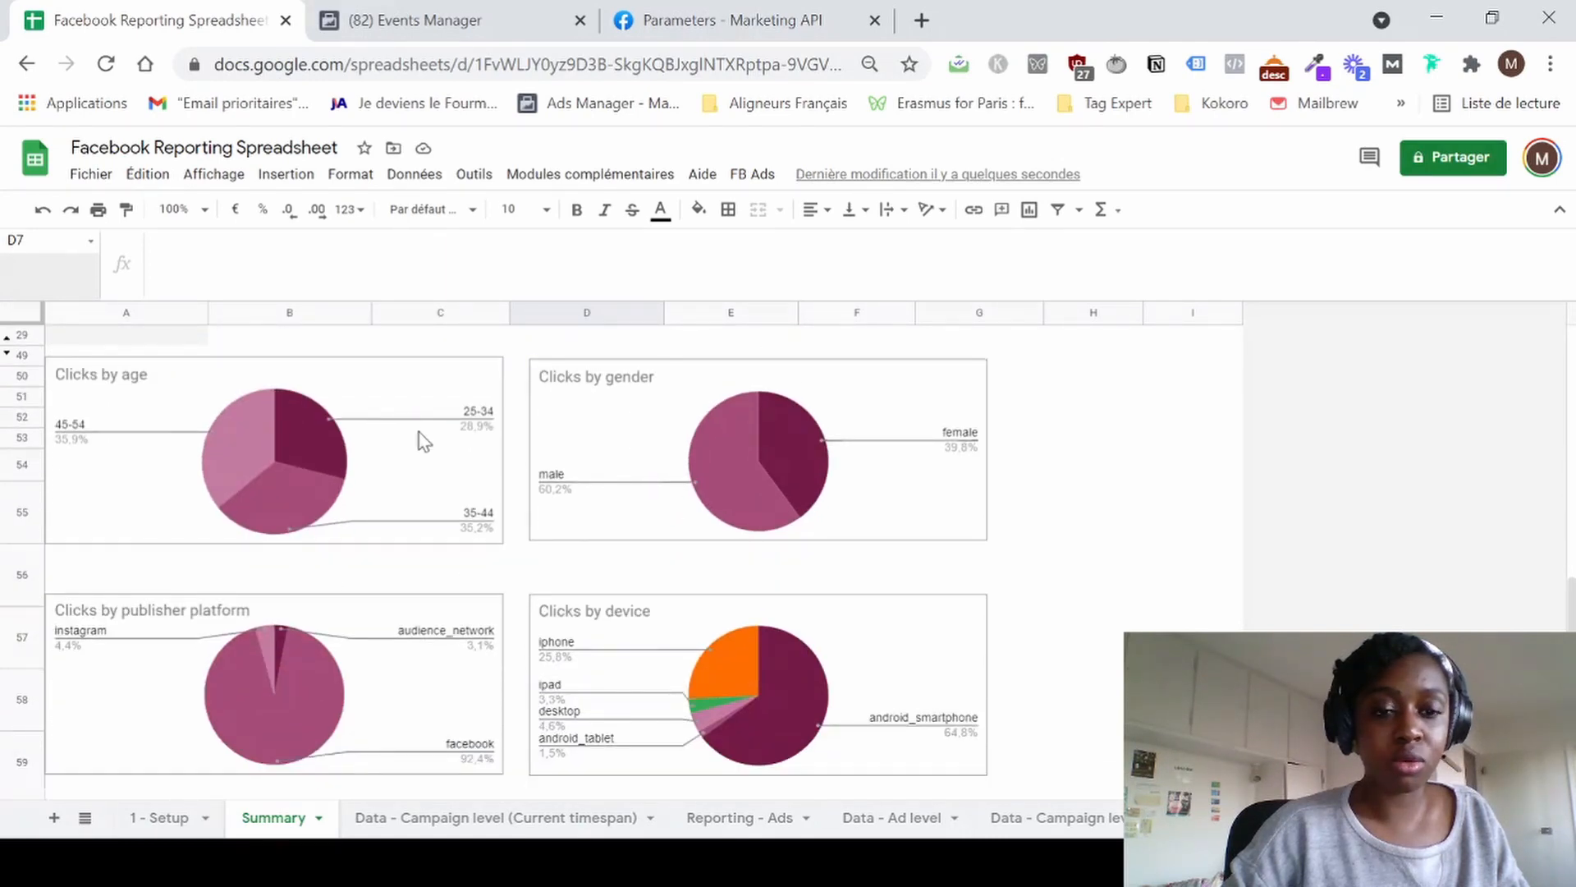
scroll(644, 588, down, 1)
scroll(644, 588, up, 5)
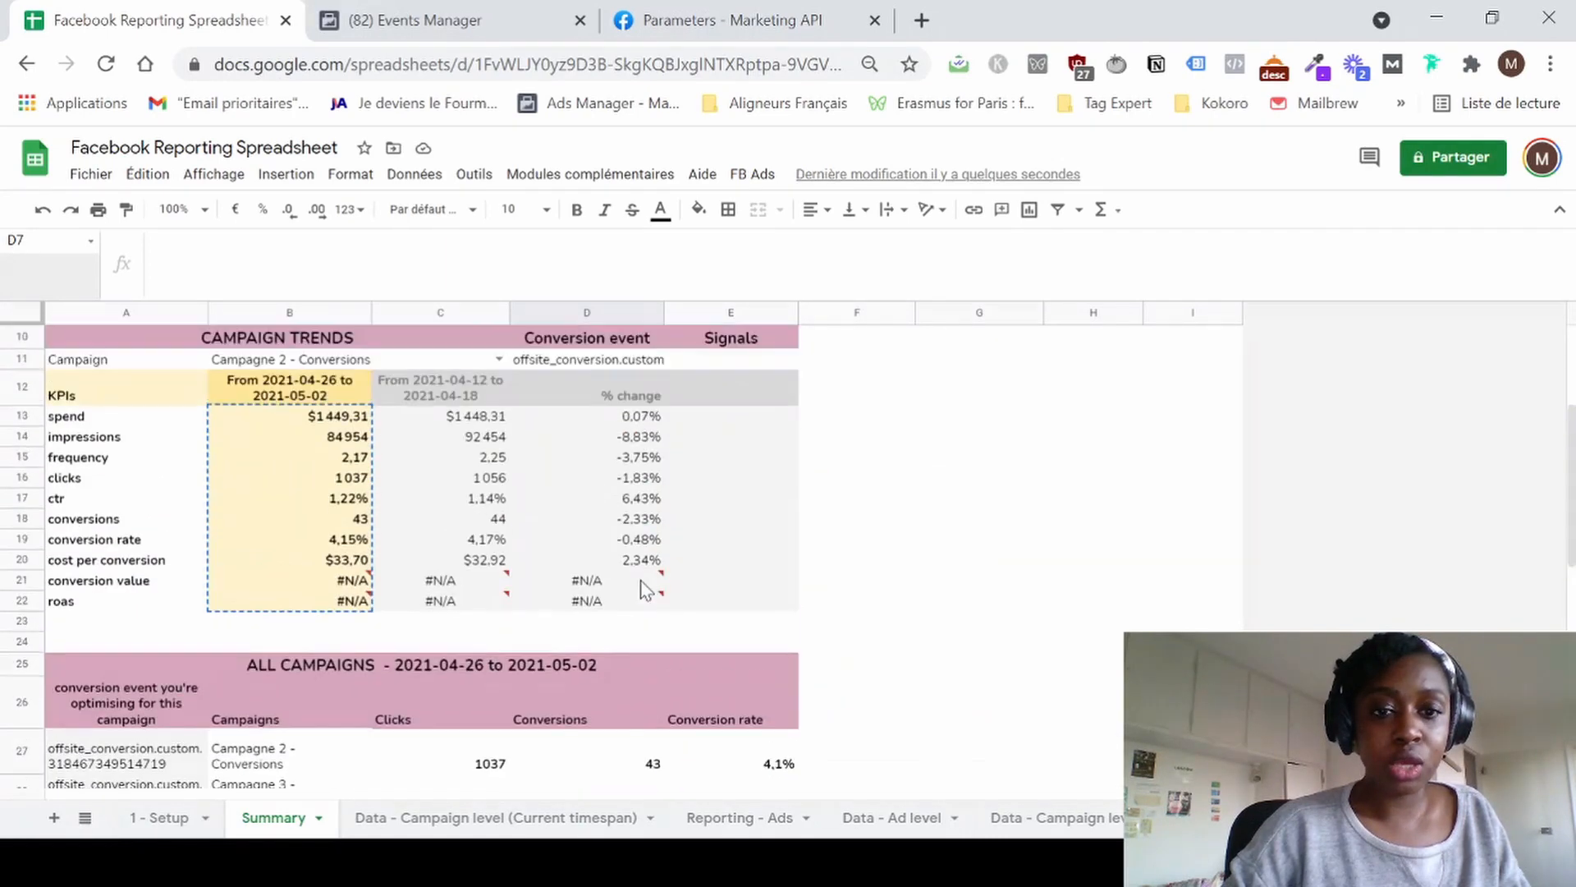
scroll(644, 588, up, 3)
scroll(643, 588, down, 10)
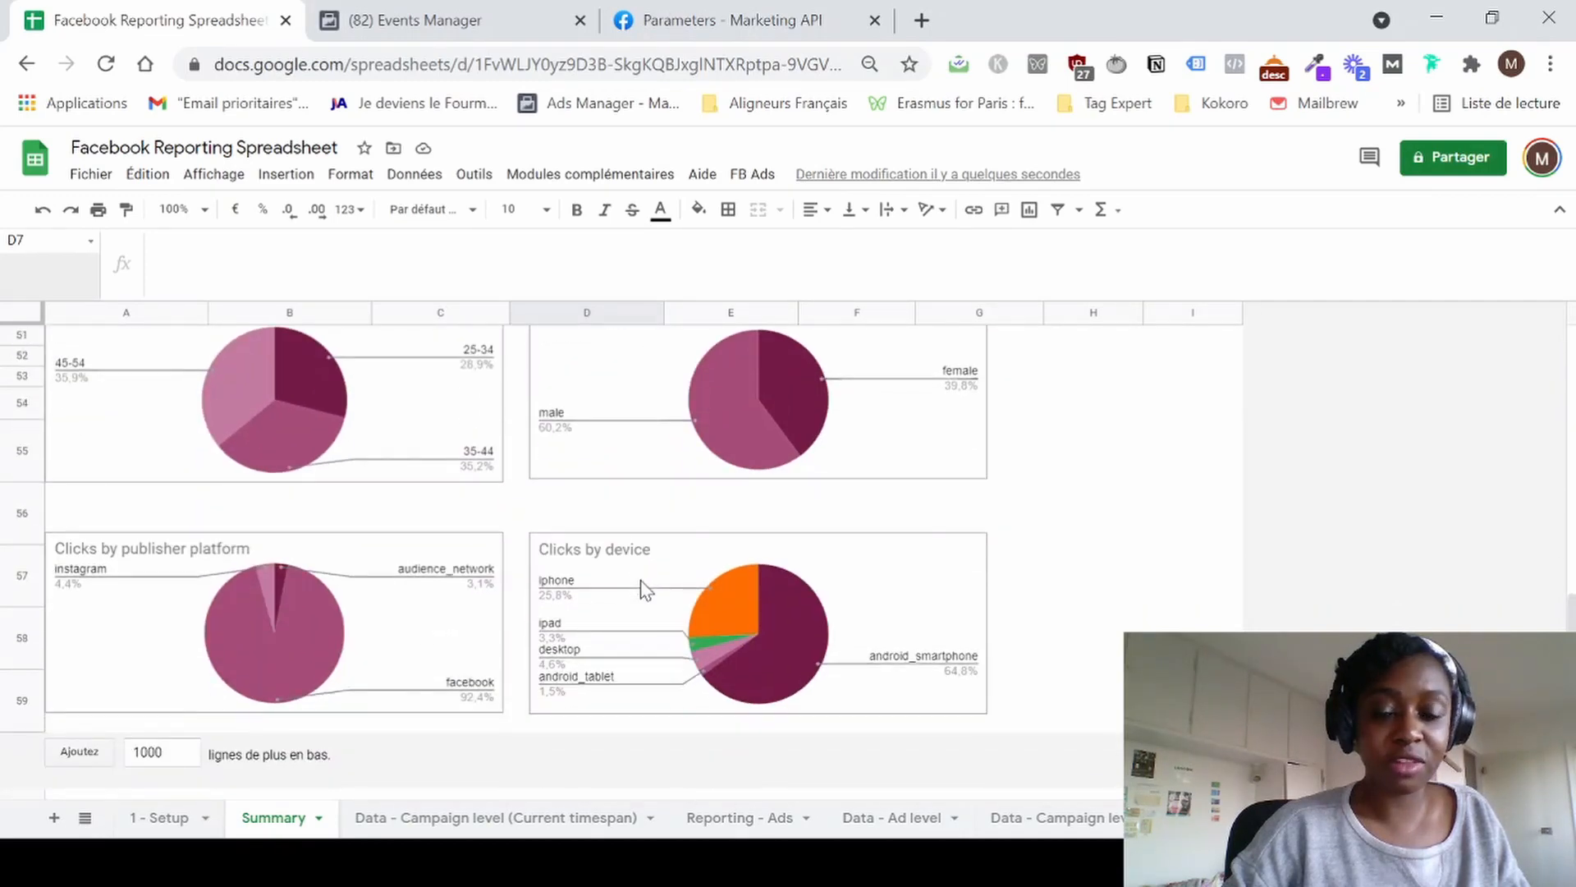
scroll(731, 436, up, 12)
click(804, 435)
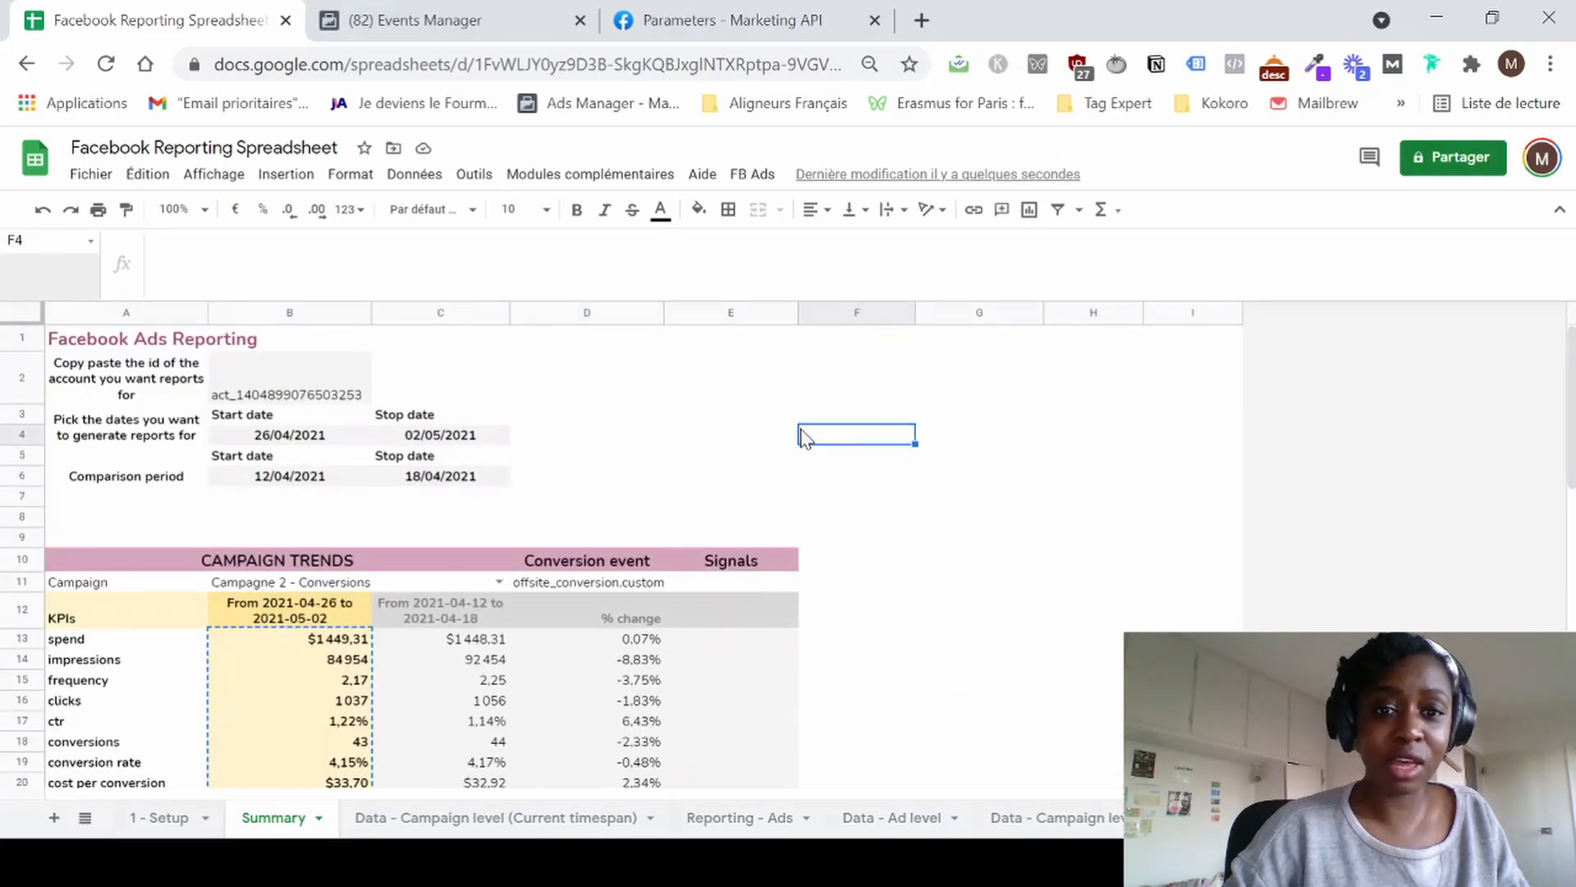